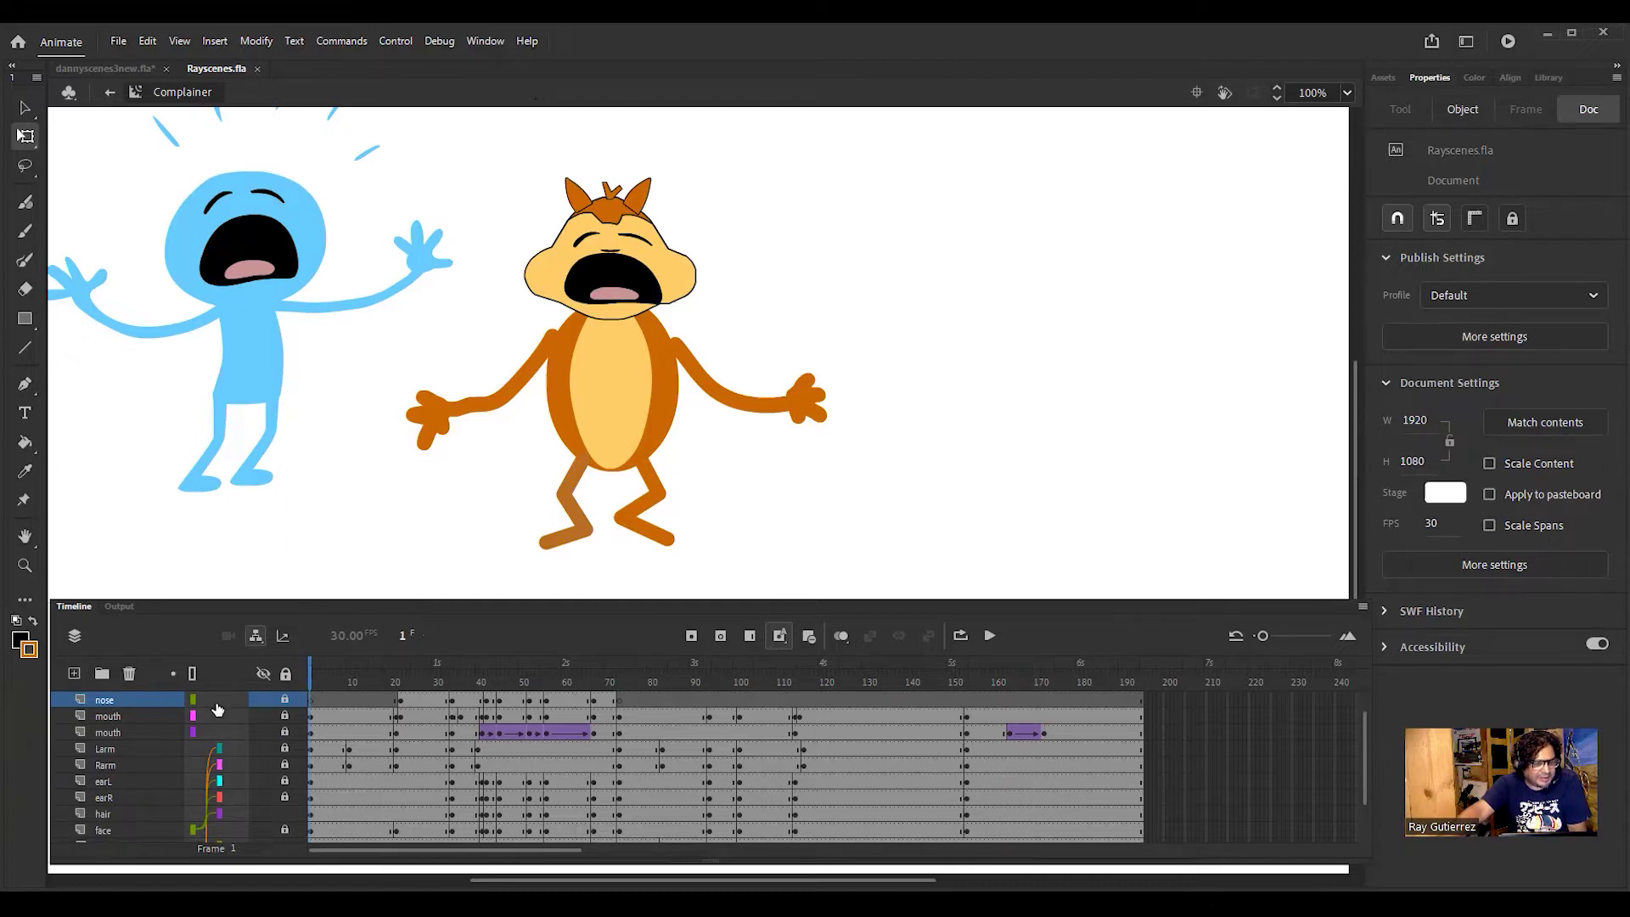
Step: Examine the body-part layers and play through the animation, comparing the orange character's poses with the blue reference figure
scroll(228, 741, down, 3)
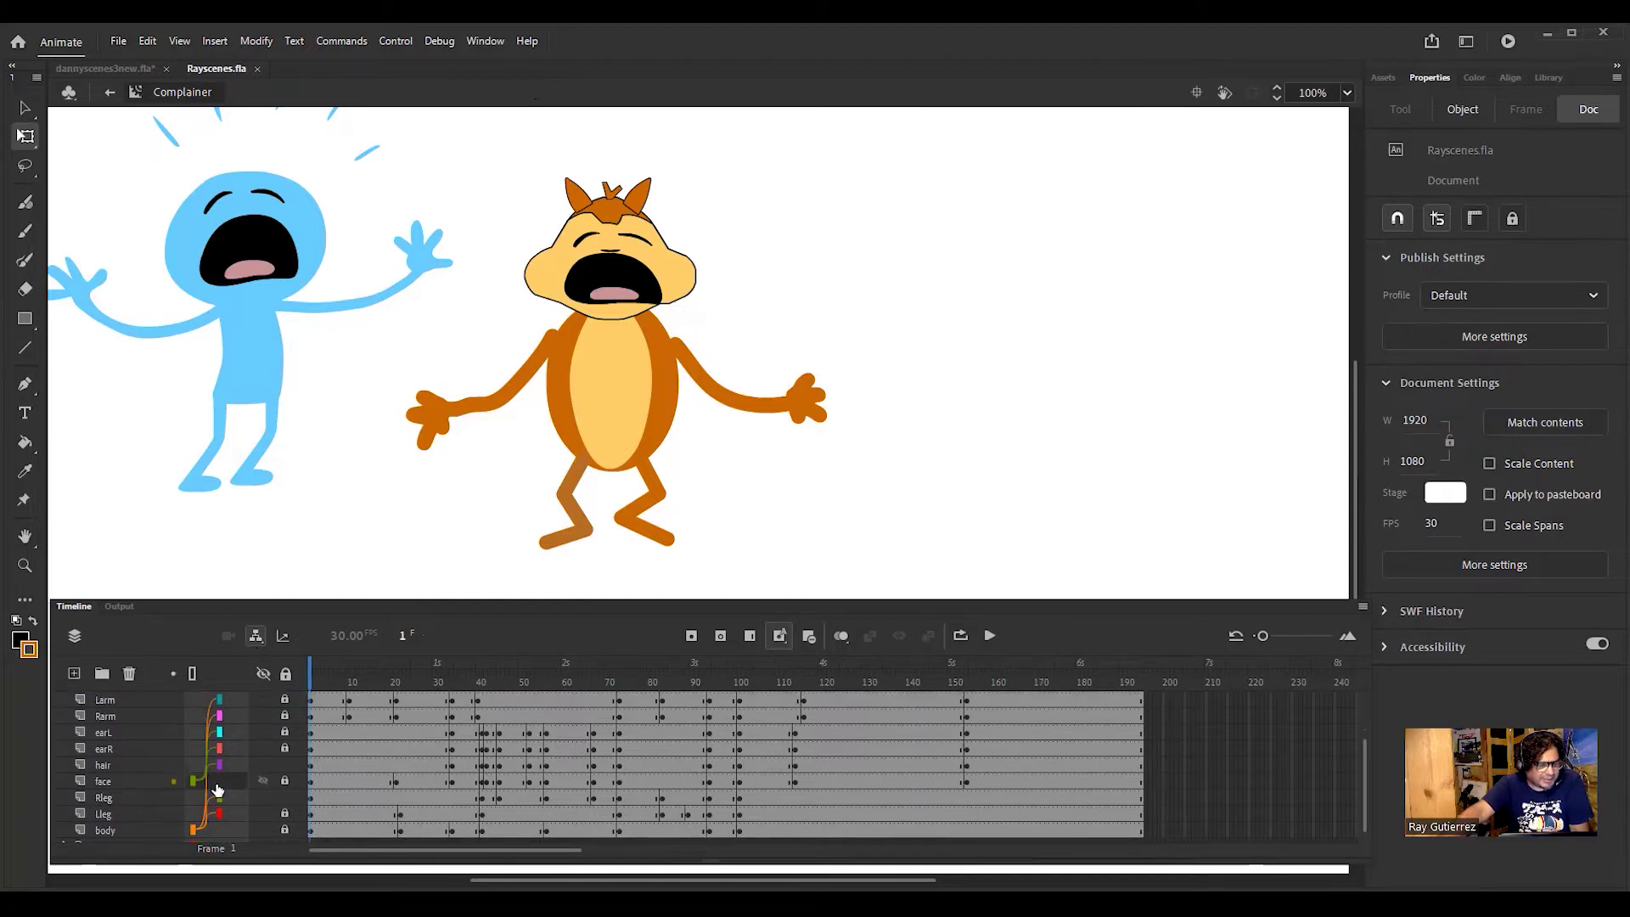
scroll(217, 790, down, 1)
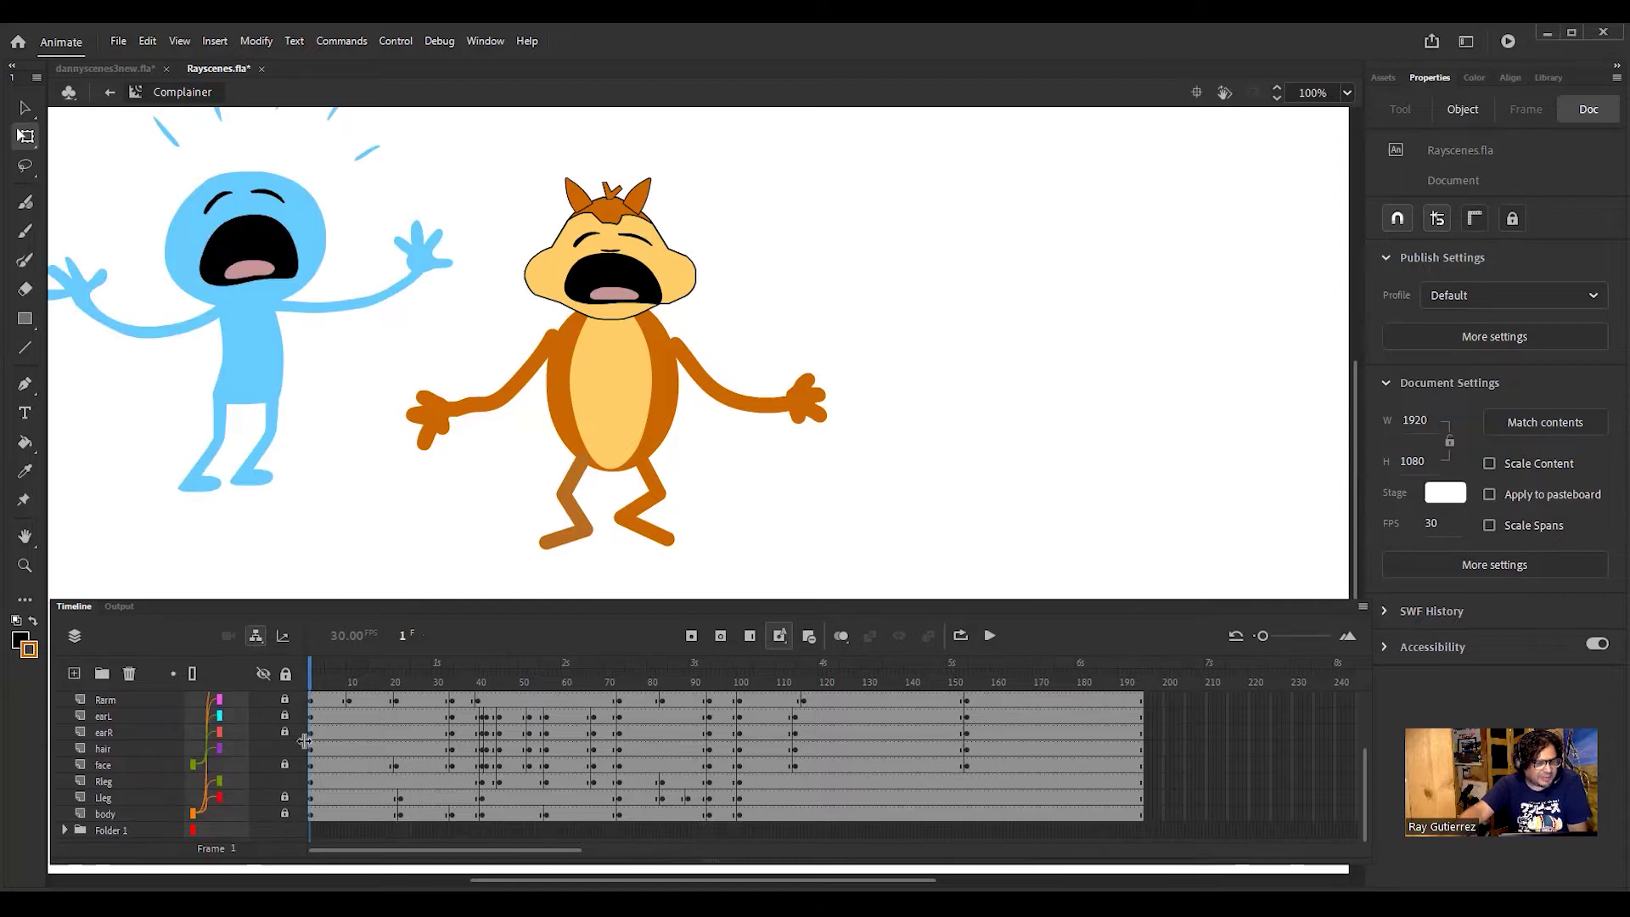
drag(311, 675, 310, 841)
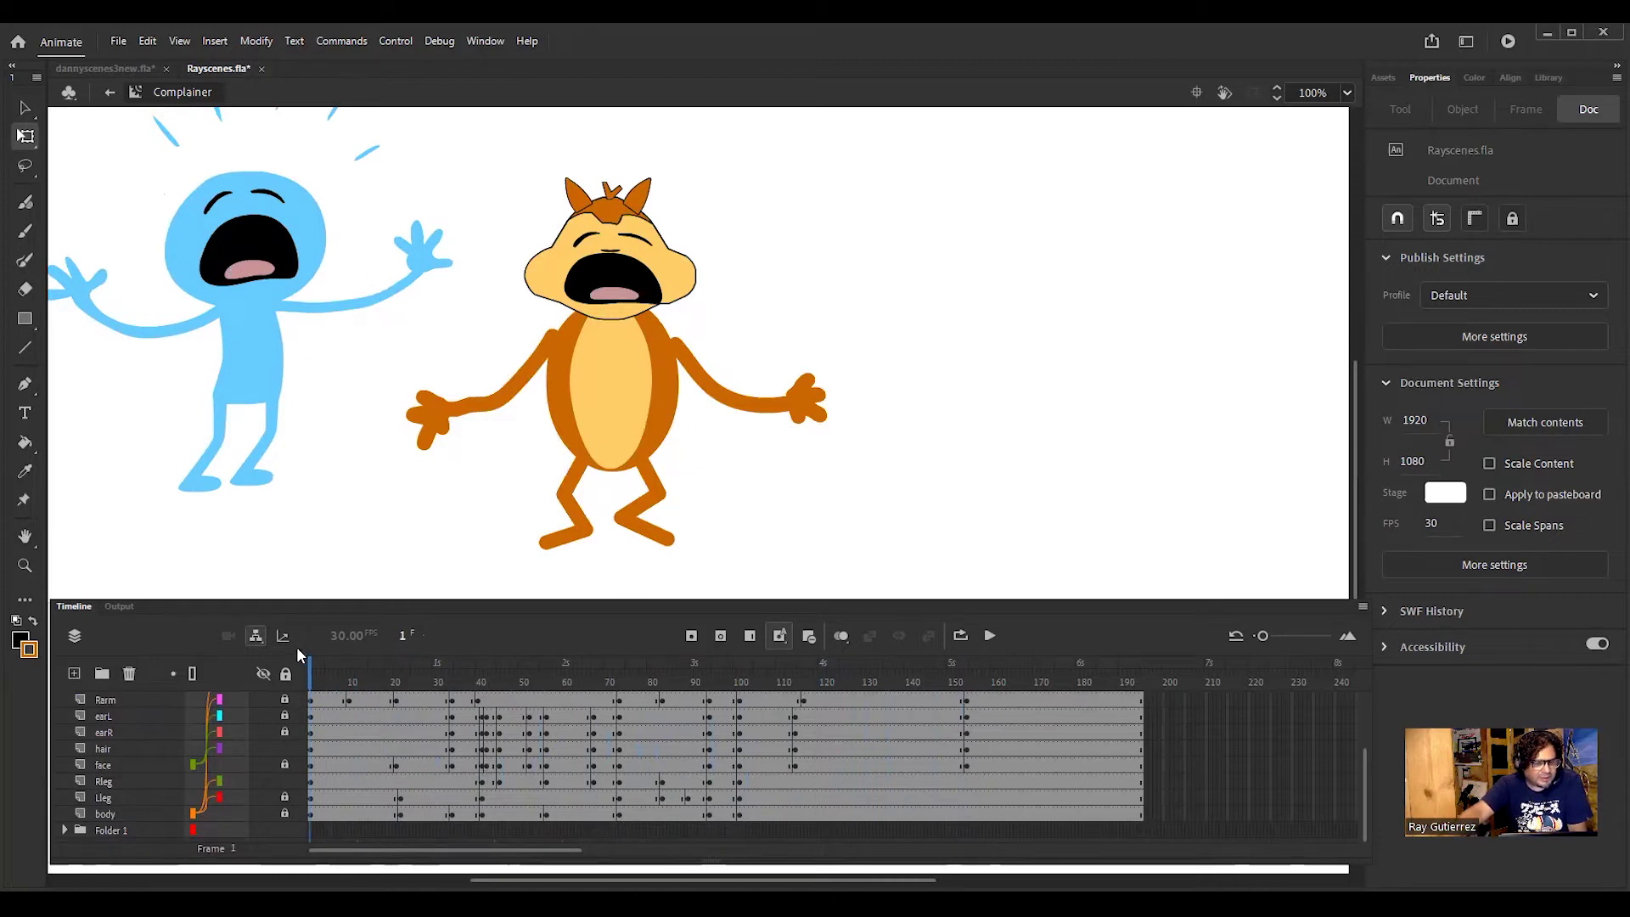
drag(311, 675, 363, 723)
click(426, 680)
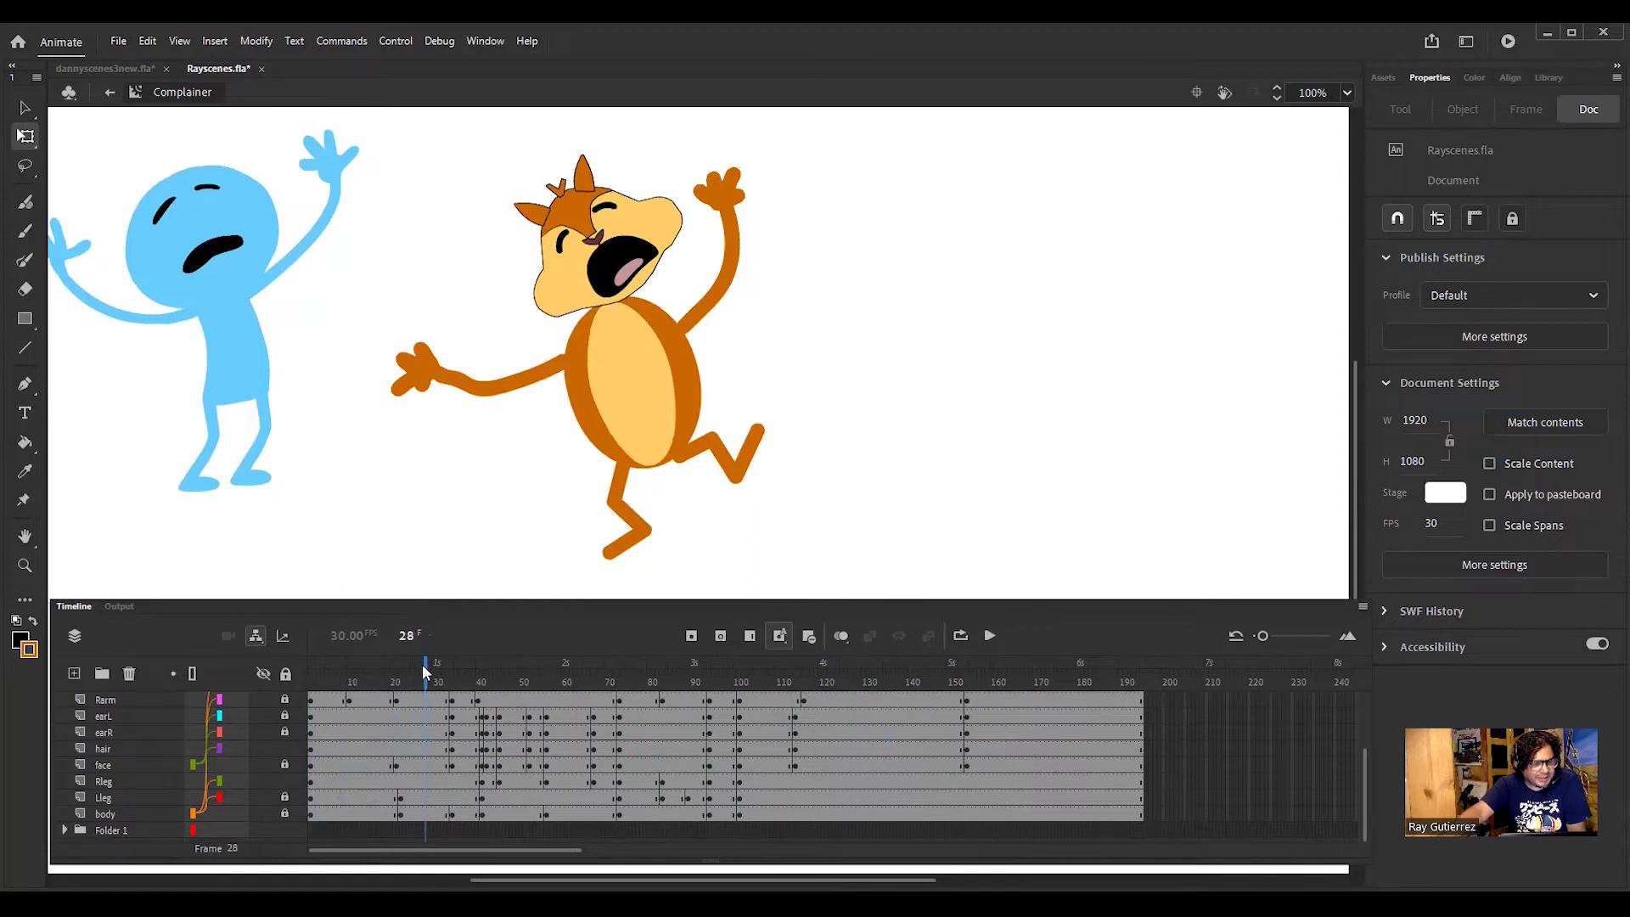
drag(425, 662, 542, 717)
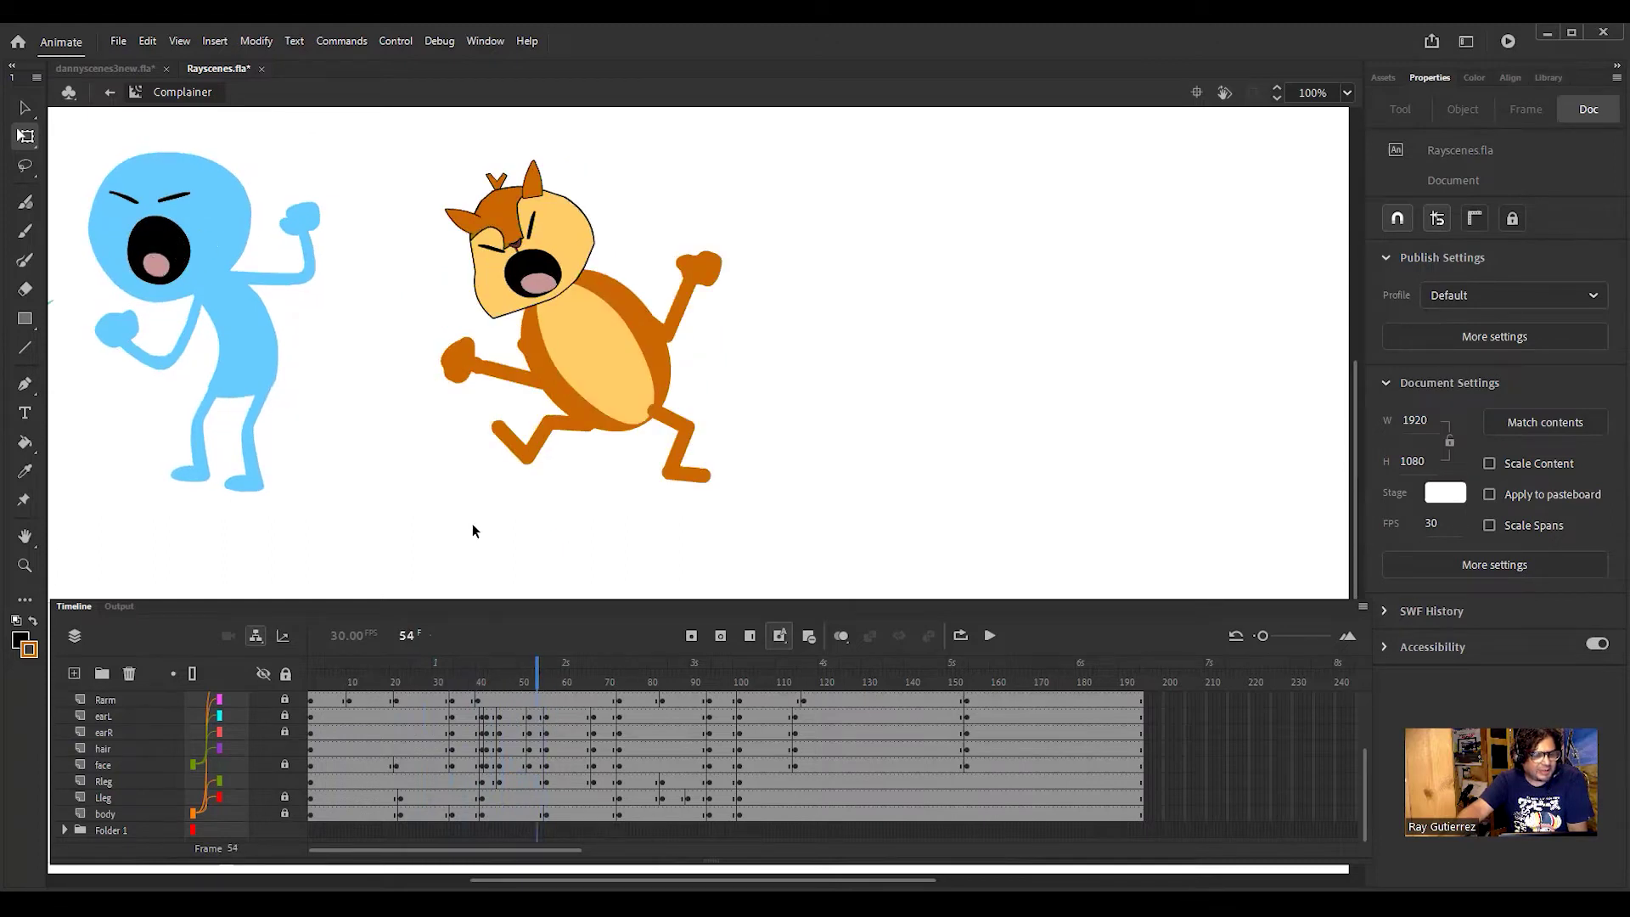
drag(533, 670, 299, 753)
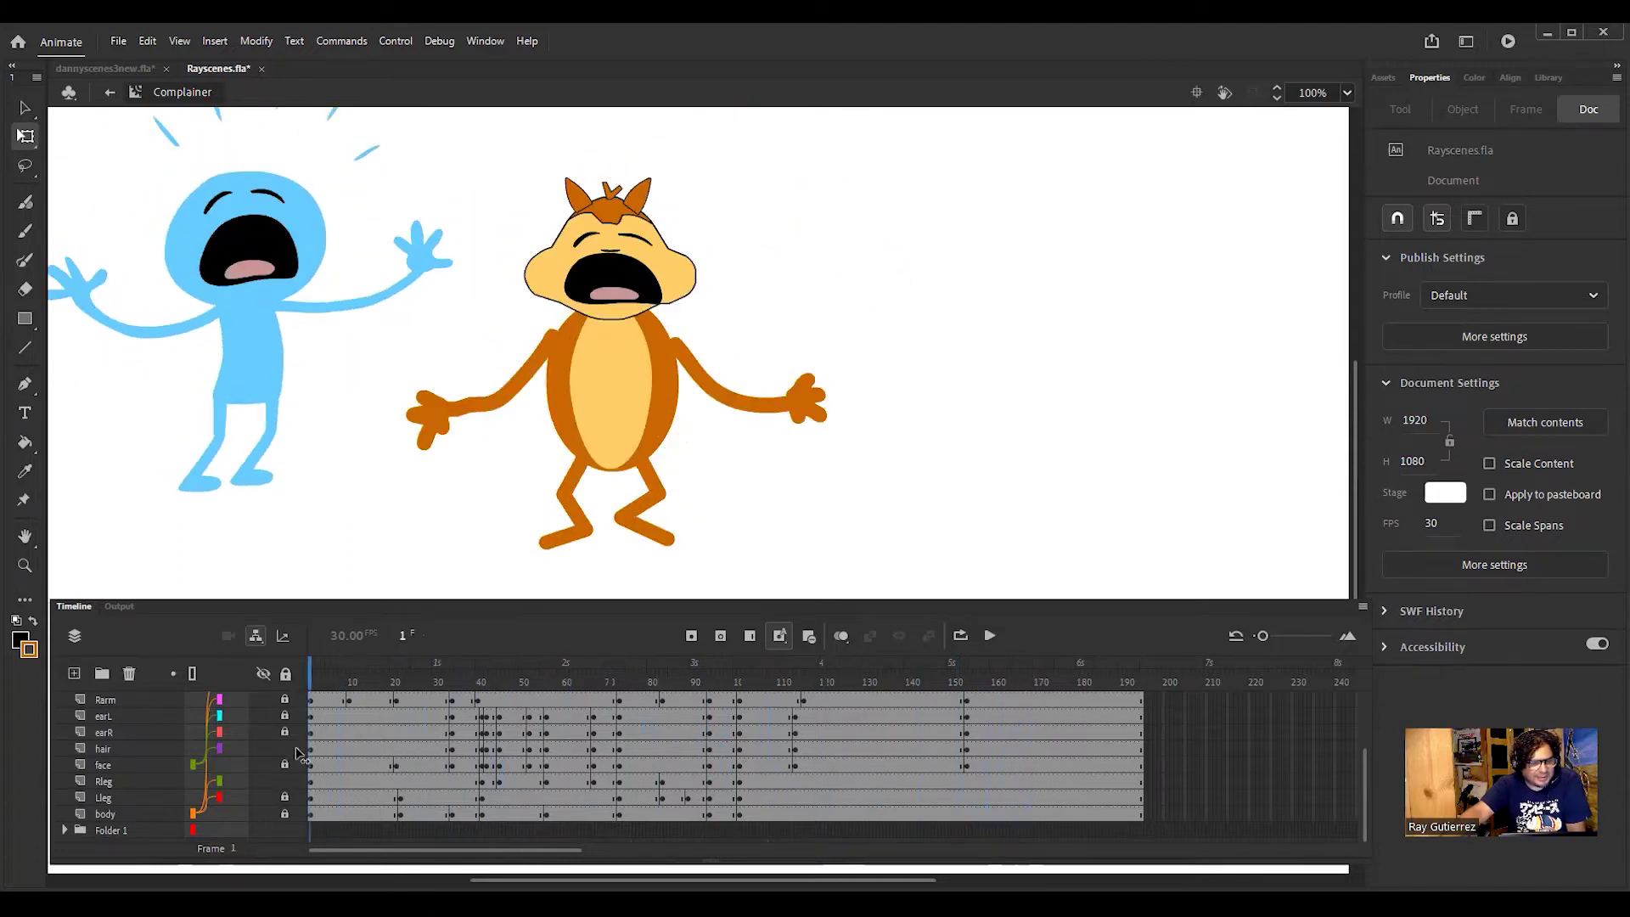
click(990, 635)
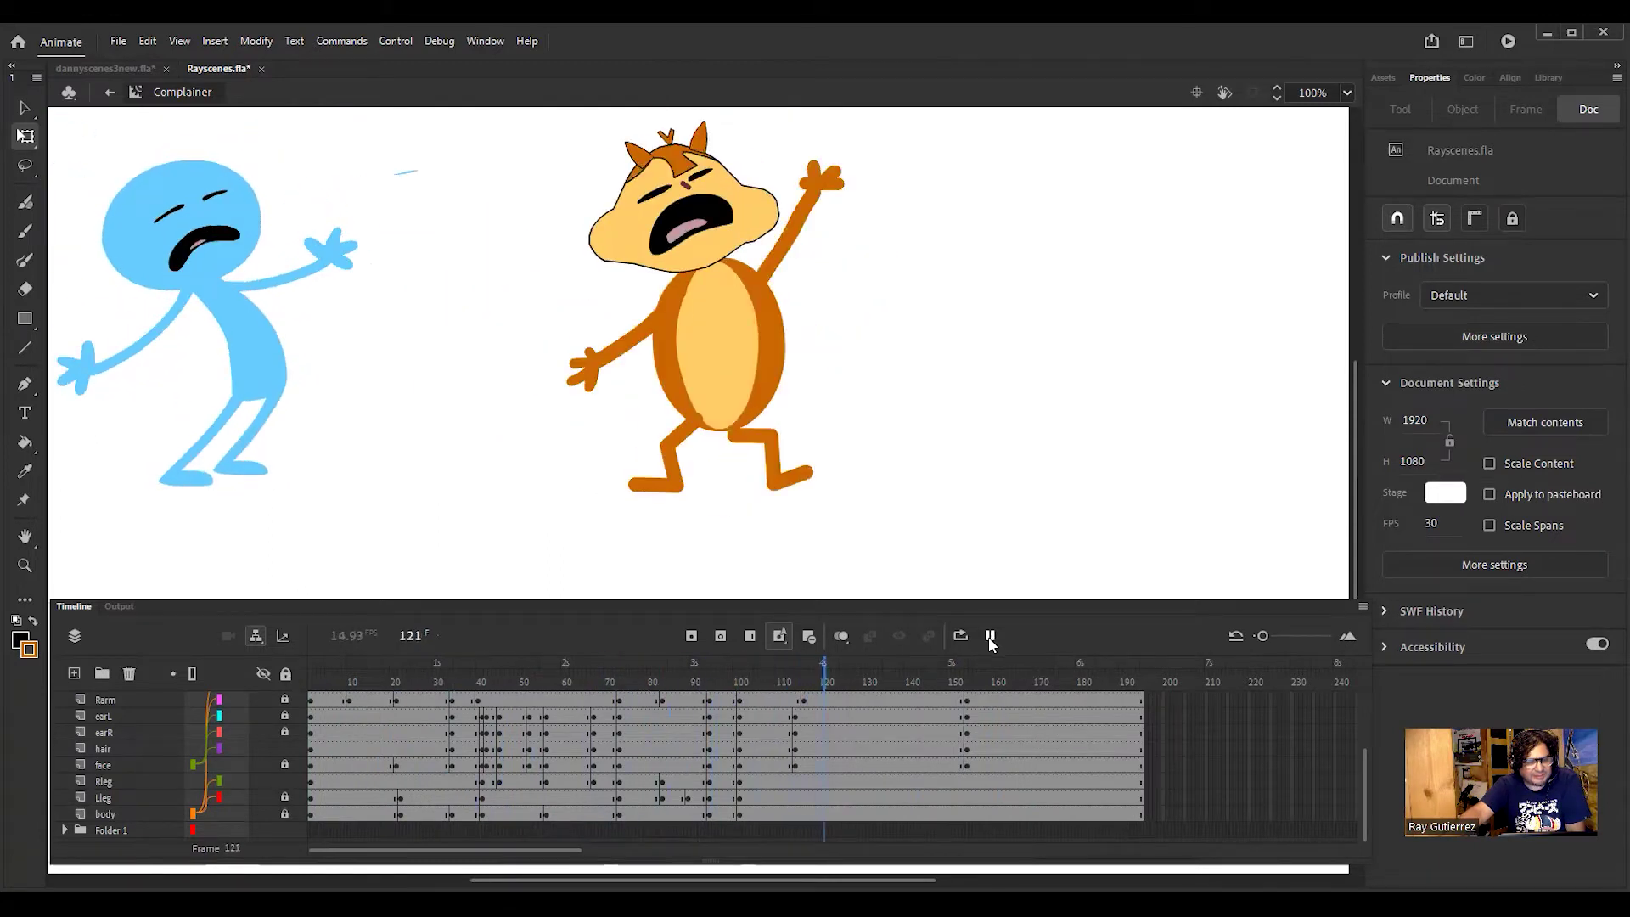
drag(940, 665, 408, 780)
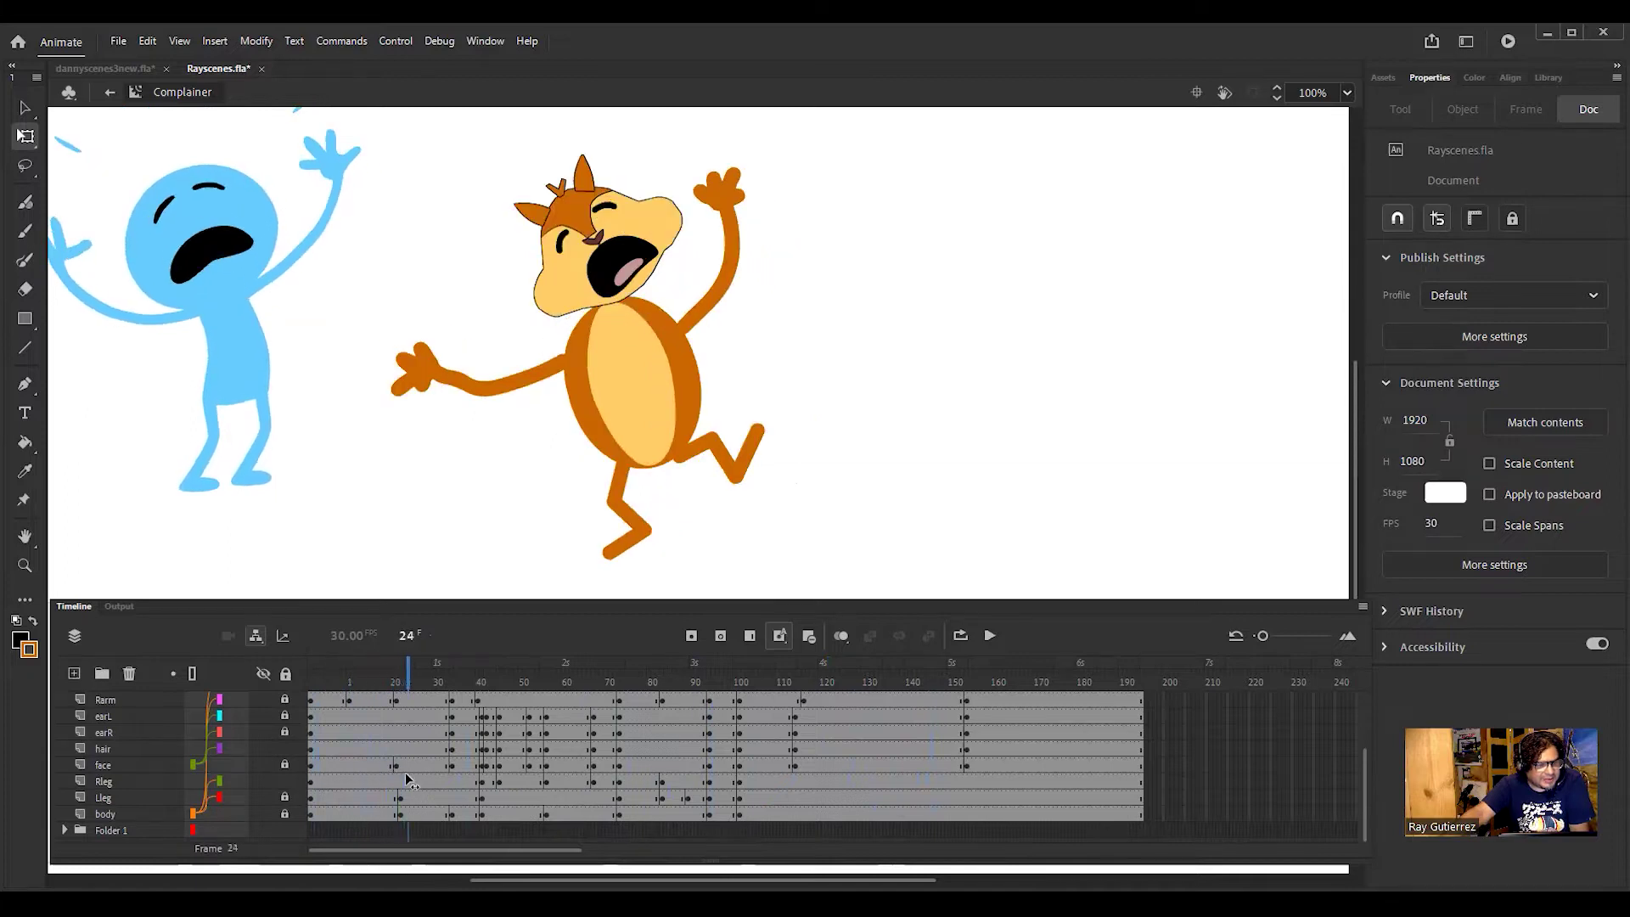
Step: Unlock all the layers of the character in the timeline
click(285, 715)
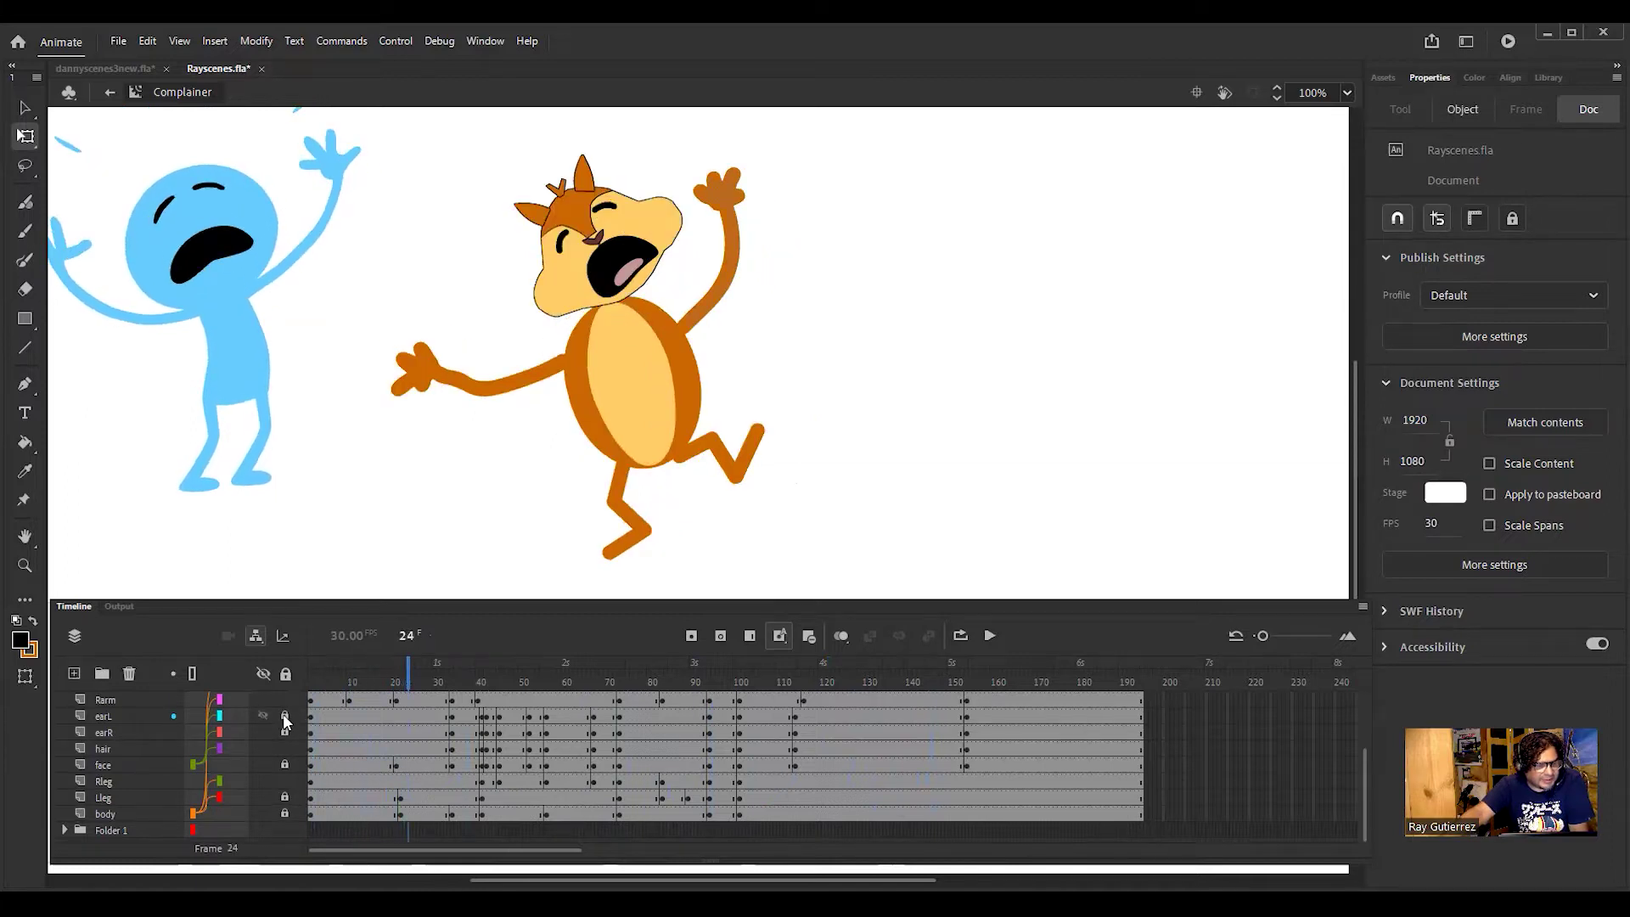
click(283, 783)
click(271, 760)
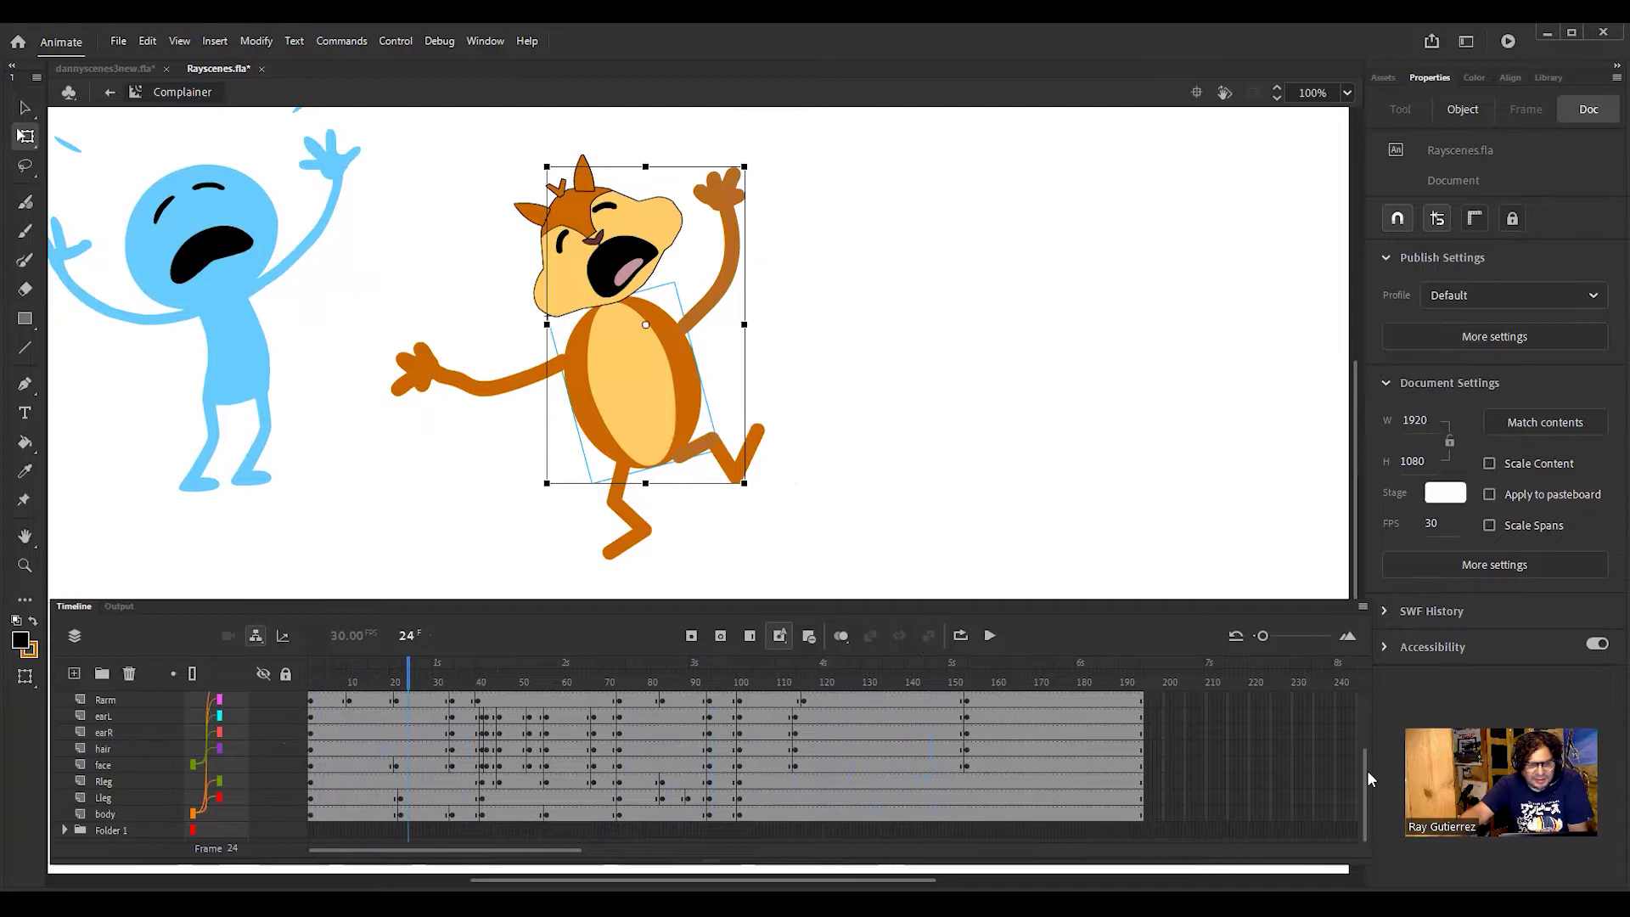
scroll(1367, 771, up, 2)
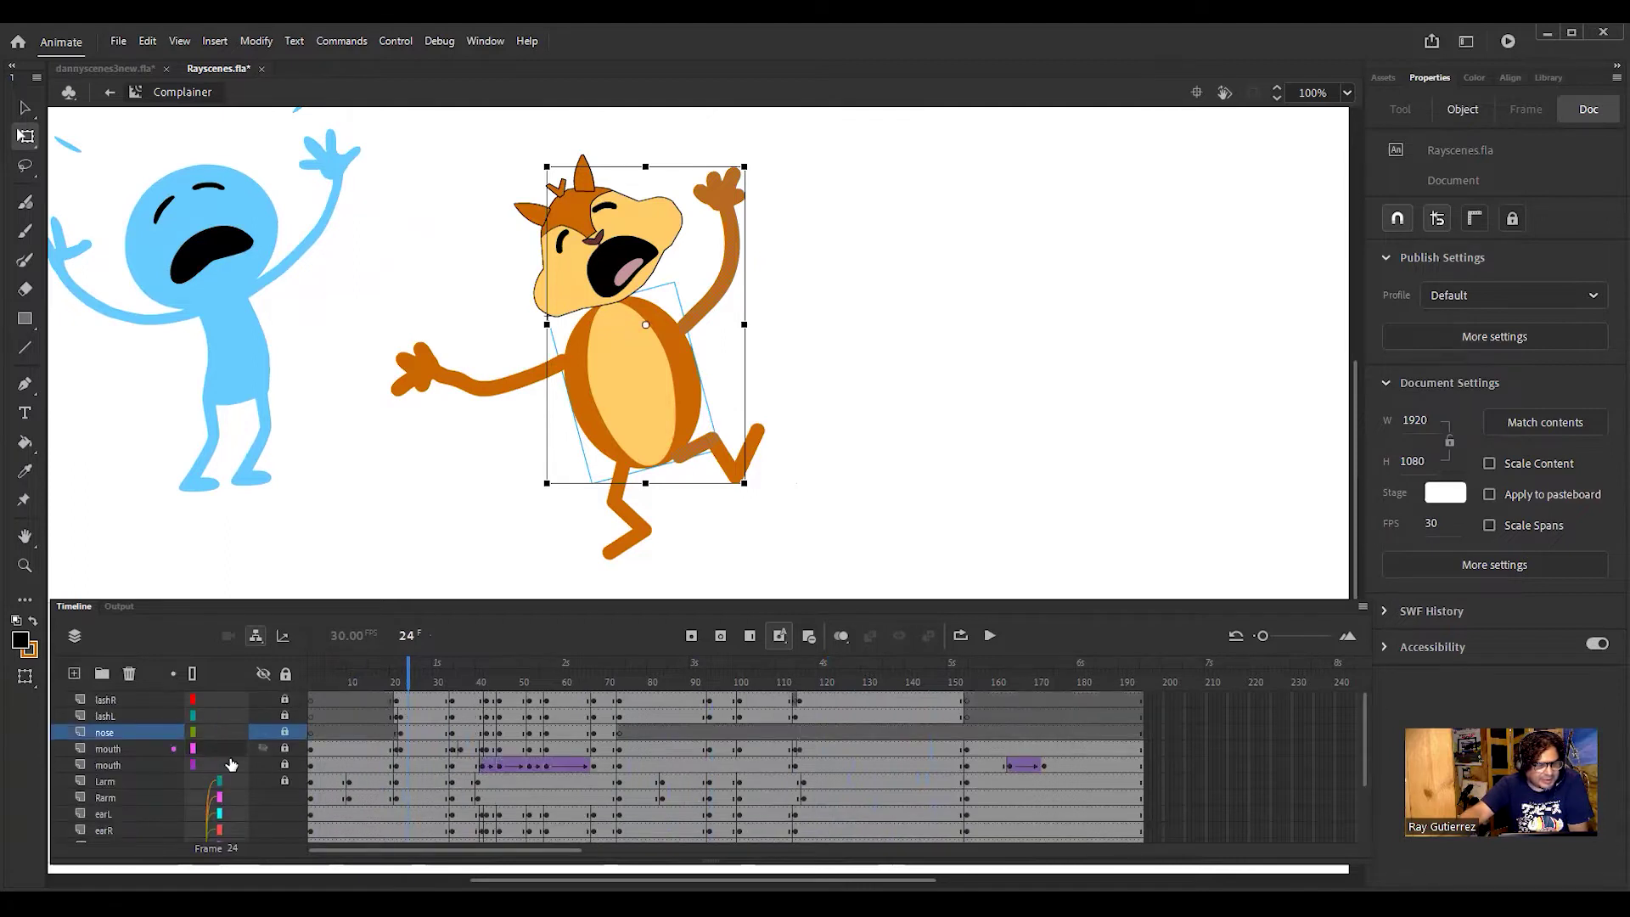
click(285, 781)
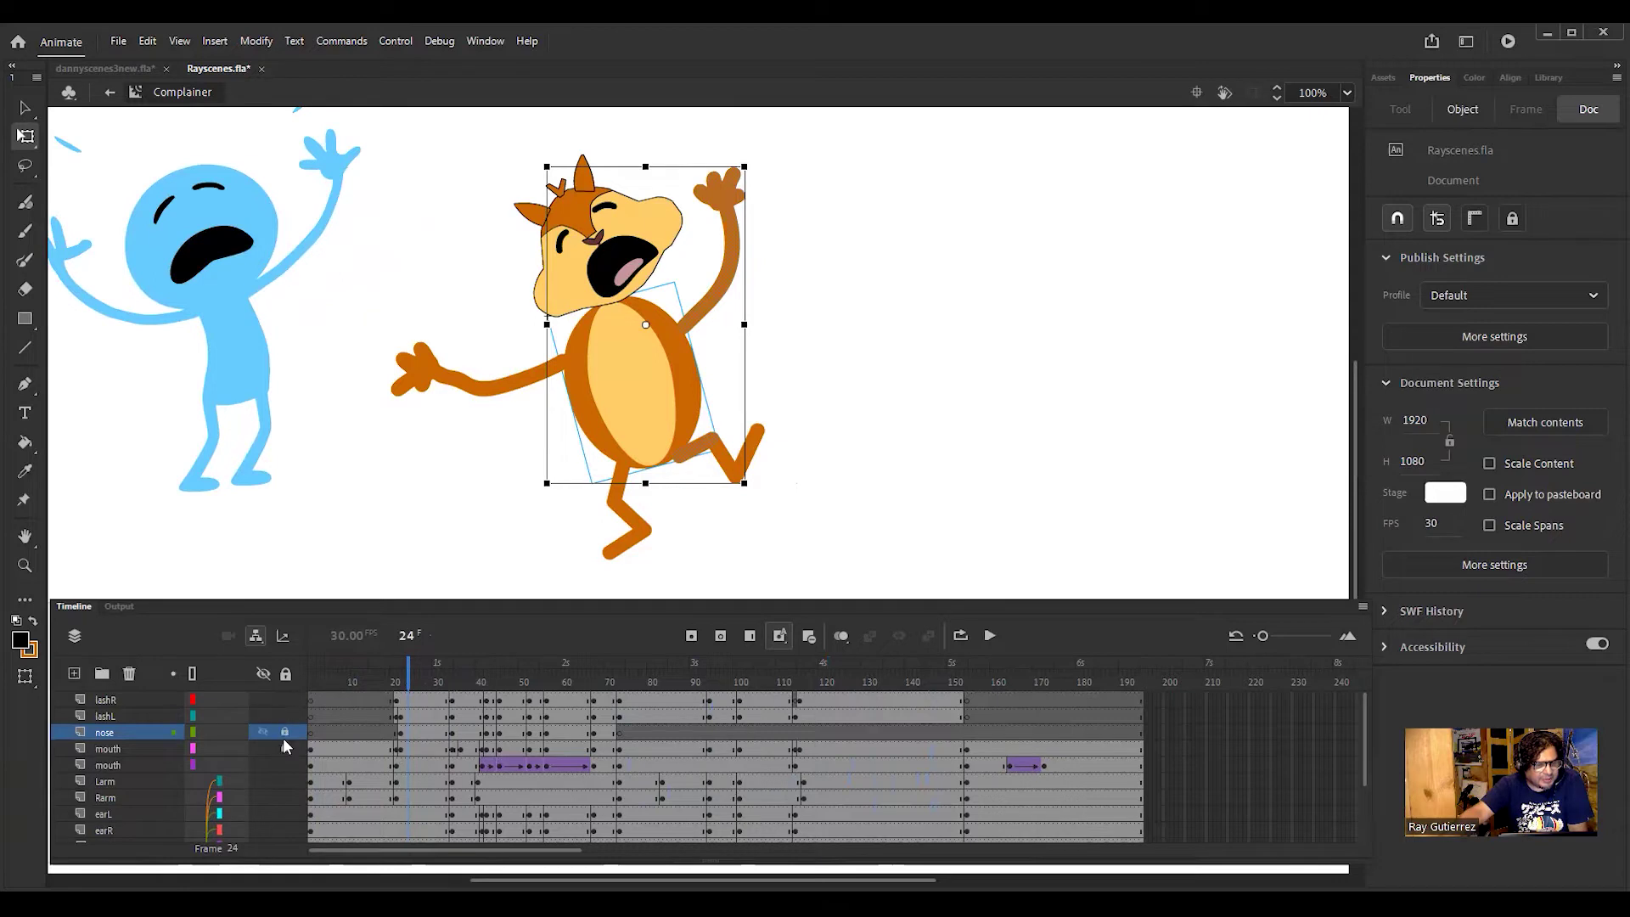
click(285, 675)
click(285, 675)
click(264, 675)
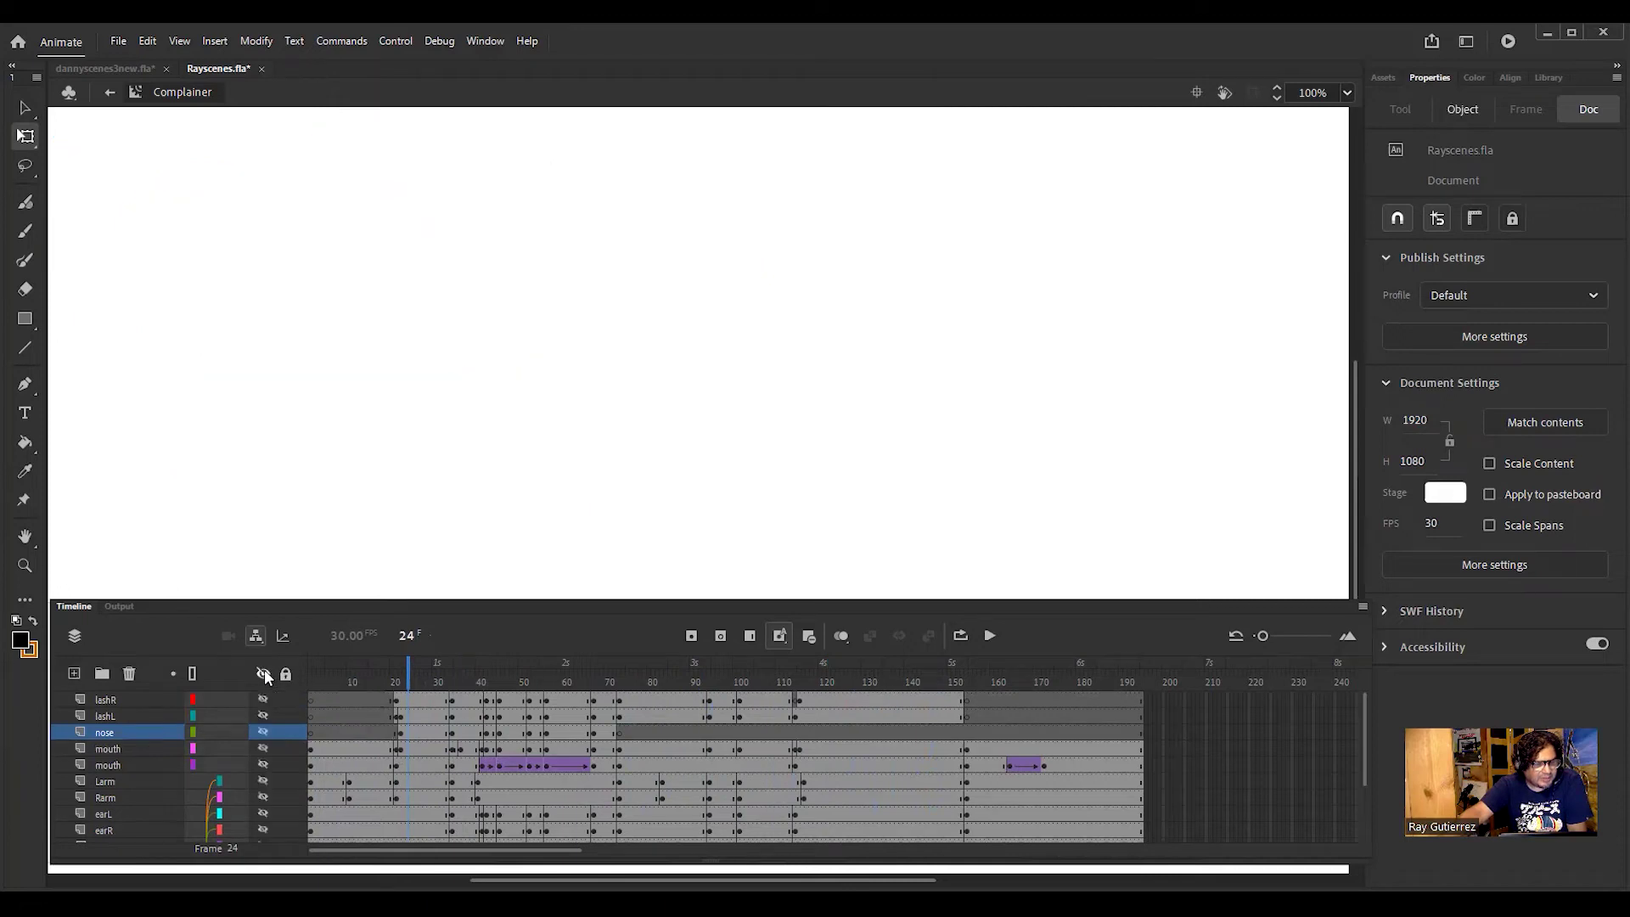
click(265, 675)
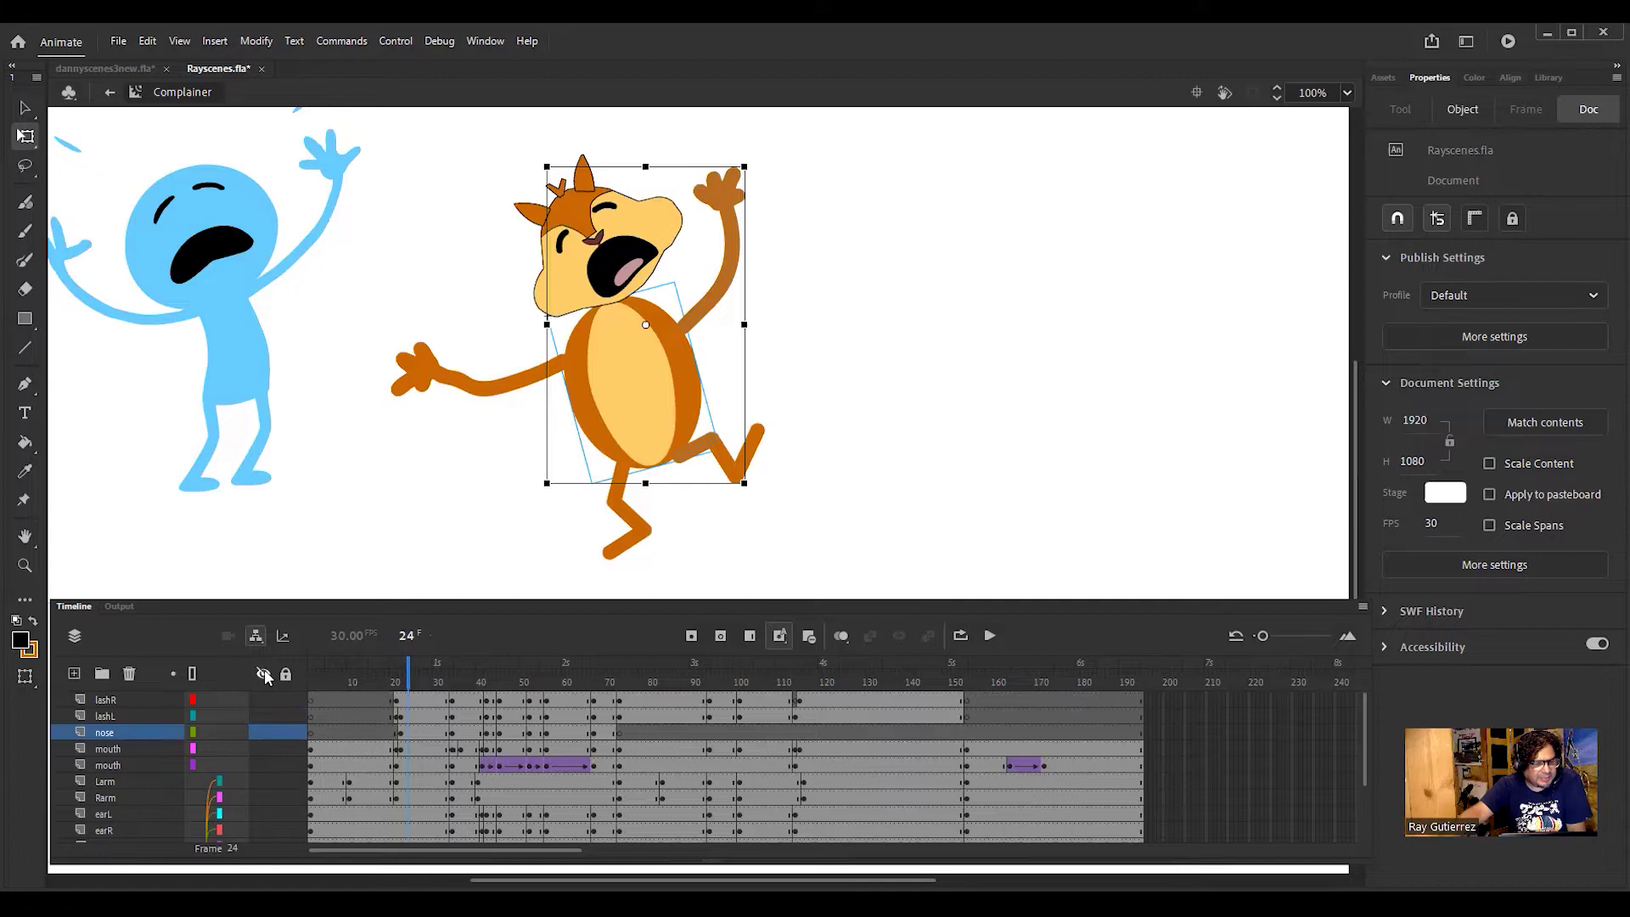
click(264, 675)
click(264, 674)
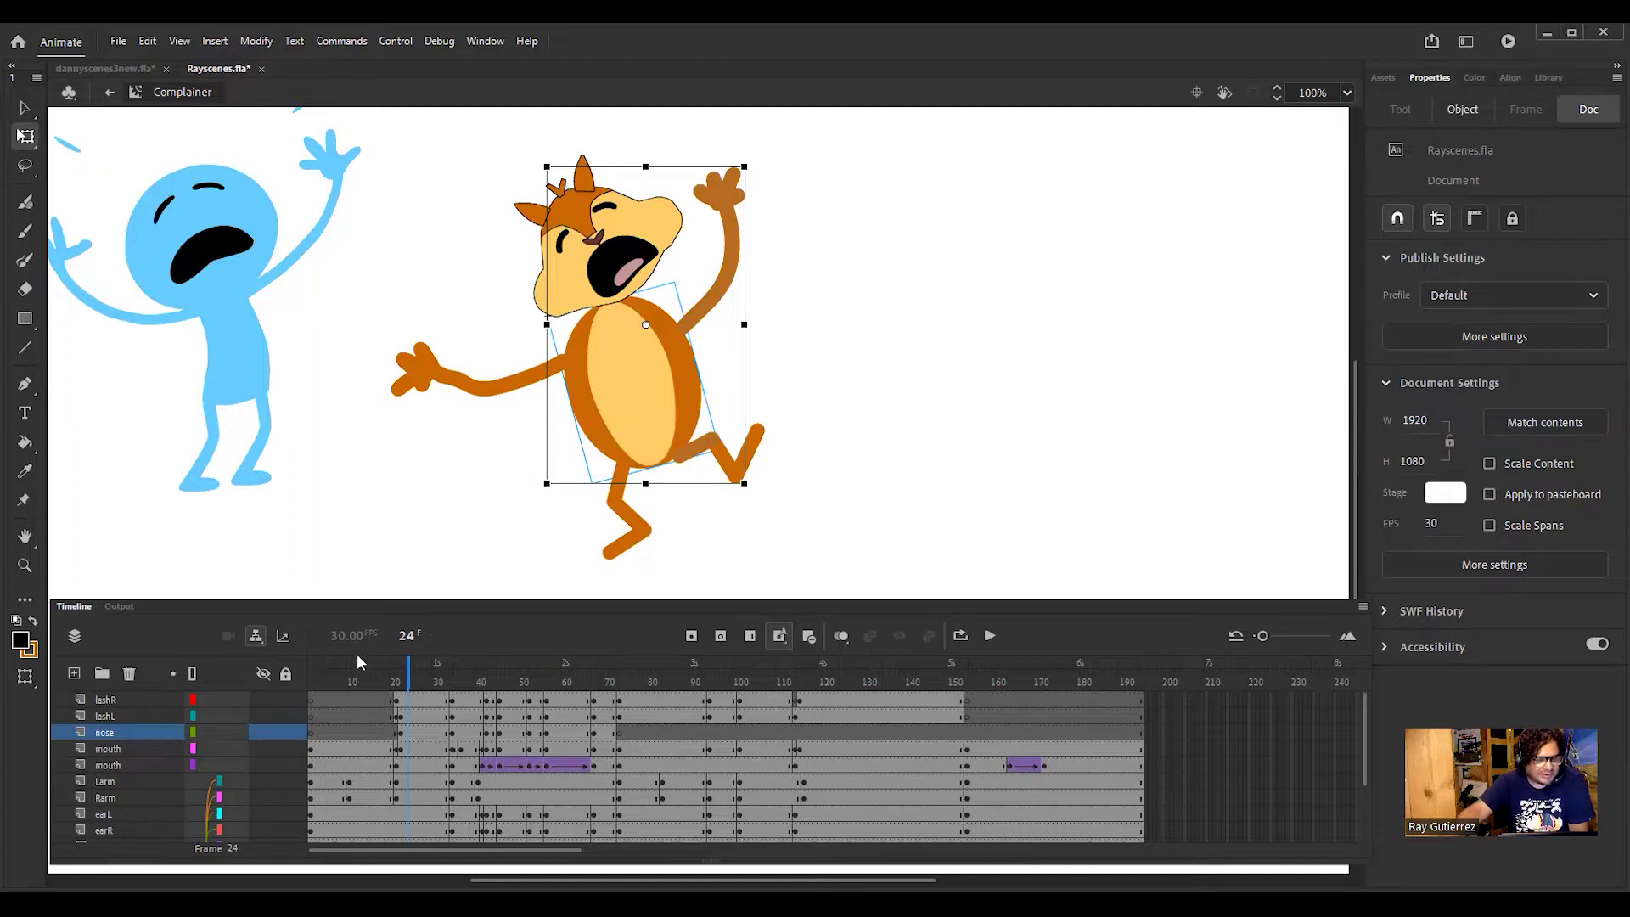
Step: At frame 41, move the detached leg on the Rleg layer so that it joins the body at the hip
drag(406, 660, 482, 722)
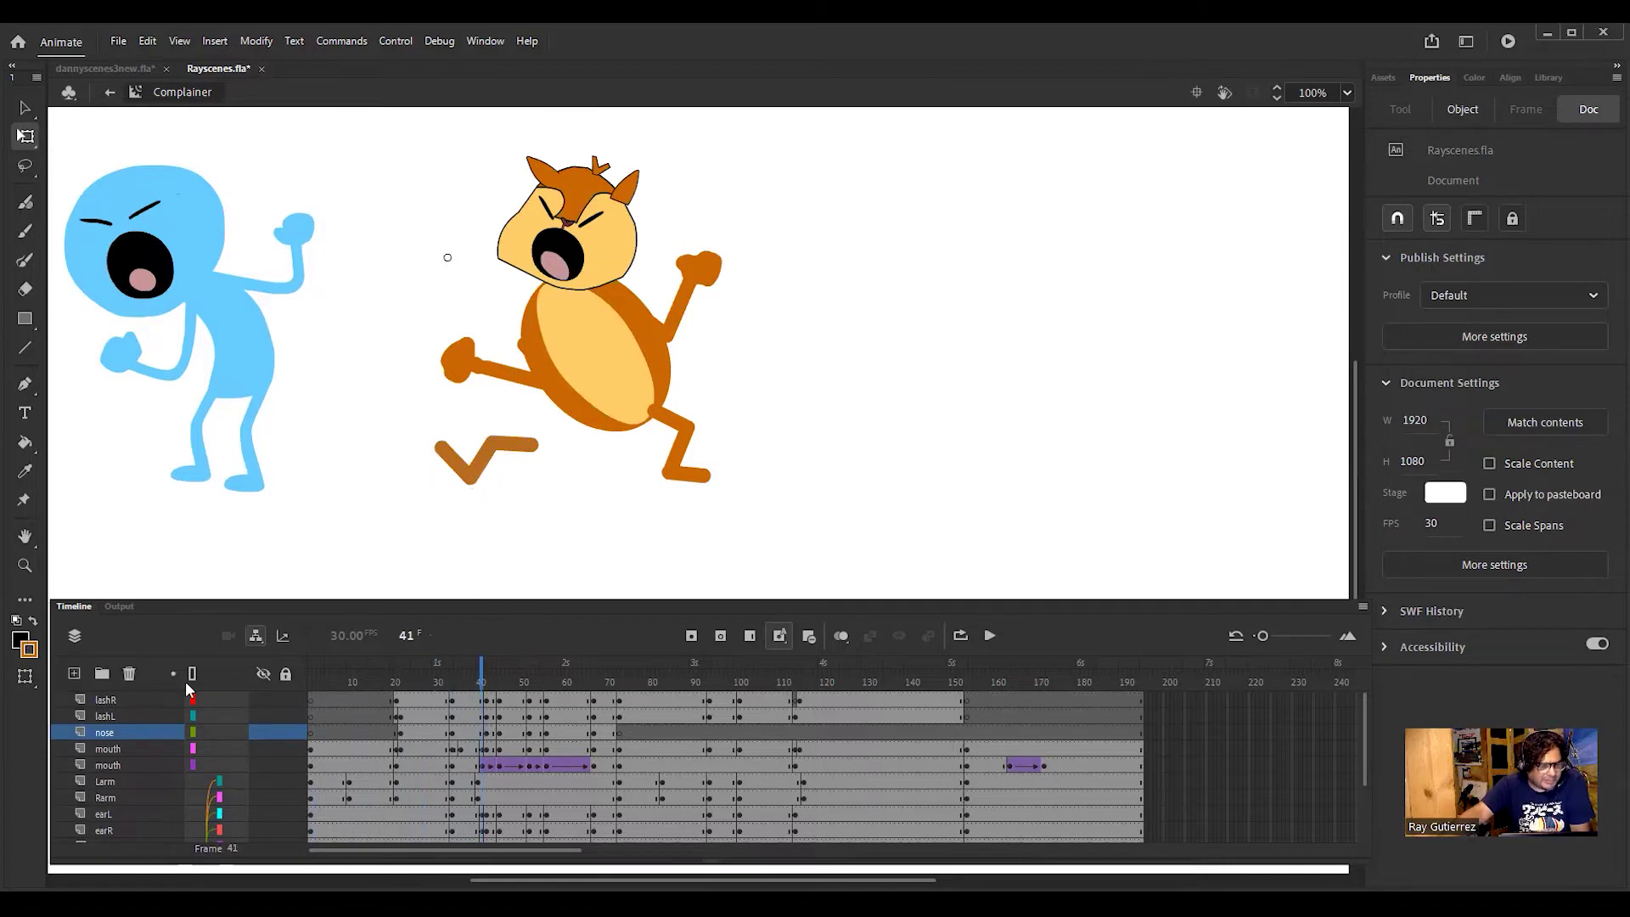
scroll(198, 715, down, 3)
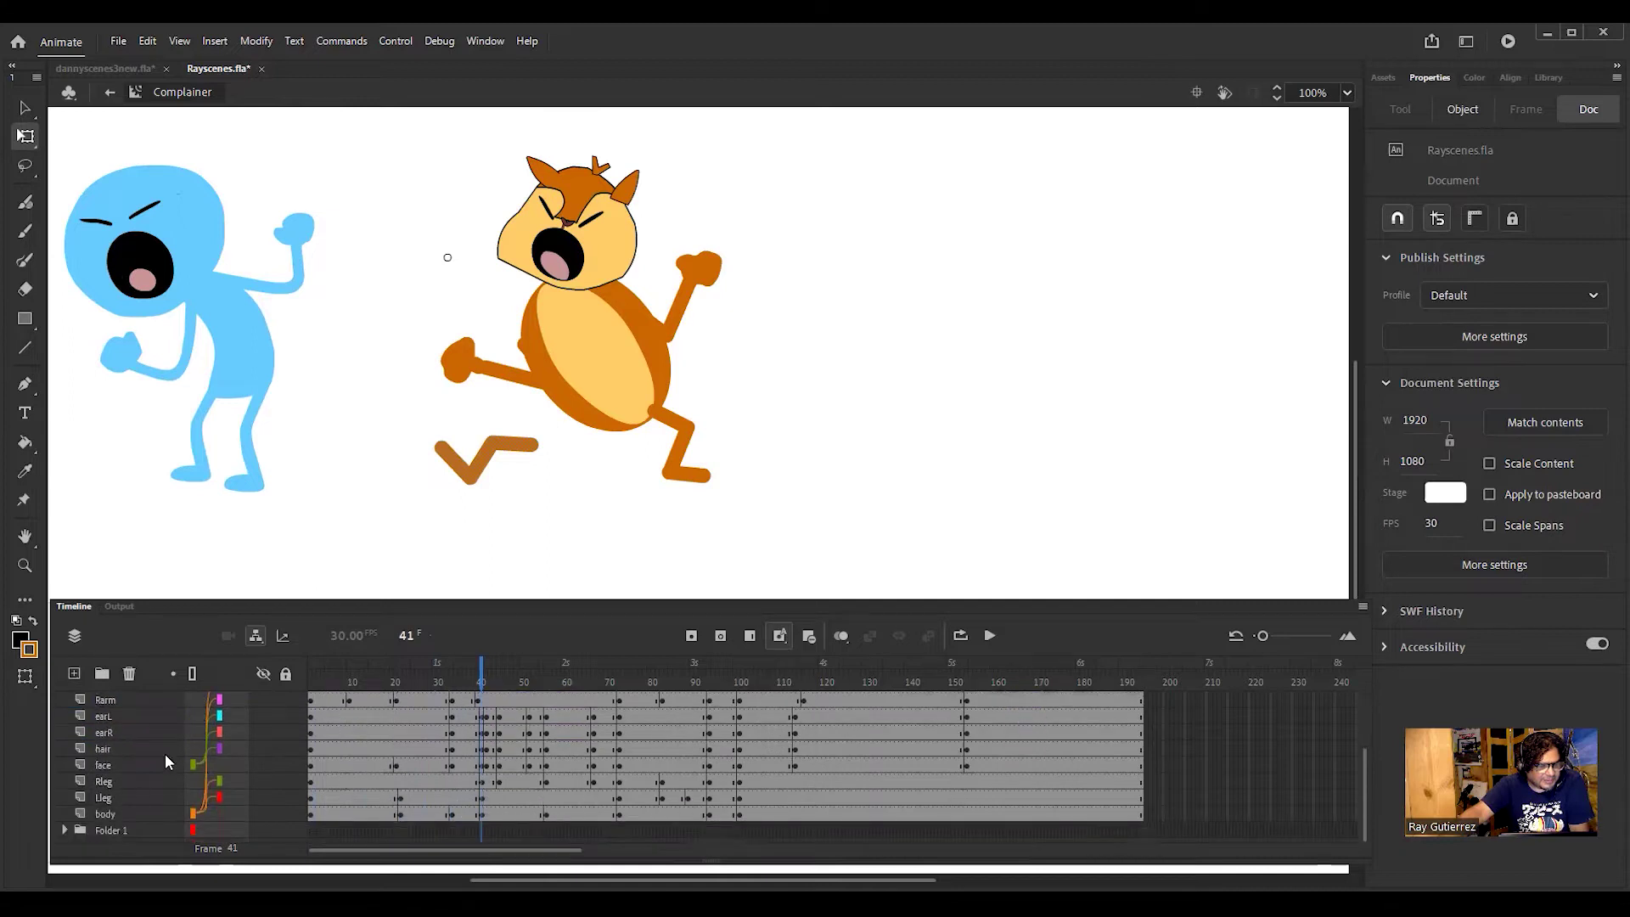
click(126, 795)
click(131, 783)
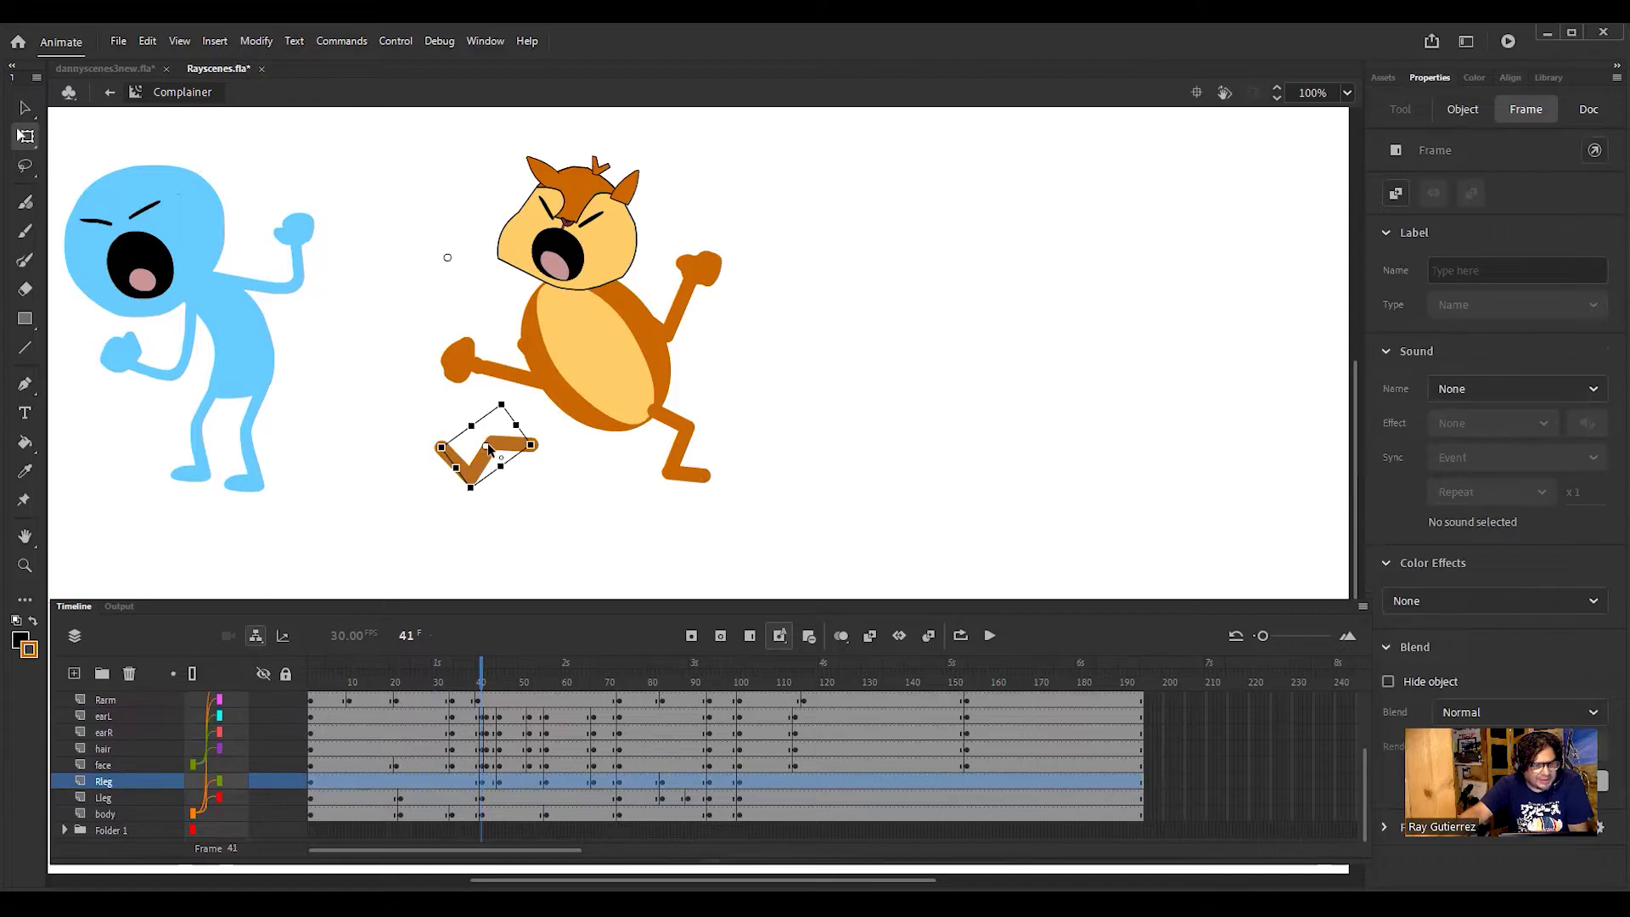
drag(489, 450, 584, 421)
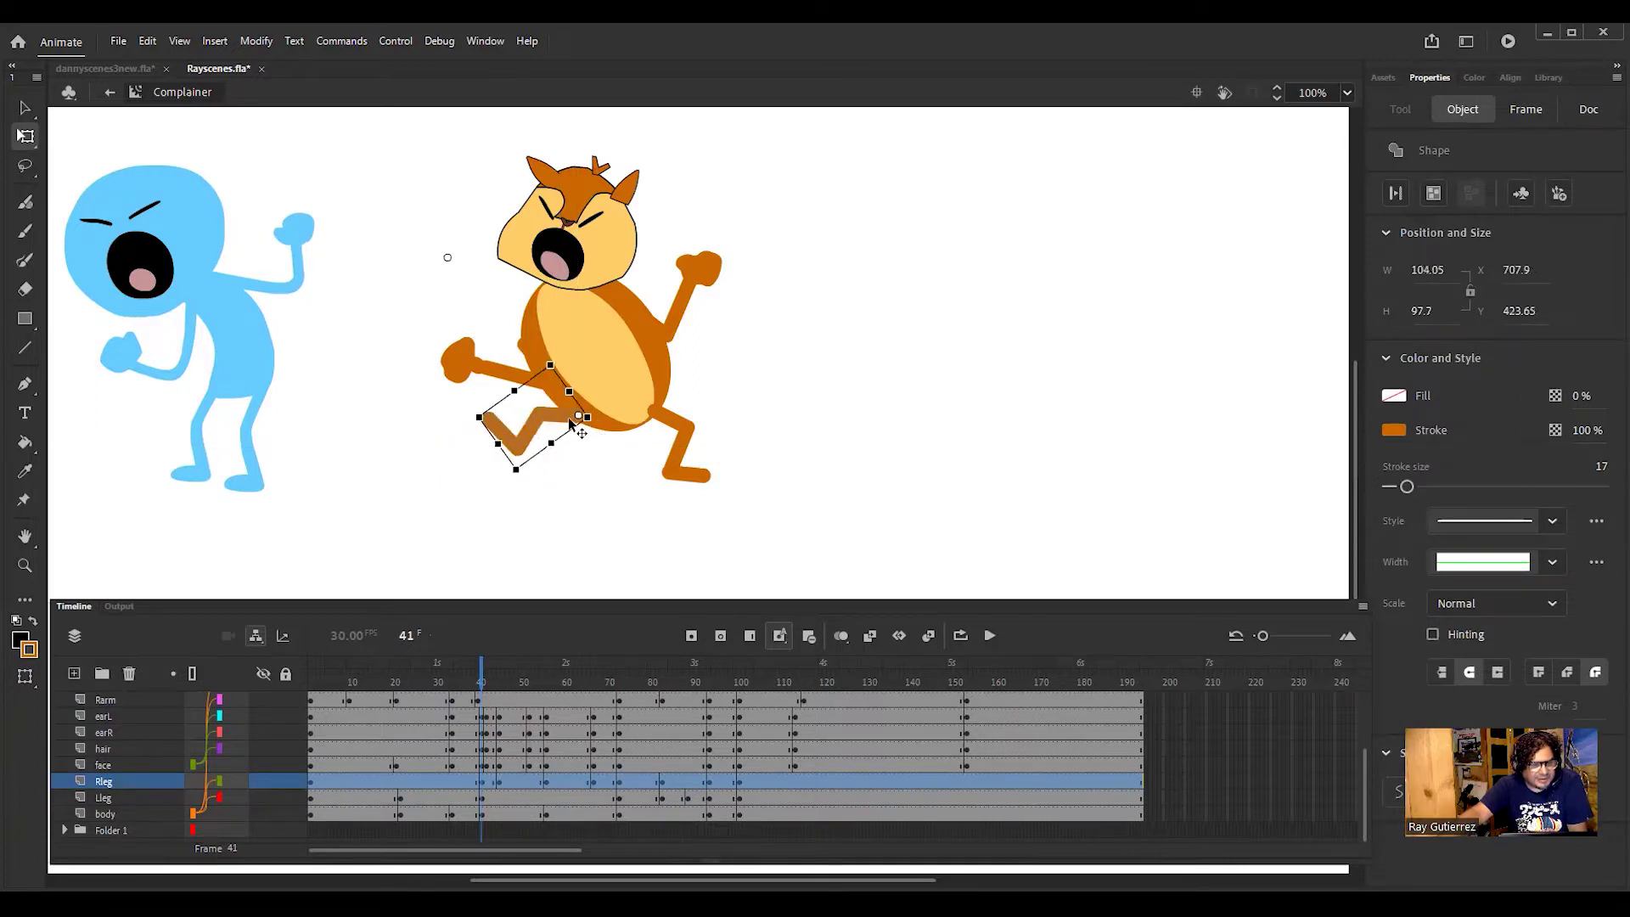
Step: Scrub through the animation up to frame 88 to check the poses, and return to frame 9
click(404, 682)
drag(424, 705, 684, 699)
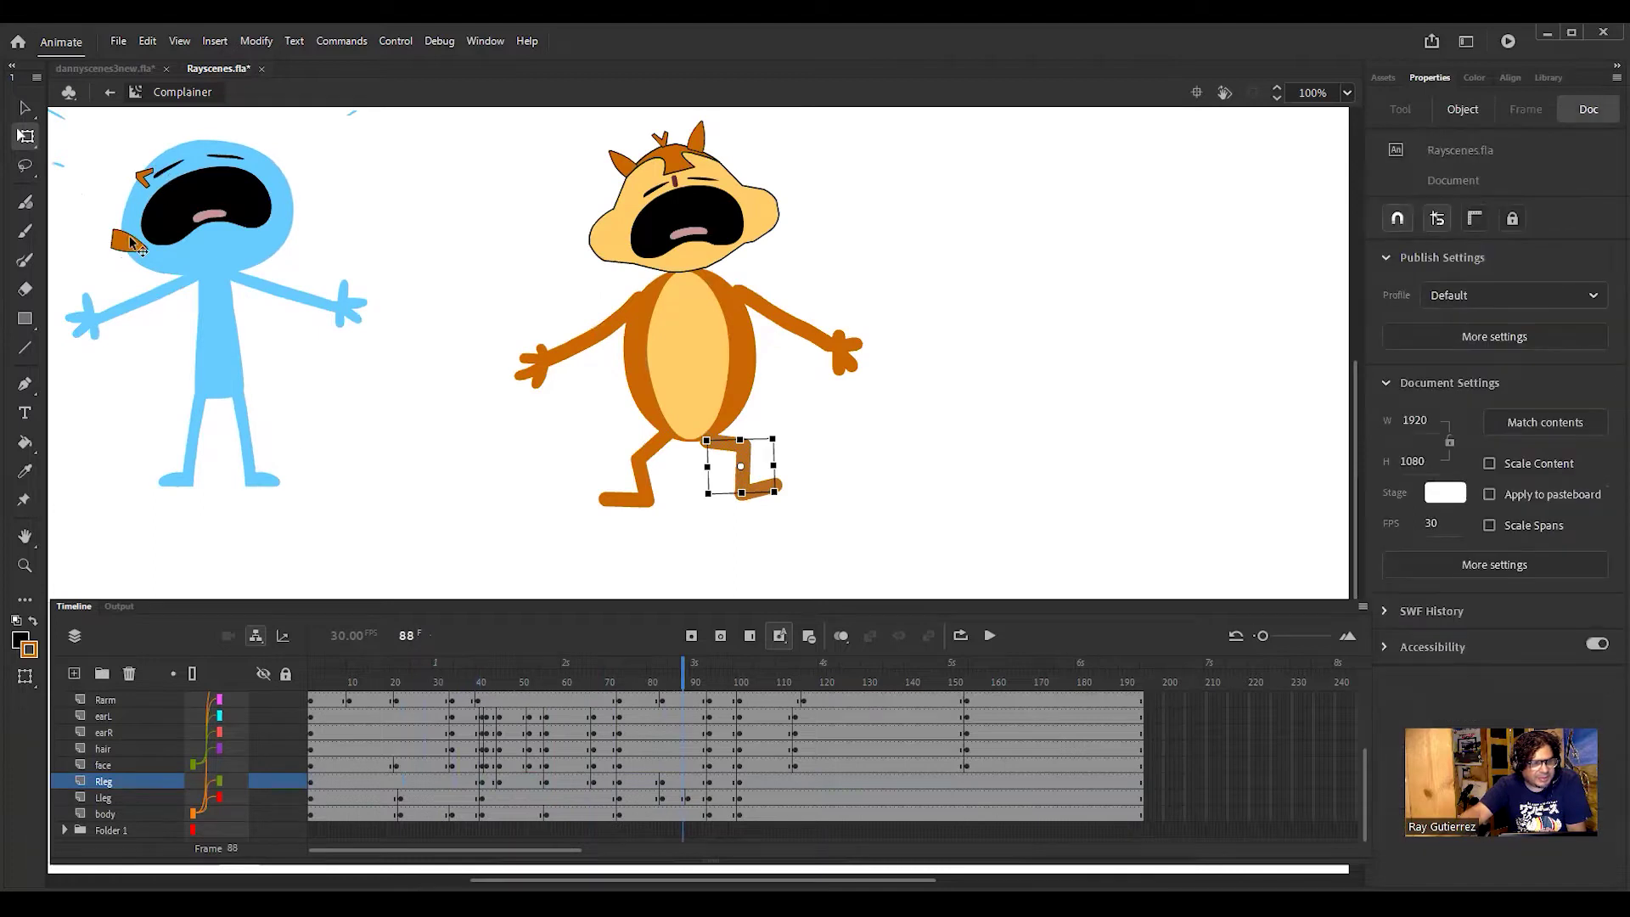
drag(680, 671, 348, 822)
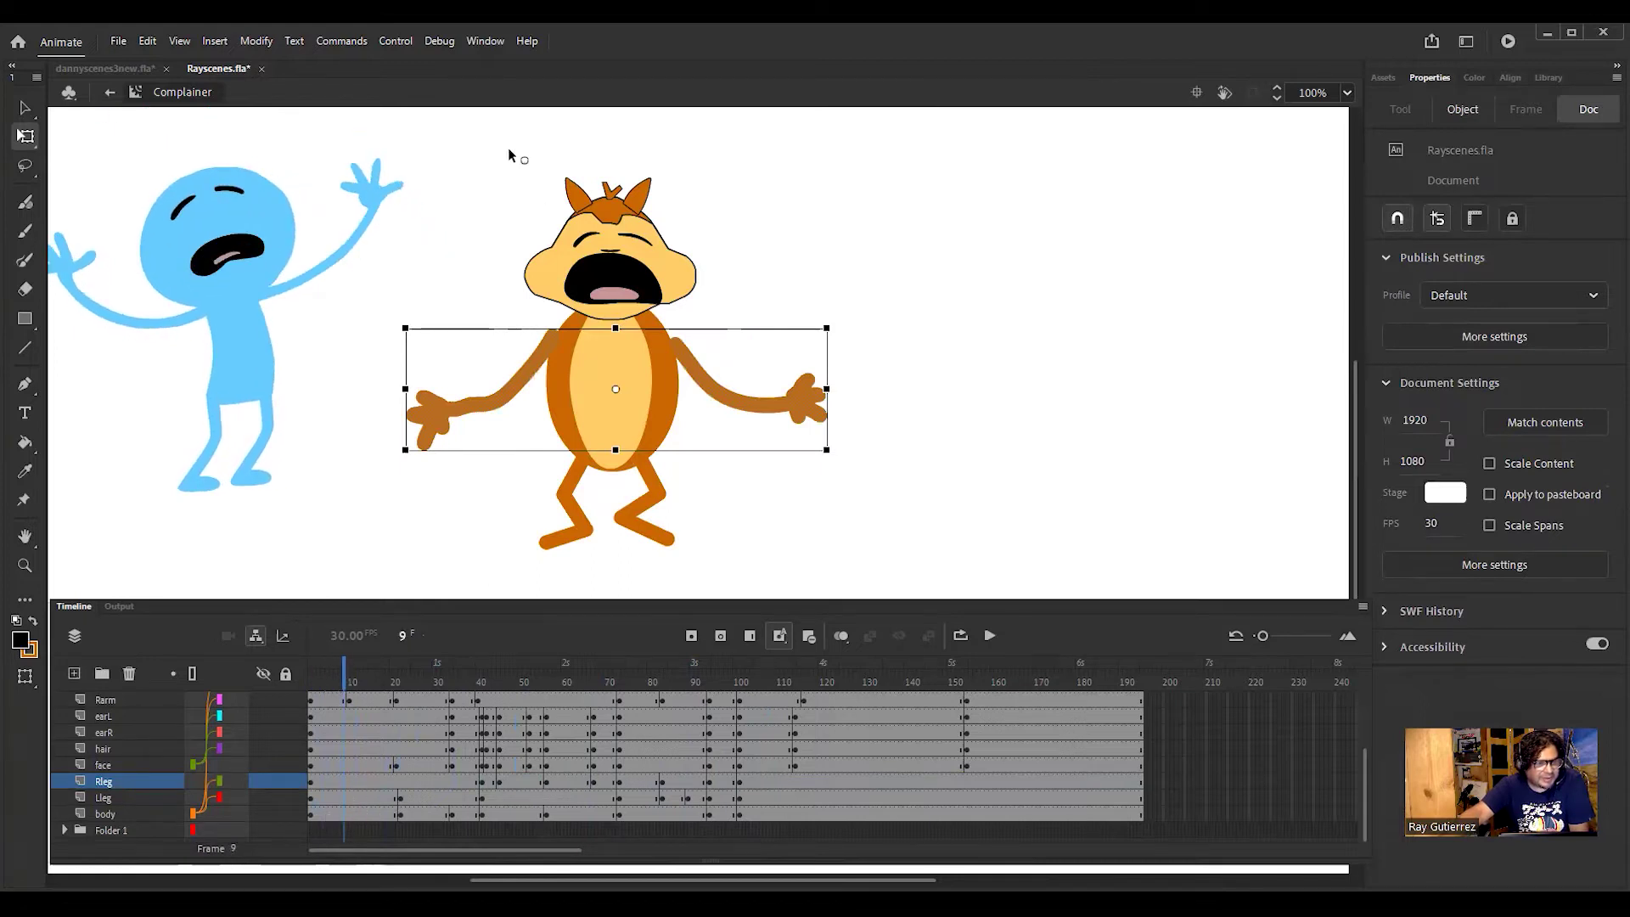
Step: Try to rotate all of the orange character's parts together at frame 9, and undo the transformation
click(74, 139)
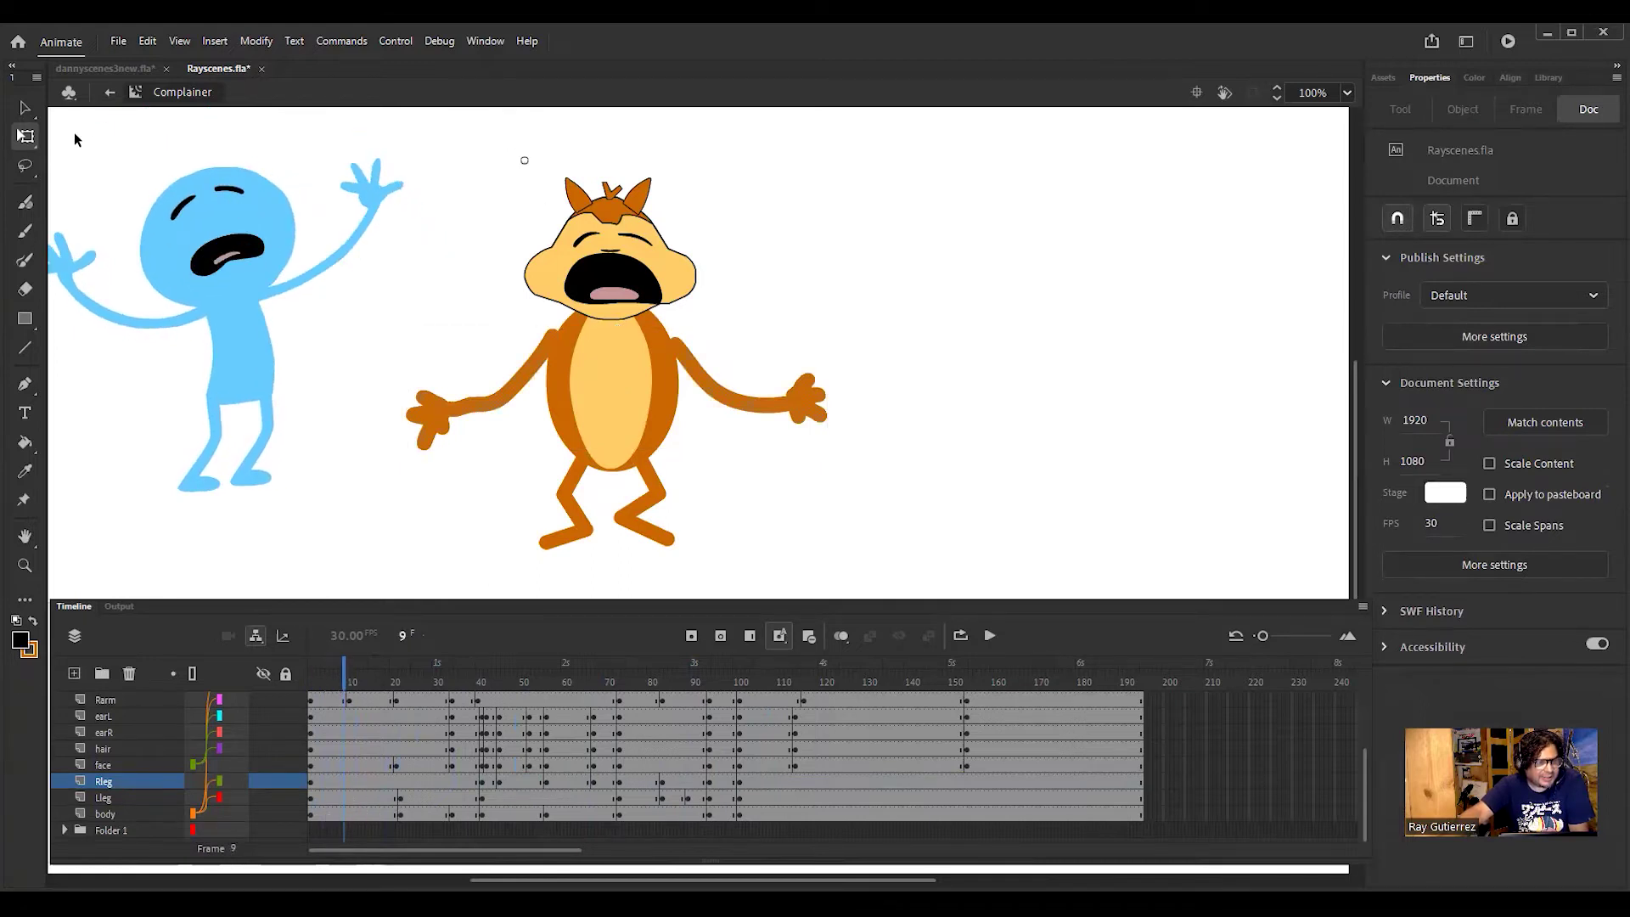
click(26, 107)
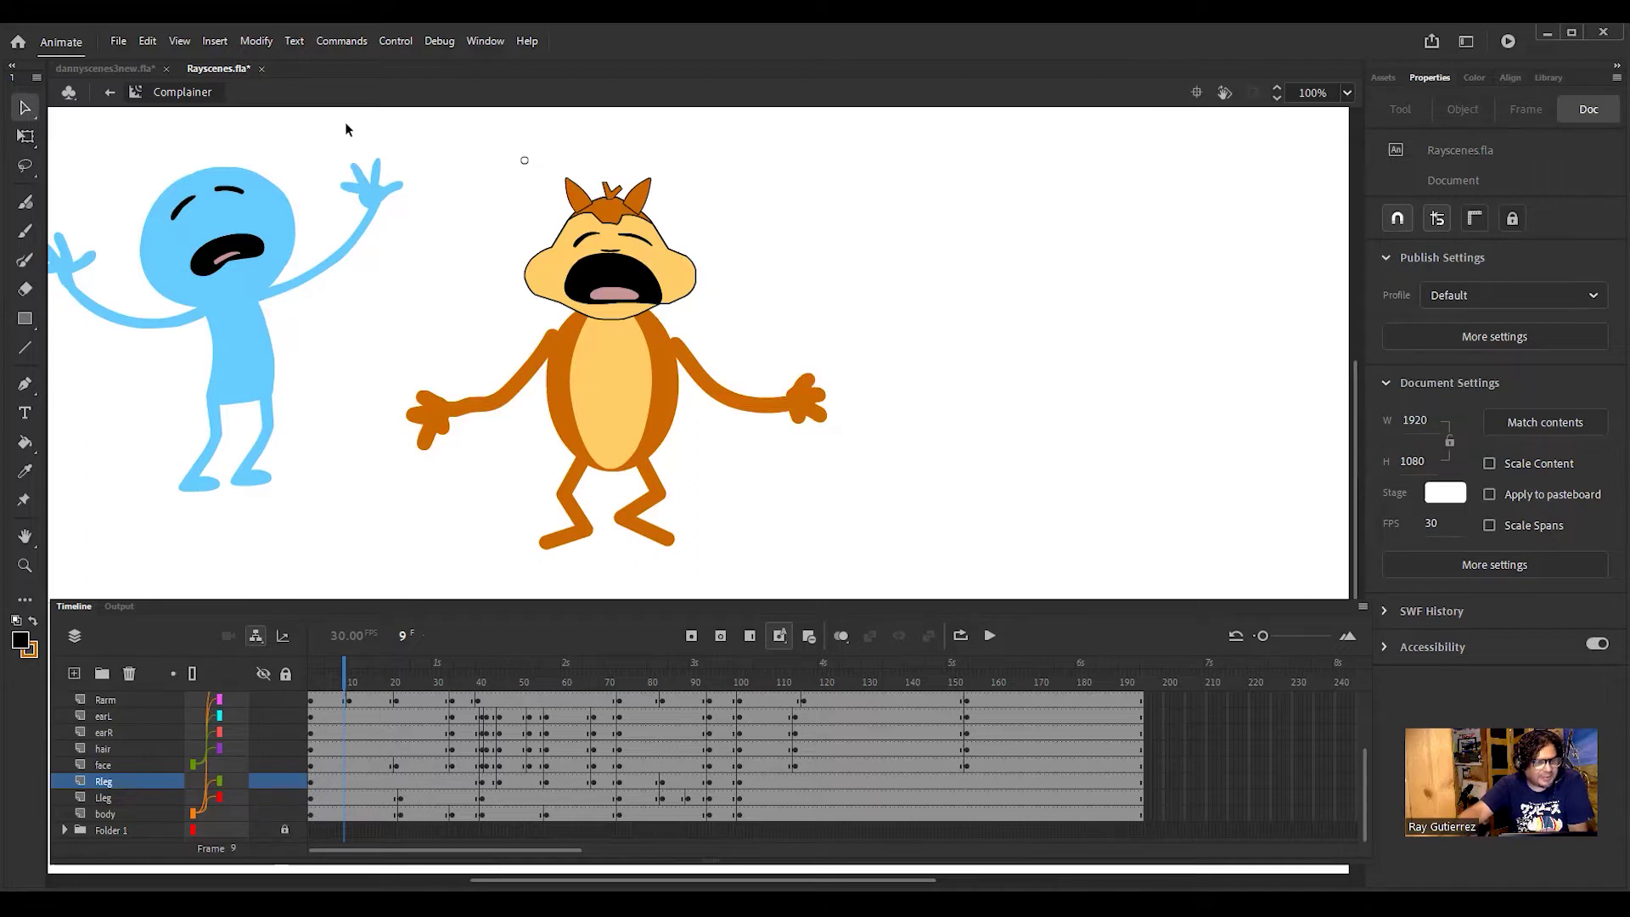
drag(351, 127, 876, 583)
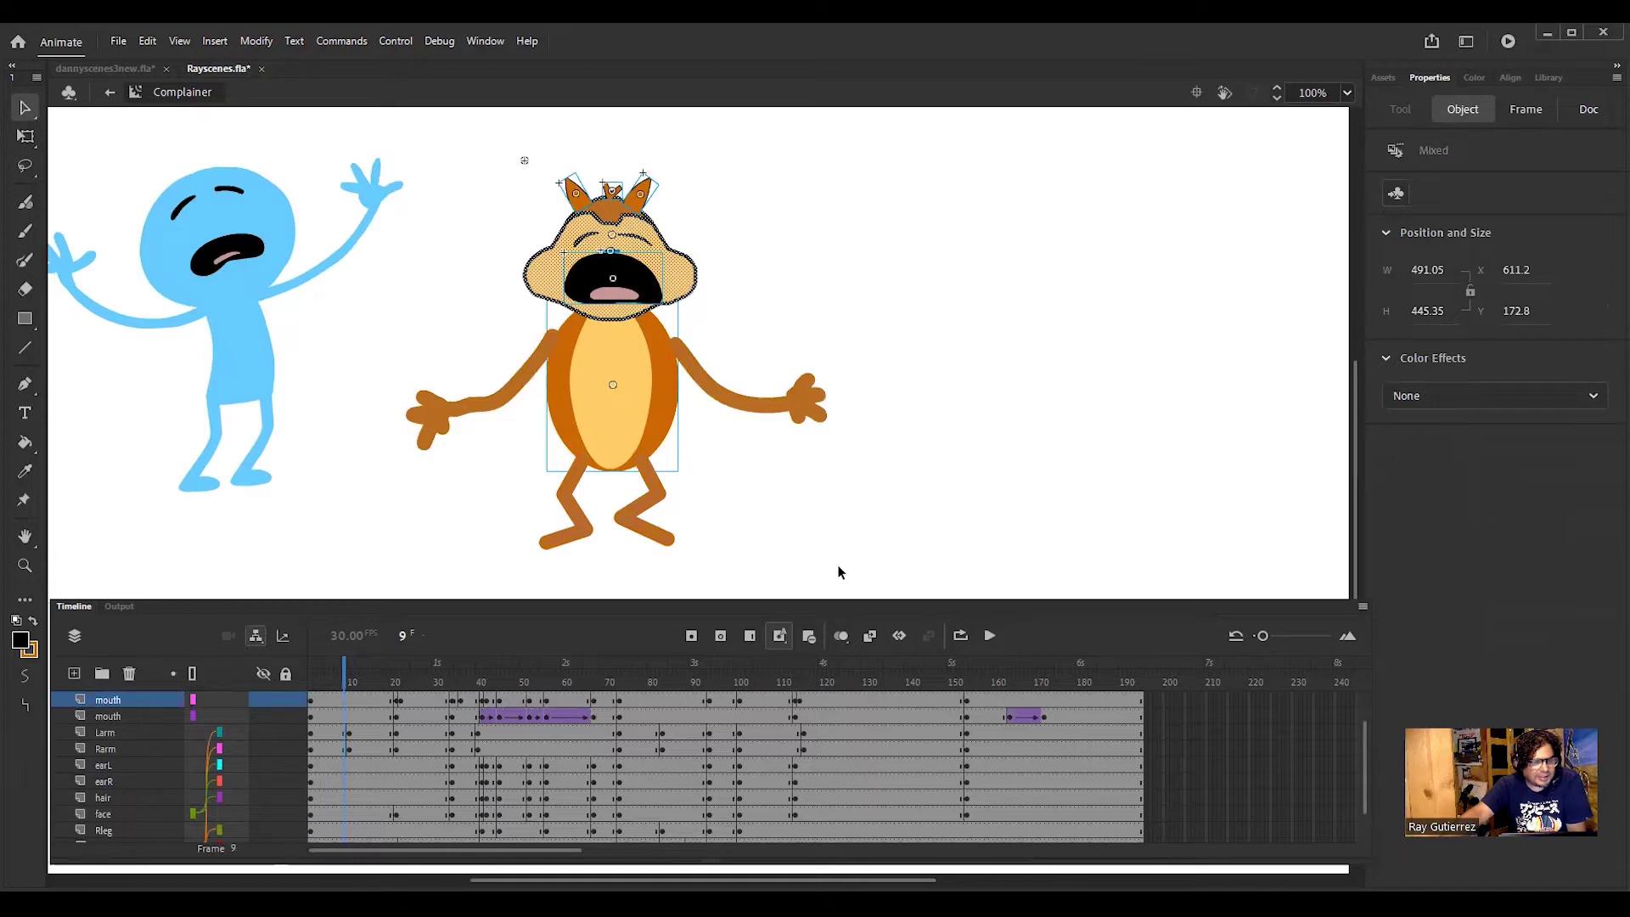
click(25, 136)
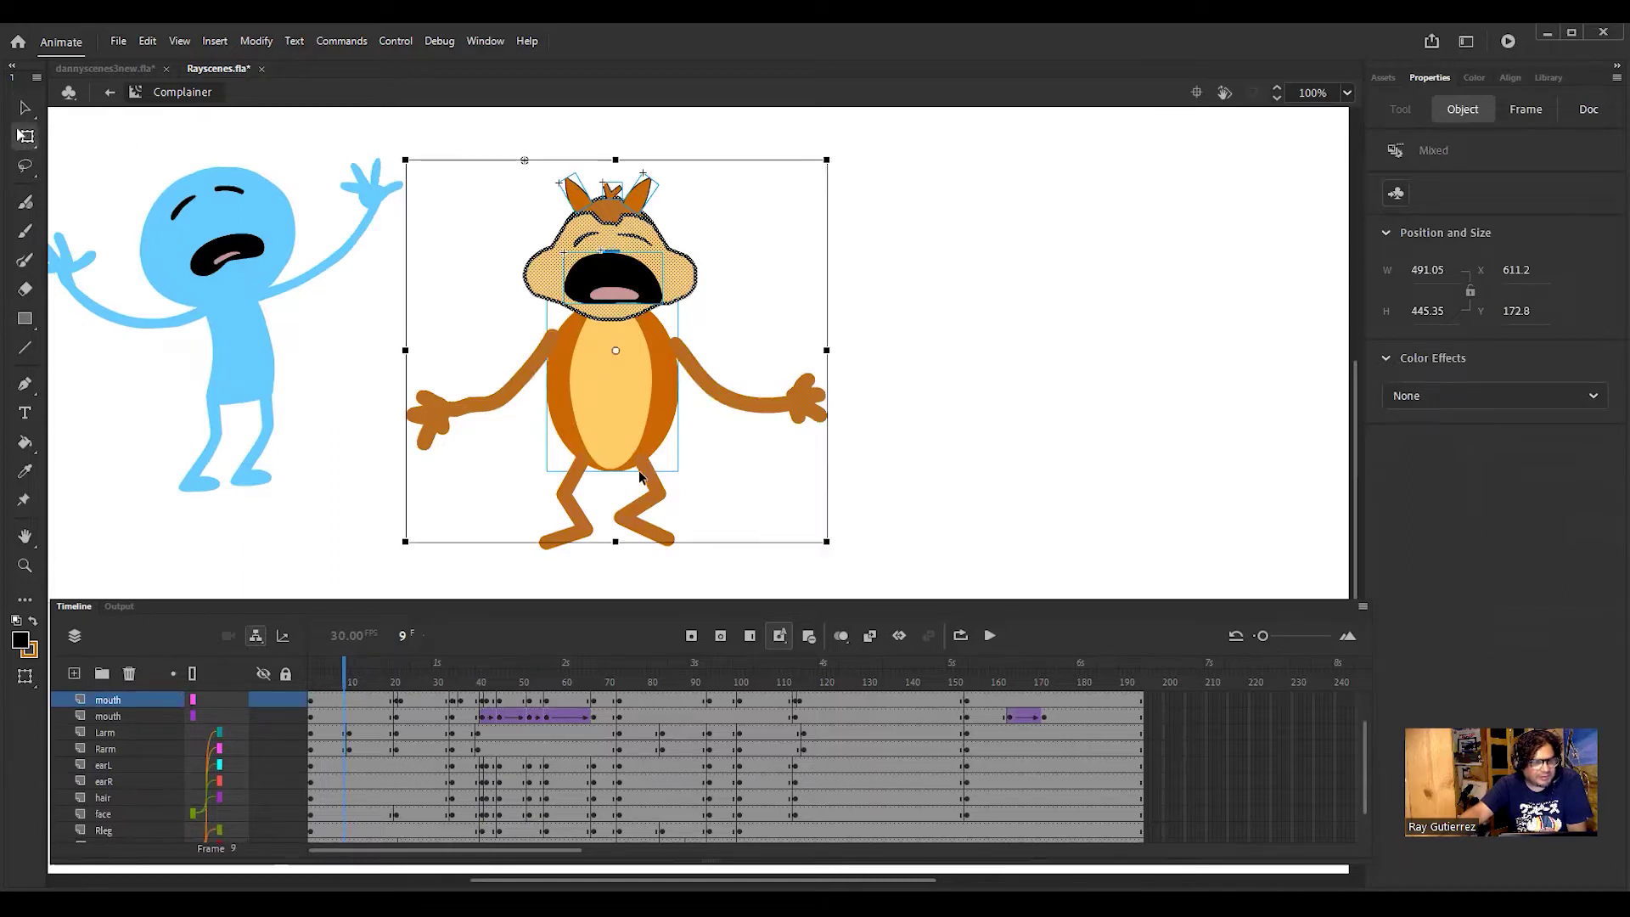
drag(832, 556, 499, 318)
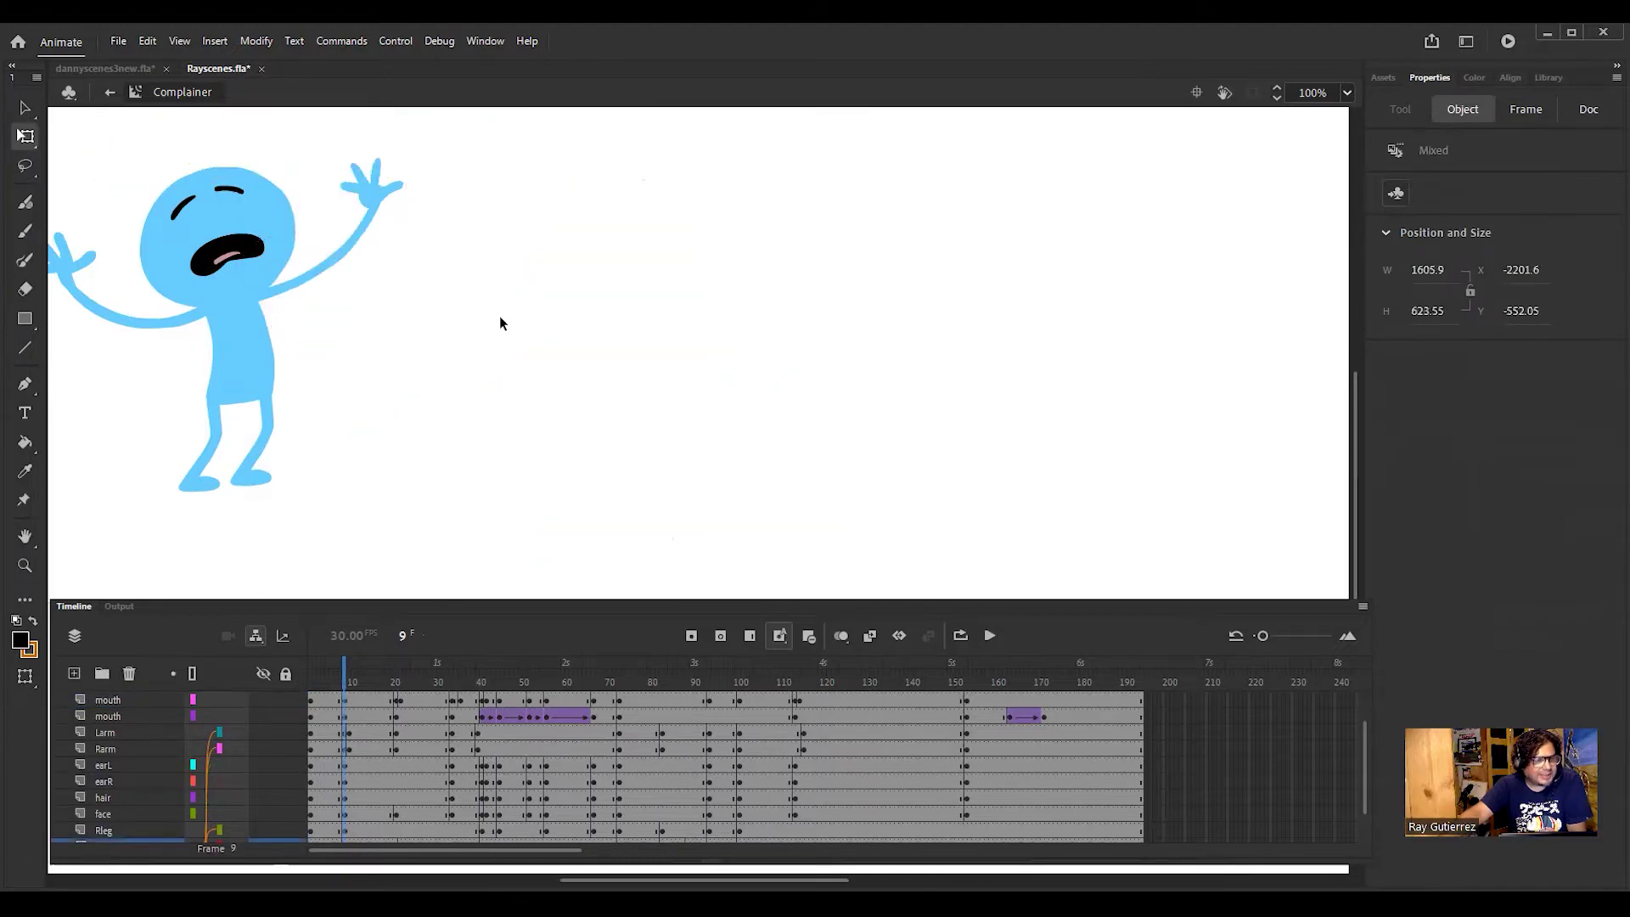
click(146, 41)
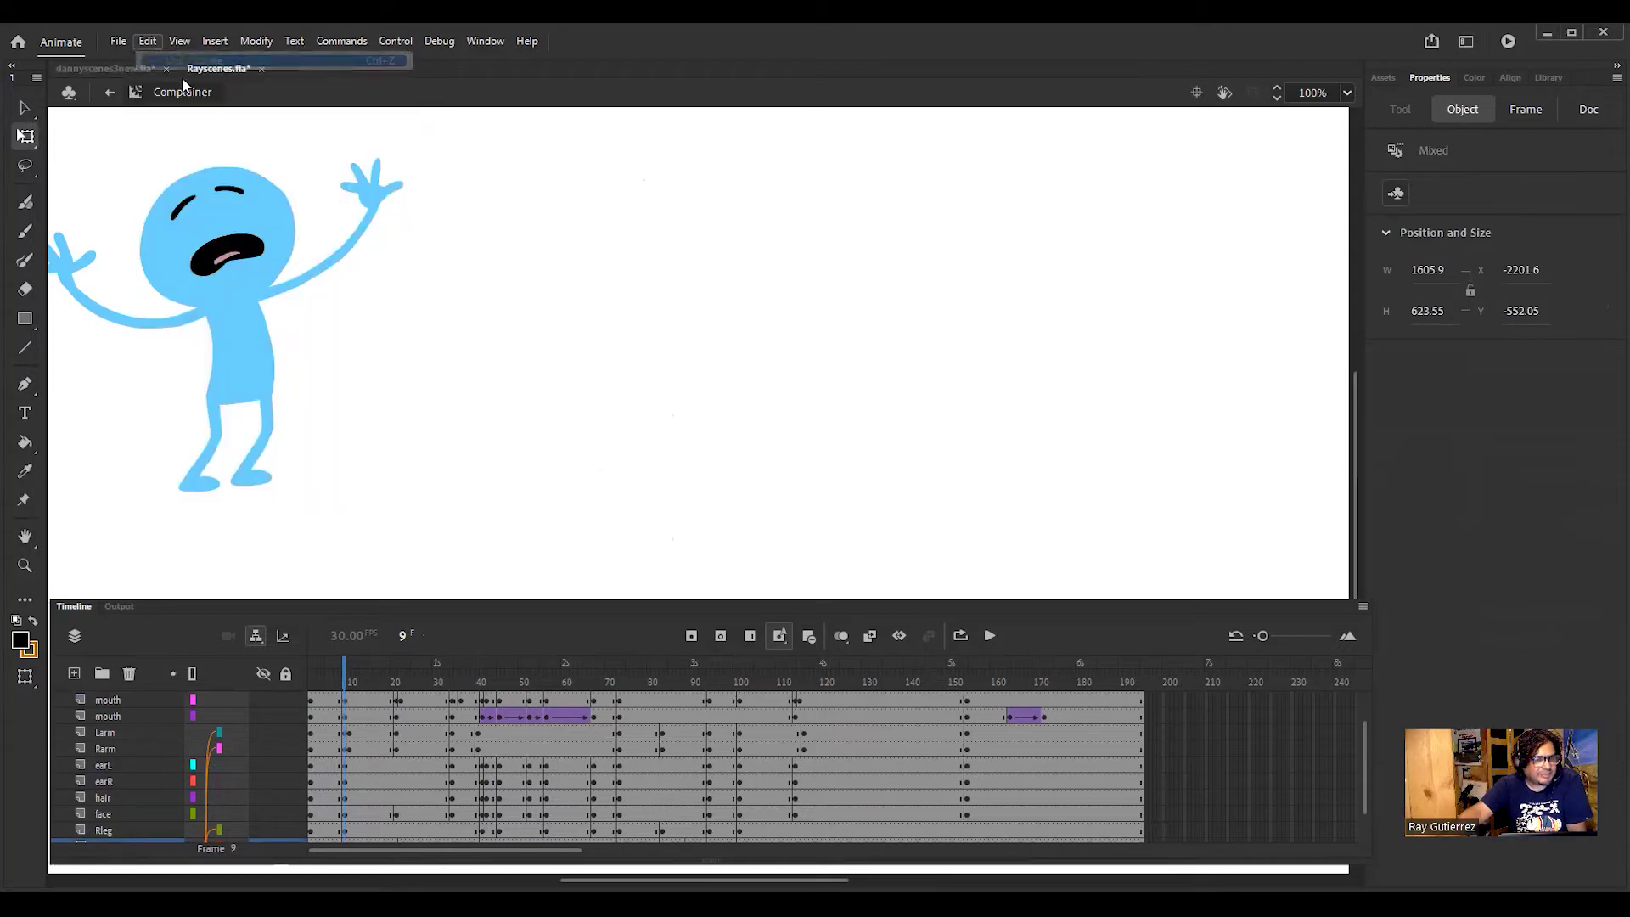
click(197, 61)
click(971, 369)
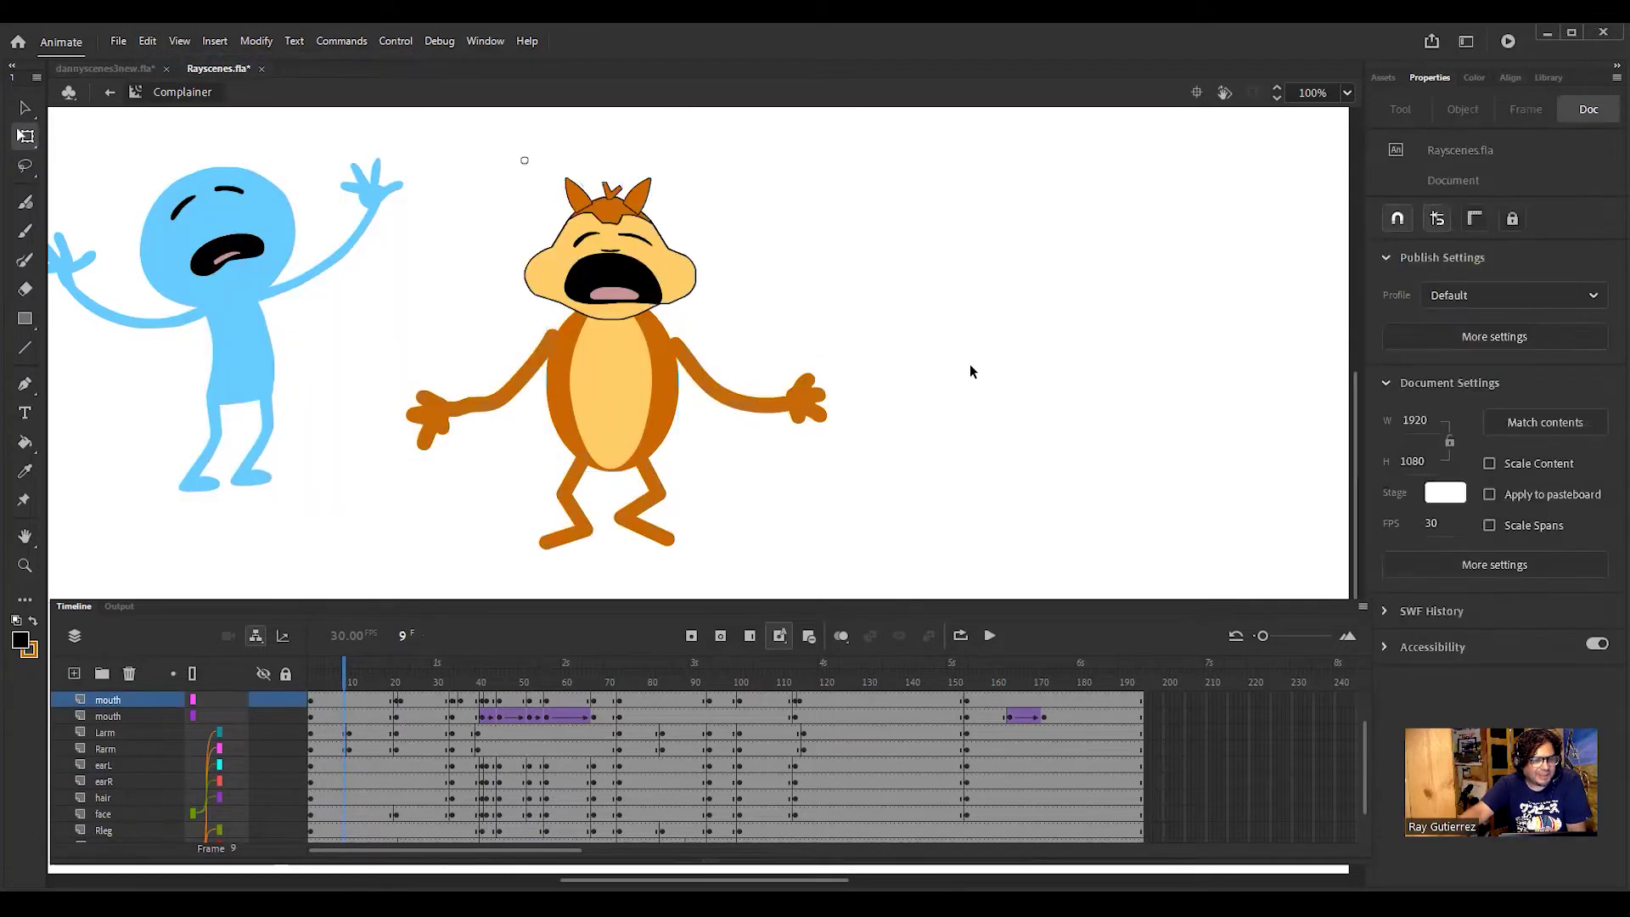
Step: Tilt the orange character's body slightly counterclockwise at frame 9
click(630, 376)
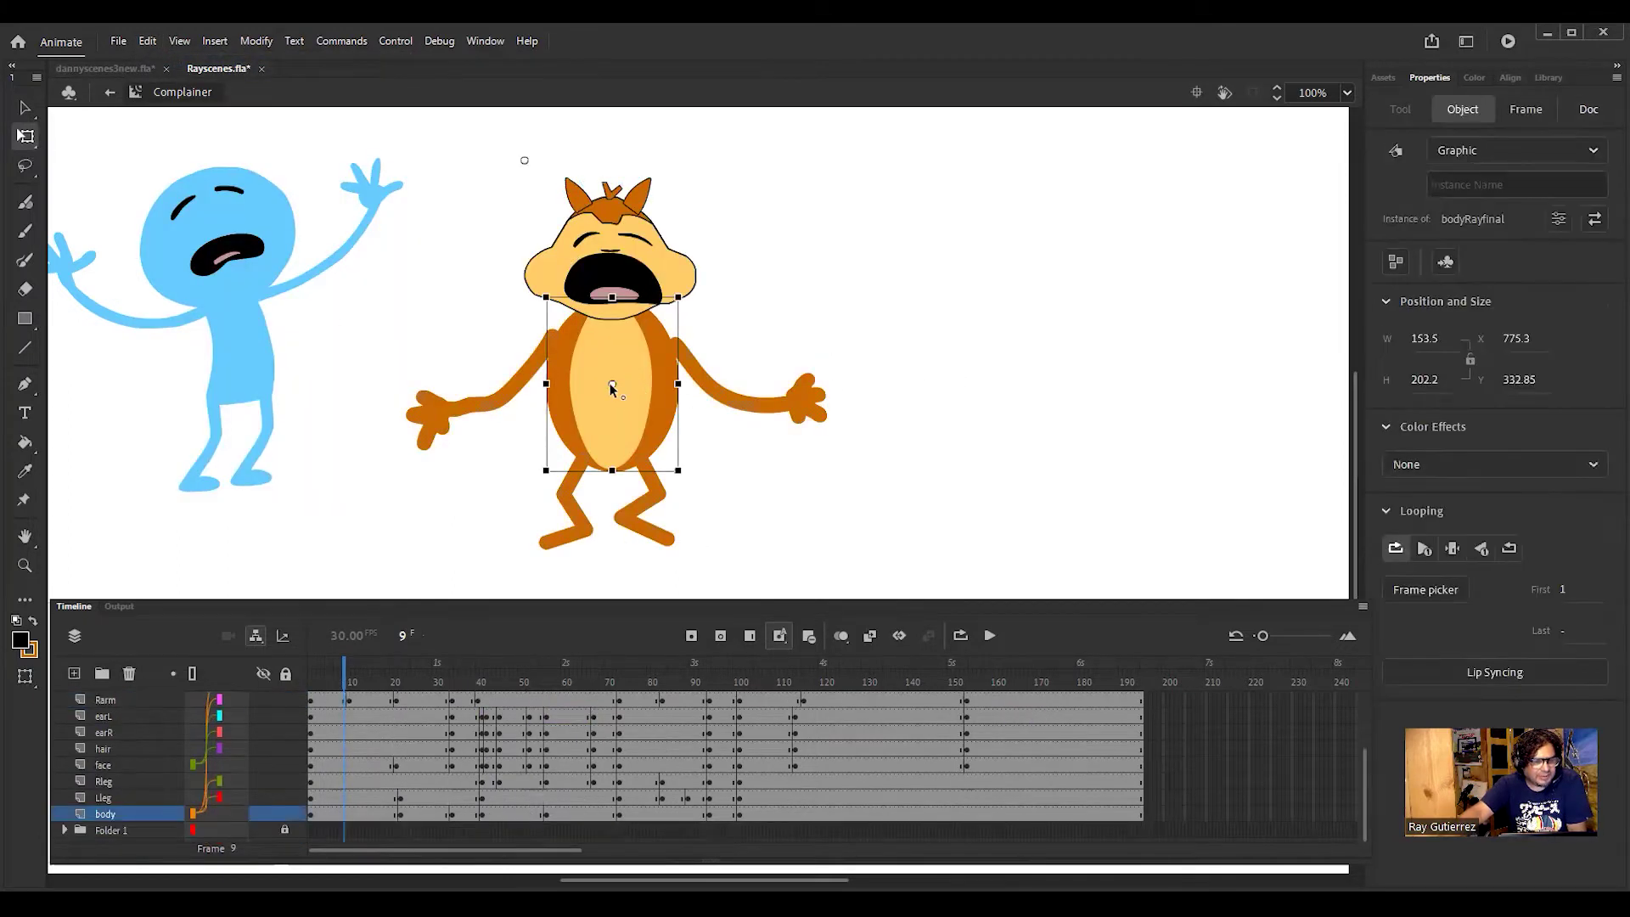
drag(681, 462, 721, 481)
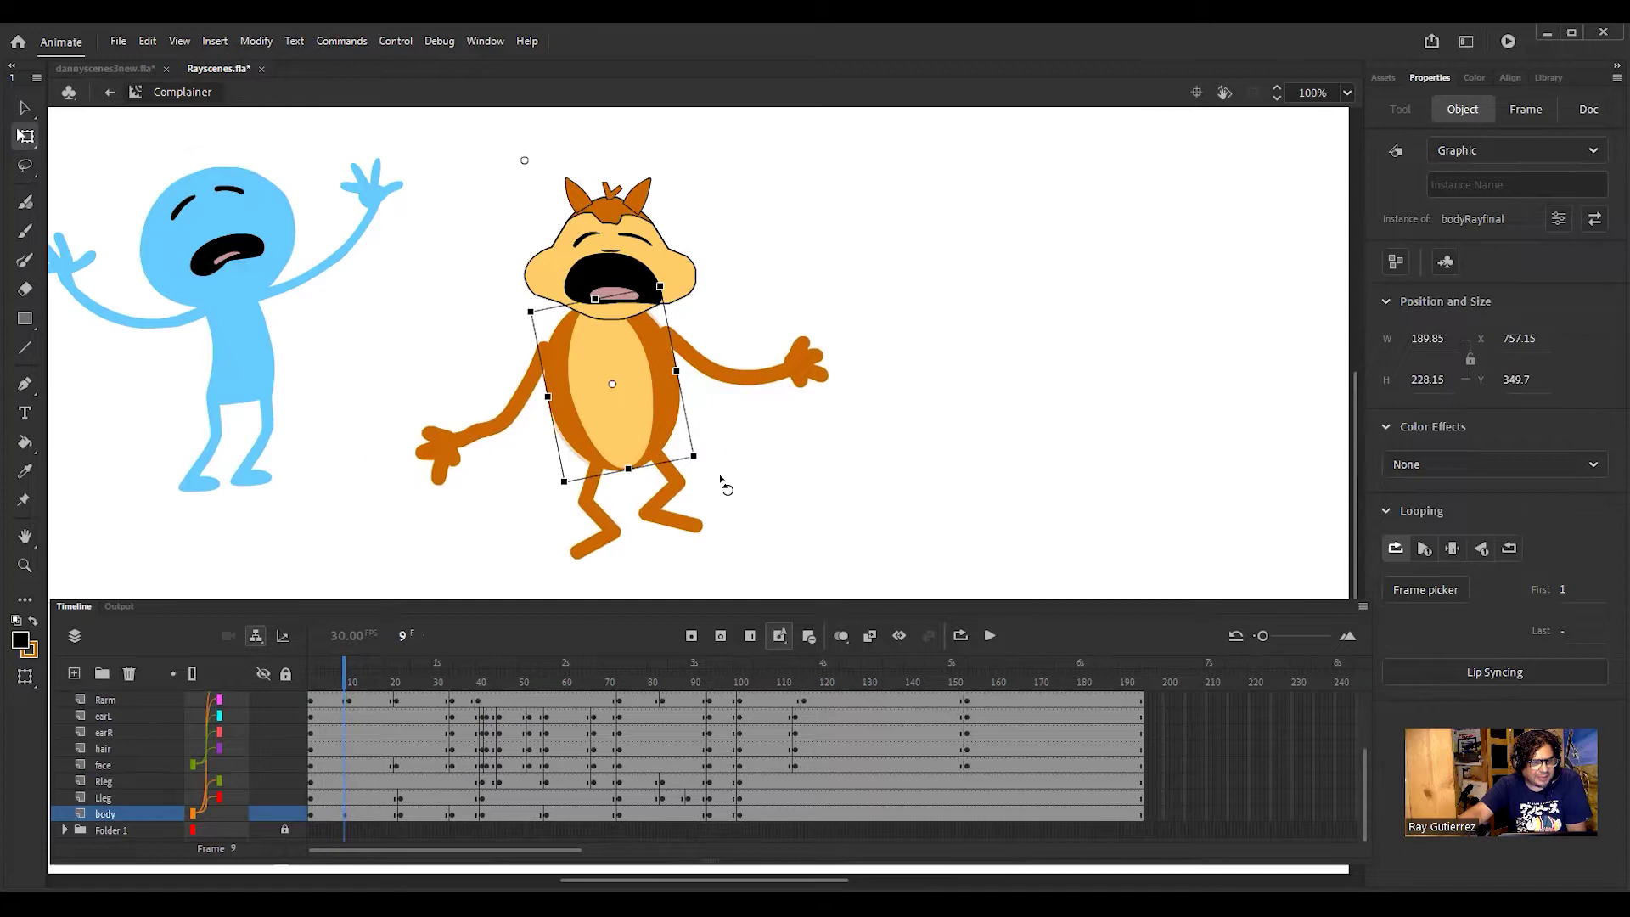
Step: Raise the Rarm and Larm arms at frame 9 by rotating each about a pivot placed at its shoulder
click(769, 382)
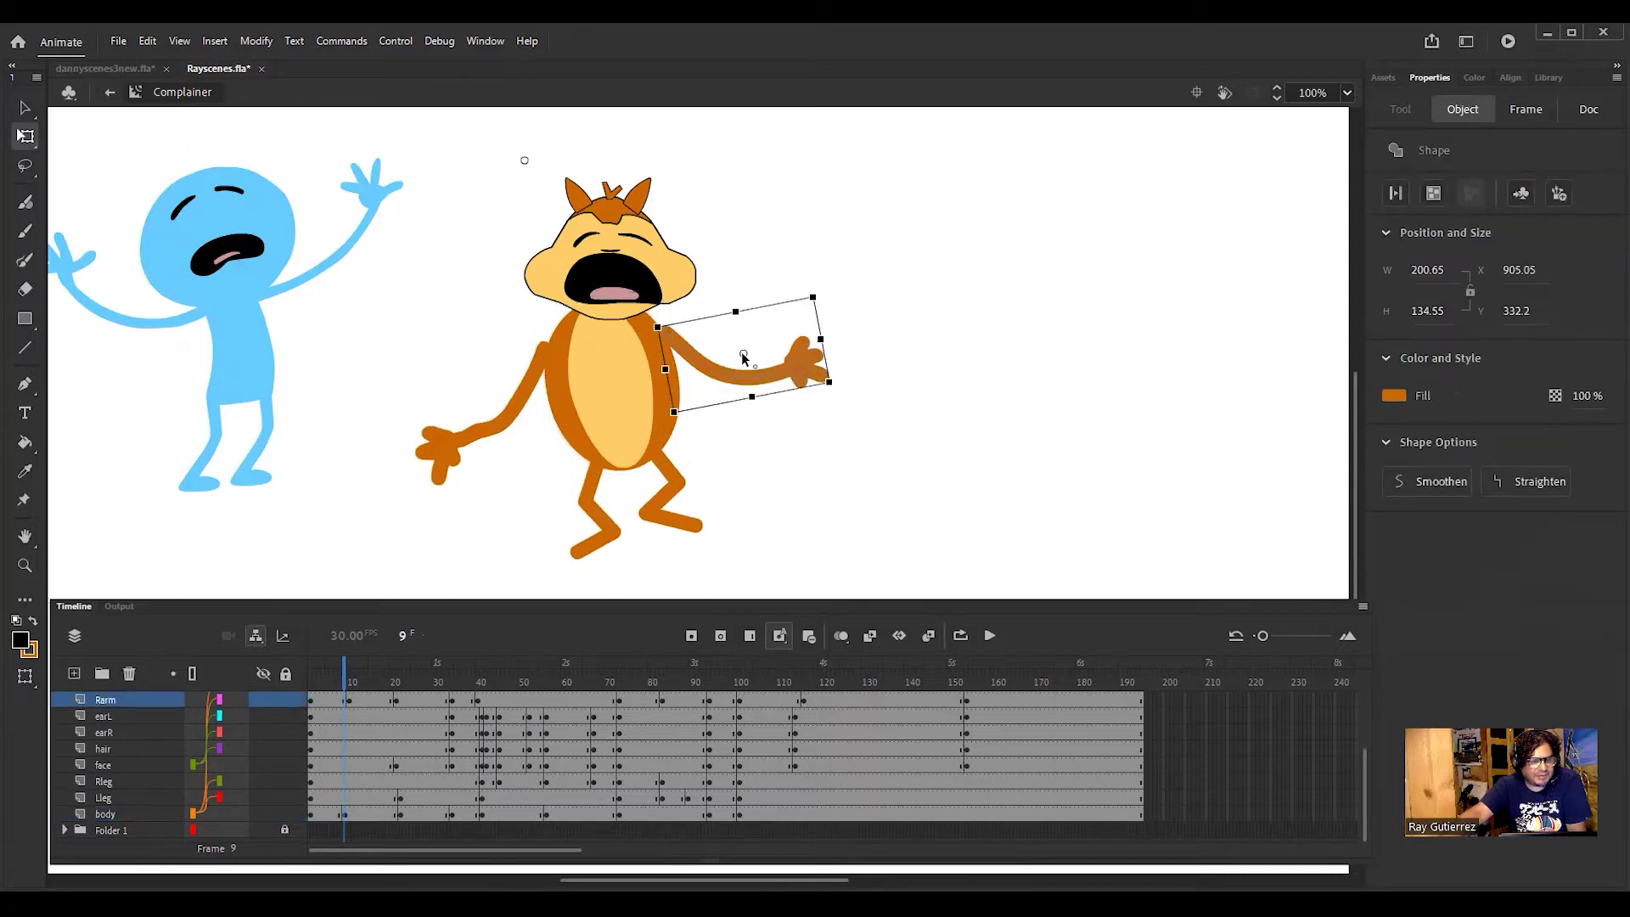
drag(729, 355, 662, 334)
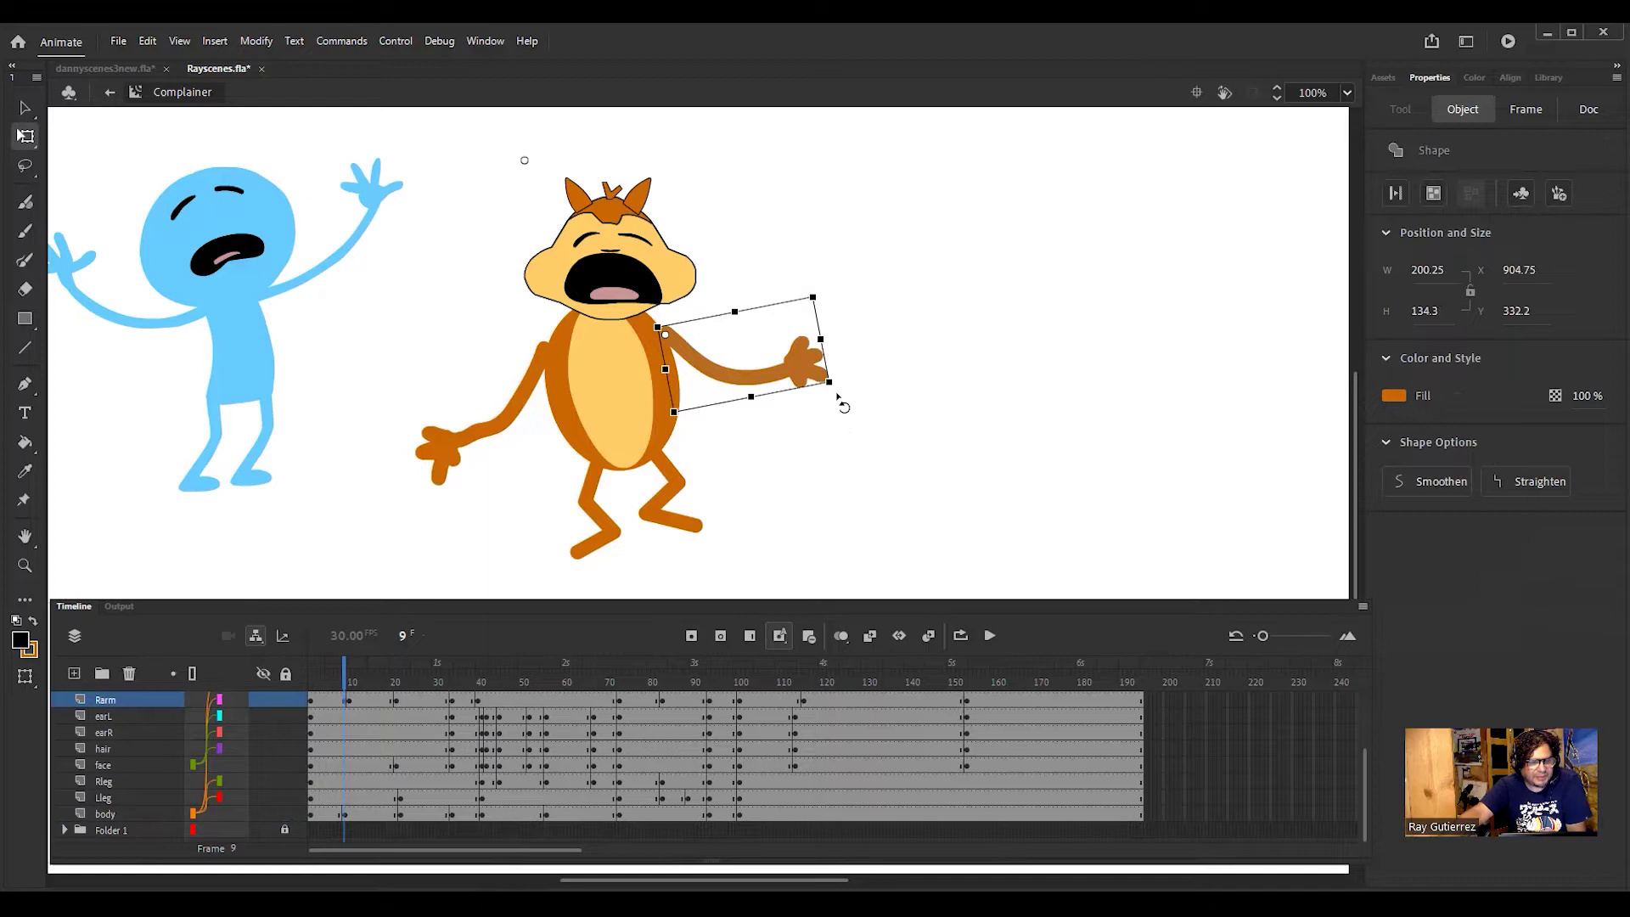
drag(839, 397, 798, 259)
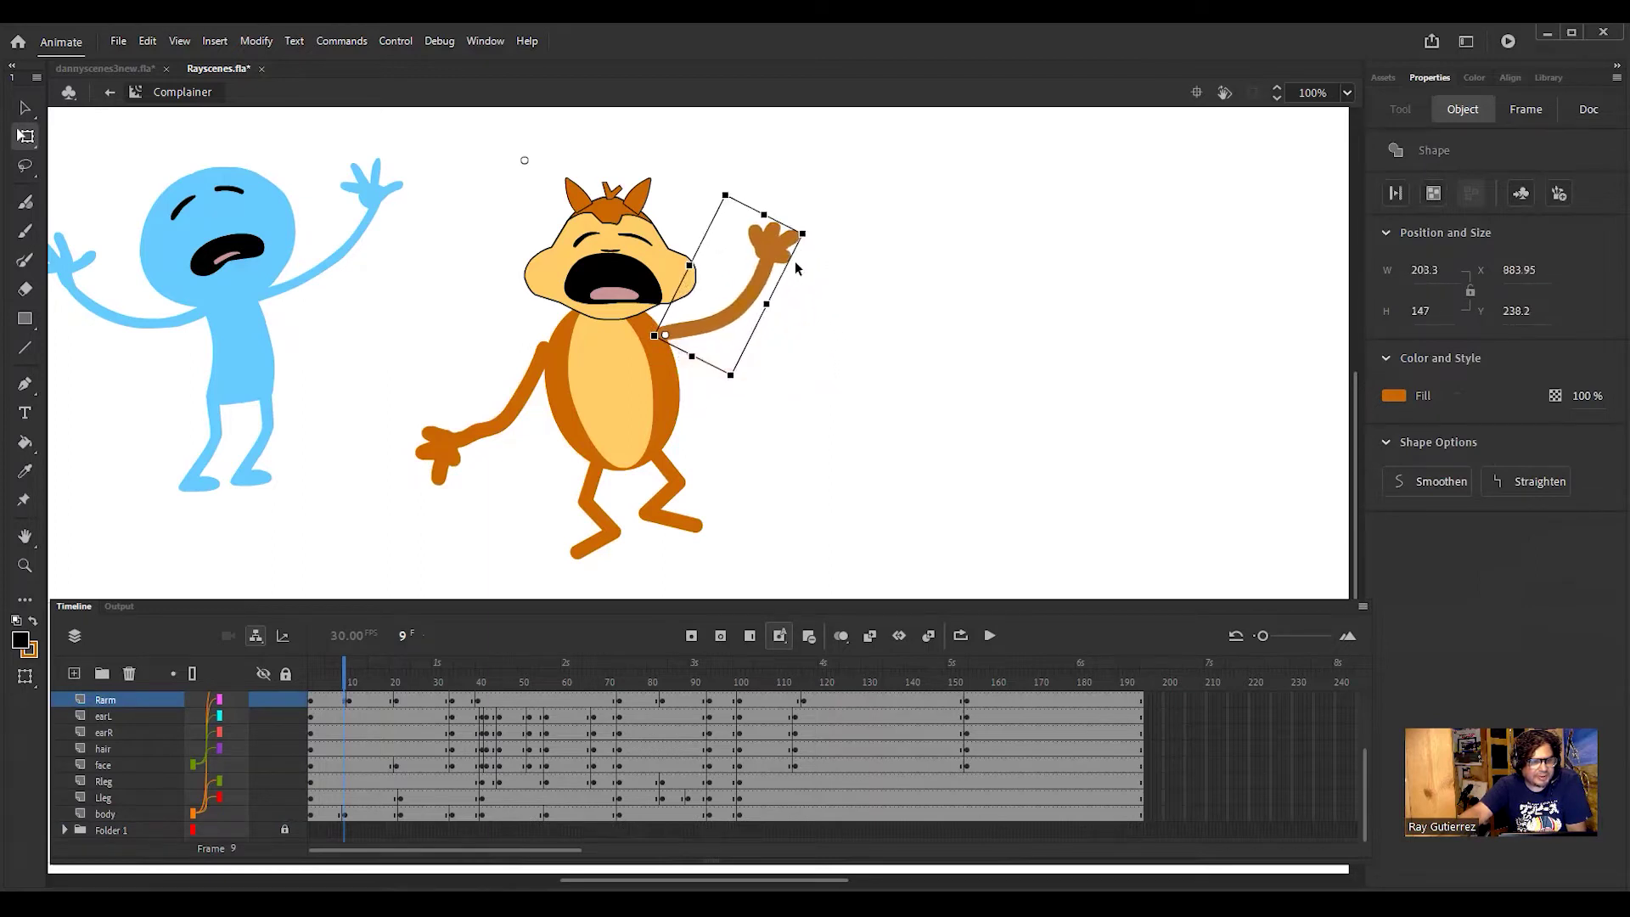
click(499, 421)
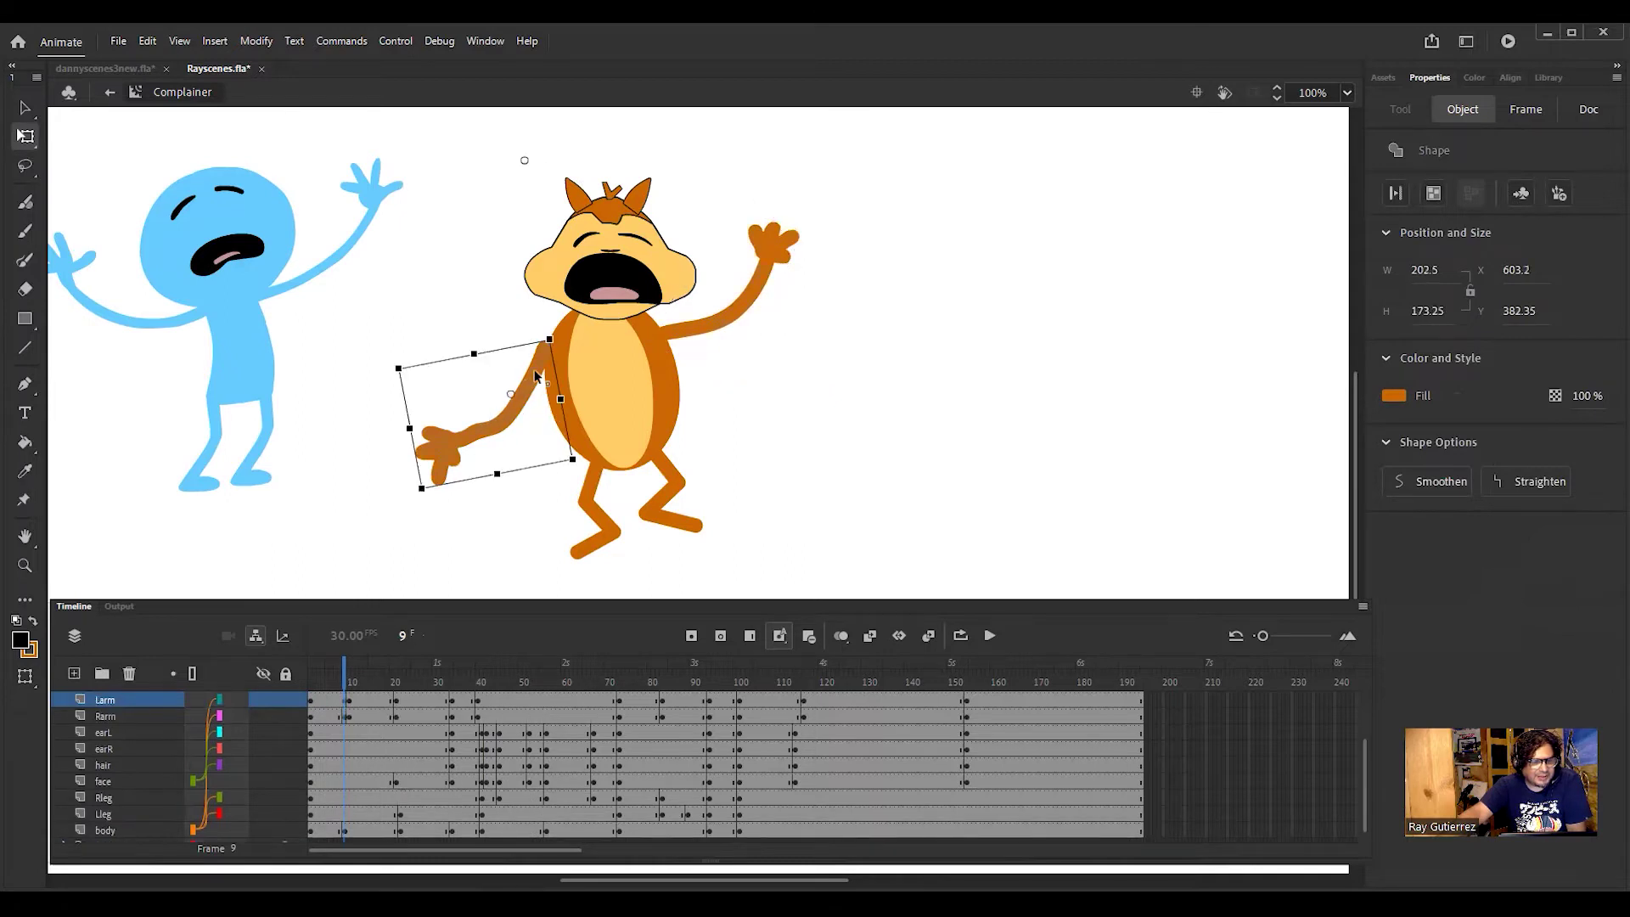
drag(571, 476, 433, 477)
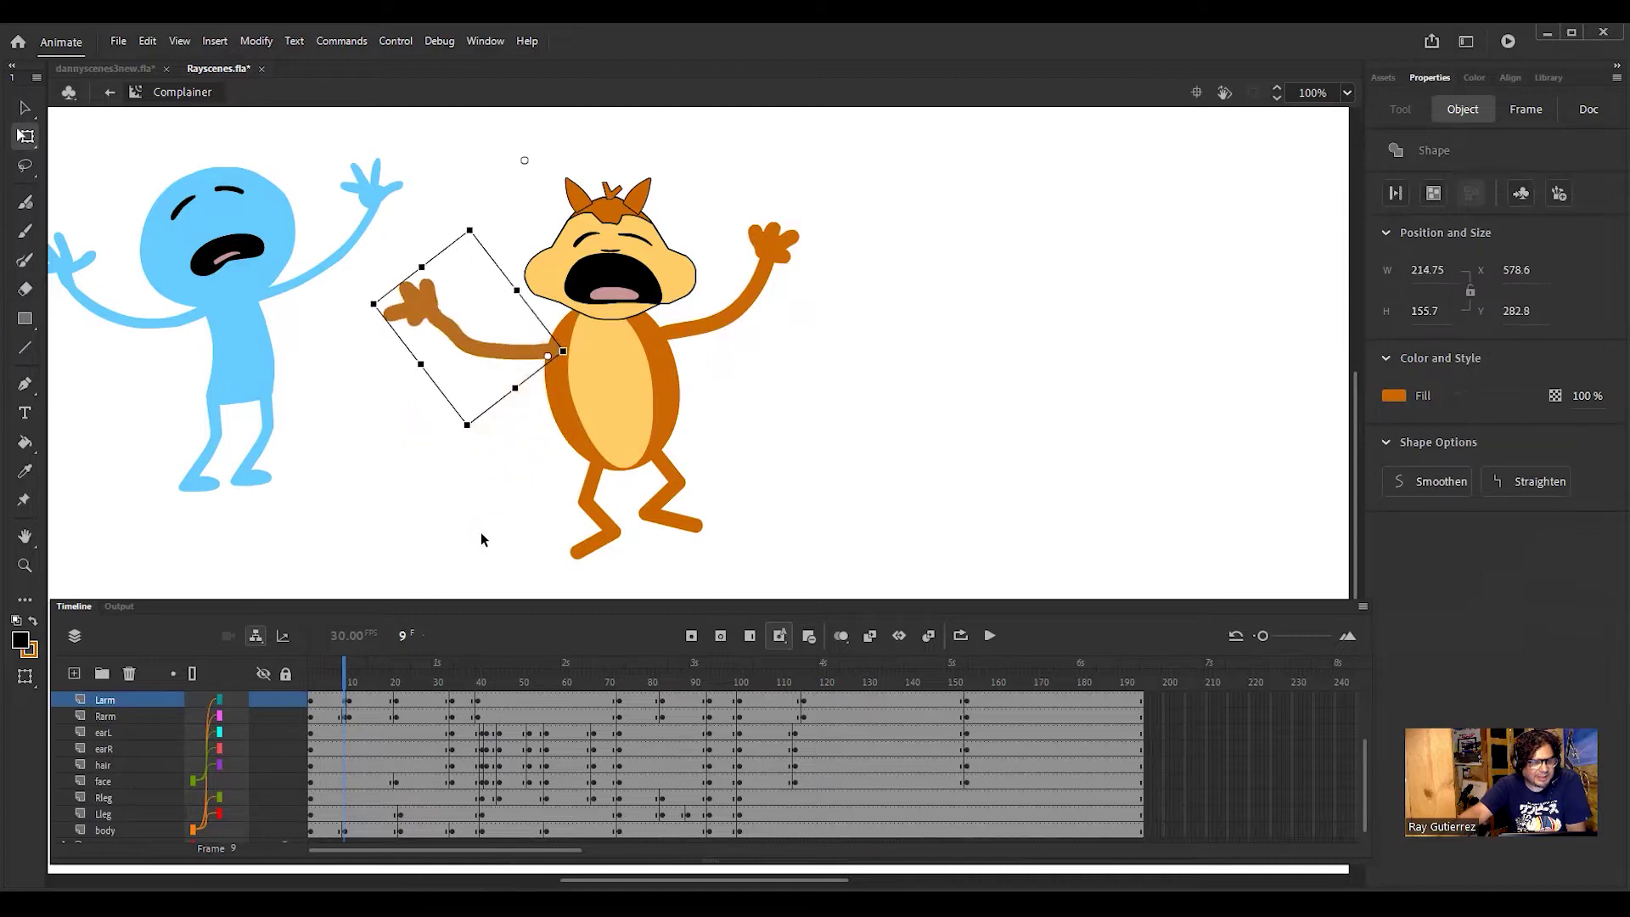
Step: Tilt the orange character's body further counterclockwise at frame 13
click(339, 672)
drag(337, 675, 365, 698)
click(448, 593)
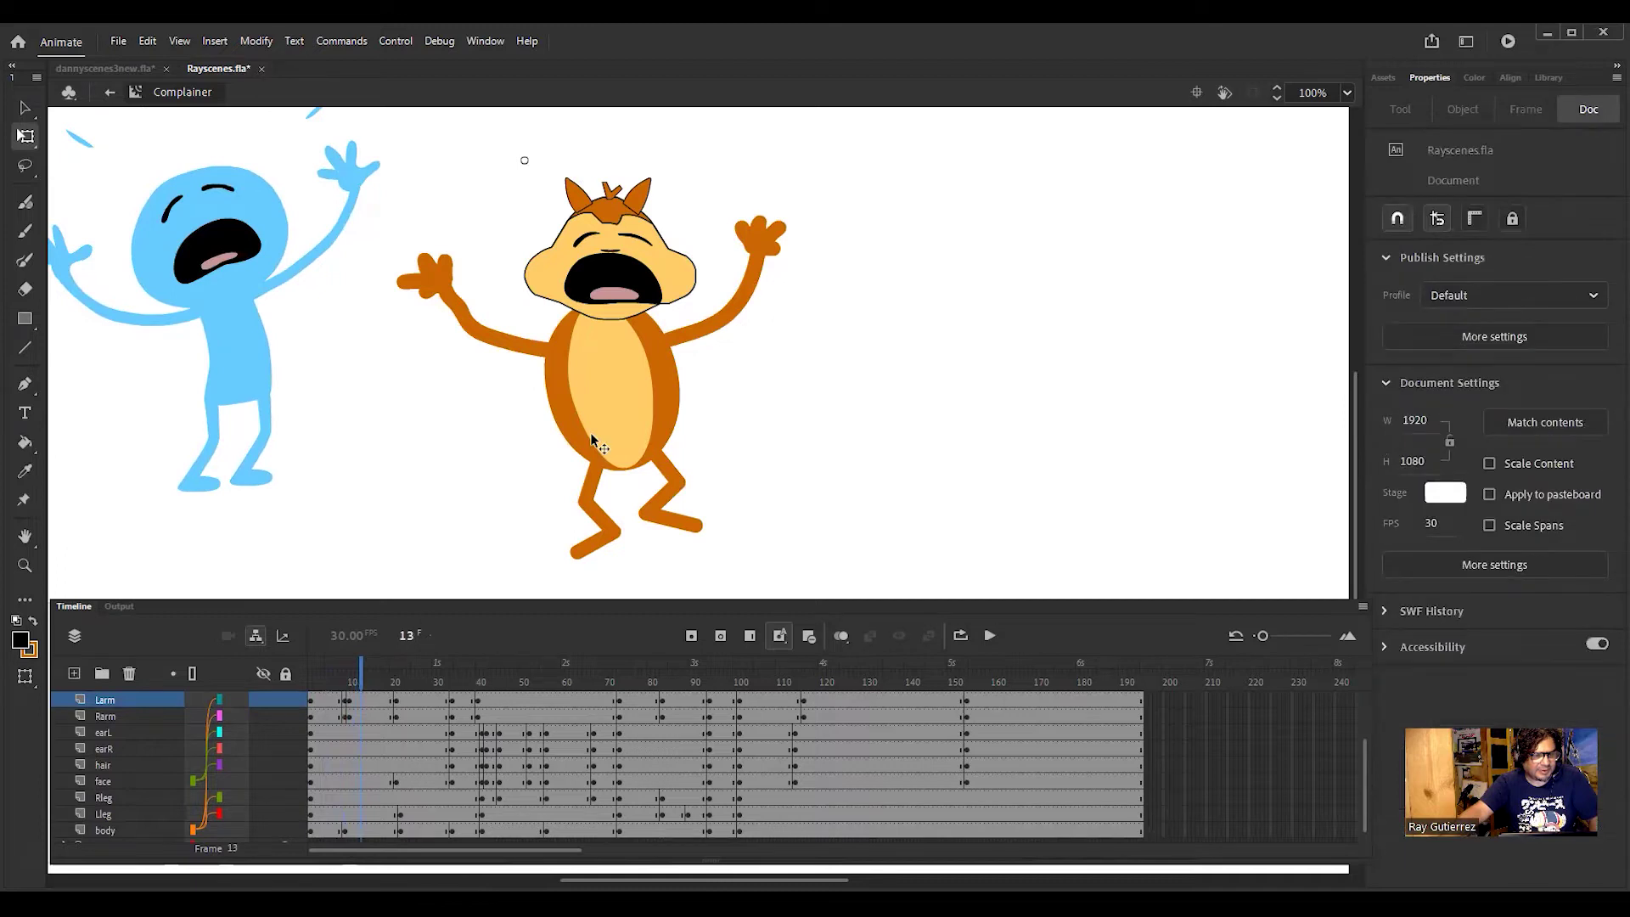
click(615, 414)
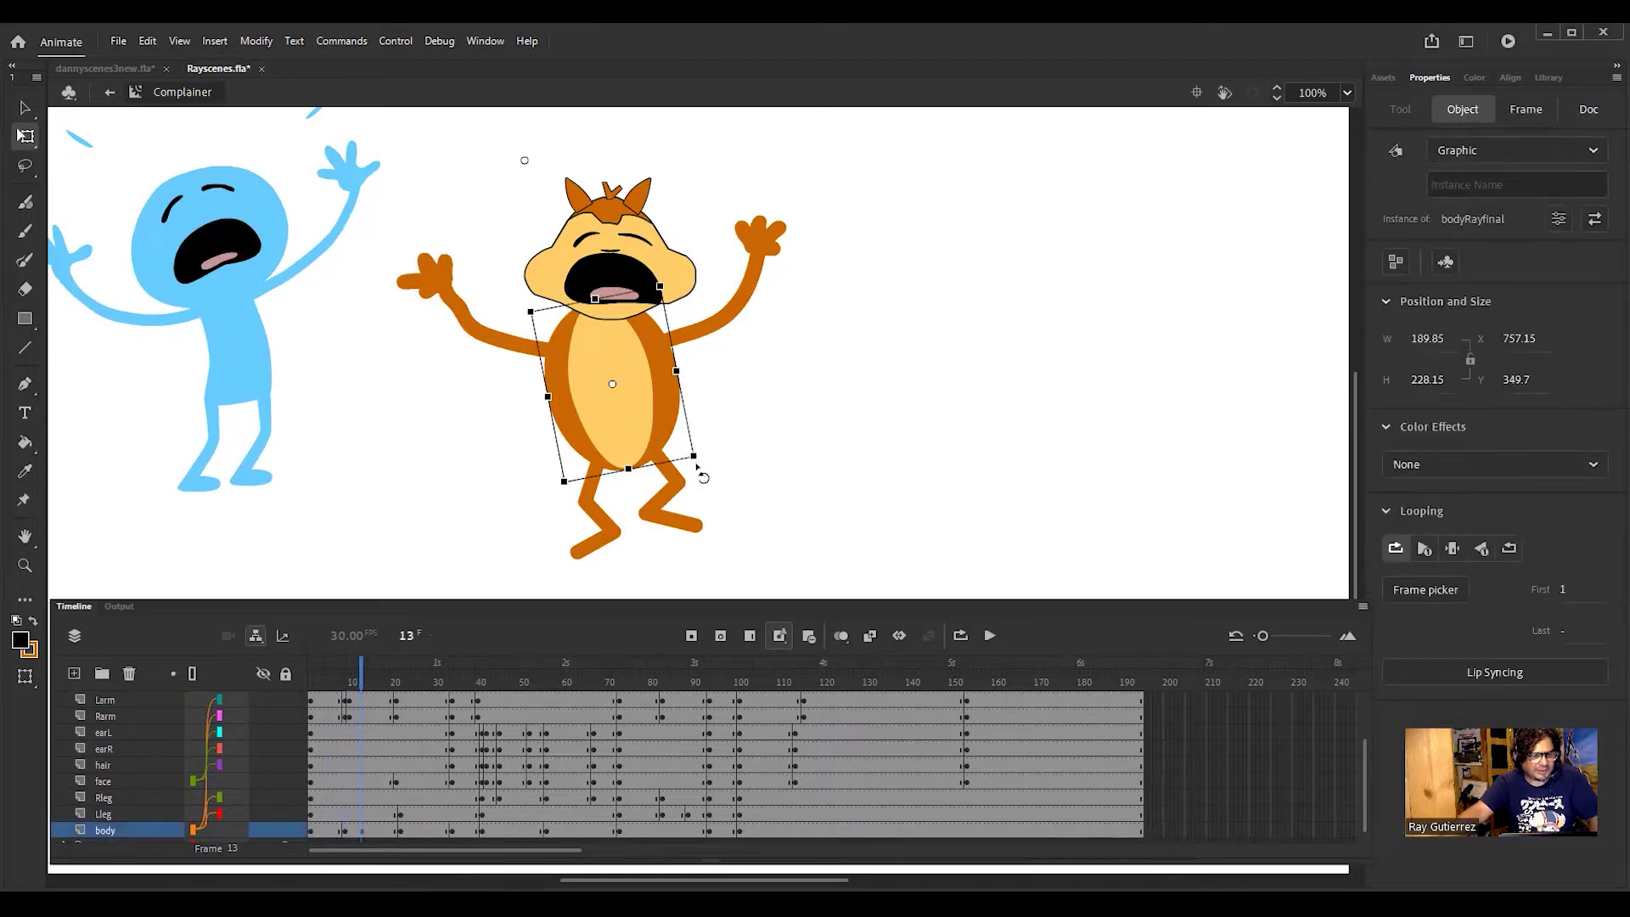
drag(704, 466, 711, 456)
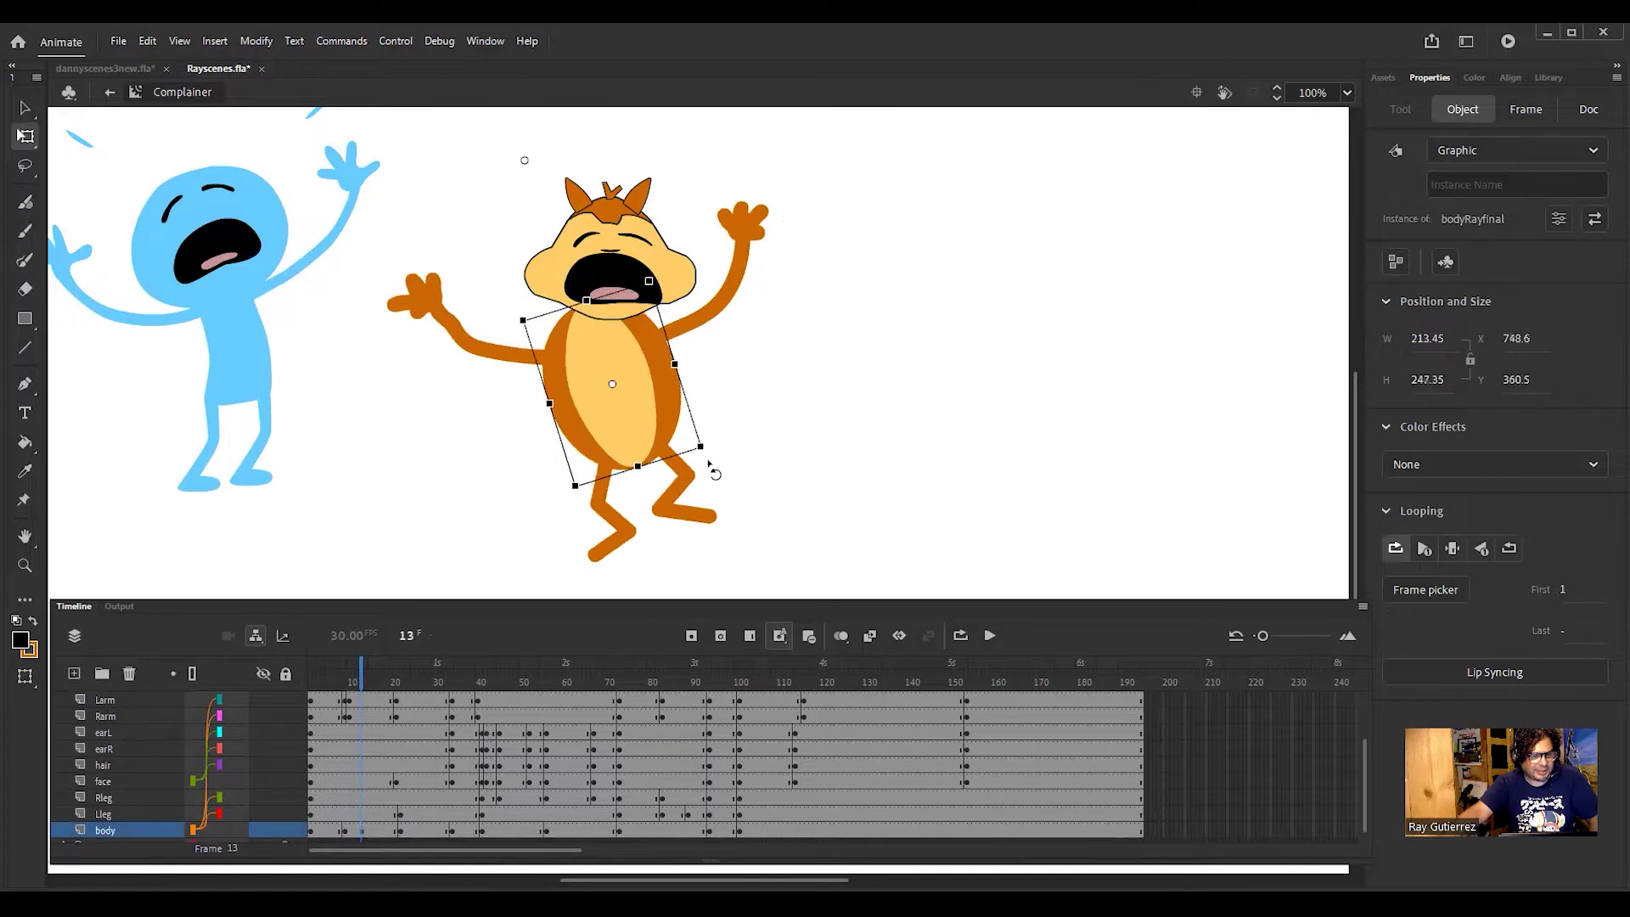
click(779, 453)
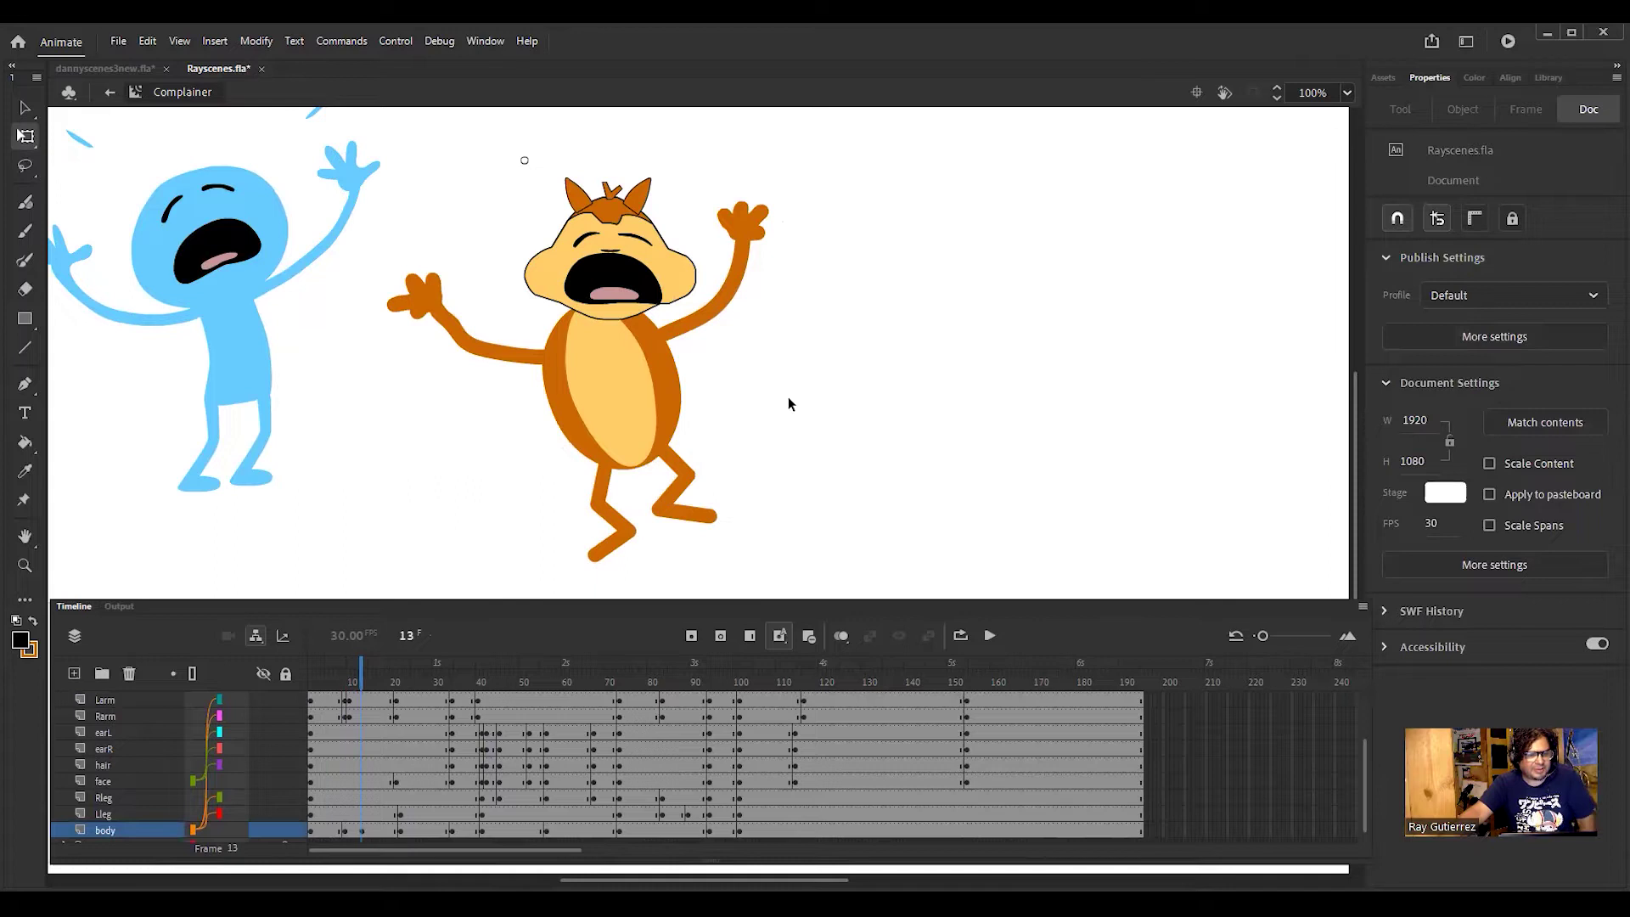
Step: Try to rotate the whole Lleg leg clockwise about its hip at frame 13, and undo the rotation
click(685, 483)
click(671, 455)
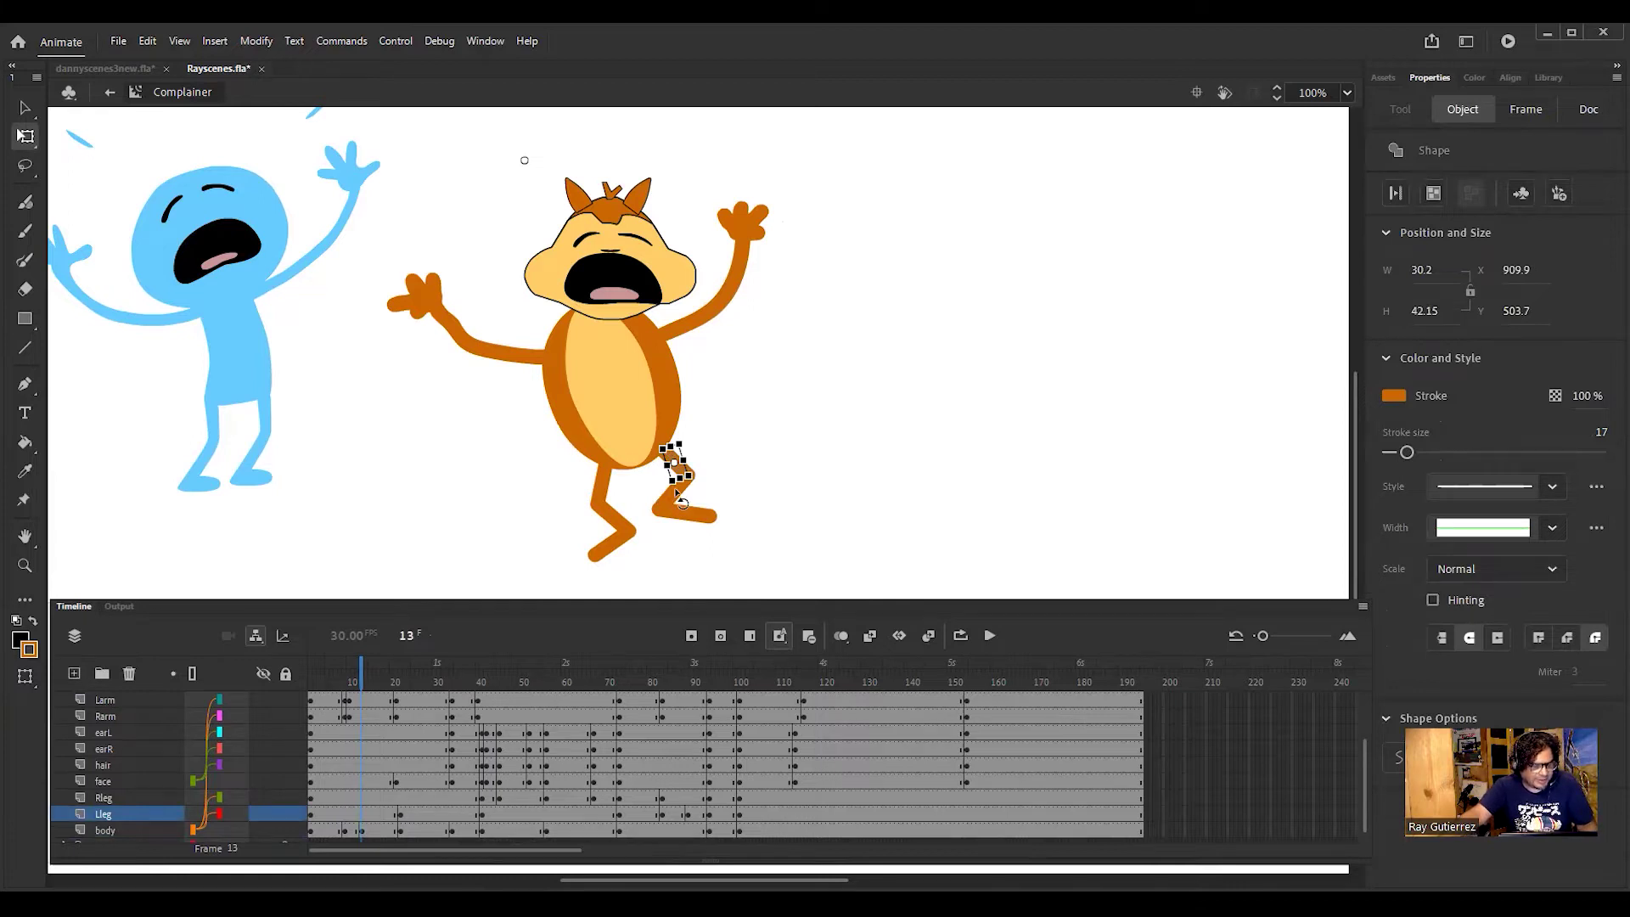
shift+click(703, 517)
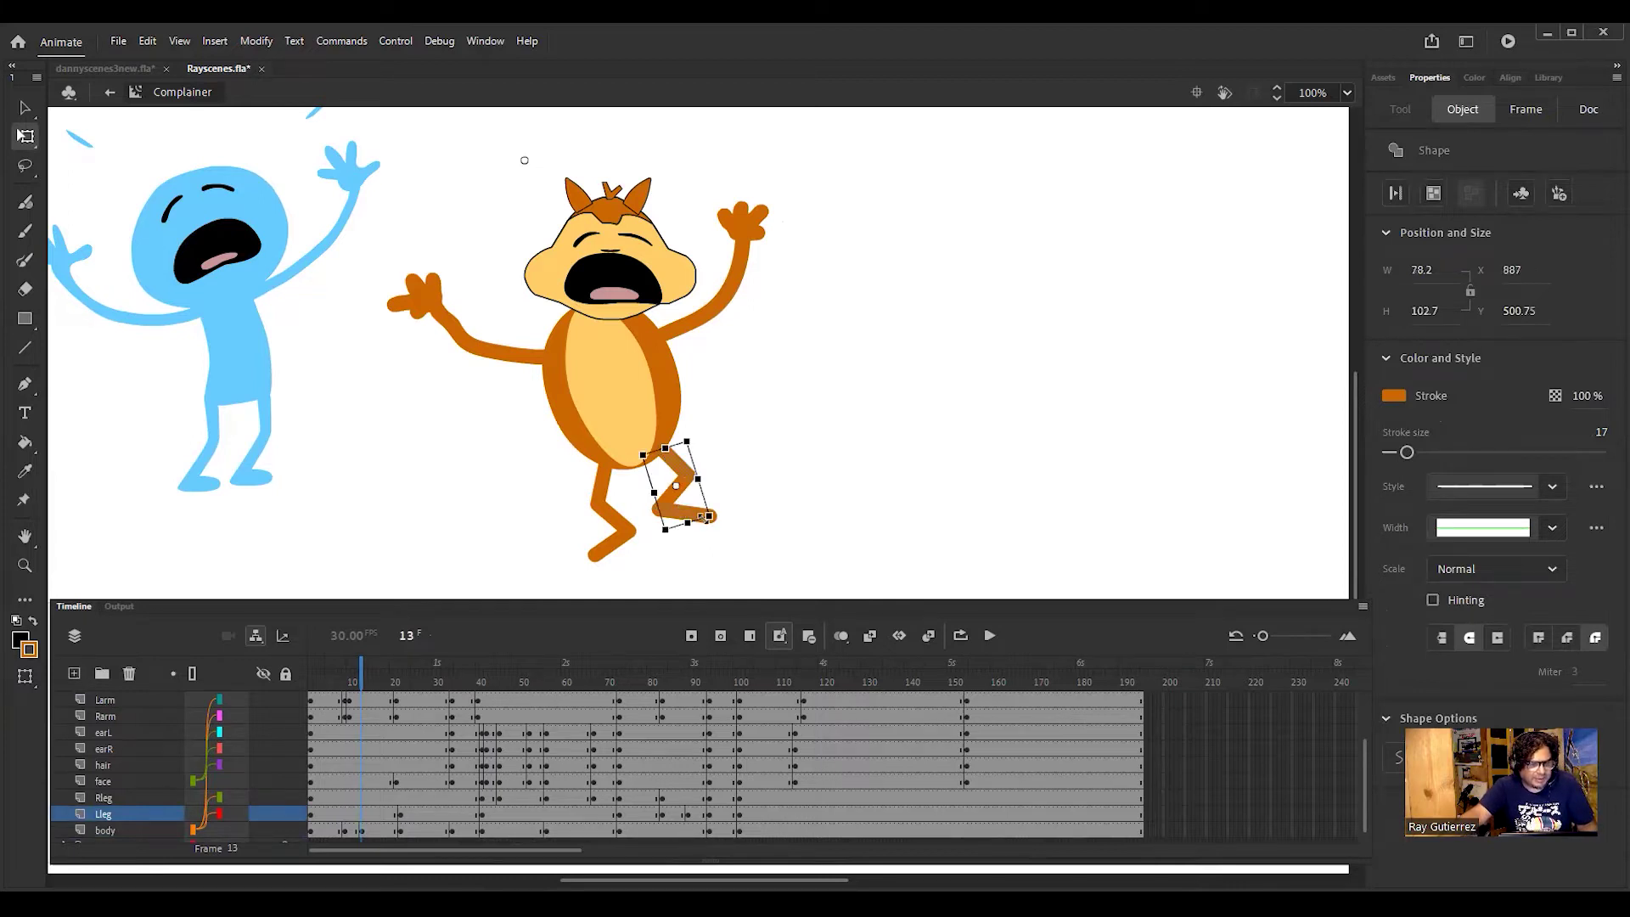
shift+click(684, 474)
drag(669, 448, 667, 445)
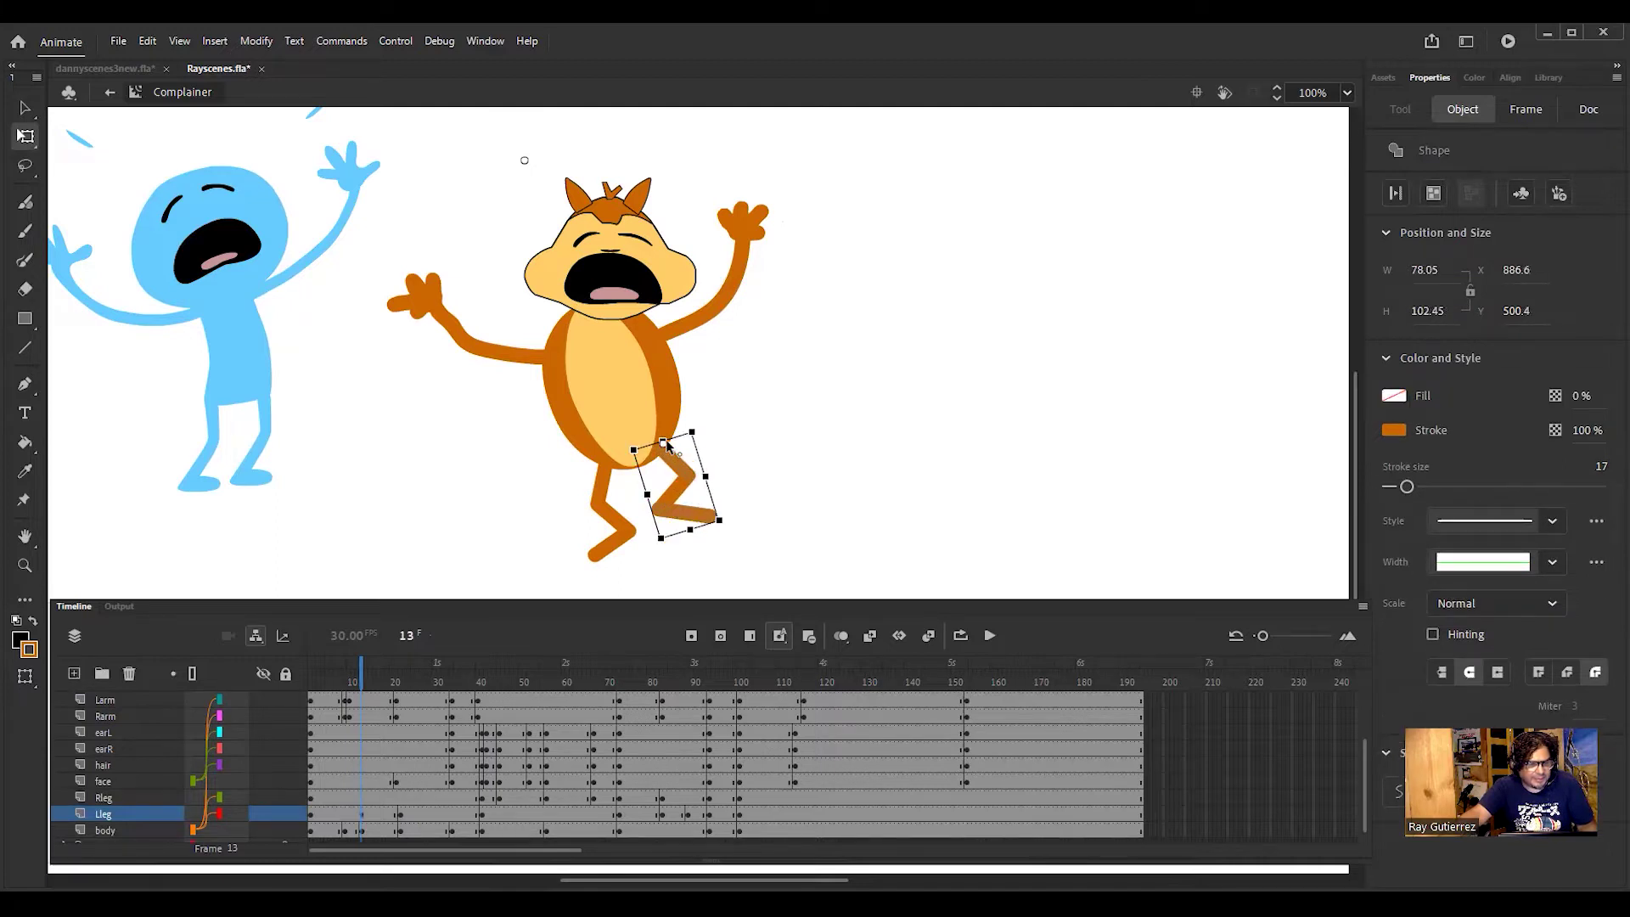
drag(724, 532, 705, 549)
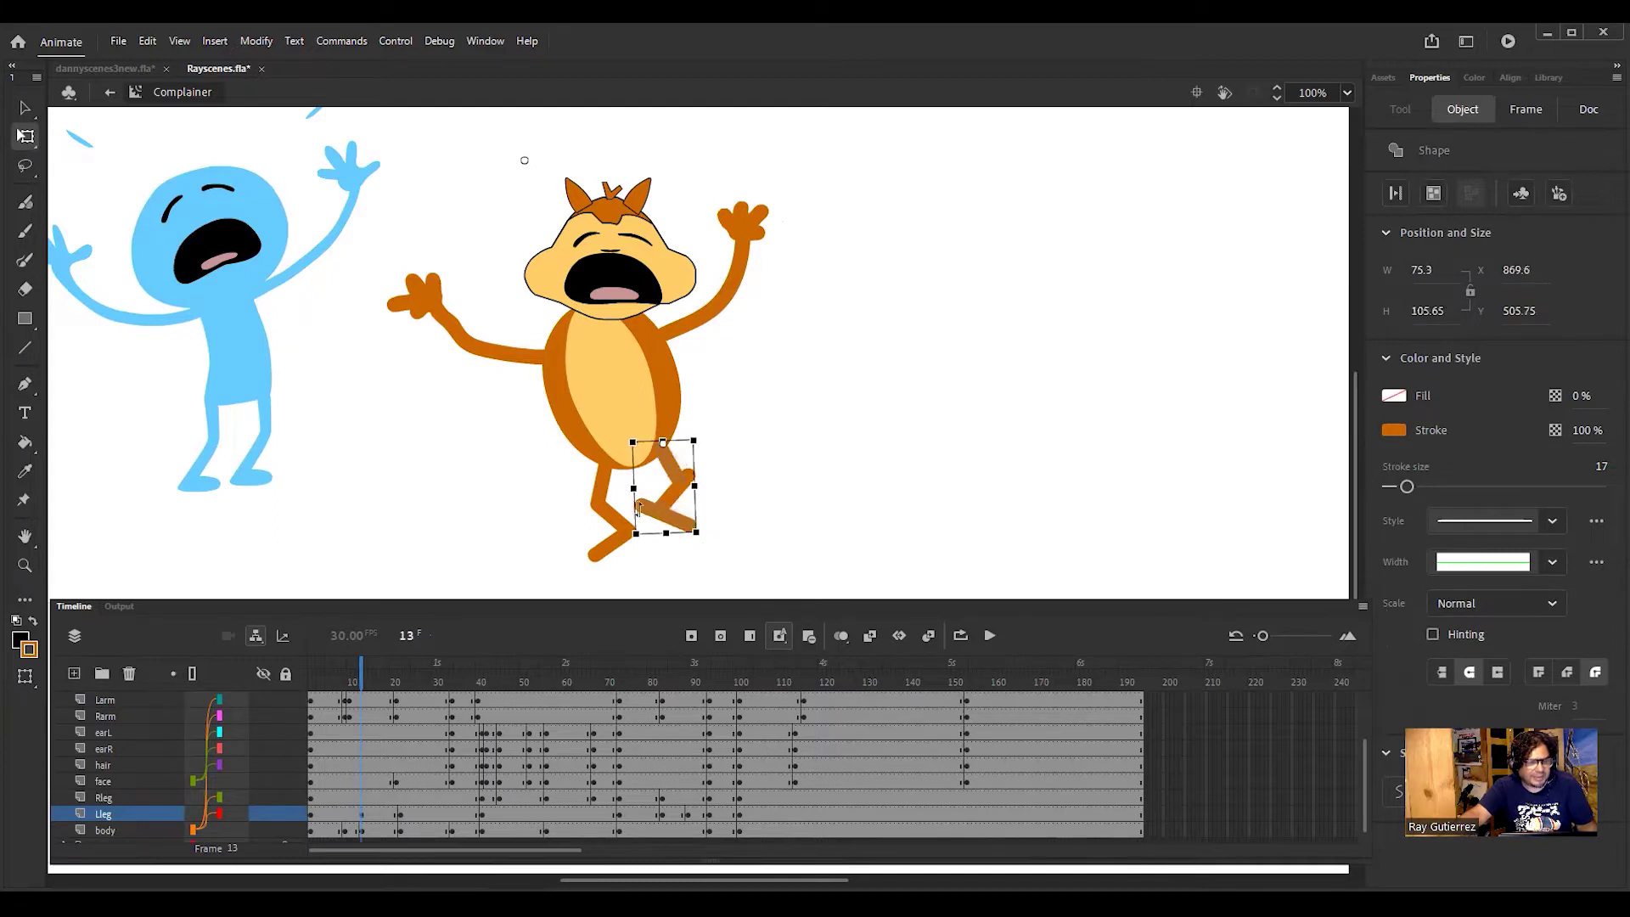
click(148, 41)
click(166, 61)
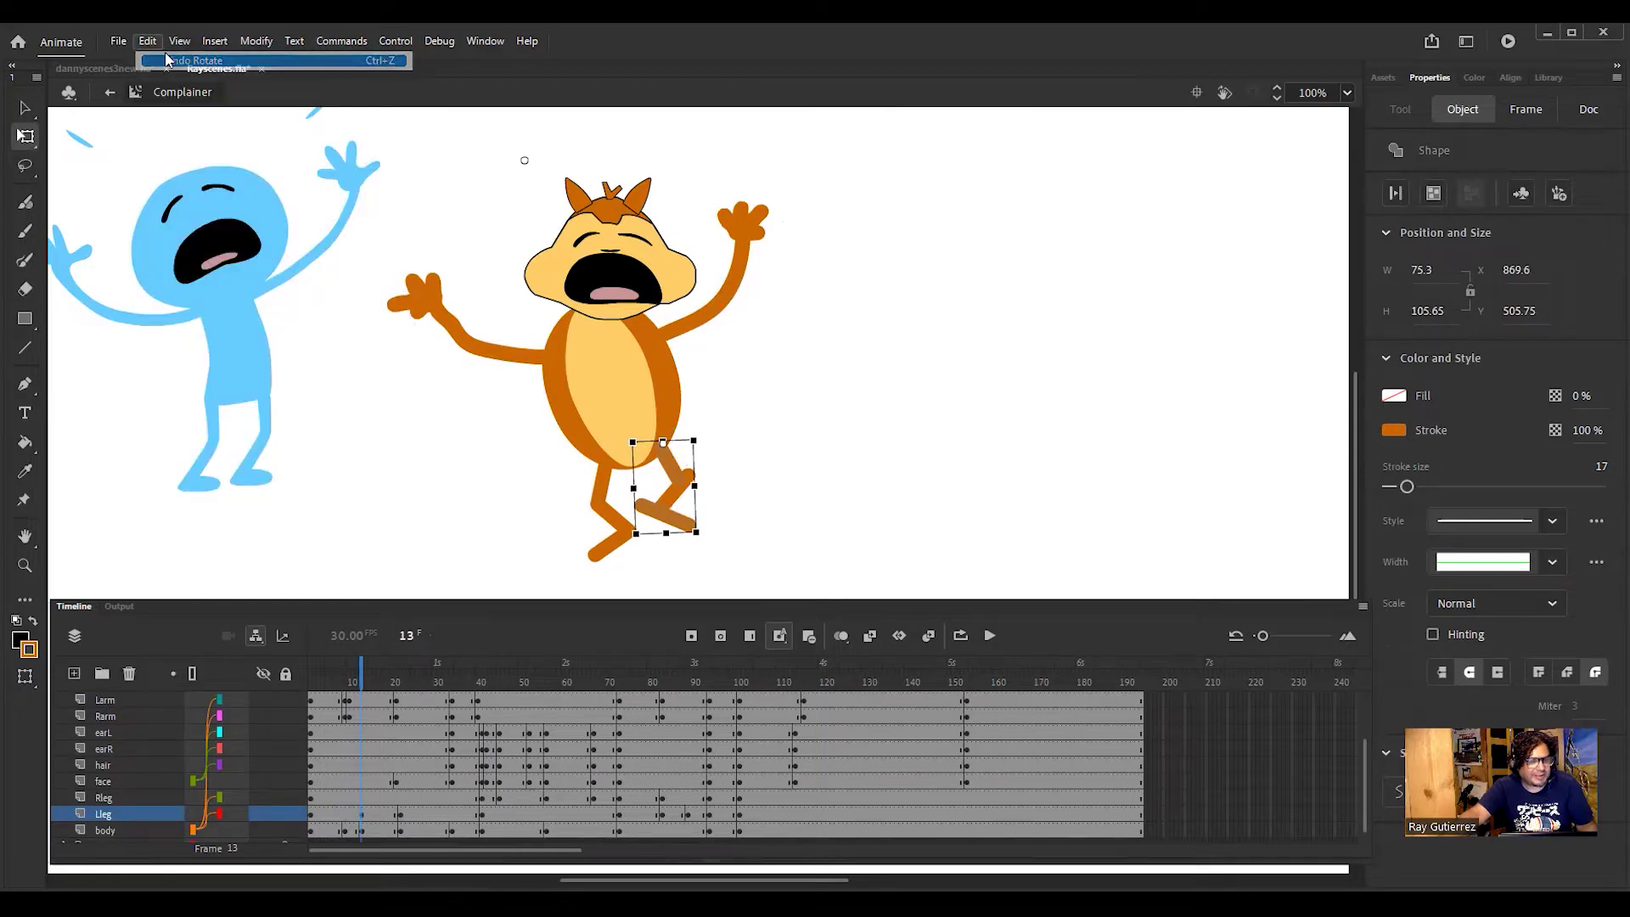
Step: Rotate the Lleg leg clockwise at frame 13 about a pivot placed at its hip
click(677, 492)
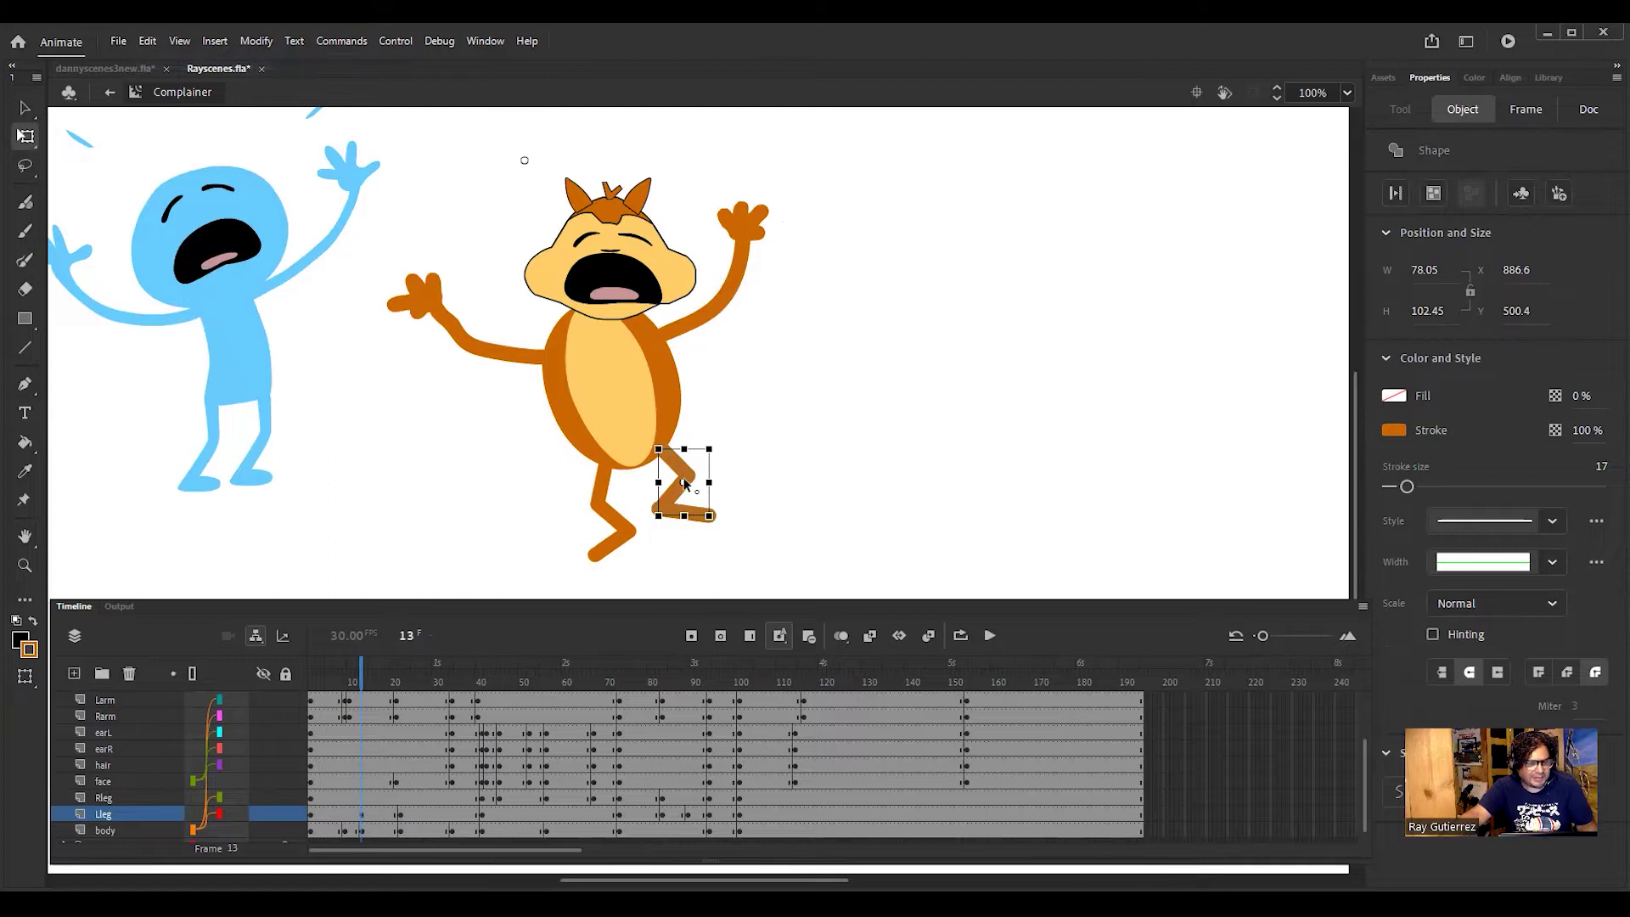
drag(696, 492, 658, 449)
drag(727, 520, 691, 552)
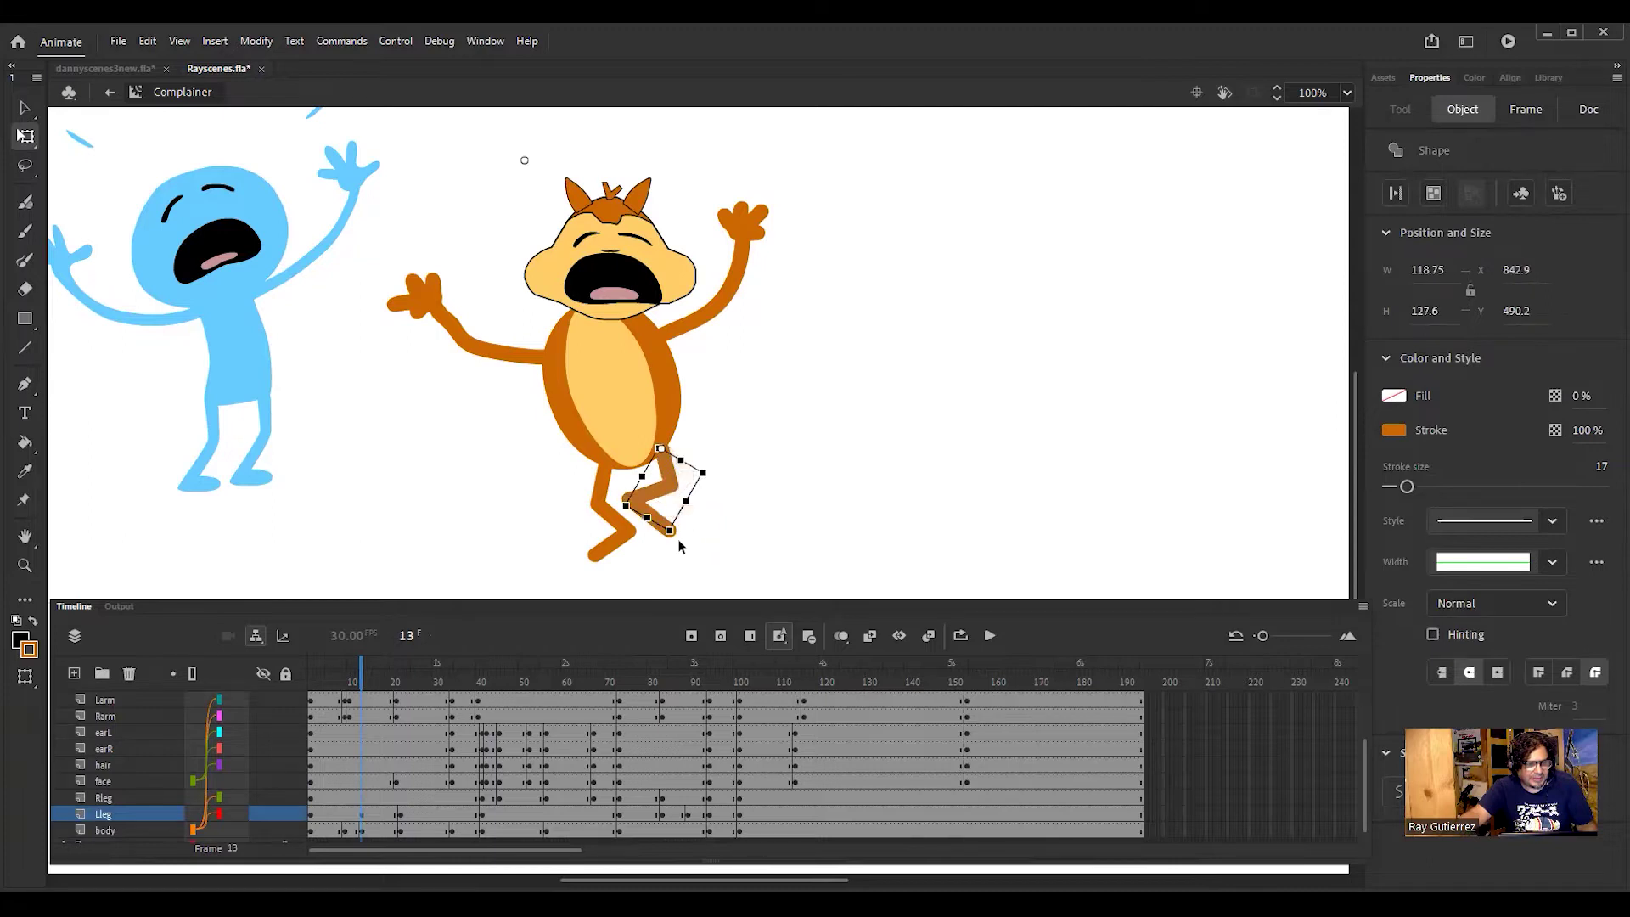
Step: Select the whole Rleg leg at frame 13 and rotate it clockwise about a pivot at its hip
click(599, 500)
click(574, 470)
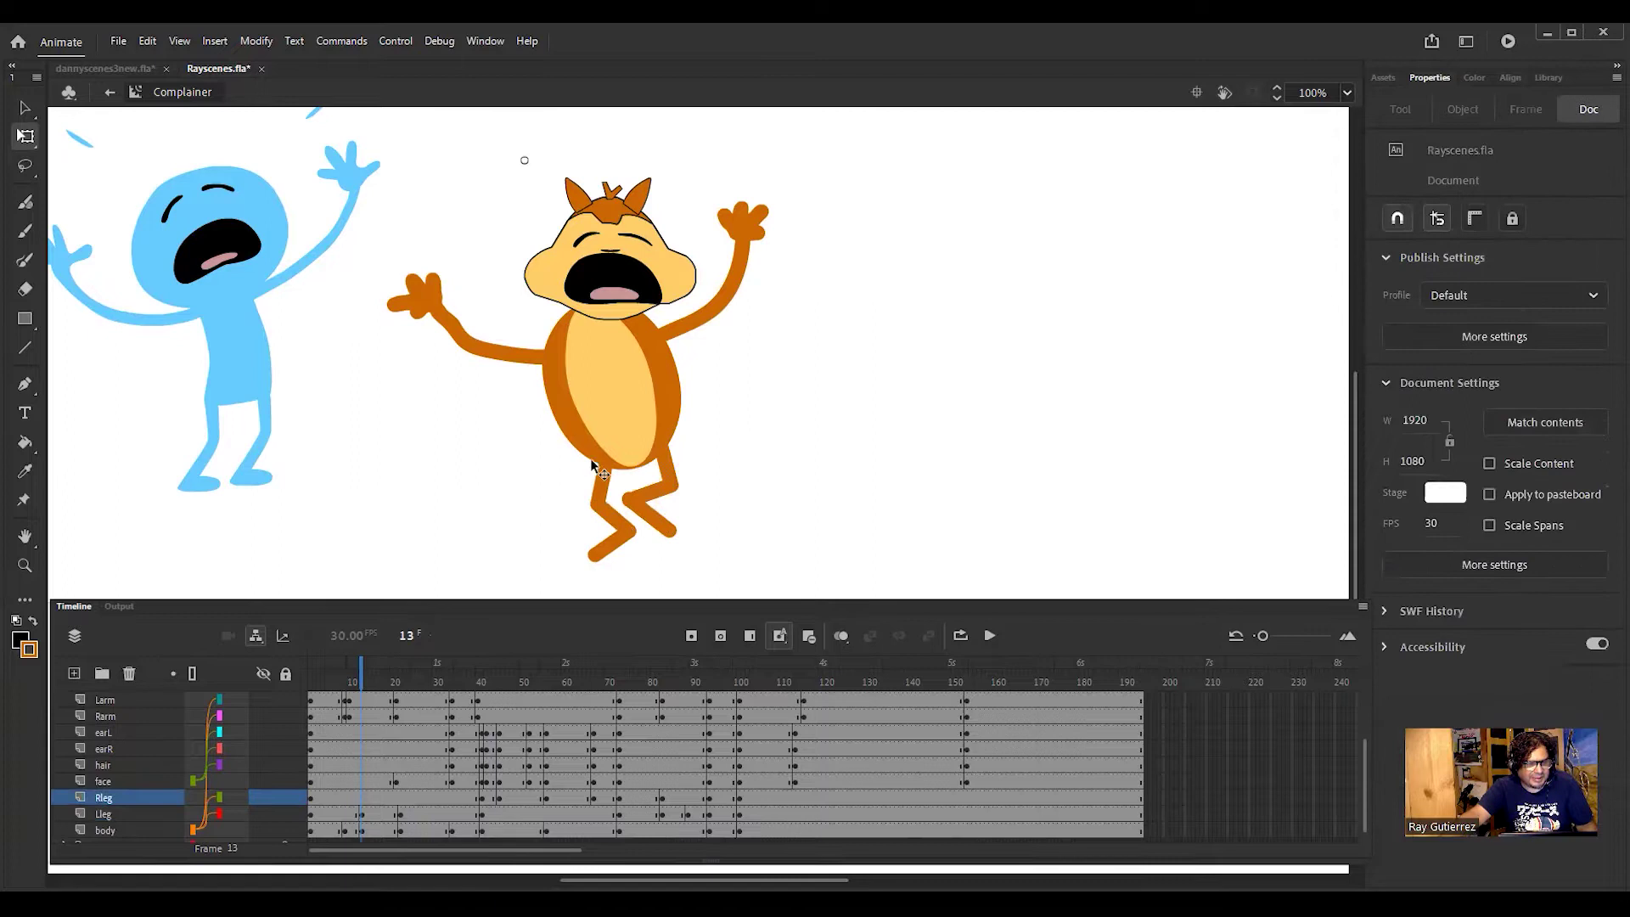
click(603, 479)
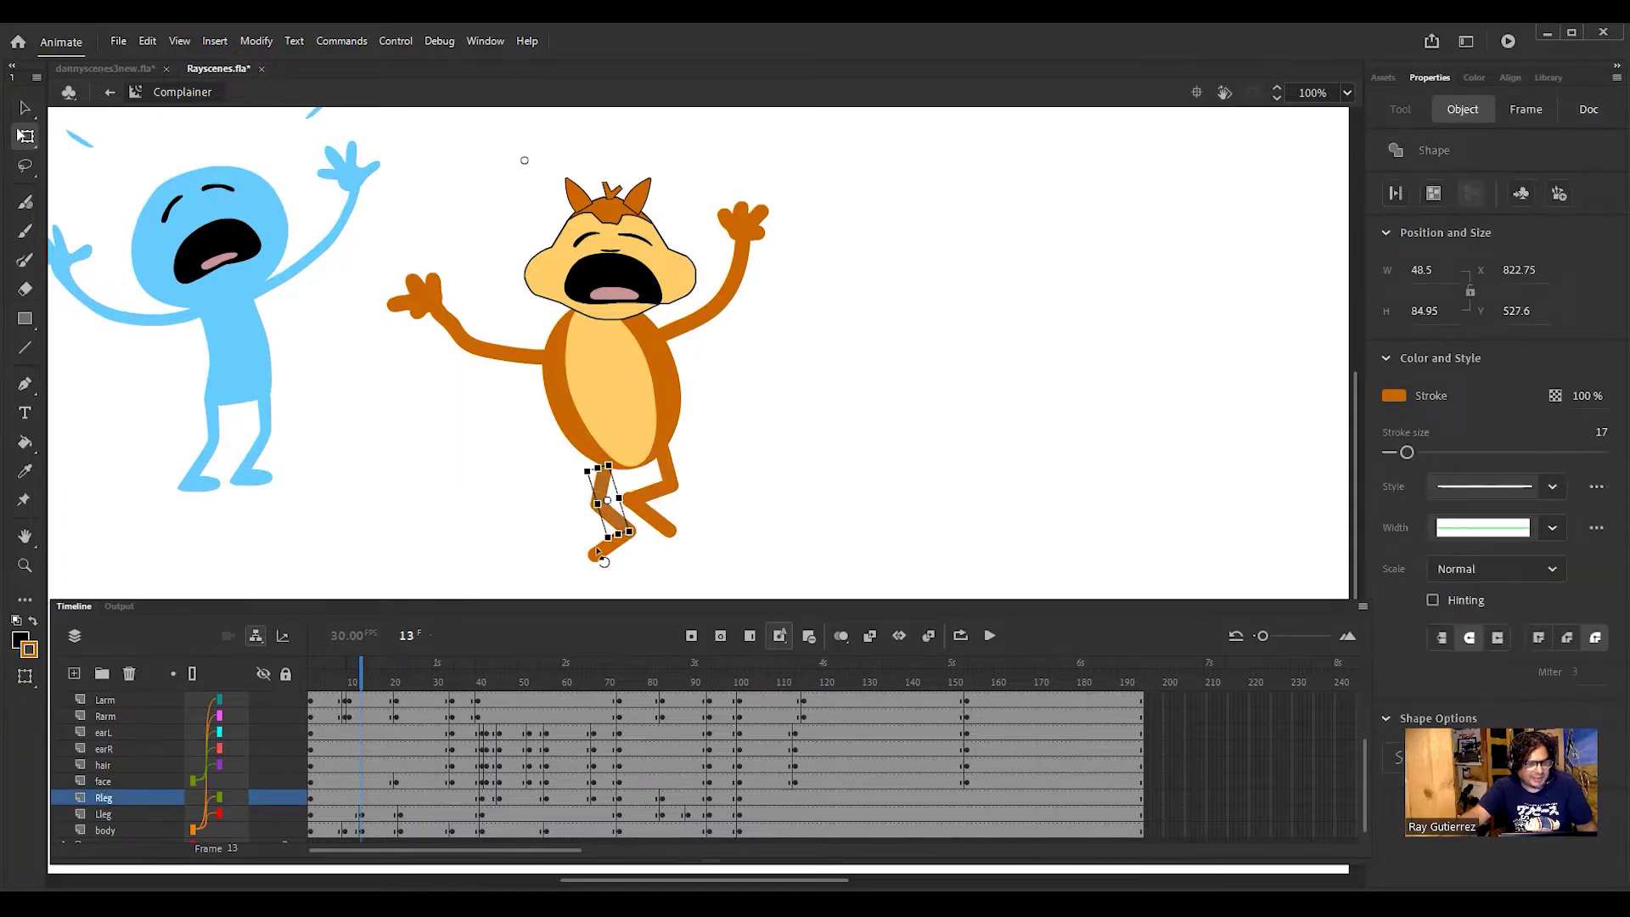
mouse_move(599, 559)
mouse_down()
mouse_move(603, 509)
mouse_move(638, 564)
mouse_move(584, 575)
mouse_up()
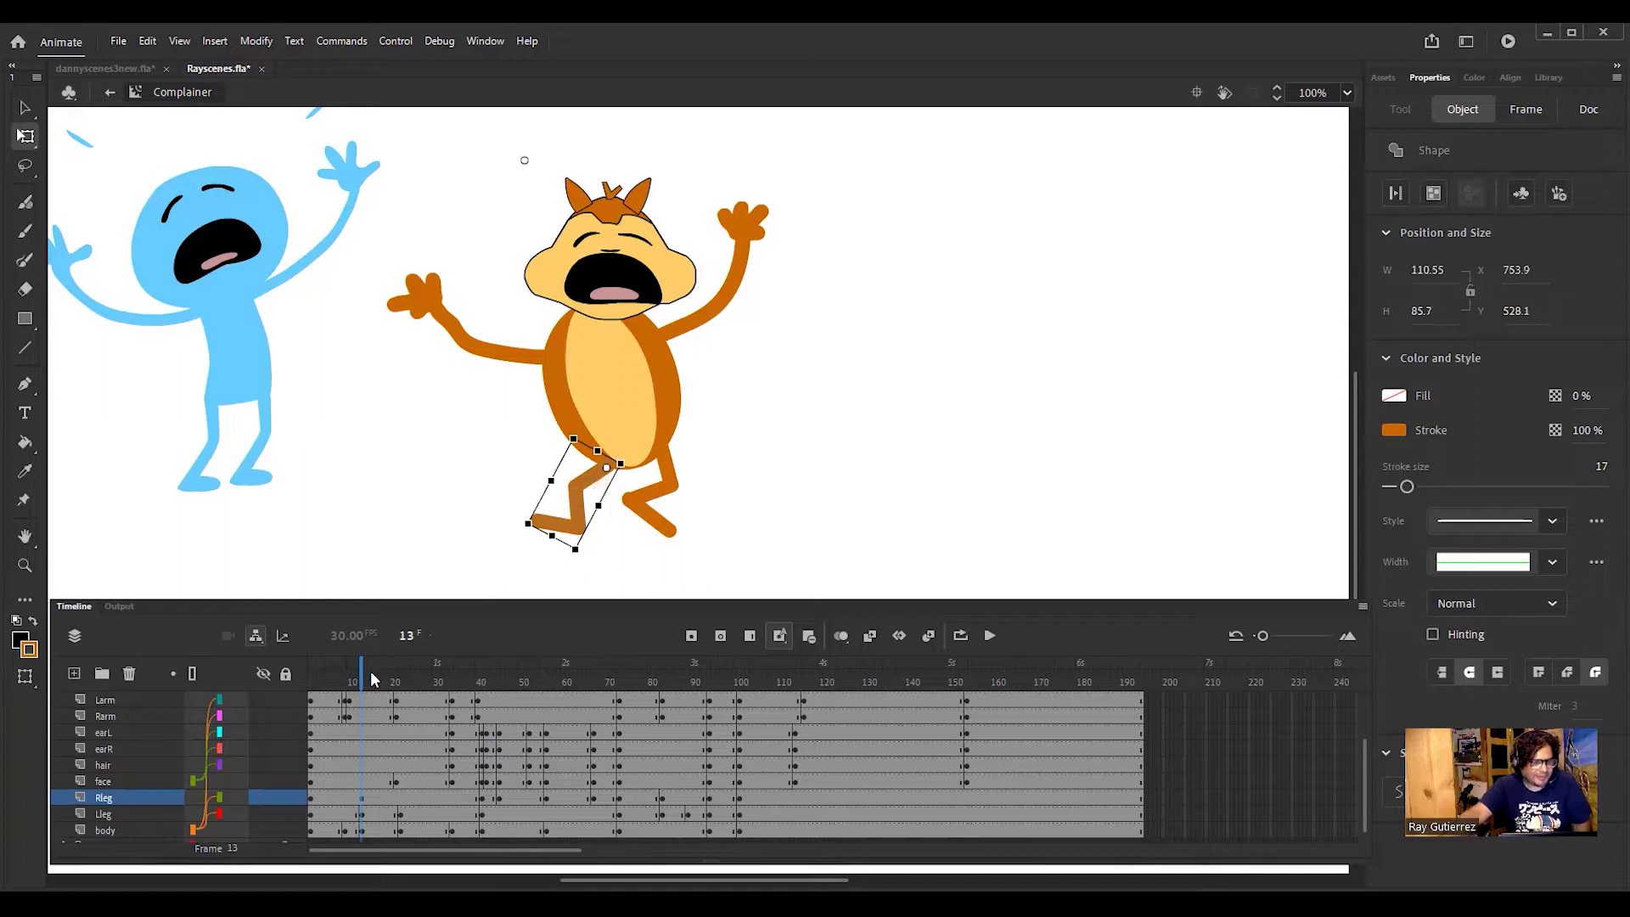
Step: Tilt the orange character's body a little more counterclockwise at frame 20
click(365, 675)
drag(345, 684, 391, 699)
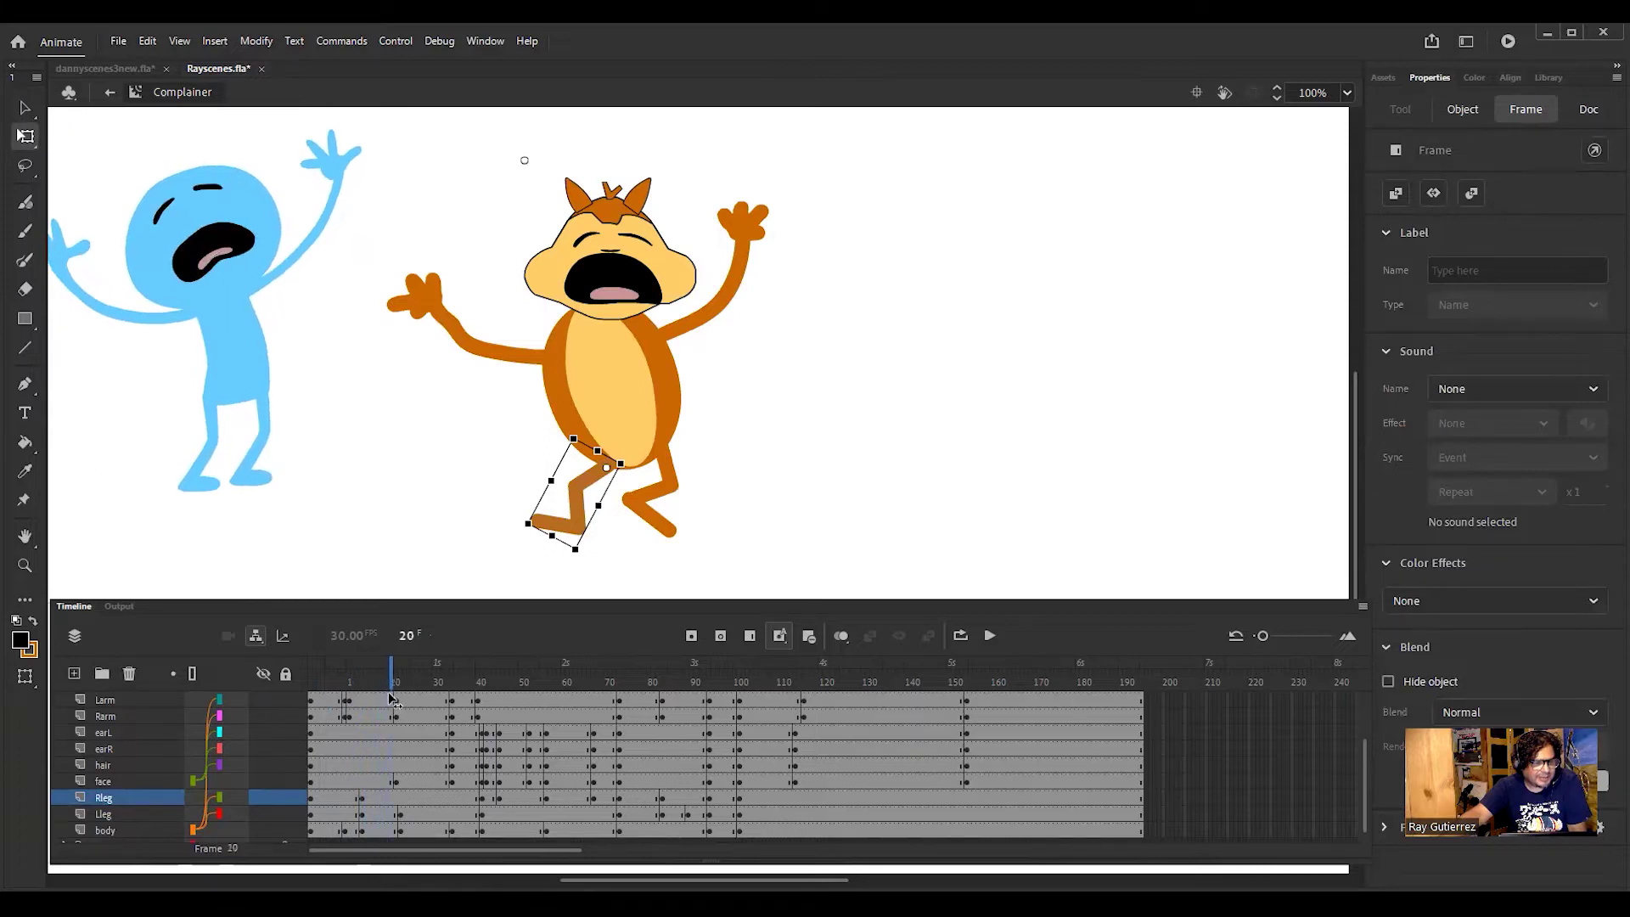
click(464, 645)
click(619, 385)
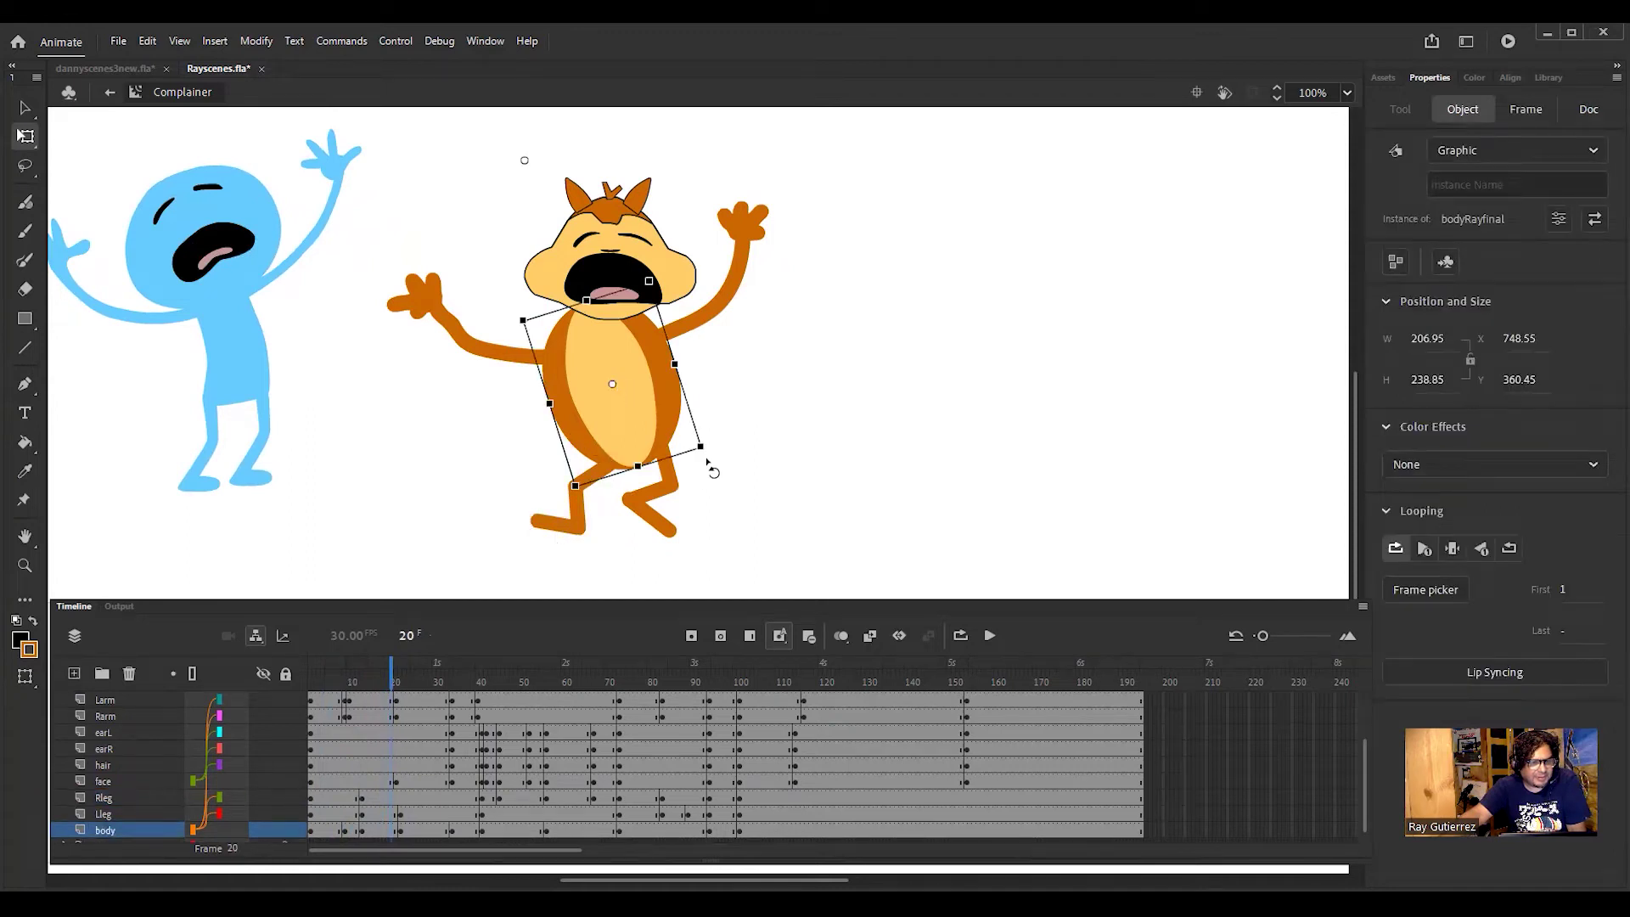
drag(714, 461, 726, 457)
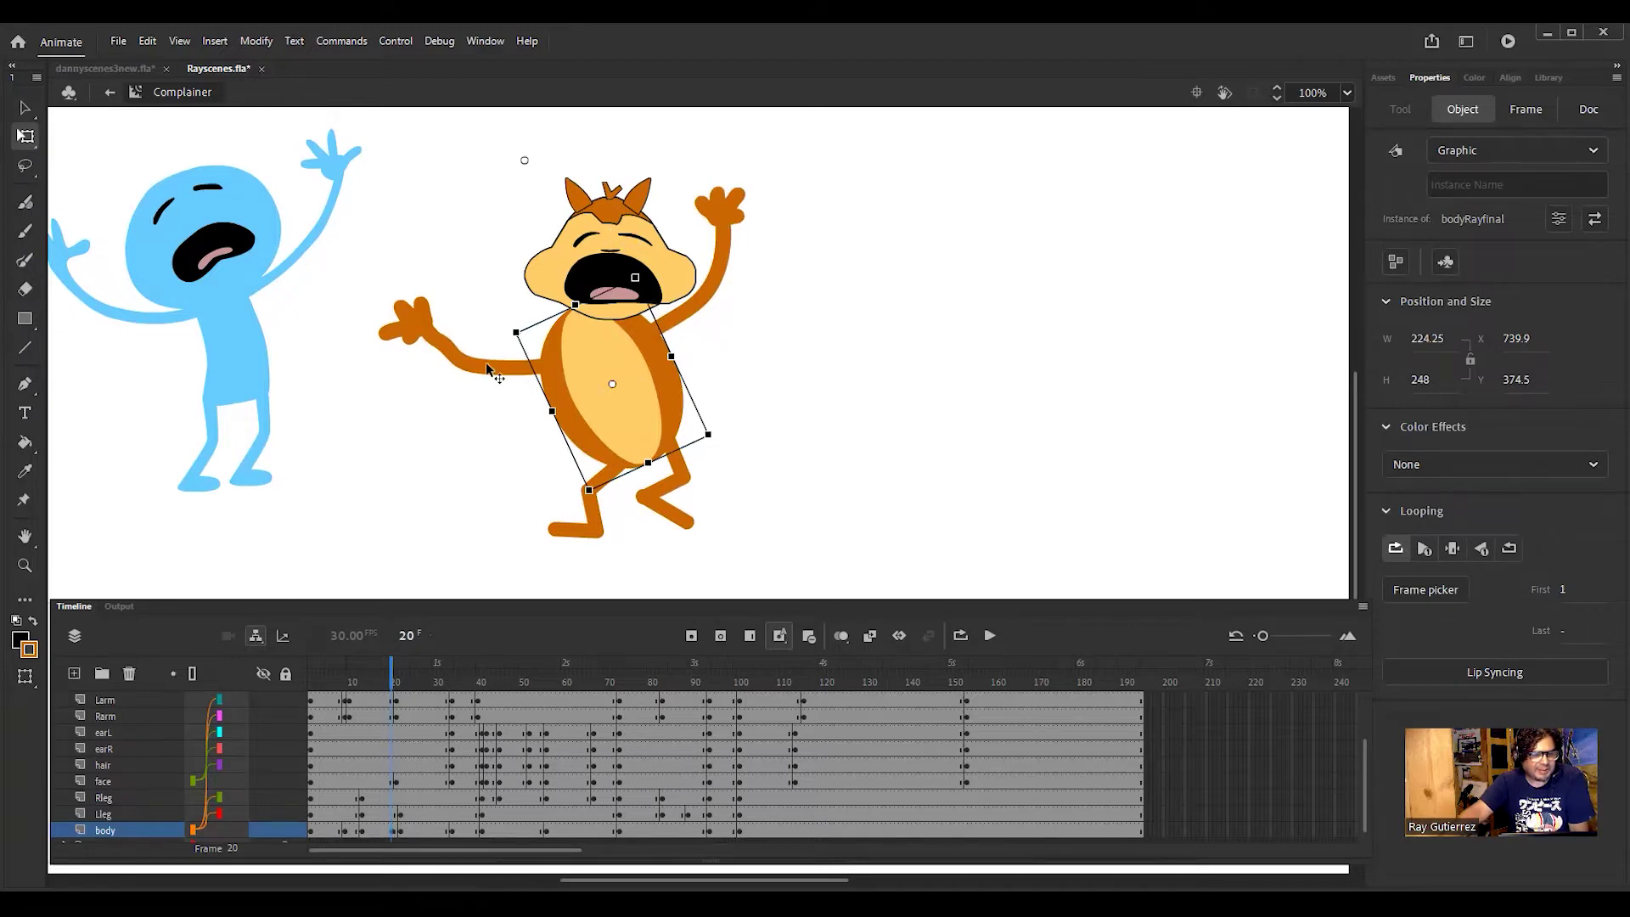
Step: Rotate the Rarm arm slightly counterclockwise and raise the Larm arm at frame 20, each about a pivot at its shoulder
click(699, 299)
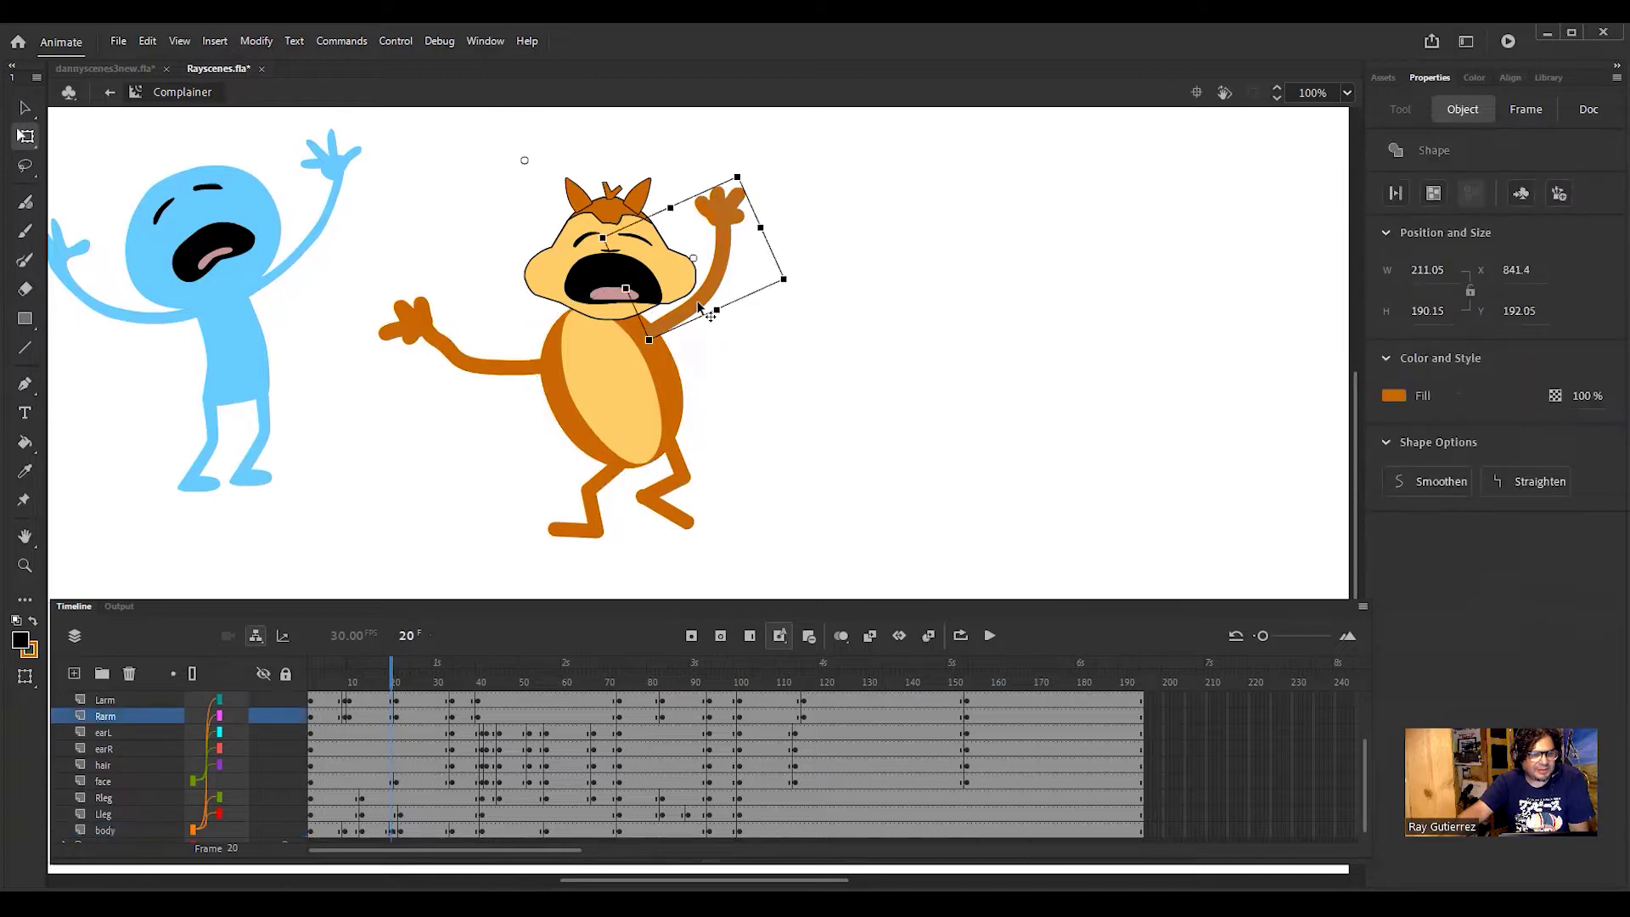
drag(701, 268, 650, 331)
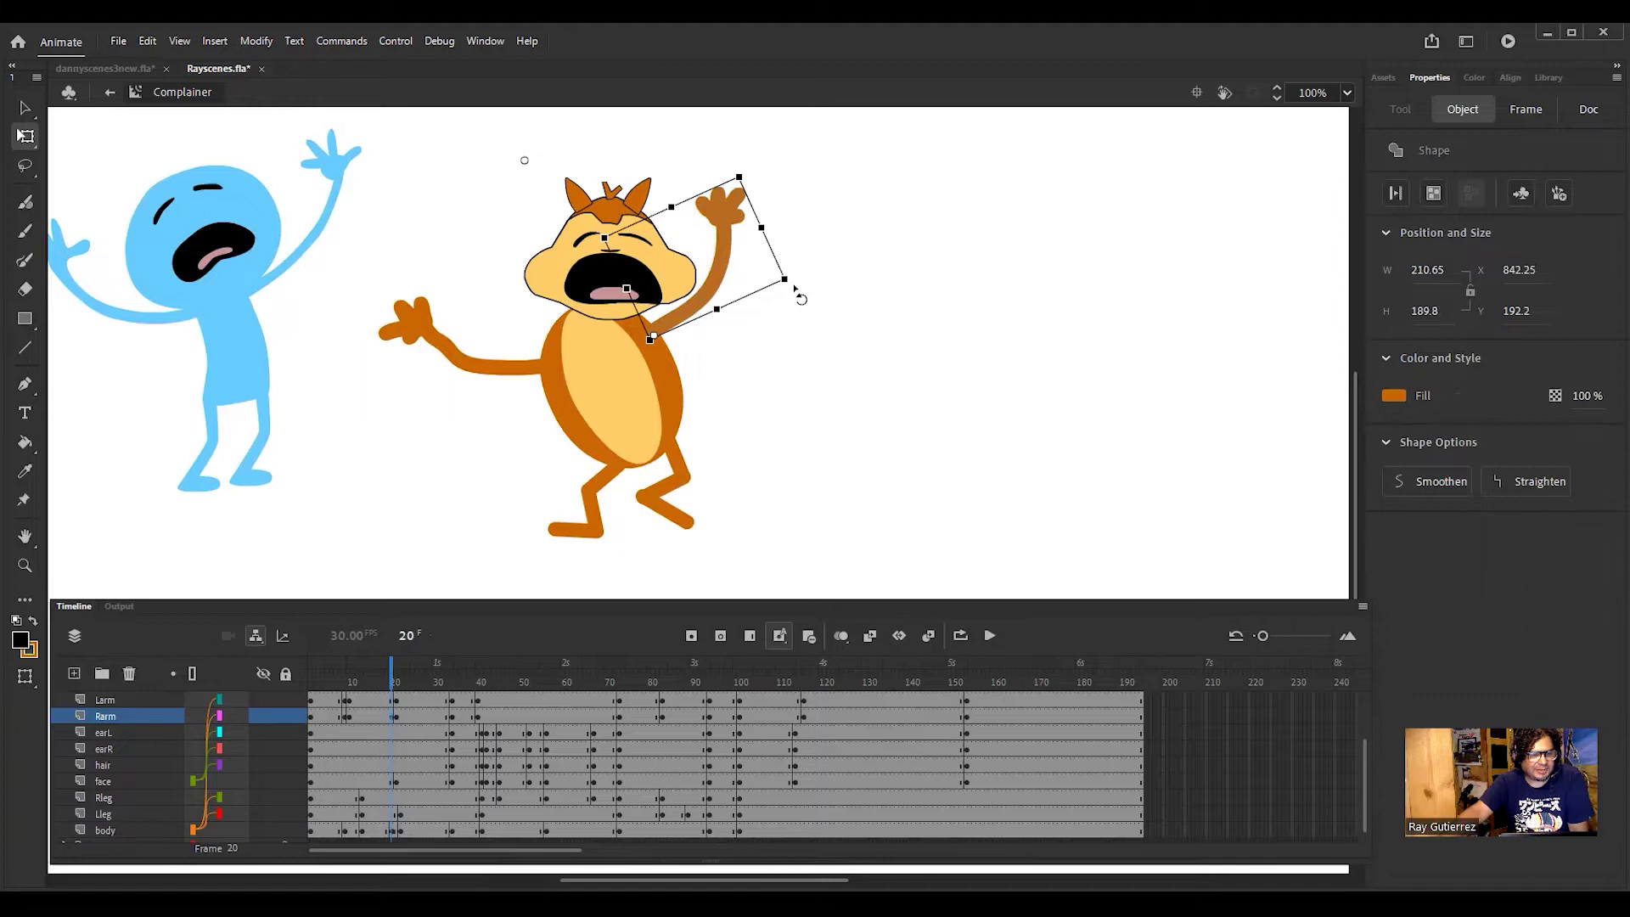
drag(793, 287, 796, 270)
click(507, 374)
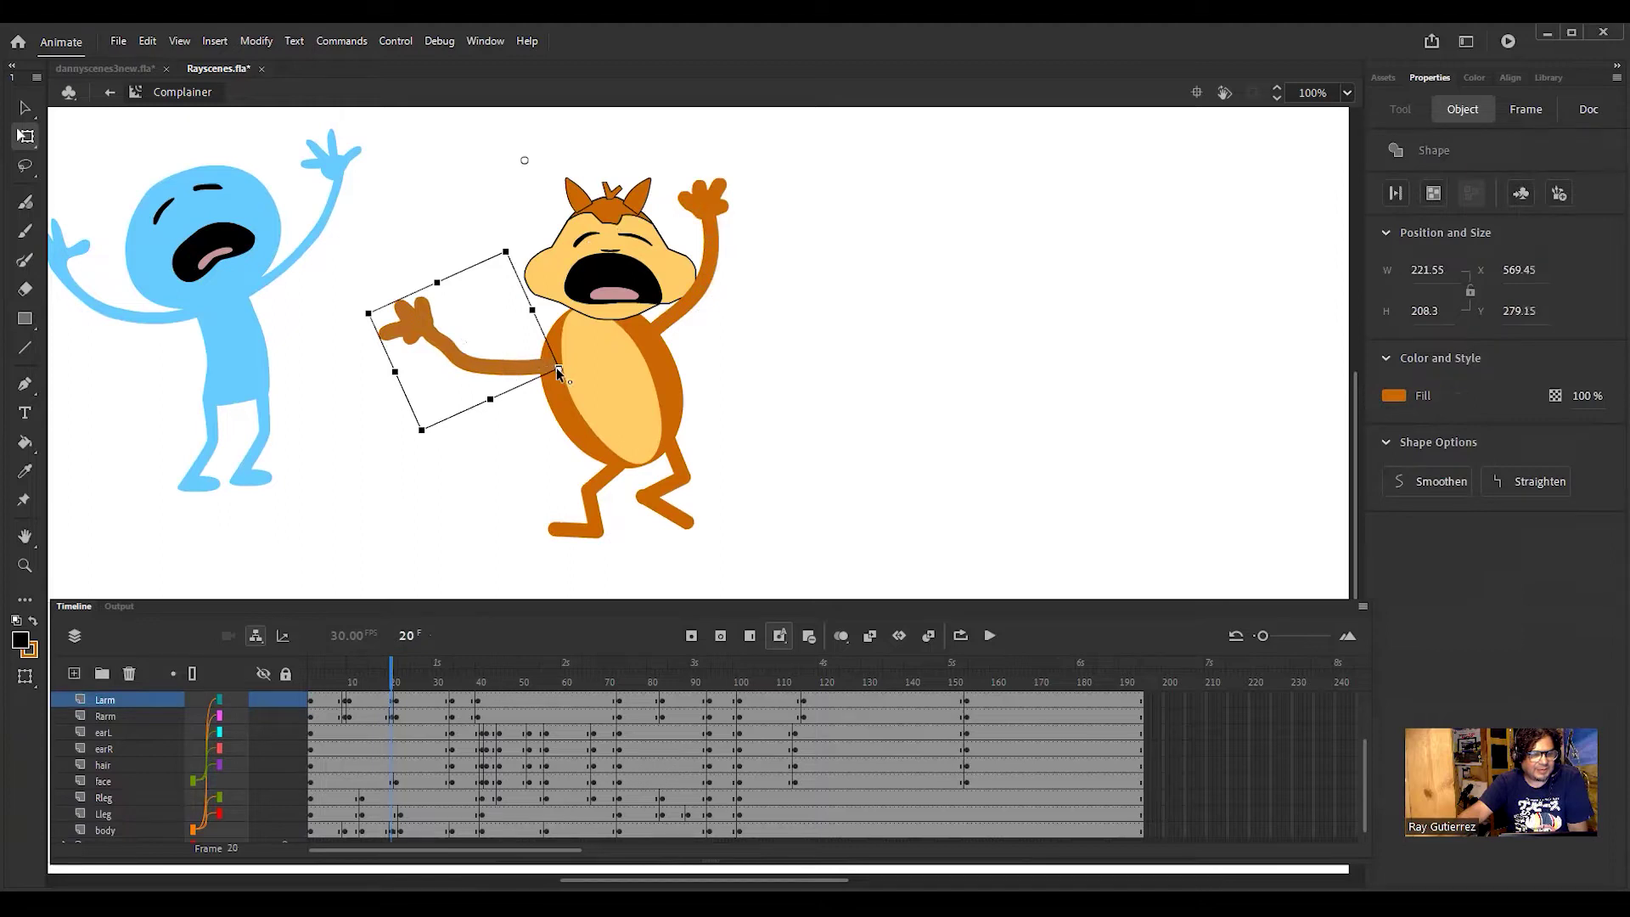
drag(554, 369, 568, 373)
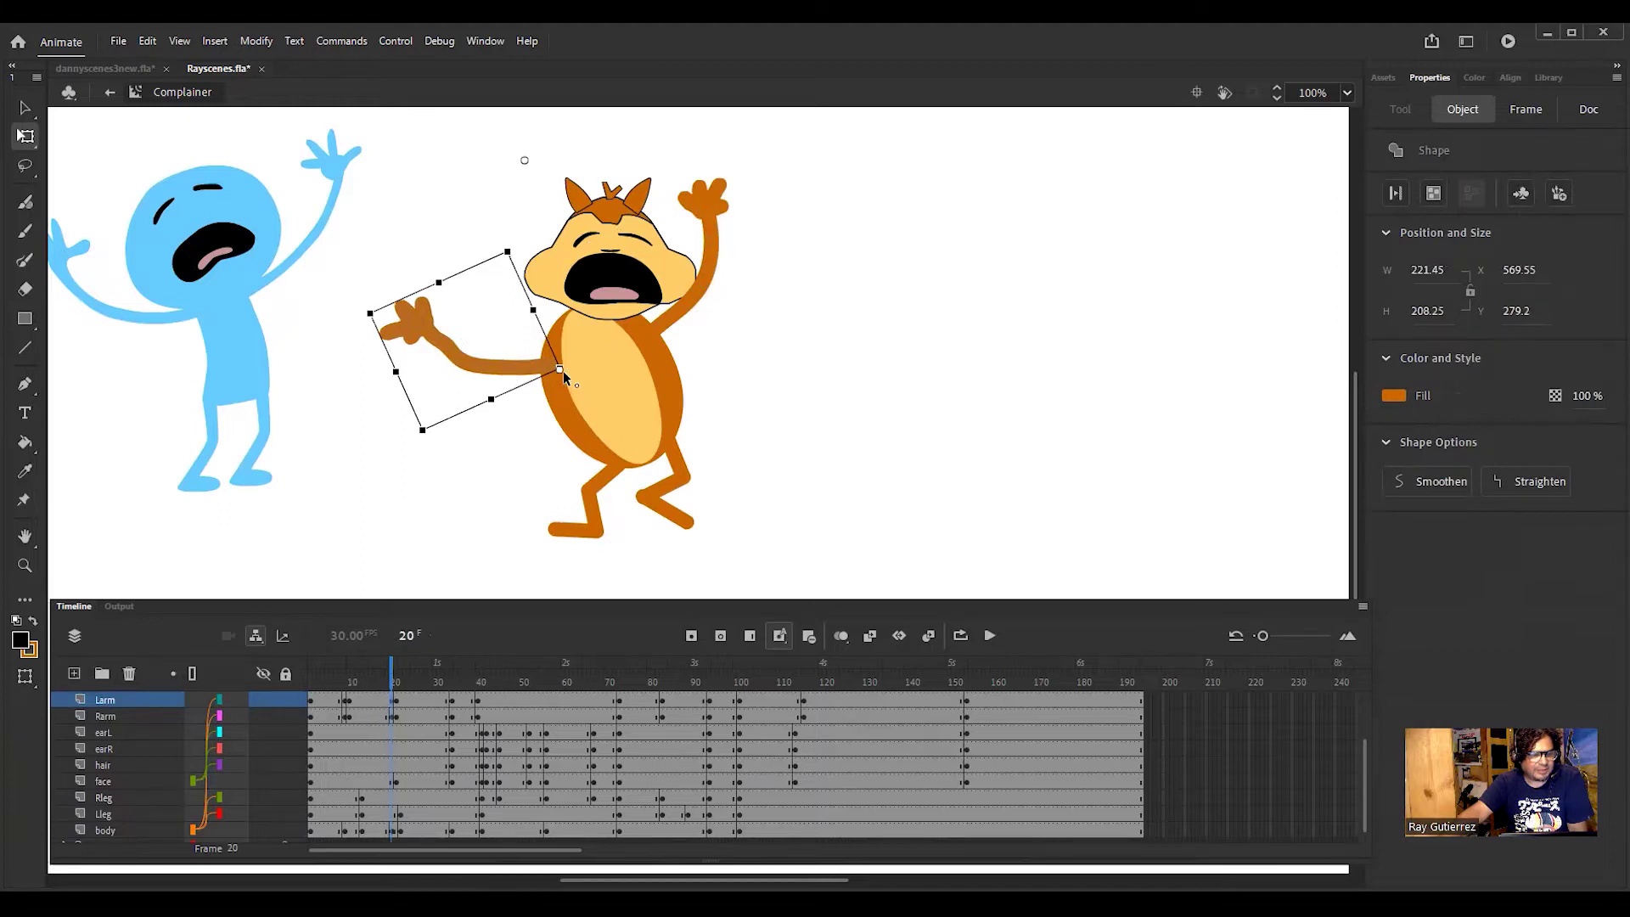
drag(571, 374, 577, 367)
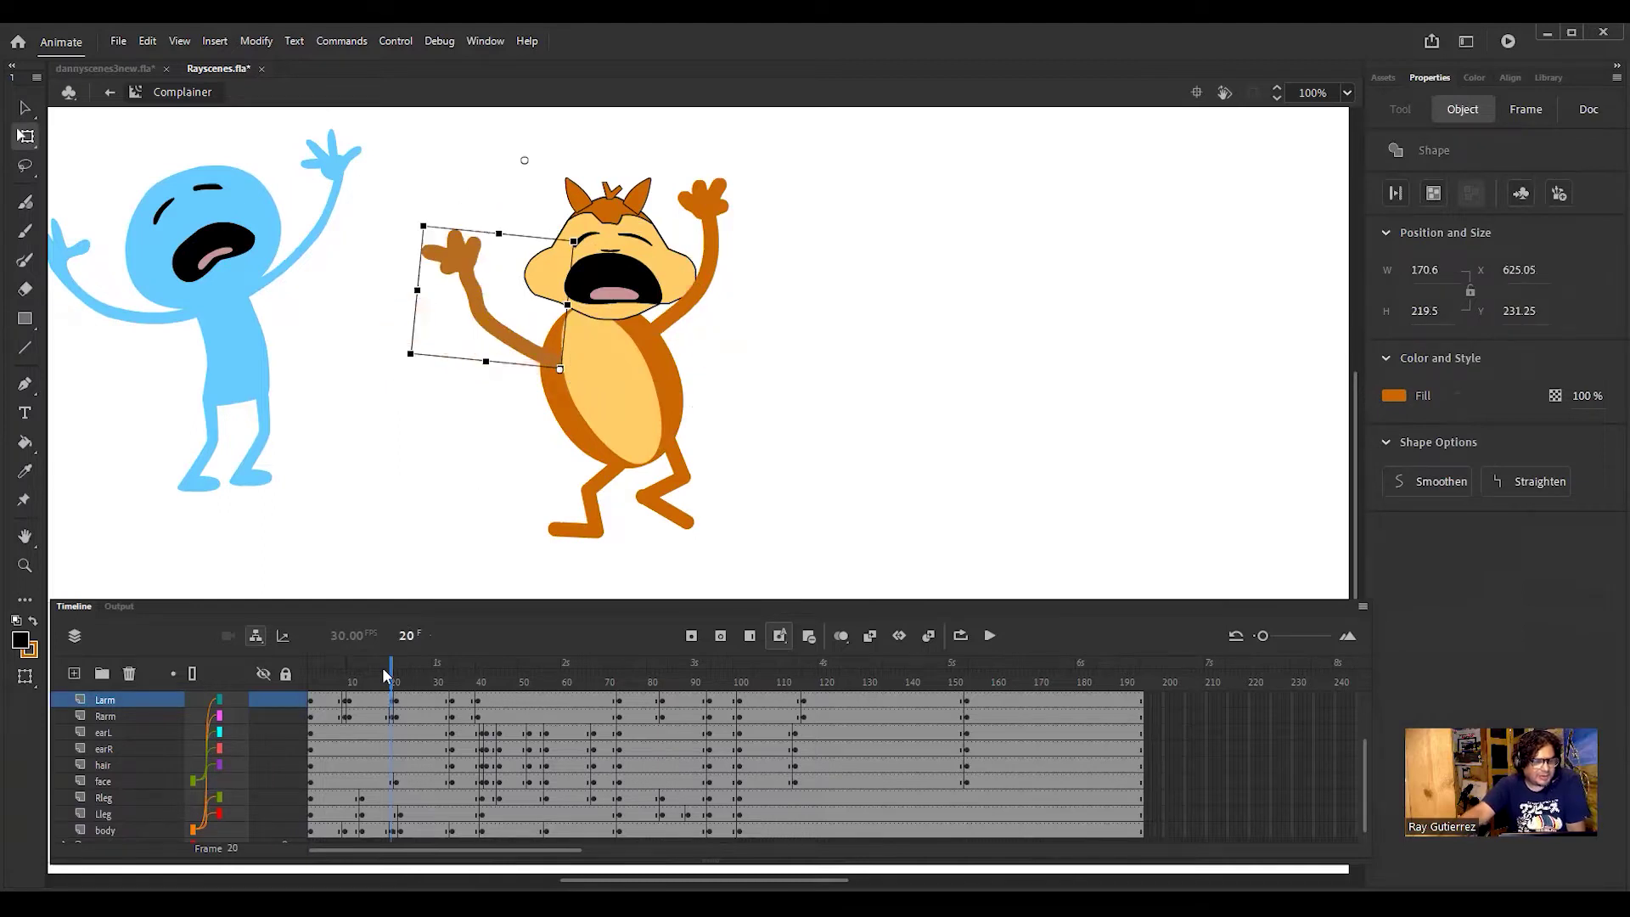
Step: Scrub through the animation past frame 120 to check the poses, and return to frame 1
click(349, 682)
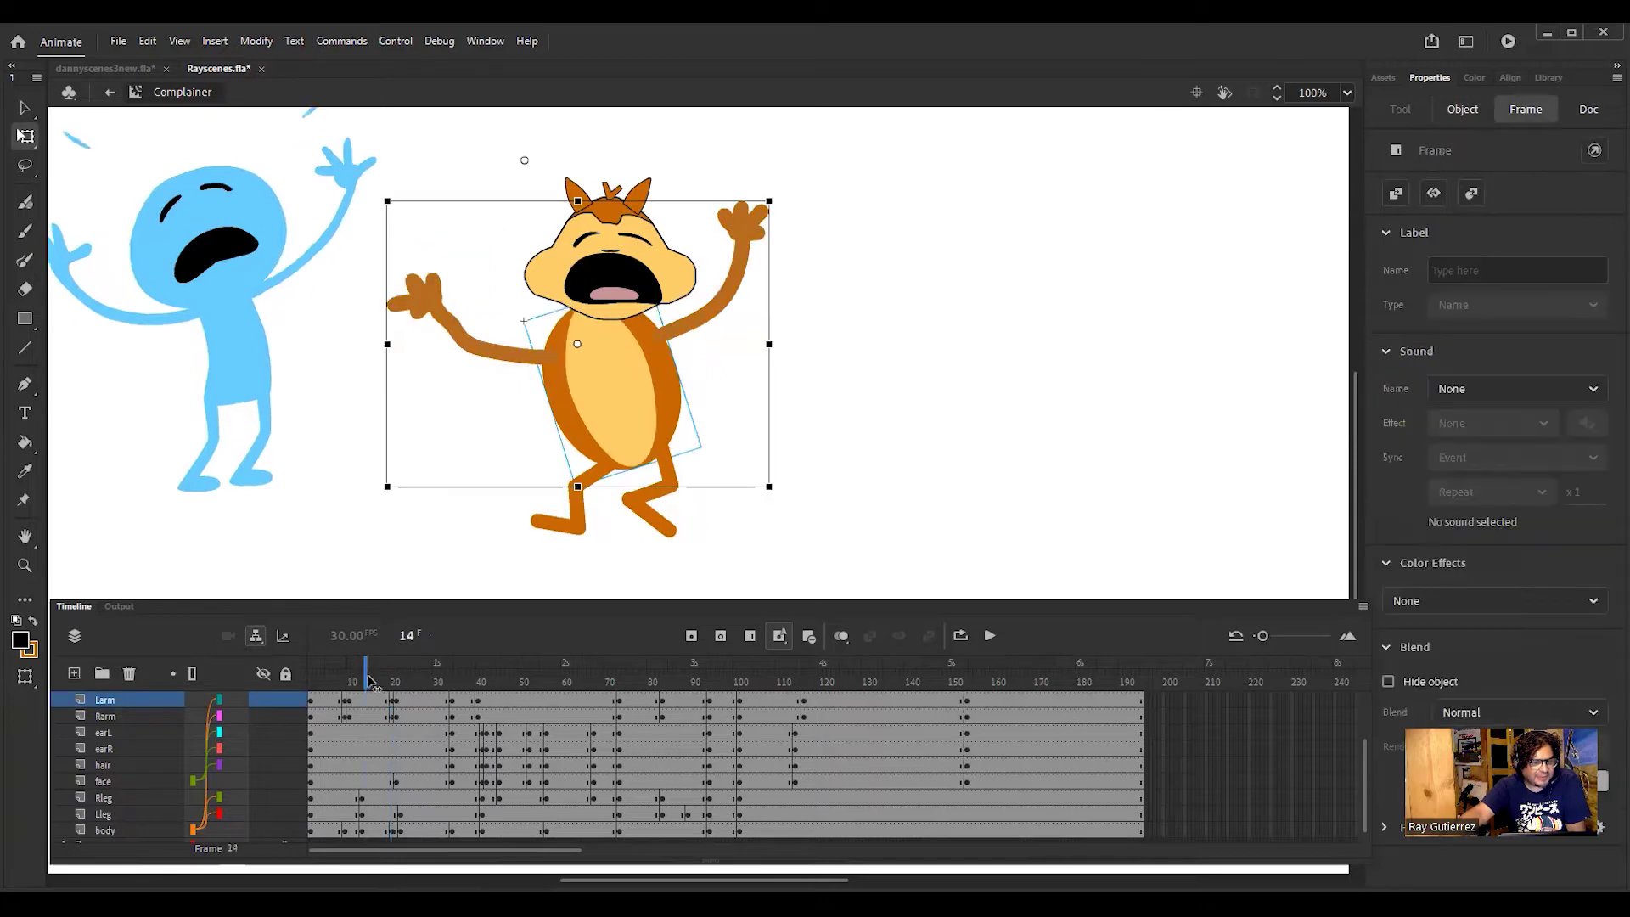
click(406, 683)
drag(409, 686, 562, 695)
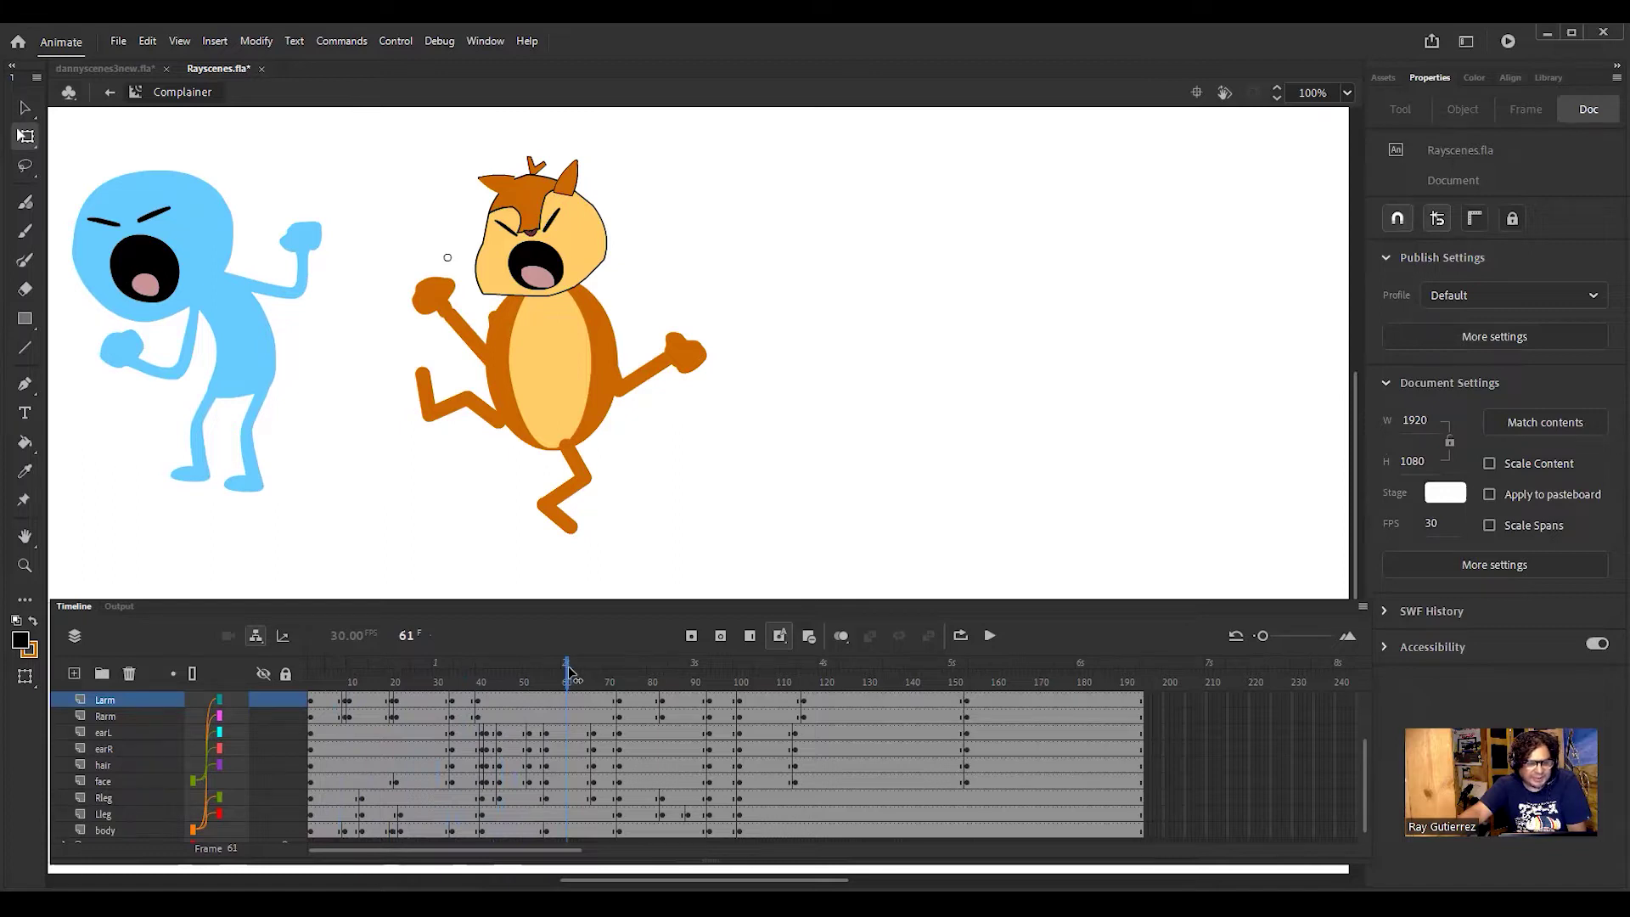
drag(569, 672, 820, 824)
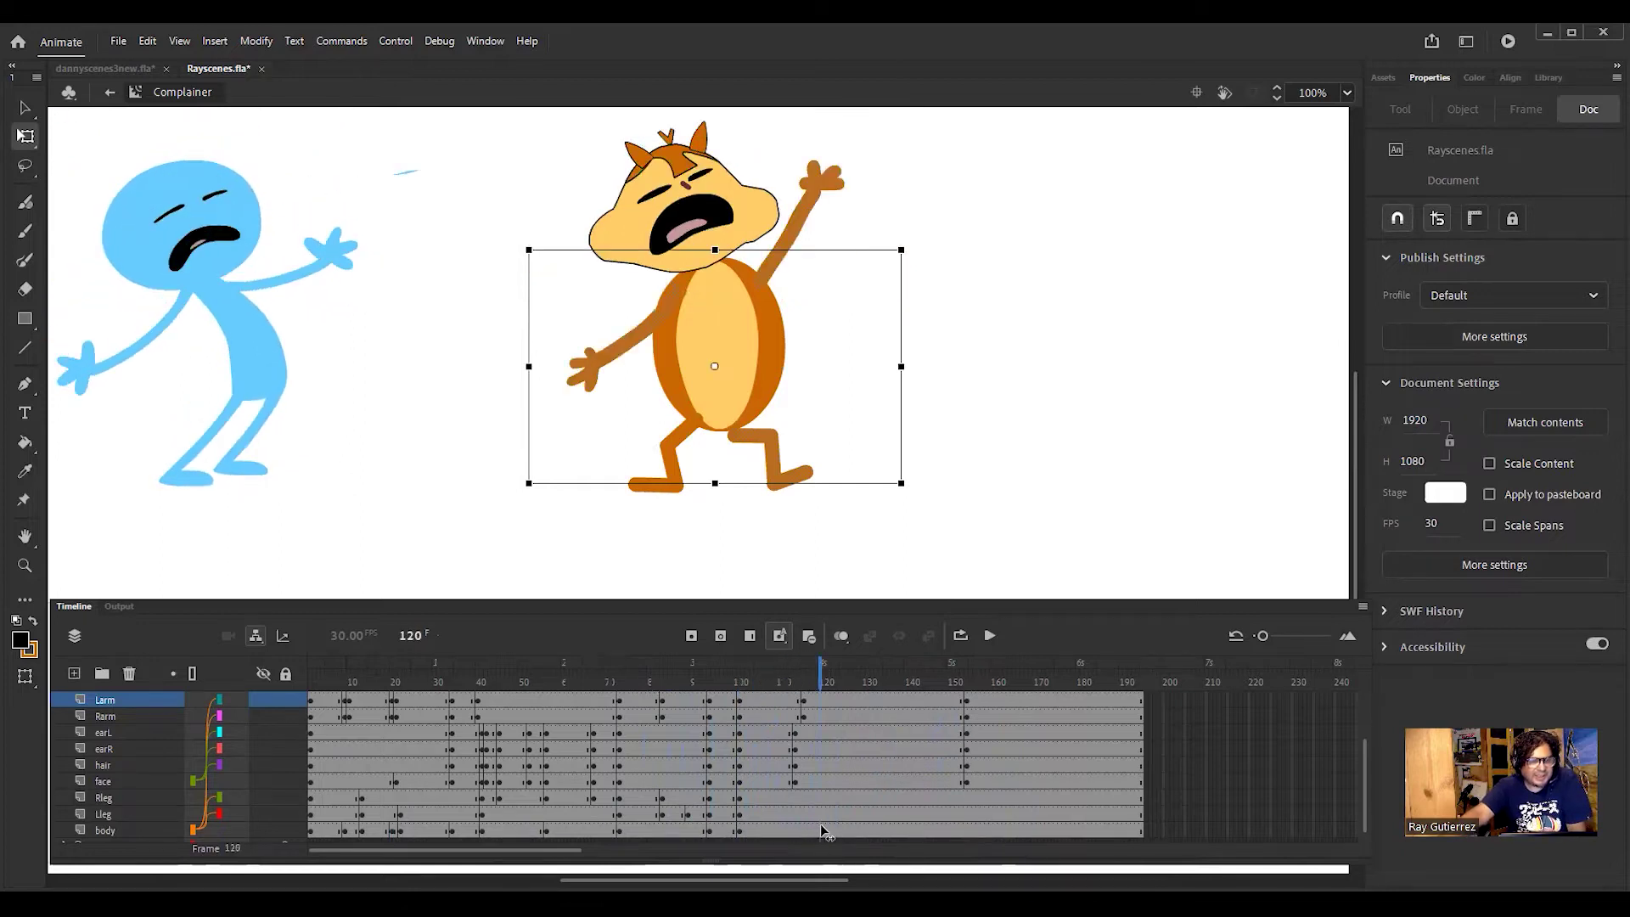
click(26, 232)
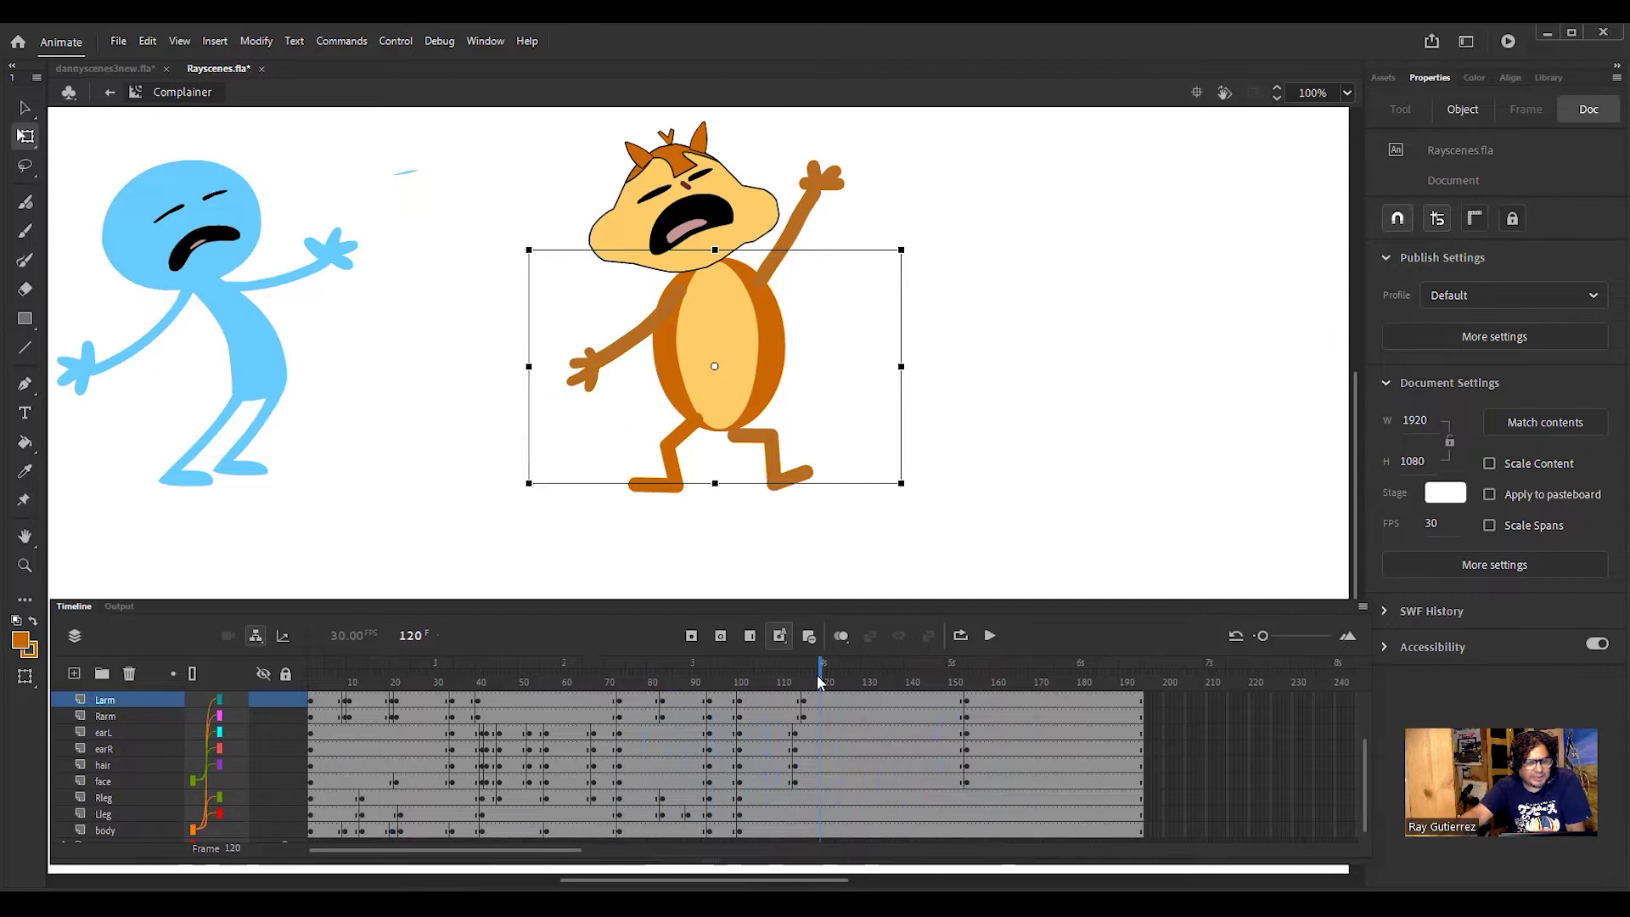
key(Return)
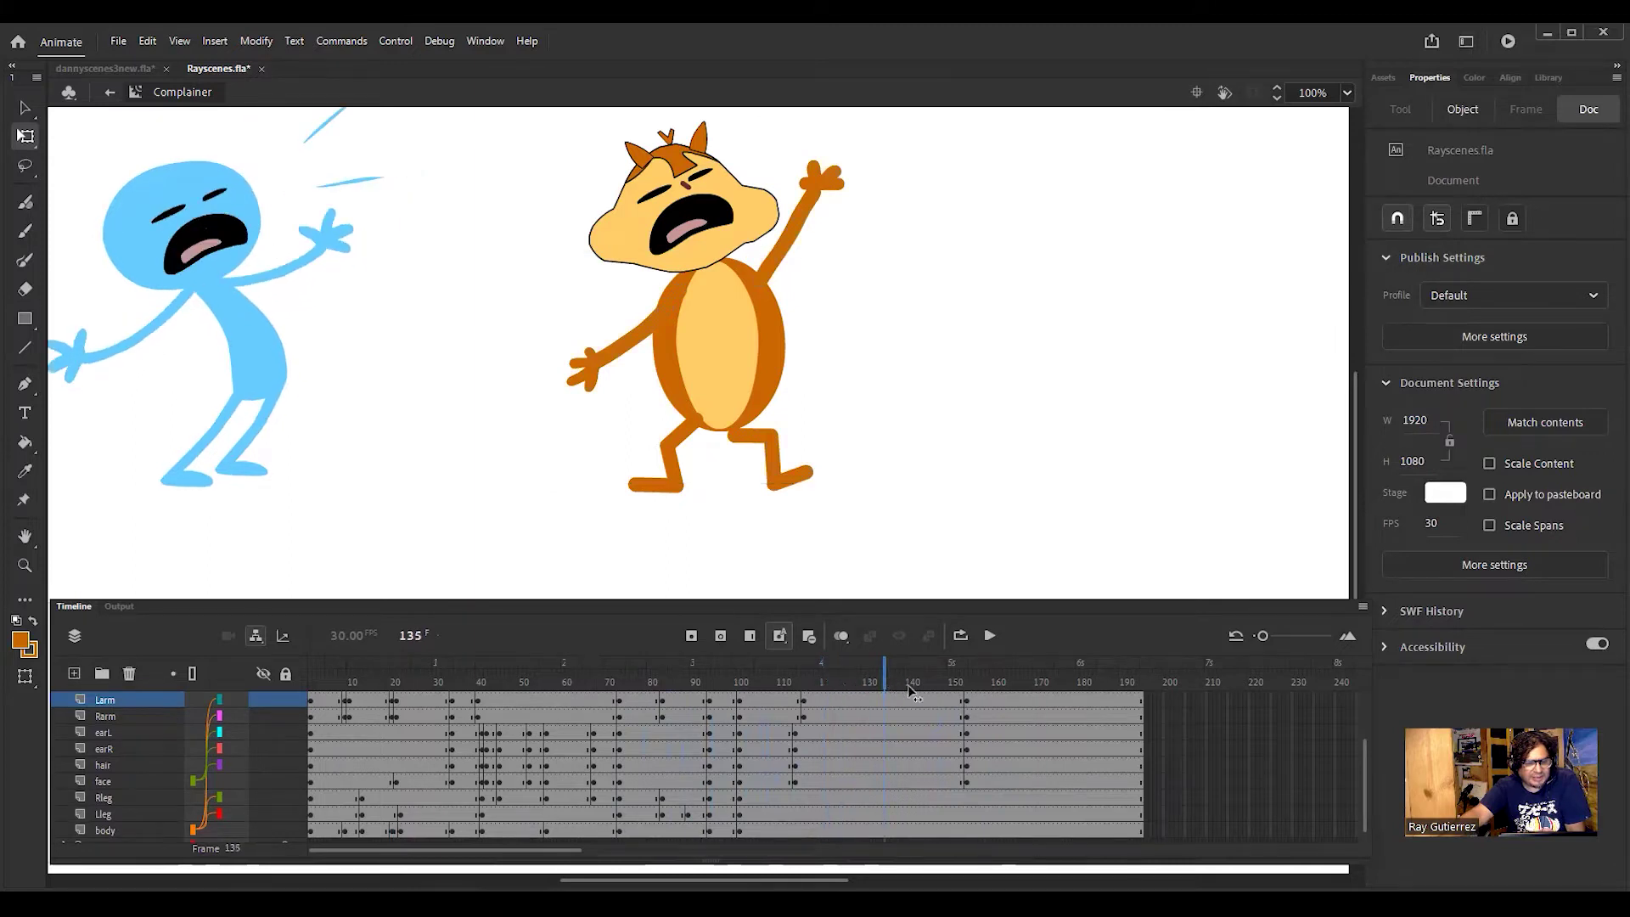
drag(967, 707, 311, 760)
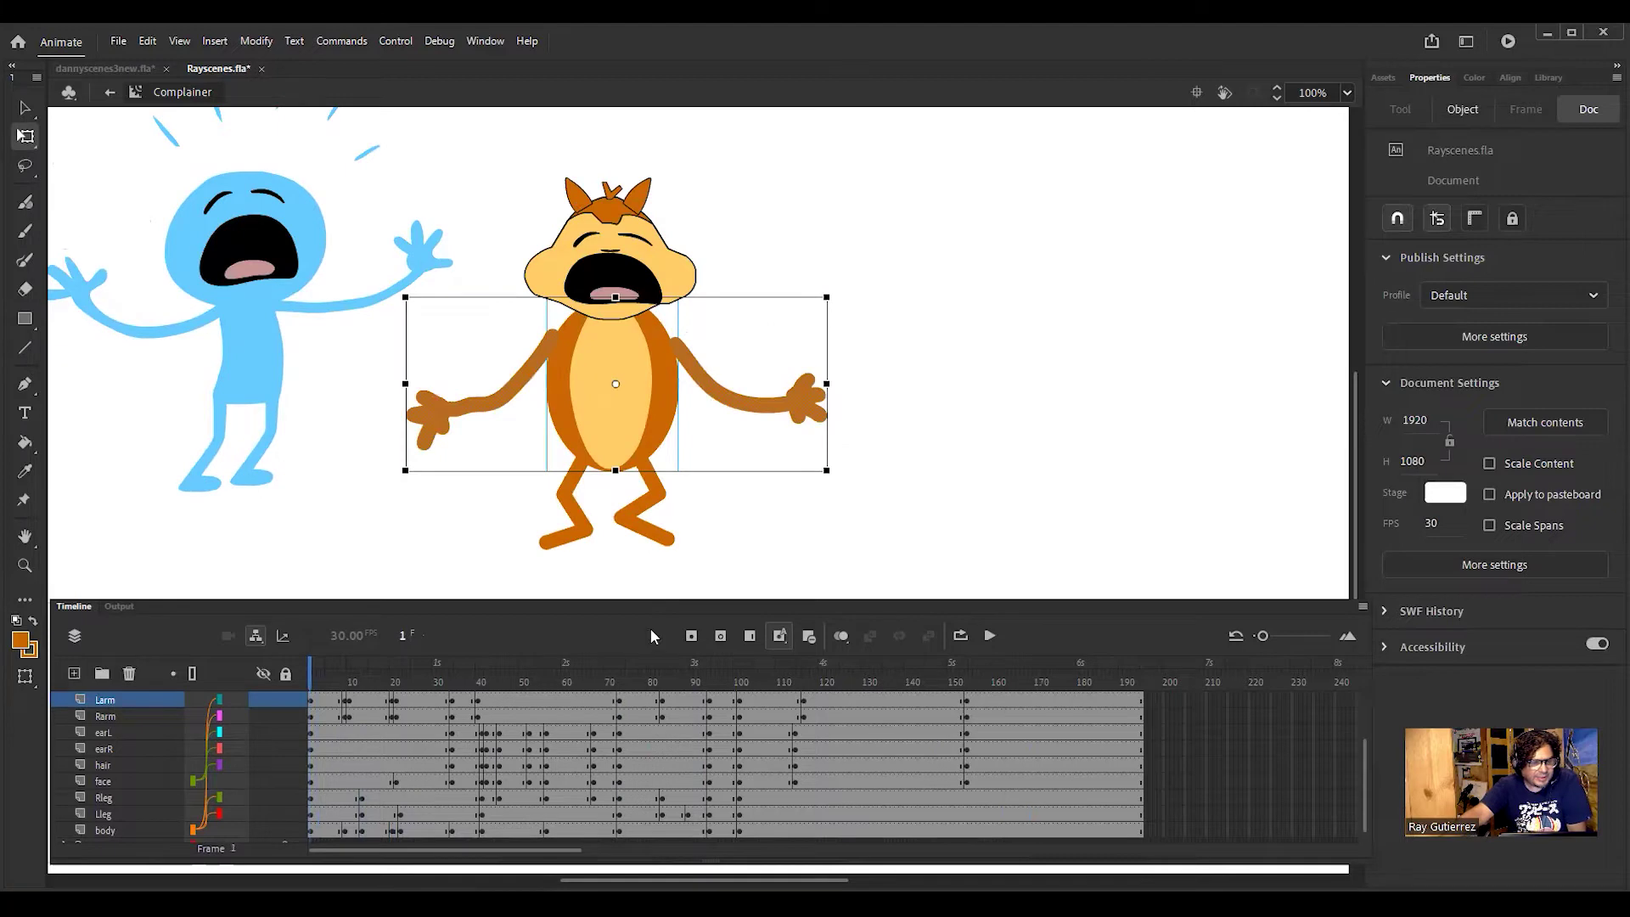
Step: Delete the whole black outline of the orange character's face at frame 1, and go to frame 21
click(693, 266)
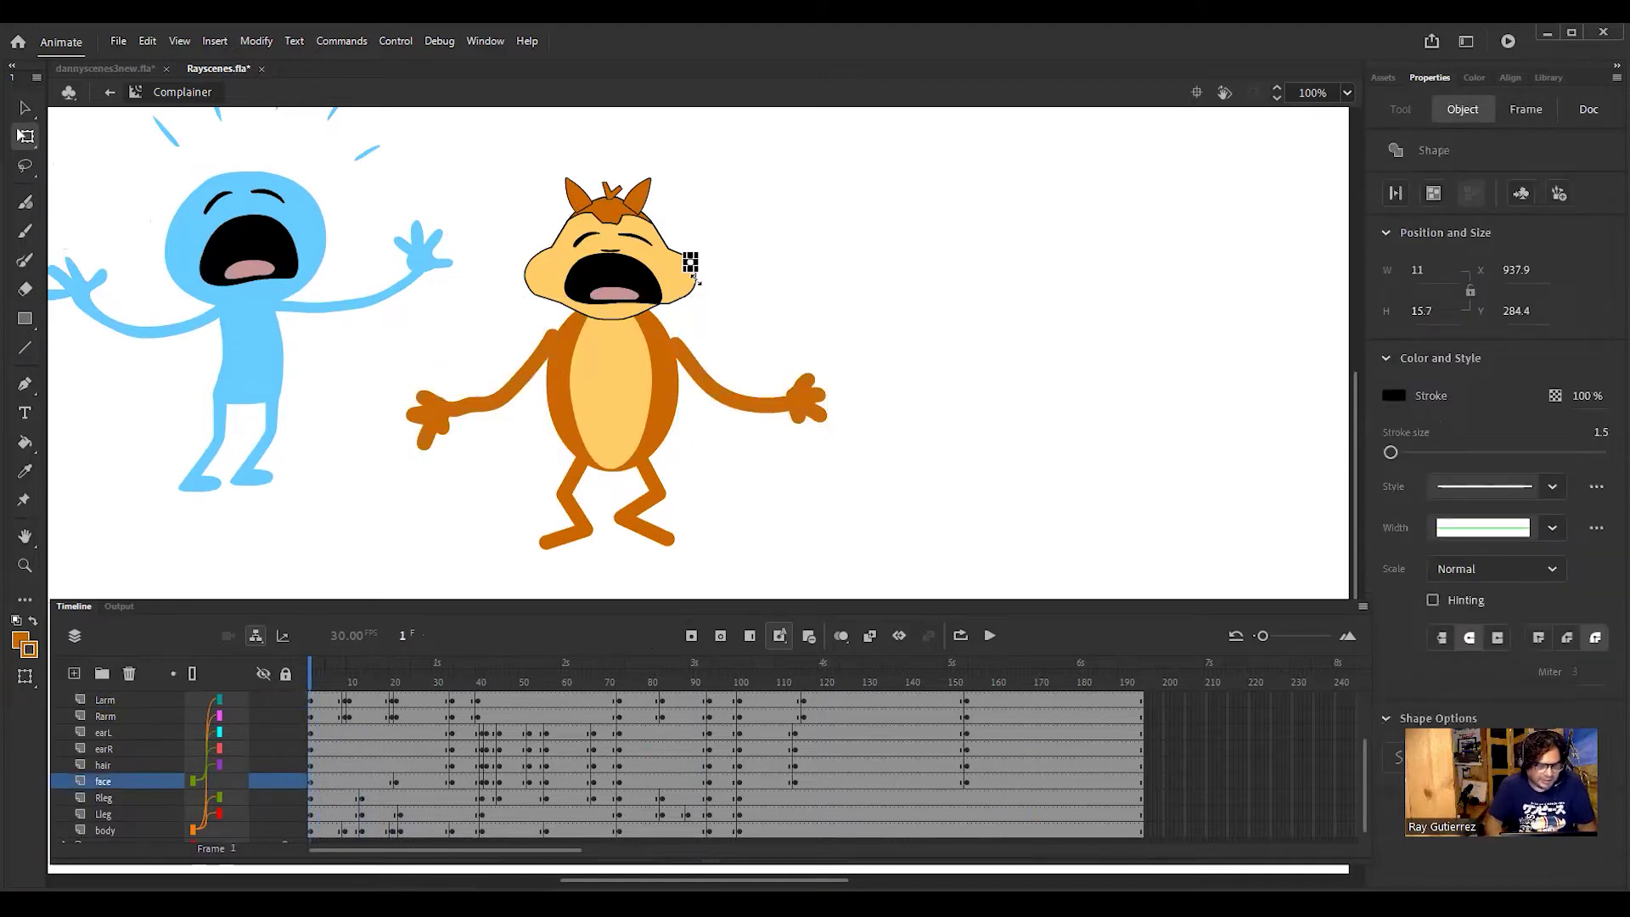
key(ctrl+4)
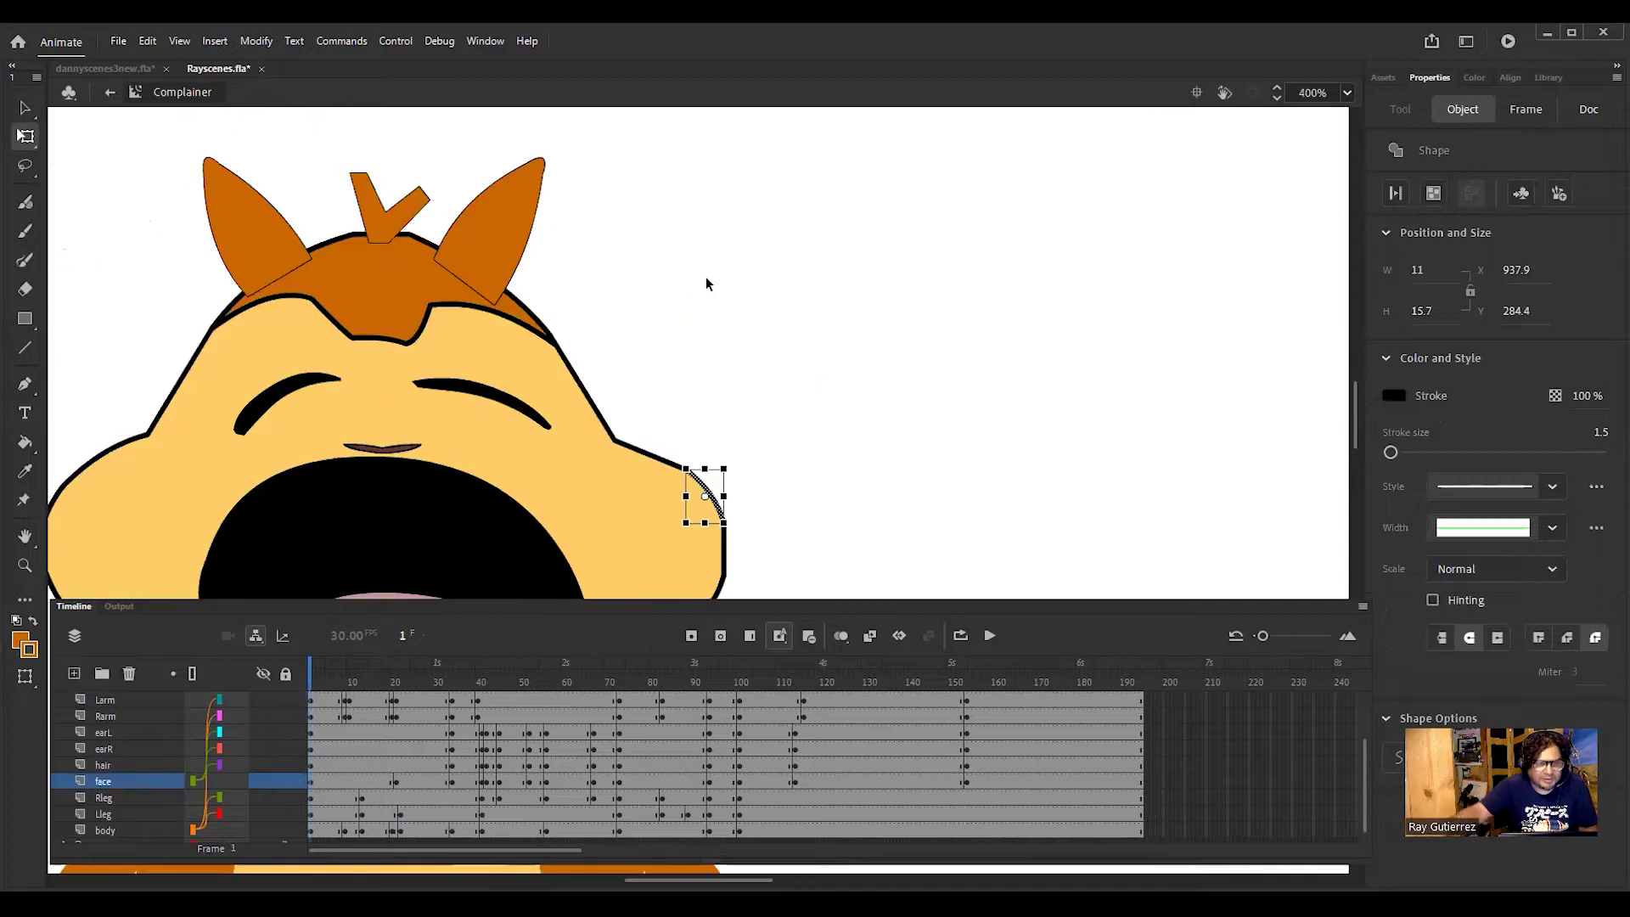
scroll(1352, 403, down, 3)
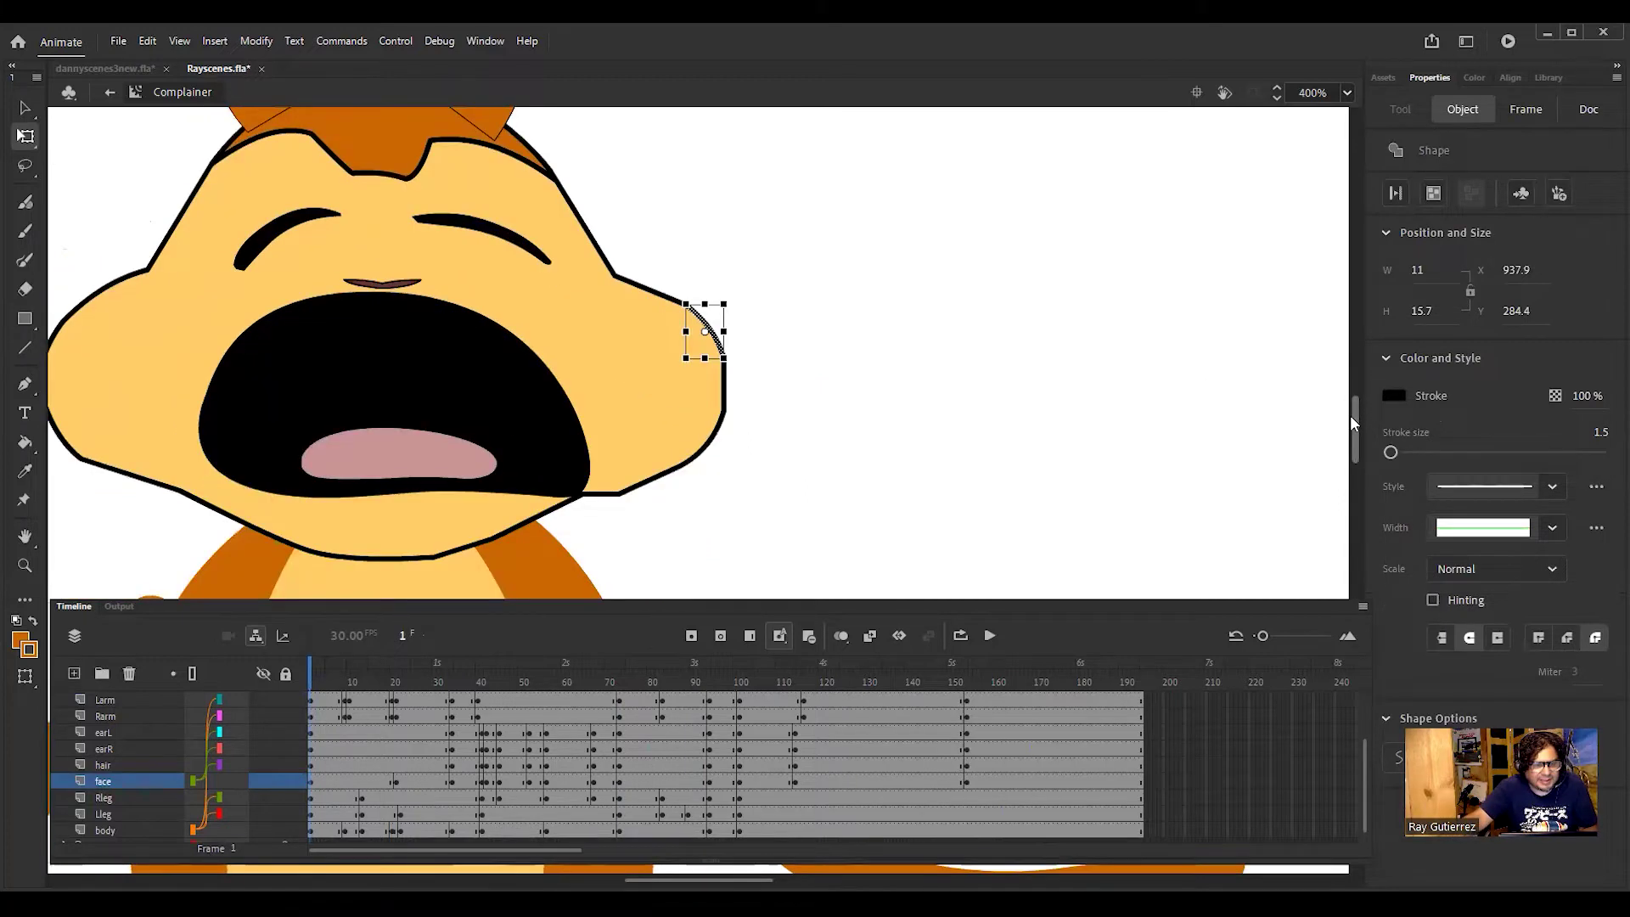
double_click(722, 416)
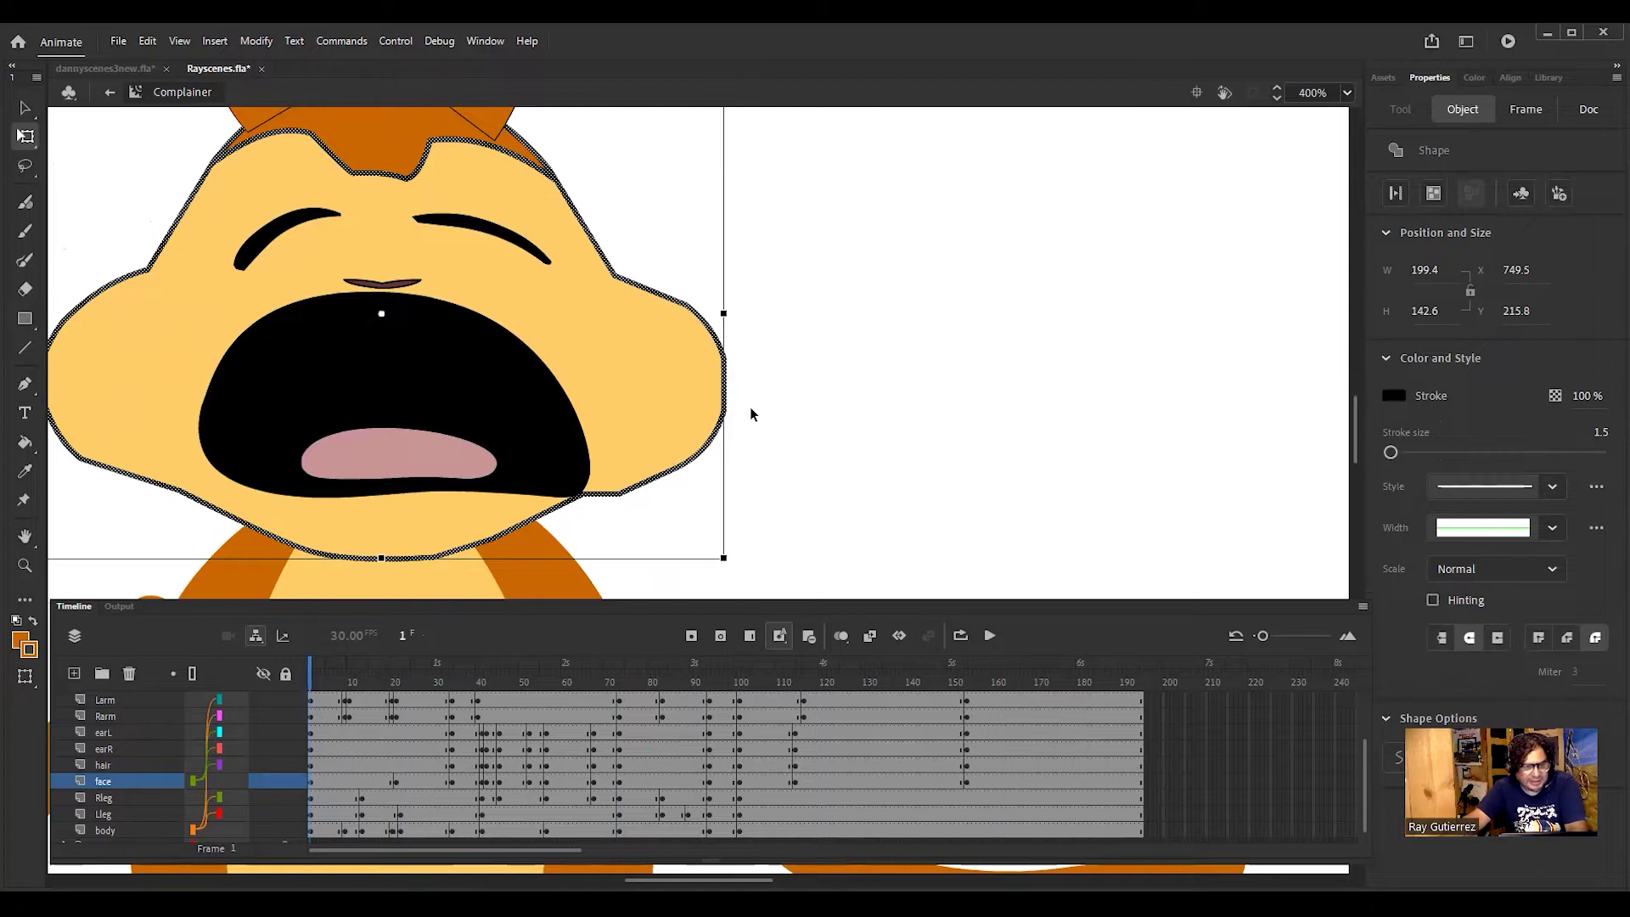
key(Delete)
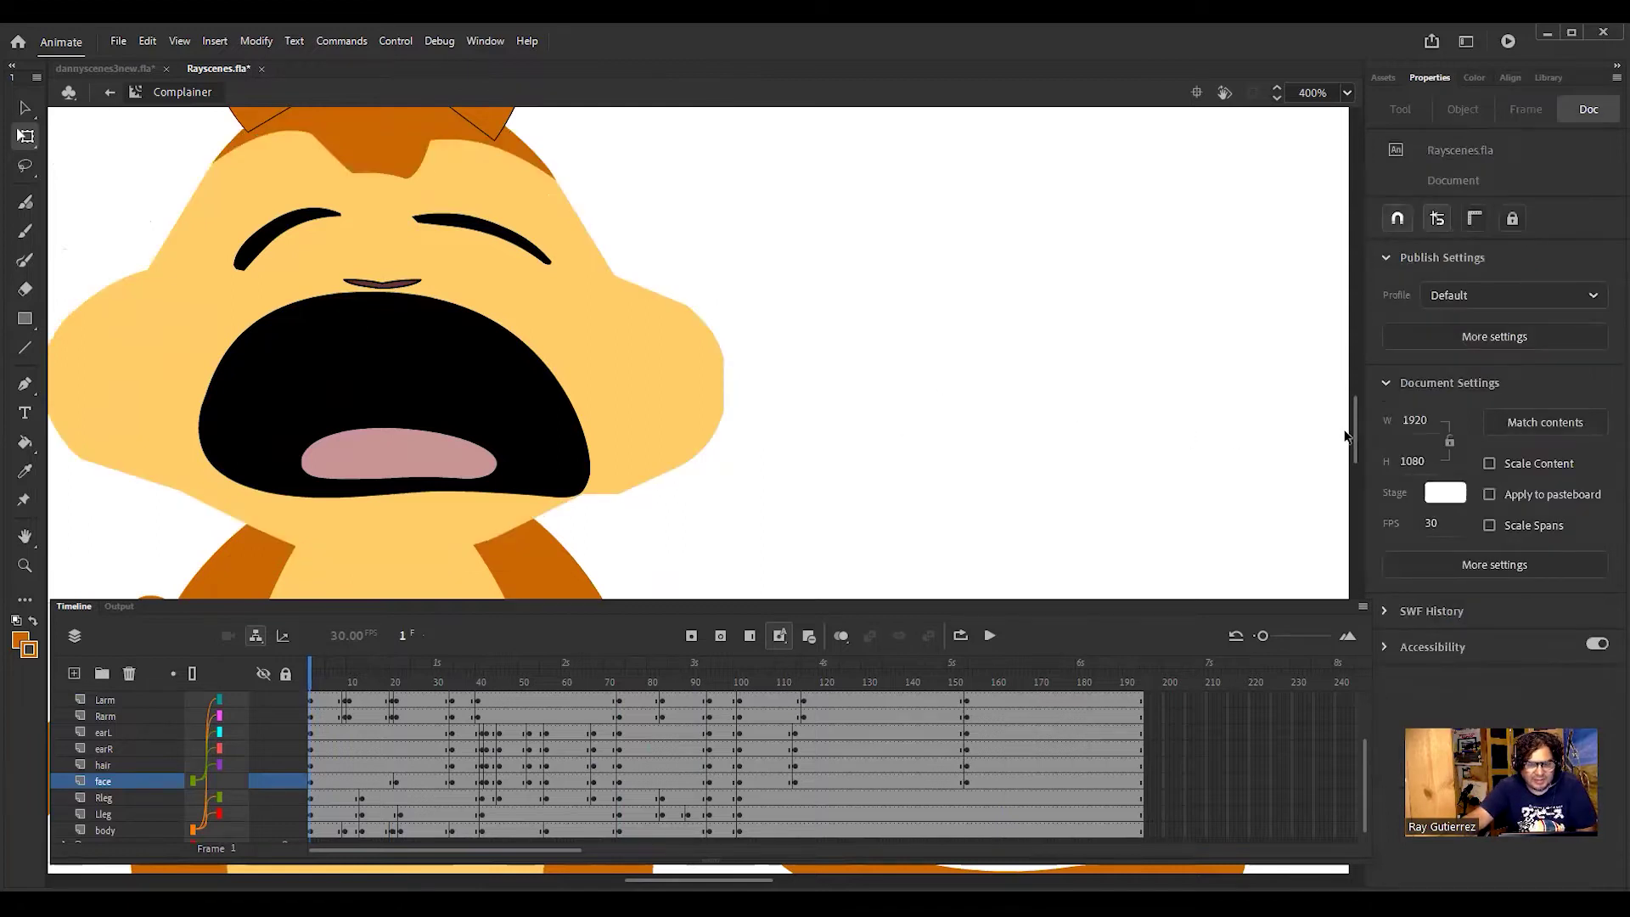
drag(1353, 434, 1355, 426)
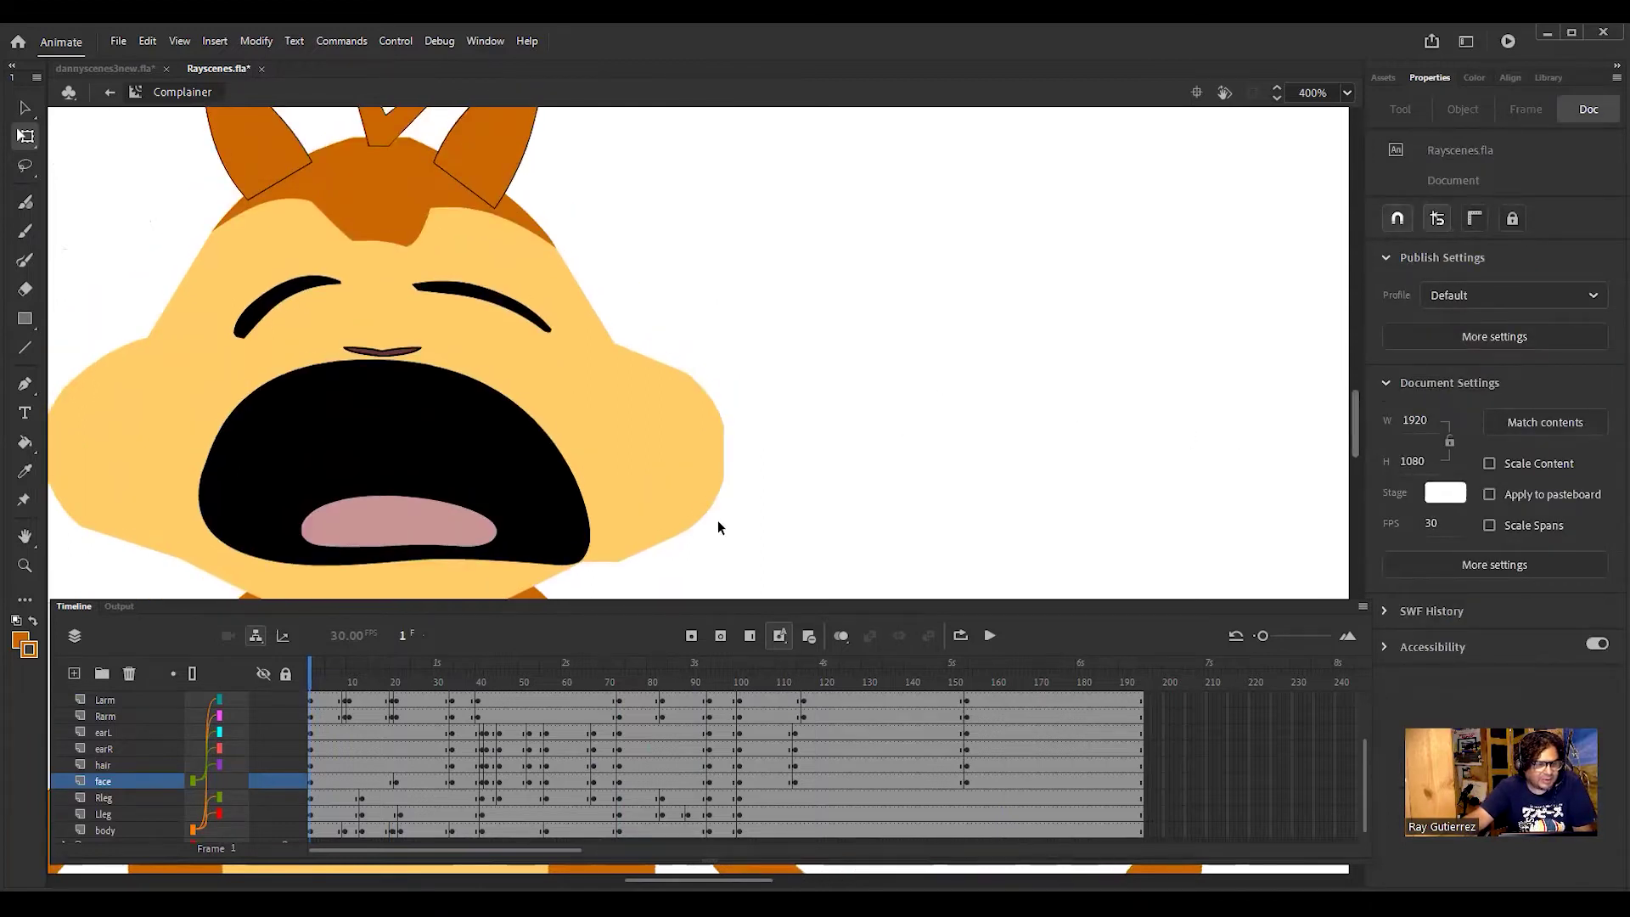
drag(309, 674, 398, 729)
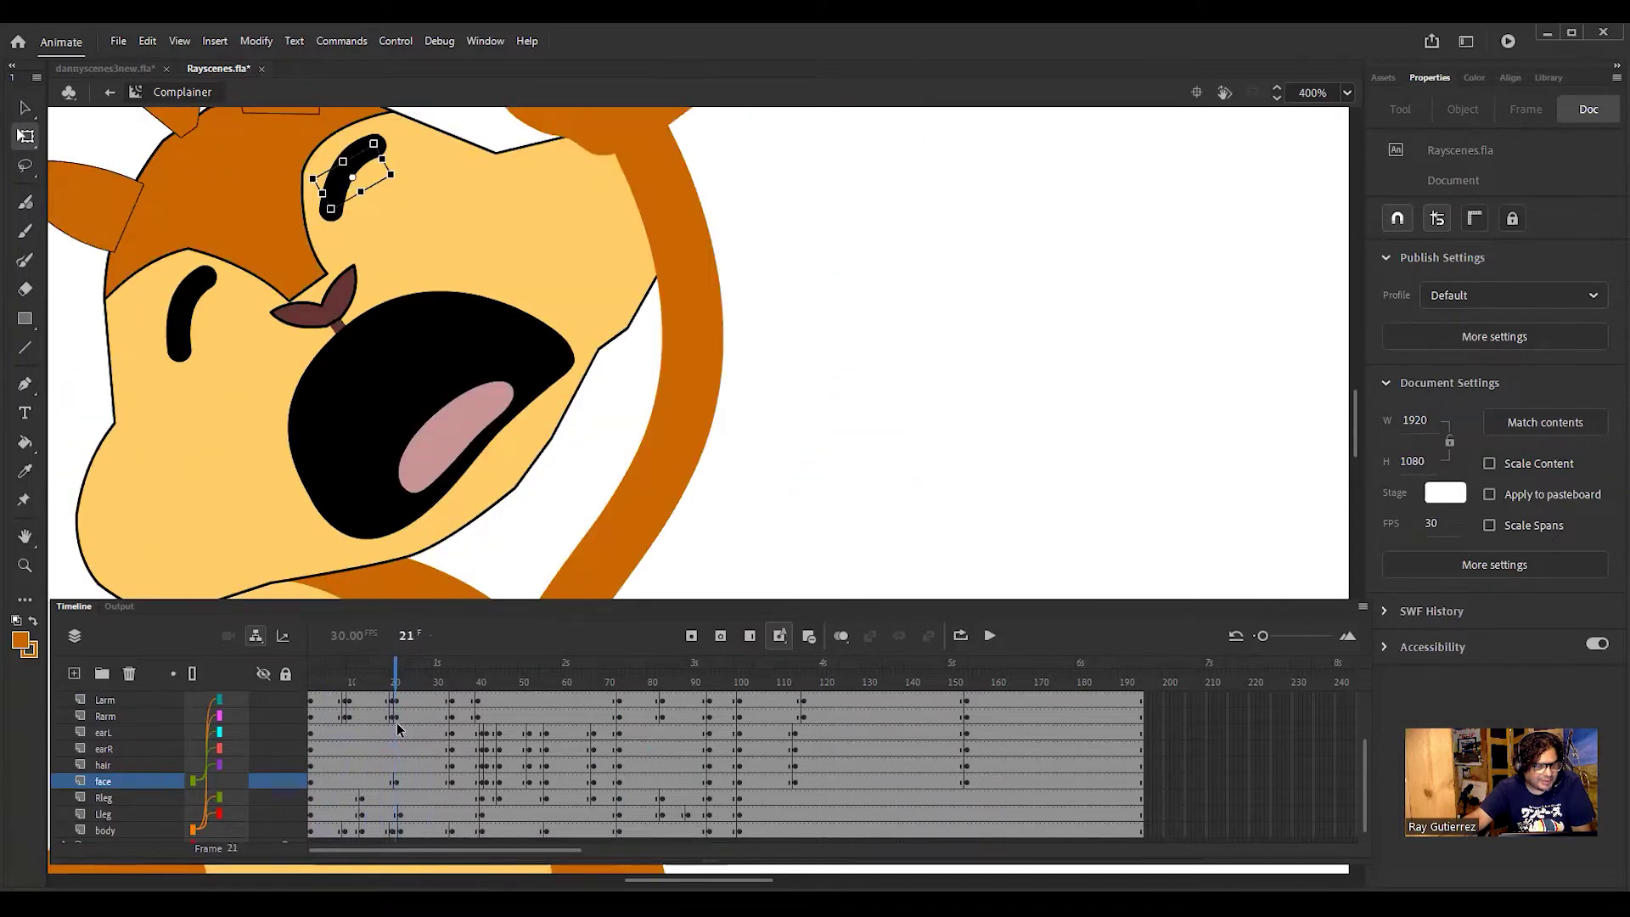
double_click(513, 492)
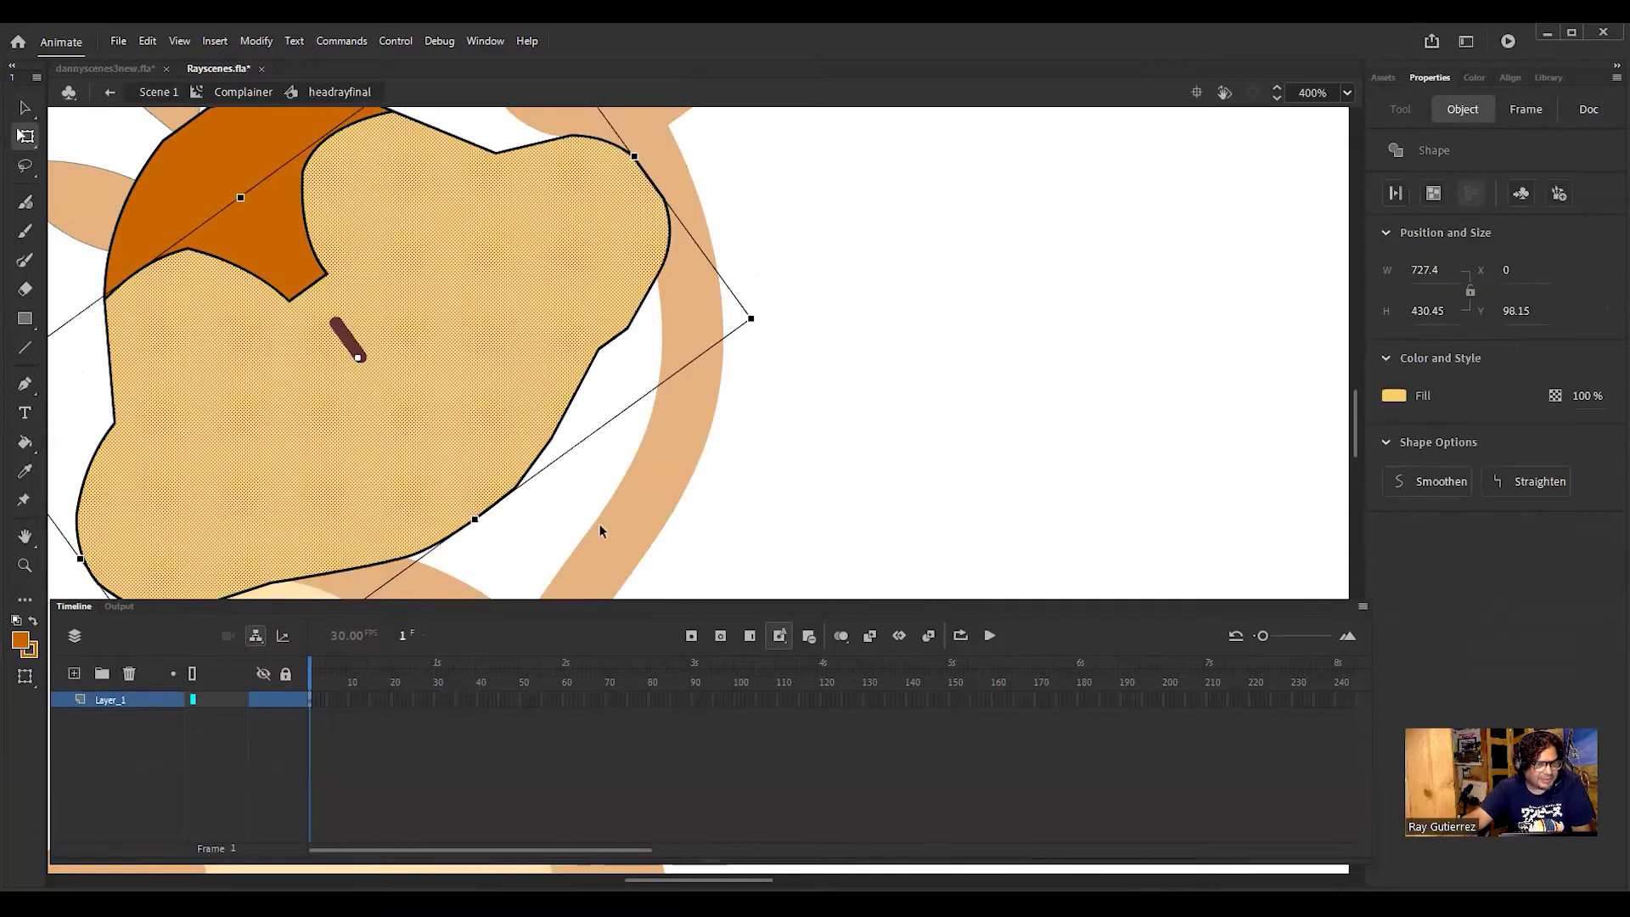
click(148, 42)
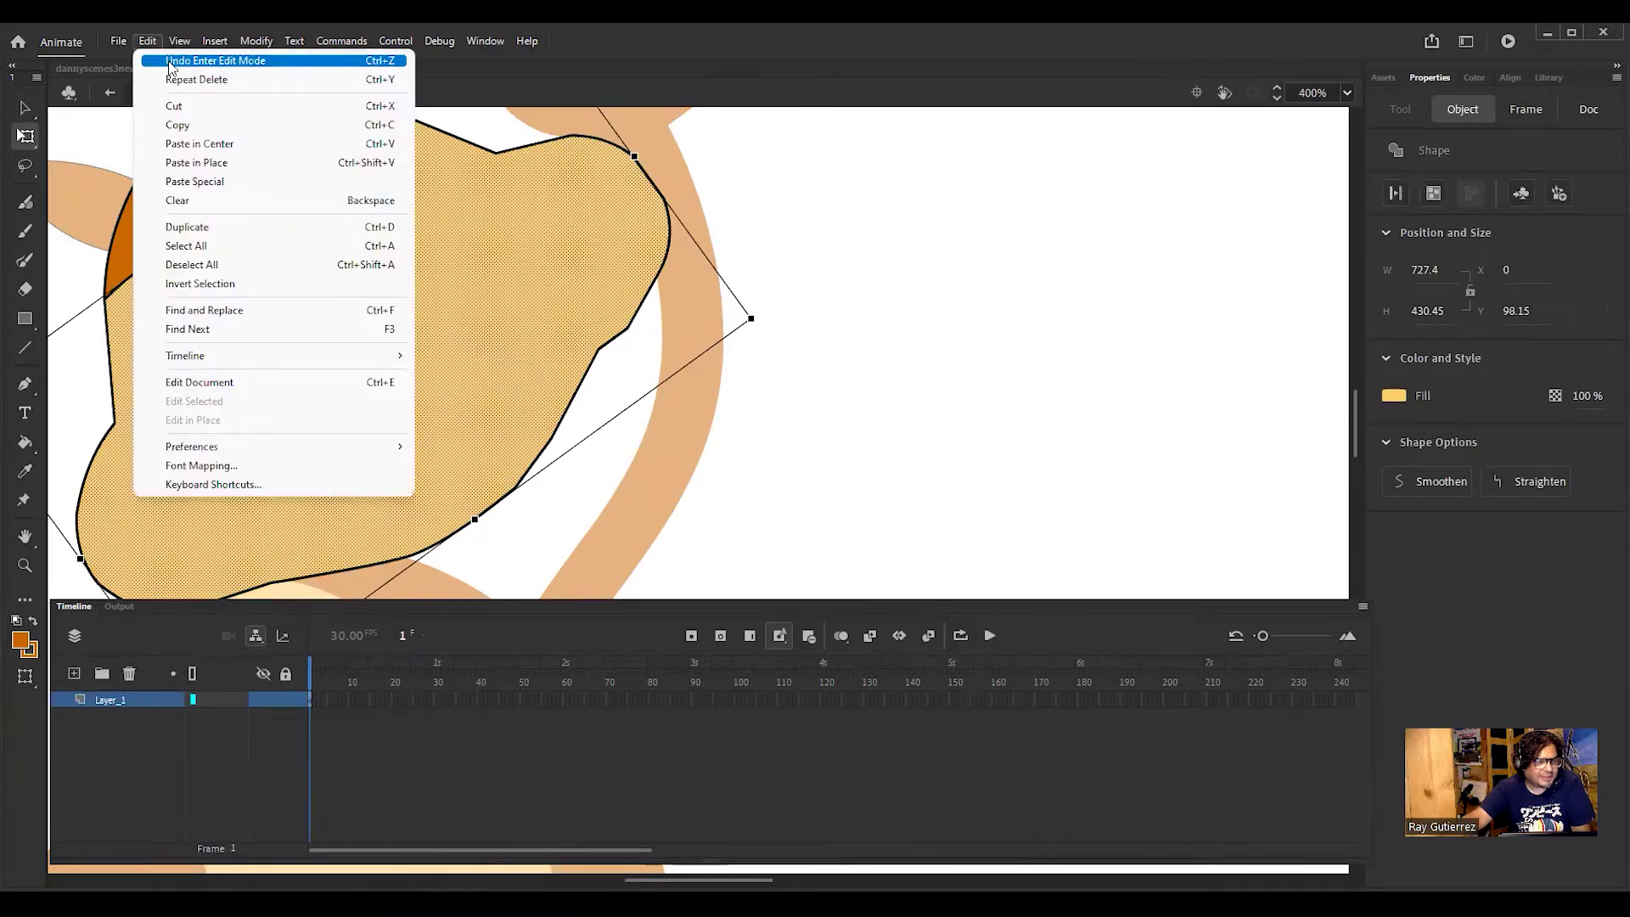
click(169, 63)
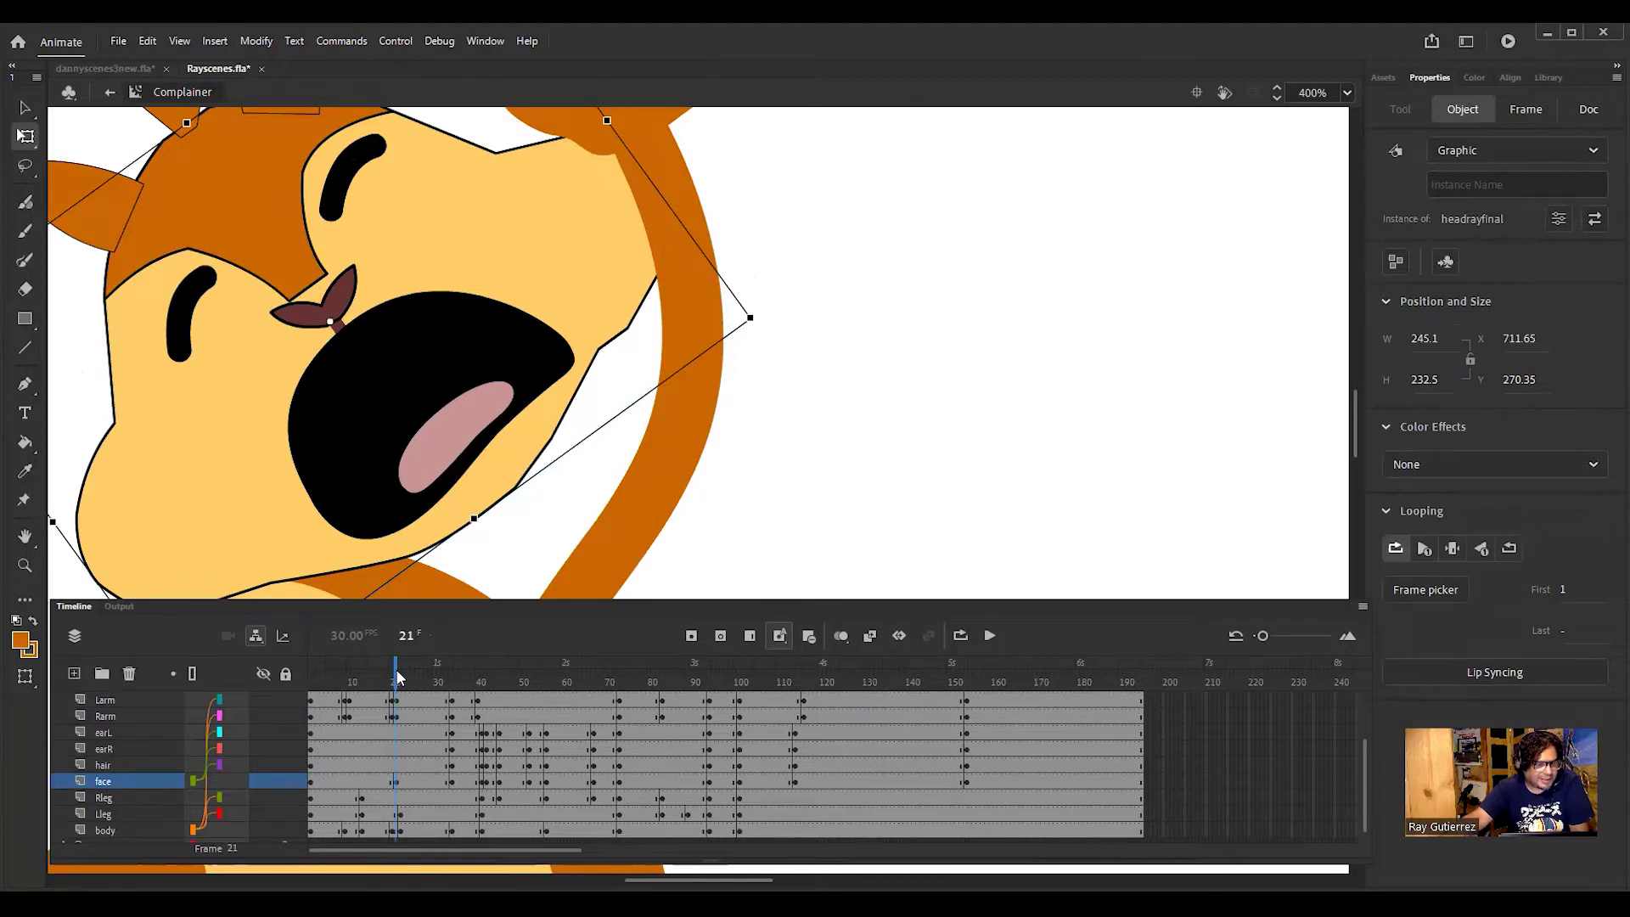
mouse_move(379, 684)
mouse_down()
mouse_move(482, 705)
mouse_move(396, 707)
mouse_up()
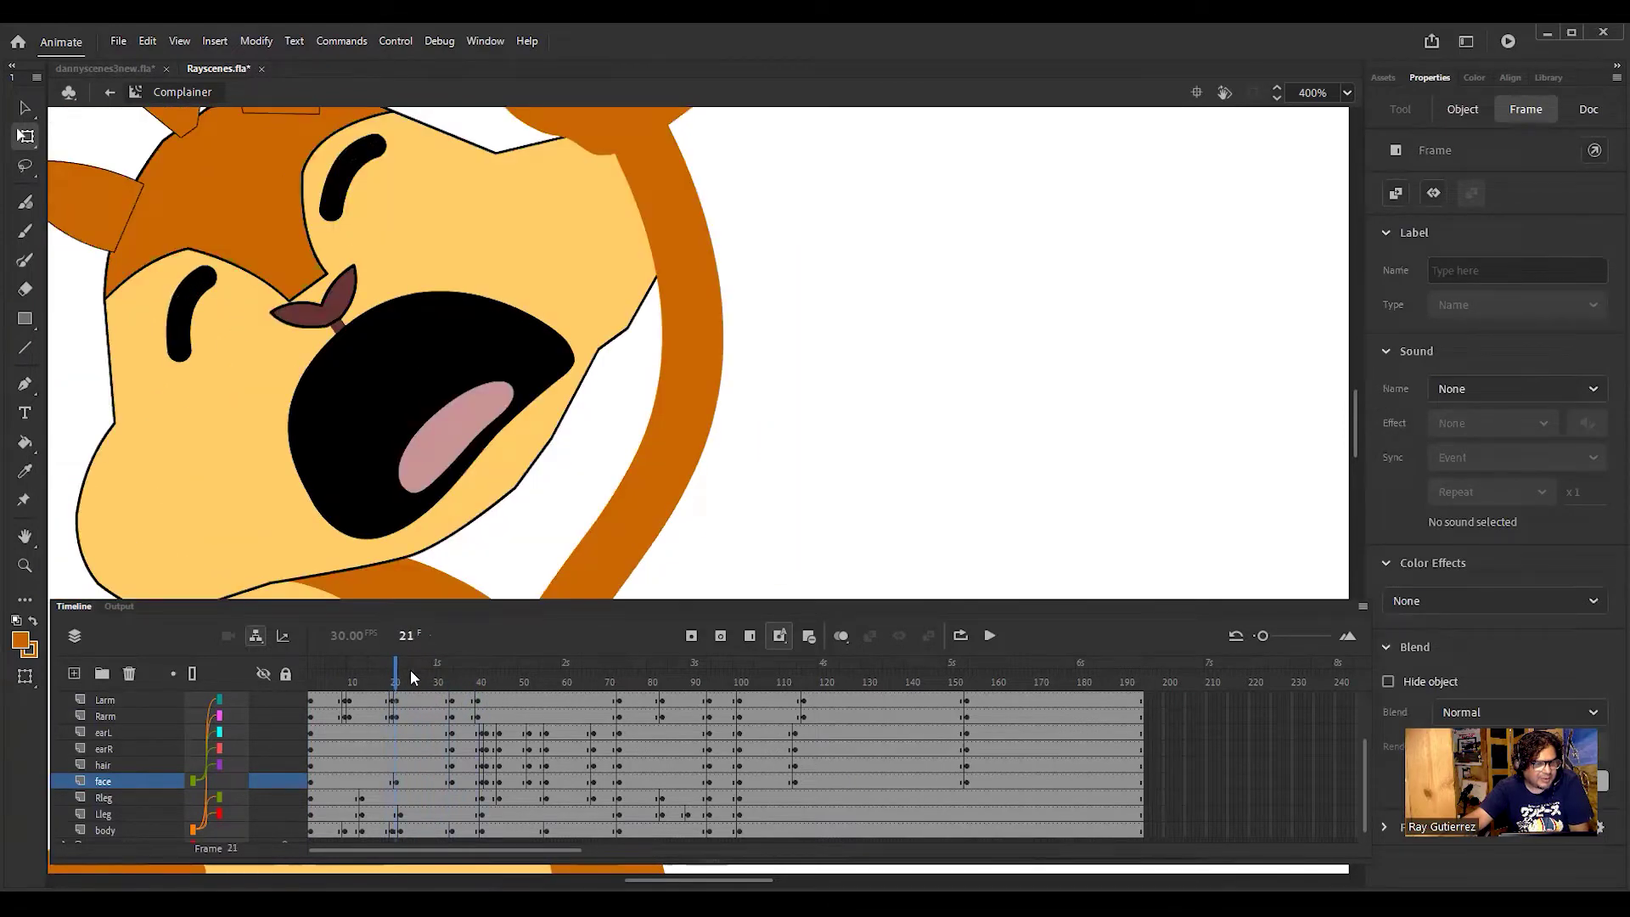
click(502, 506)
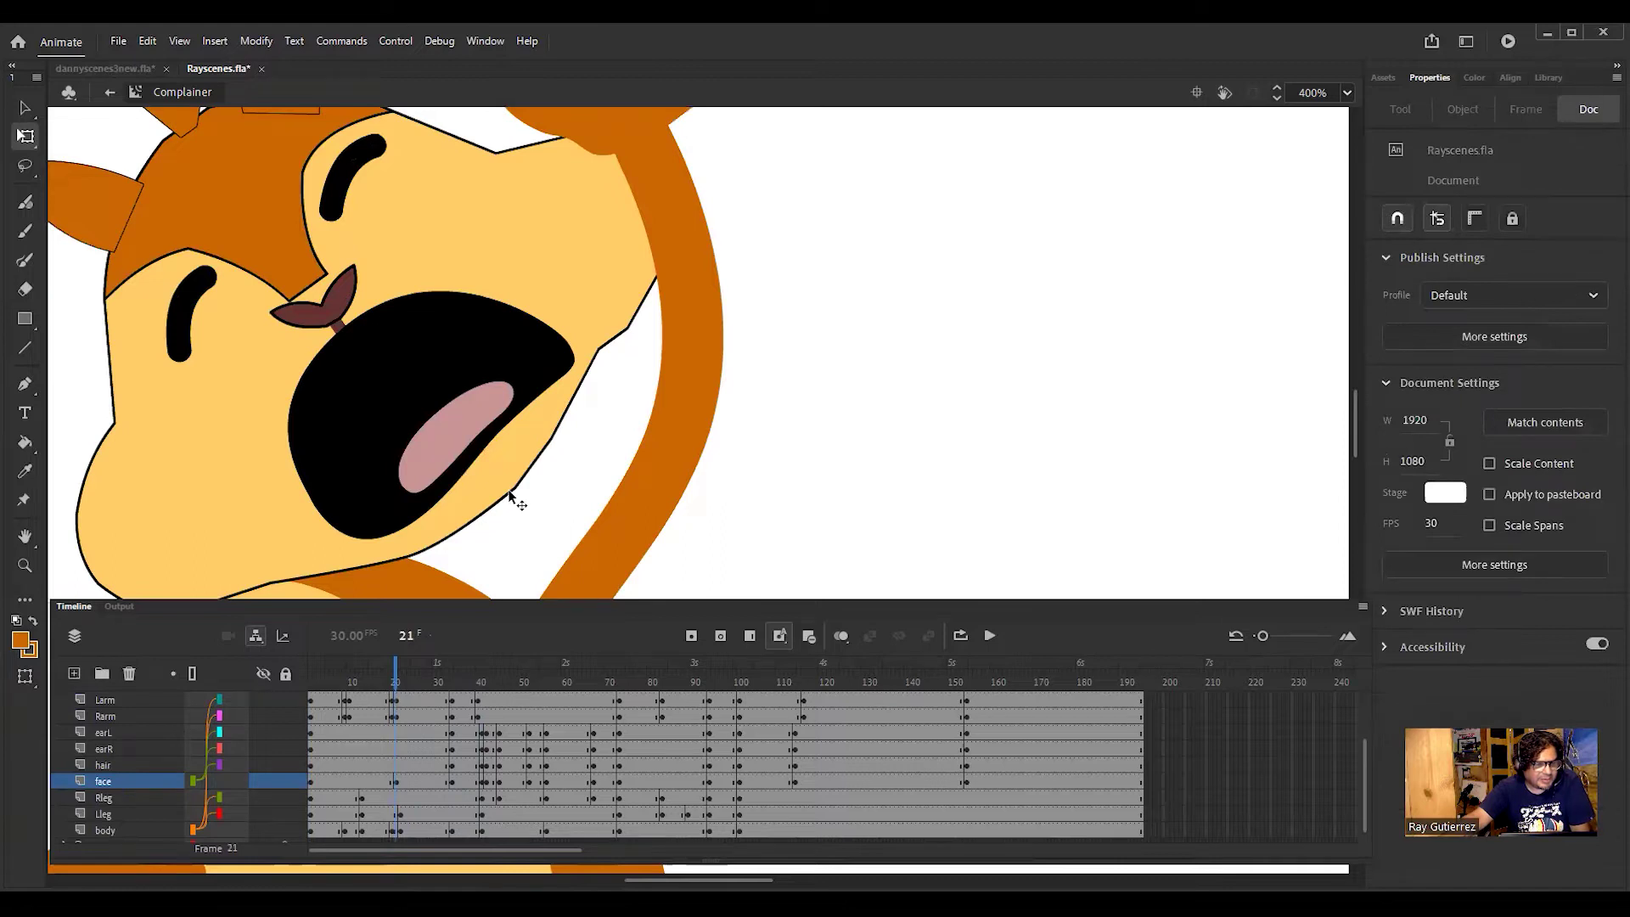
Step: Delete the whole black outline of the orange character's face at frame 34
drag(397, 679, 455, 702)
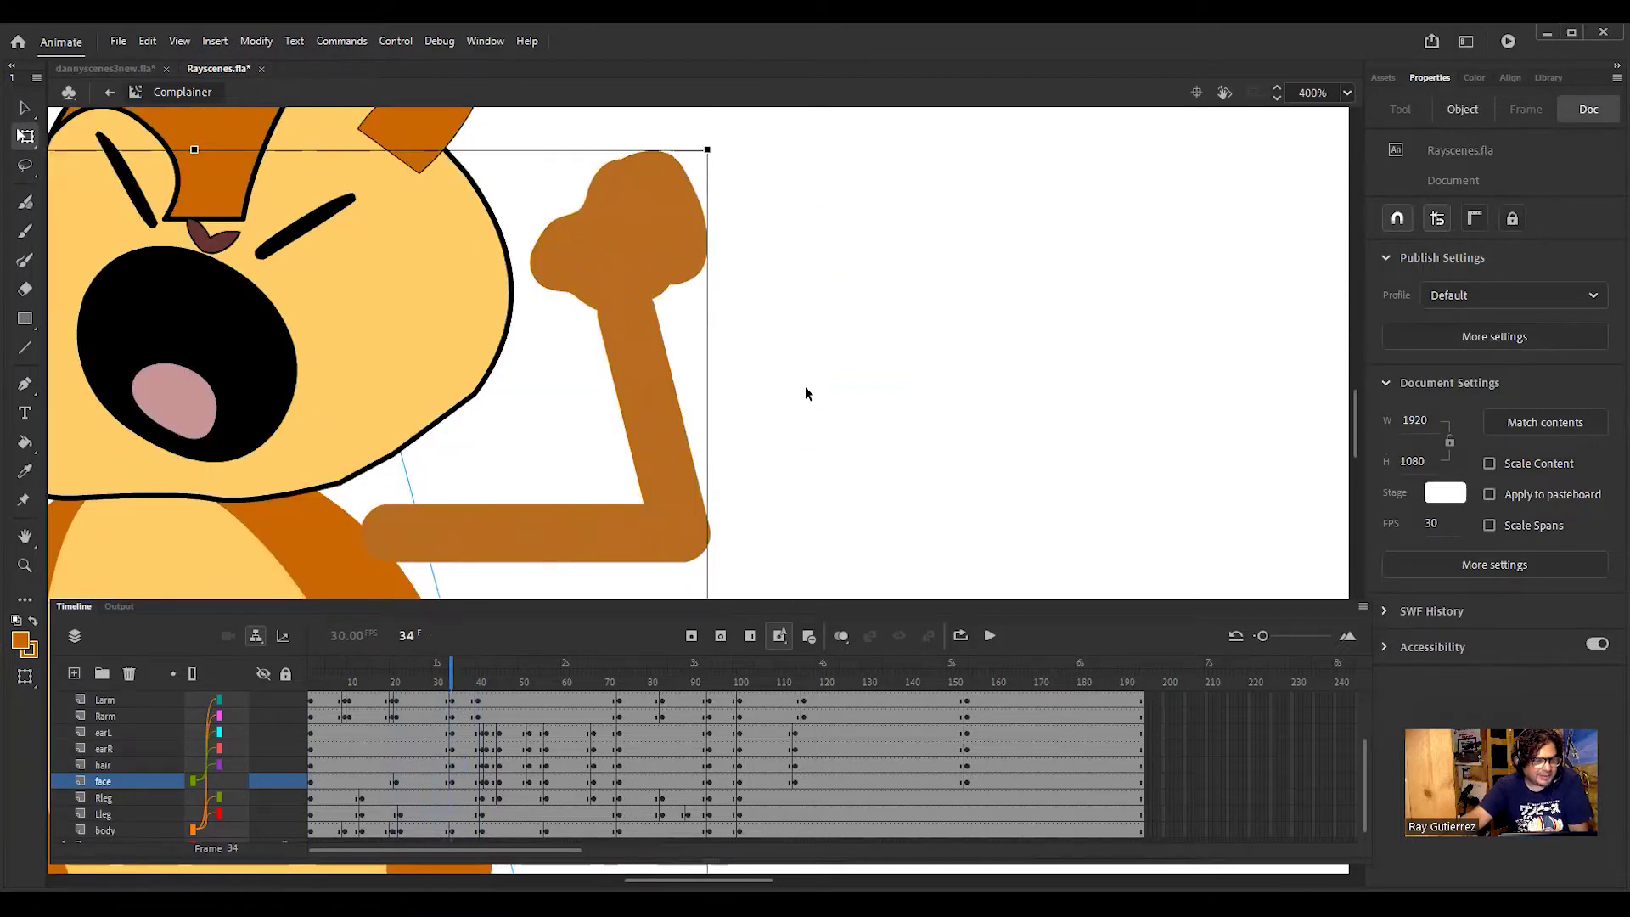
click(813, 379)
click(476, 391)
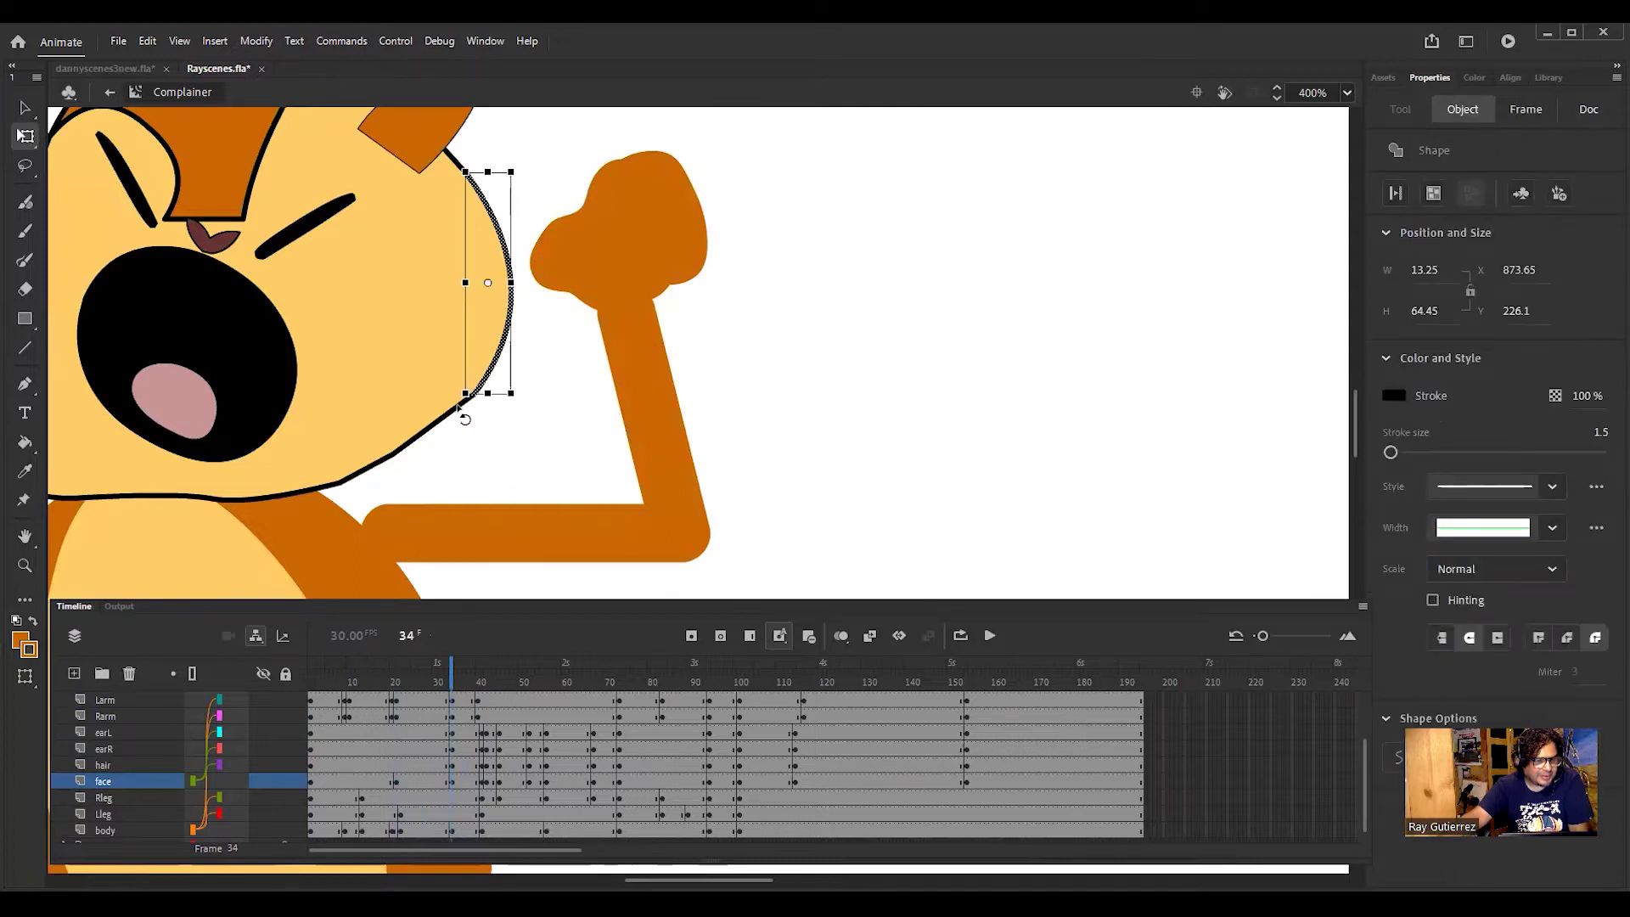
double_click(458, 409)
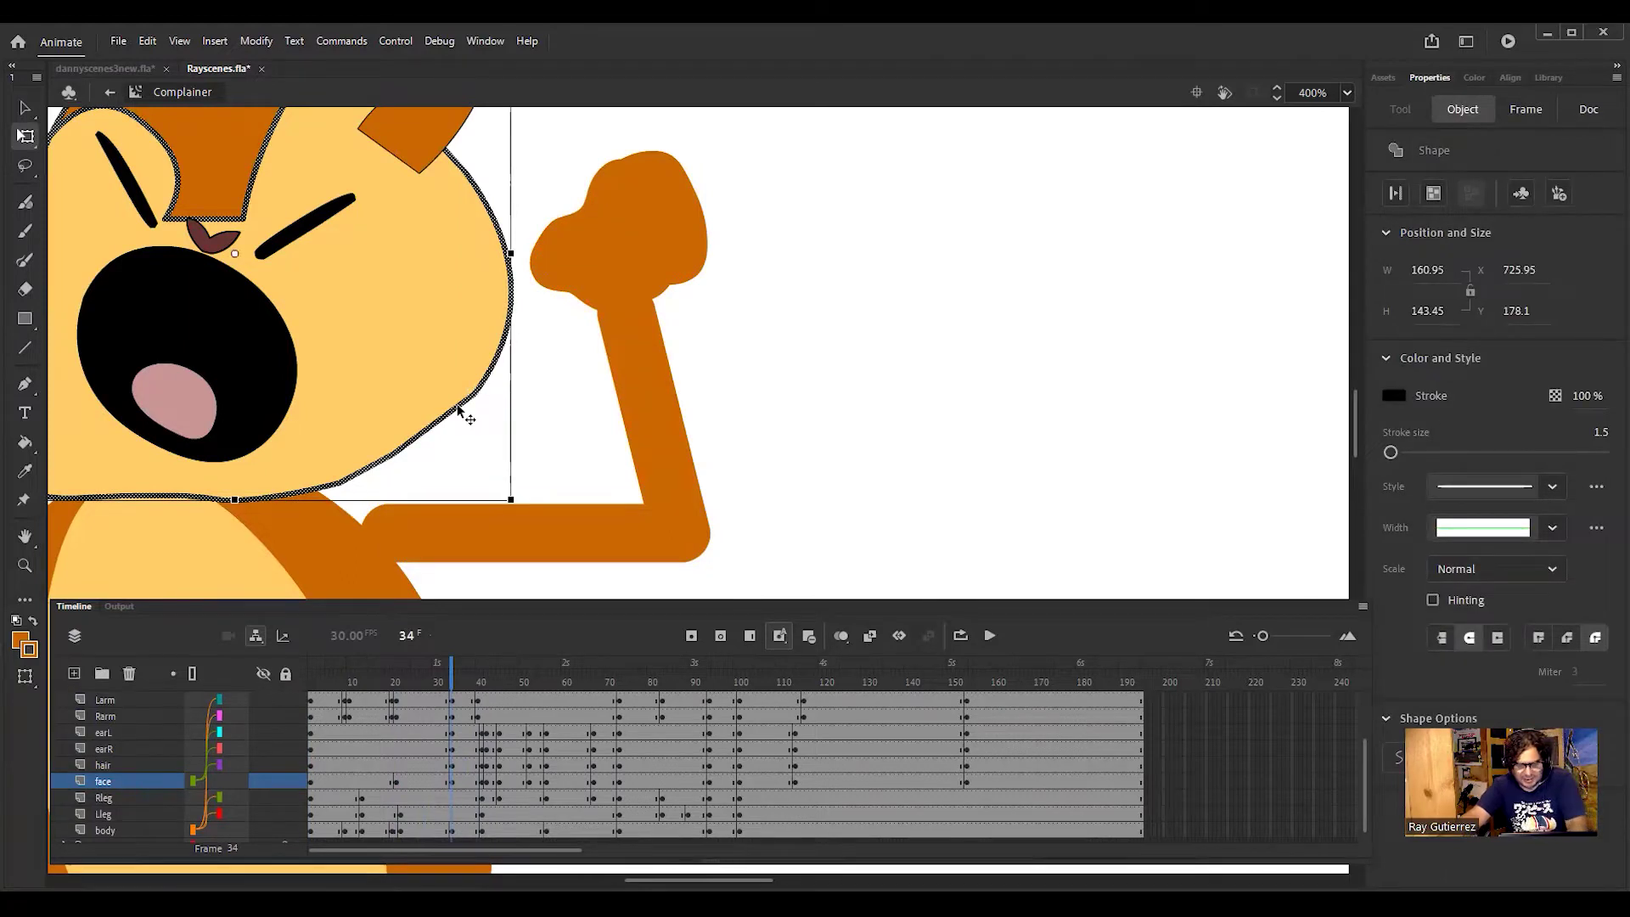
key(Delete)
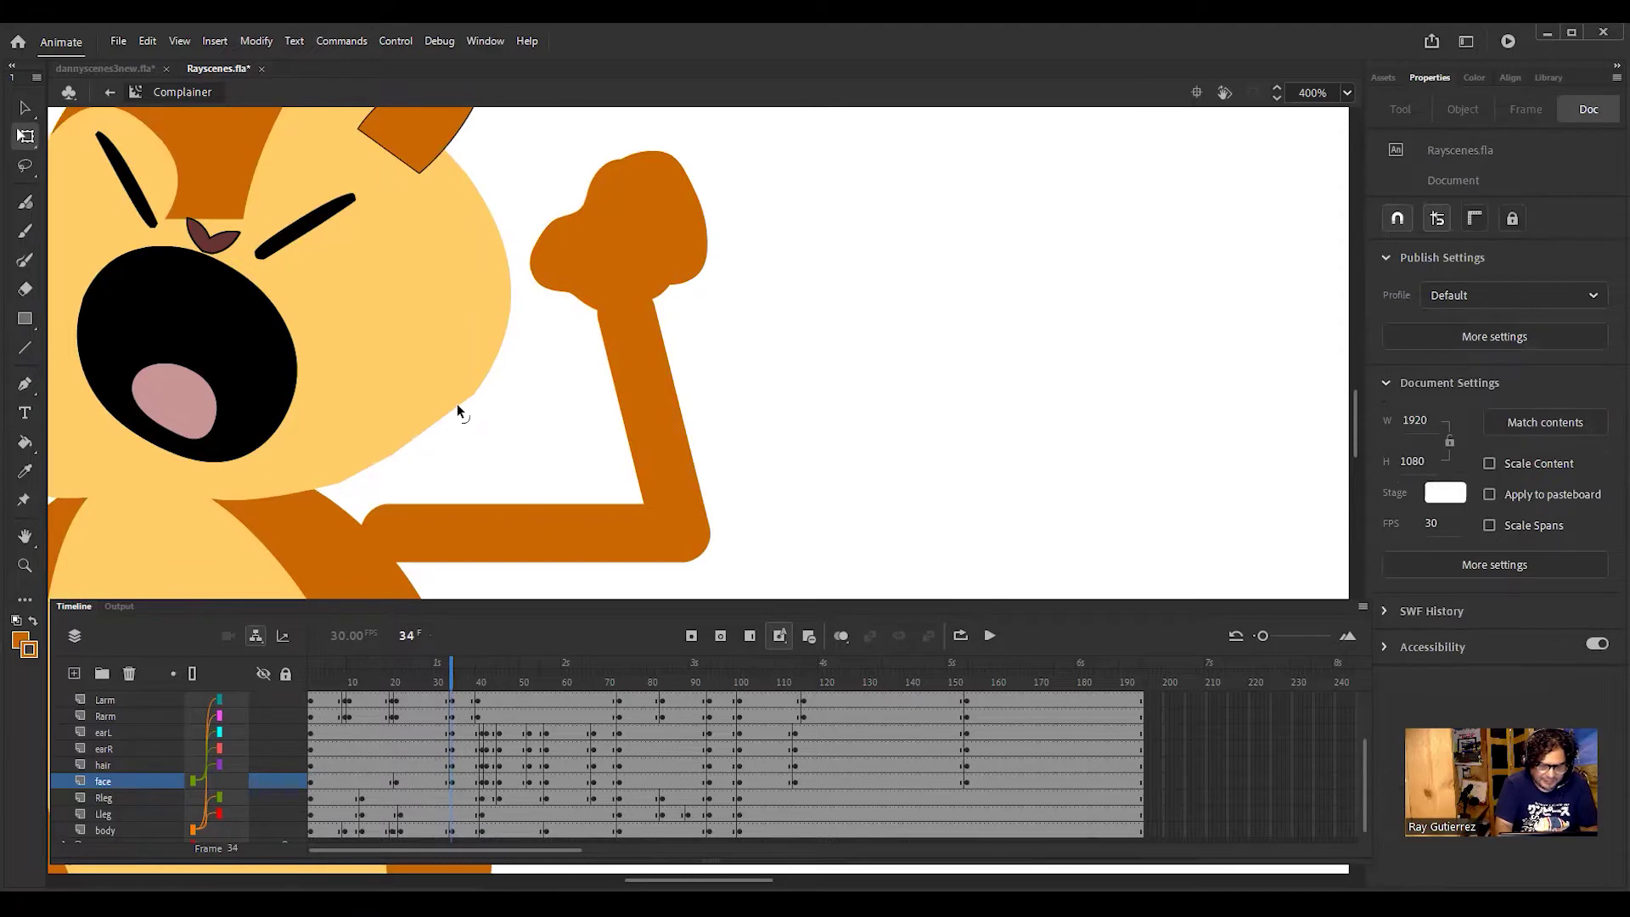
Step: Delete the whole black outline around the face and forehead patch at frames 41 and 42
key(ctrl+minus)
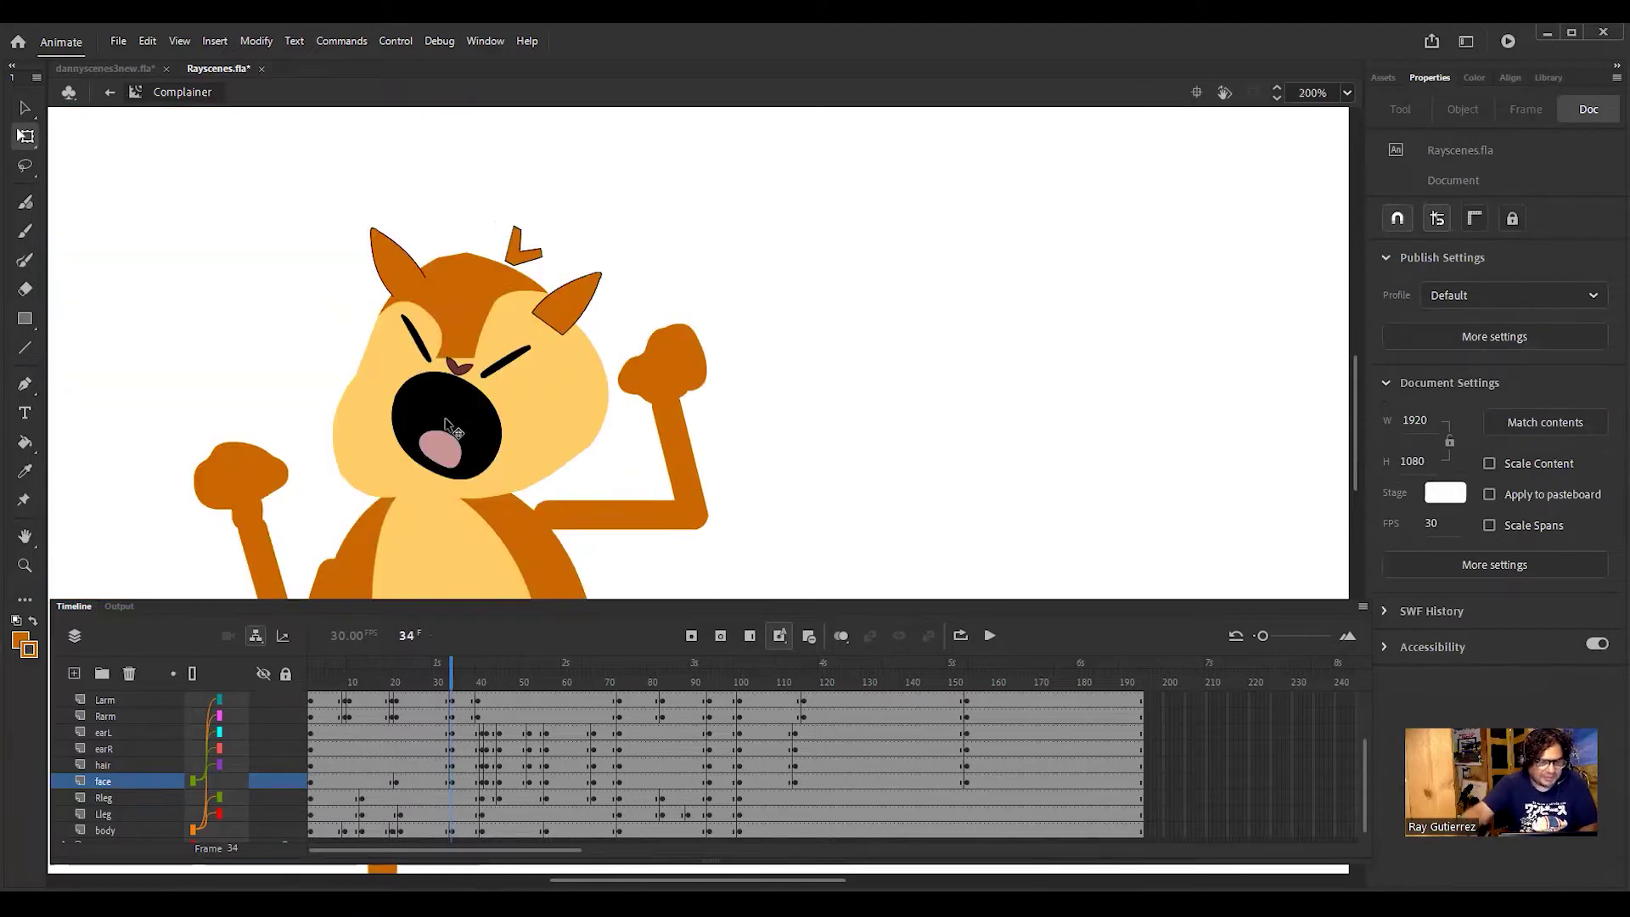
drag(450, 671, 483, 712)
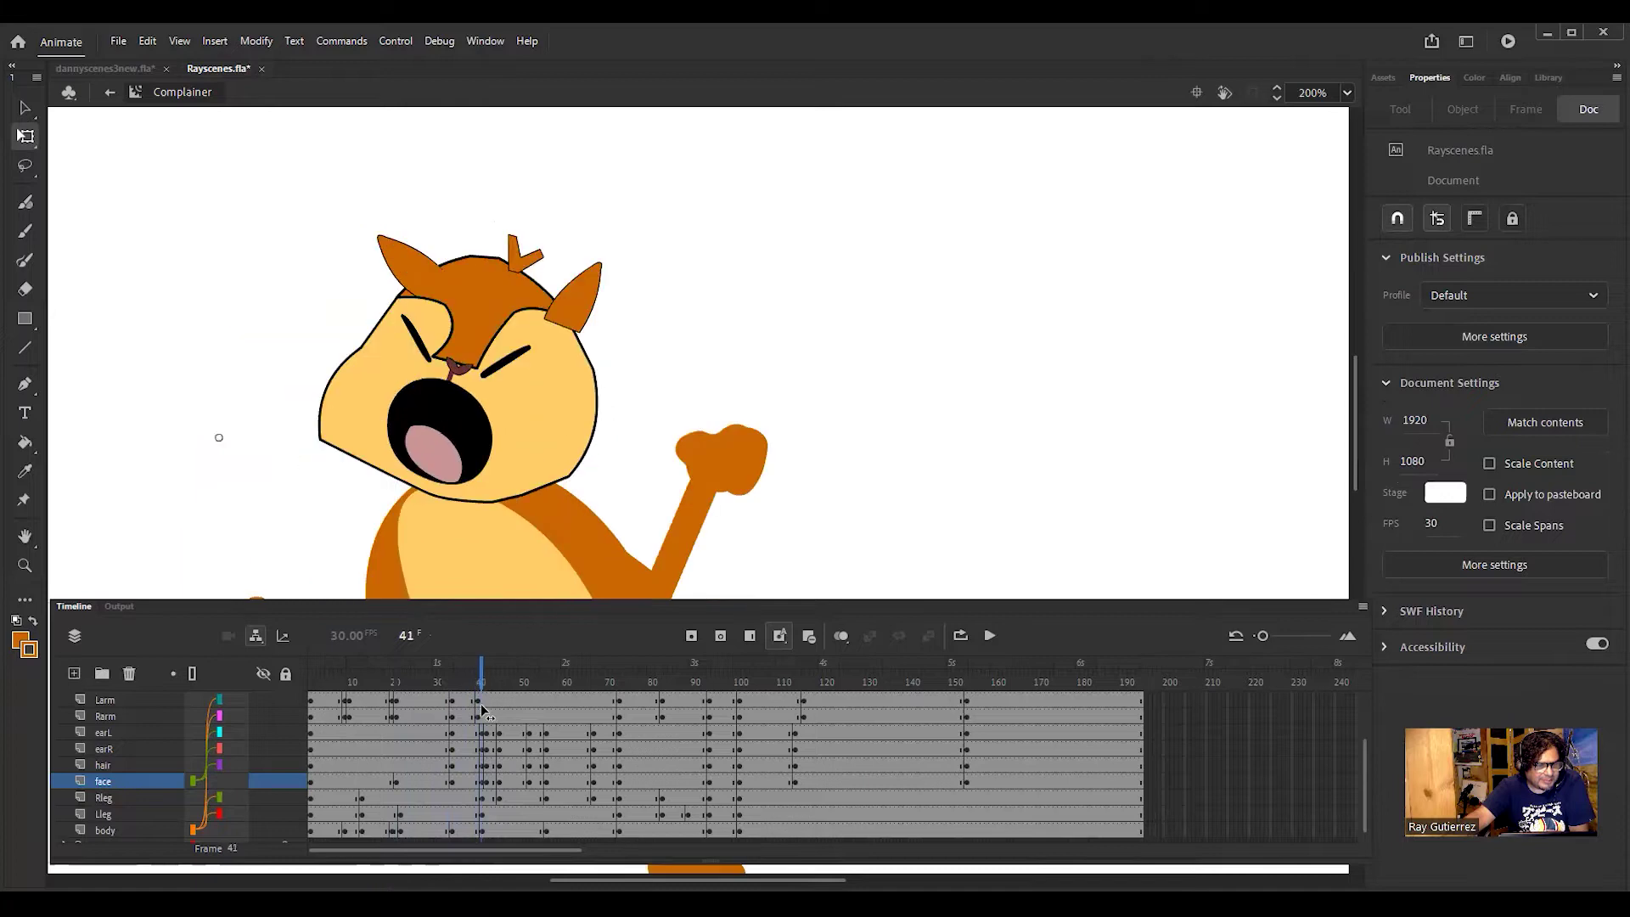
click(582, 467)
double_click(583, 467)
key(Delete)
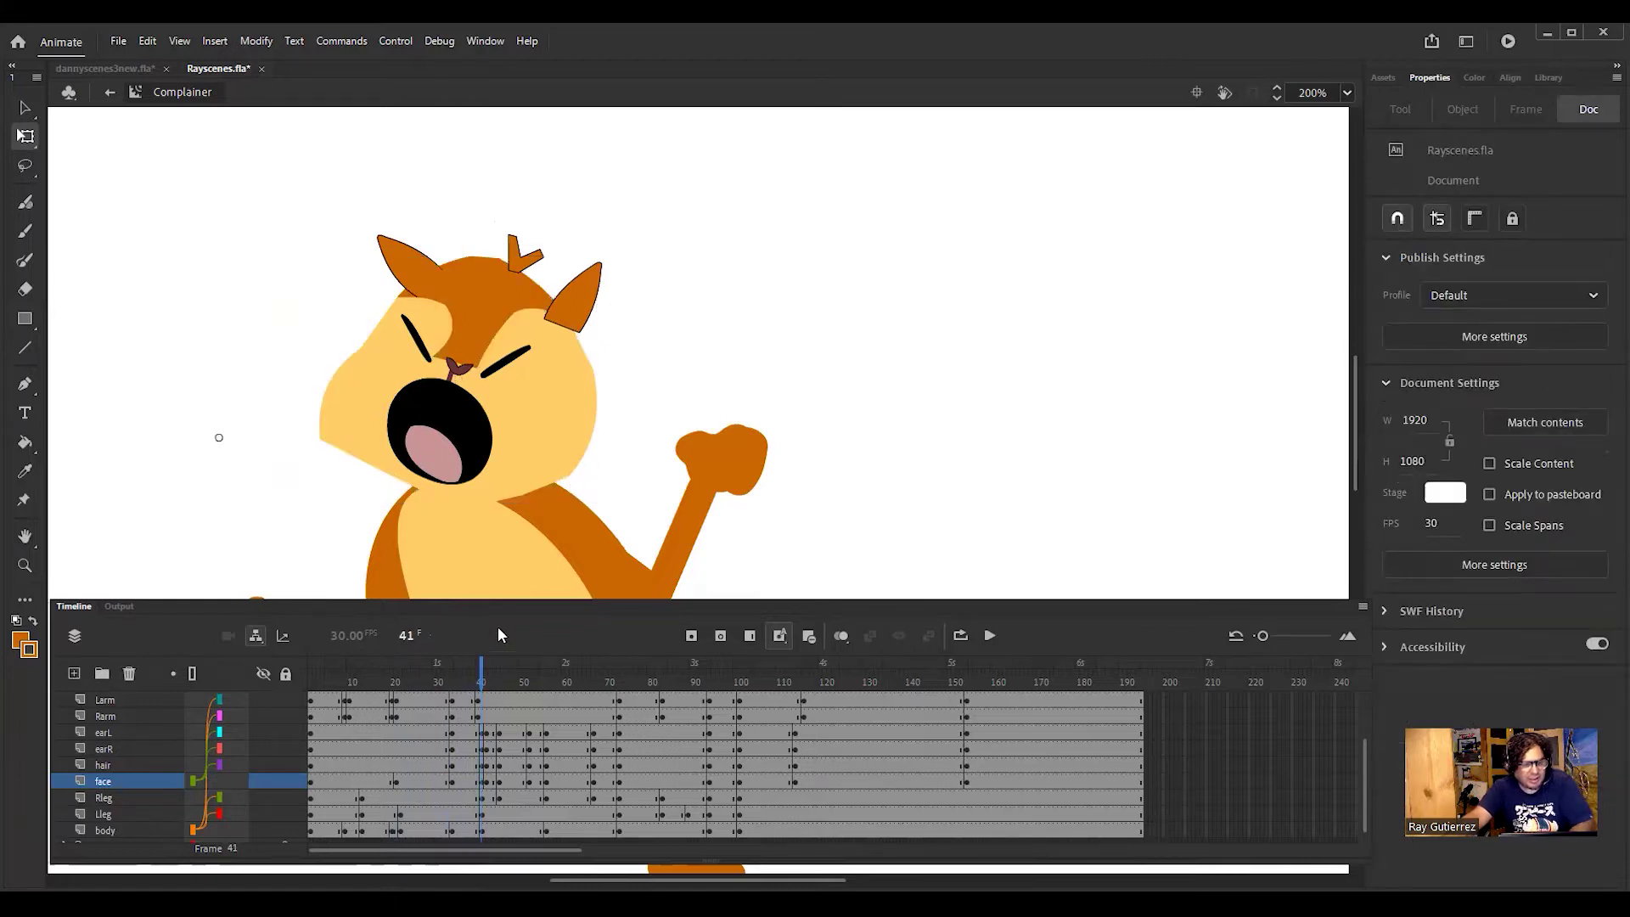
click(486, 682)
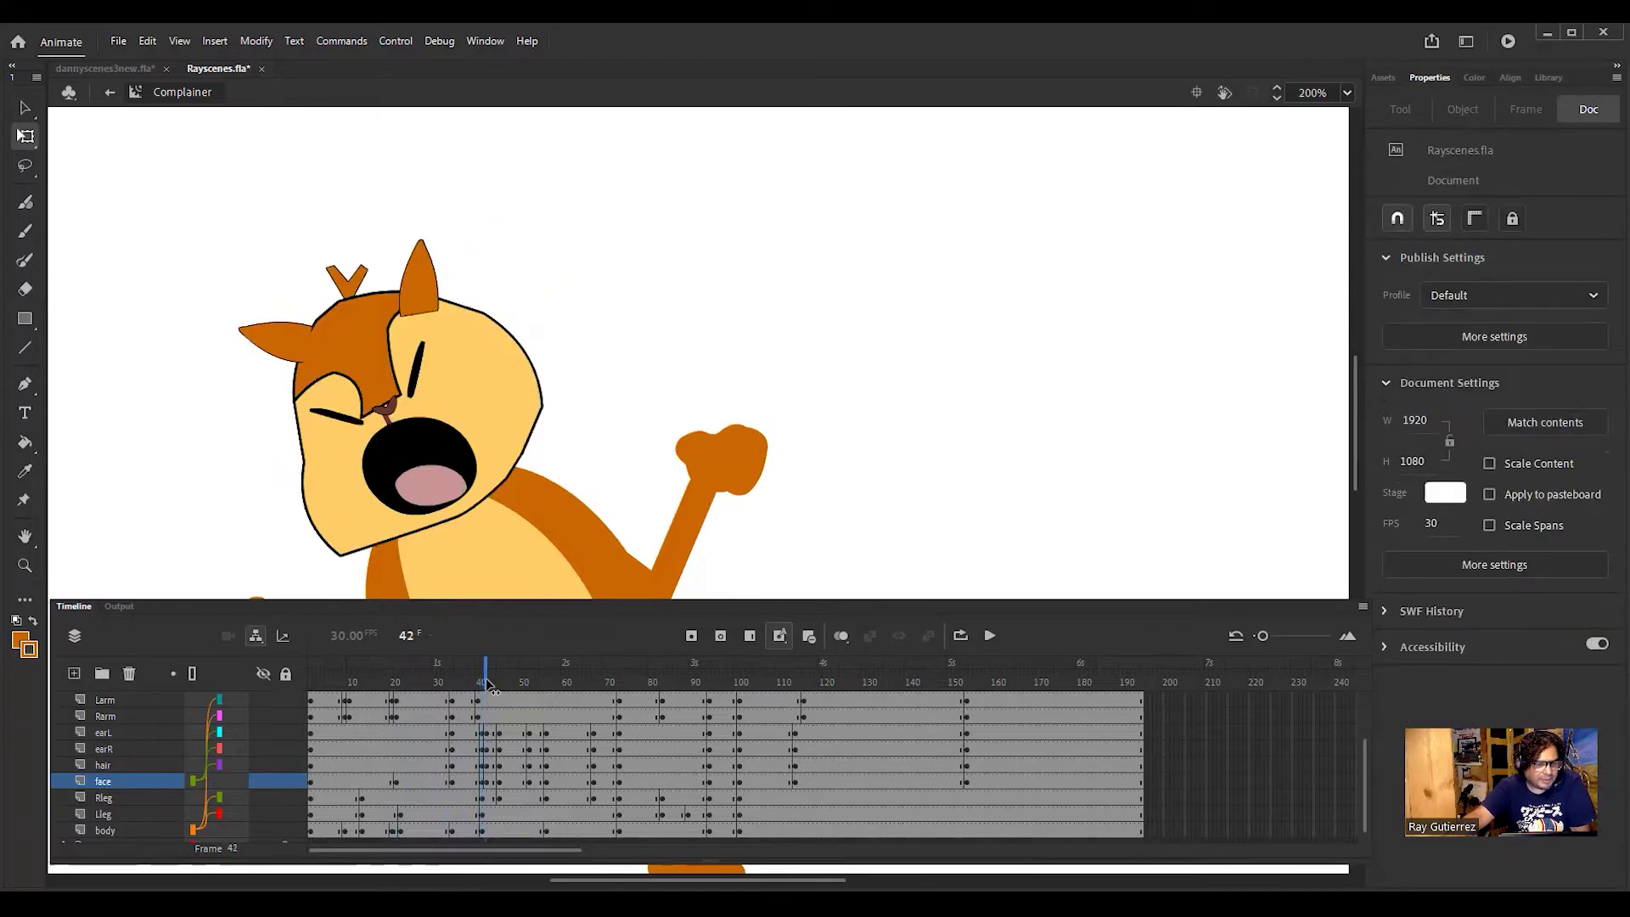
double_click(530, 440)
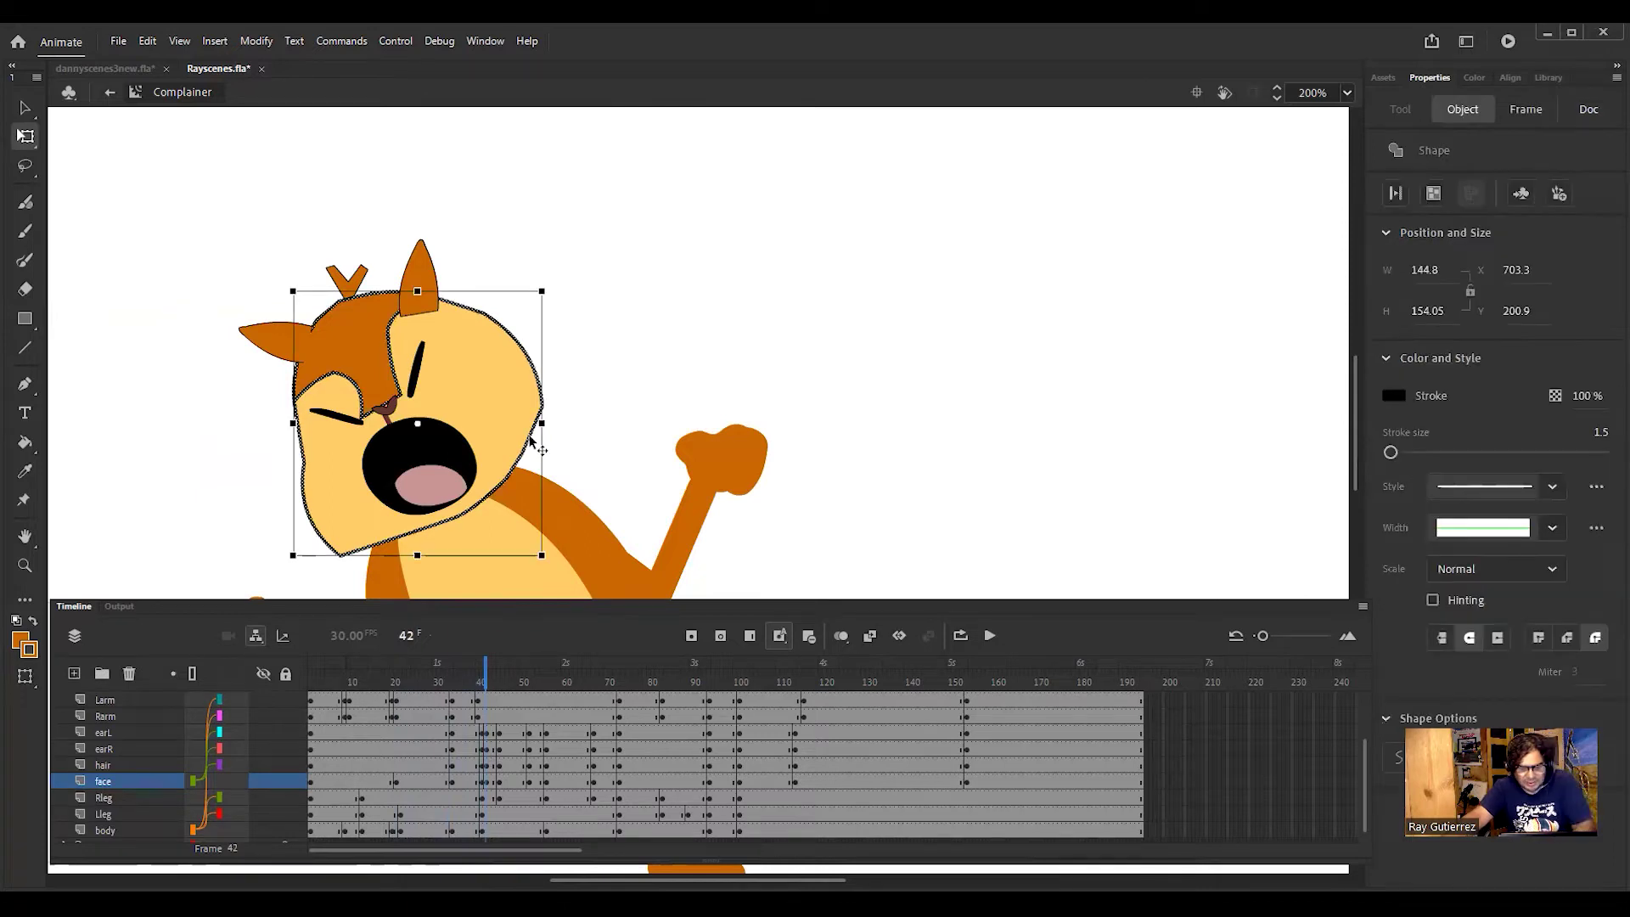
key(Delete)
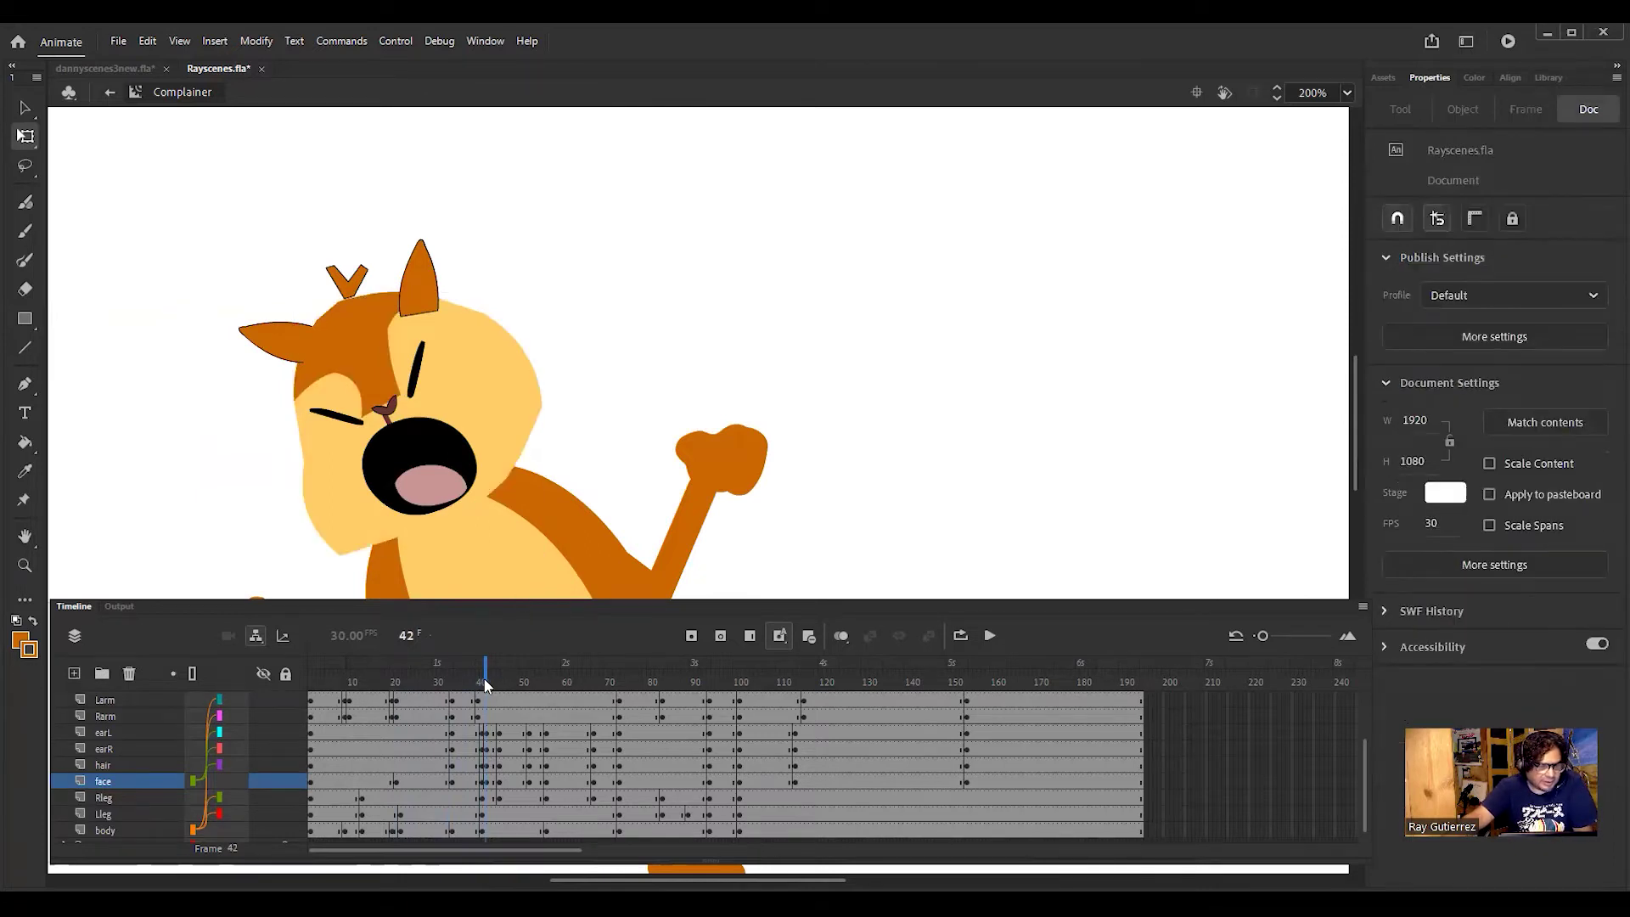
Step: Delete the whole black outline of the orange character's face at frame 45
drag(487, 681, 500, 683)
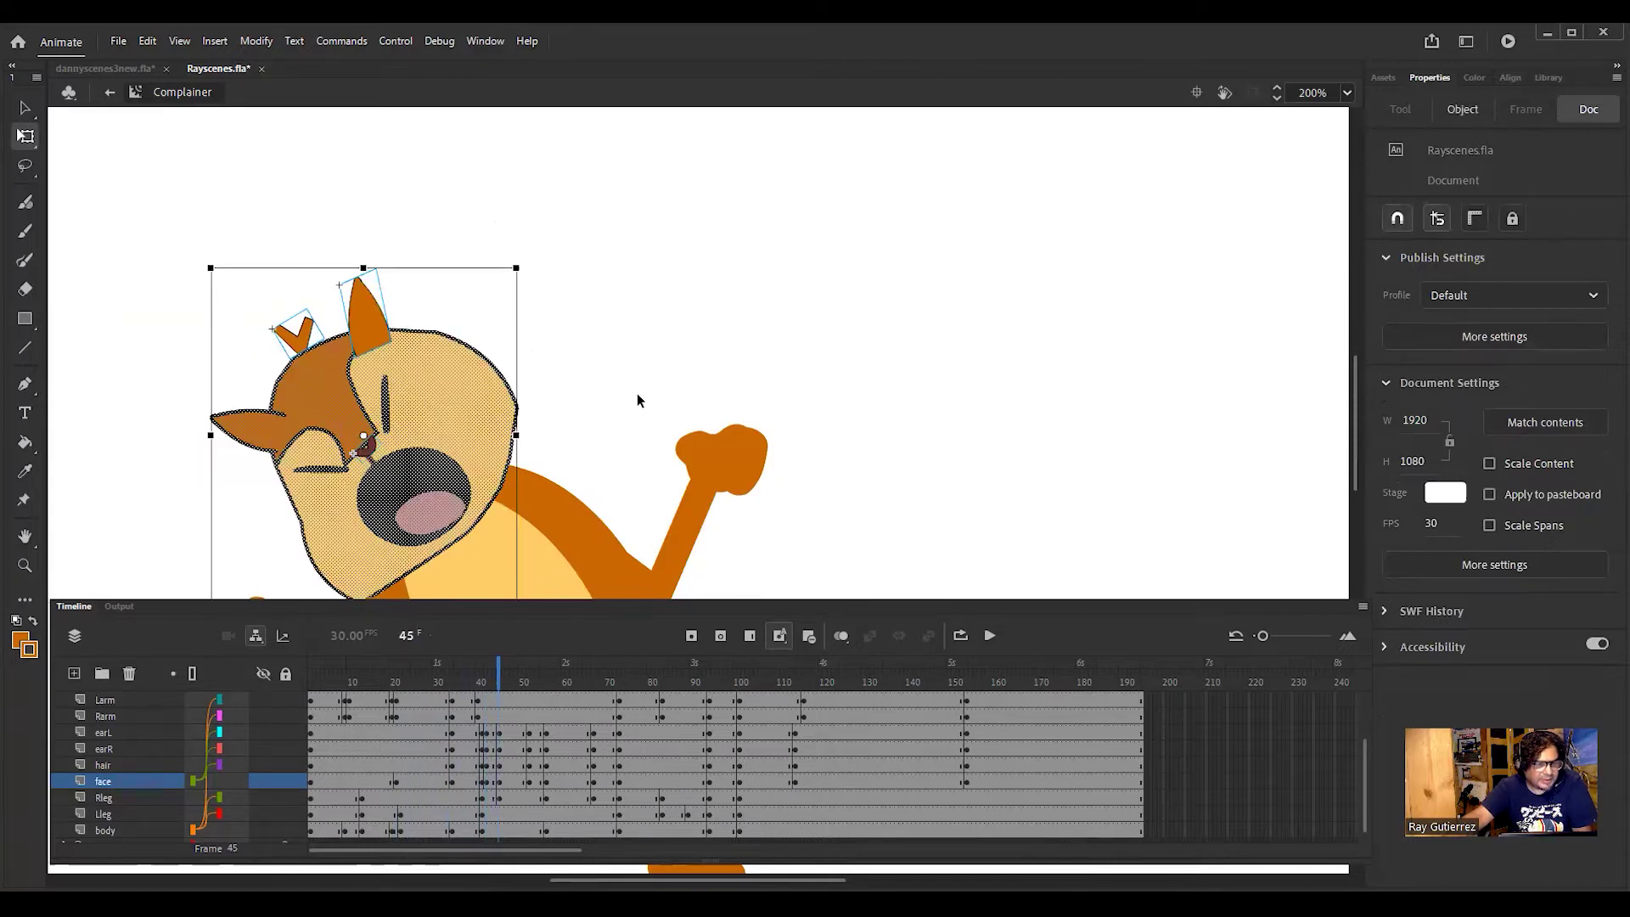
click(521, 424)
double_click(514, 418)
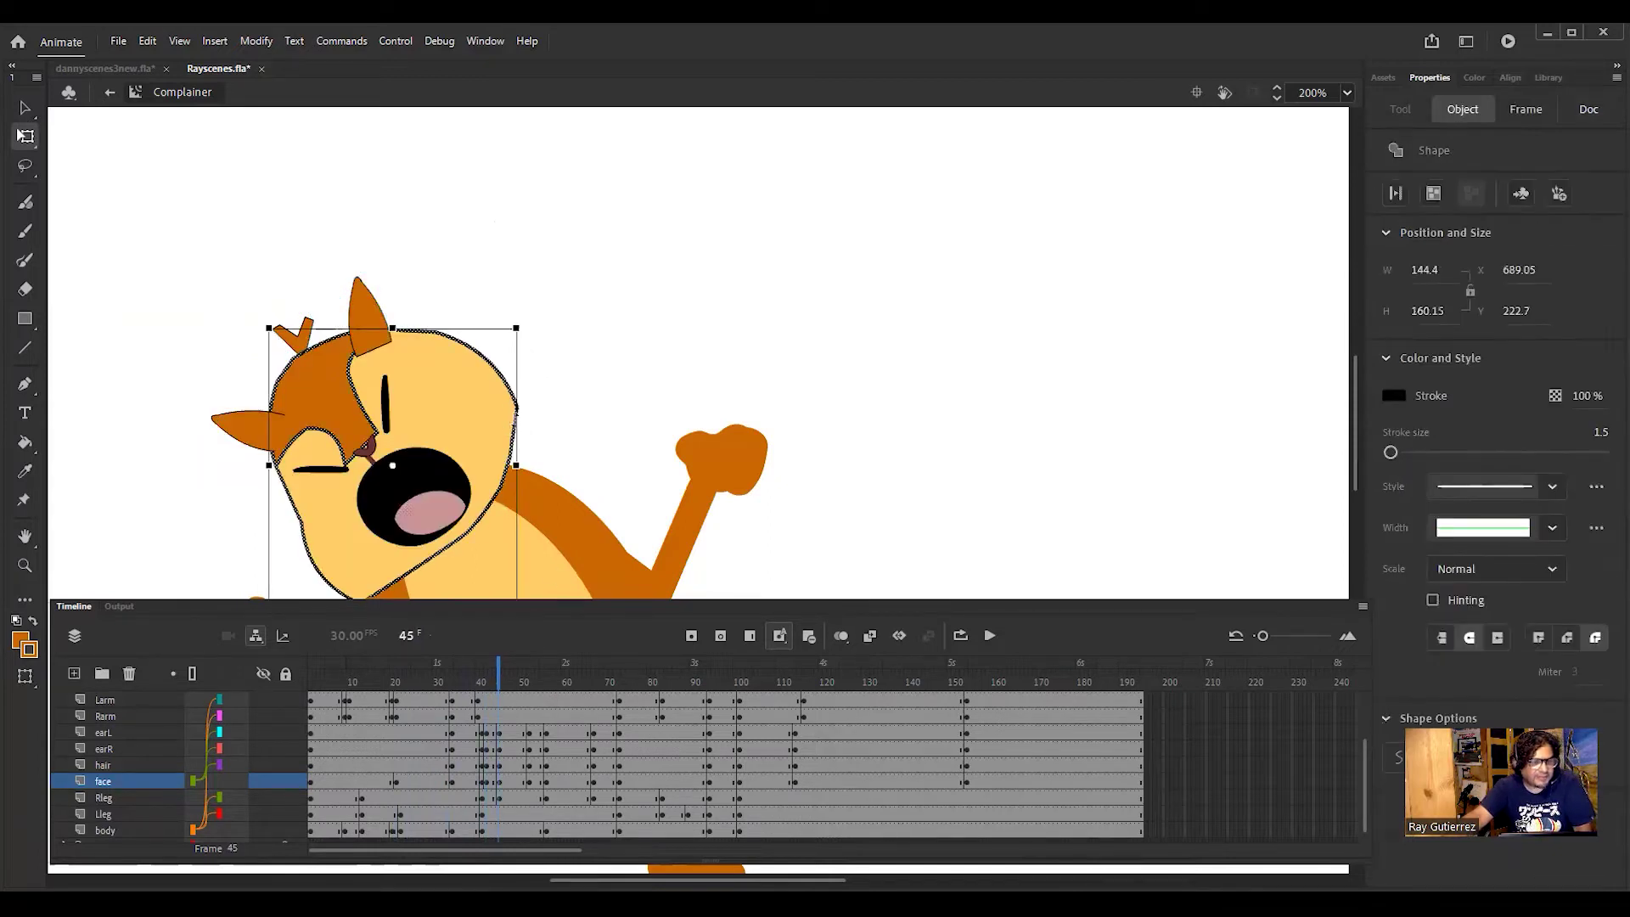
click(498, 681)
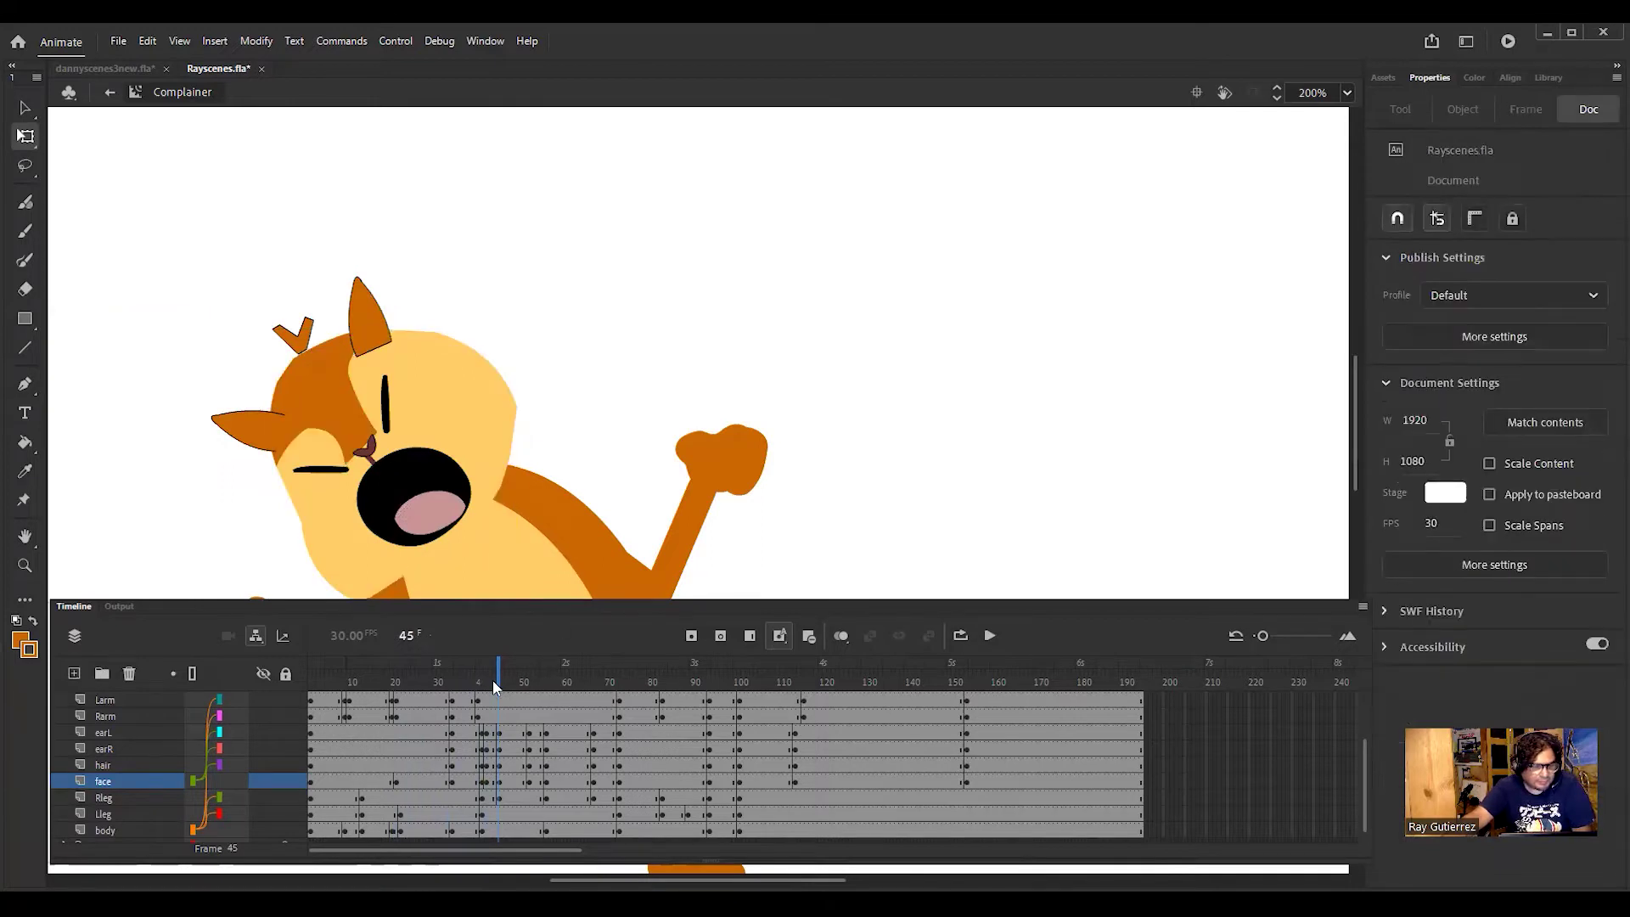
Step: Scrub back over the cleaned poses, and delete the face's whole black outline at frames 52 and 56
click(416, 687)
drag(416, 692, 490, 715)
drag(491, 709, 537, 739)
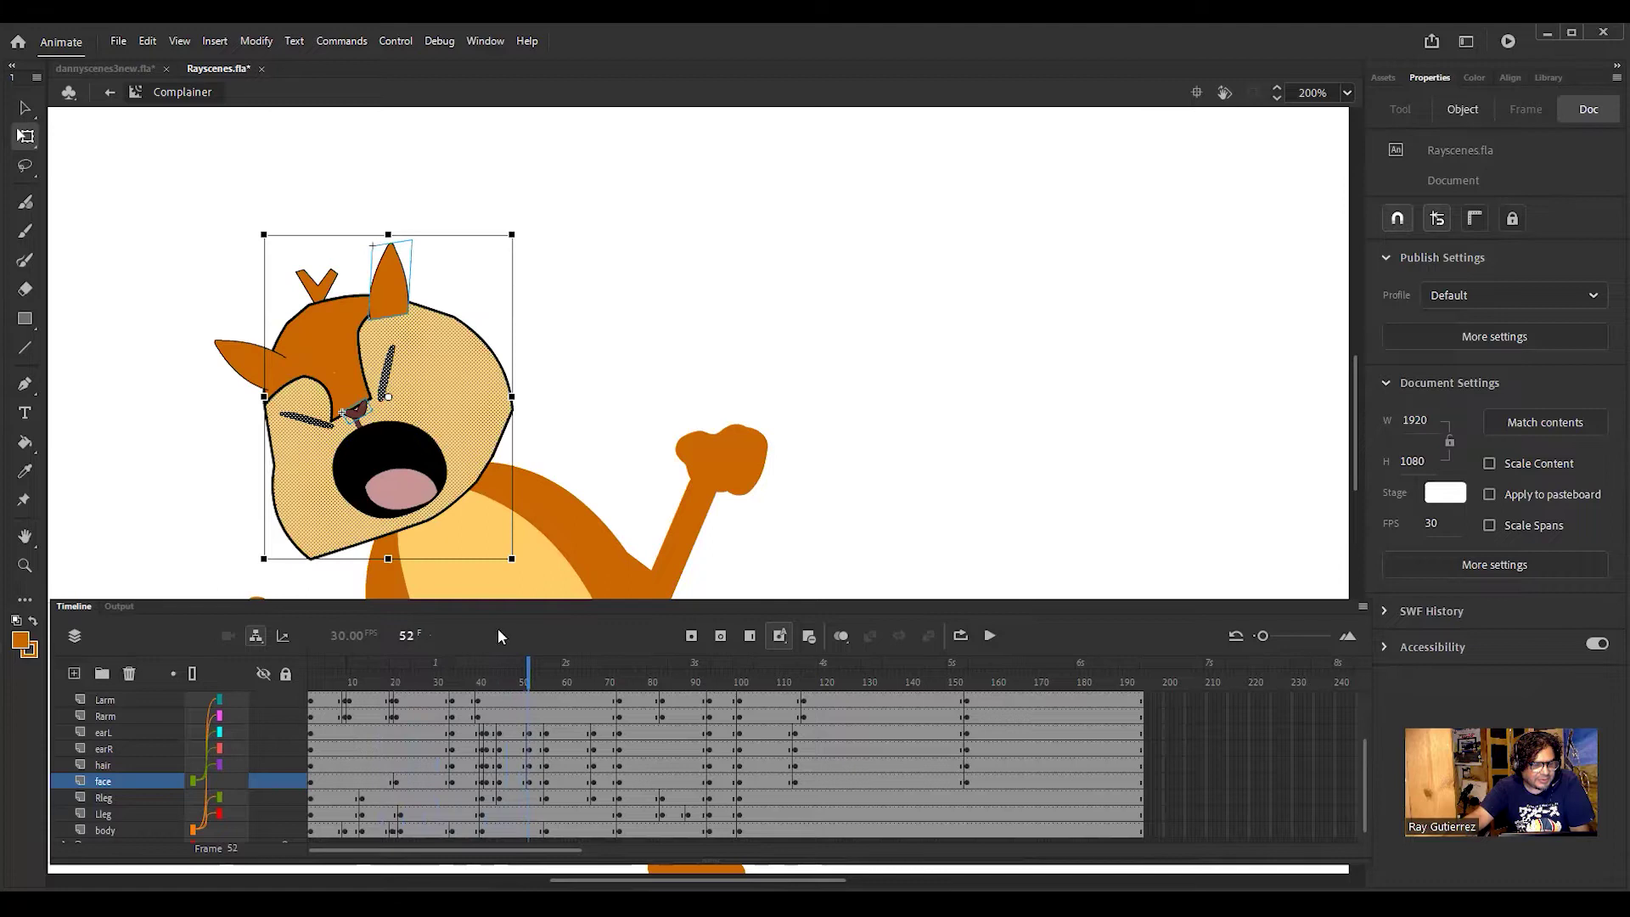
click(533, 409)
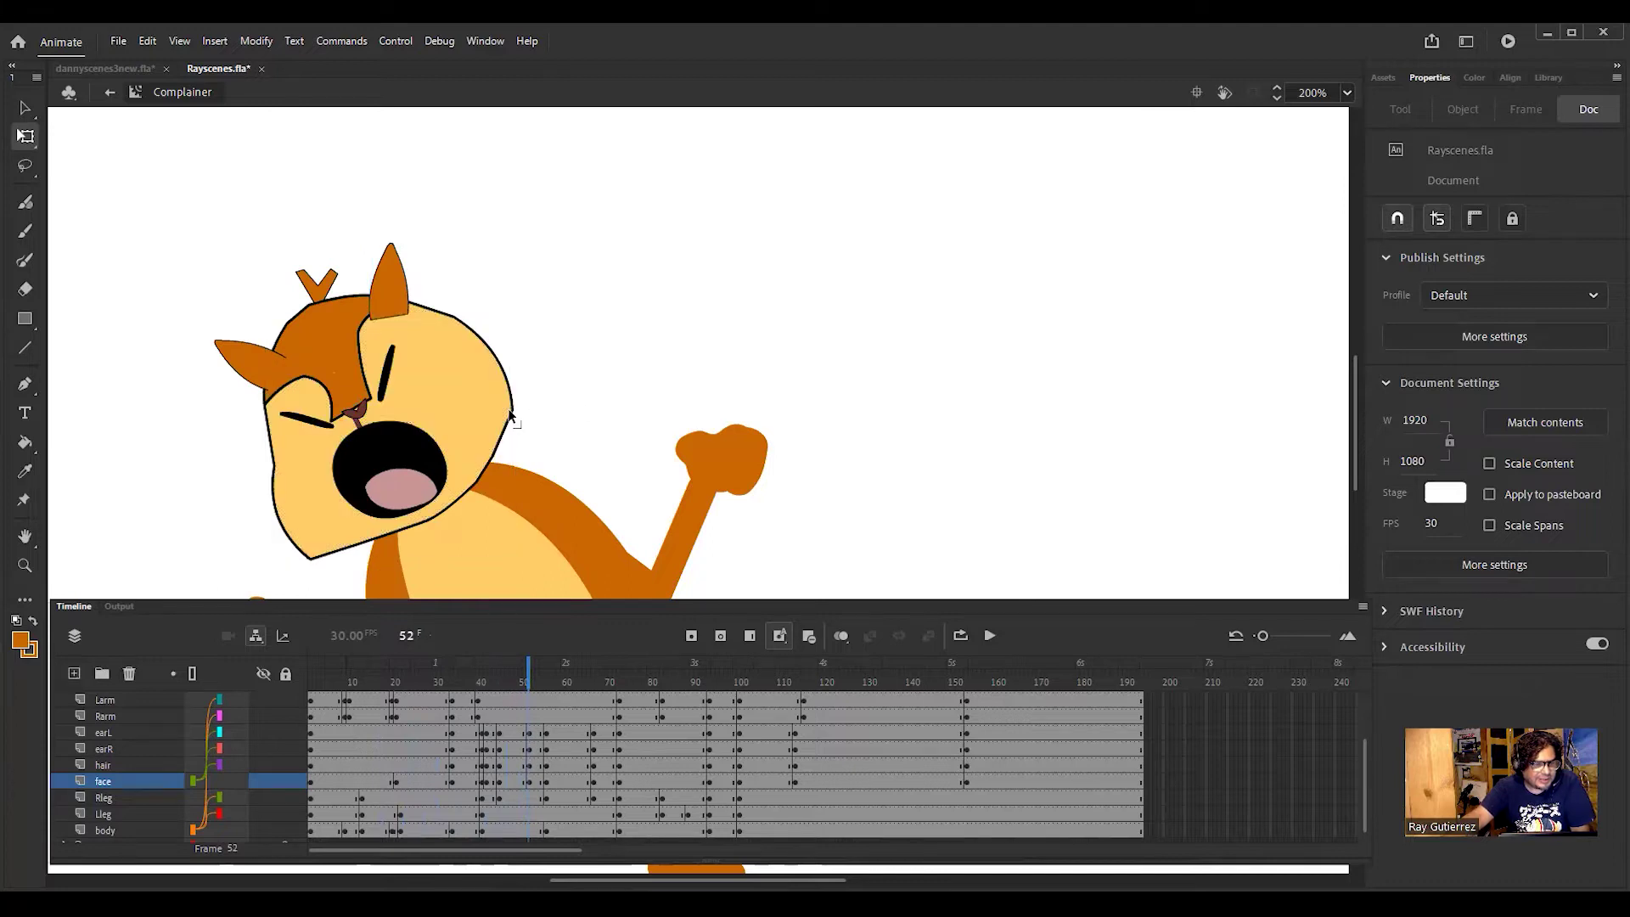
double_click(510, 414)
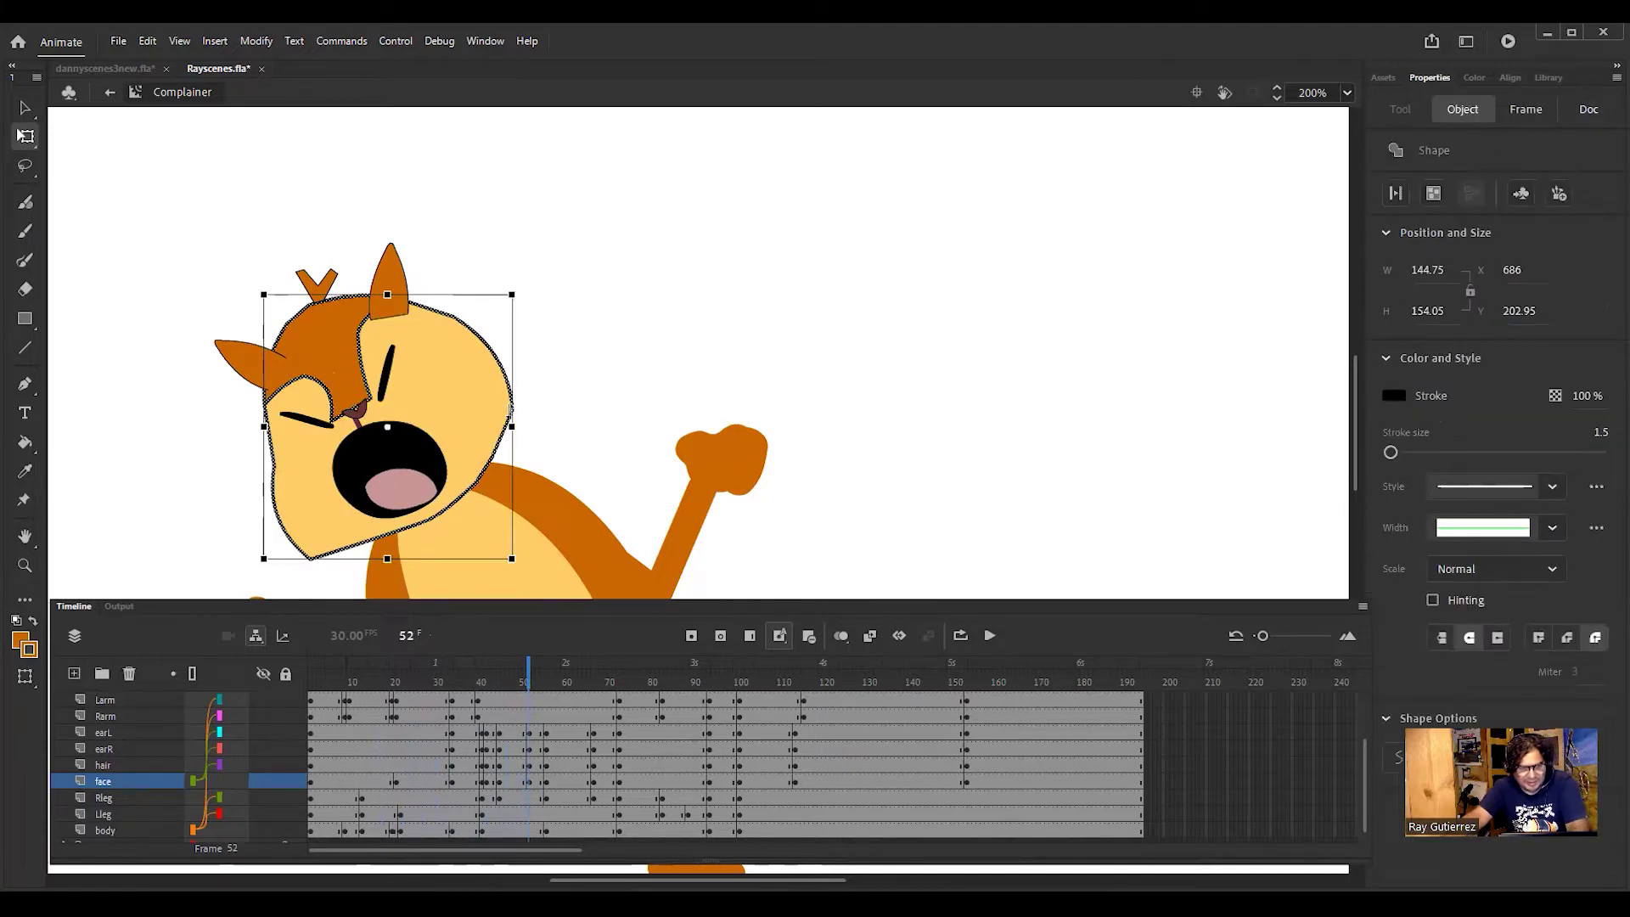
click(515, 412)
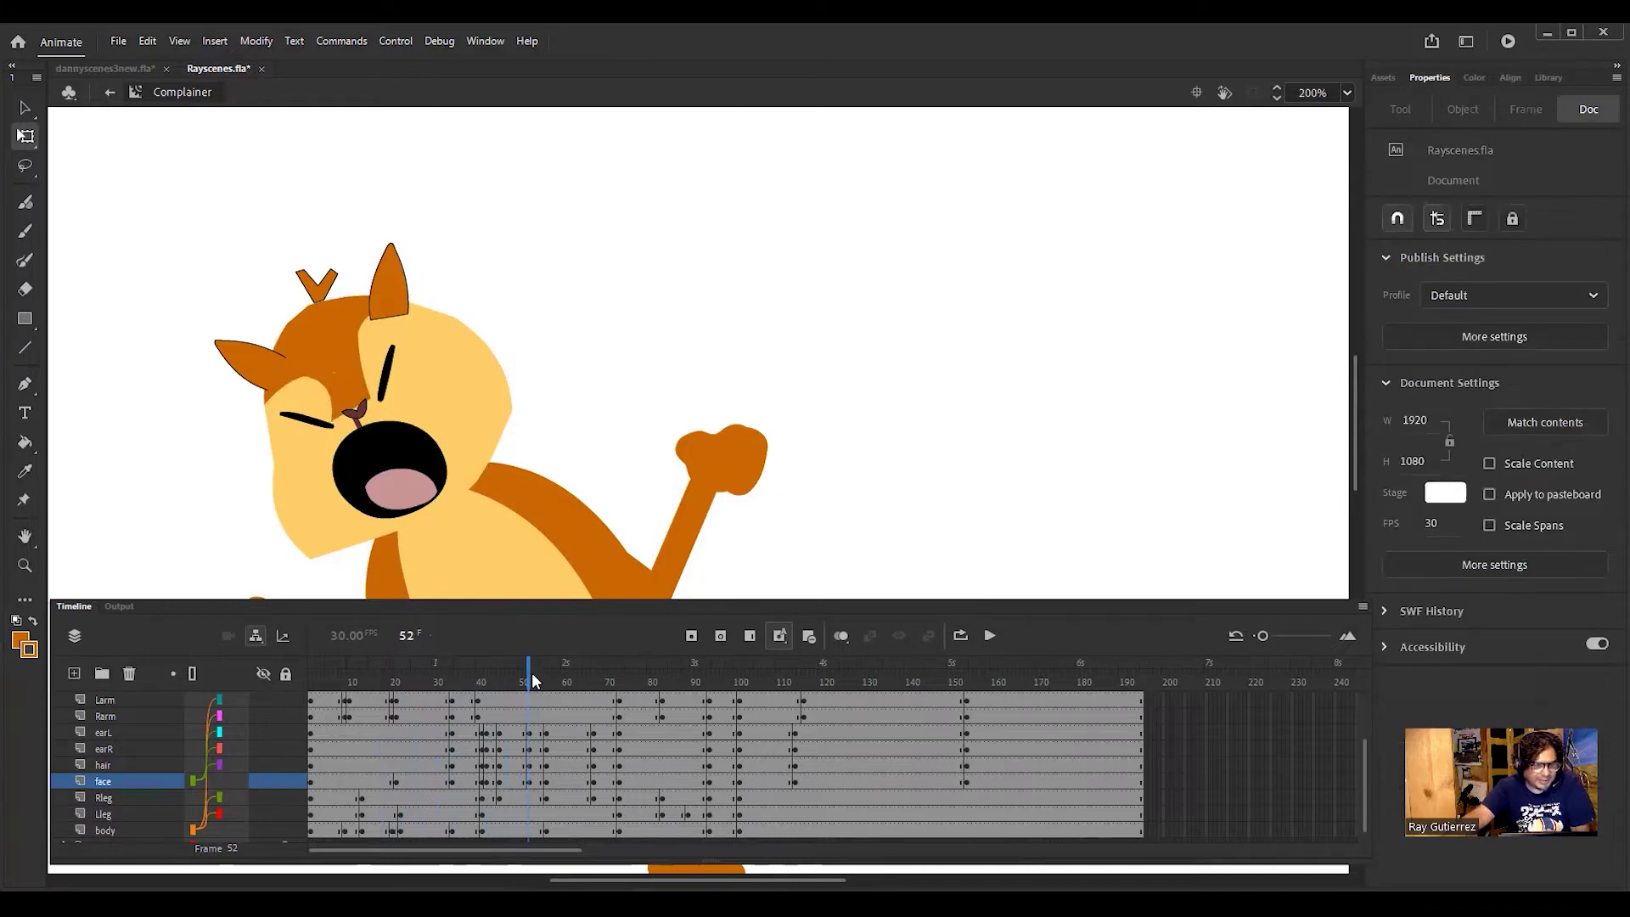
drag(527, 678, 547, 683)
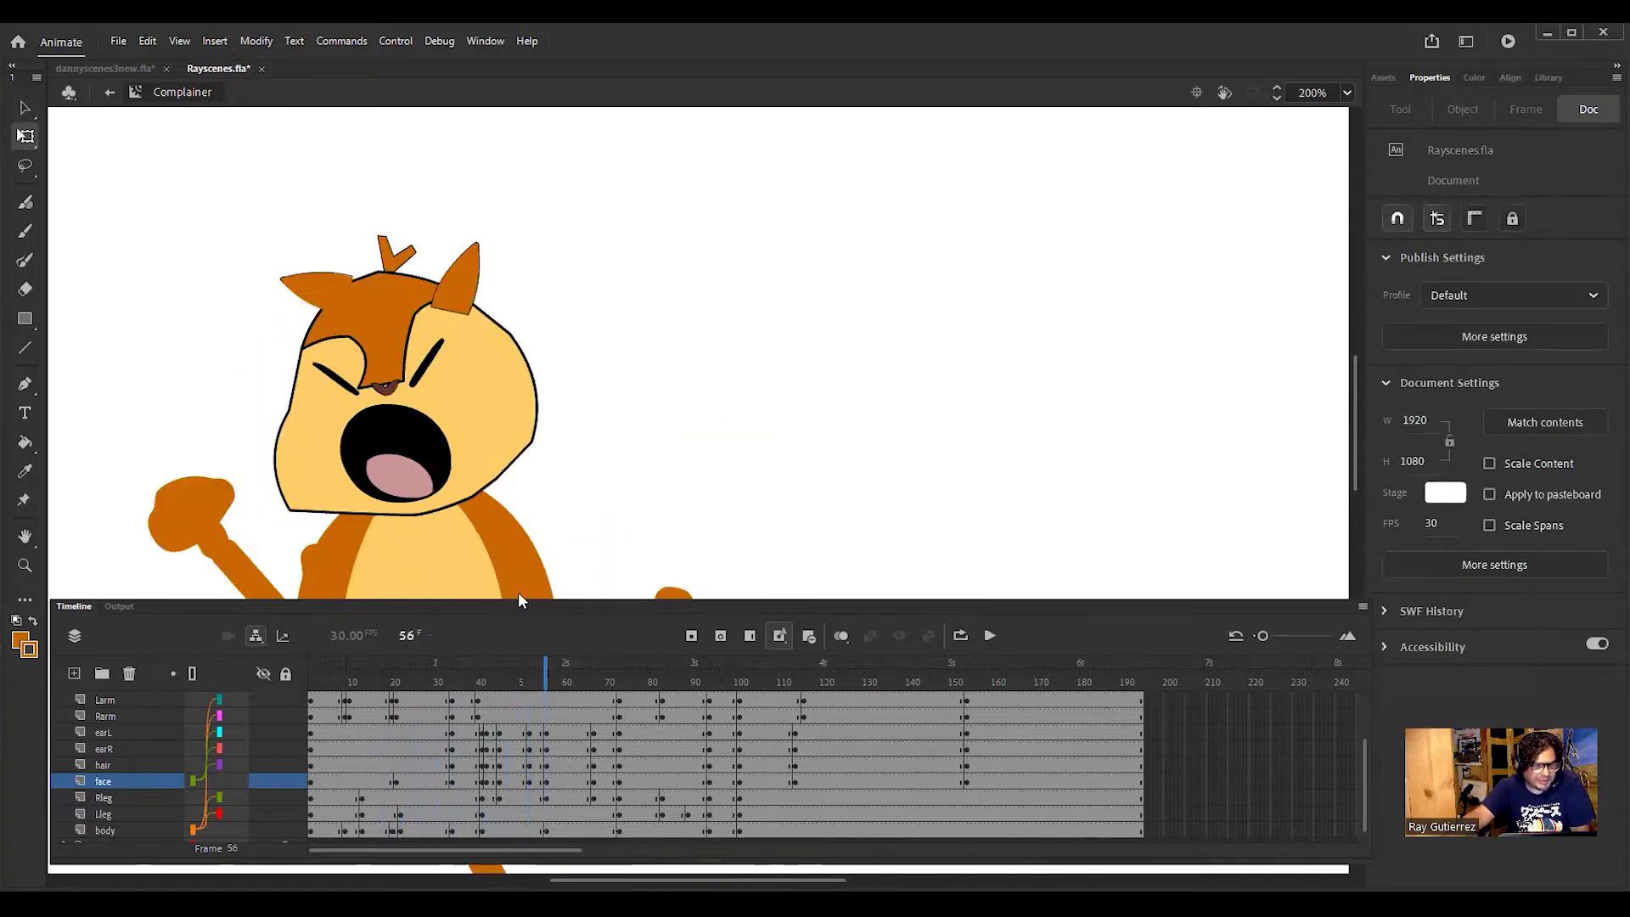
double_click(531, 447)
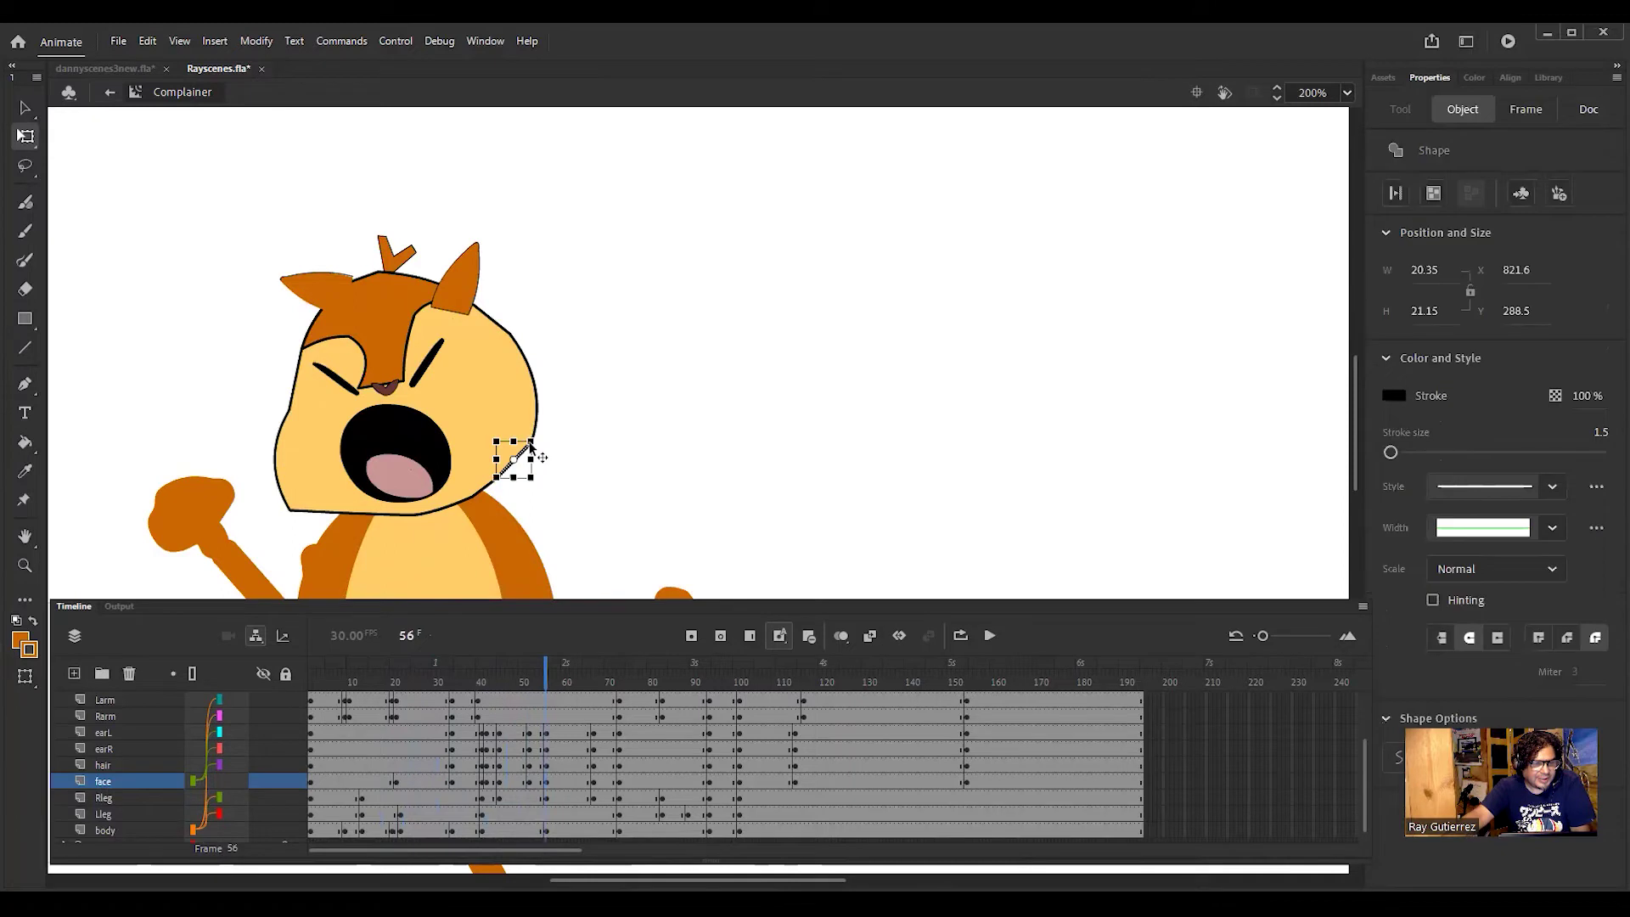
click(533, 444)
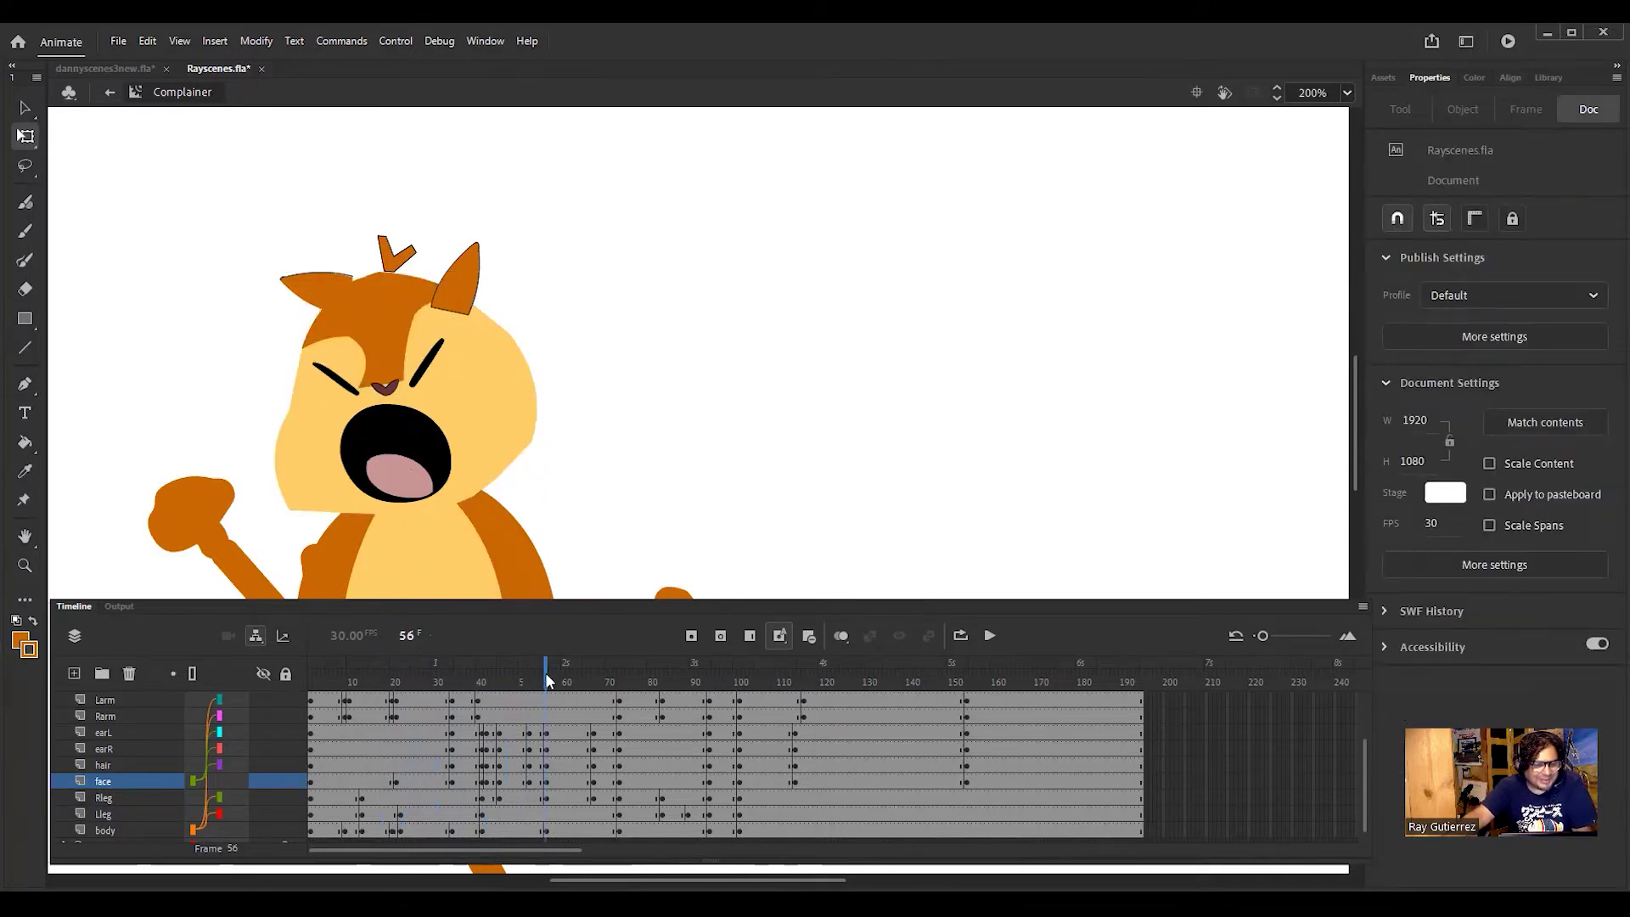
Step: Try a stroke size of 2 on the face's black outline at frame 67, and delete the whole outline
click(592, 675)
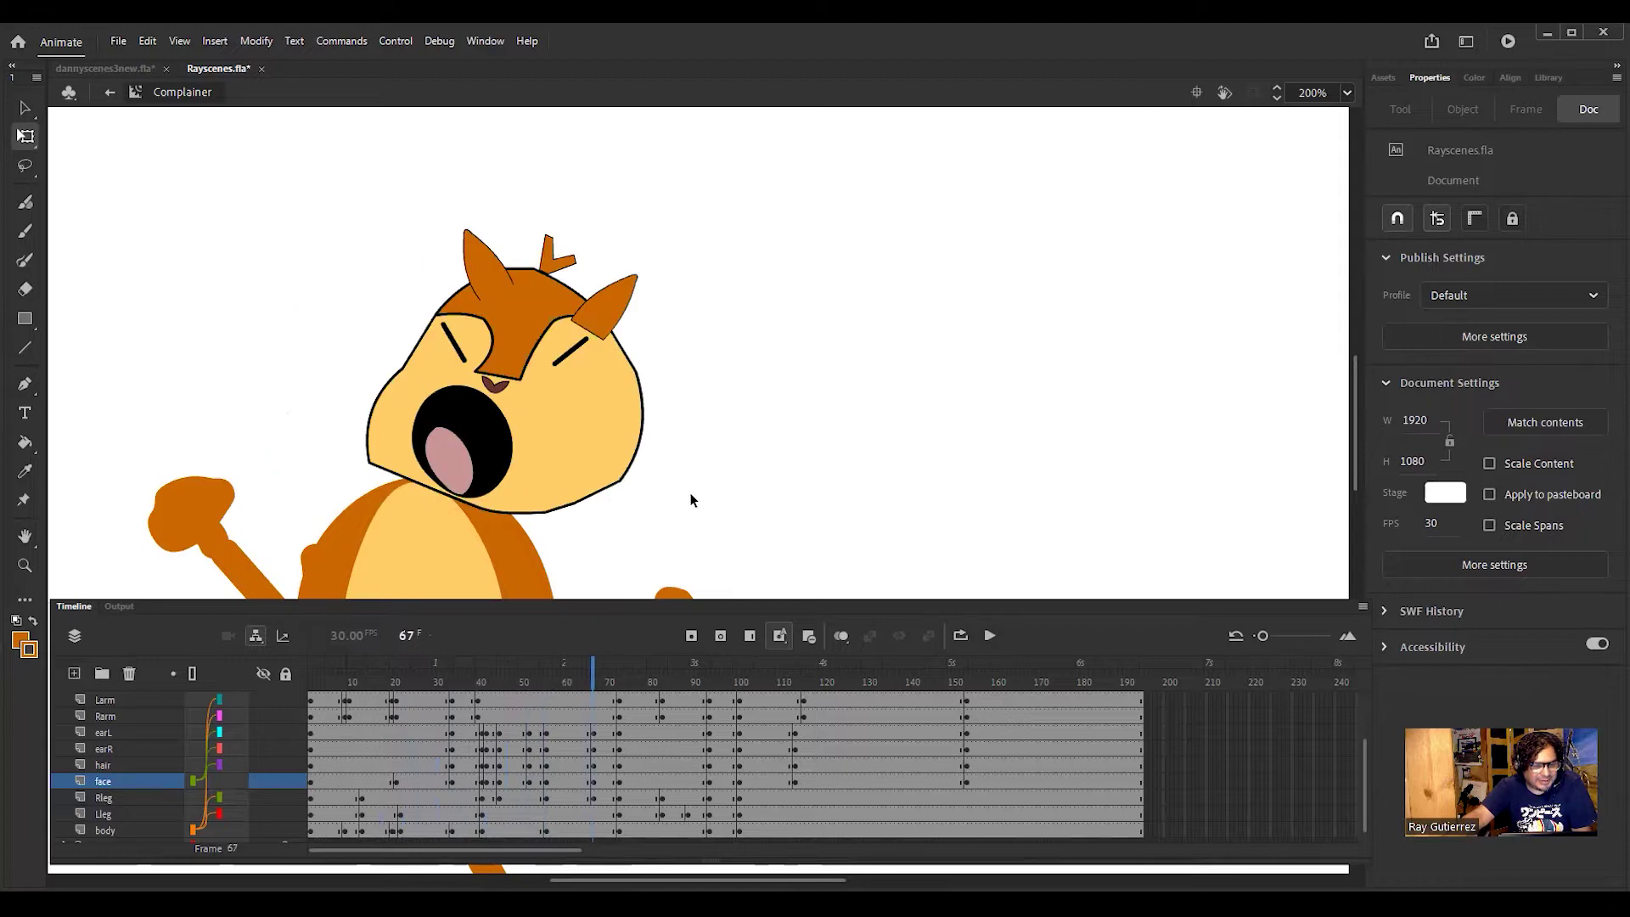
double_click(622, 479)
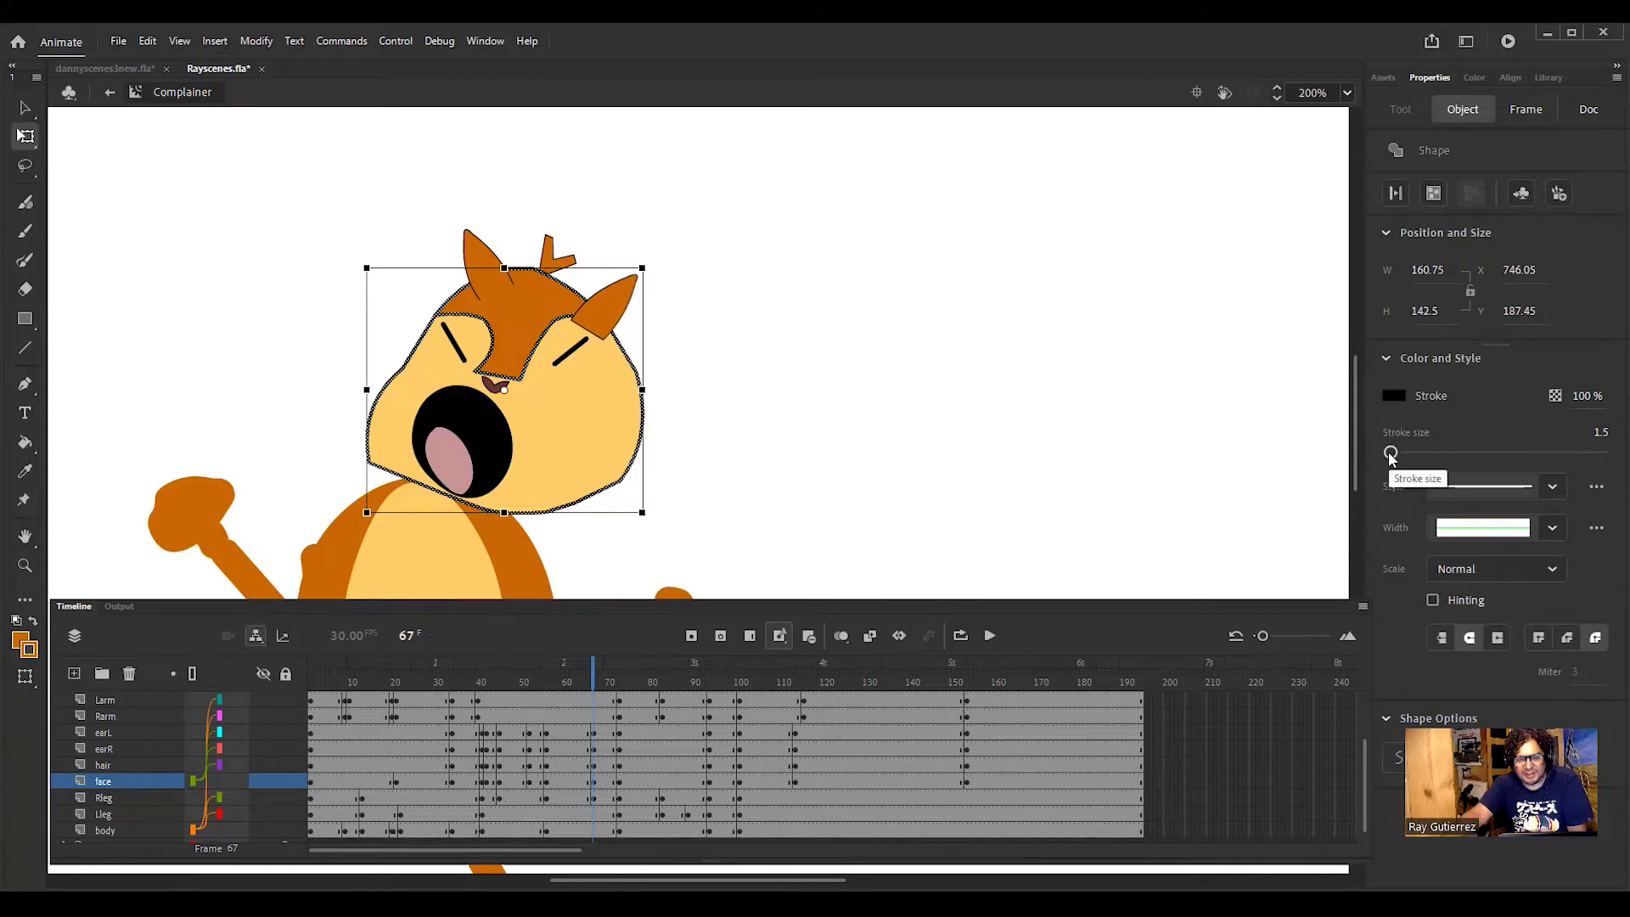
drag(1390, 456, 1392, 456)
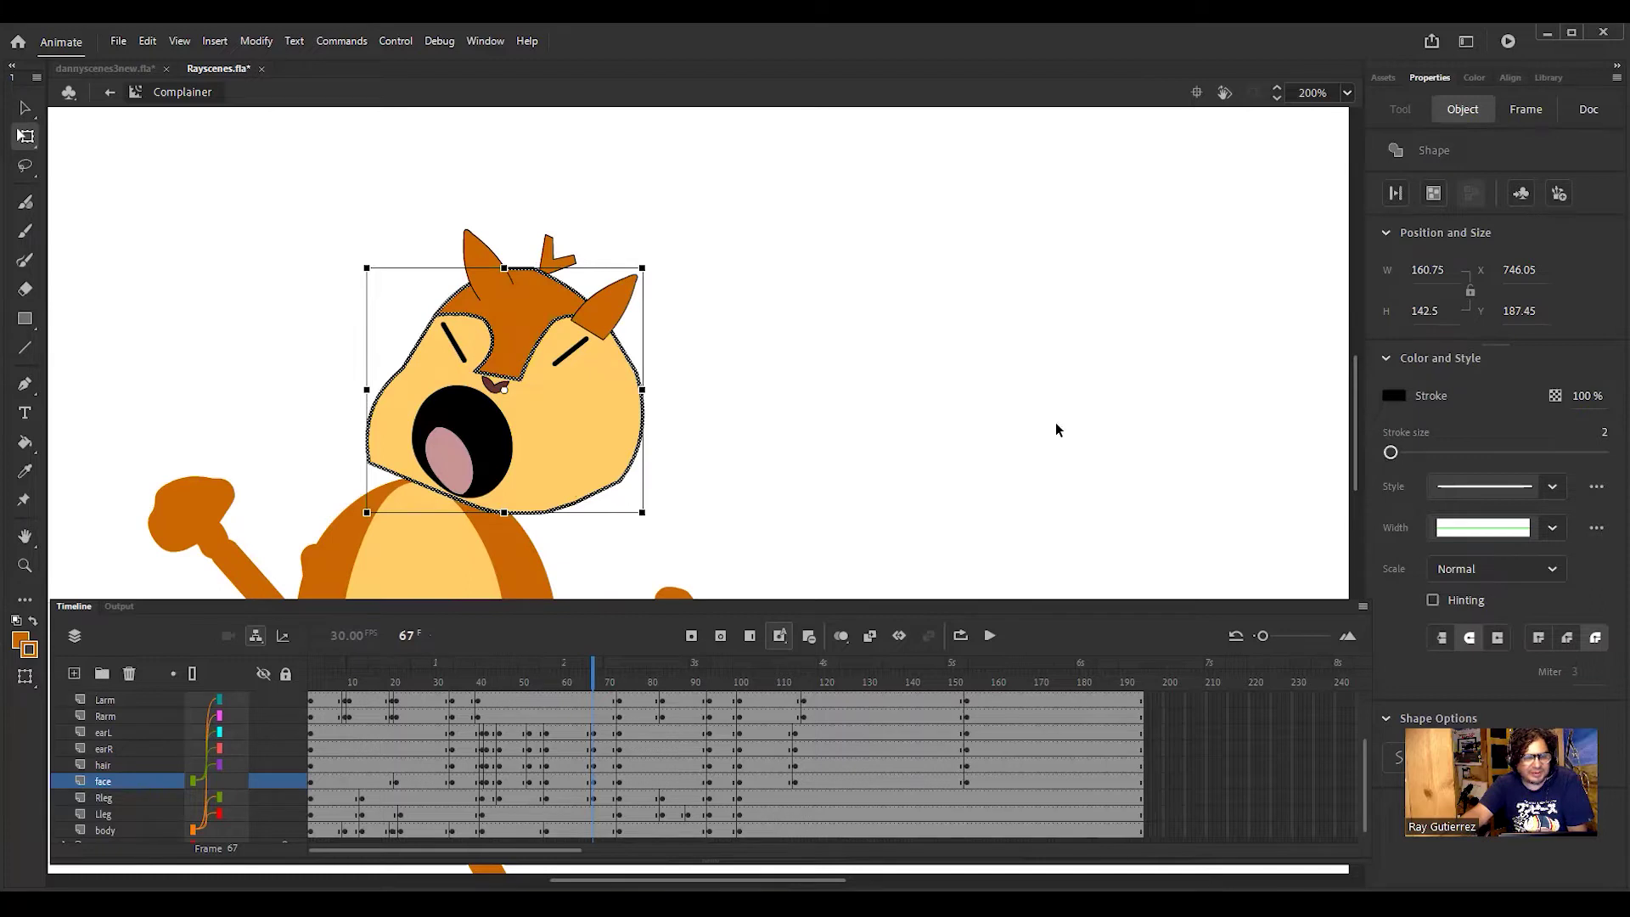
click(700, 391)
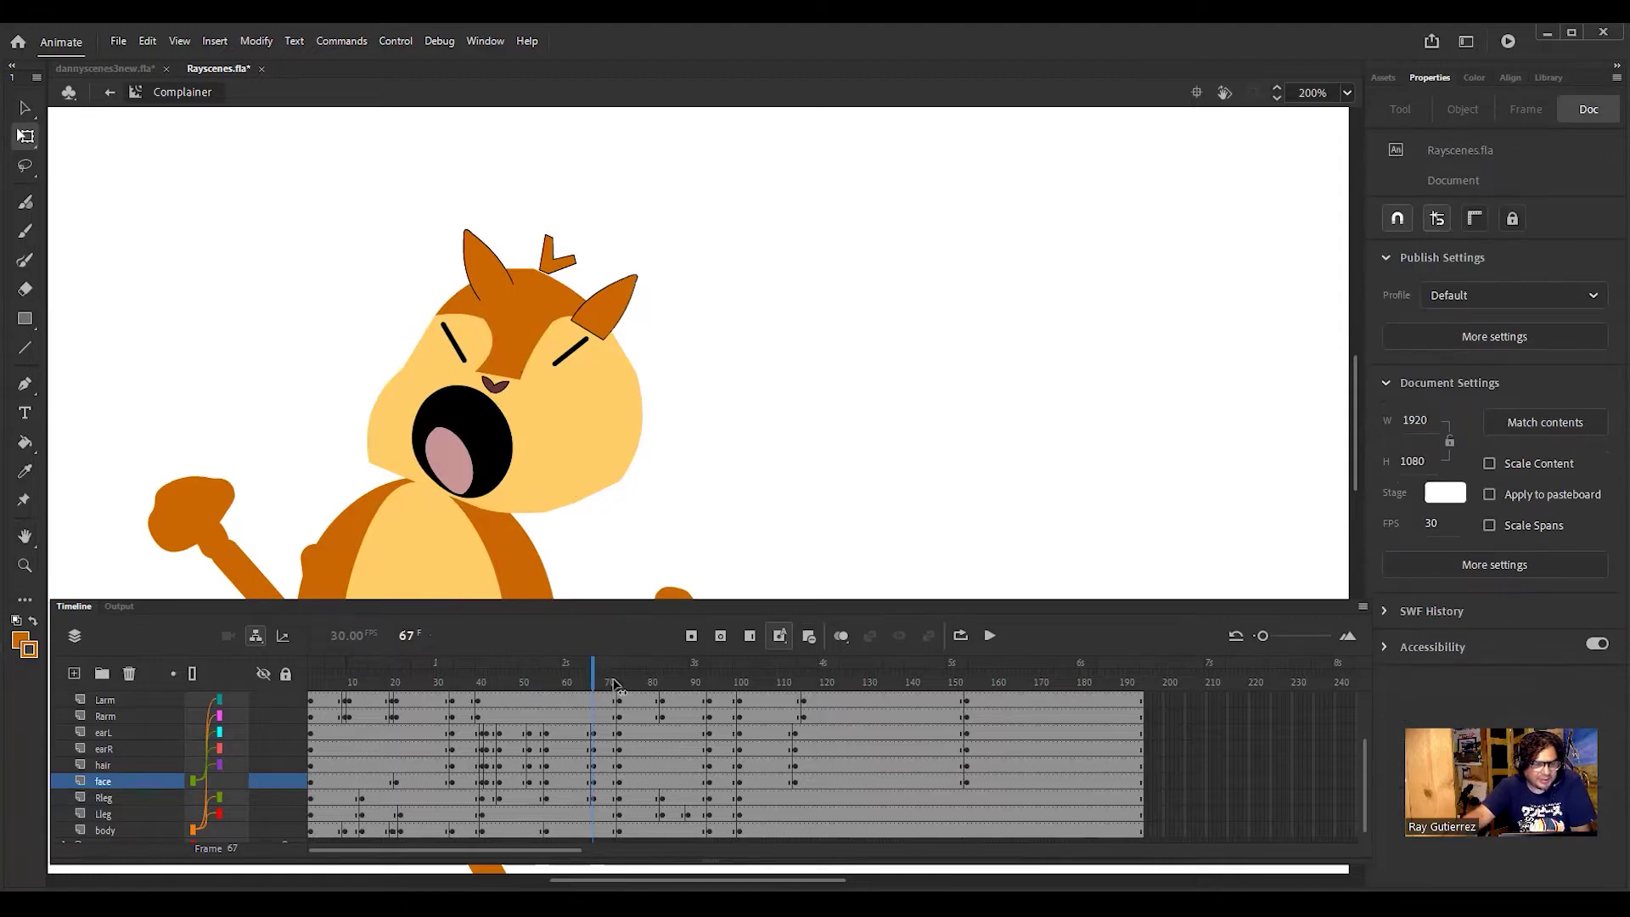
Step: Delete the whole black outline of the wide-mouthed face at frame 74
drag(593, 669, 623, 686)
click(1097, 326)
click(877, 367)
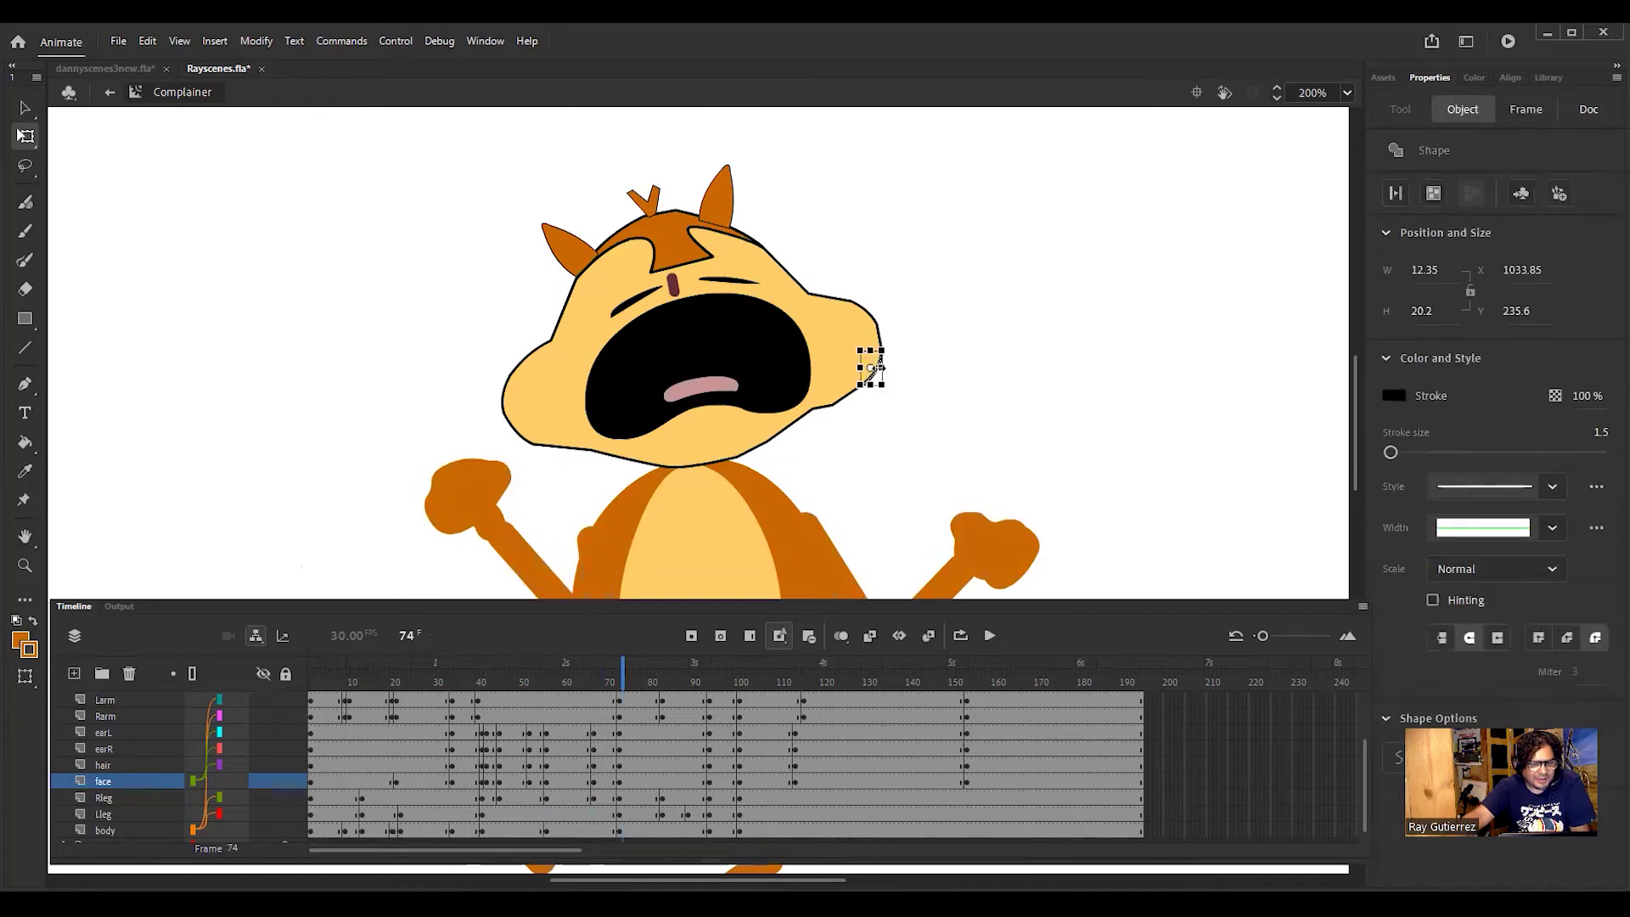
double_click(873, 379)
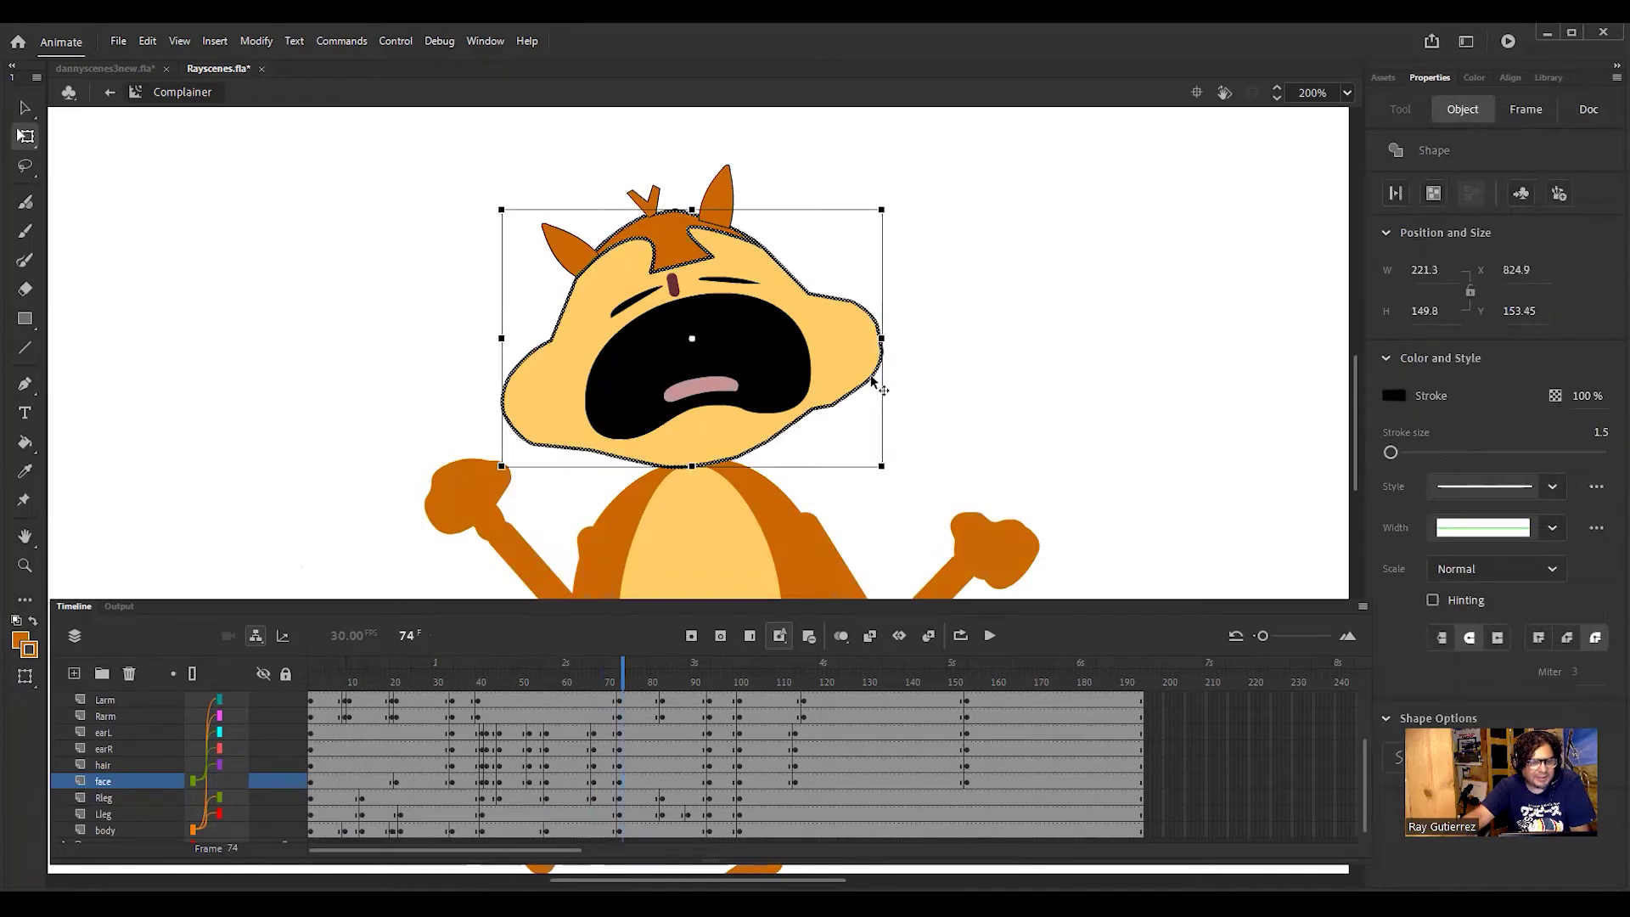
key(Delete)
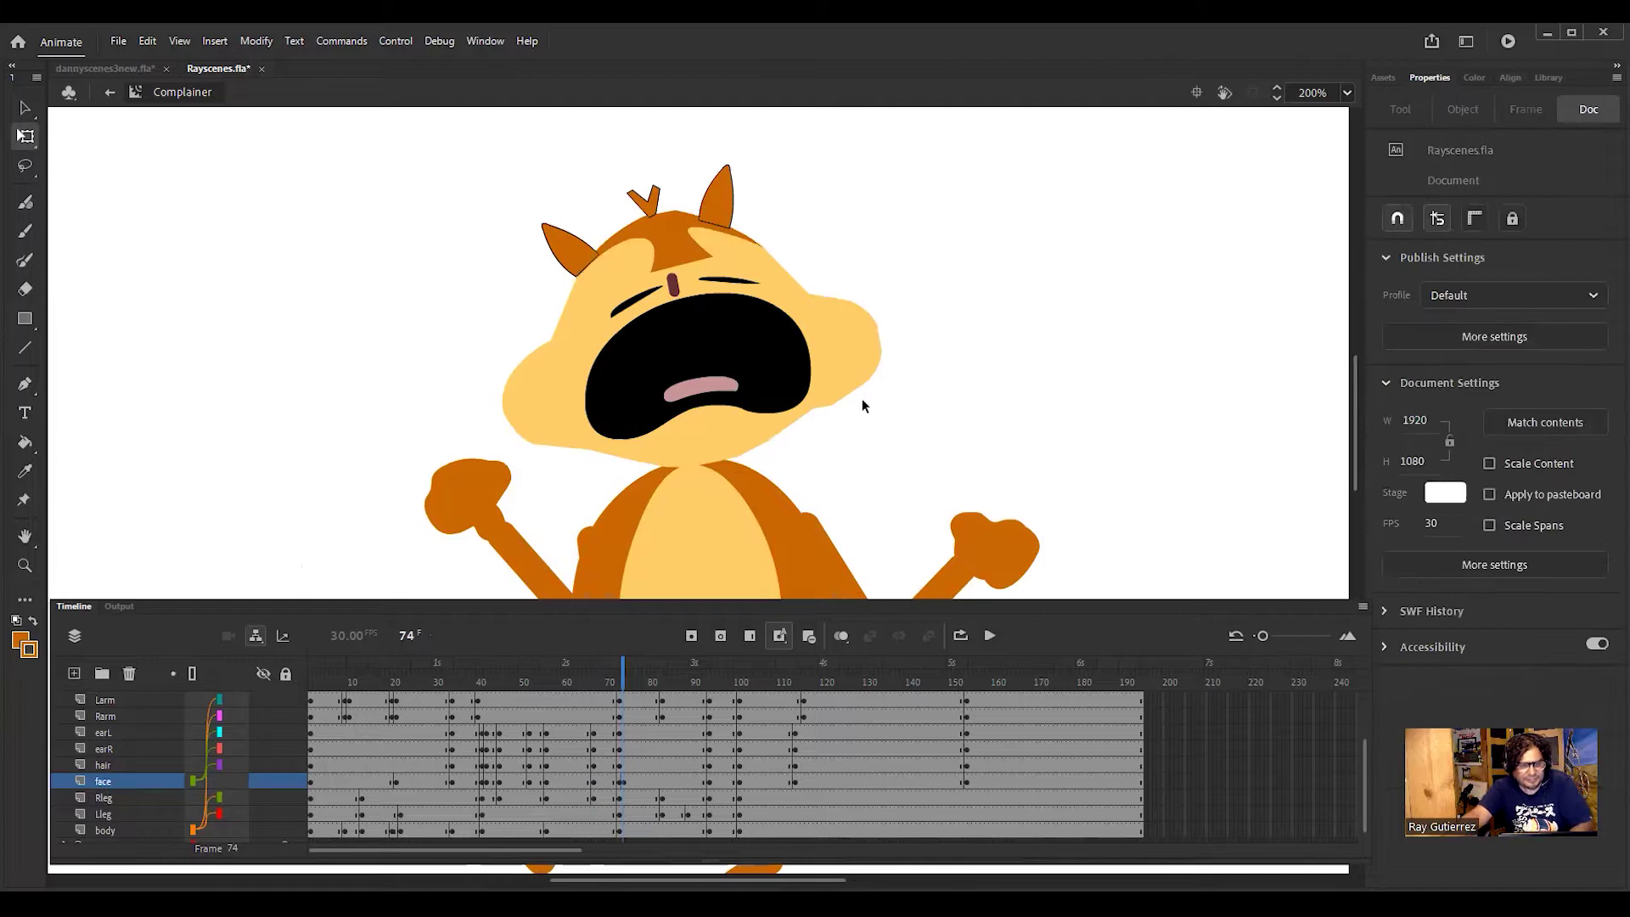
Step: Delete the whole black outline of the face at frame 95, and go to frame 100
drag(632, 673, 716, 691)
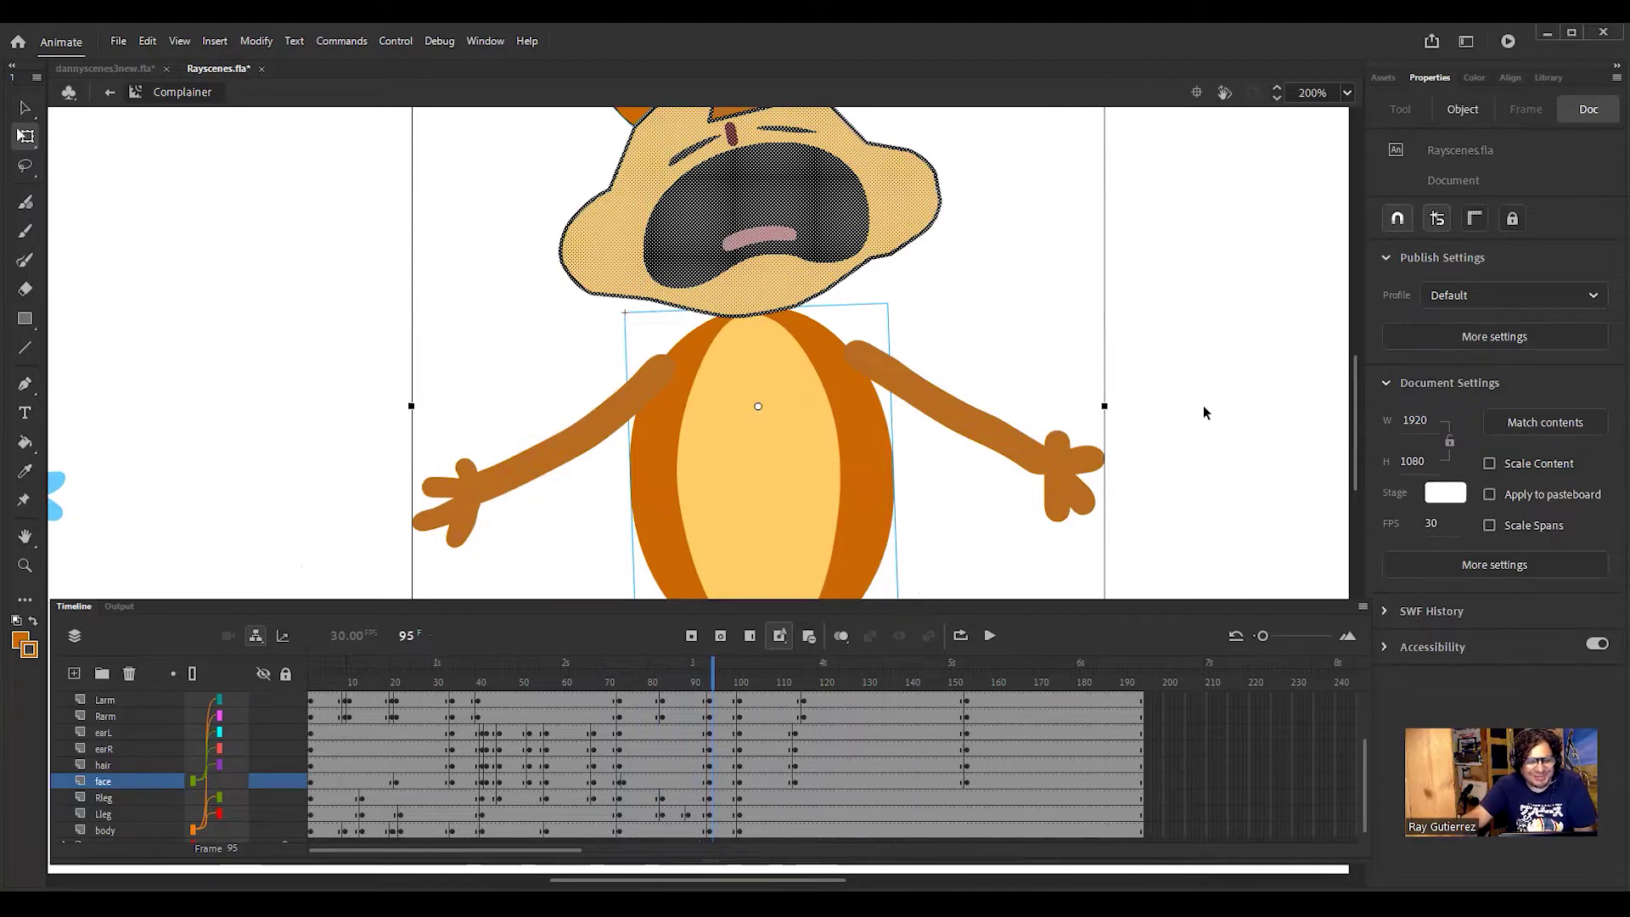
click(942, 313)
click(893, 248)
double_click(893, 250)
key(Delete)
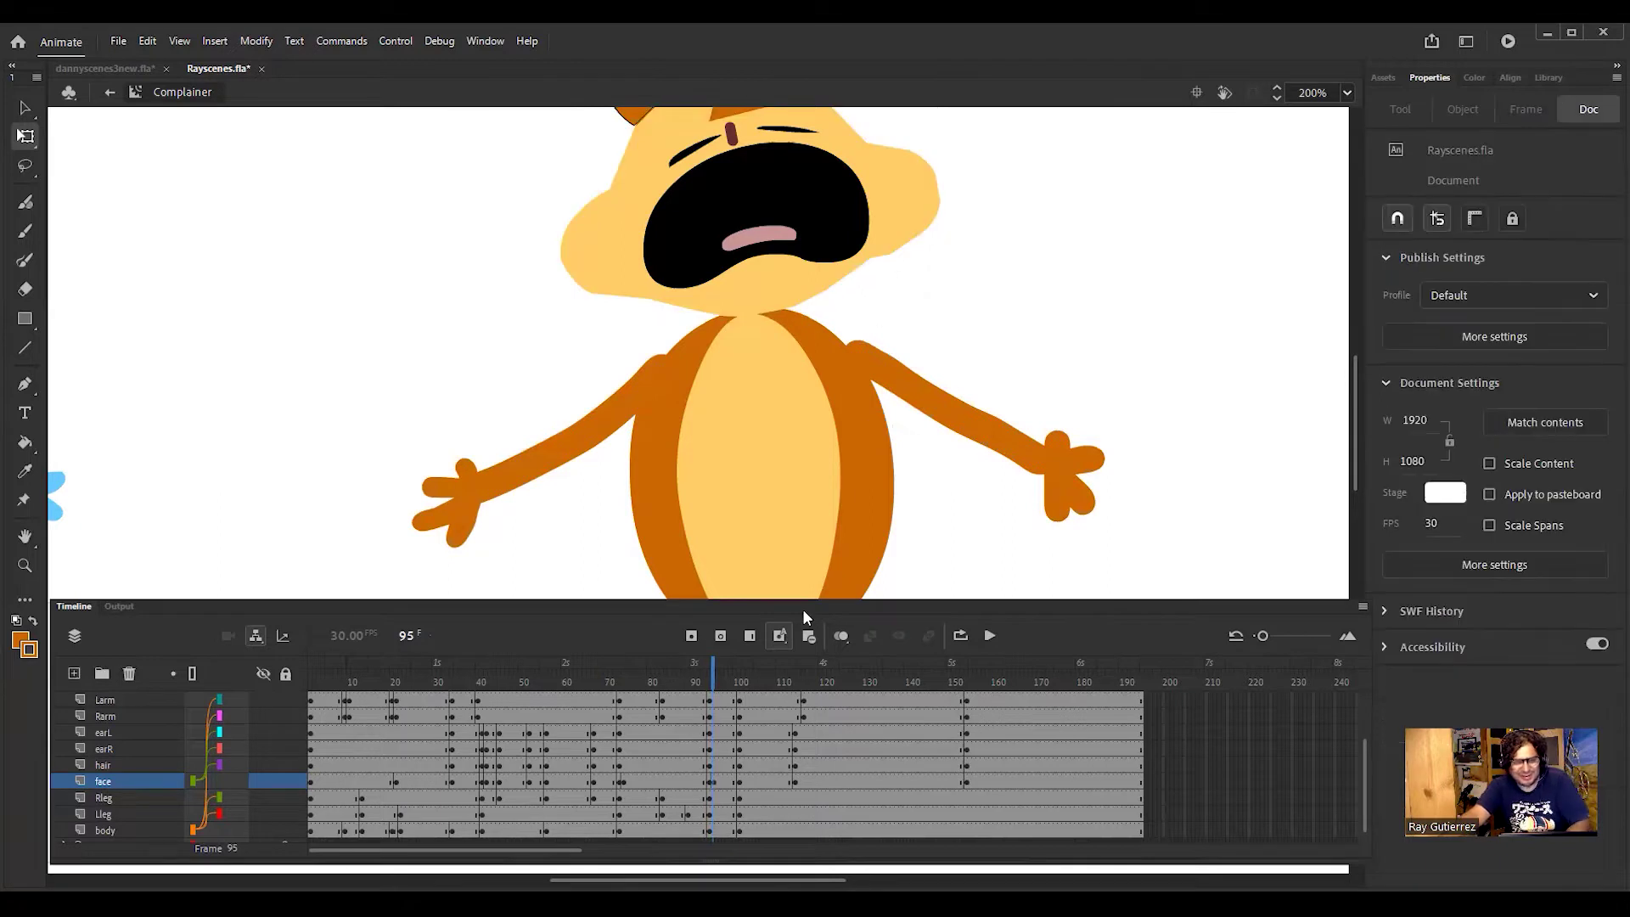
drag(713, 677, 736, 677)
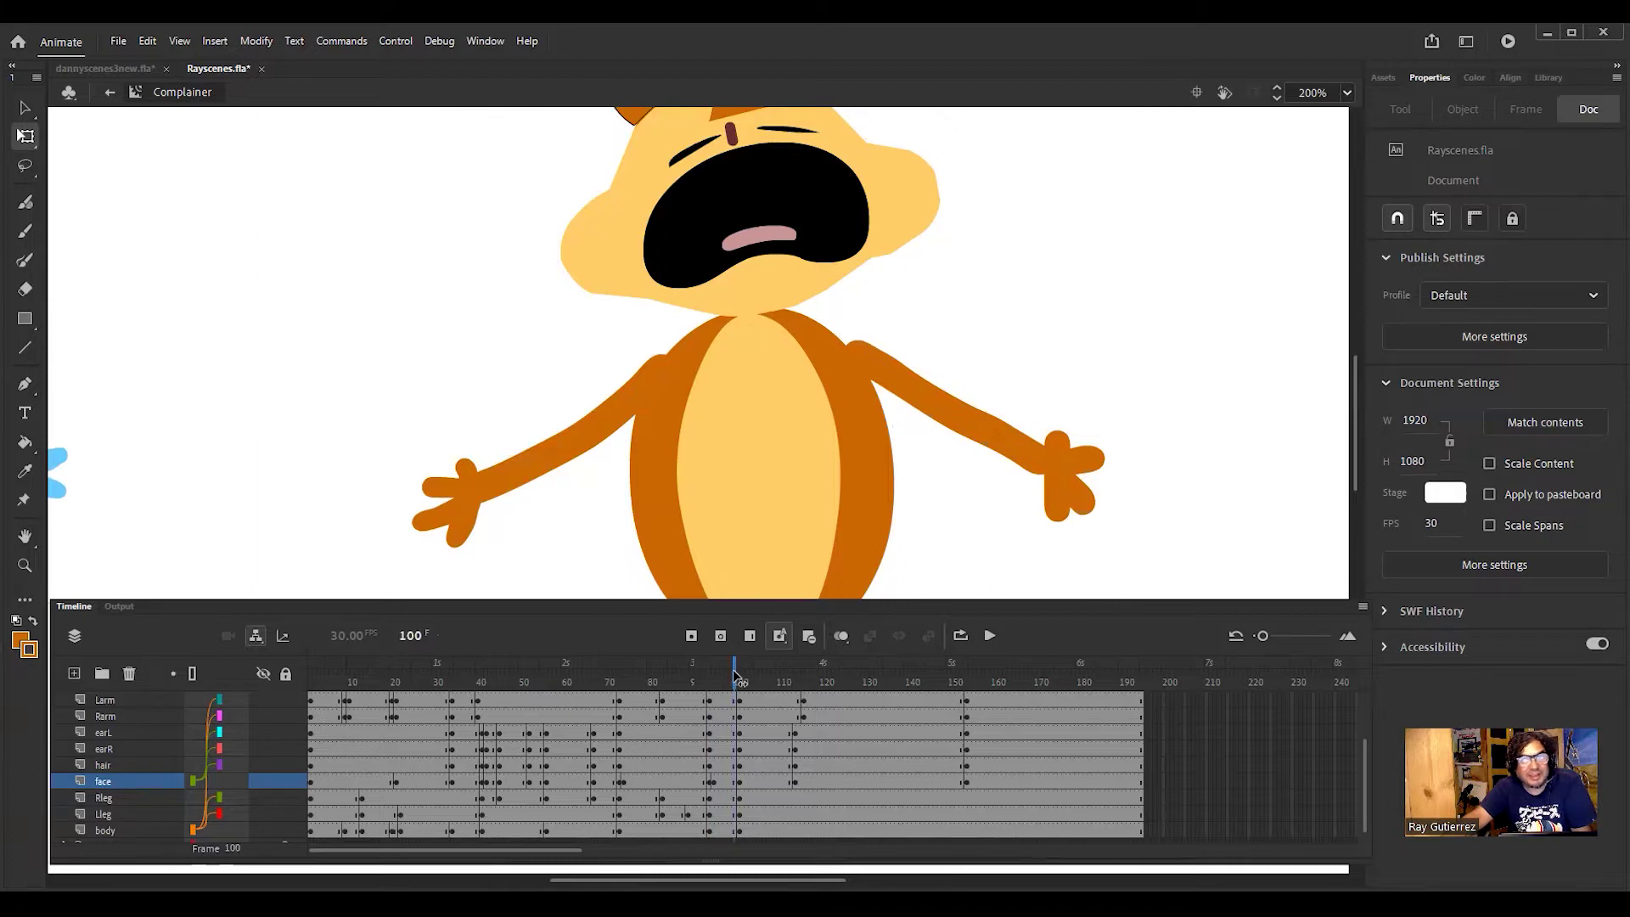
Step: Delete the whole black outline of the face at frame 101
key(comma)
key(comma)
key(comma)
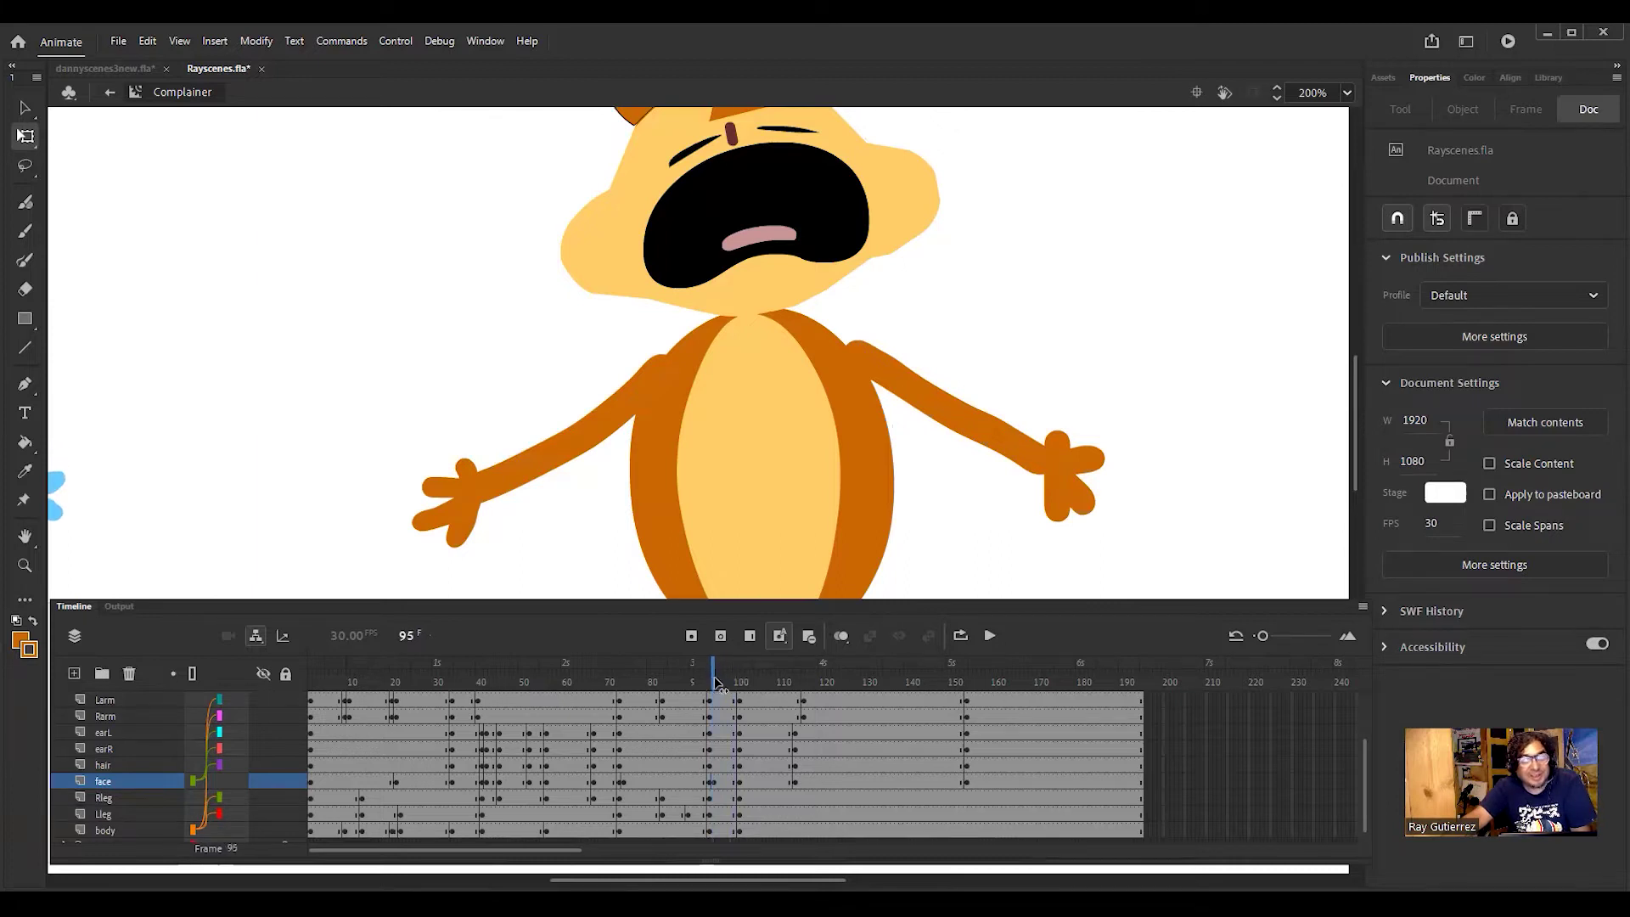
click(741, 682)
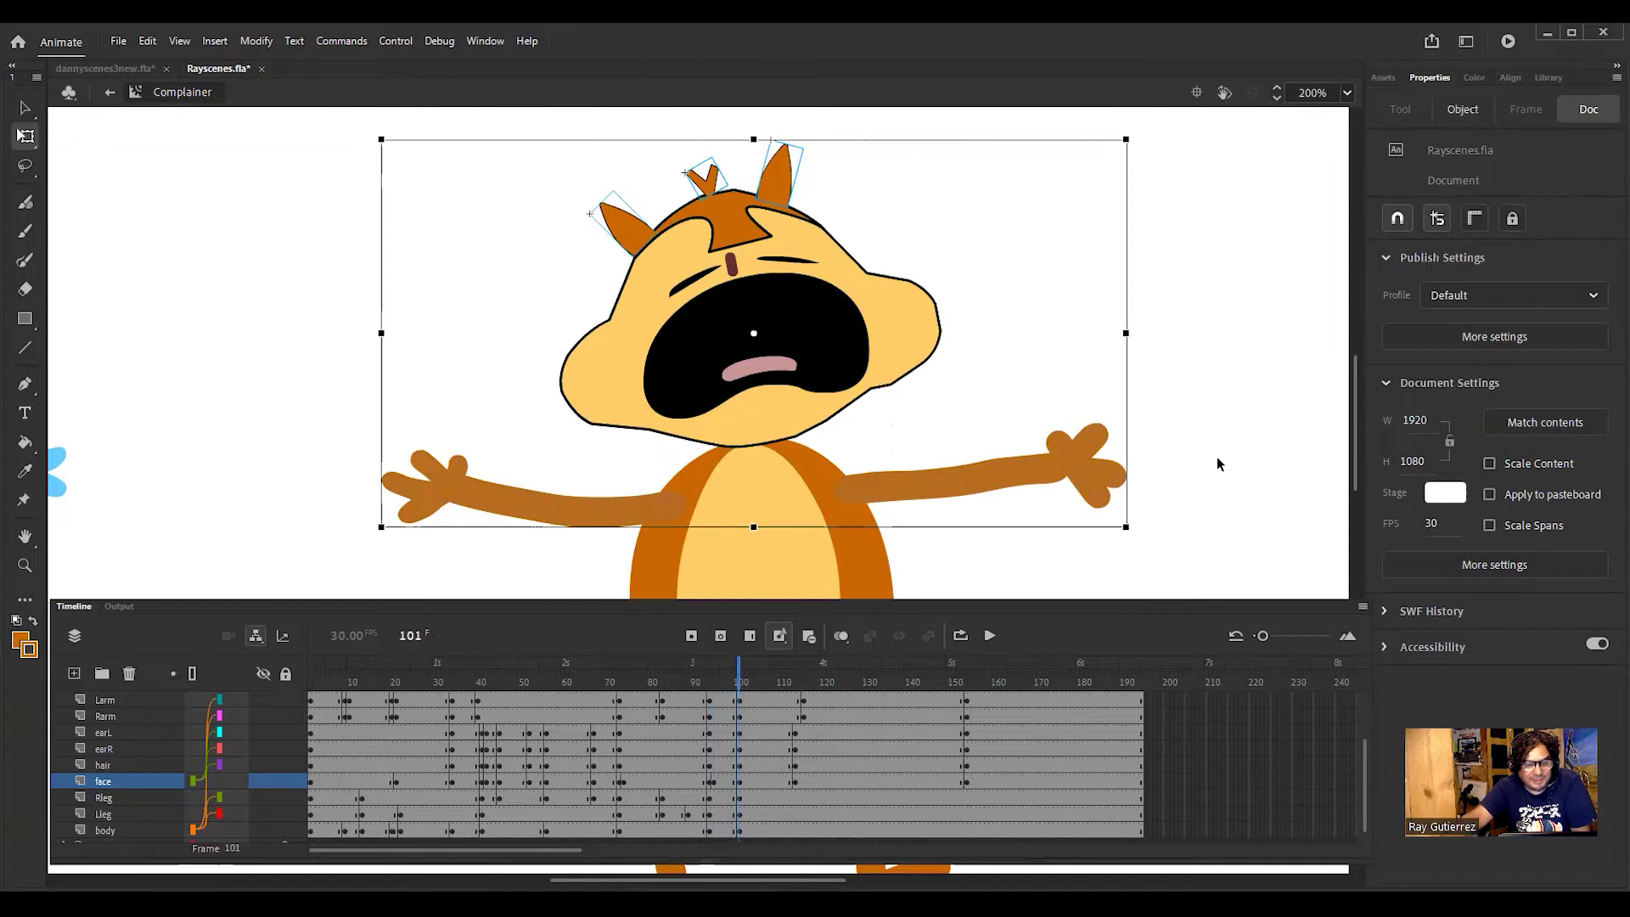
click(910, 378)
double_click(911, 378)
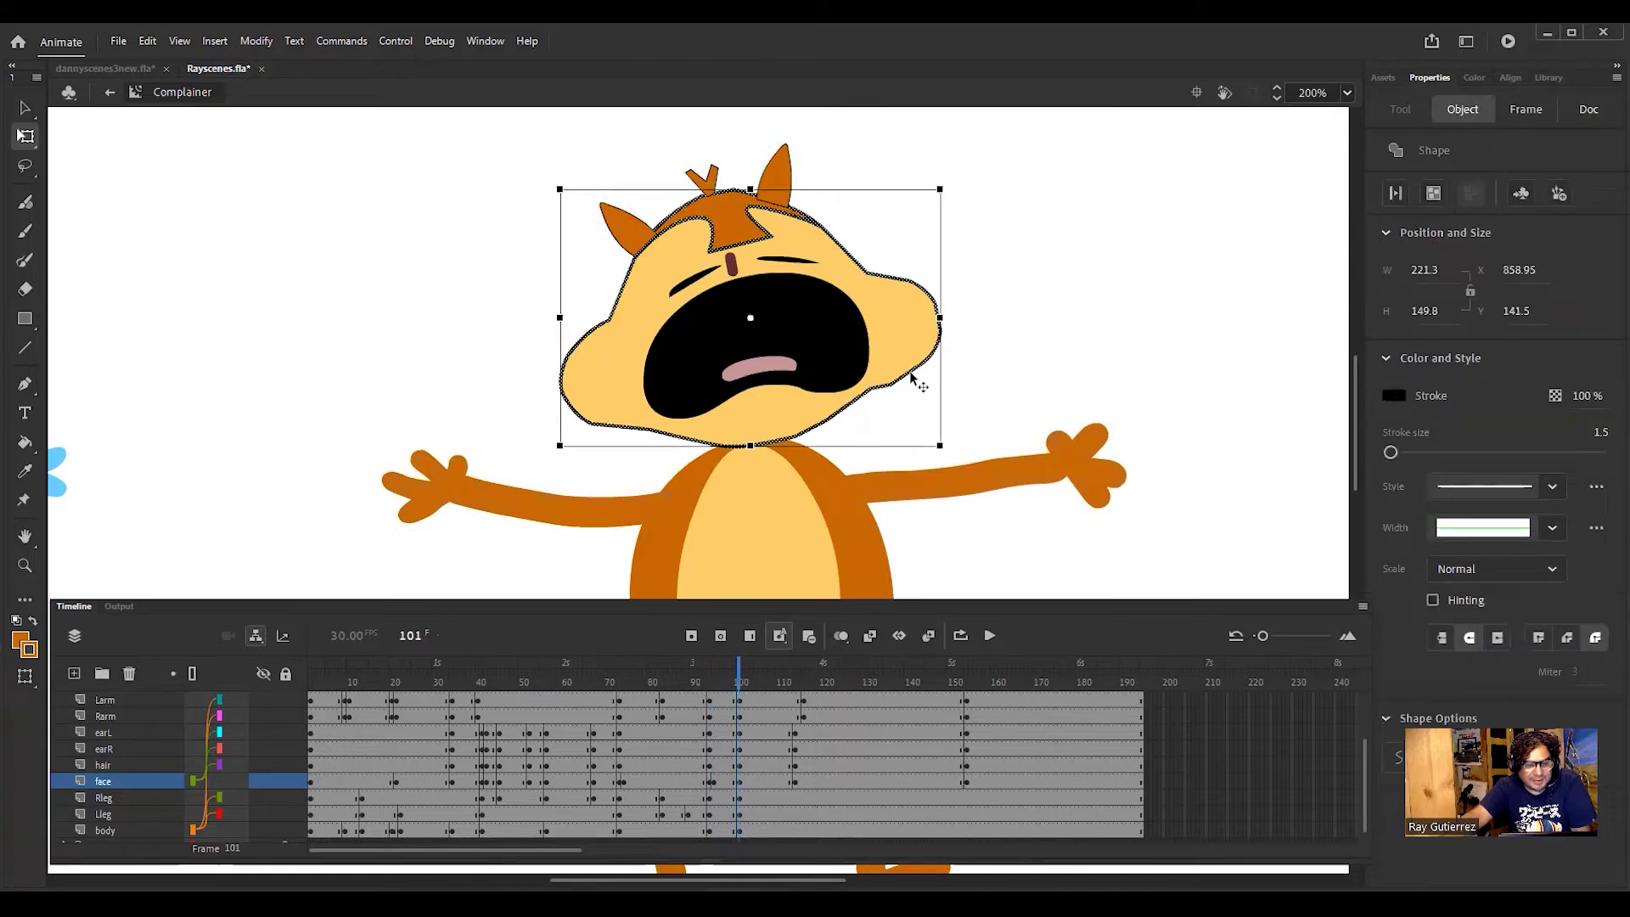
key(Delete)
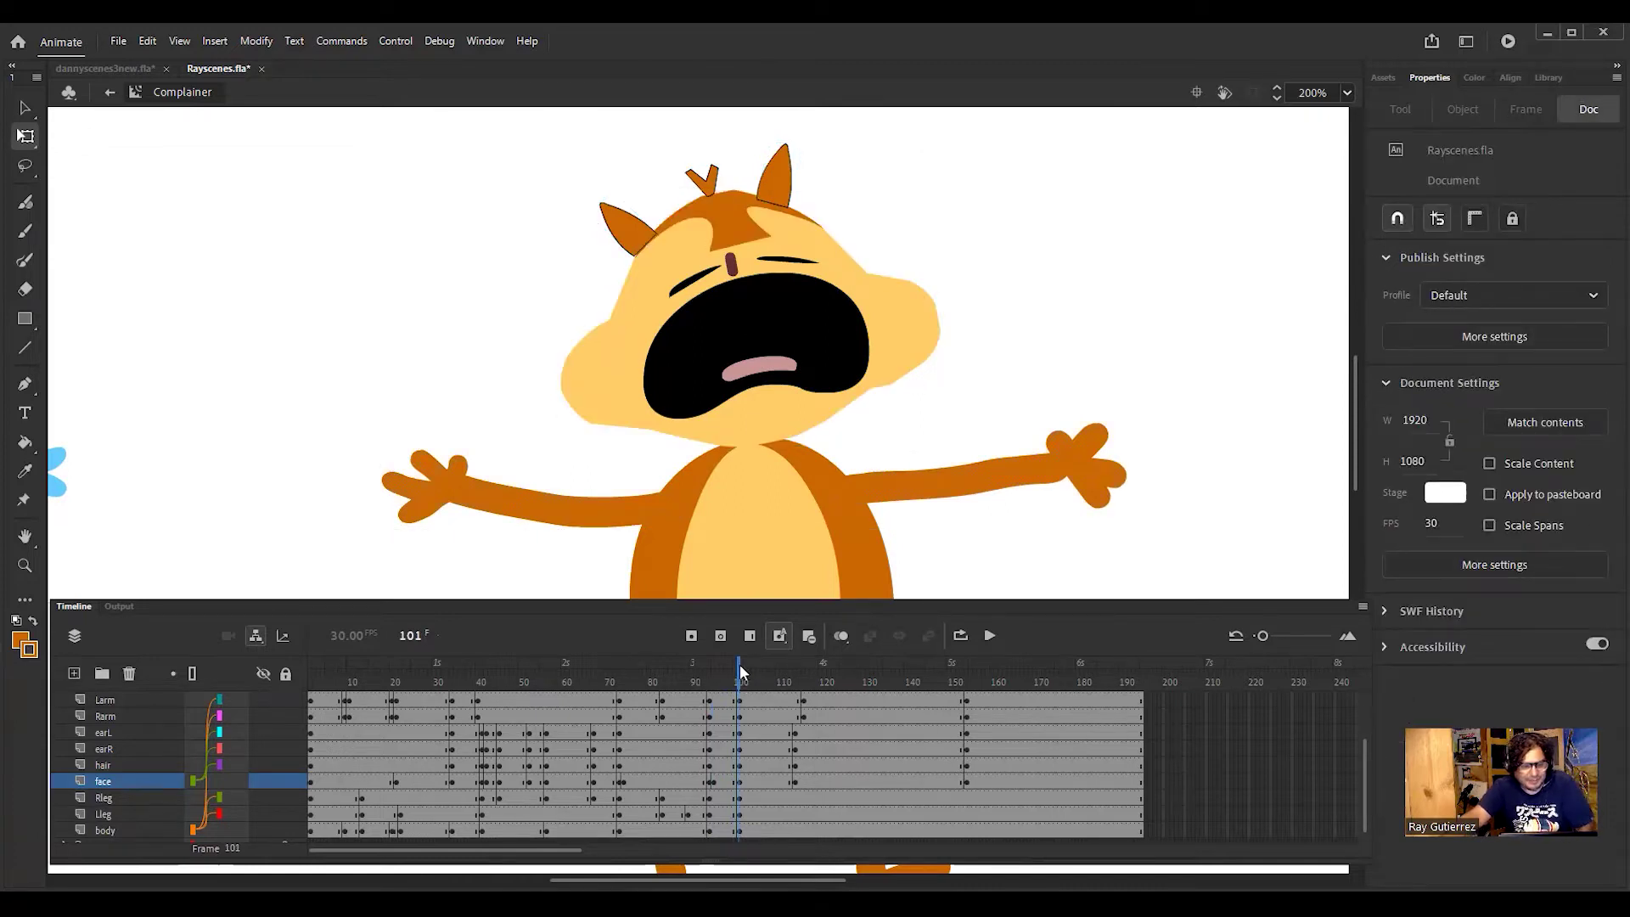
Step: Delete the whole black outline of the tilted face at frame 114
drag(738, 673, 795, 676)
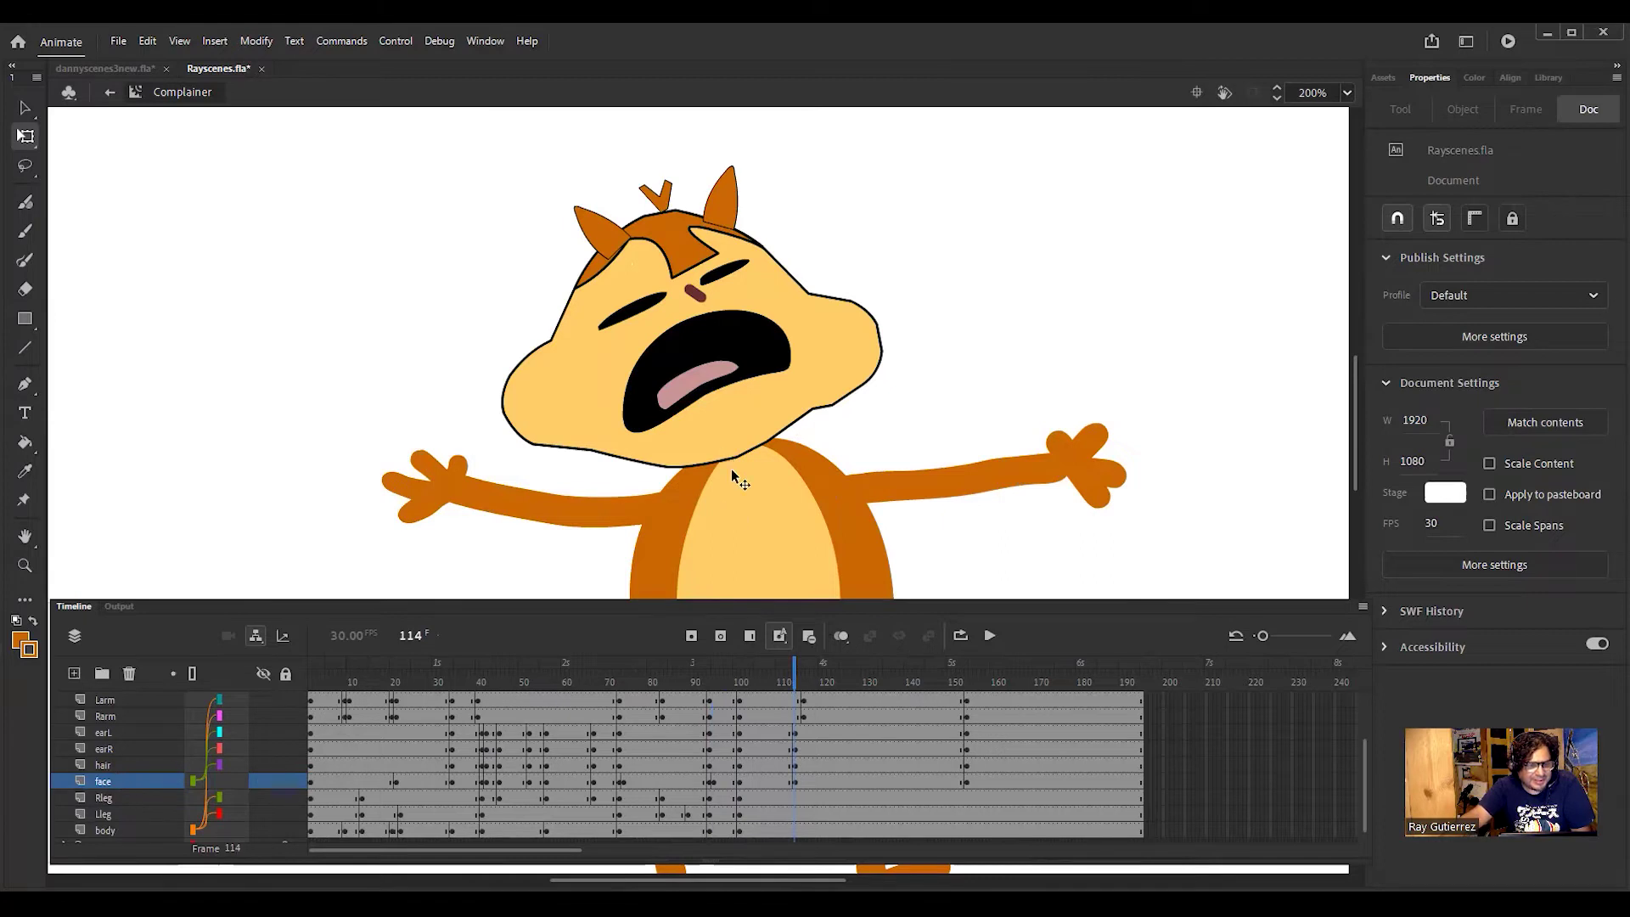
click(863, 382)
click(853, 537)
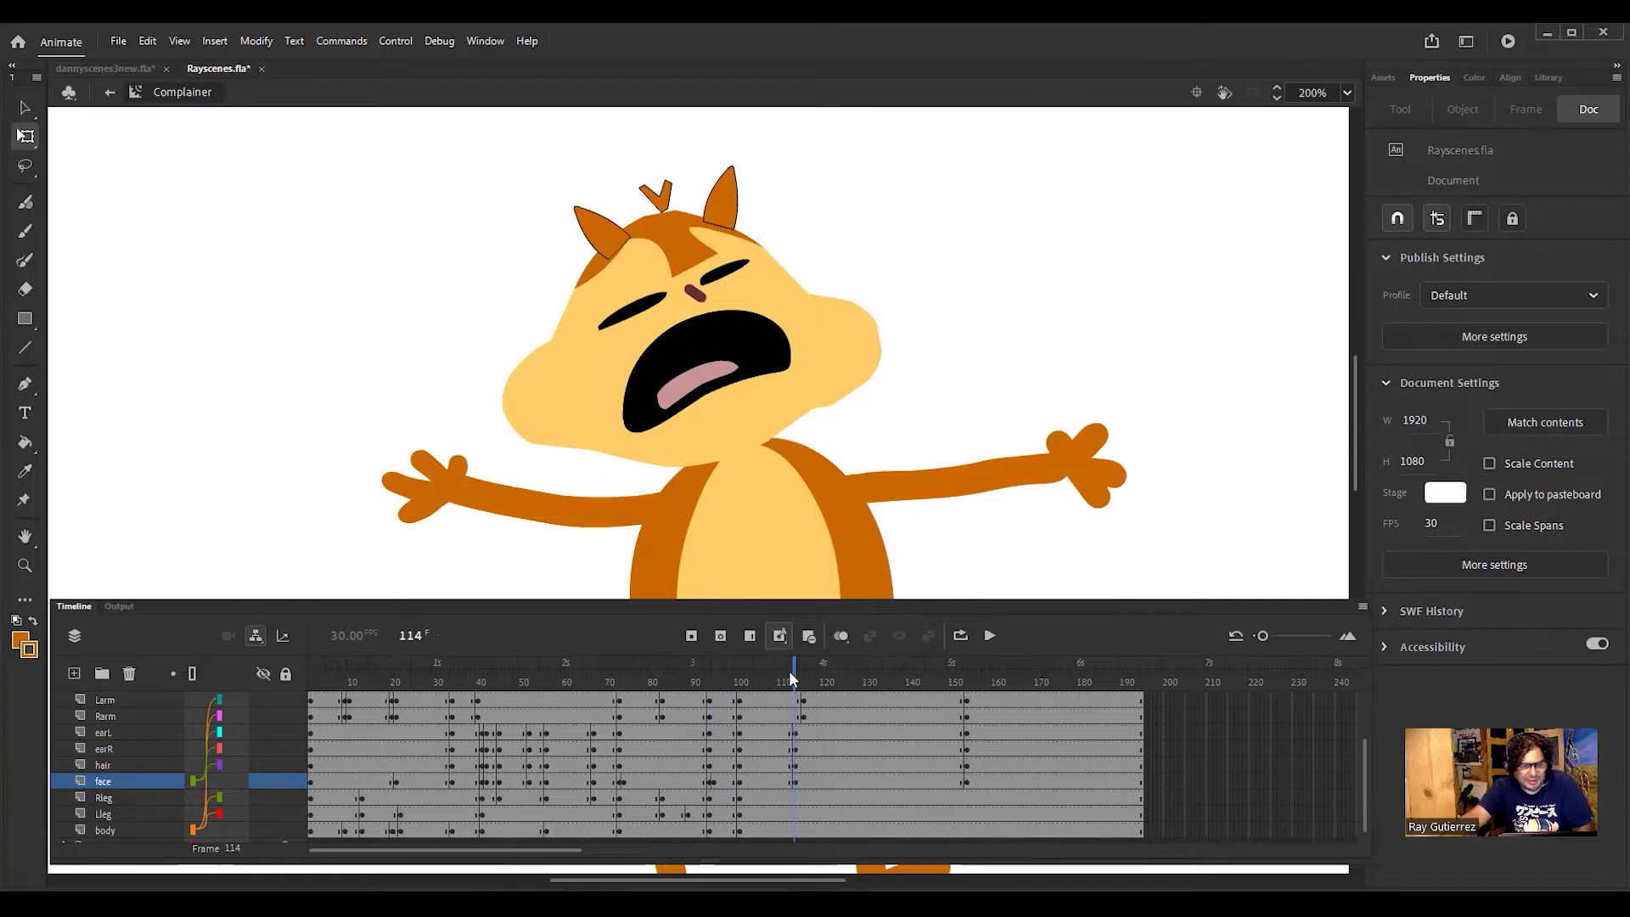
Step: Delete the whole black outline of the face at frame 155
key(Return)
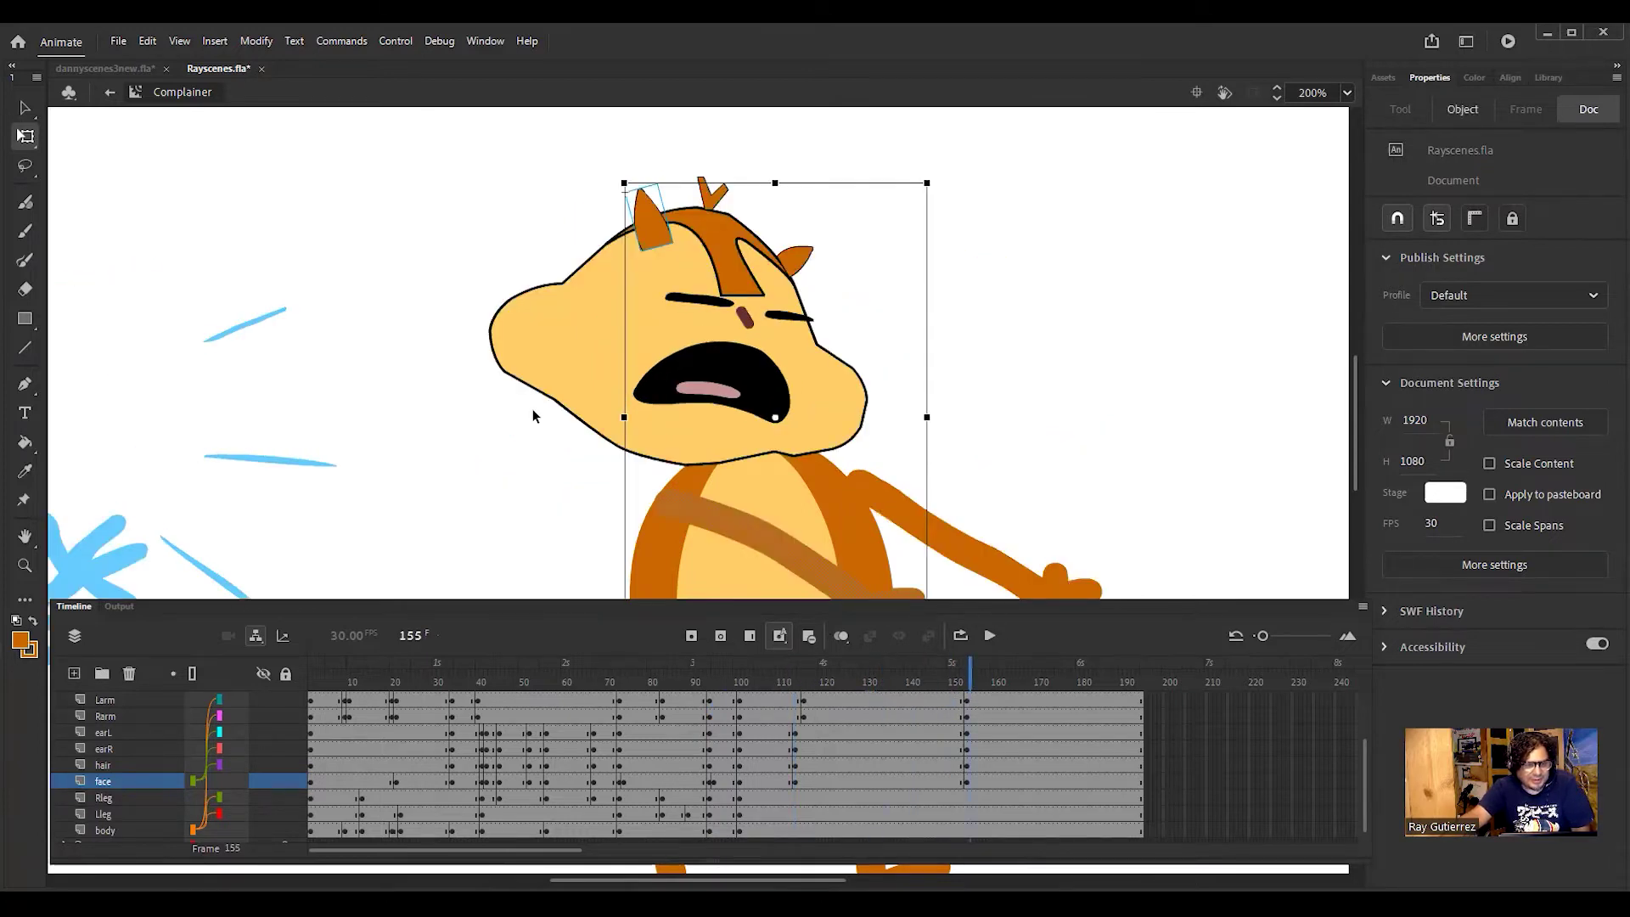
double_click(562, 409)
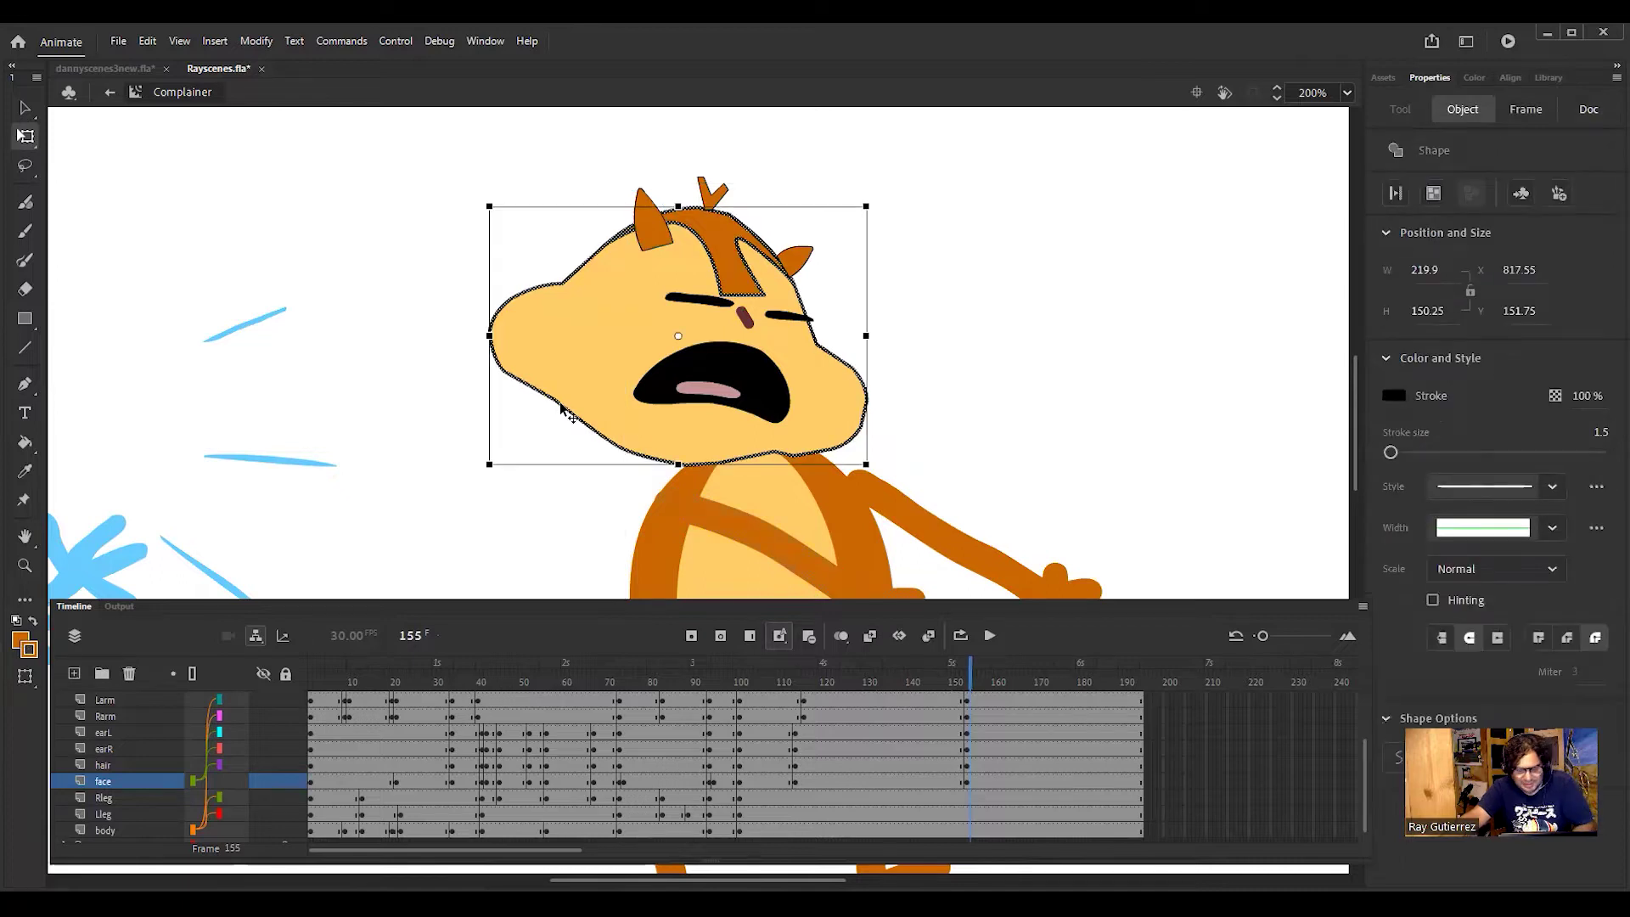
key(Delete)
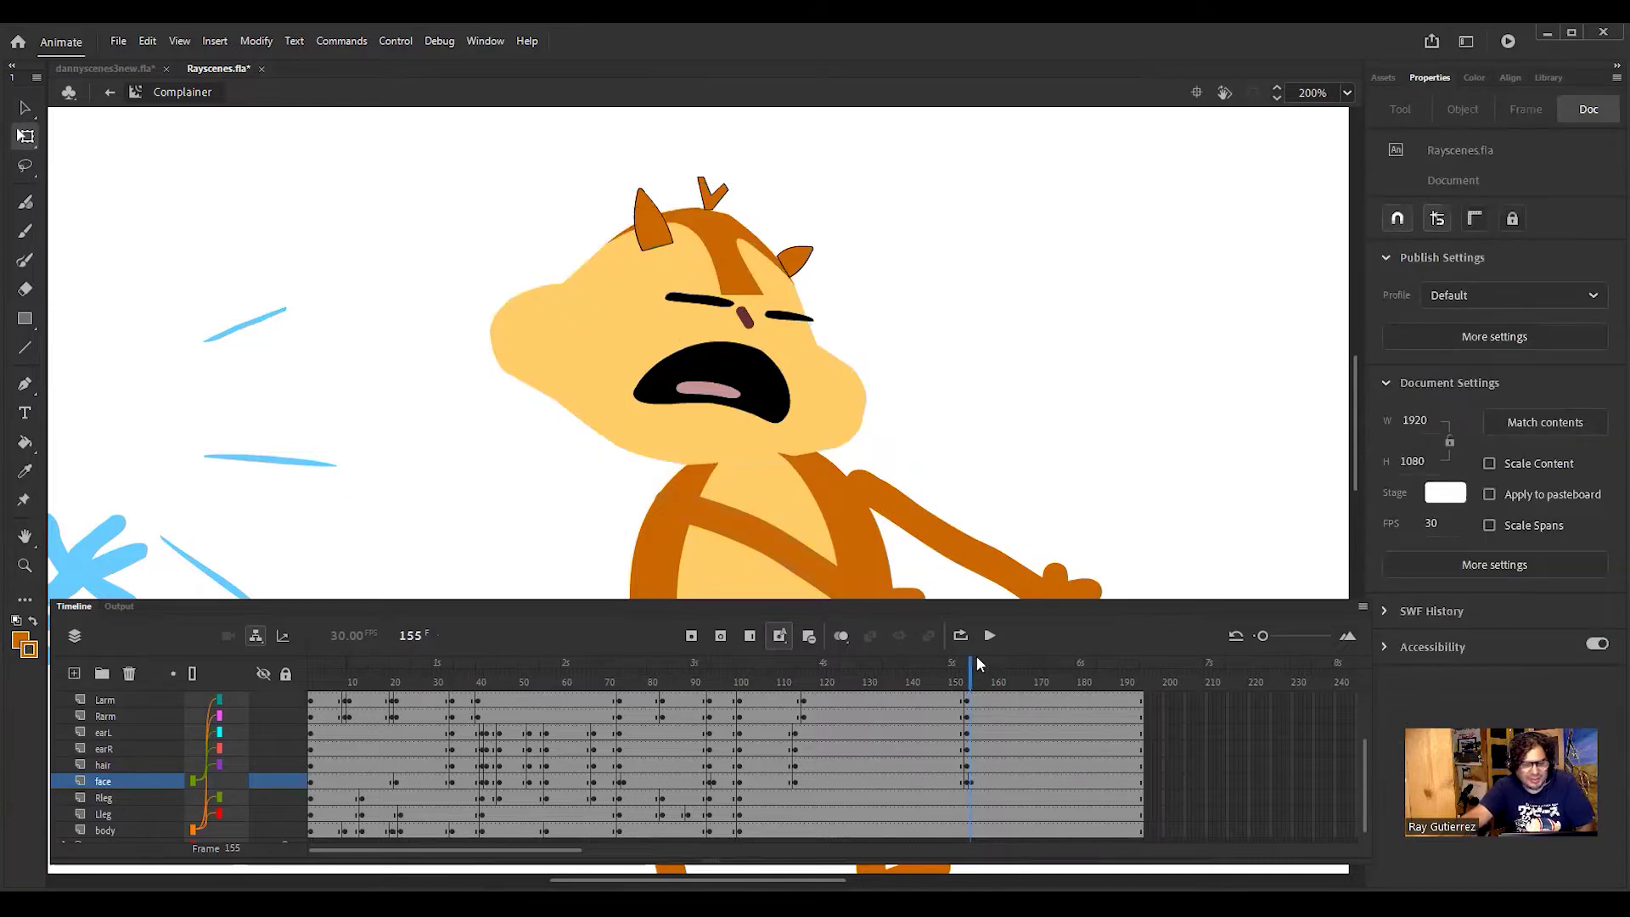
Step: Rewind to frame 1, view both figures at 100%, and play the animation to check for leftover face outlines
drag(900, 676, 302, 780)
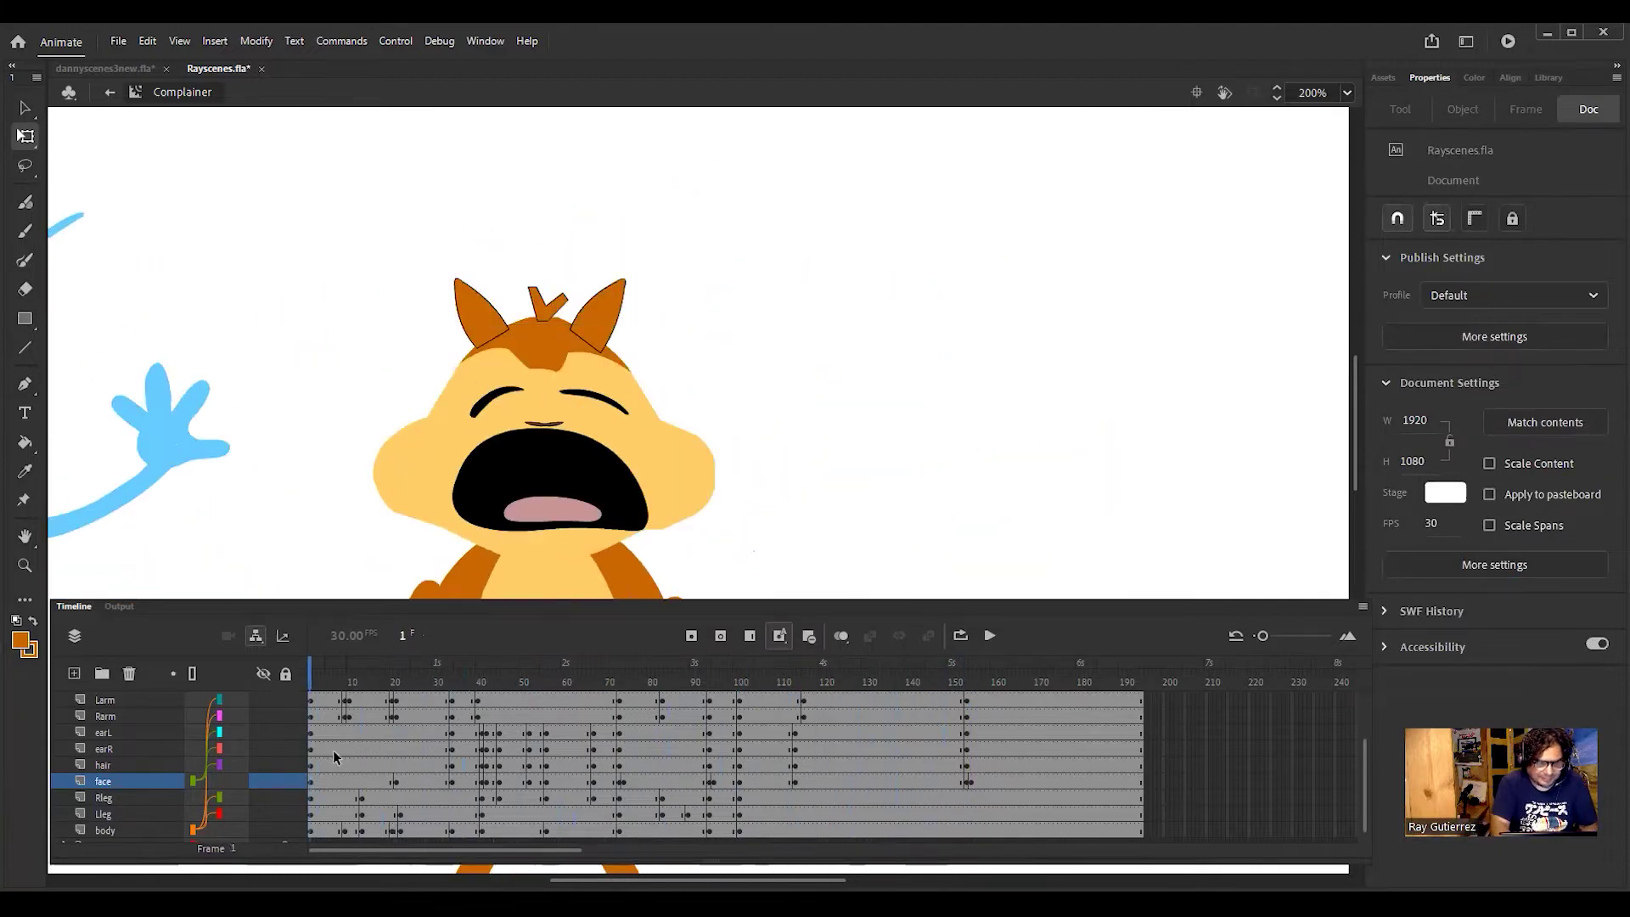
key(ctrl+1)
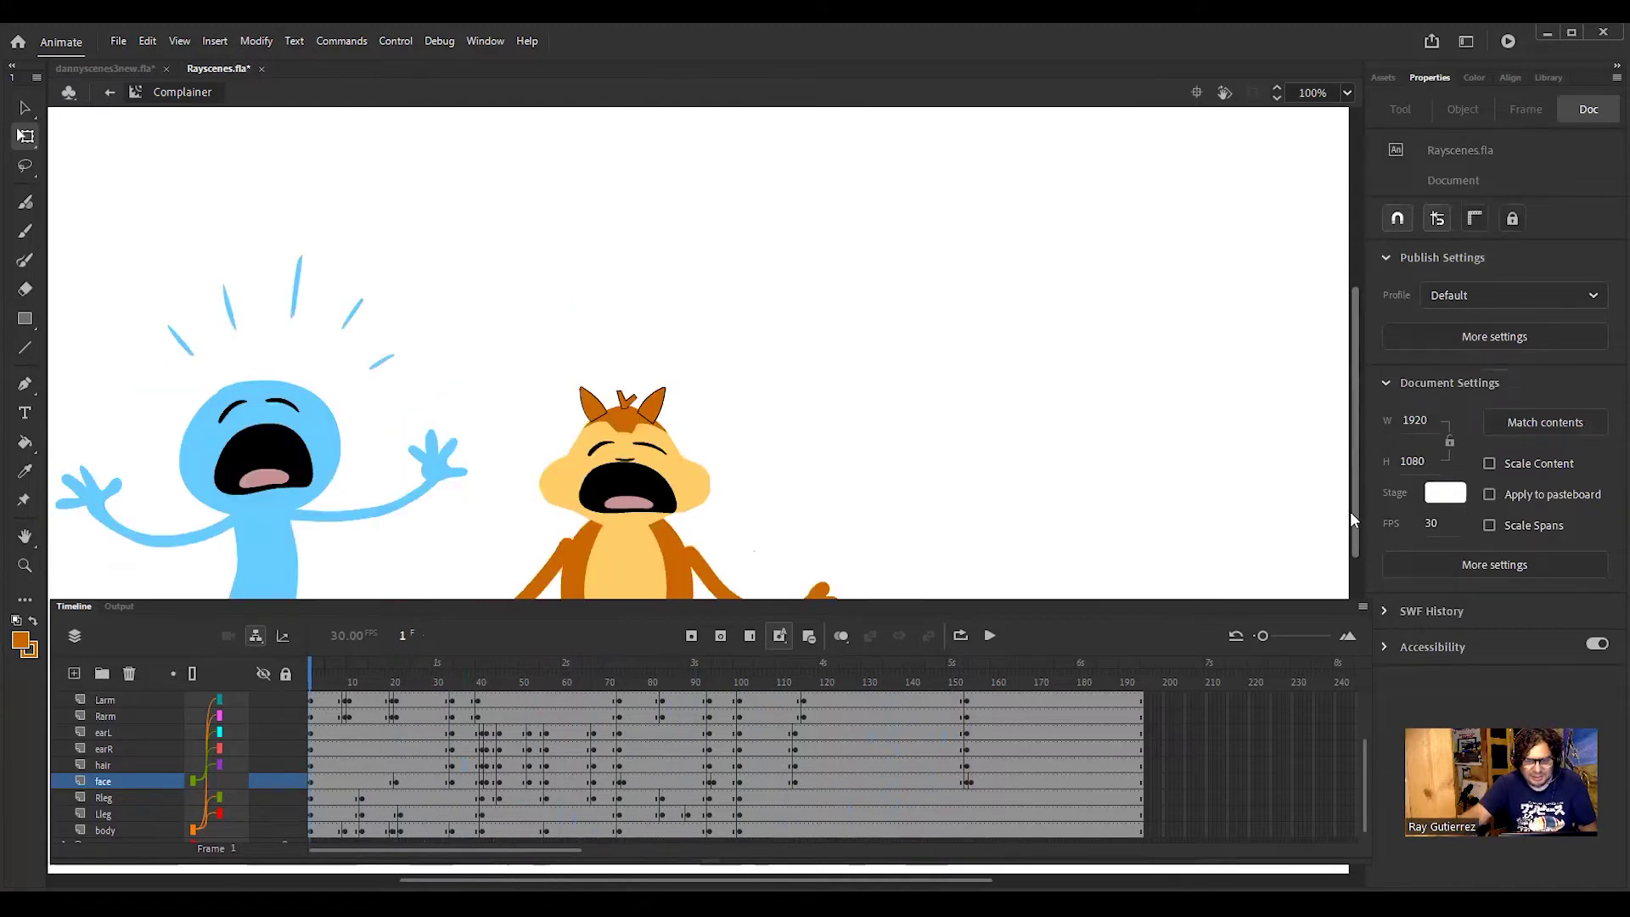
scroll(1351, 538, down, 2)
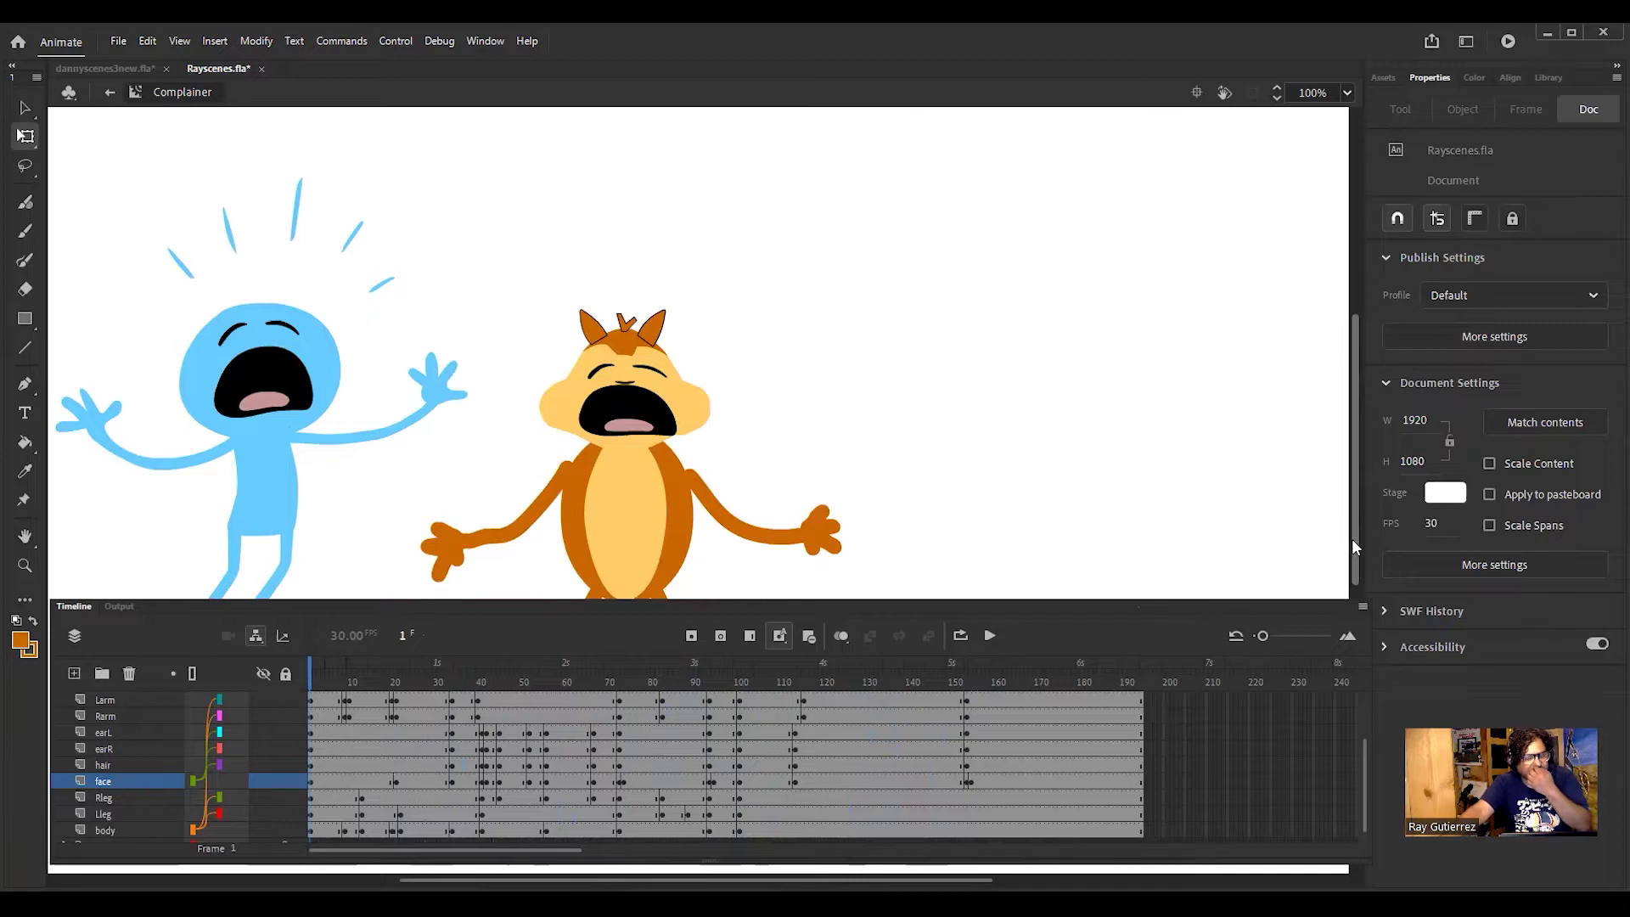
drag(1355, 497, 1356, 540)
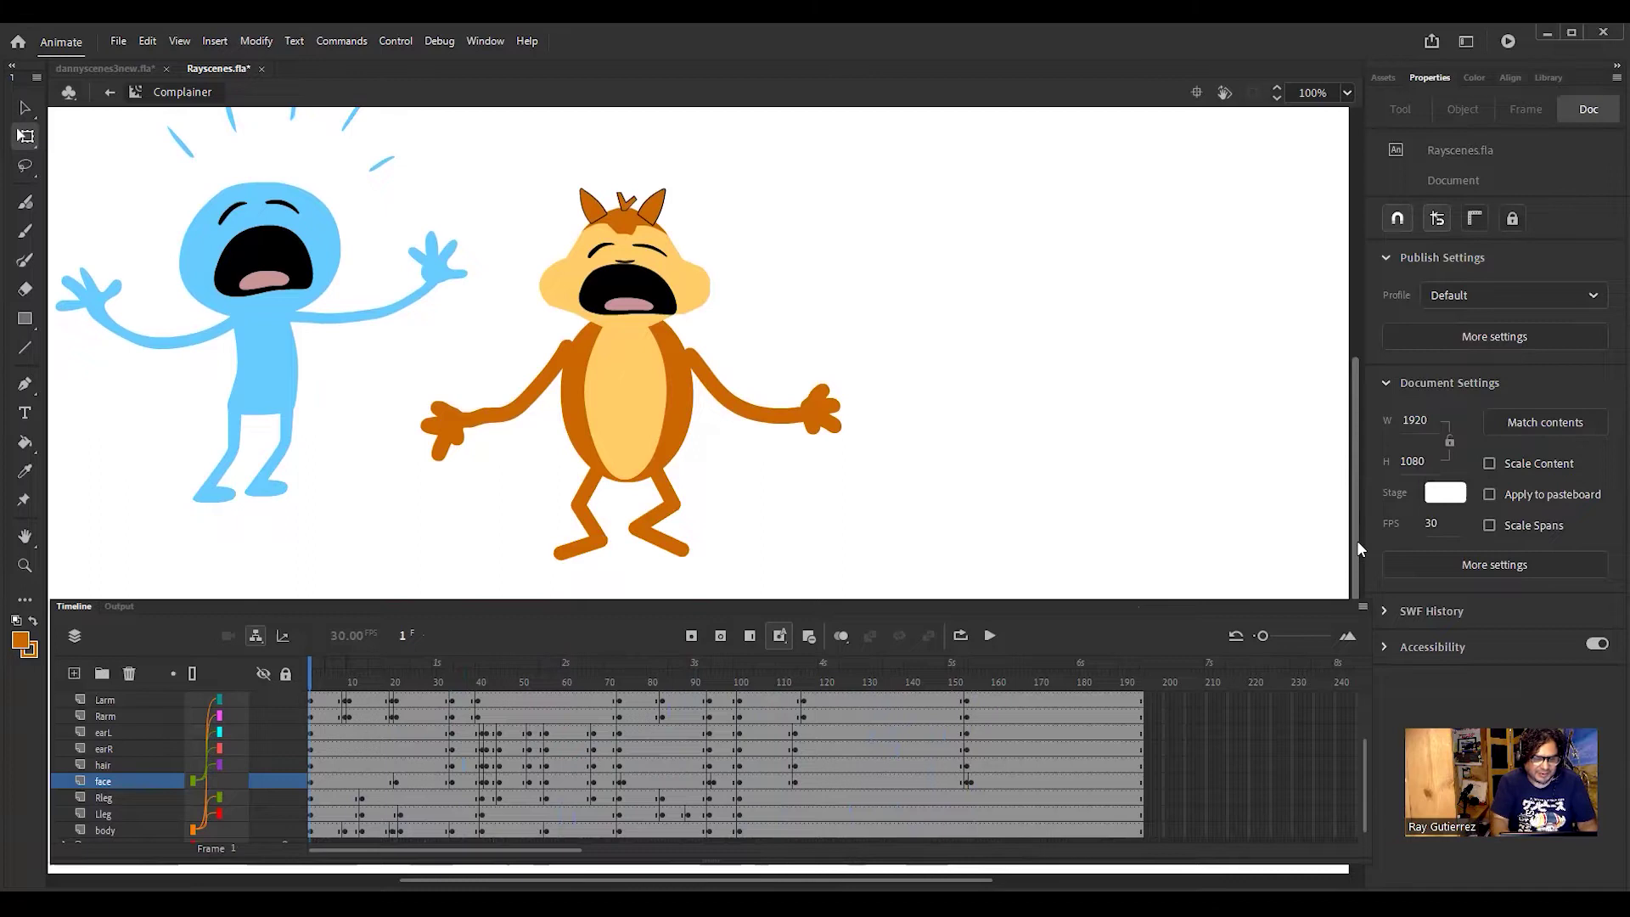
click(987, 637)
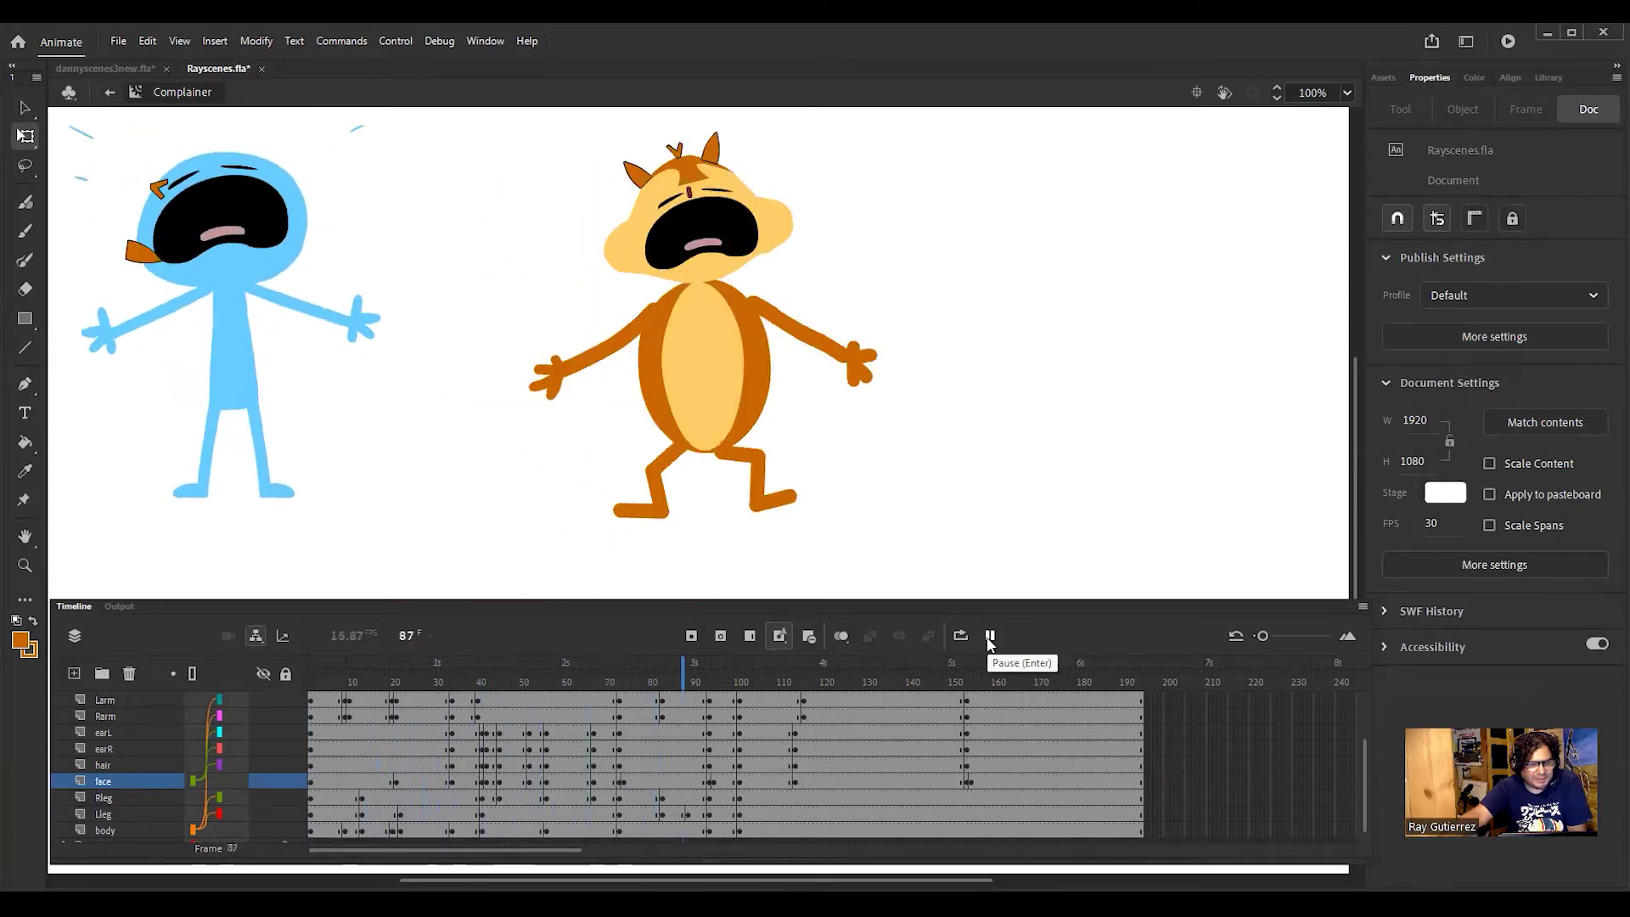
click(990, 637)
Step: Delete the whole black outline of the face at frame 94
drag(742, 671, 709, 679)
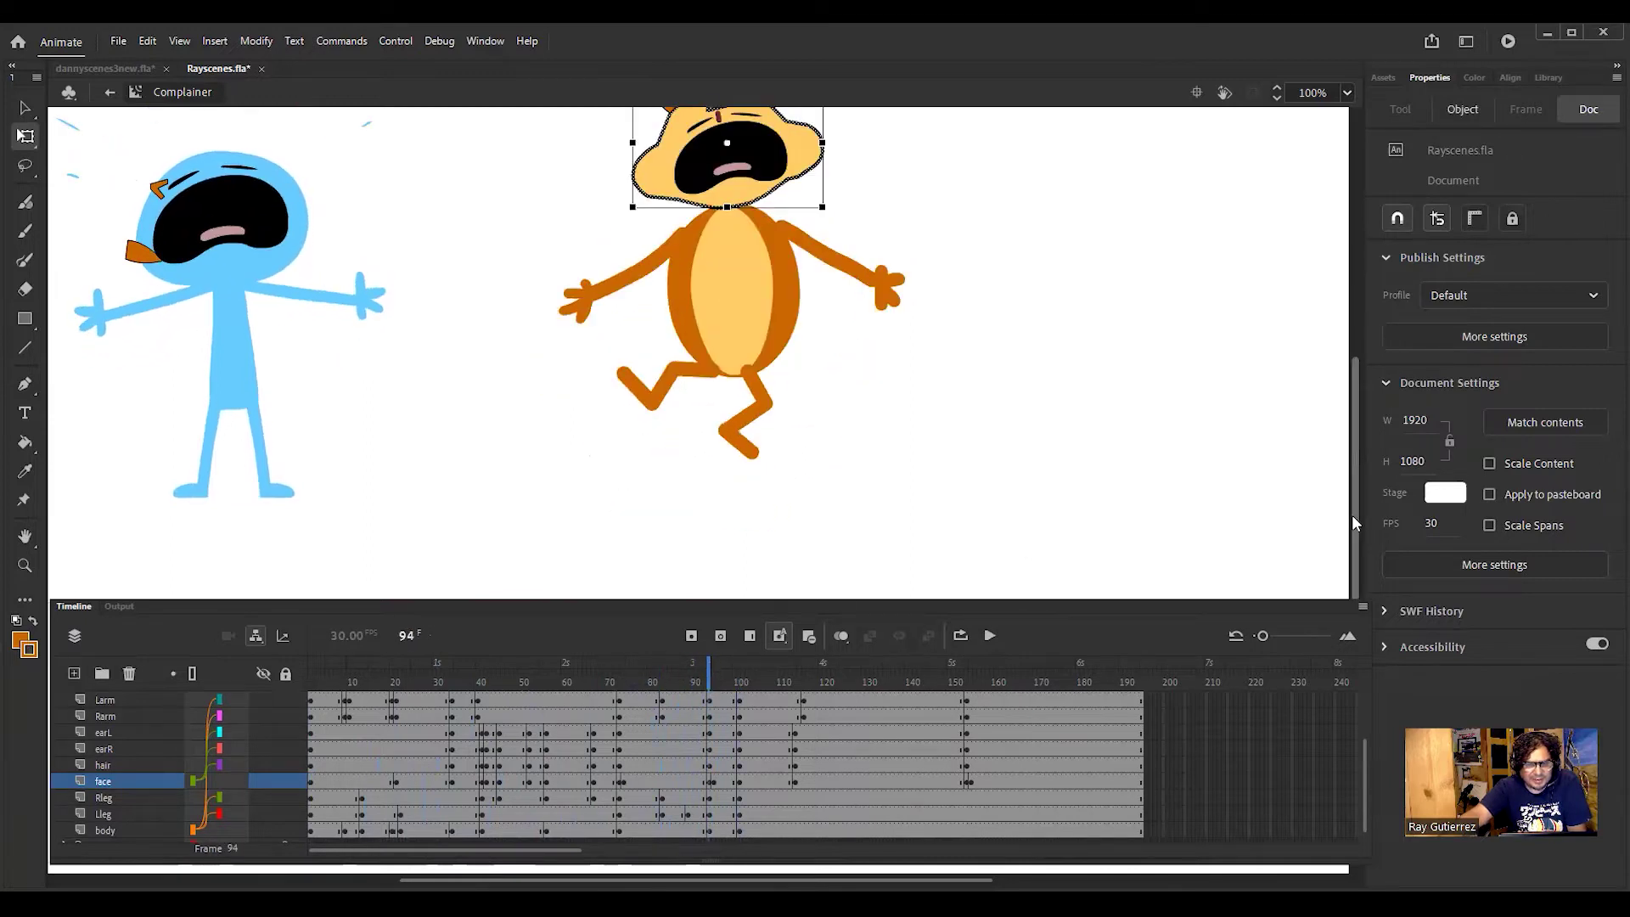
scroll(1104, 379, up, 3)
click(1053, 390)
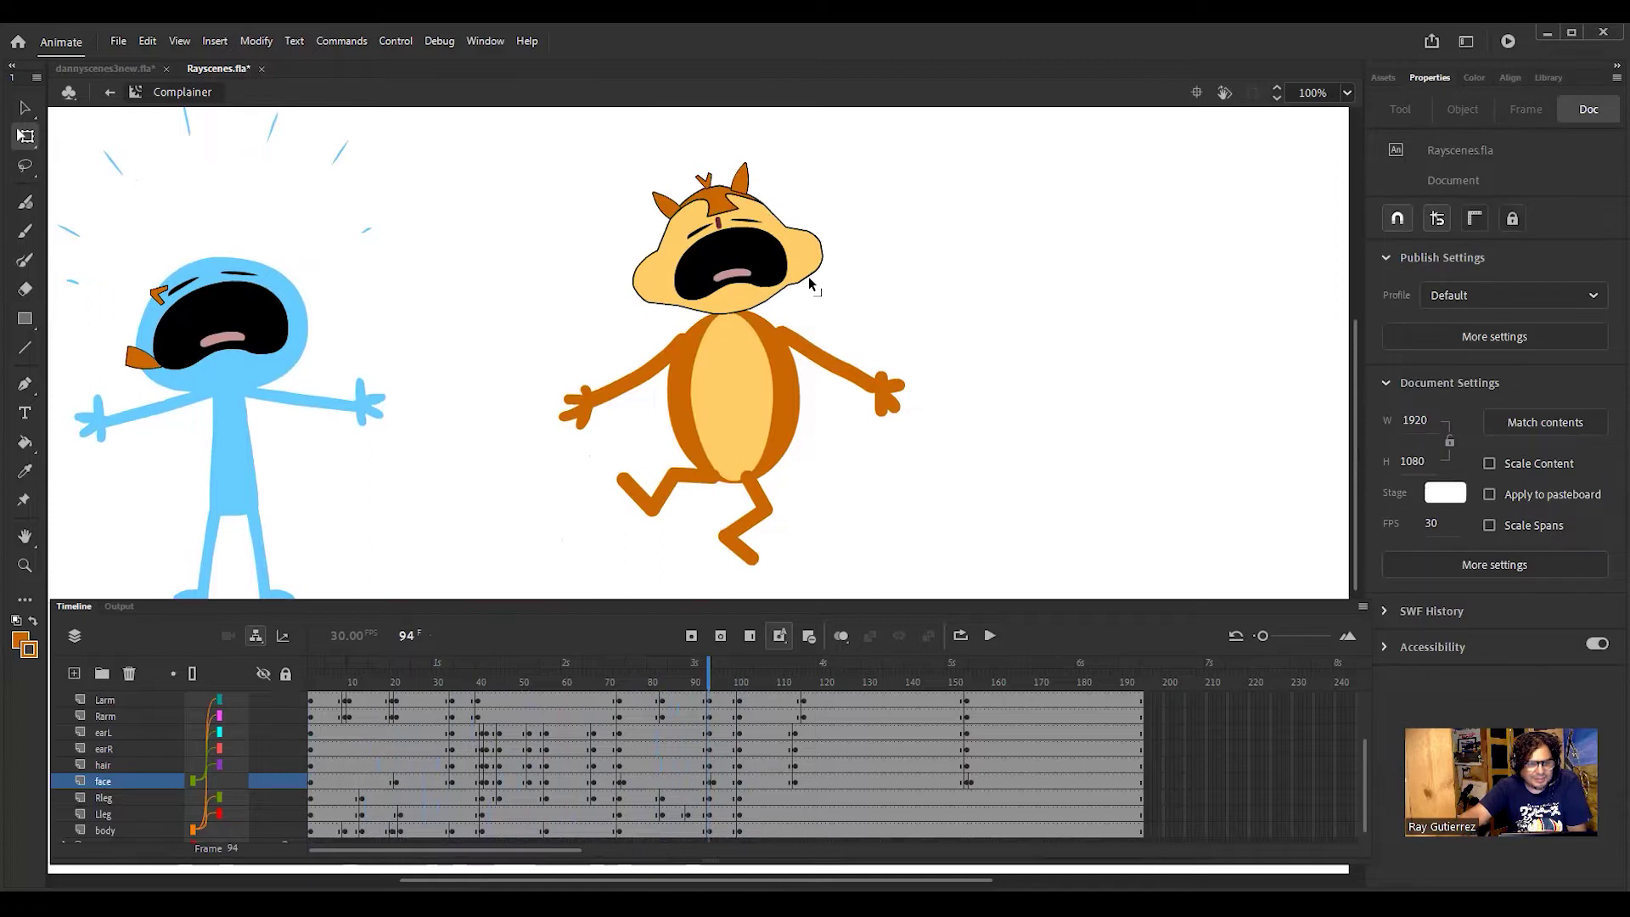
click(807, 280)
double_click(808, 282)
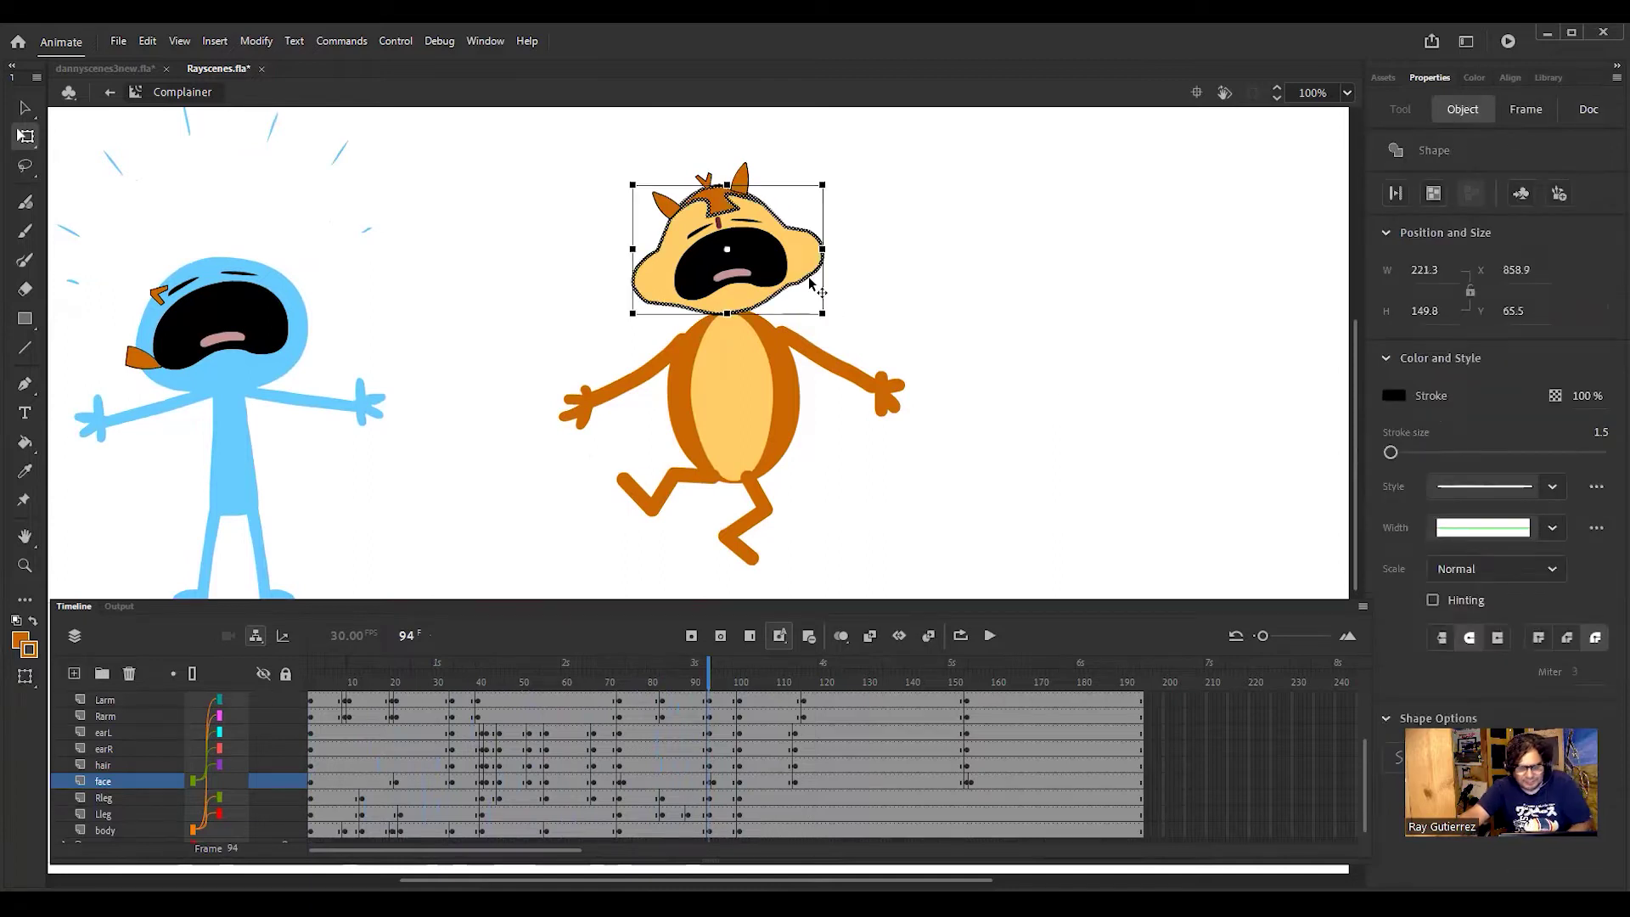
key(Delete)
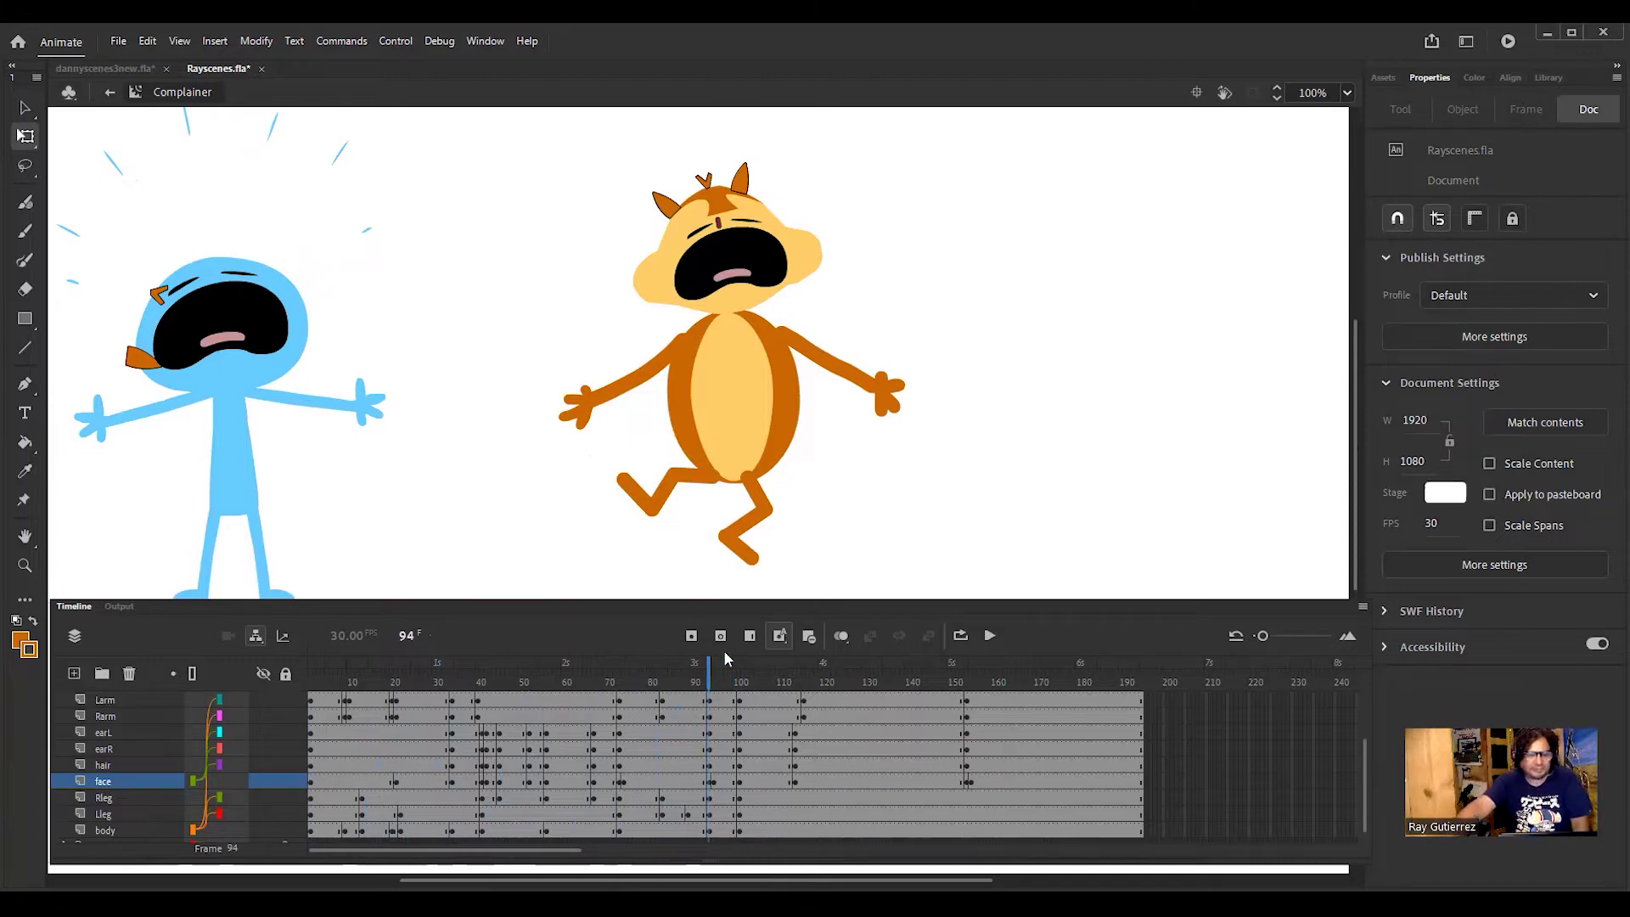
Step: Review the whole animation by scrubbing through it and playing it from frame 1, and stop the playback
drag(709, 673, 849, 682)
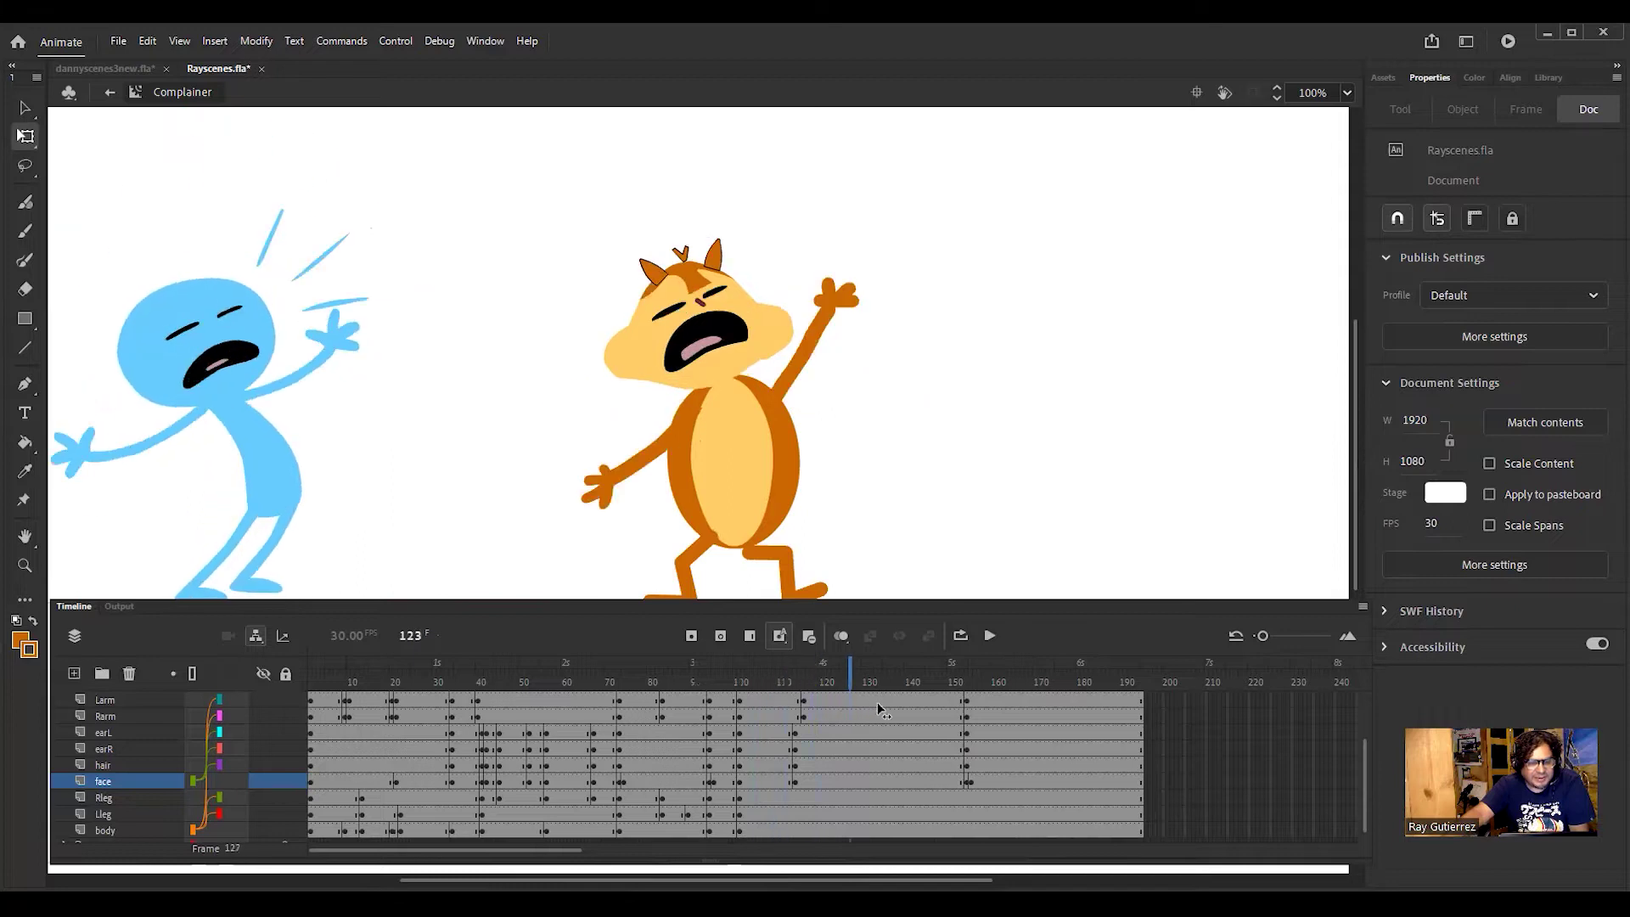
click(975, 724)
drag(975, 725, 704, 717)
drag(605, 718, 310, 747)
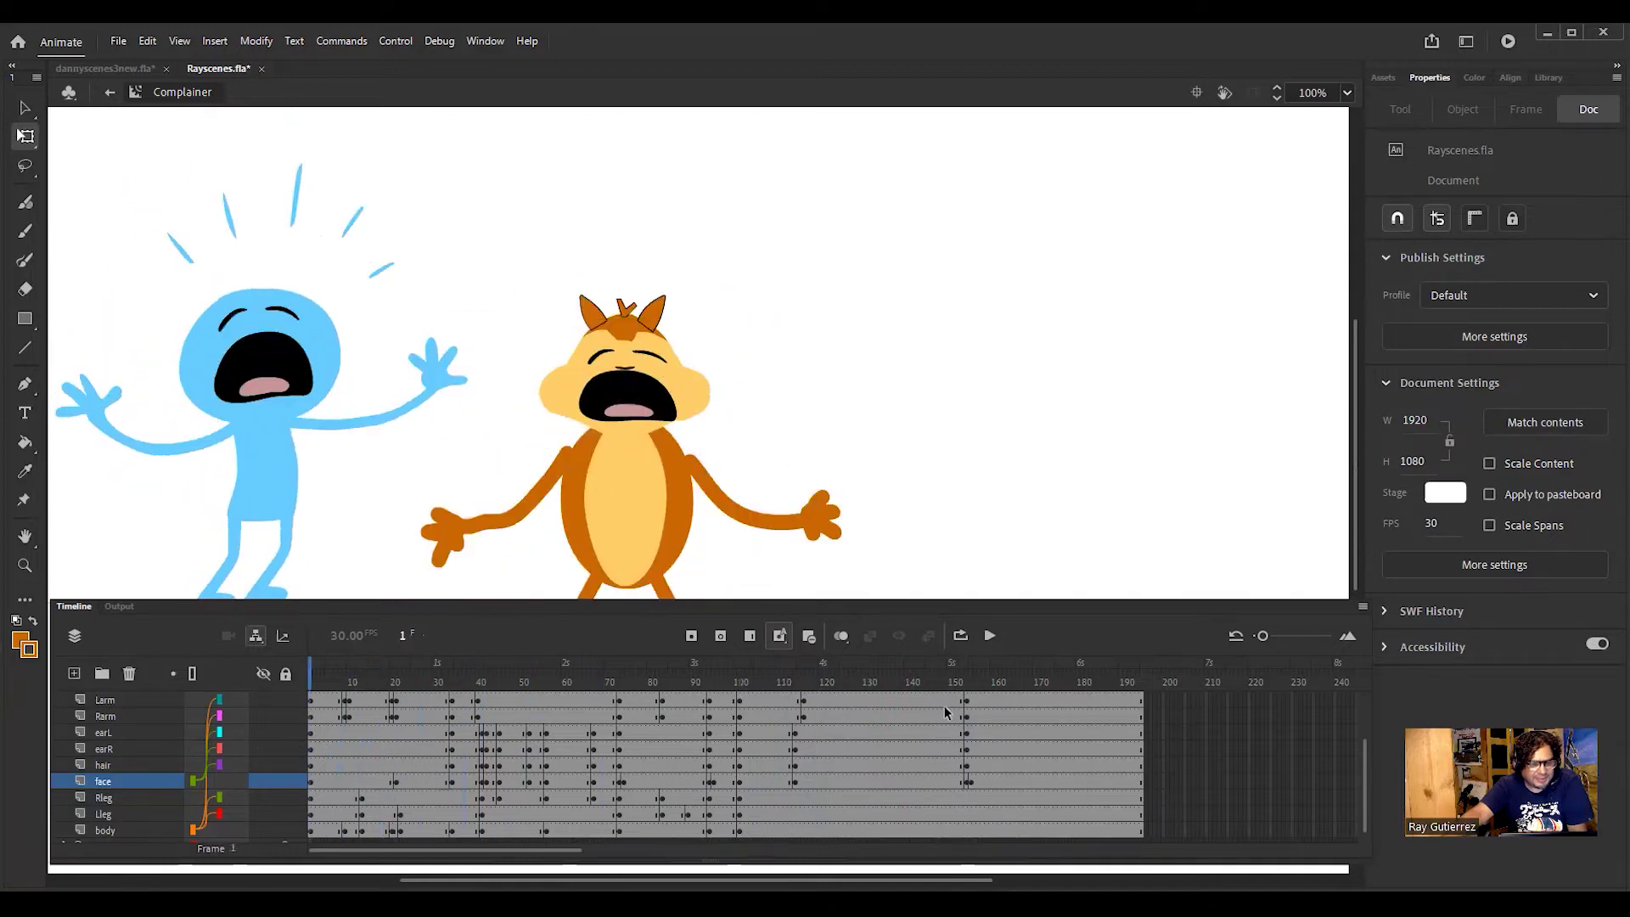
click(989, 636)
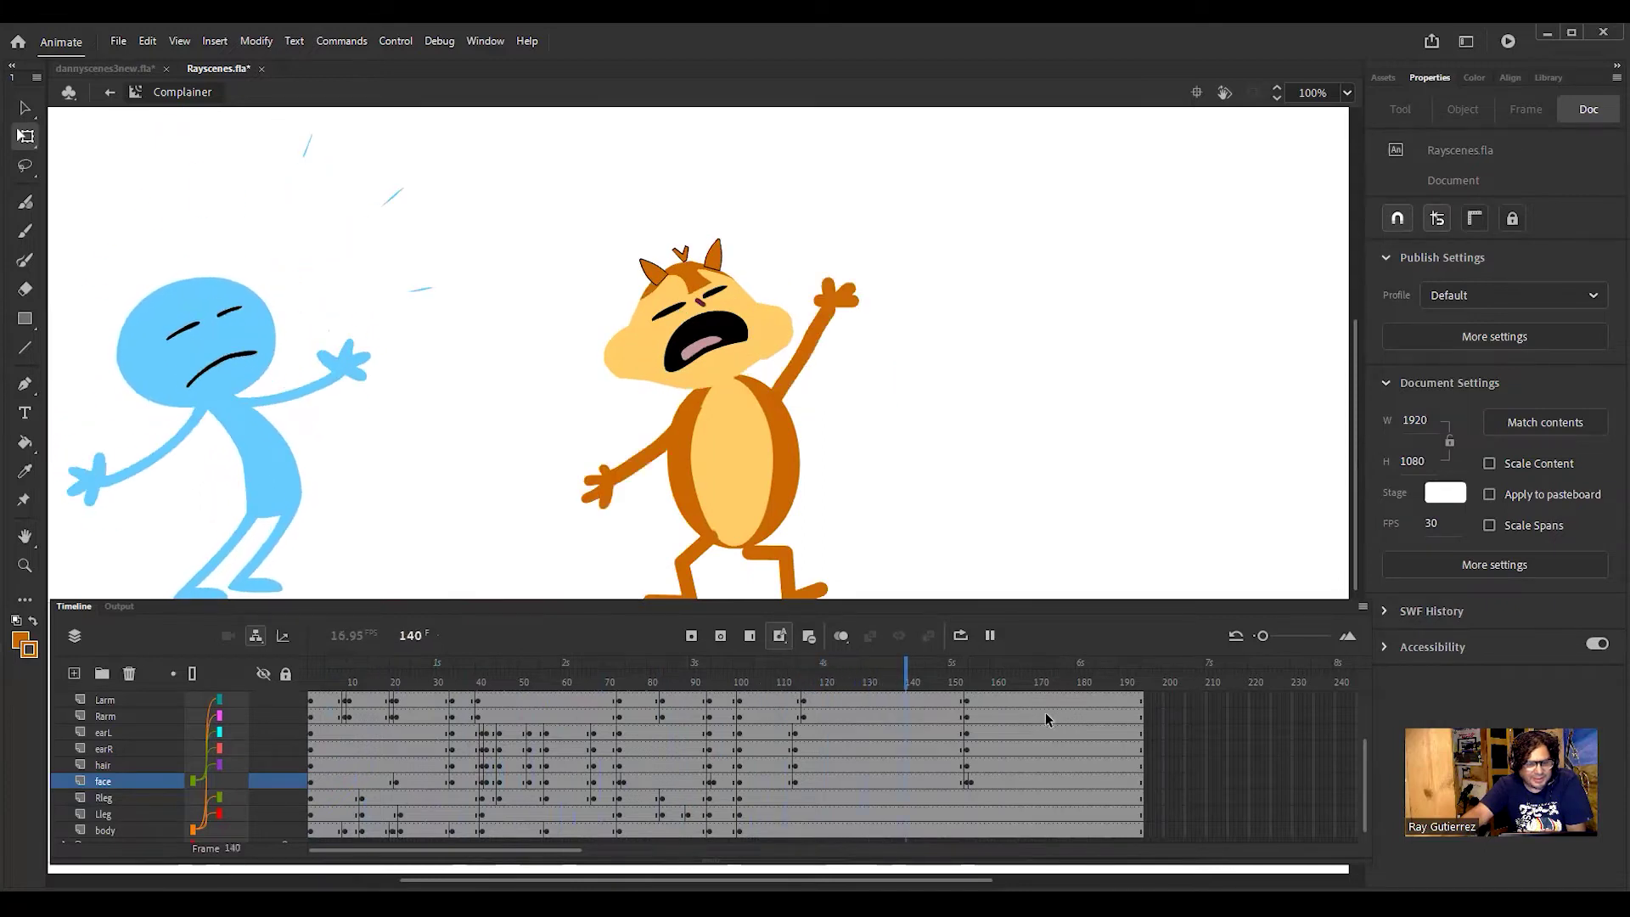
drag(952, 679, 416, 679)
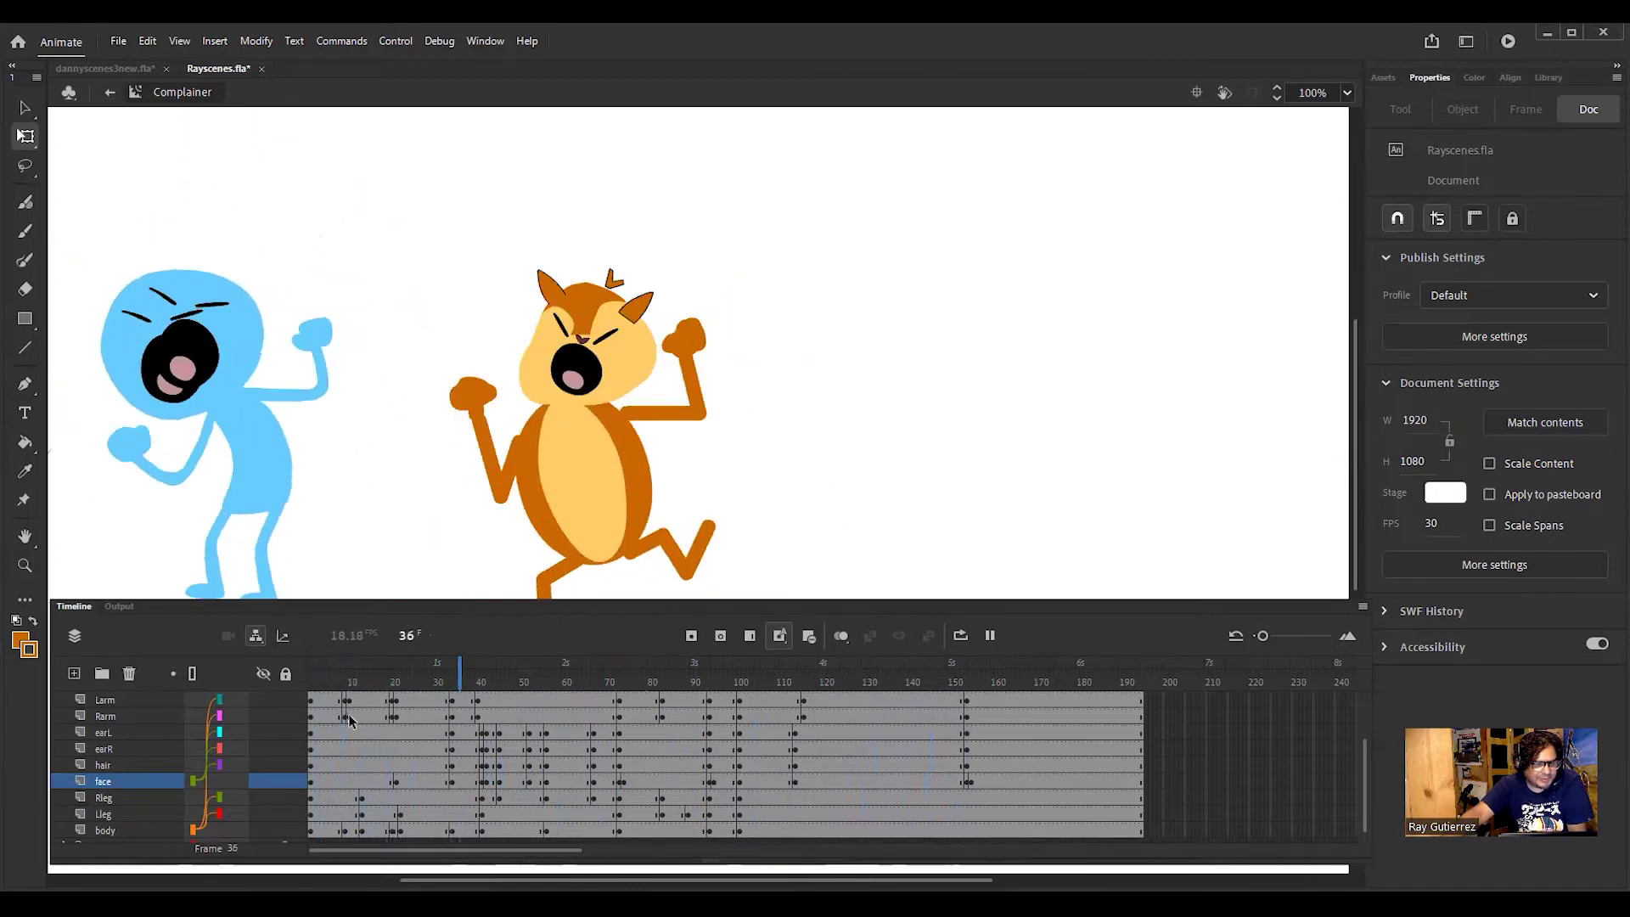
click(990, 637)
Step: Scrub through the opening frames to frame 21, comparing the orange character's poses with the blue figure
drag(570, 673, 330, 712)
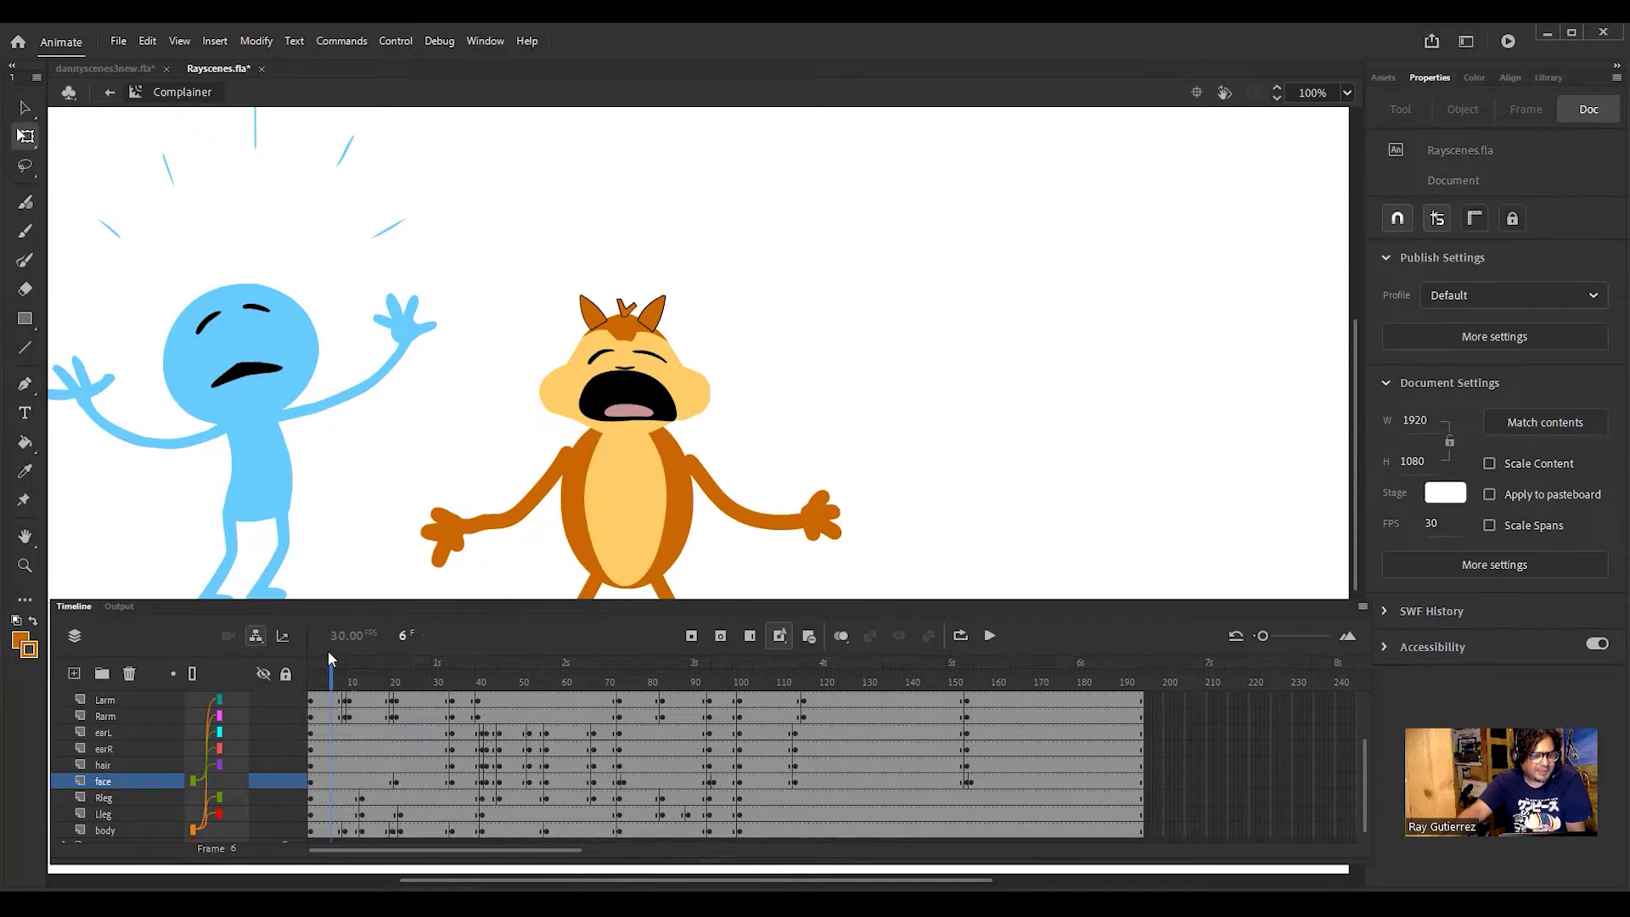
click(310, 670)
drag(310, 670, 321, 677)
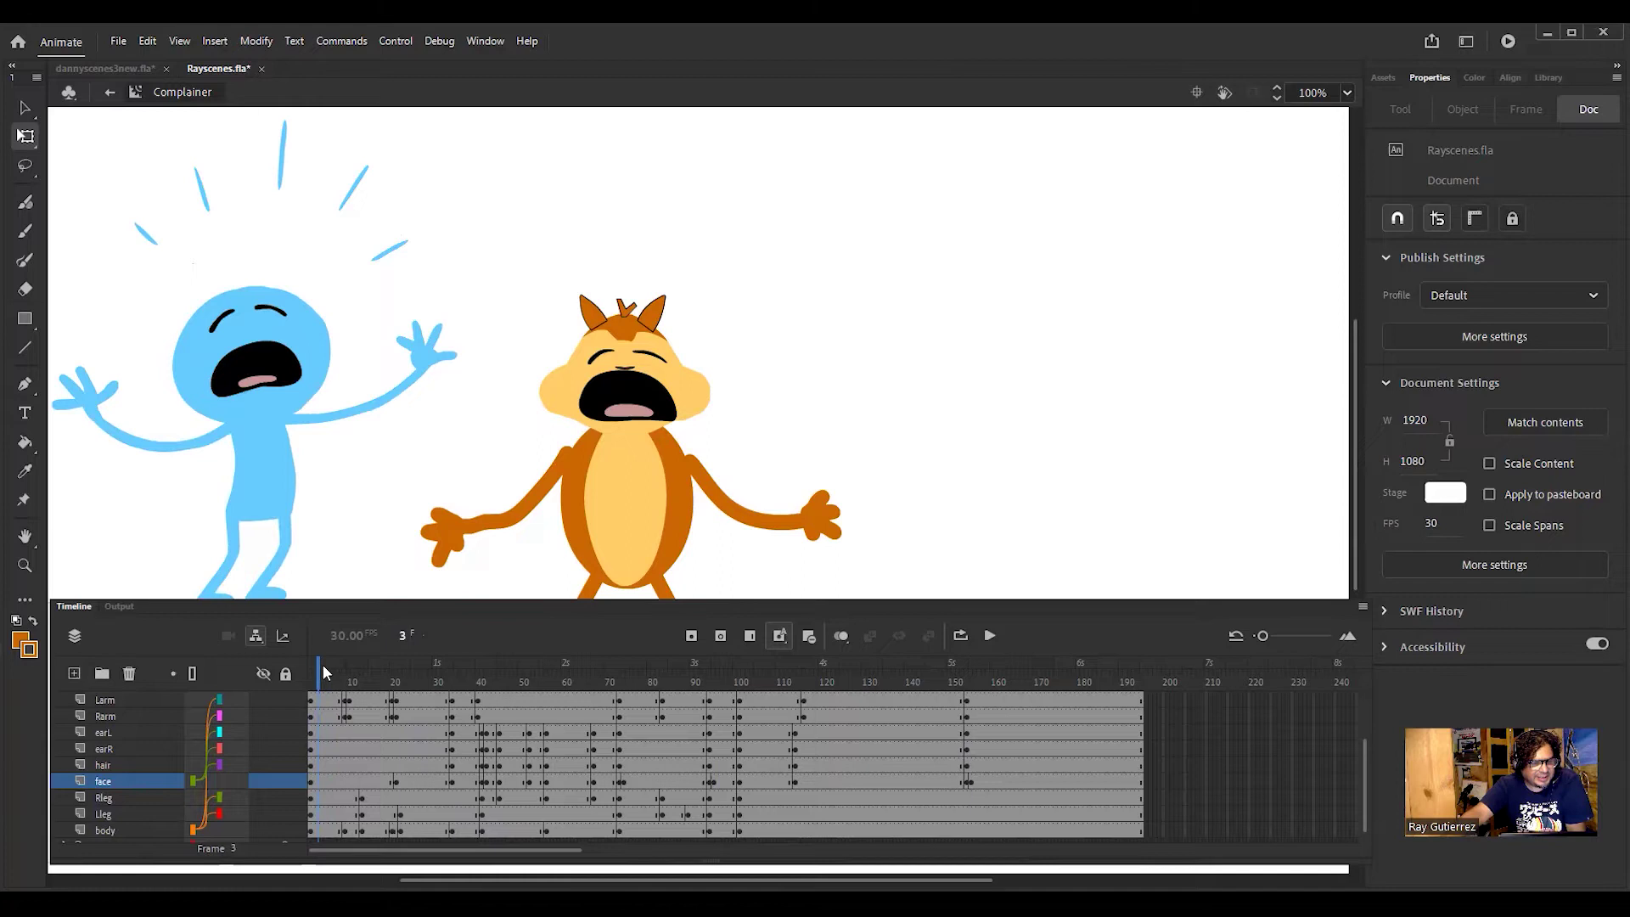
drag(321, 676, 448, 679)
click(378, 701)
click(348, 713)
drag(348, 713, 397, 719)
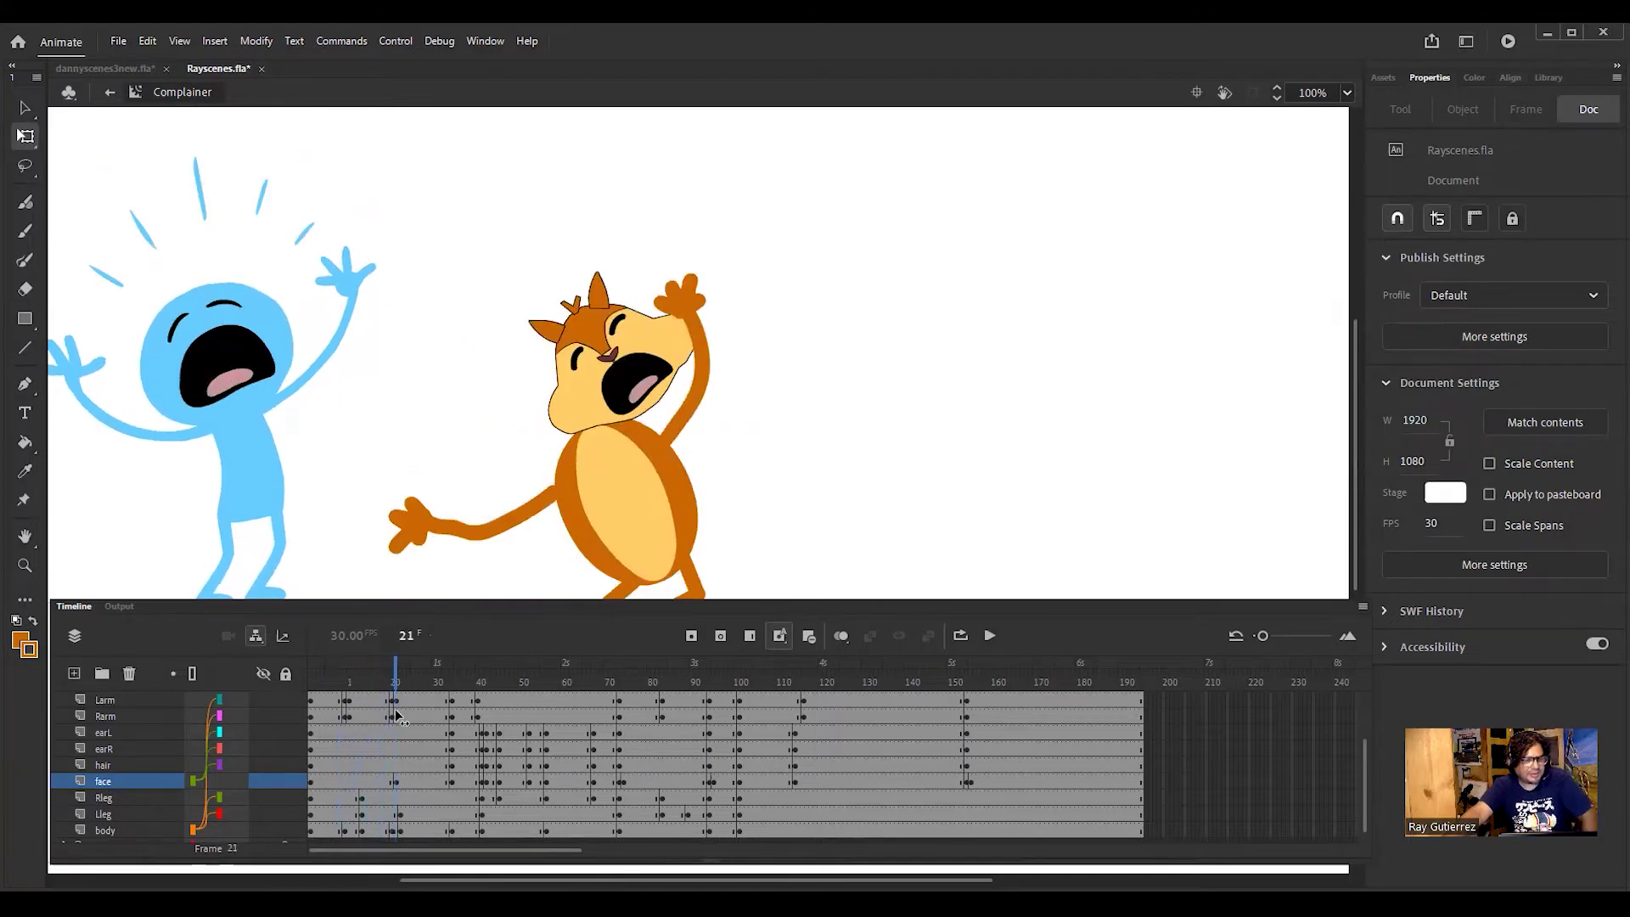
Step: Delete the whole black outline of the wide-mouthed face at frame 73
drag(397, 716, 621, 737)
key(comma)
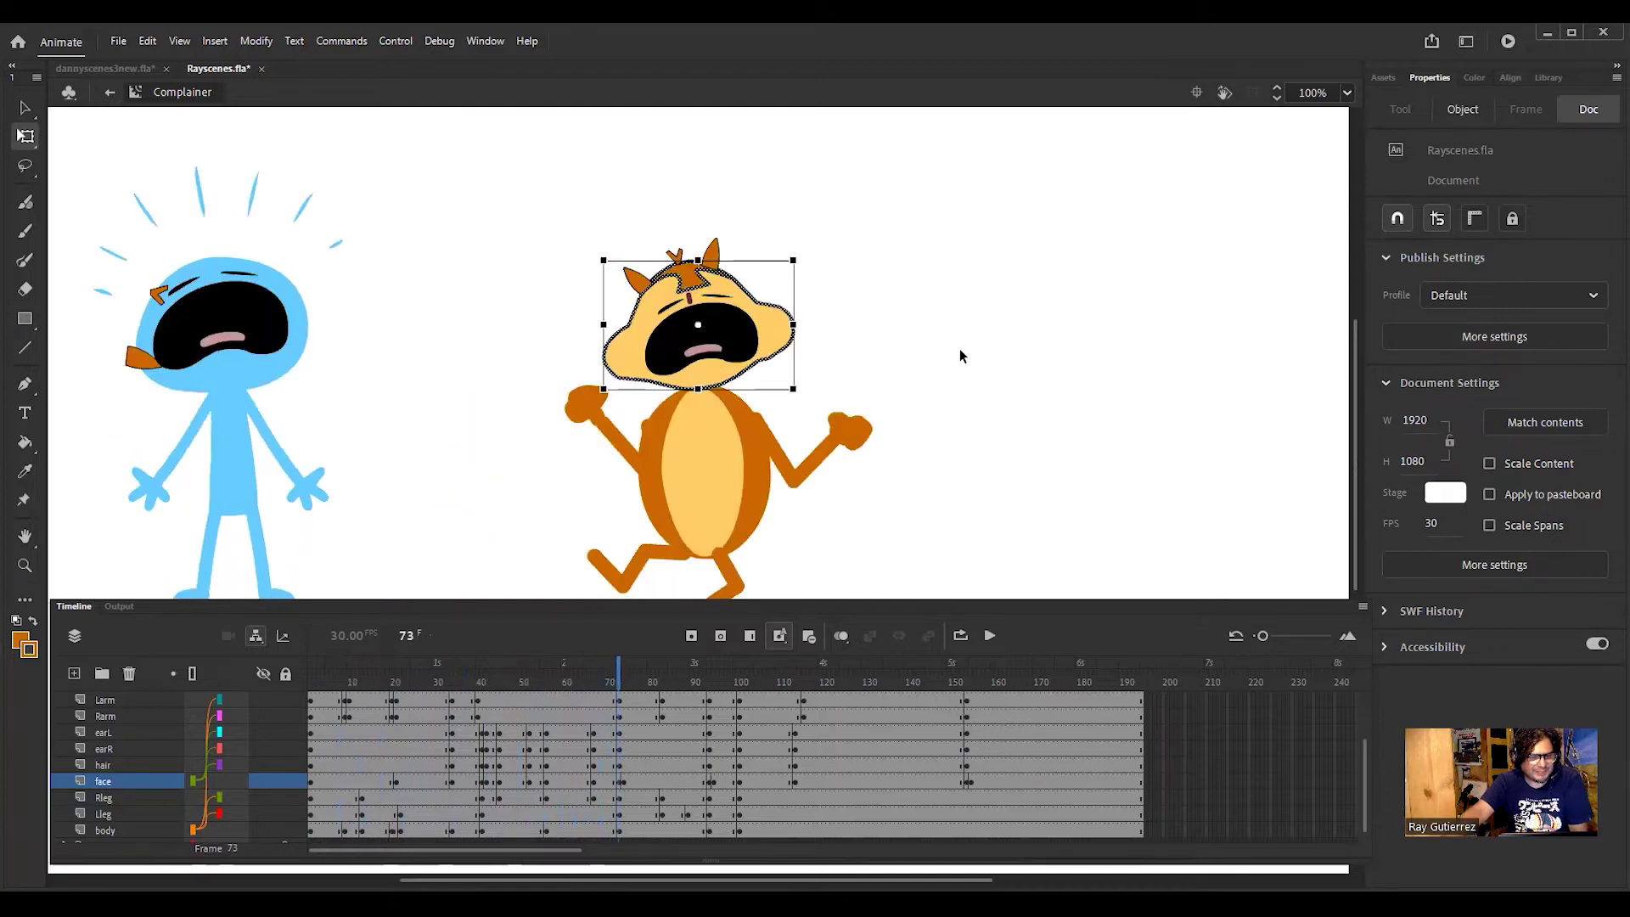
click(959, 343)
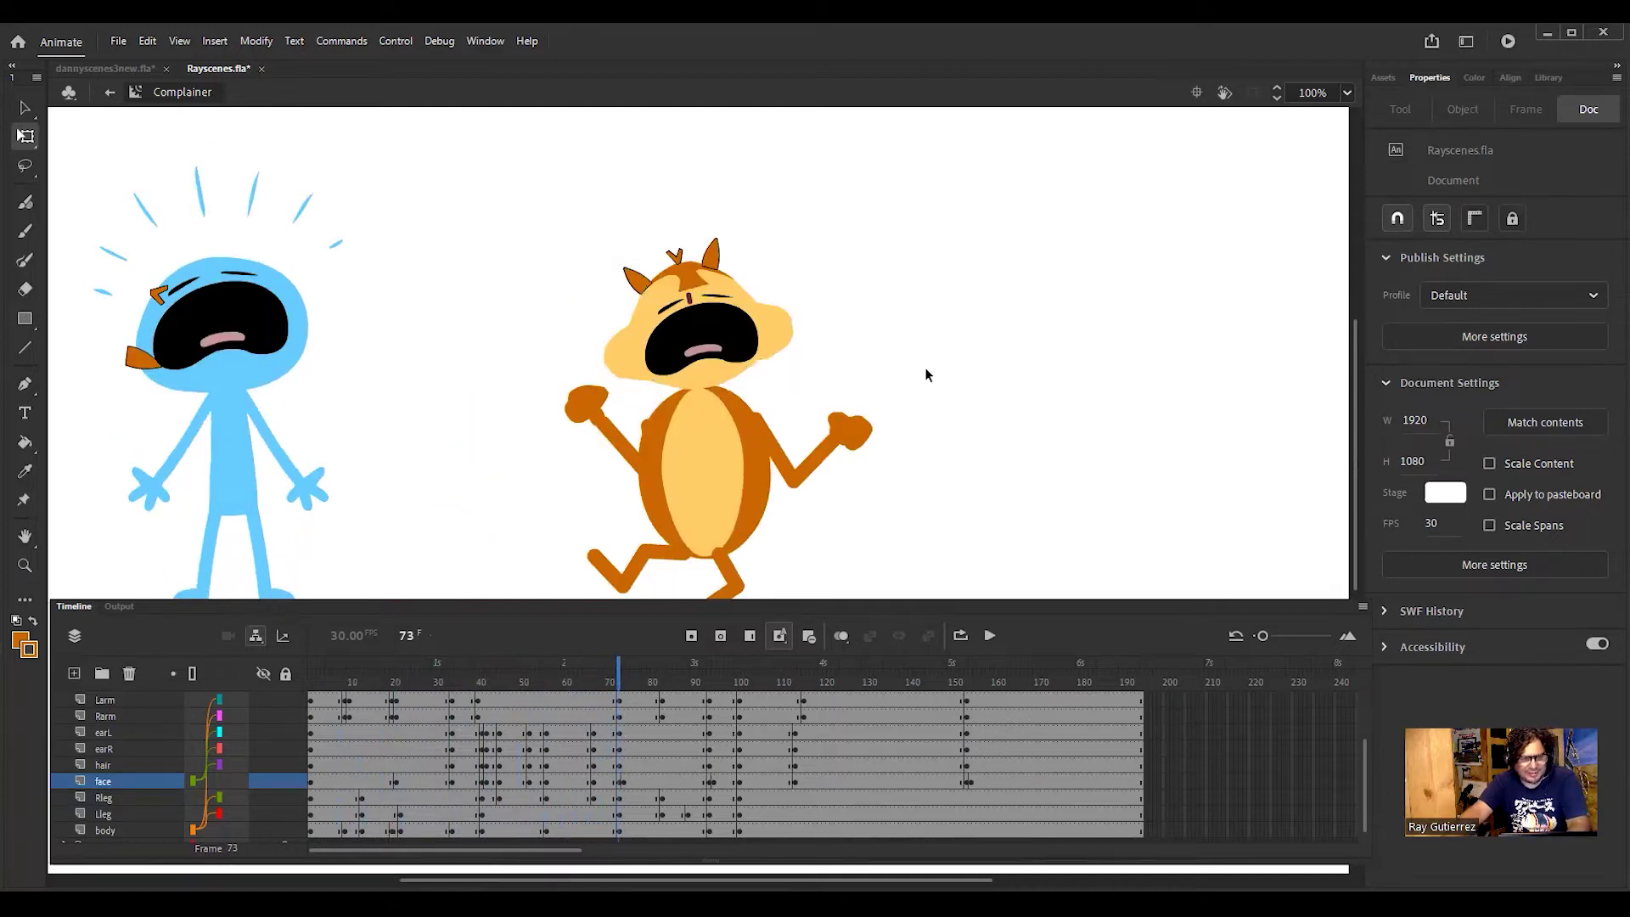
Step: Check the cleaned frames once more, return to frame 1, and save the file
drag(618, 671, 891, 689)
drag(788, 696, 312, 664)
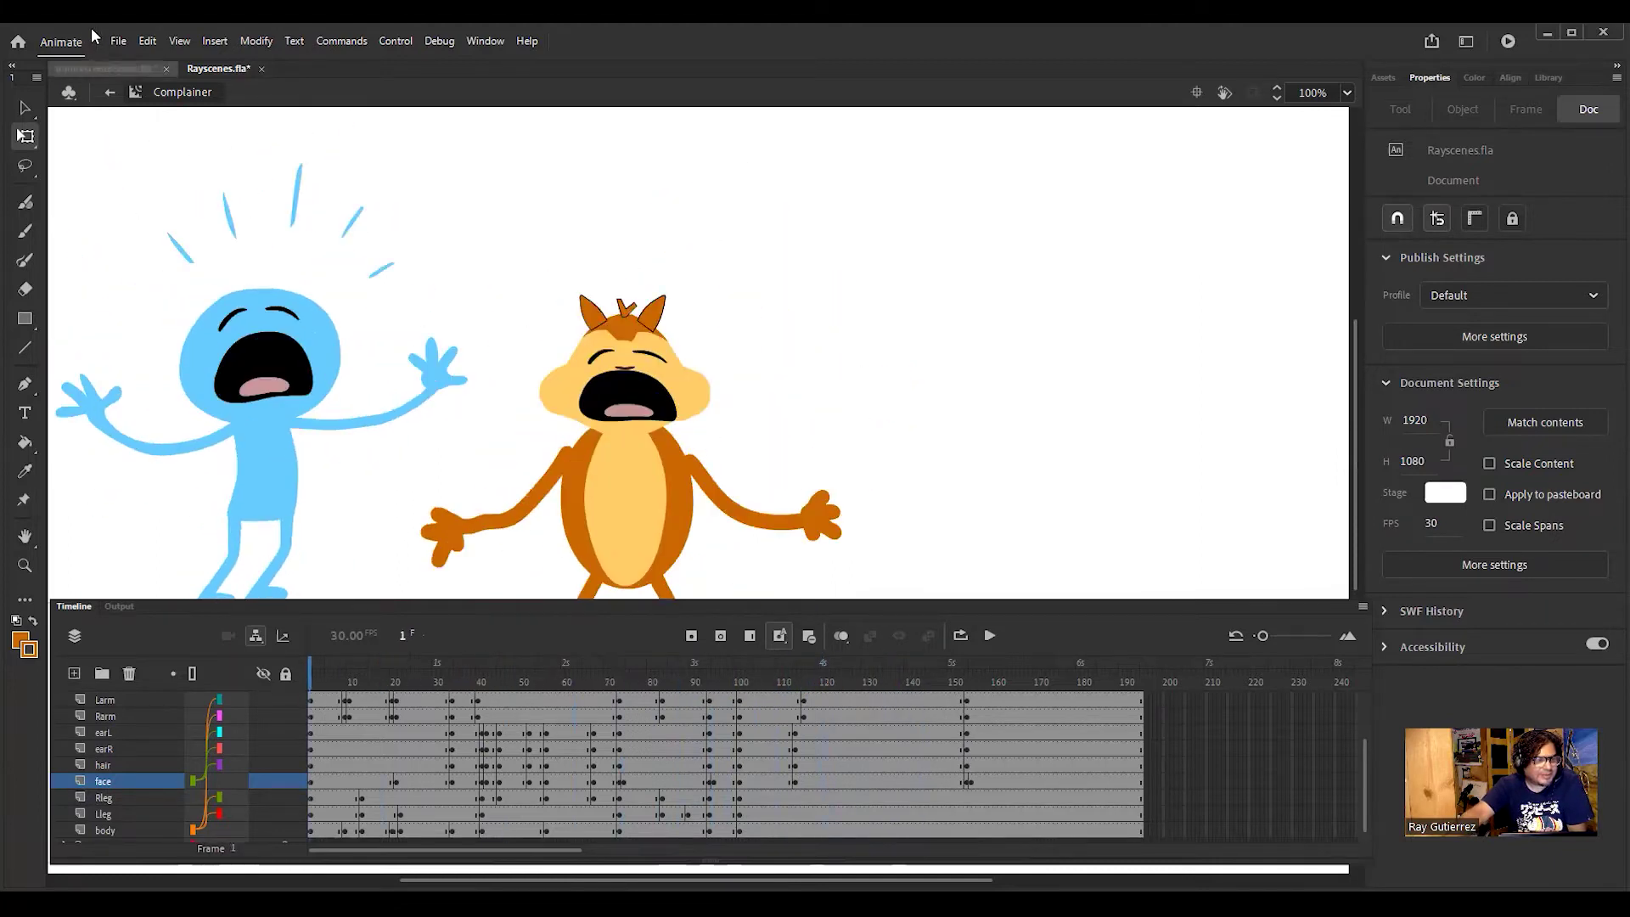
click(118, 41)
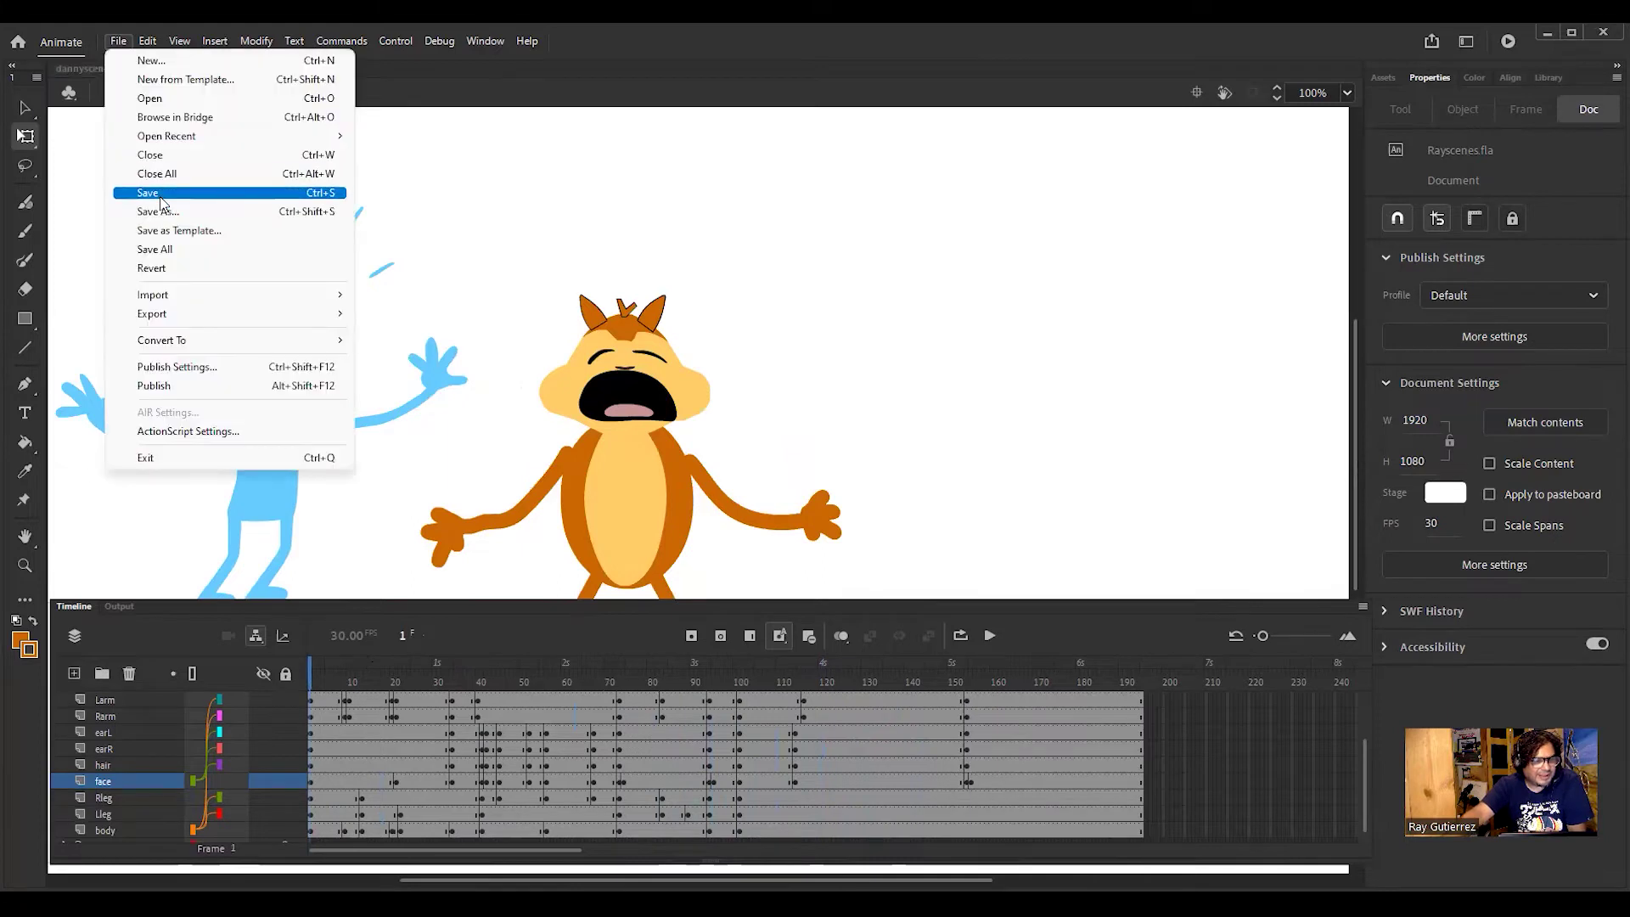
Step: At frame 94, set the Rarm shape's pivot at the shoulder and rotate the arm so its hand points upward
click(313, 669)
drag(313, 670, 711, 721)
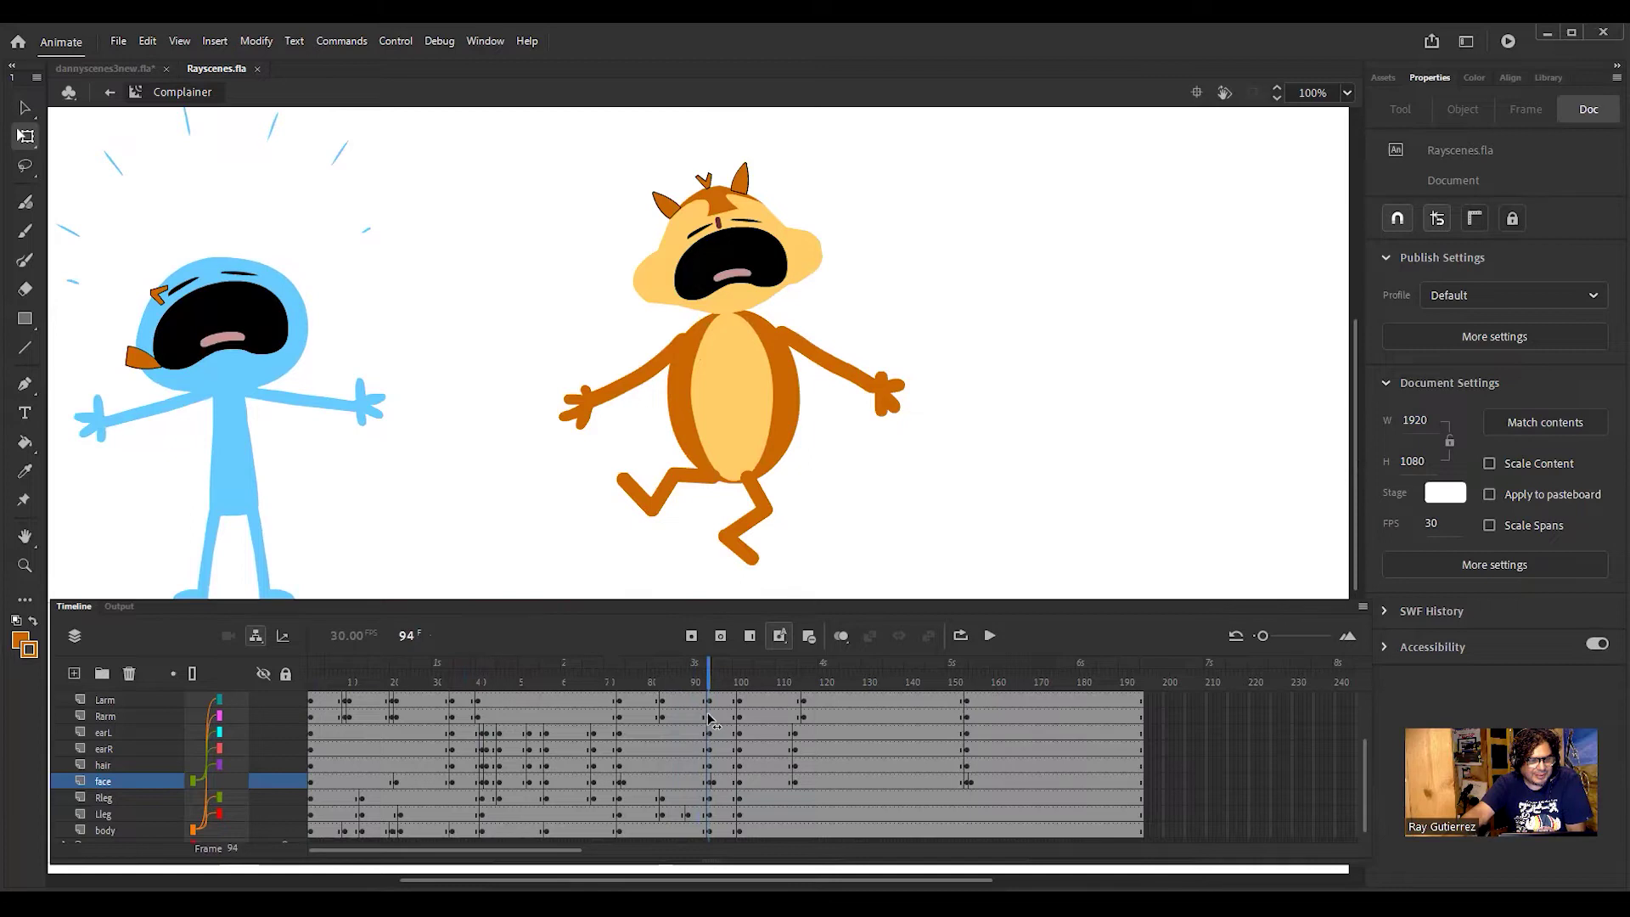
click(828, 369)
drag(838, 372, 777, 333)
drag(909, 426, 918, 273)
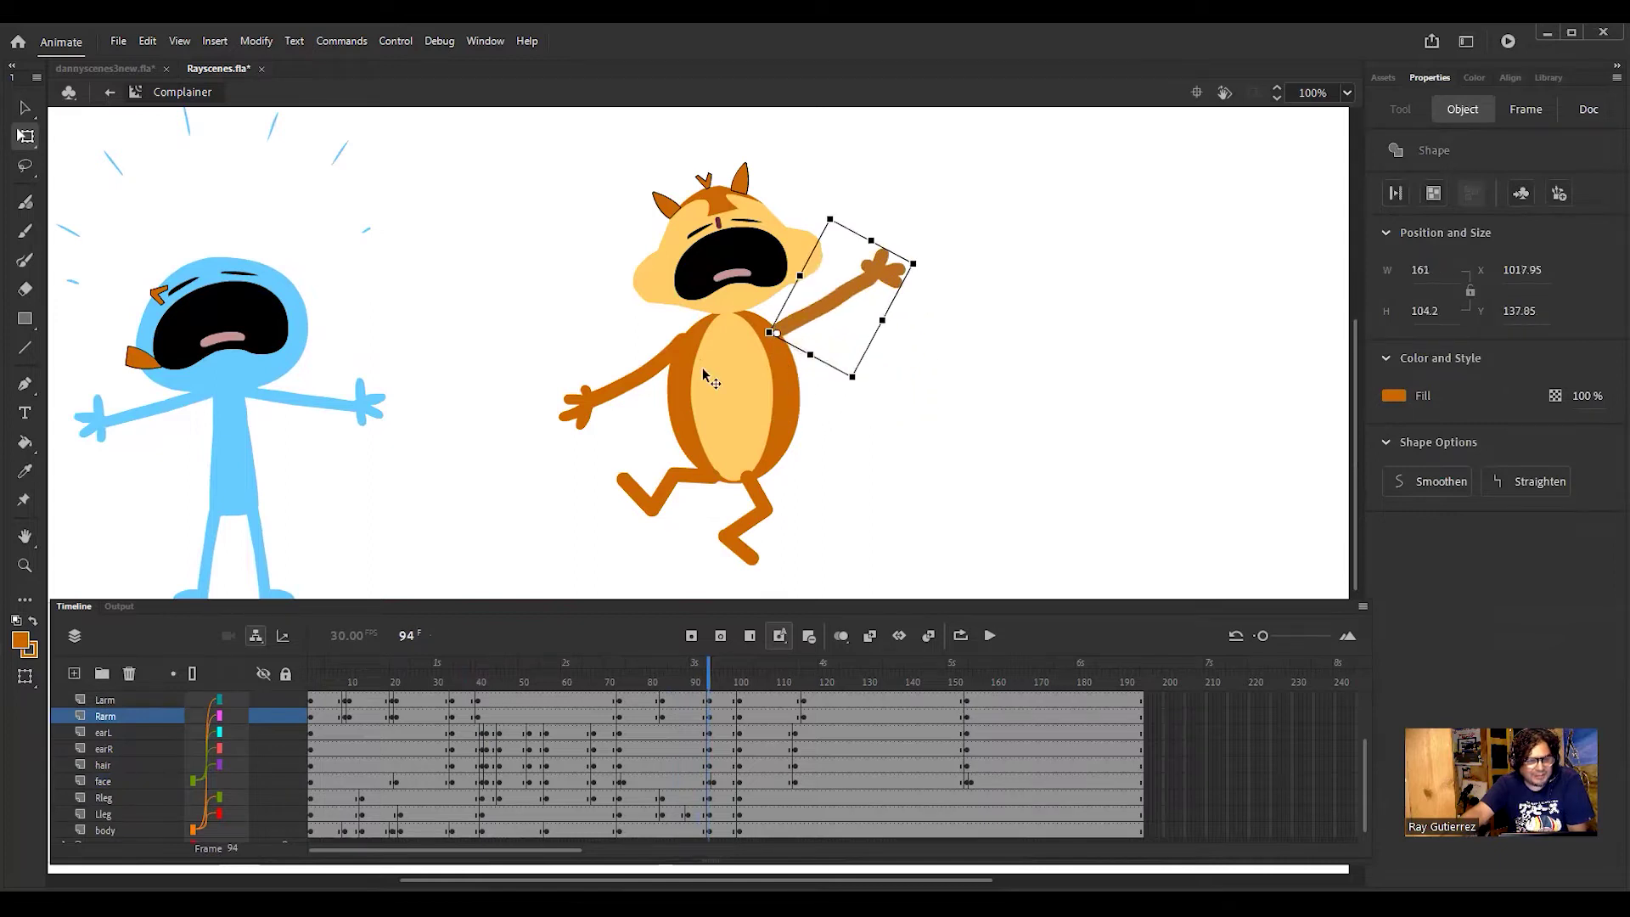
Step: At frame 94, set the Larm shape's pivot at the shoulder and rotate the arm upward beside the face
click(637, 374)
drag(665, 366, 688, 347)
drag(705, 435, 626, 414)
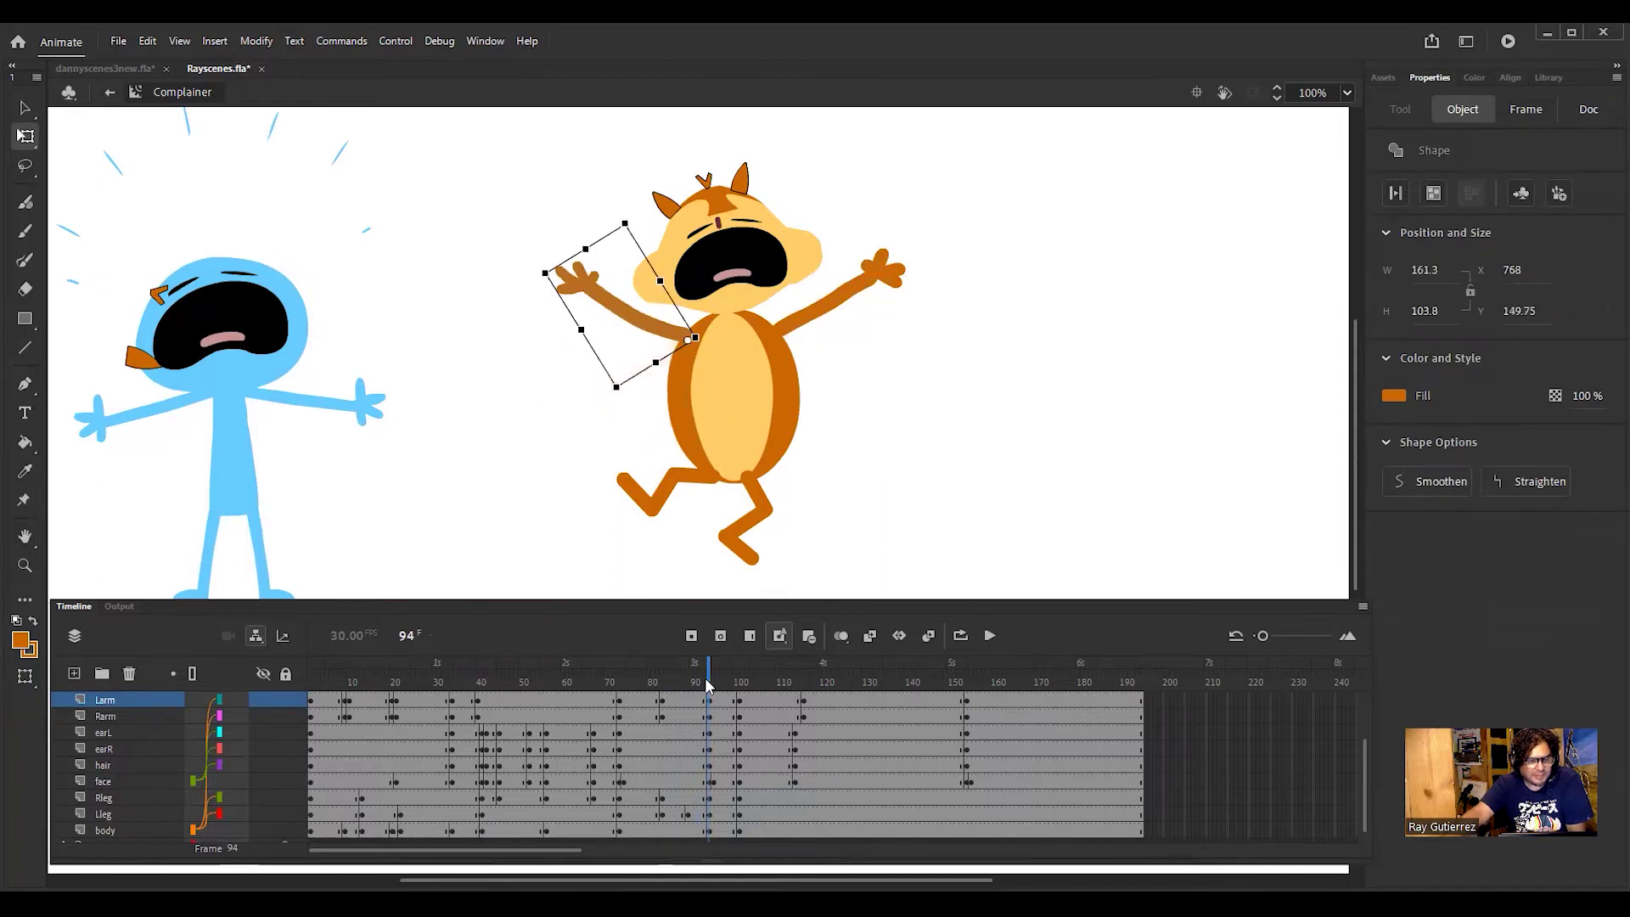
Step: At frame 116, set the Larm shape's pivot at the shoulder and rotate the arm up until it stretches out nearly horizontally
drag(739, 687, 805, 698)
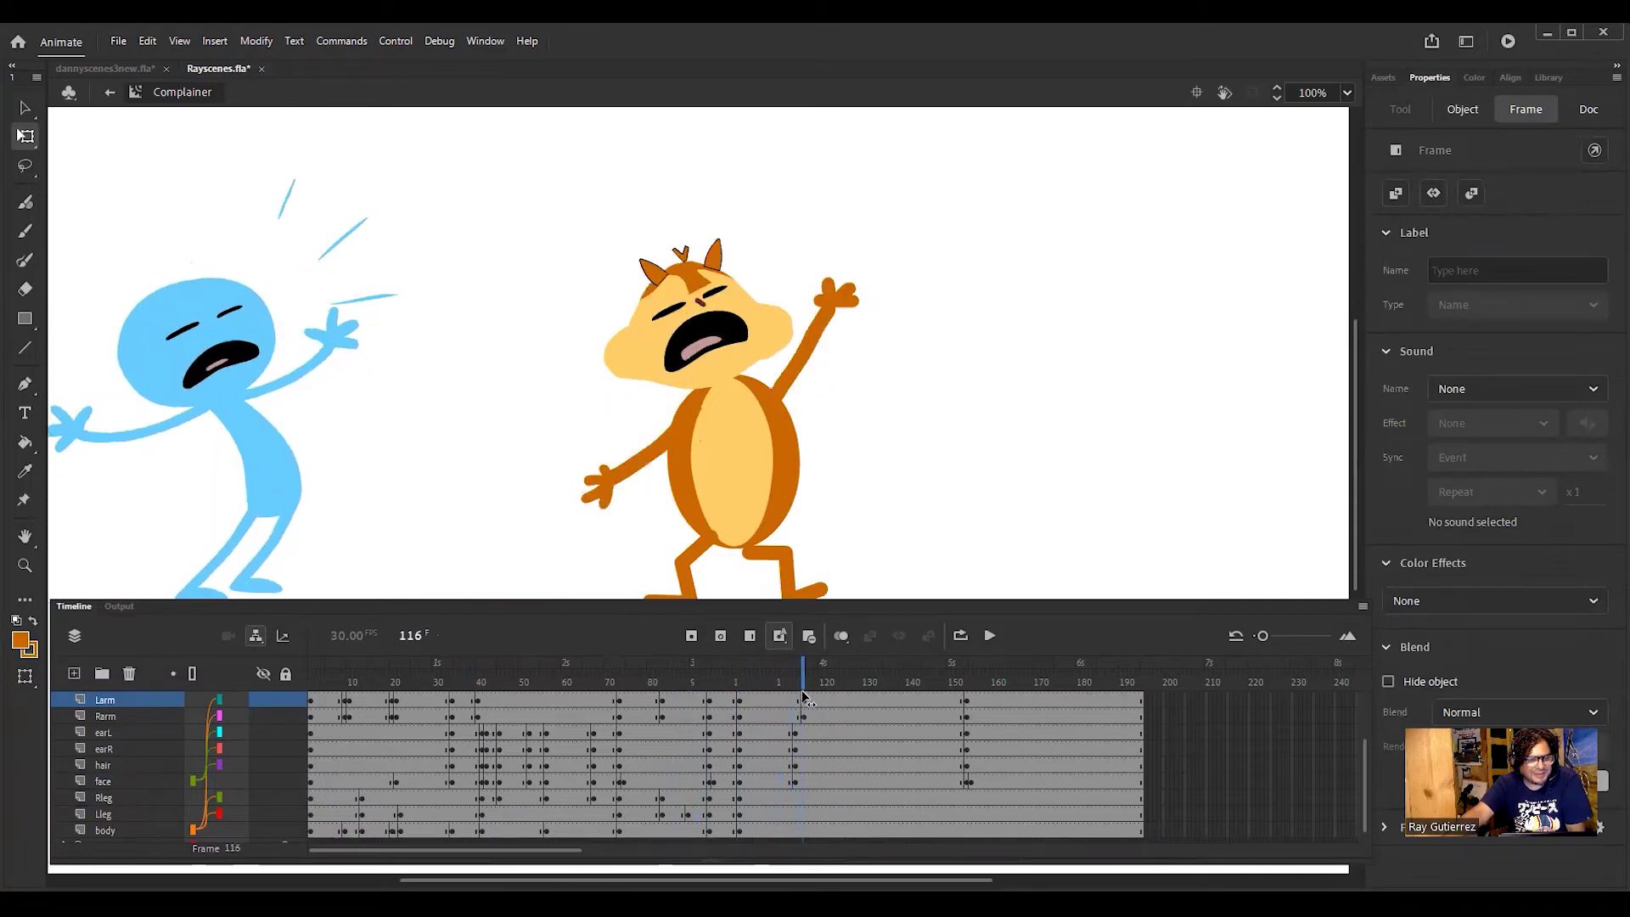
click(628, 487)
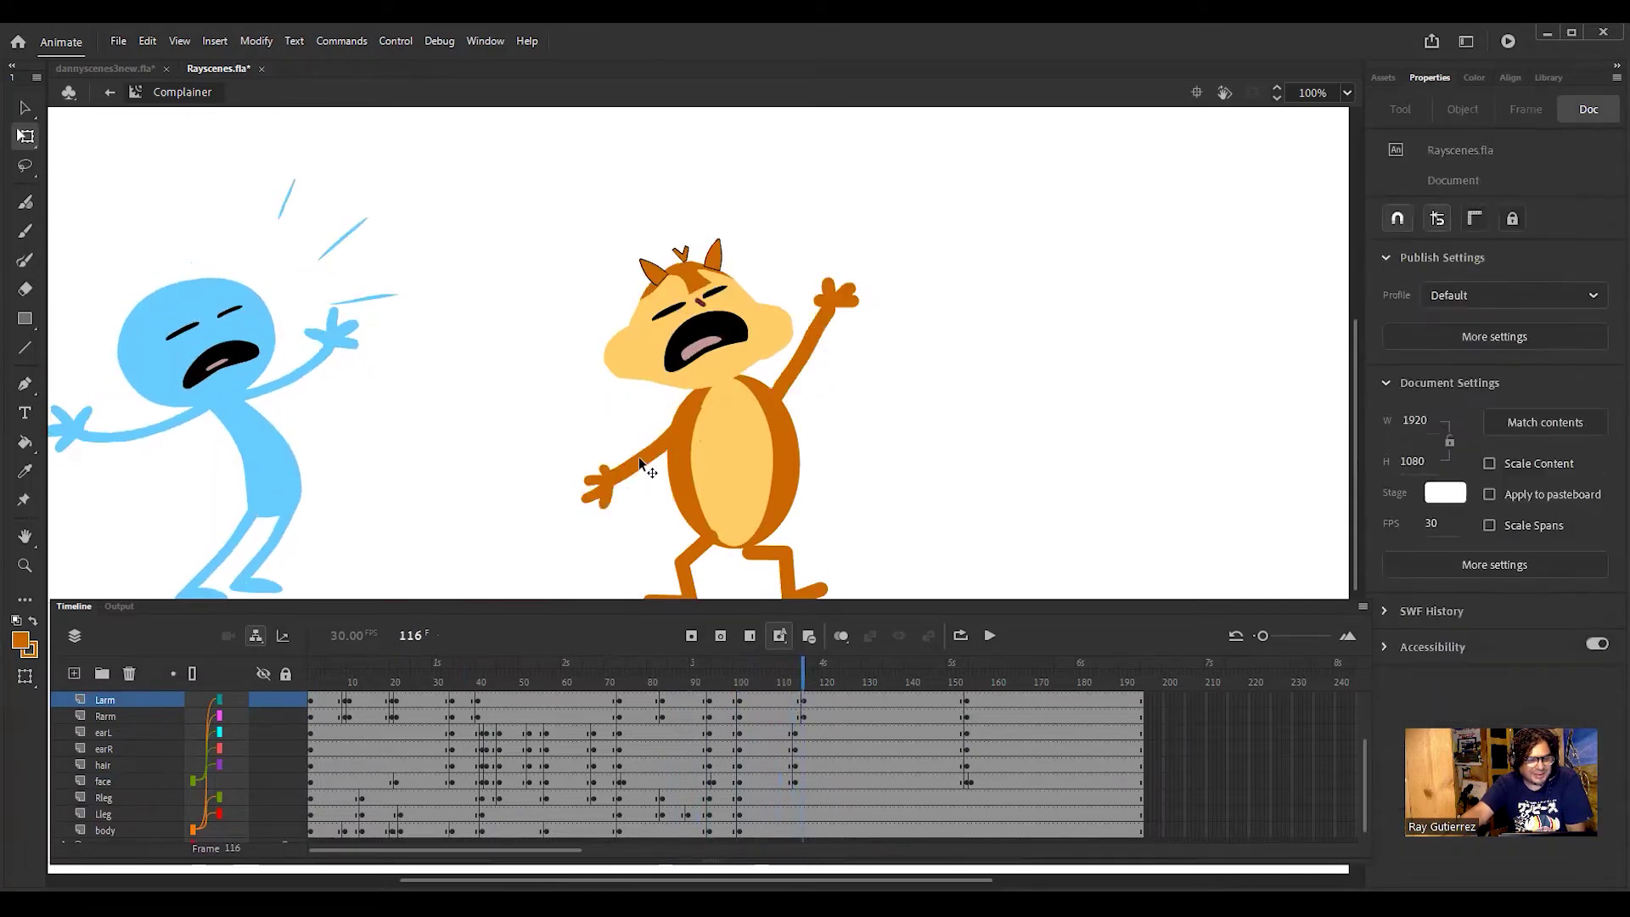
click(641, 456)
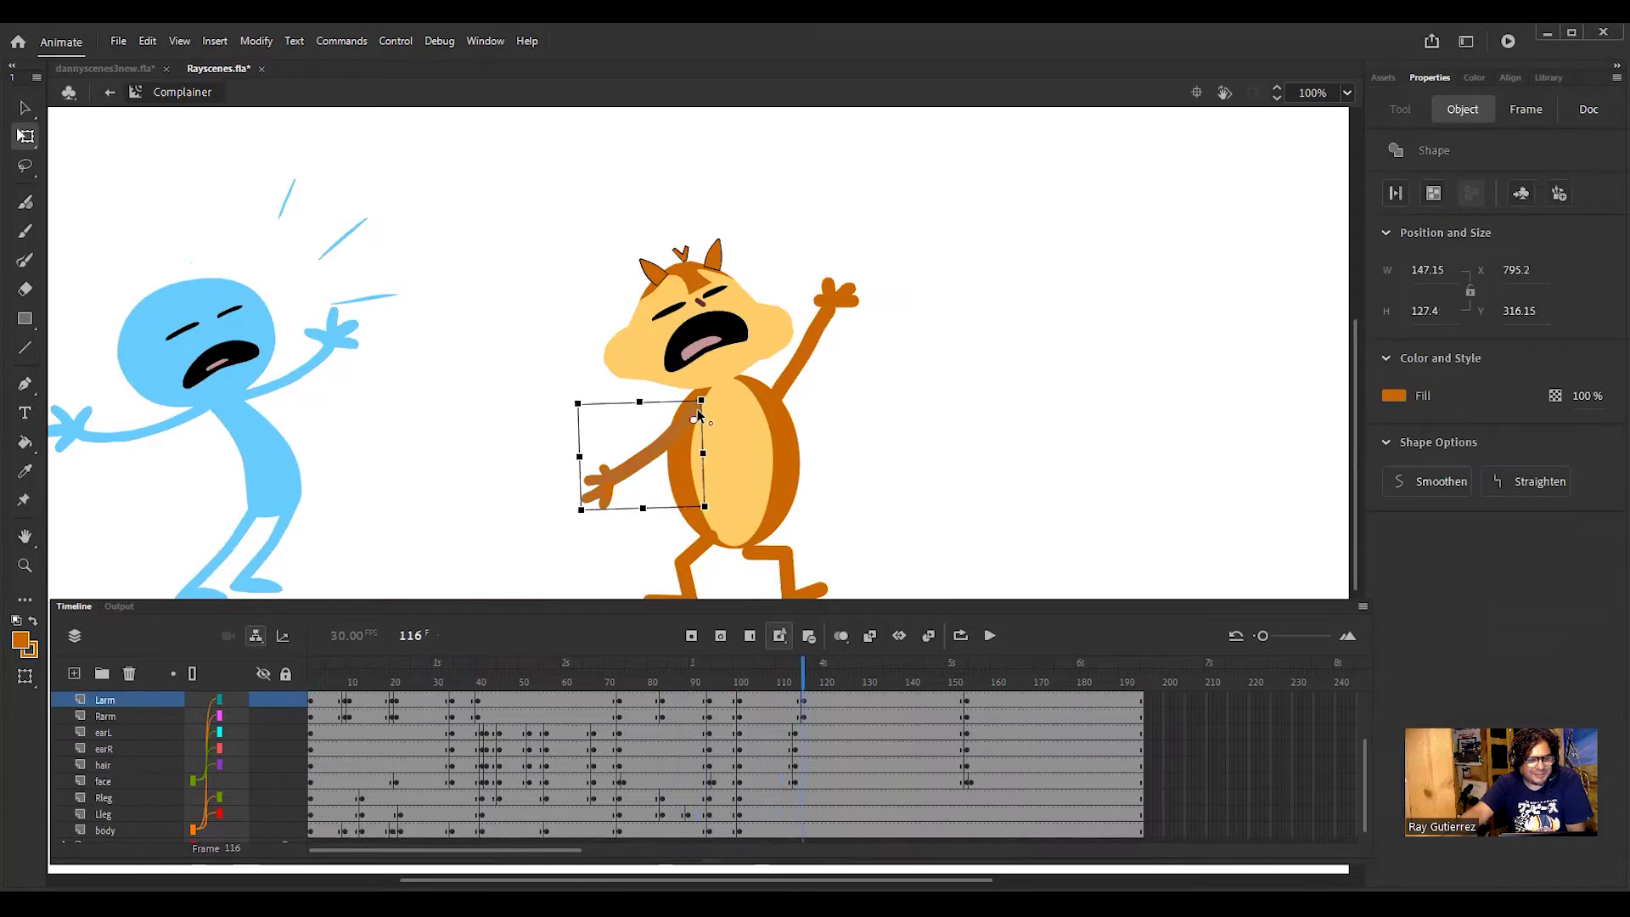
drag(713, 520, 622, 517)
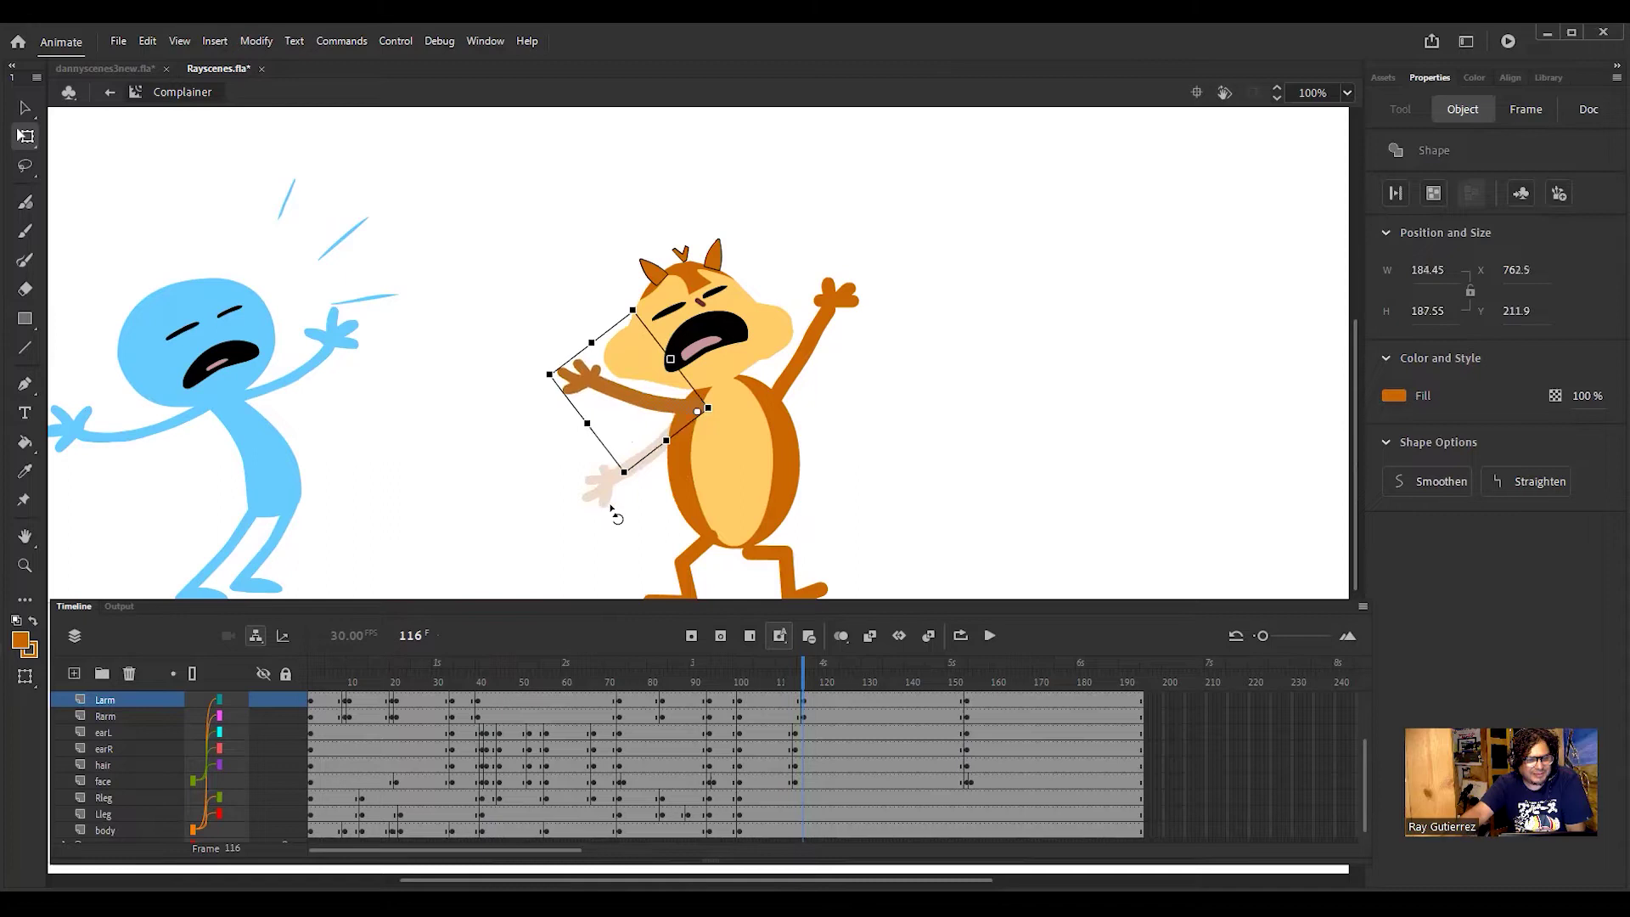
drag(643, 503, 644, 503)
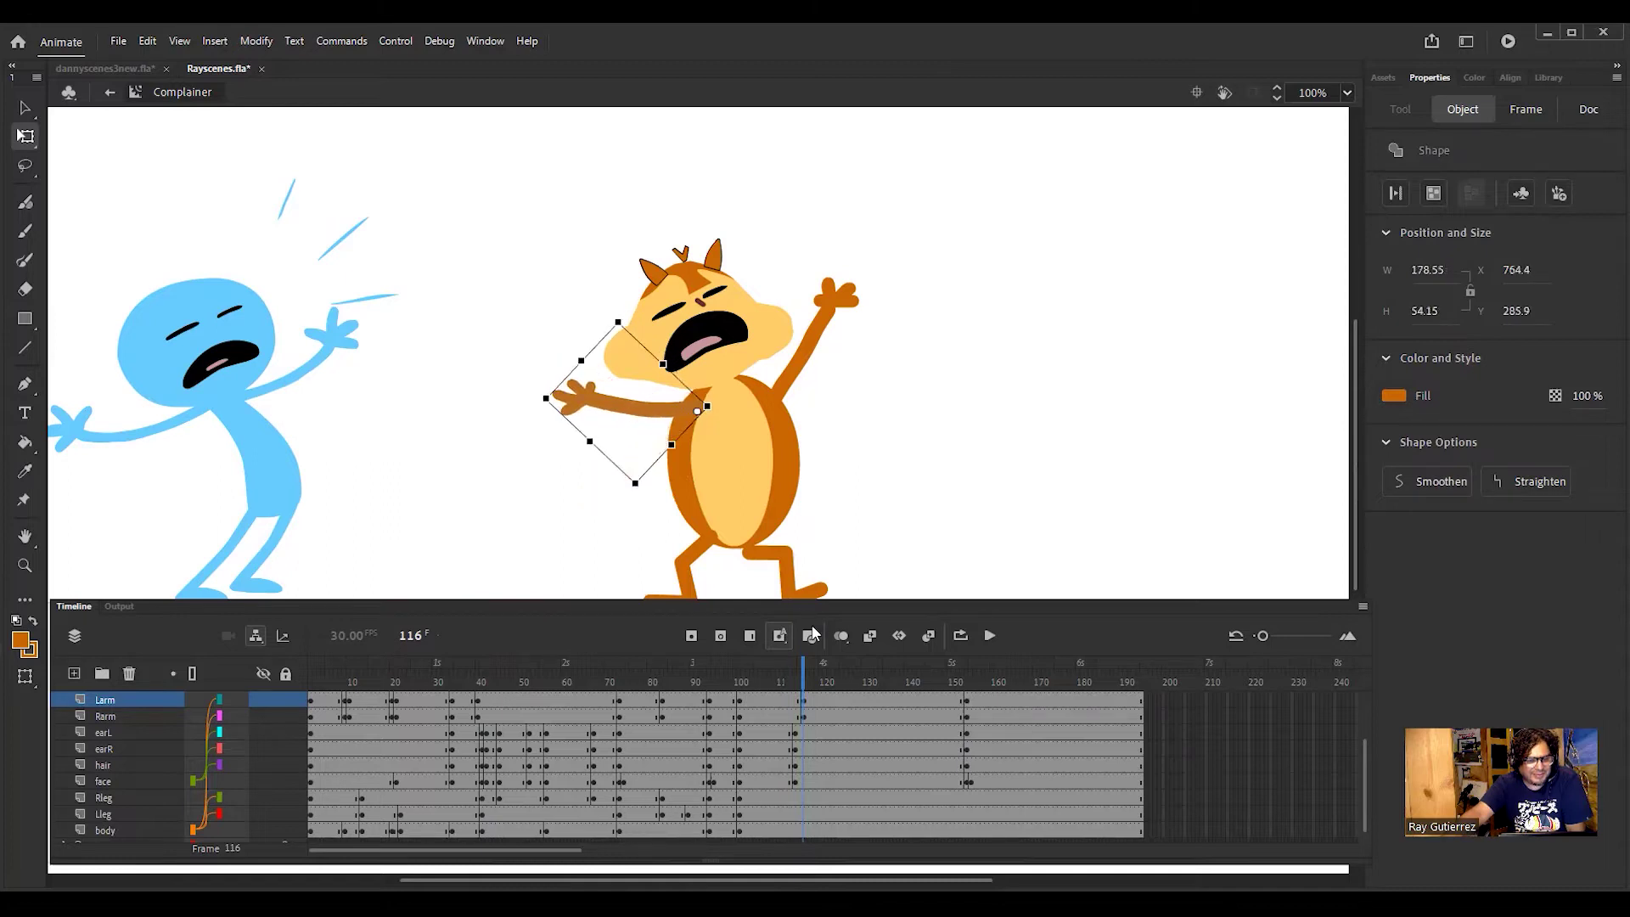
Step: At frame 120, rotate the Larm and Rarm shapes about their shoulders so both hands point diagonally downward
drag(828, 676, 824, 718)
click(643, 405)
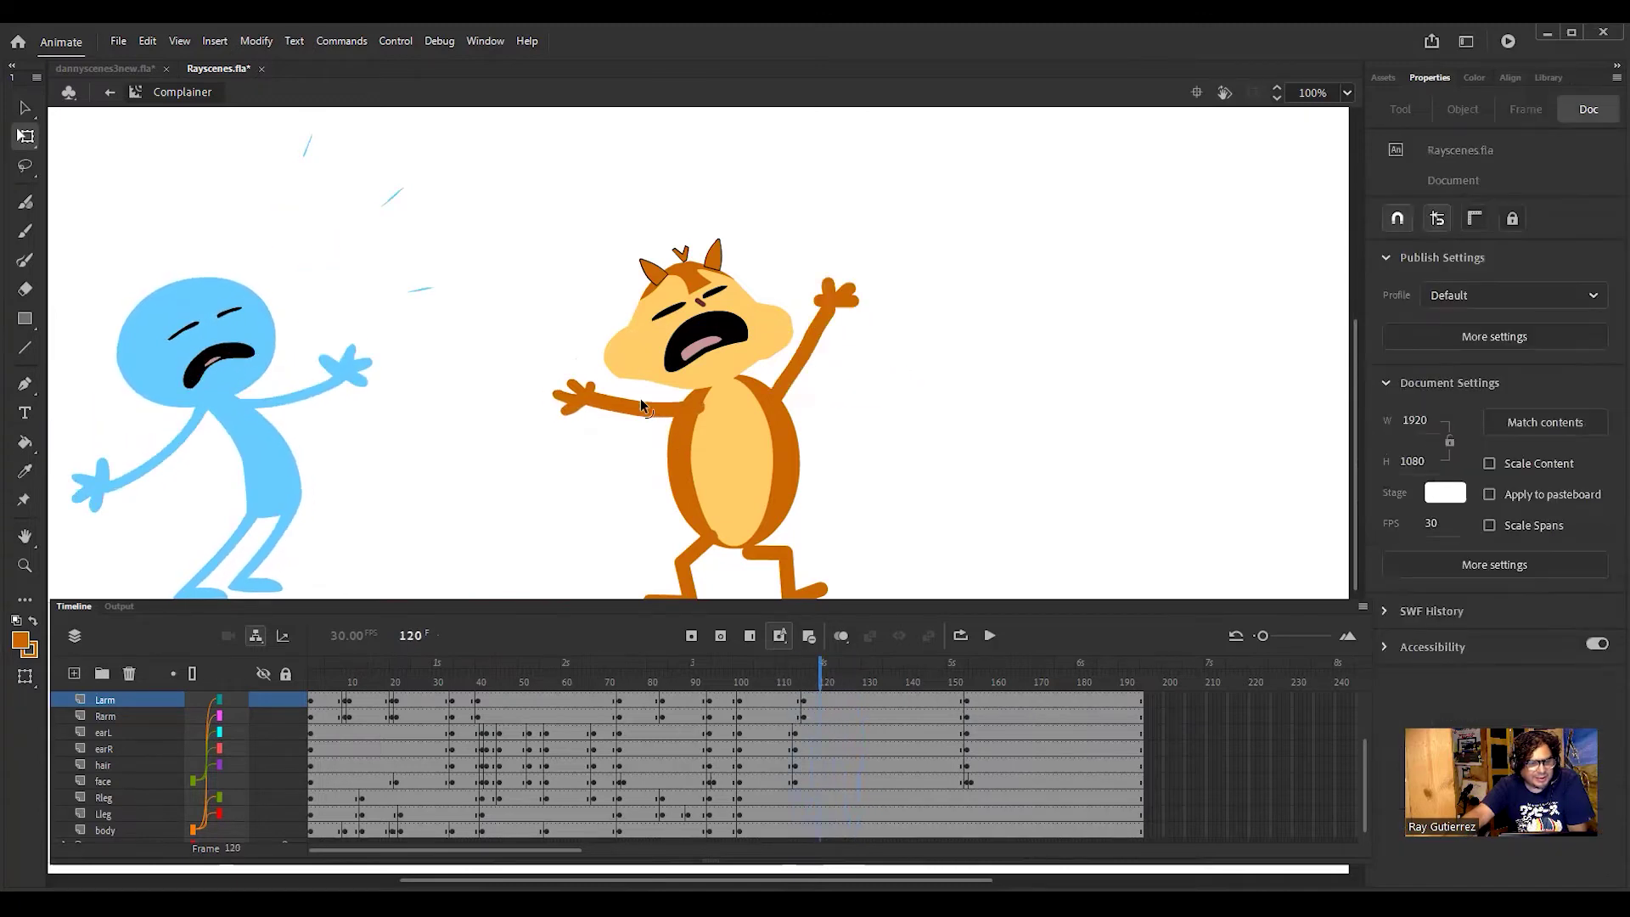
click(640, 405)
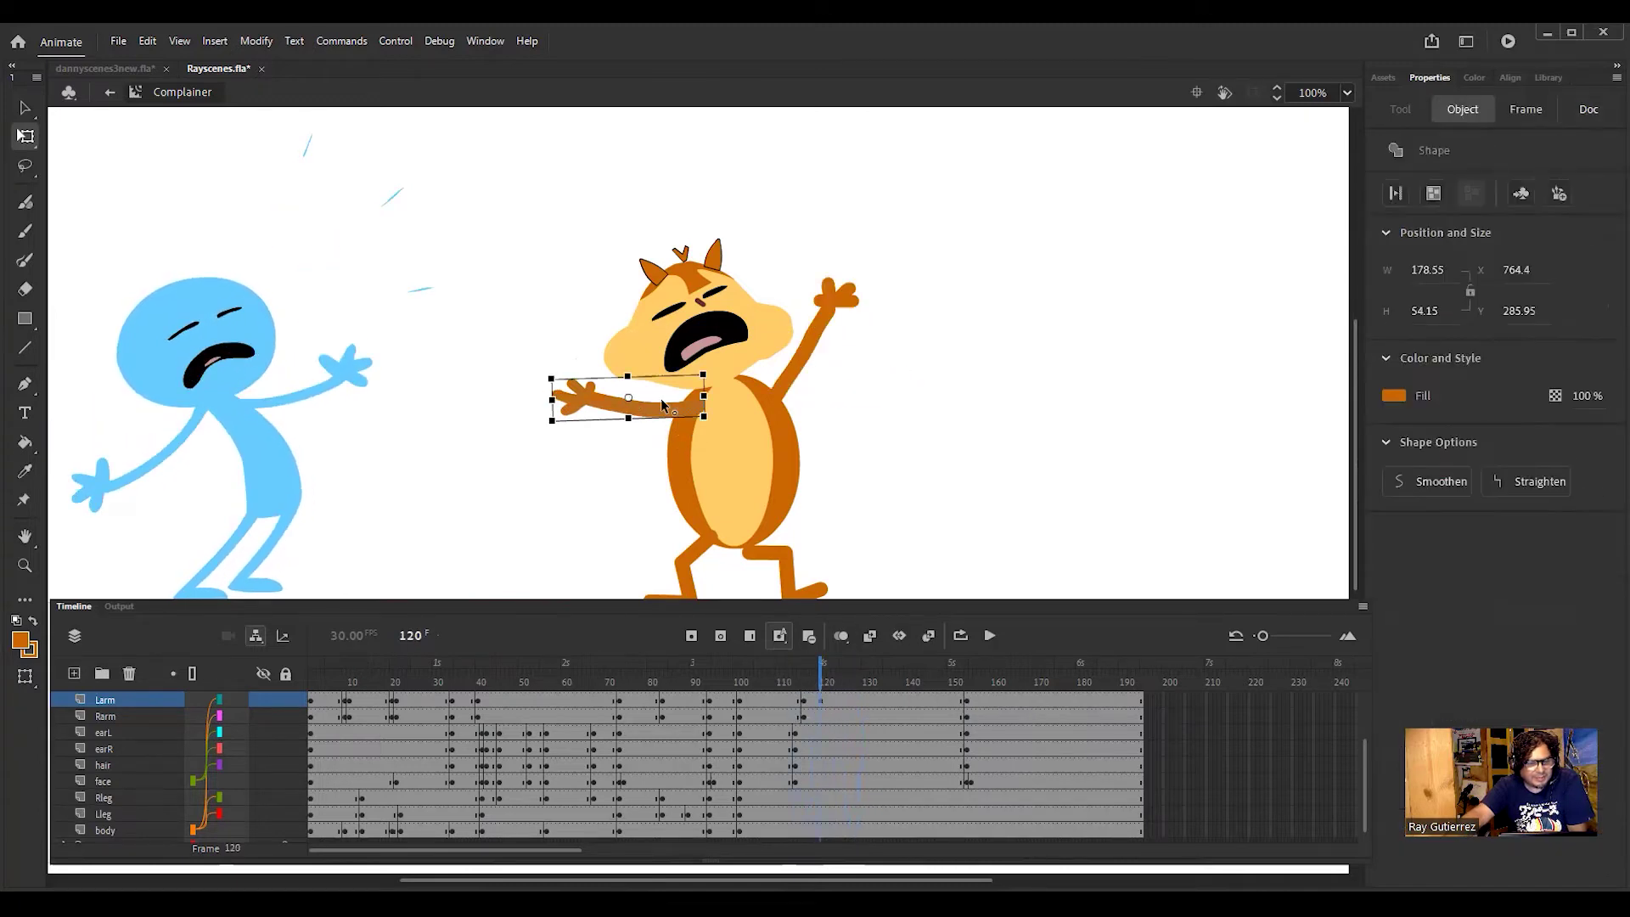
drag(714, 424, 732, 429)
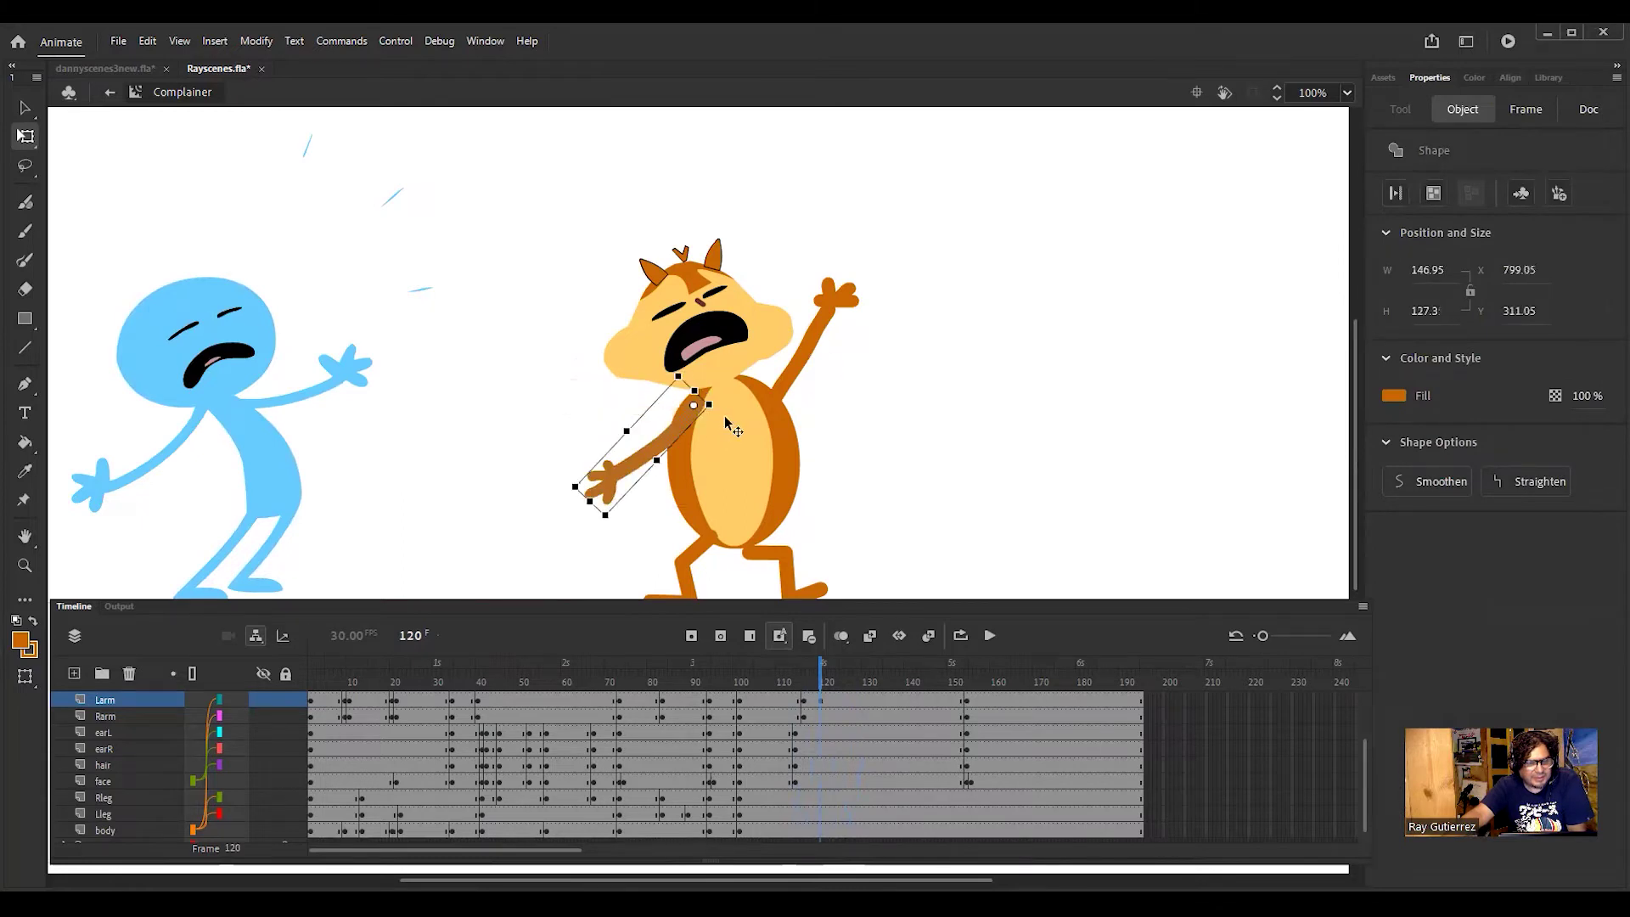
click(796, 370)
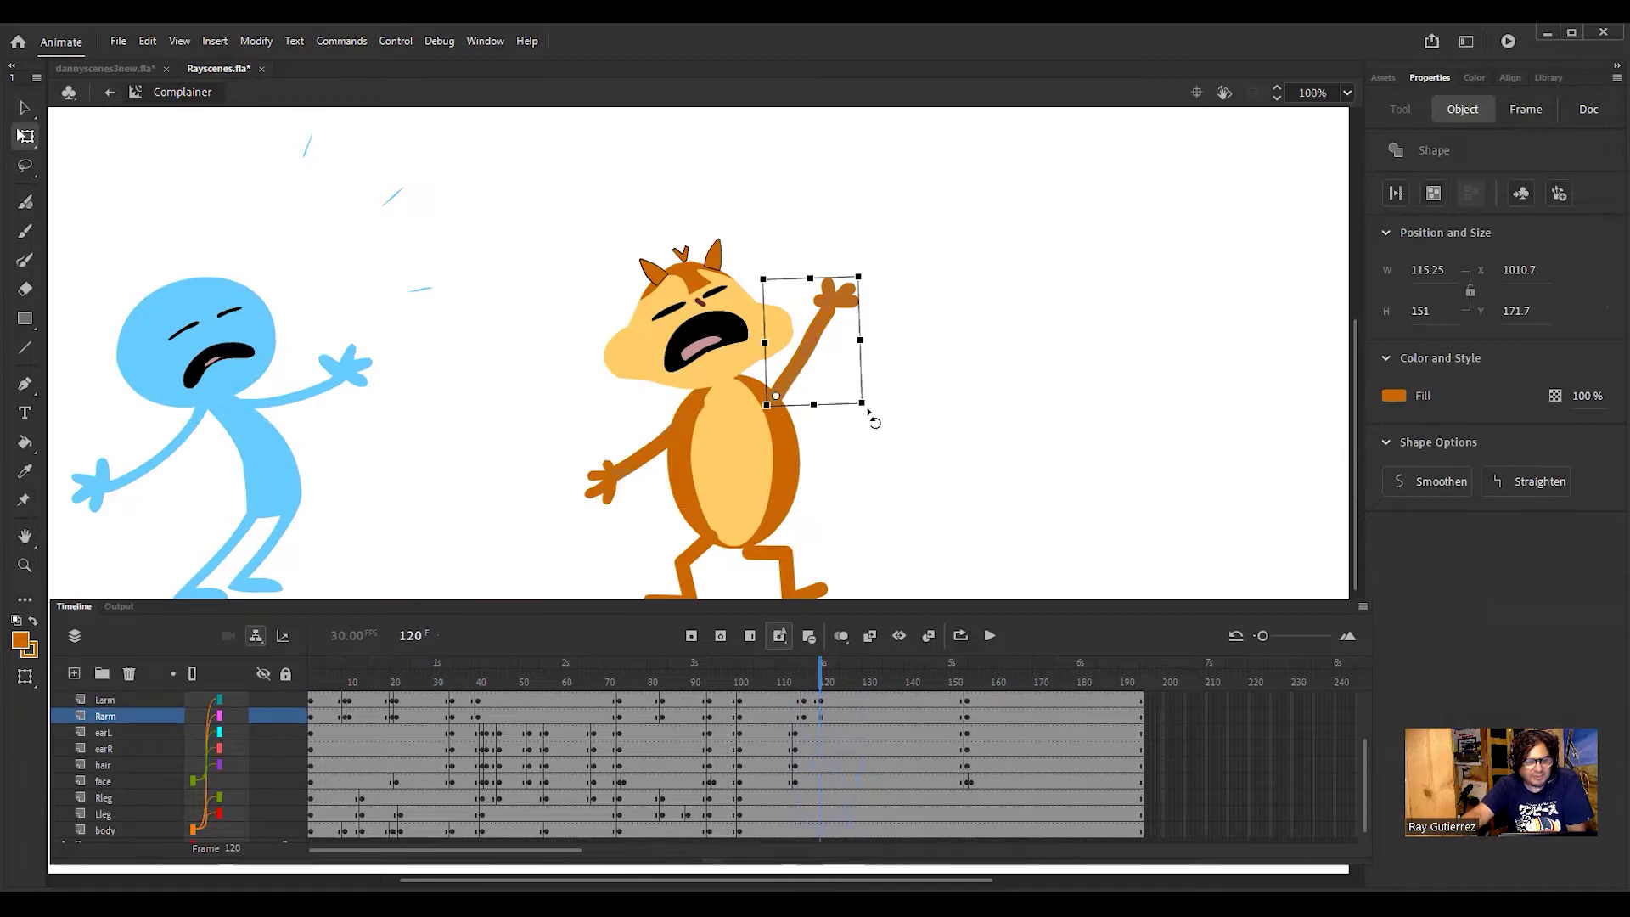
drag(873, 430, 824, 661)
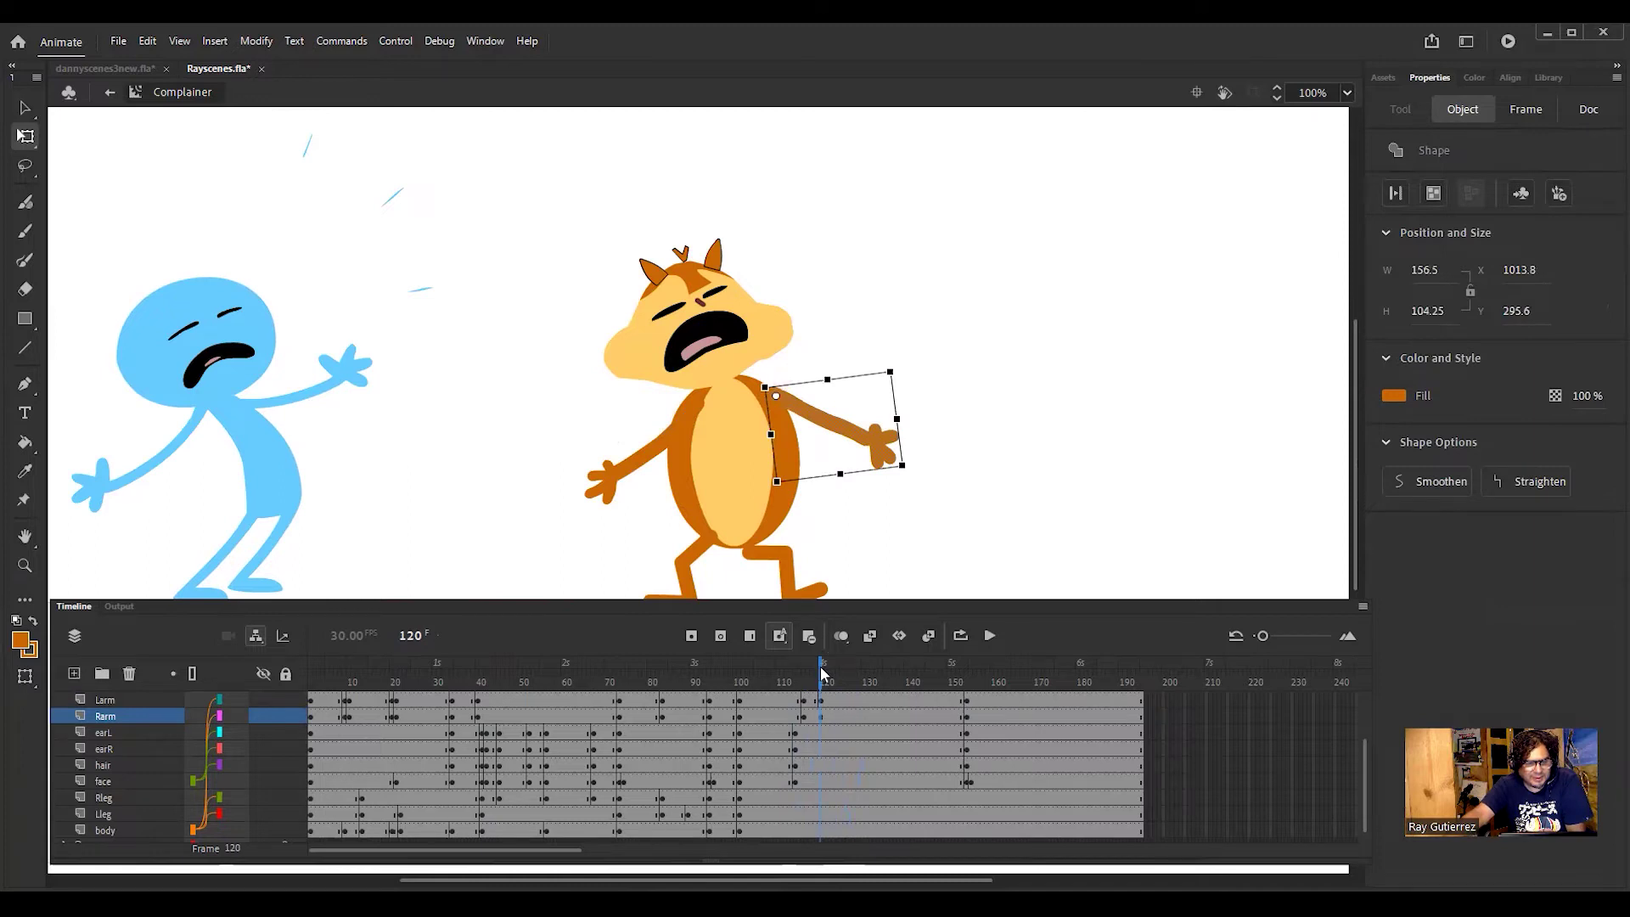
Step: At frame 123, set the Larm shape's pivot at the shoulder and raise the arm to roughly horizontal
click(837, 671)
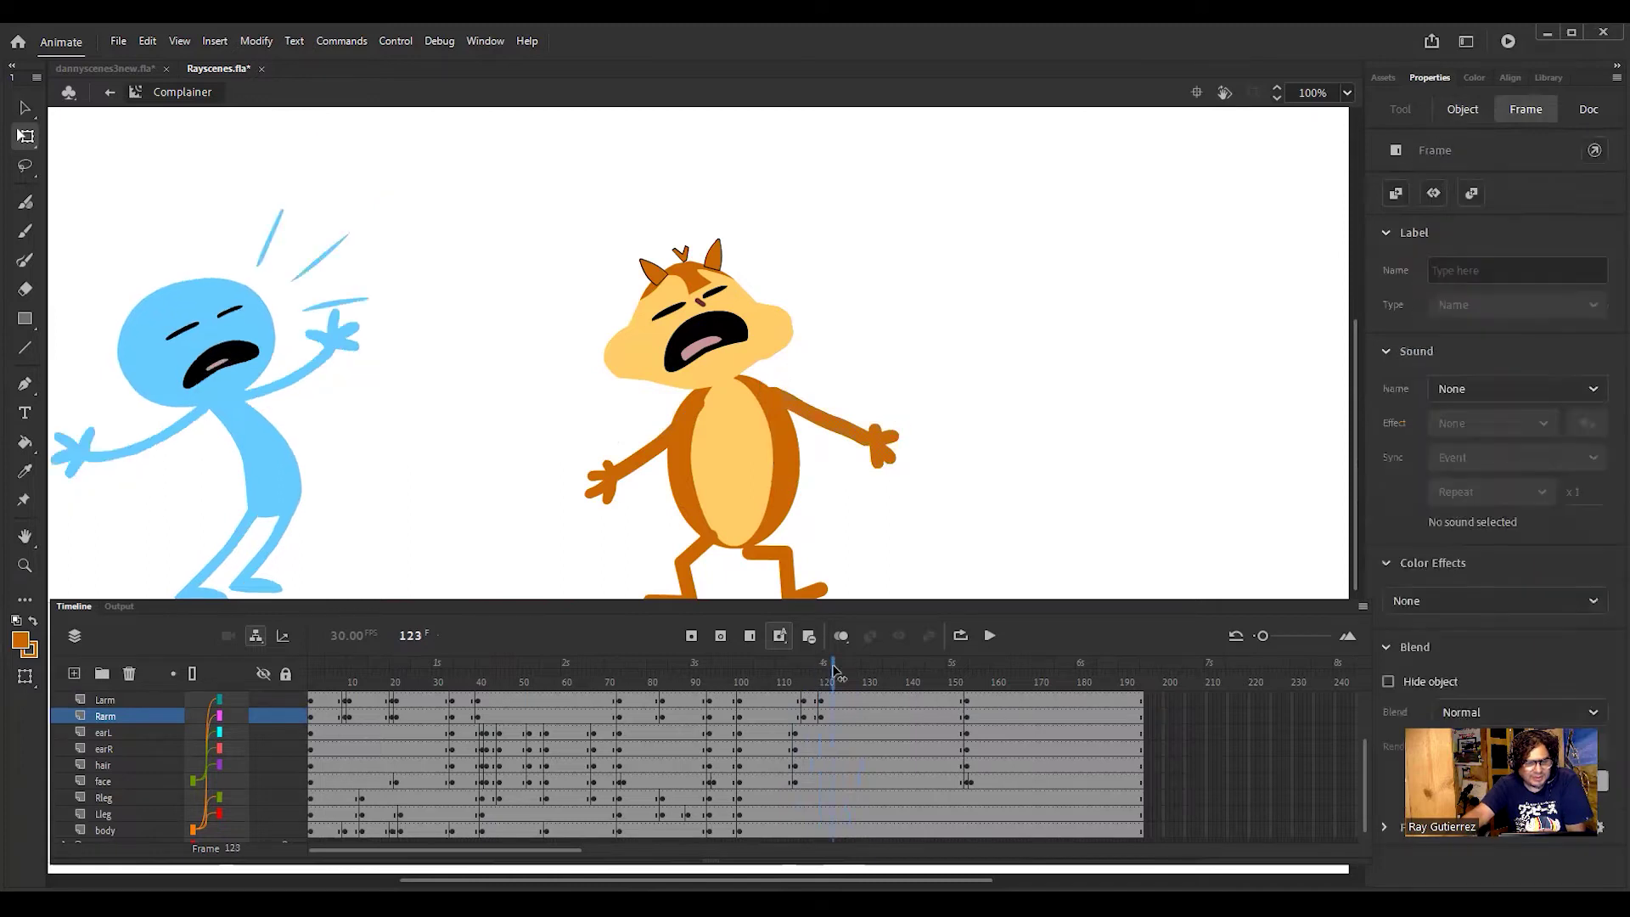
click(645, 455)
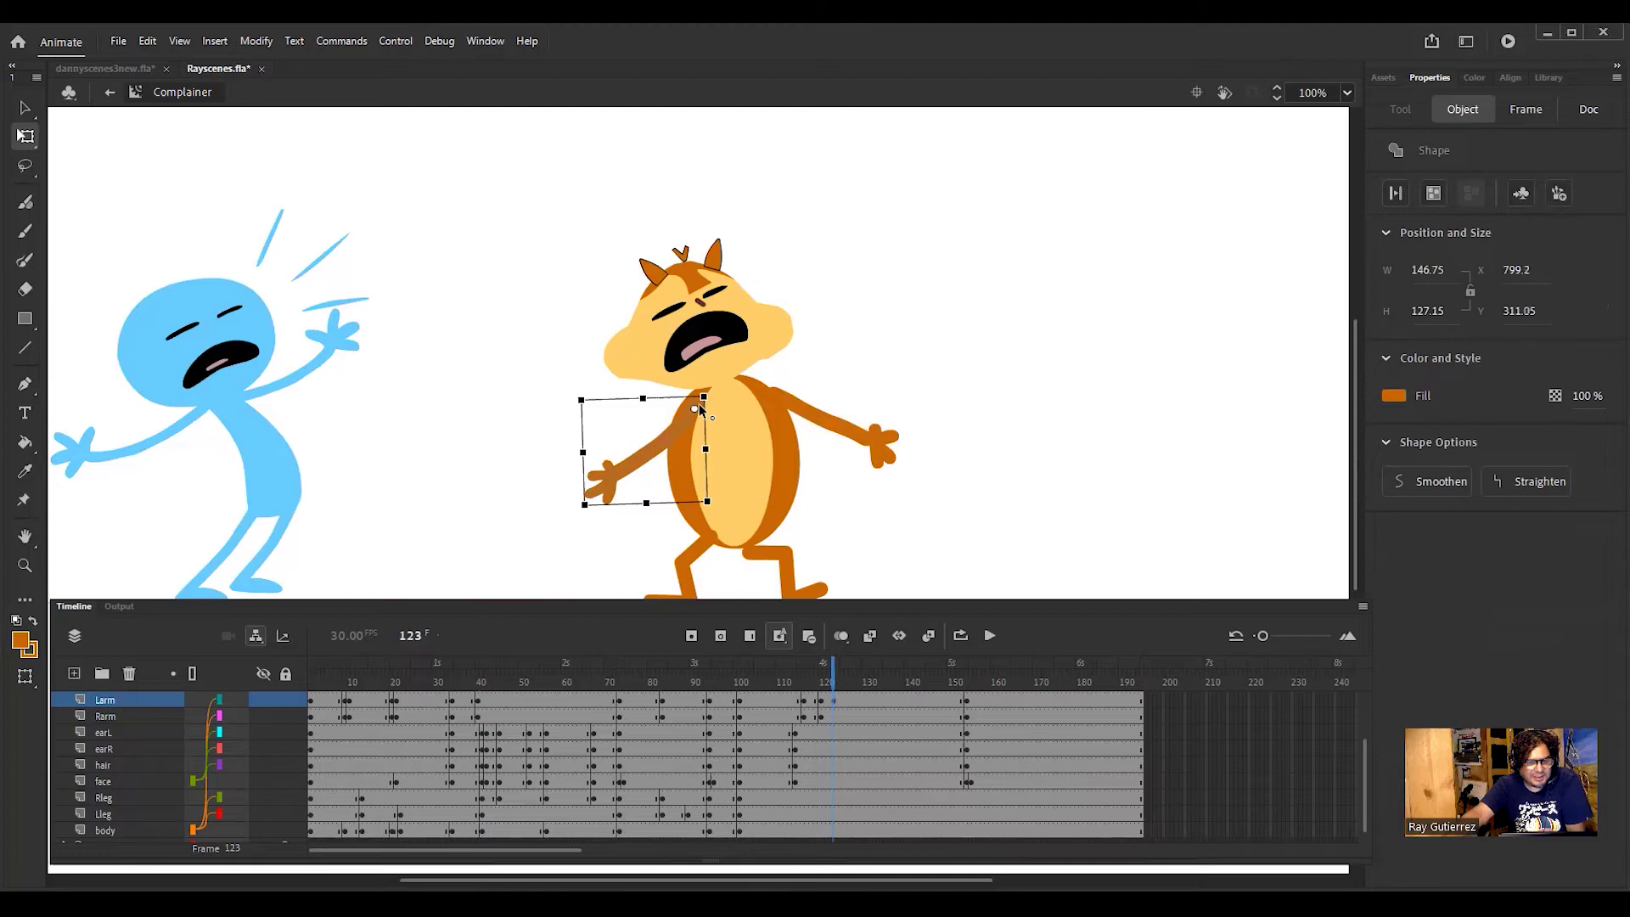
drag(720, 520, 656, 515)
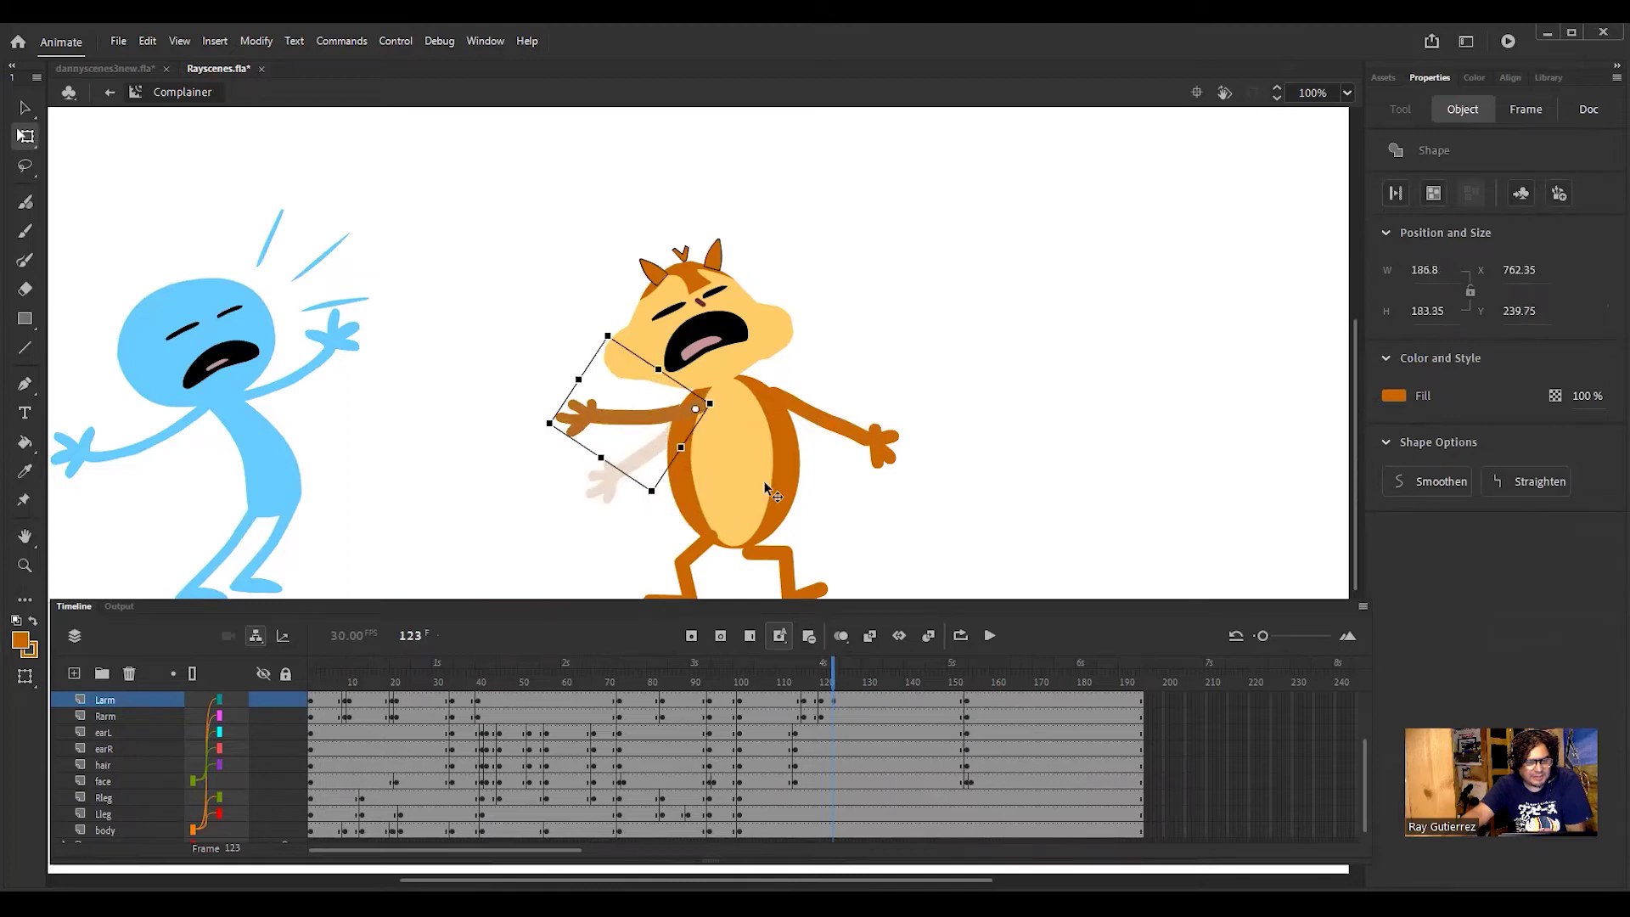
click(801, 425)
drag(801, 425, 761, 401)
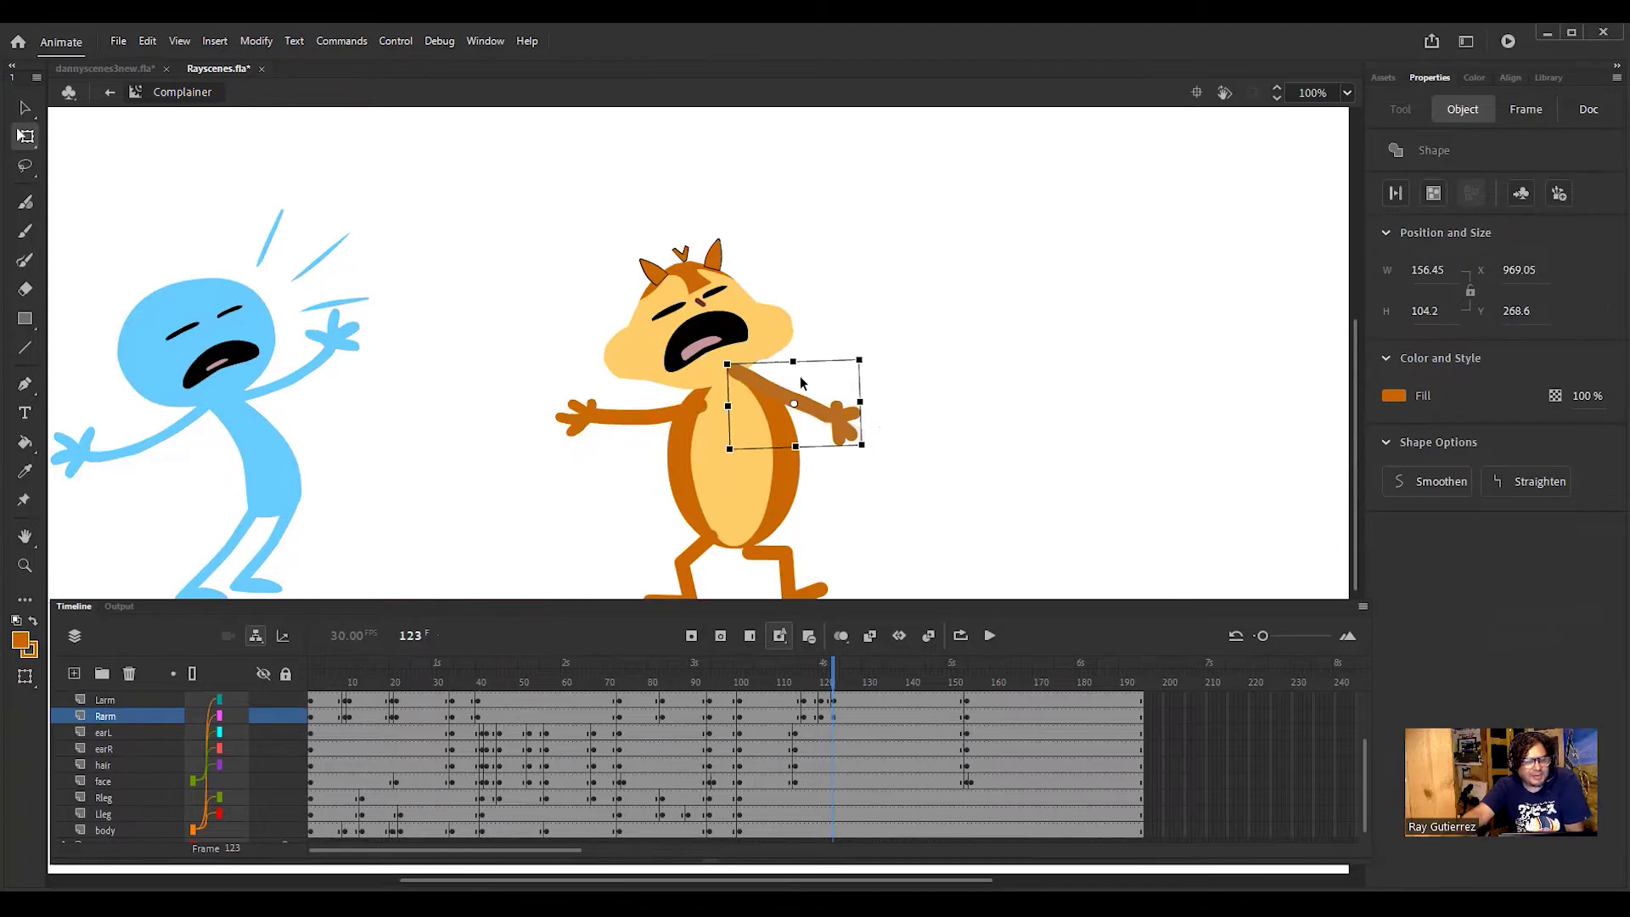
click(148, 41)
click(187, 58)
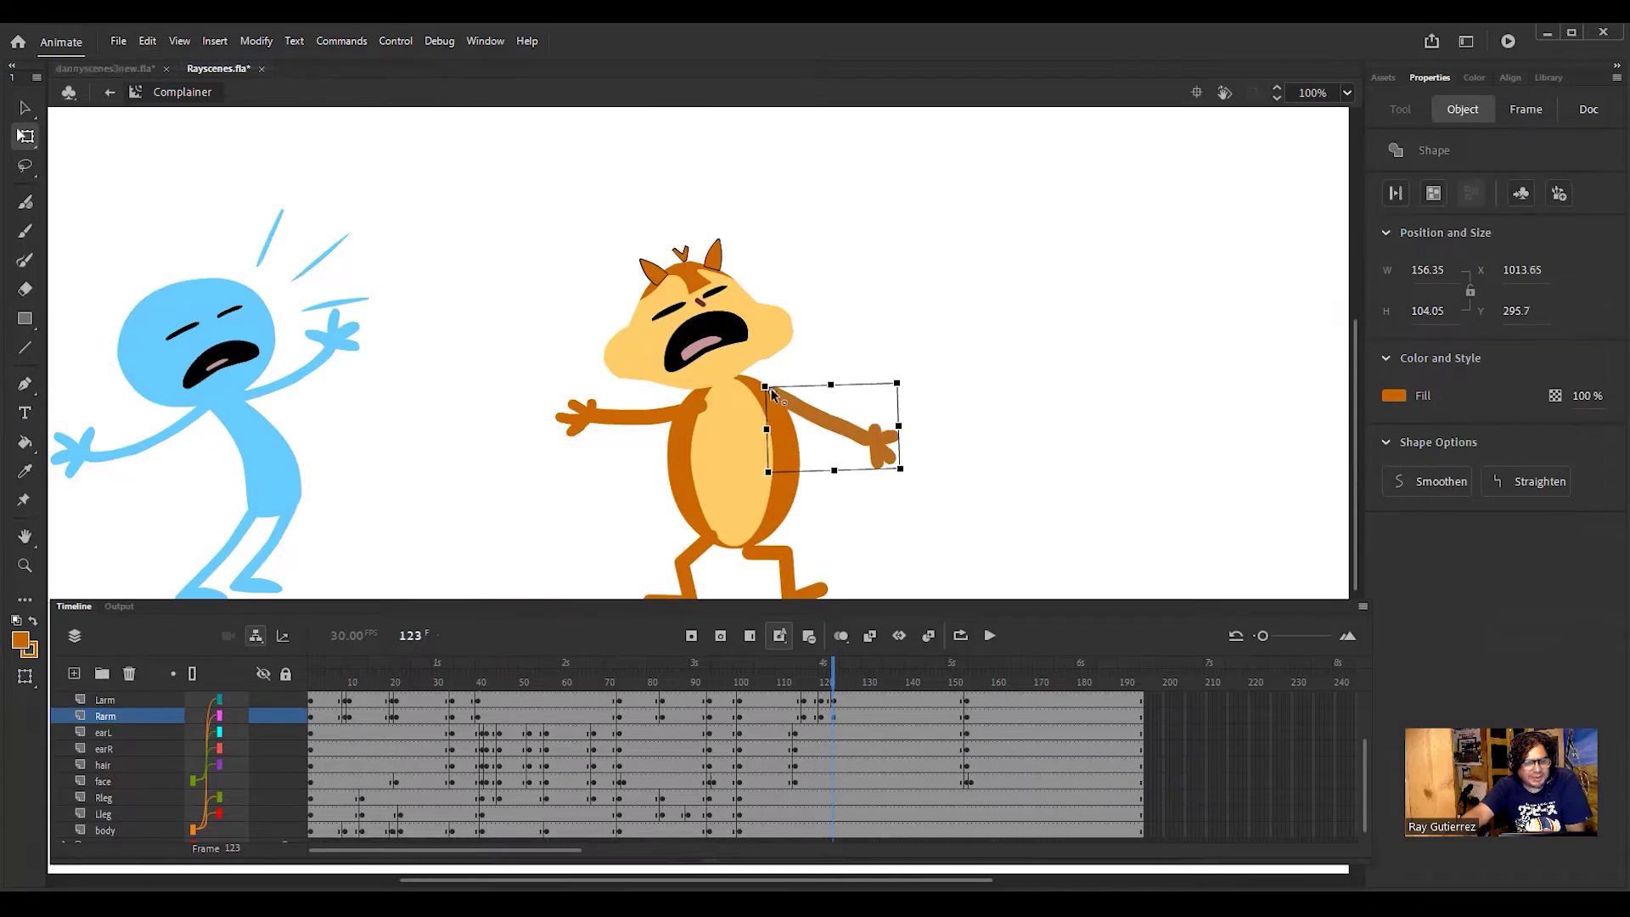
Step: At frame 123, rotate the Rarm shape about the shoulder so its hand points diagonally upward
drag(907, 480, 897, 345)
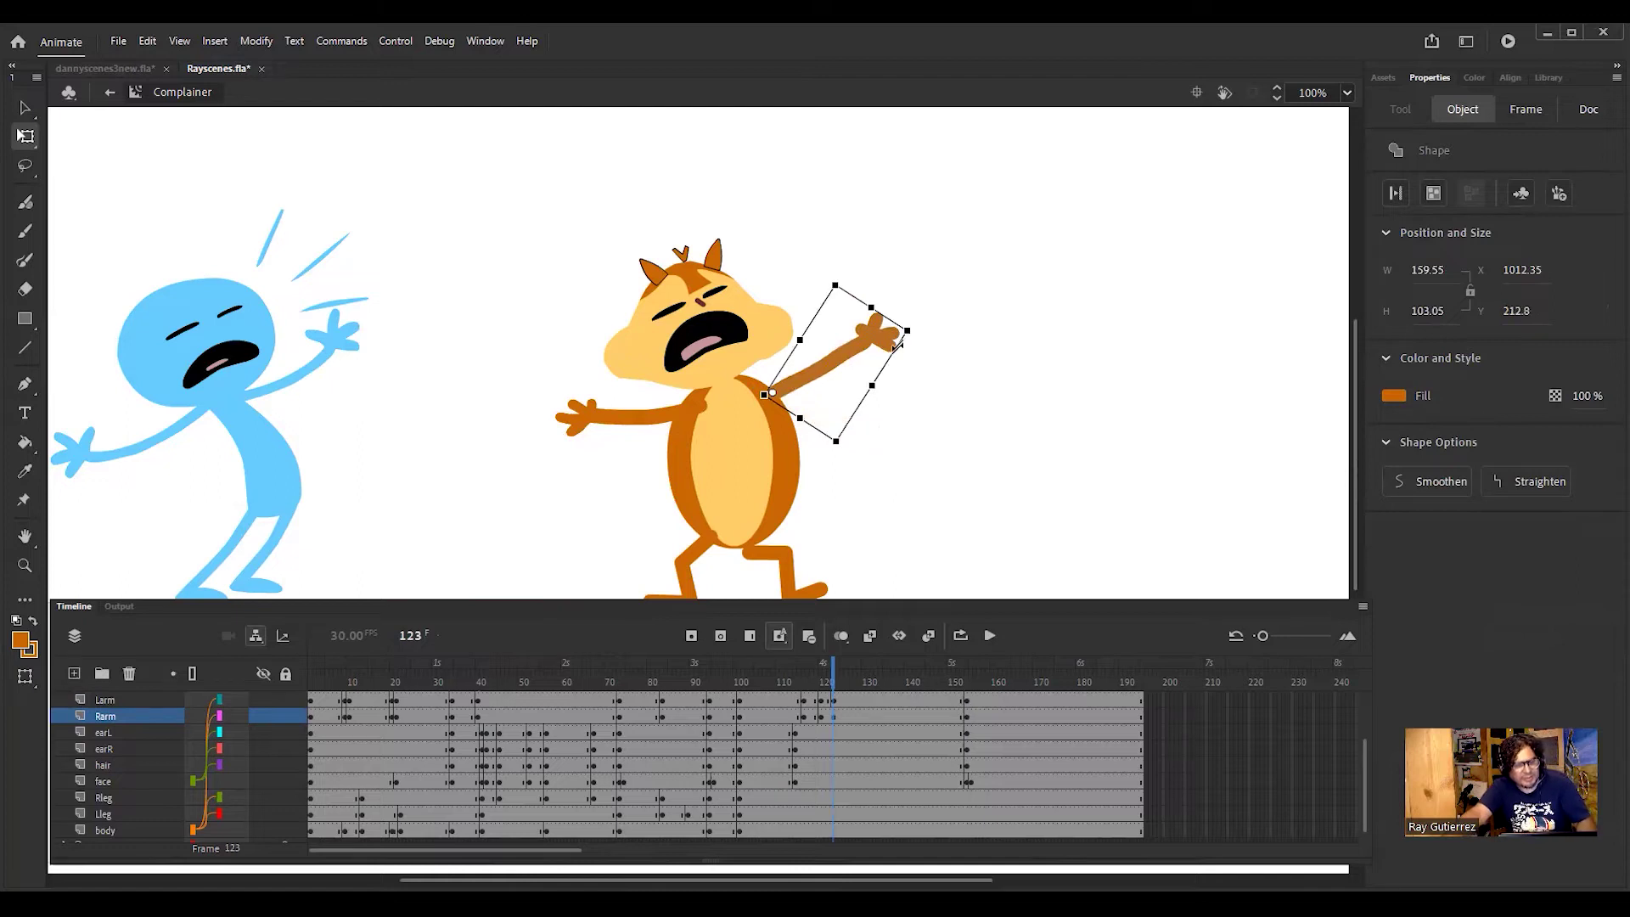
click(943, 364)
click(872, 337)
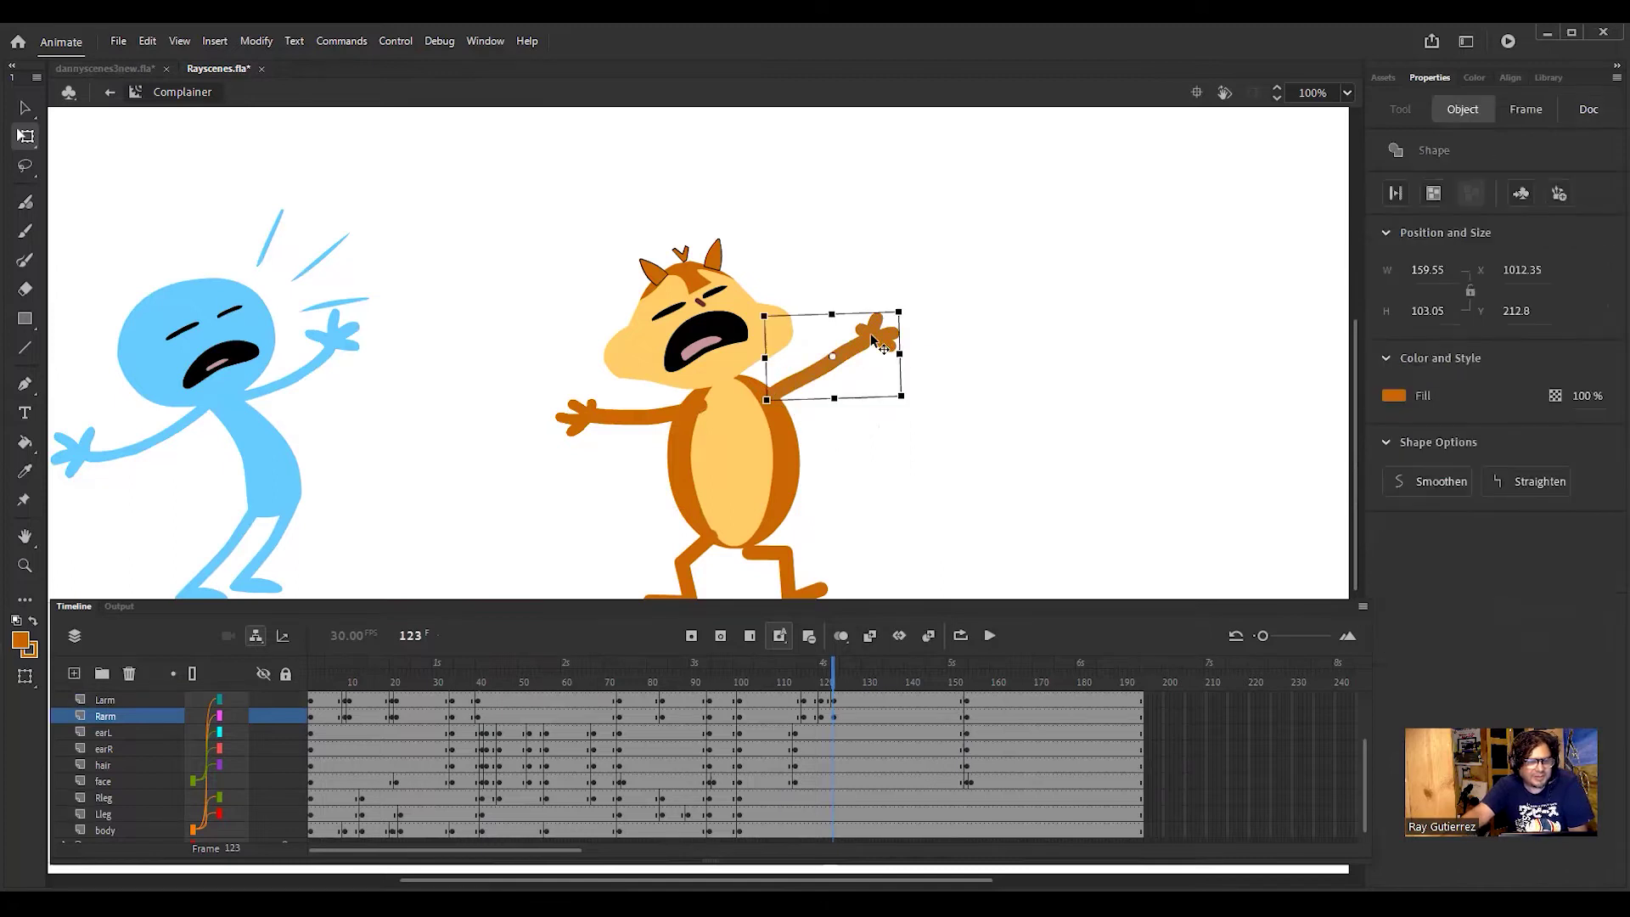
Step: At frame 127, rotate the Rarm shape down to horizontal and the Larm shape diagonally downward, both about their shoulders
click(829, 668)
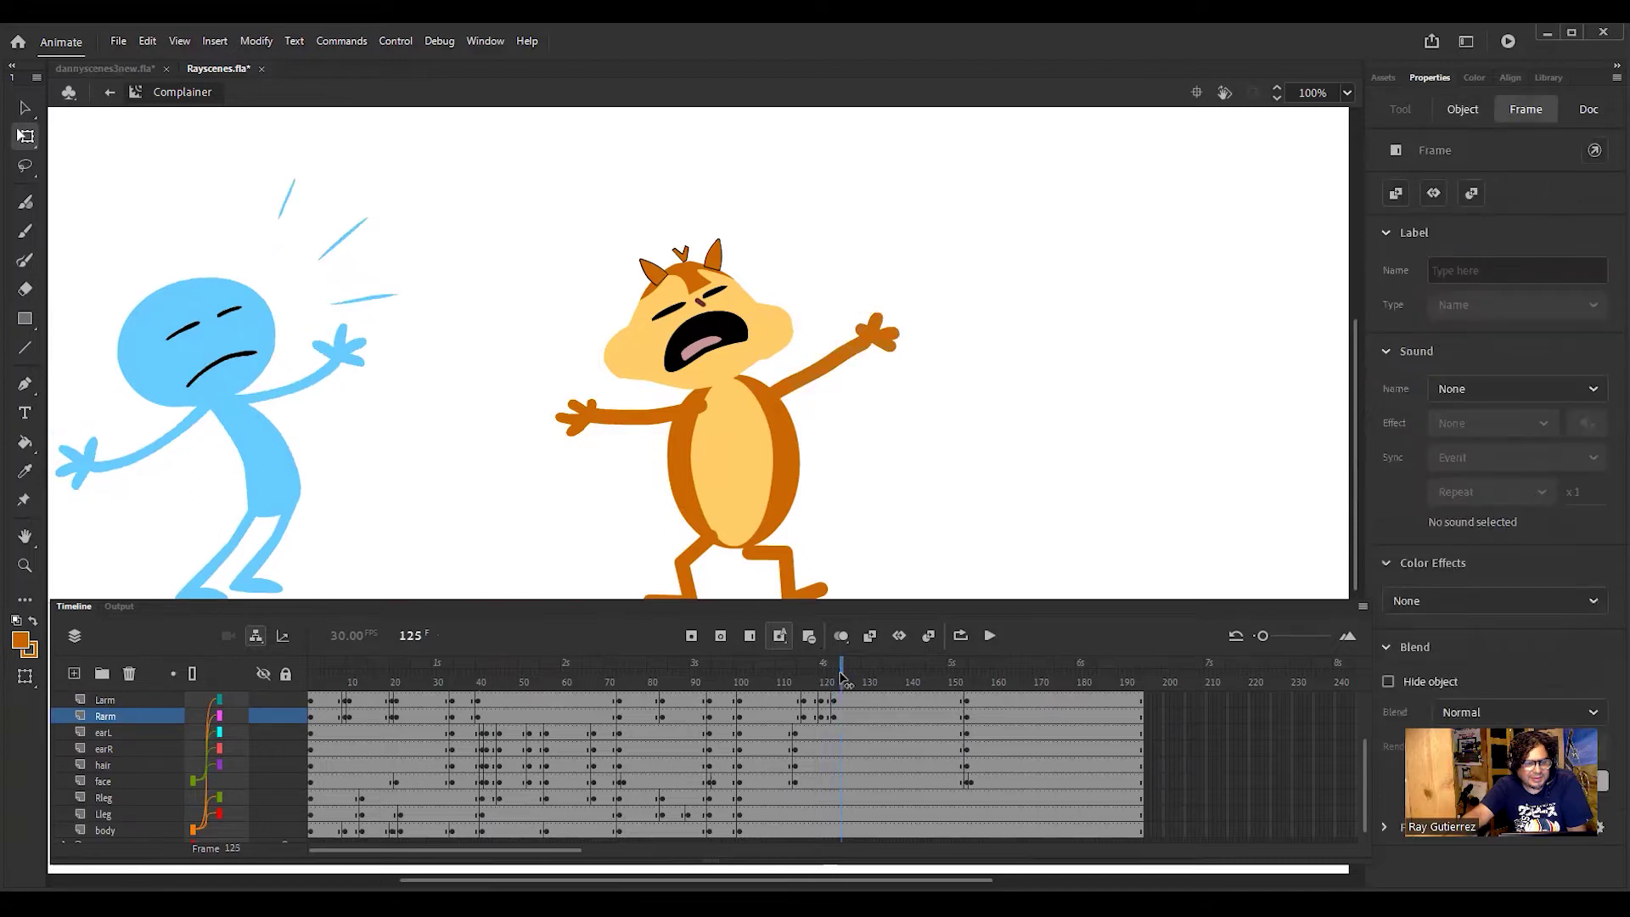
drag(810, 684, 849, 682)
click(831, 375)
click(831, 371)
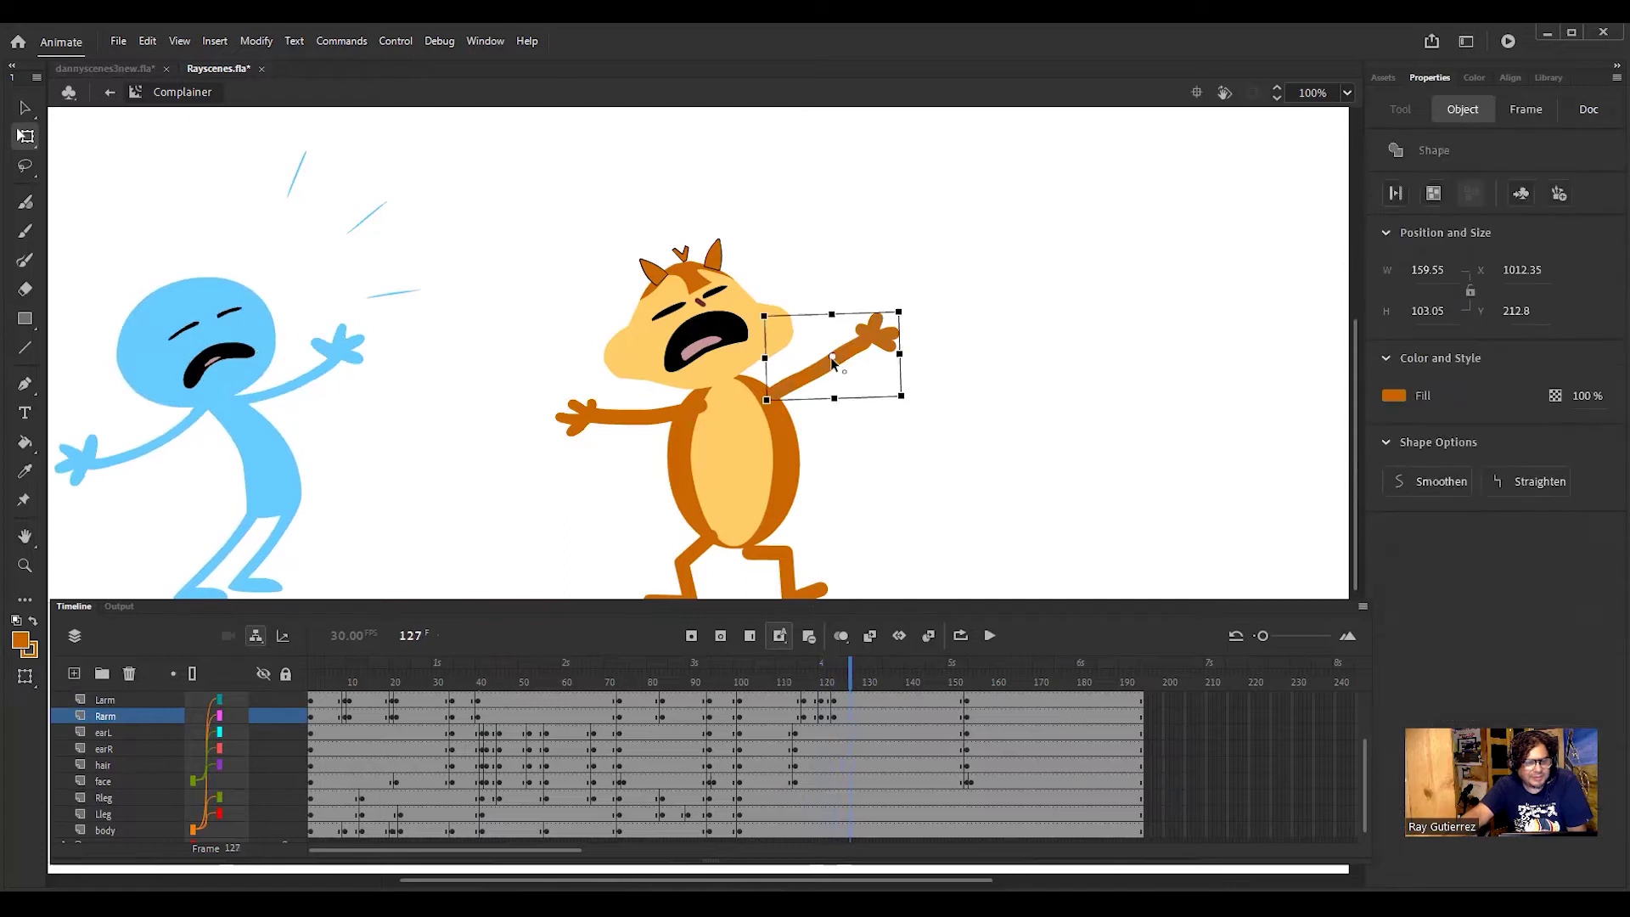
drag(909, 410, 894, 484)
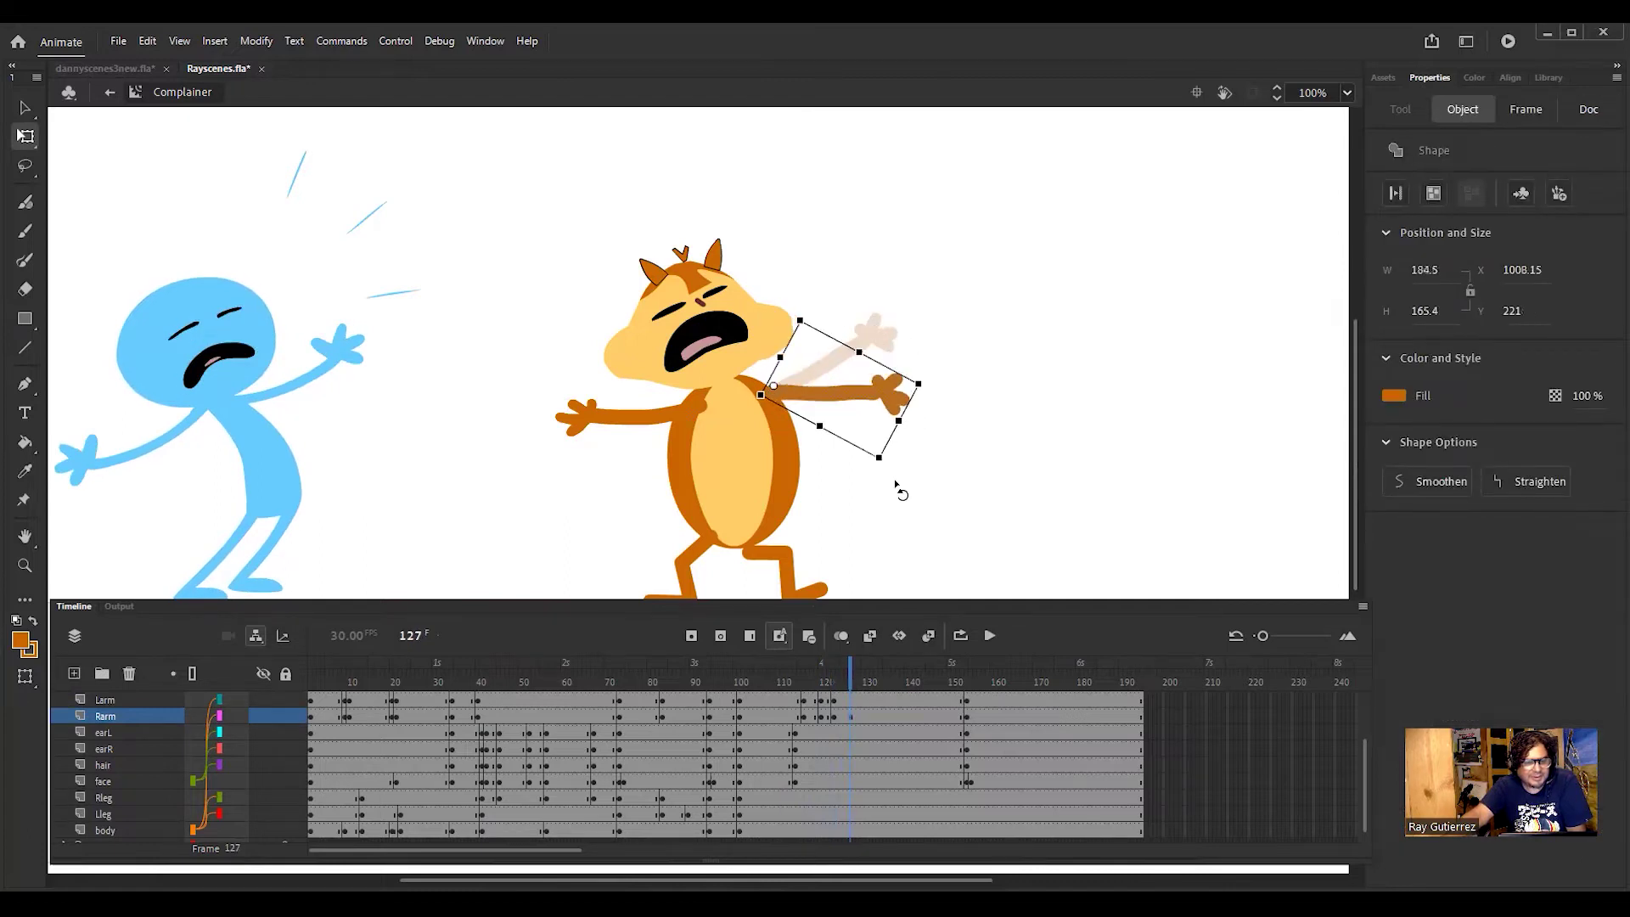
click(634, 421)
drag(632, 417, 731, 426)
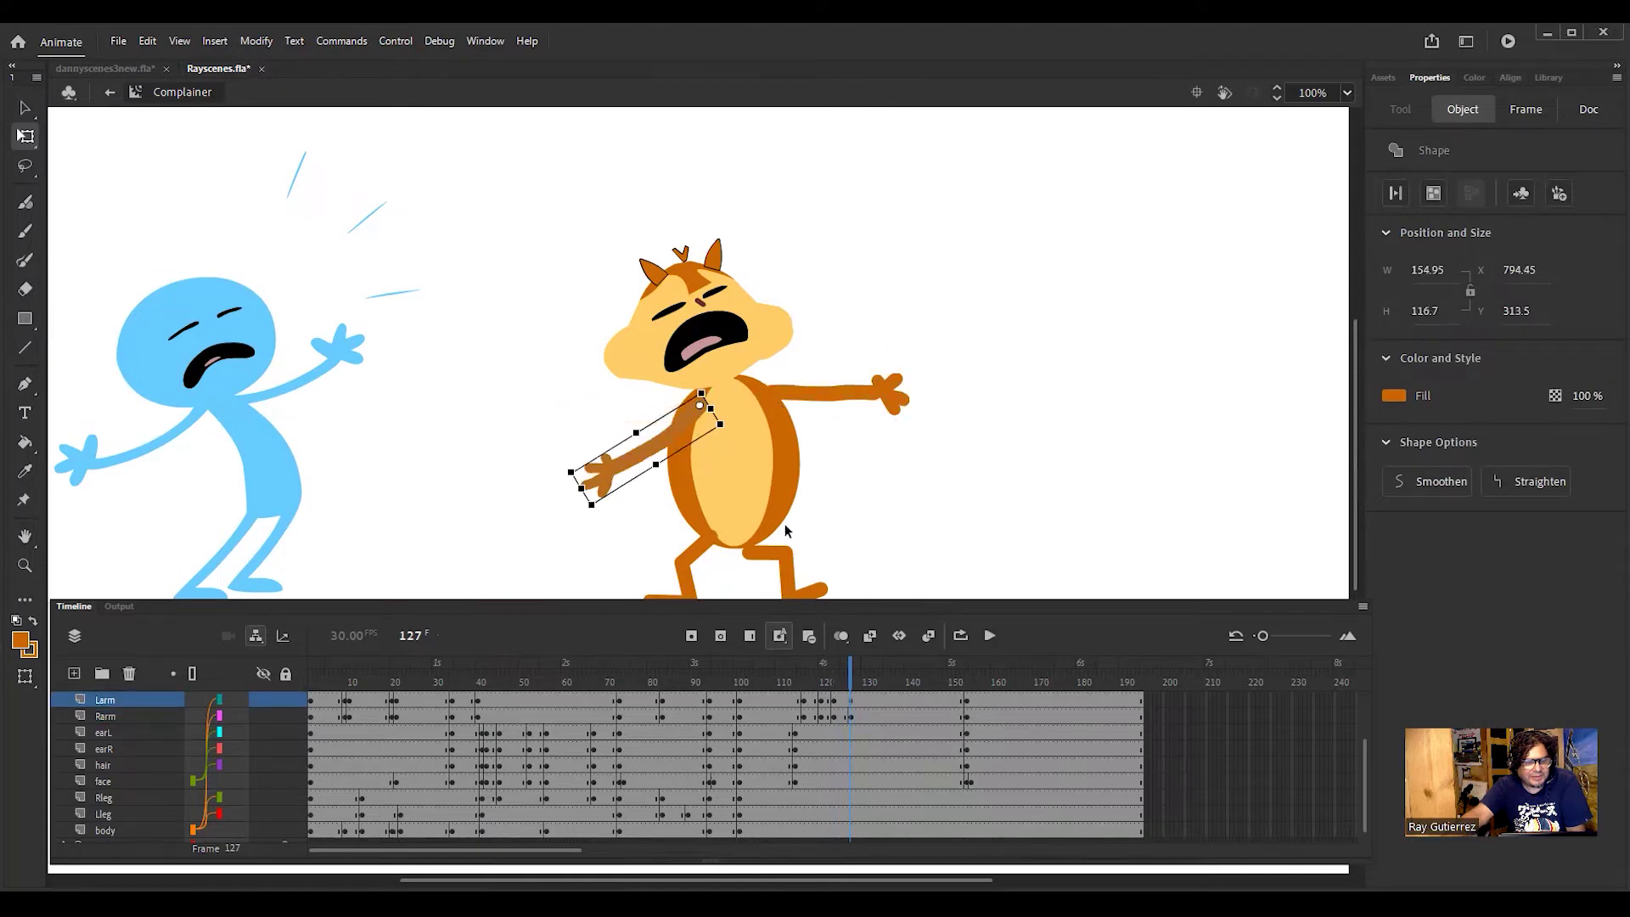
Step: At frame 130, set both arms' pivots at the shoulders and rotate the Rarm and Larm shapes upward
click(854, 681)
drag(854, 684, 870, 684)
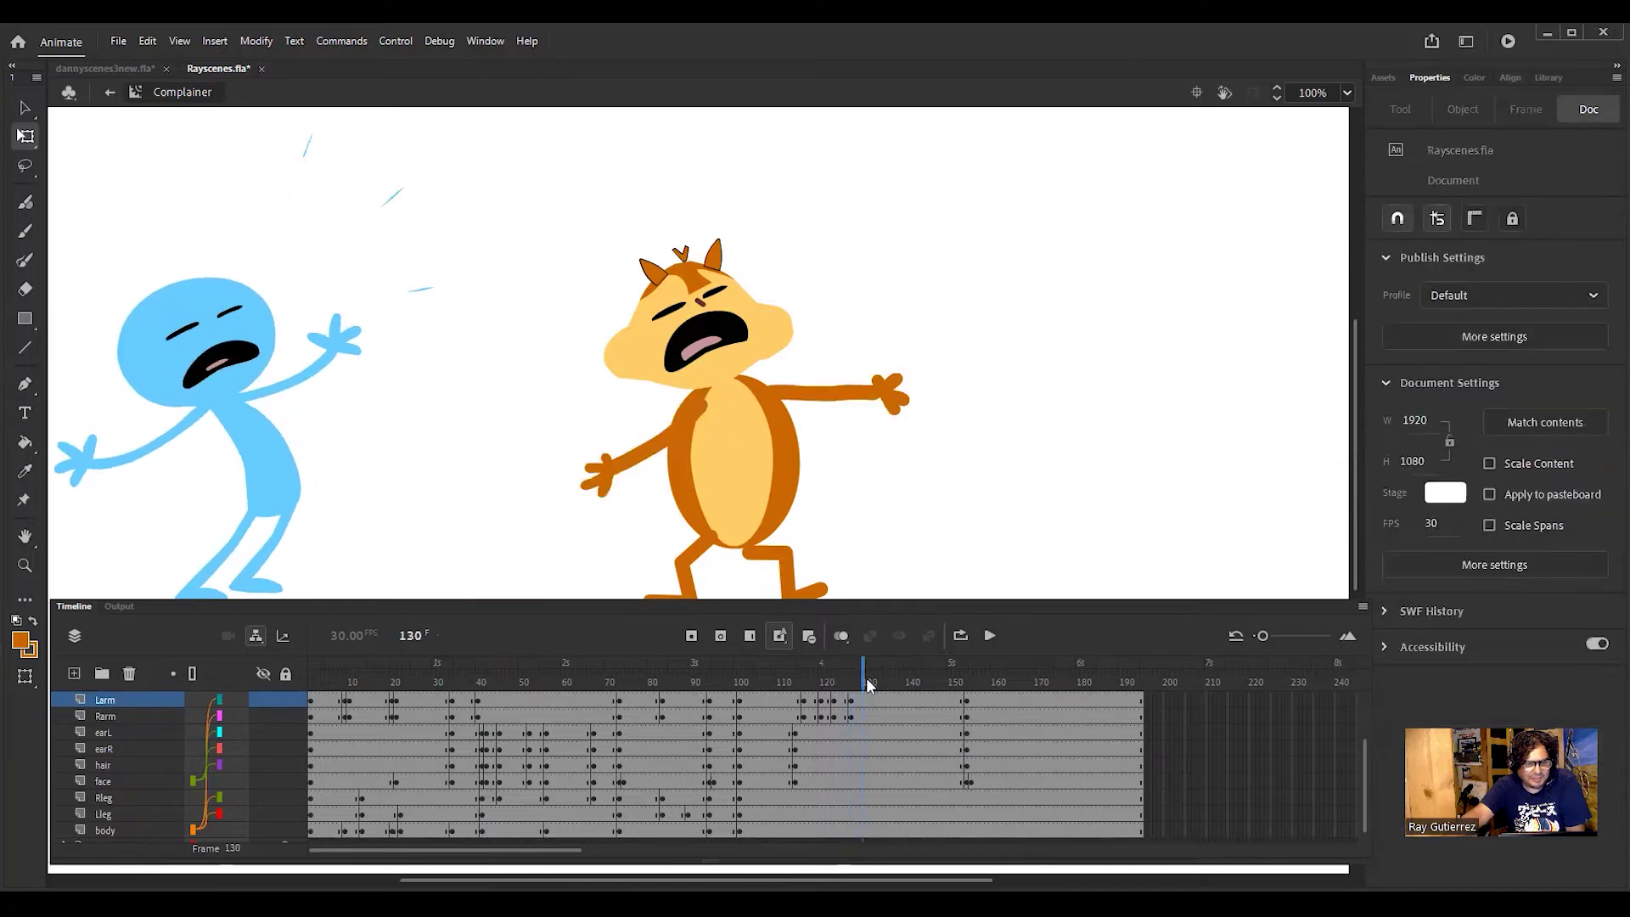
click(826, 394)
drag(836, 394, 764, 395)
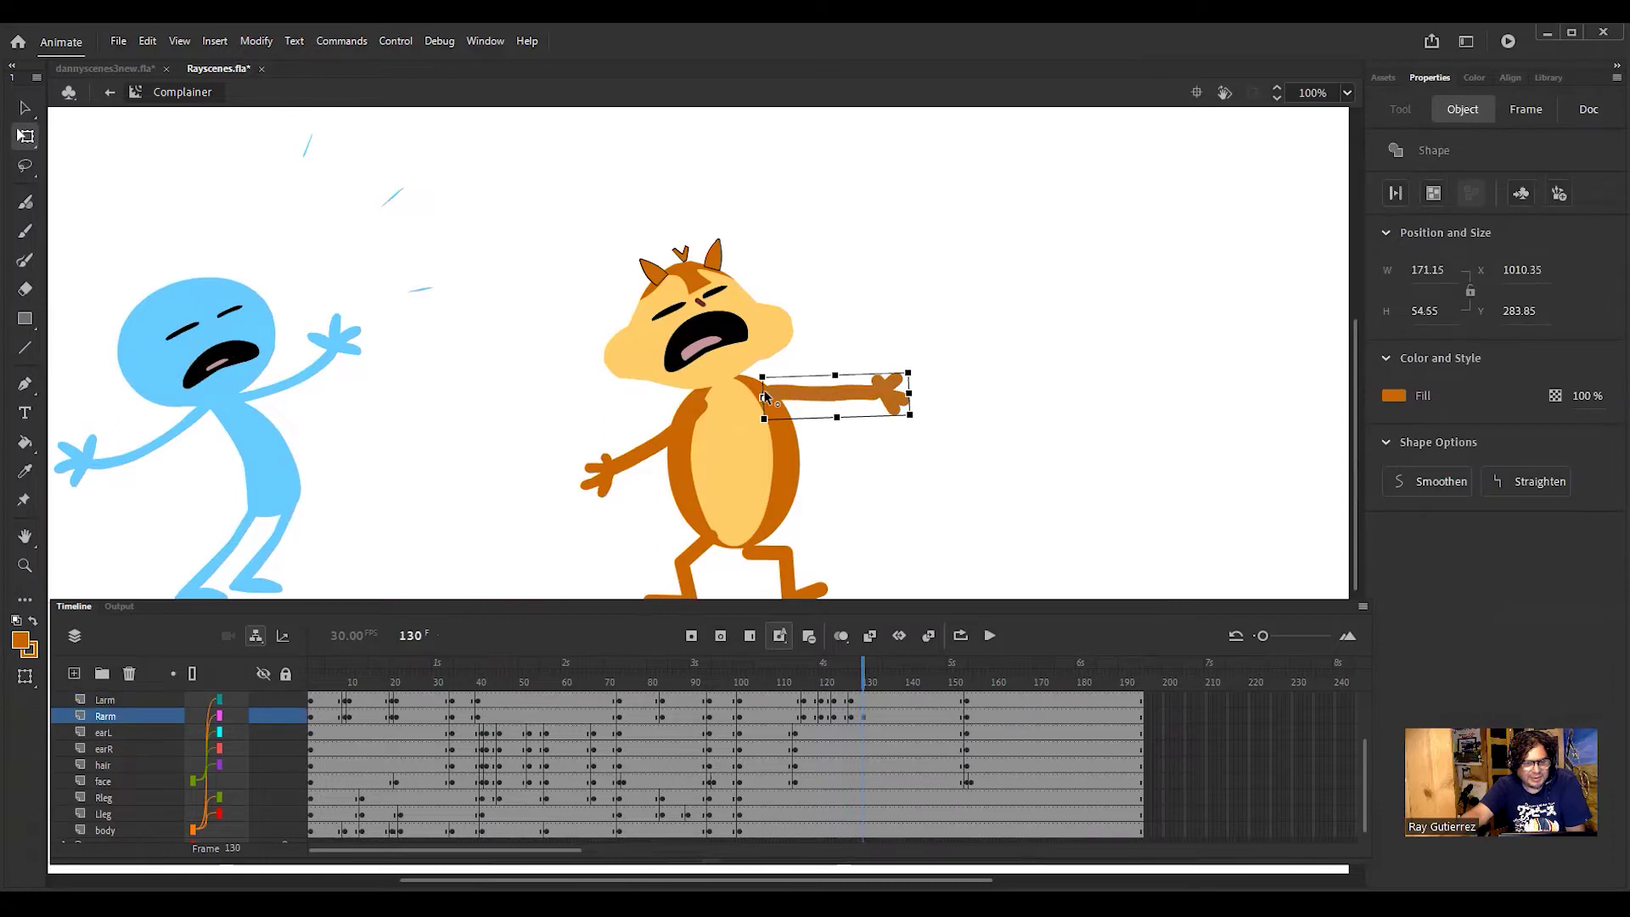
drag(919, 434, 914, 343)
click(638, 459)
drag(642, 446, 701, 409)
drag(721, 507, 628, 535)
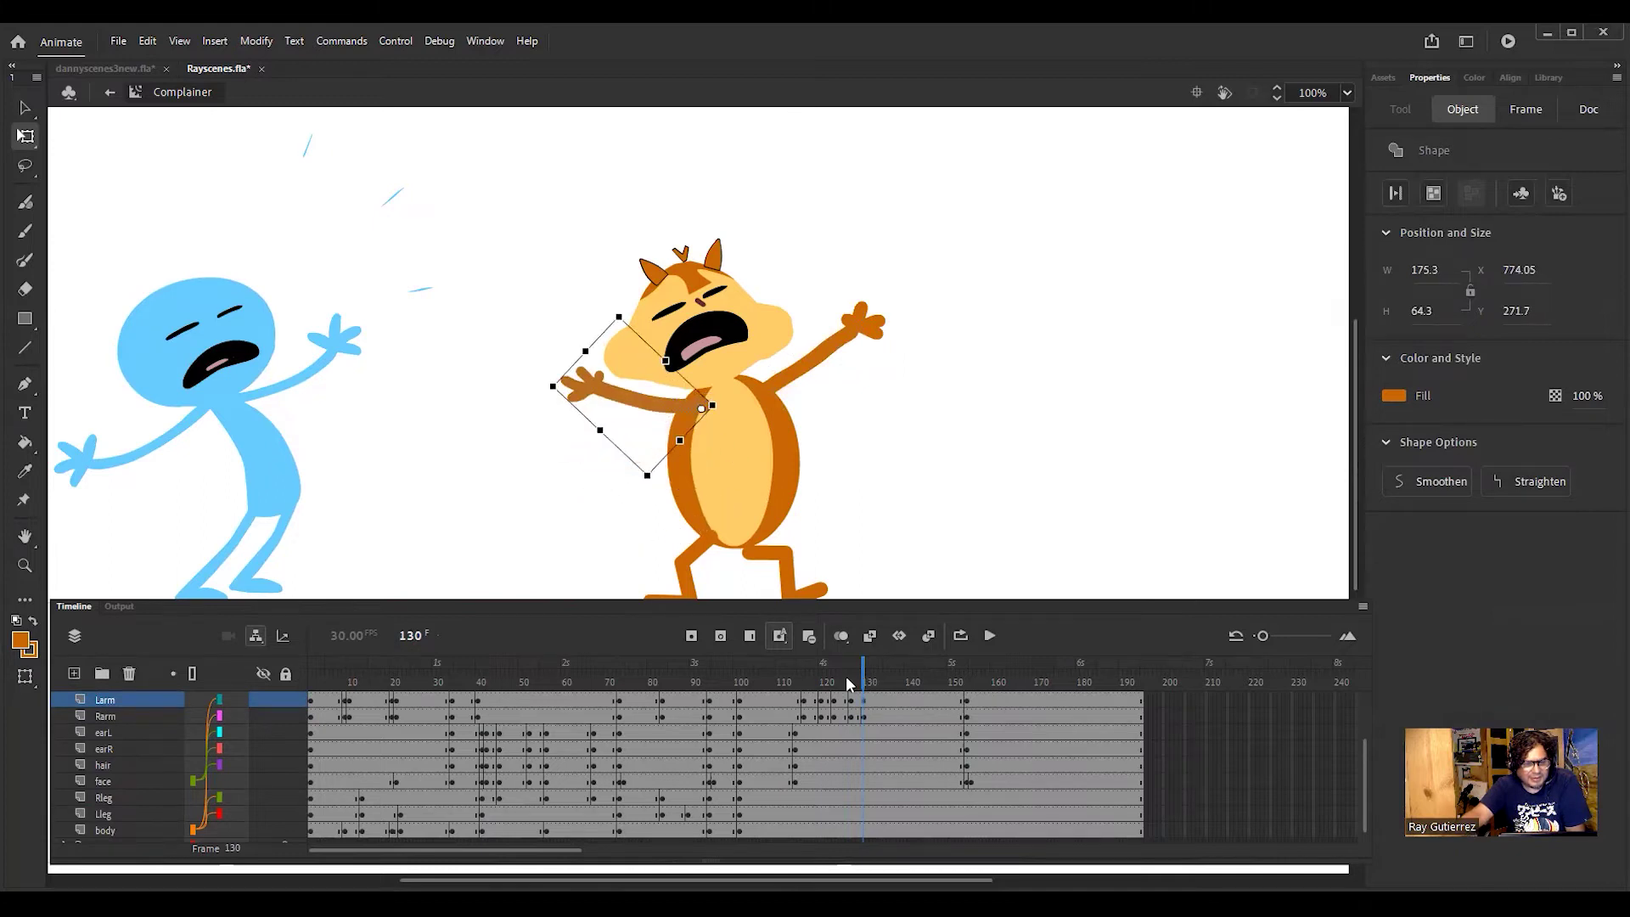
Step: Step forward and back through the frames around 120 to 130 to check the arm movement against the blue figure
drag(845, 676, 824, 677)
key(period)
key(period)
key(period)
key(period)
key(period)
key(period)
key(period)
key(period)
key(period)
key(period)
key(period)
key(period)
key(period)
key(period)
key(period)
drag(893, 710, 861, 689)
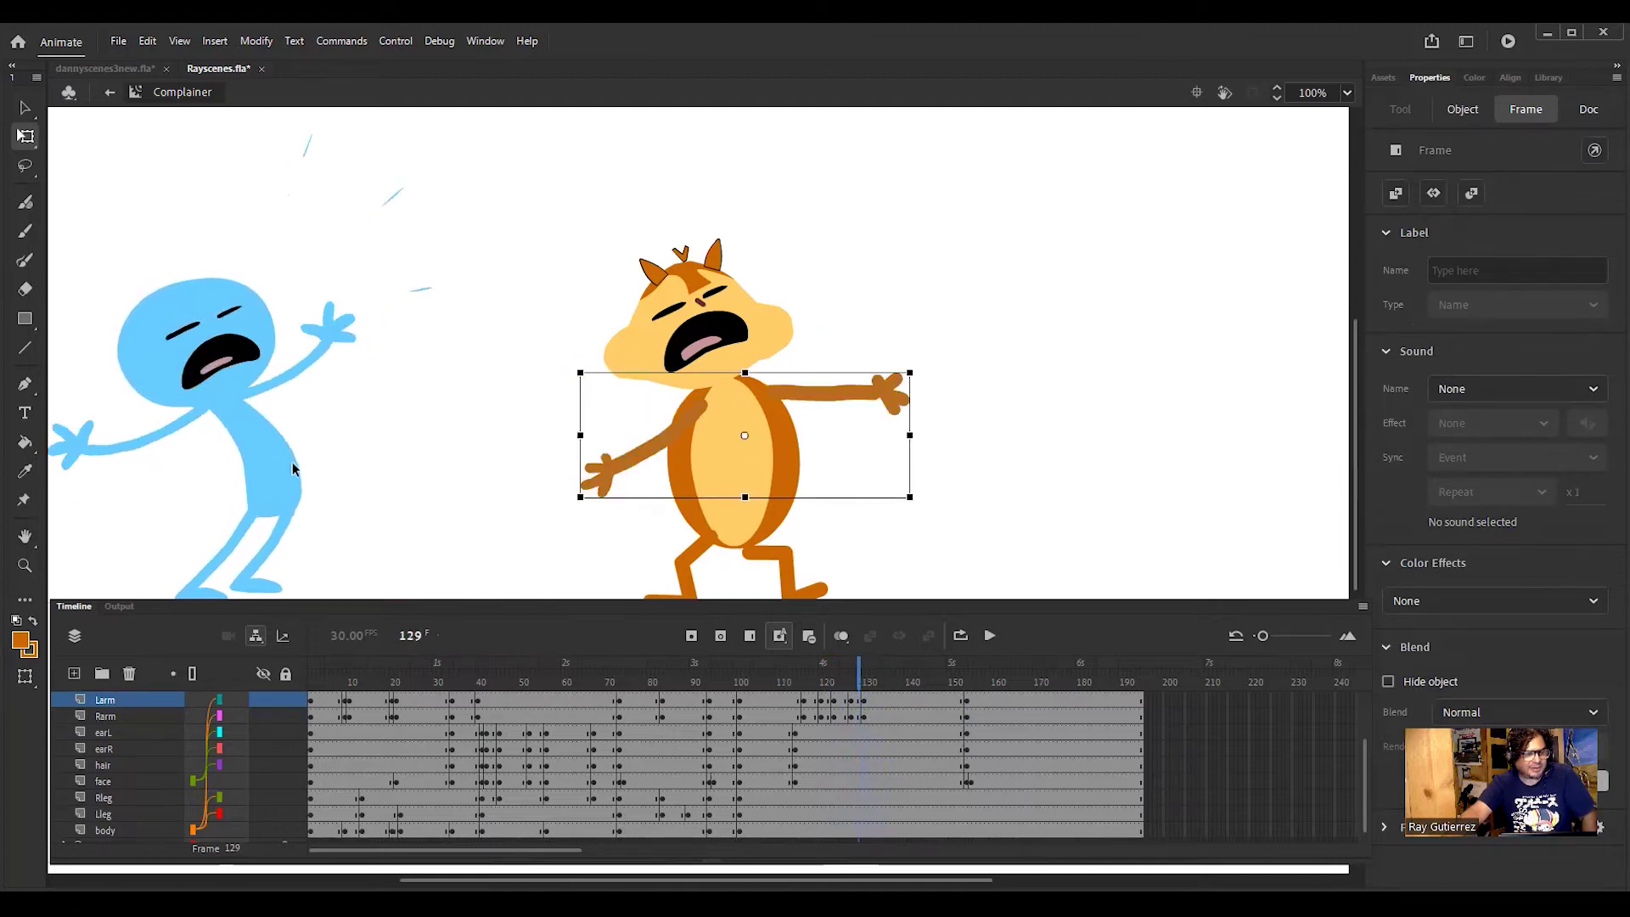
key(comma)
key(comma)
key(comma)
key(comma)
key(comma)
key(comma)
key(comma)
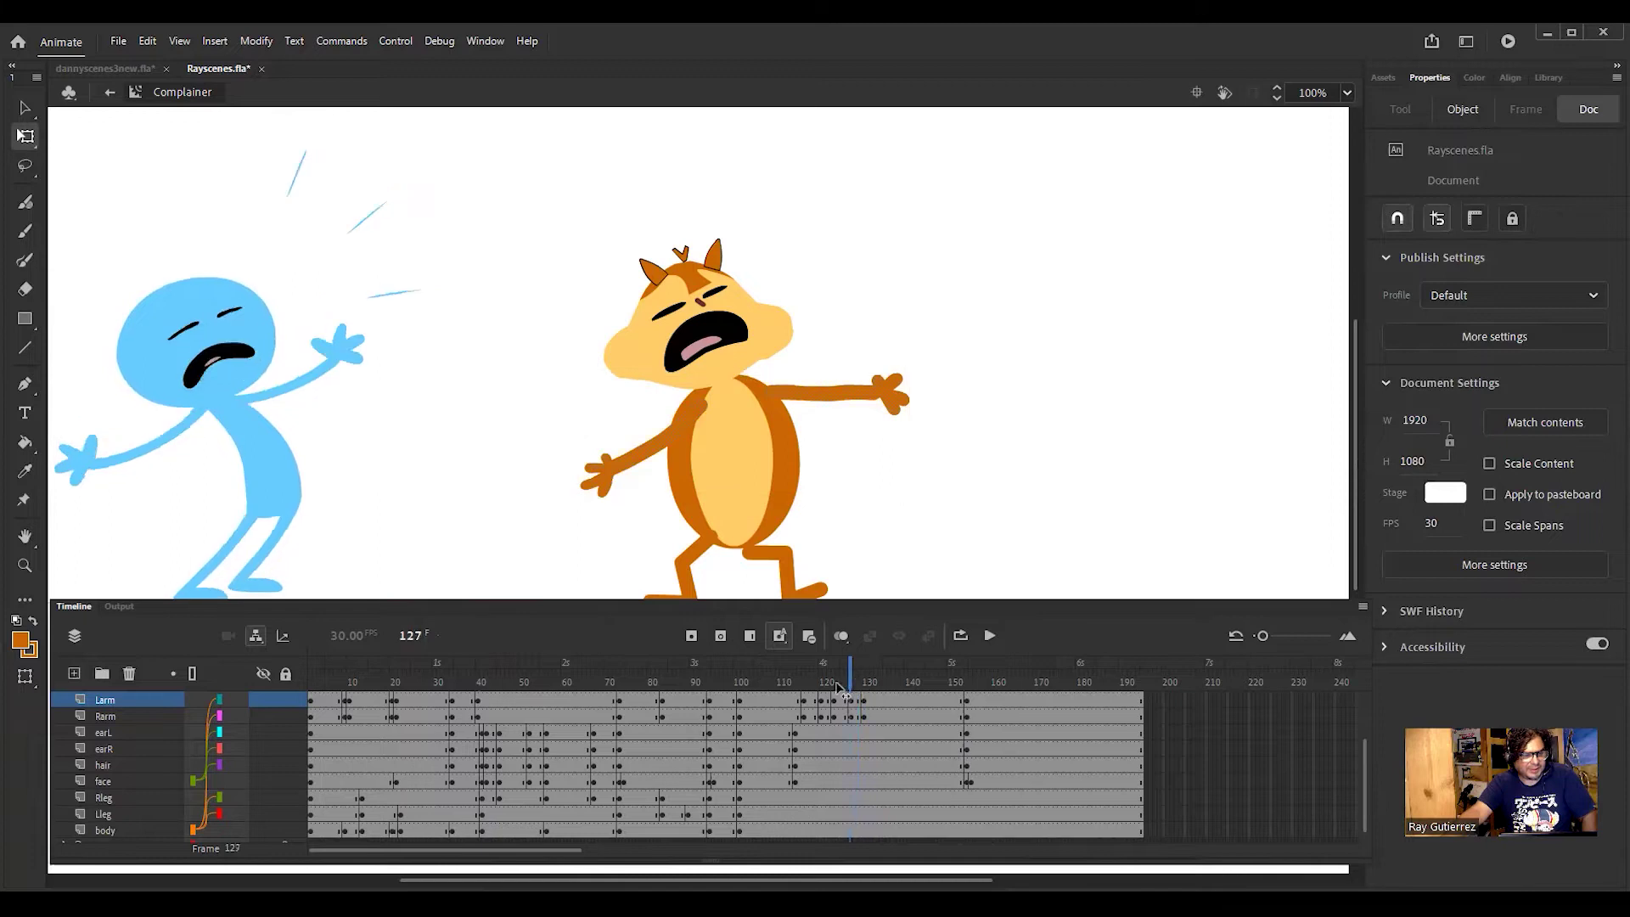
Step: At frame 135, rotate the Rarm shape down to nearly horizontal and the Larm shape up beside the face, about their shoulders
drag(858, 697, 889, 731)
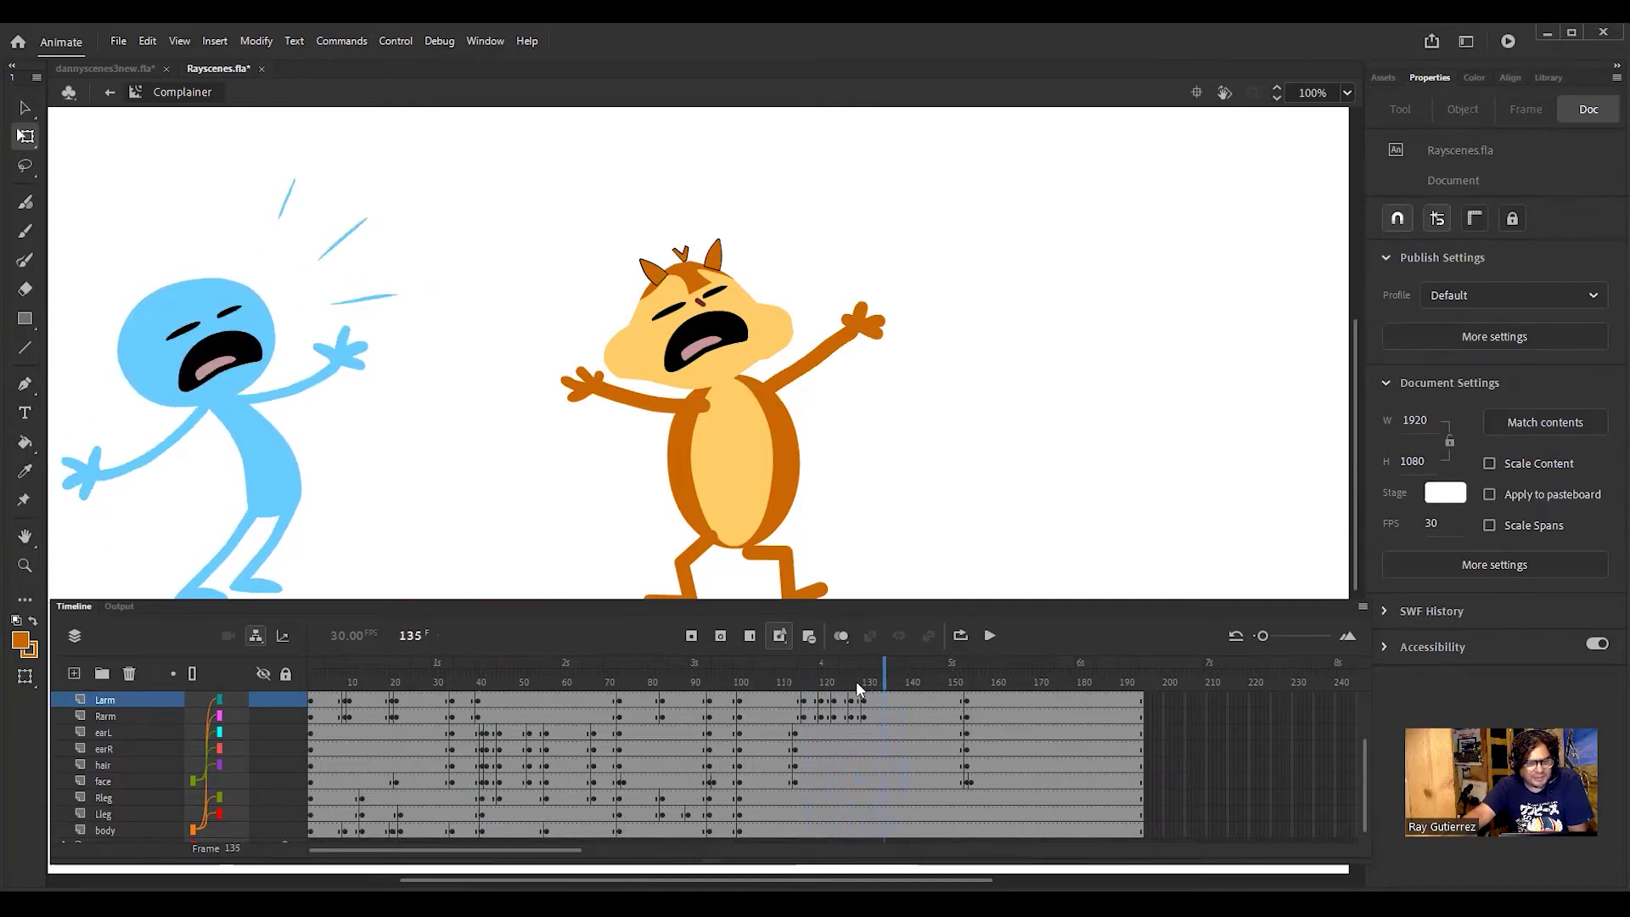
drag(1265, 633, 1279, 641)
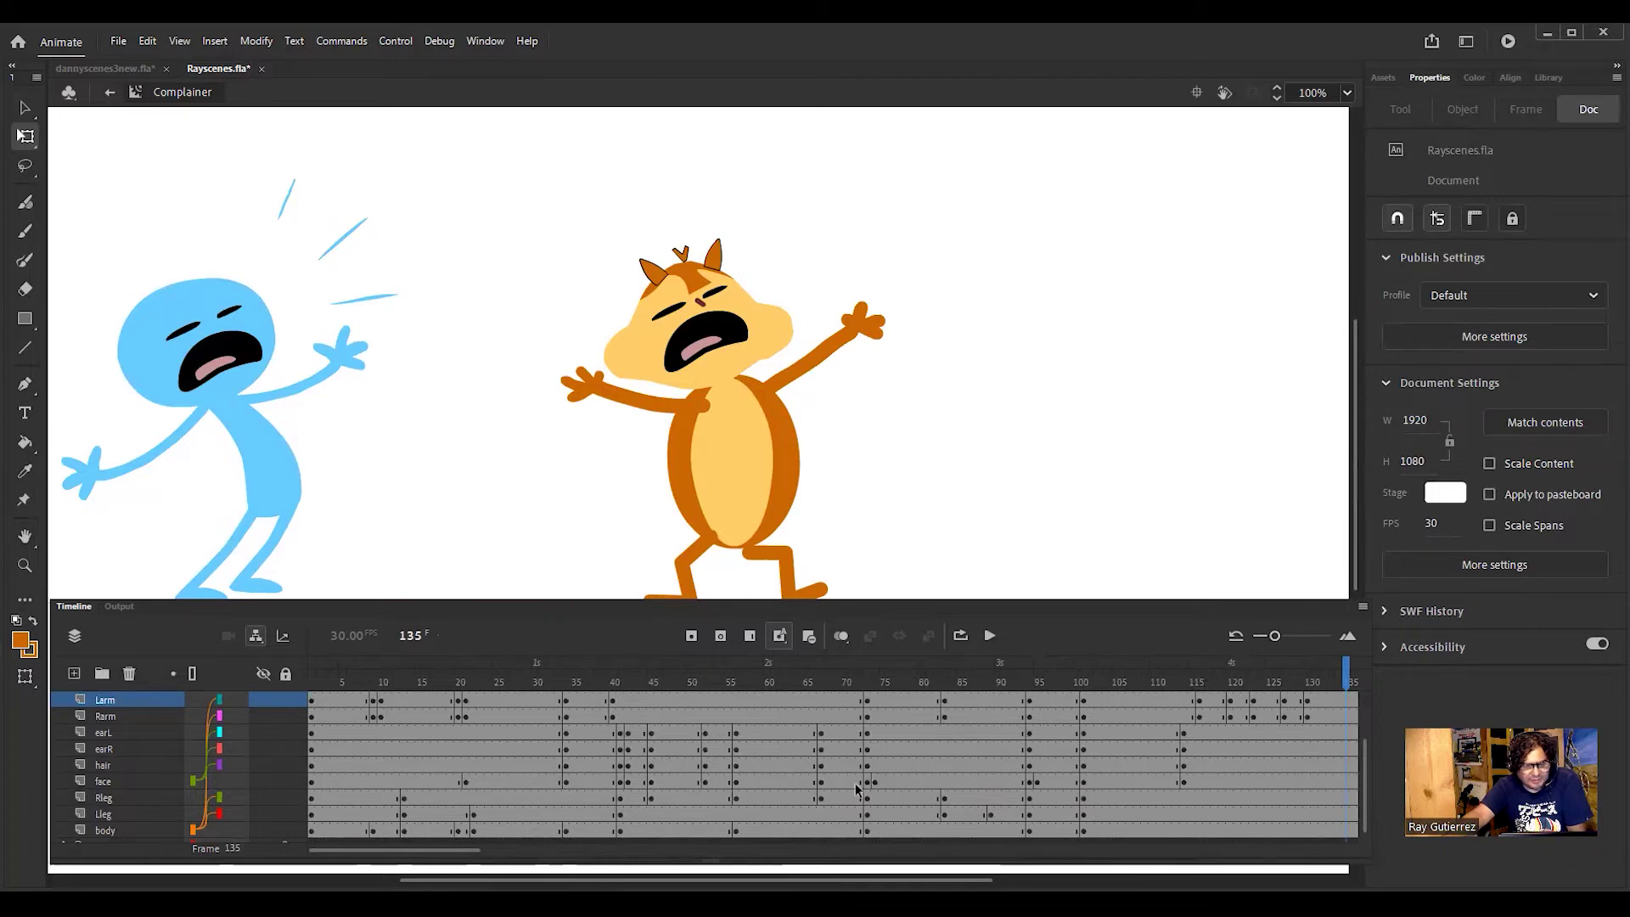
click(498, 851)
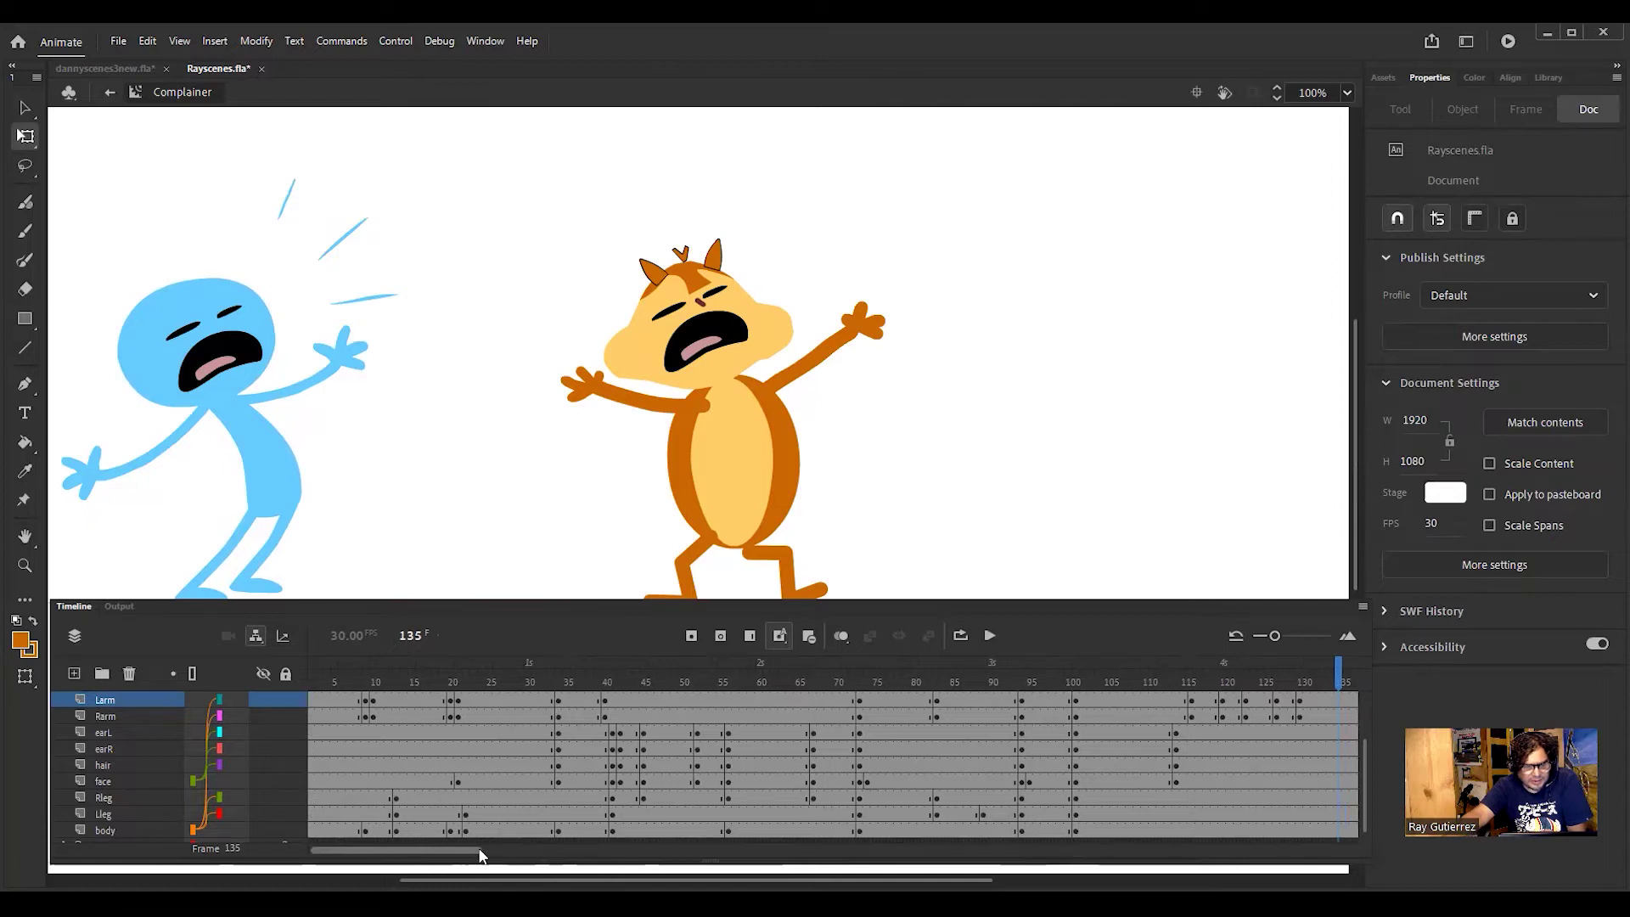
drag(497, 855, 580, 861)
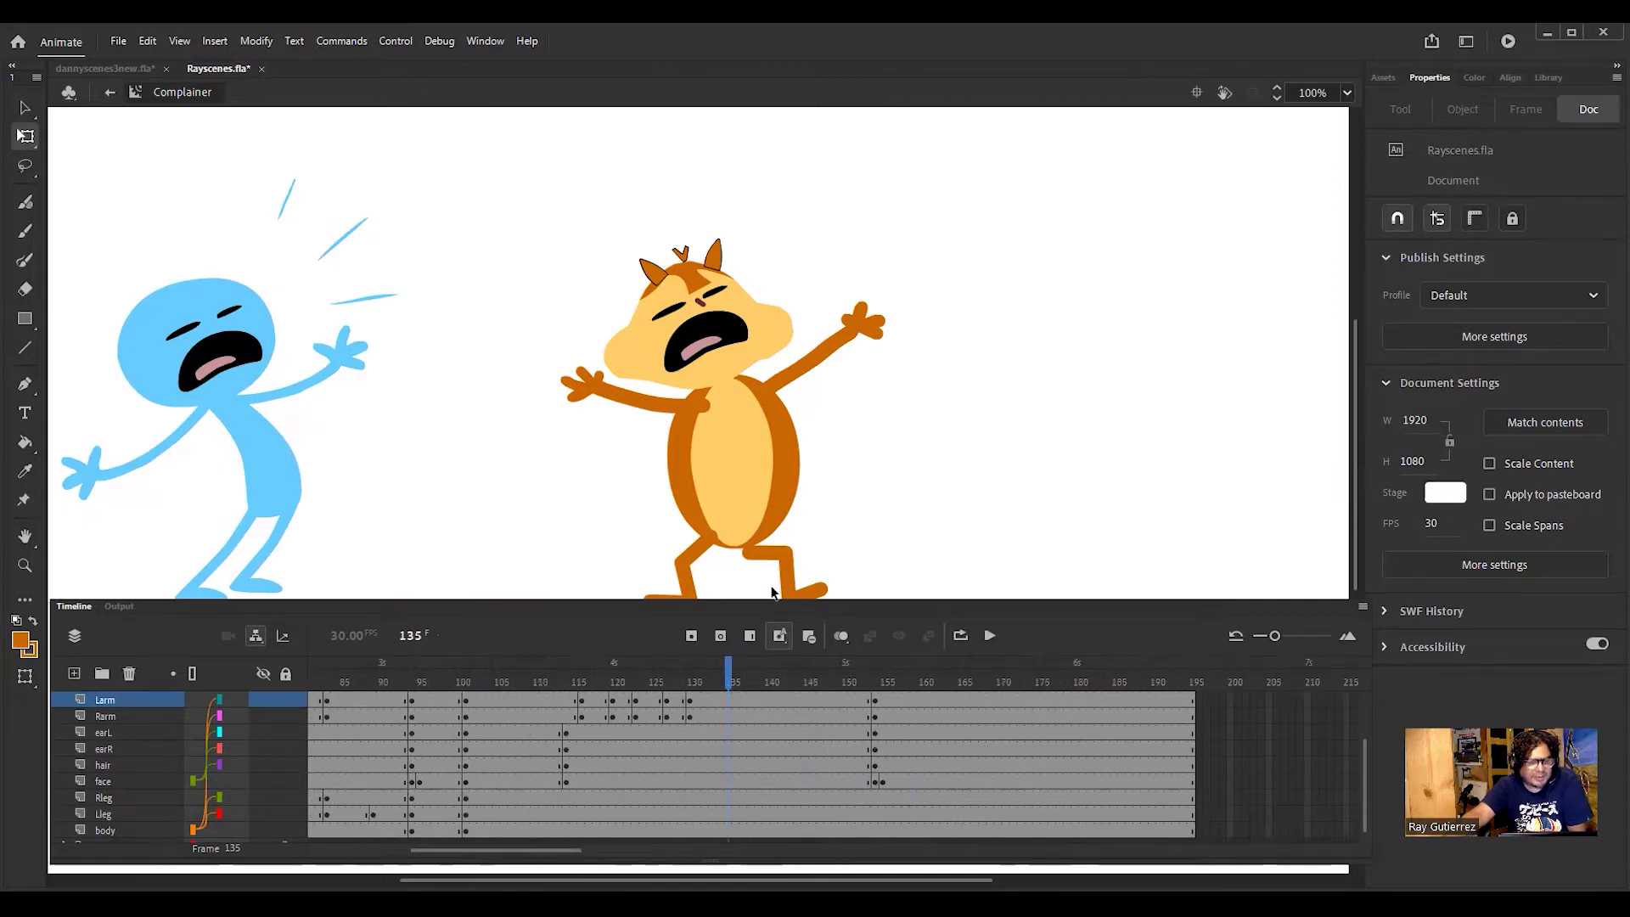
click(819, 359)
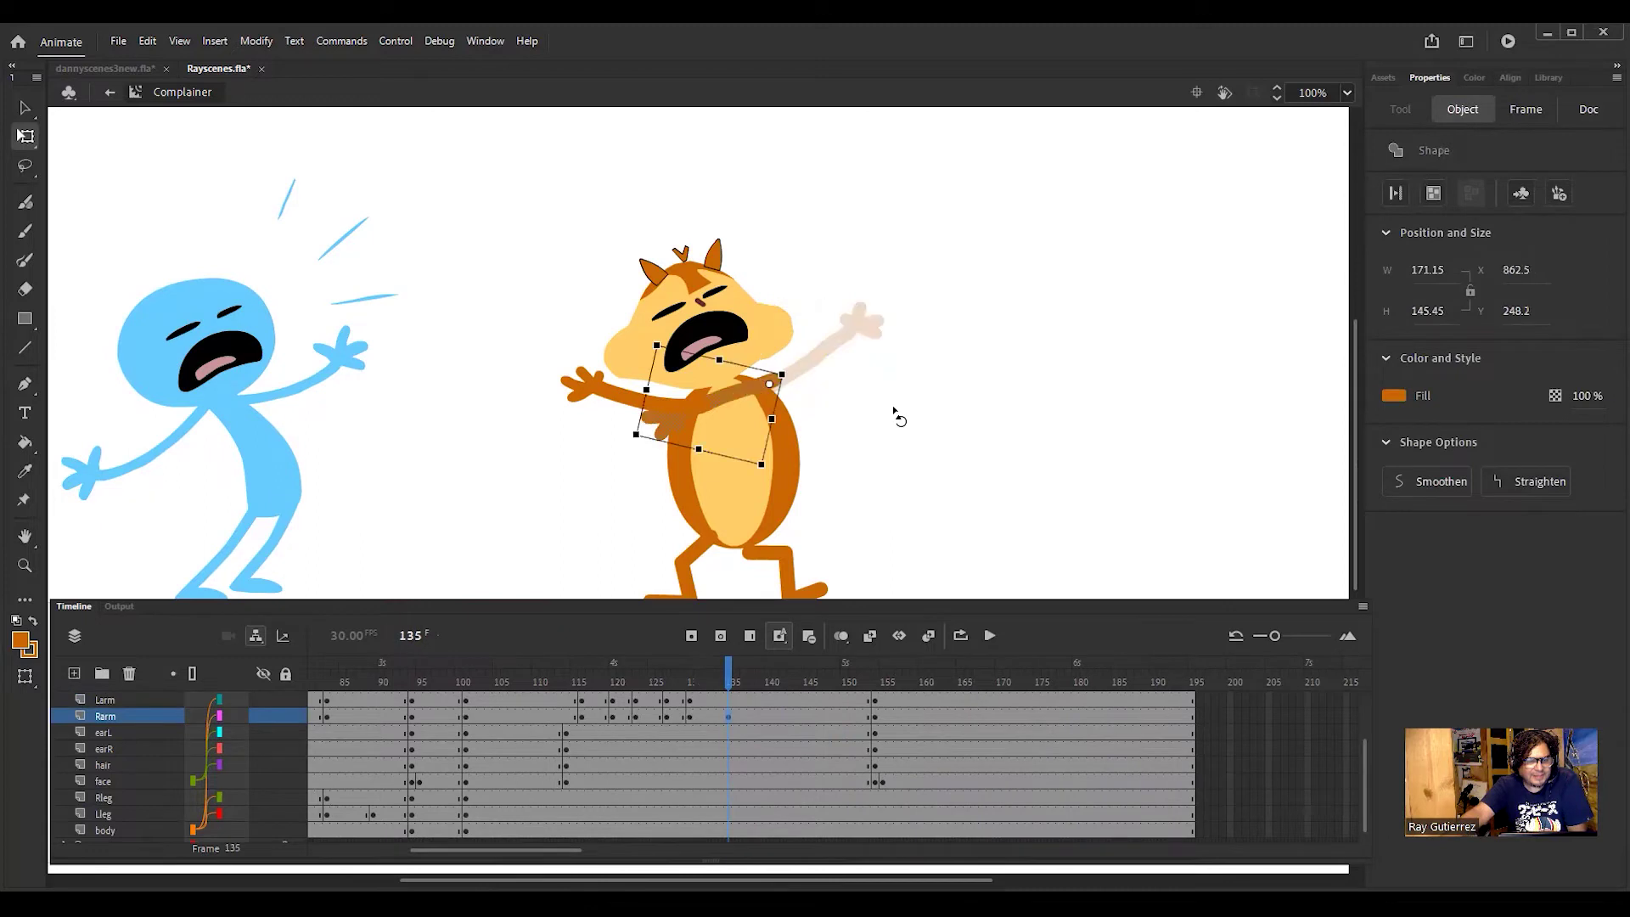
drag(898, 425, 894, 479)
click(620, 406)
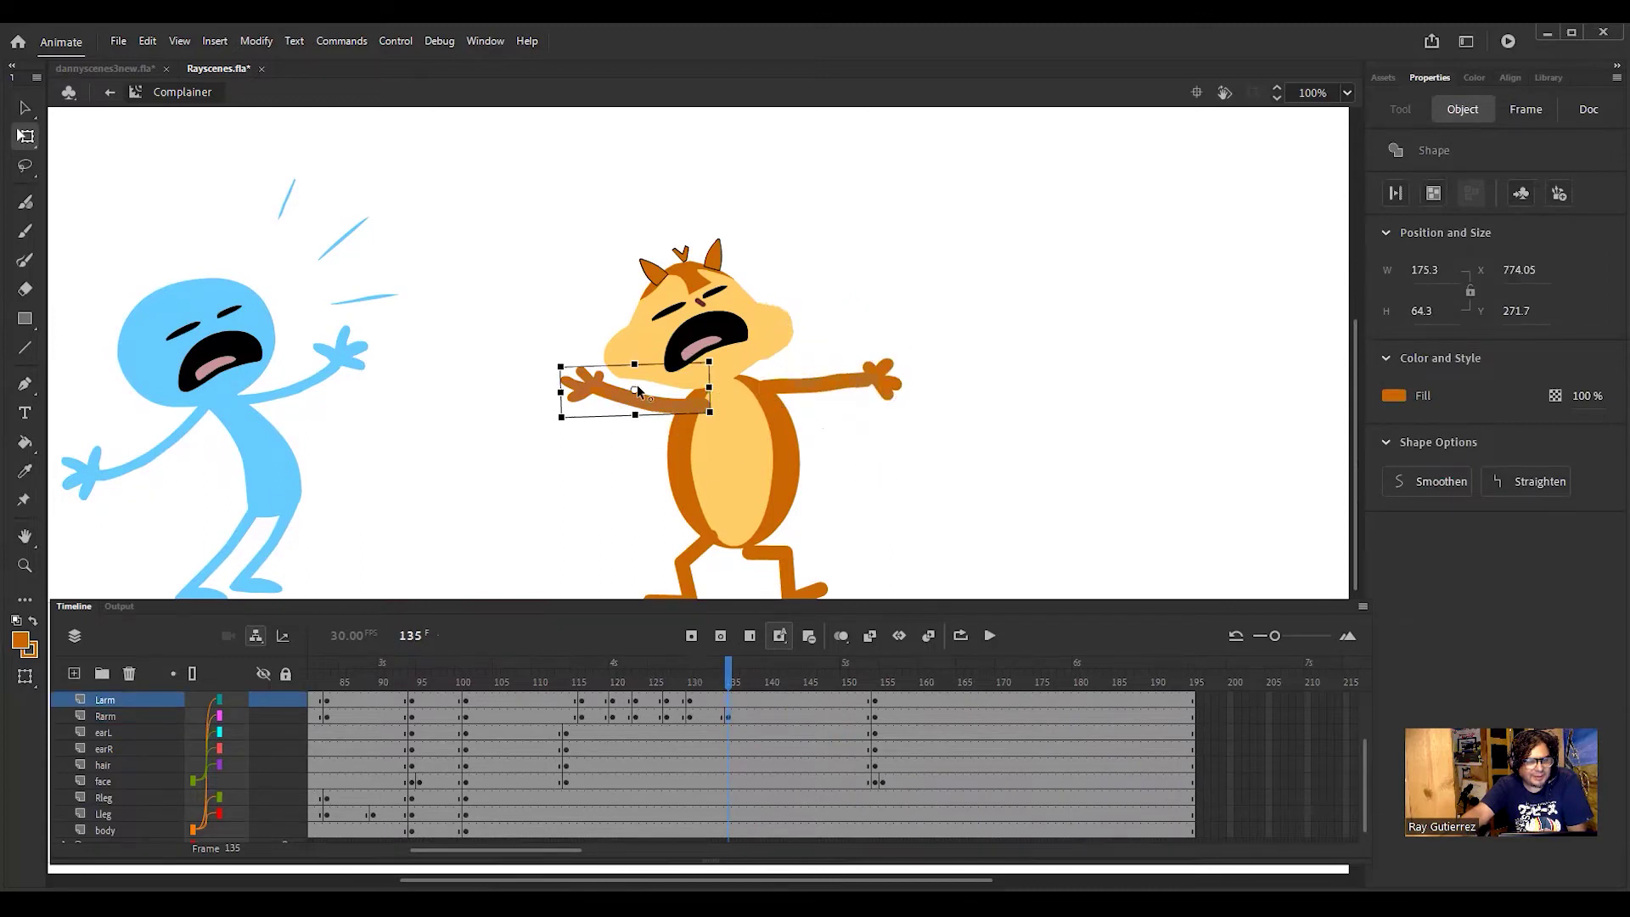
drag(637, 391, 716, 429)
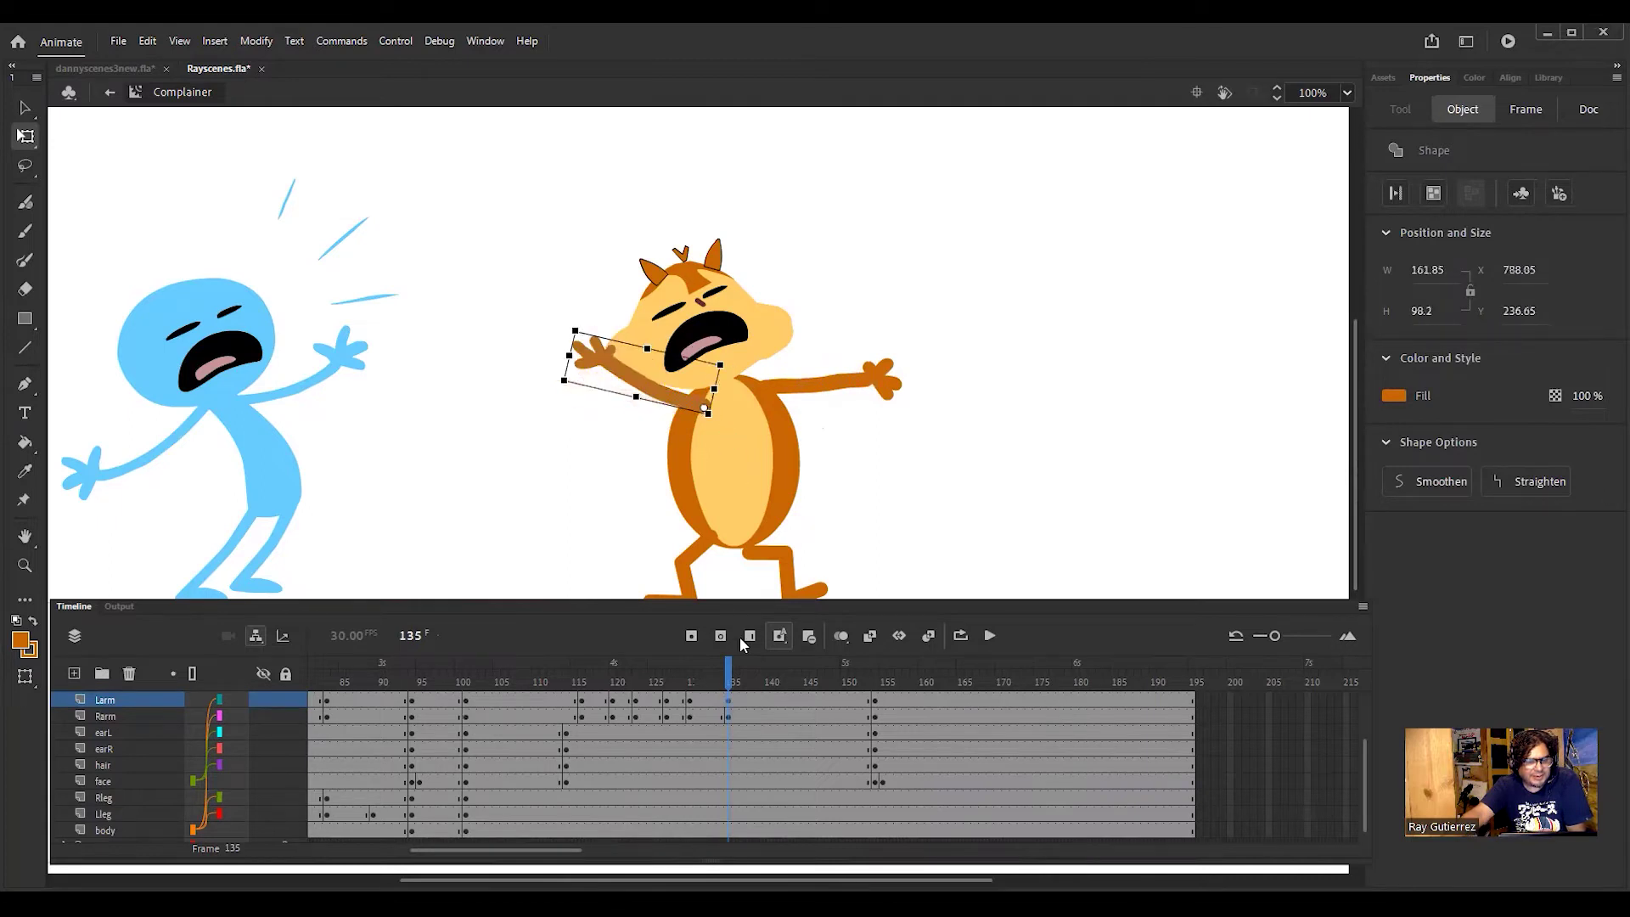
Step: At frame 139, set the Rarm pivot at the shoulder and rotate the Rarm and Larm shapes diagonally downward
click(726, 675)
drag(732, 691, 761, 692)
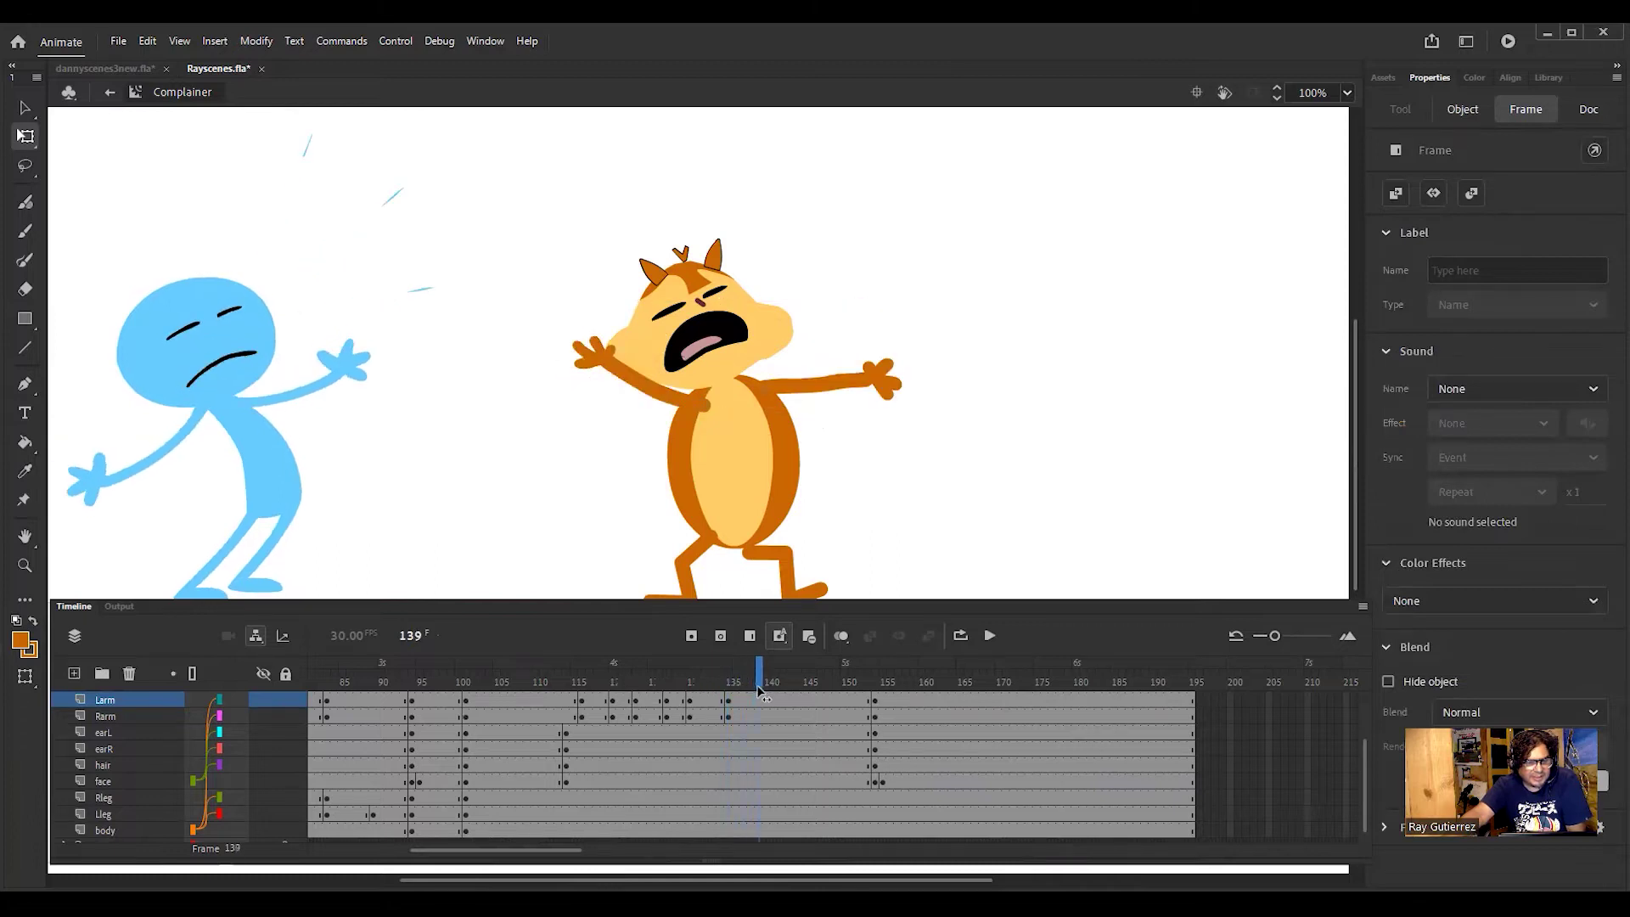
click(820, 386)
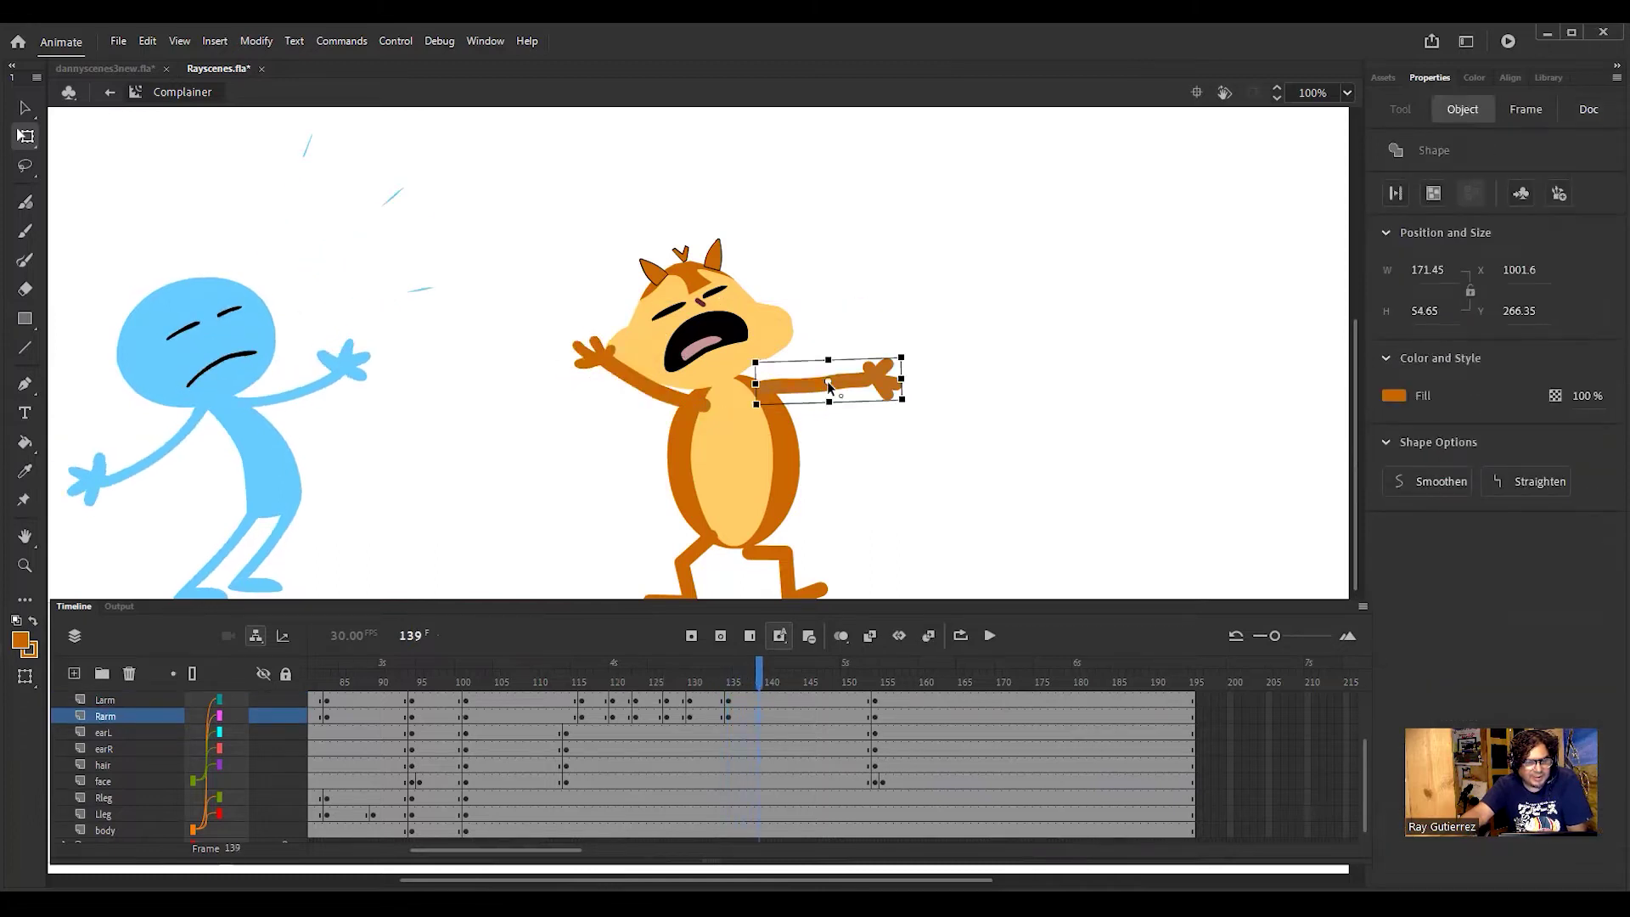
drag(827, 380, 754, 387)
drag(913, 416, 886, 486)
click(639, 379)
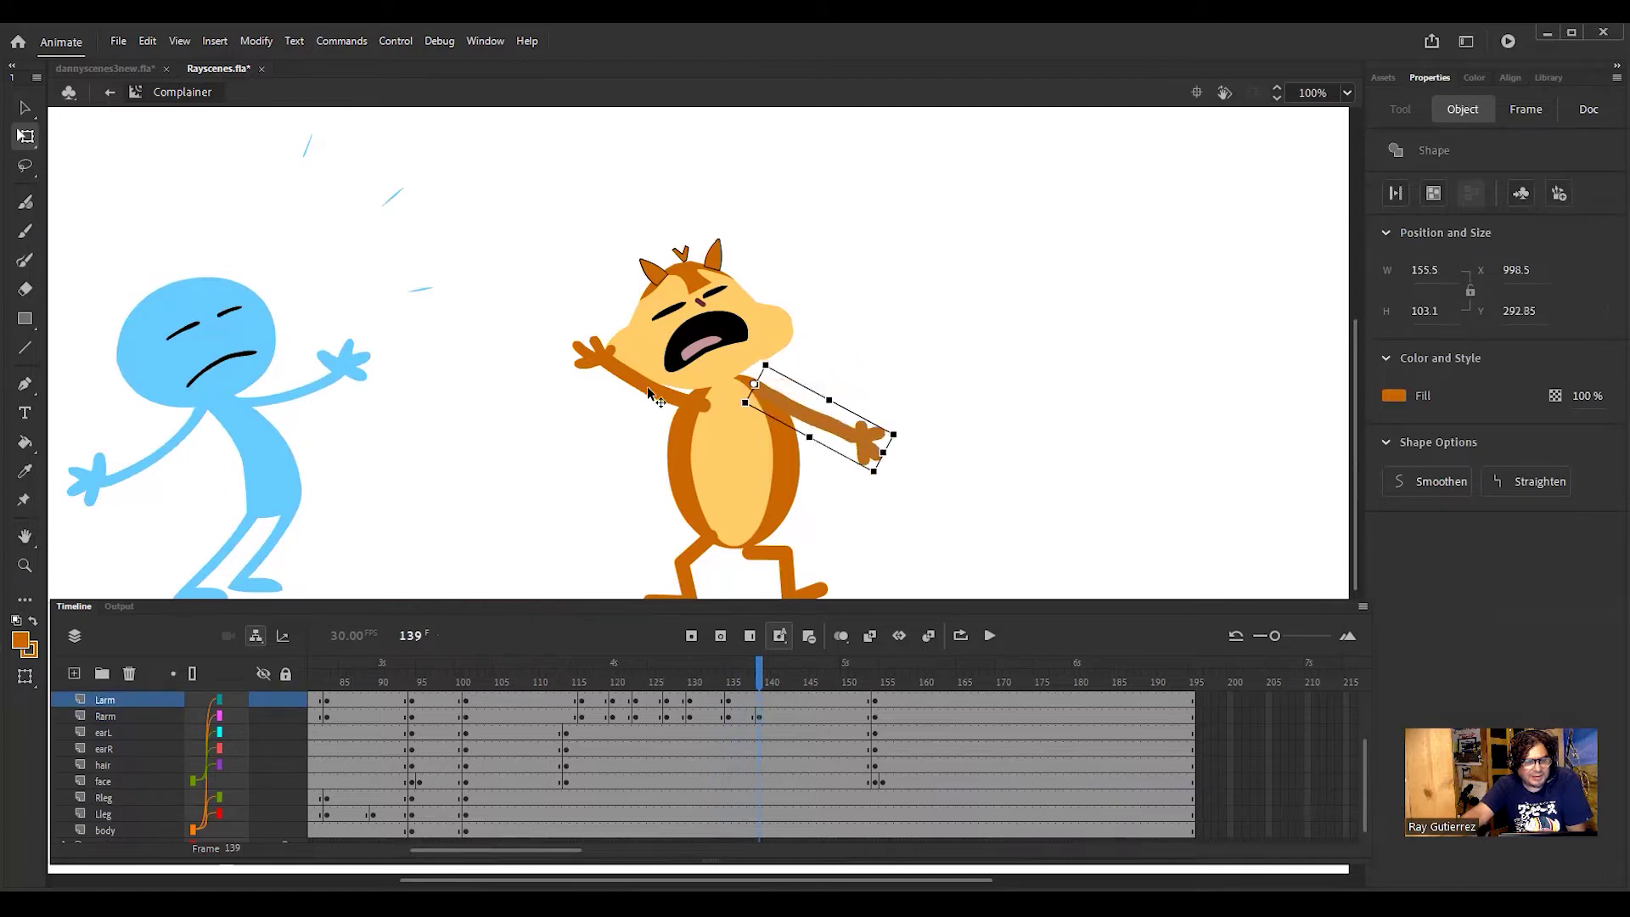
drag(661, 393, 736, 435)
Step: At frame 142, move both arms' pivots to the shoulders, rotating Rarm diagonally upward and Larm to slightly above horizontal
drag(762, 670, 788, 716)
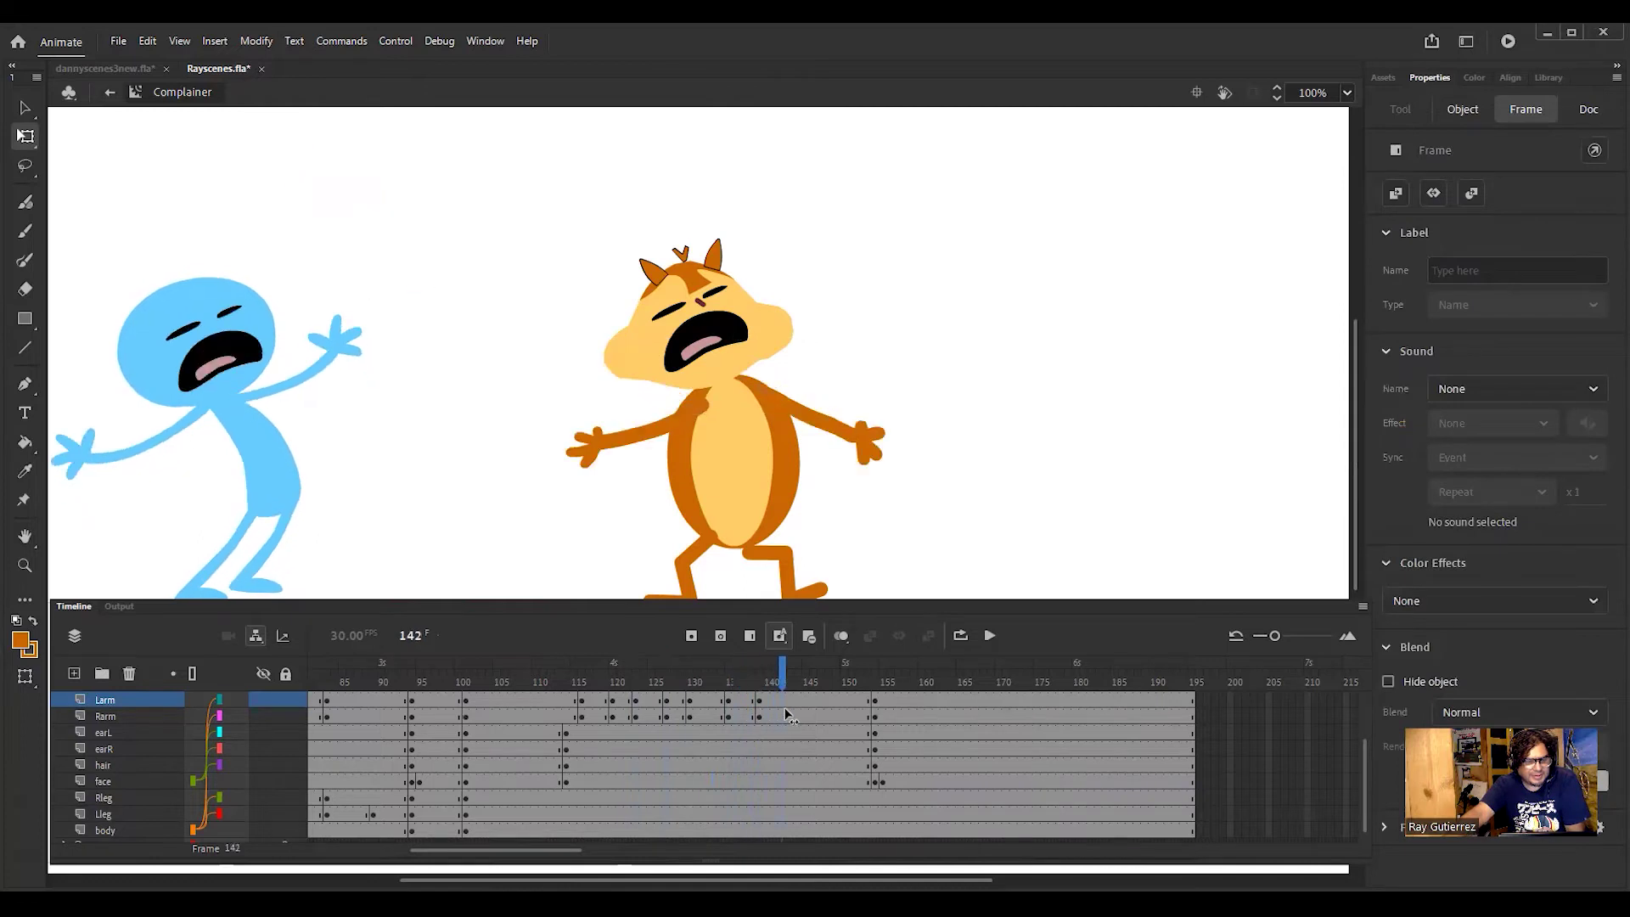
click(806, 518)
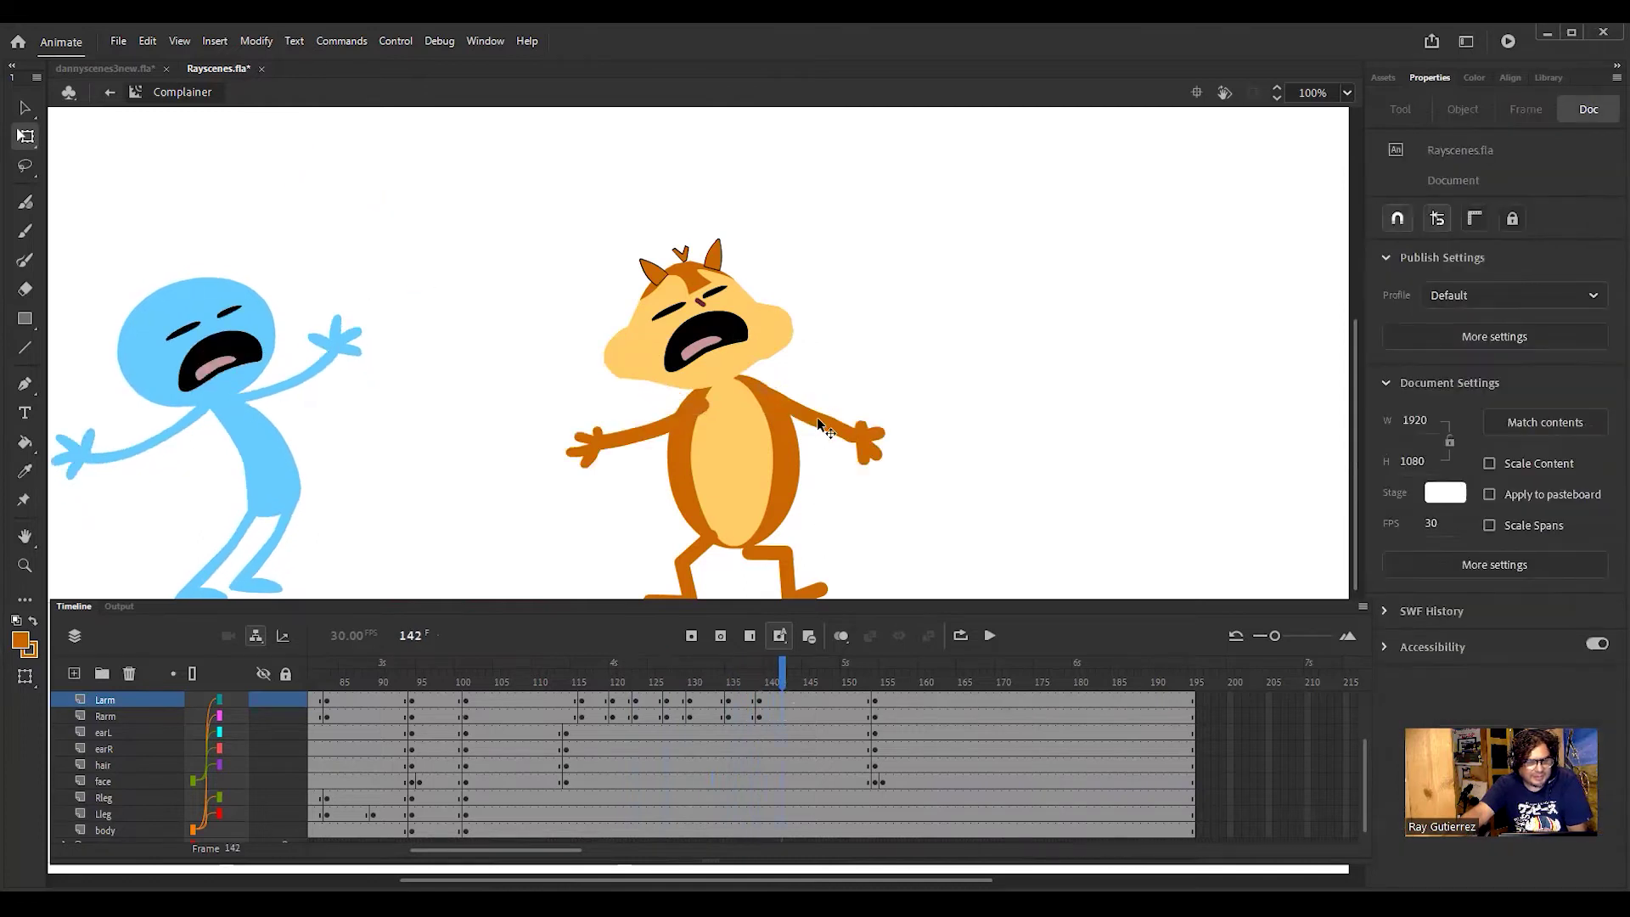
click(820, 427)
drag(820, 425, 770, 397)
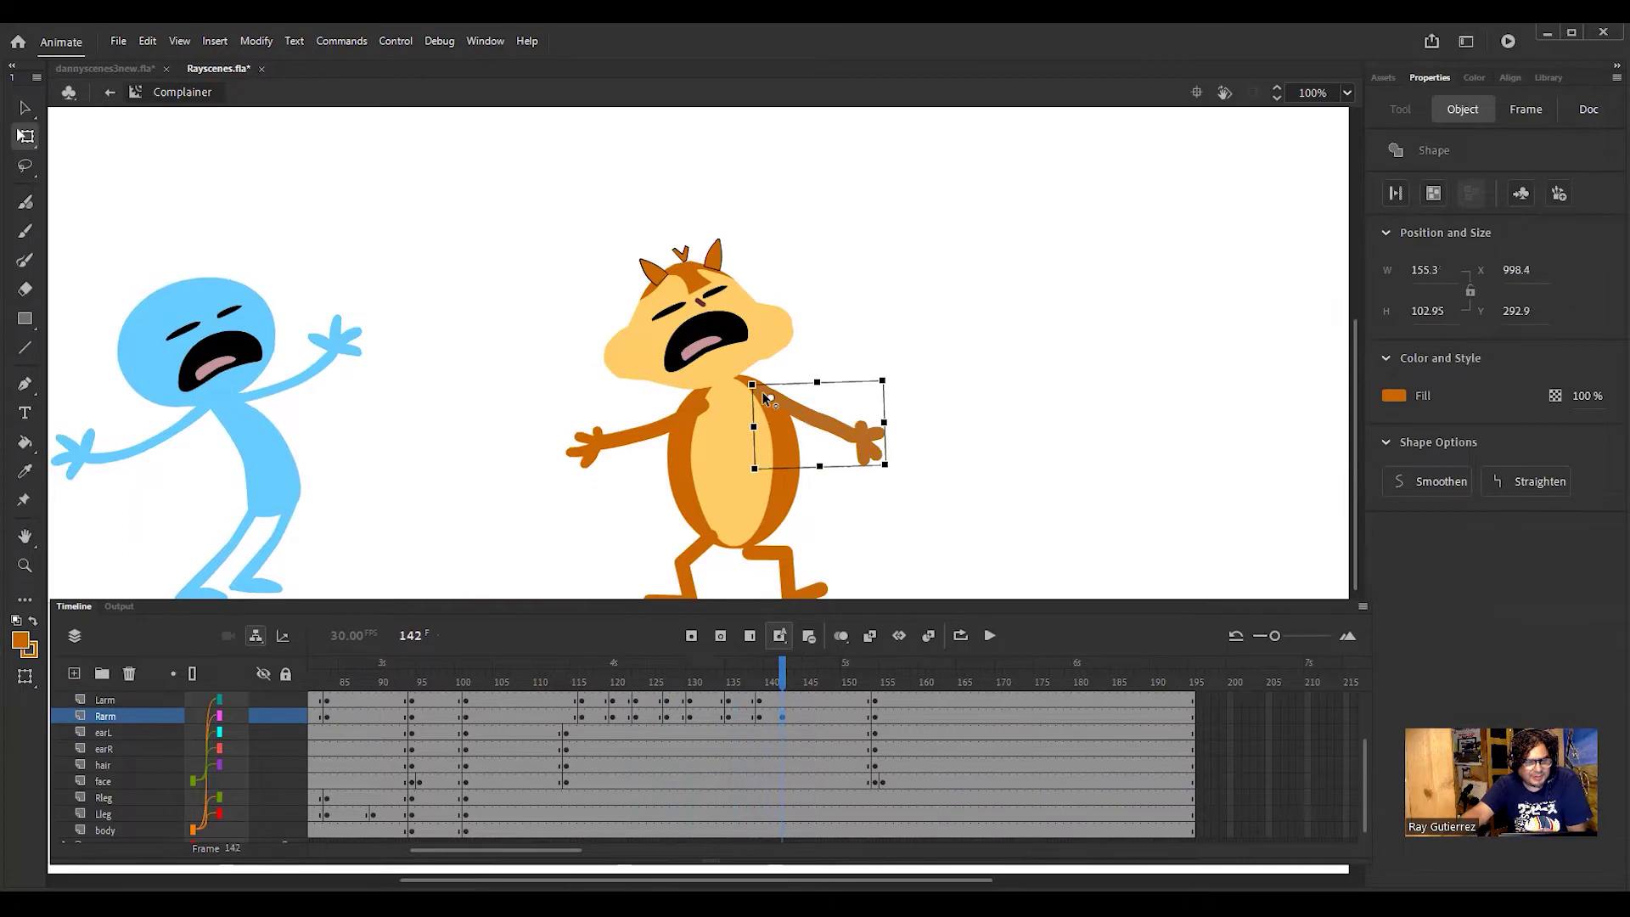
drag(905, 459, 898, 353)
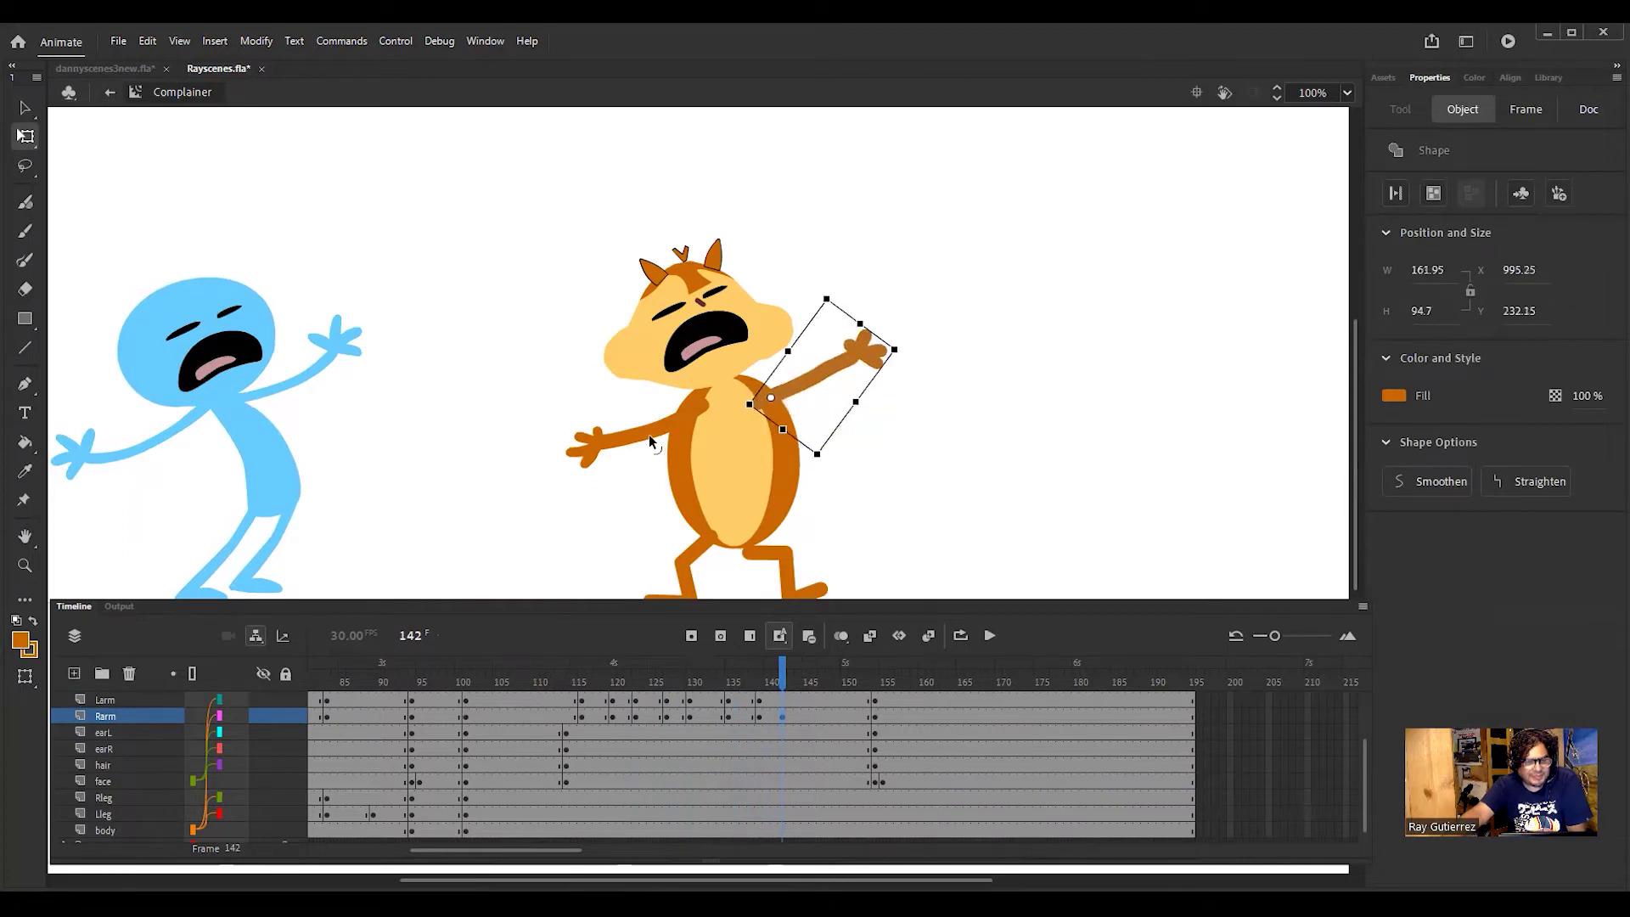
click(644, 430)
drag(639, 435, 700, 409)
drag(728, 482, 683, 537)
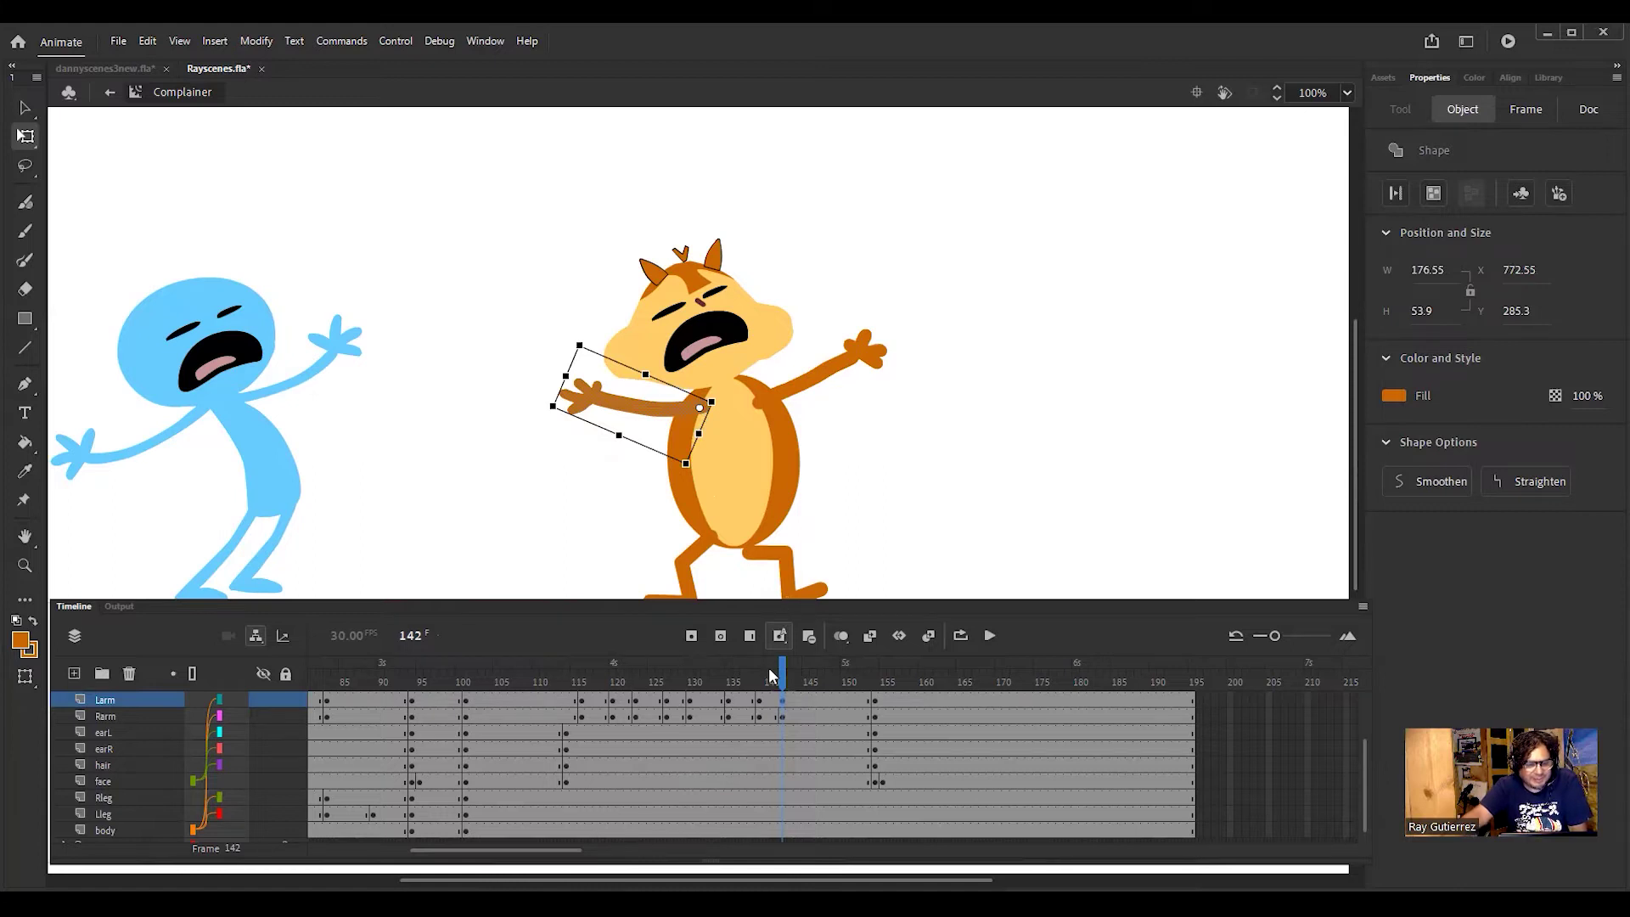
Step: At frame 144, rotate the Rarm shape steeply upward and the Larm shape up beside the face, about their shoulders
drag(782, 673, 798, 673)
click(798, 429)
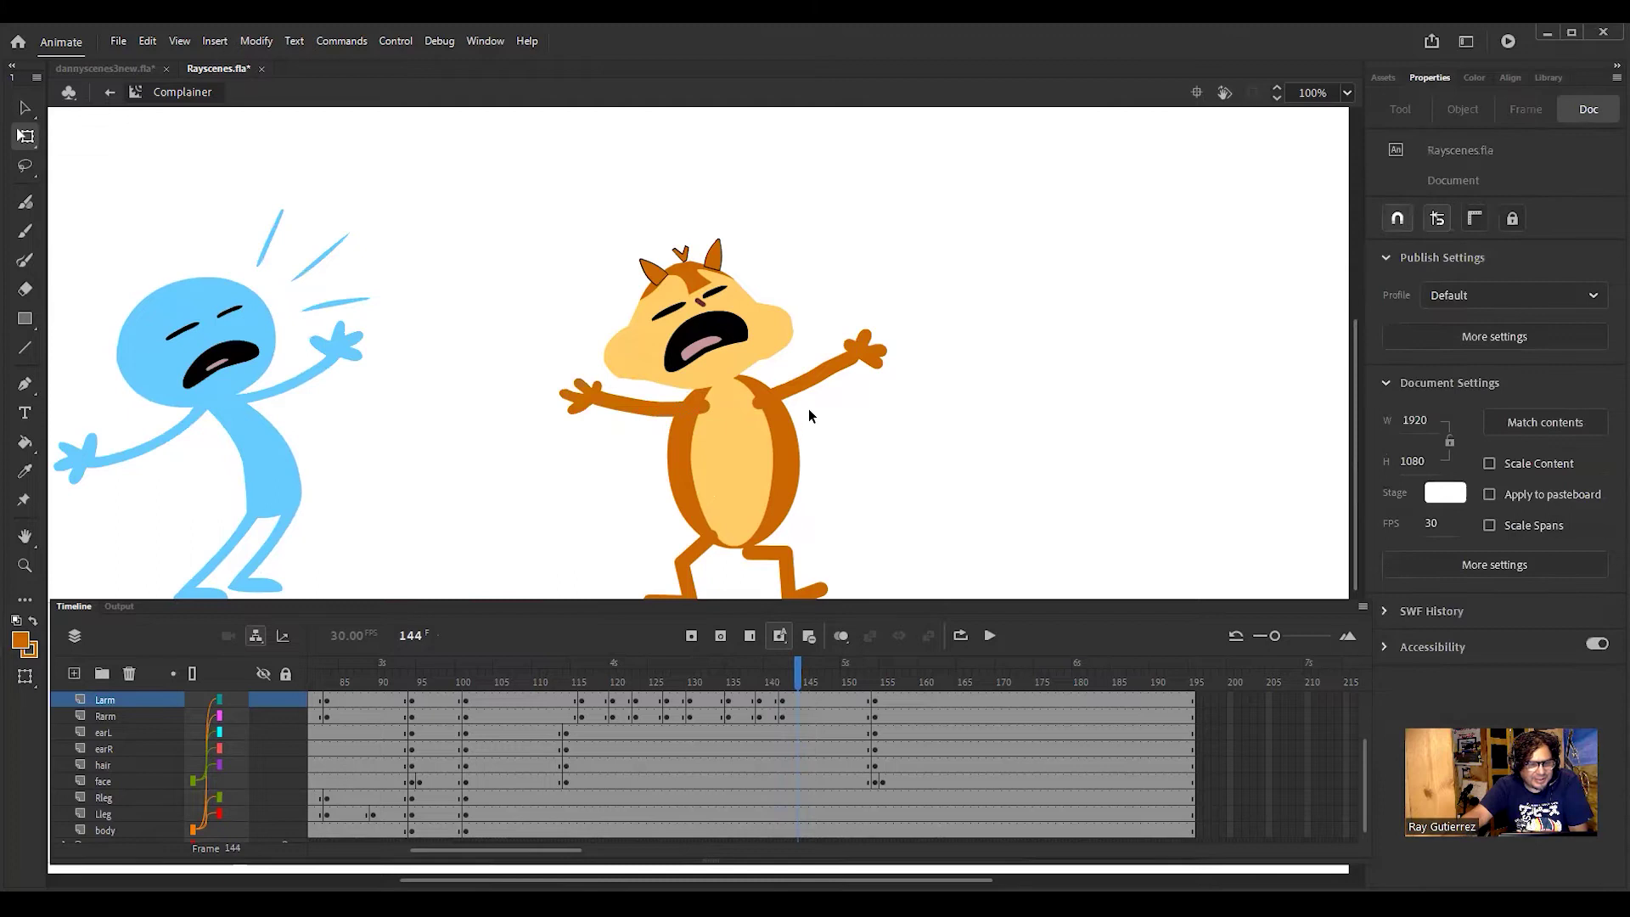
click(815, 373)
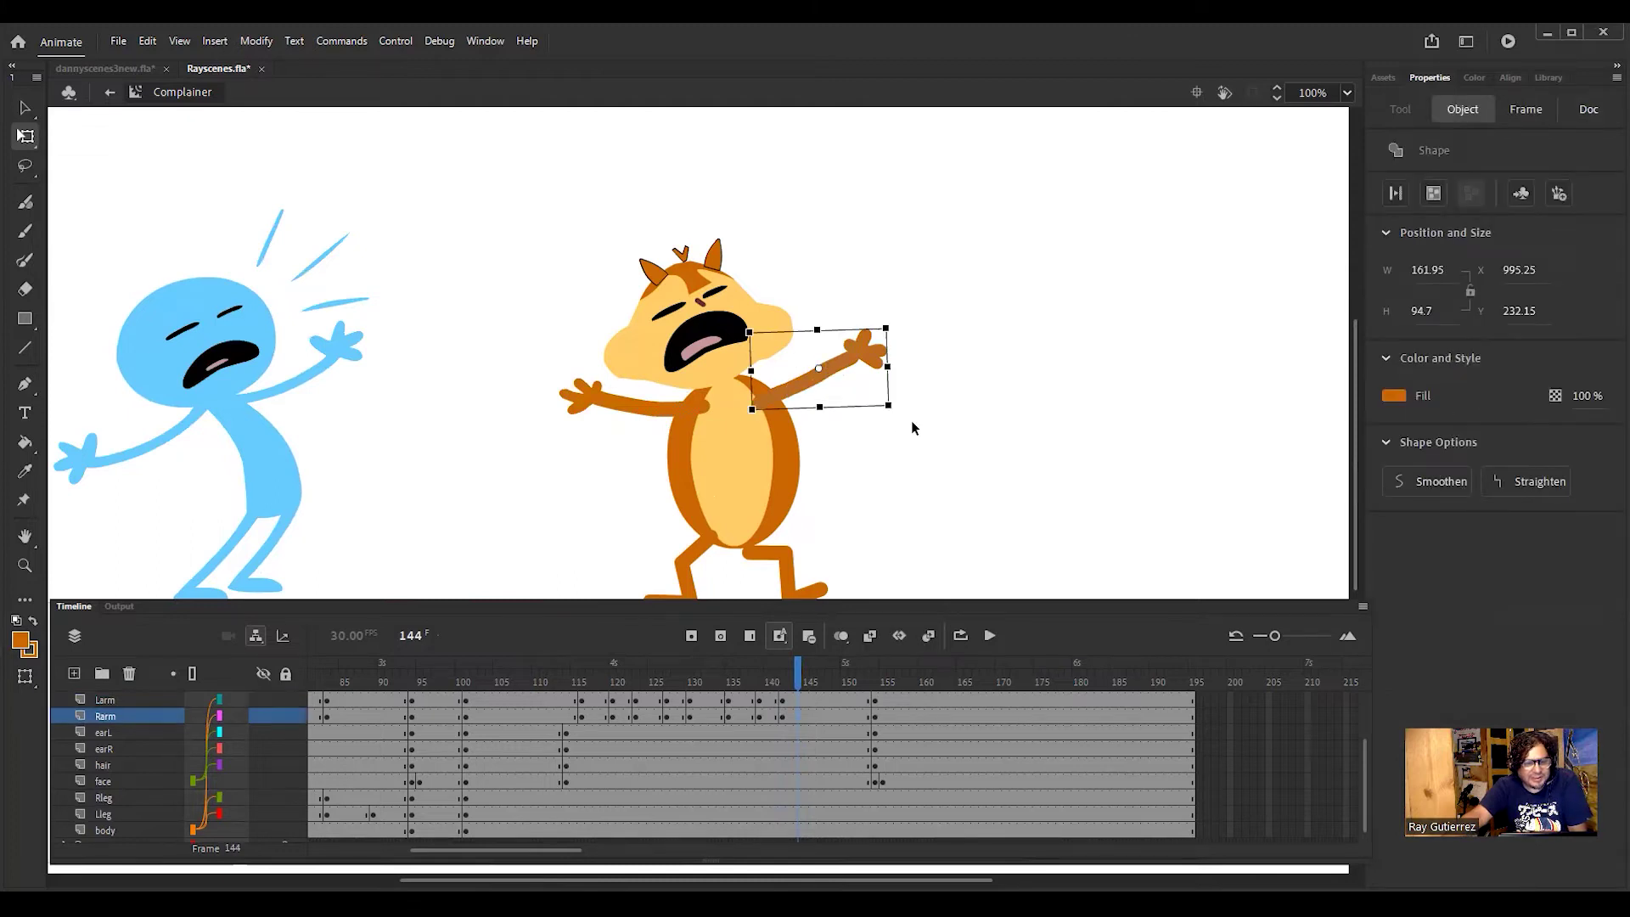
mouse_move(901, 412)
mouse_down()
mouse_move(895, 451)
mouse_move(915, 378)
mouse_move(902, 438)
mouse_up()
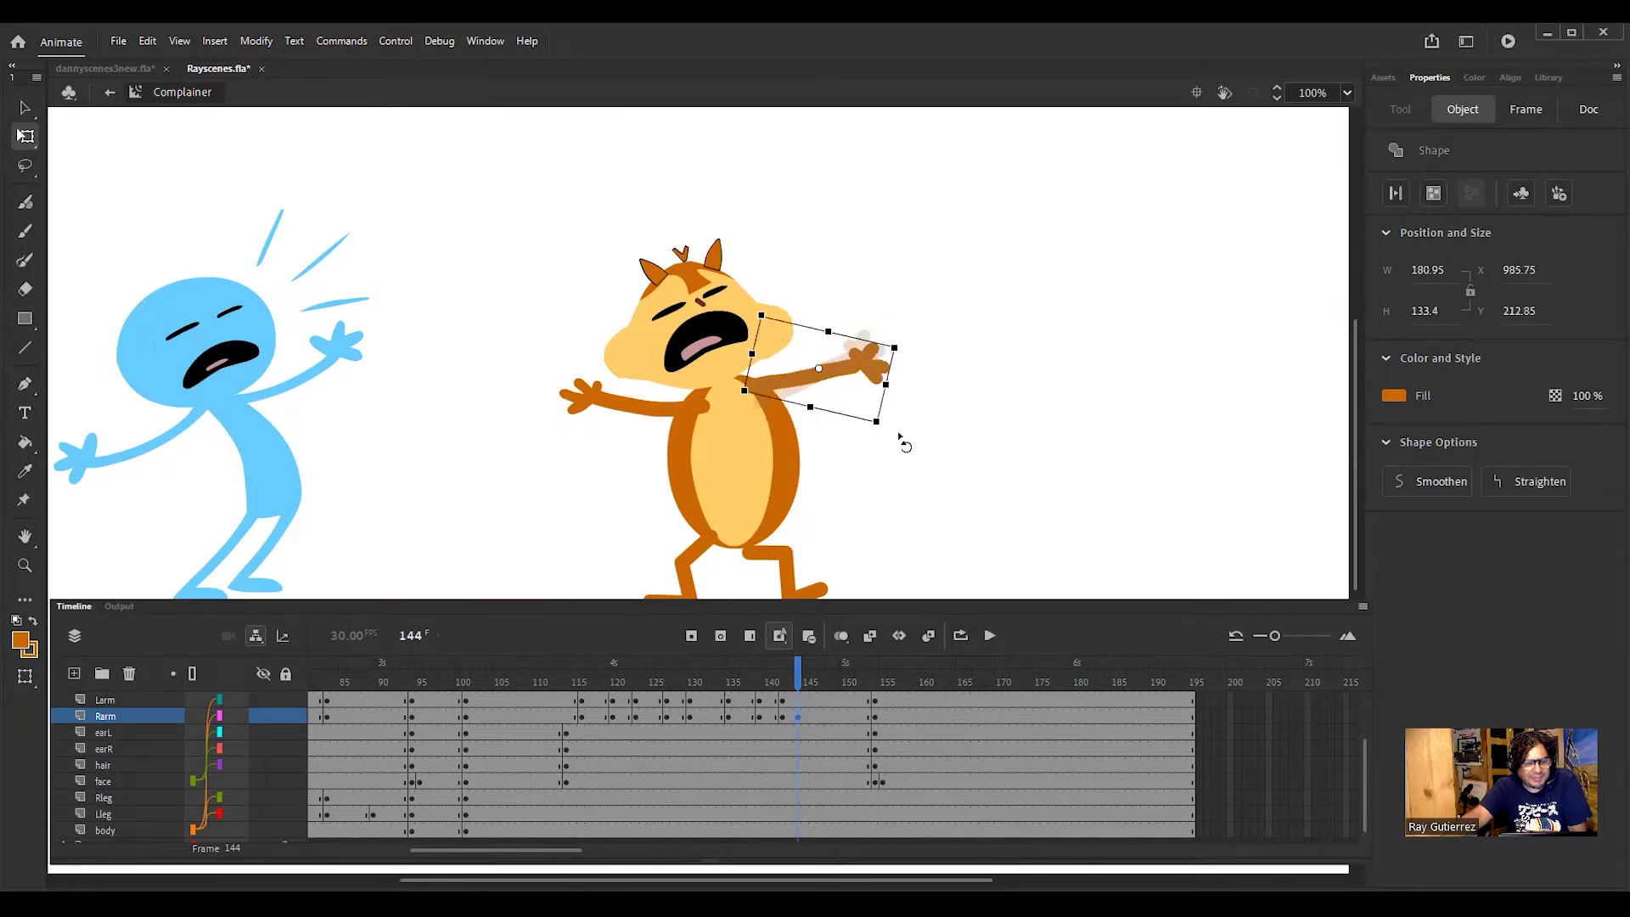
drag(820, 372, 747, 384)
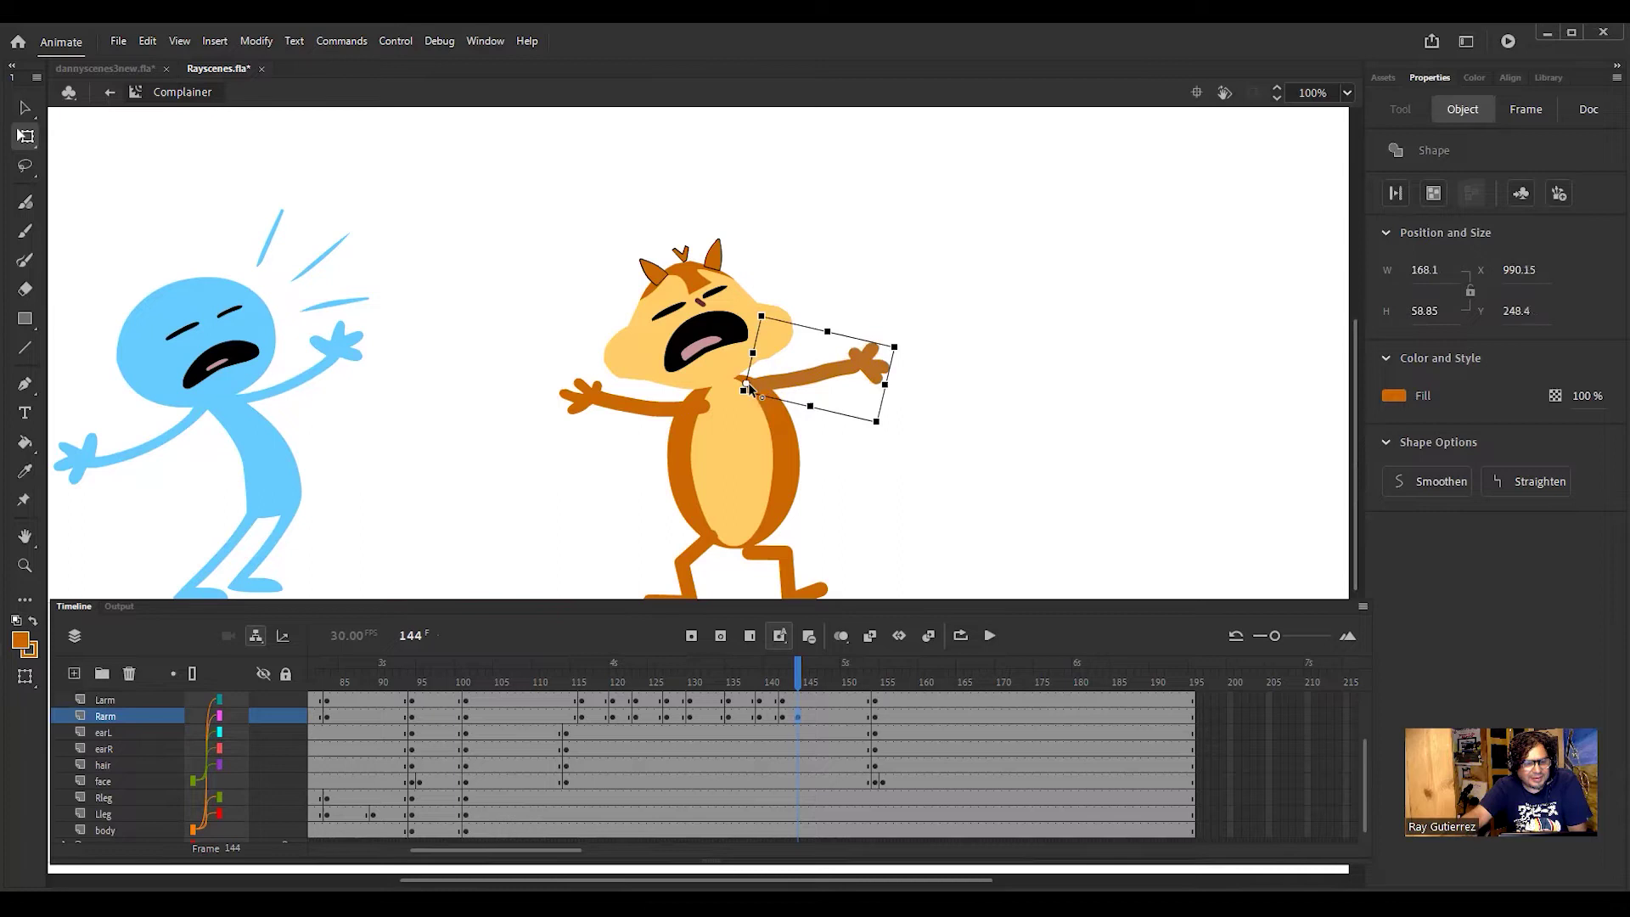
drag(883, 433, 874, 338)
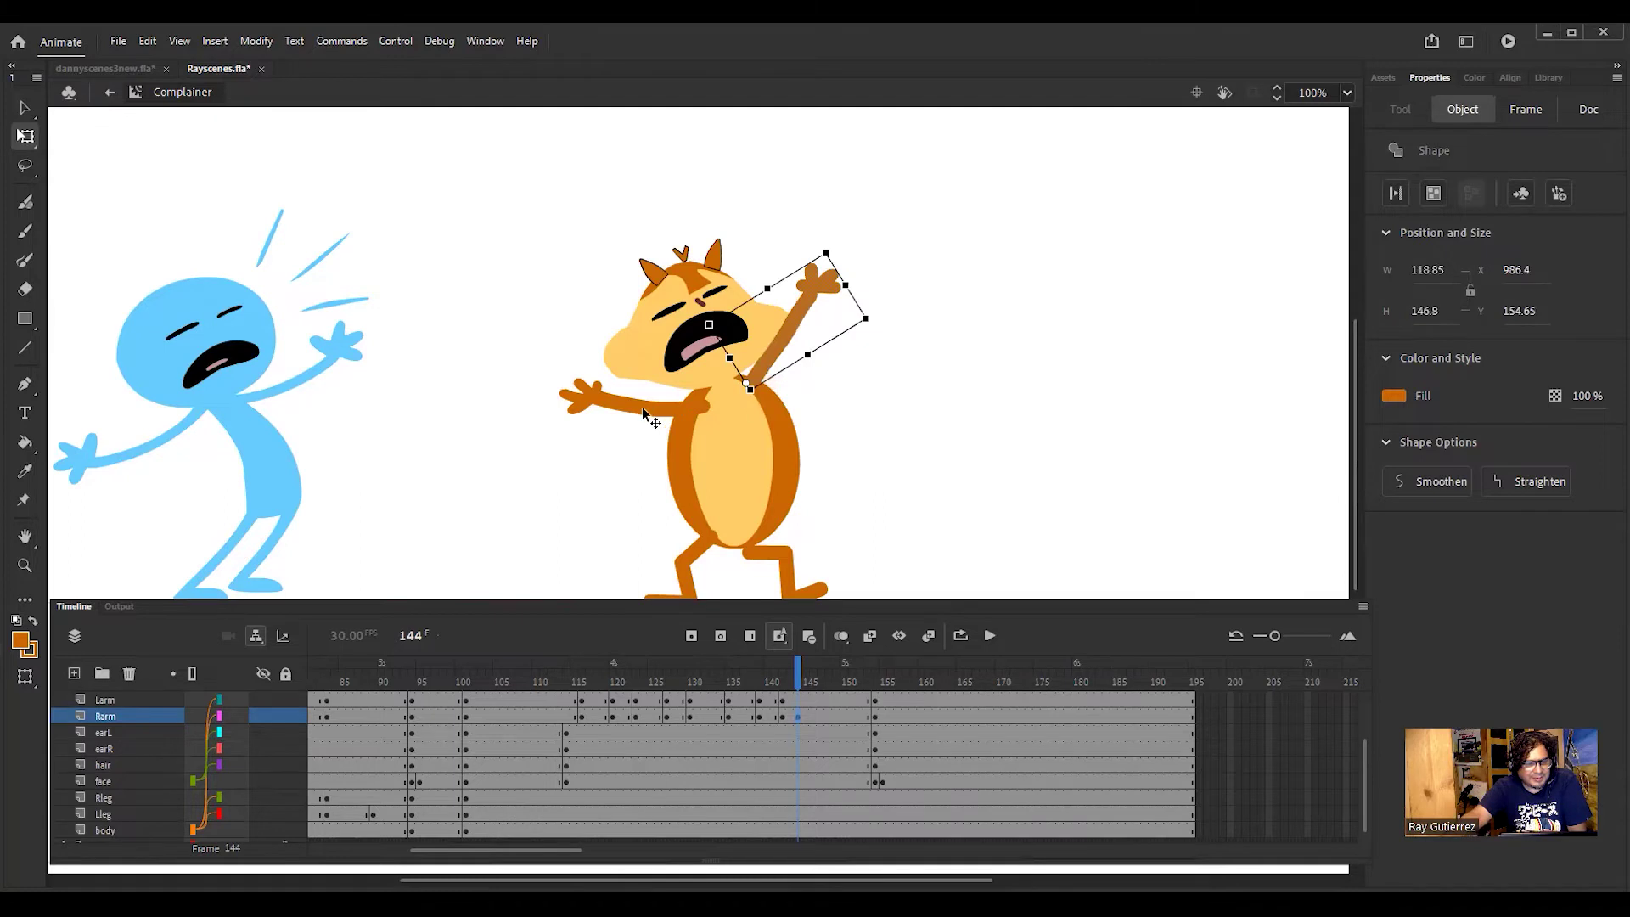
click(640, 406)
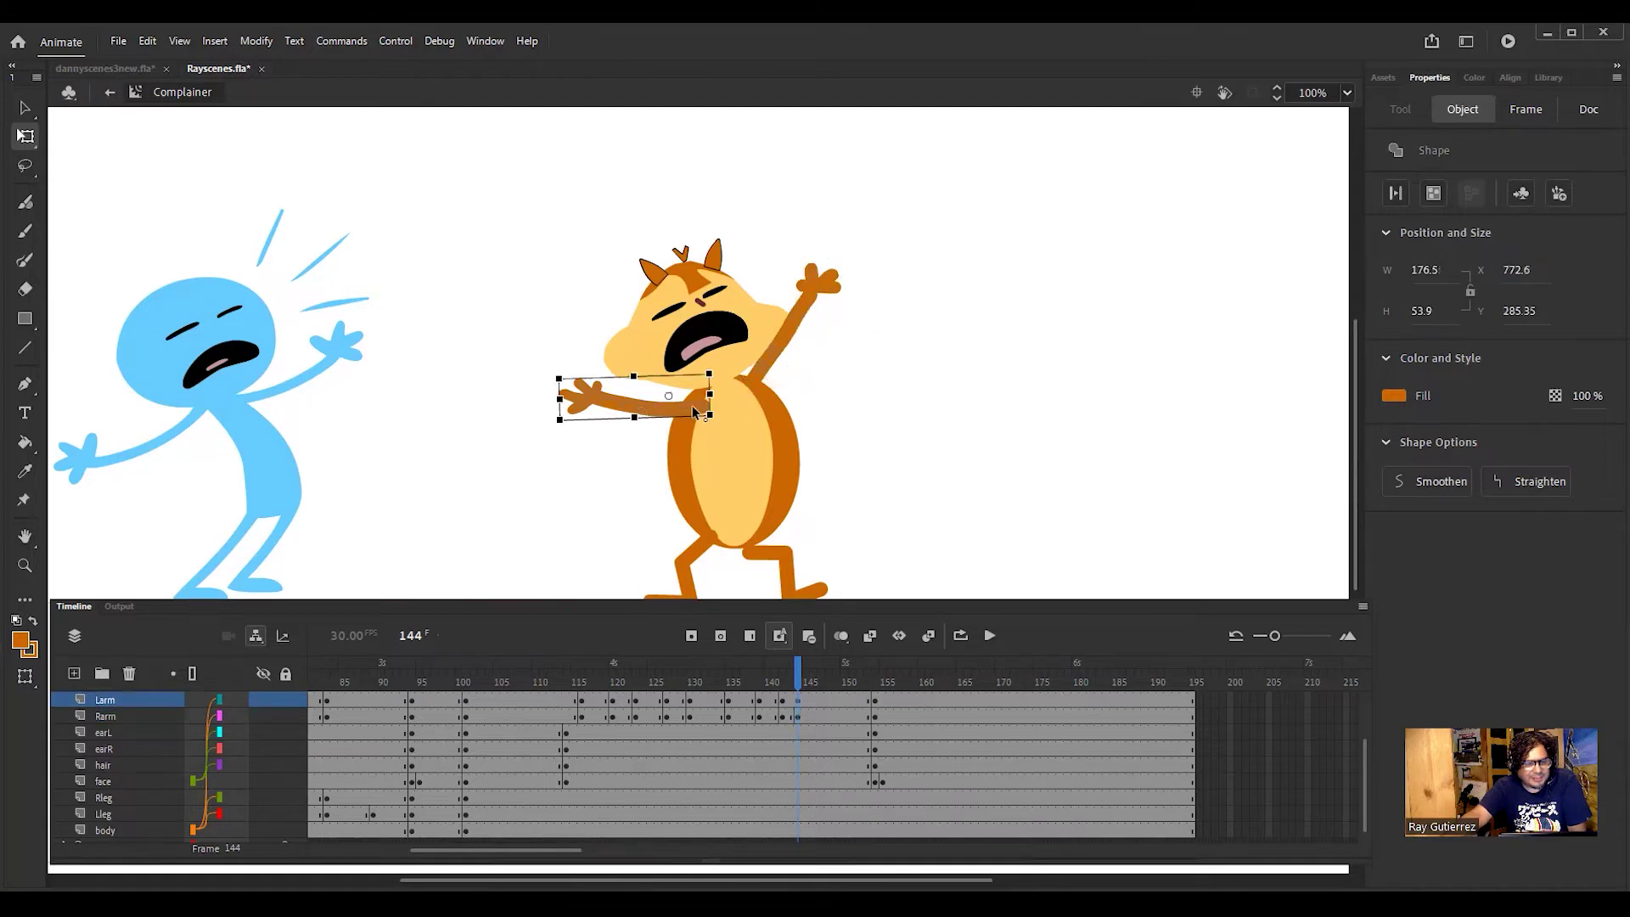
drag(714, 433, 712, 456)
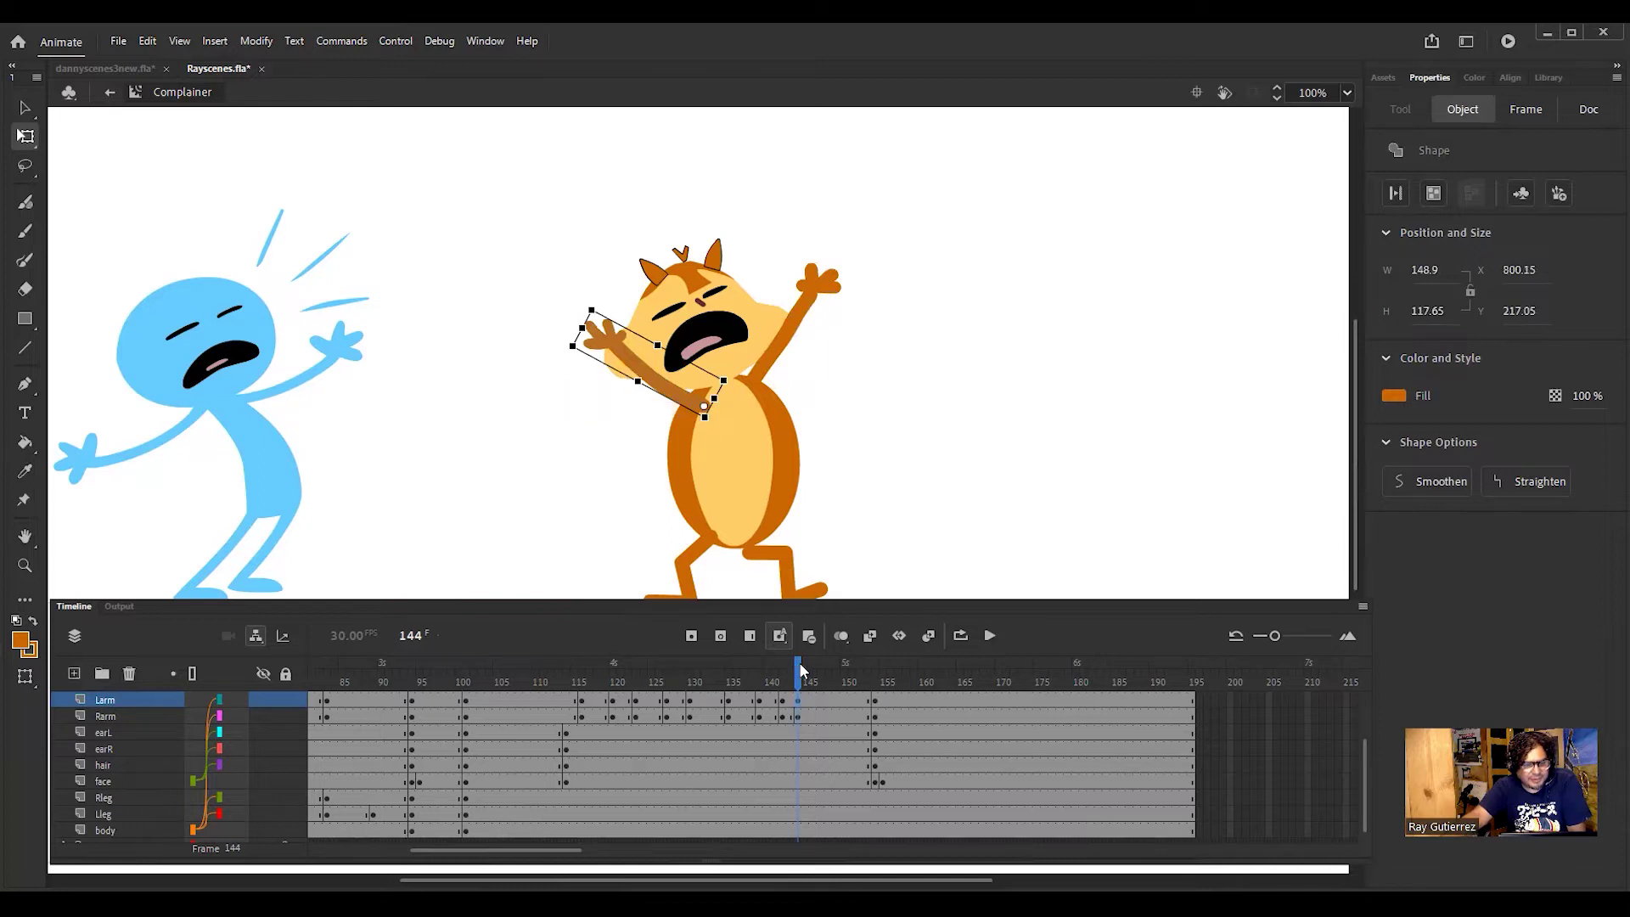
Step: At frame 149, swing both the Rarm and Larm shapes diagonally downward about their shoulders
drag(798, 670, 837, 697)
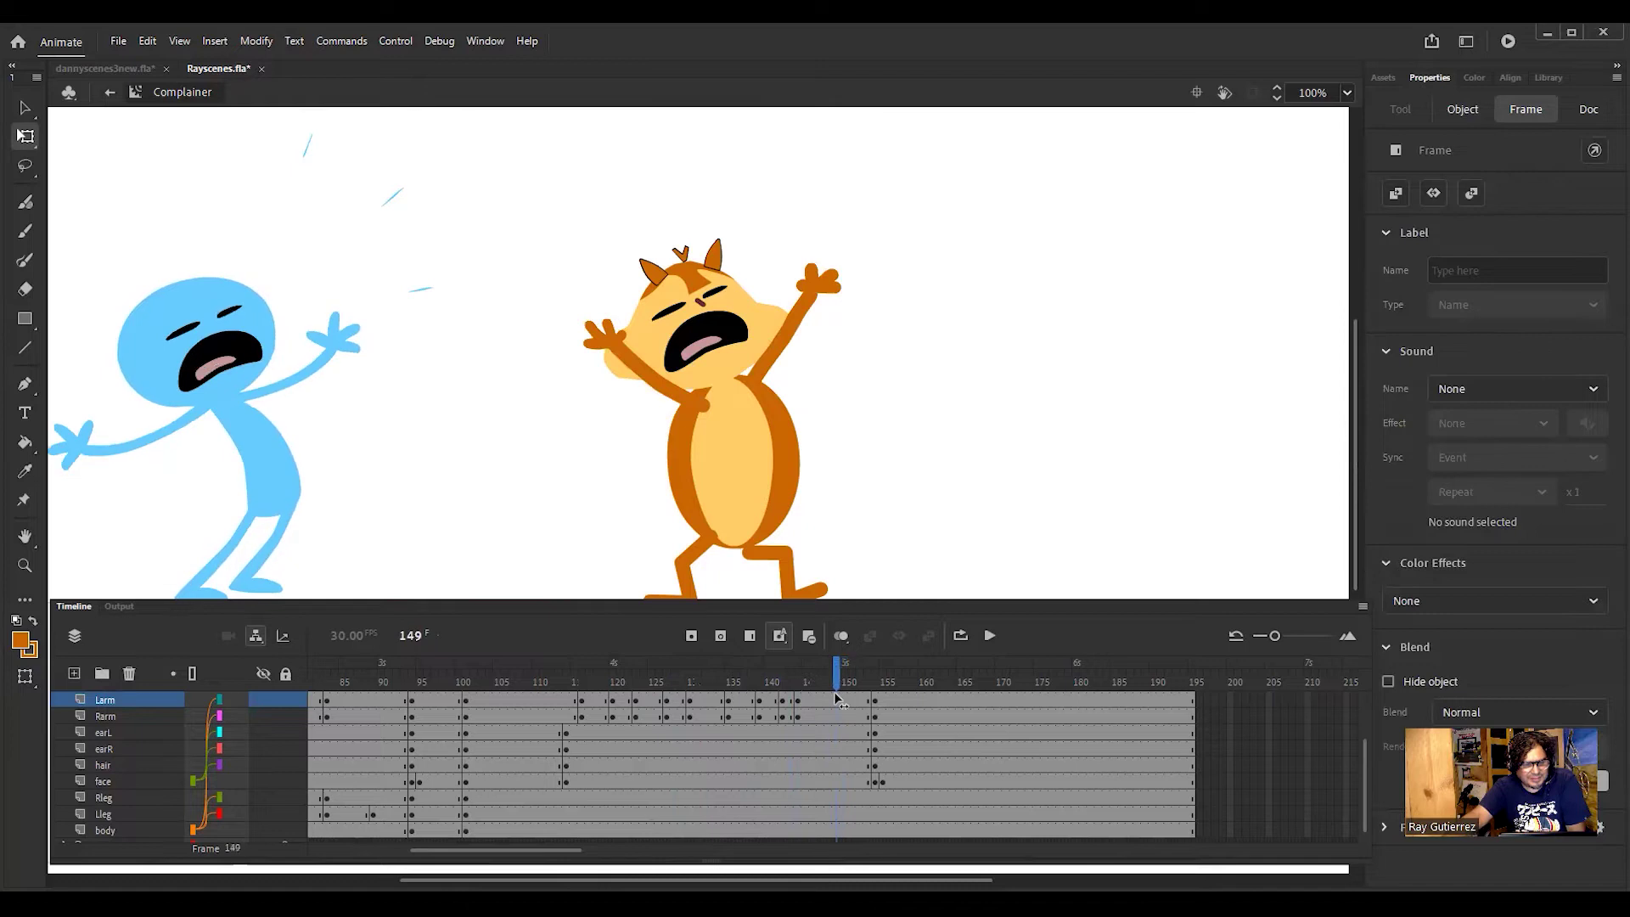
click(804, 316)
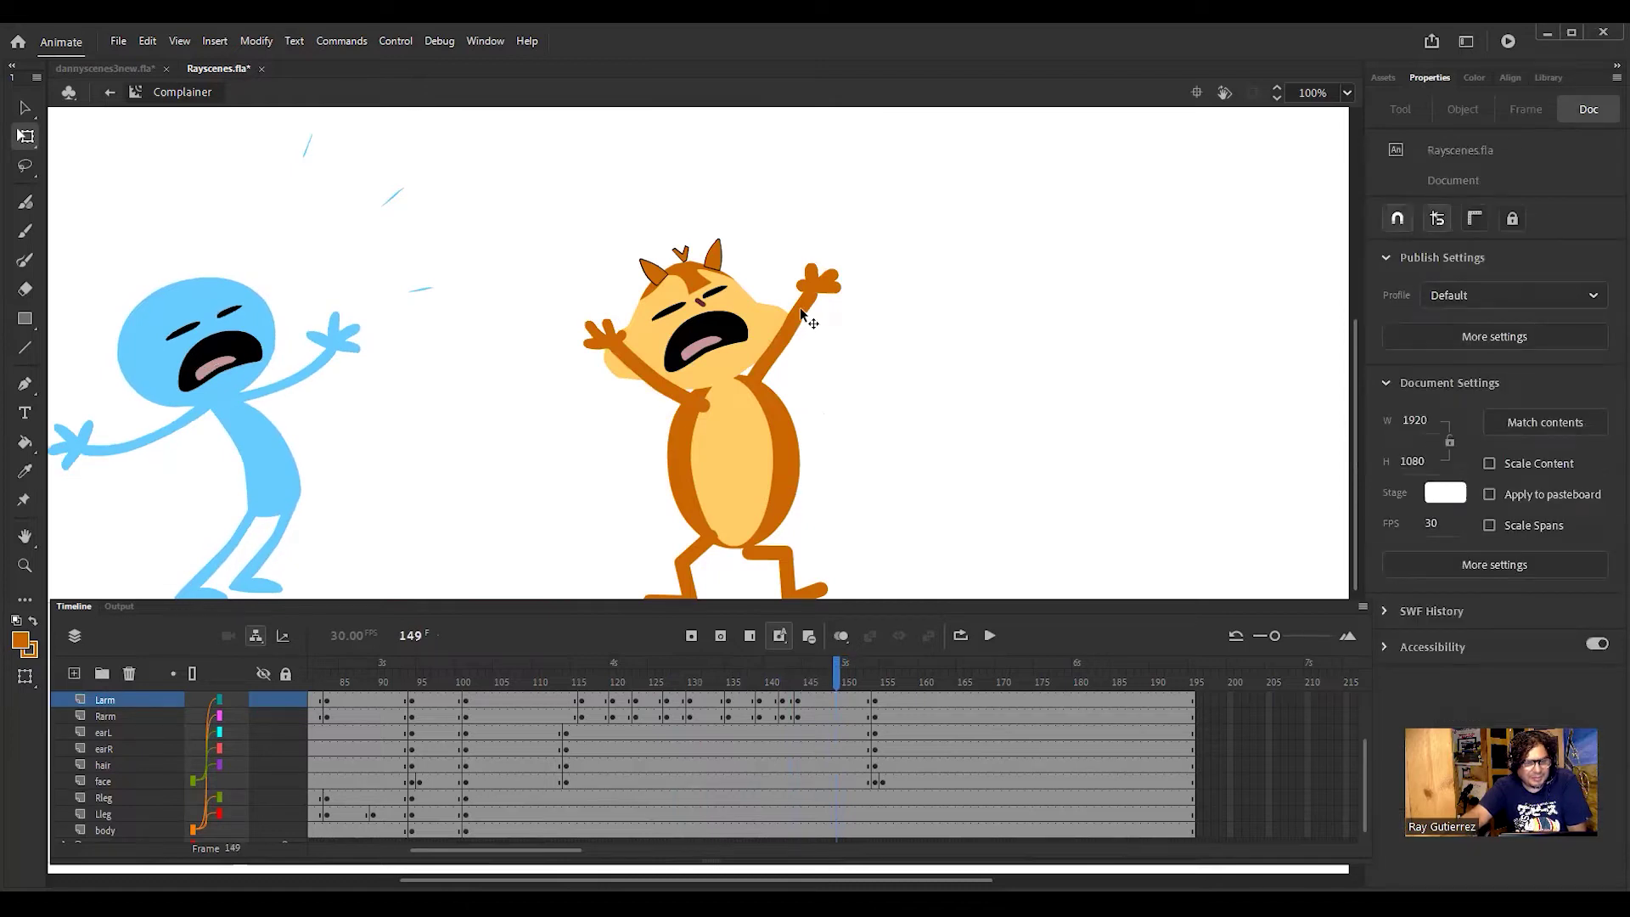
click(800, 310)
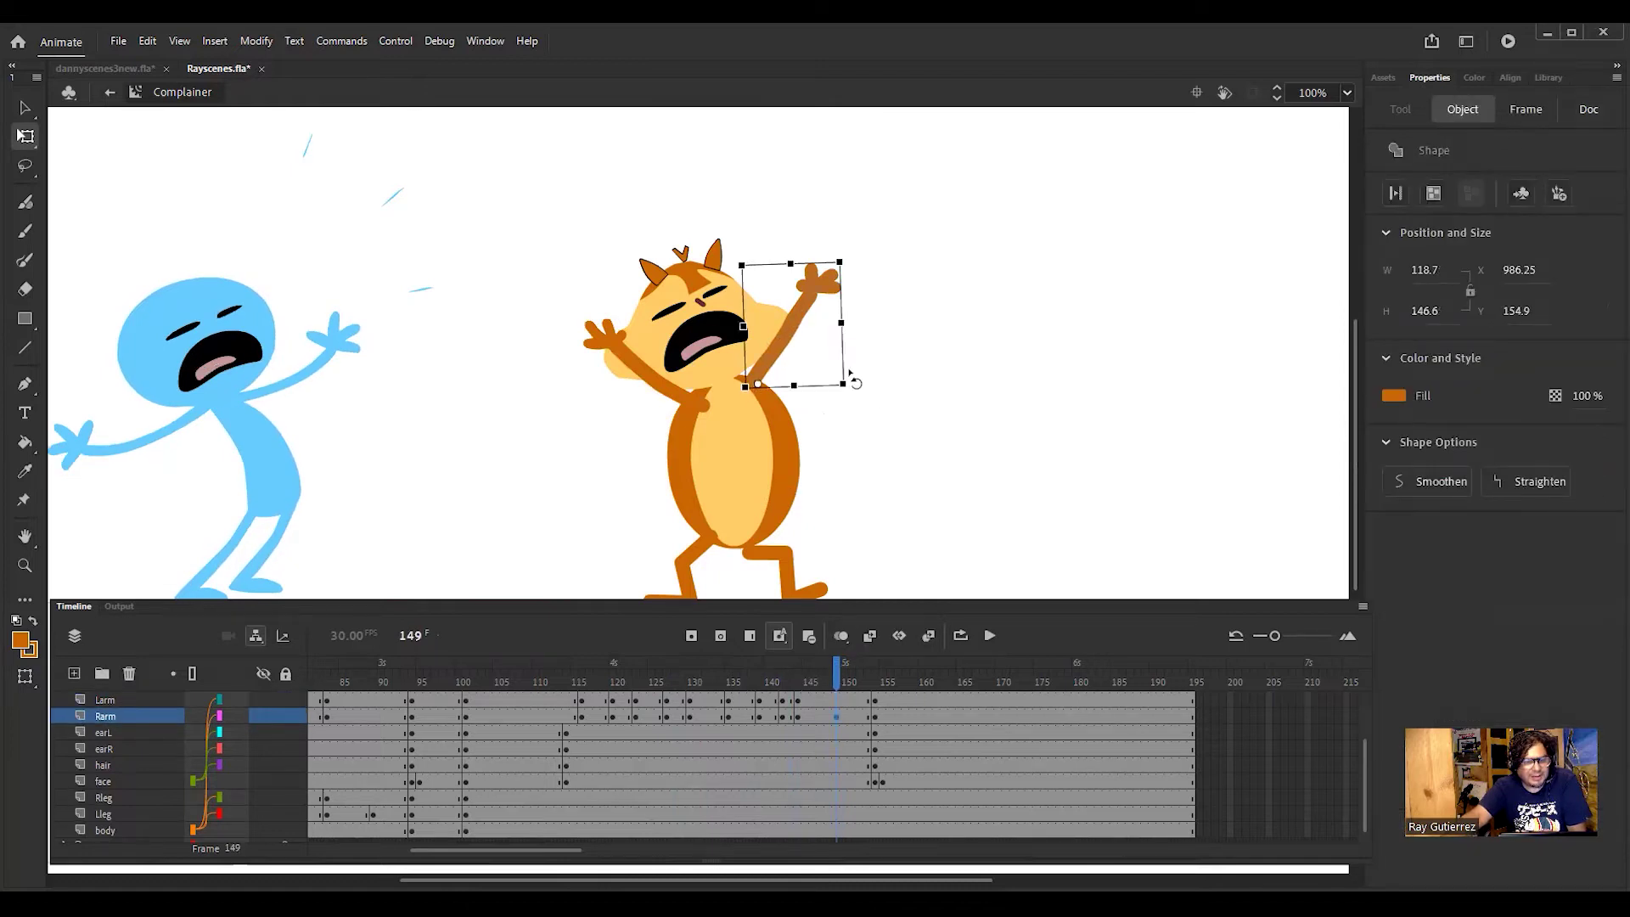
drag(859, 404, 717, 566)
click(641, 380)
drag(645, 365, 738, 412)
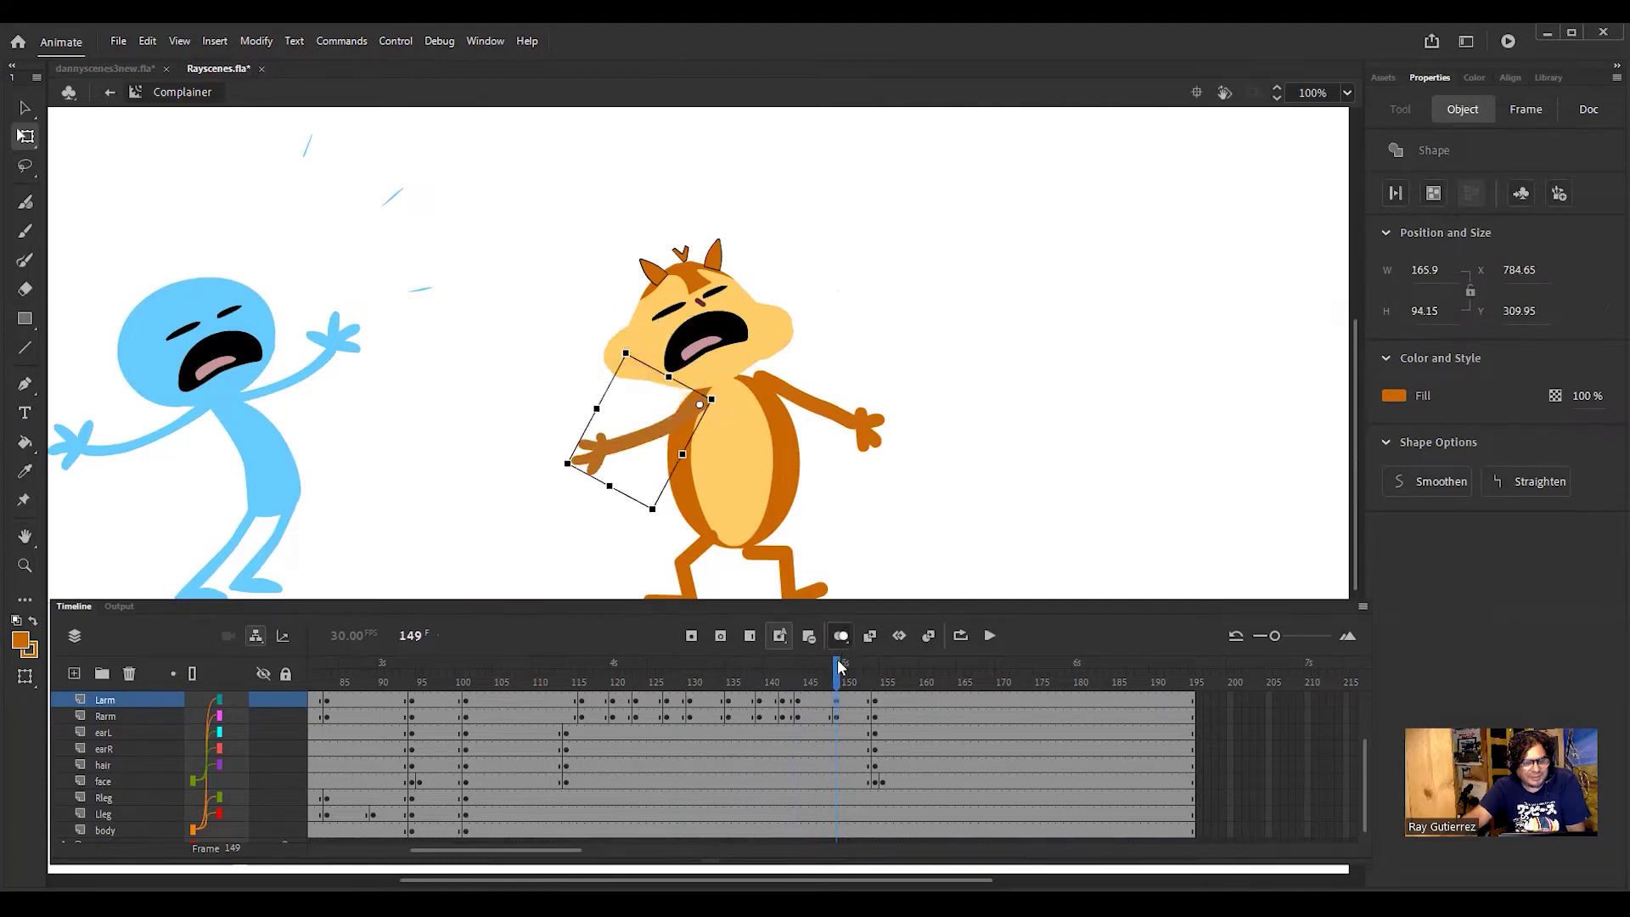
Step: At frame 157, rotate the Rarm shape up to slightly above horizontal and the Larm shape level across the chest, about their shoulders
click(751, 707)
drag(751, 706, 900, 755)
click(859, 459)
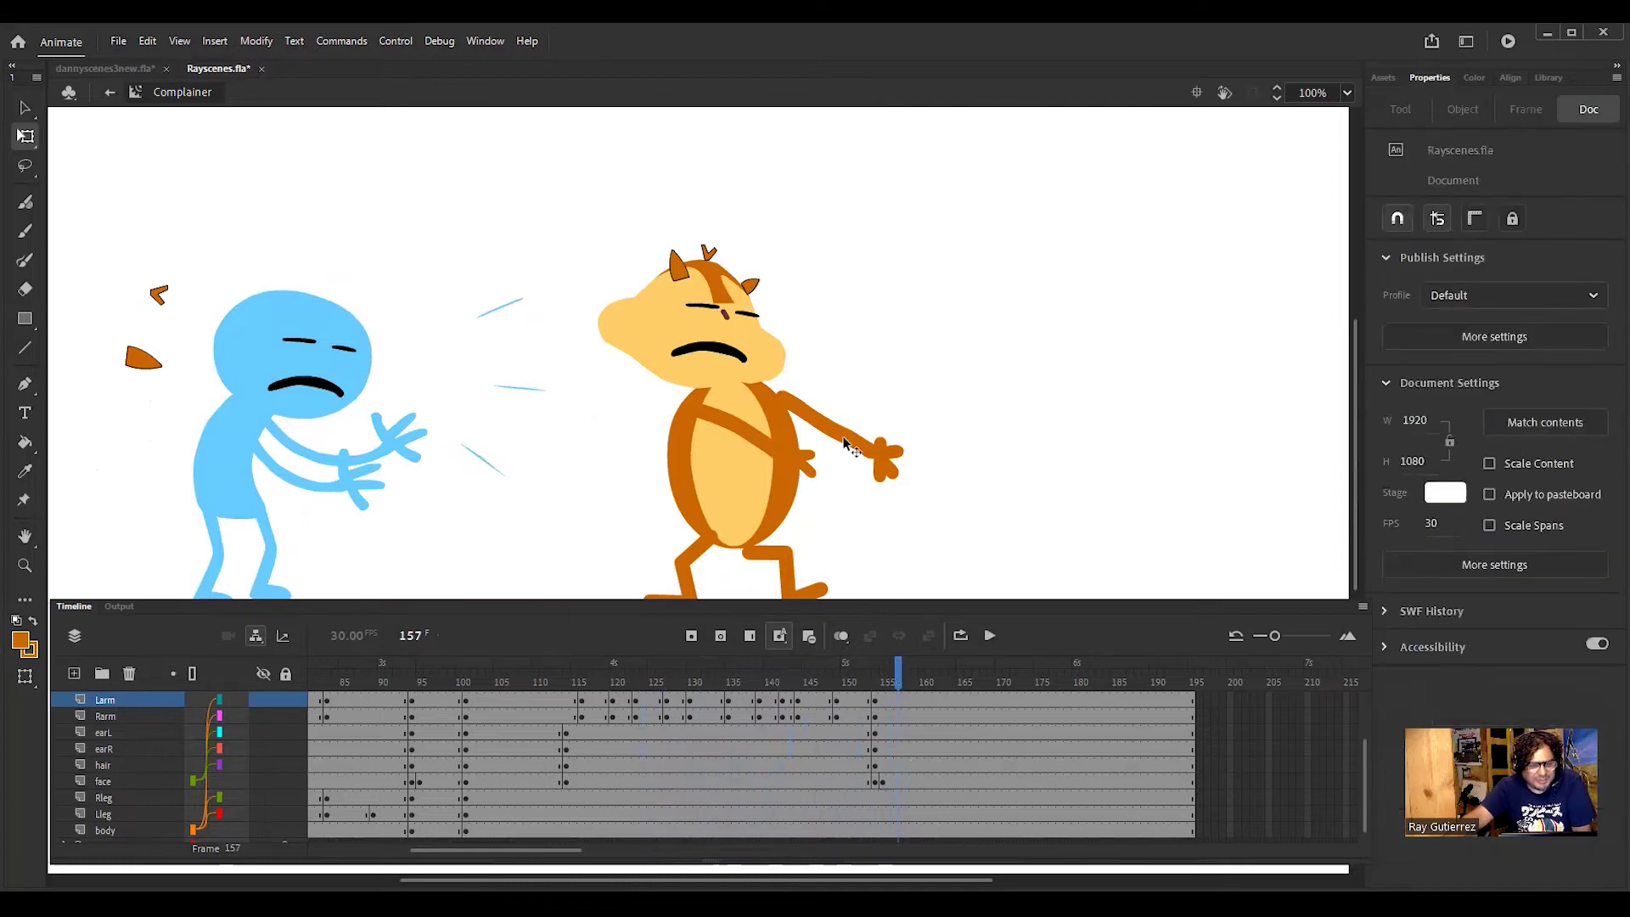
click(860, 446)
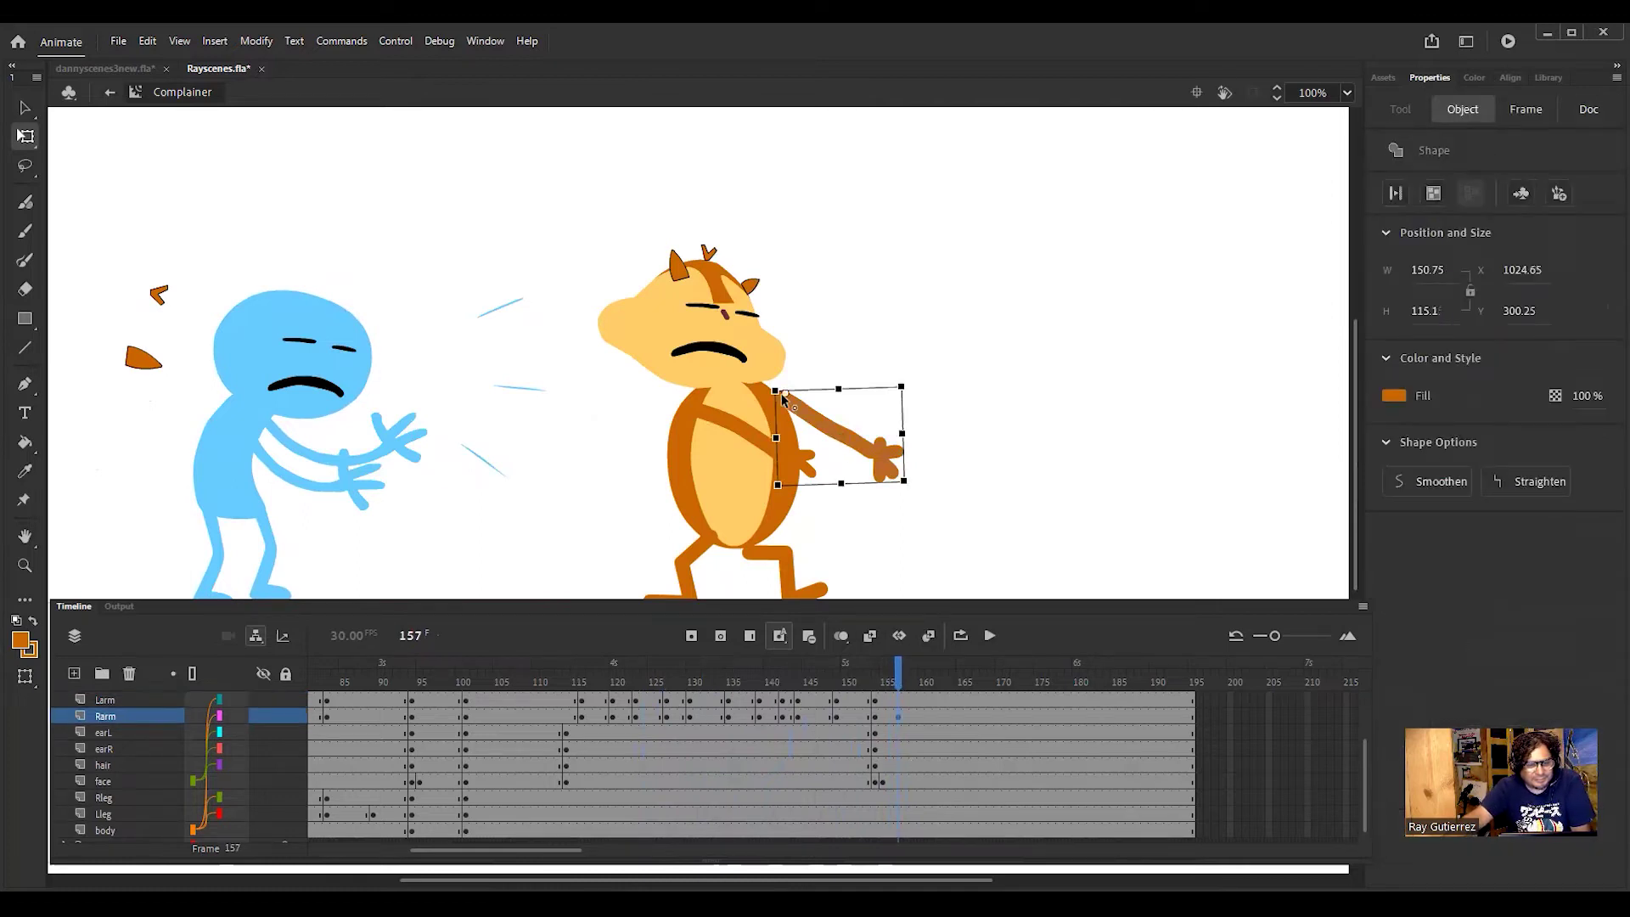
drag(924, 445, 941, 382)
click(746, 440)
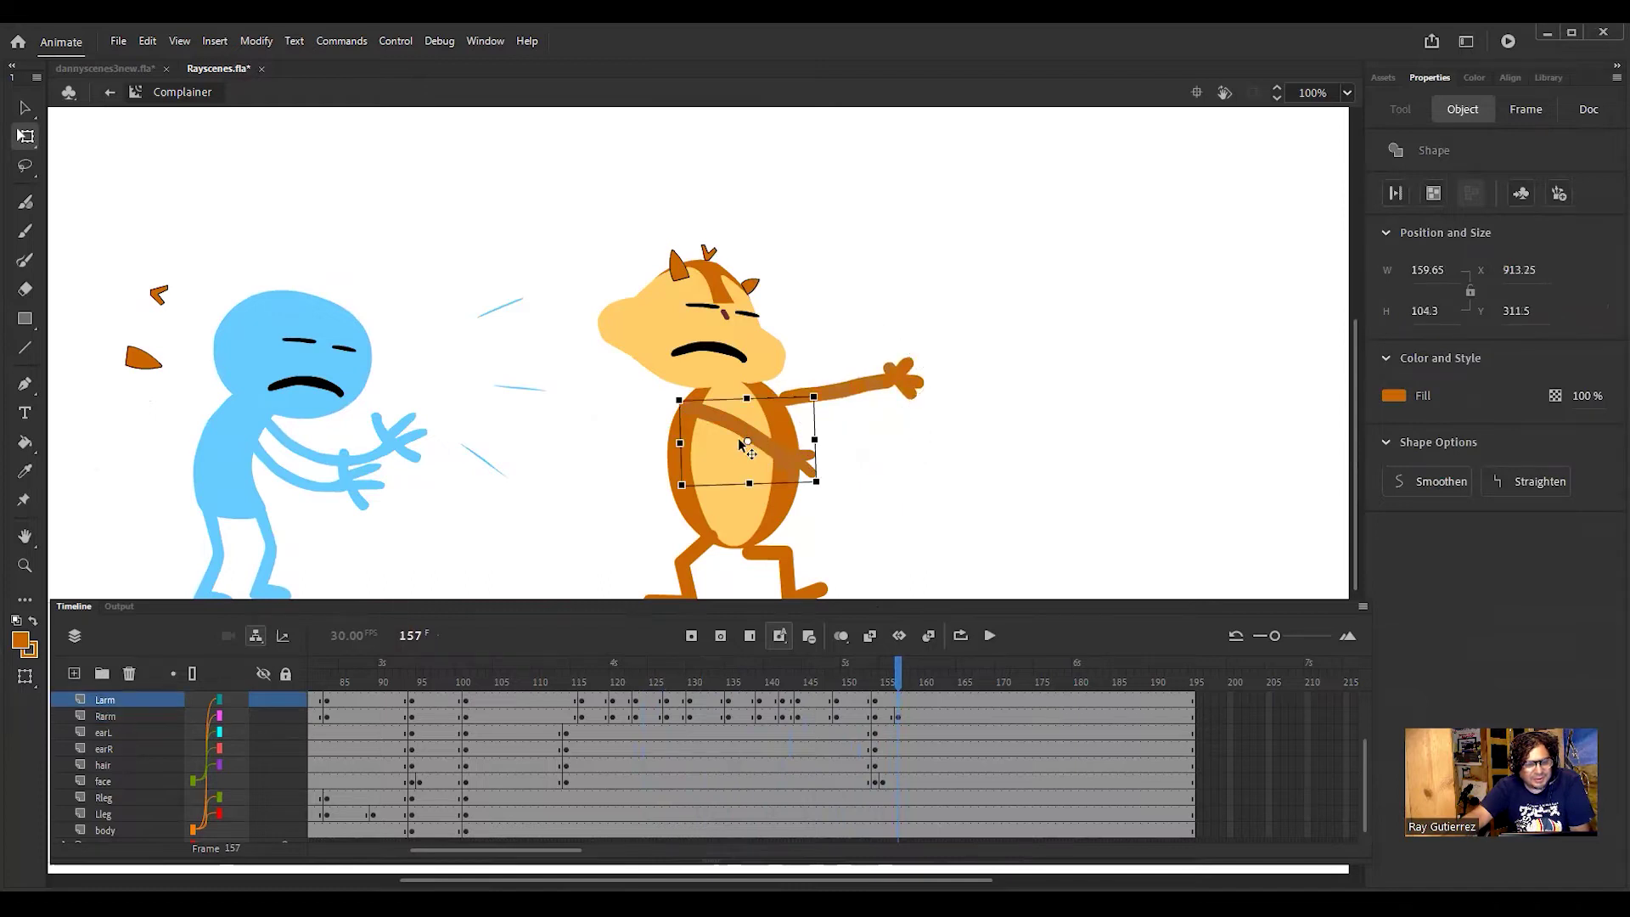
drag(737, 439, 688, 411)
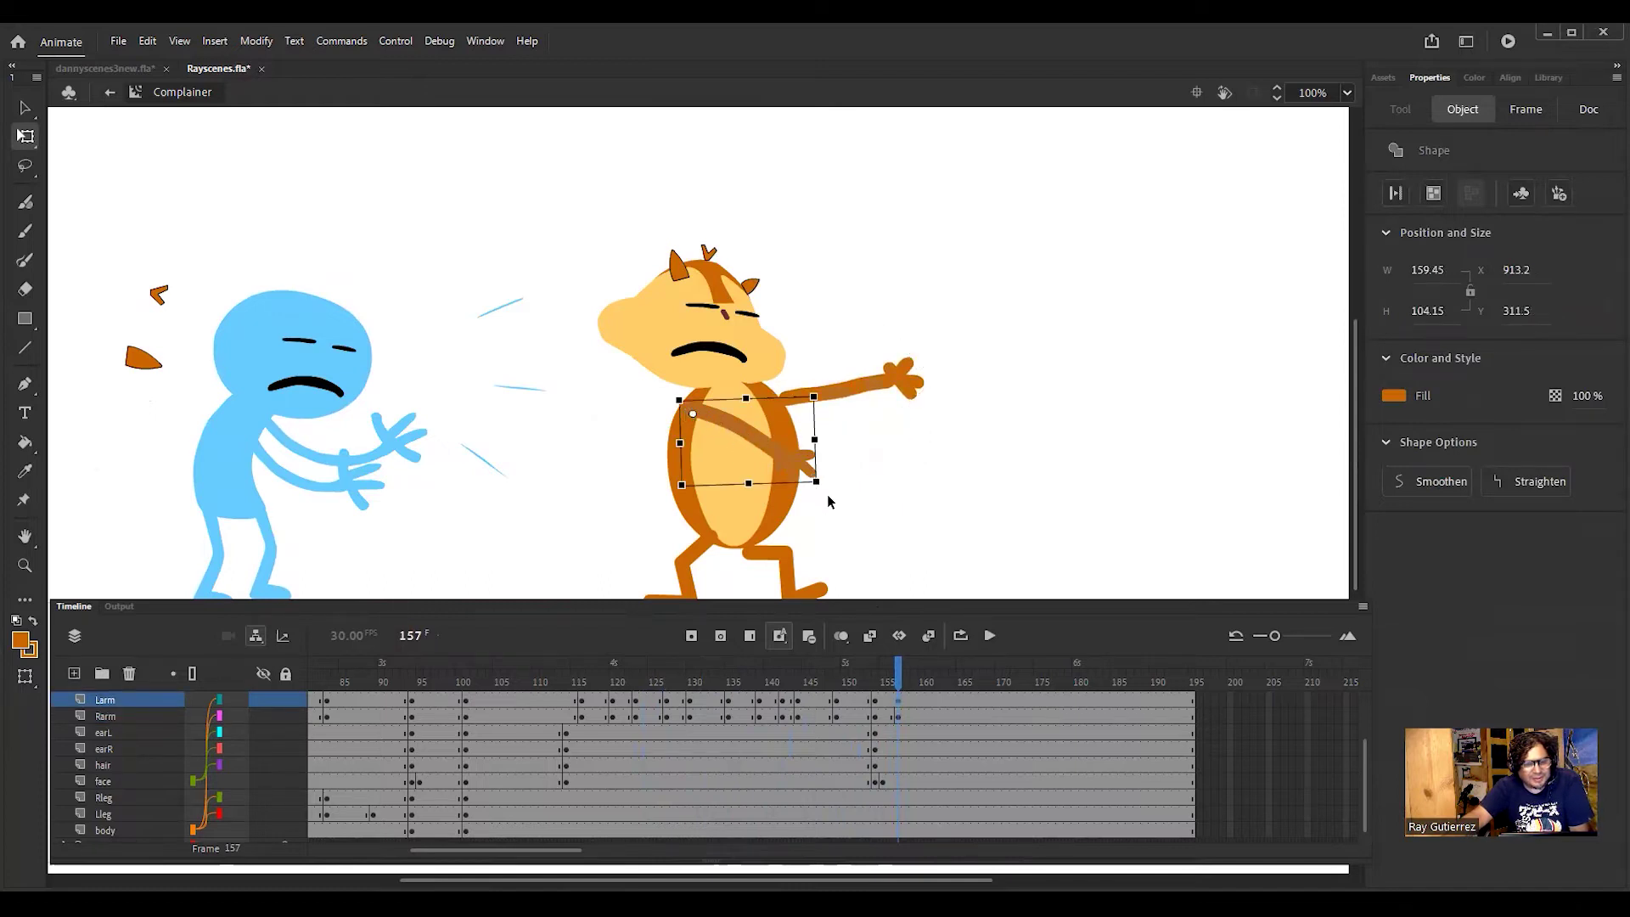
drag(824, 497, 846, 429)
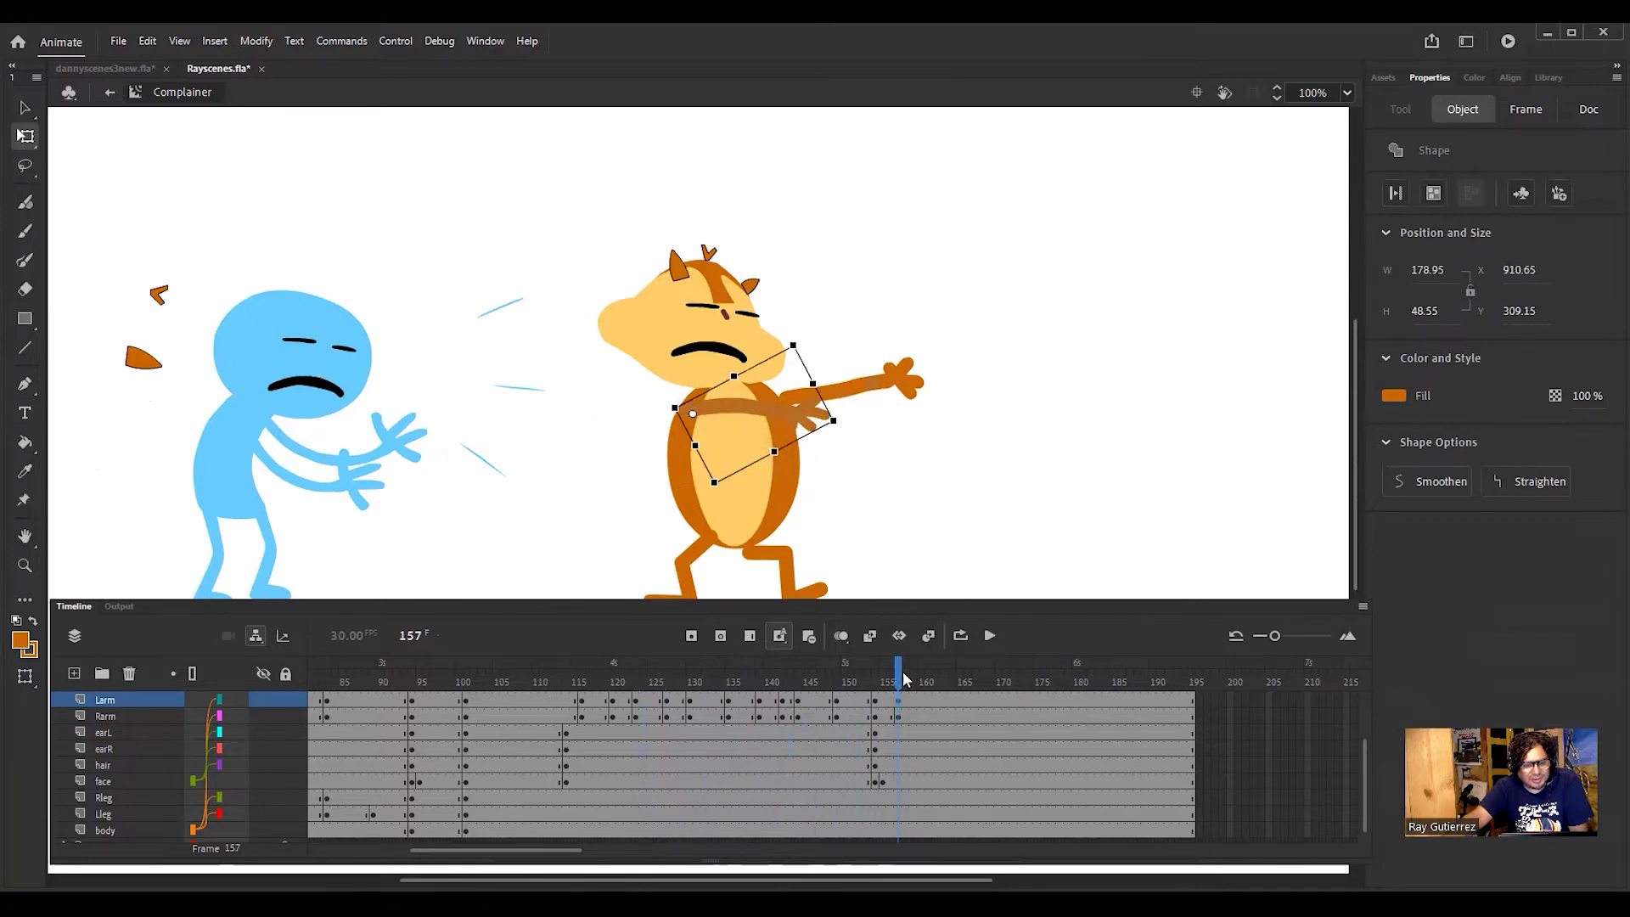
Step: At frame 160, rotate the Rarm shape diagonally downward and the Larm shape down across the belly, about their shoulders
drag(892, 683, 923, 683)
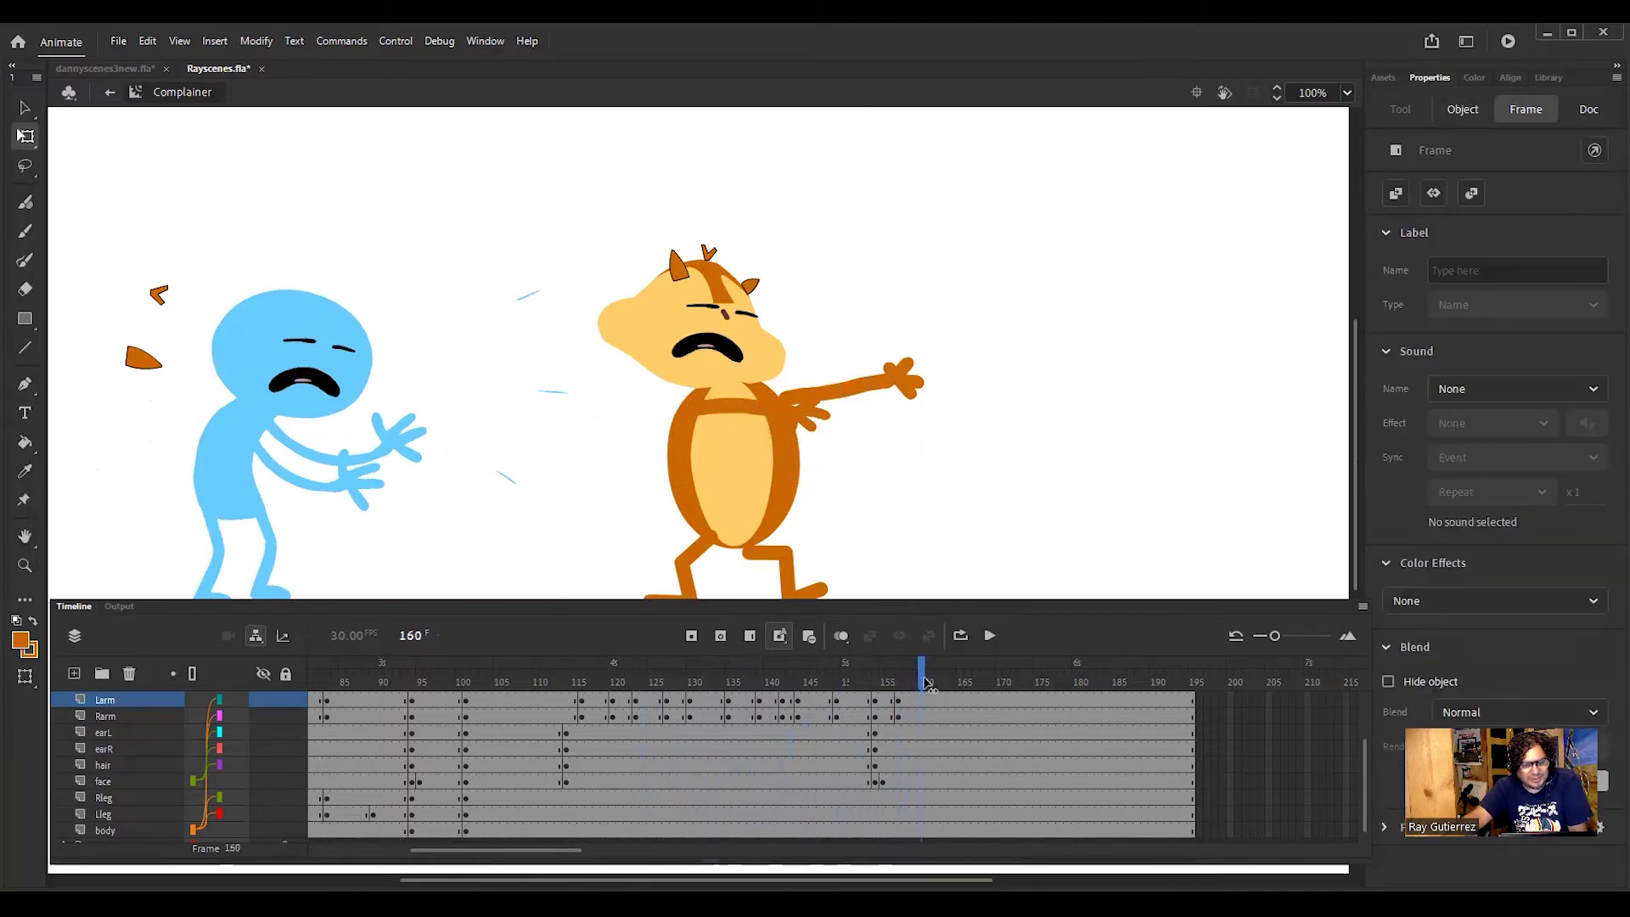
click(844, 509)
click(867, 384)
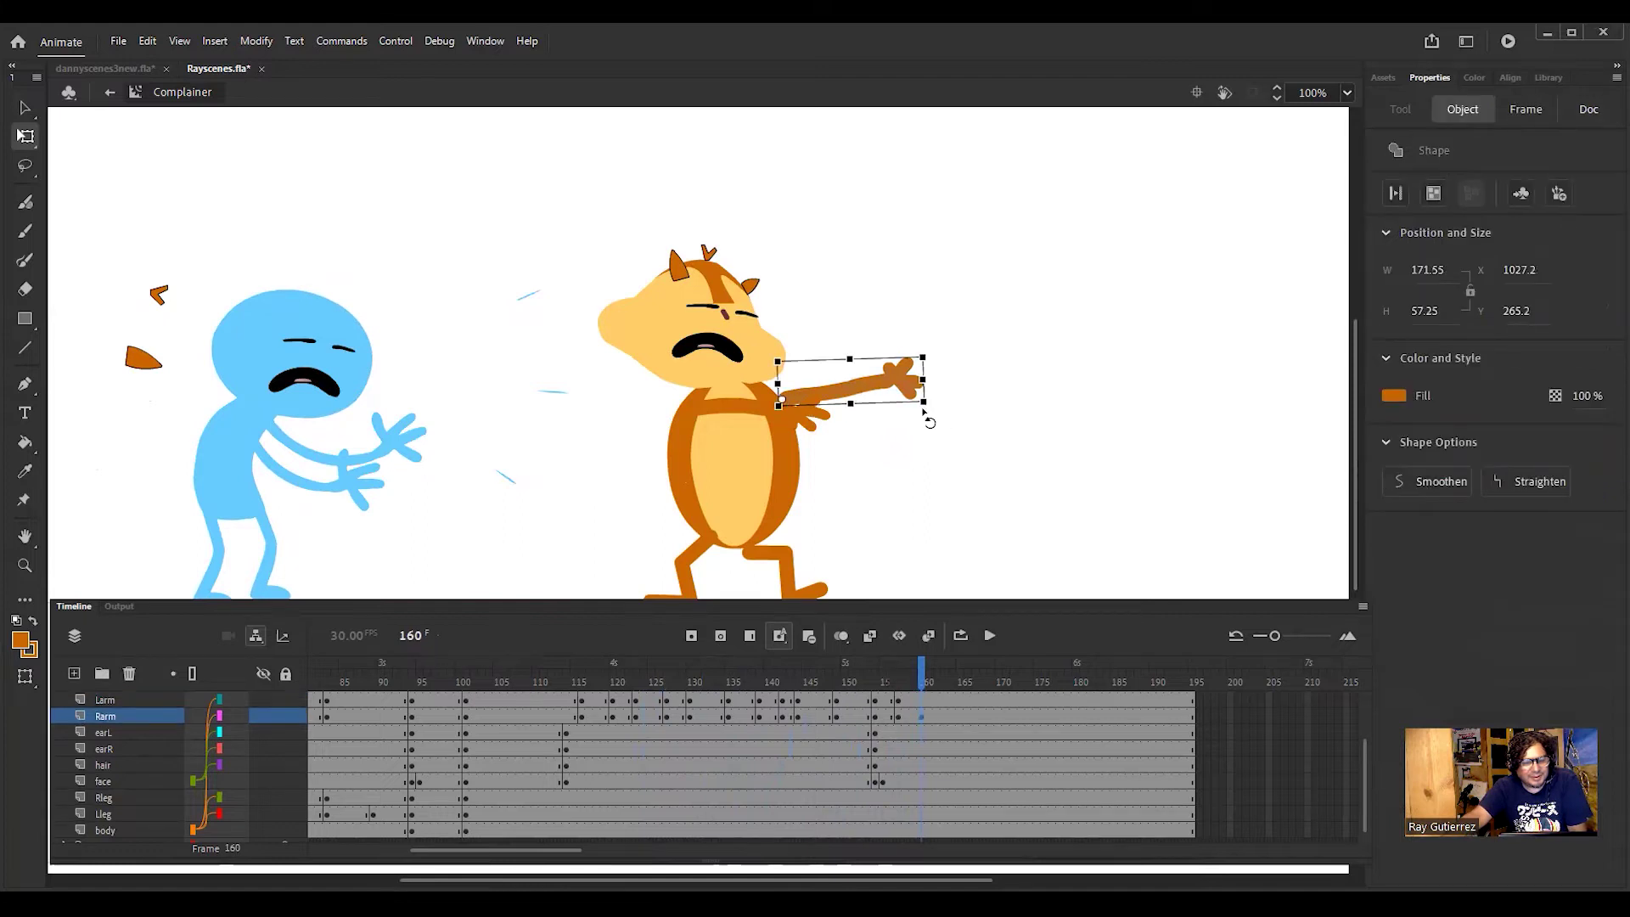
drag(925, 456, 899, 508)
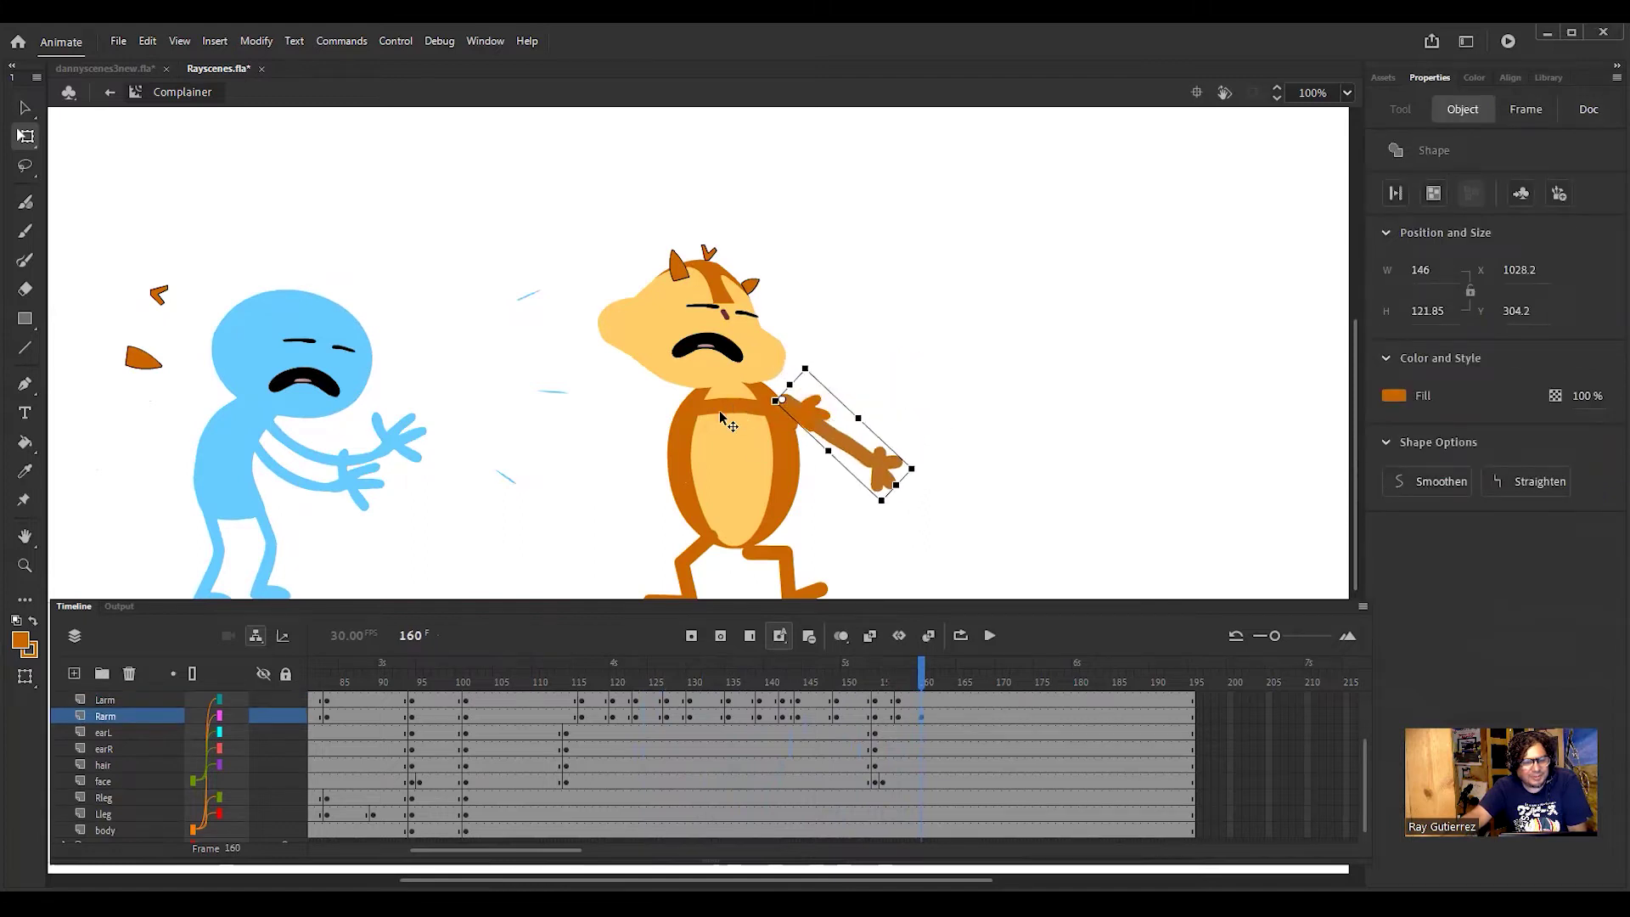
click(722, 418)
drag(711, 414, 689, 412)
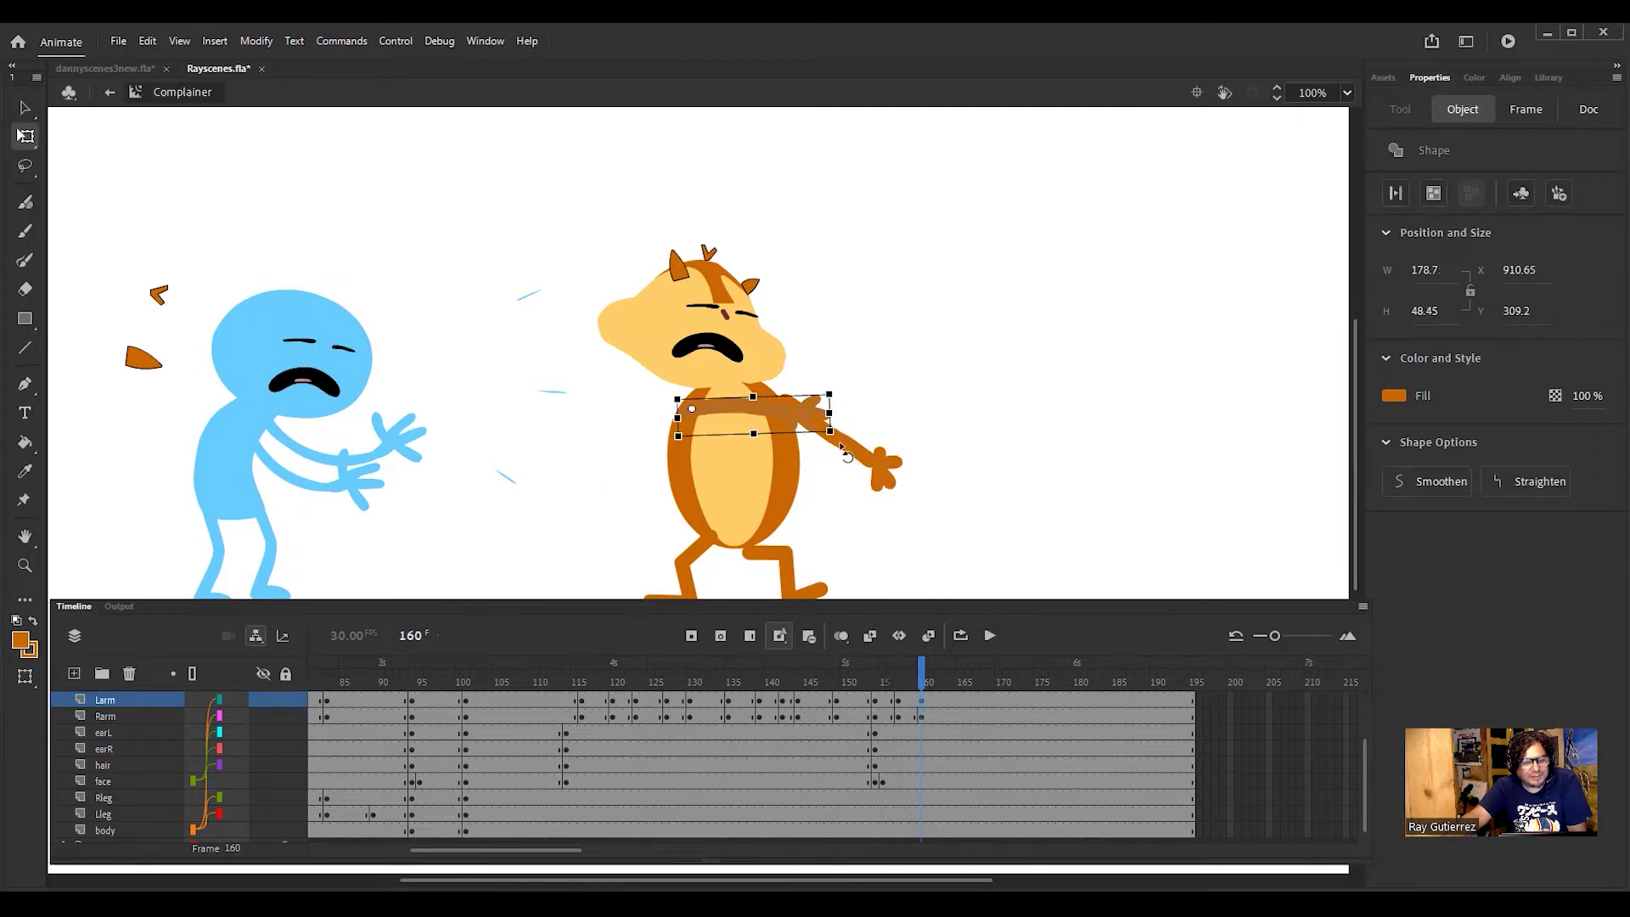
drag(842, 459, 796, 548)
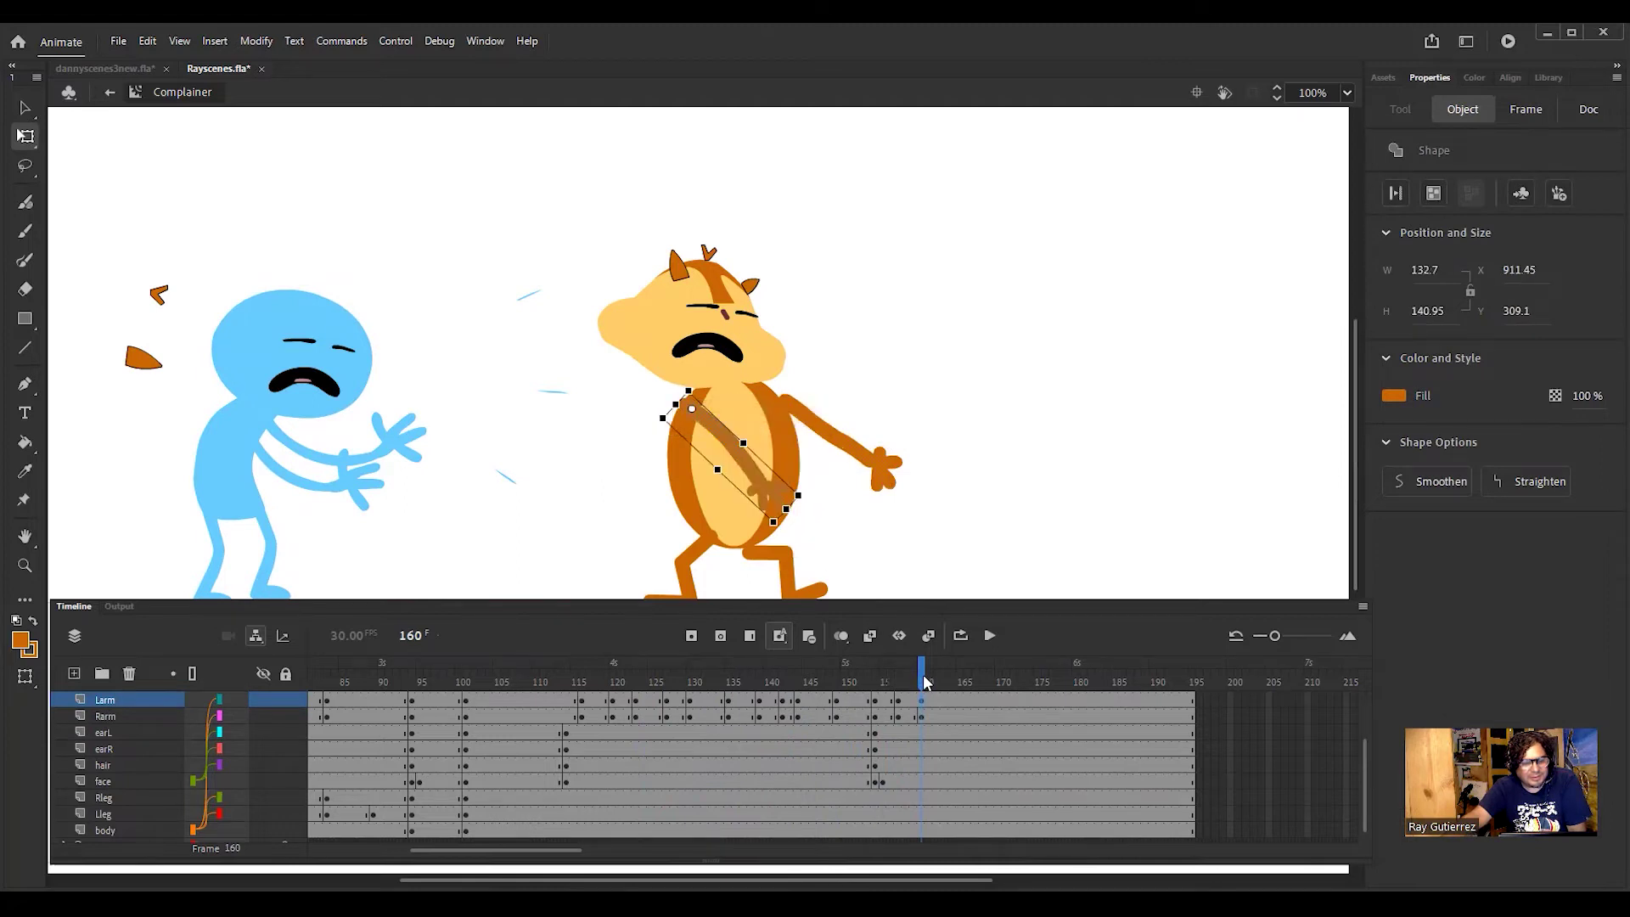
Step: At frame 164, rotate the Rarm shape steeply upward and the Larm shape up across the chest toward it, about their shoulders
drag(917, 697, 954, 711)
click(858, 443)
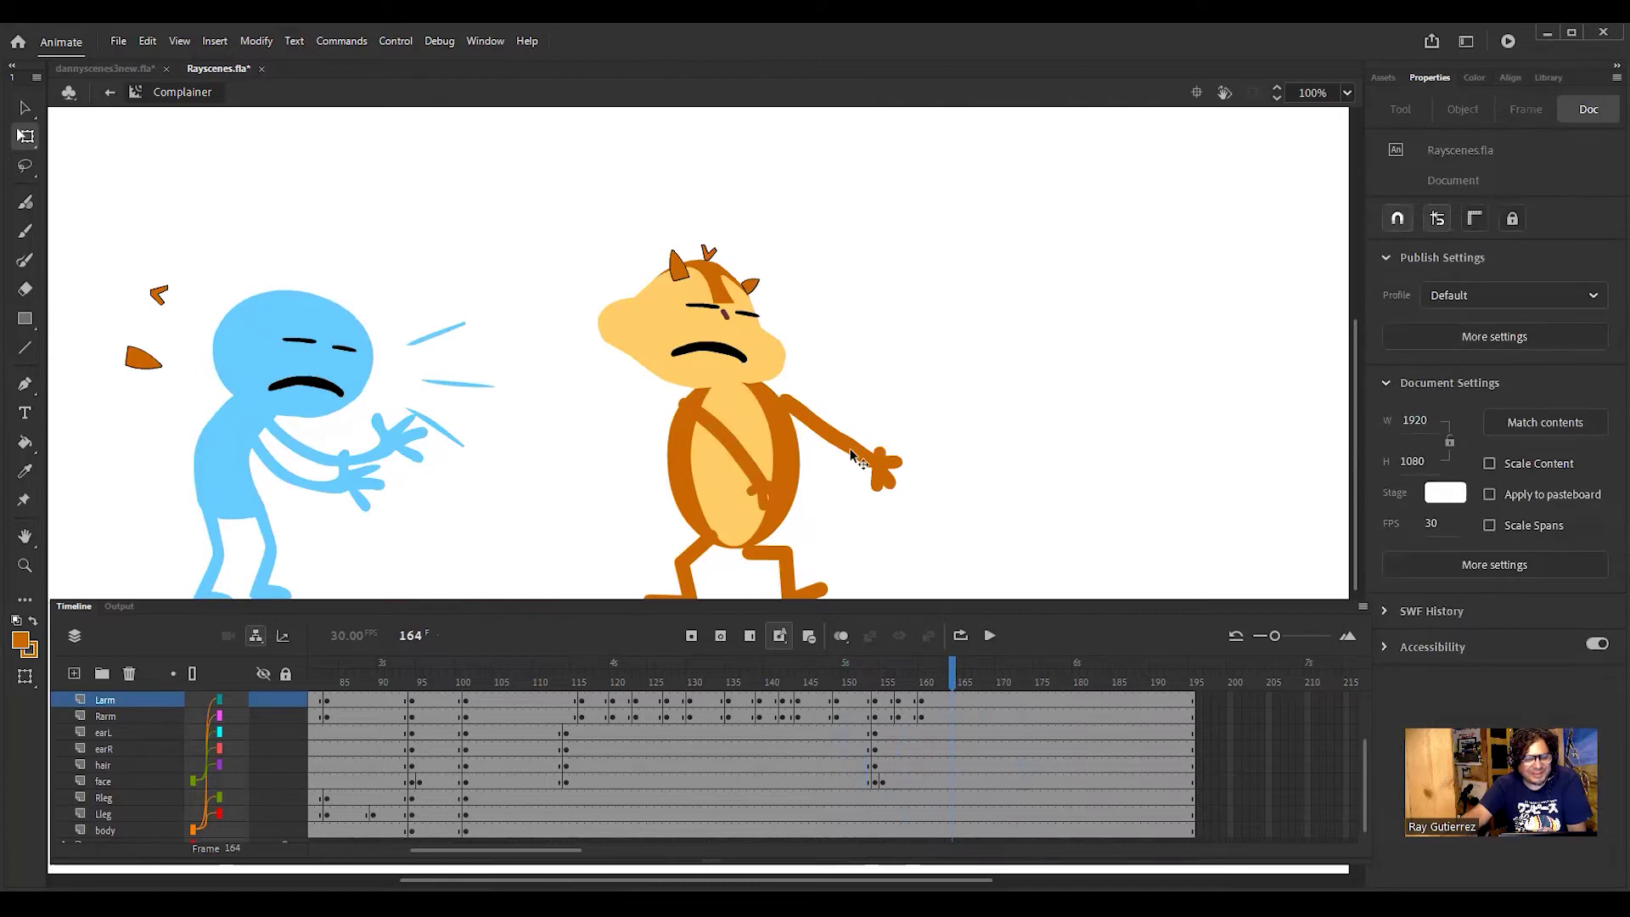
click(857, 458)
drag(907, 497, 900, 280)
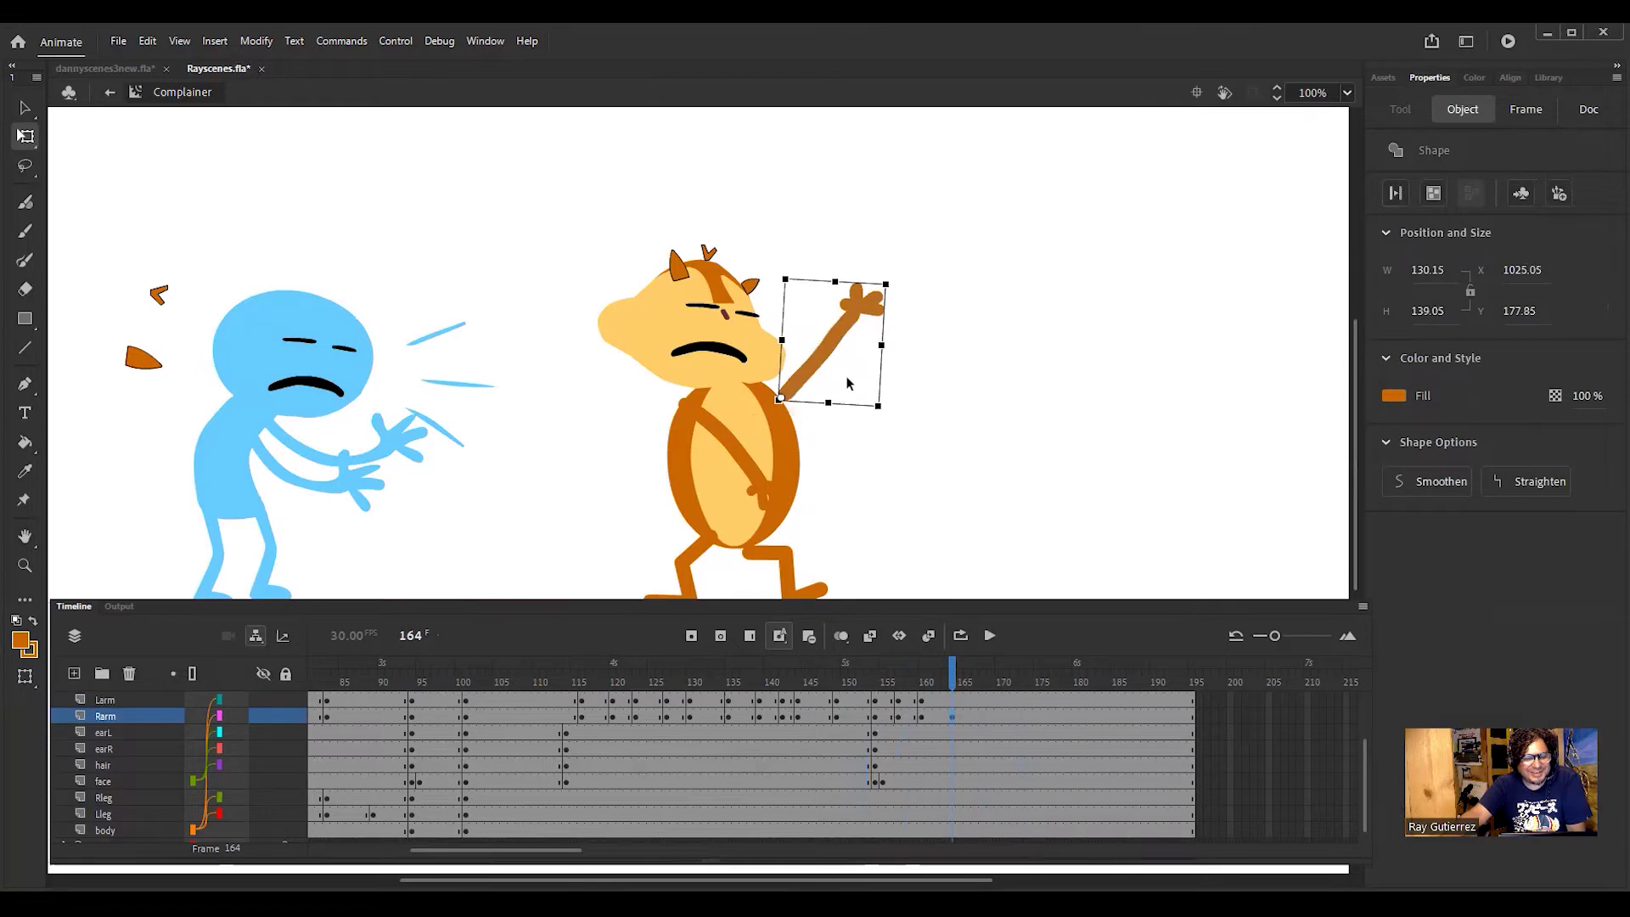
click(727, 458)
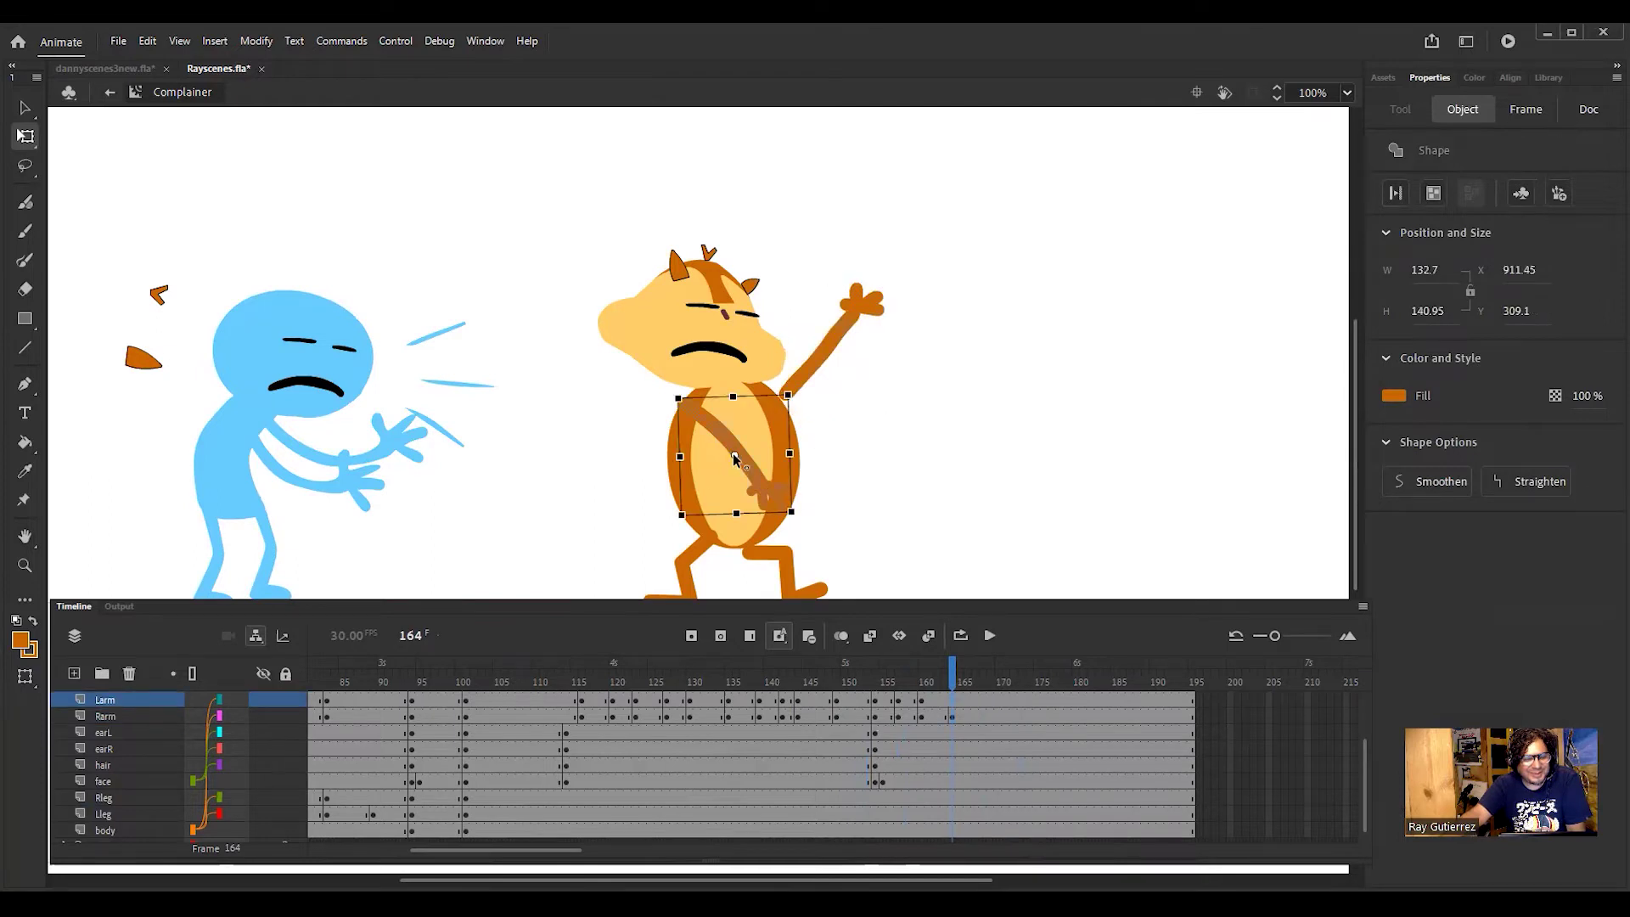
drag(680, 408, 683, 408)
drag(799, 521, 820, 346)
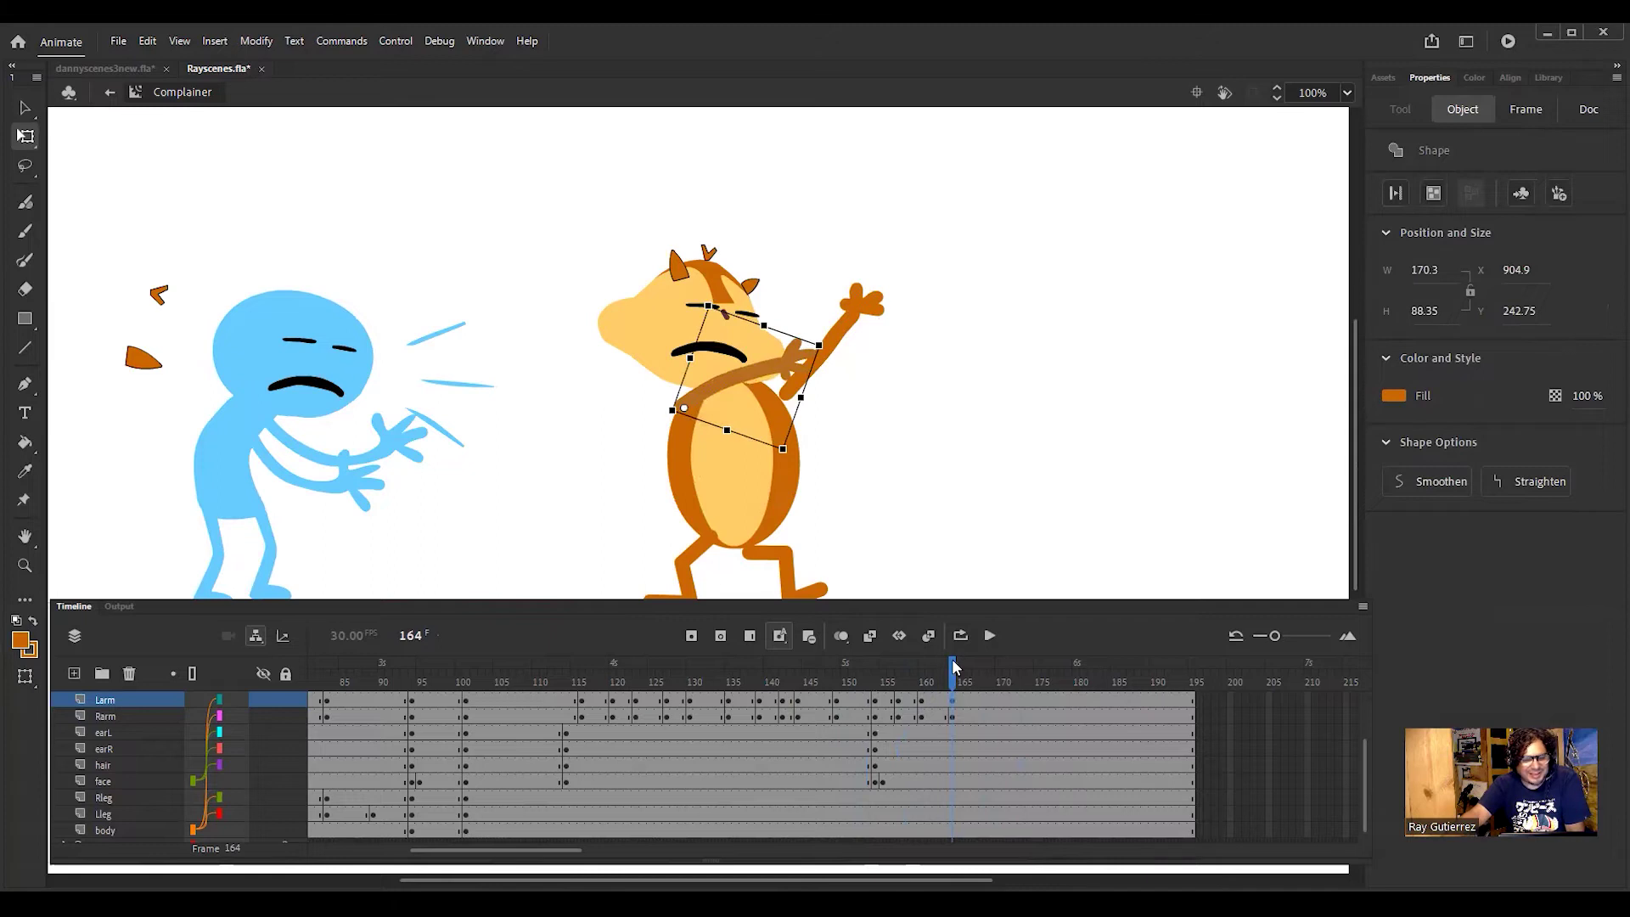
Step: Scrub and step back through the frames between 164 and 89 to review the arm-waving against the blue figure
click(762, 699)
key(comma)
key(comma)
key(comma)
key(comma)
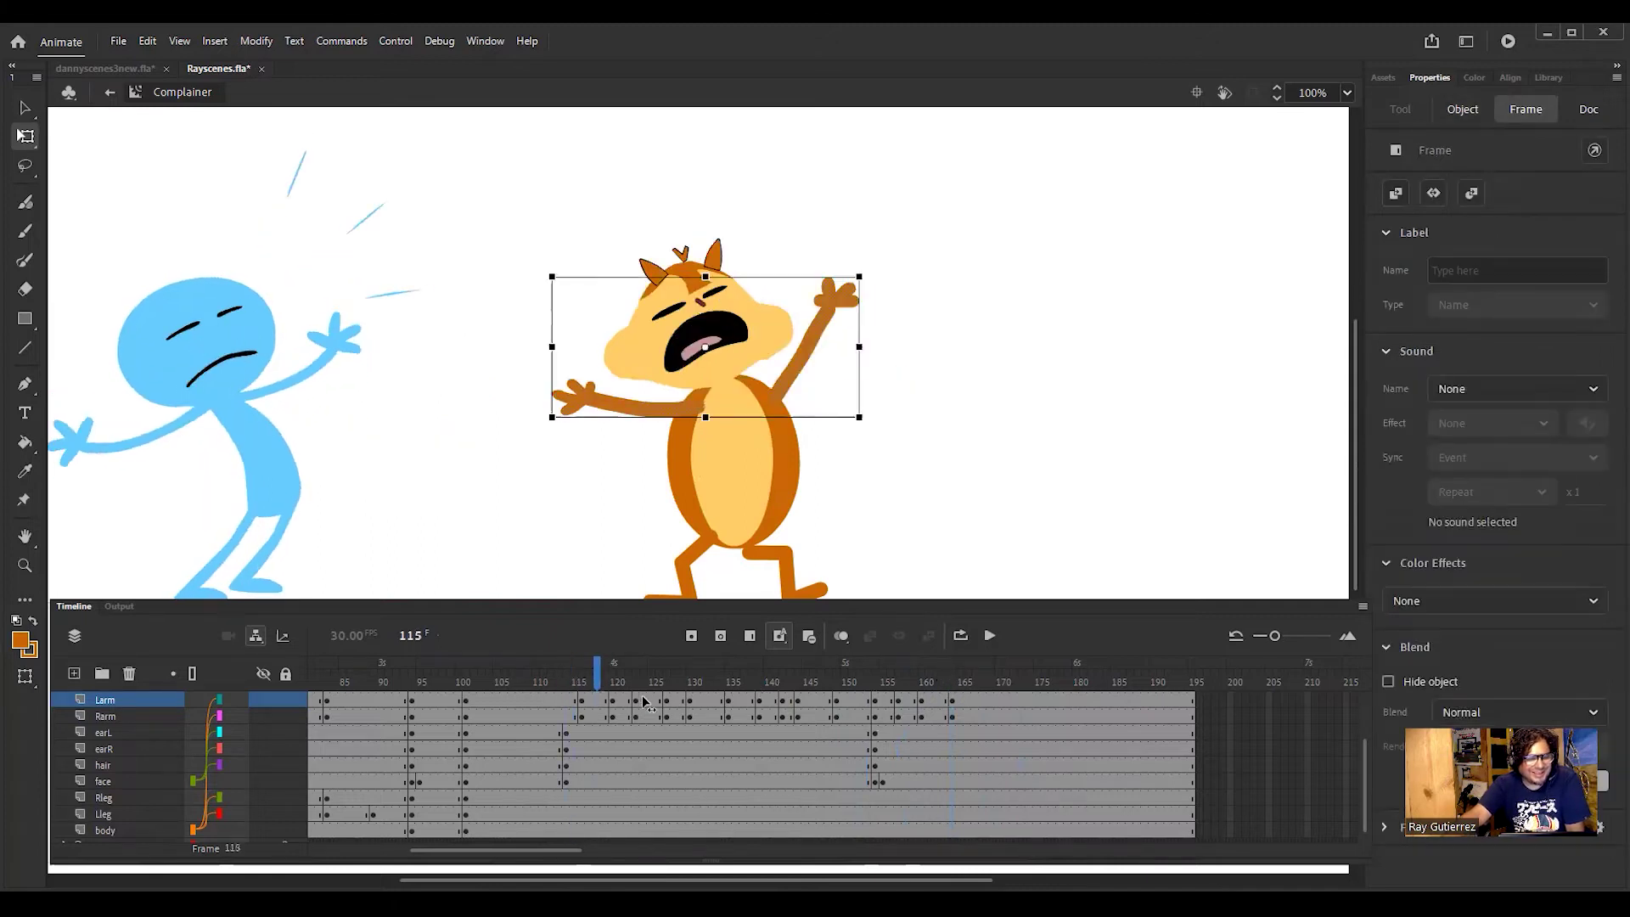
drag(761, 700, 955, 698)
key(comma)
key(comma)
key(comma)
key(comma)
key(comma)
key(comma)
key(comma)
key(comma)
key(comma)
key(comma)
key(comma)
key(comma)
key(comma)
key(comma)
key(comma)
key(comma)
key(comma)
key(comma)
key(comma)
key(comma)
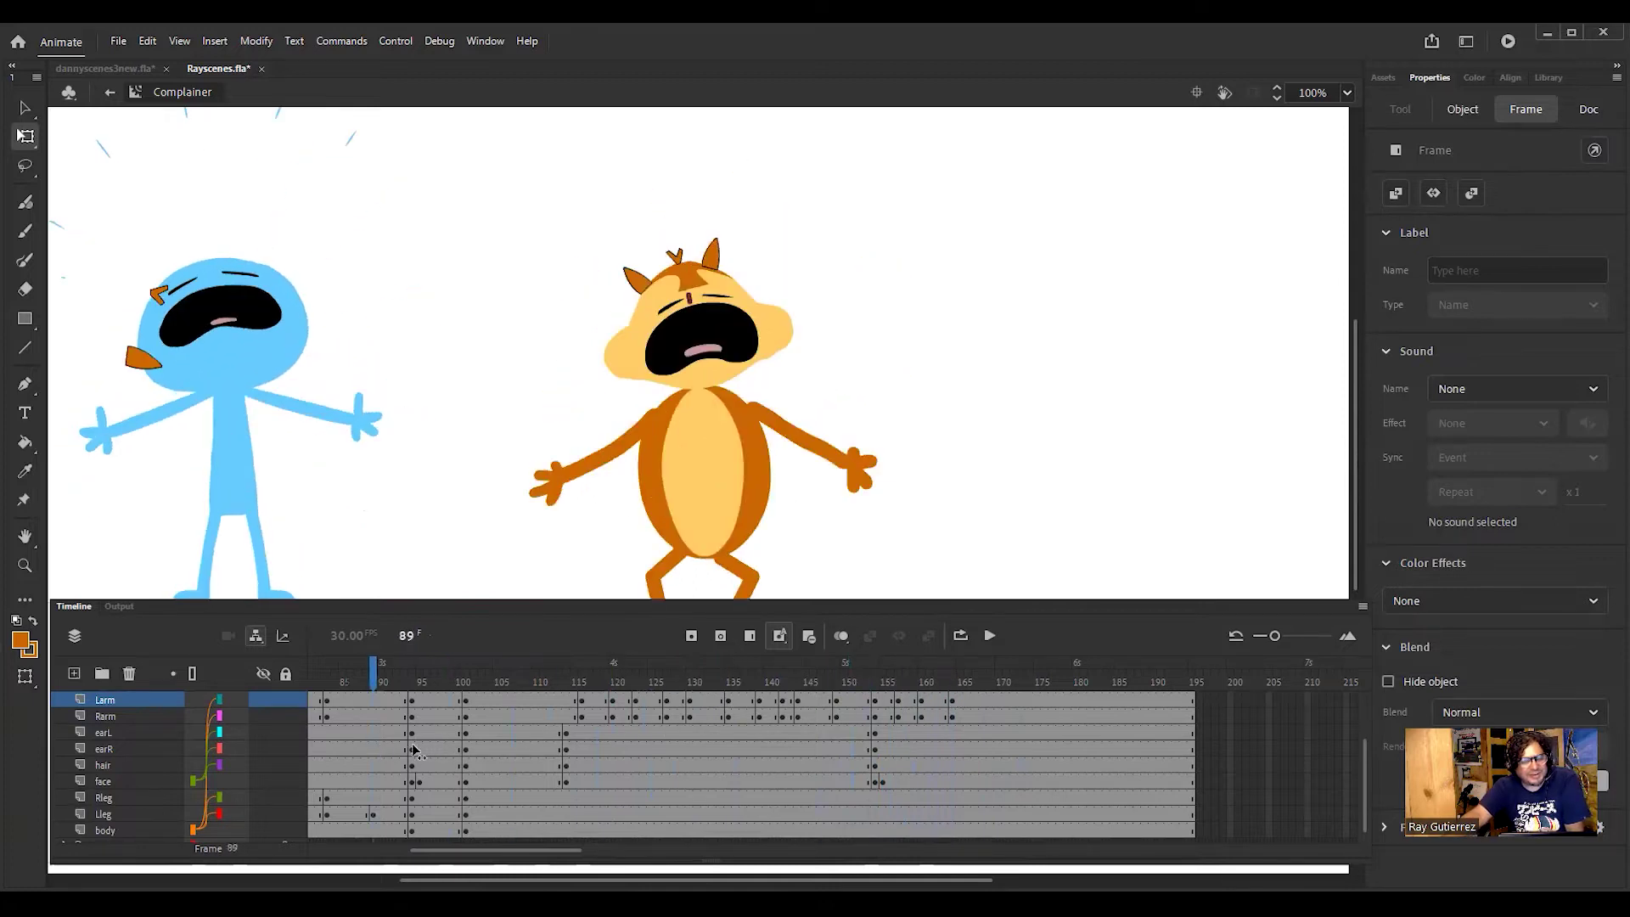
Step: Step forward through frames 89 to 162, scrub back and play the animation to review the arm-waving against the blue figure
key(period)
key(period)
key(period)
key(period)
key(period)
key(period)
key(period)
key(period)
key(period)
key(period)
key(period)
key(period)
key(period)
key(period)
key(period)
key(period)
key(period)
key(period)
key(period)
key(period)
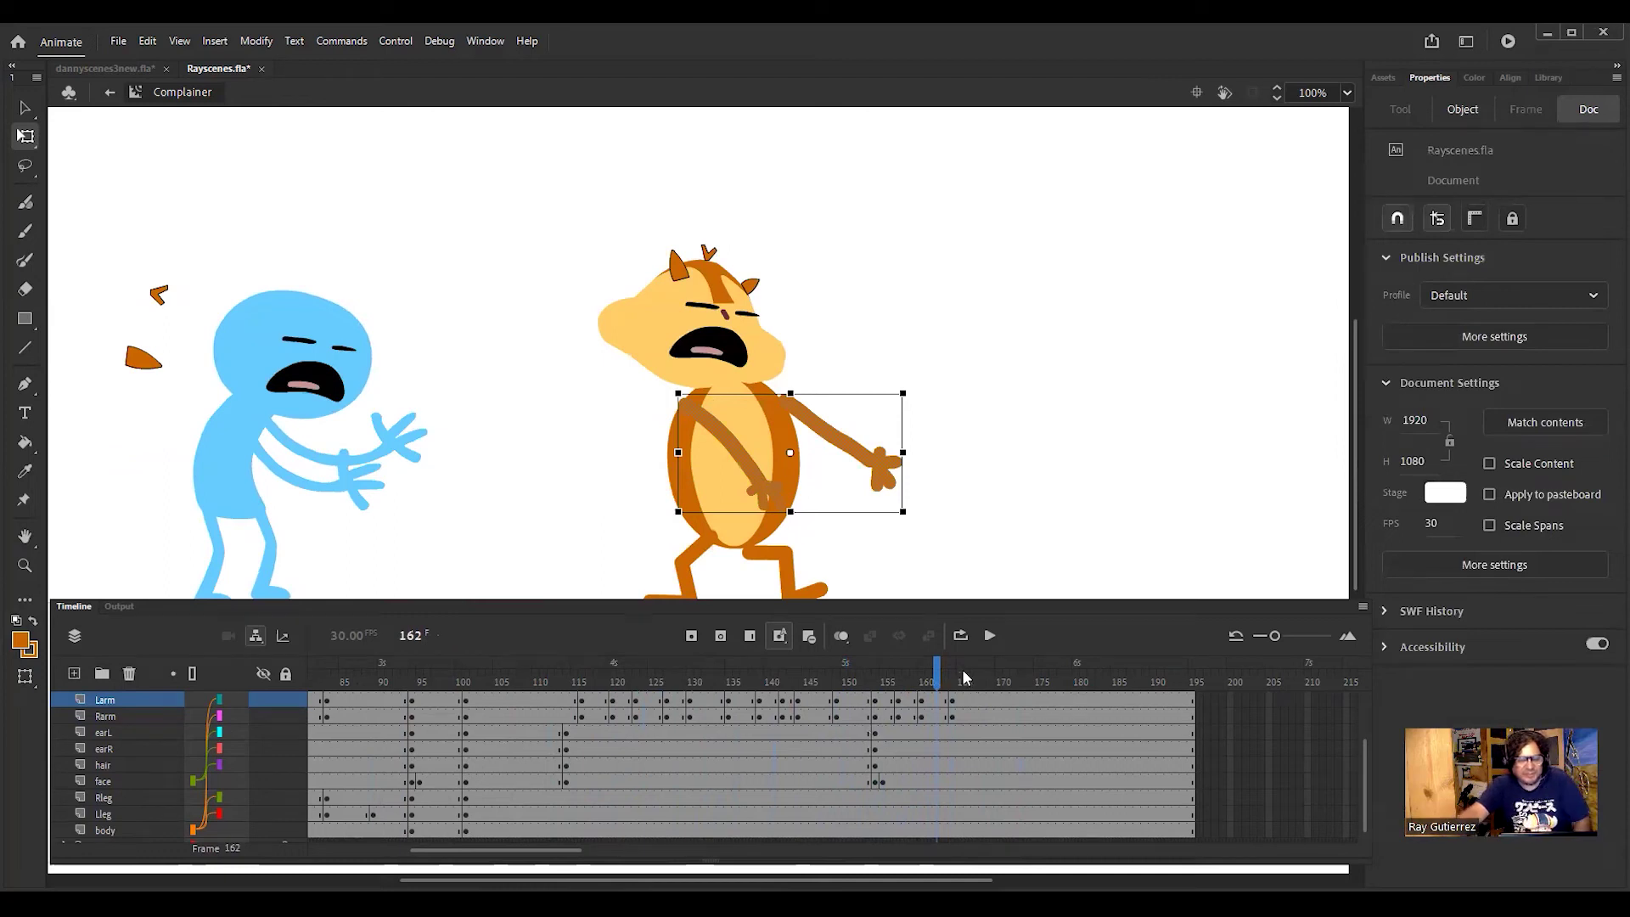
drag(941, 677, 675, 676)
key(Return)
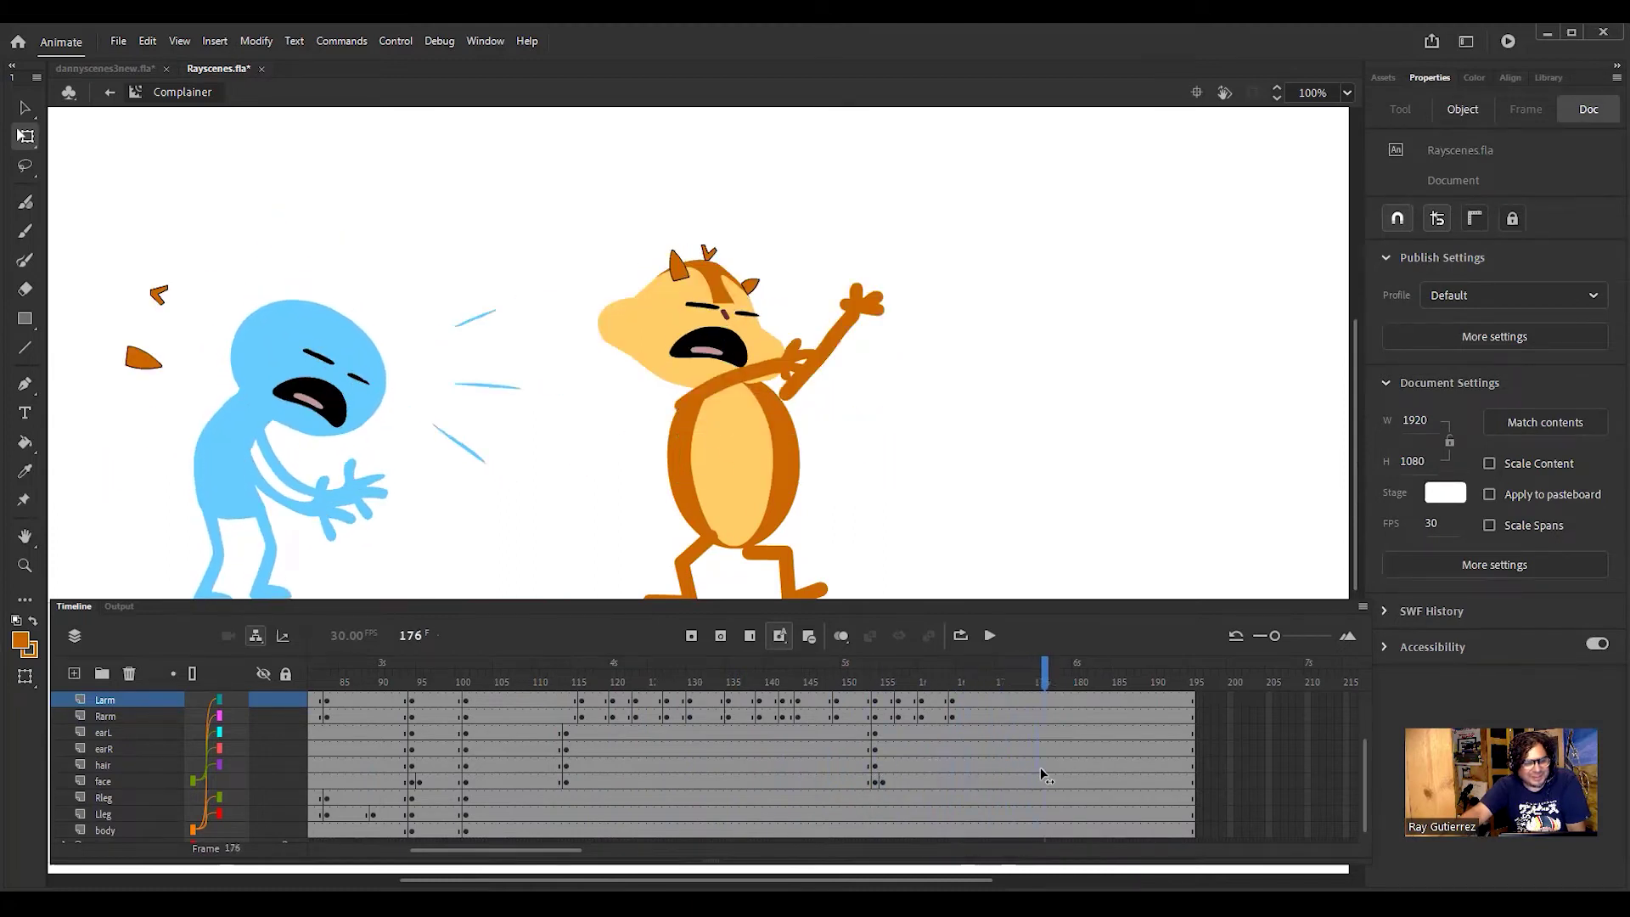
Step: At frame 169, rotate the body about the neck so the hips and legs swing backward
click(991, 779)
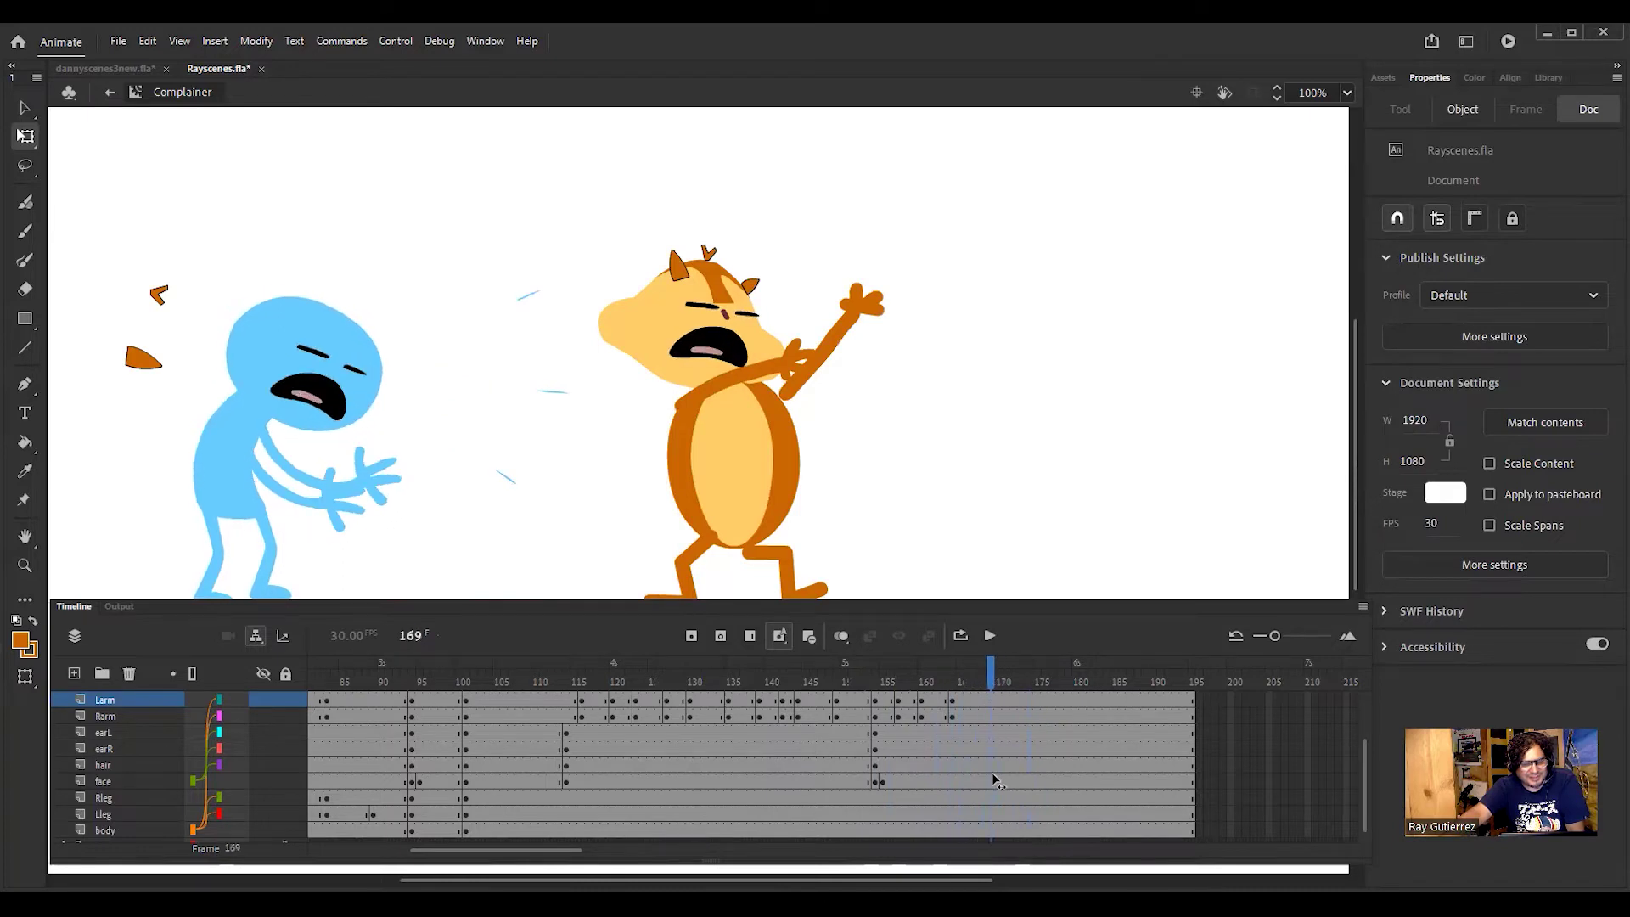
click(781, 488)
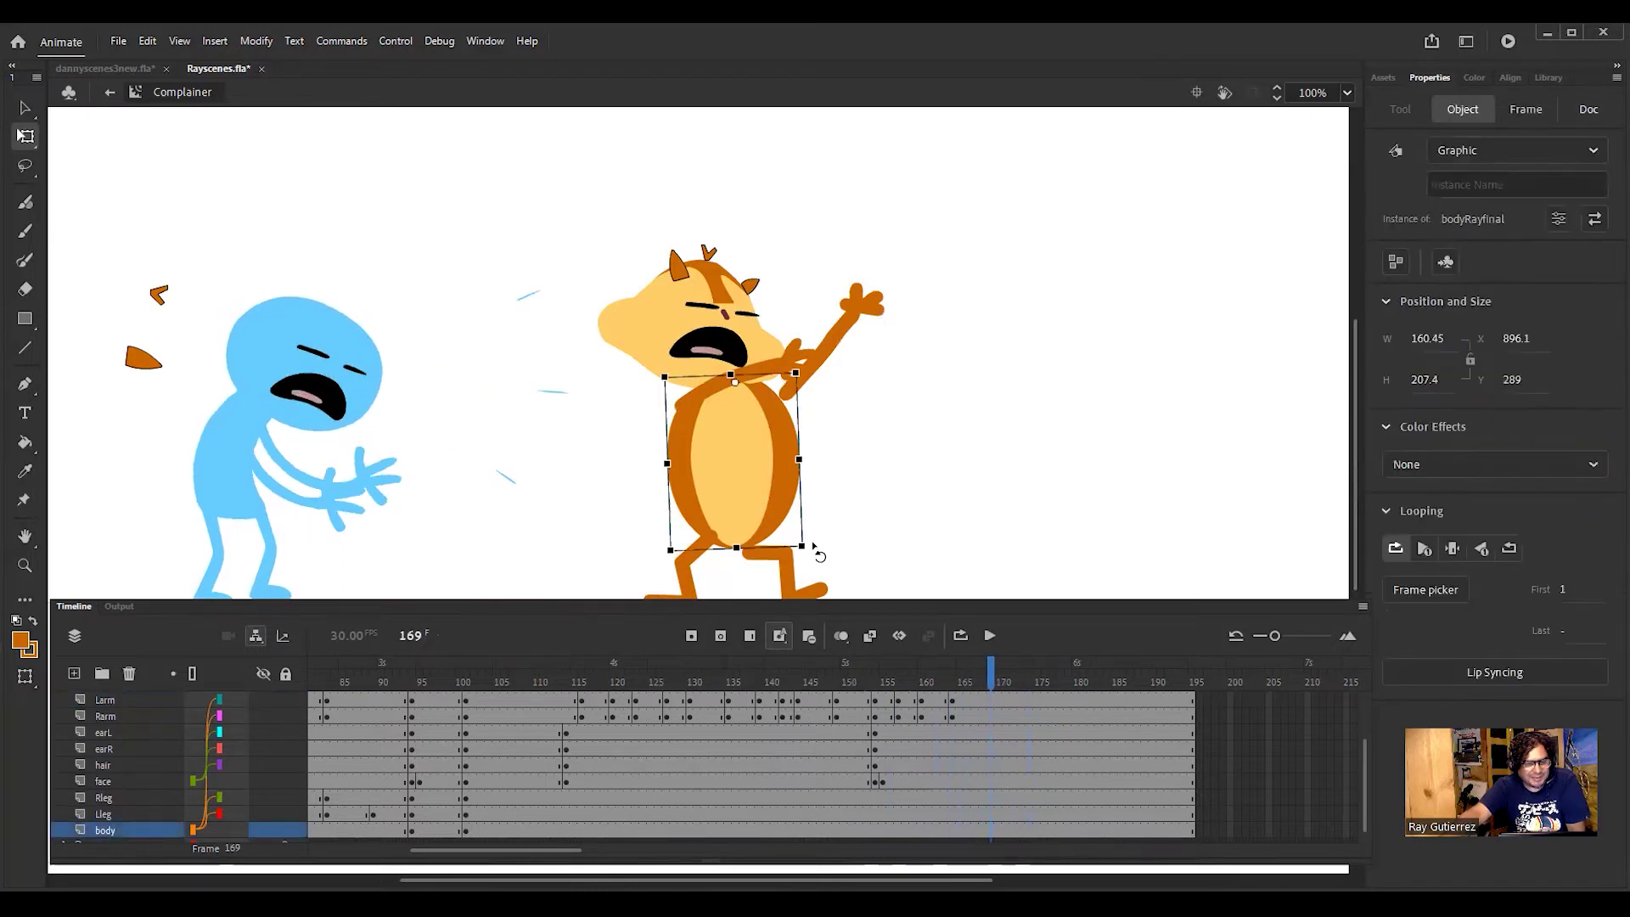
drag(815, 556, 774, 575)
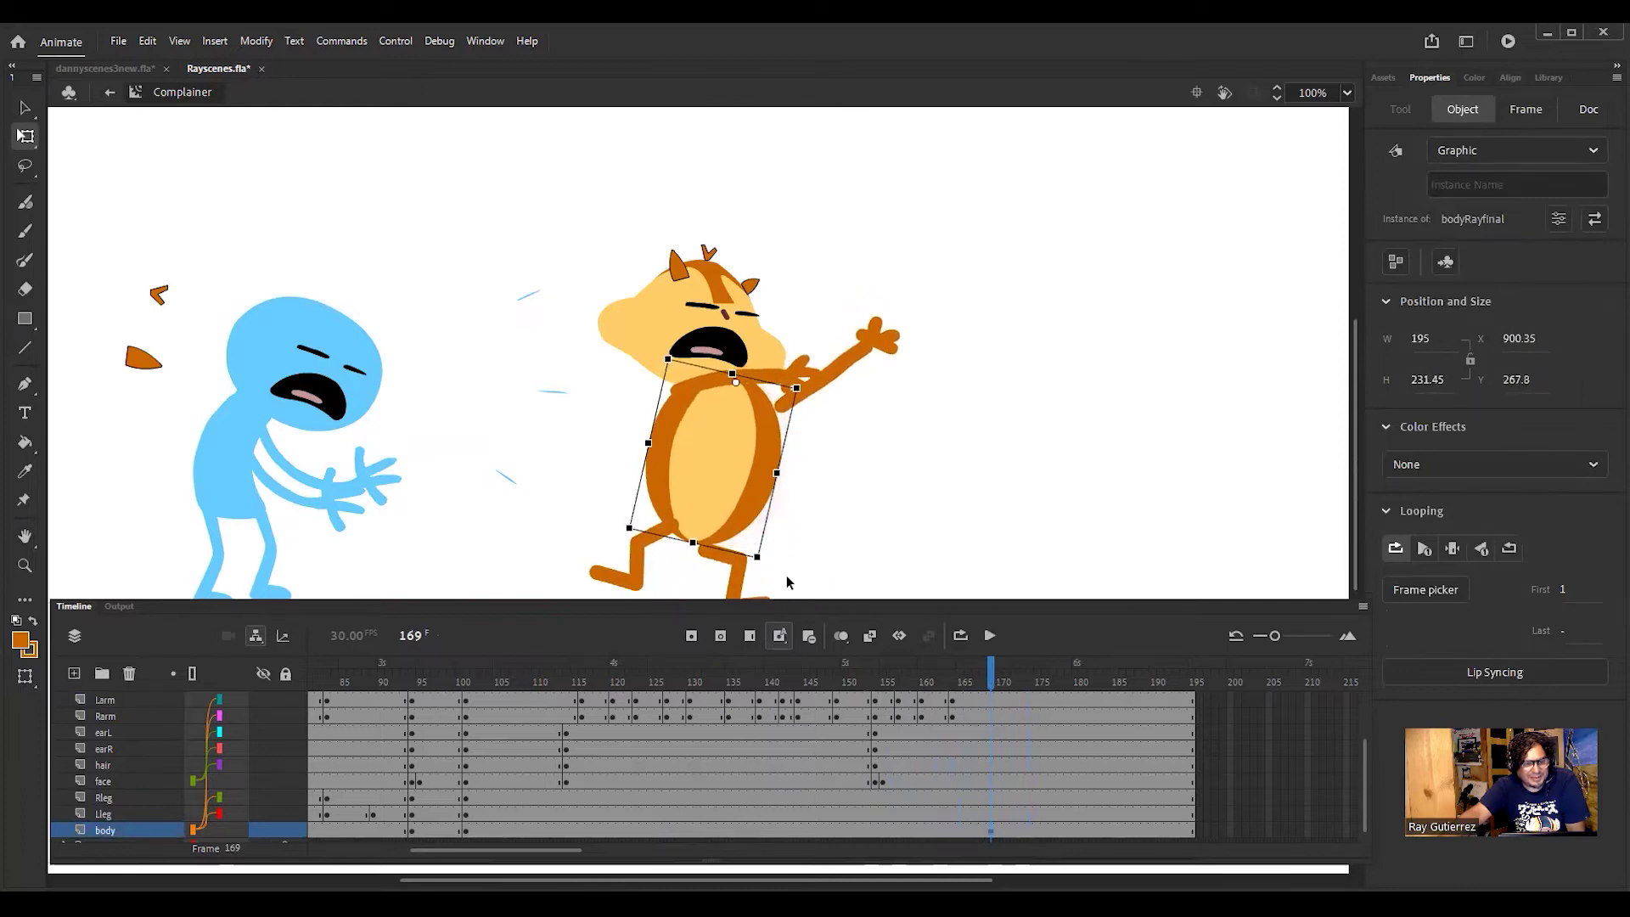
click(668, 321)
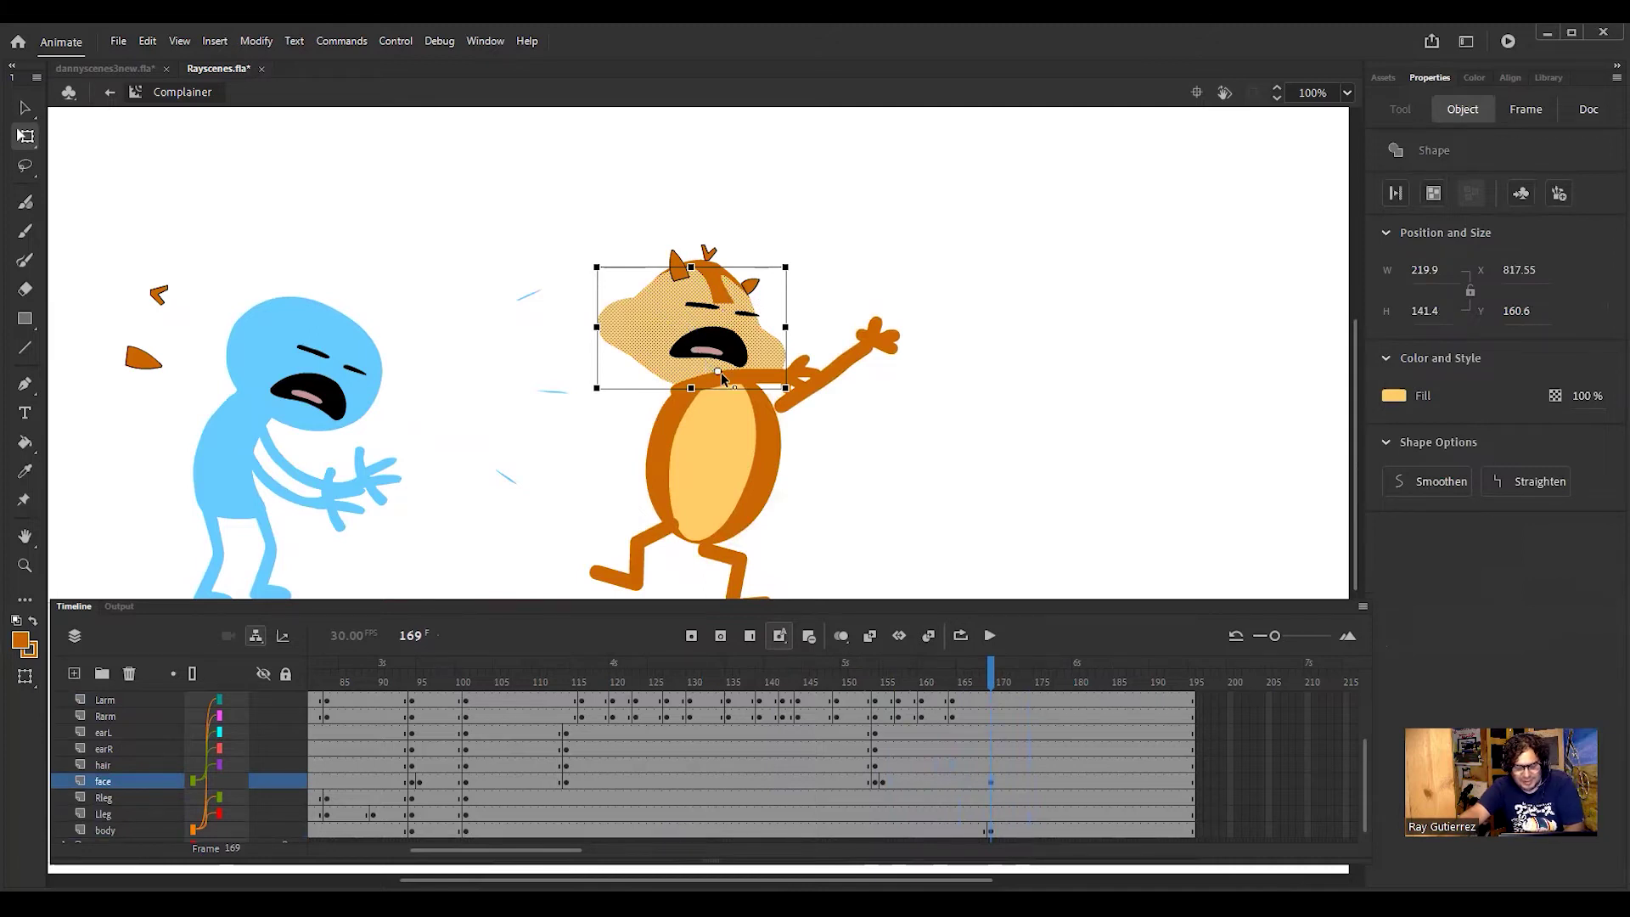
key(Right)
key(Right)
key(Right)
key(Right)
key(Right)
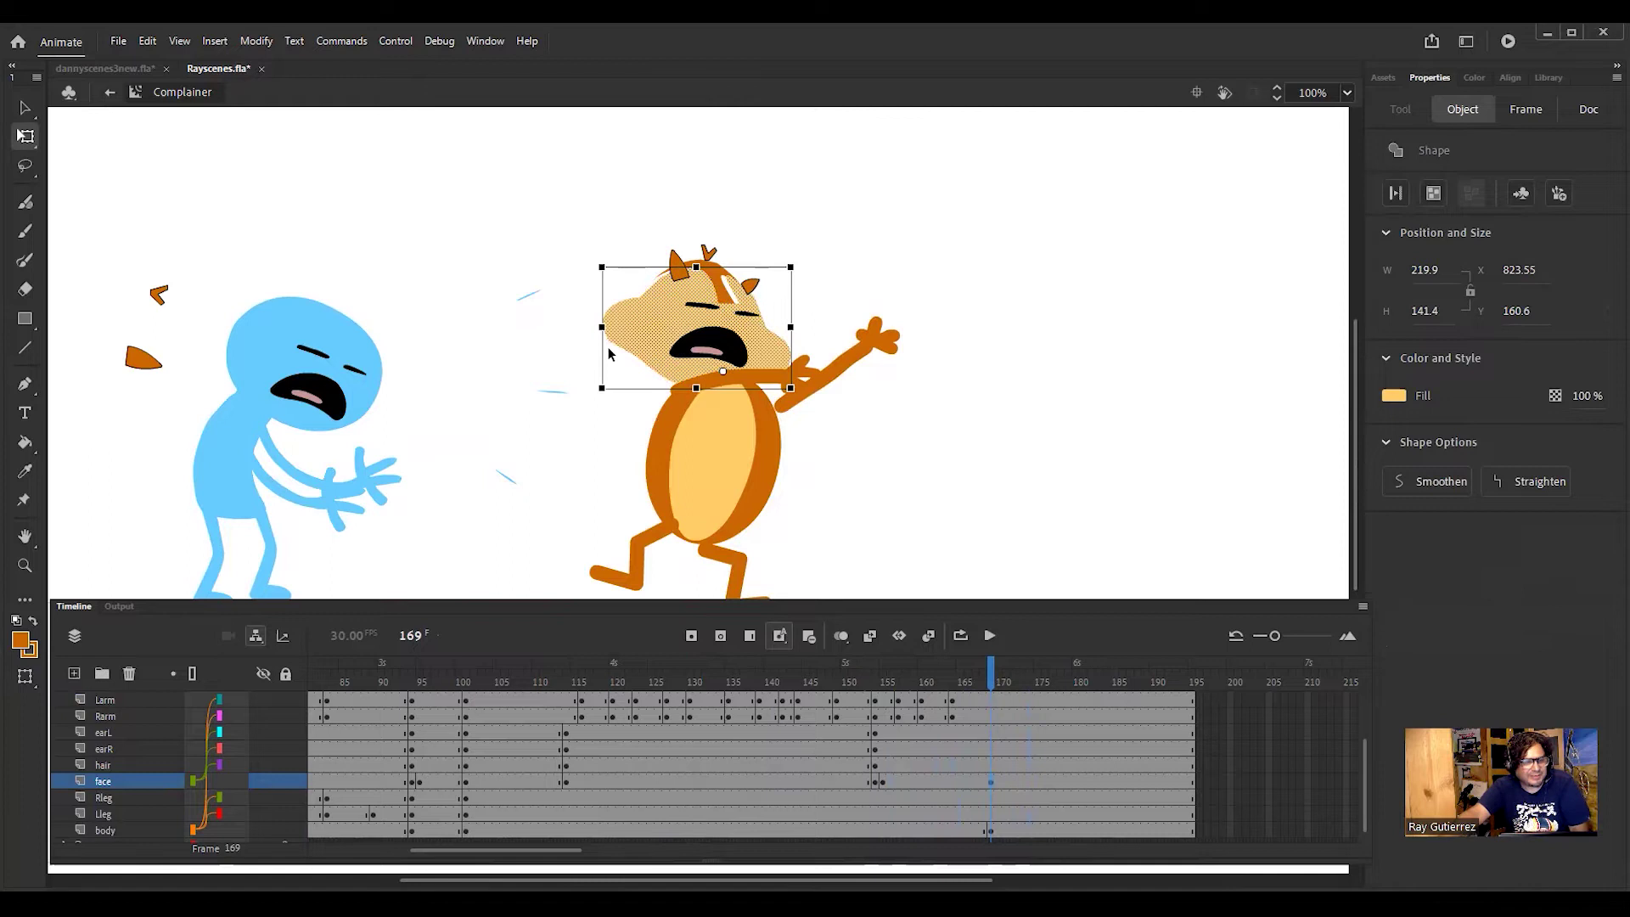
click(148, 44)
click(165, 59)
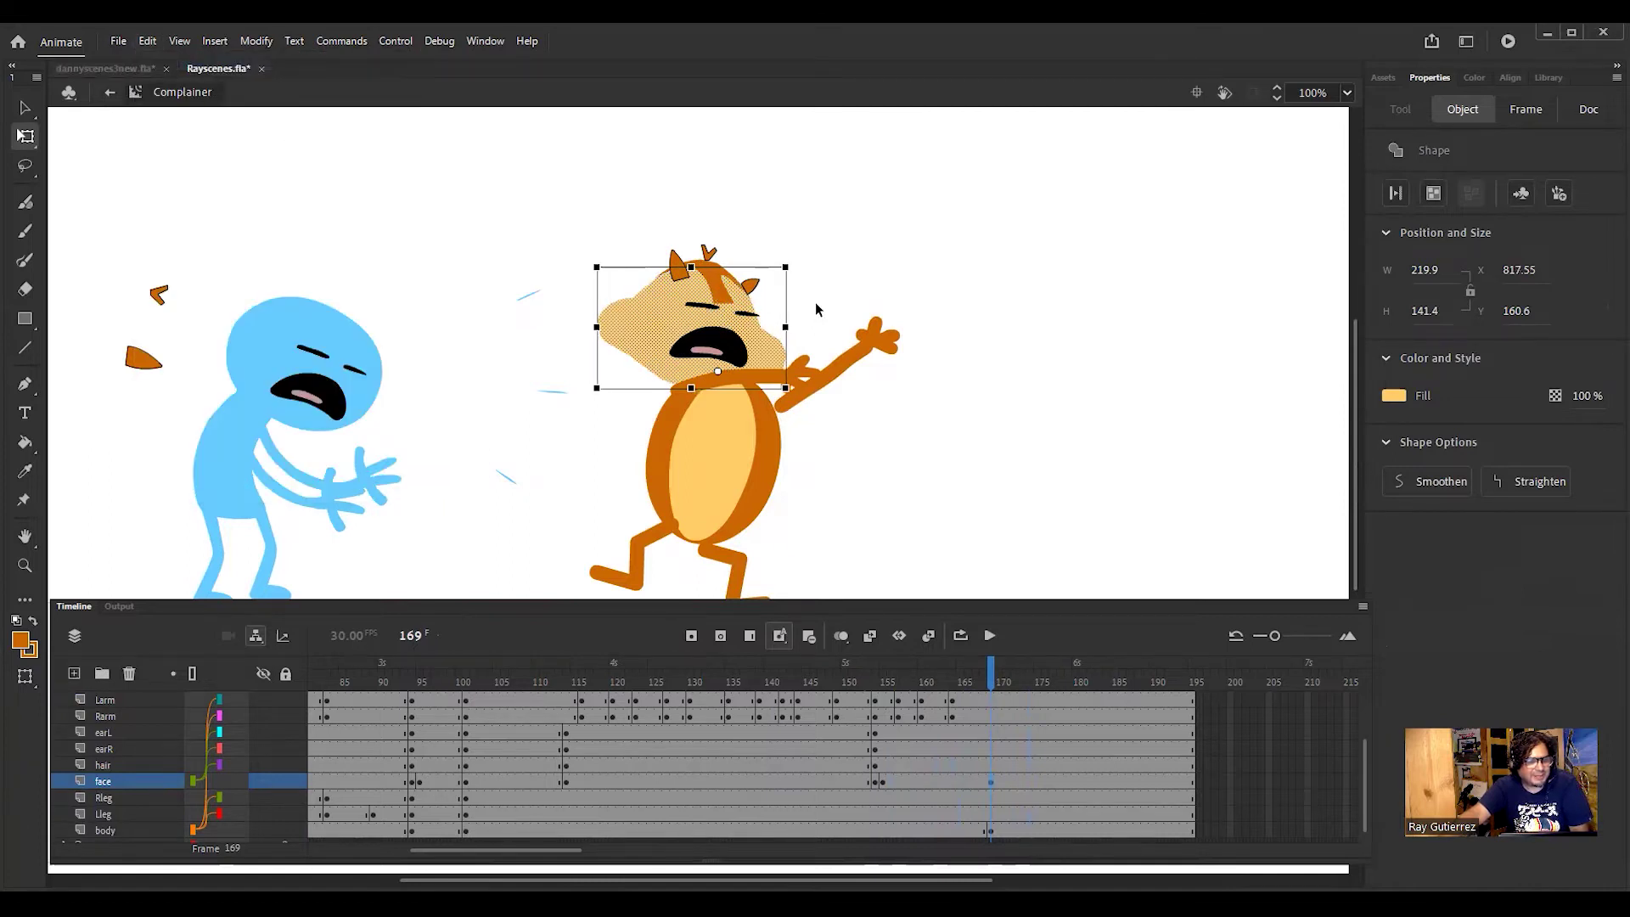
click(846, 294)
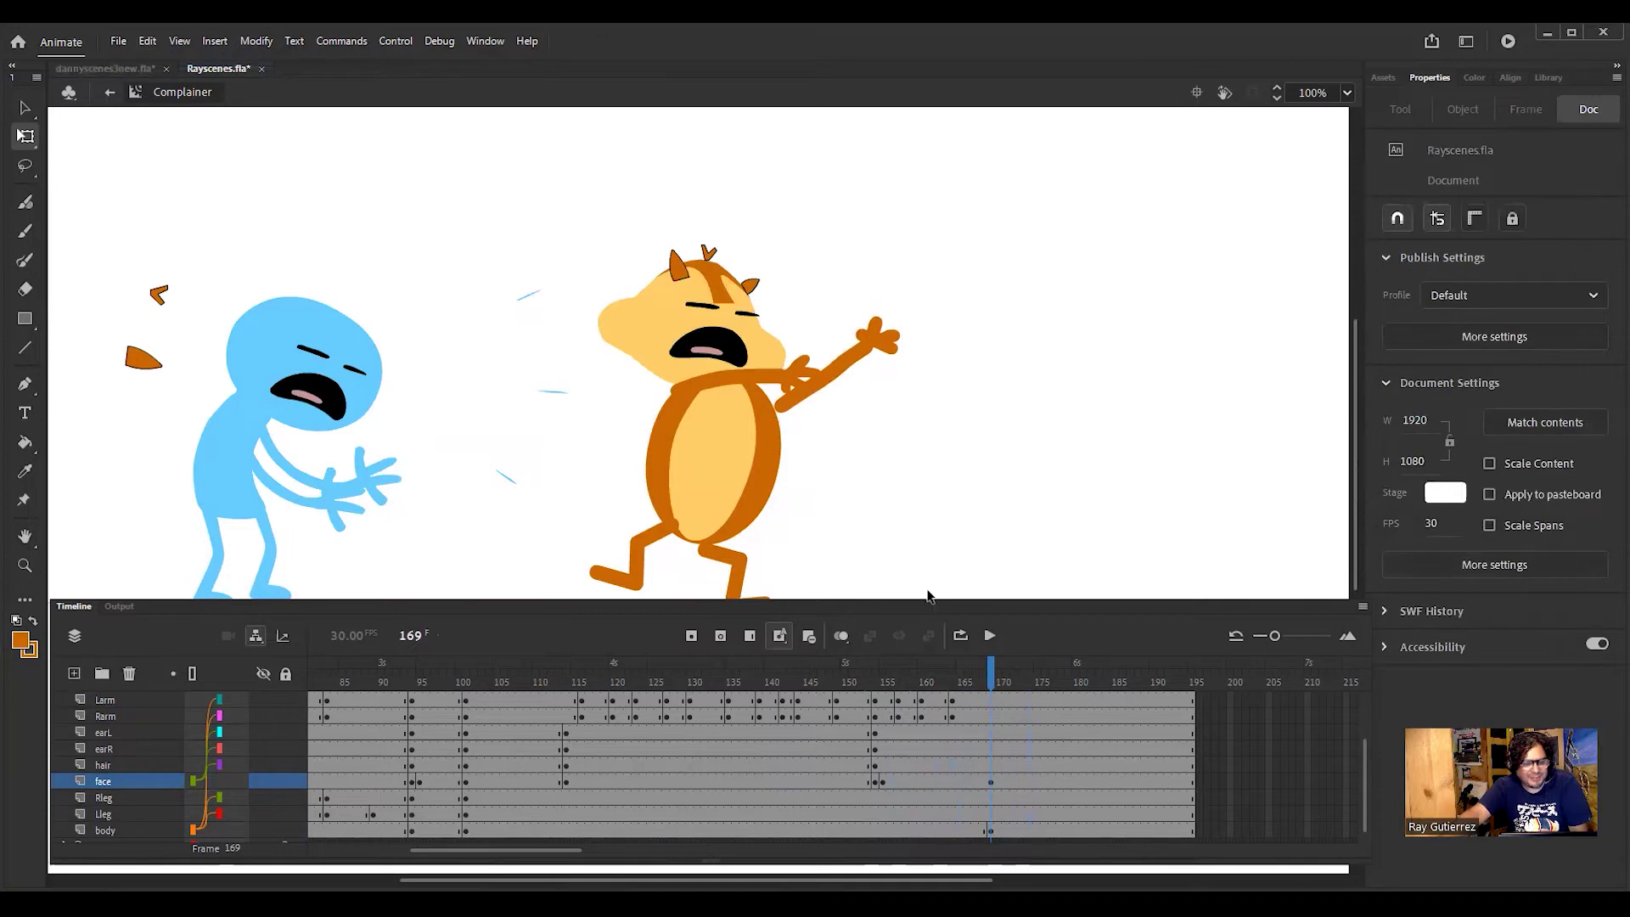
Step: At frame 169, rotate the Rarm shape diagonally downward and the Larm shape down across the belly, about their shoulders
drag(950, 718, 990, 726)
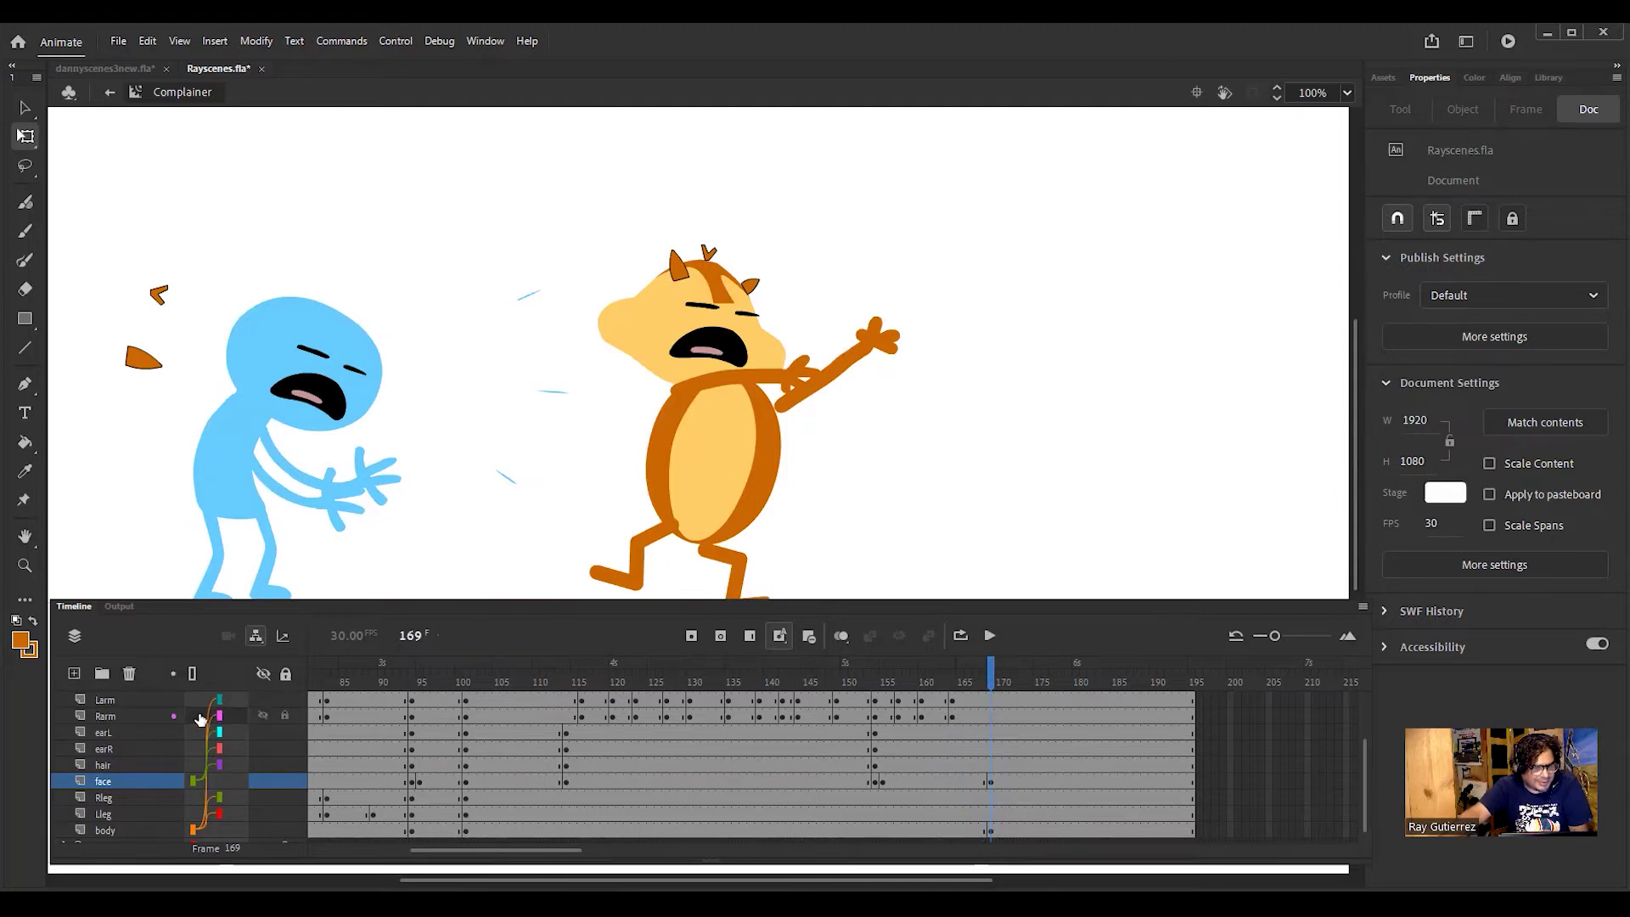
click(146, 721)
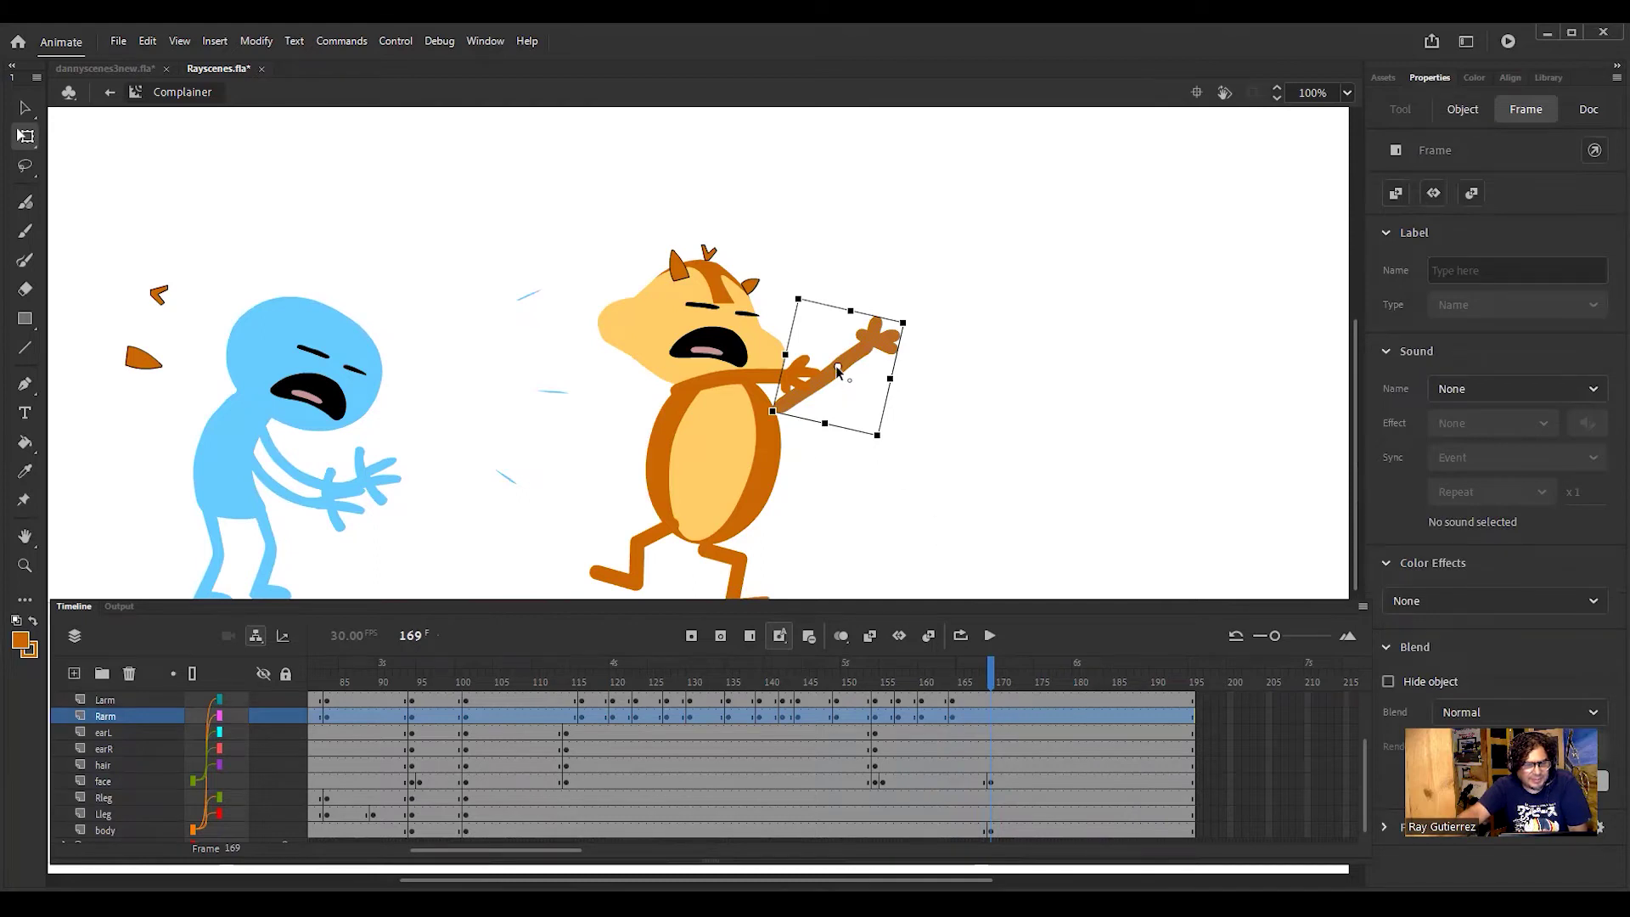
click(783, 401)
drag(789, 400, 769, 412)
key(ctrl+z)
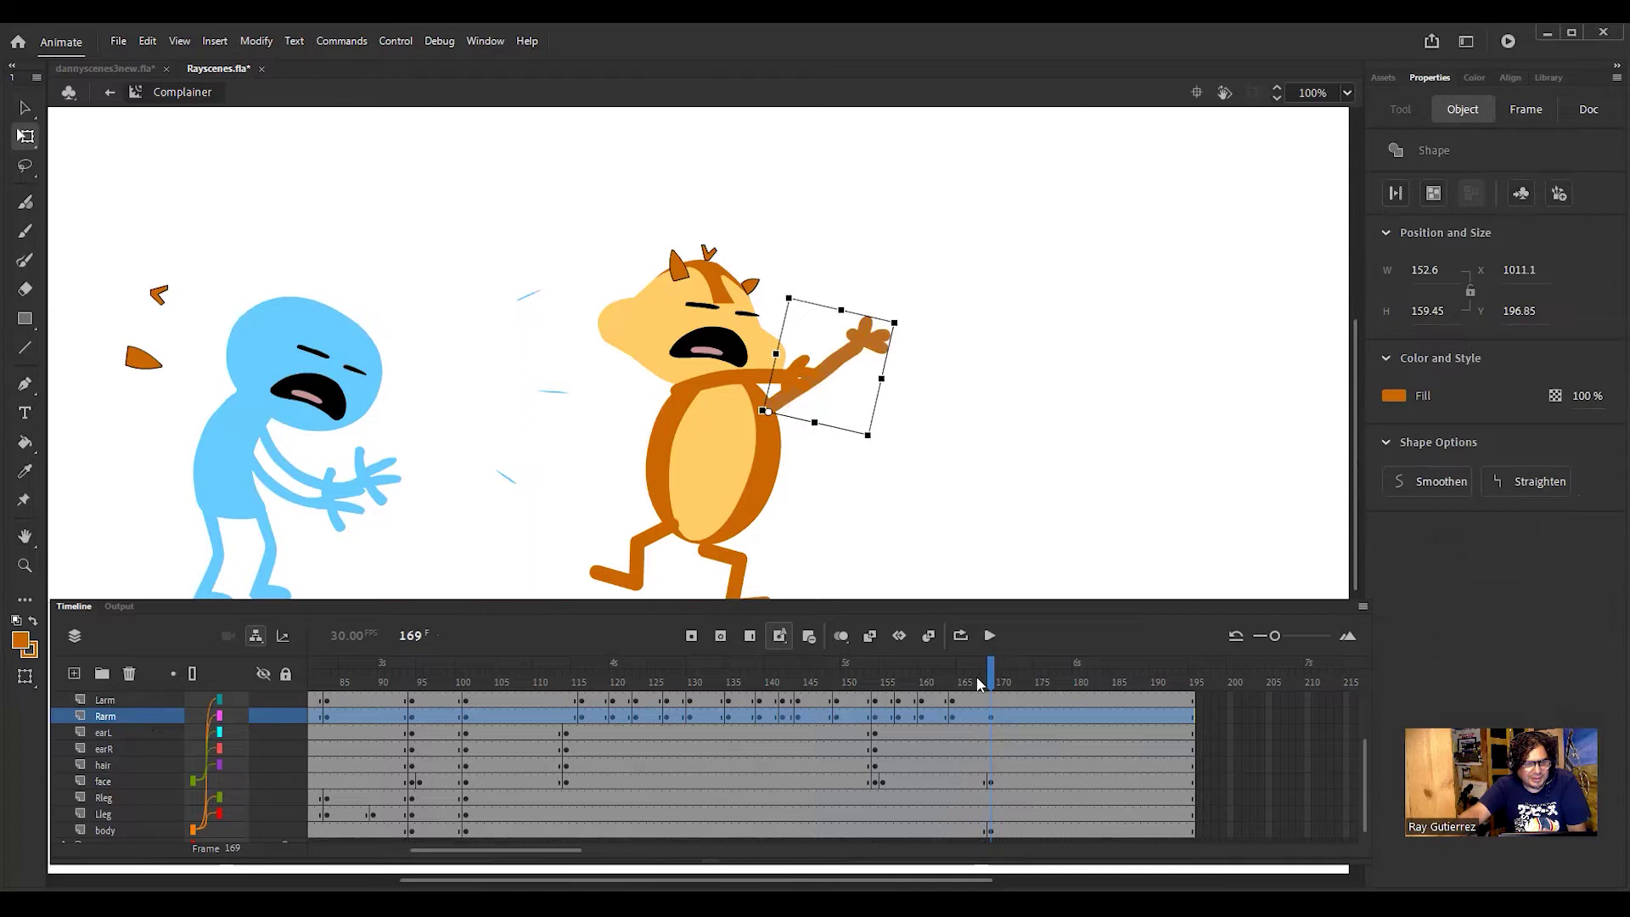
drag(912, 327, 868, 560)
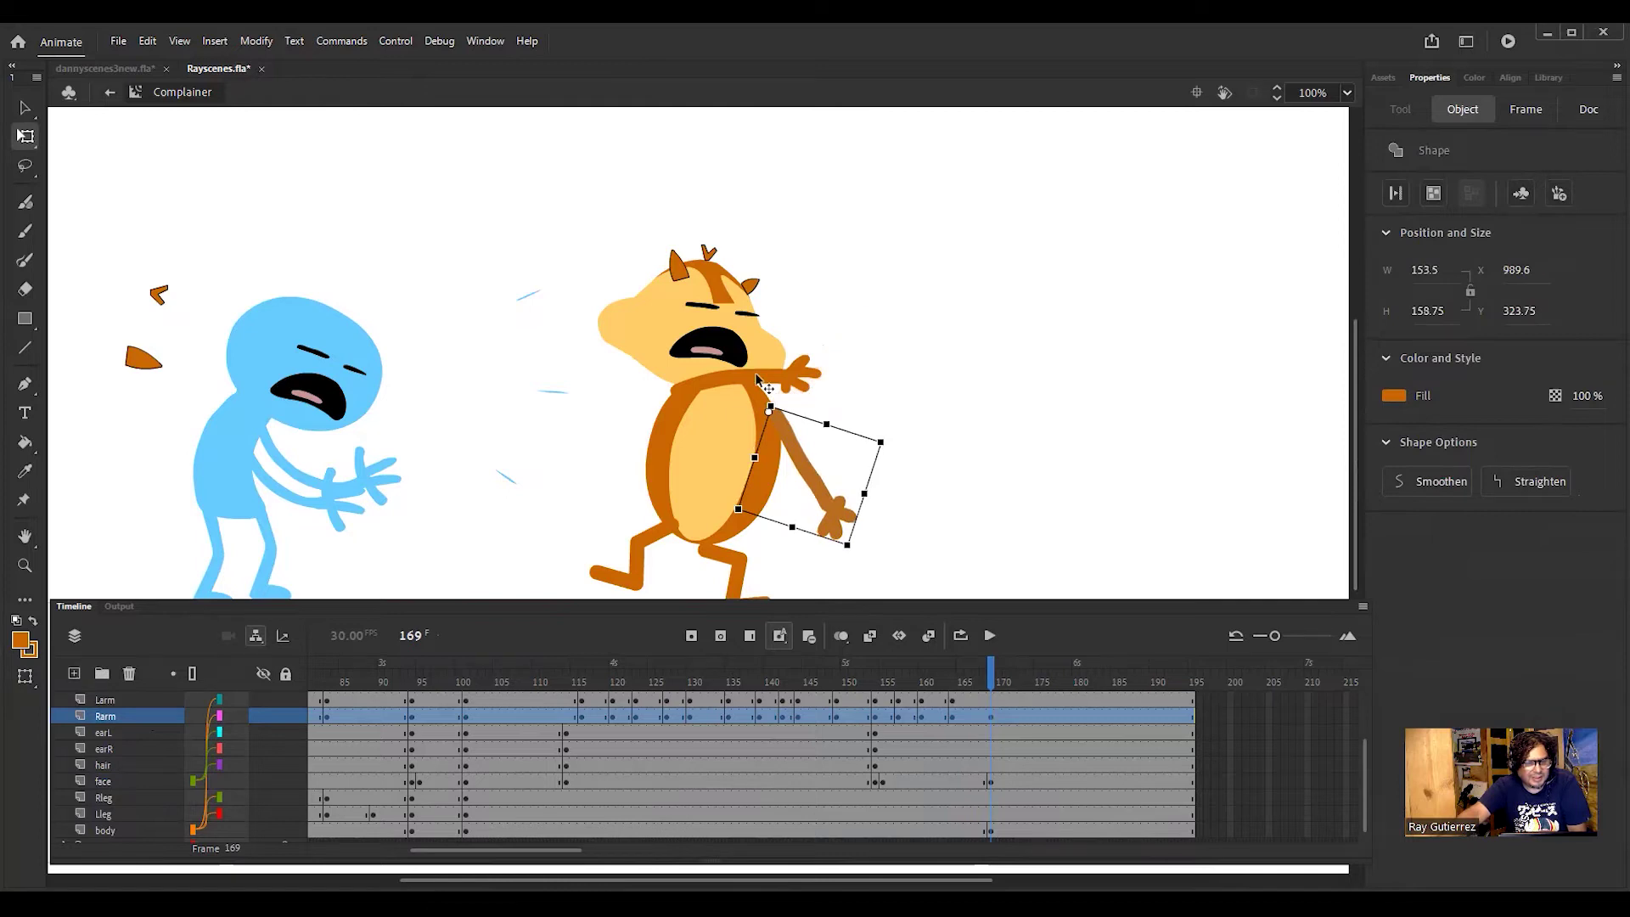
click(755, 381)
drag(748, 381, 683, 394)
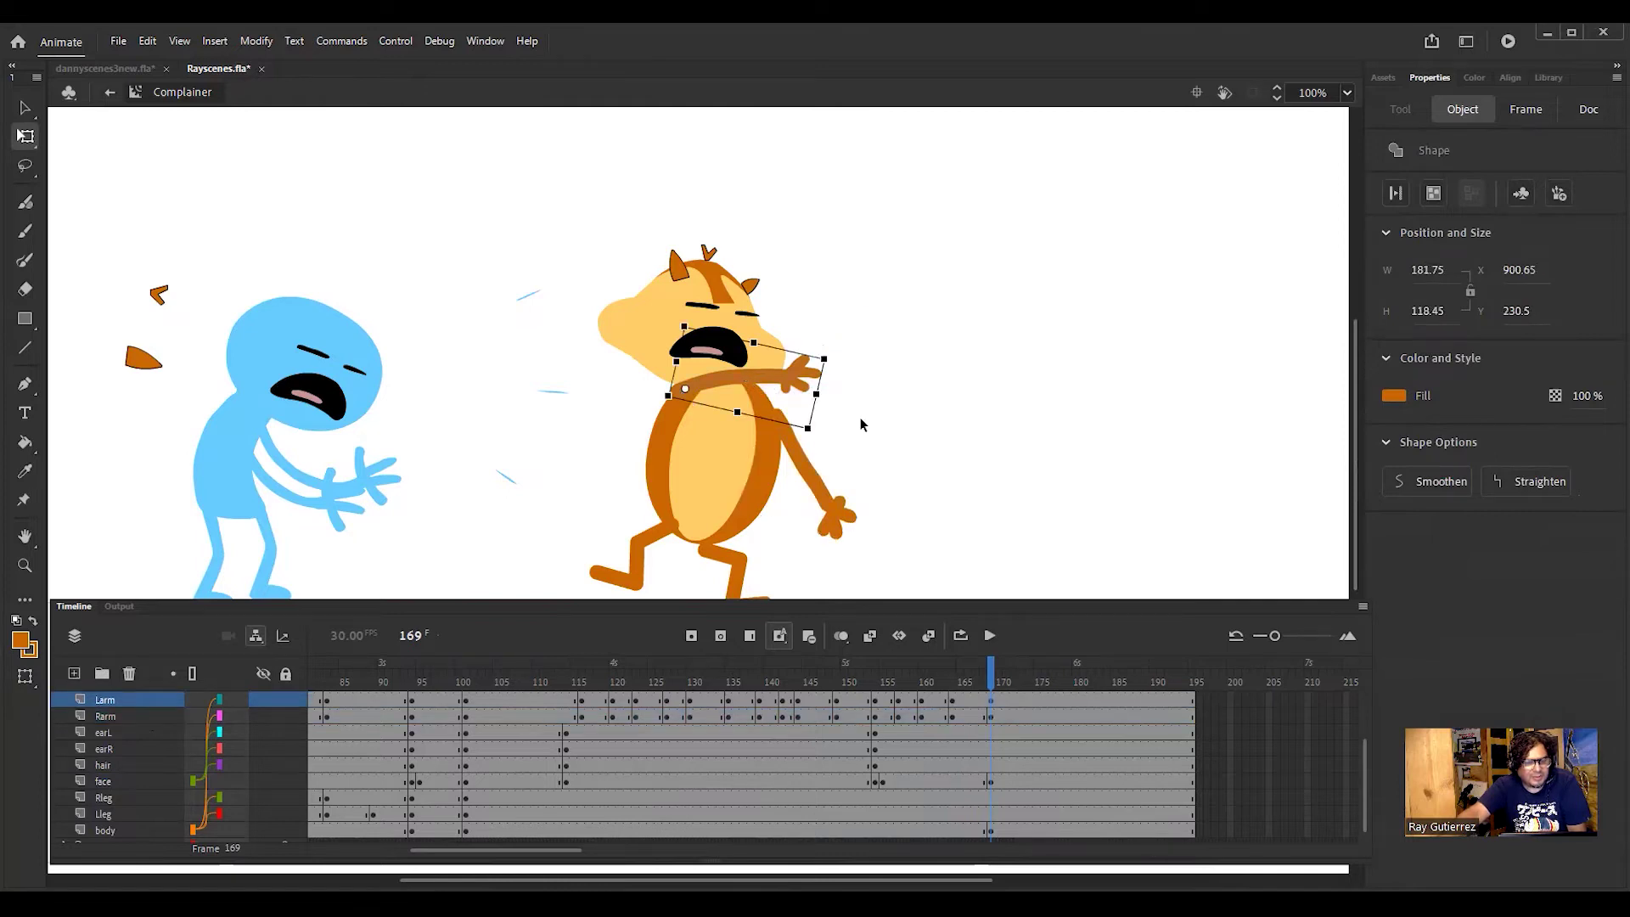
drag(820, 445, 712, 534)
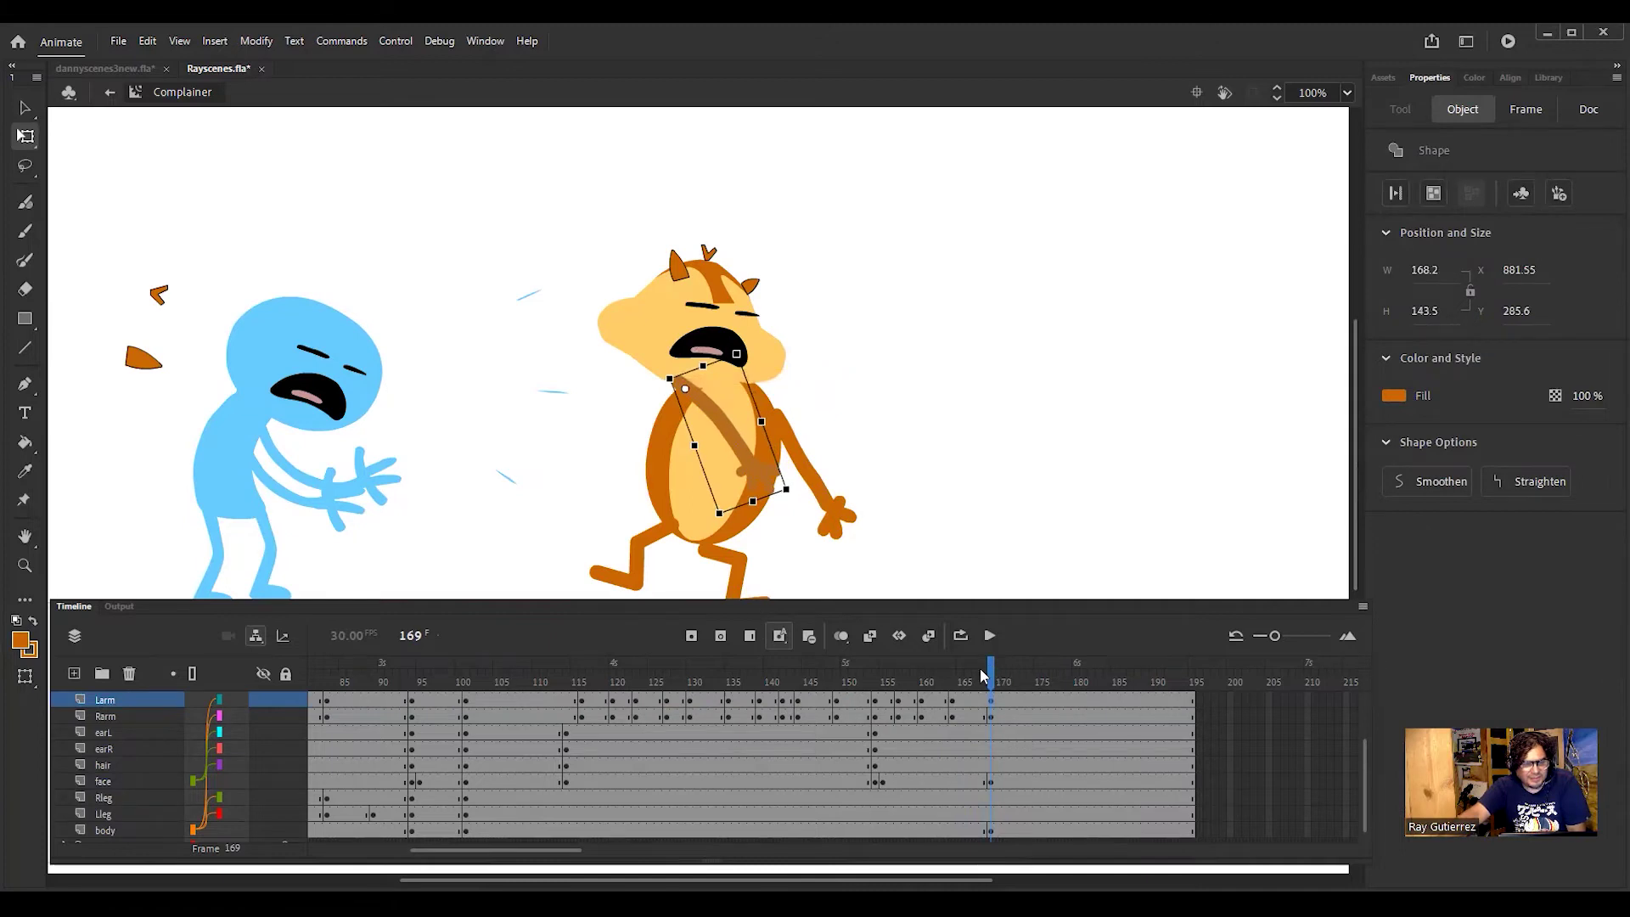
Step: At frame 173, rotate the Rarm shape to hang almost straight down and the Larm shape lower across the belly, about their shoulders
click(975, 694)
click(997, 695)
click(1005, 694)
click(1014, 696)
click(1022, 698)
click(895, 578)
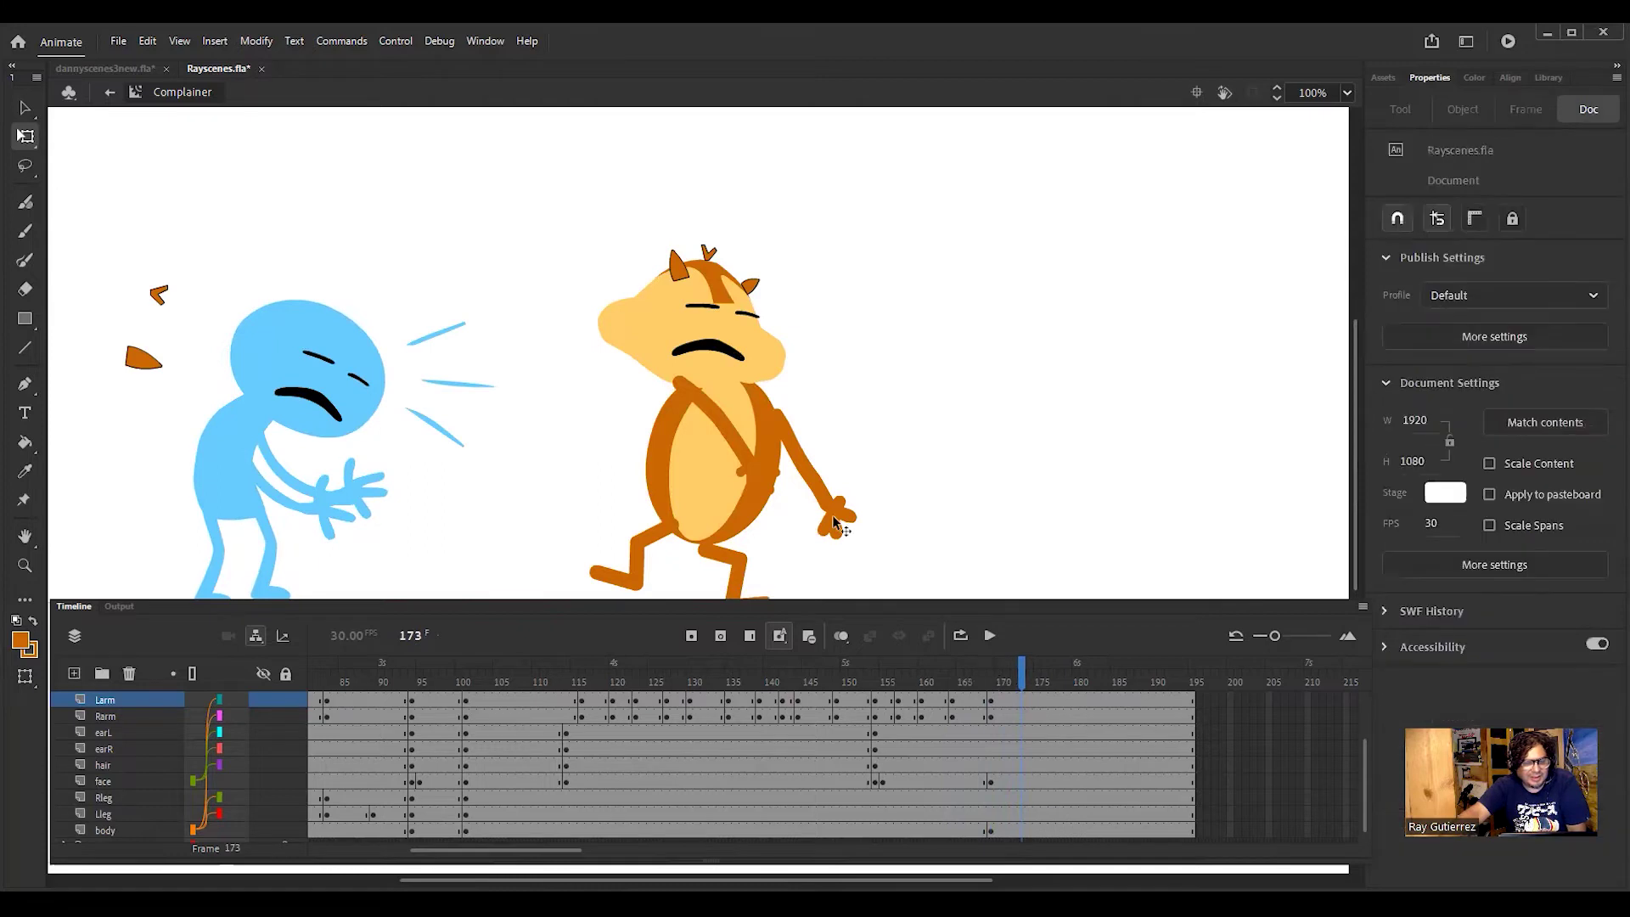
click(828, 502)
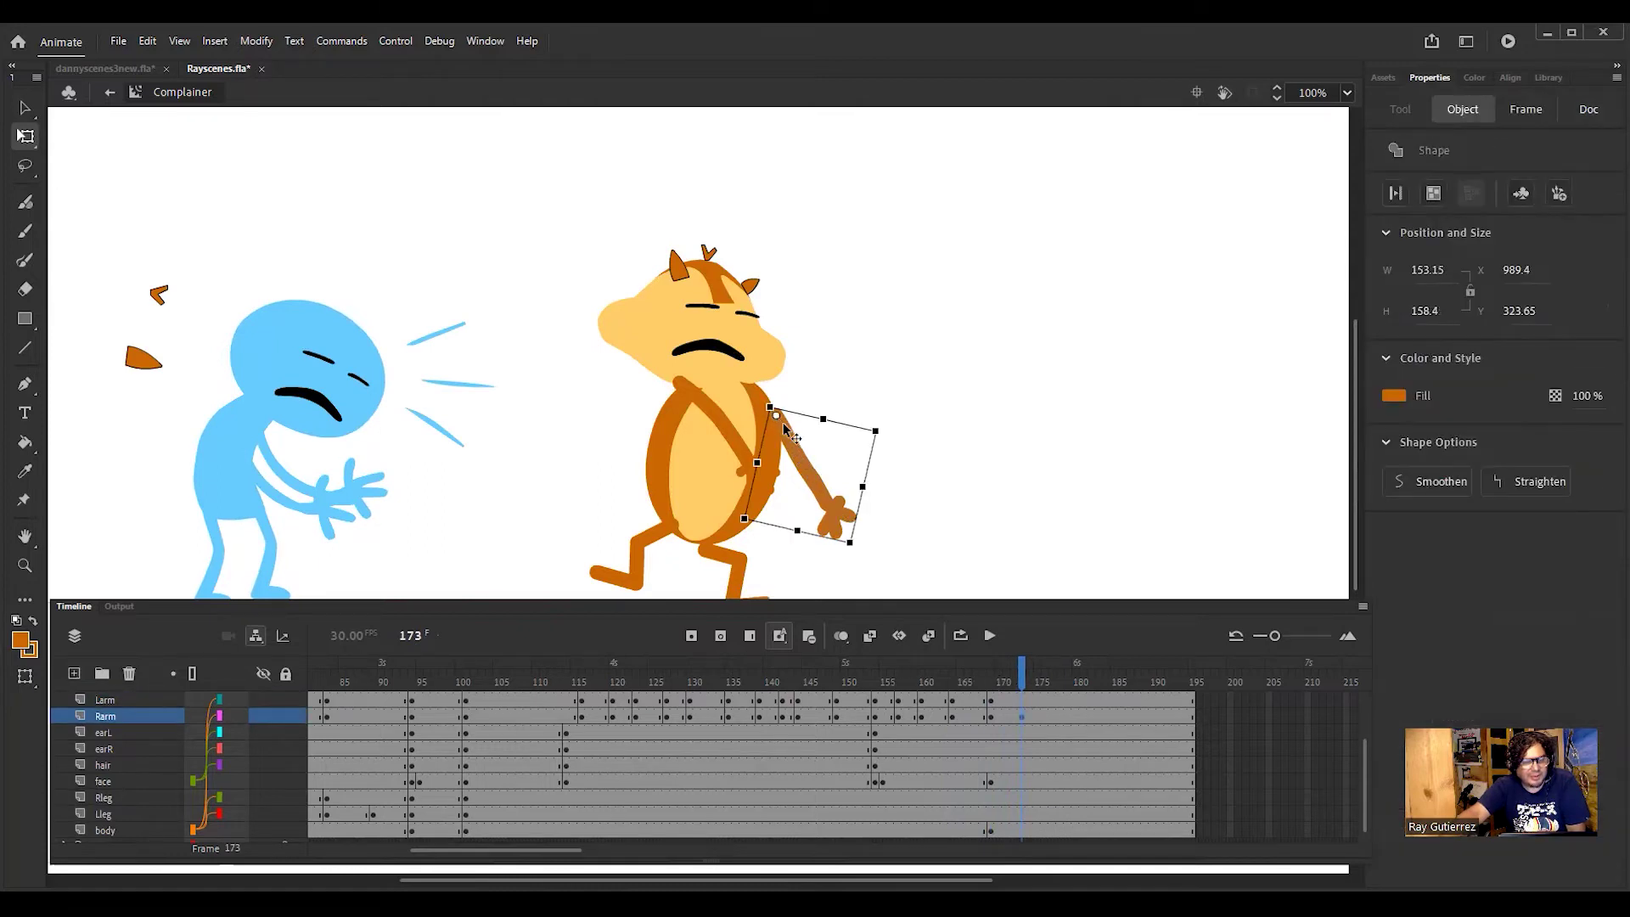
drag(866, 562, 810, 584)
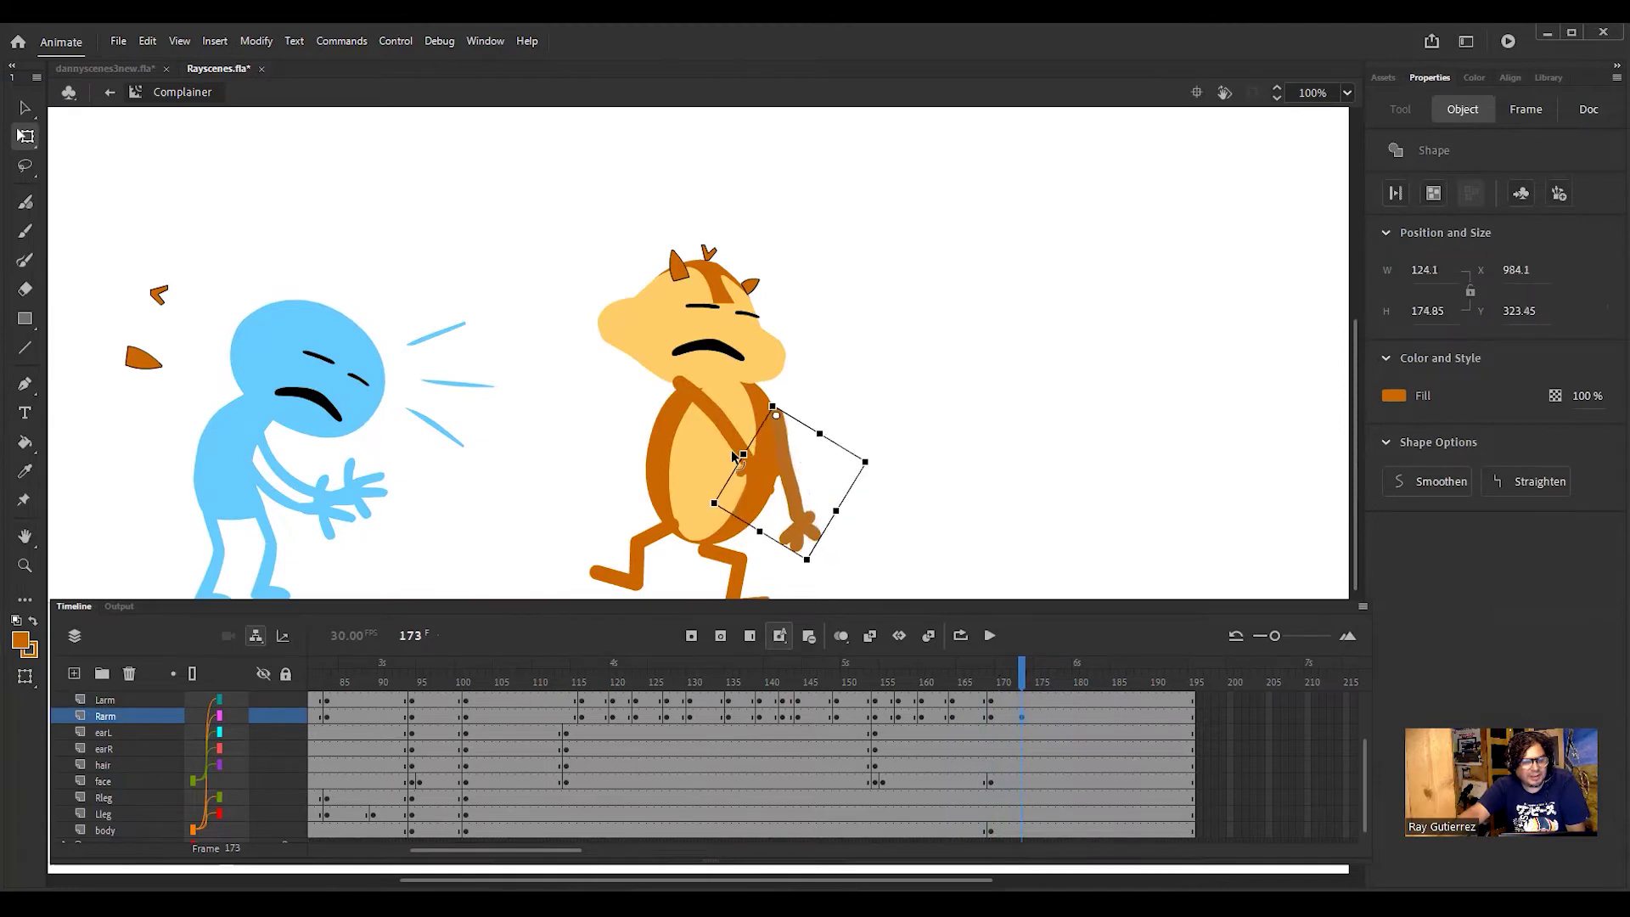
click(737, 446)
drag(724, 438, 676, 383)
drag(779, 516, 748, 552)
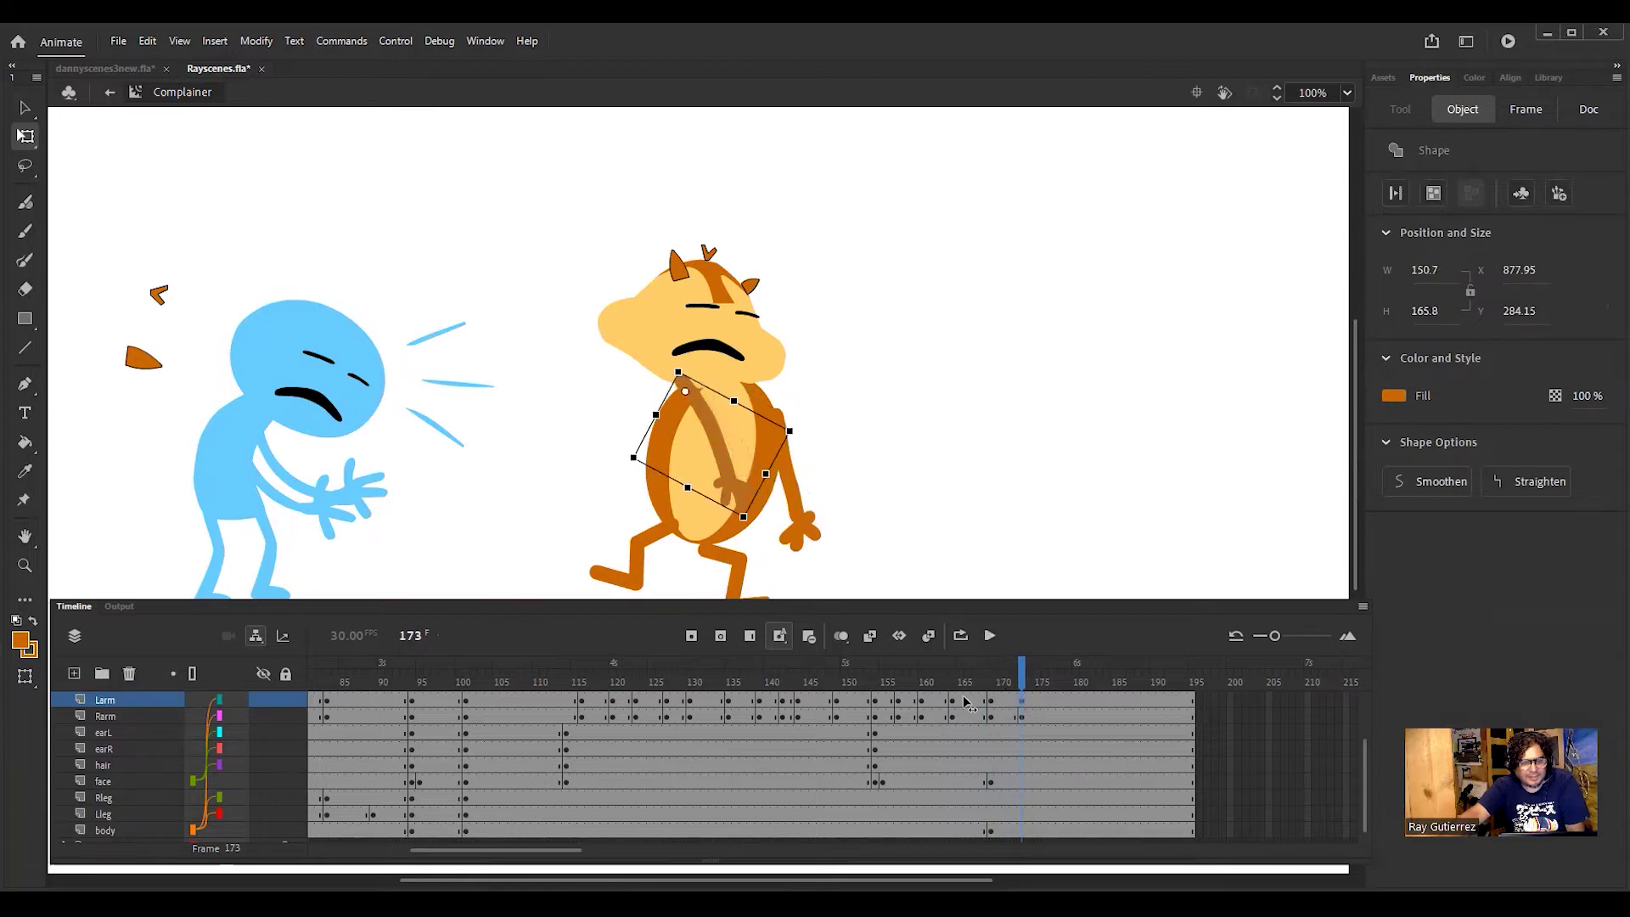
Step: Step back and forth through the frames around 169 to 175 to review the arms dropping
click(1019, 703)
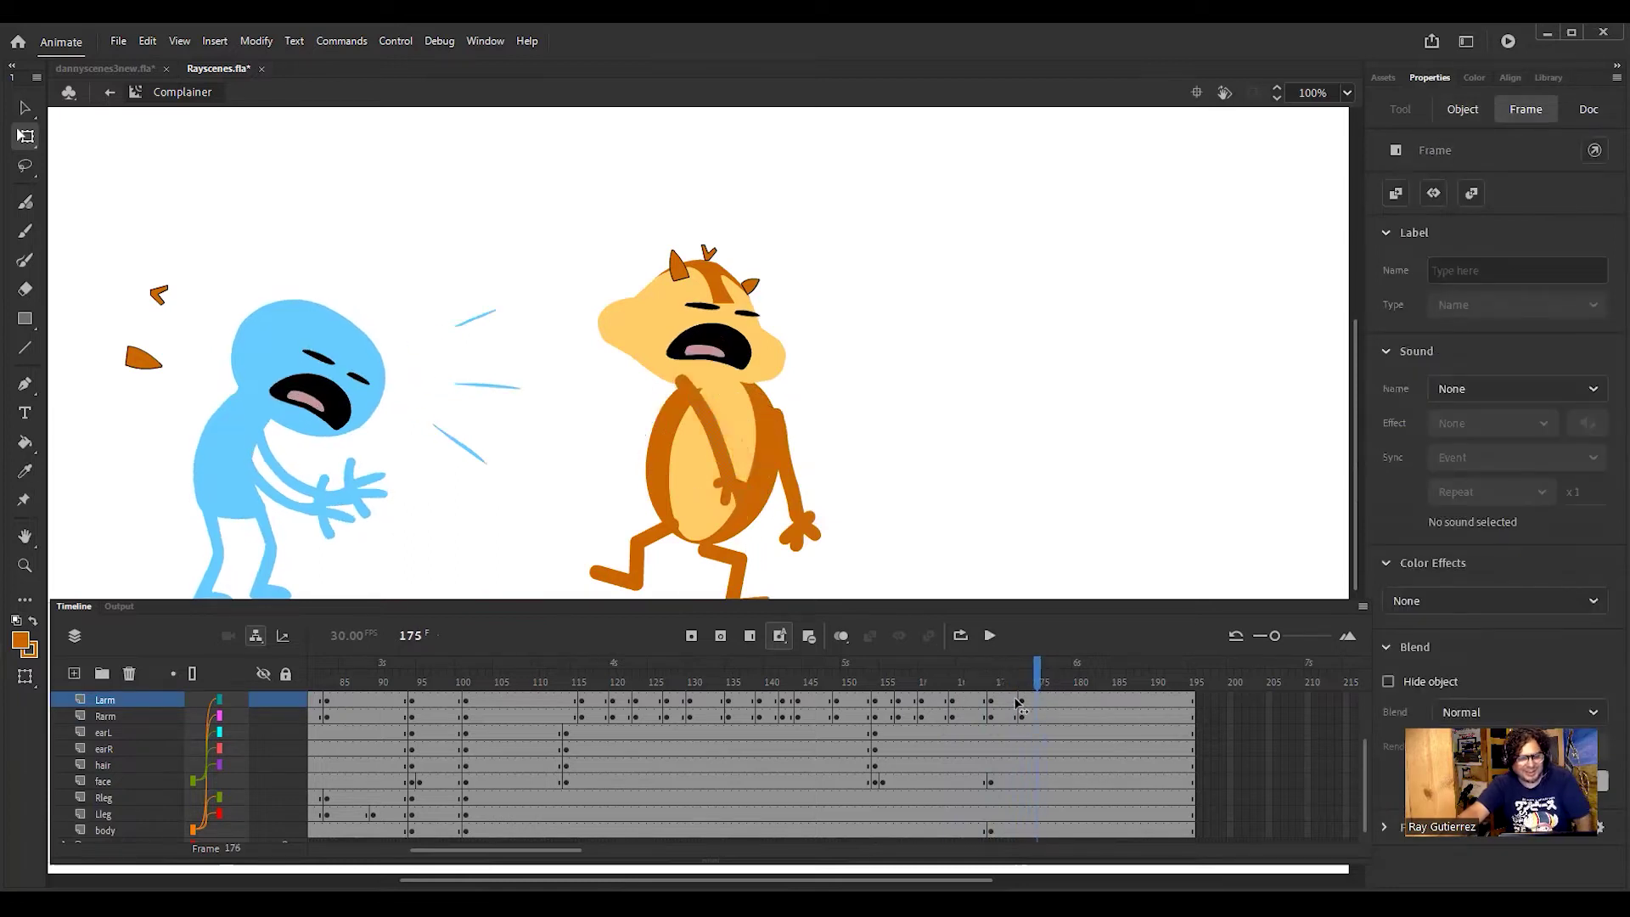
key(comma)
key(comma)
key(comma)
key(comma)
key(comma)
key(comma)
key(period)
key(period)
key(period)
key(period)
key(period)
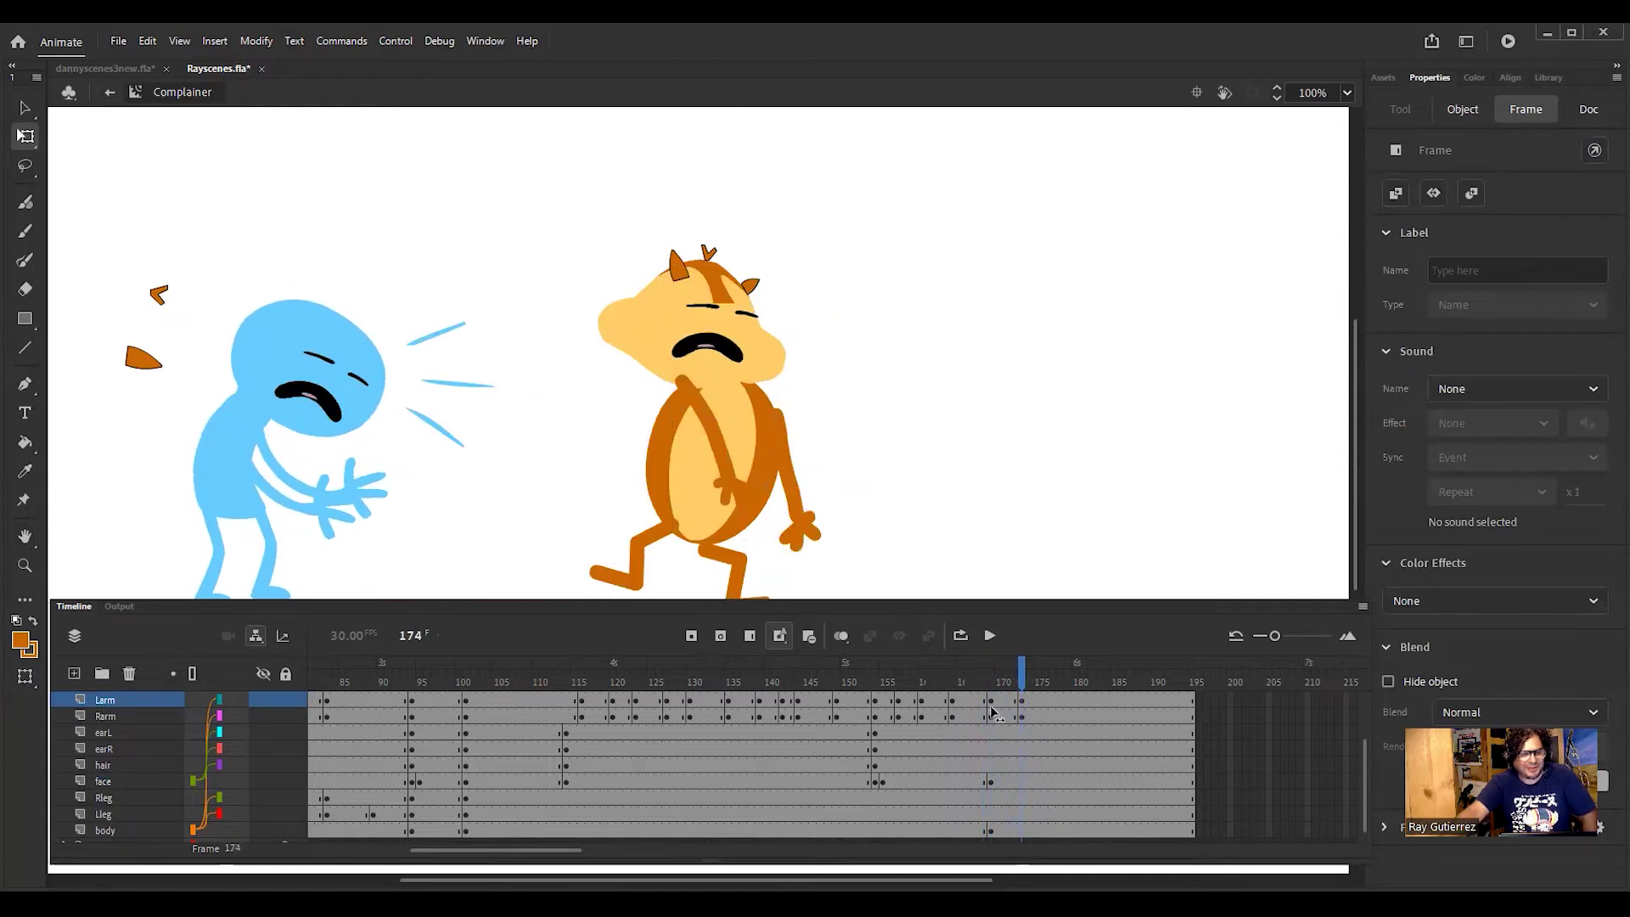
key(comma)
key(comma)
key(comma)
key(comma)
key(comma)
key(comma)
key(period)
key(period)
key(period)
key(period)
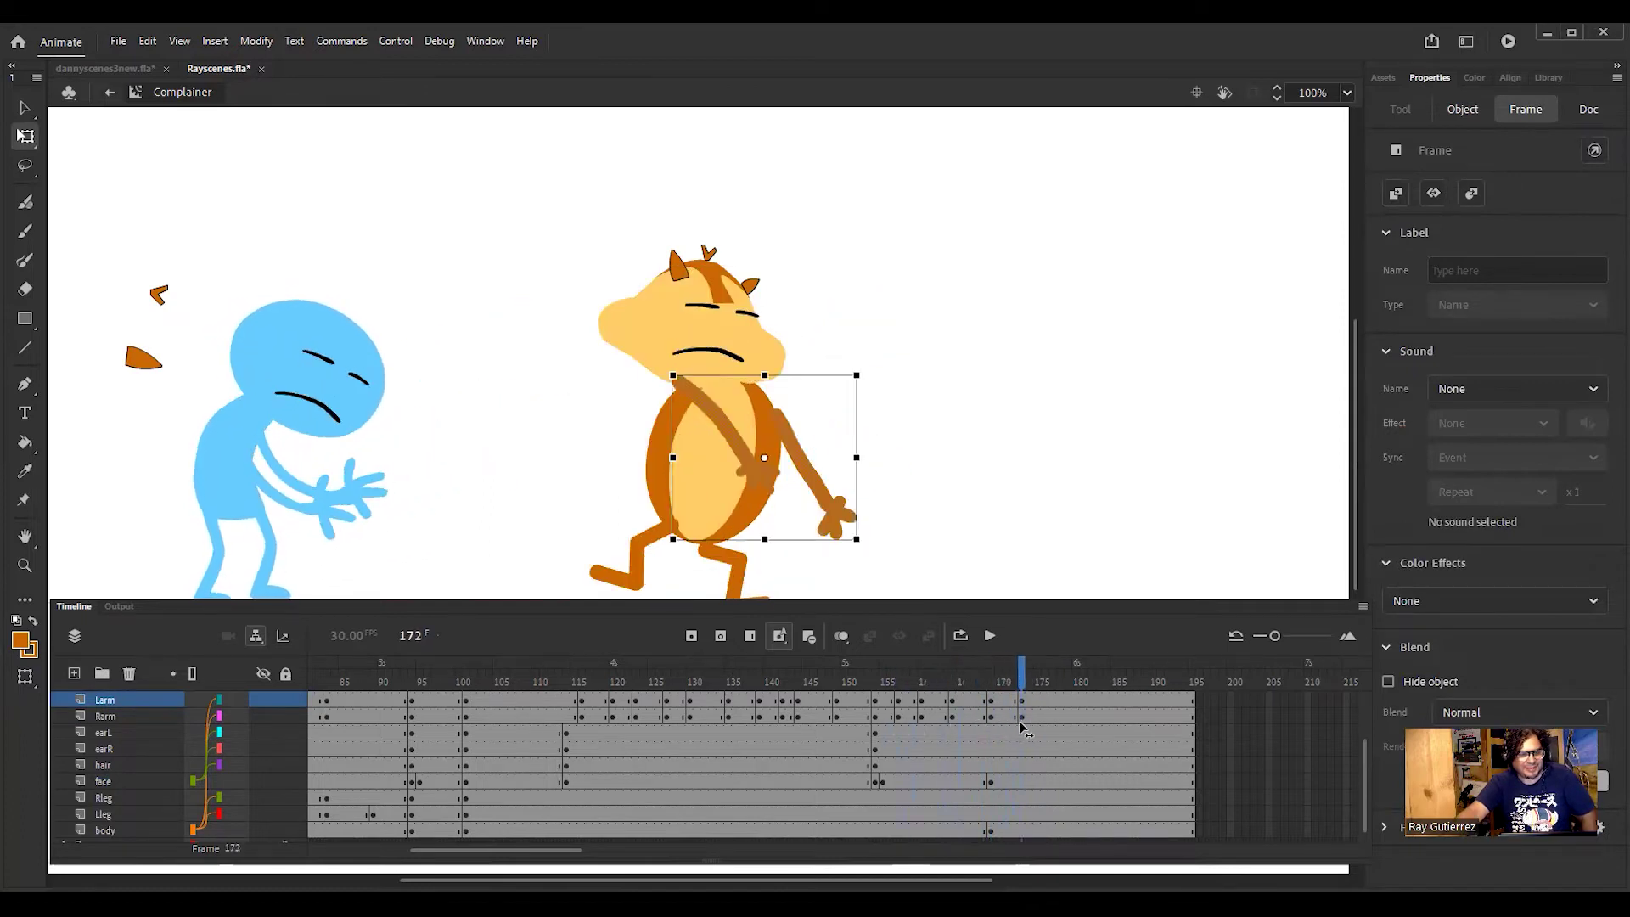
key(period)
click(1134, 644)
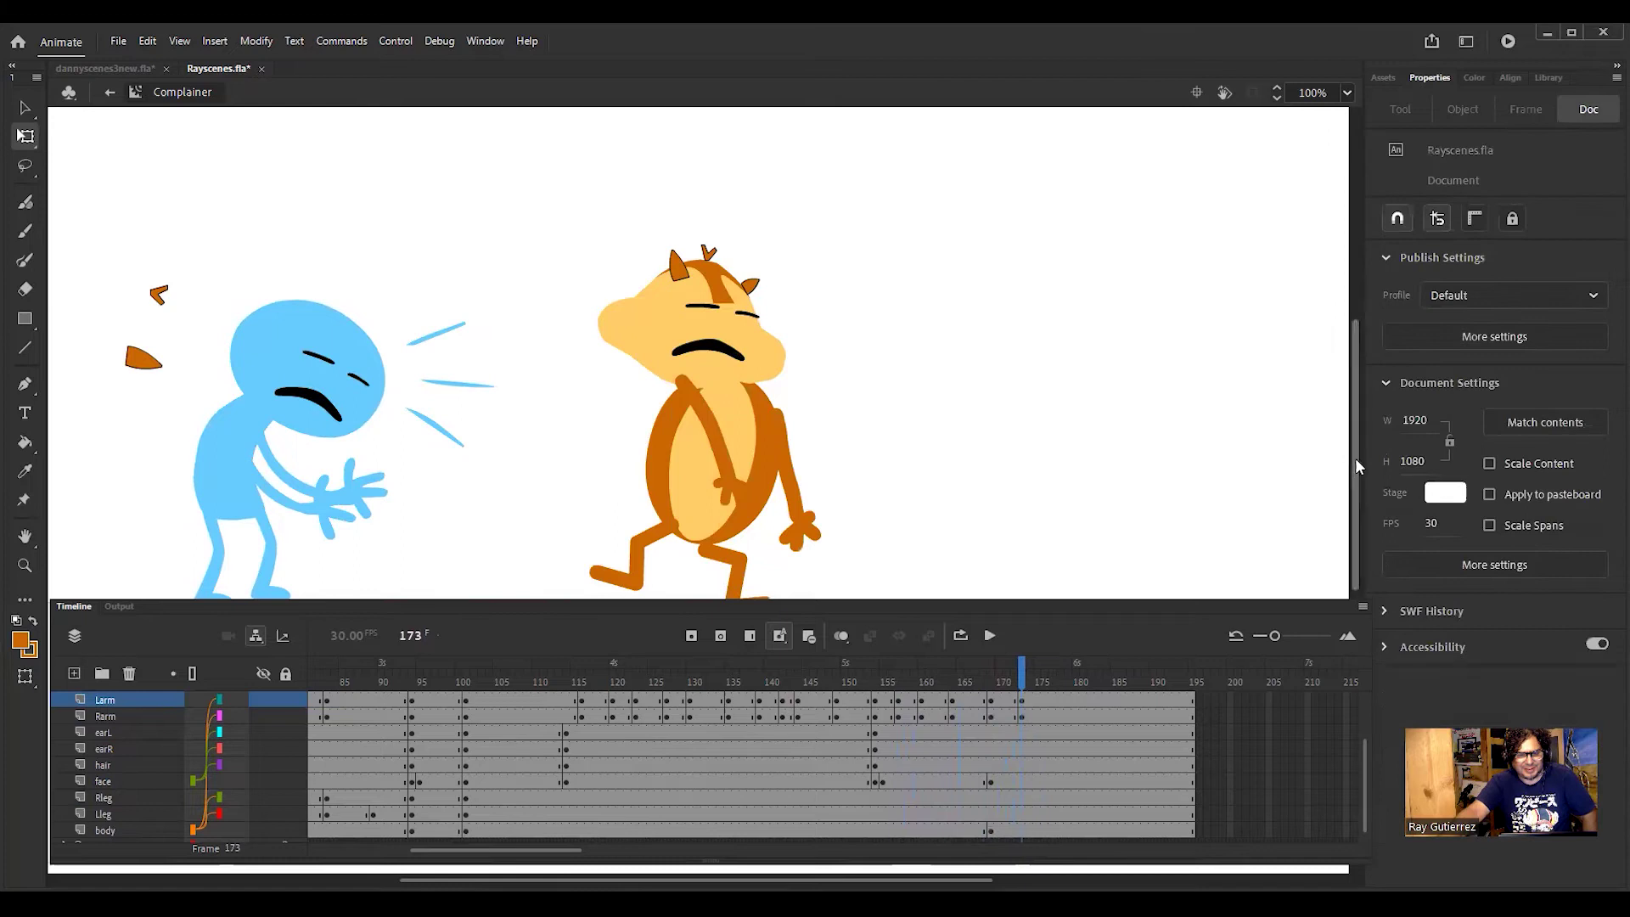
Step: At frame 169, rotate all segments of the Rleg shape about the hip so the back foot comes down and forward
drag(1355, 457, 1350, 492)
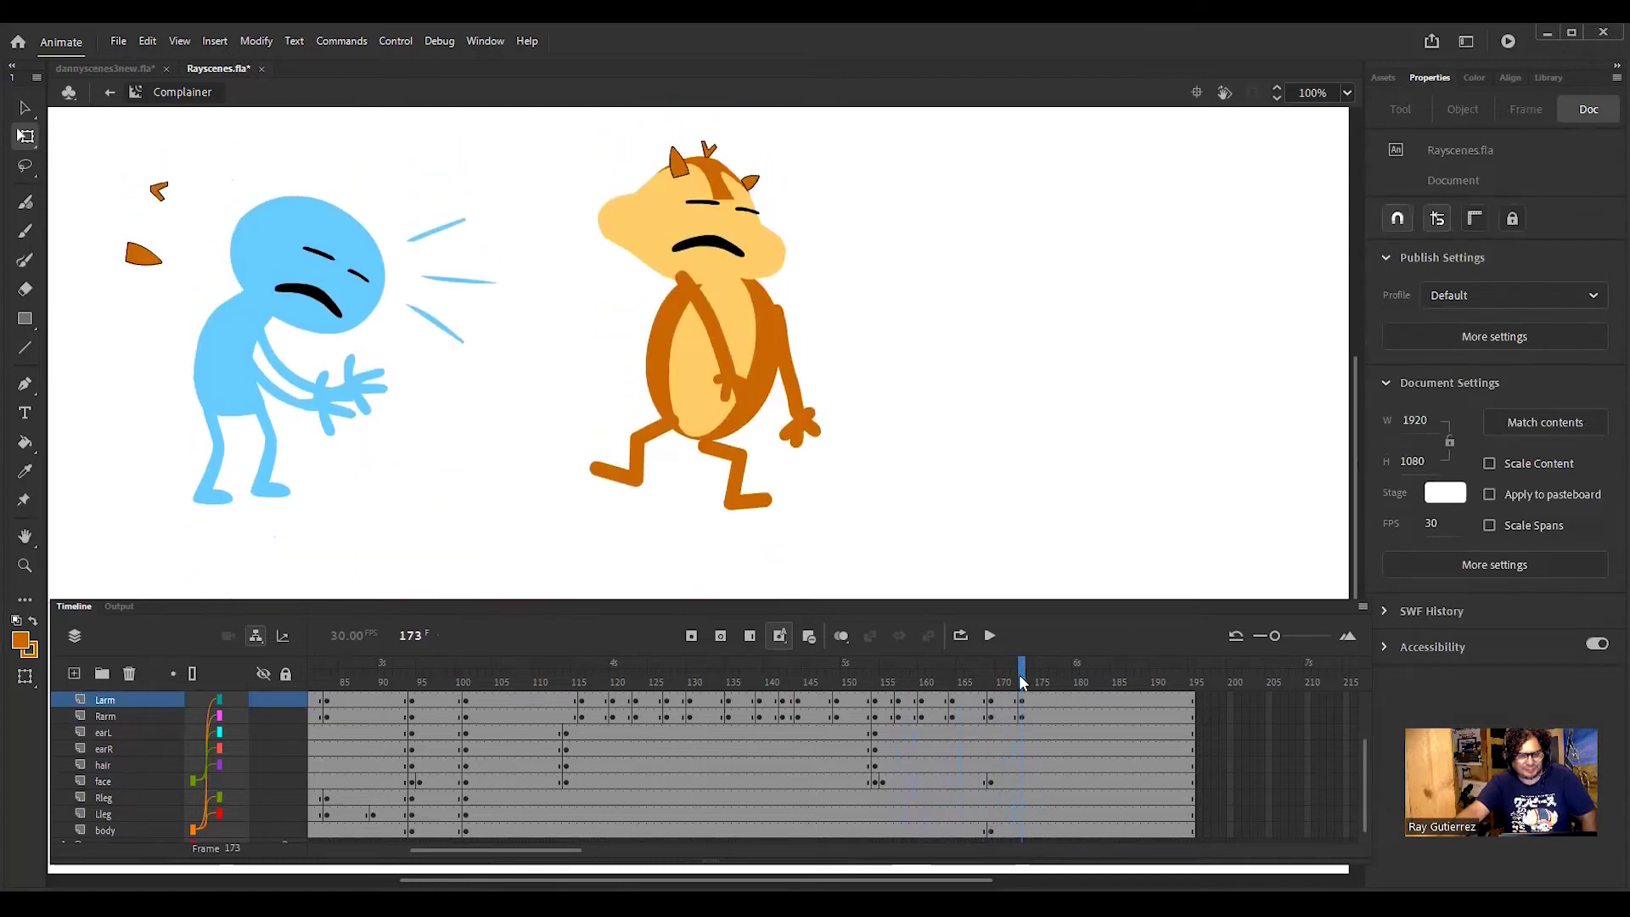
click(873, 718)
drag(877, 723, 989, 722)
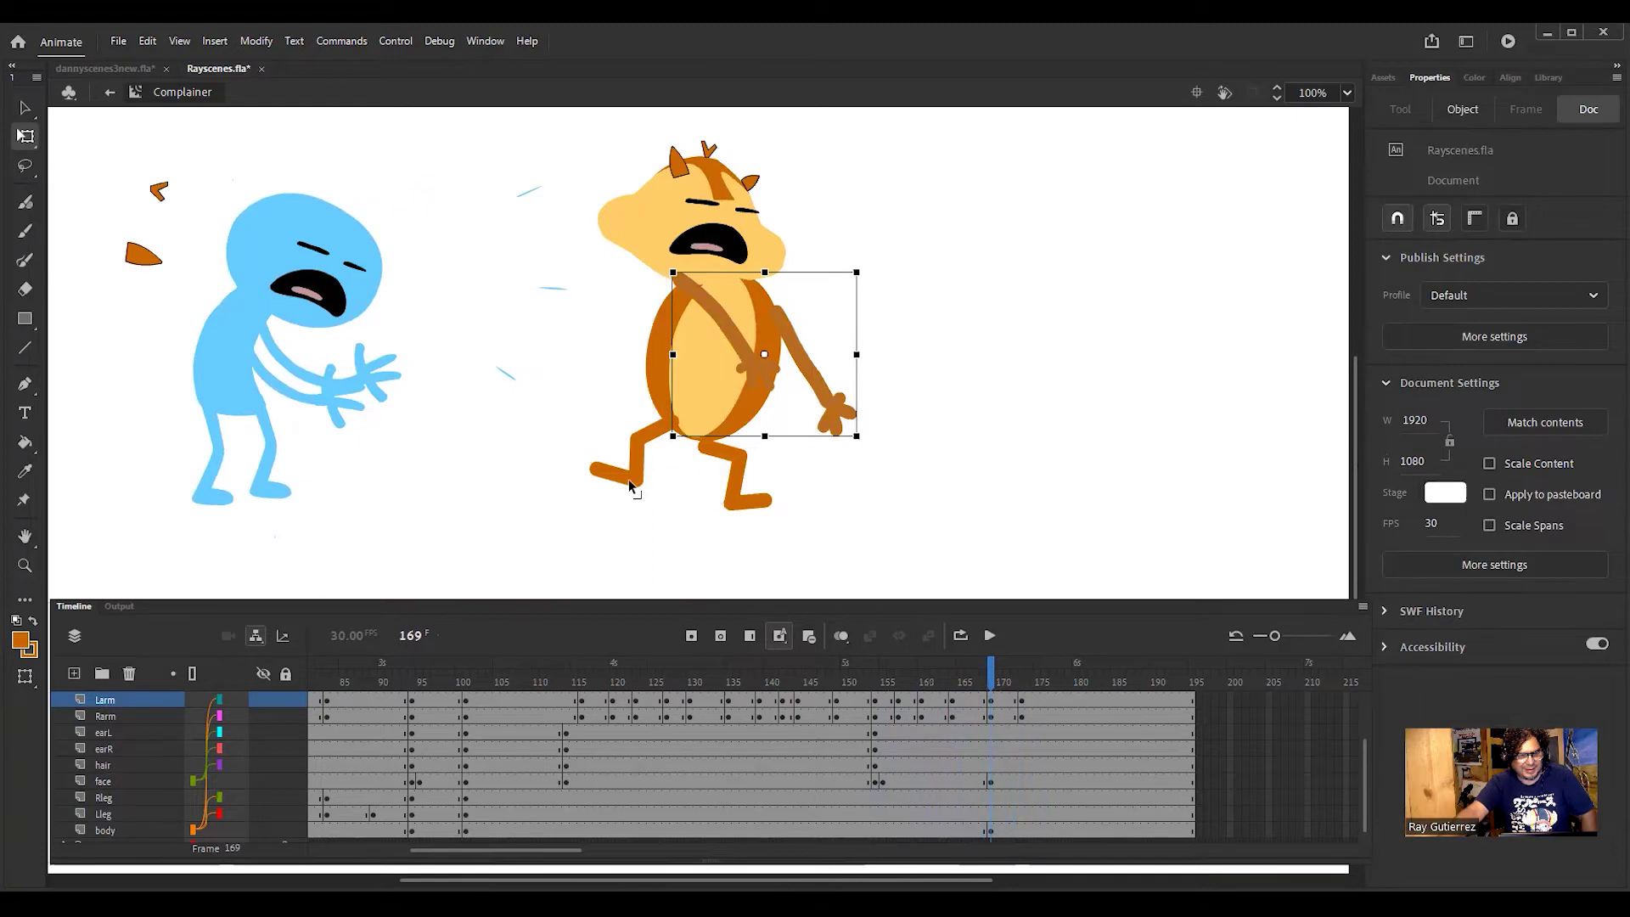
click(930, 458)
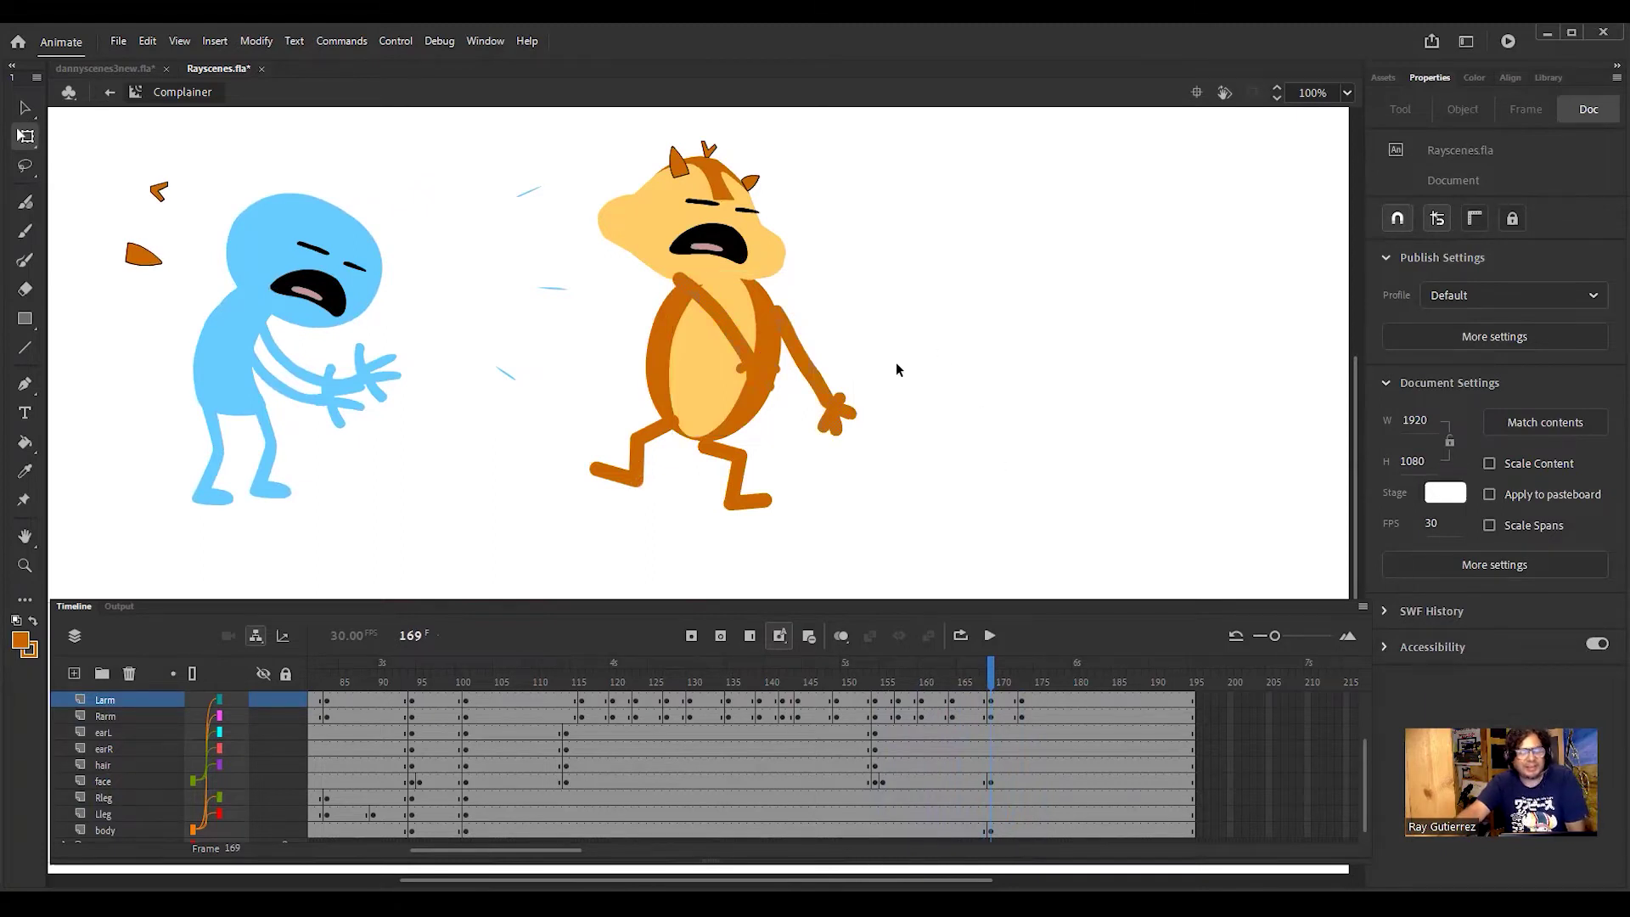
click(661, 429)
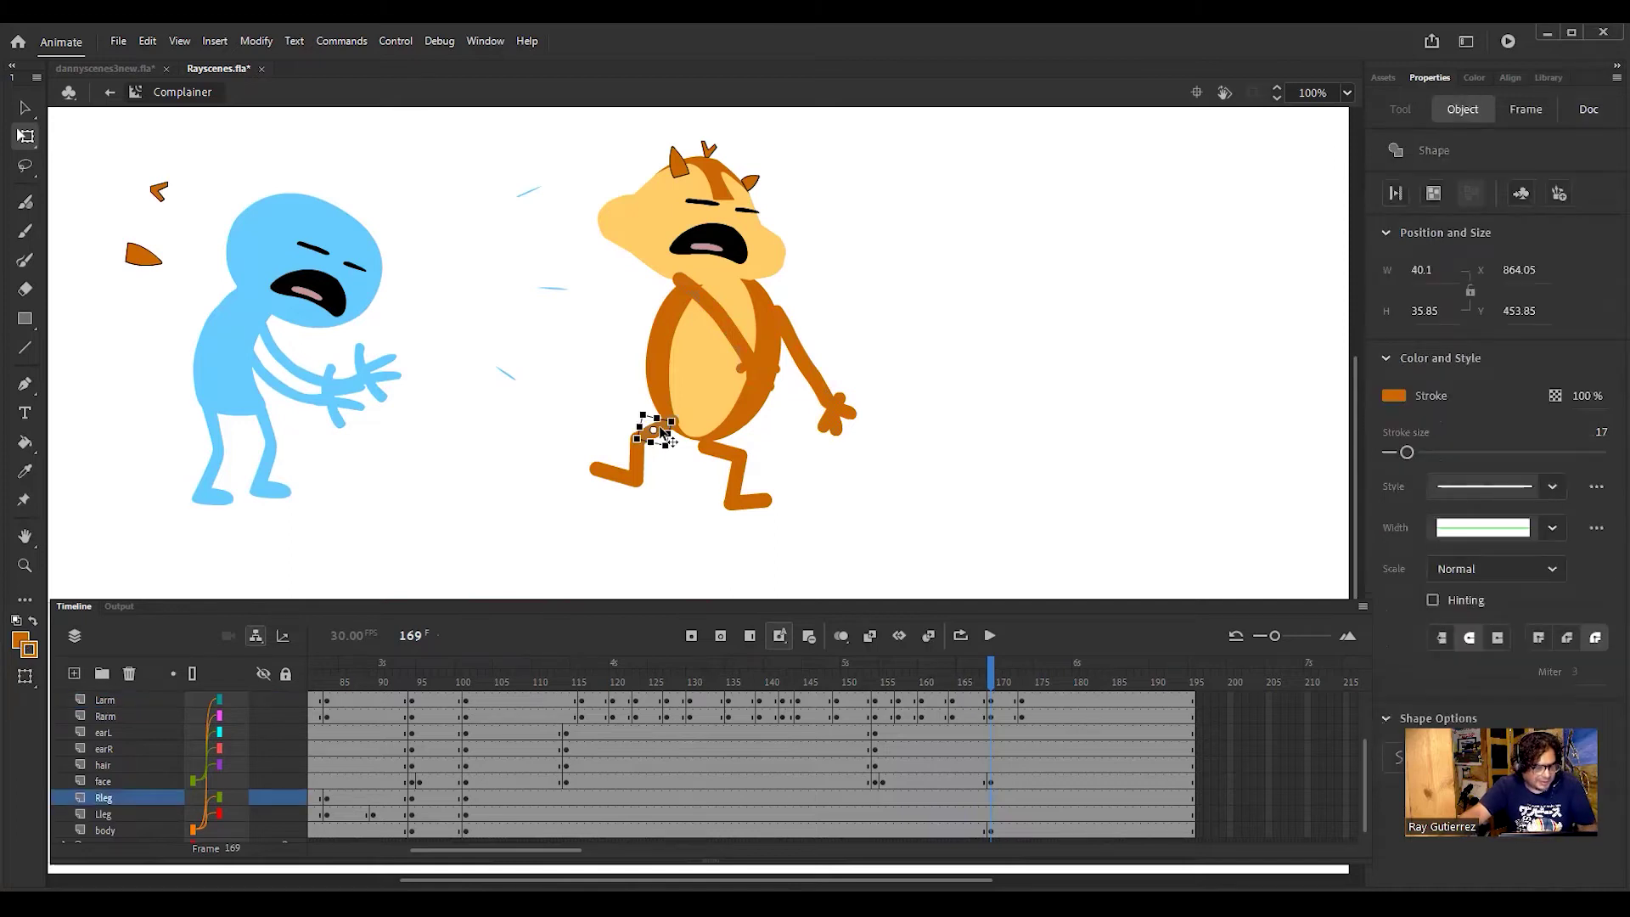
shift+click(638, 466)
shift+click(603, 477)
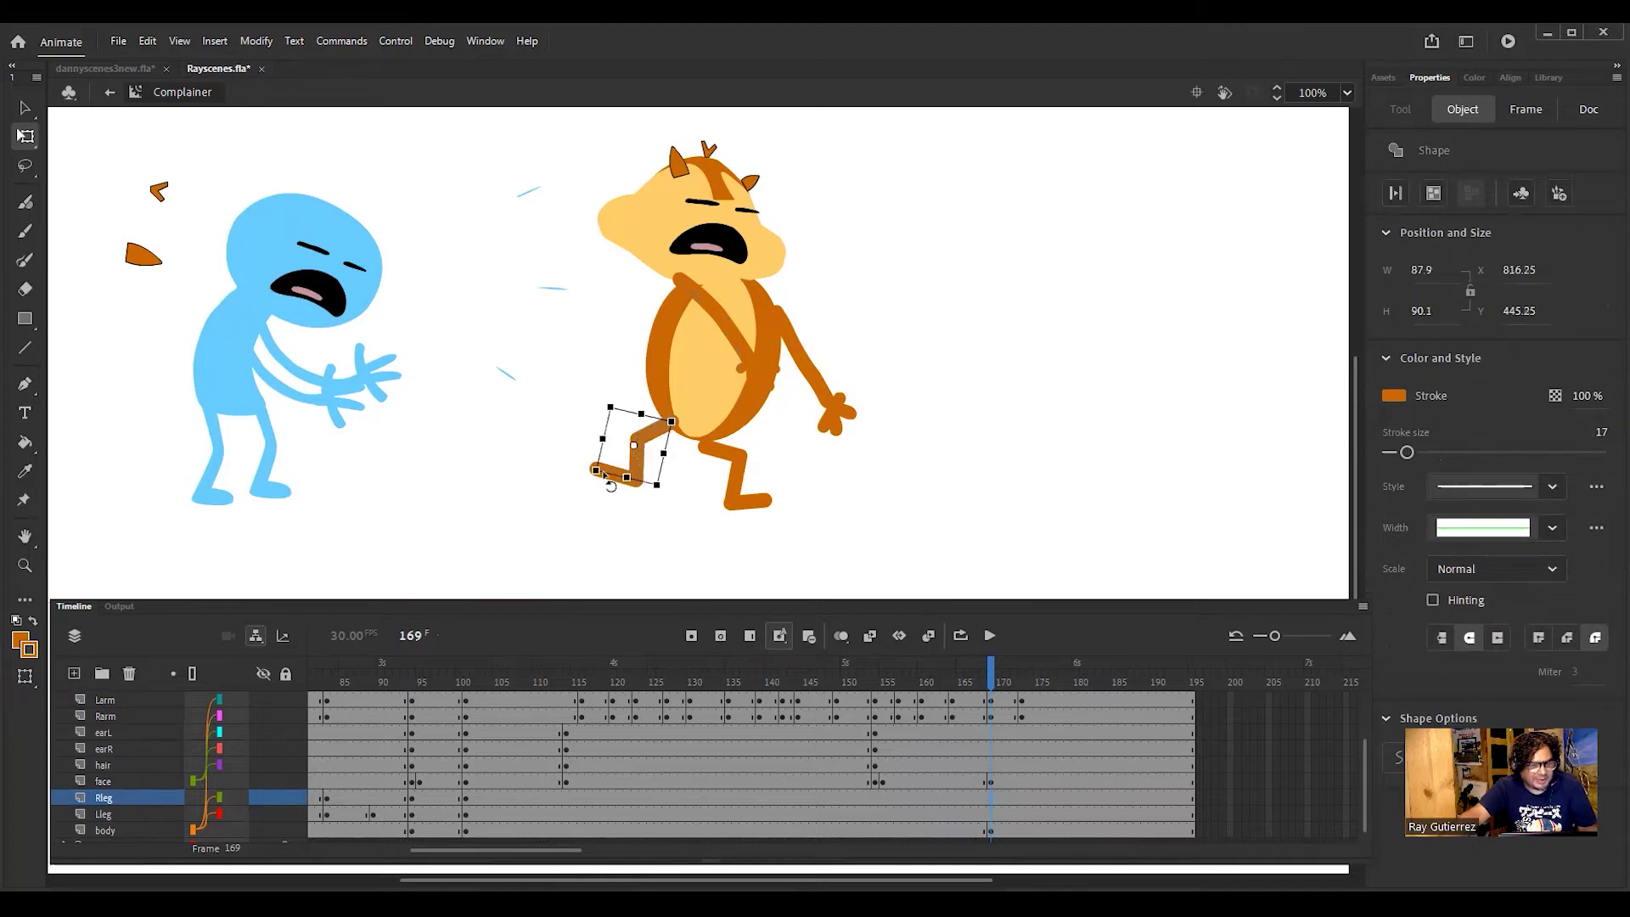
drag(677, 435, 672, 425)
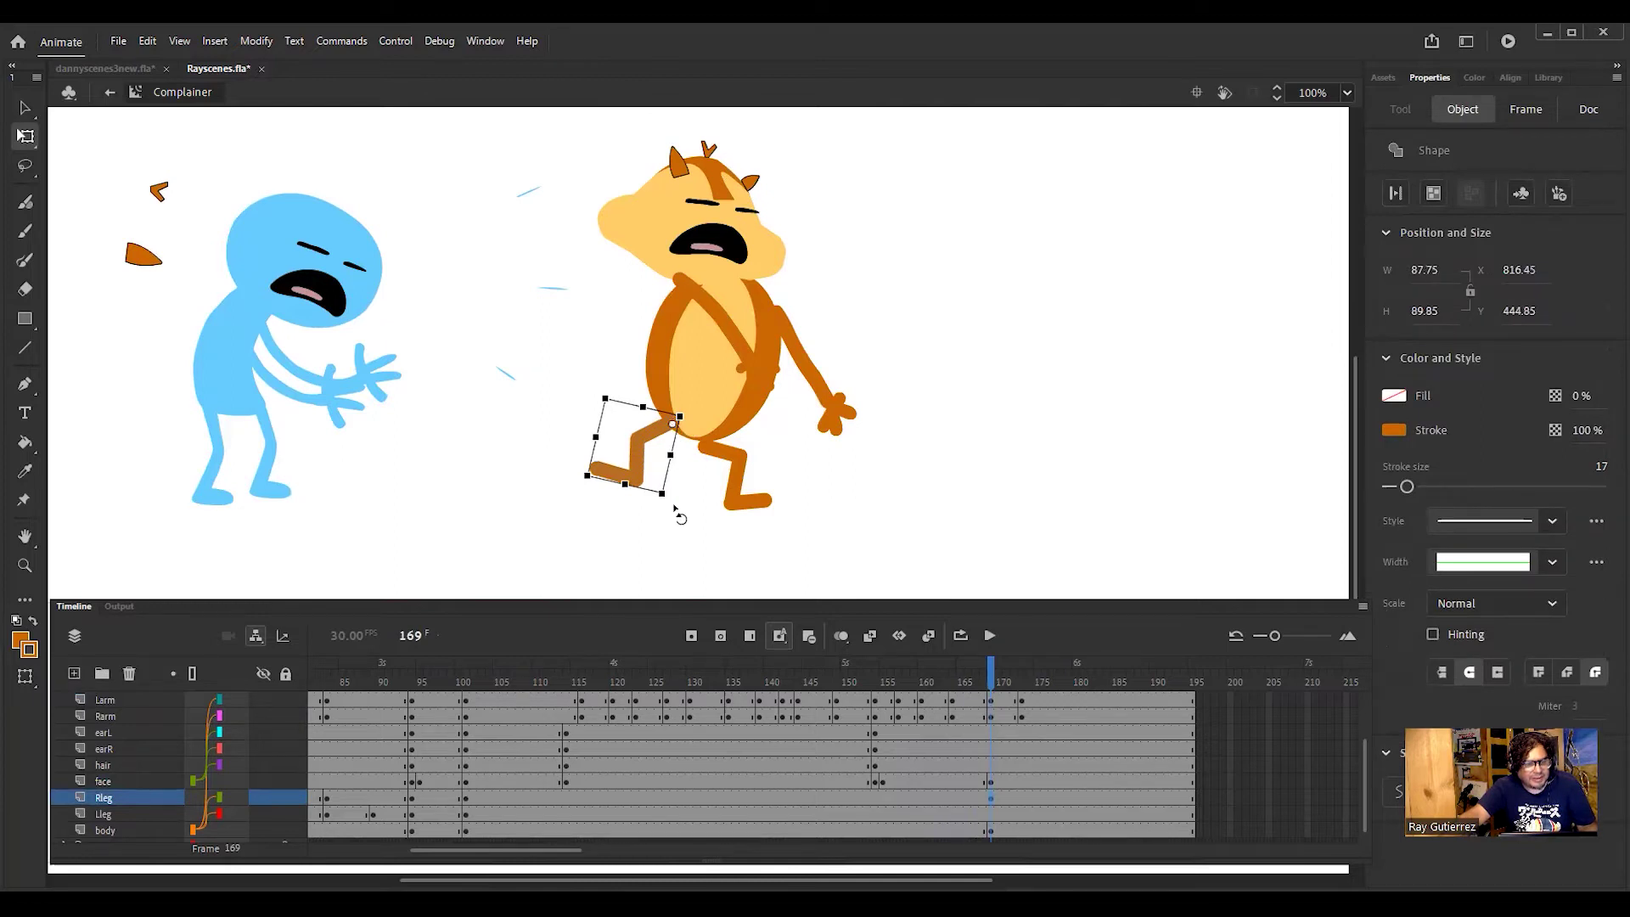
drag(679, 508, 717, 510)
Step: At frame 169, select all segments of the Lleg shape and rotate it slightly forward and up about the hip
click(727, 452)
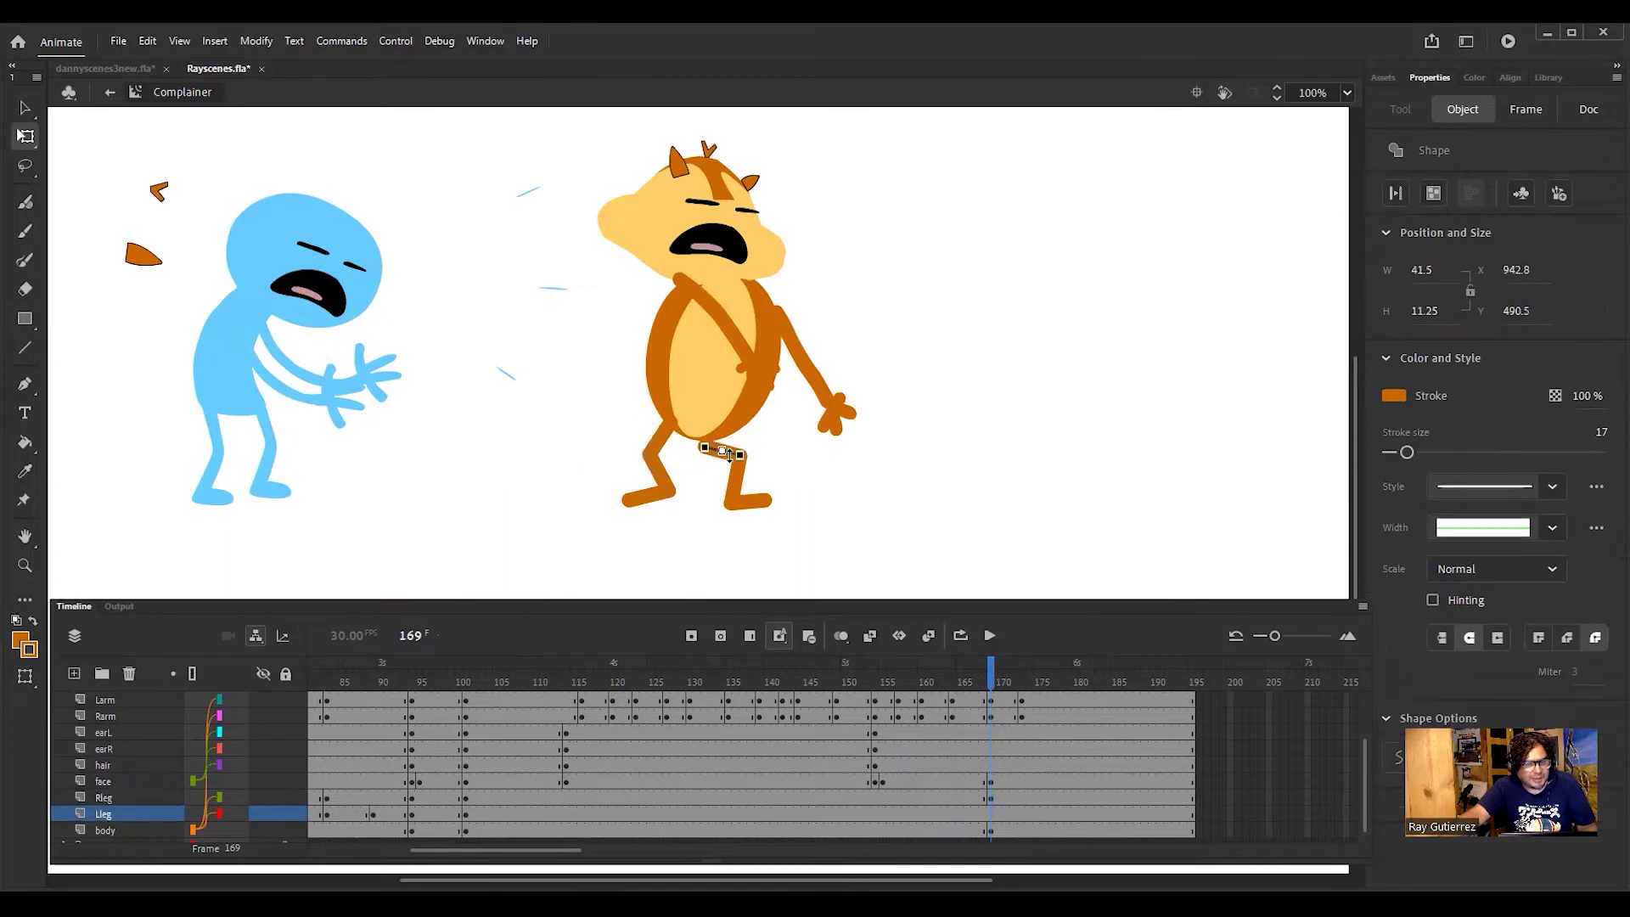
double_click(736, 479)
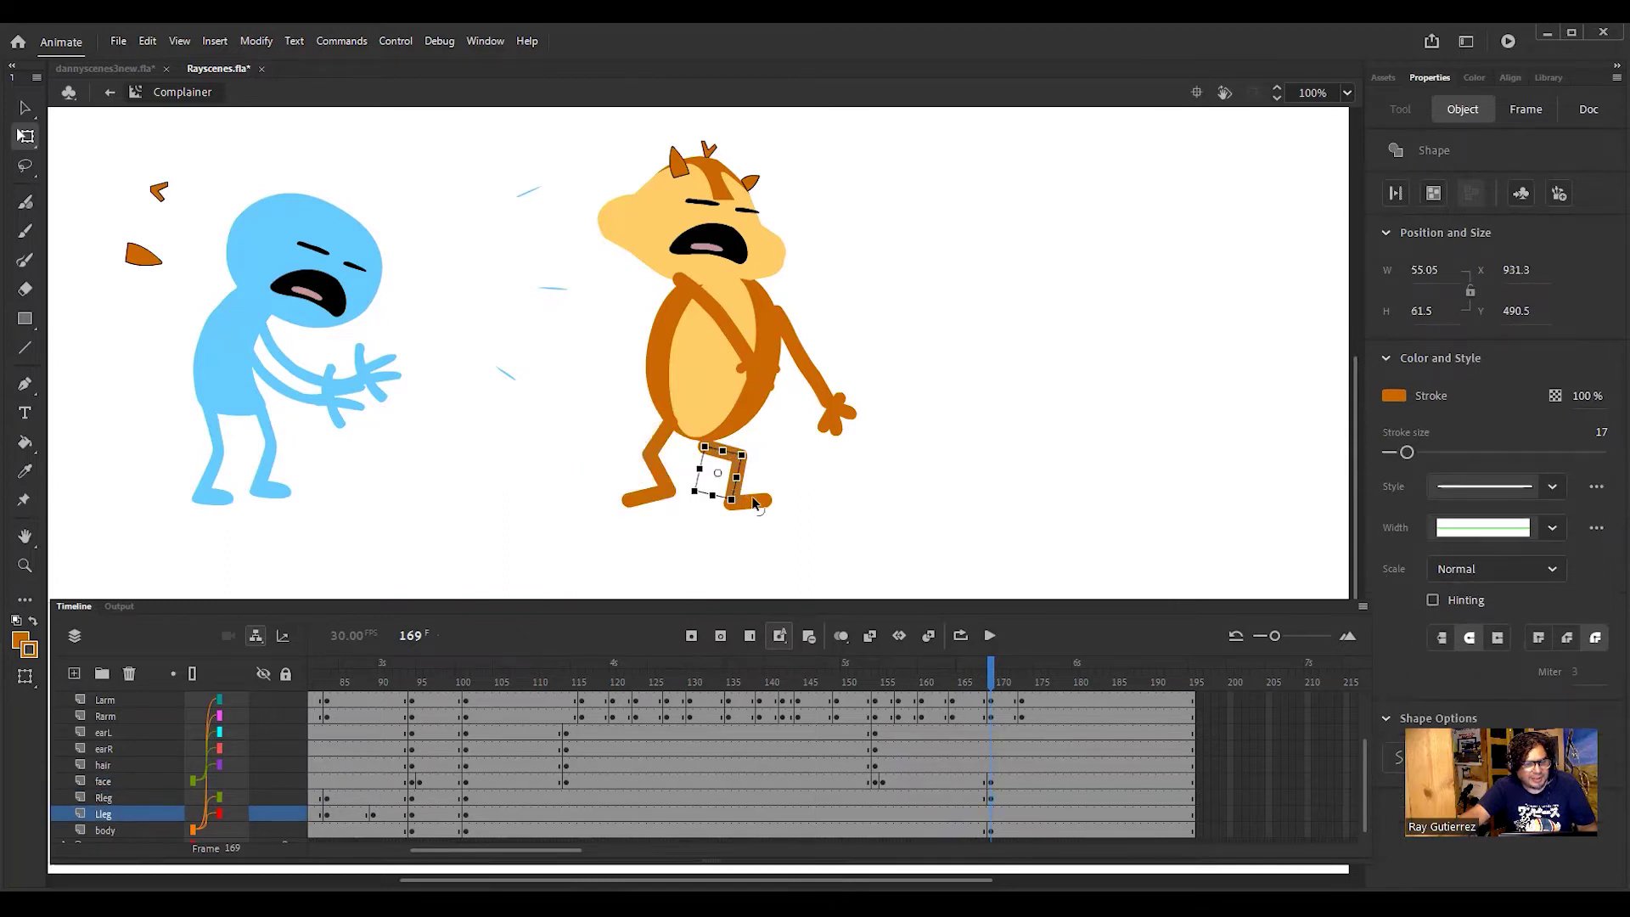
double_click(706, 450)
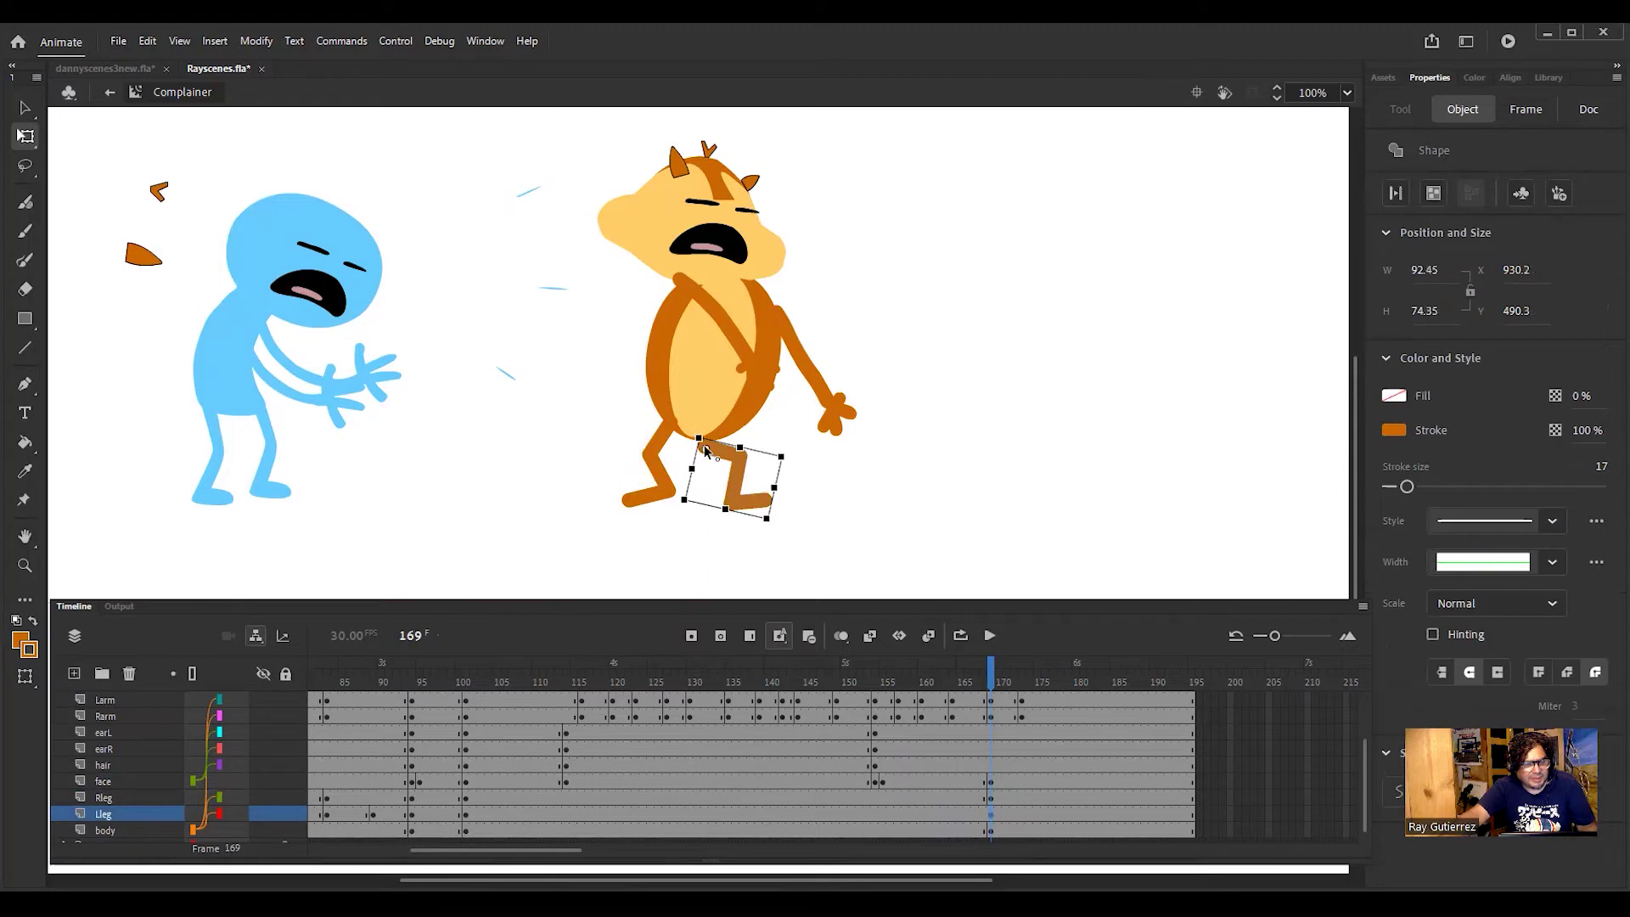
drag(728, 458, 753, 443)
click(854, 510)
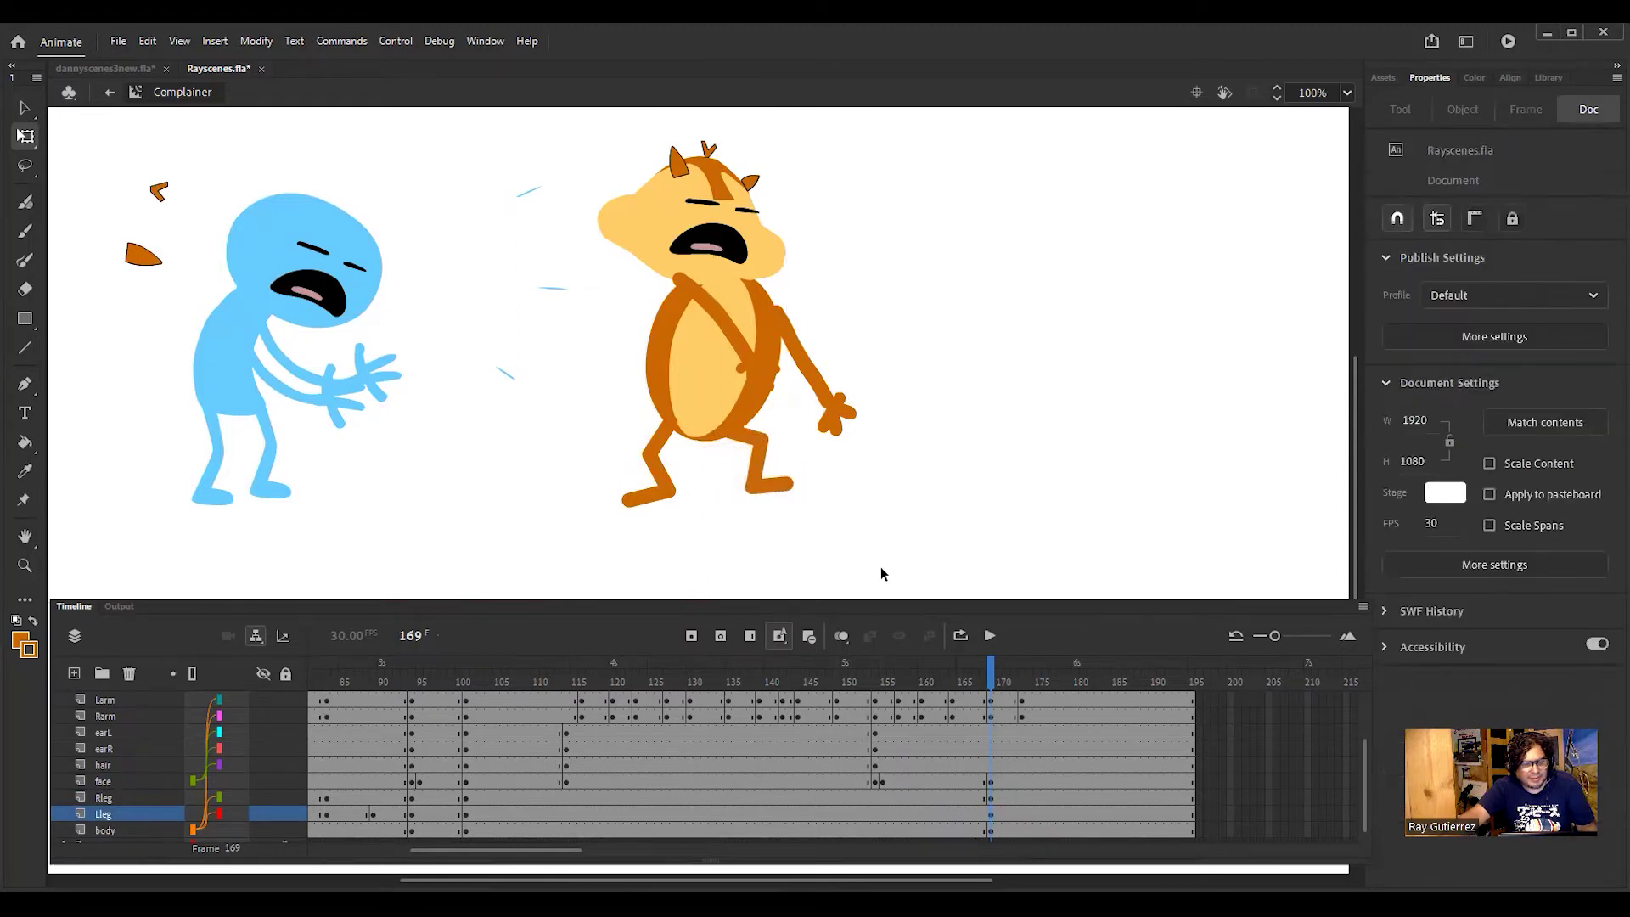
Step: Play the animation through to frame 195 at 50% zoom to review the orange character's motion, and return to frame 1
drag(934, 692, 283, 731)
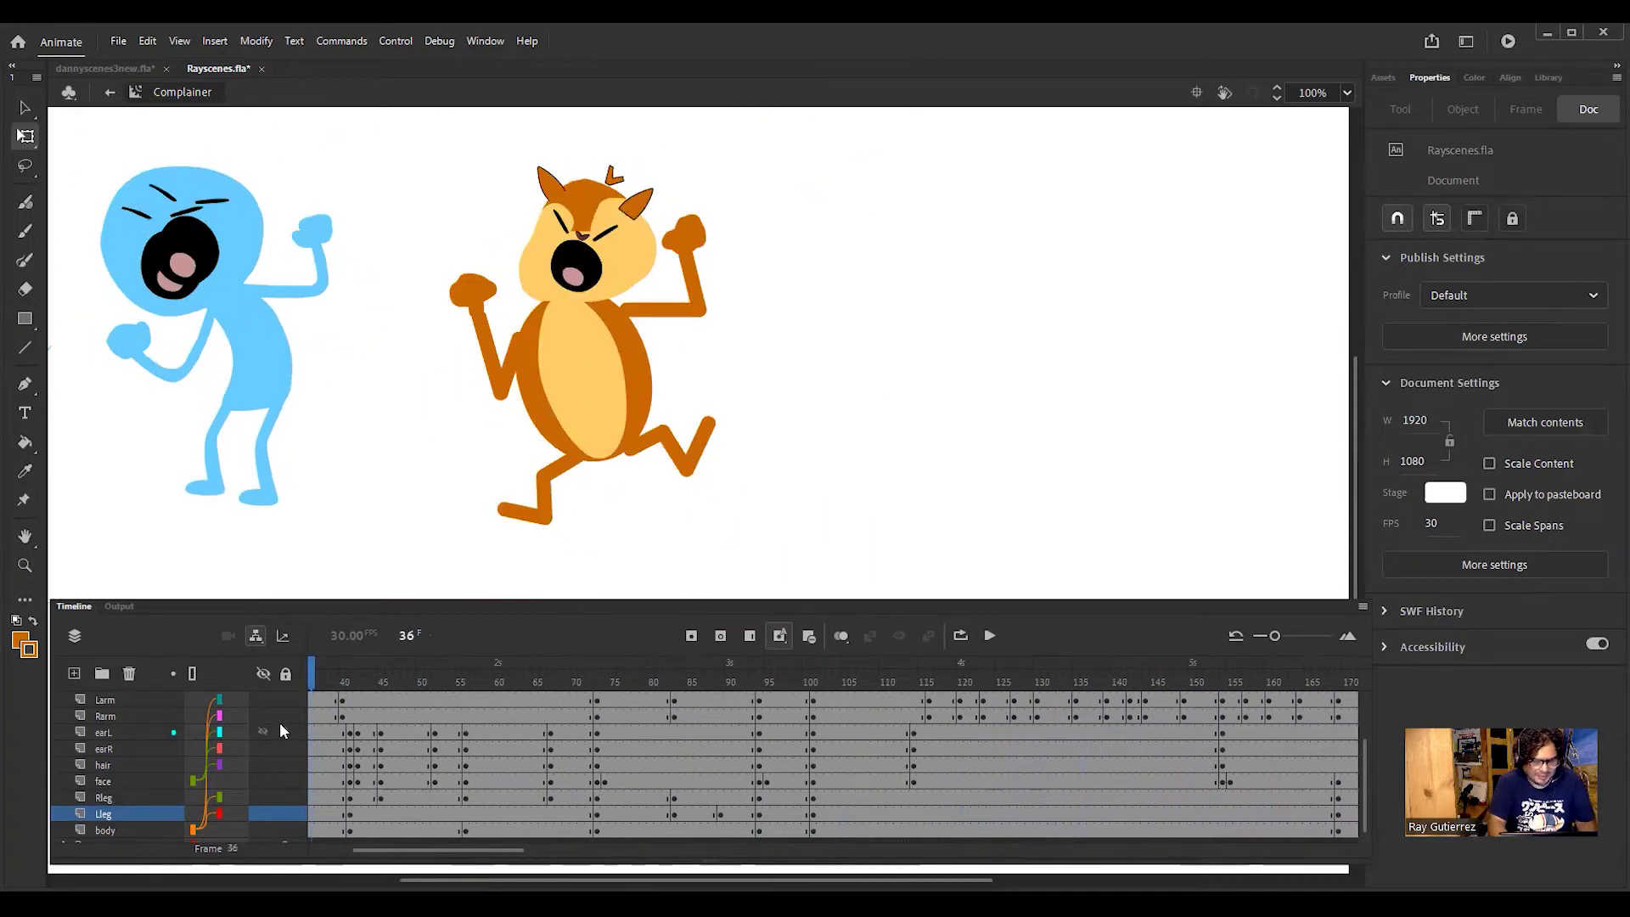
key(ctrl+minus)
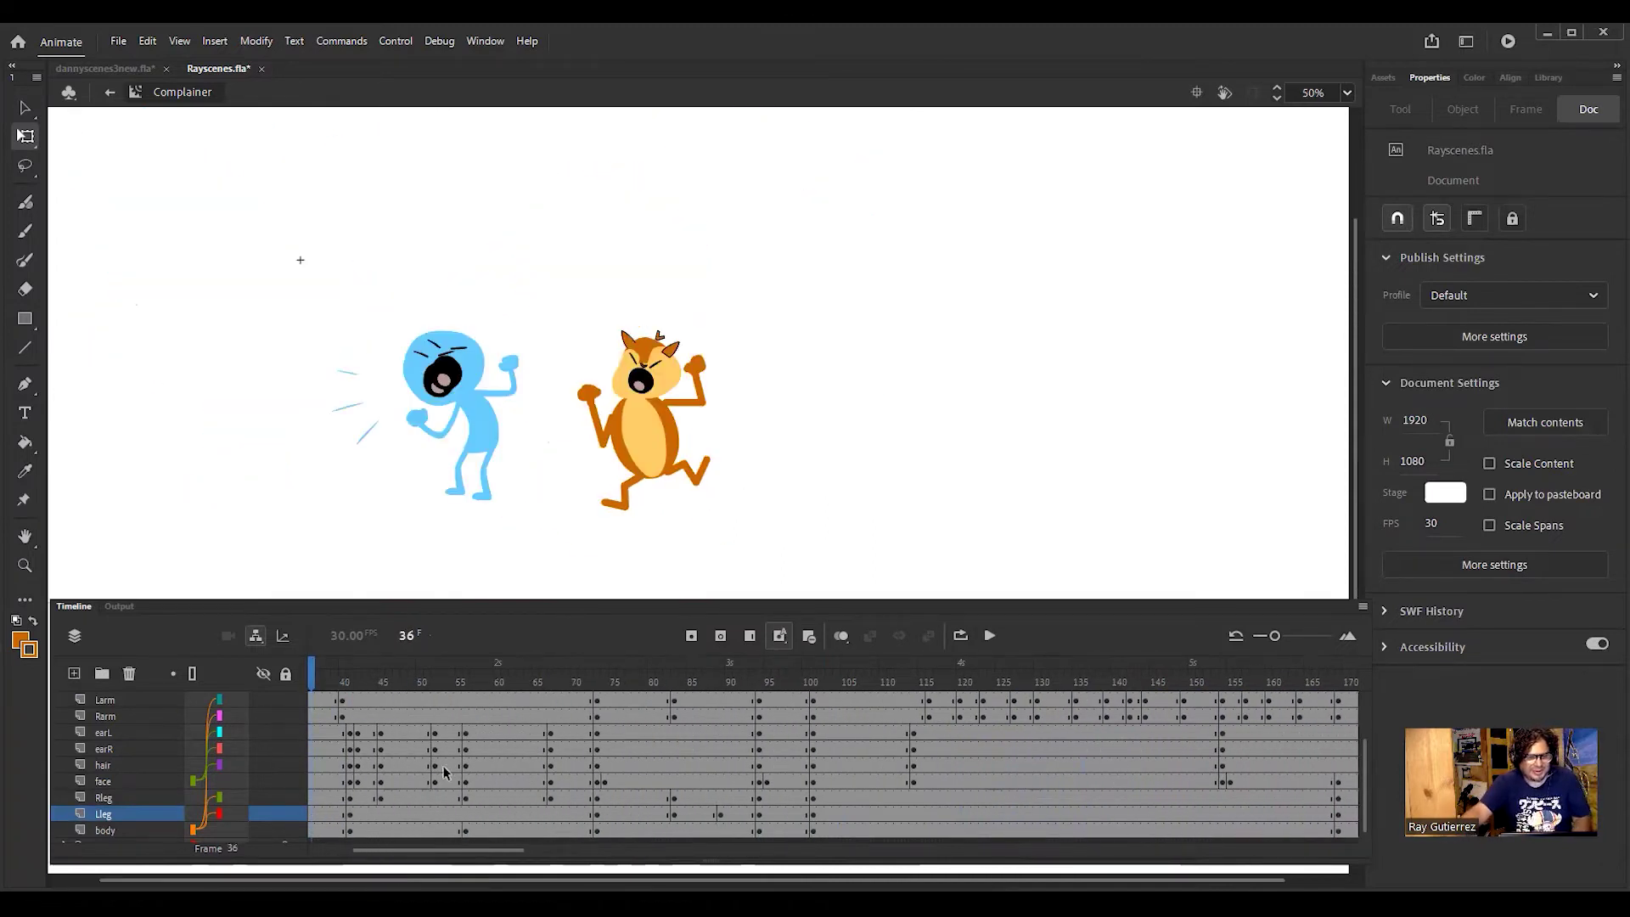
click(990, 636)
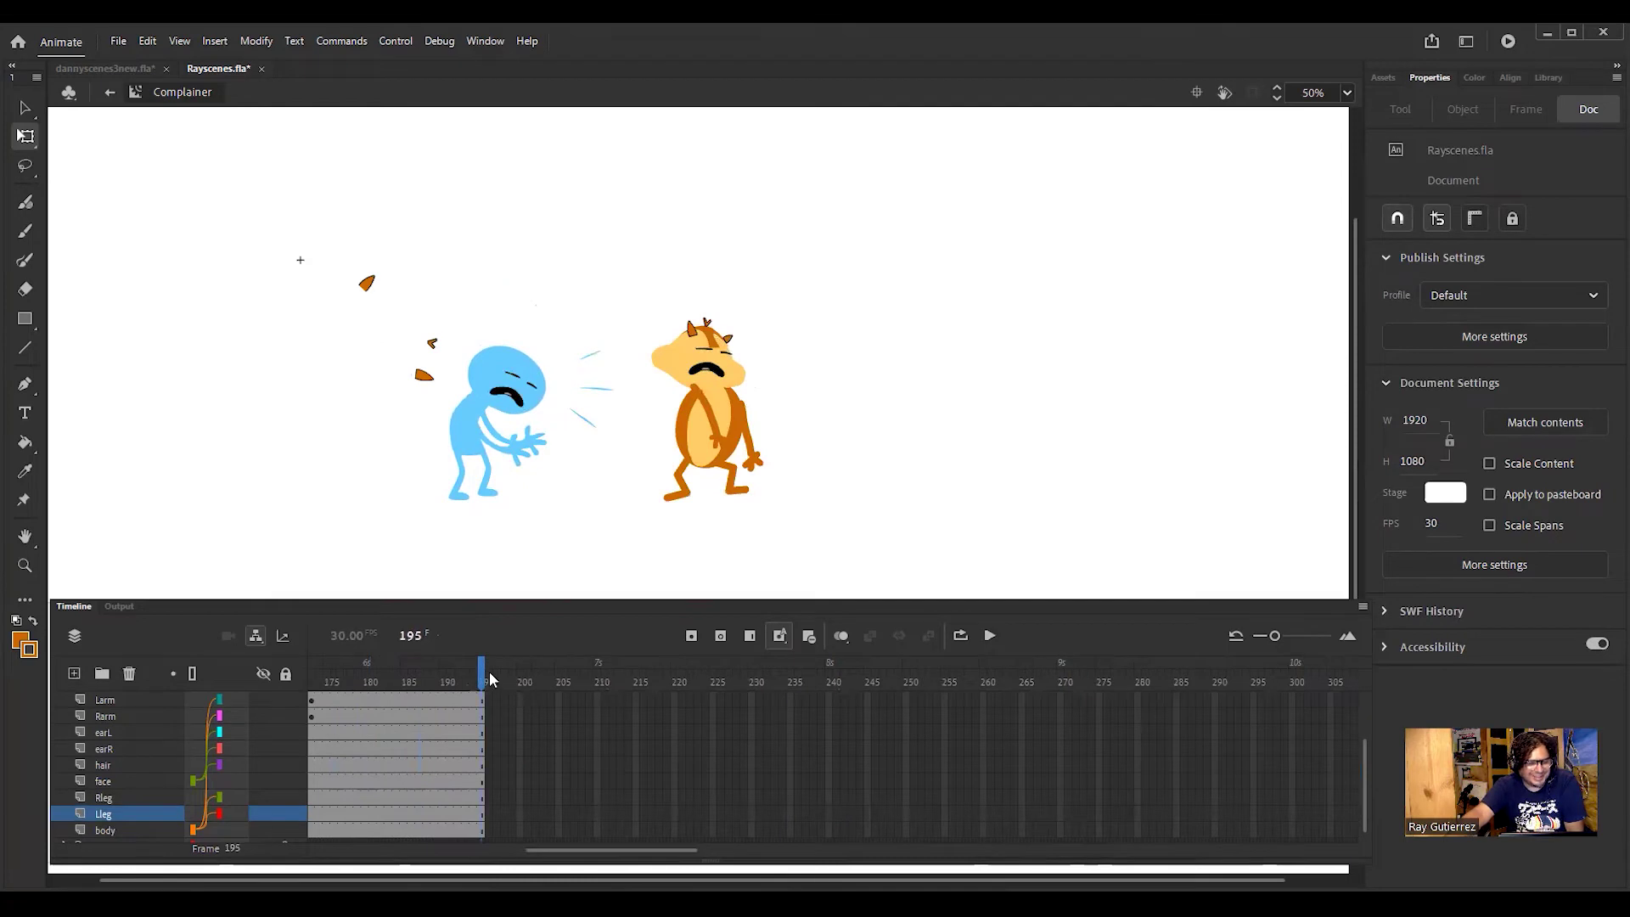
drag(489, 680, 272, 693)
drag(369, 709, 302, 723)
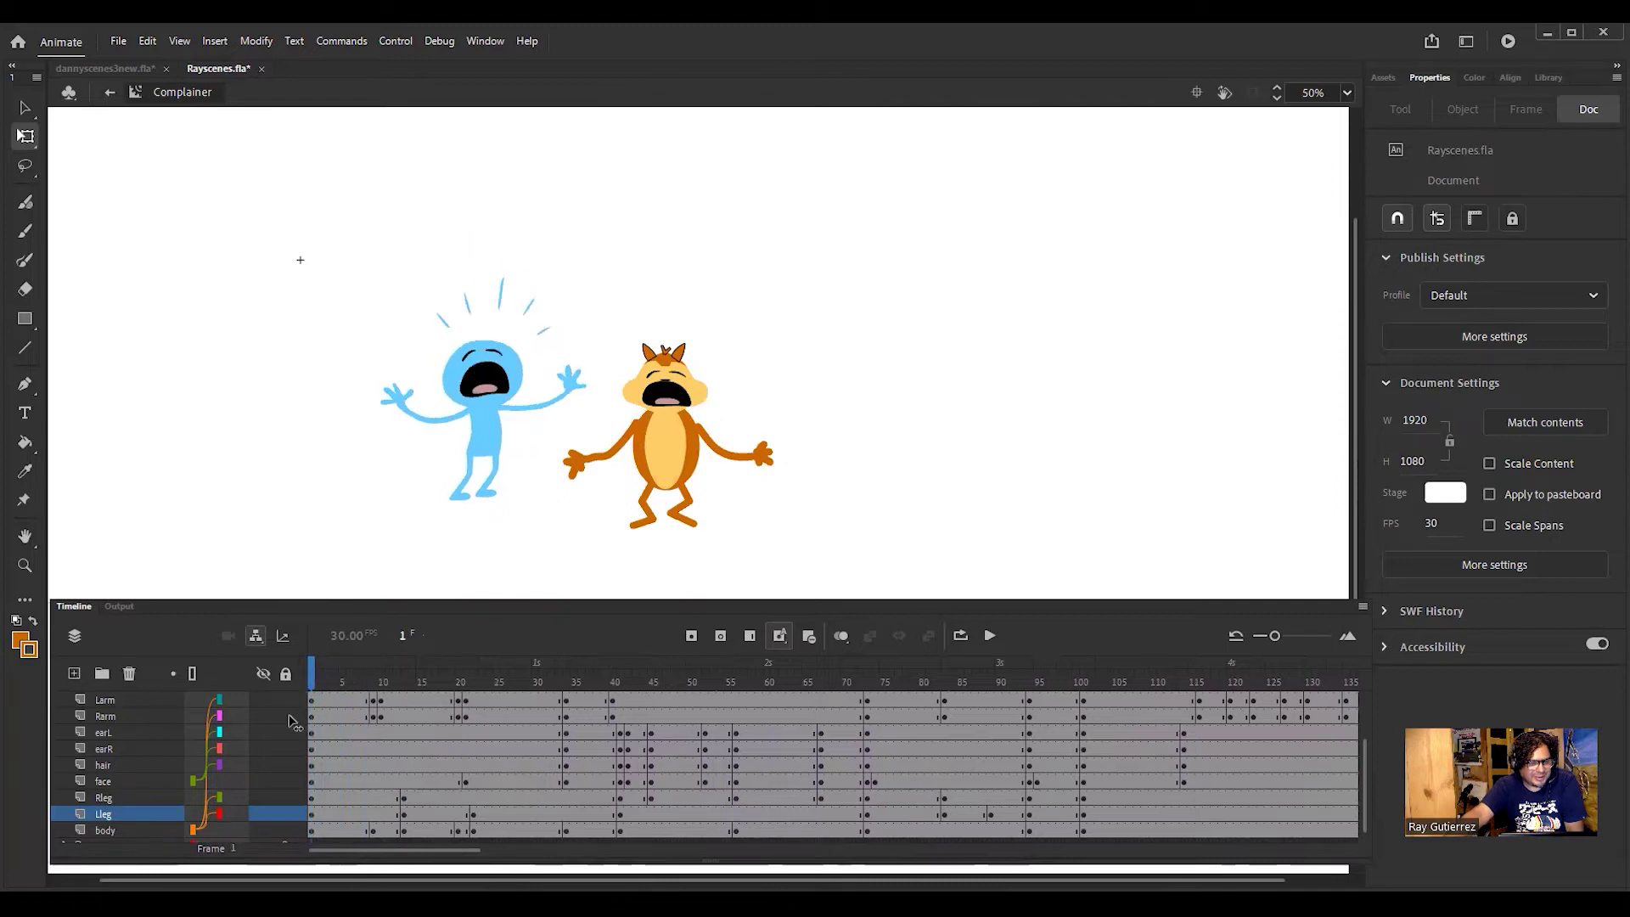
Step: Save the document and lock all layers
click(120, 41)
click(167, 193)
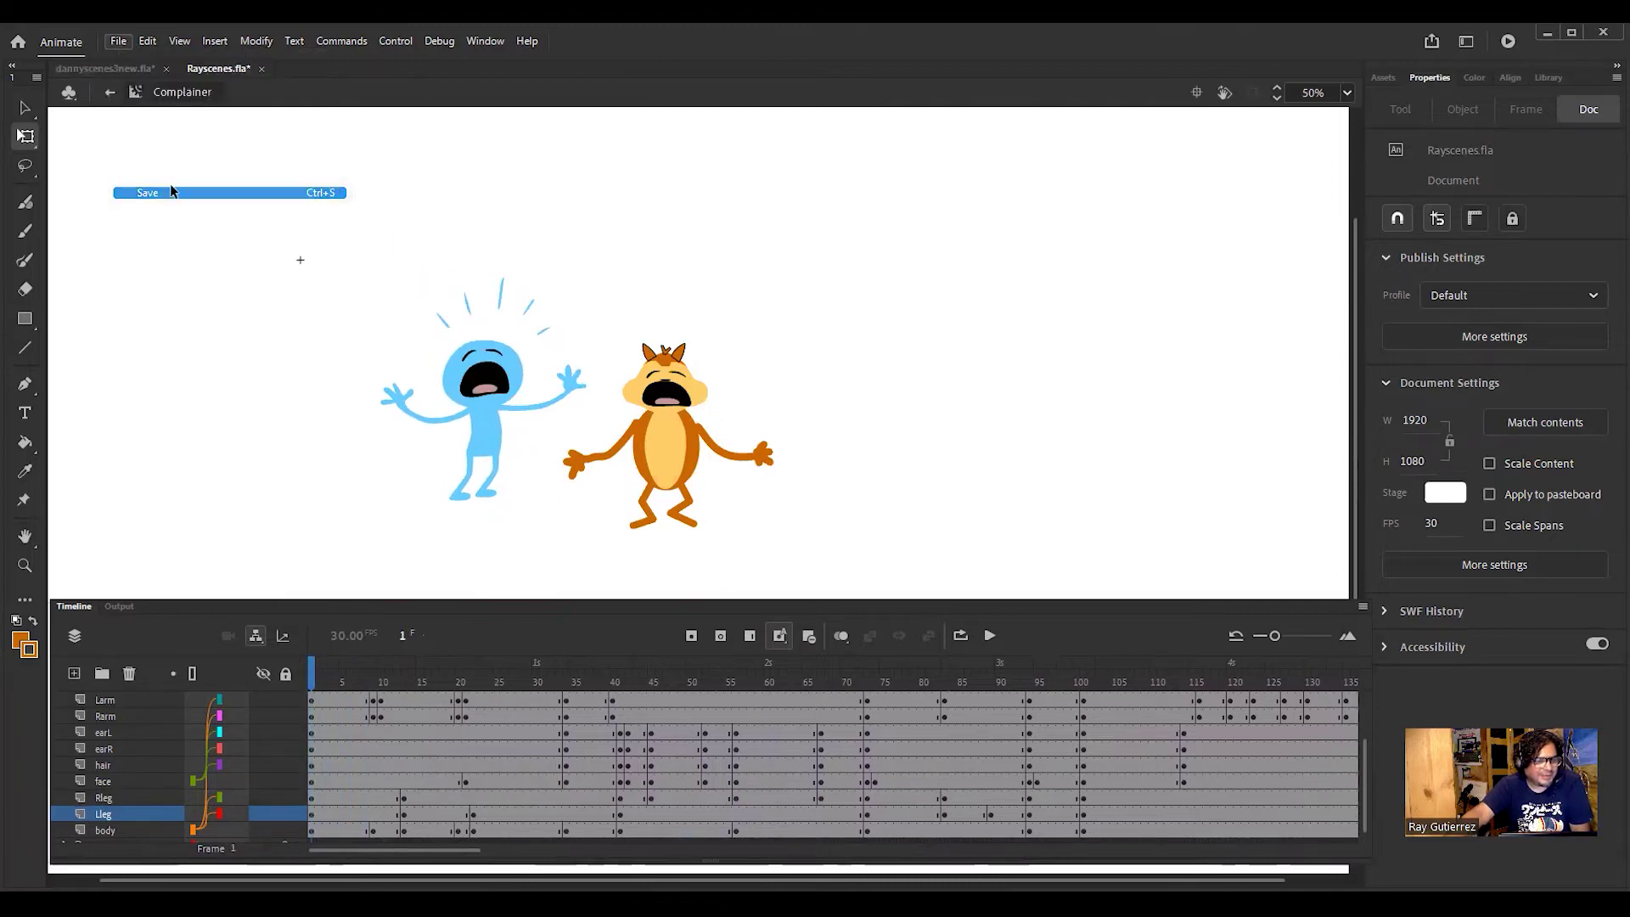
click(289, 674)
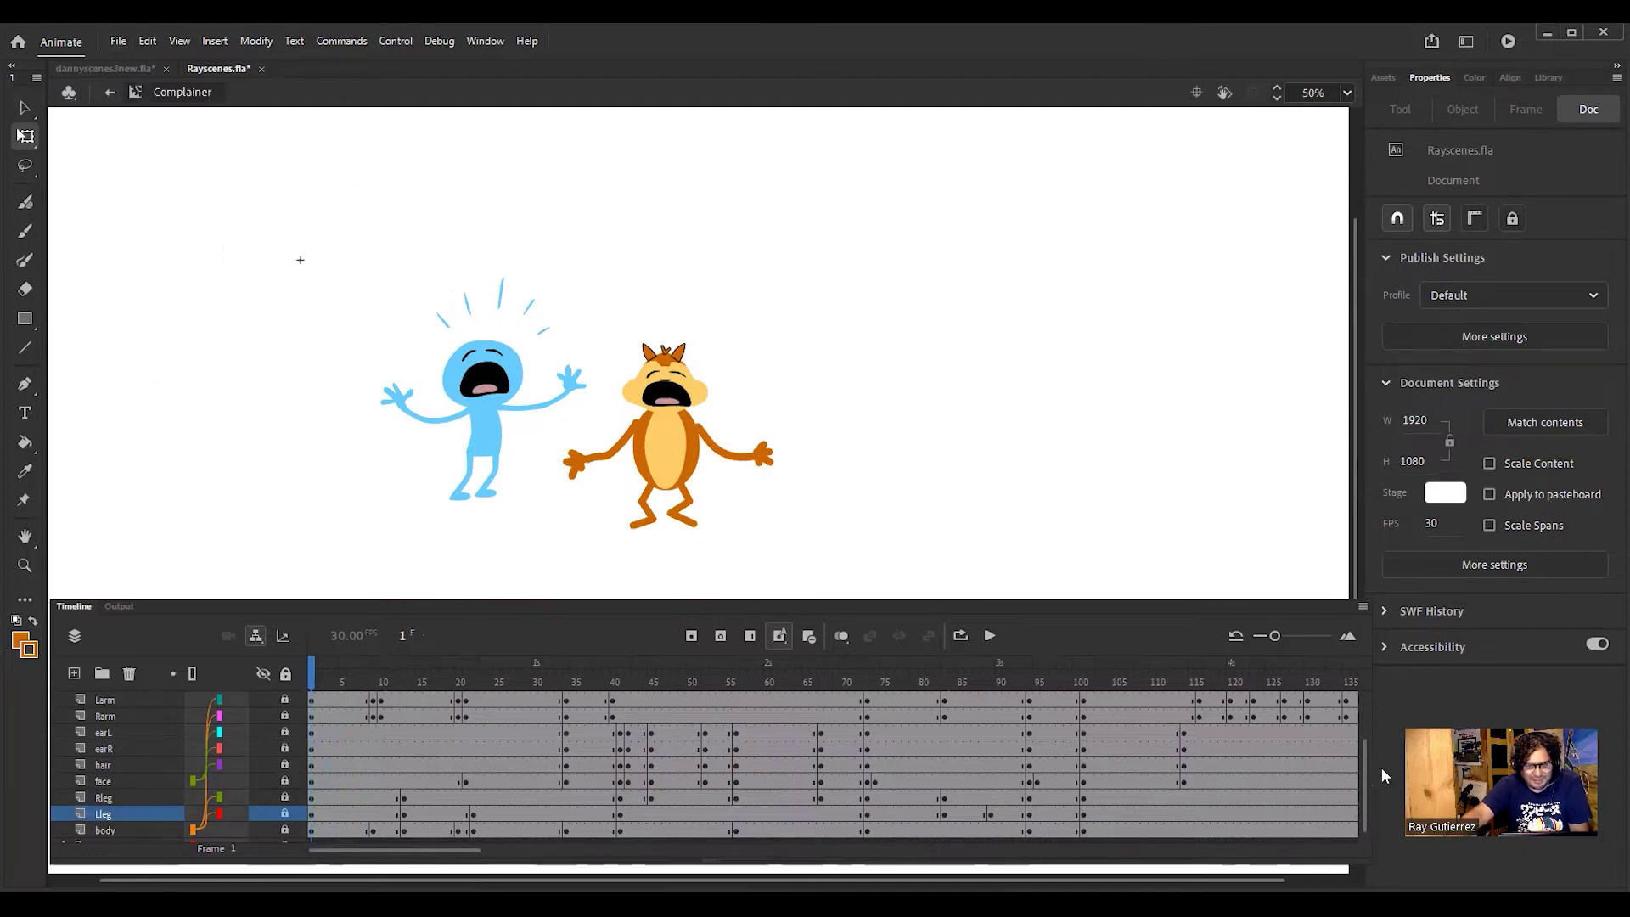
Step: Toggle the visibility of the lower mouth layer and scrub the opening frames to examine the orange character's mouth
drag(1365, 763, 1370, 723)
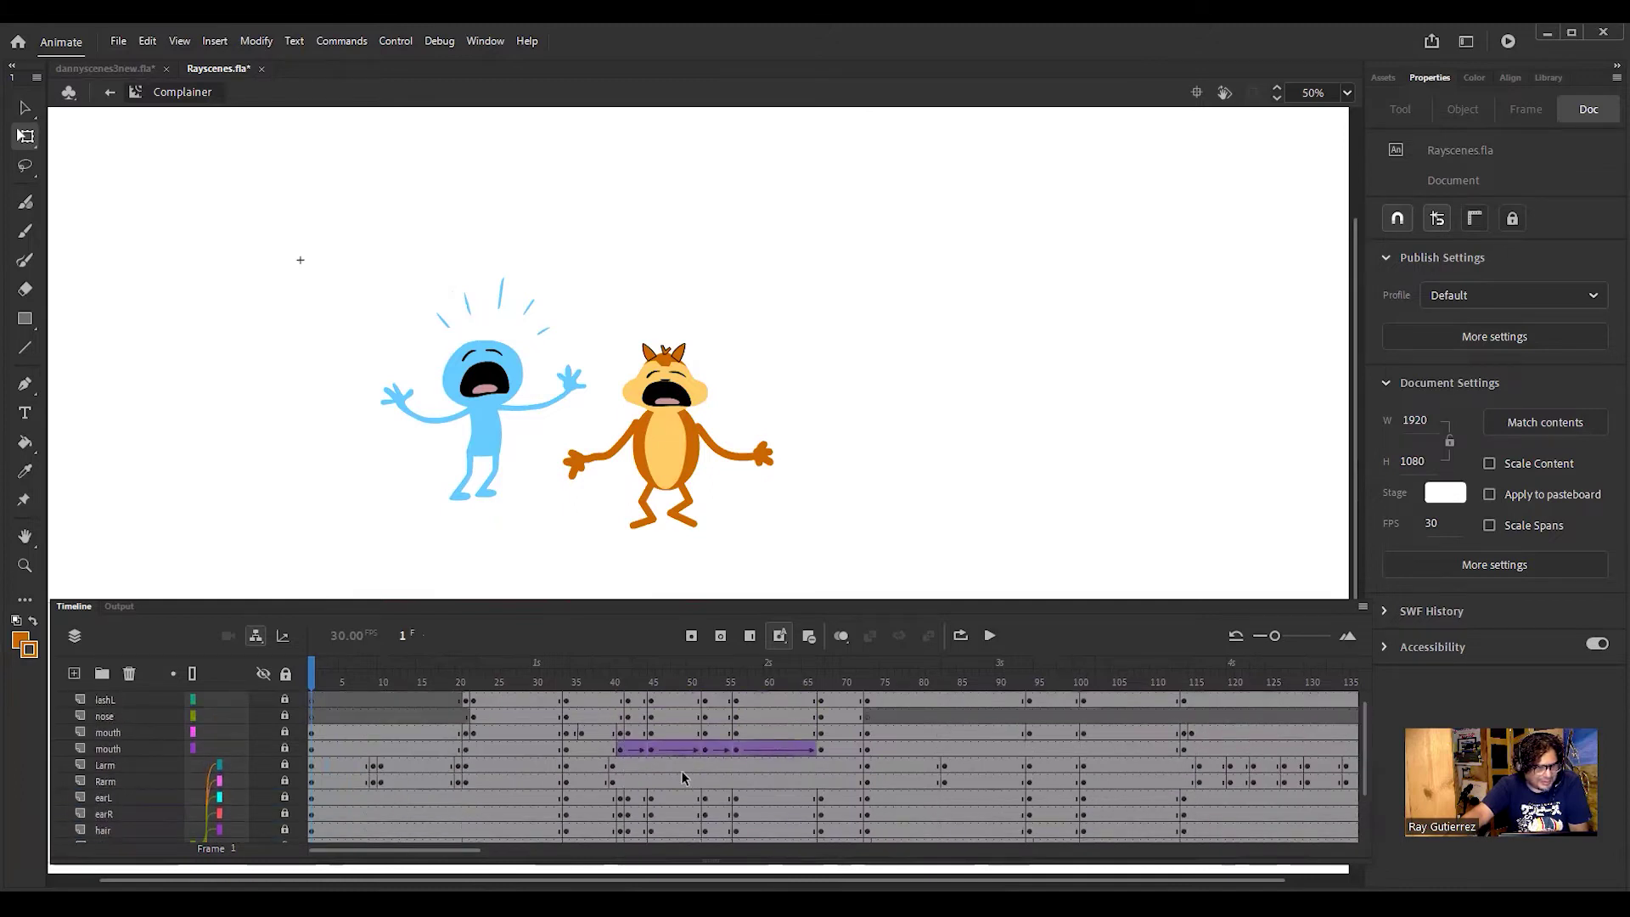
click(105, 746)
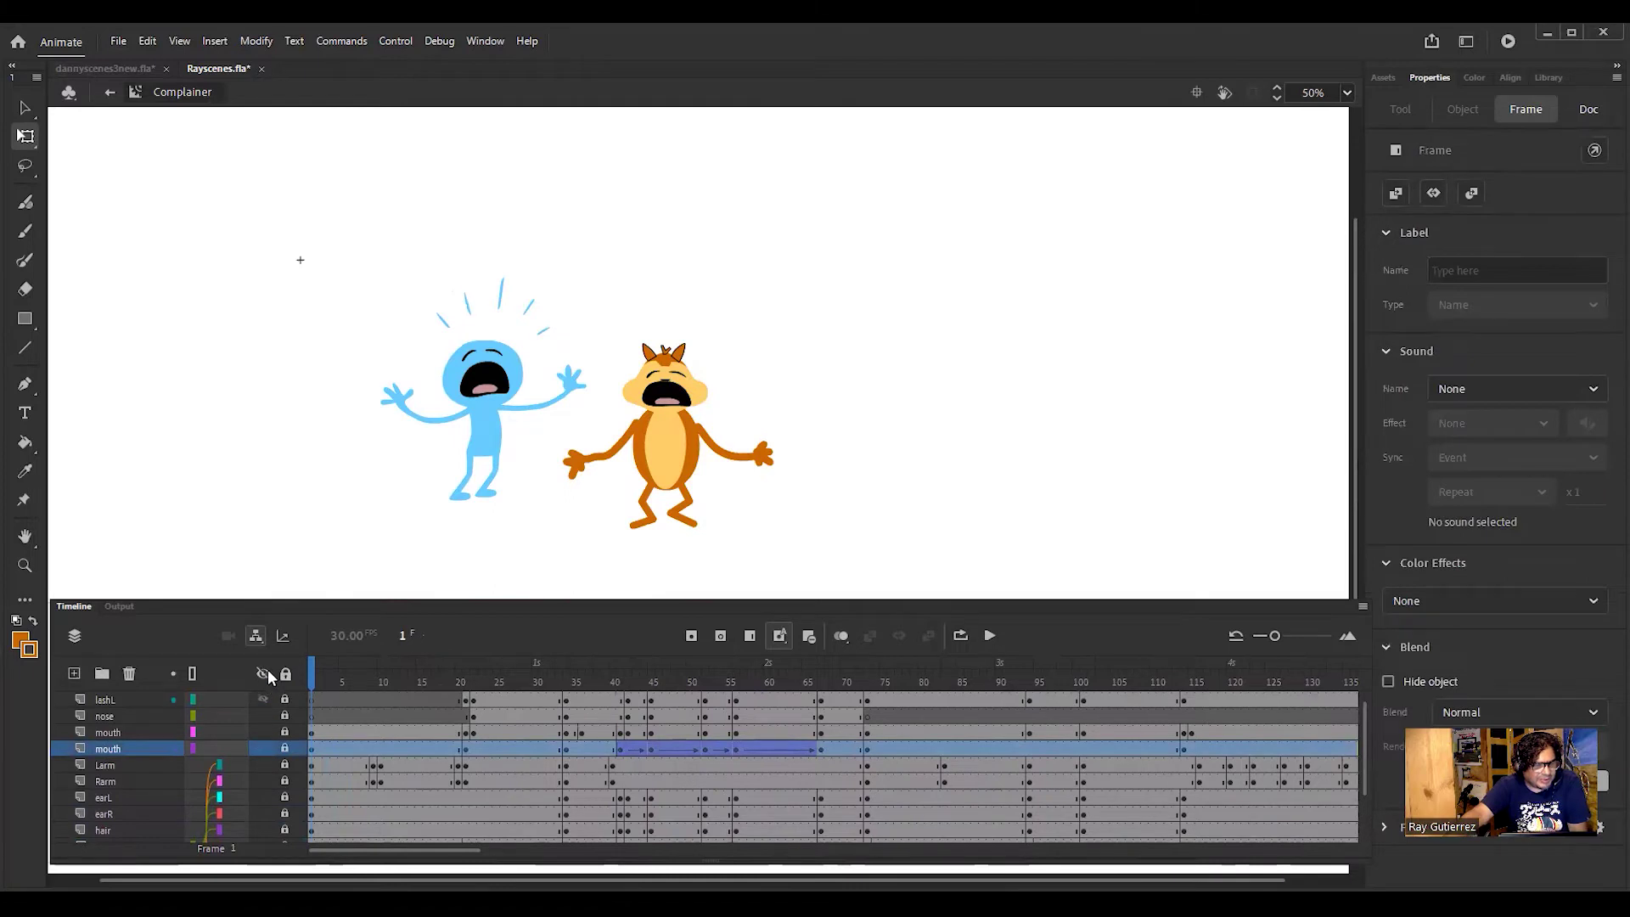
click(263, 747)
click(263, 747)
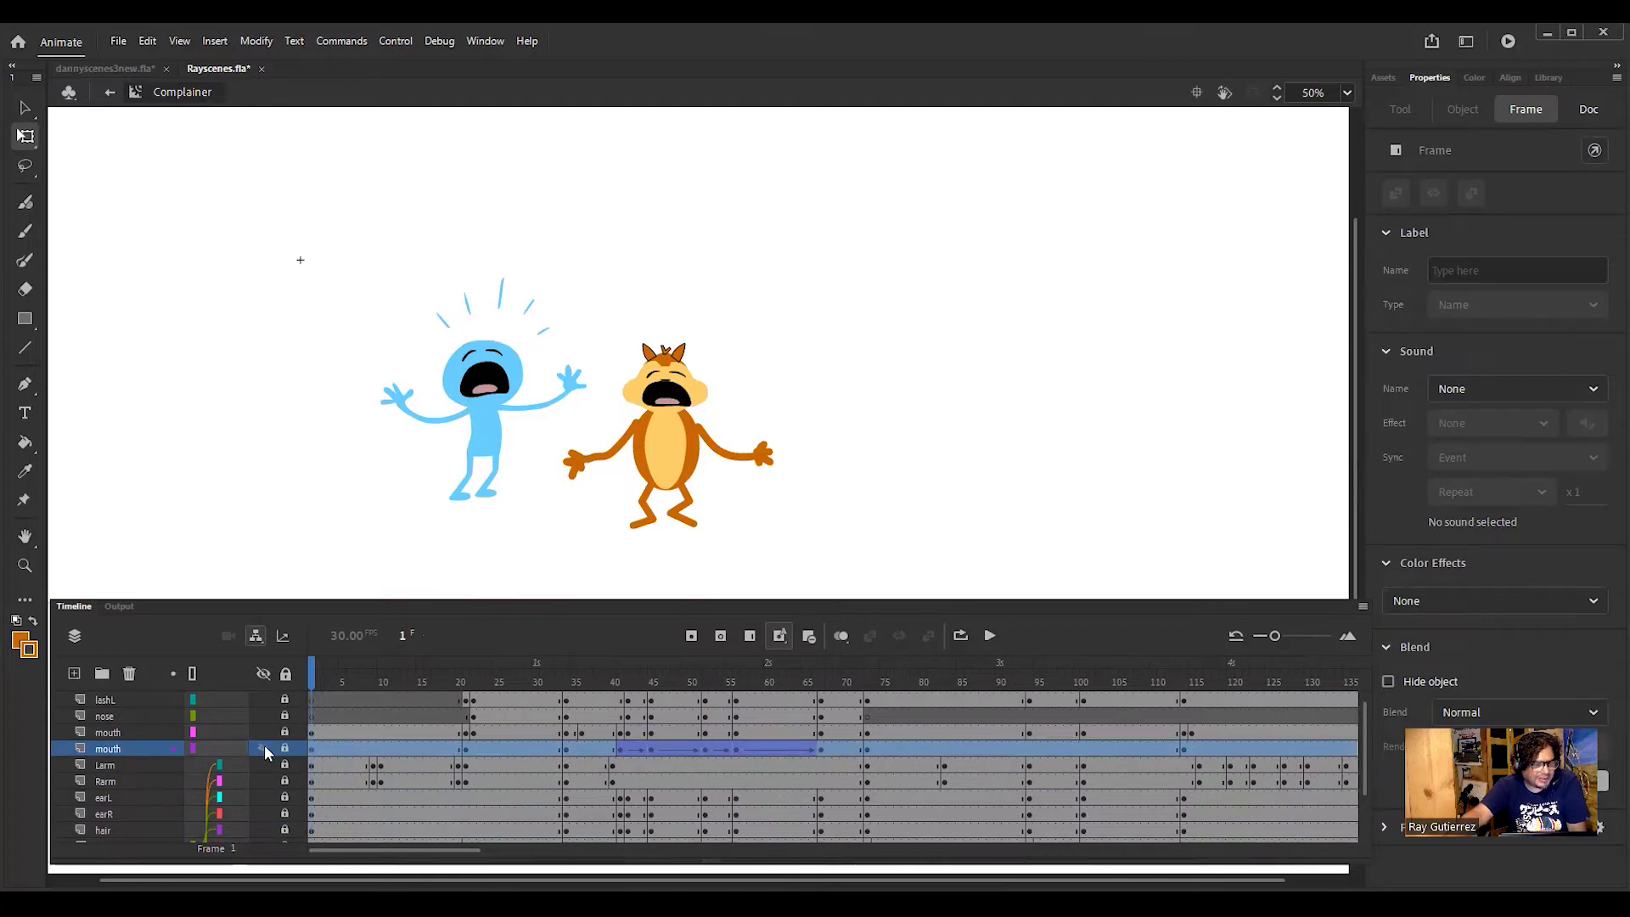
click(263, 747)
click(263, 747)
click(264, 748)
click(263, 748)
click(263, 747)
click(263, 747)
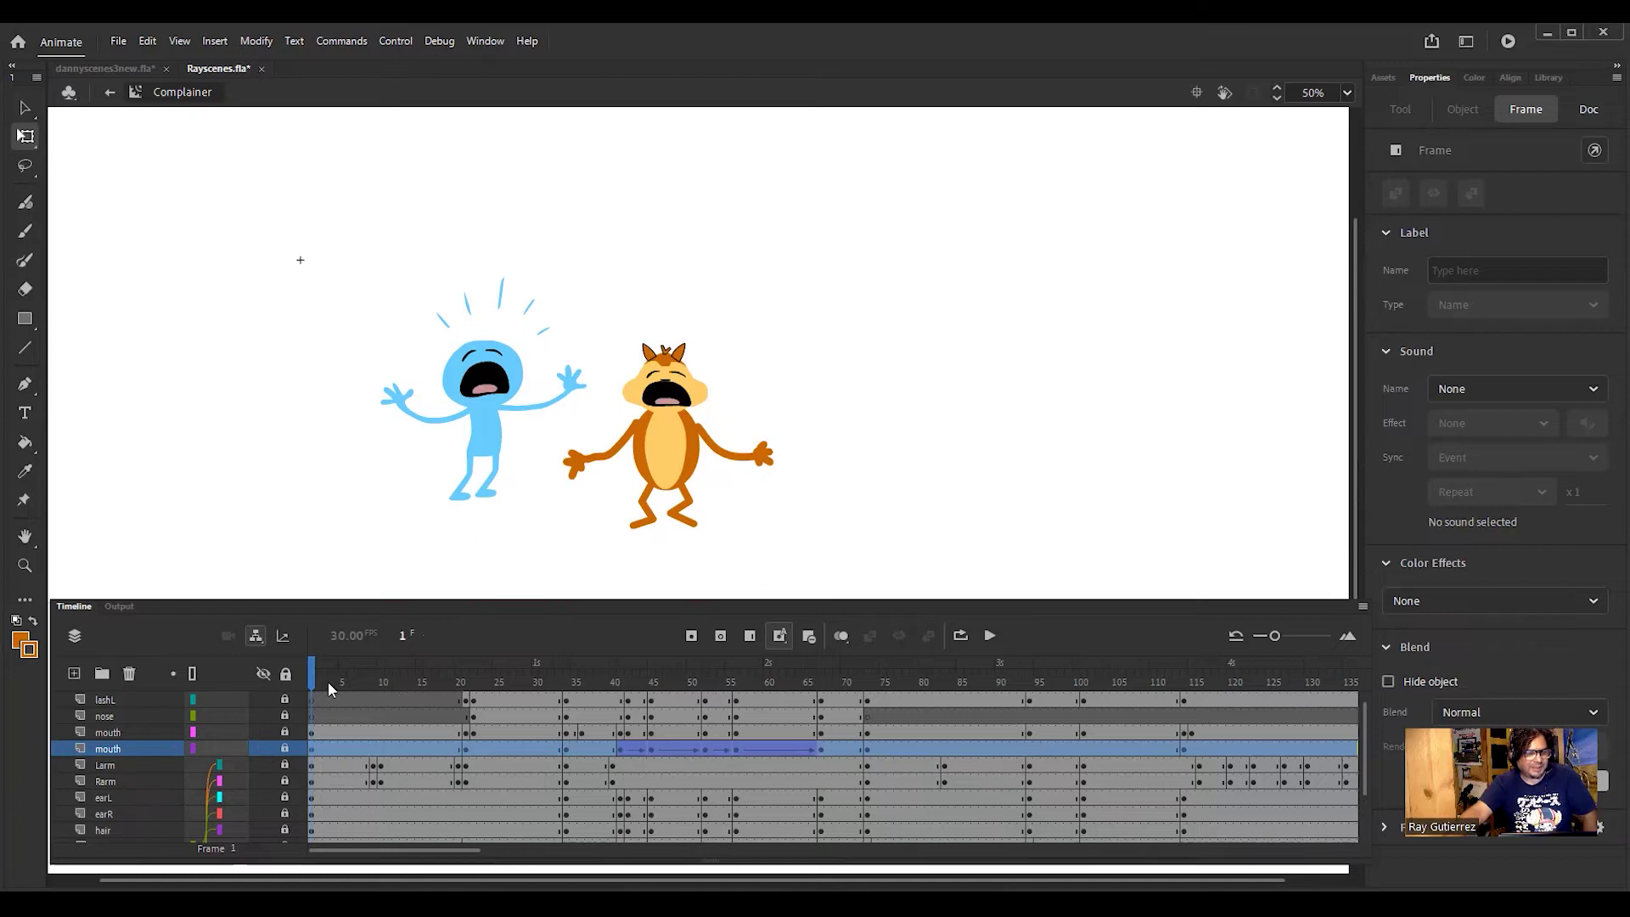
drag(314, 671, 299, 726)
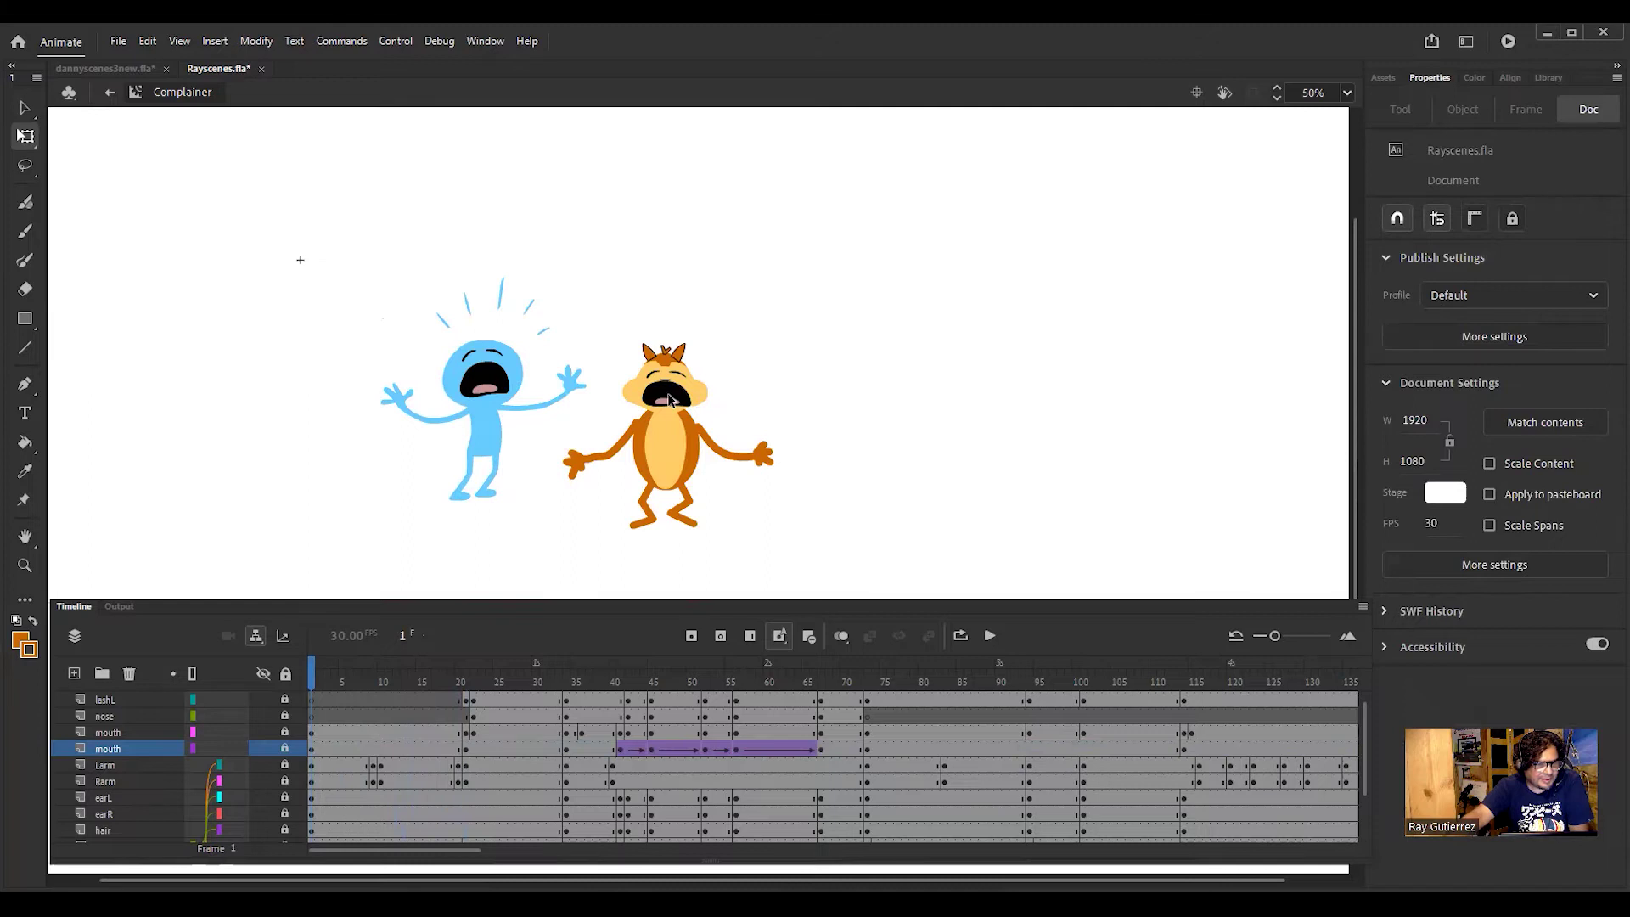
click(262, 749)
click(261, 749)
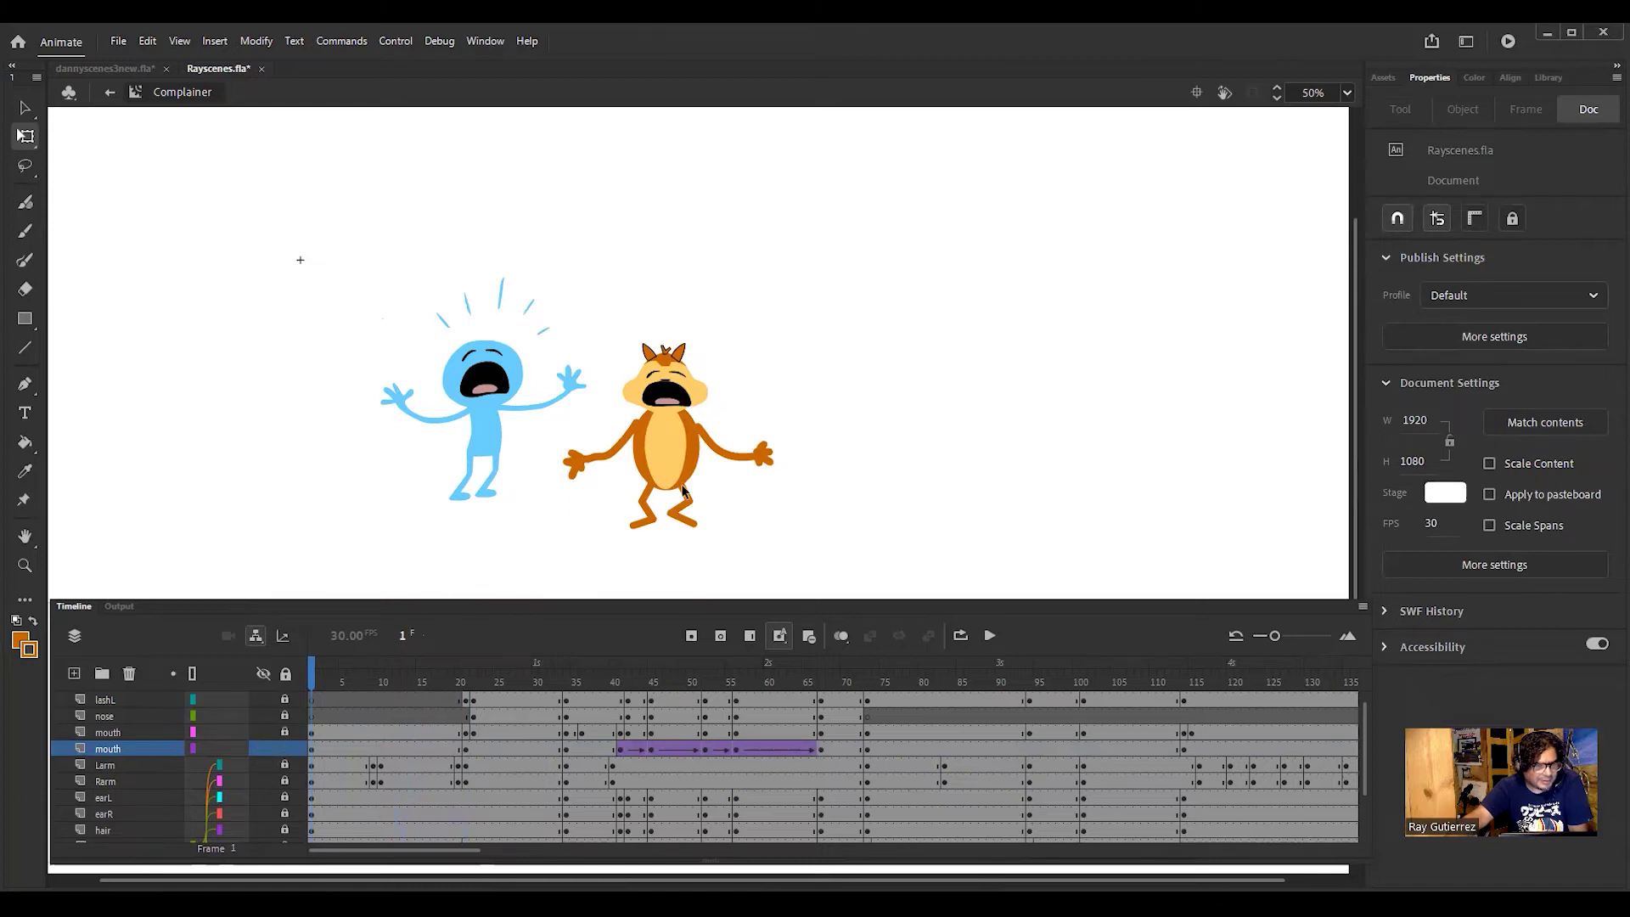
Step: Open the orange character's mouthbigR symbol for editing and widen the frames in its timeline
click(671, 404)
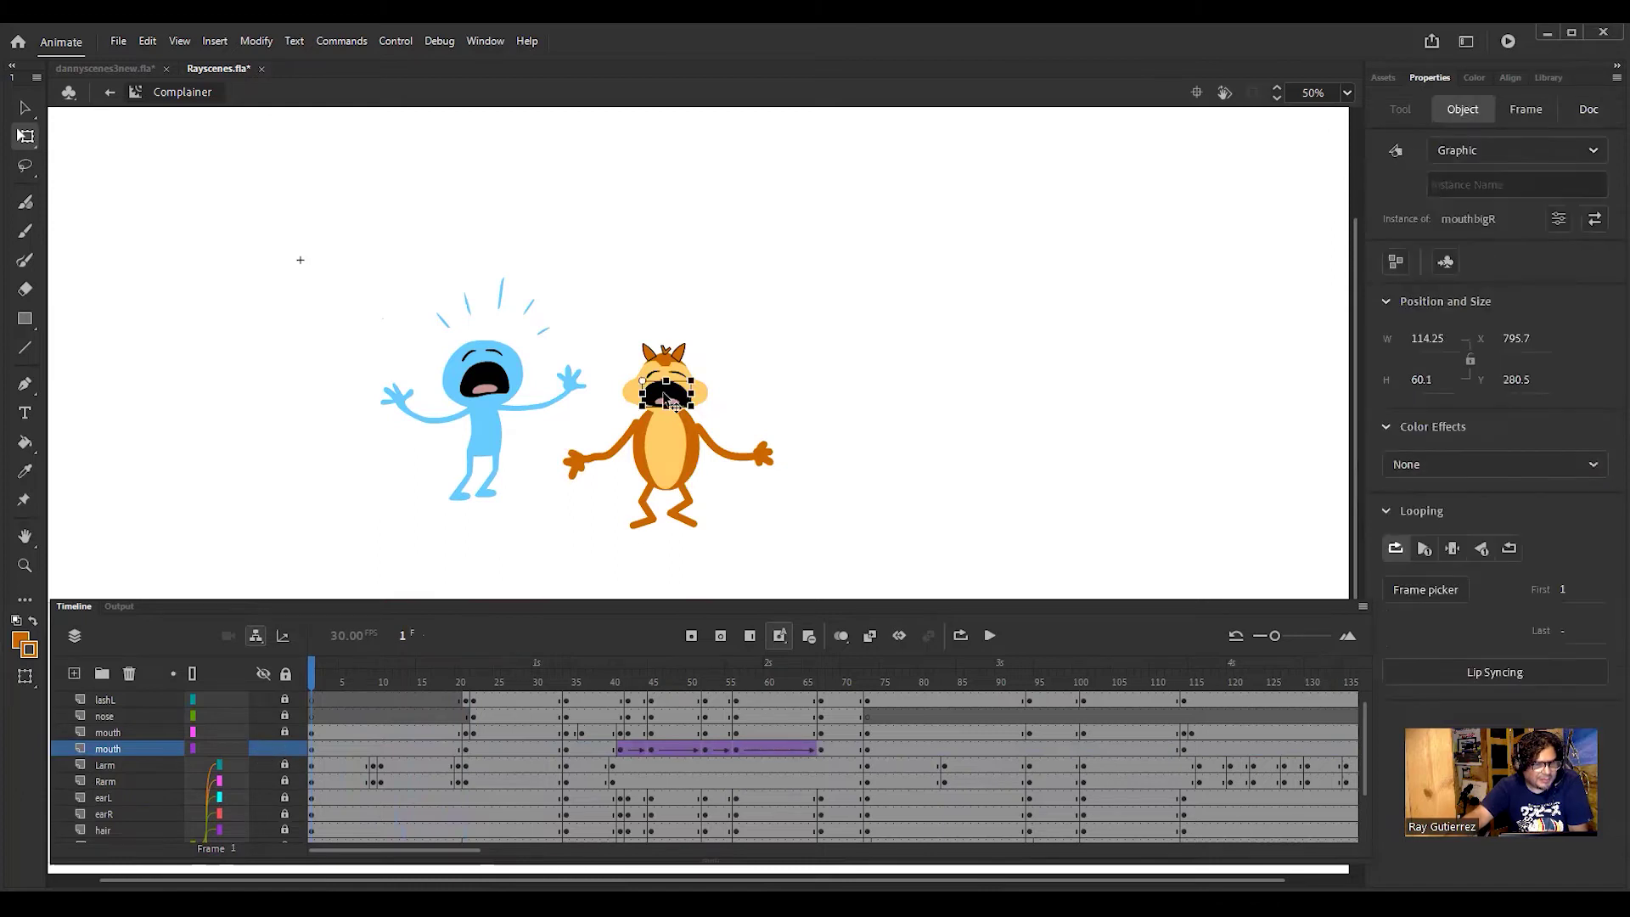
double_click(672, 404)
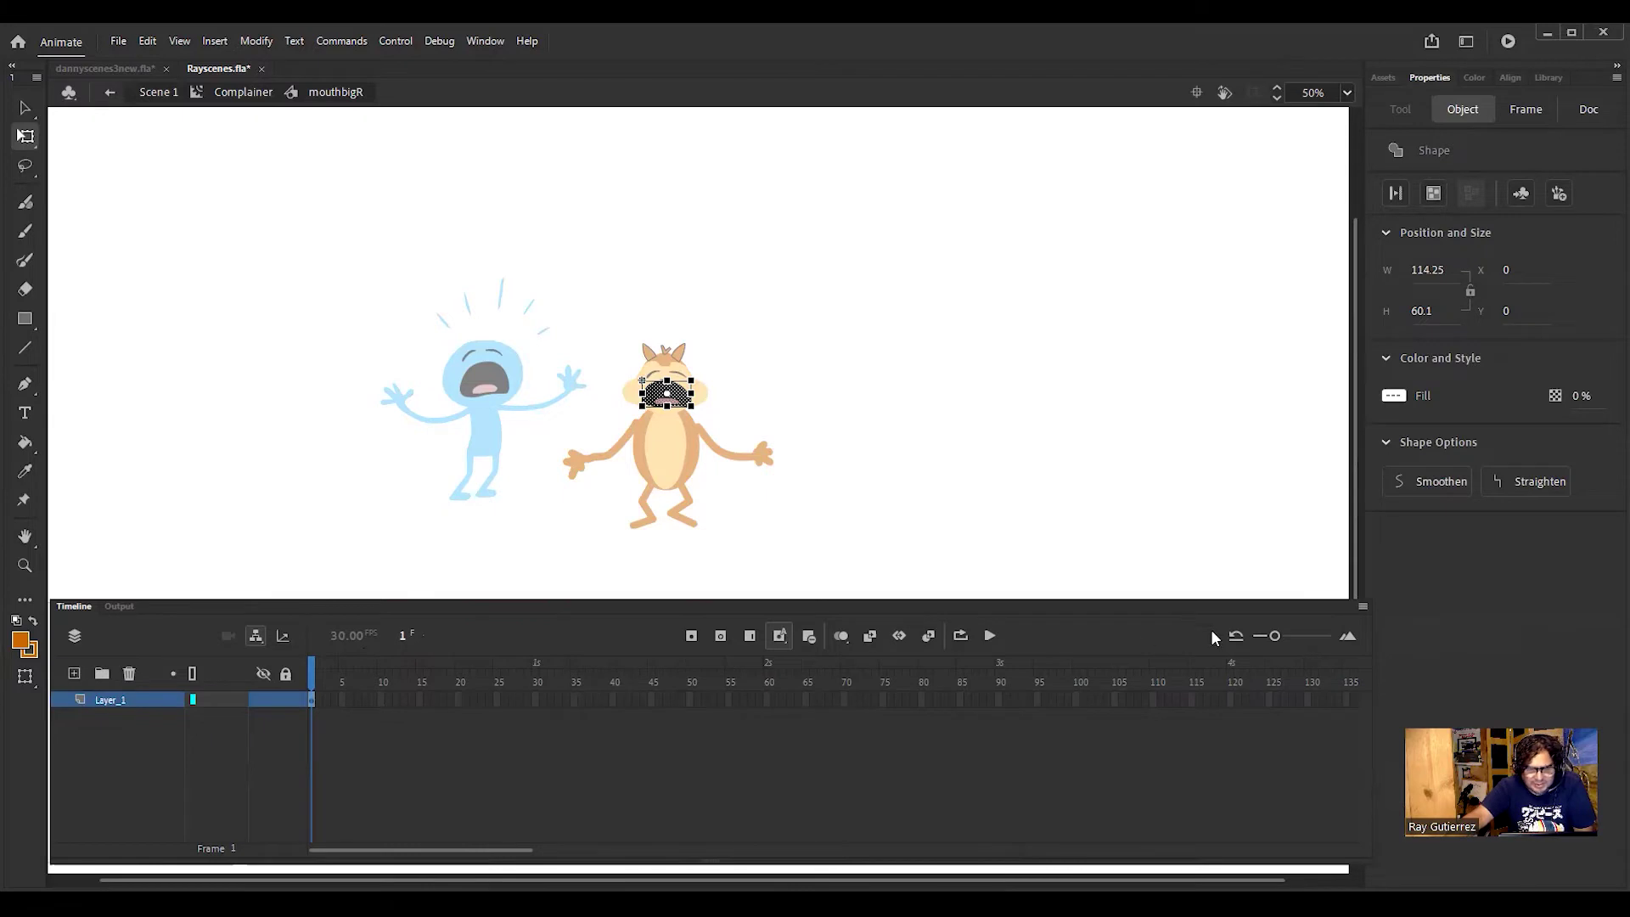
mouse_move(1275, 643)
mouse_down()
mouse_move(1261, 638)
mouse_move(1289, 639)
mouse_up()
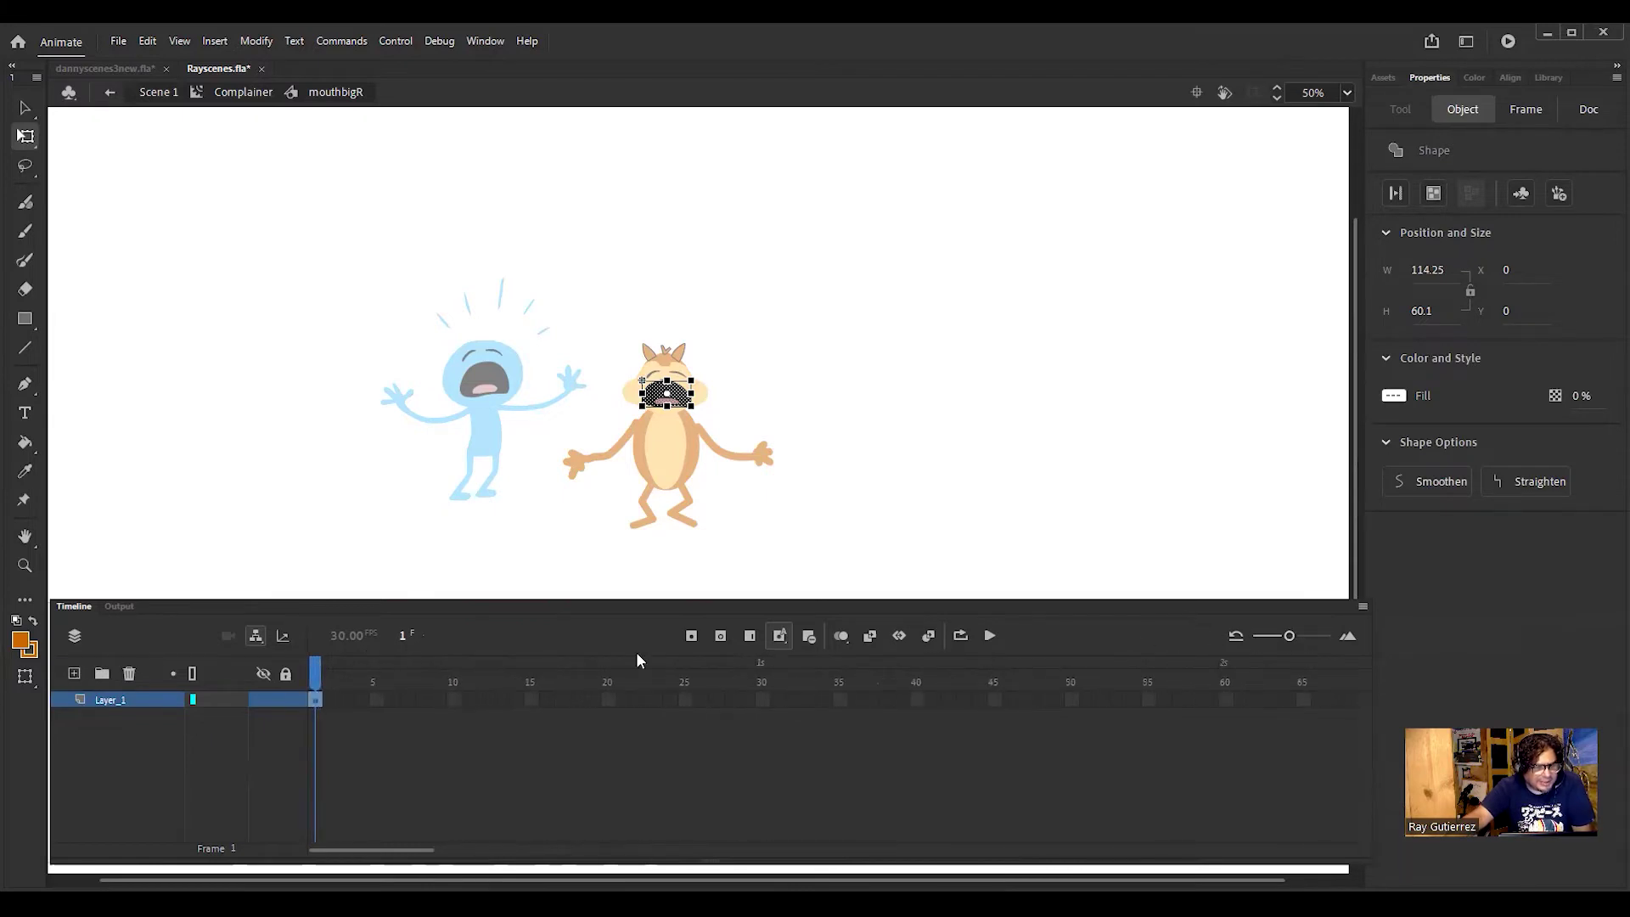
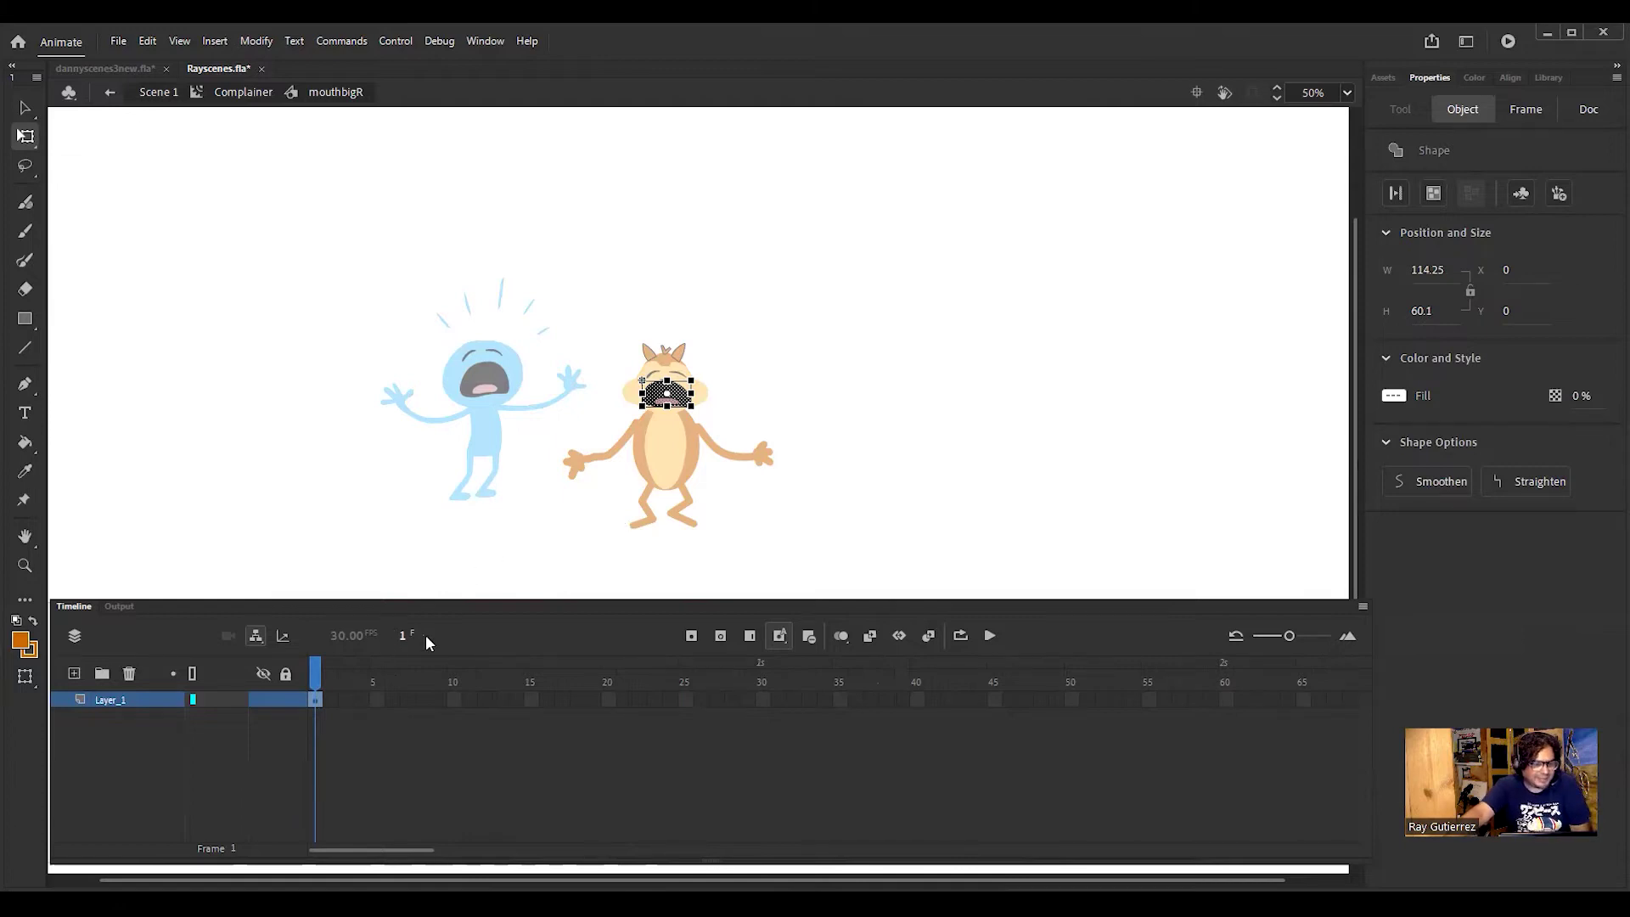
Step: Insert a keyframe at frame 2 of mouthbigR and squash the mouth shape vertically to a height of about 40
click(332, 701)
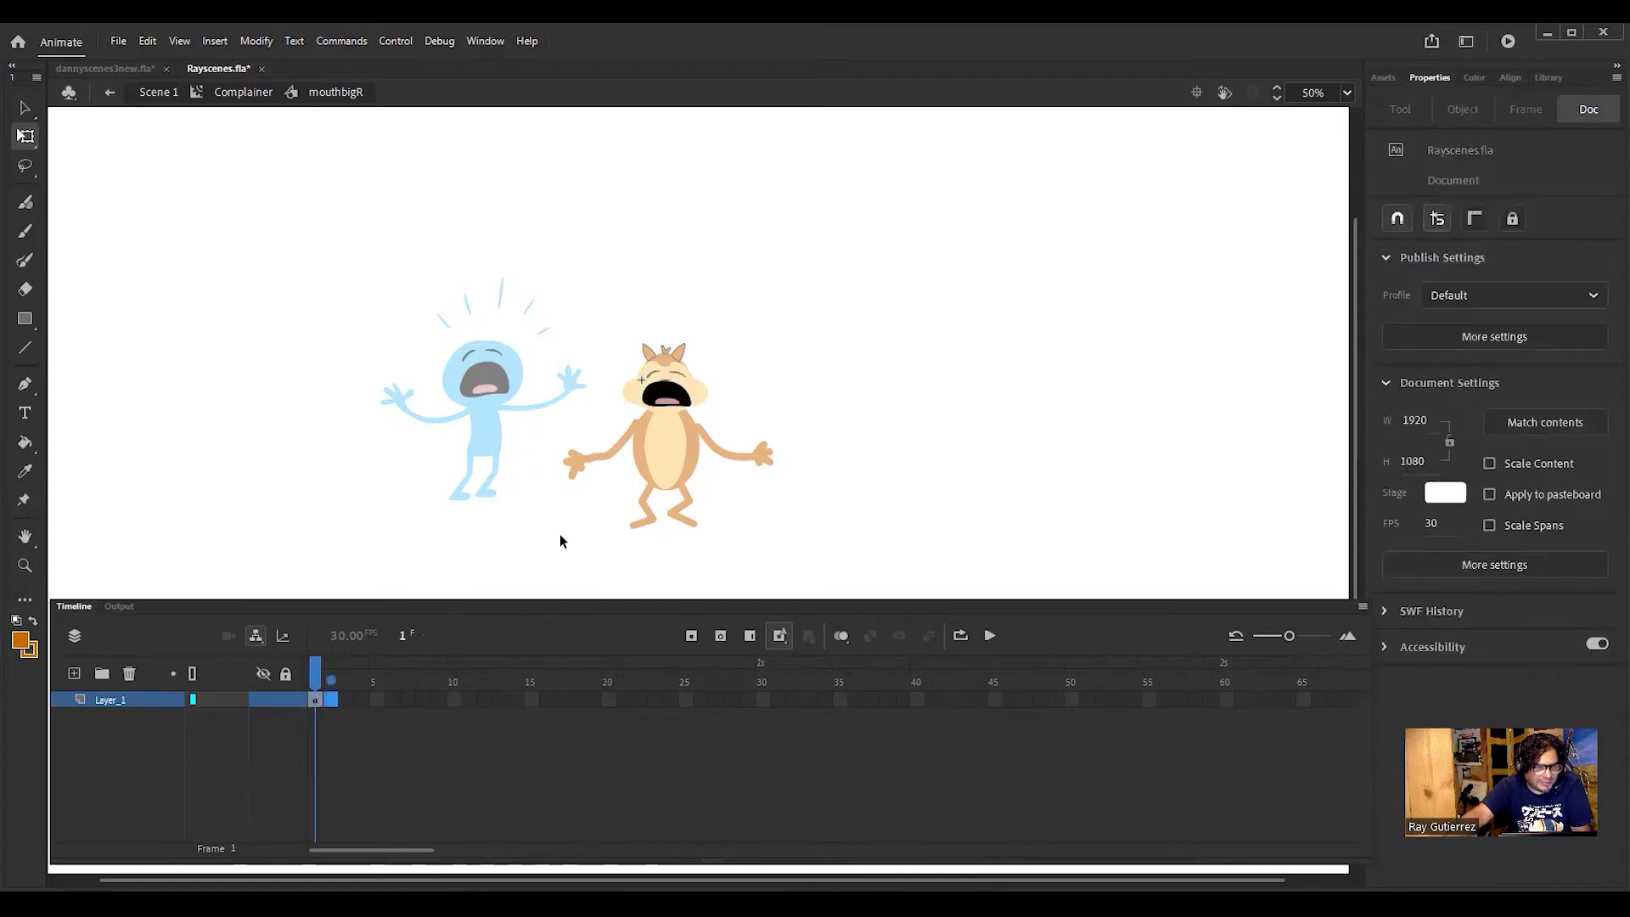
click(668, 399)
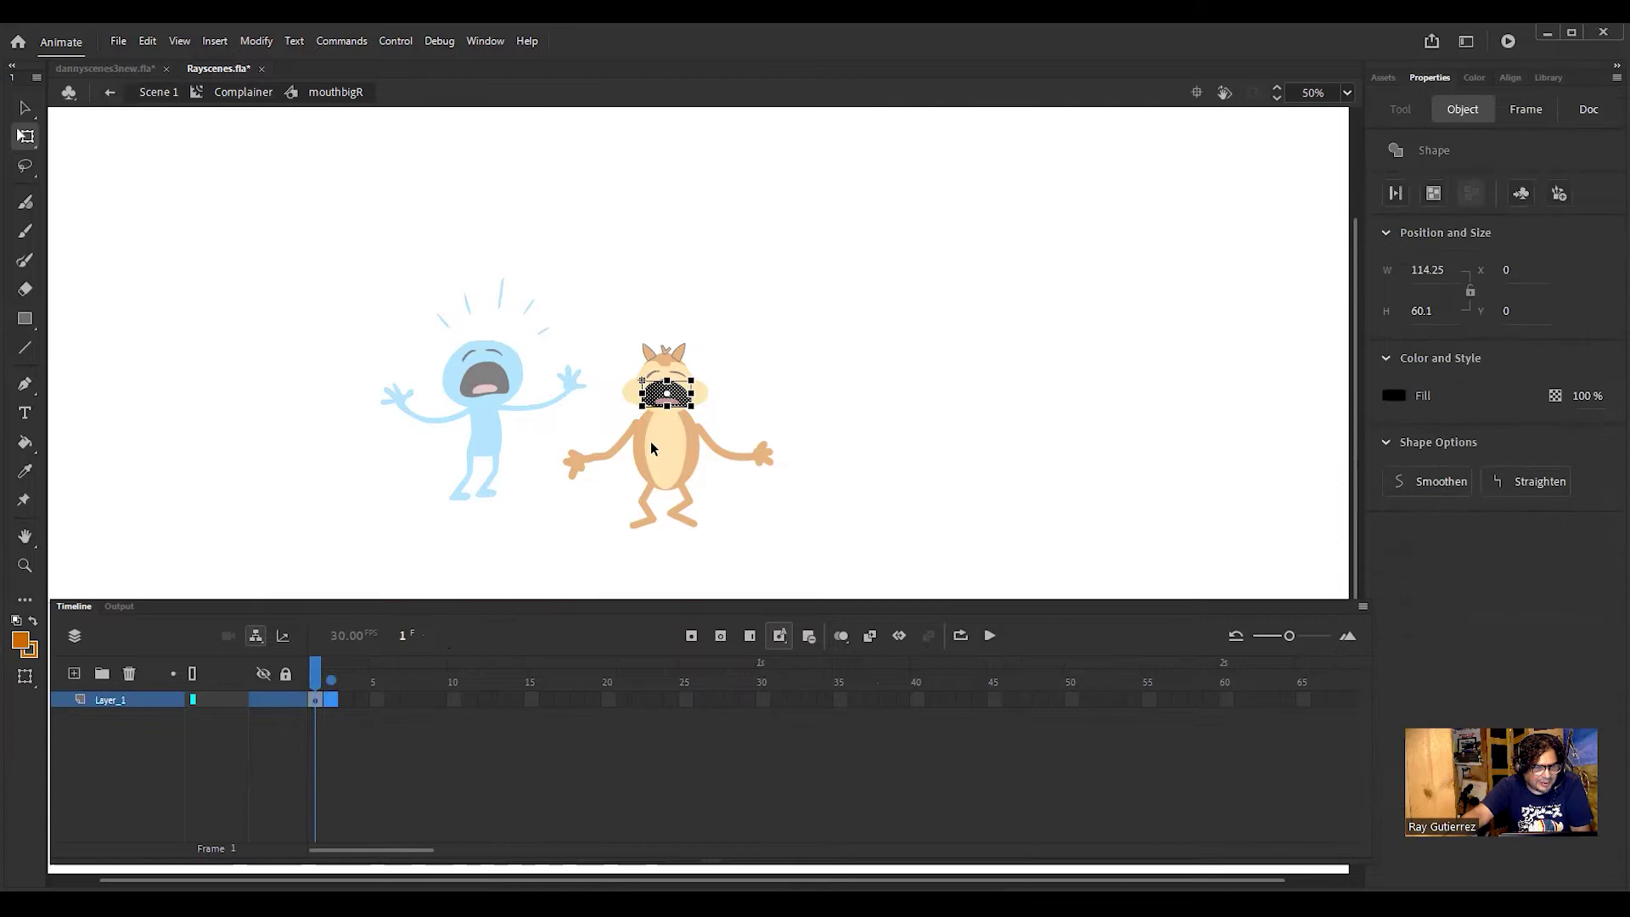
key(F6)
drag(666, 380, 667, 385)
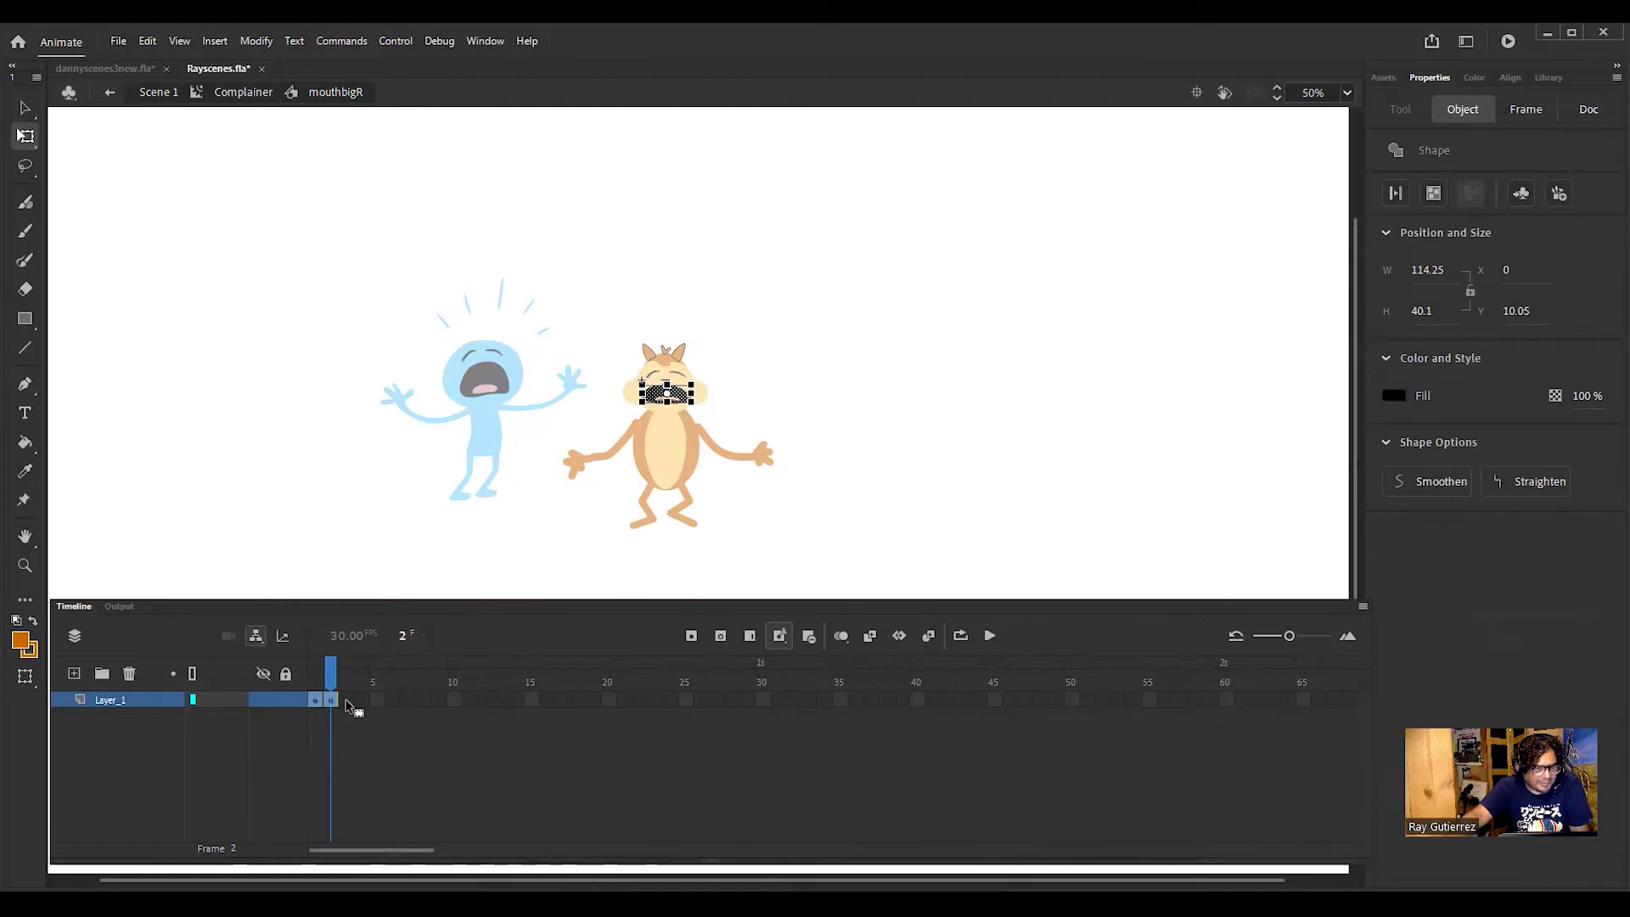
key(Escape)
key(comma)
key(period)
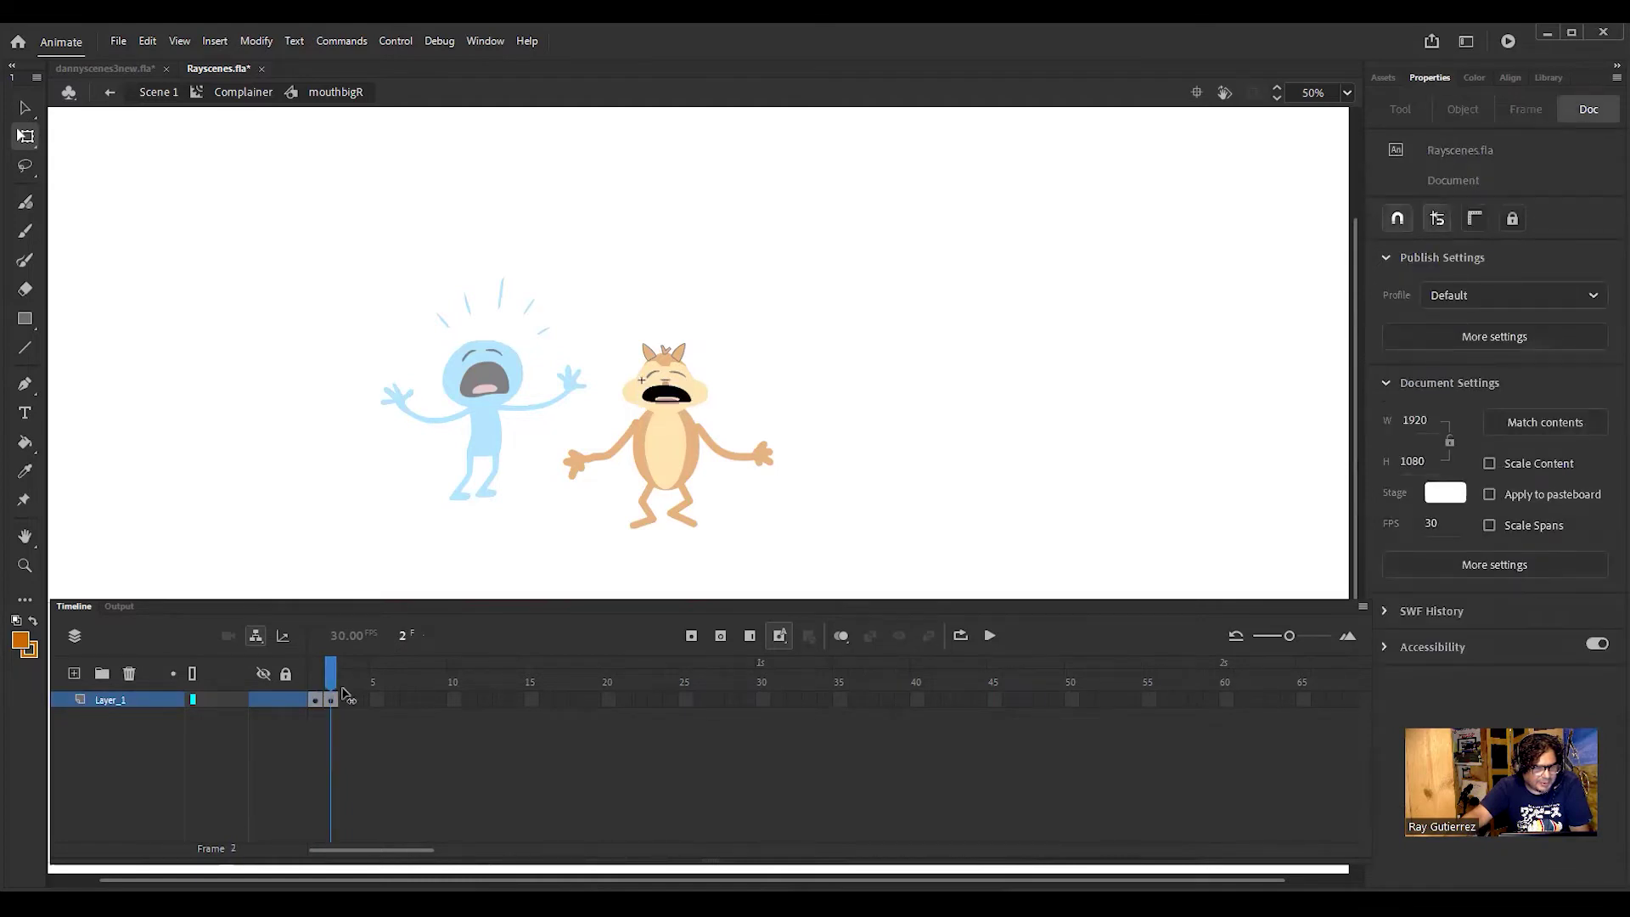
Step: Insert a keyframe at frame 3 of mouthbigR, stretch the mouth shape to about 60 high, and scrub the three frames
click(346, 703)
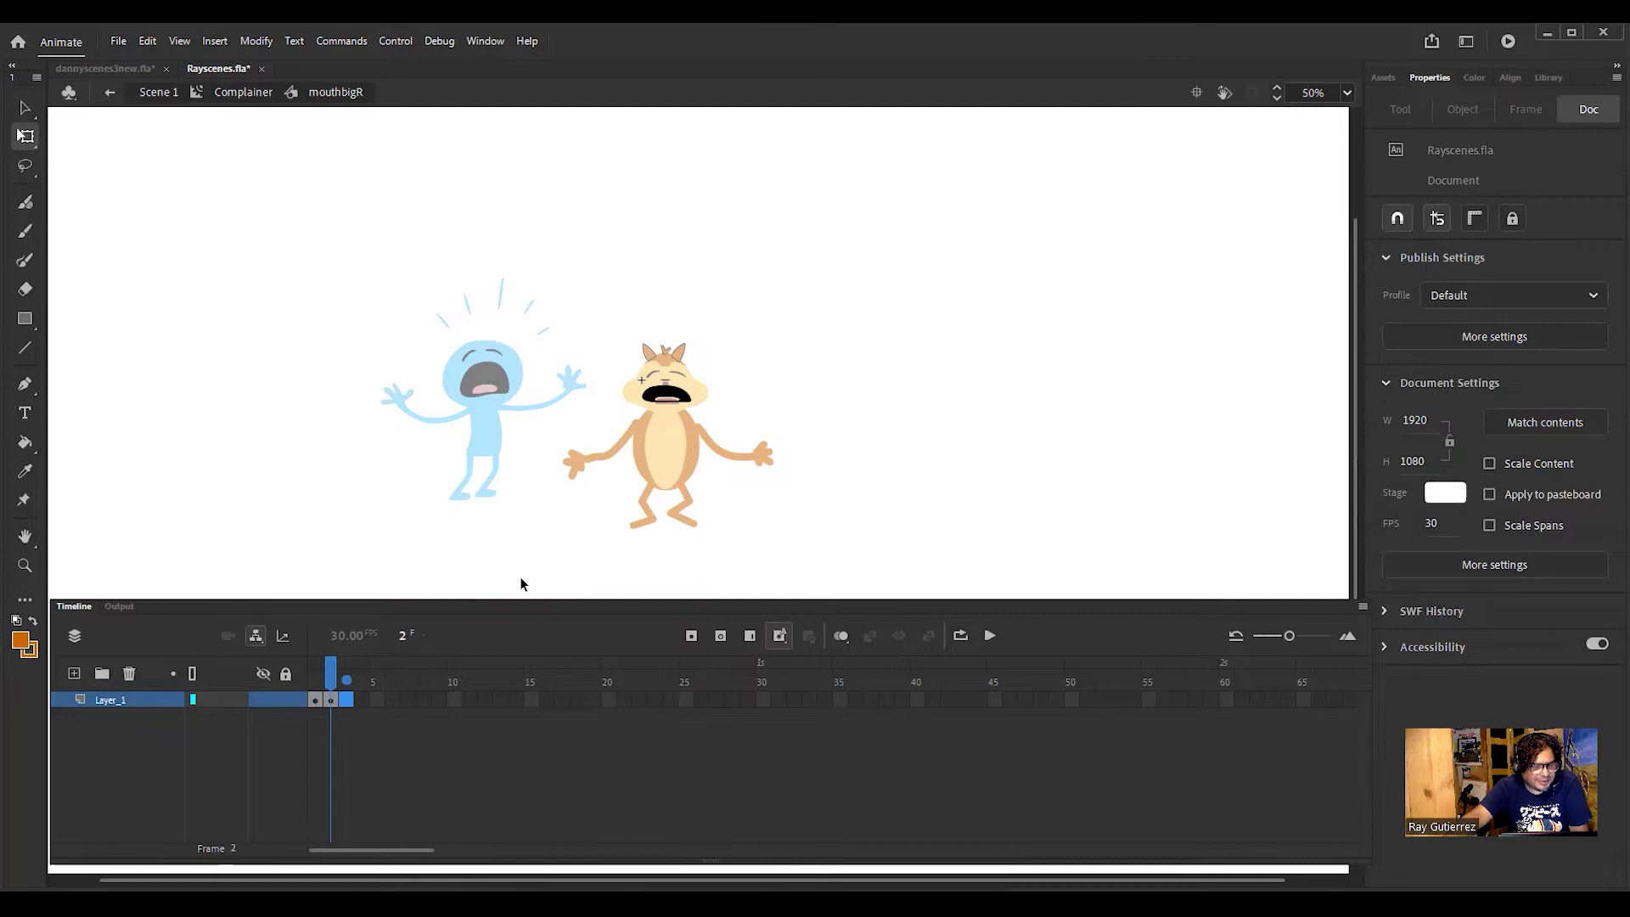
click(668, 397)
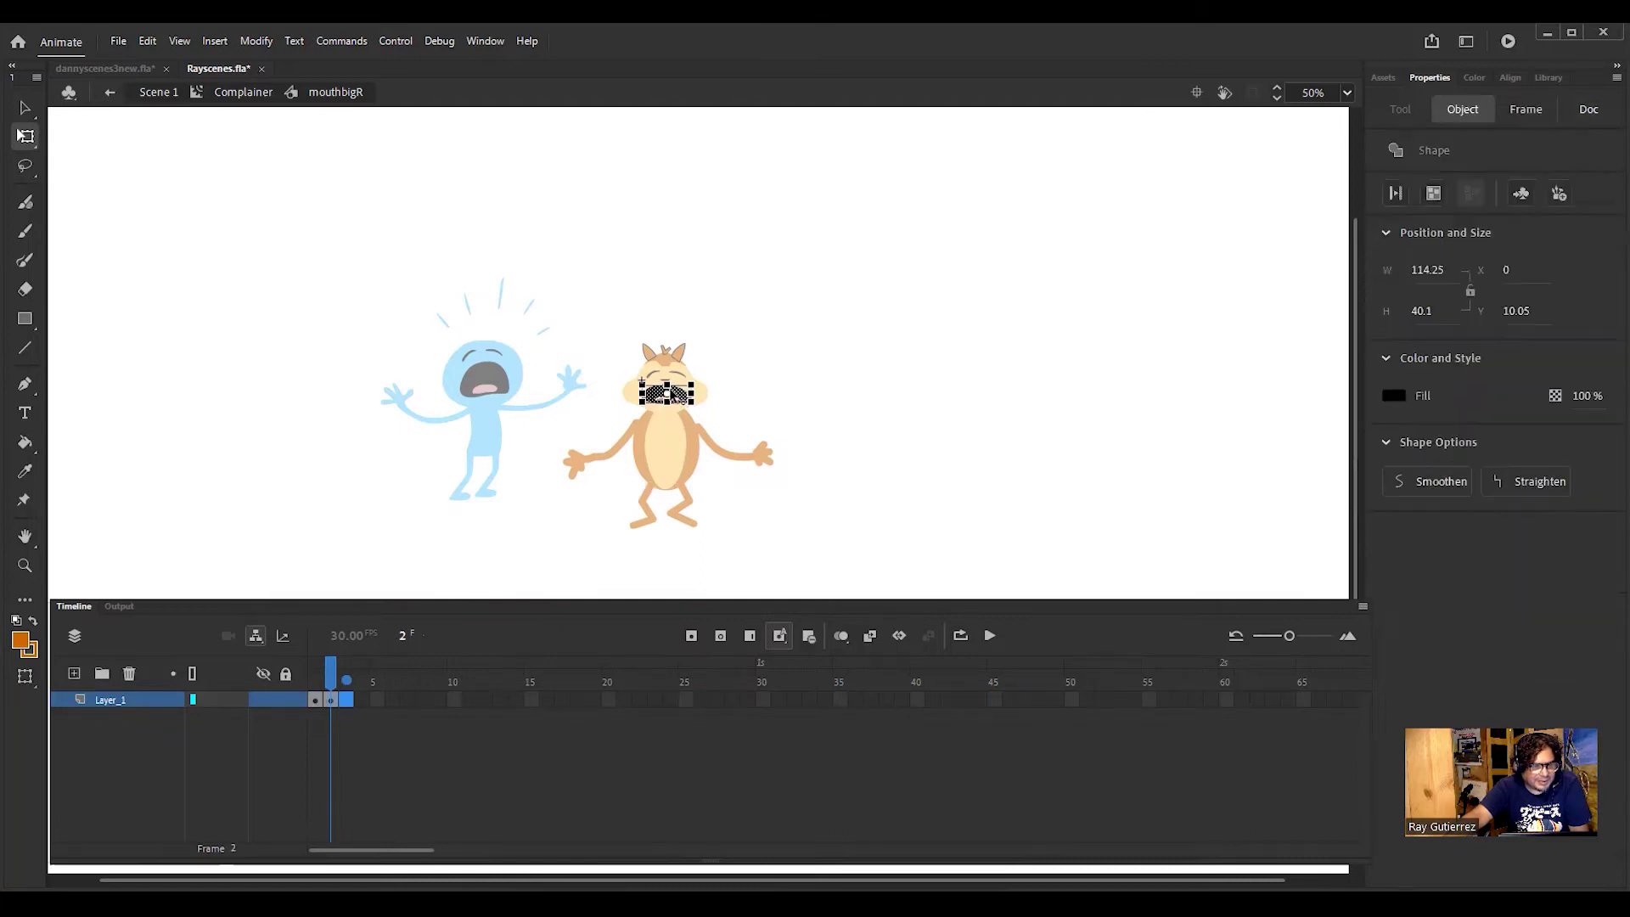
key(.)
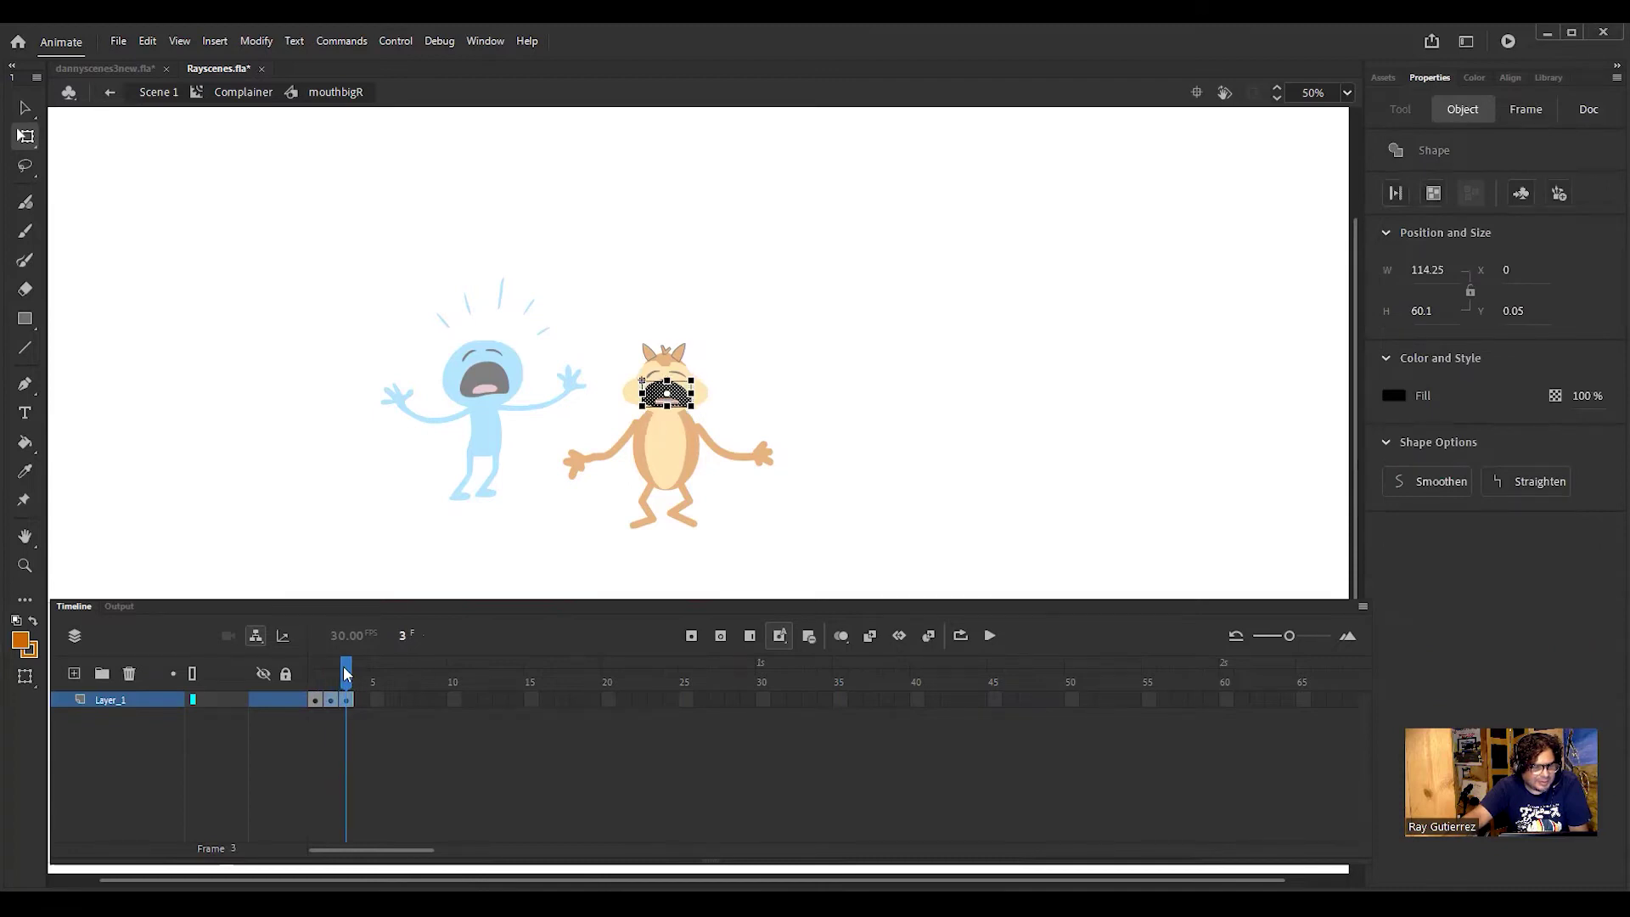
drag(332, 679, 350, 728)
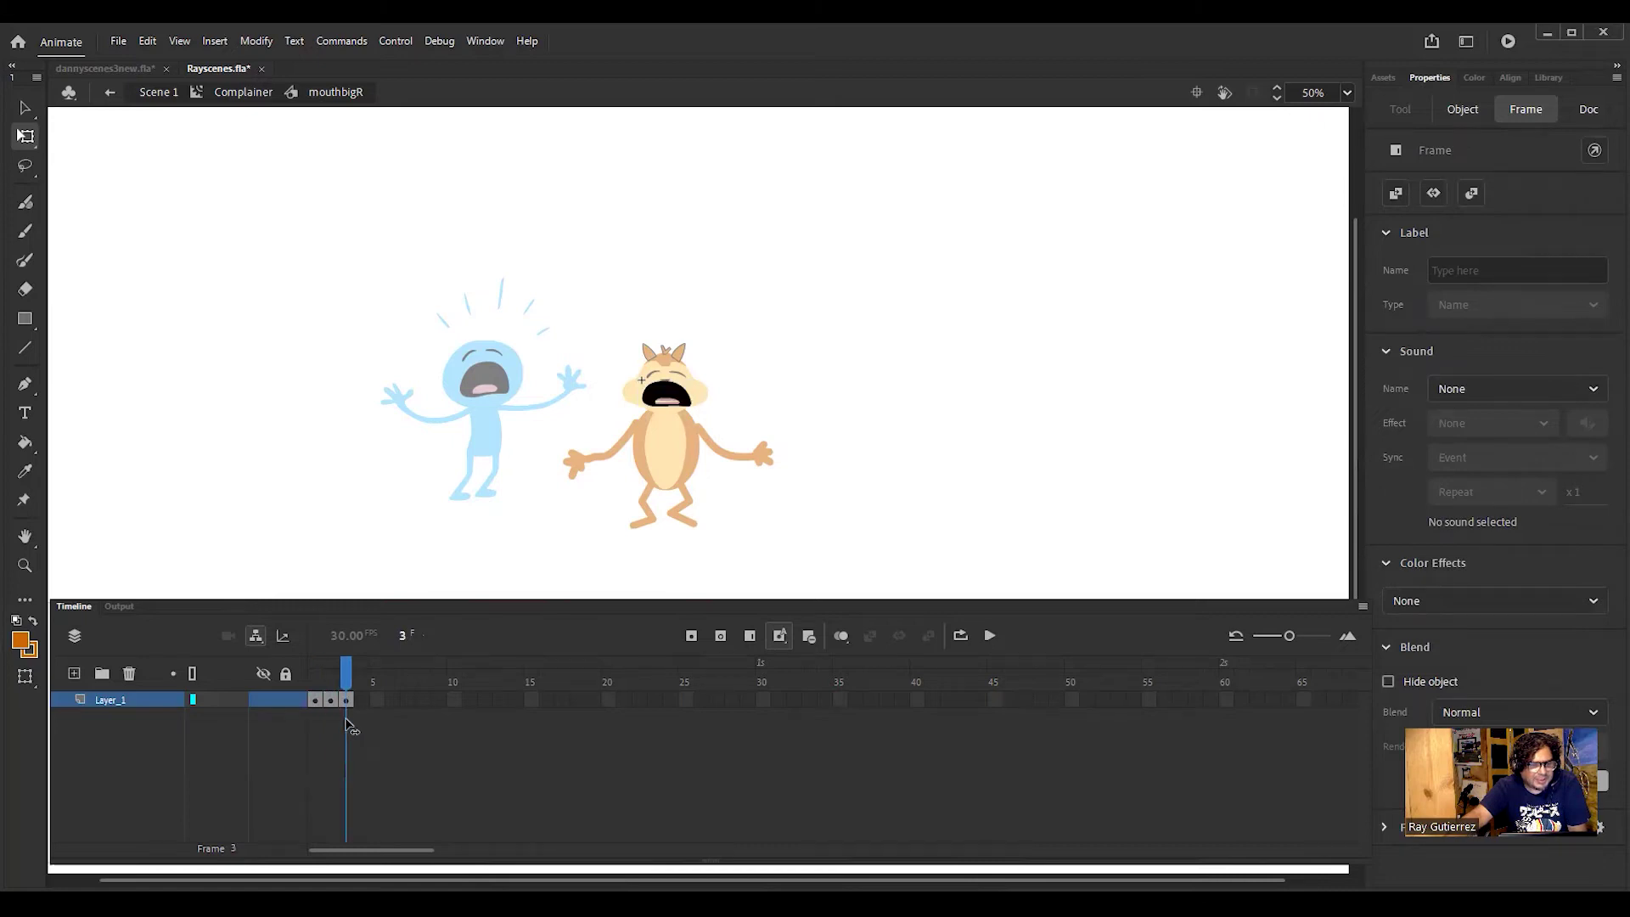
mouse_move(346, 724)
mouse_down()
mouse_move(321, 726)
mouse_move(348, 727)
mouse_up()
drag(361, 726, 313, 726)
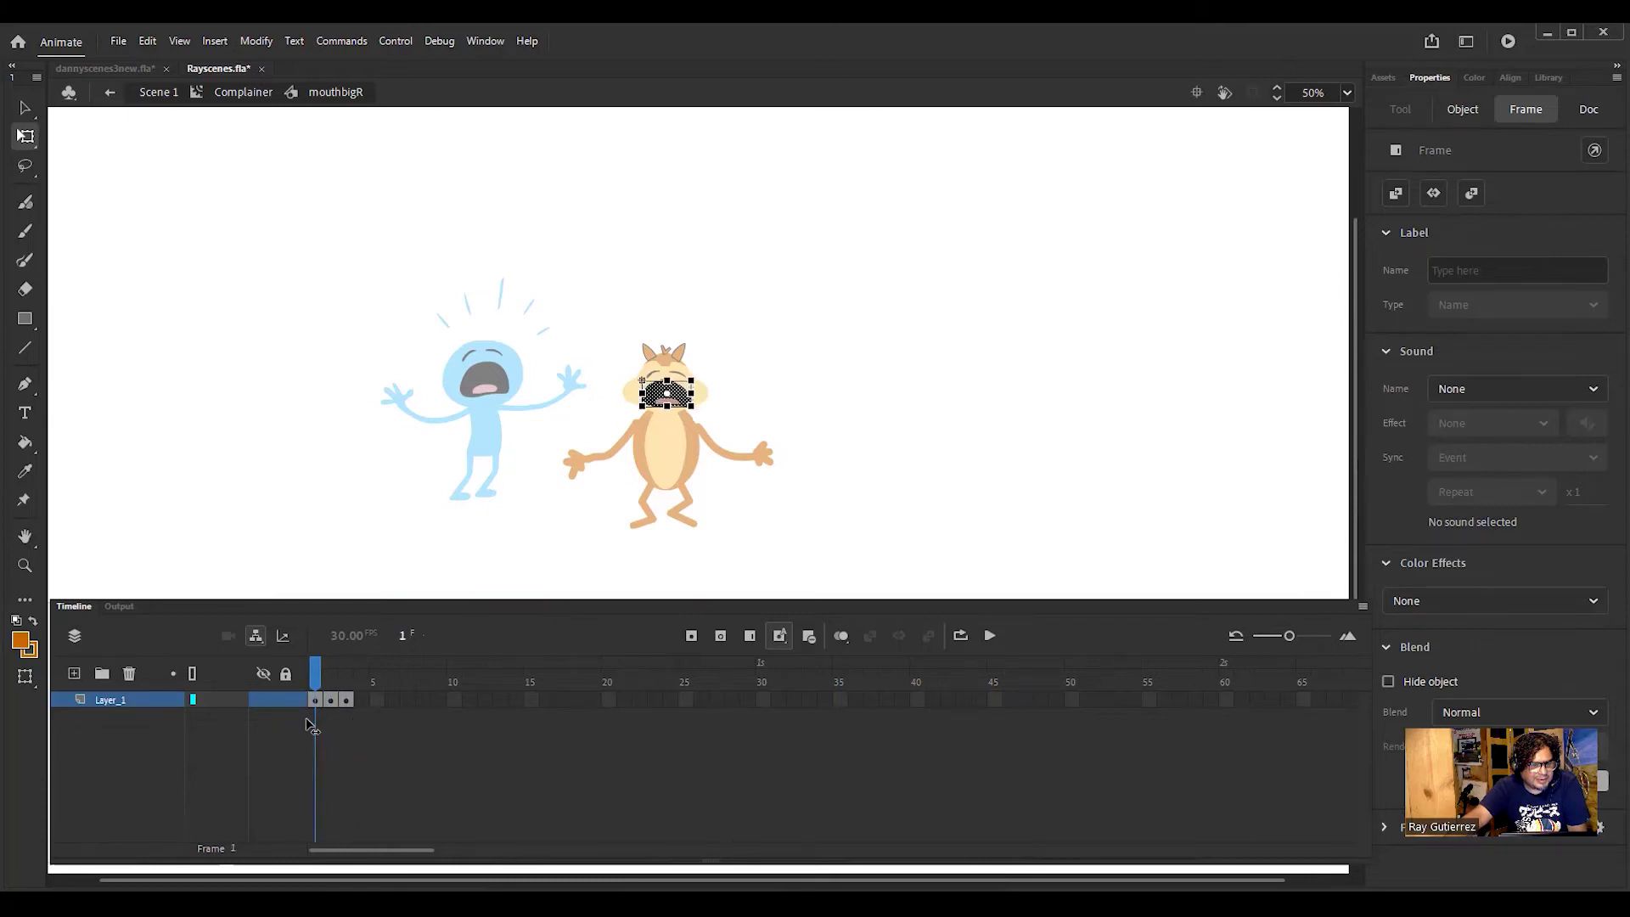
Step: Return to the Complainer symbol and scrub its opening frames to check the mouth movement
click(109, 93)
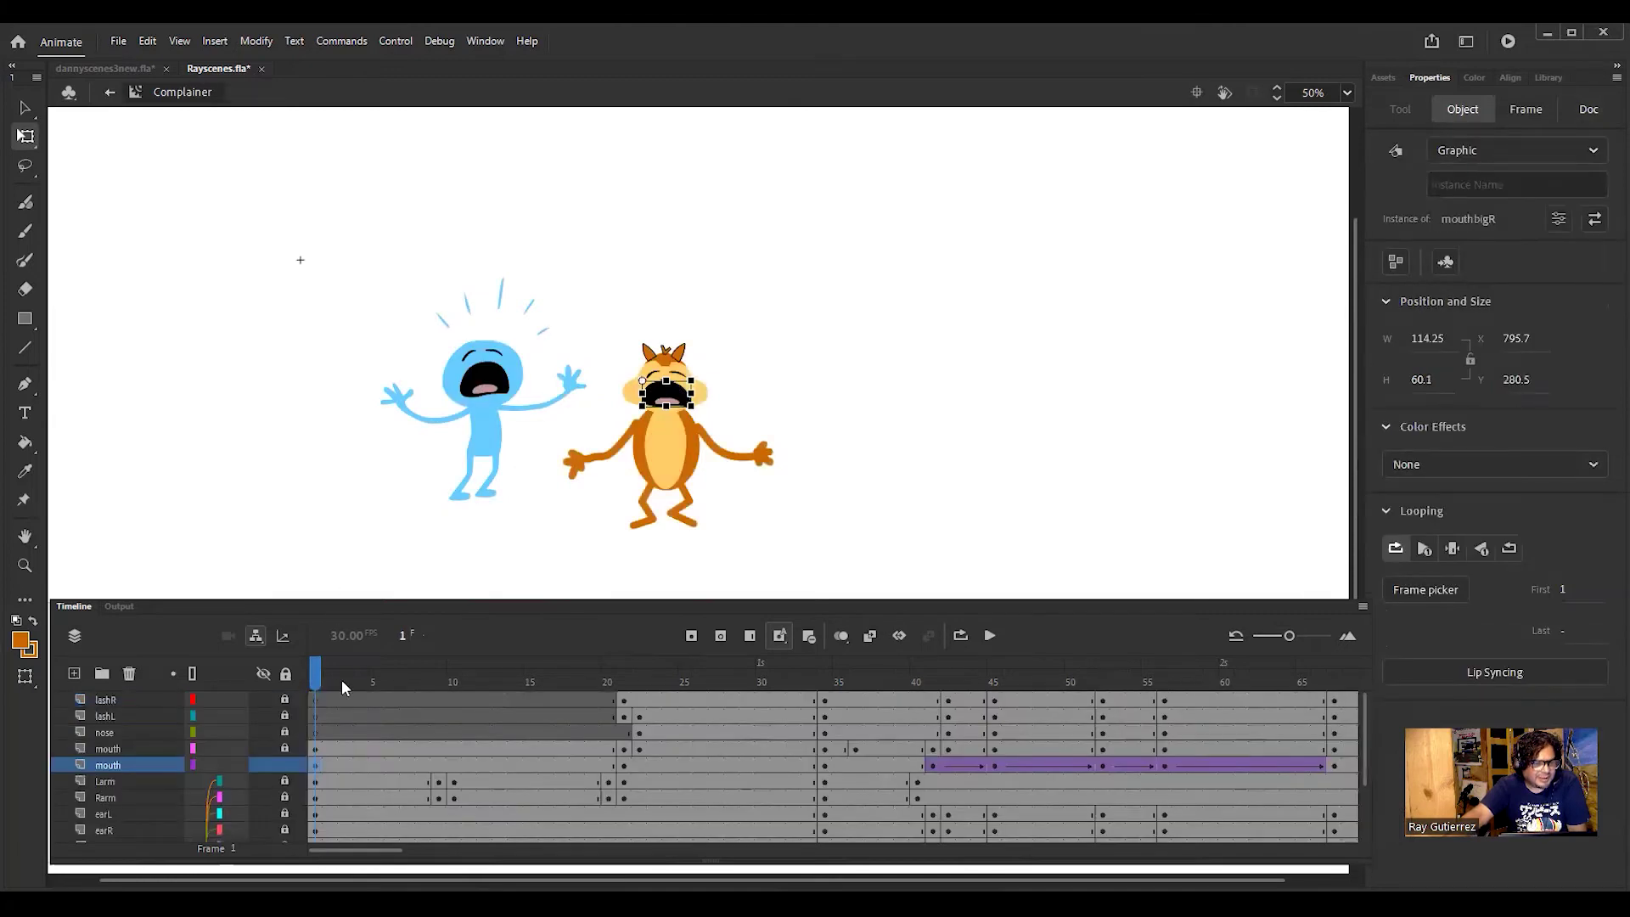
click(319, 535)
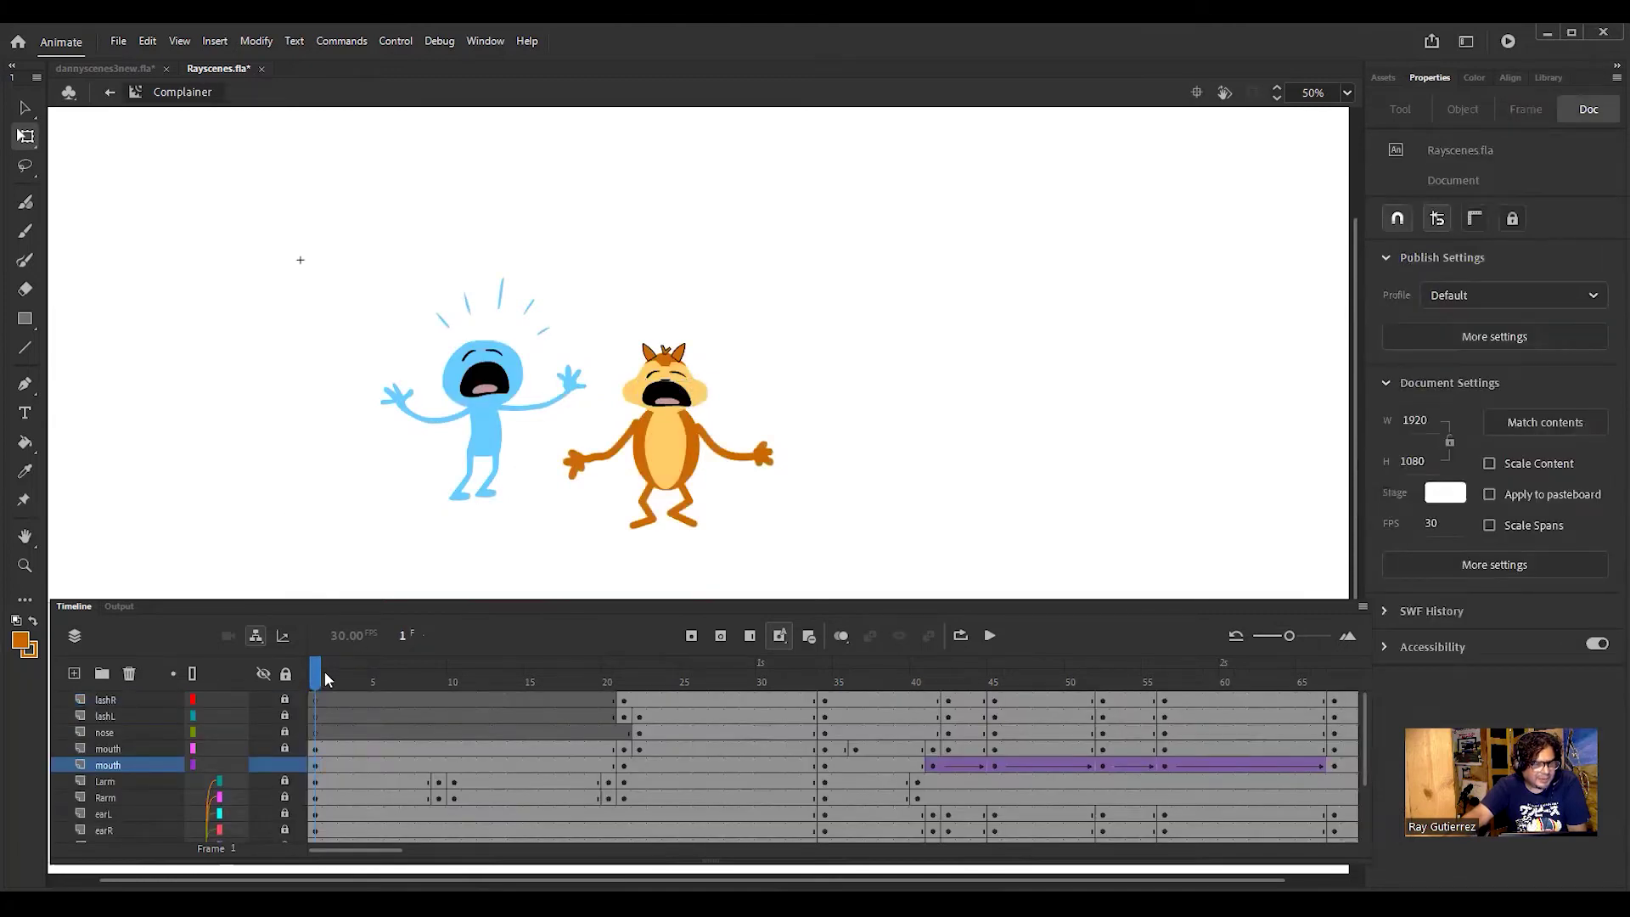
drag(335, 689, 394, 704)
click(321, 709)
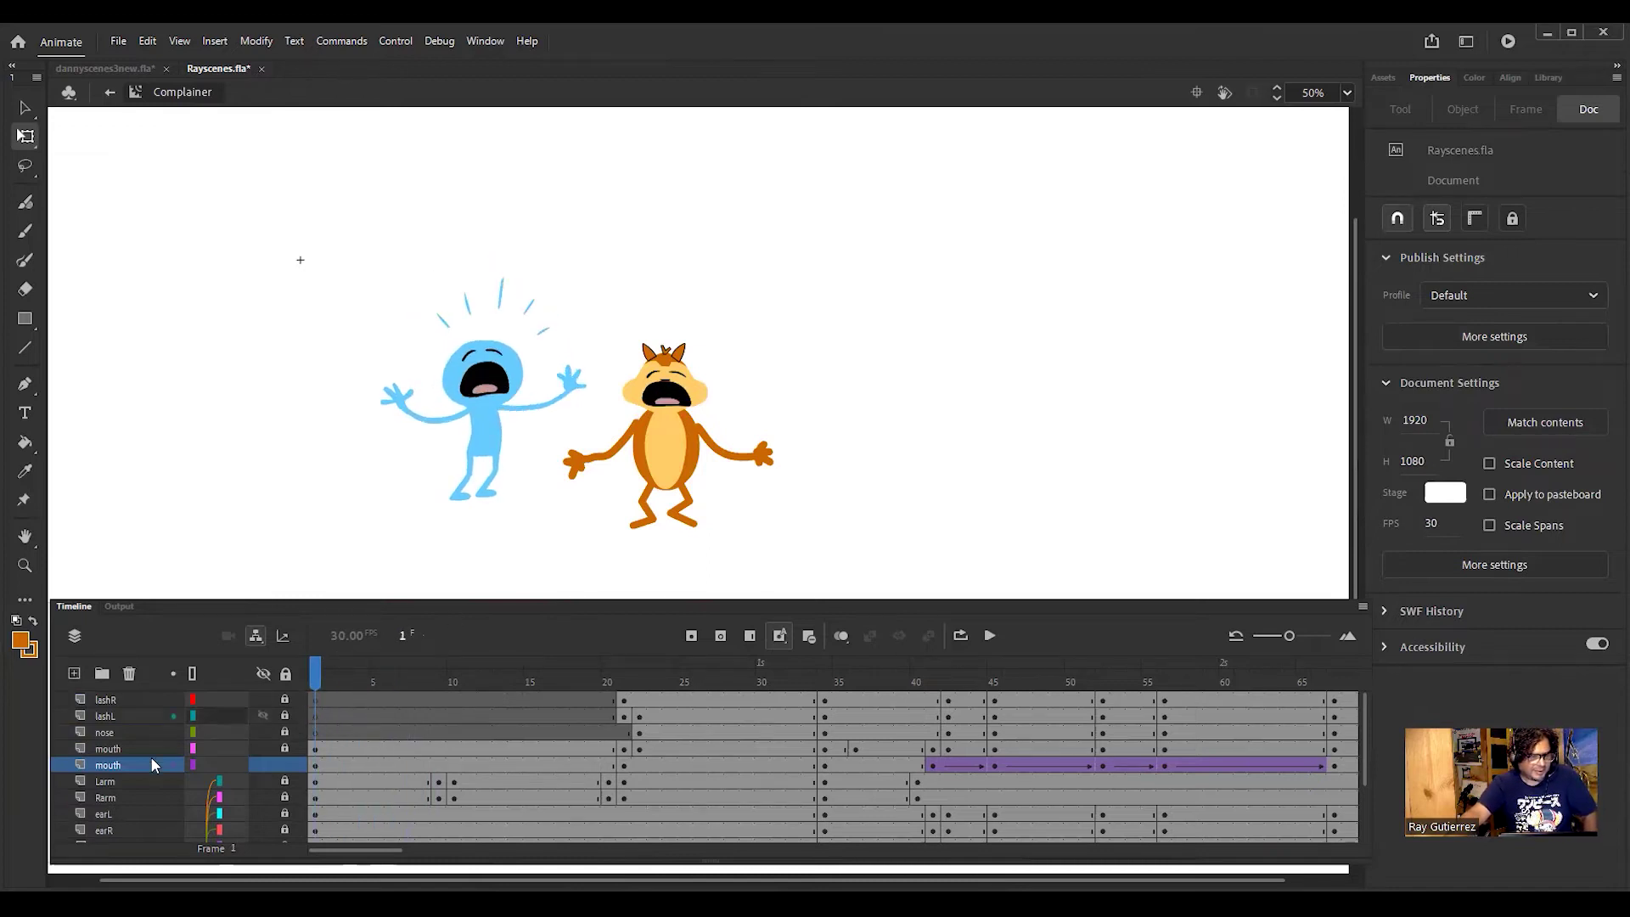
Step: Reopen mouthbigR, insert a keyframe at frame 4, and squash the mouth shape vertically to a height of about 20
click(671, 396)
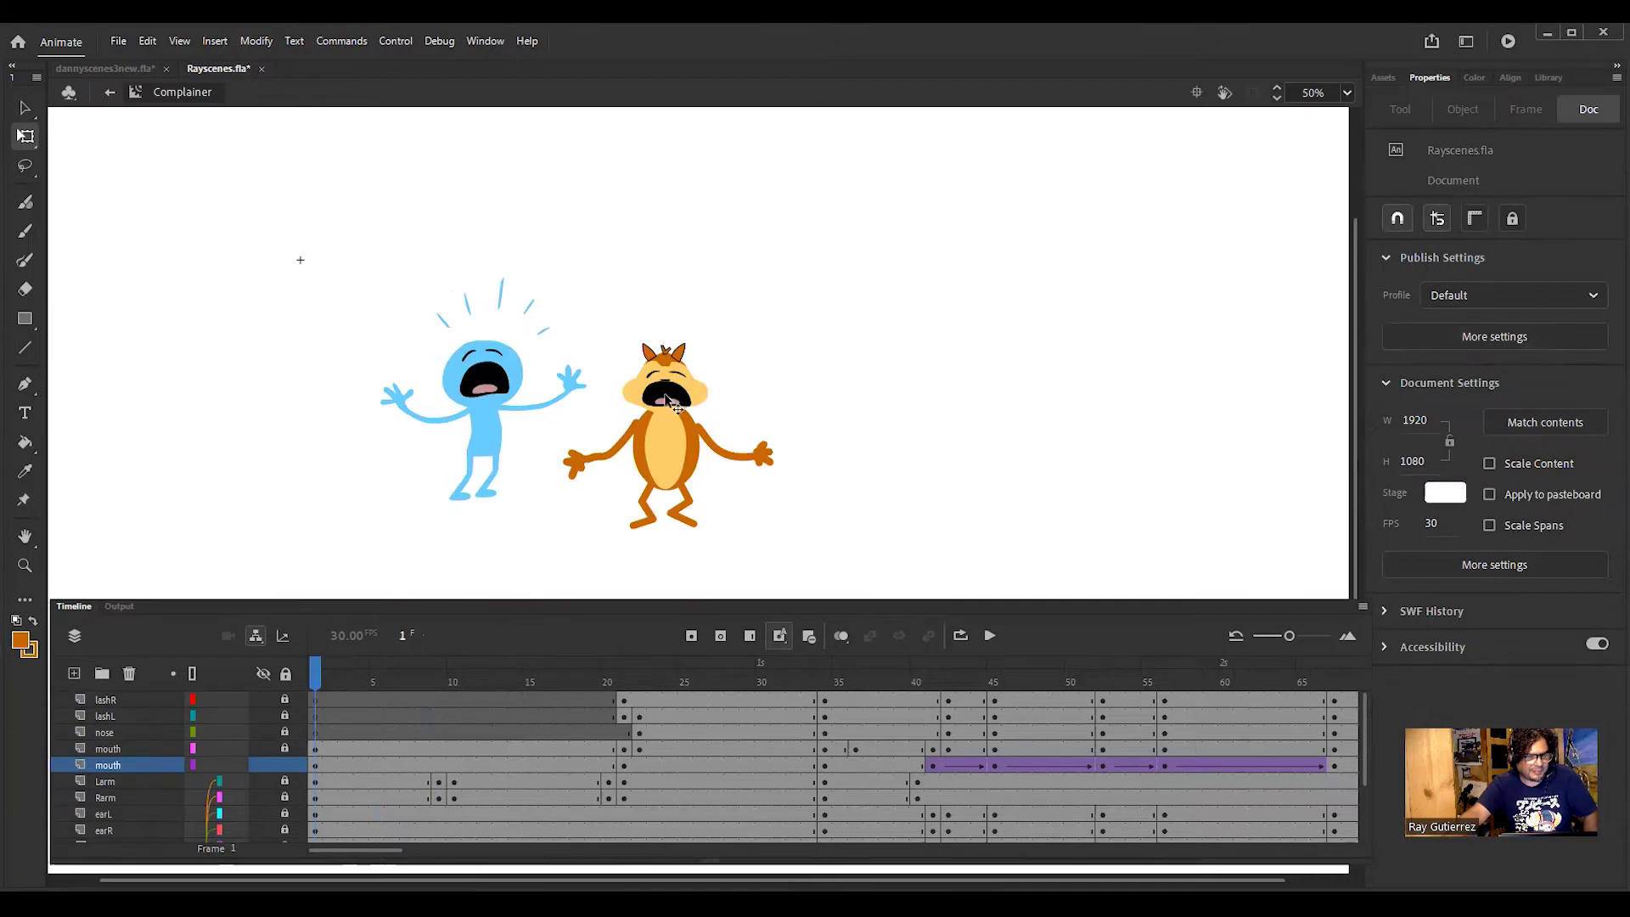
double_click(670, 397)
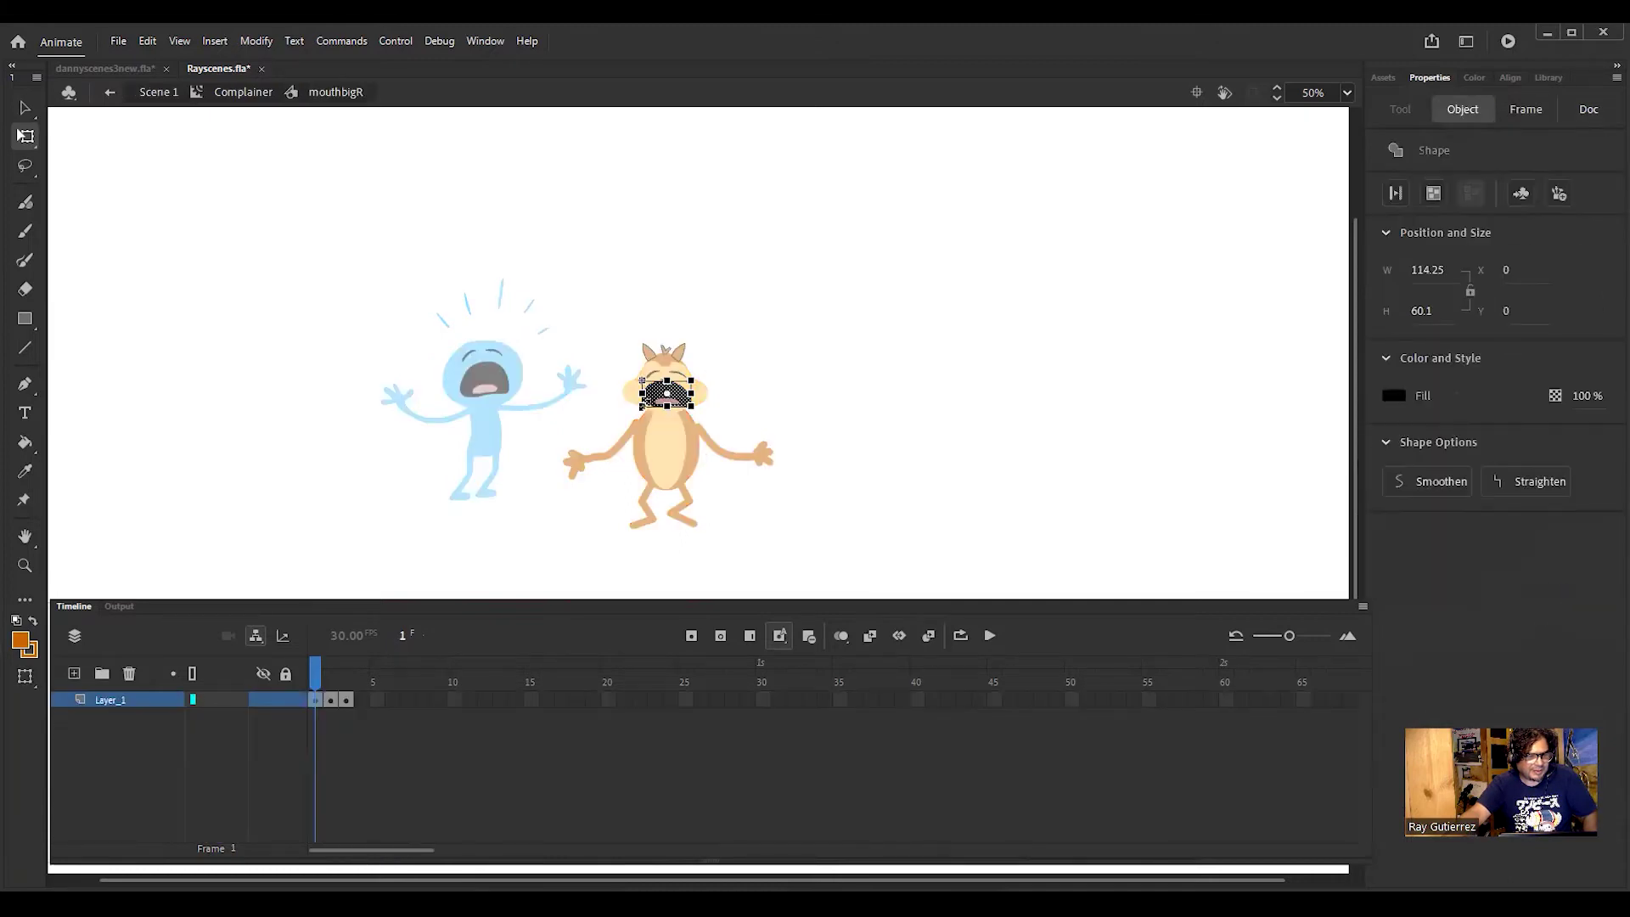
drag(334, 671, 352, 673)
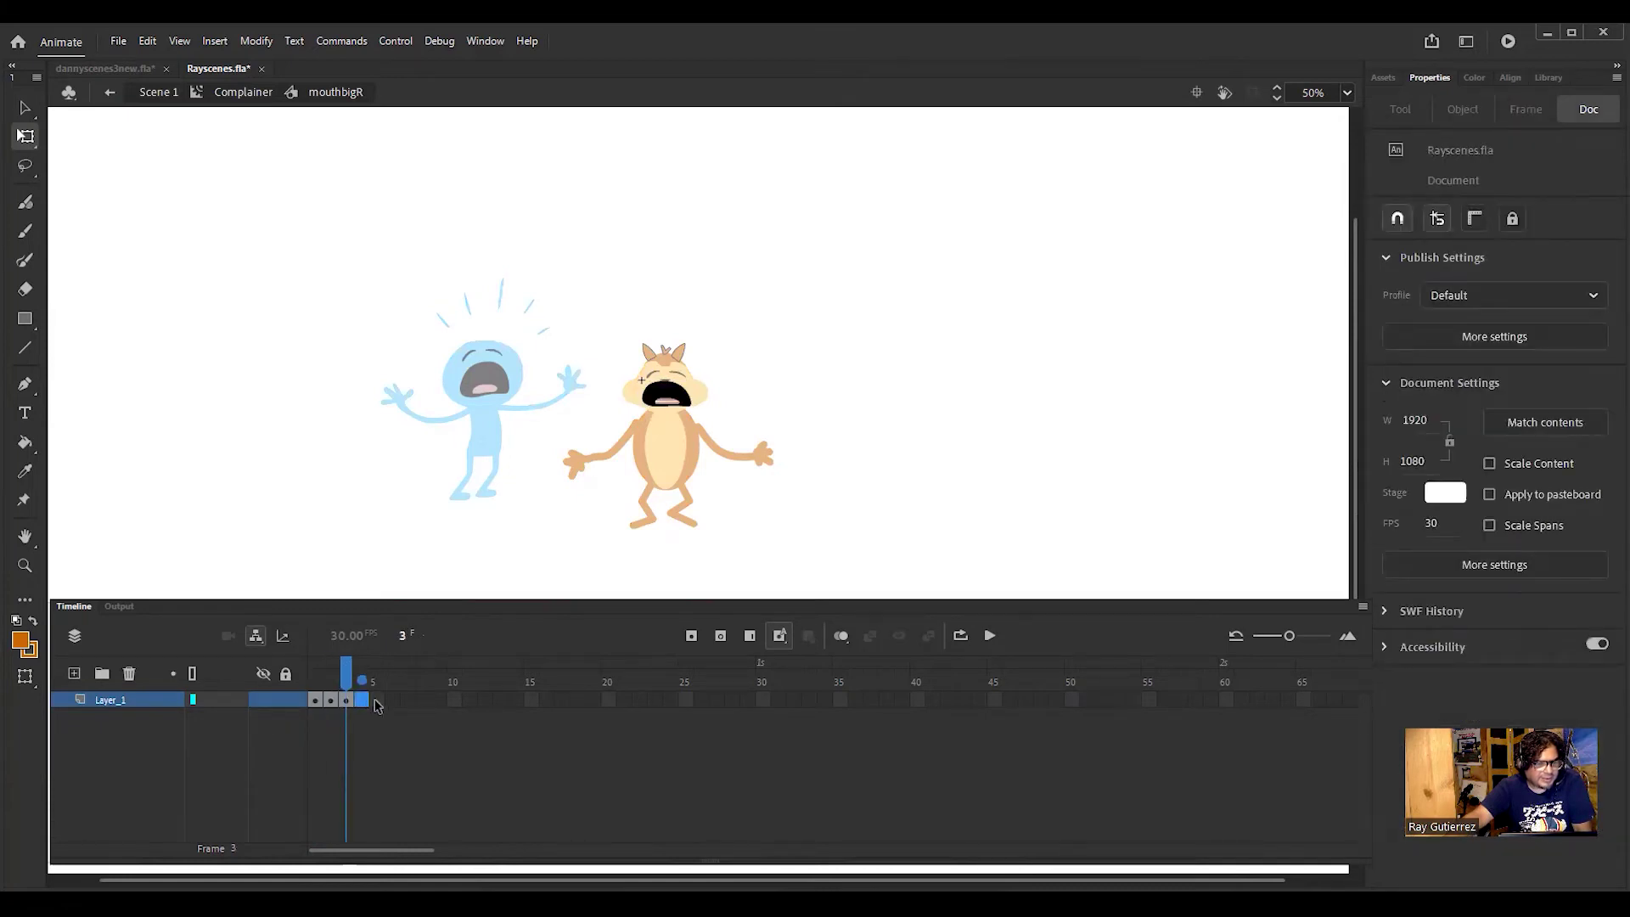
click(665, 401)
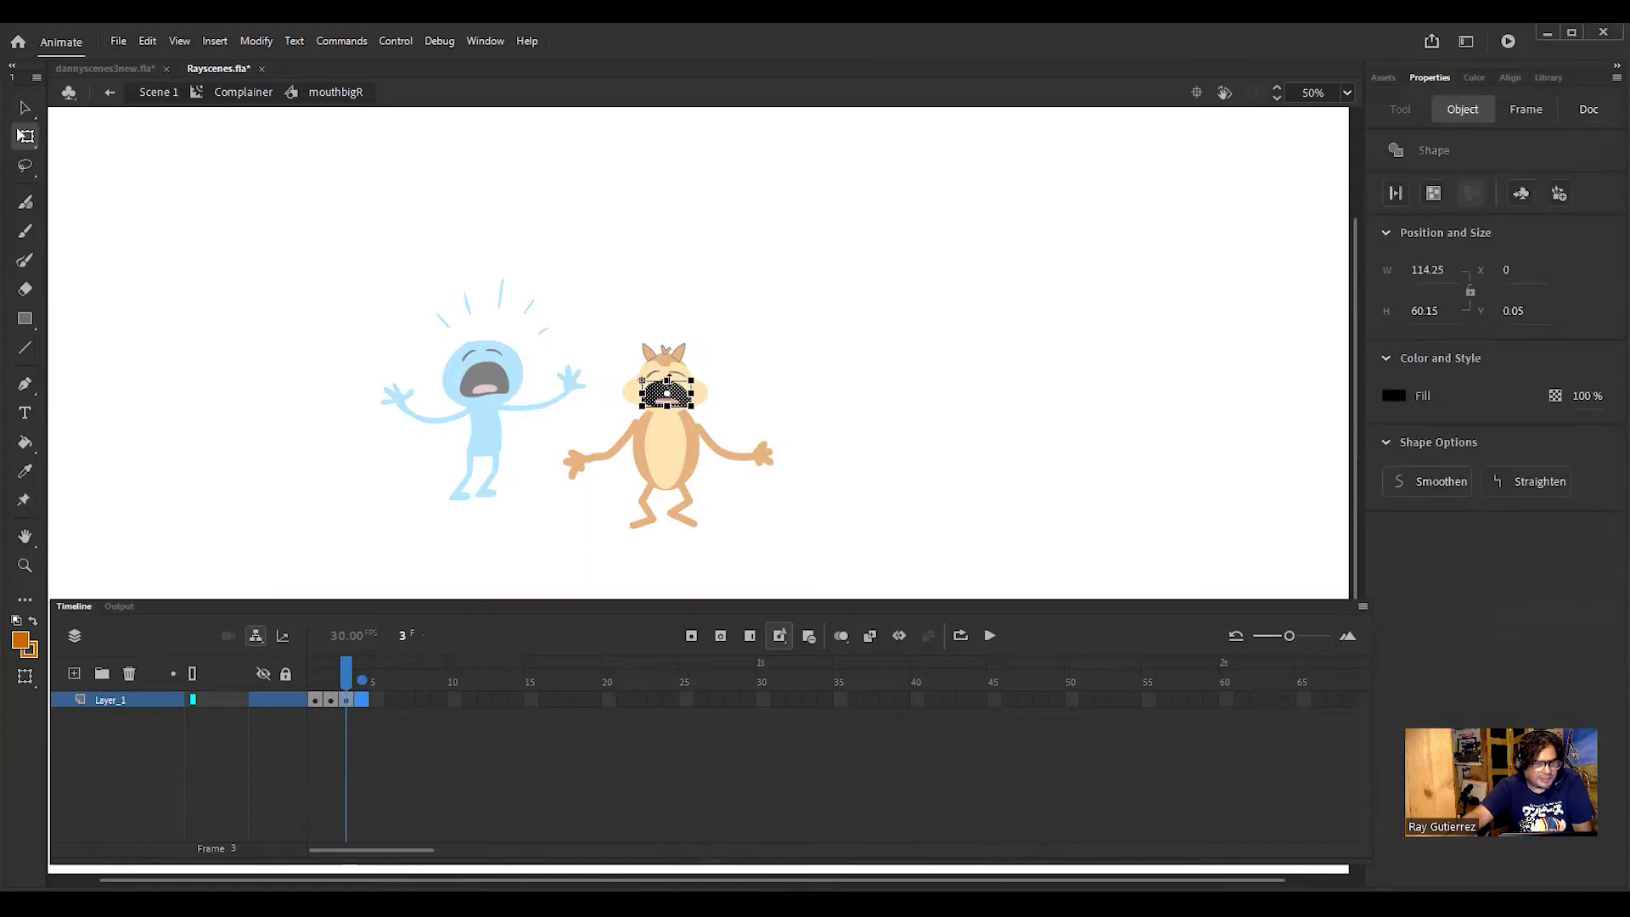
key(period)
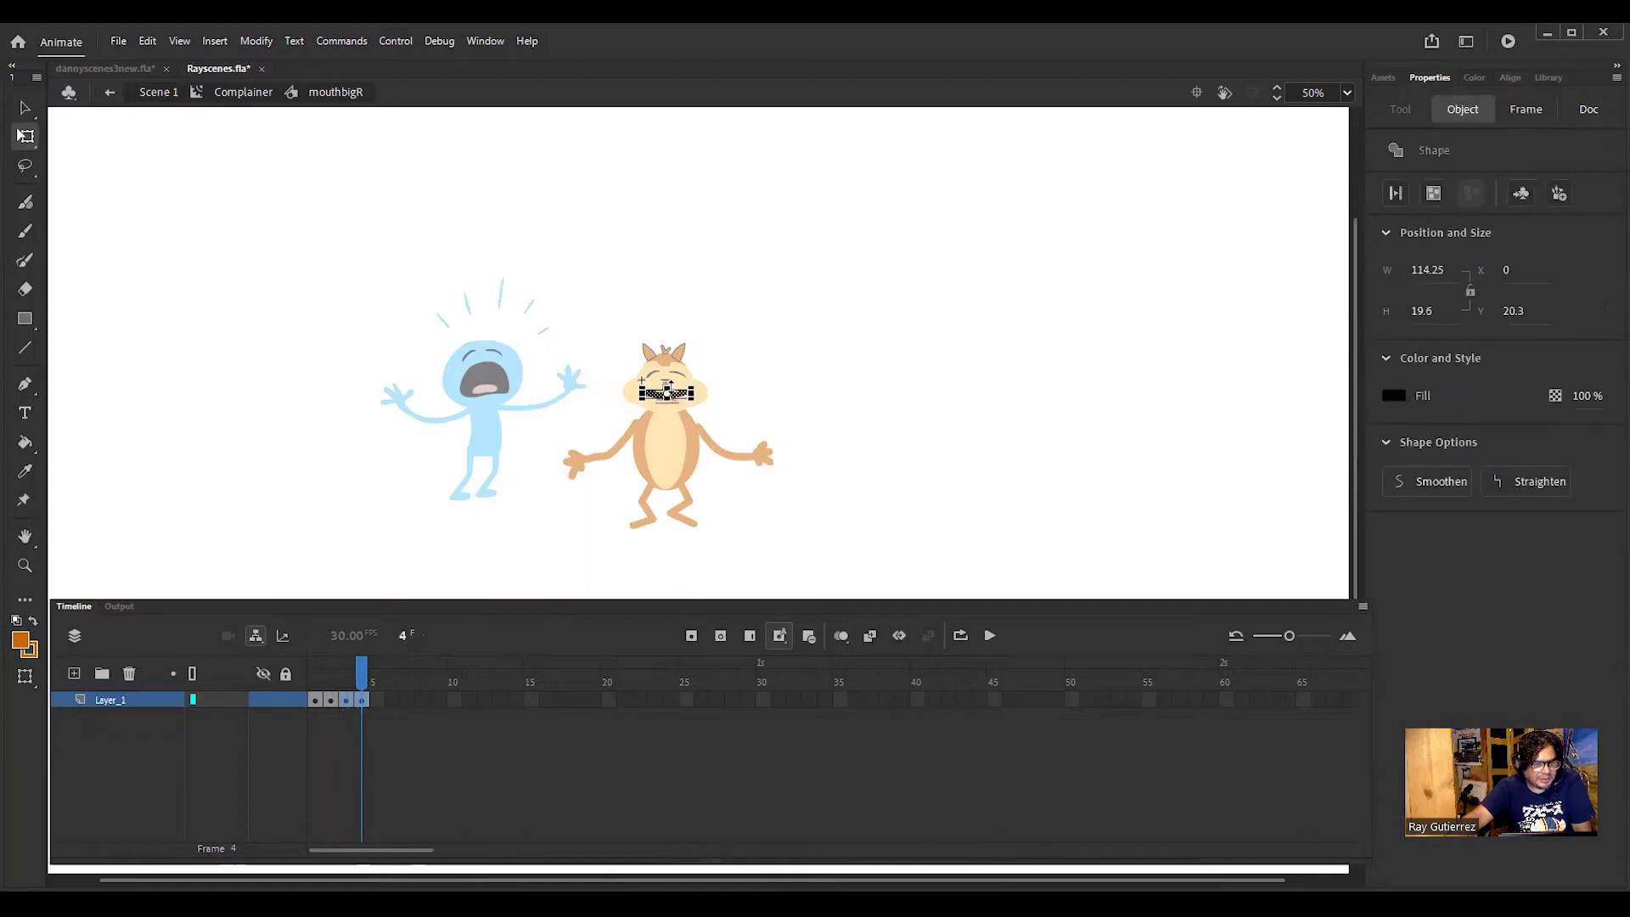
click(362, 682)
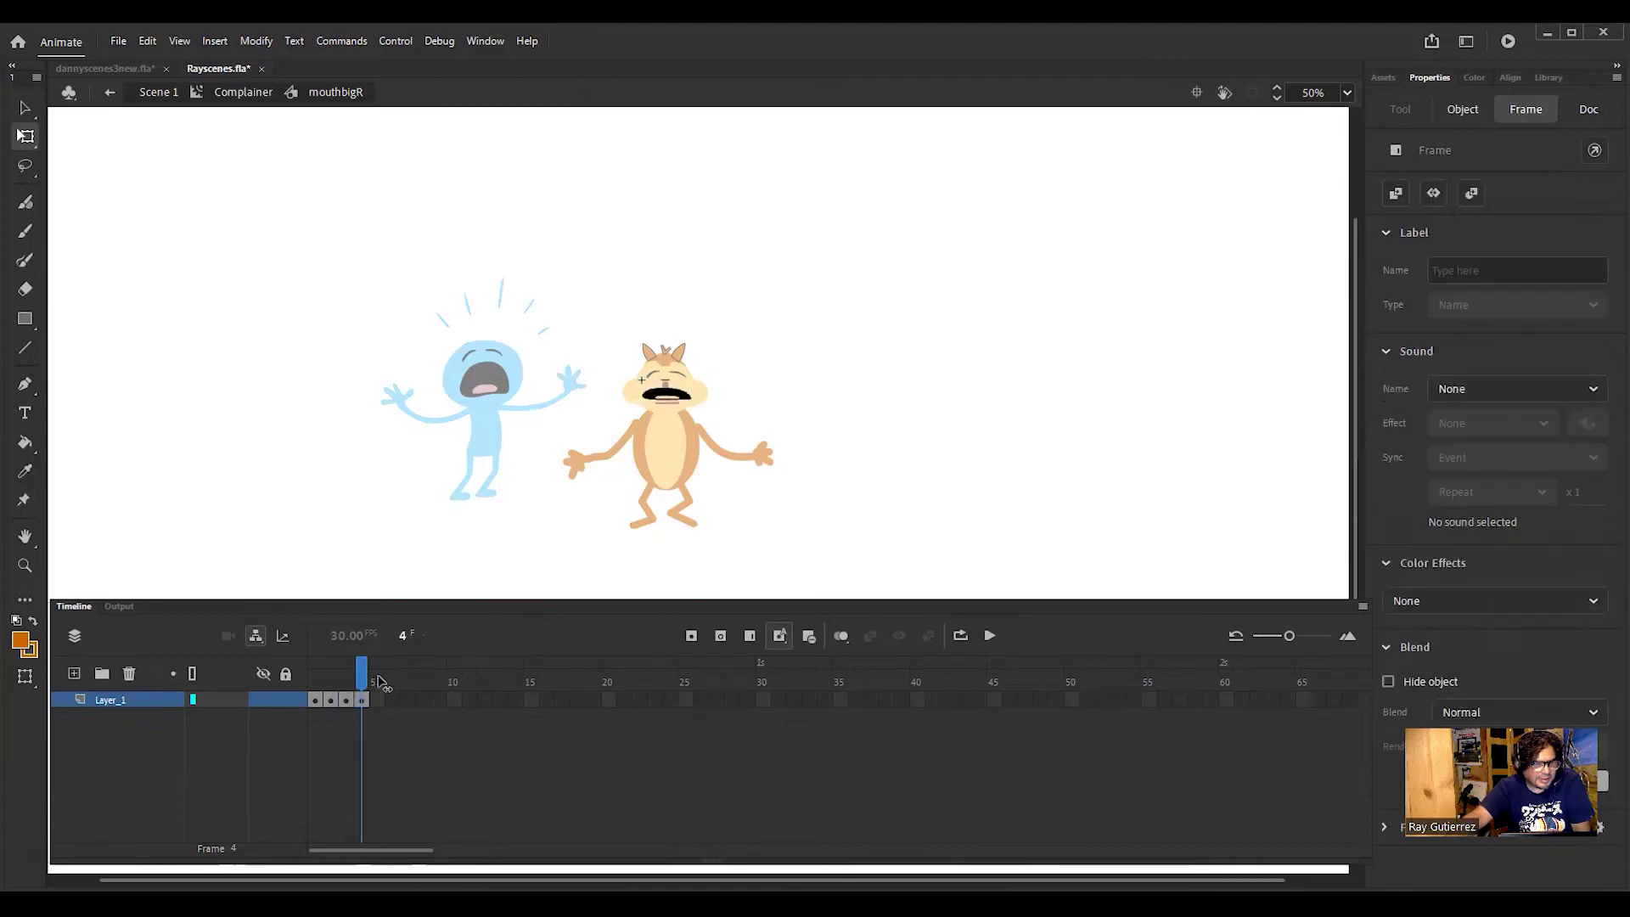
Step: On frame 4 of mouthbigR, move the detached lower tongue piece straight up into the mouth opening
click(379, 700)
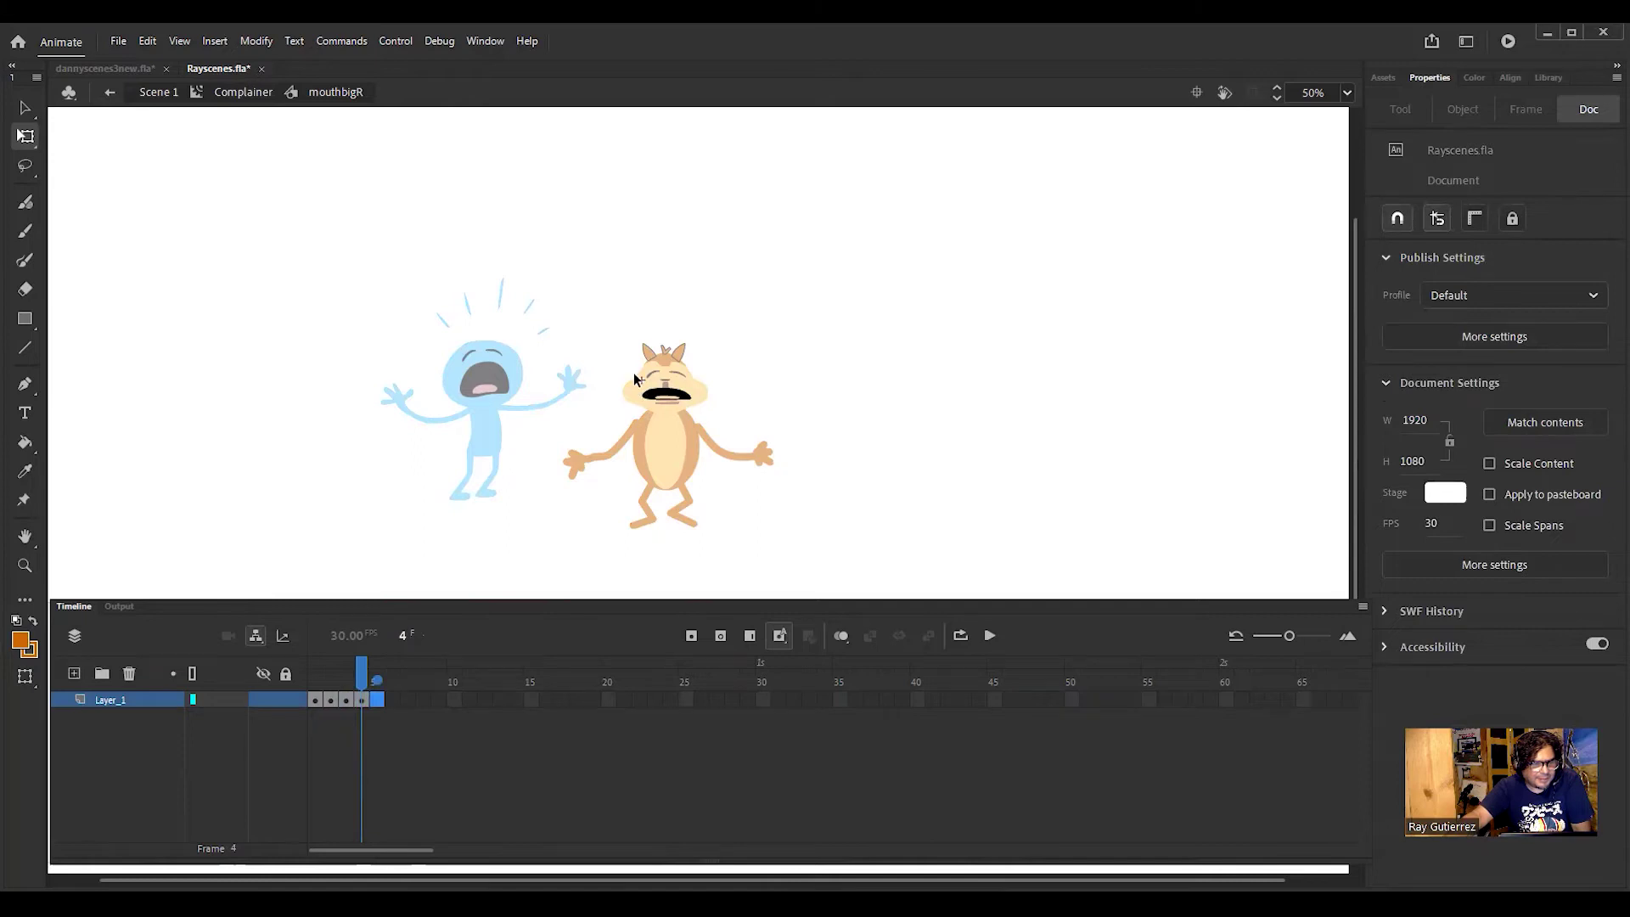
drag(634, 364, 703, 418)
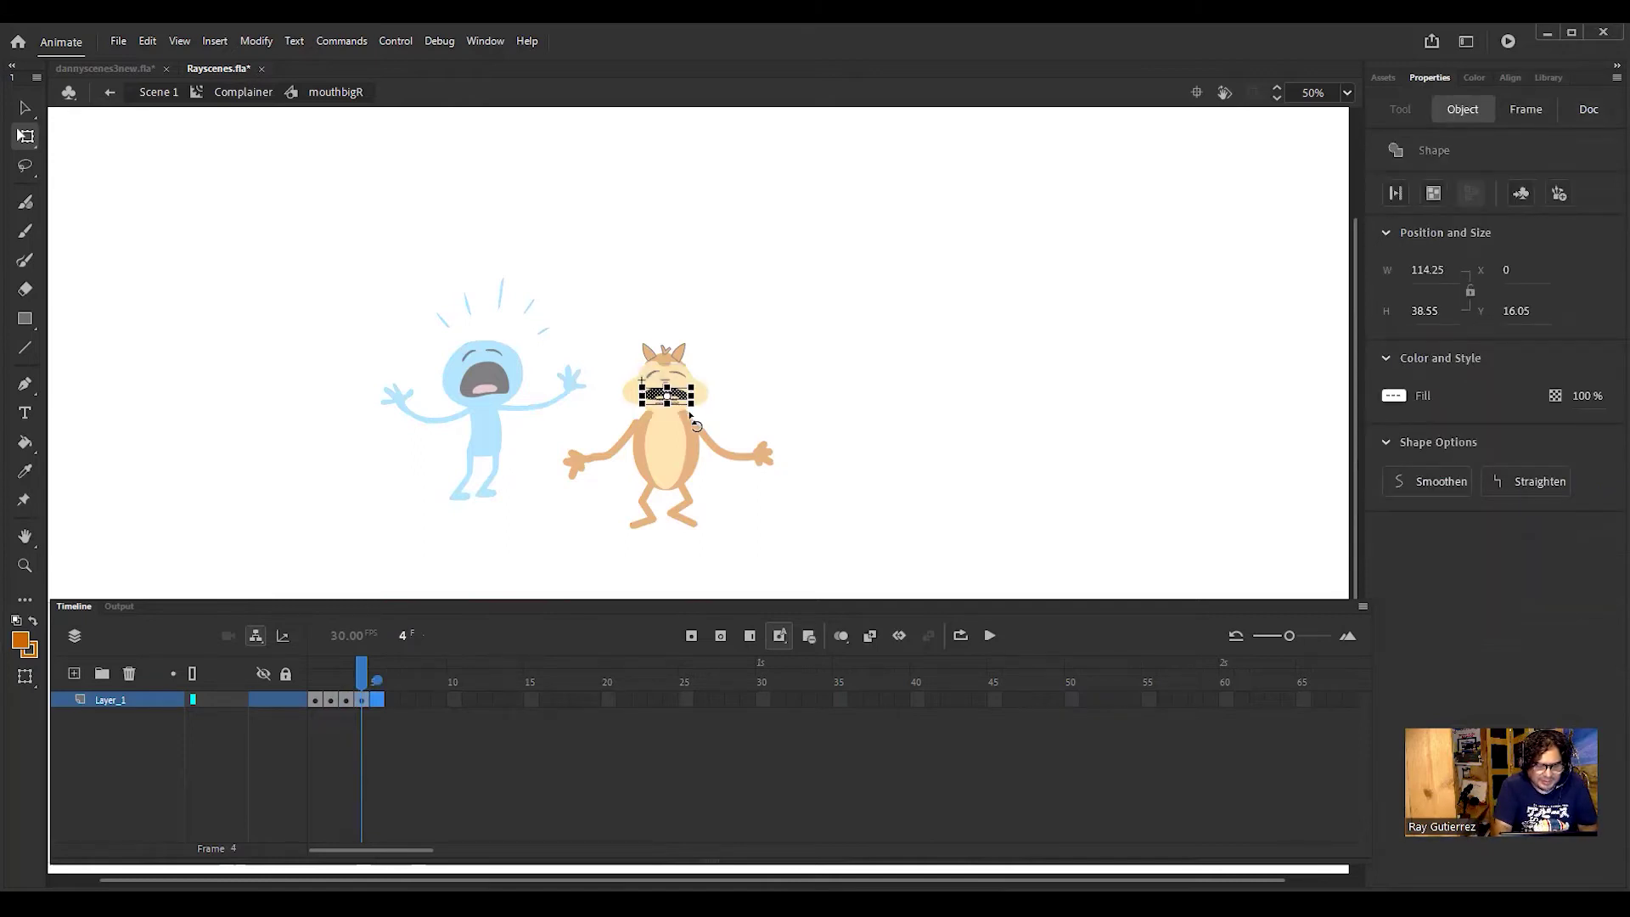
scroll(690, 416, up, 6)
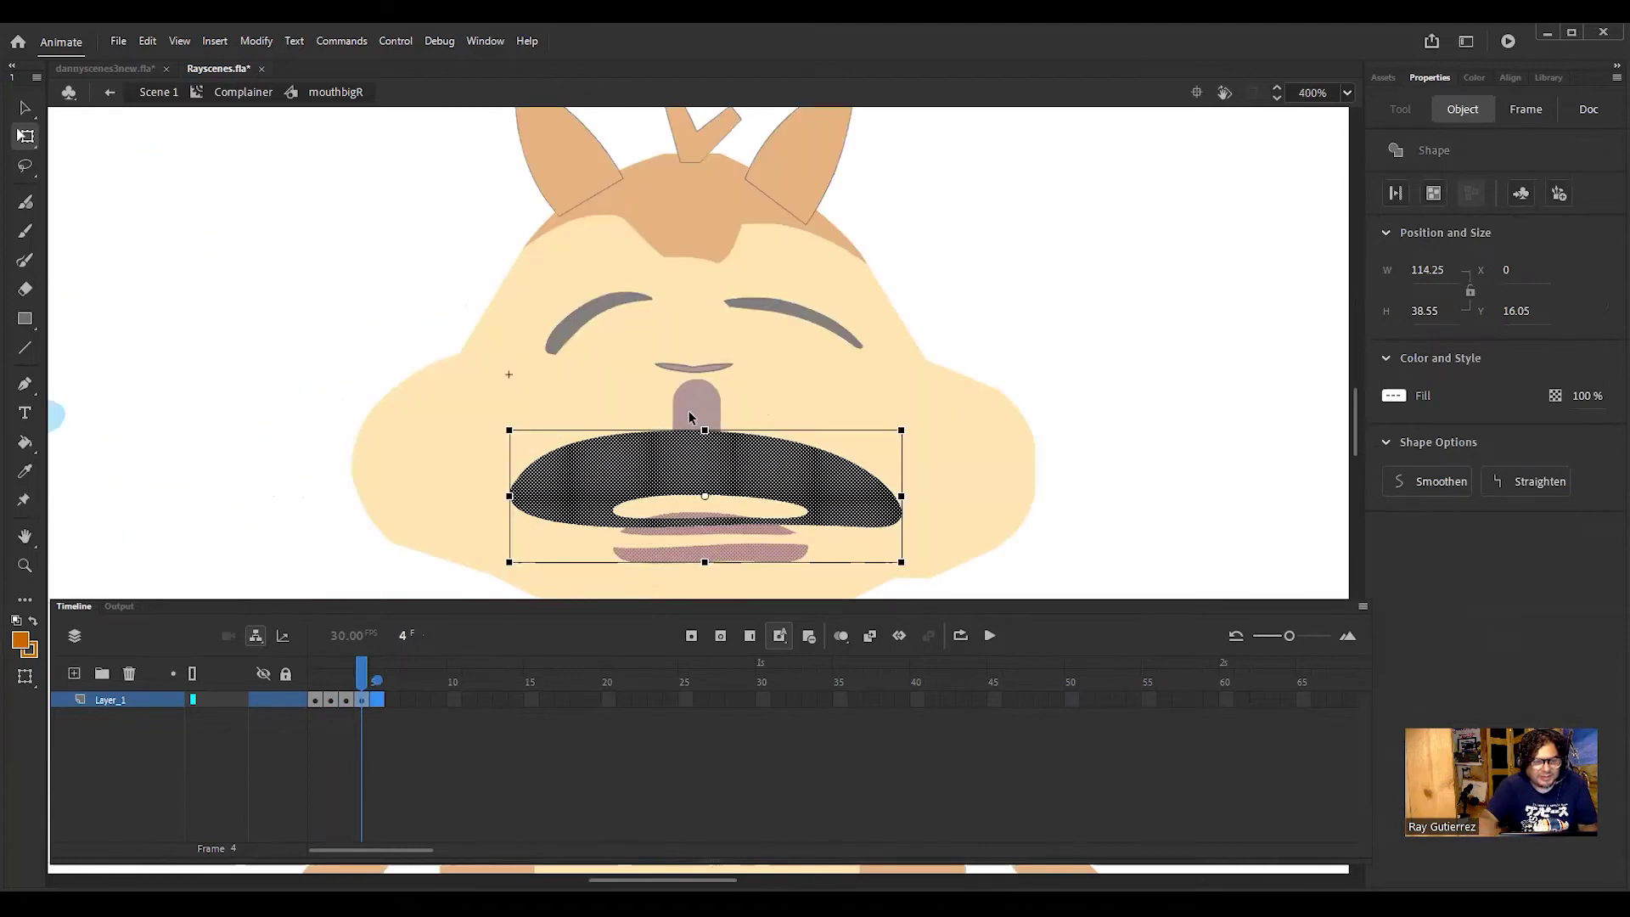
scroll(1351, 416, down, 1)
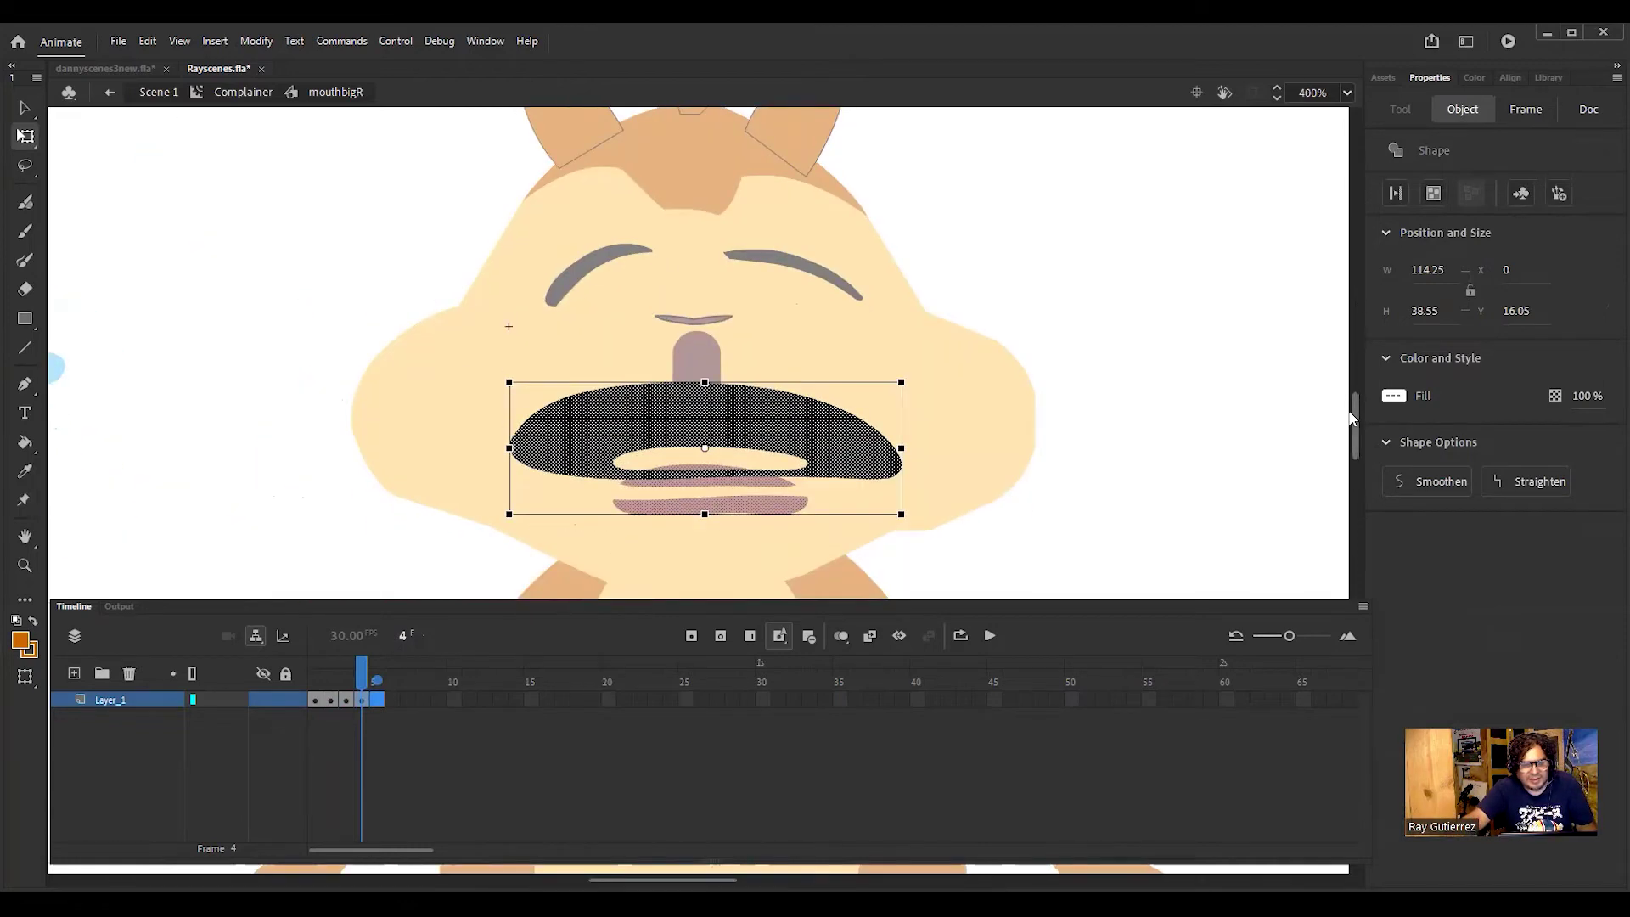
scroll(1351, 416, down, 1)
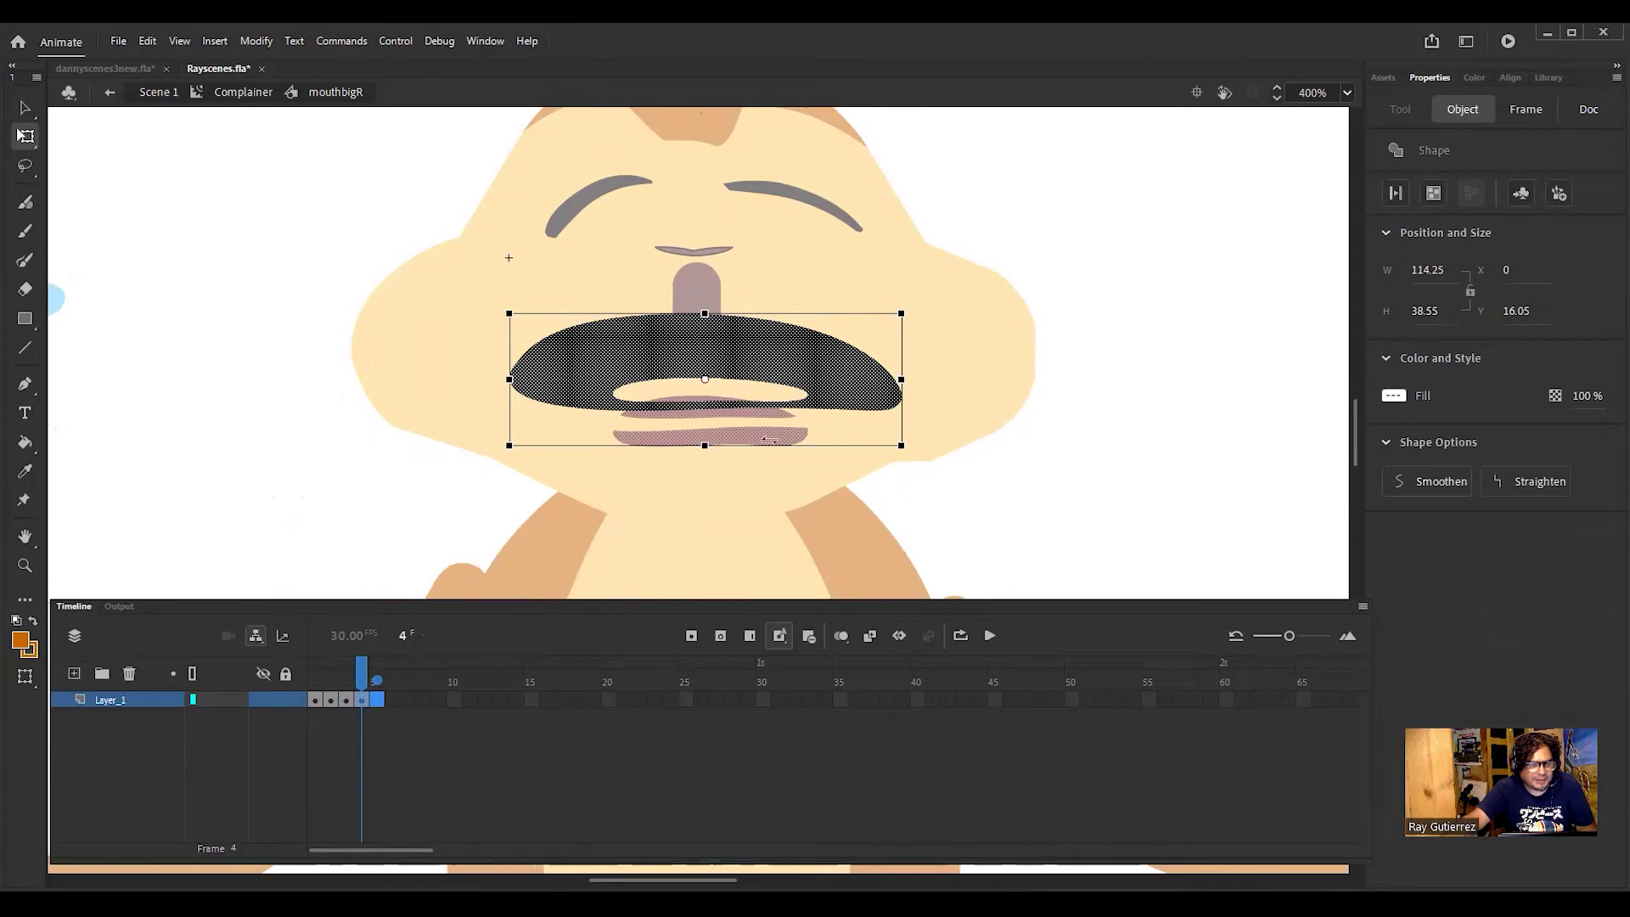
click(1110, 424)
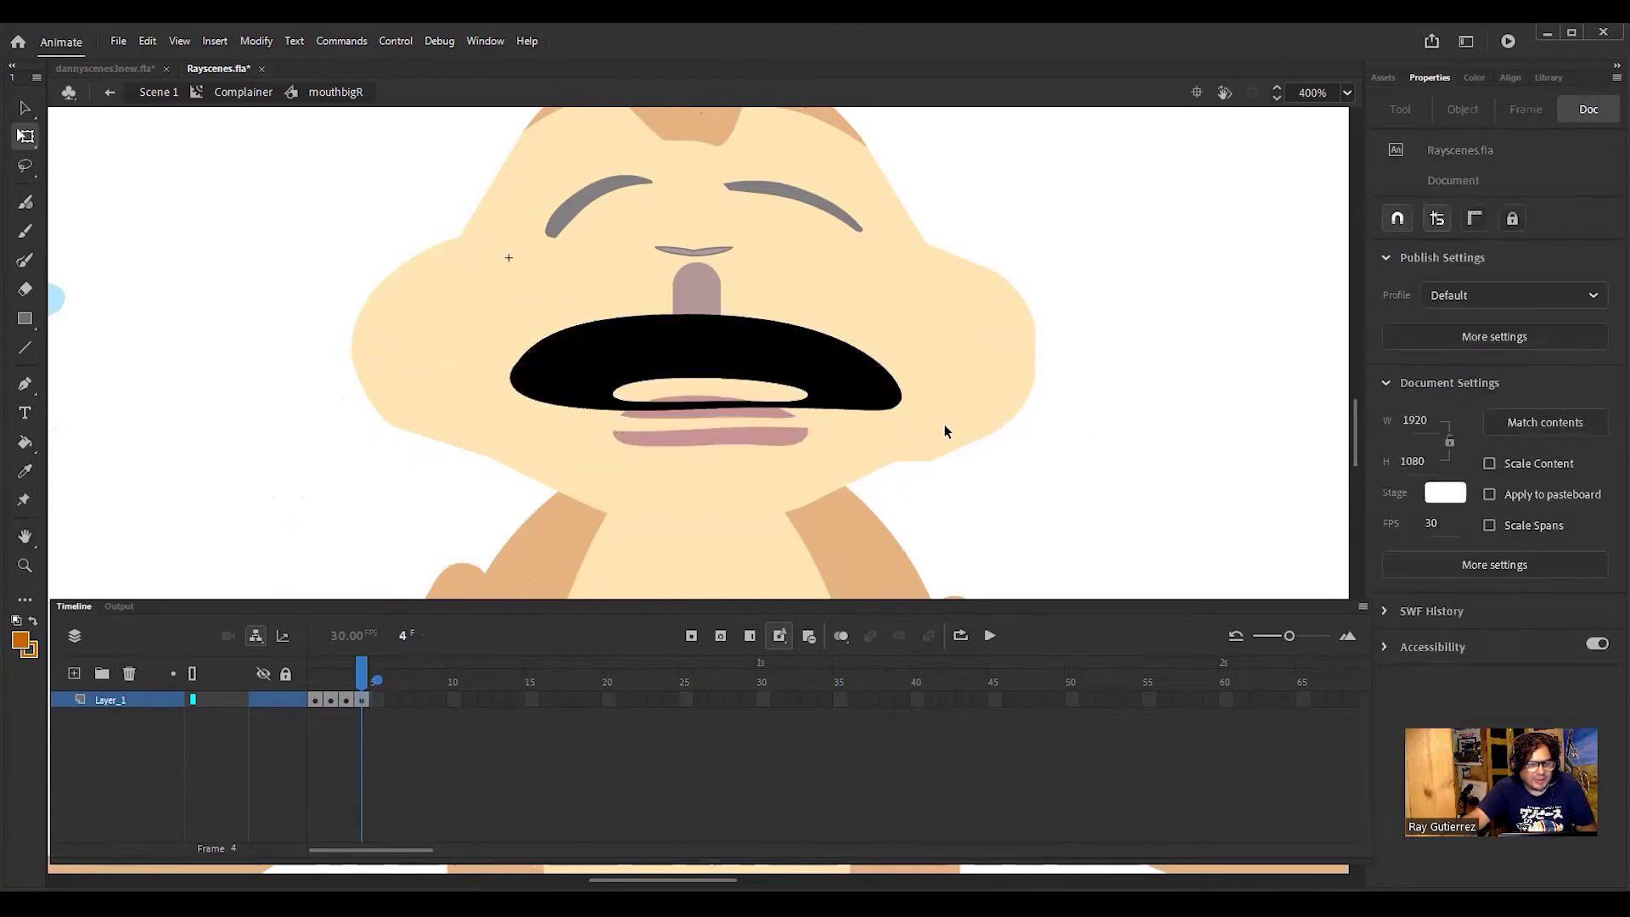
click(759, 415)
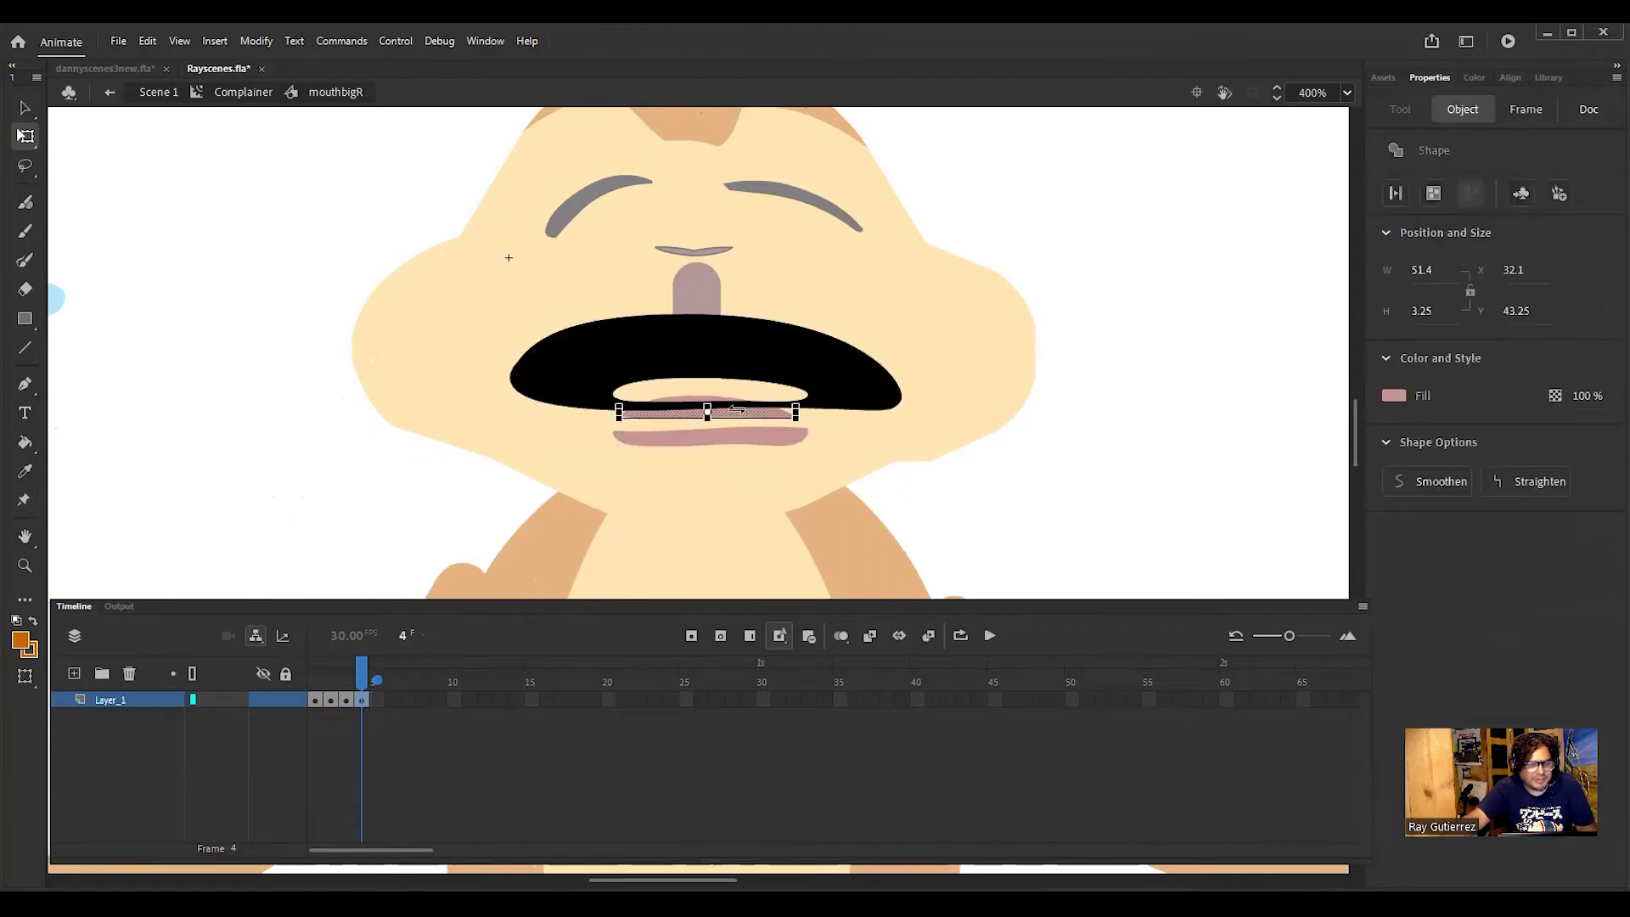
drag(710, 407, 704, 399)
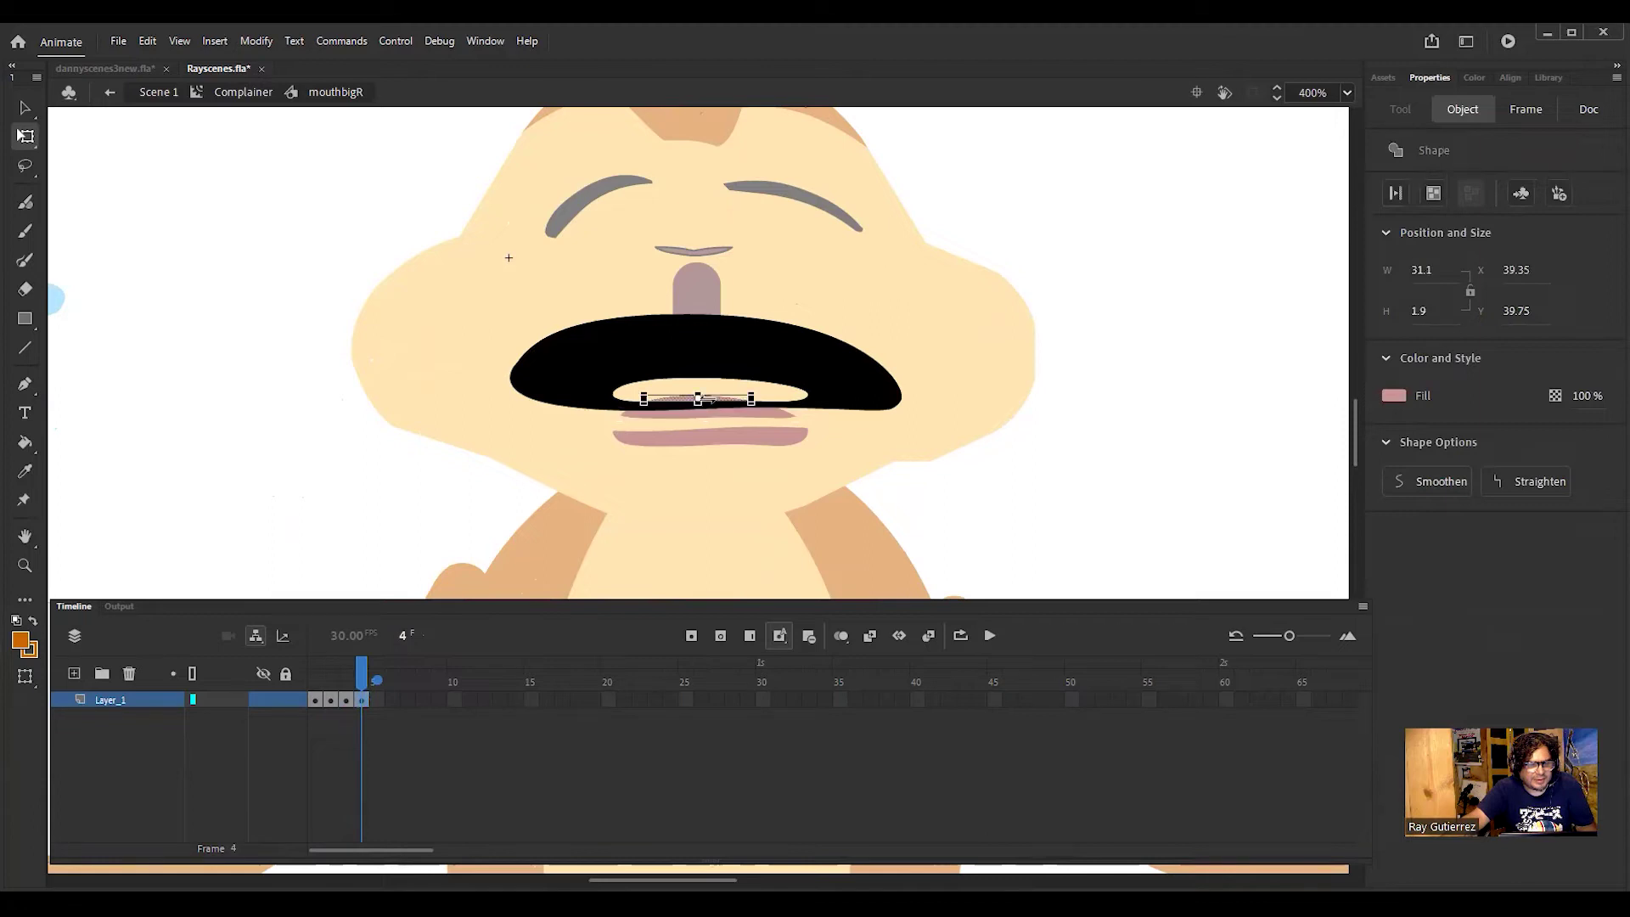
key(ctrl+z)
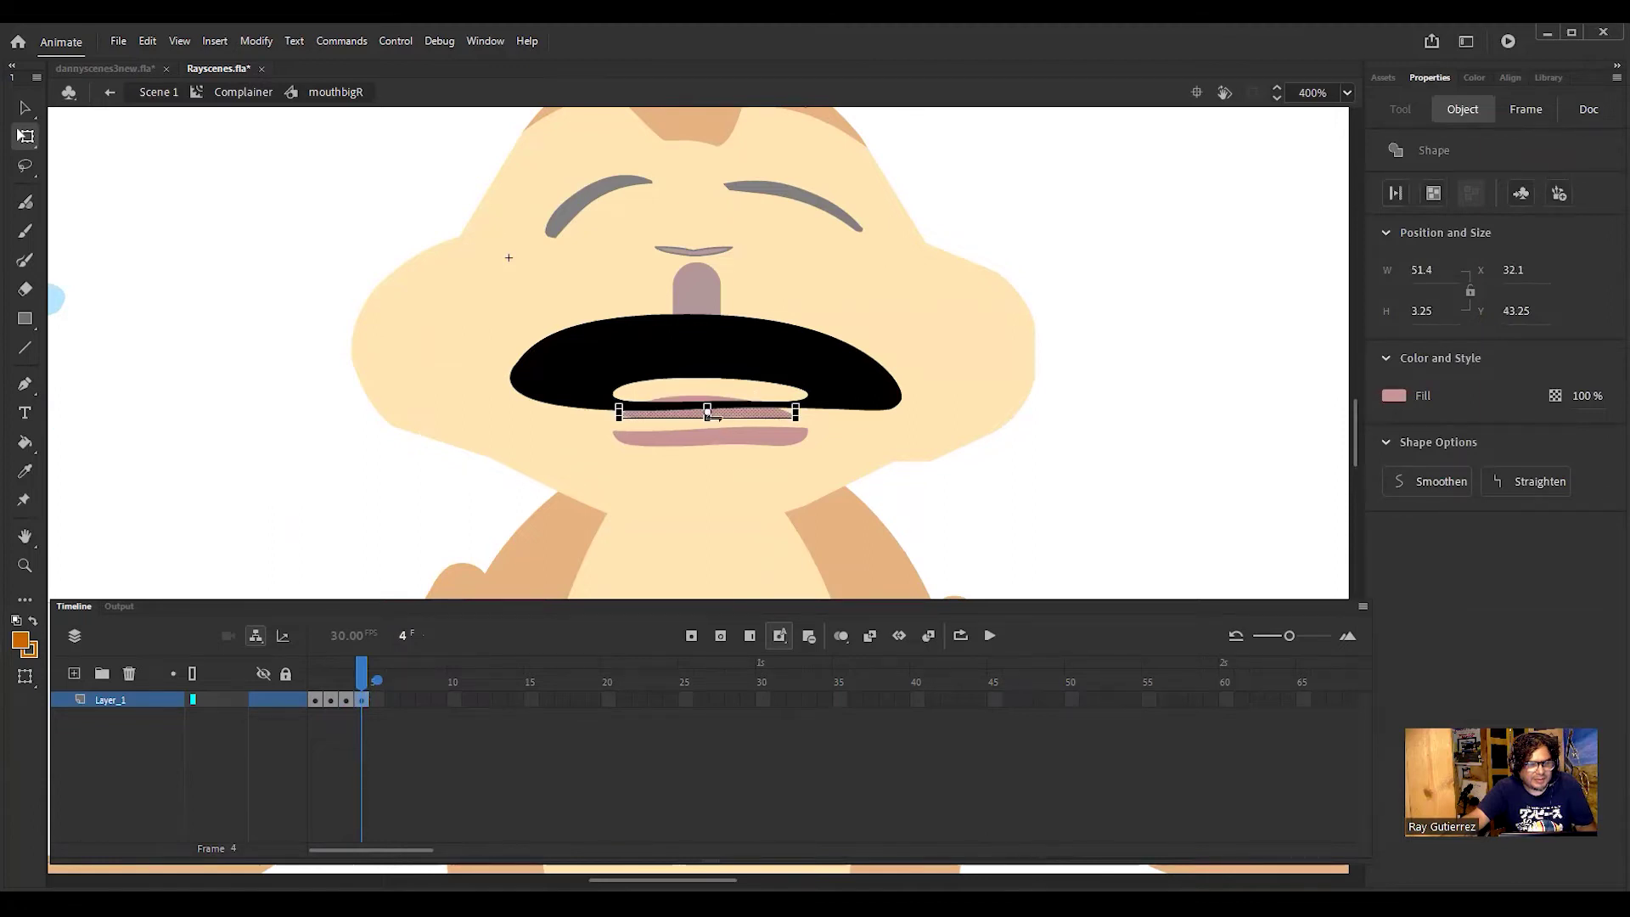
key(ctrl+y)
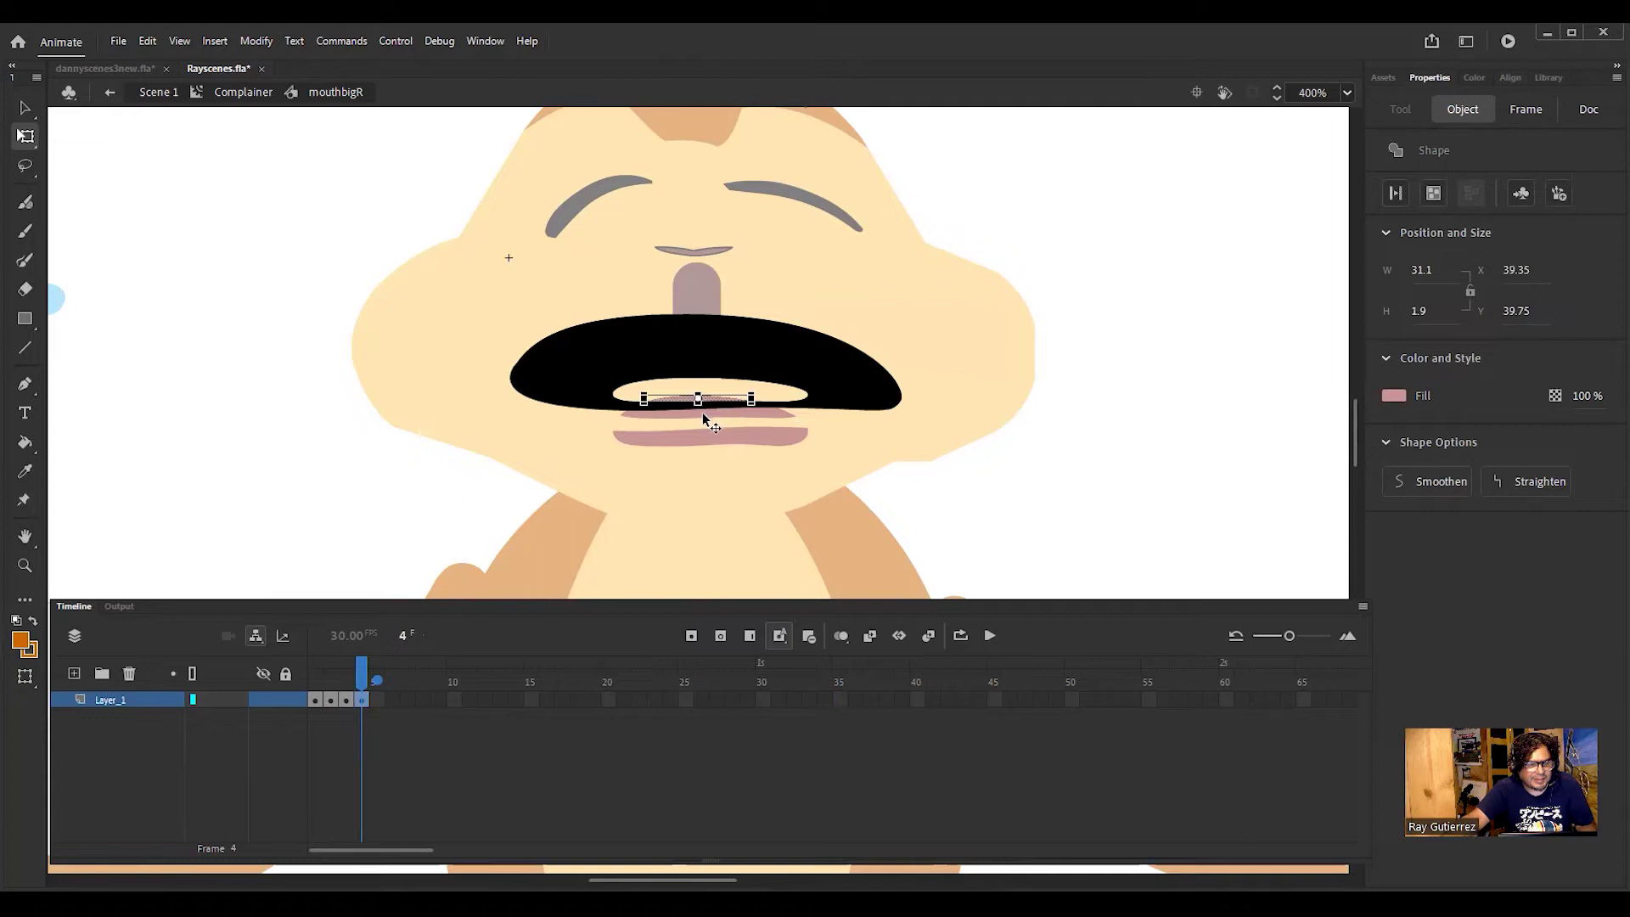
click(701, 412)
click(710, 435)
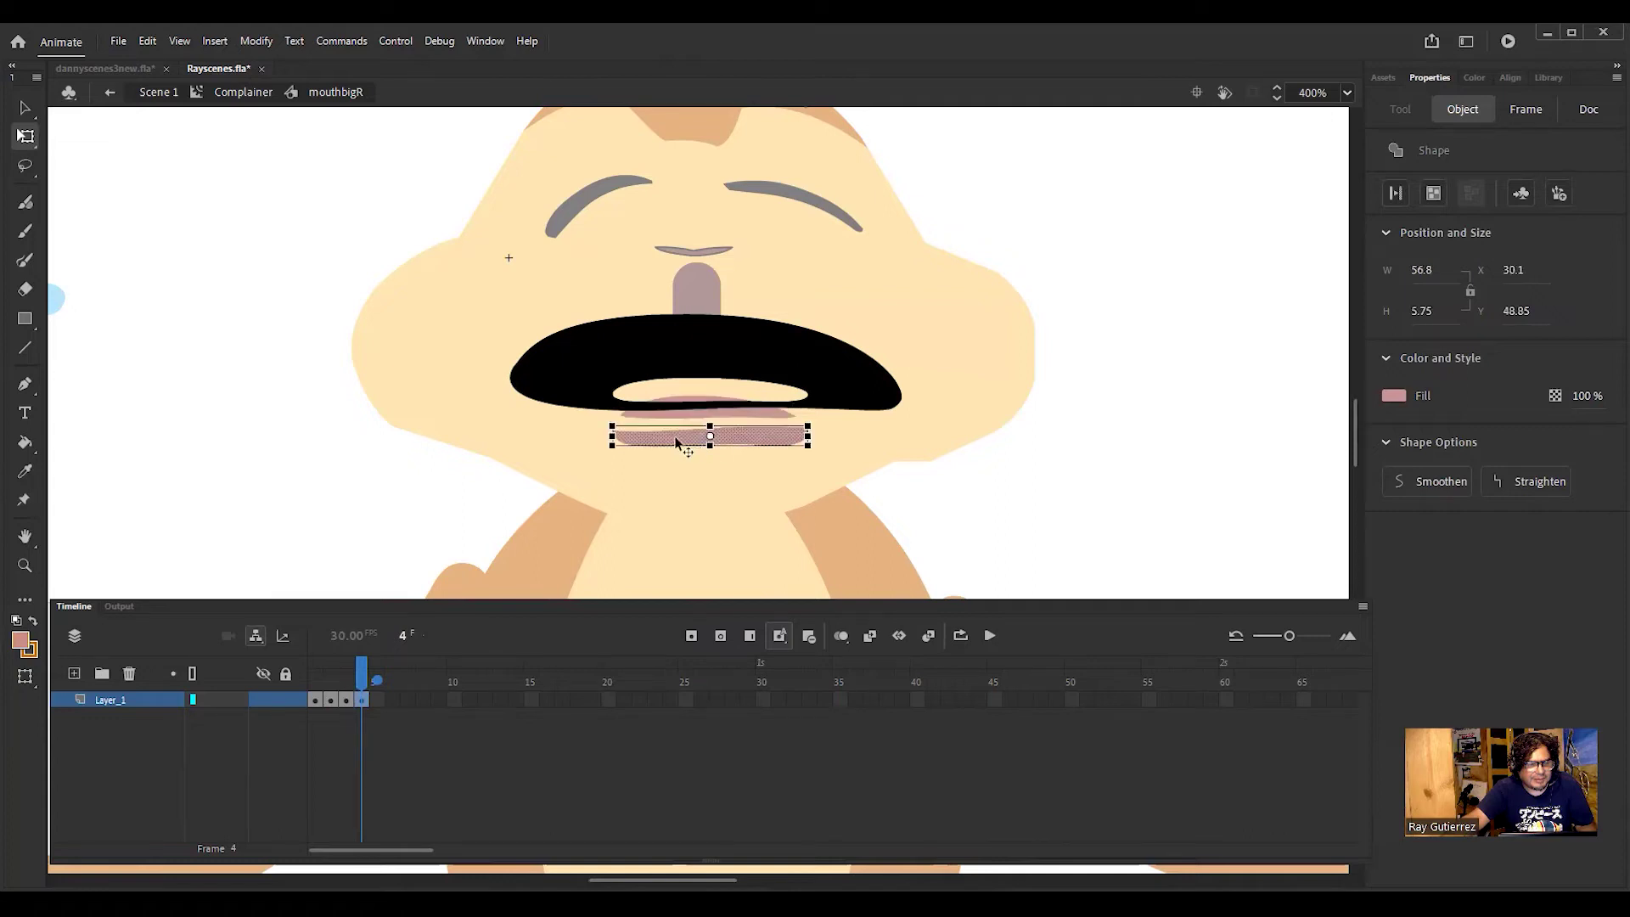
mouse_move(677, 441)
mouse_down()
mouse_move(688, 396)
mouse_move(676, 414)
mouse_up()
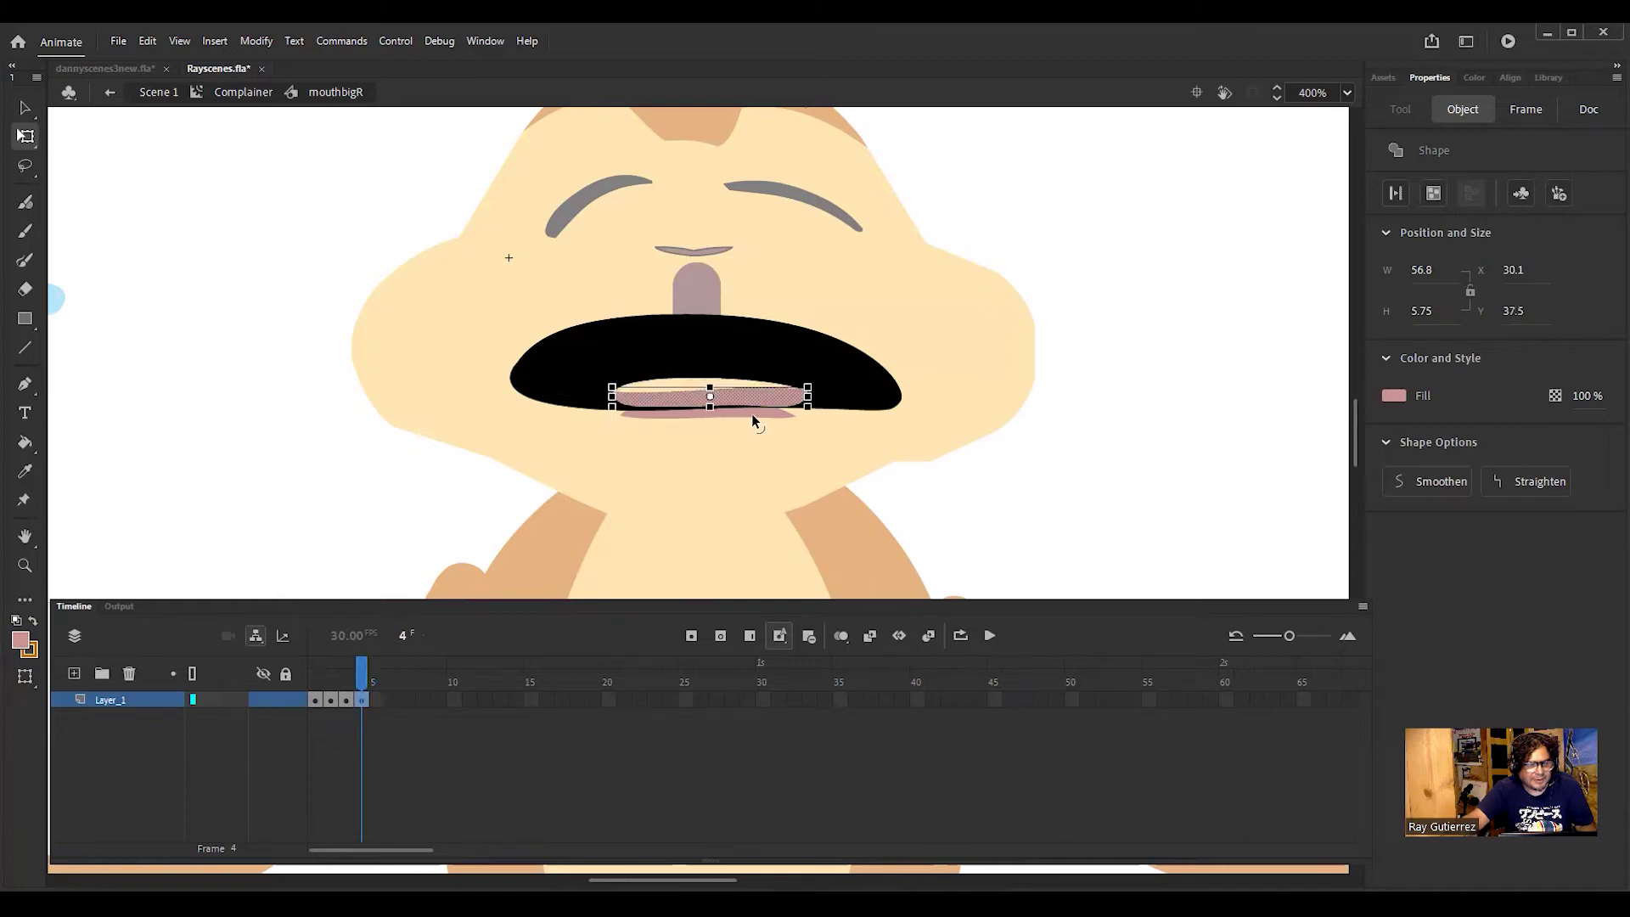
Step: Move the remaining tongue sliver on frame 4 into the mouth and enlarge it to about 65 wide and 12 high, covering the gap
click(743, 413)
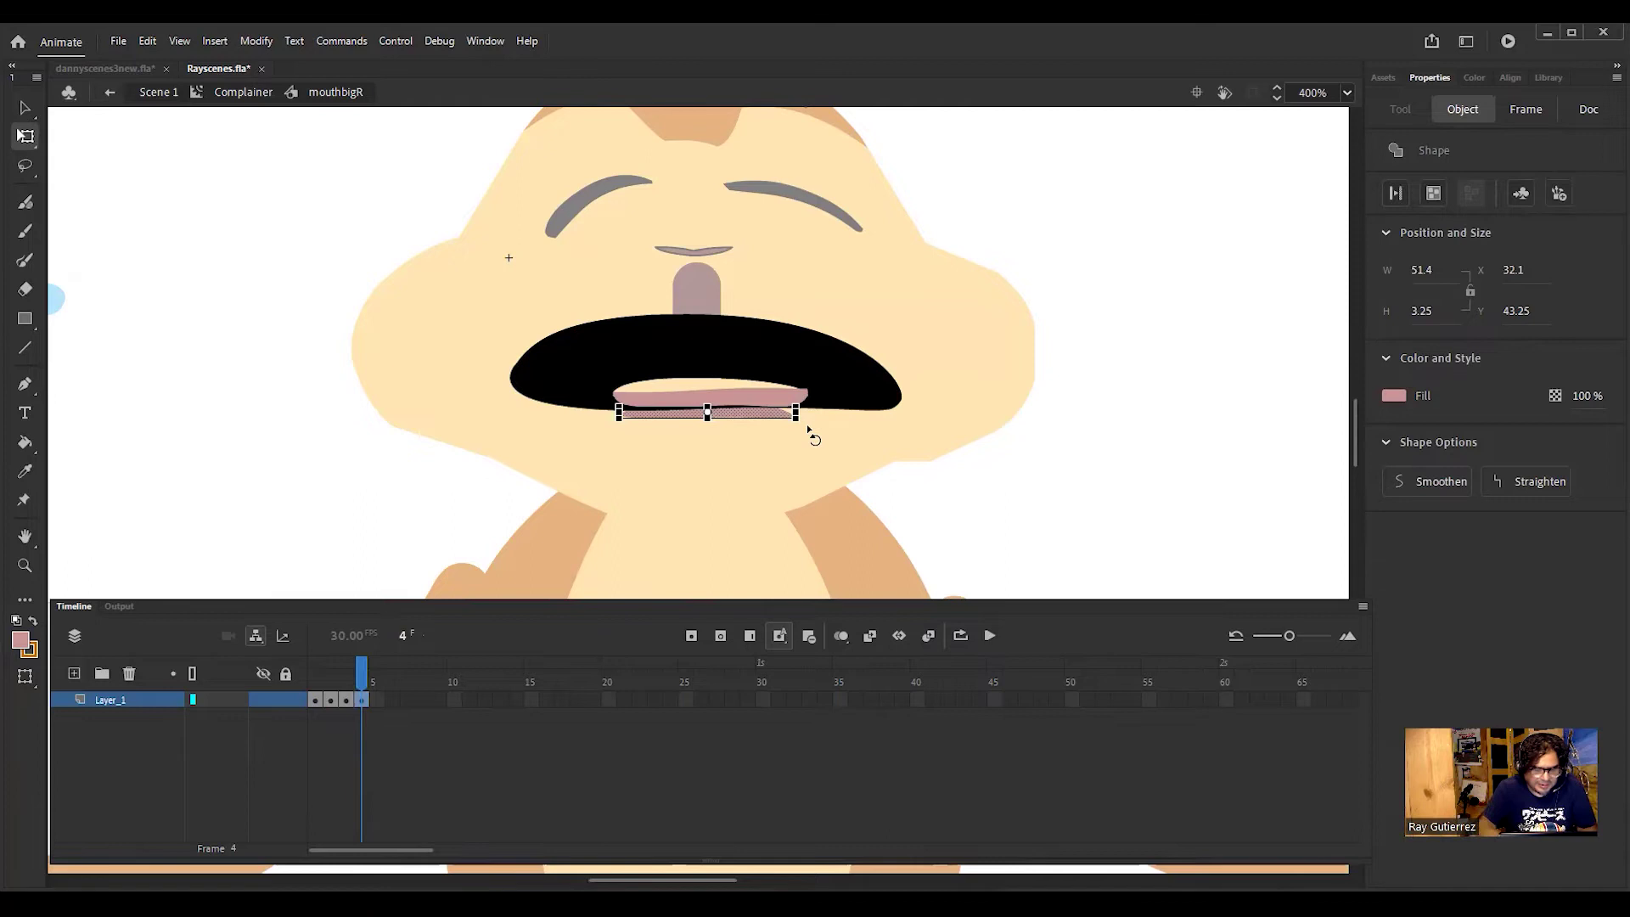
key(ctrl+=)
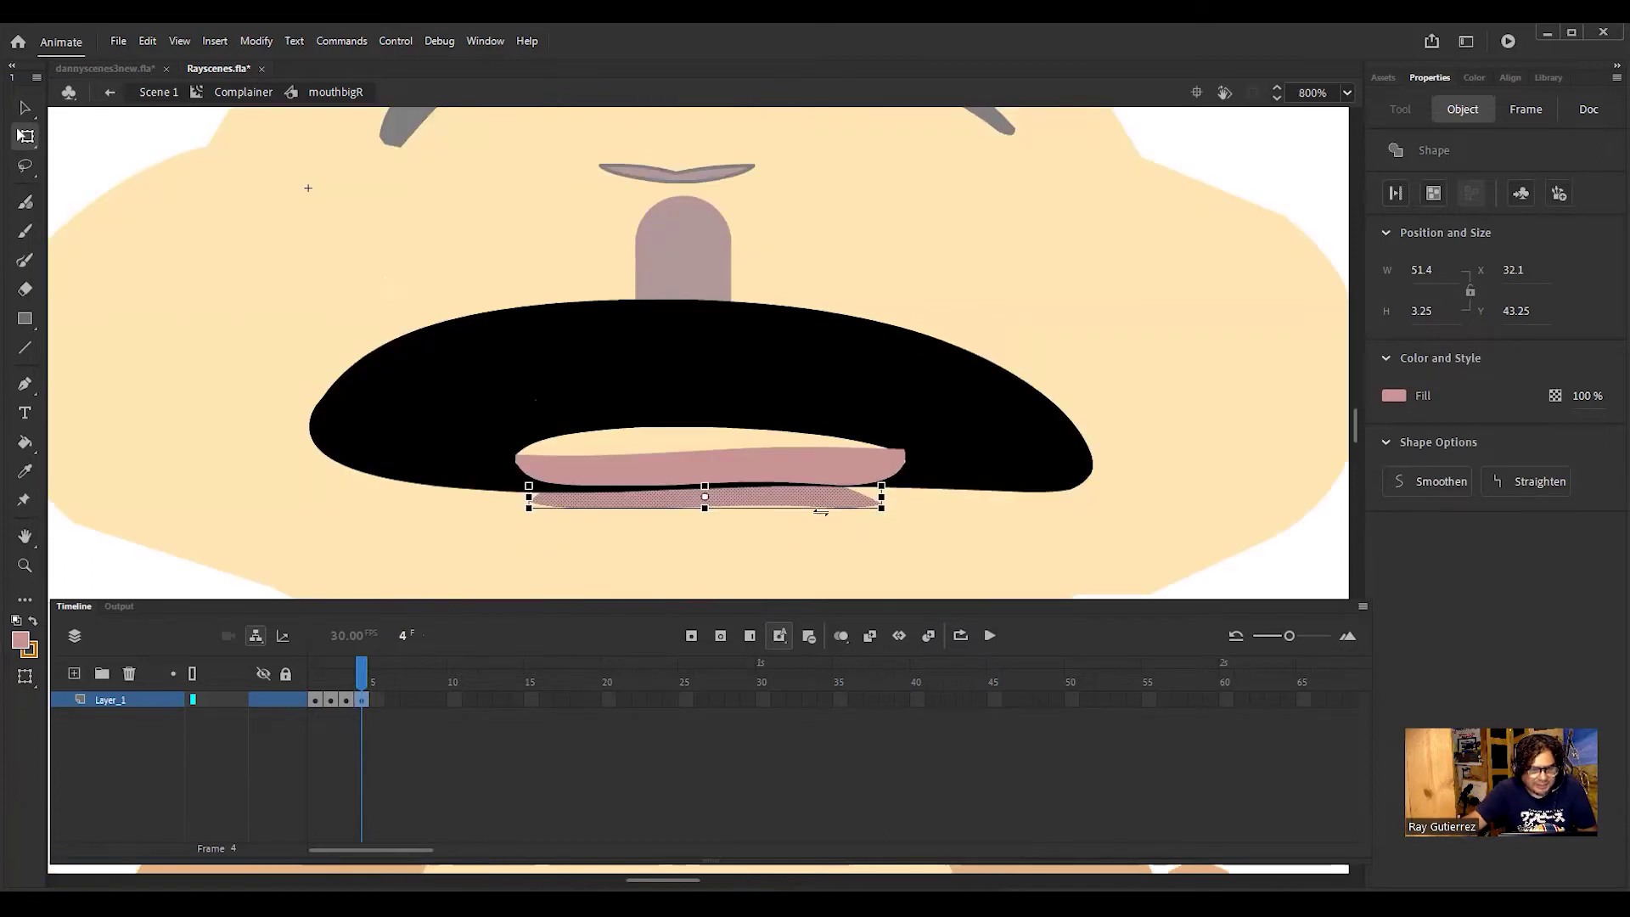
drag(808, 510, 790, 448)
drag(691, 437, 694, 407)
drag(867, 445, 913, 447)
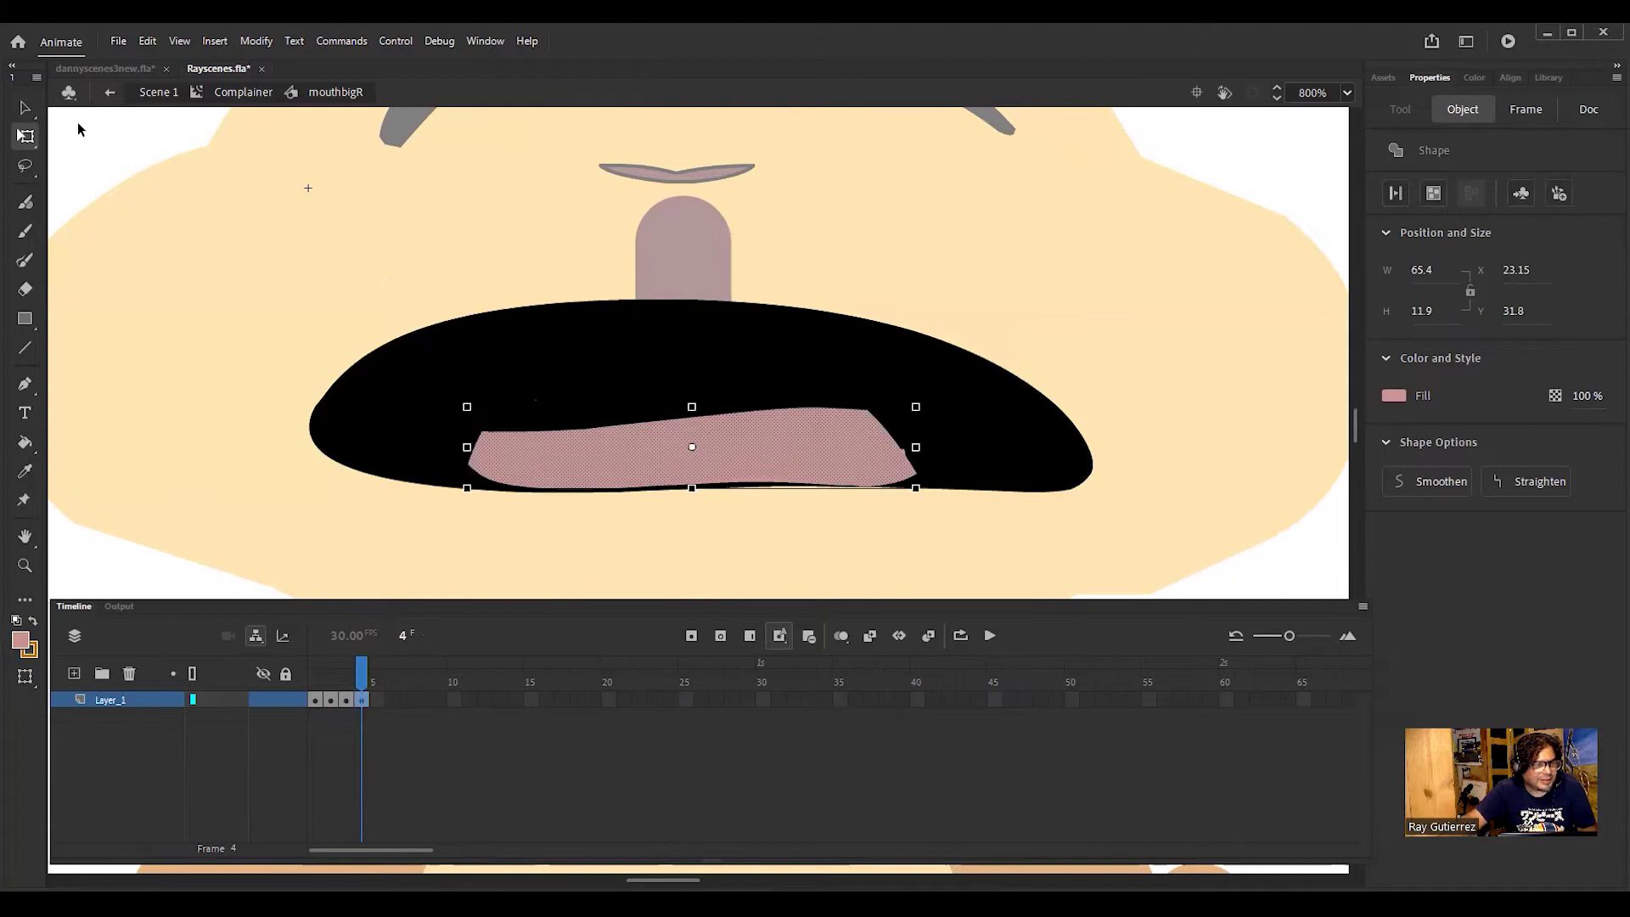
click(24, 108)
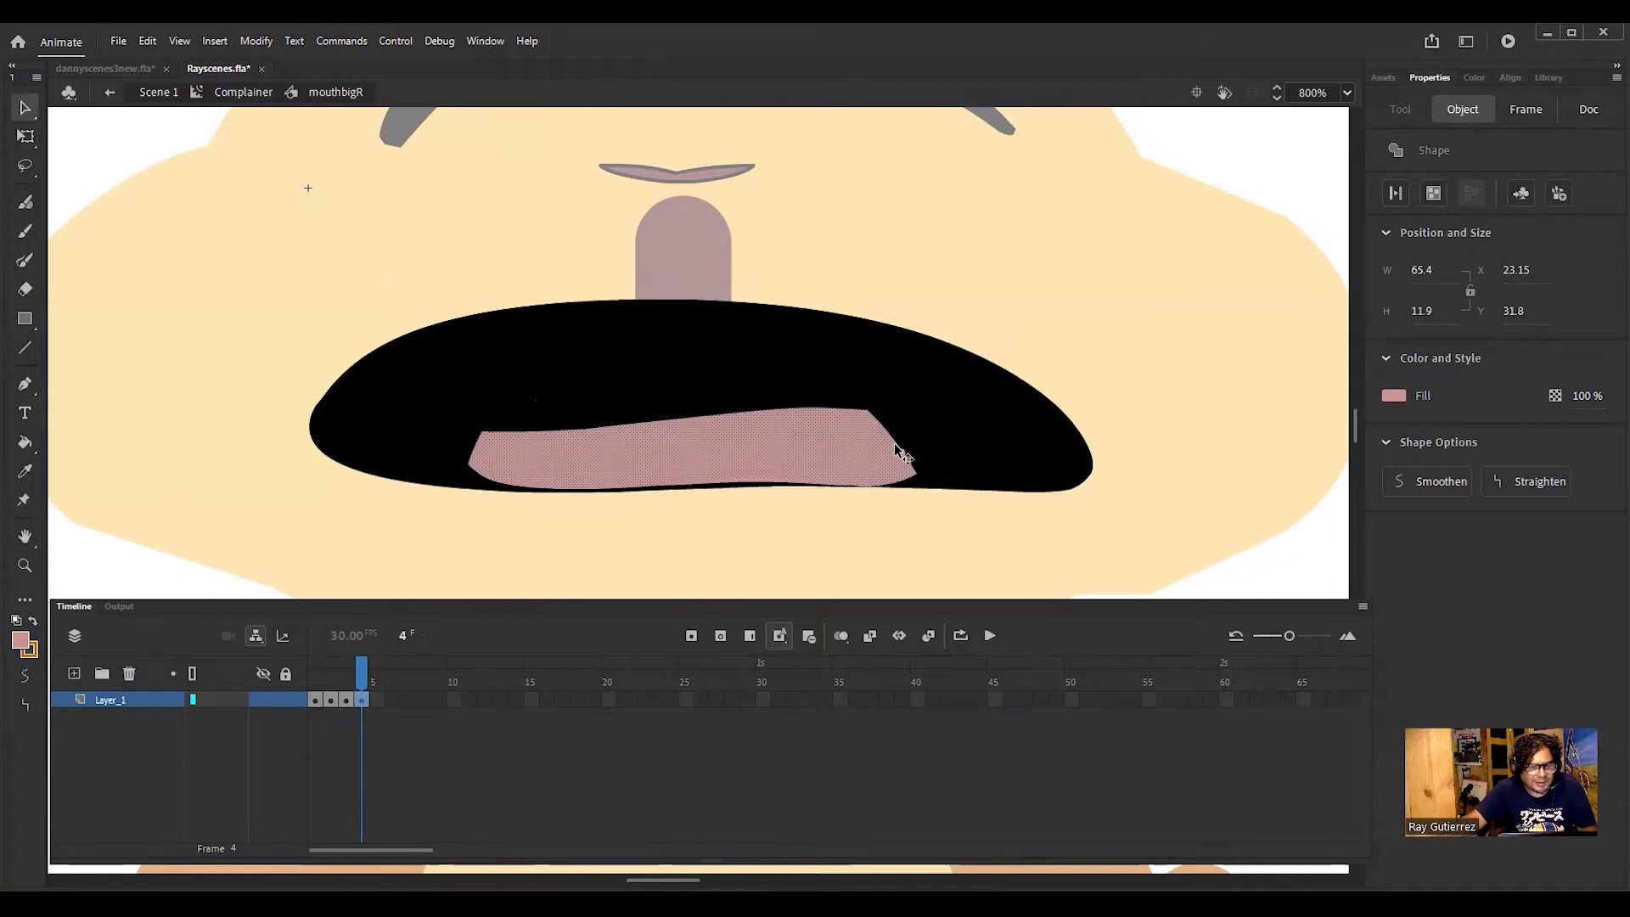
click(1129, 404)
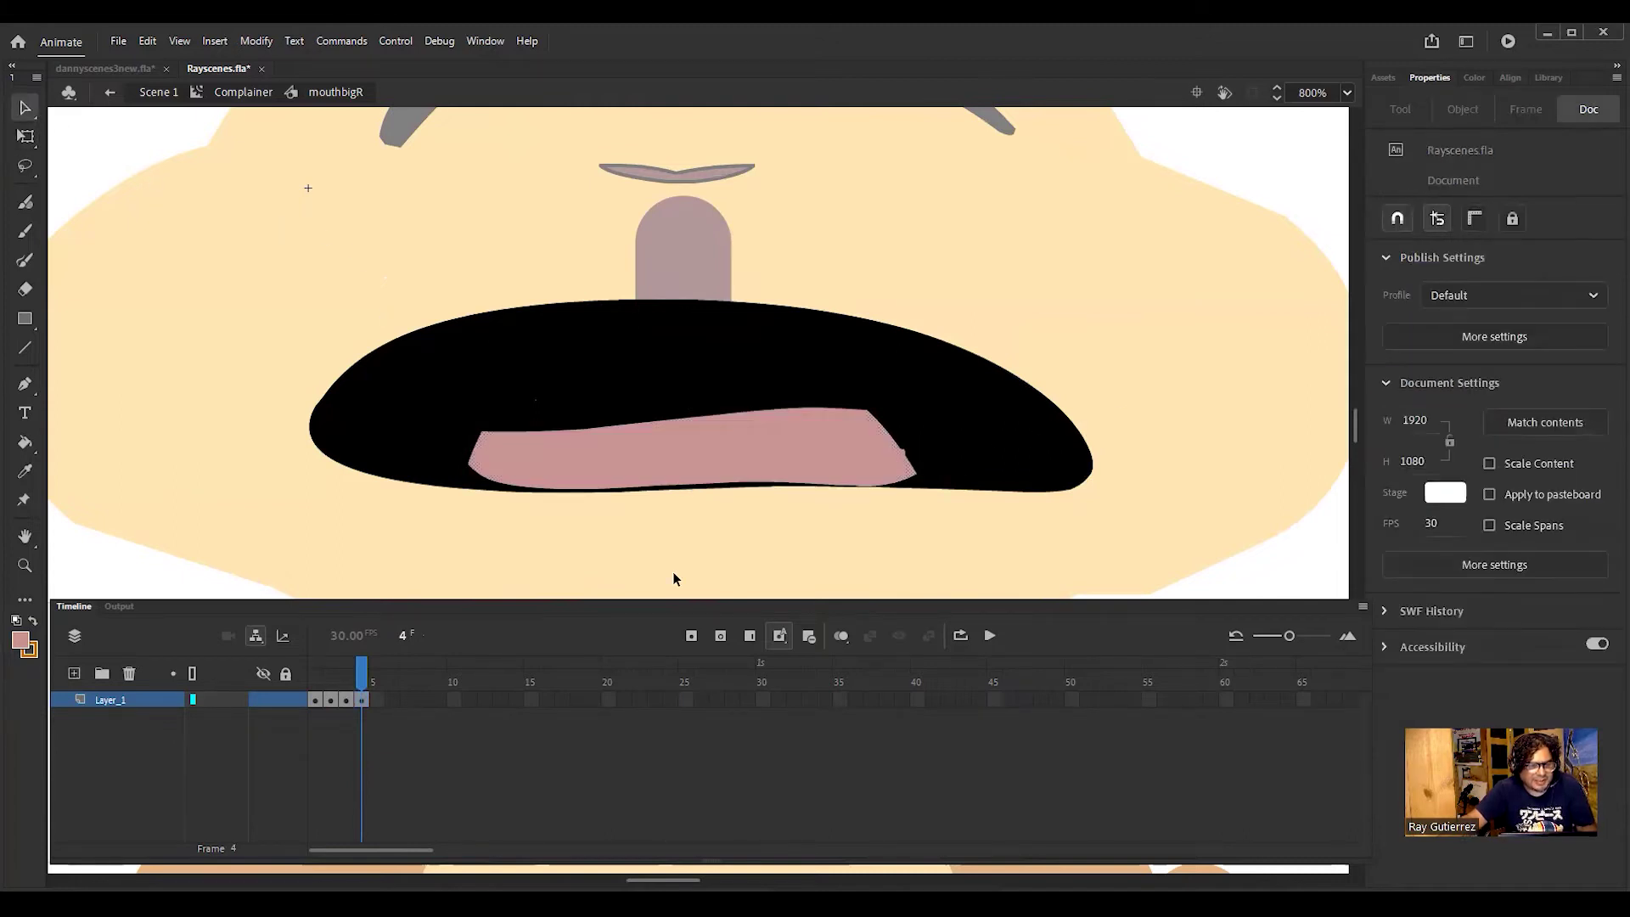
Step: On frame 2, move both tongue pieces up inside the mouth and lower the upper piece so it overlaps the lower one
drag(329, 684, 334, 688)
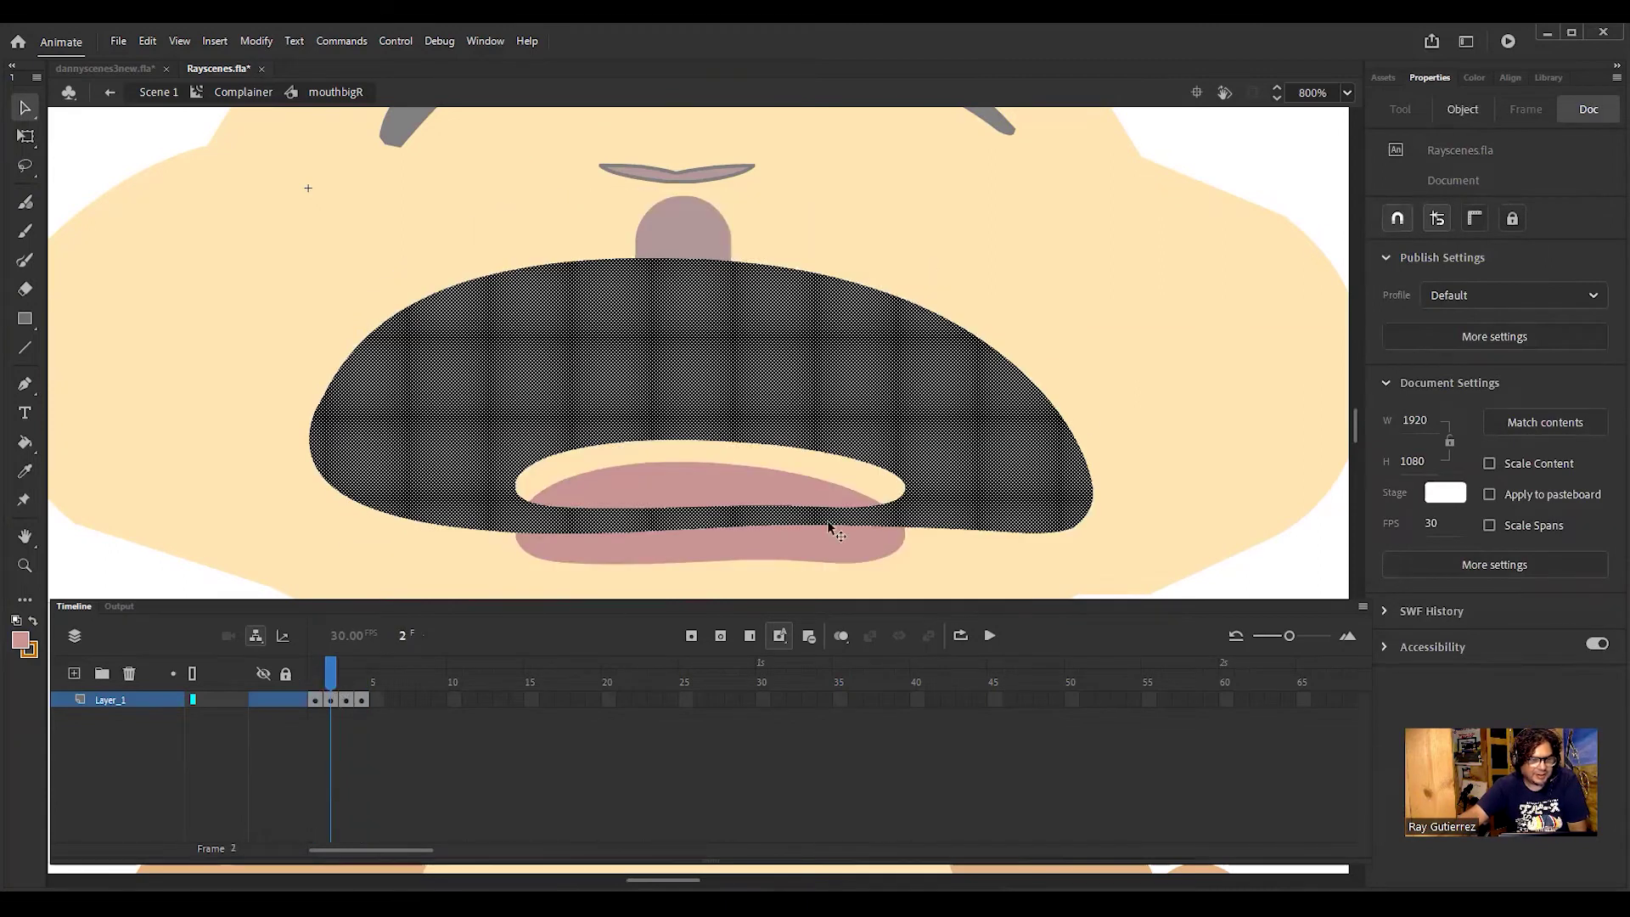
click(775, 537)
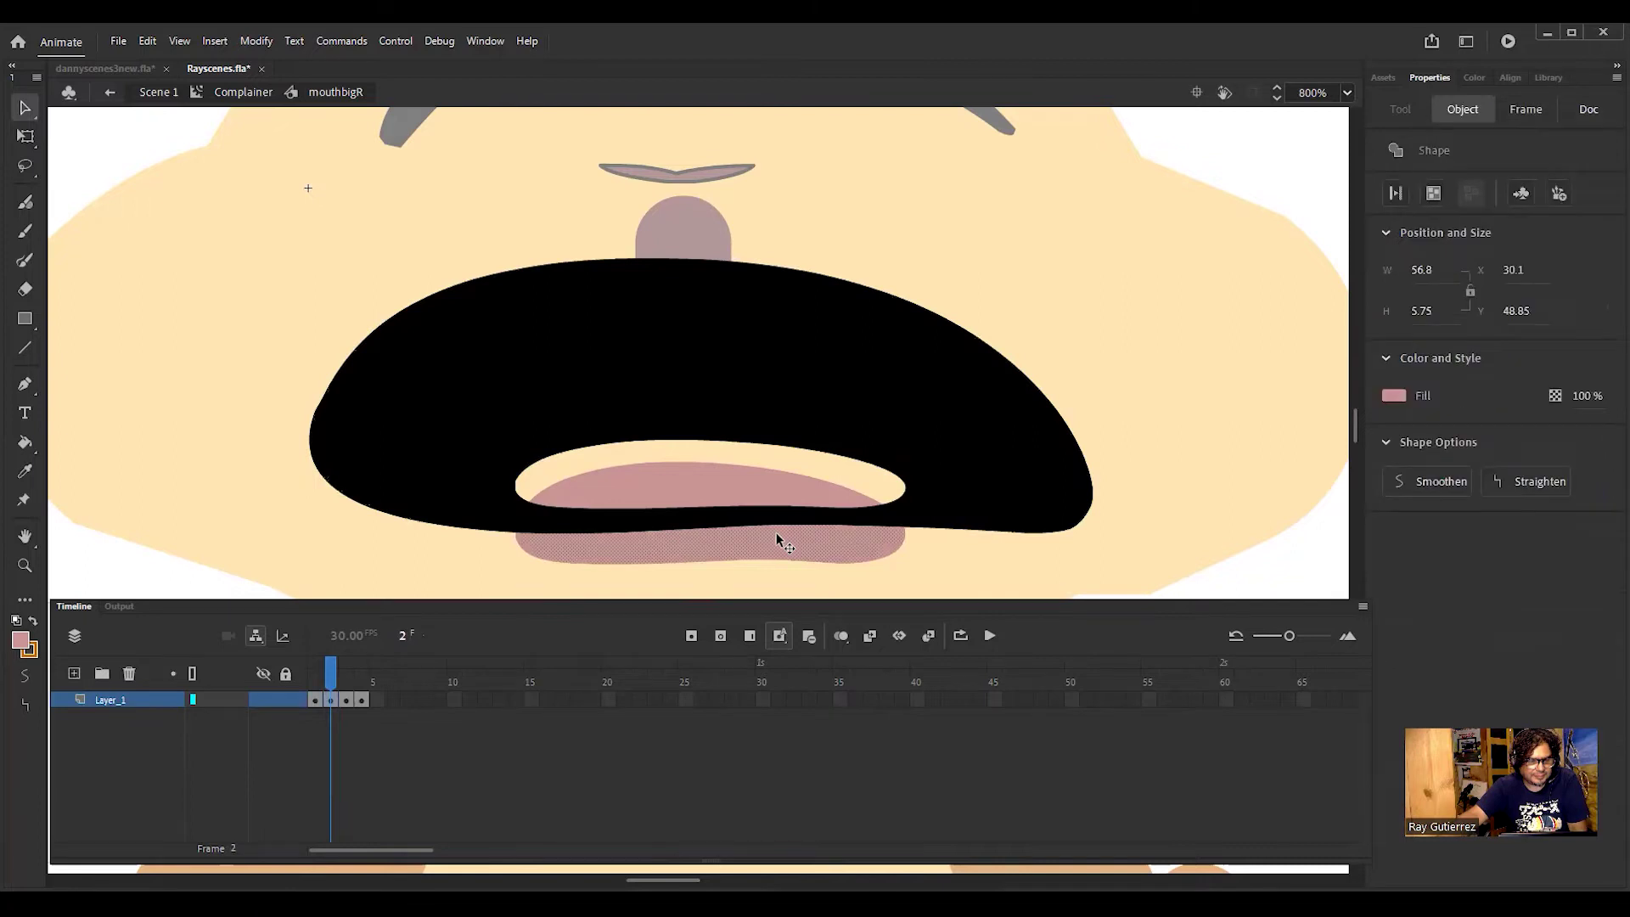
shift+click(723, 490)
drag(728, 490, 728, 438)
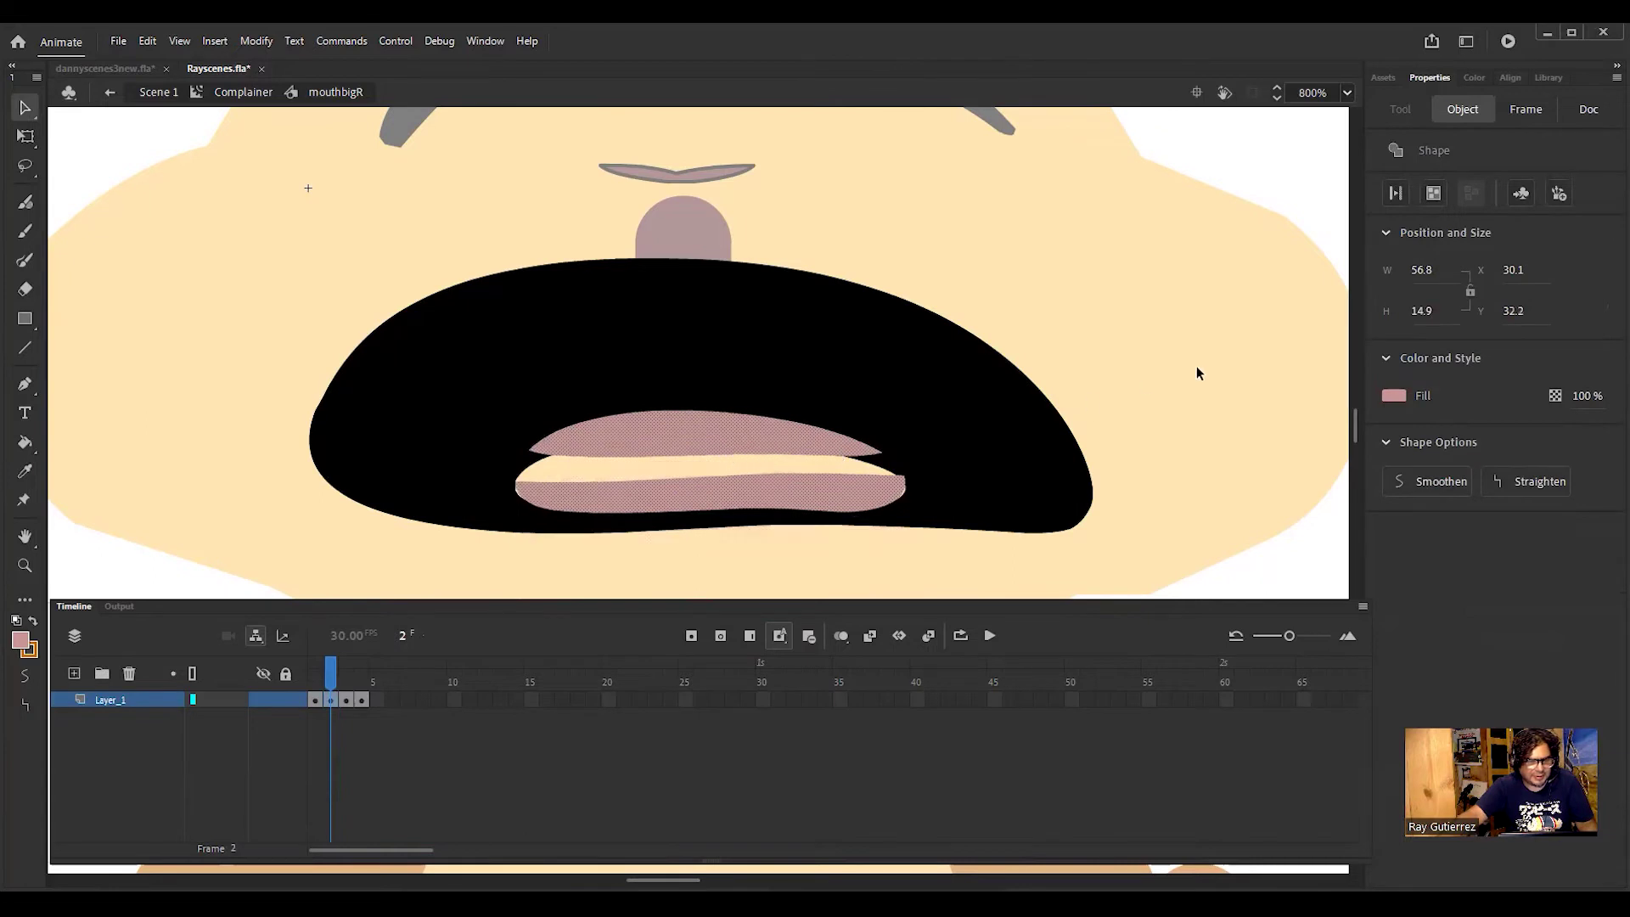
click(1197, 371)
click(725, 437)
drag(725, 436, 723, 465)
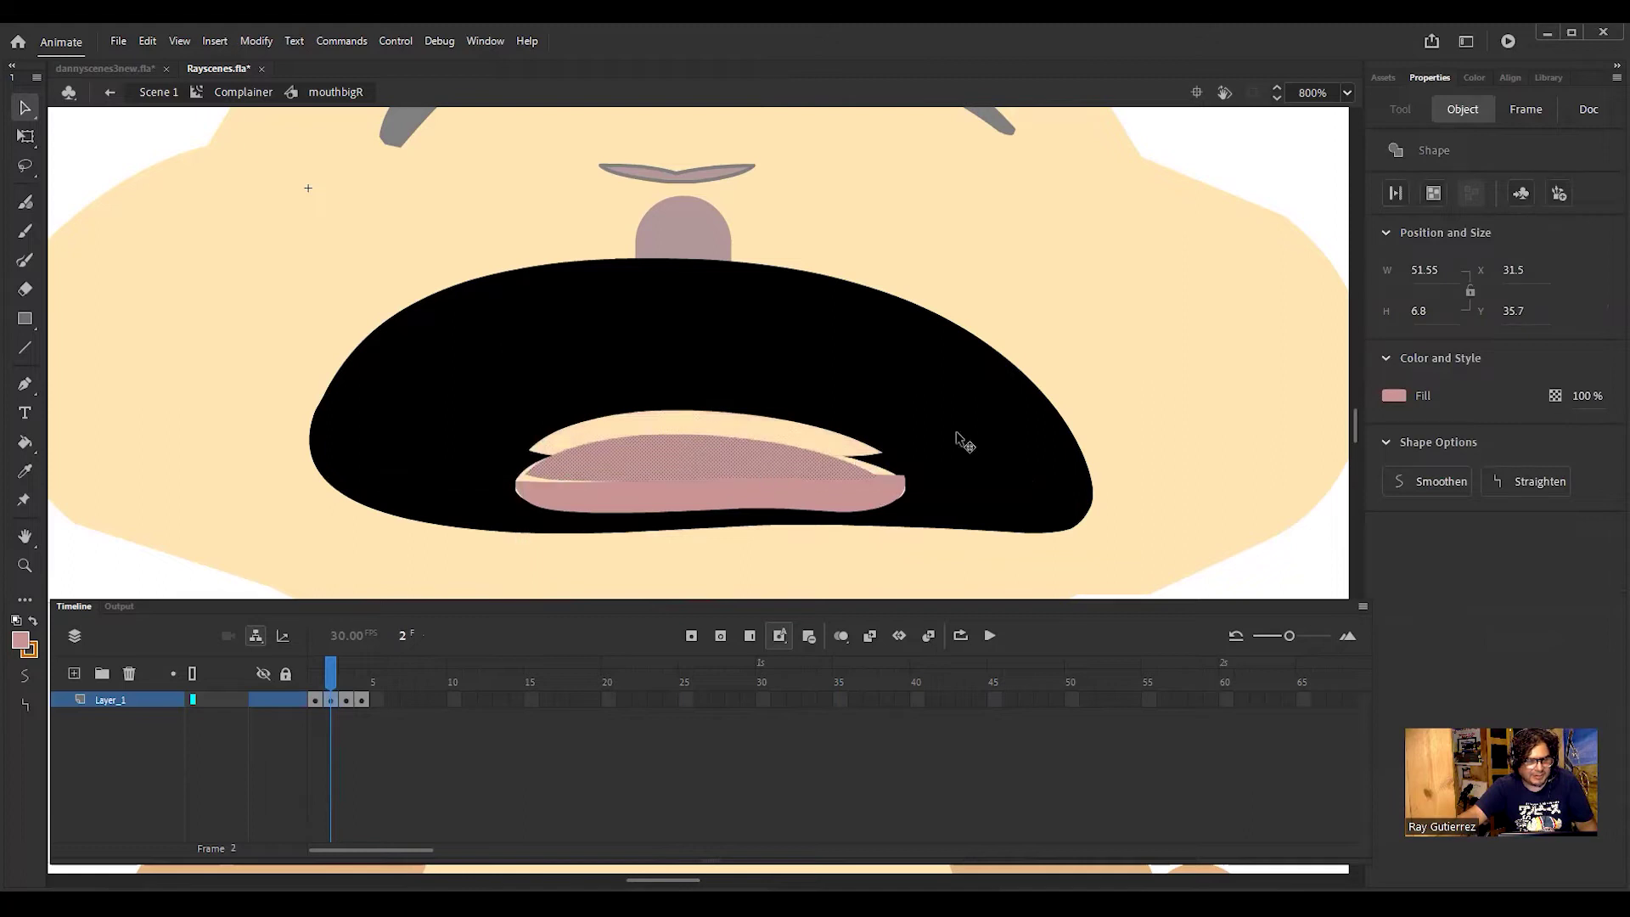
Step: Fill the skin-coloured gap around the tongue on frame 2 with black (#000000) using the Paint Bucket, keeping the tongue pink
click(25, 442)
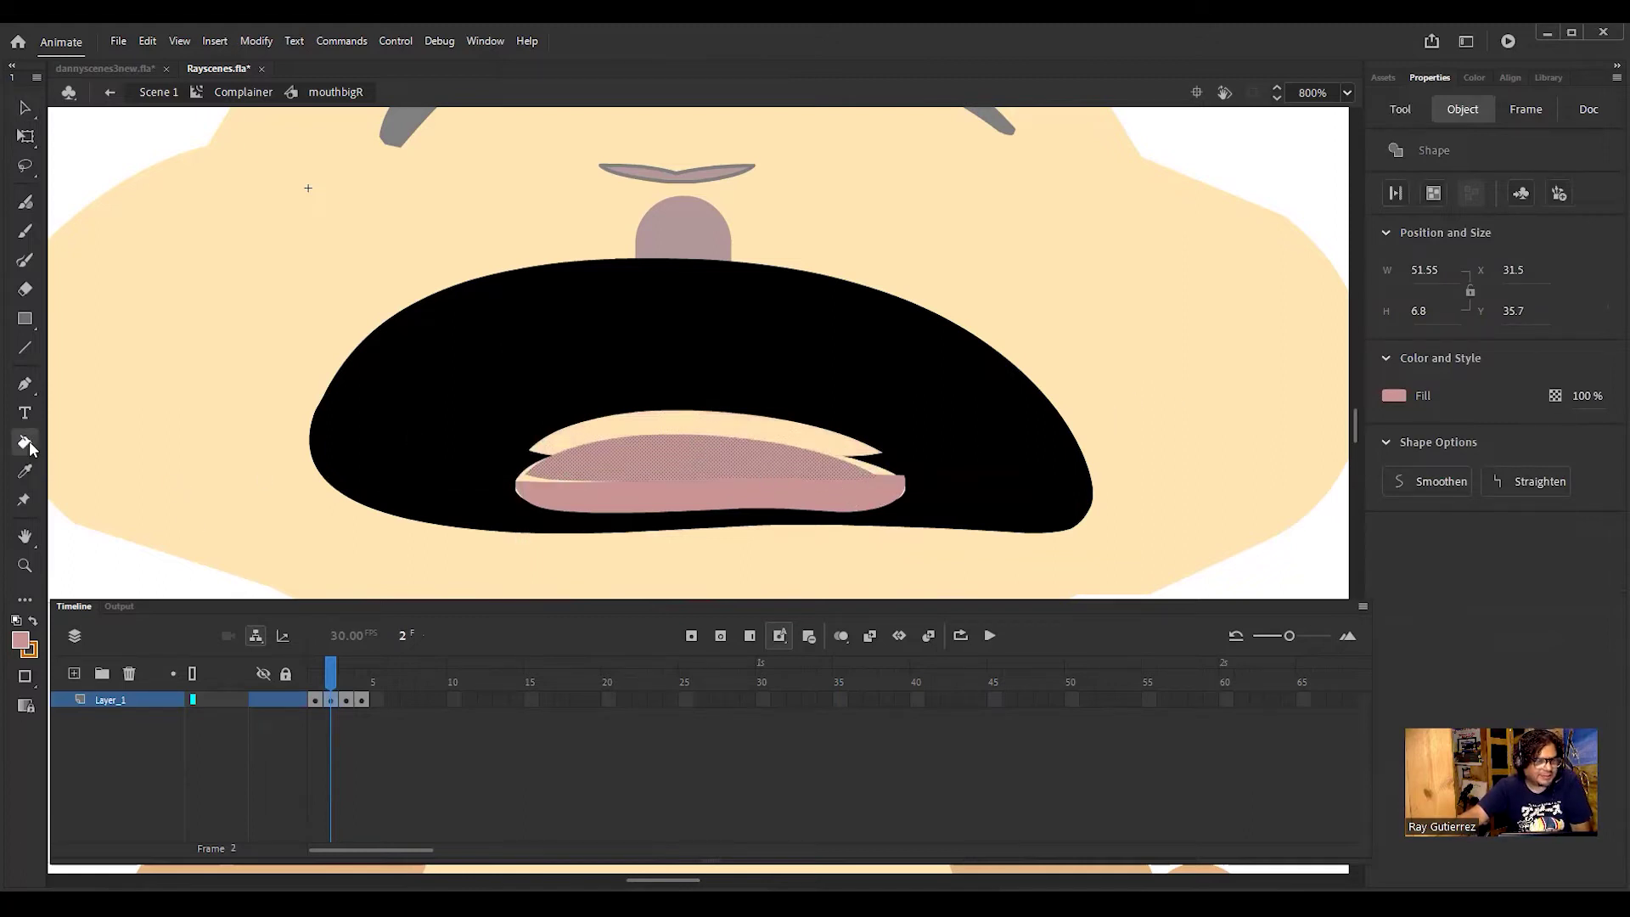
click(1394, 396)
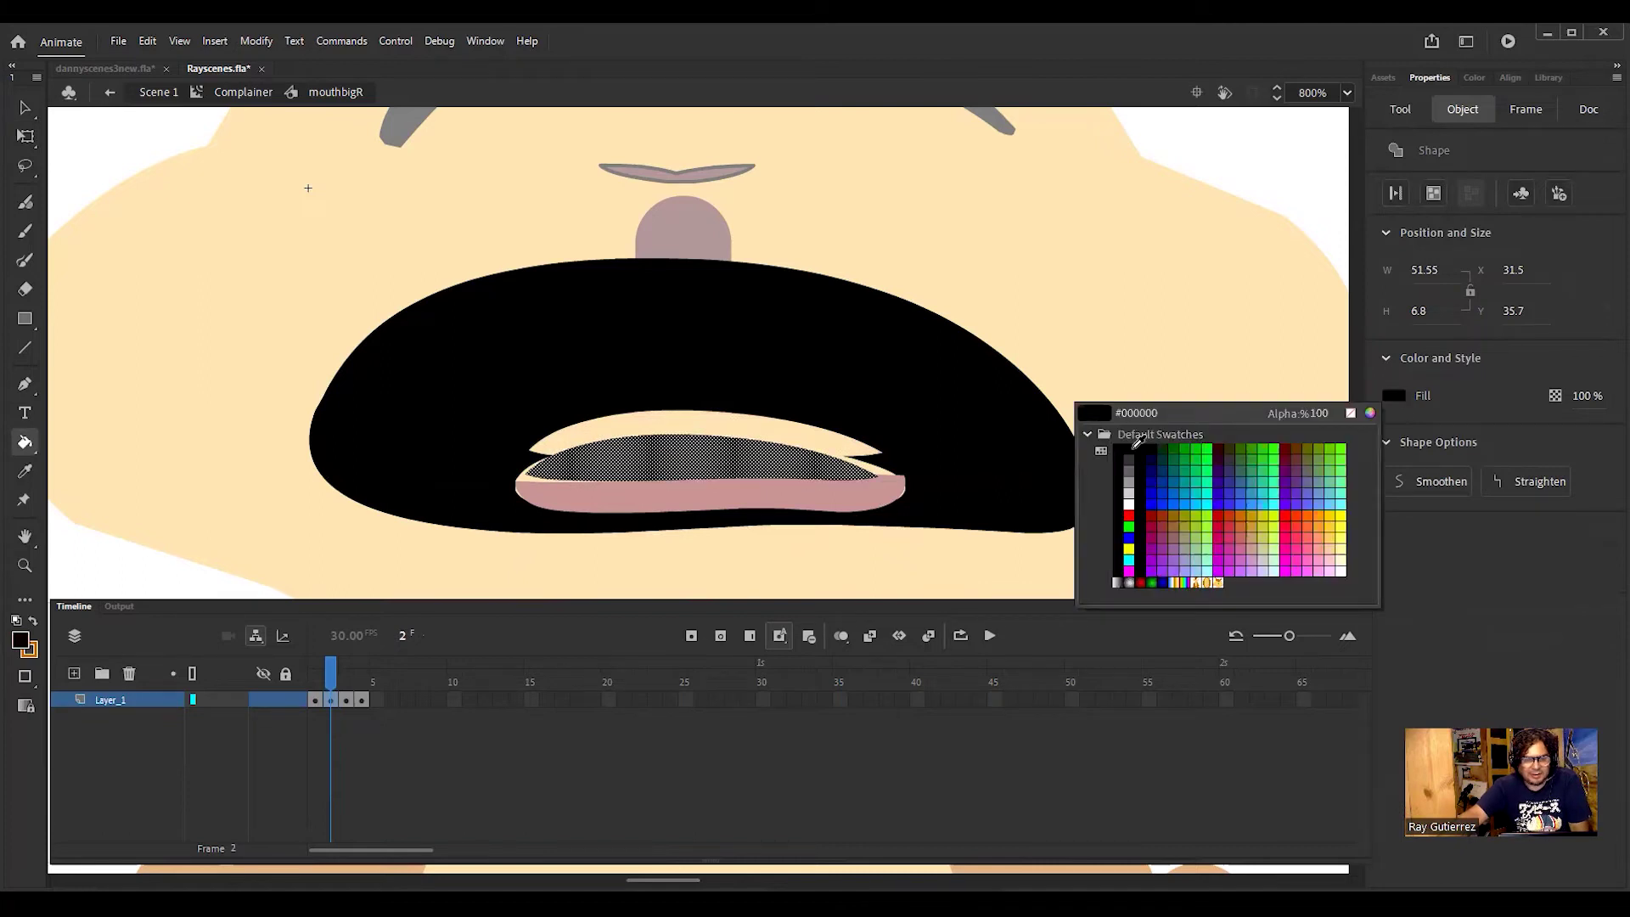
click(1140, 463)
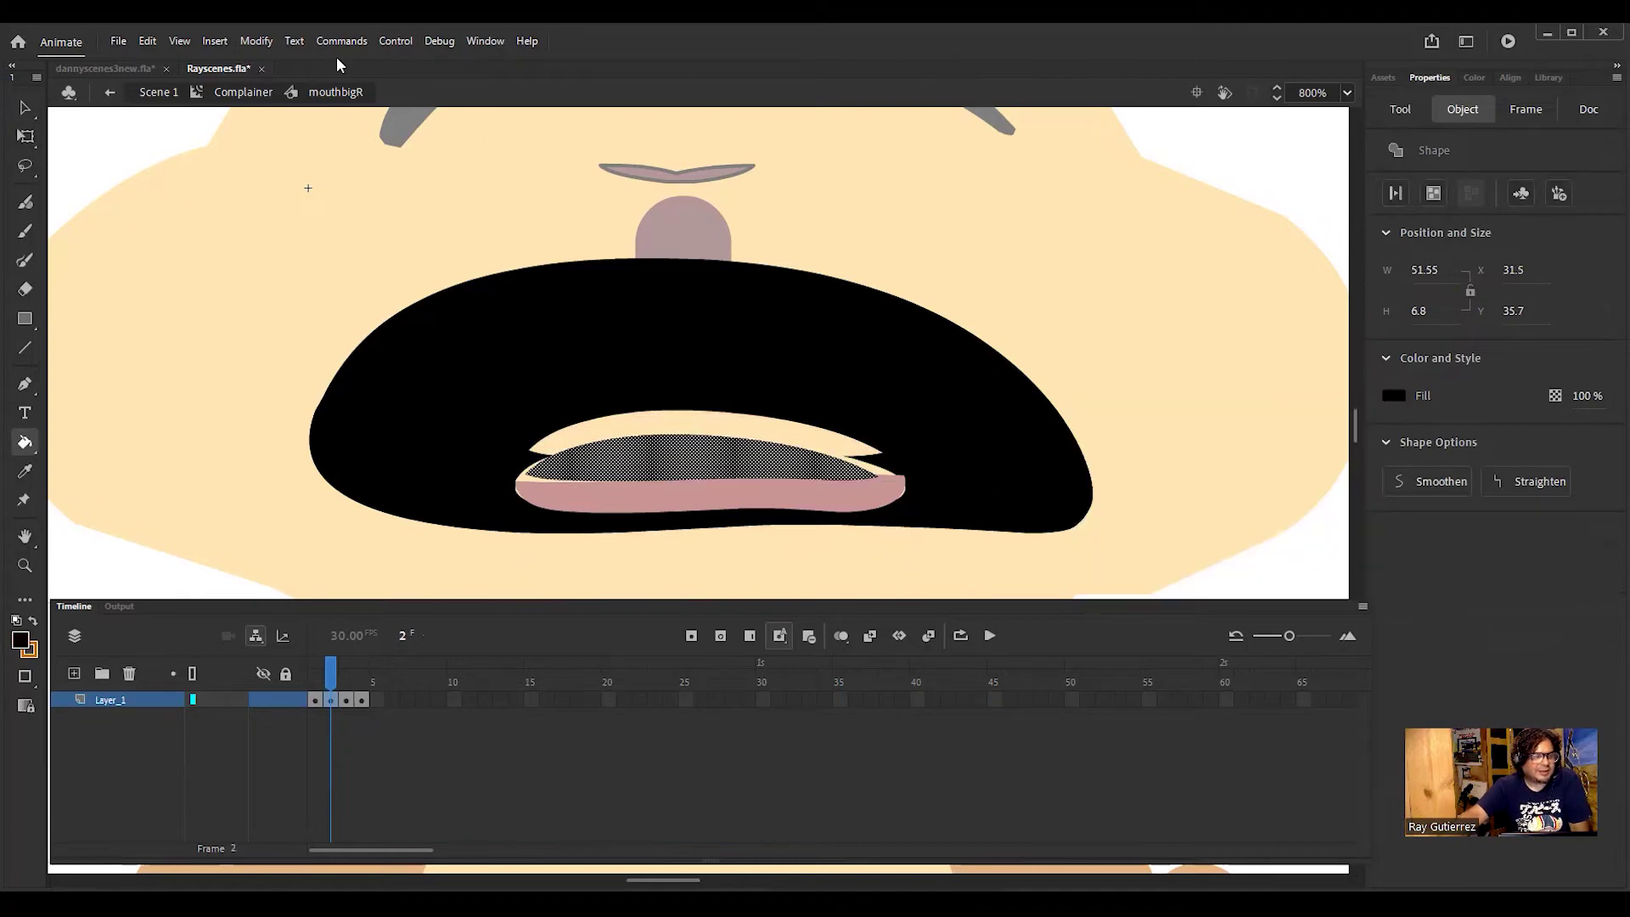
click(146, 42)
click(174, 56)
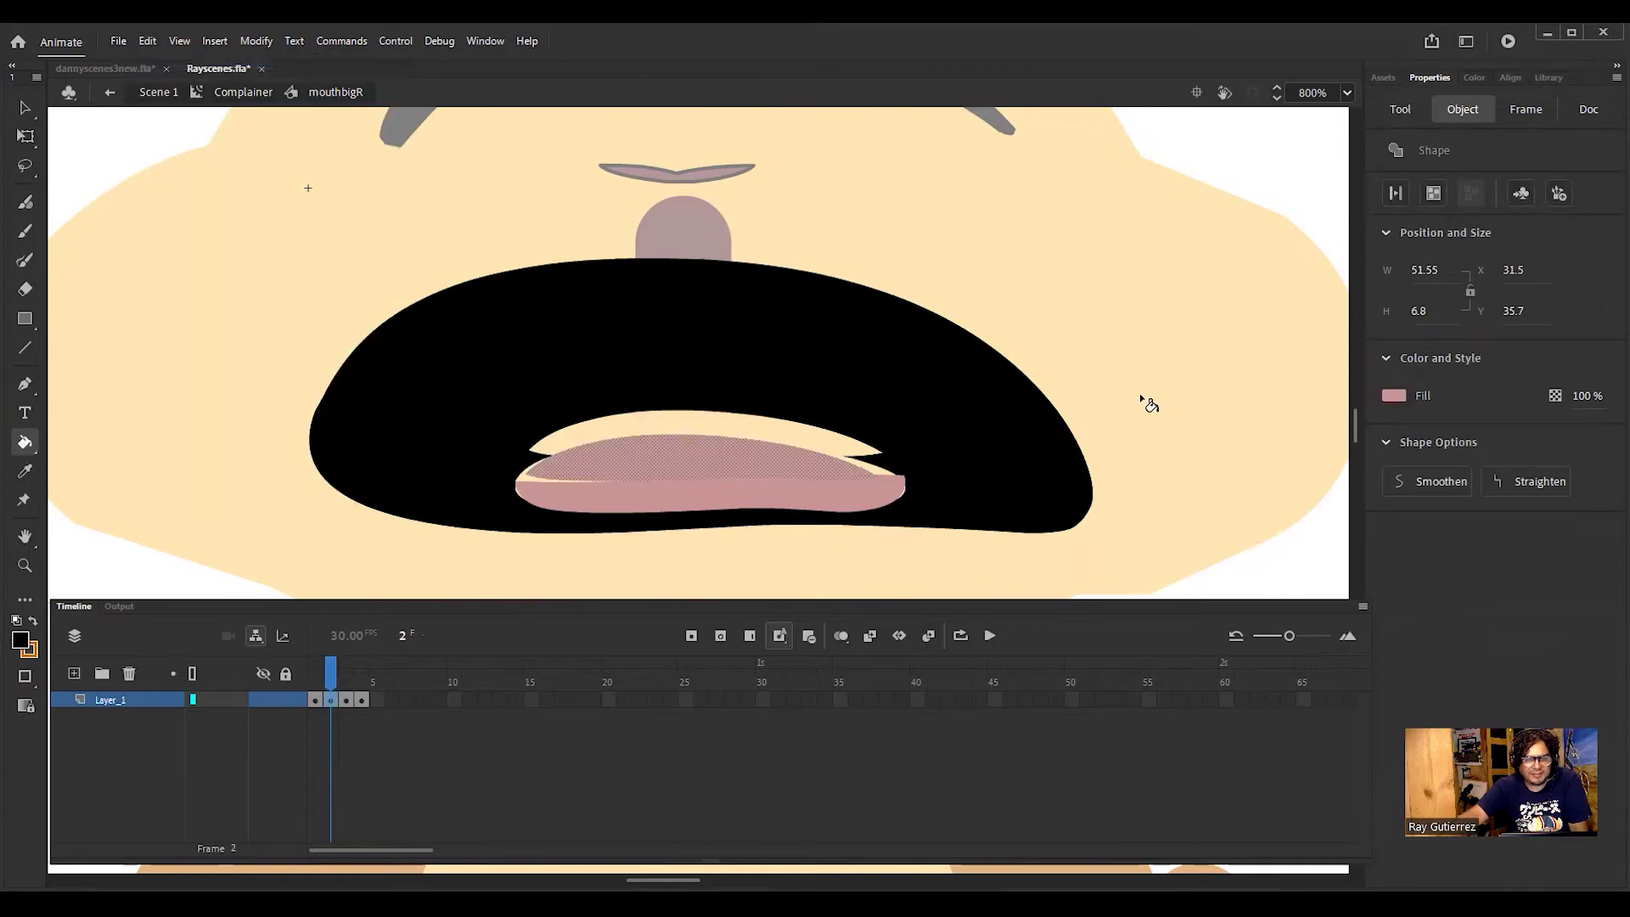
click(24, 110)
click(1113, 327)
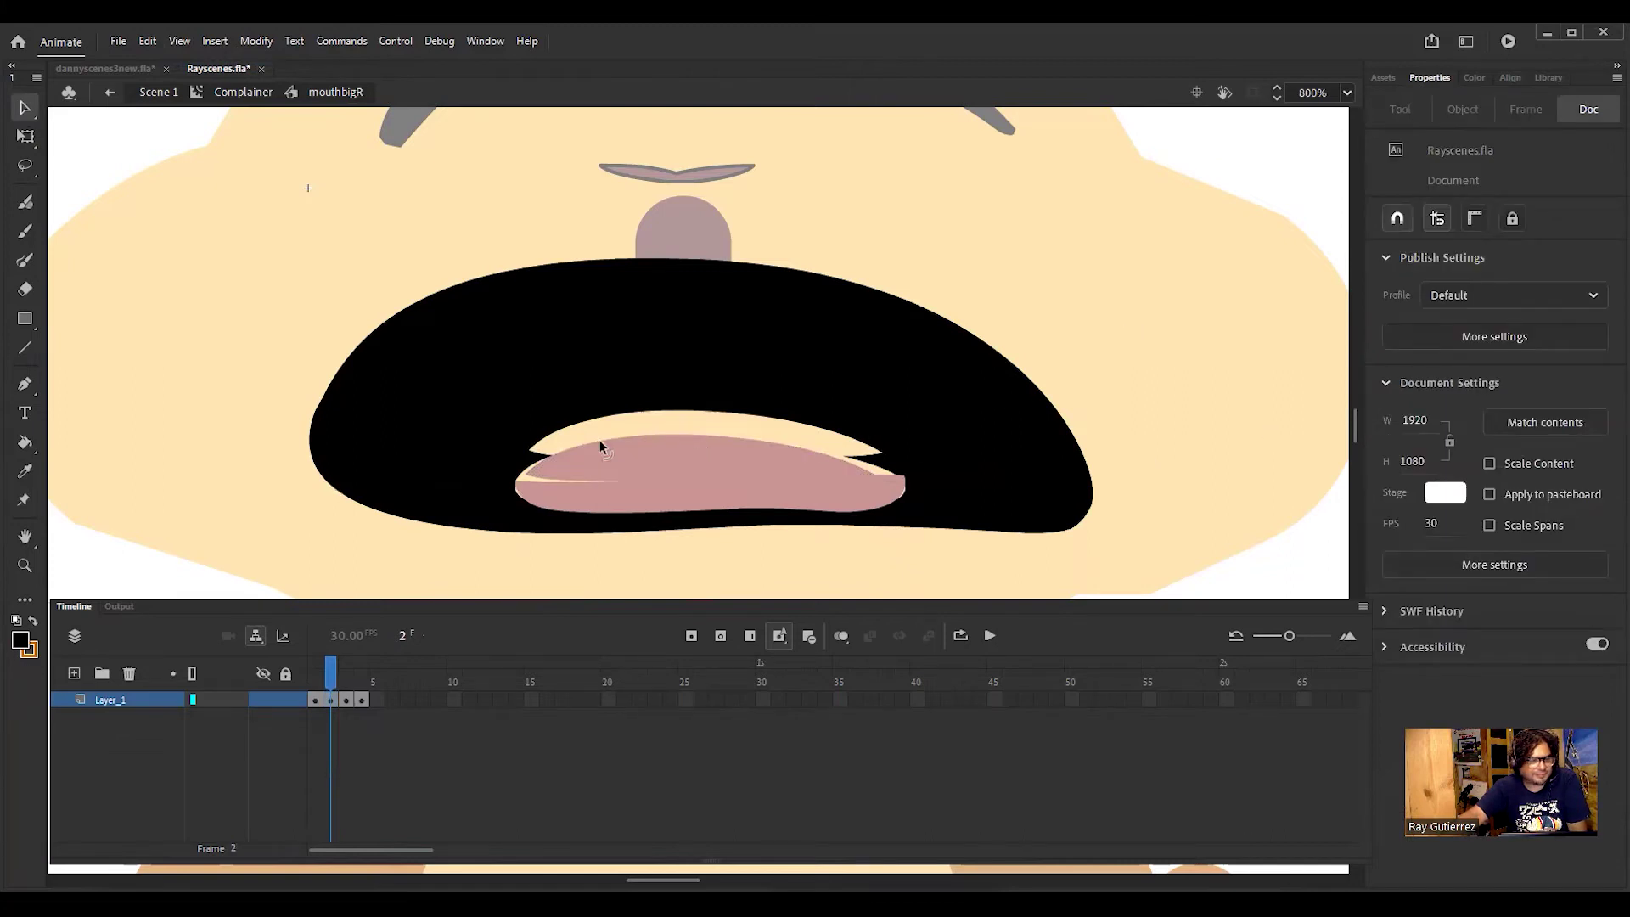
click(26, 442)
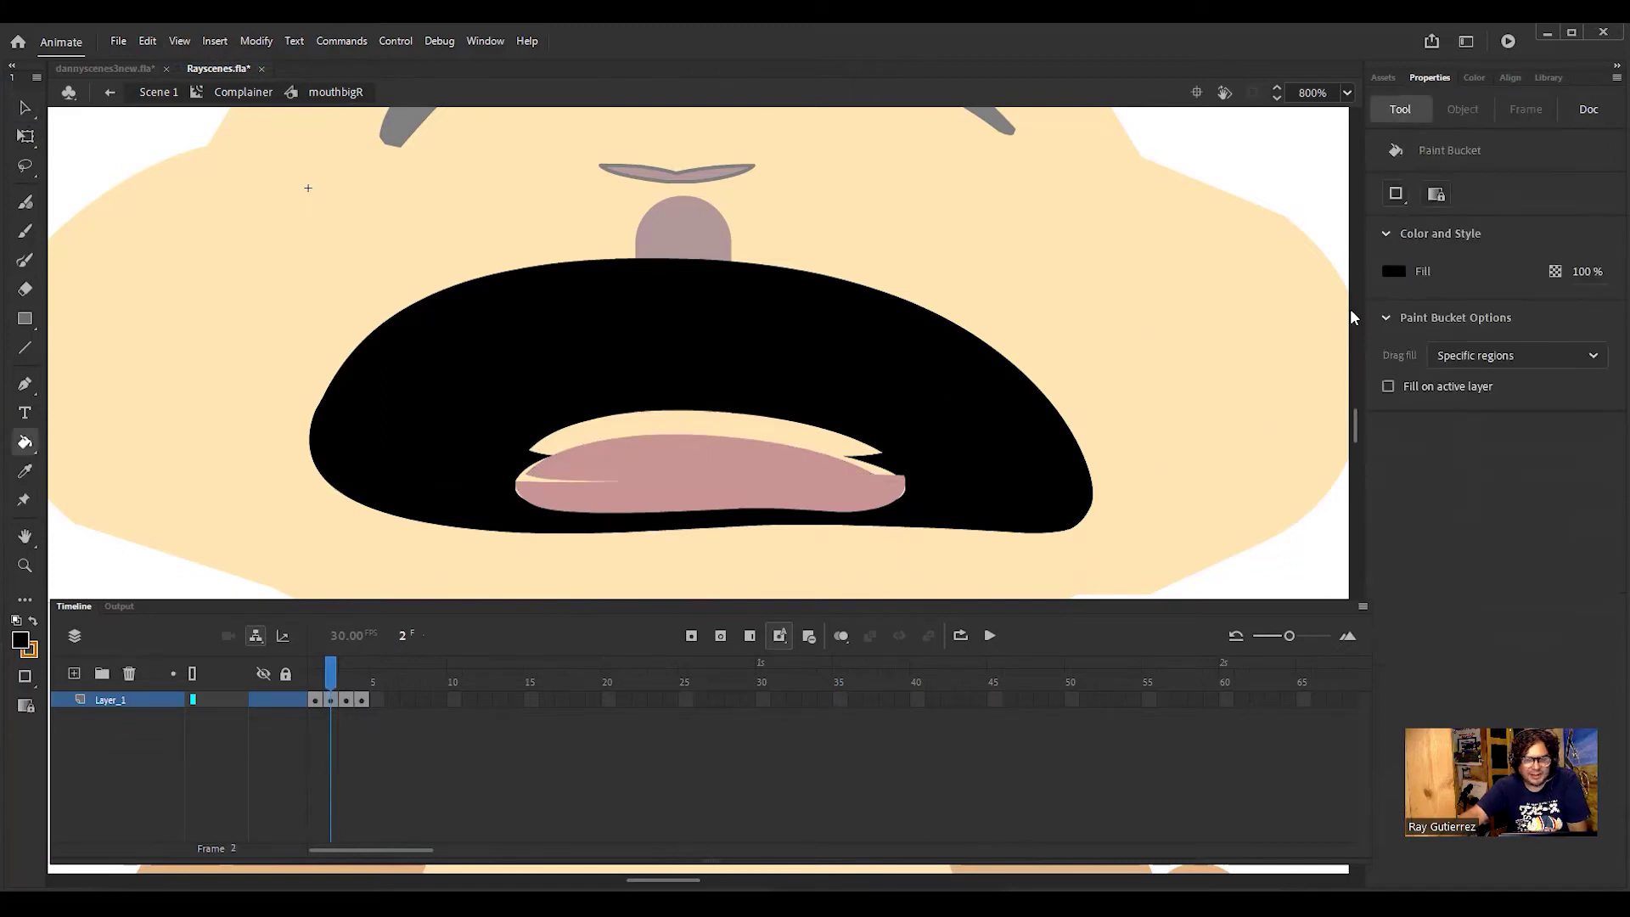
click(789, 437)
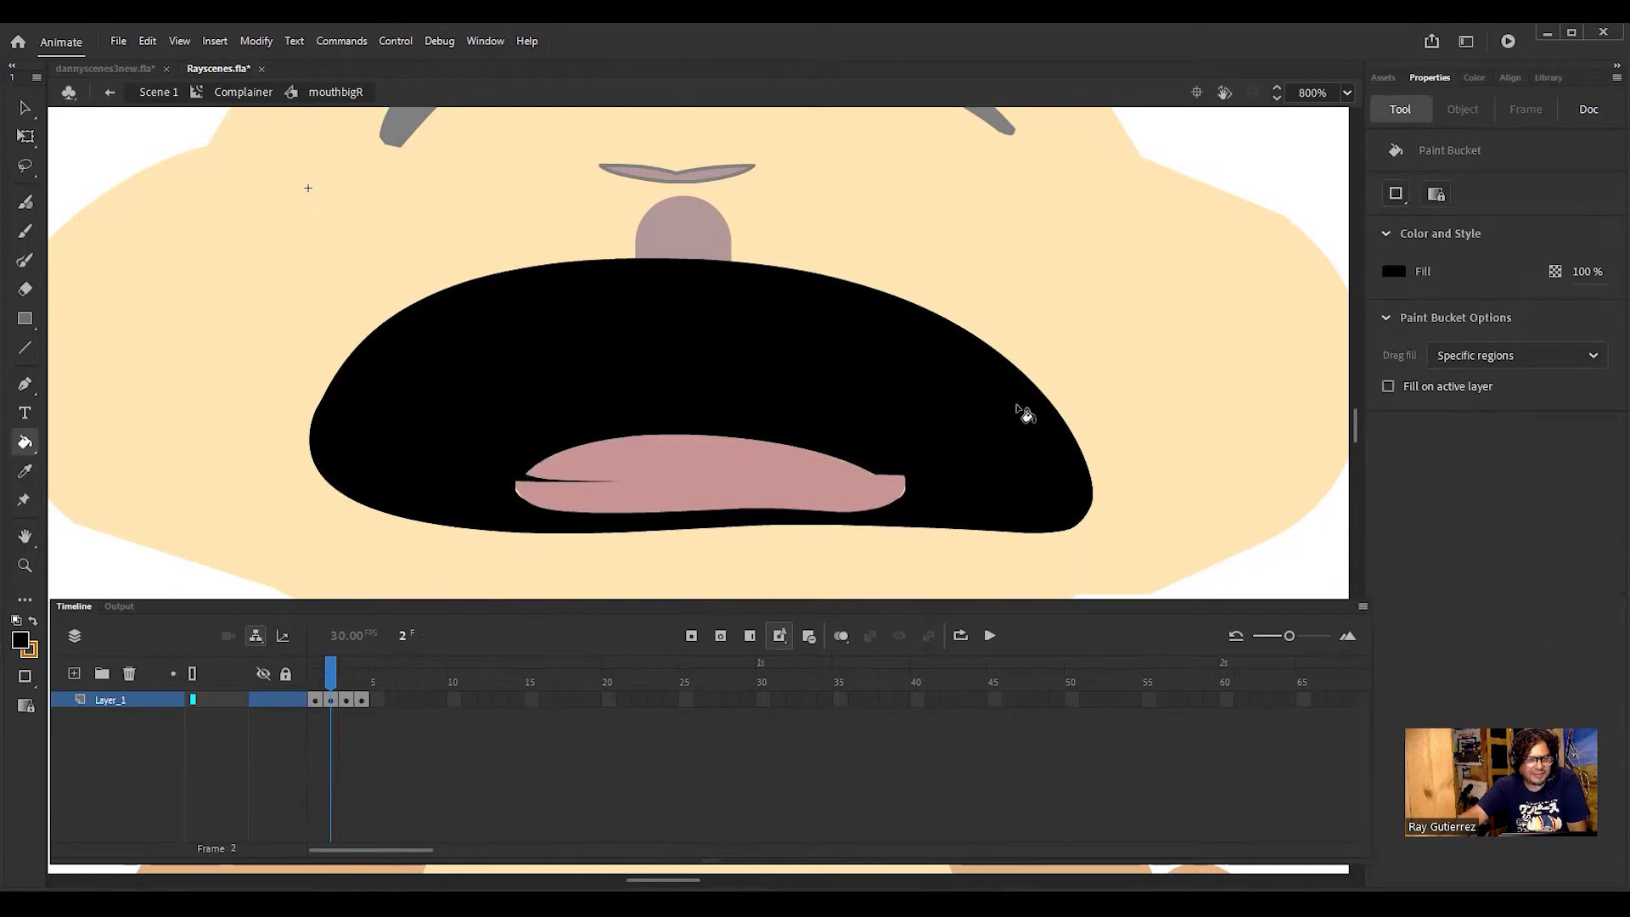
Step: Fill the skin-coloured band between the tongue pieces on frame 3 with the sampled tongue pink, and go back to frame 4
click(332, 687)
click(348, 690)
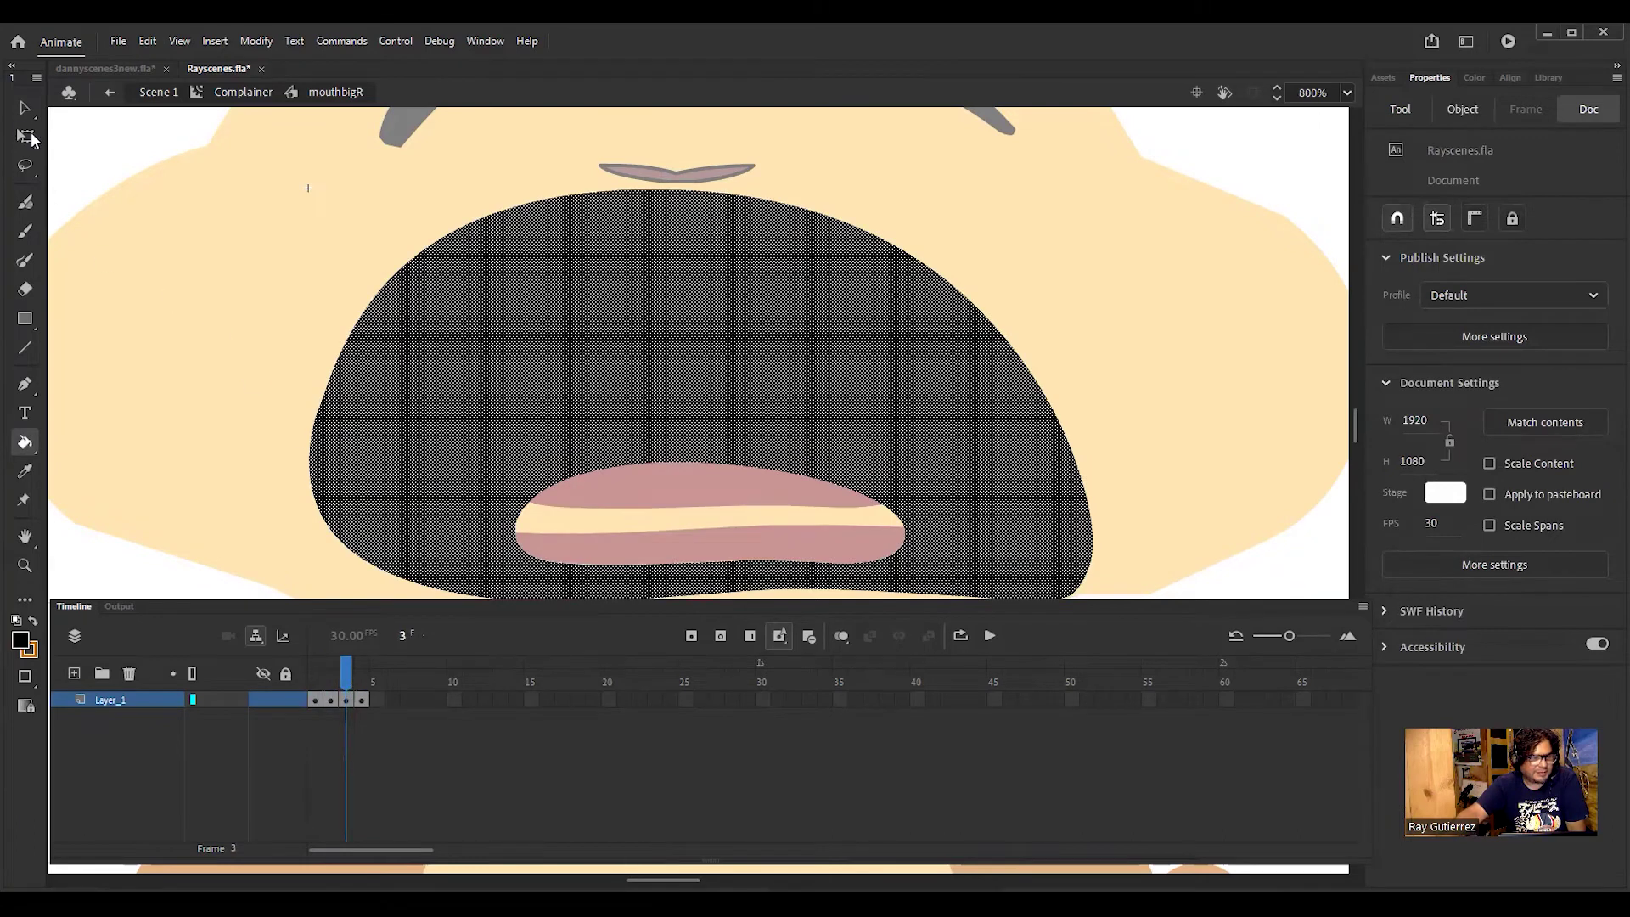
key(v)
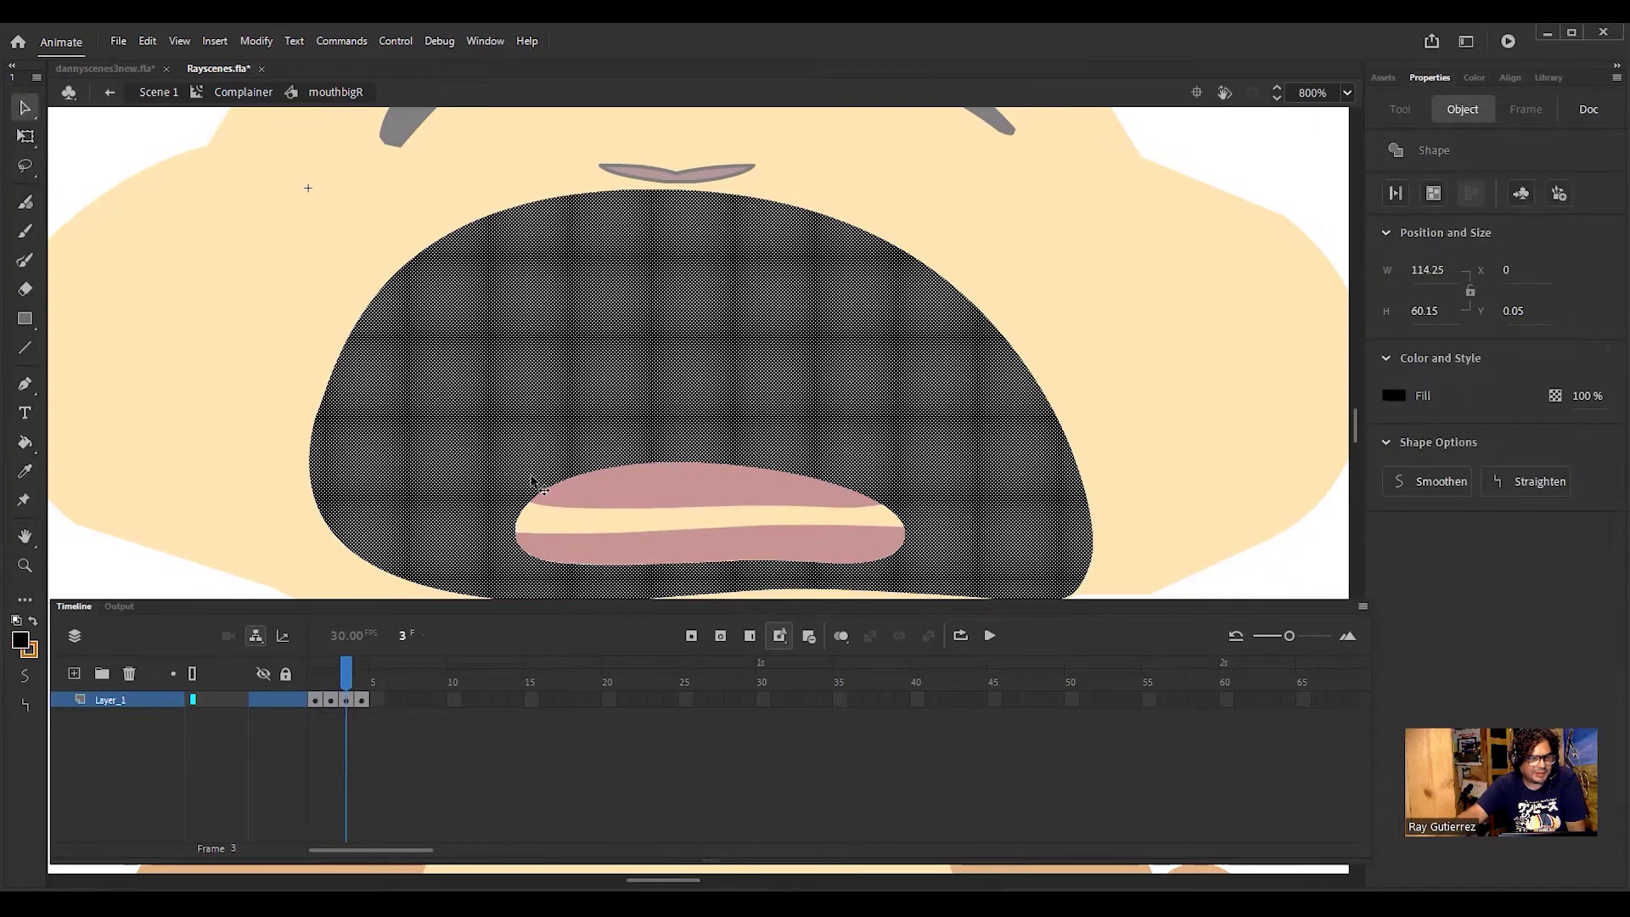
click(169, 231)
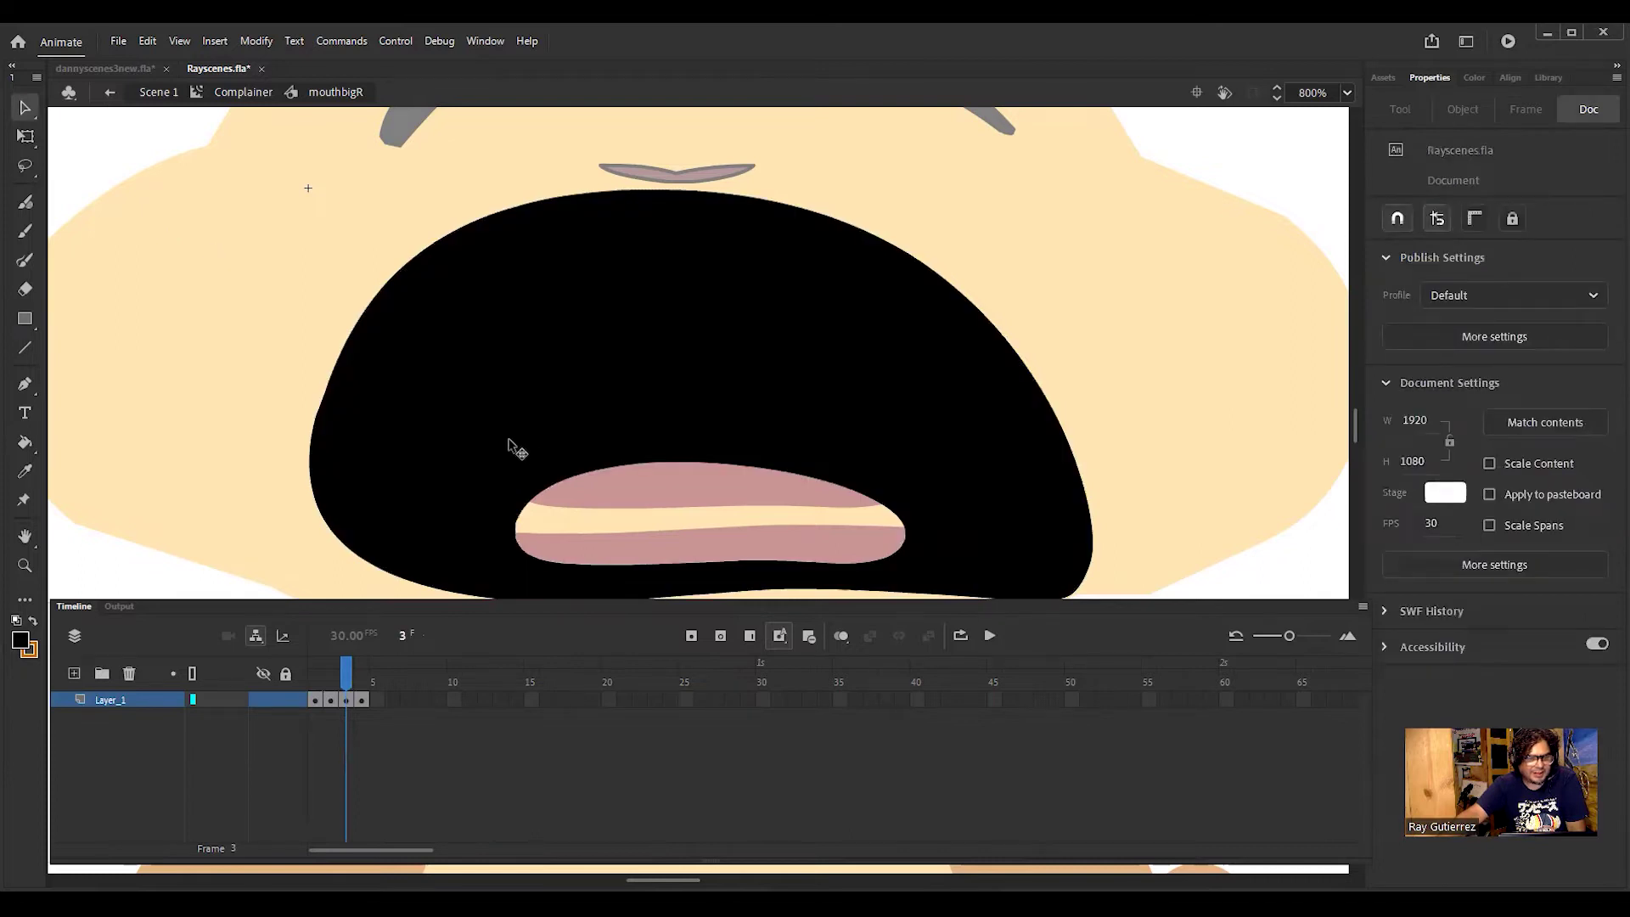
click(24, 471)
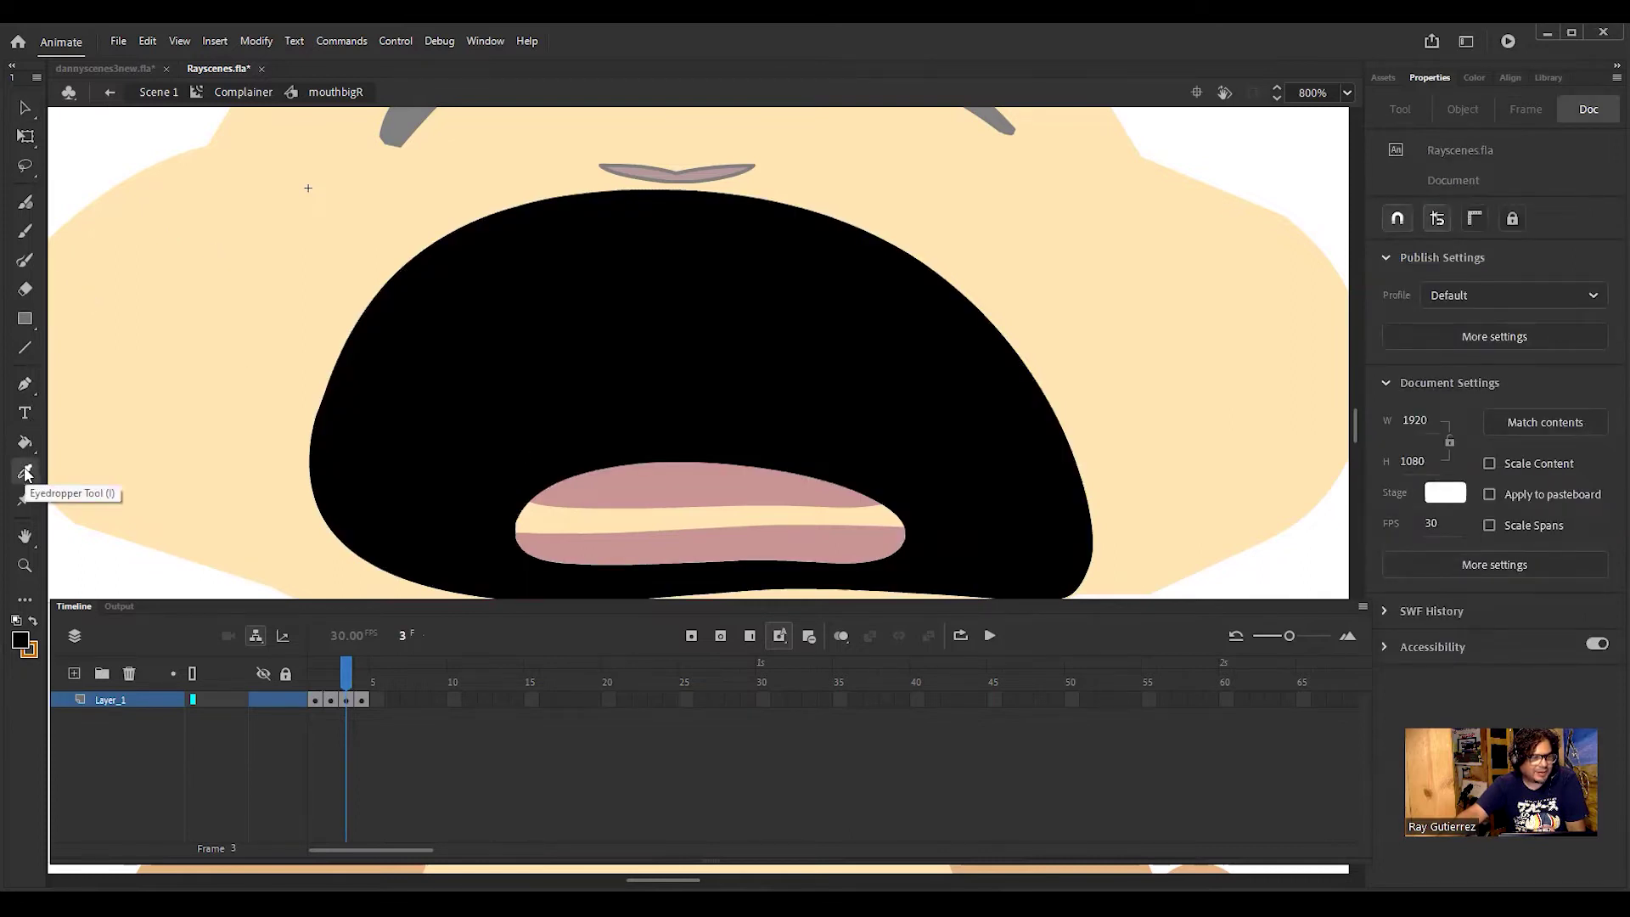
click(641, 486)
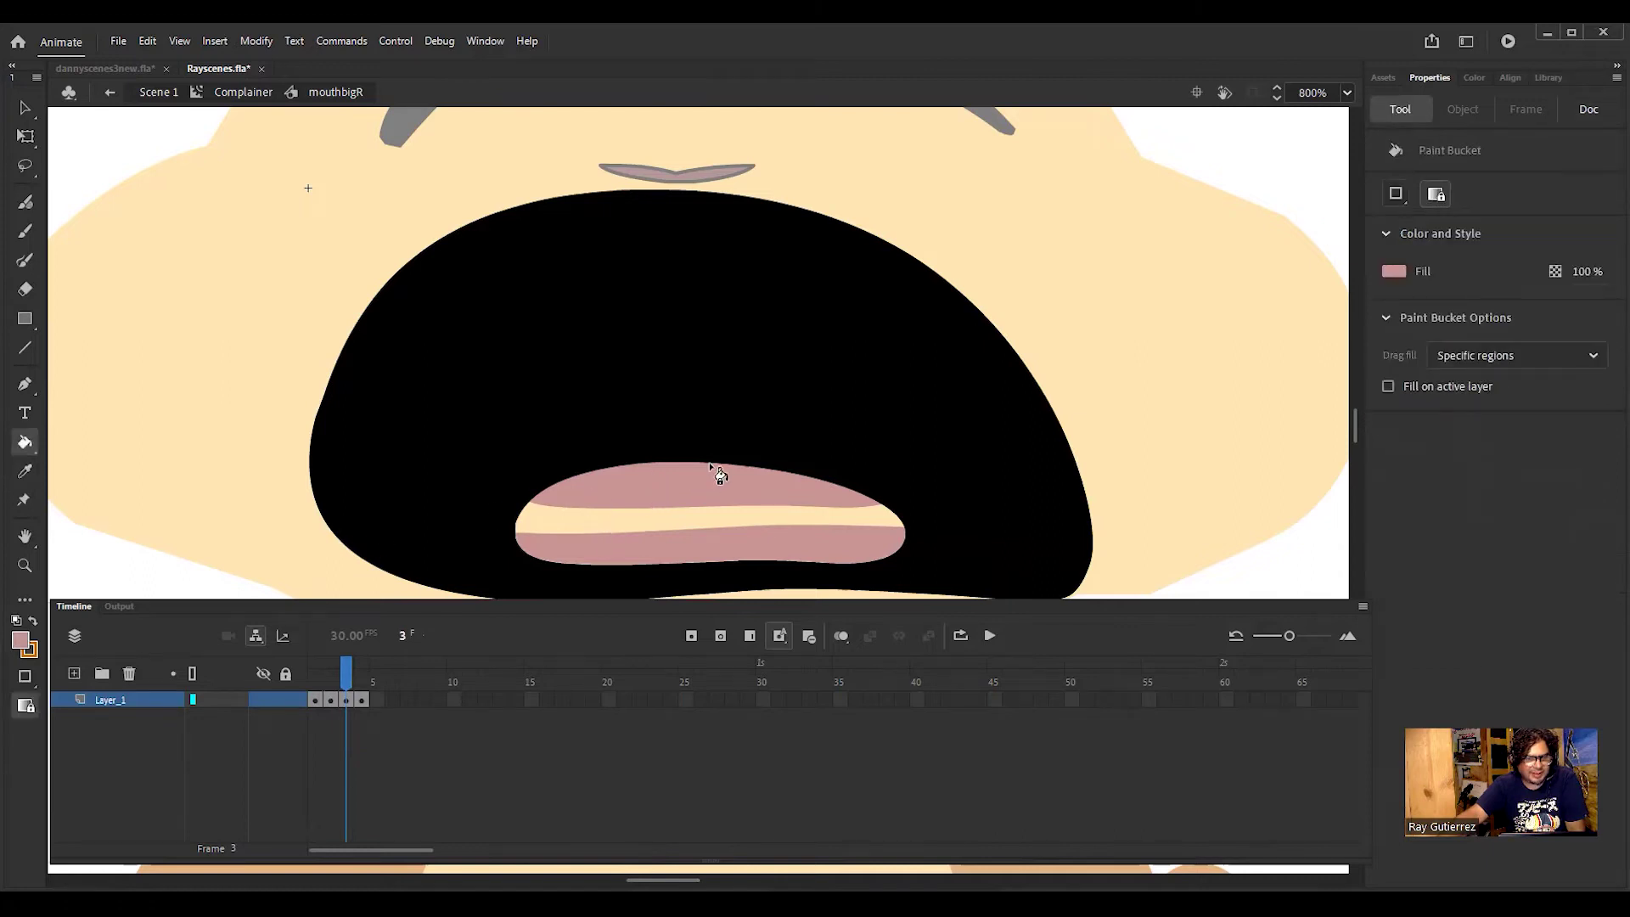
click(639, 520)
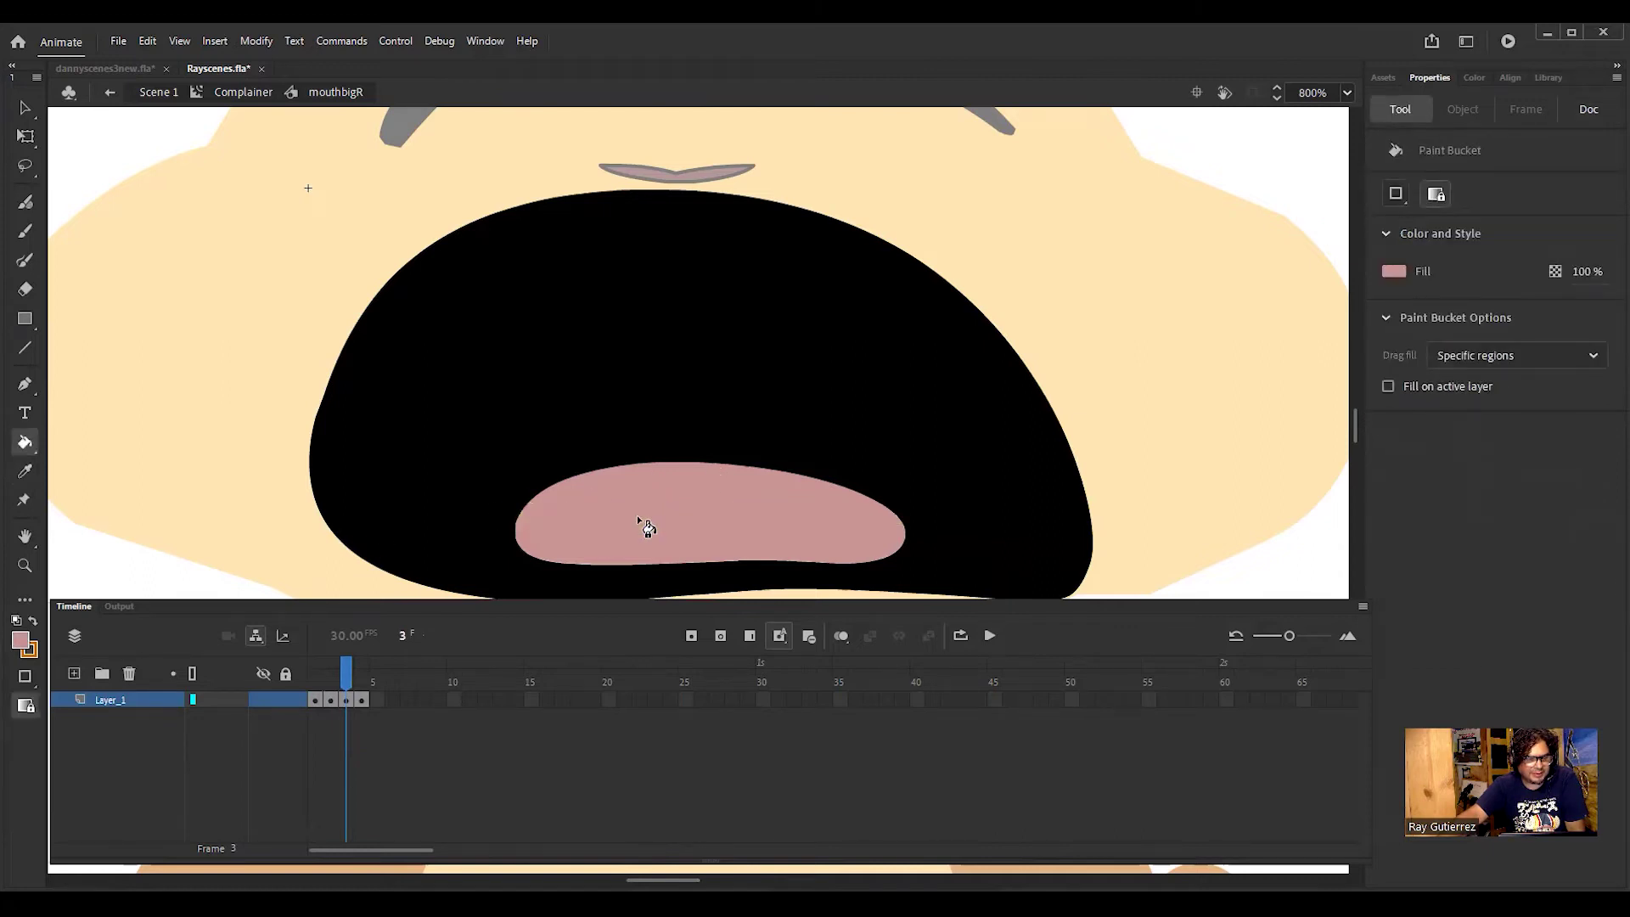
mouse_move(350, 675)
mouse_down()
mouse_move(328, 675)
mouse_move(365, 684)
mouse_up()
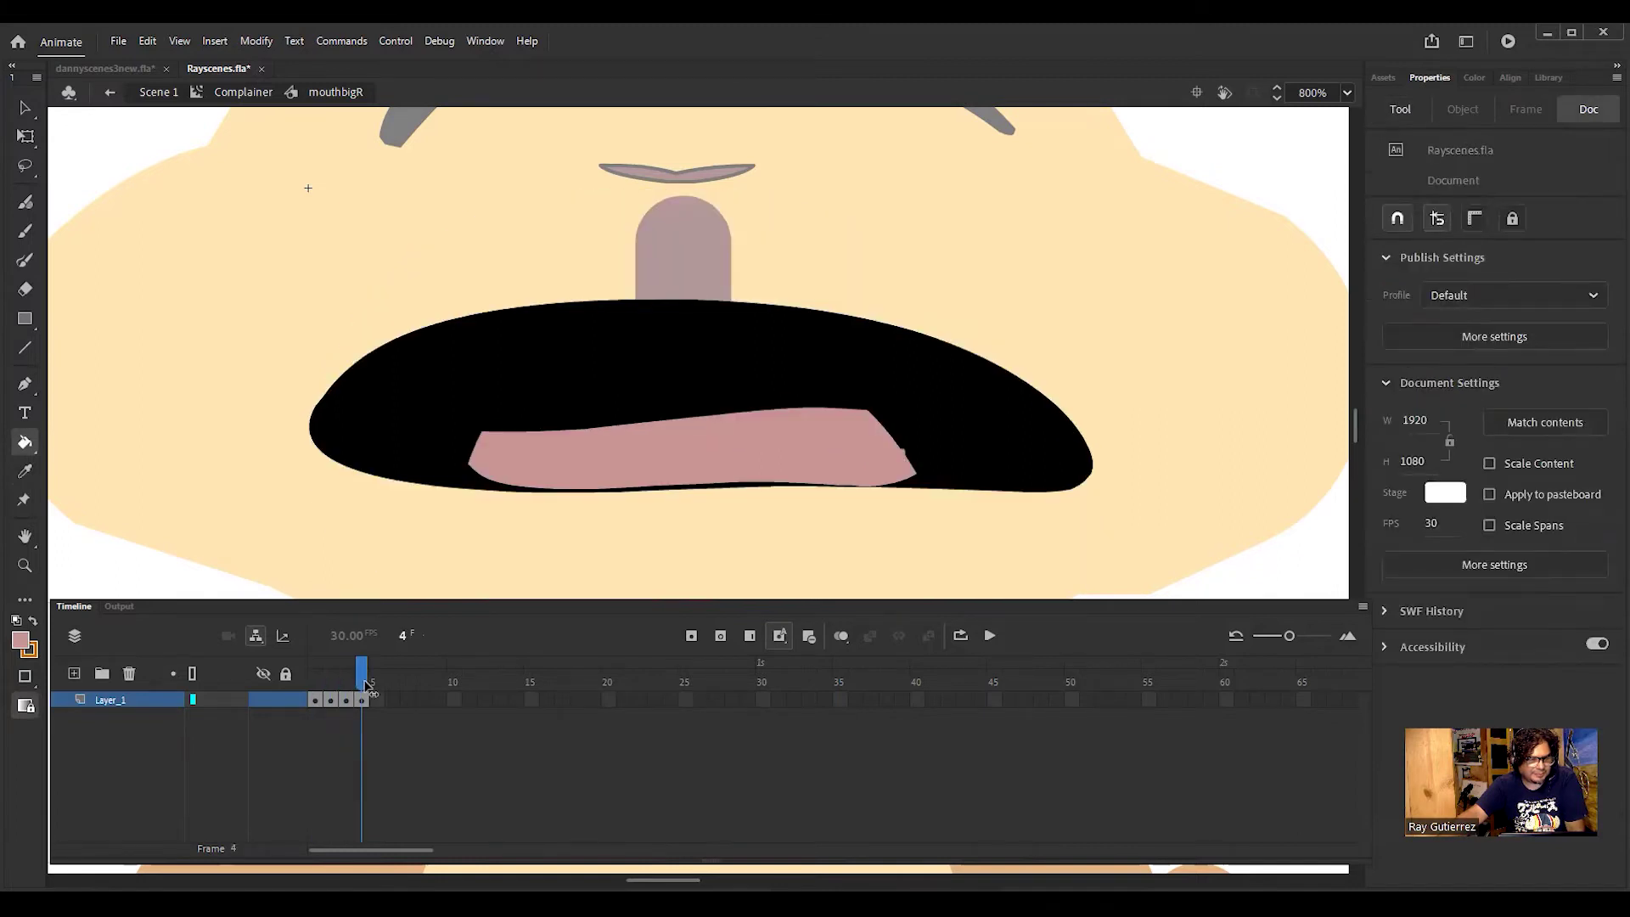
Step: Select the frame 4 mouth, add a keyframe on frame 5, stretch the mouth to about 54 high and move it slightly up and left
click(380, 705)
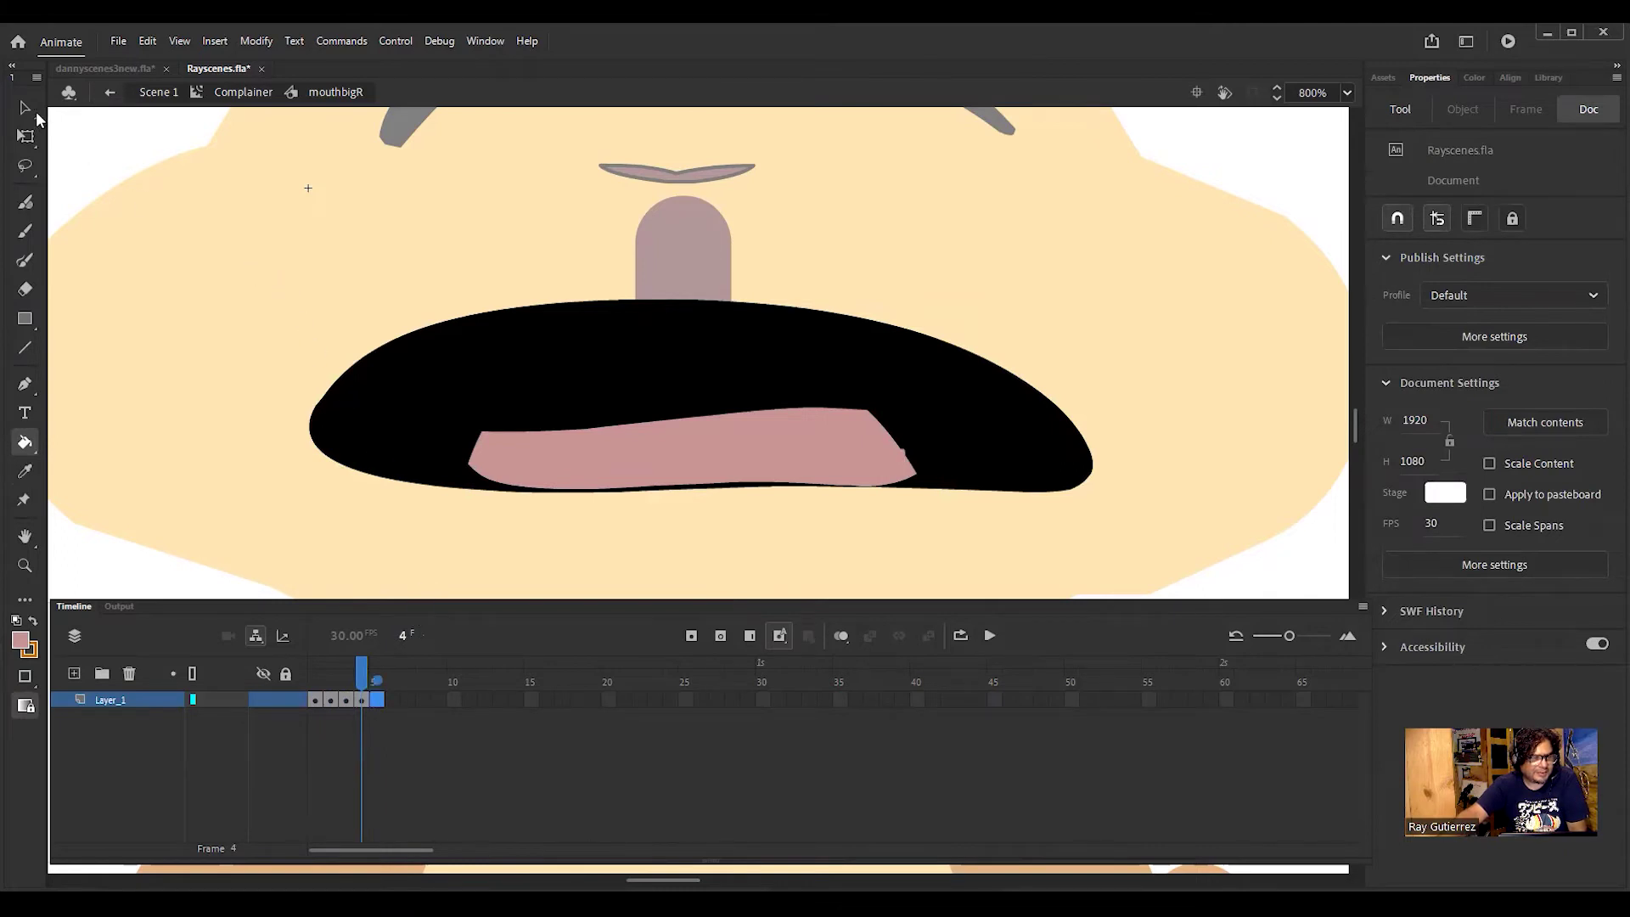
click(25, 136)
drag(280, 256, 1174, 560)
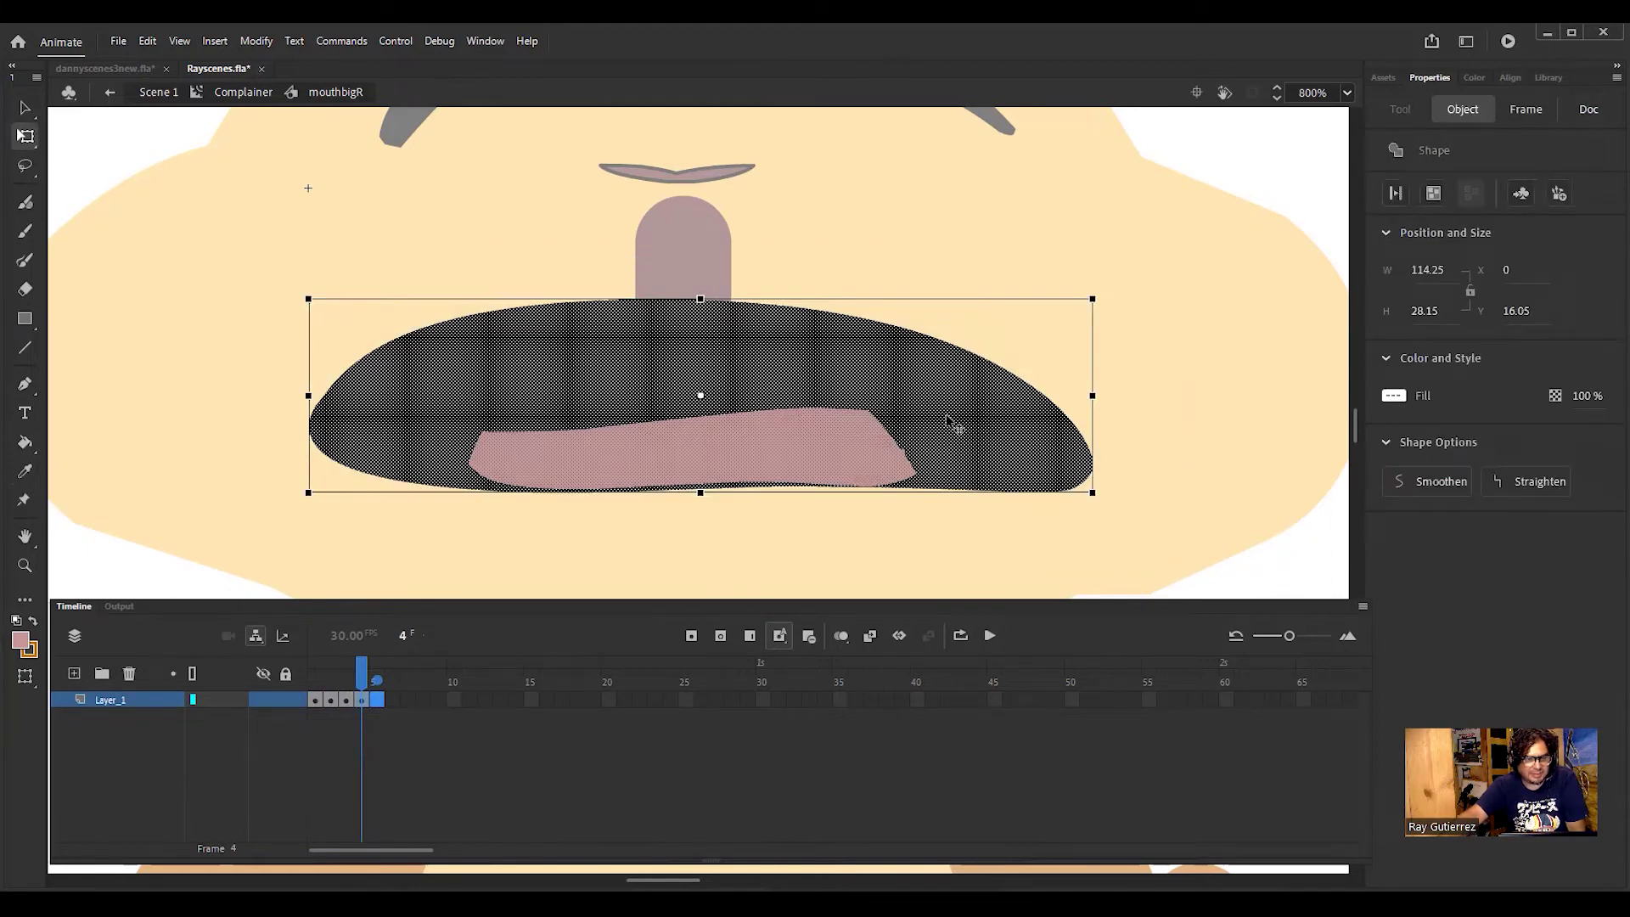
key(period)
drag(700, 495, 698, 582)
mouse_move(716, 303)
mouse_down()
mouse_move(695, 367)
mouse_move(702, 320)
mouse_up()
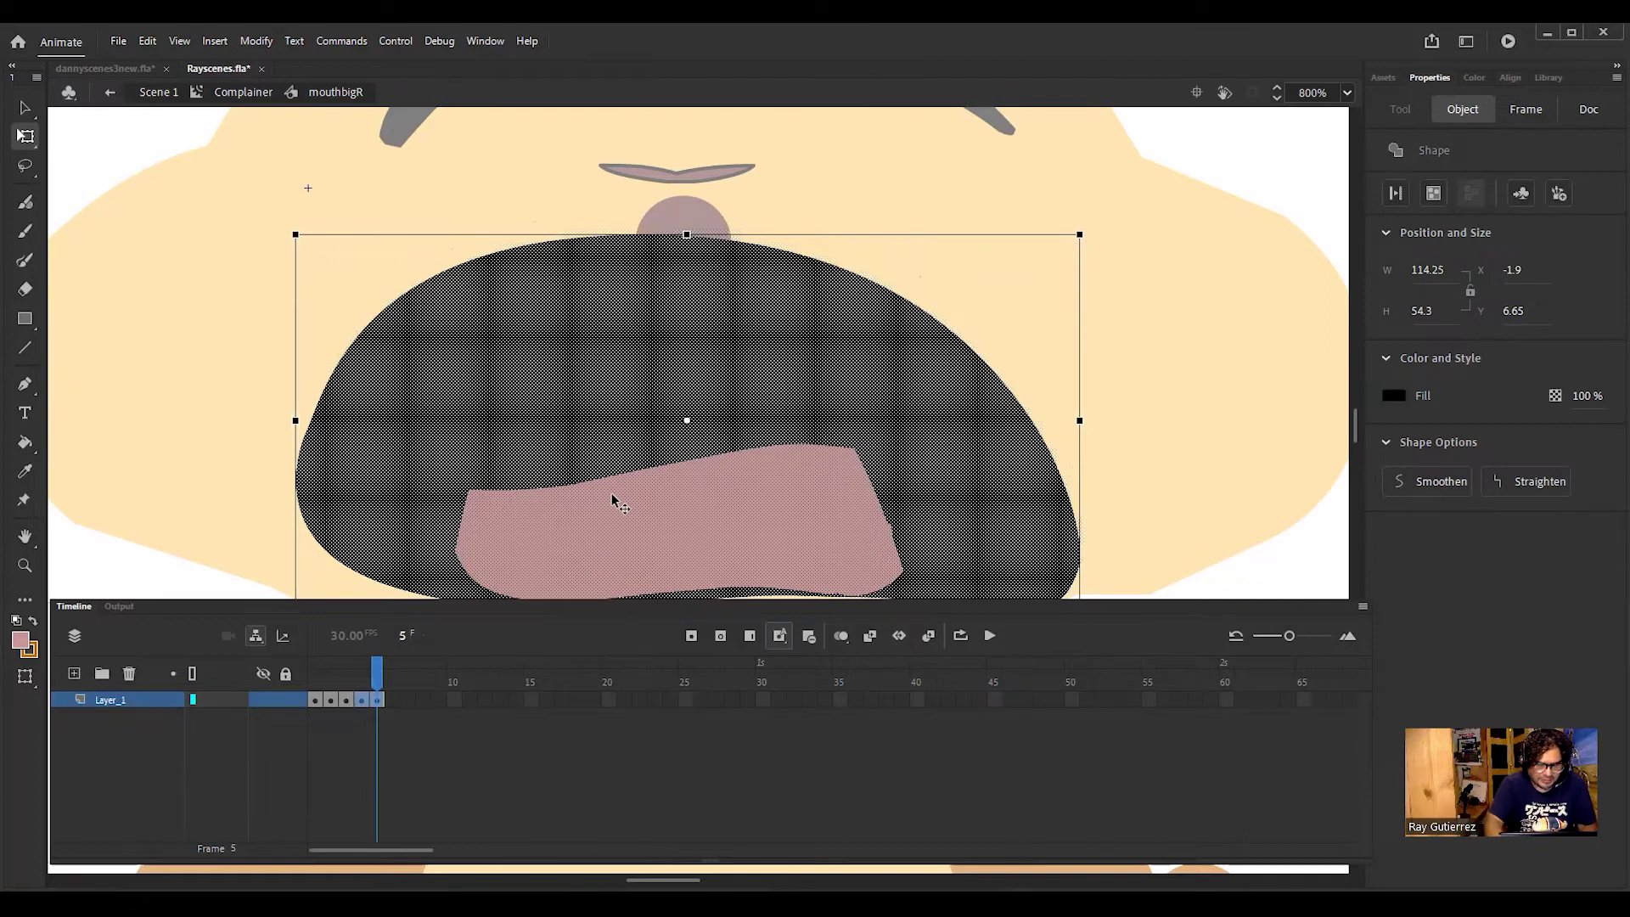
Step: Nudge the enlarged mouth on frame 5 upward to about Y 1.15, just below the nose, and deselect it
key(ctrl+minus)
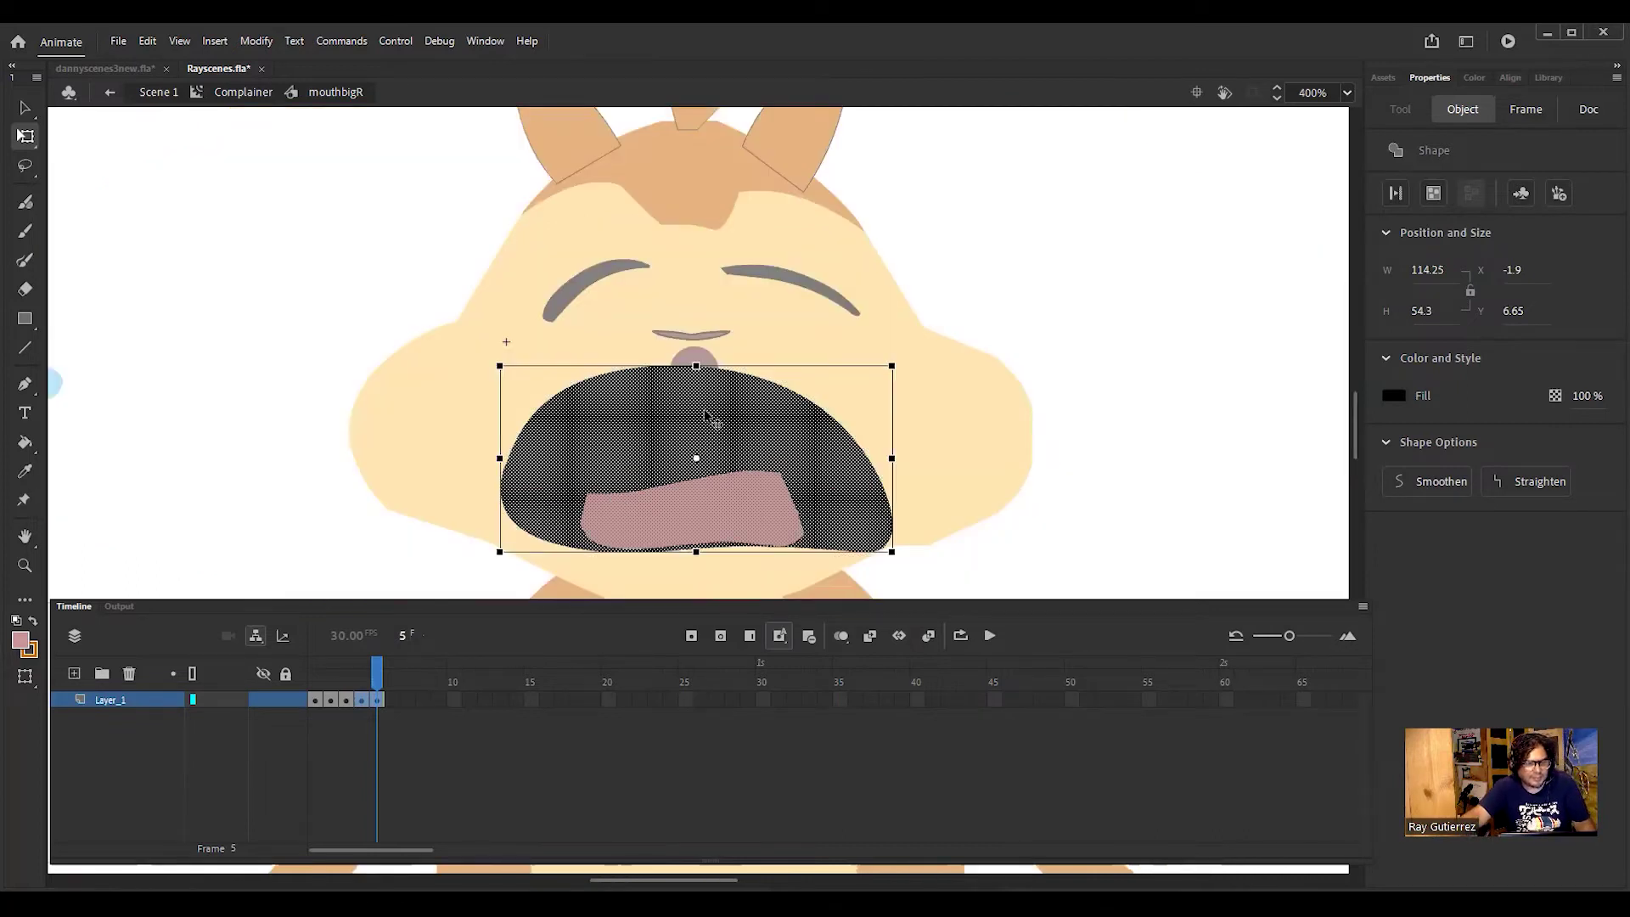
key(Up)
key(Up)
key(Up)
mouse_move(703, 405)
mouse_down()
mouse_move(696, 489)
mouse_move(690, 402)
mouse_move(680, 416)
mouse_move(702, 398)
mouse_up()
click(1106, 411)
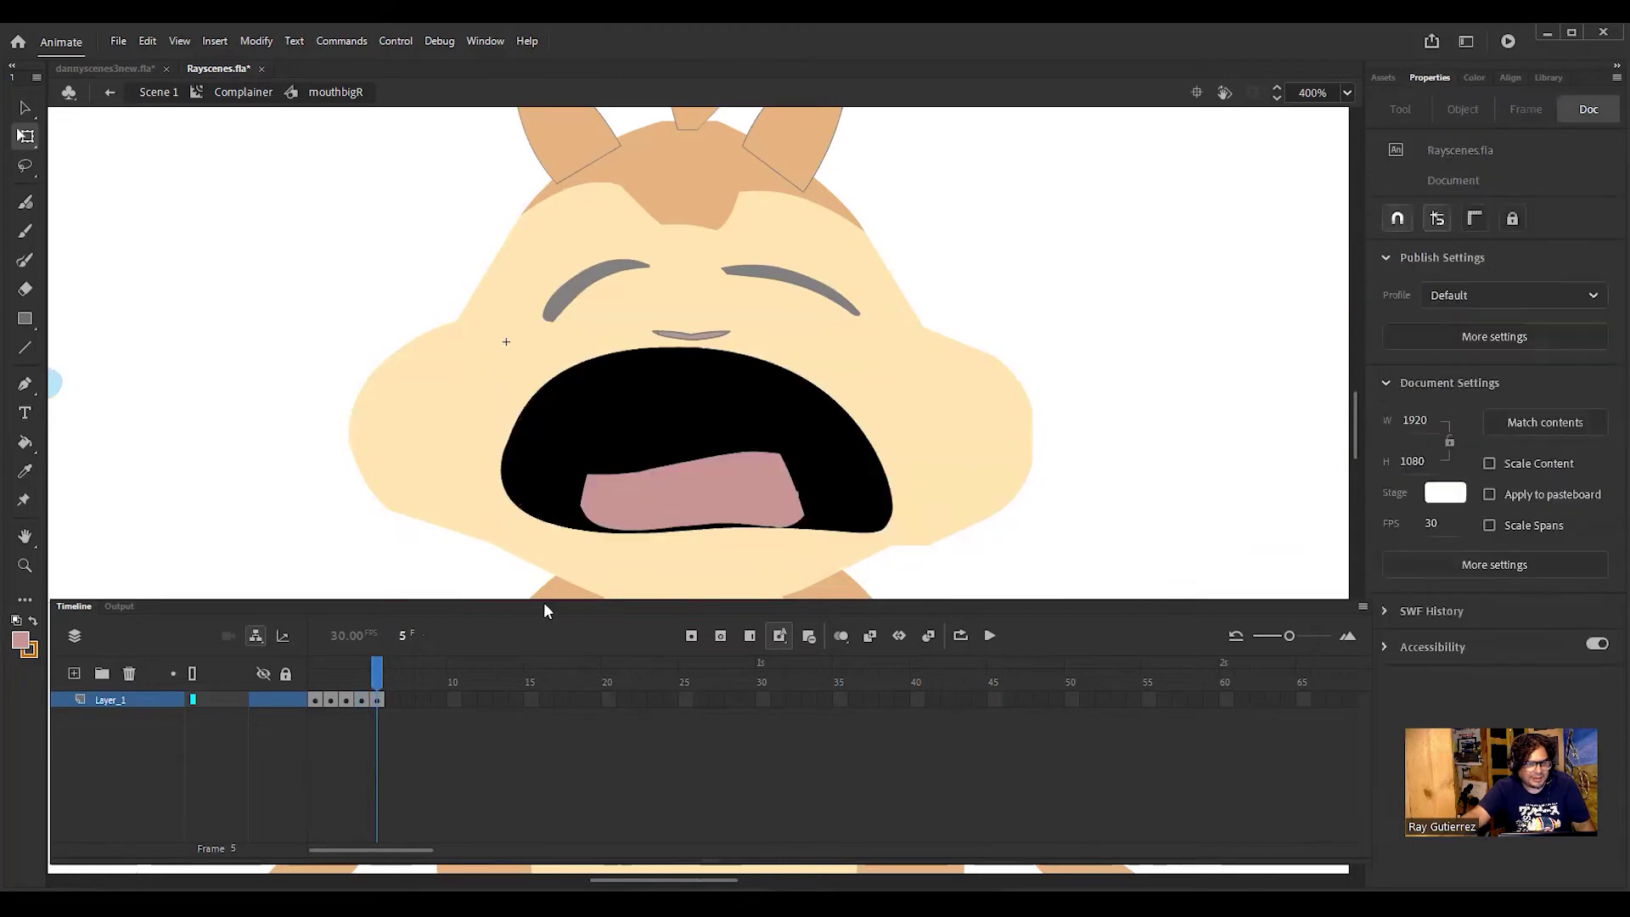
Step: Compare frames 4 and 5, carry the mouth over to a new keyframe on frame 6, and squash it to about 14 high
mouse_move(379, 669)
mouse_down()
mouse_move(316, 671)
mouse_move(361, 671)
mouse_move(342, 688)
mouse_move(377, 694)
mouse_move(345, 692)
mouse_move(388, 696)
mouse_move(362, 698)
mouse_up()
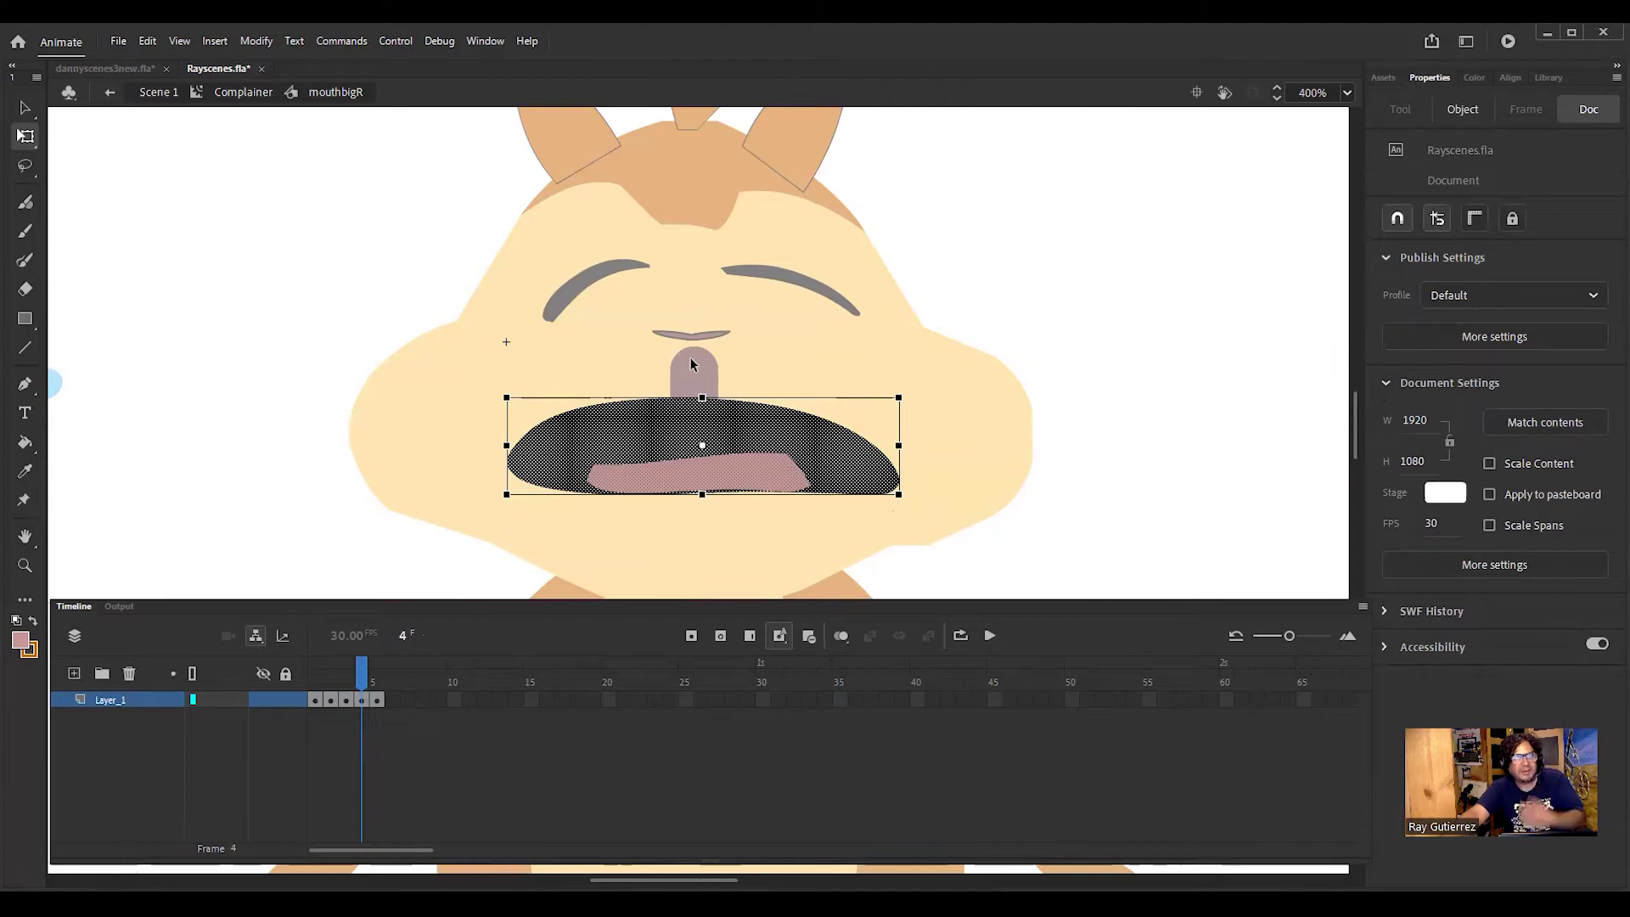
mouse_move(363, 678)
mouse_down()
mouse_move(314, 679)
mouse_move(380, 692)
mouse_move(331, 694)
mouse_move(346, 701)
mouse_move(316, 714)
mouse_move(396, 707)
mouse_up()
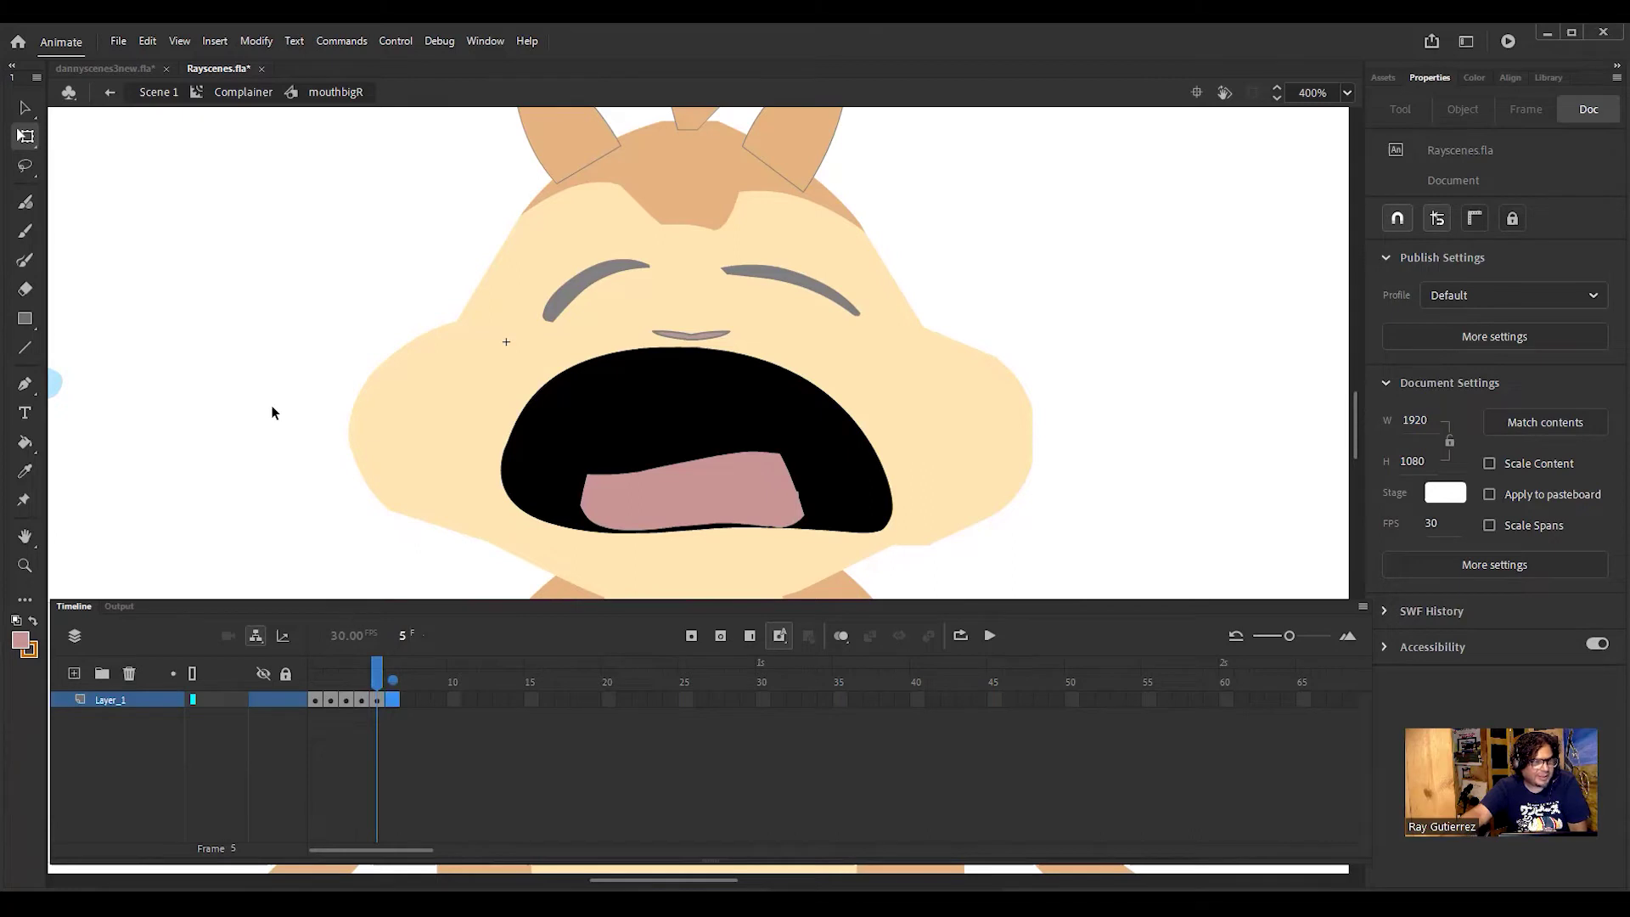
drag(460, 262, 954, 574)
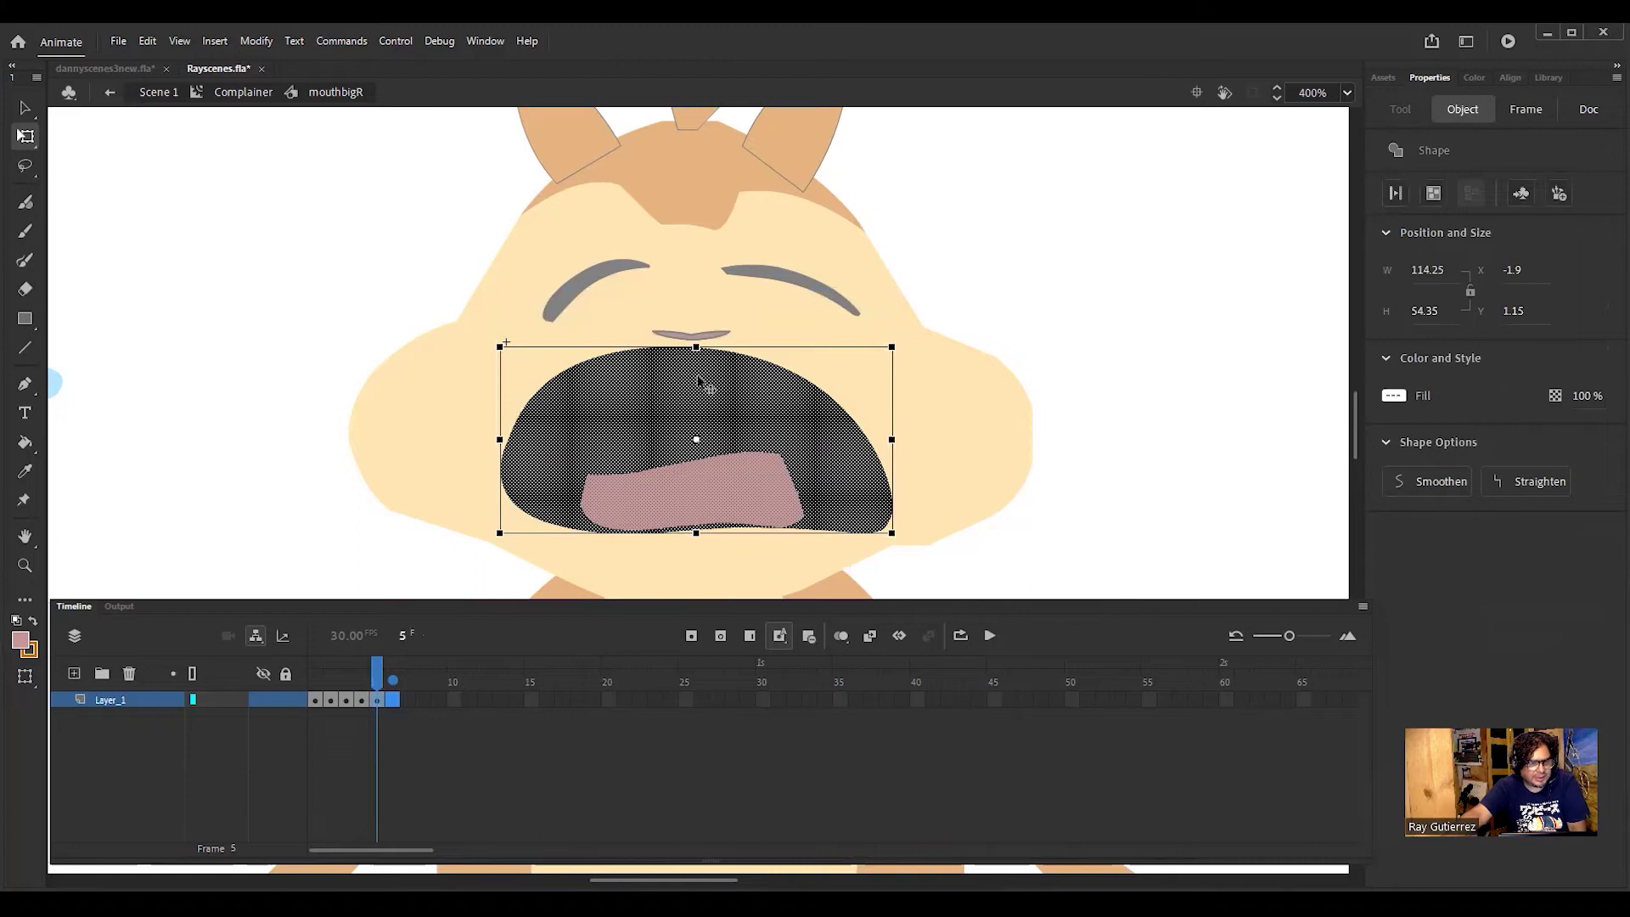
key(period)
drag(696, 345, 681, 413)
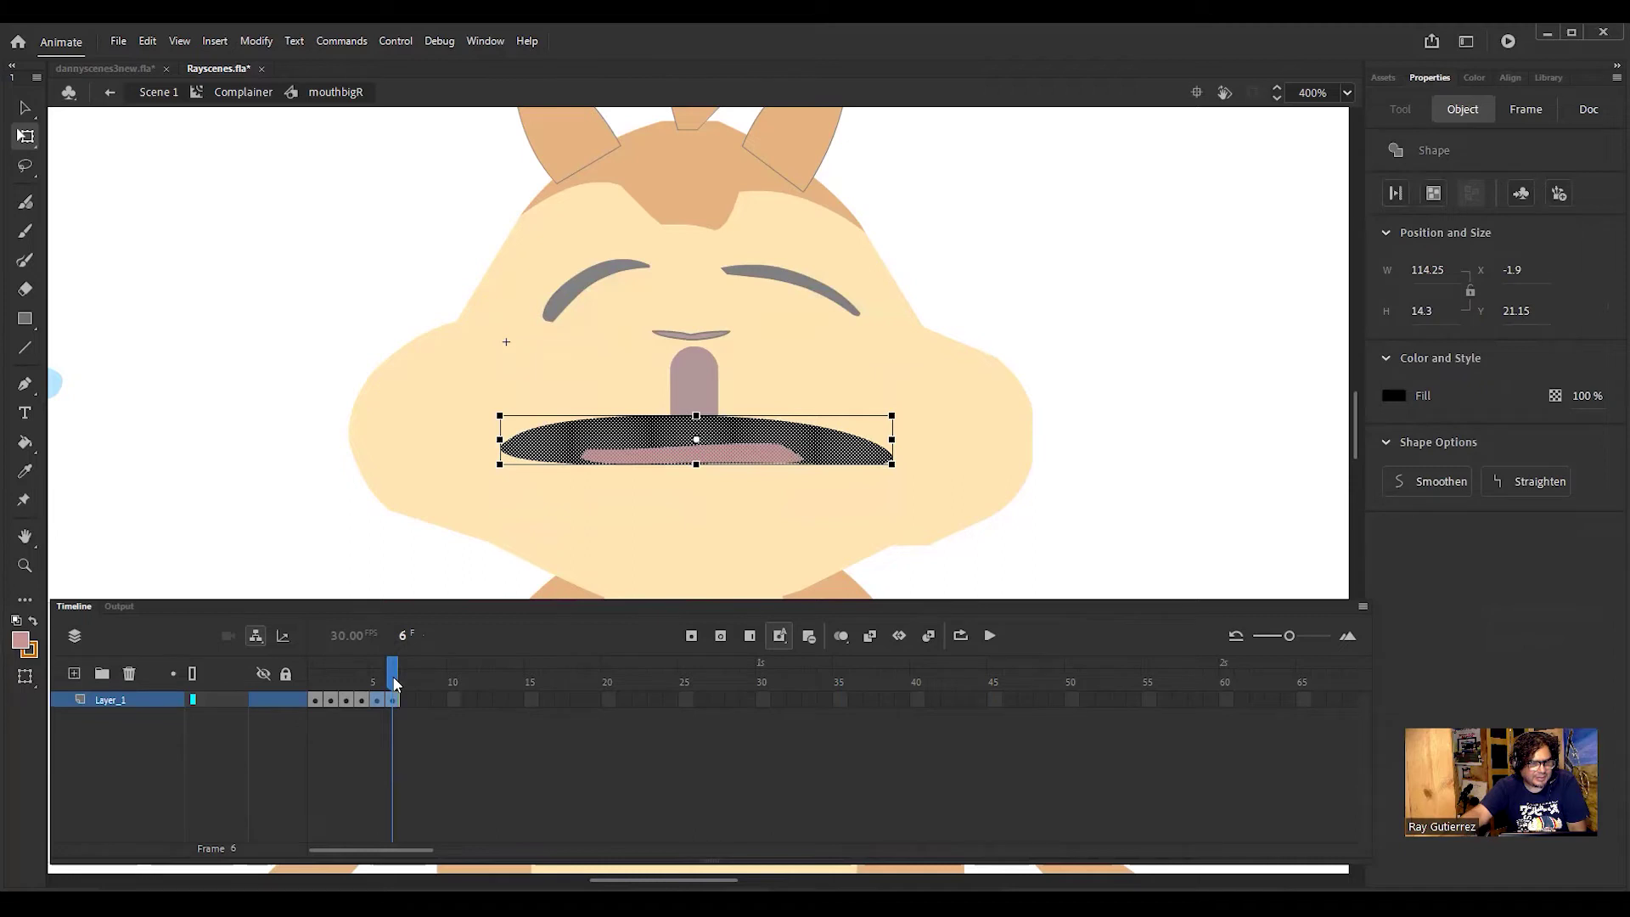
Step: Check the mouth keyframes, return to the Complainer symbol, and lock the lower mouth layer with frame 4 in view
click(395, 705)
click(362, 709)
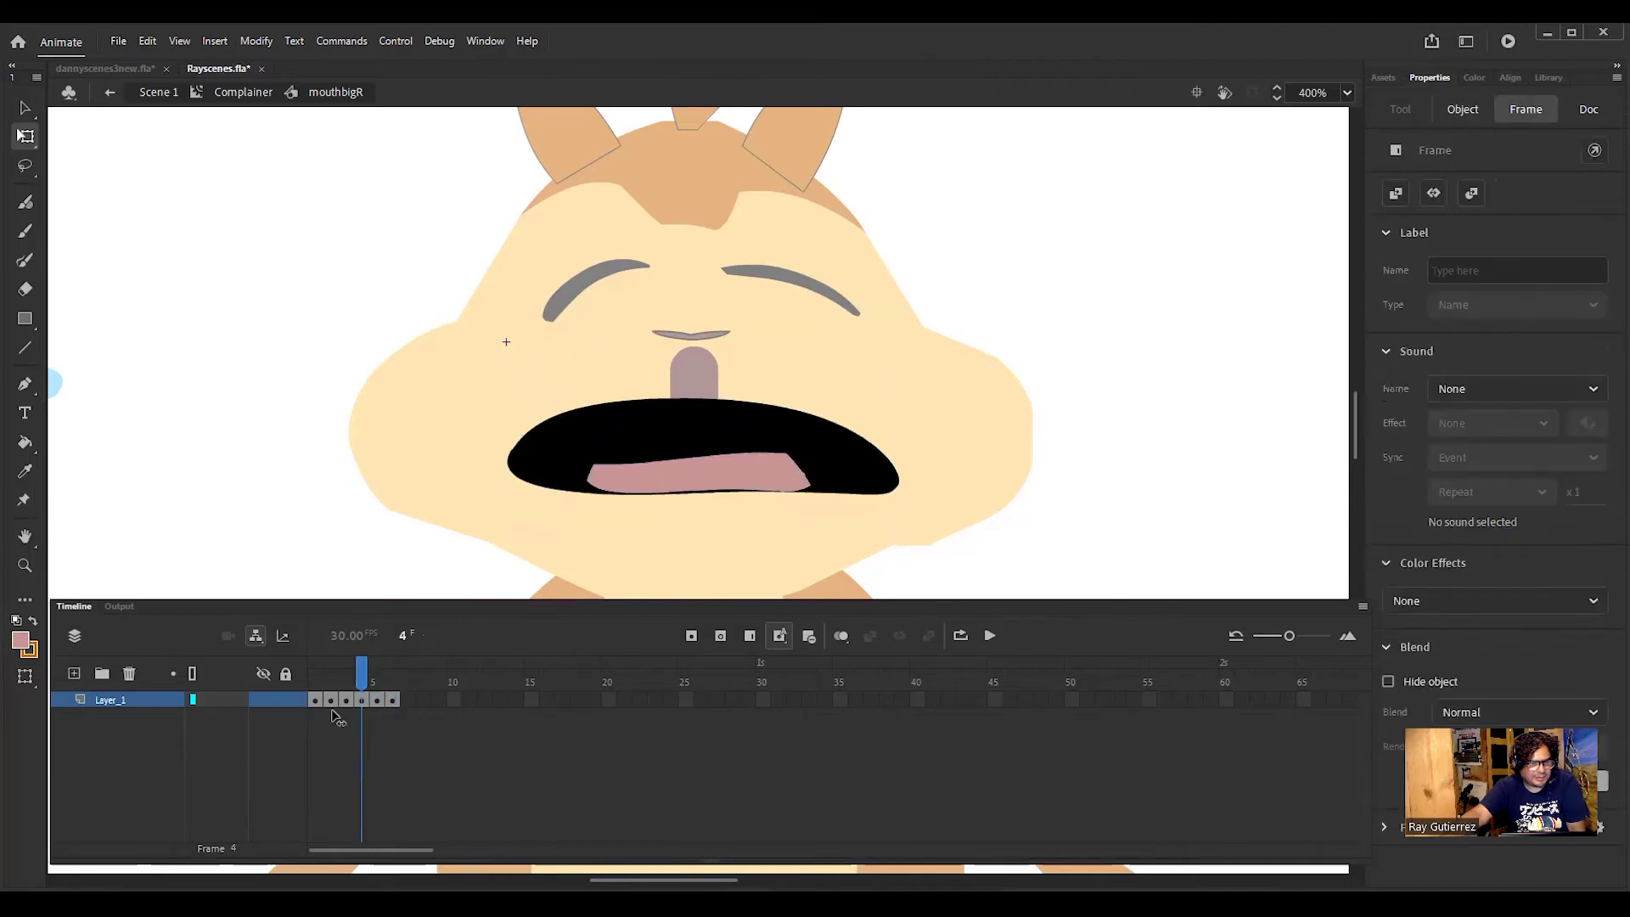
click(314, 718)
click(110, 95)
click(377, 684)
drag(379, 707, 361, 745)
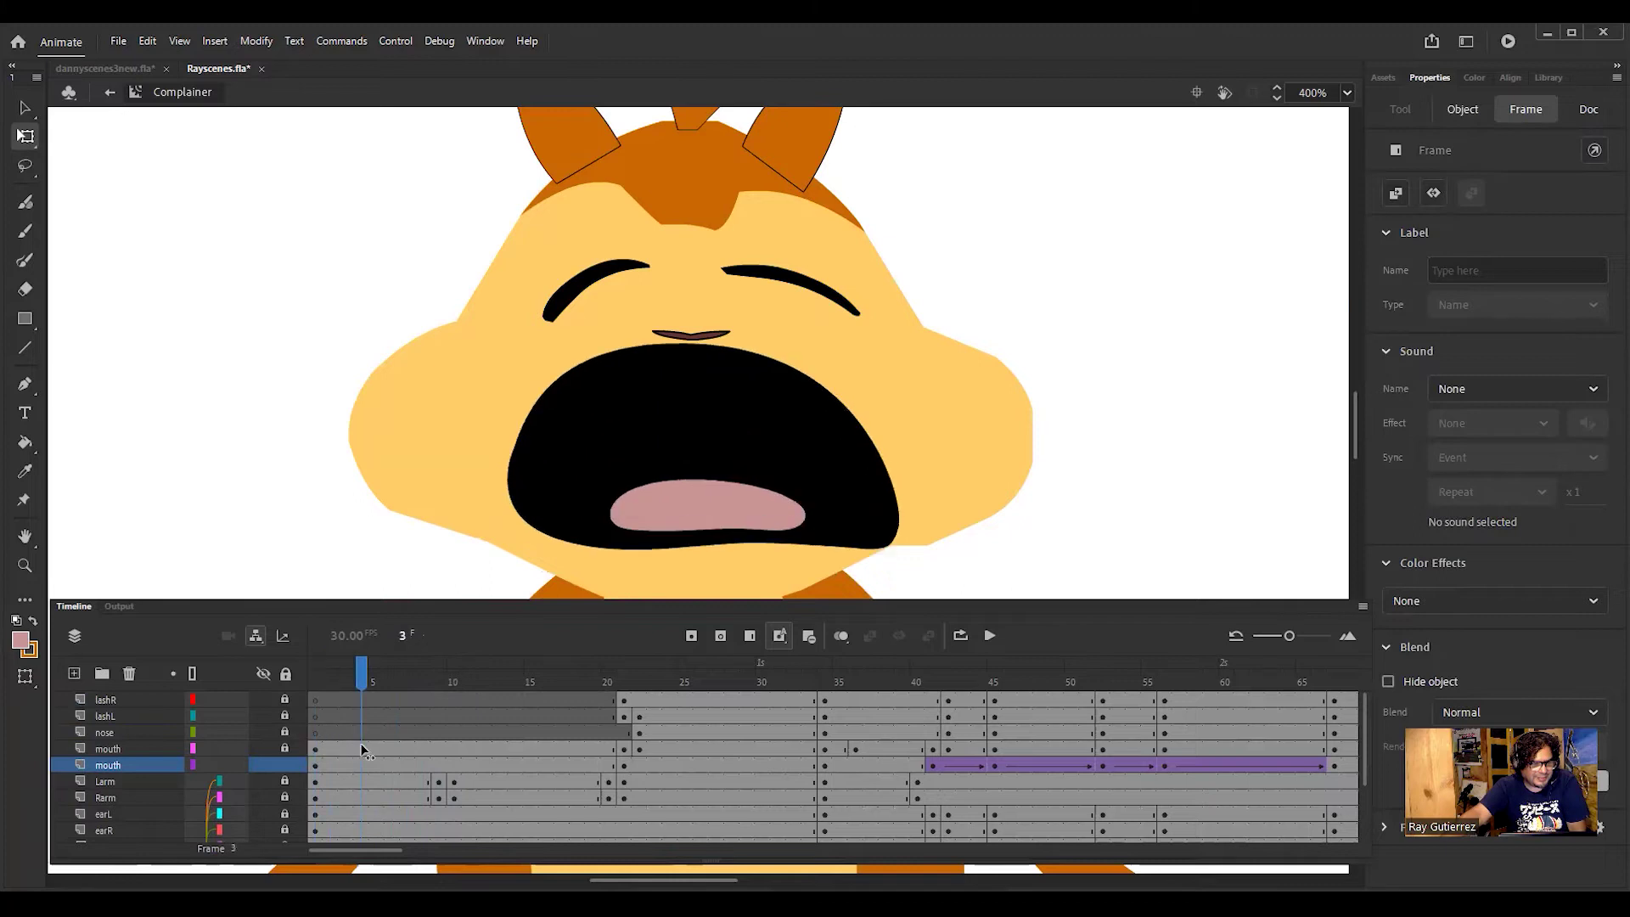
click(284, 764)
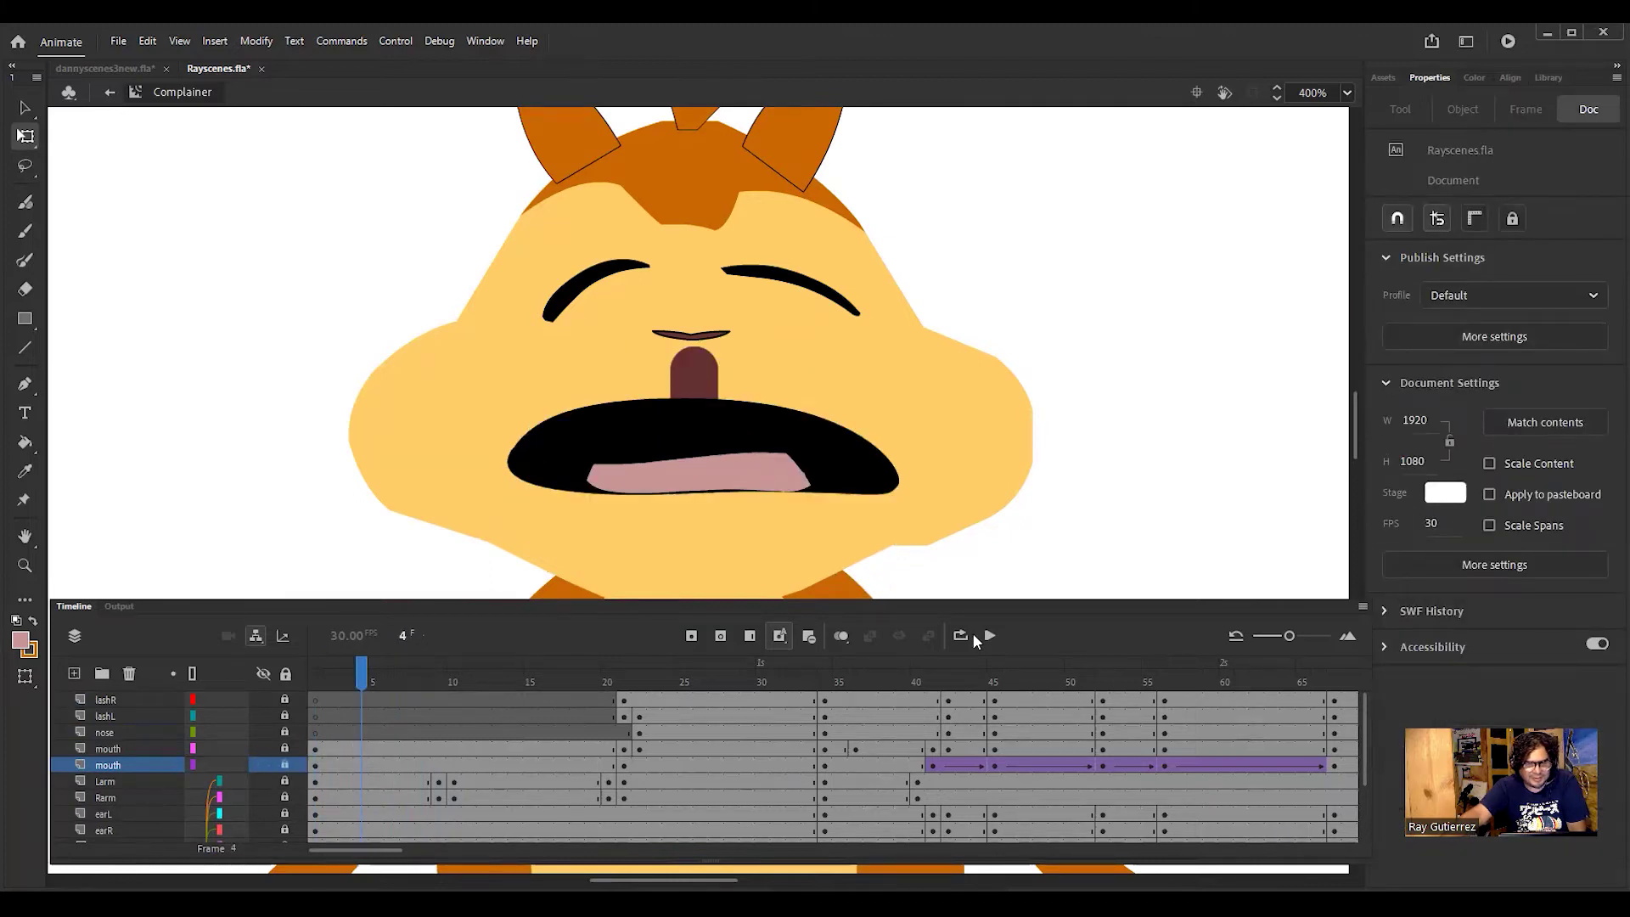
Step: Unlock the face layer and delete the brown line between nose and mouth on frames 4 and 2
scroll(1355, 434, down, 1)
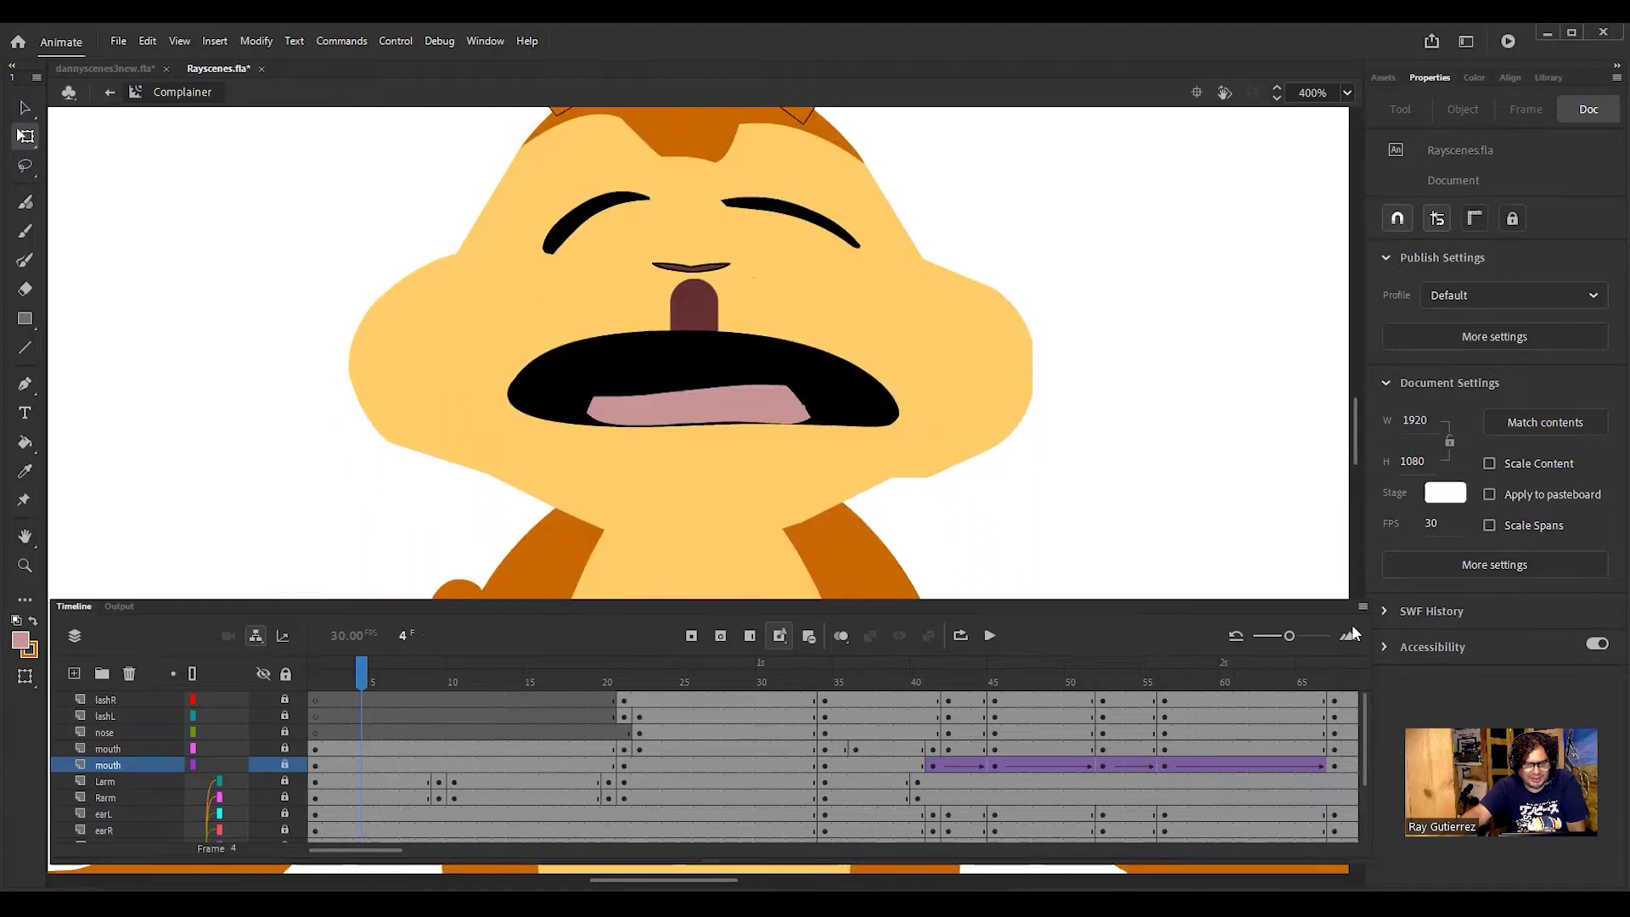
drag(1362, 708, 1351, 747)
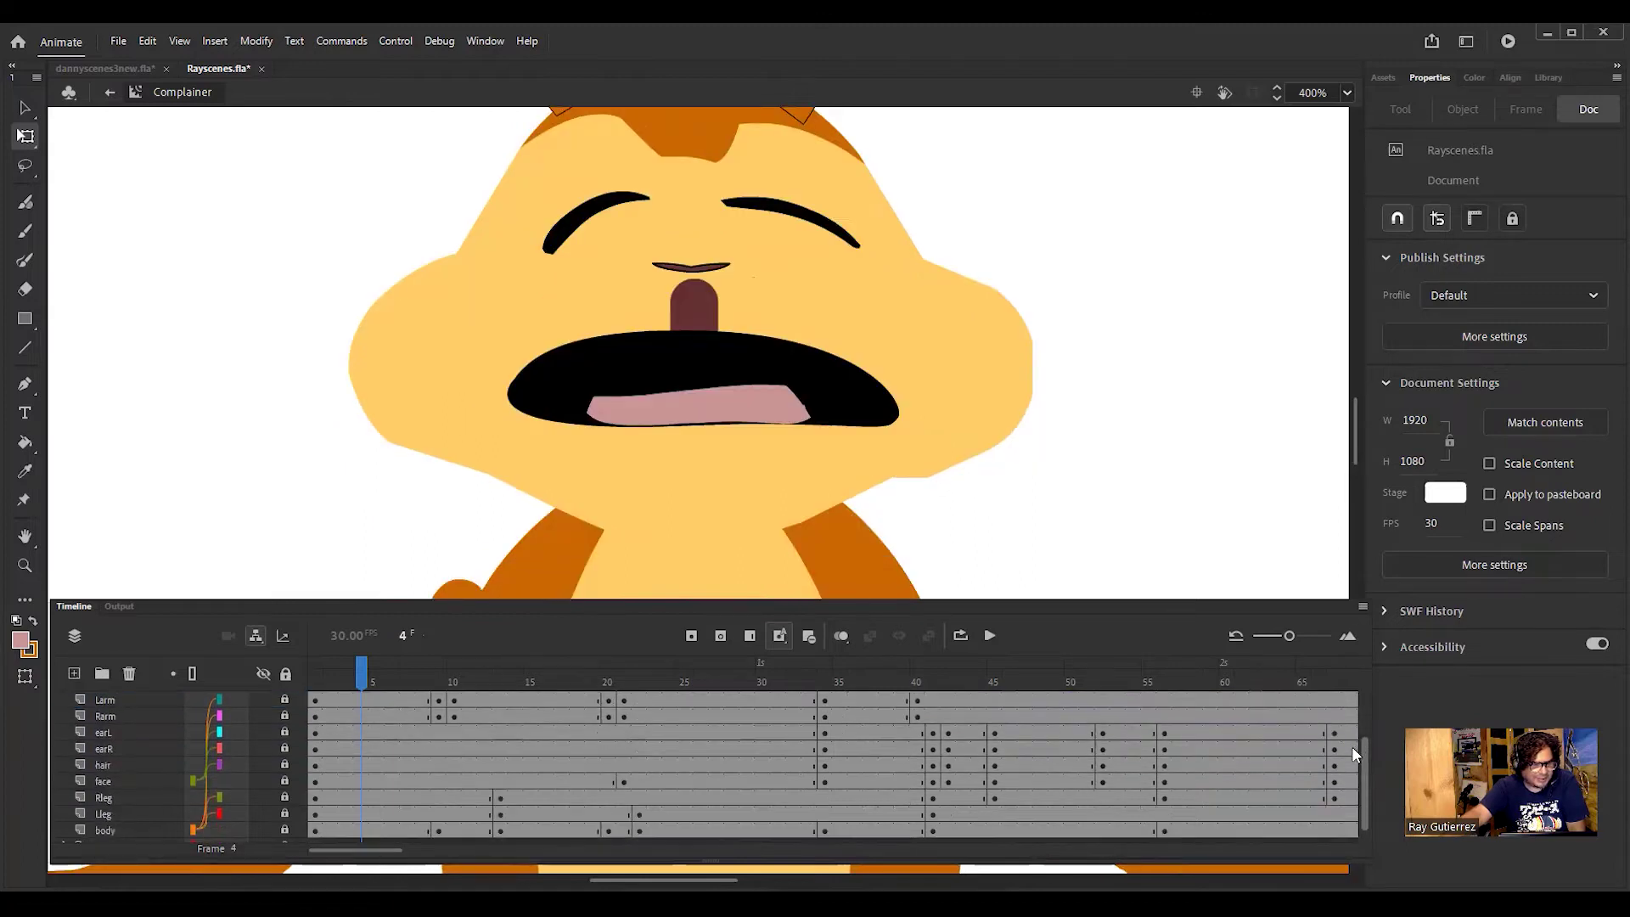
click(285, 782)
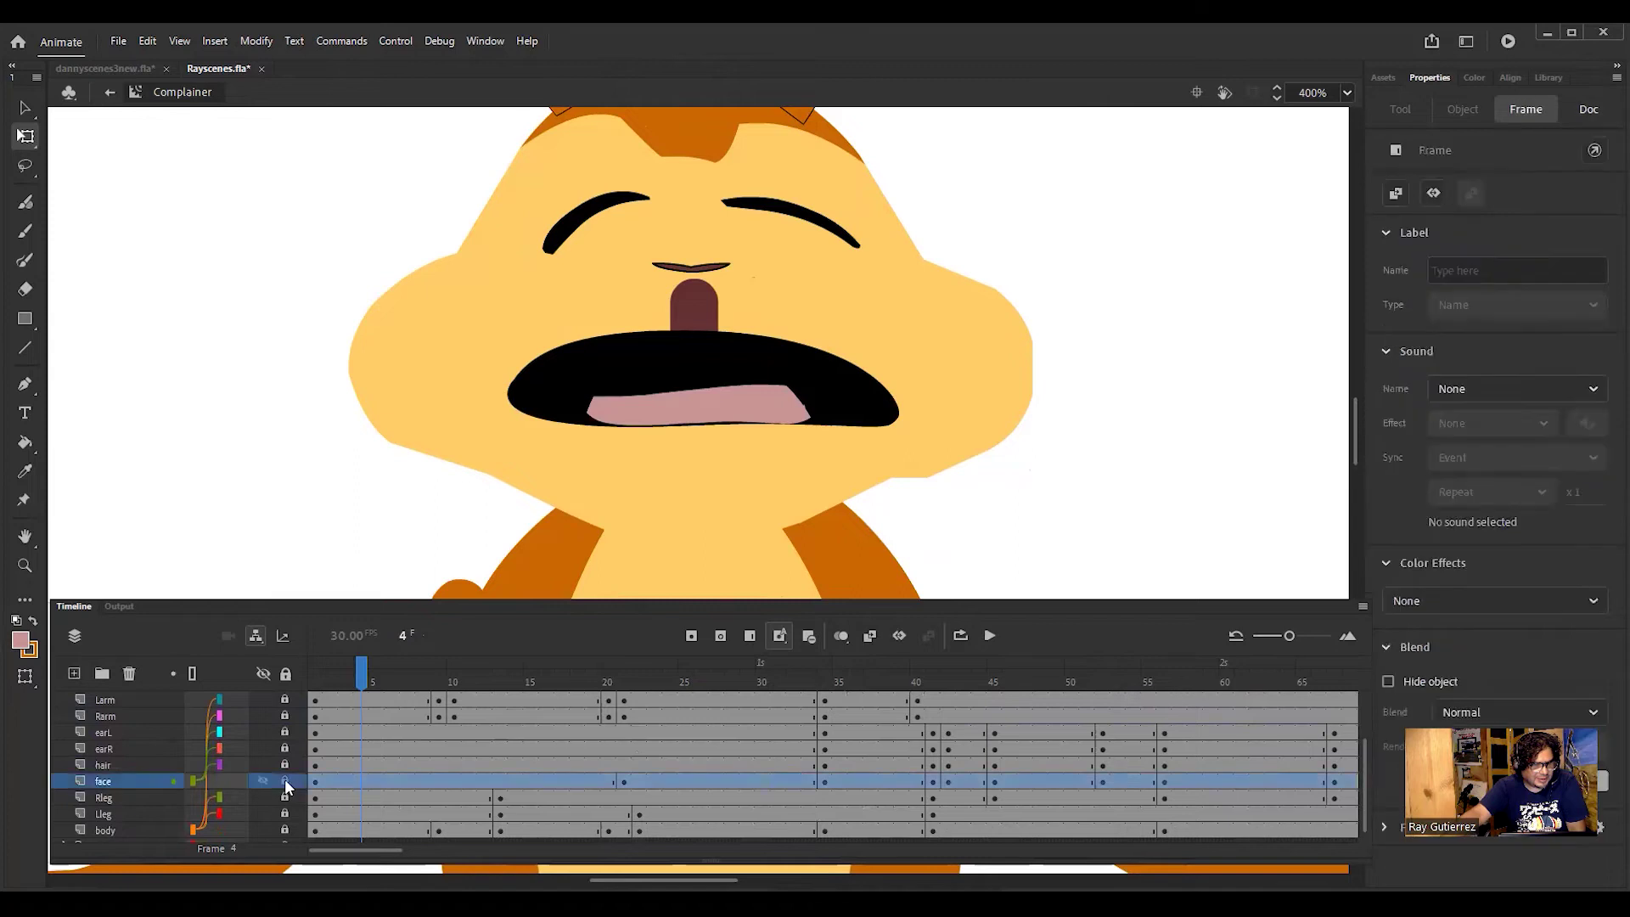
click(696, 300)
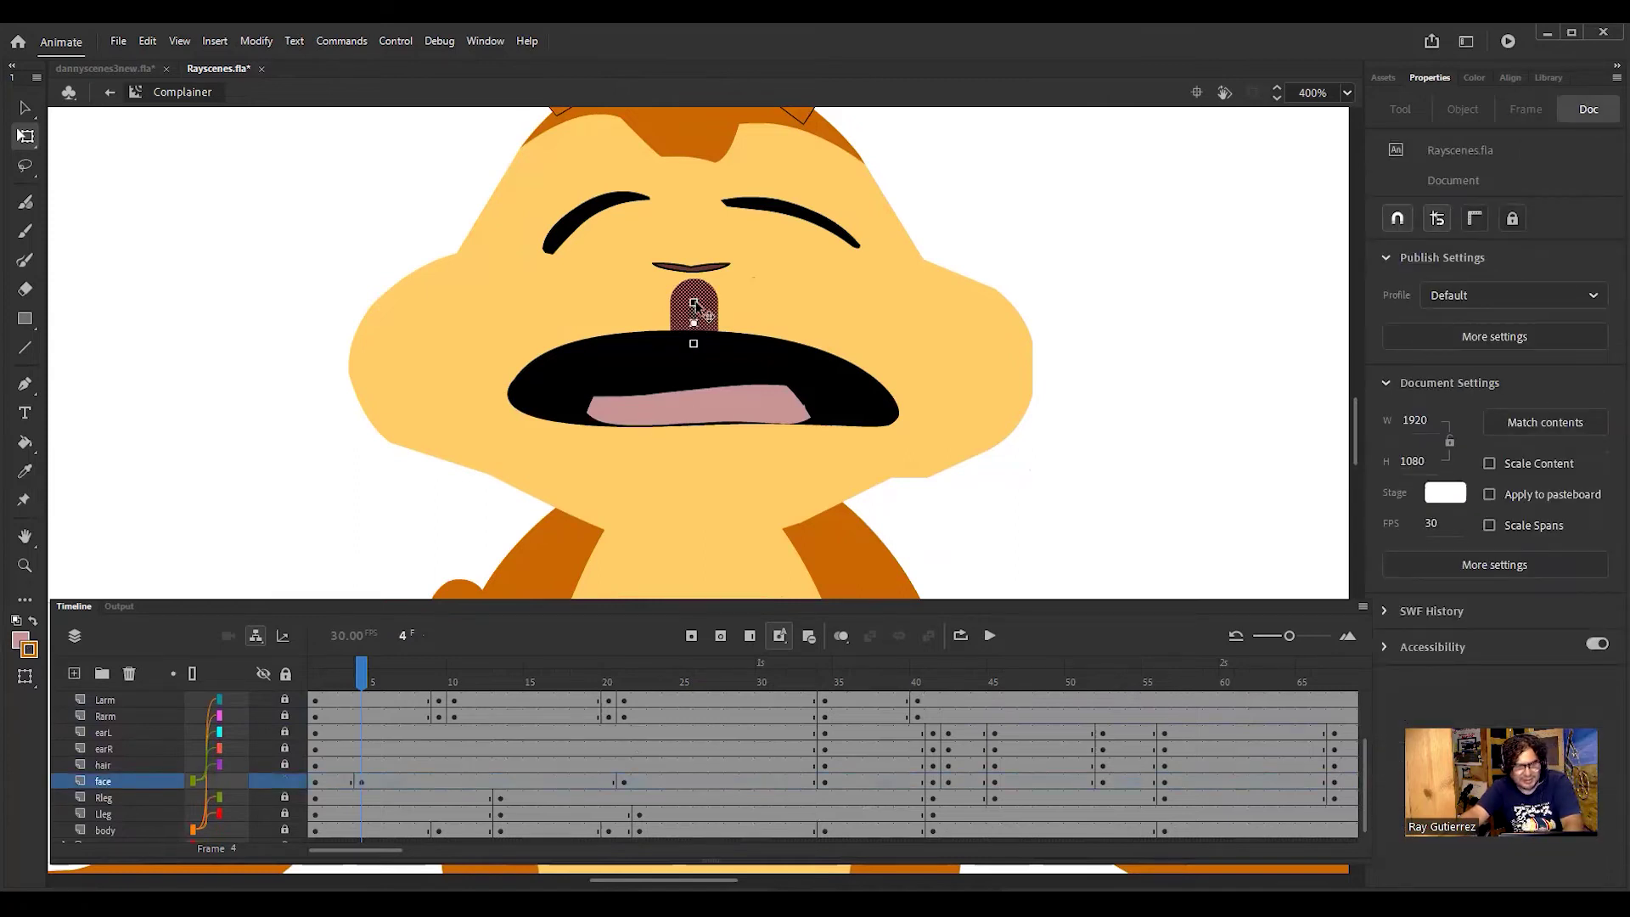
key(Delete)
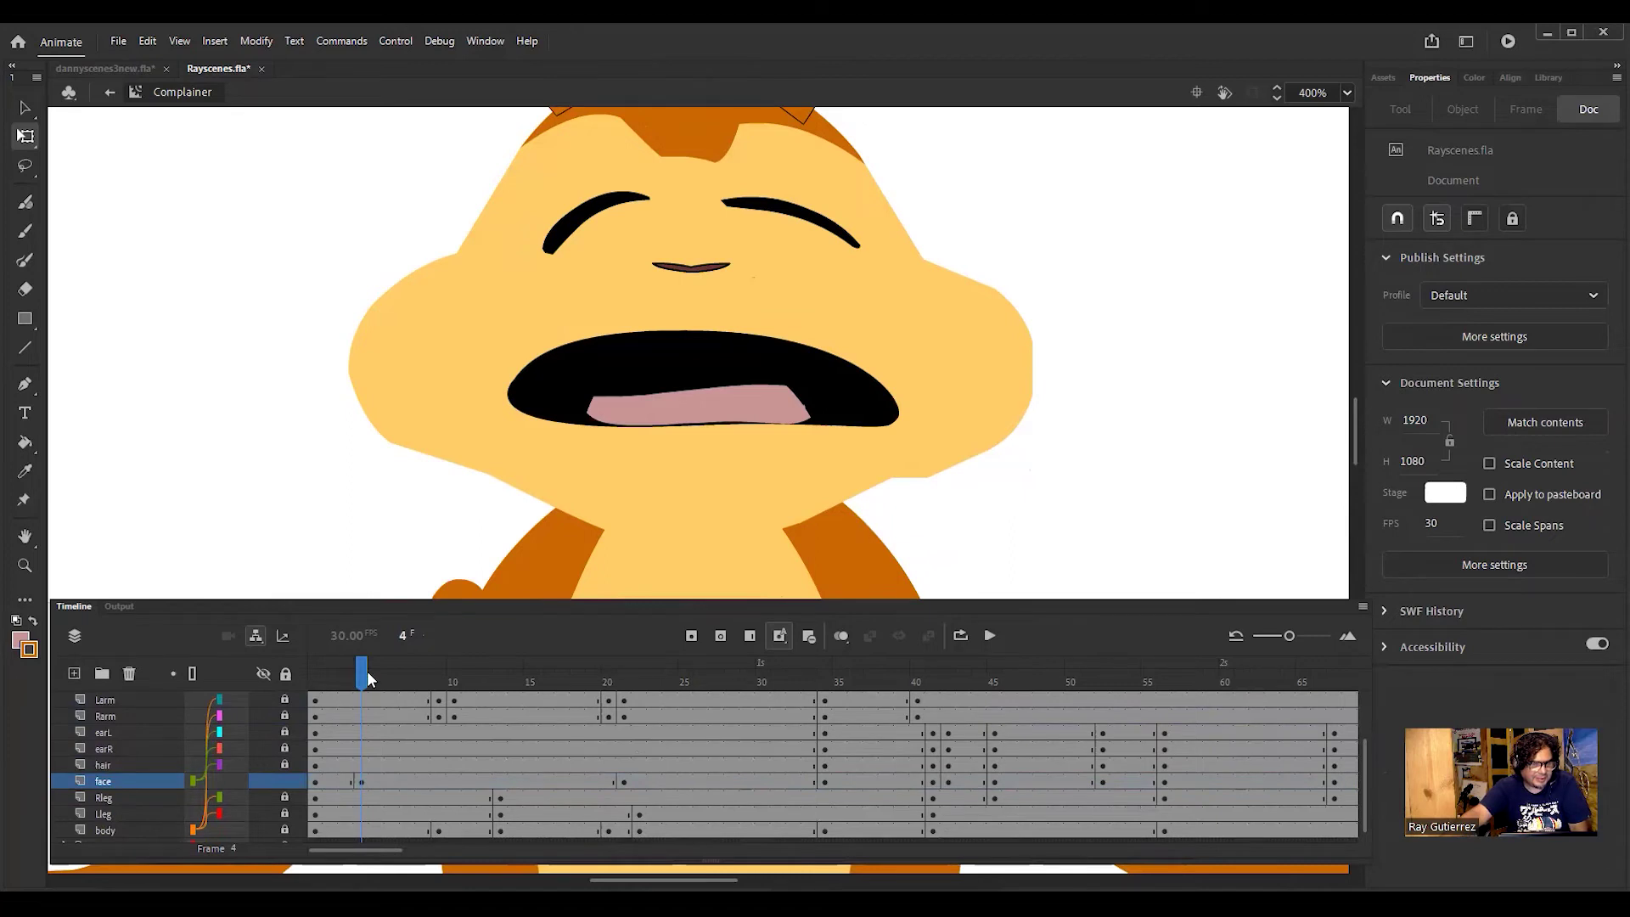
click(315, 712)
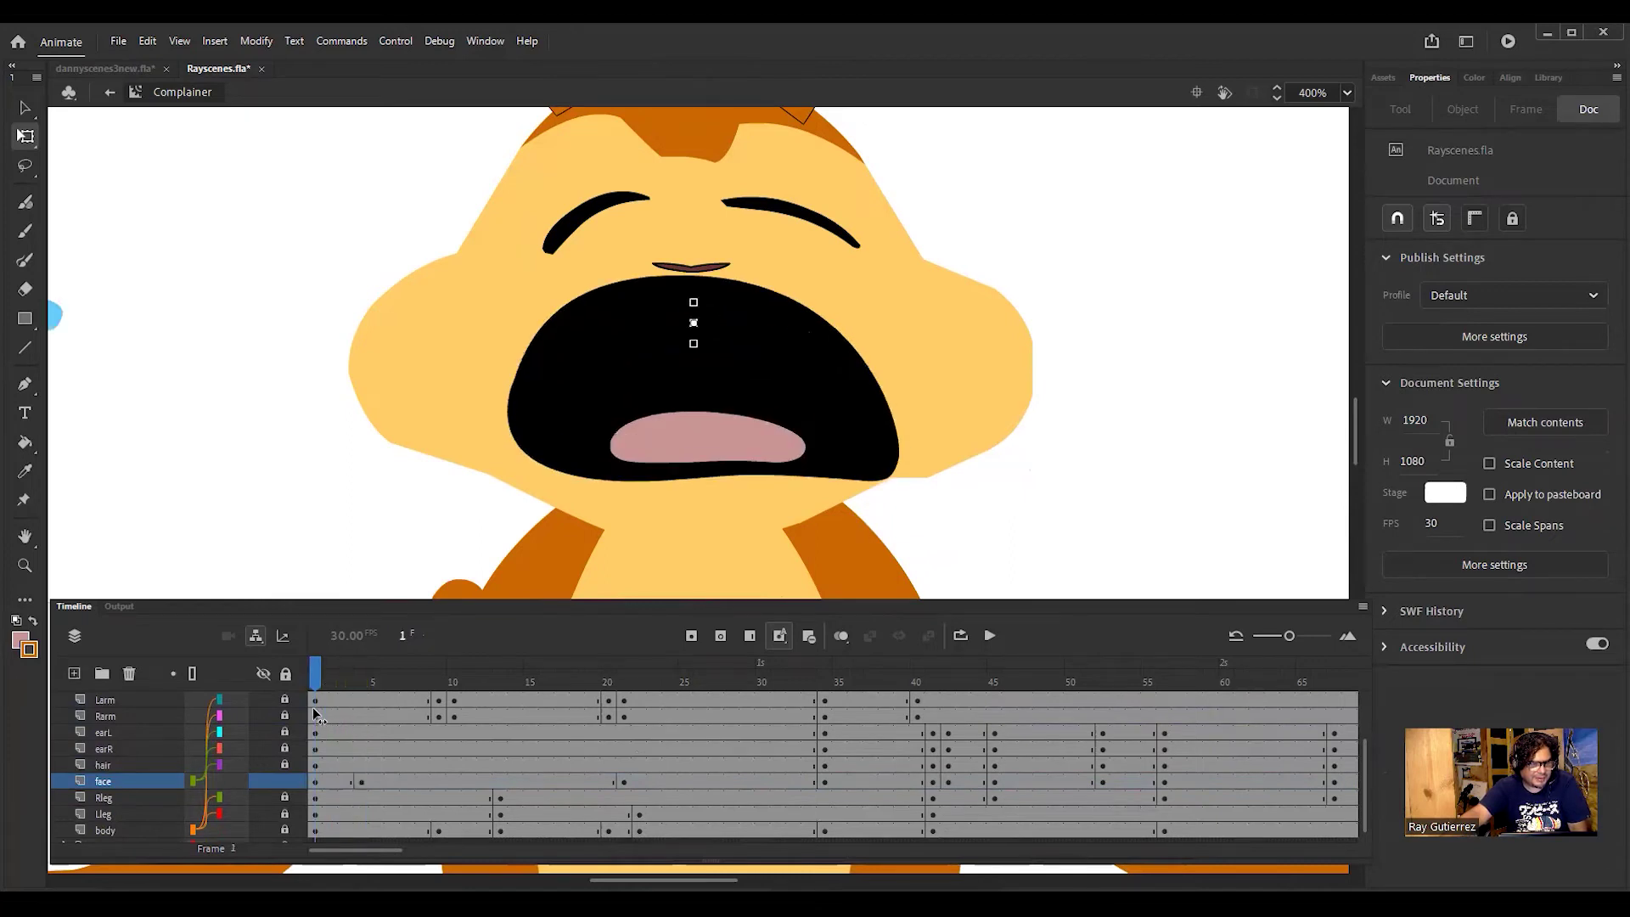
click(330, 714)
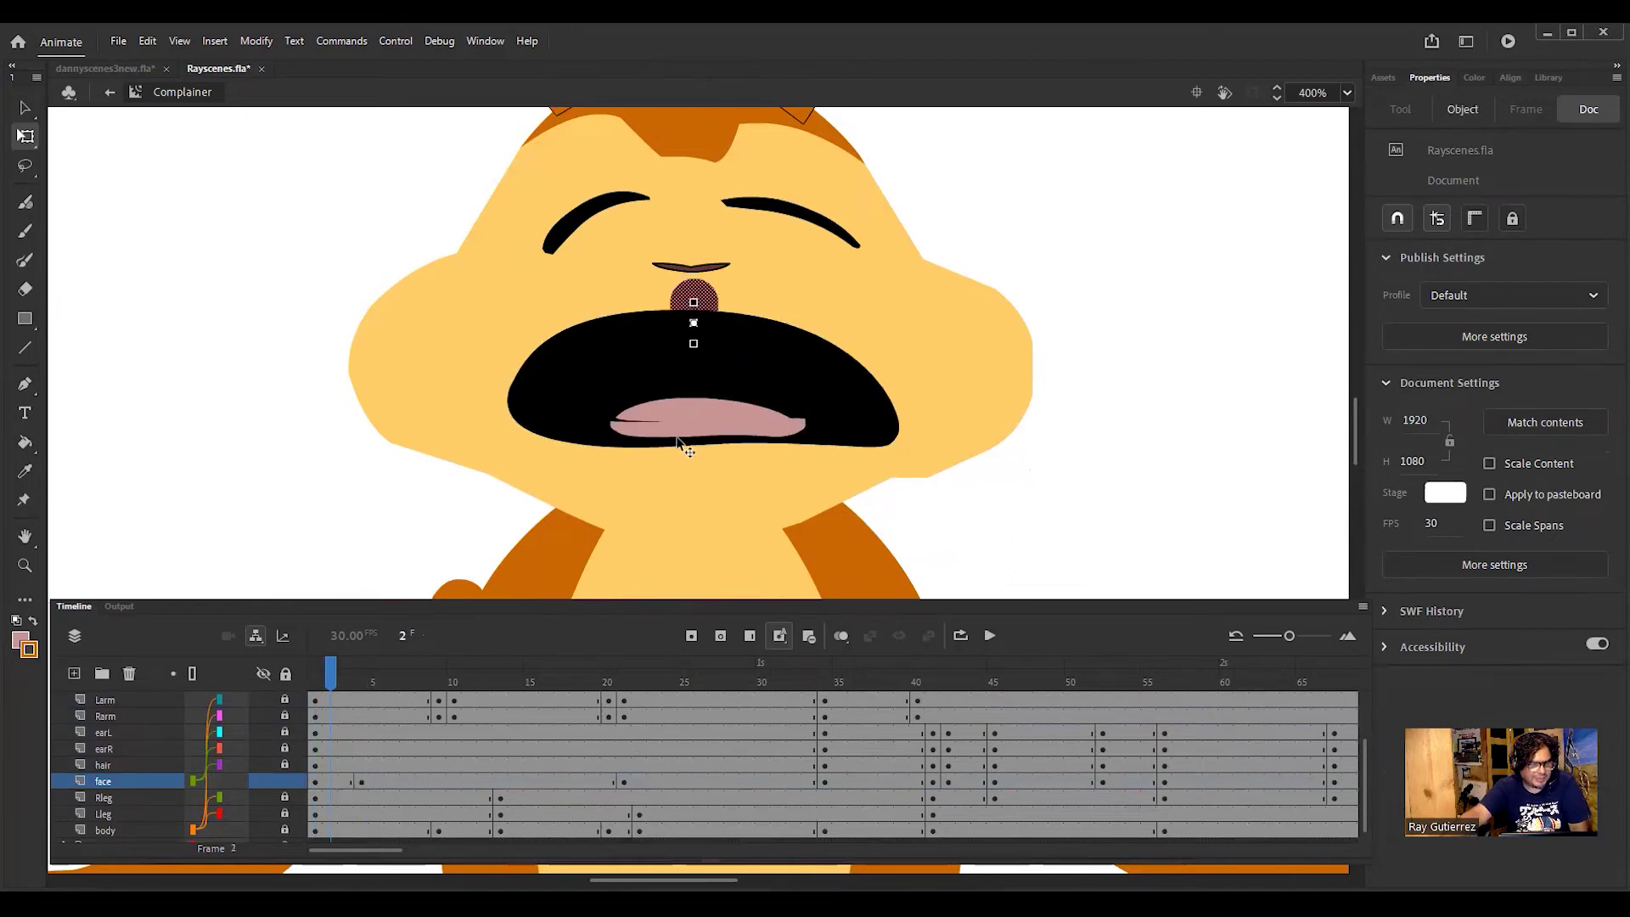
key(Delete)
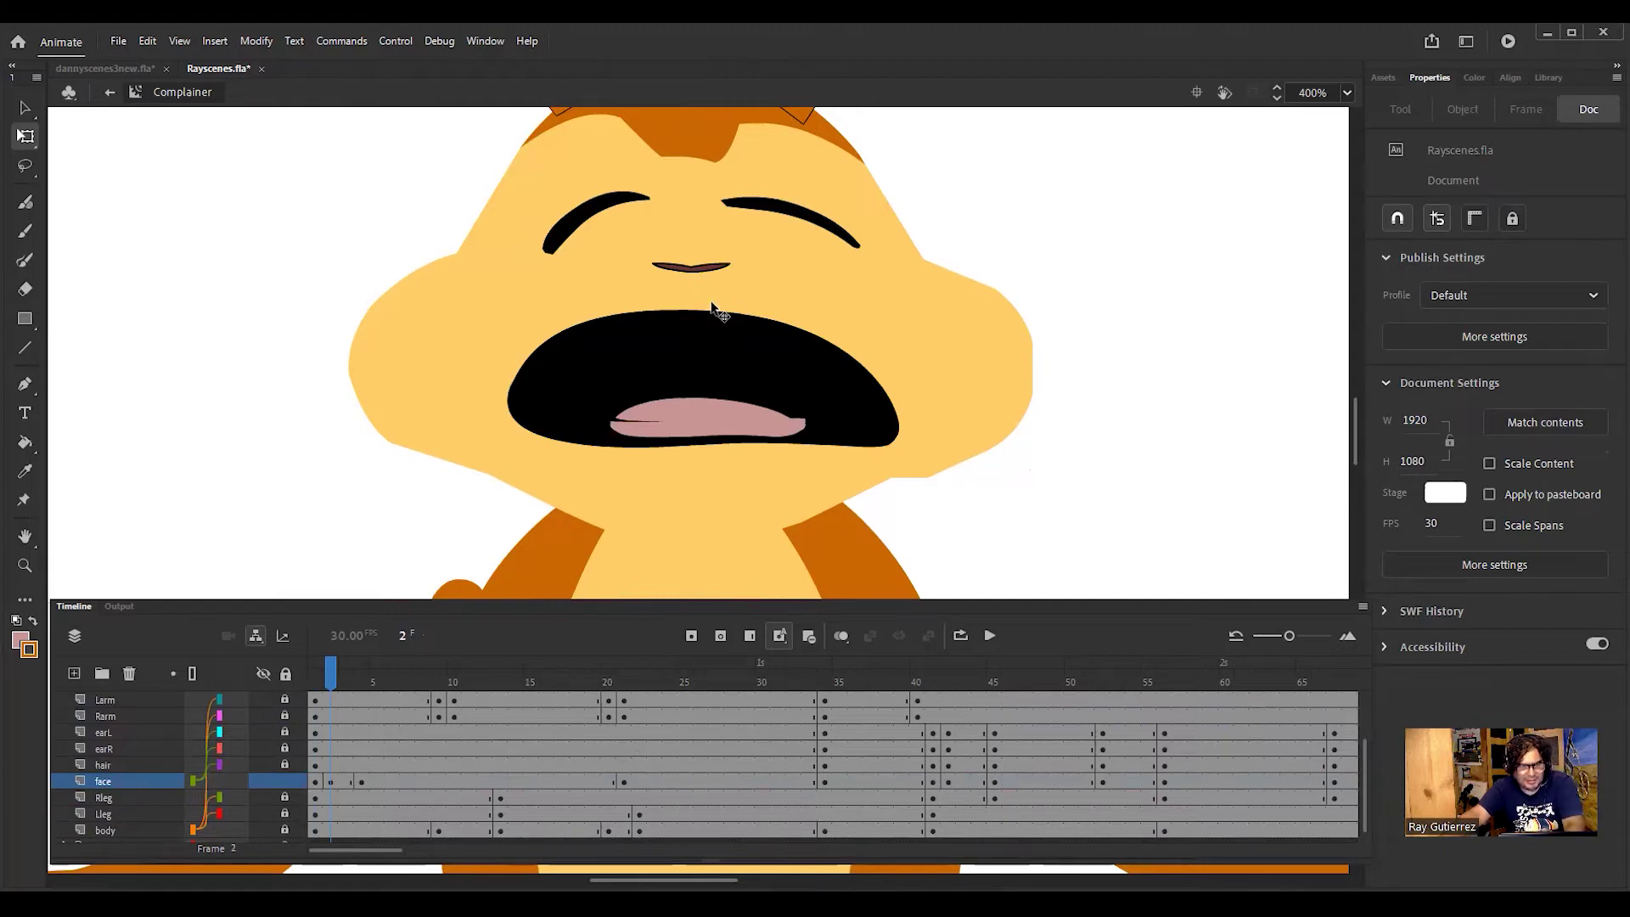
Step: Examine the mouth movement between frames 24 and 25 and compare it with the pose on frame 42
drag(336, 676, 952, 831)
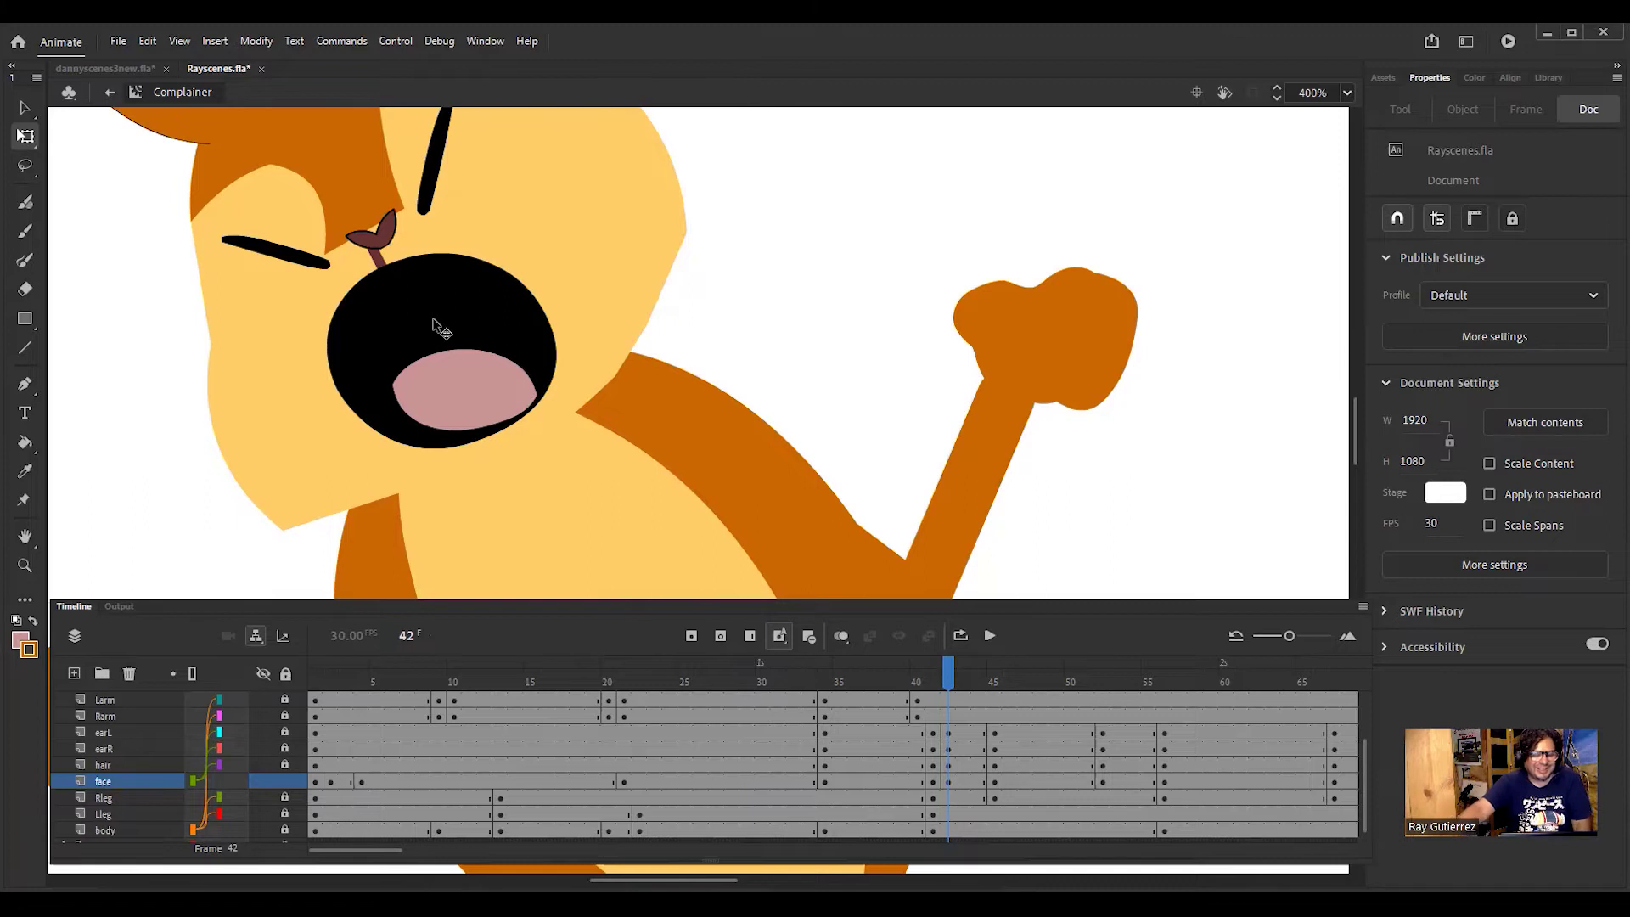
drag(963, 673, 686, 671)
key(comma)
key(period)
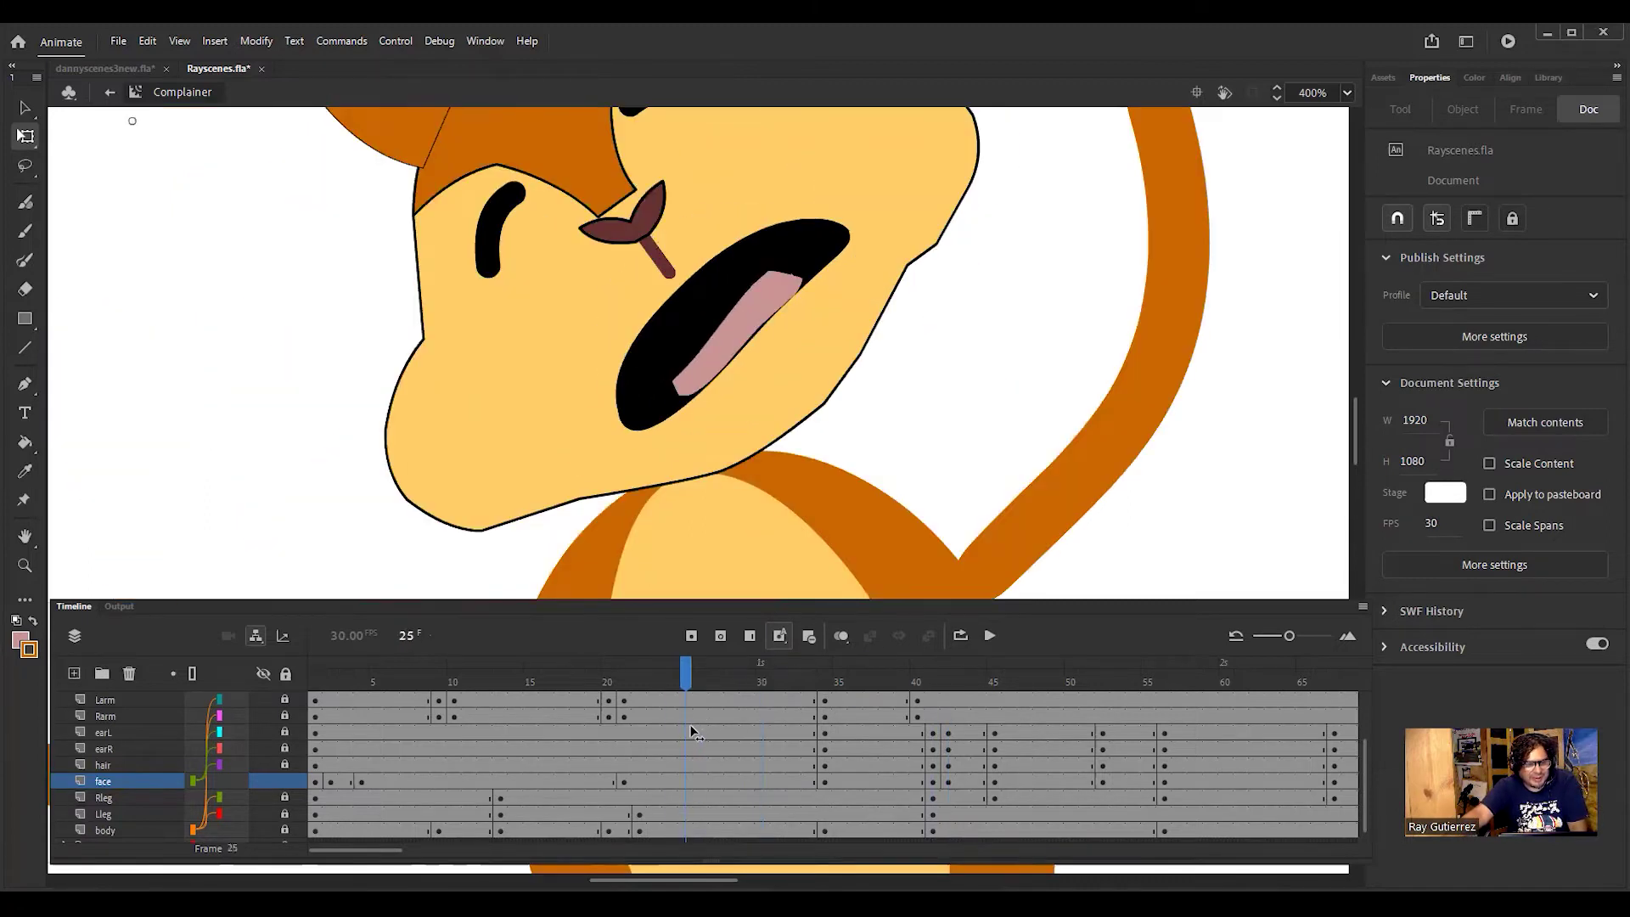
key(comma)
key(period)
key(comma)
key(period)
key(comma)
key(period)
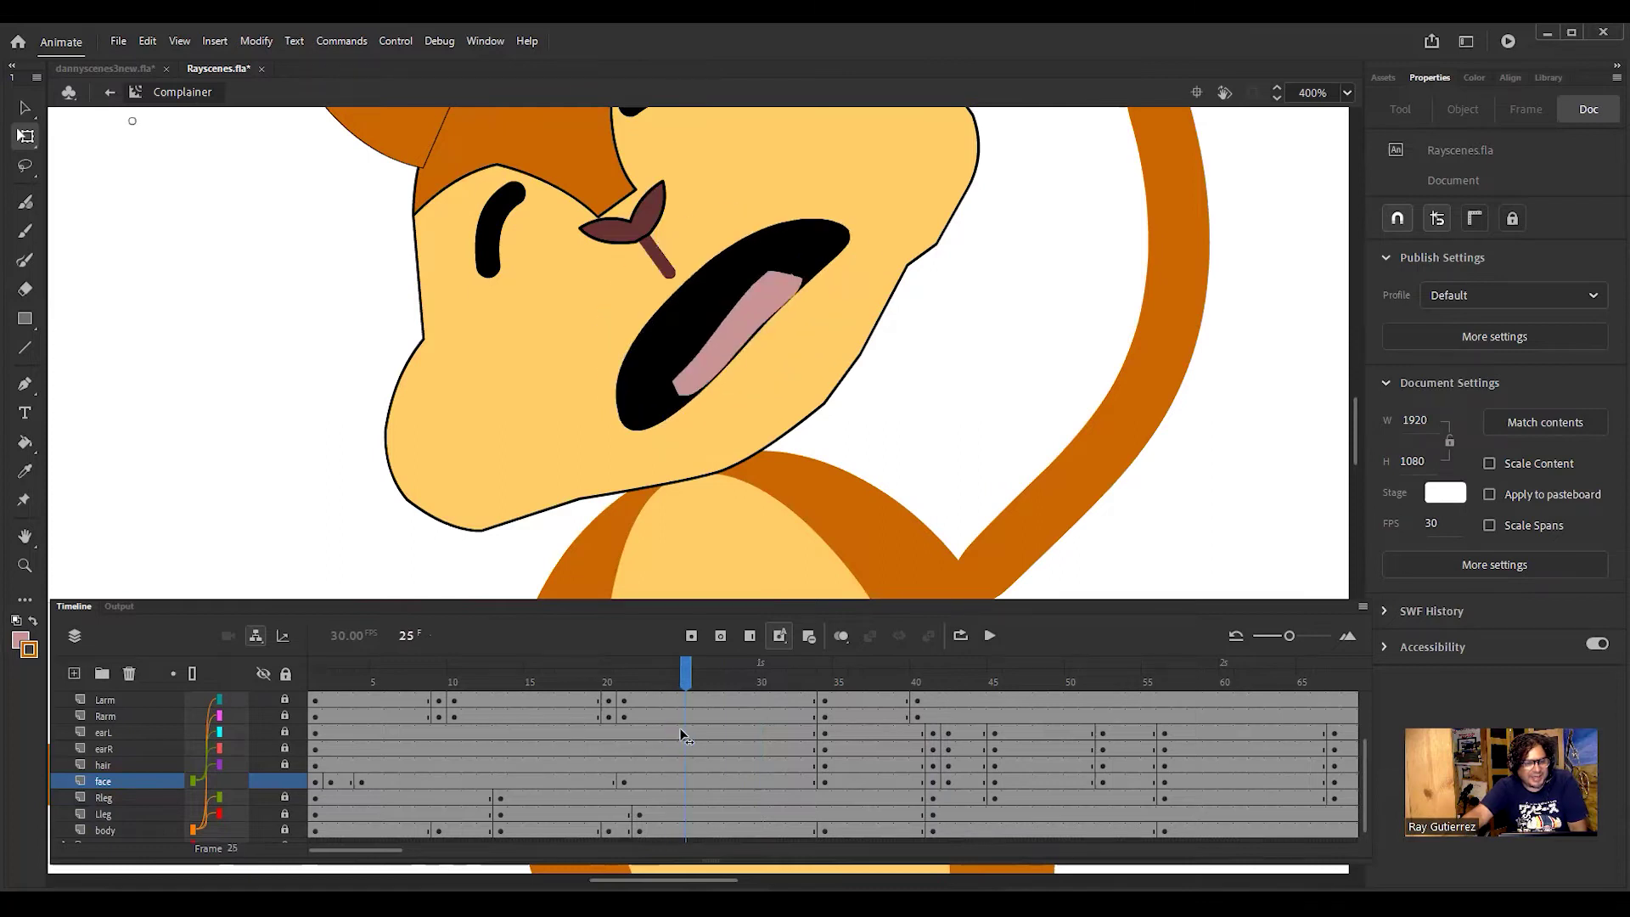
key(comma)
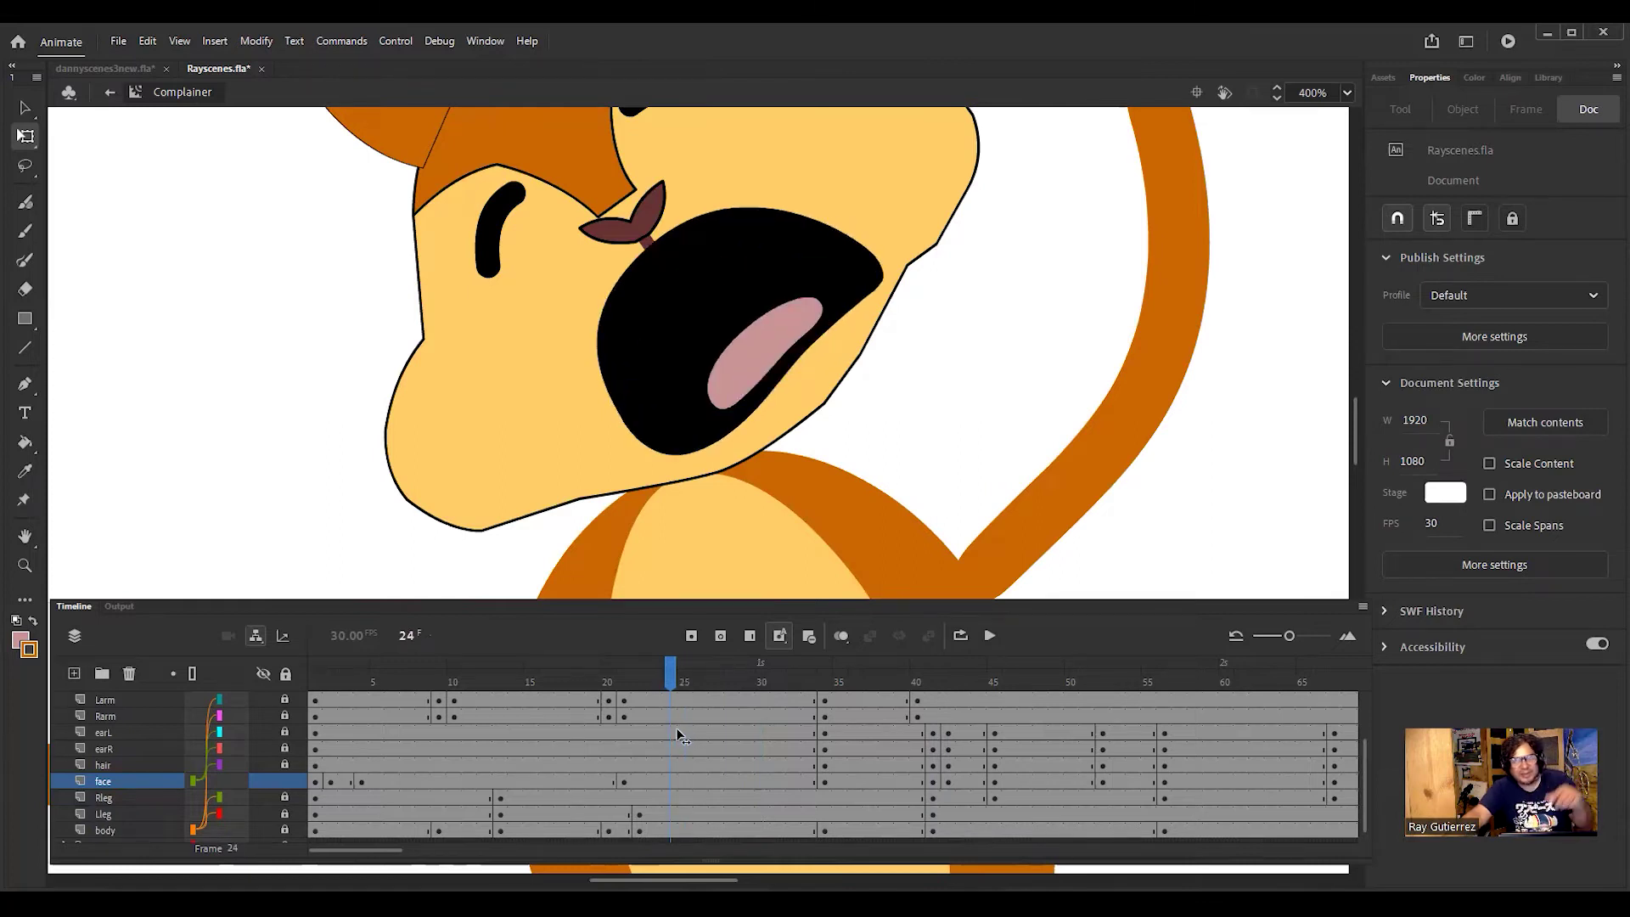
drag(679, 735, 952, 779)
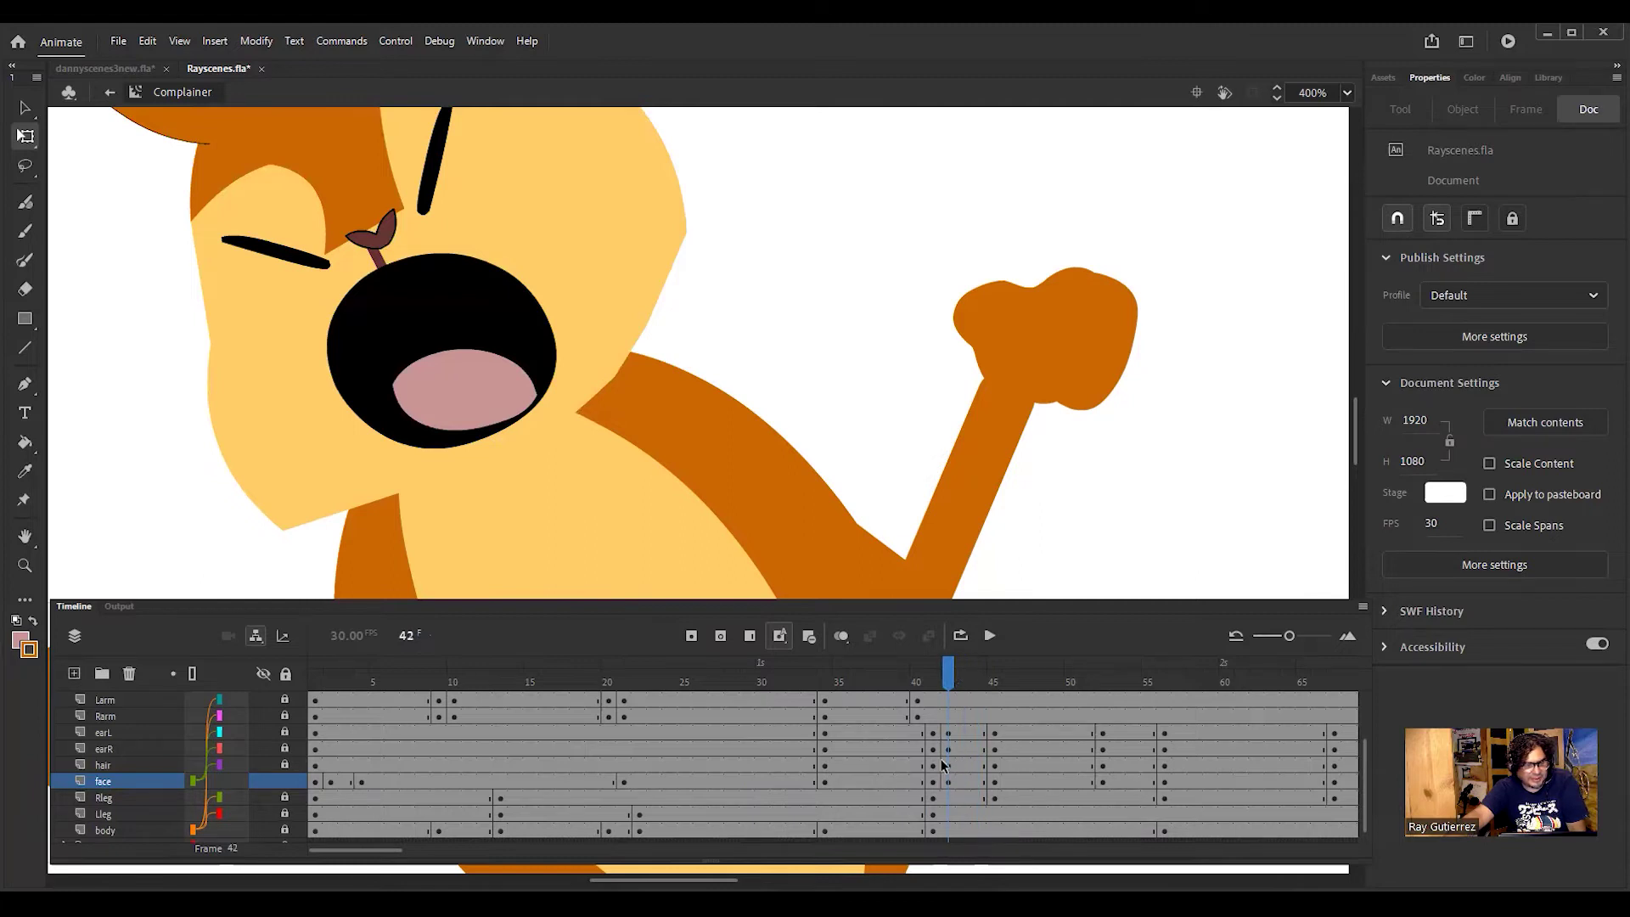
Step: Unlock the upper mouth layer and select its whole mouth and tongue drawing at the frame 36 keyframe
drag(1362, 756, 1367, 720)
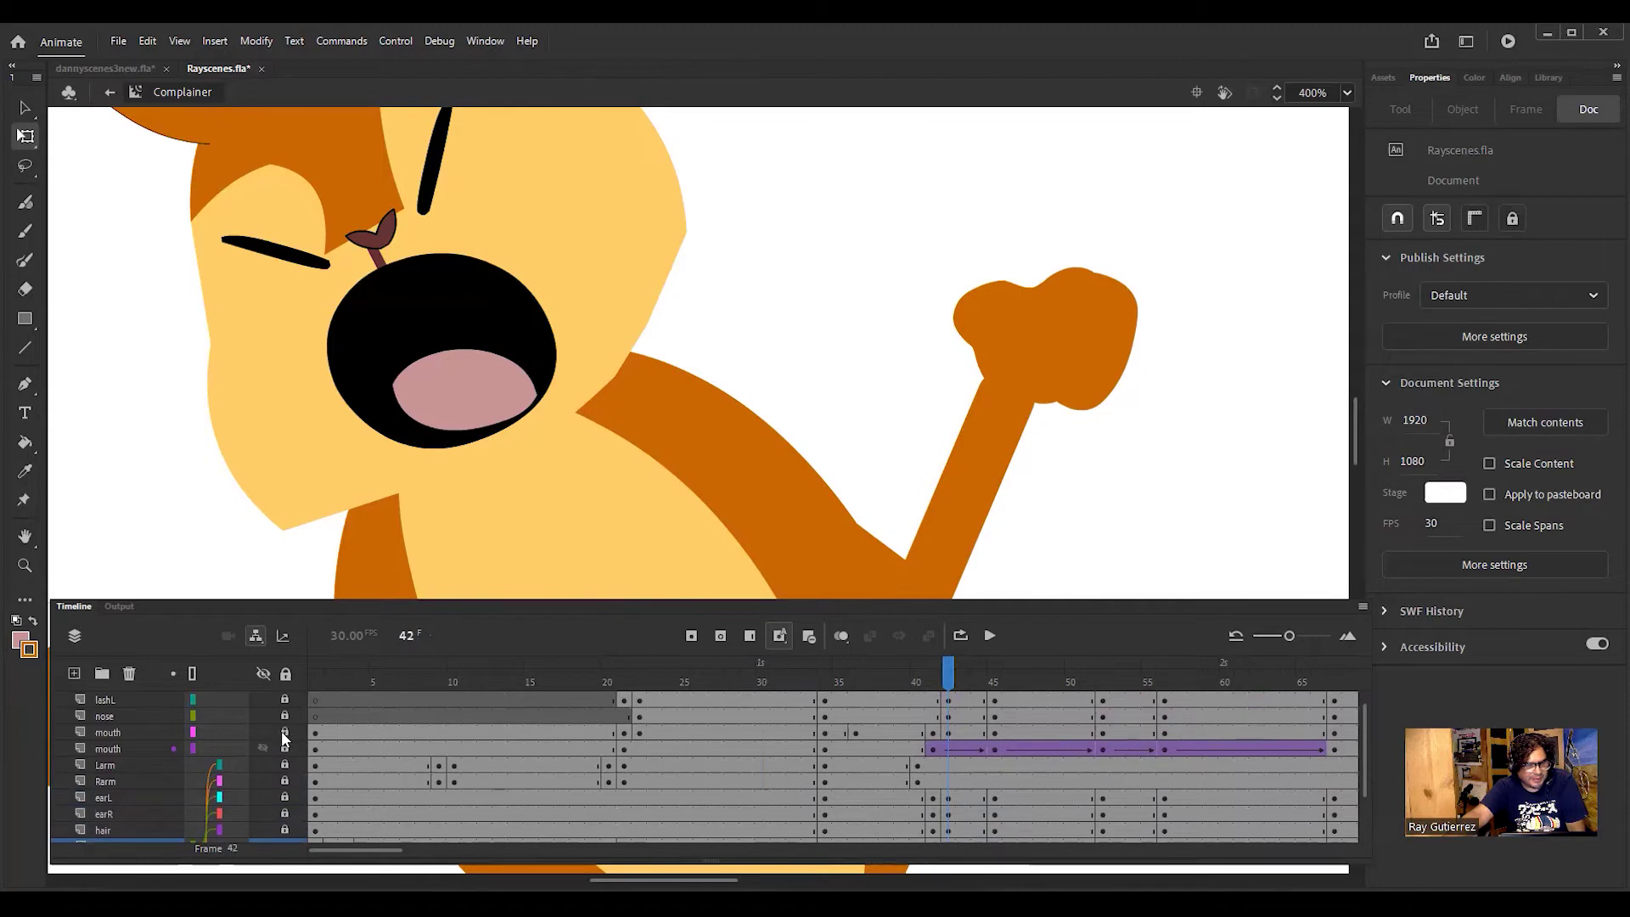
click(119, 744)
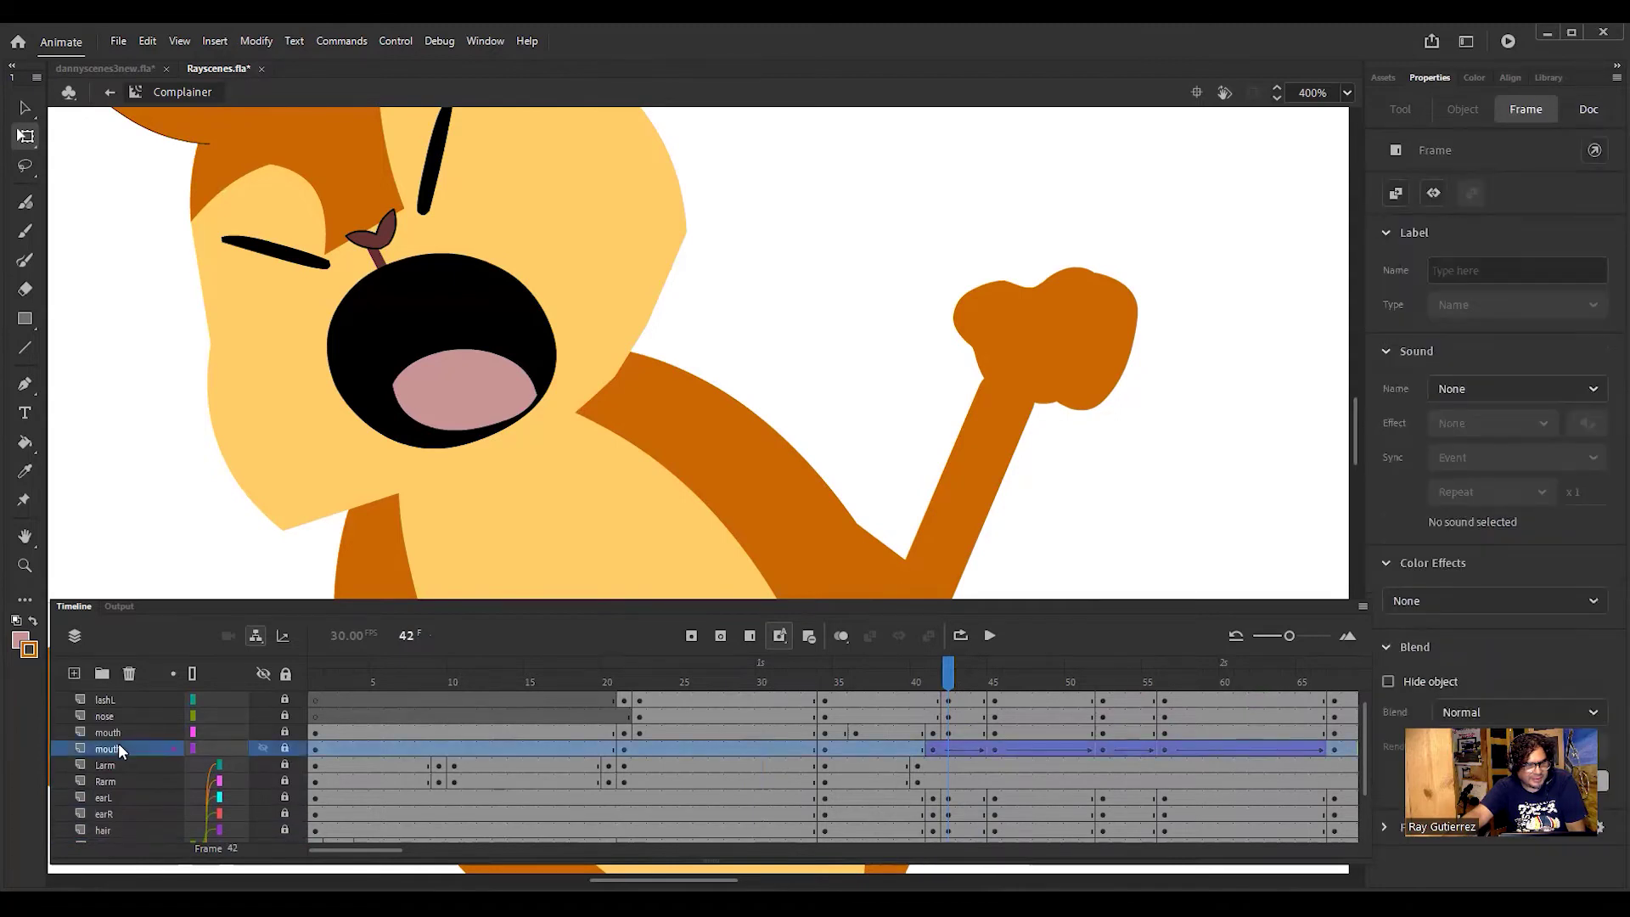
click(119, 732)
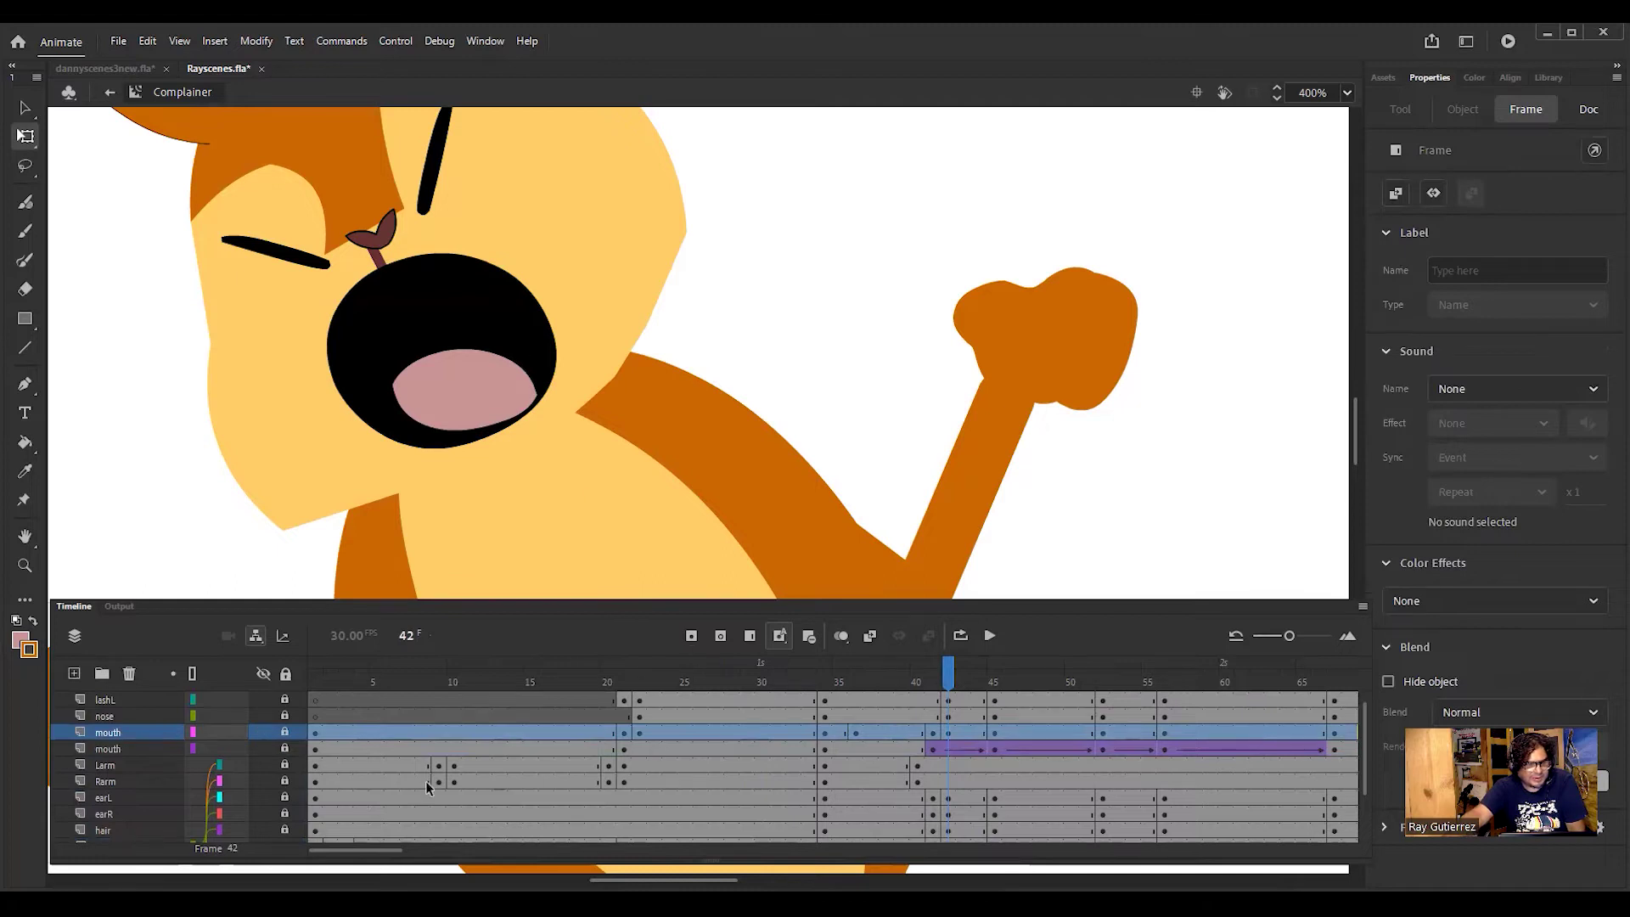
click(285, 733)
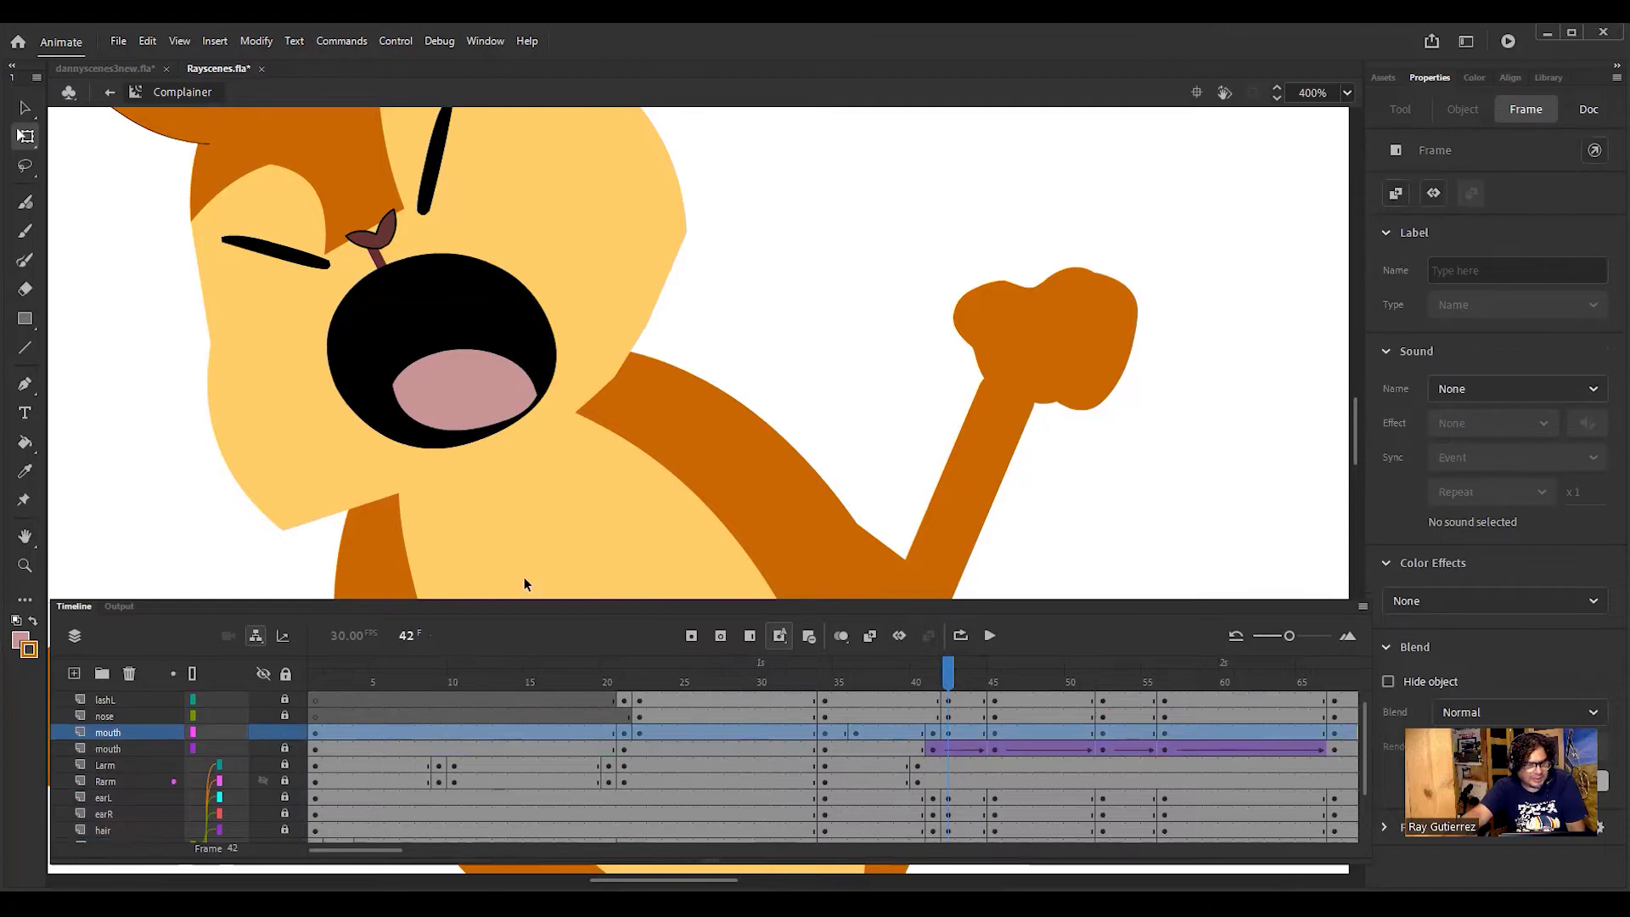
click(507, 337)
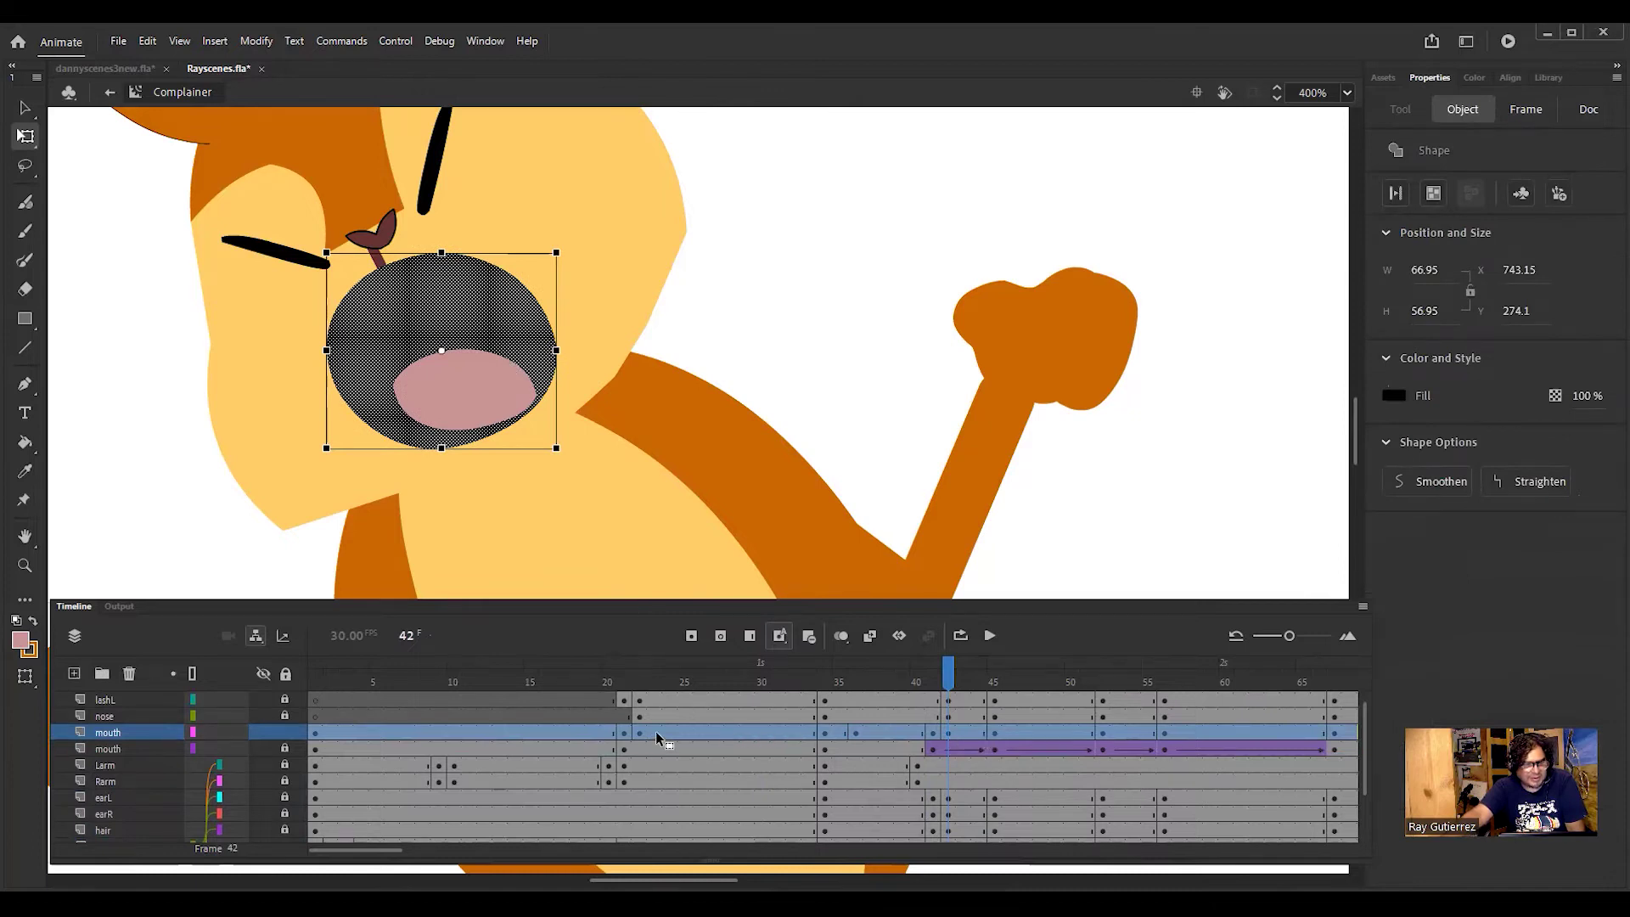
click(940, 682)
drag(922, 696, 854, 736)
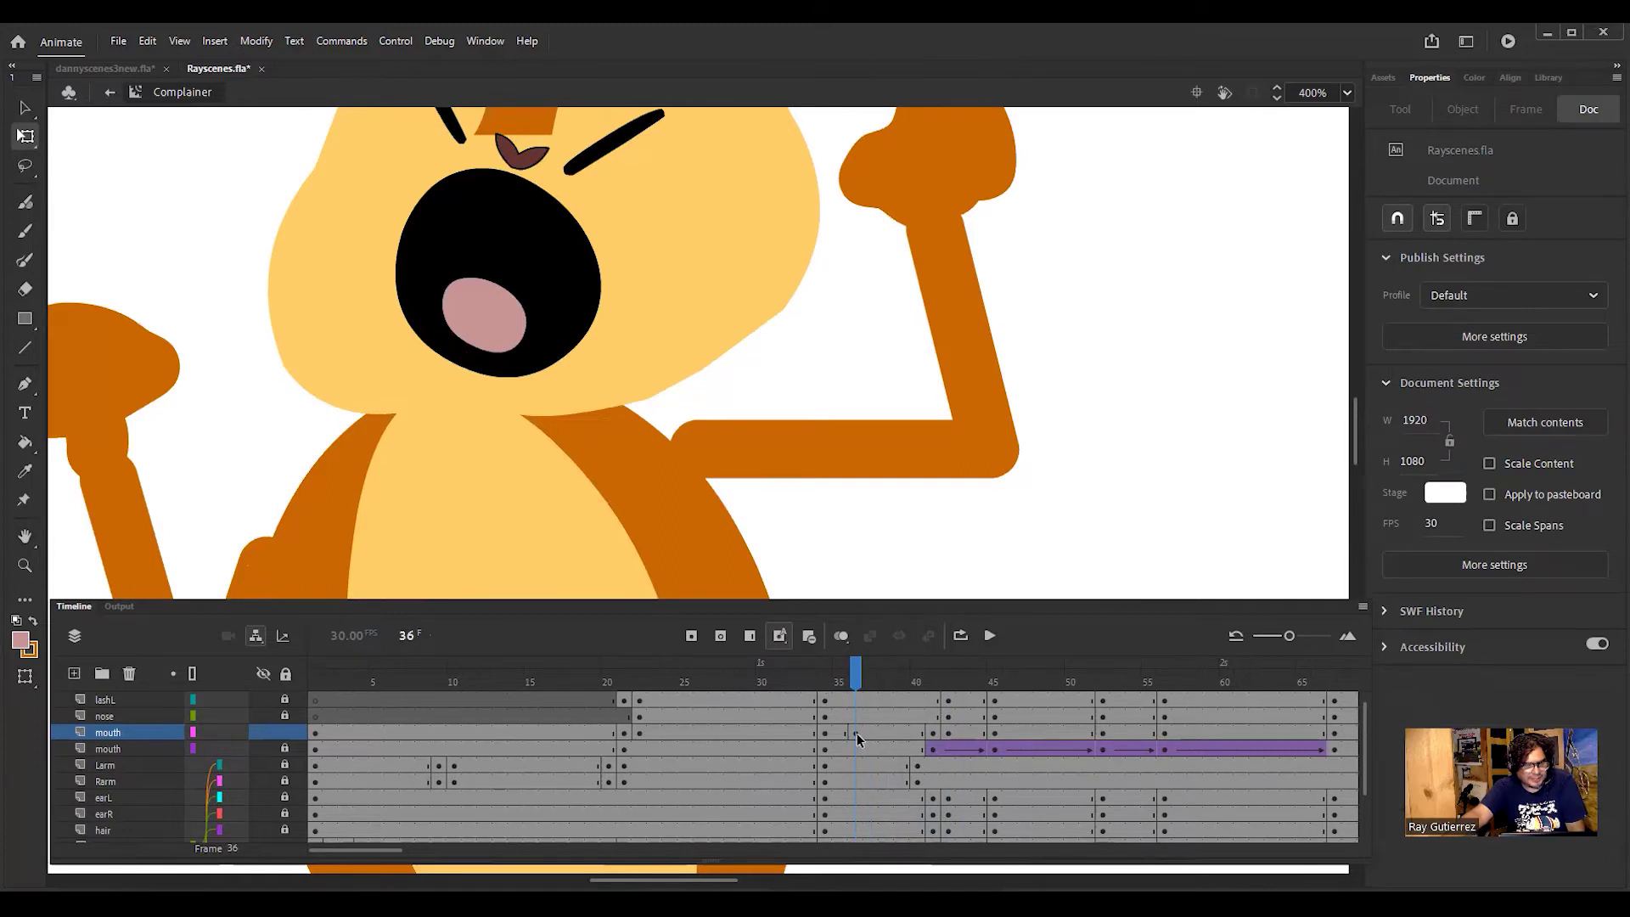
click(856, 734)
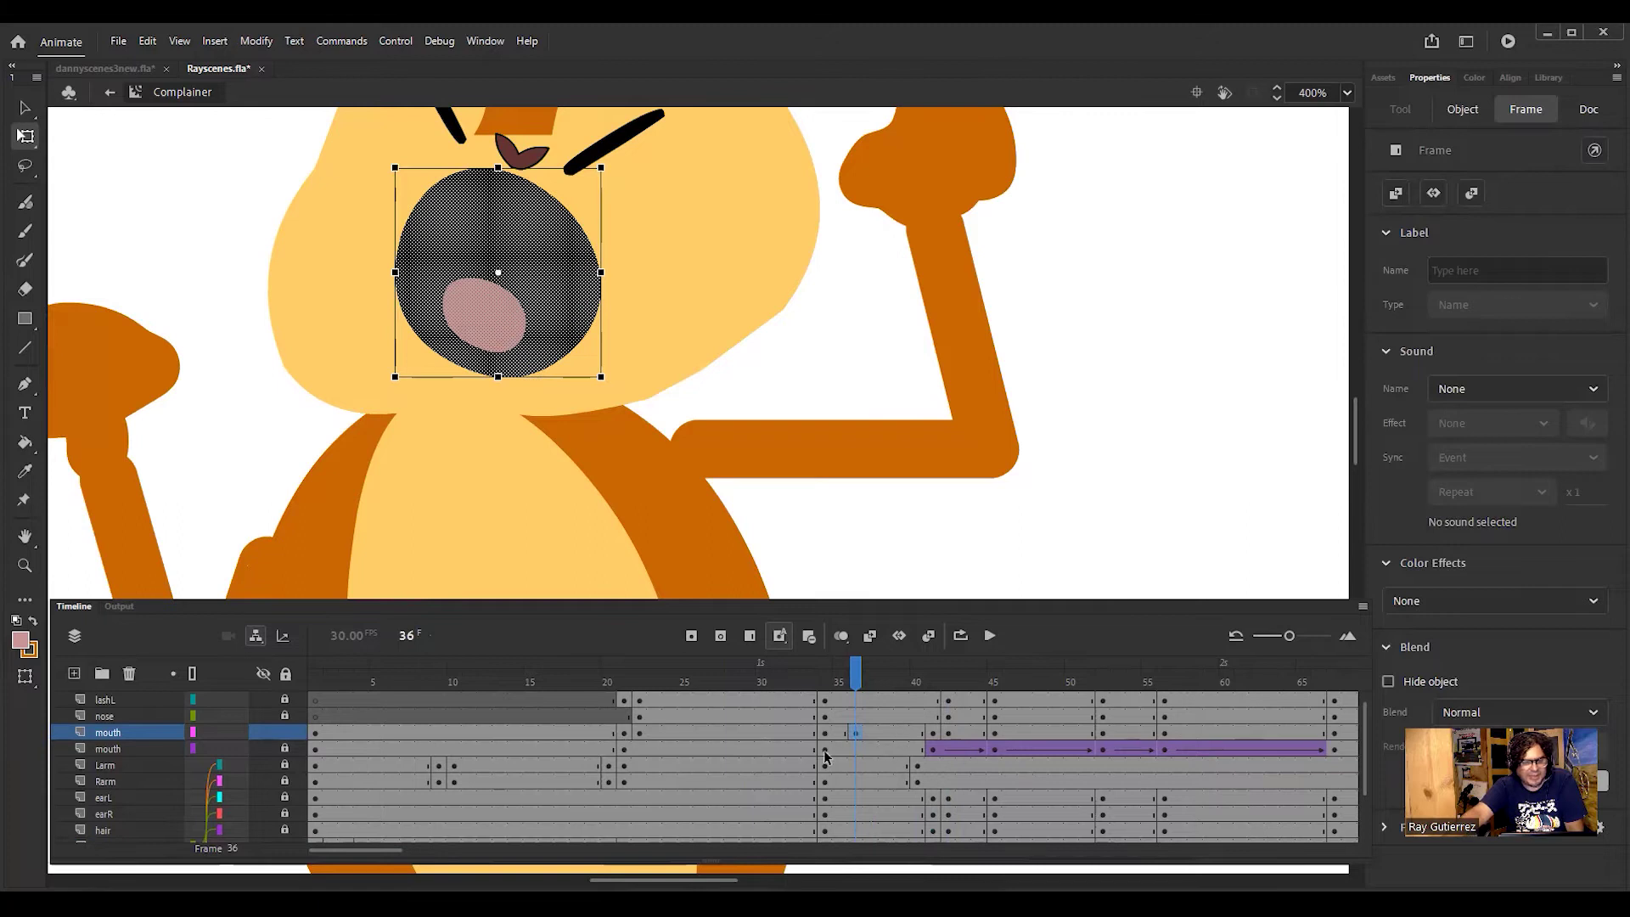
click(530, 257)
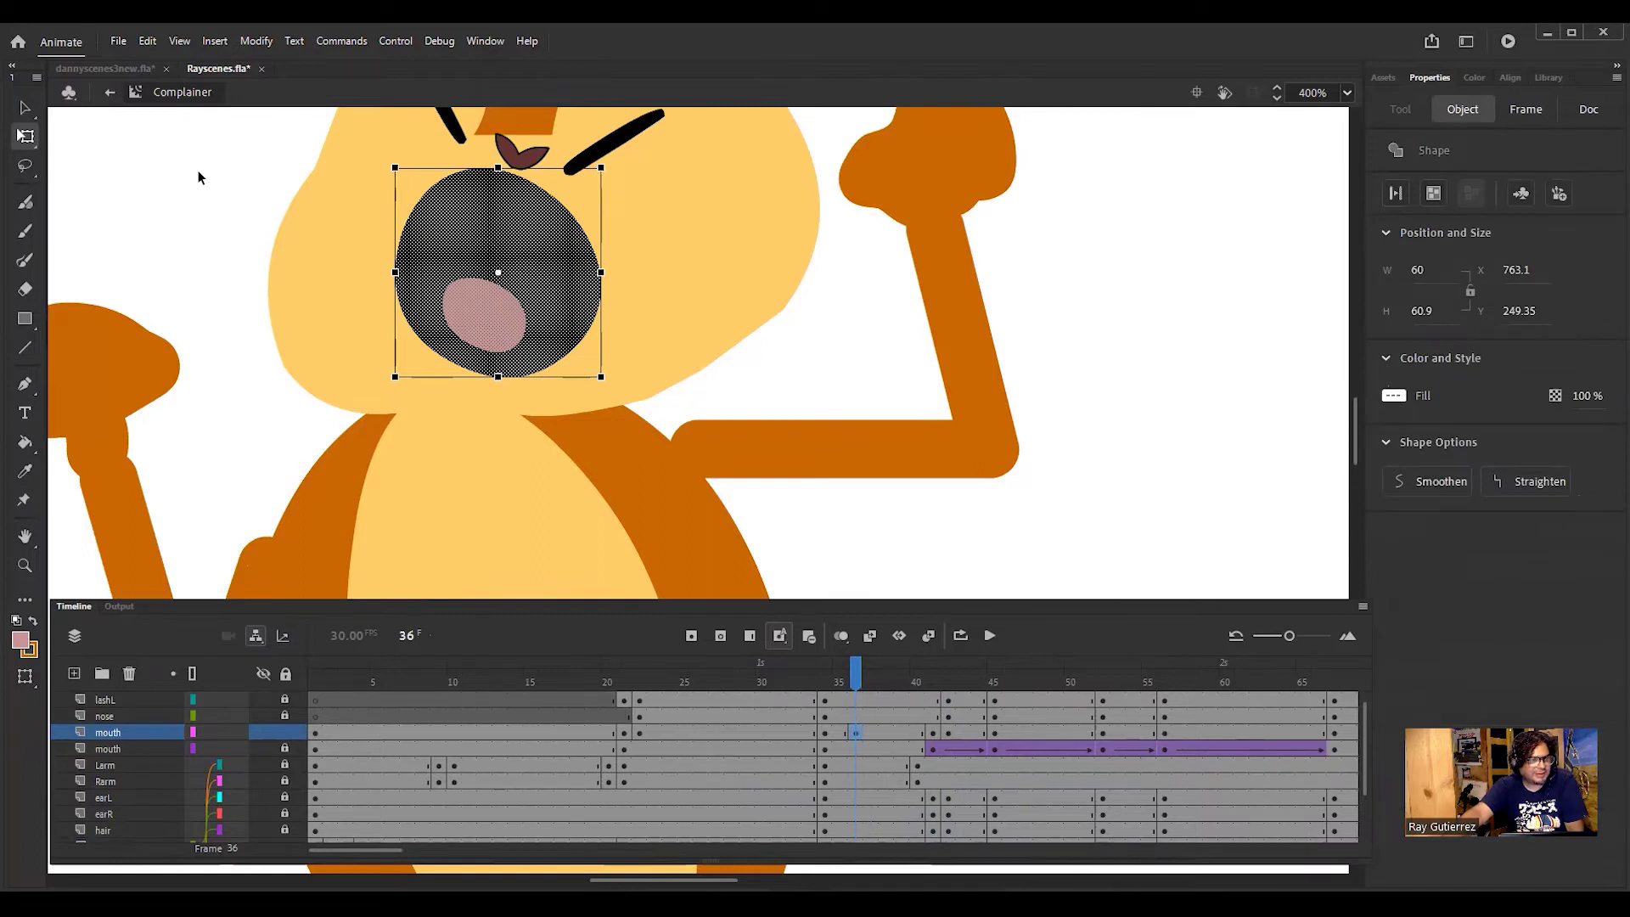
Step: Examine the orange character's mouth shape at frame 36, and scrub through frames 36 to 66 to compare its poses
click(26, 108)
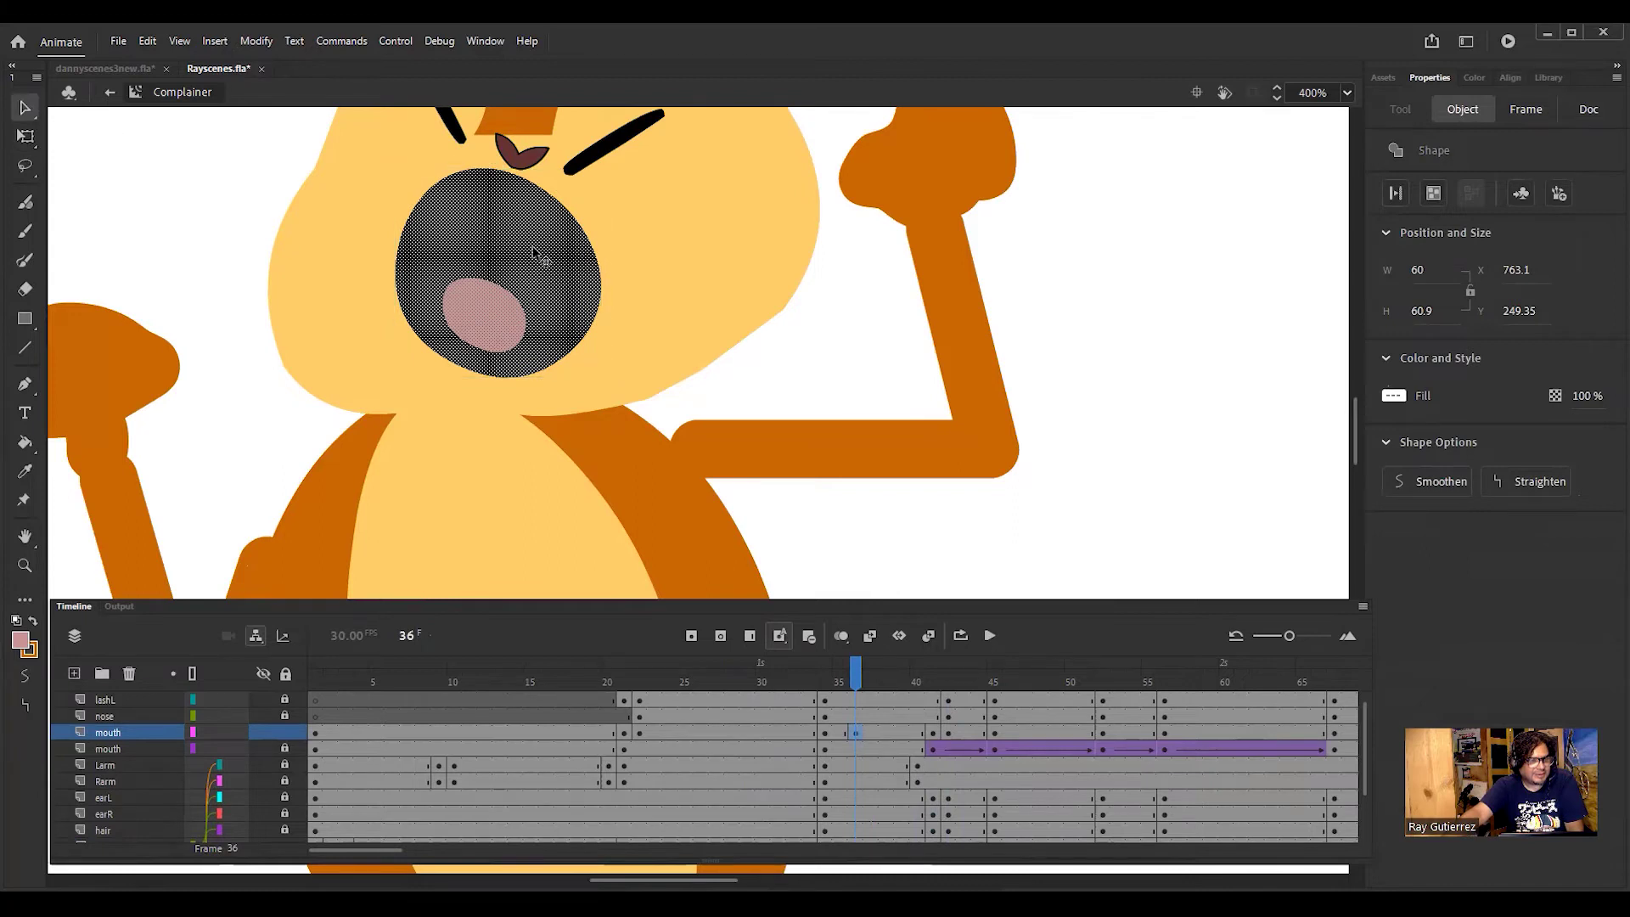
click(855, 684)
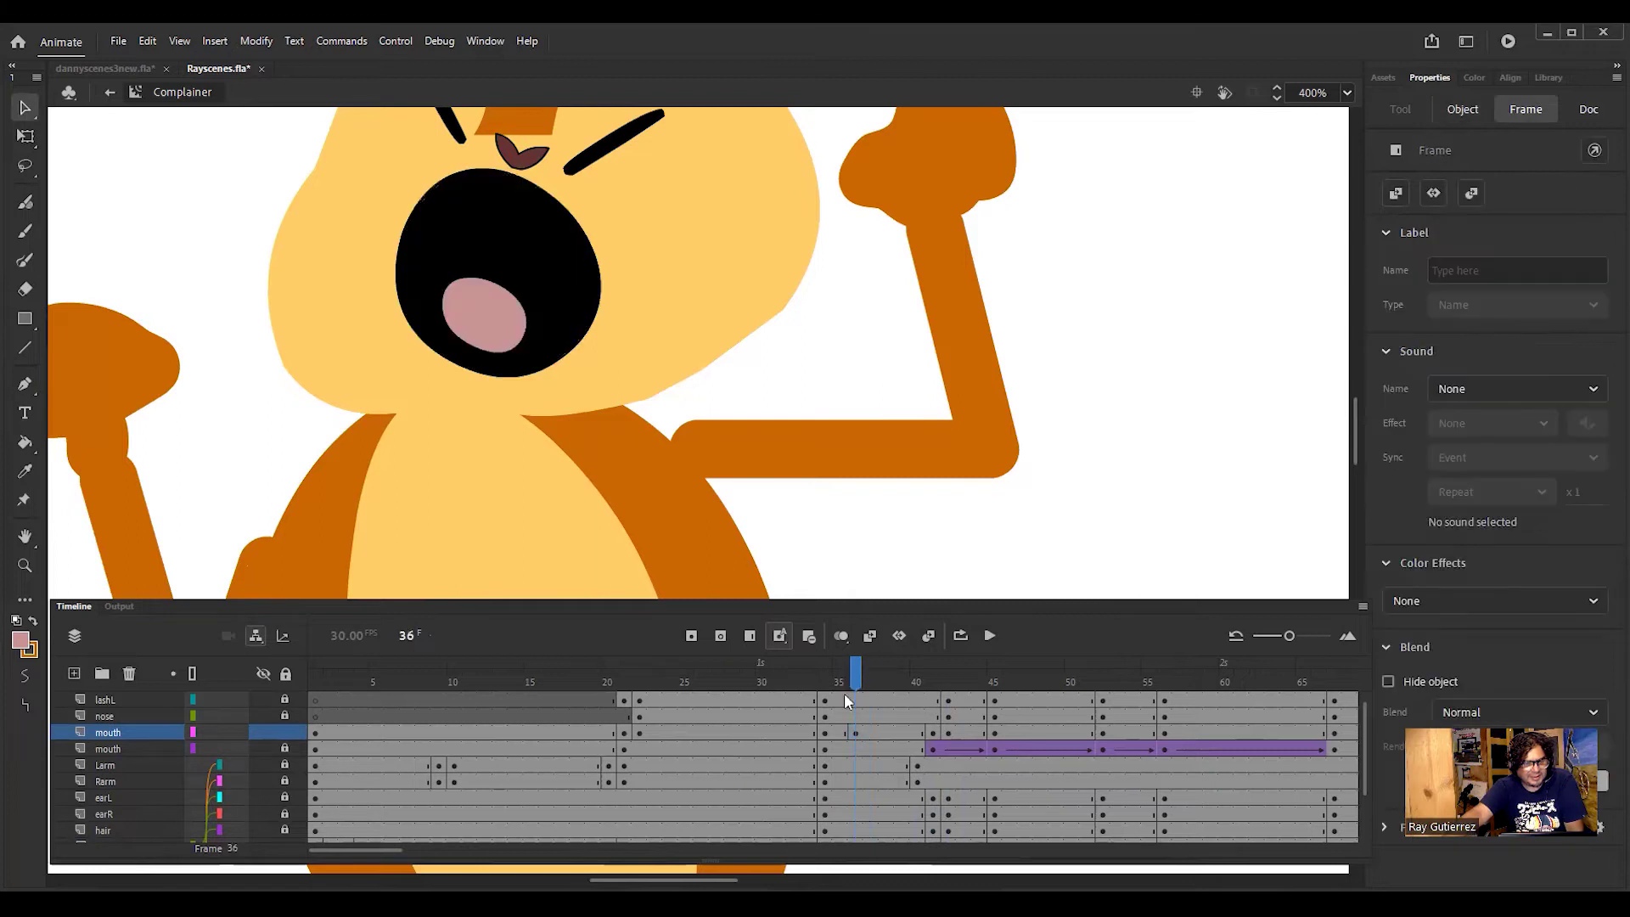
click(541, 276)
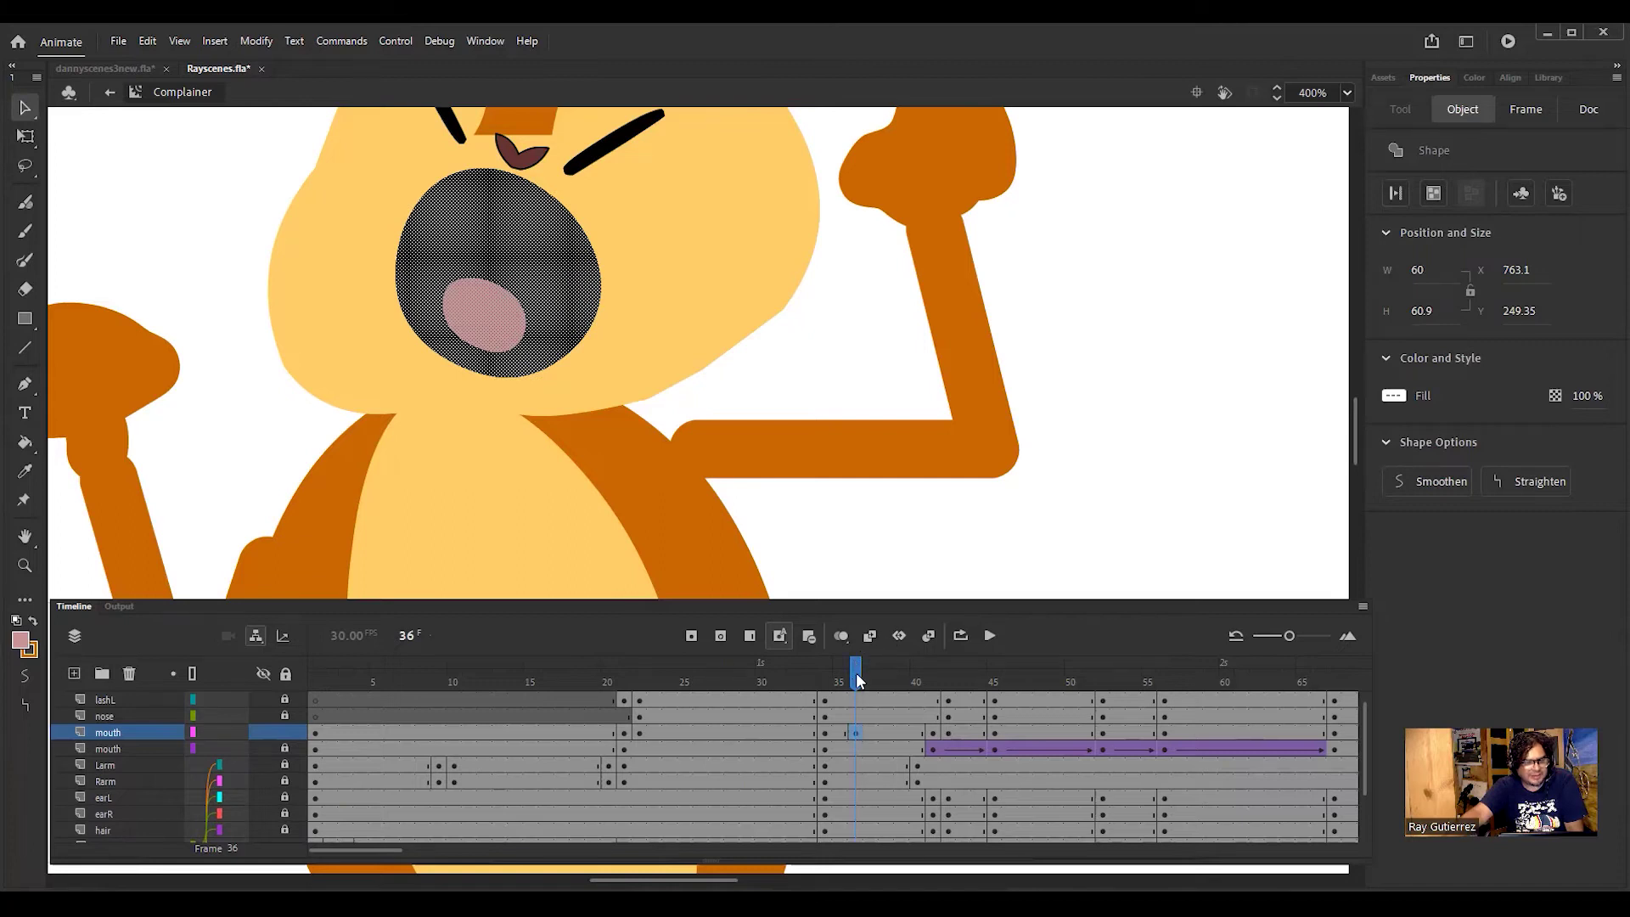
drag(856, 679, 963, 708)
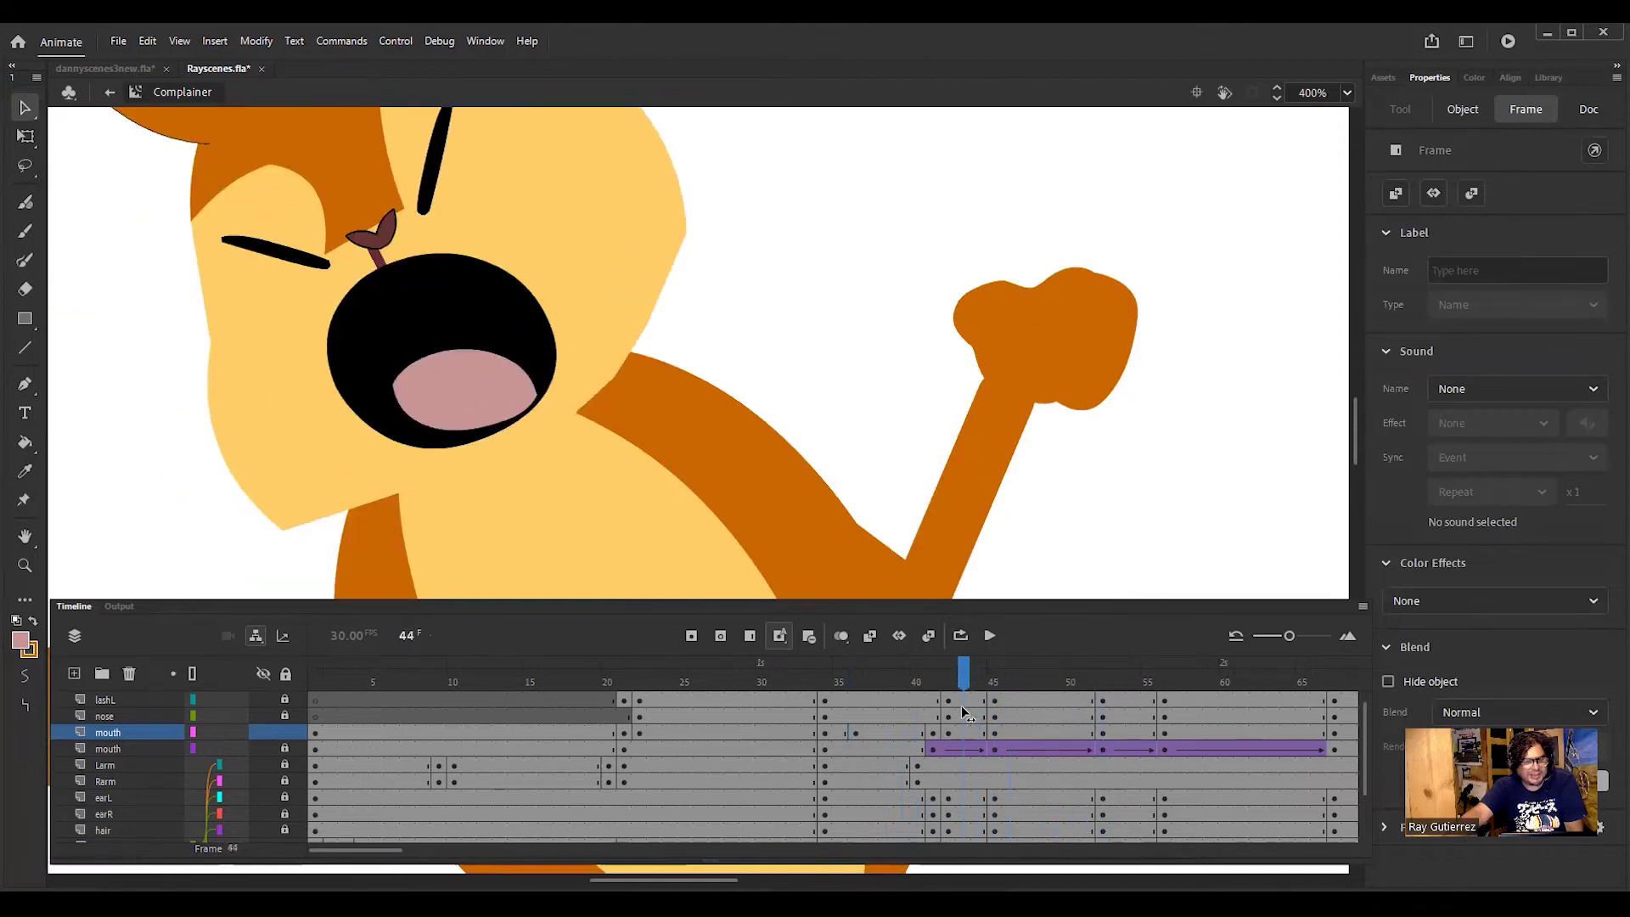
click(399, 199)
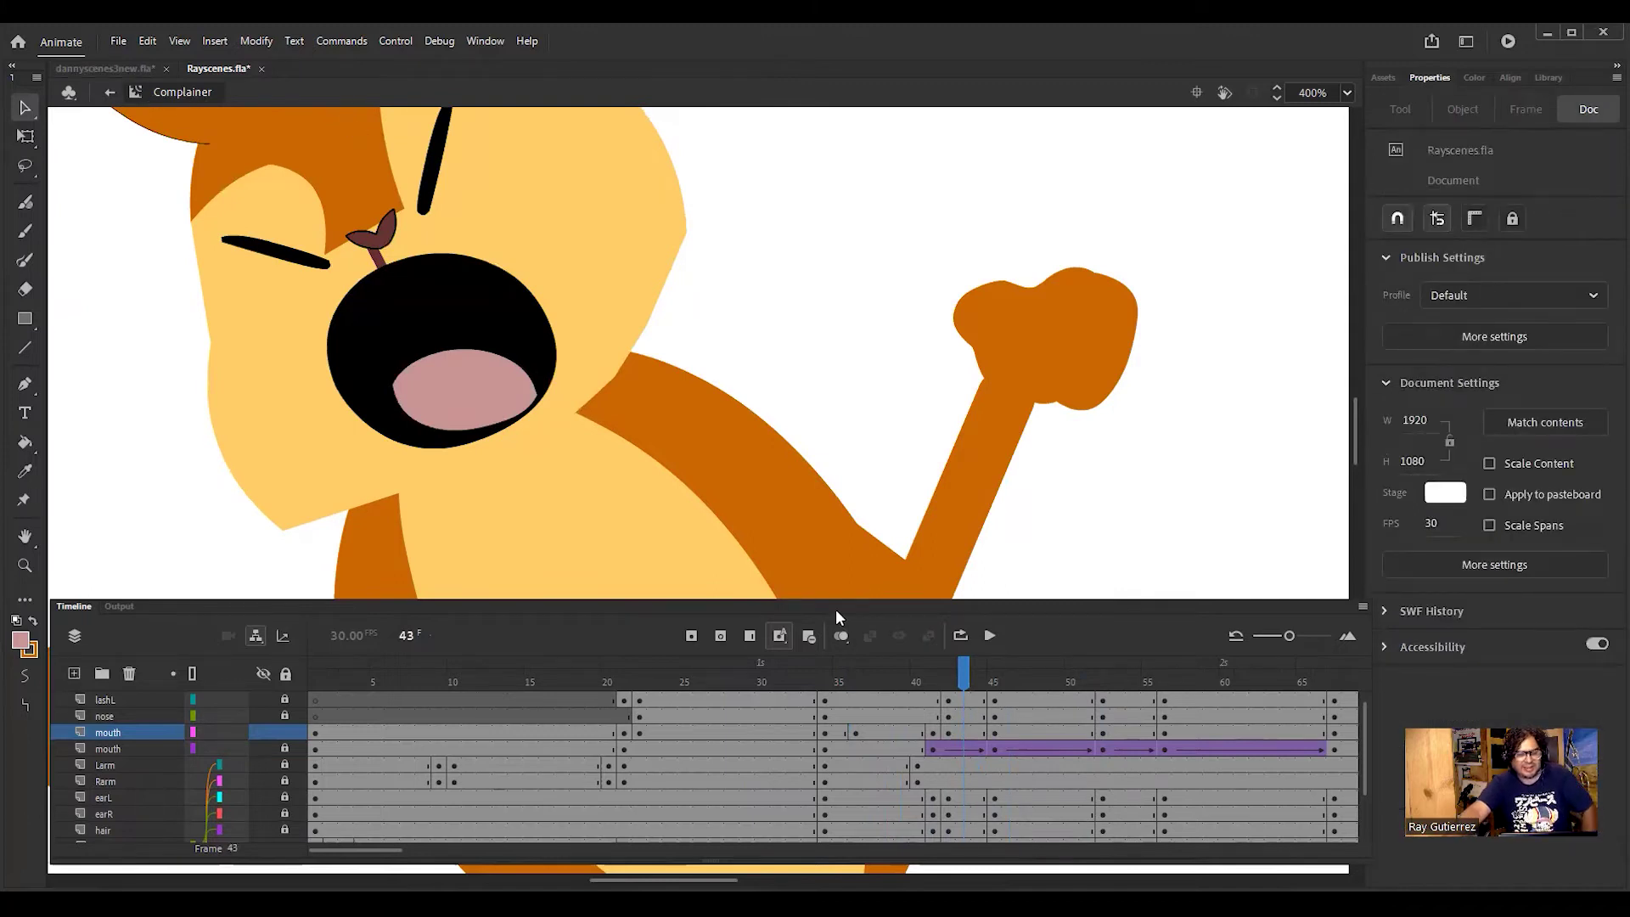
drag(965, 676, 1010, 738)
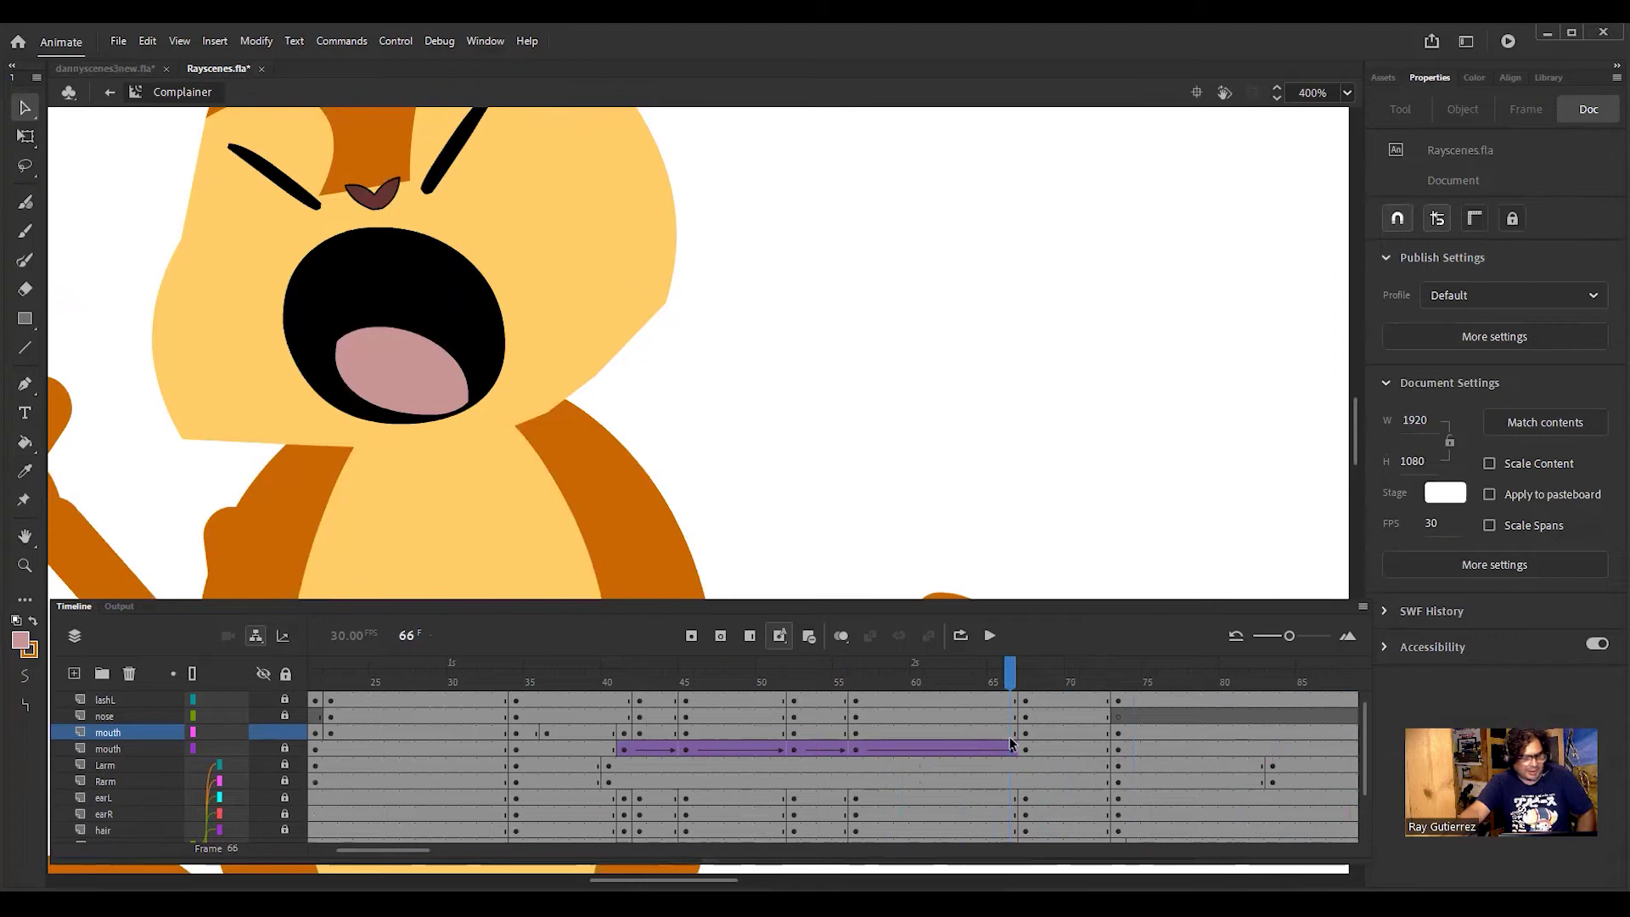
key(ctrl+minus)
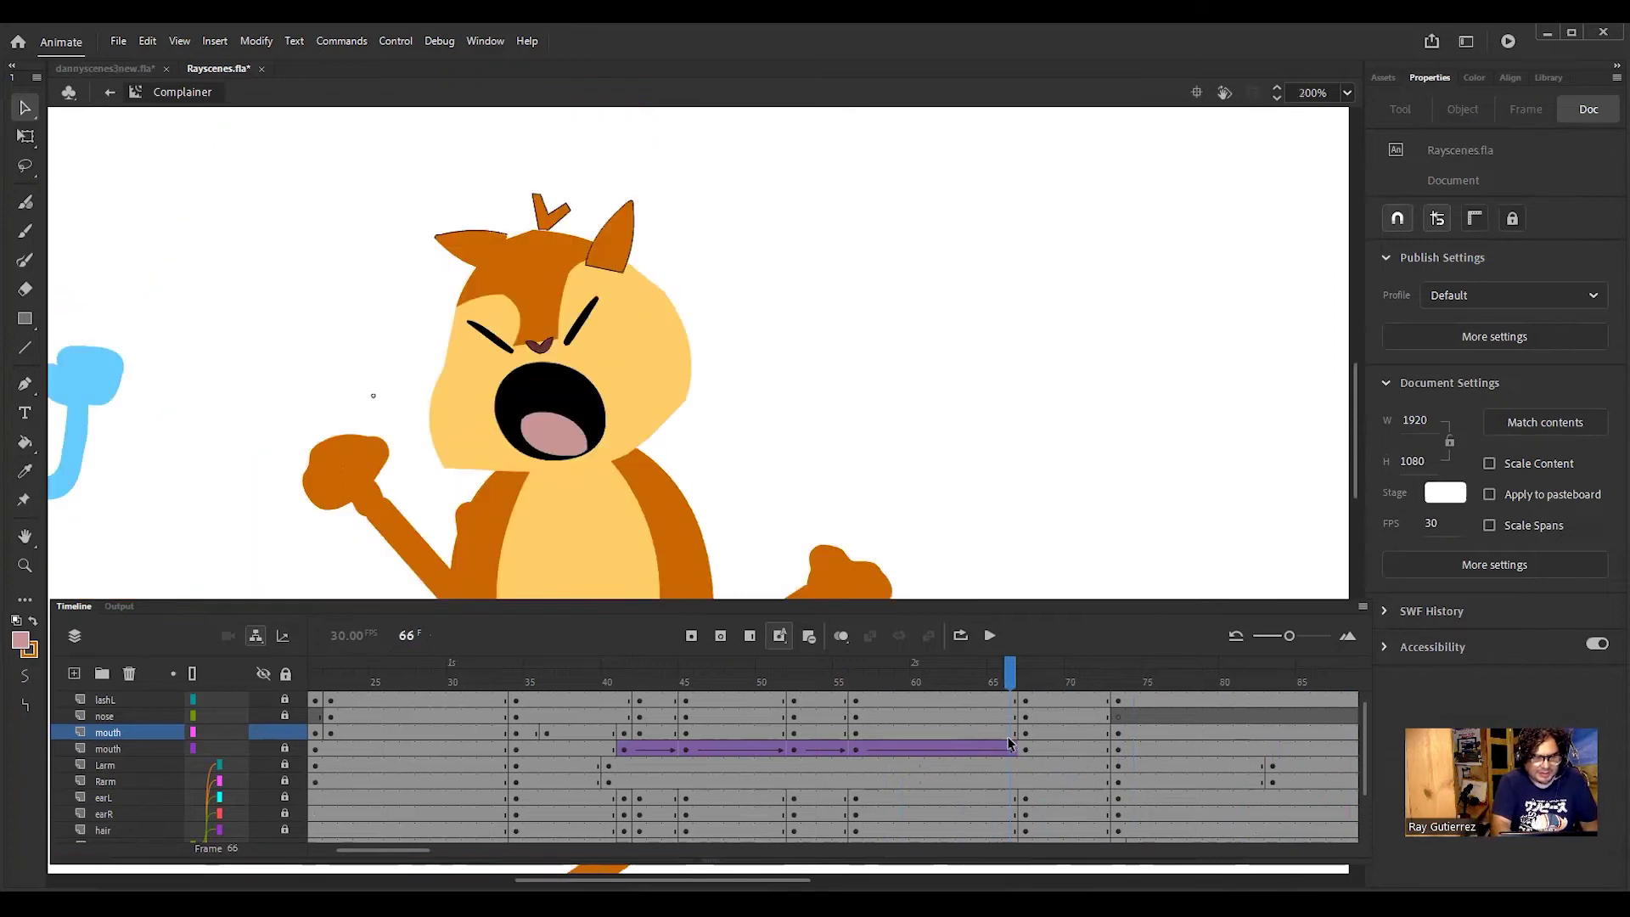
drag(1011, 686, 686, 686)
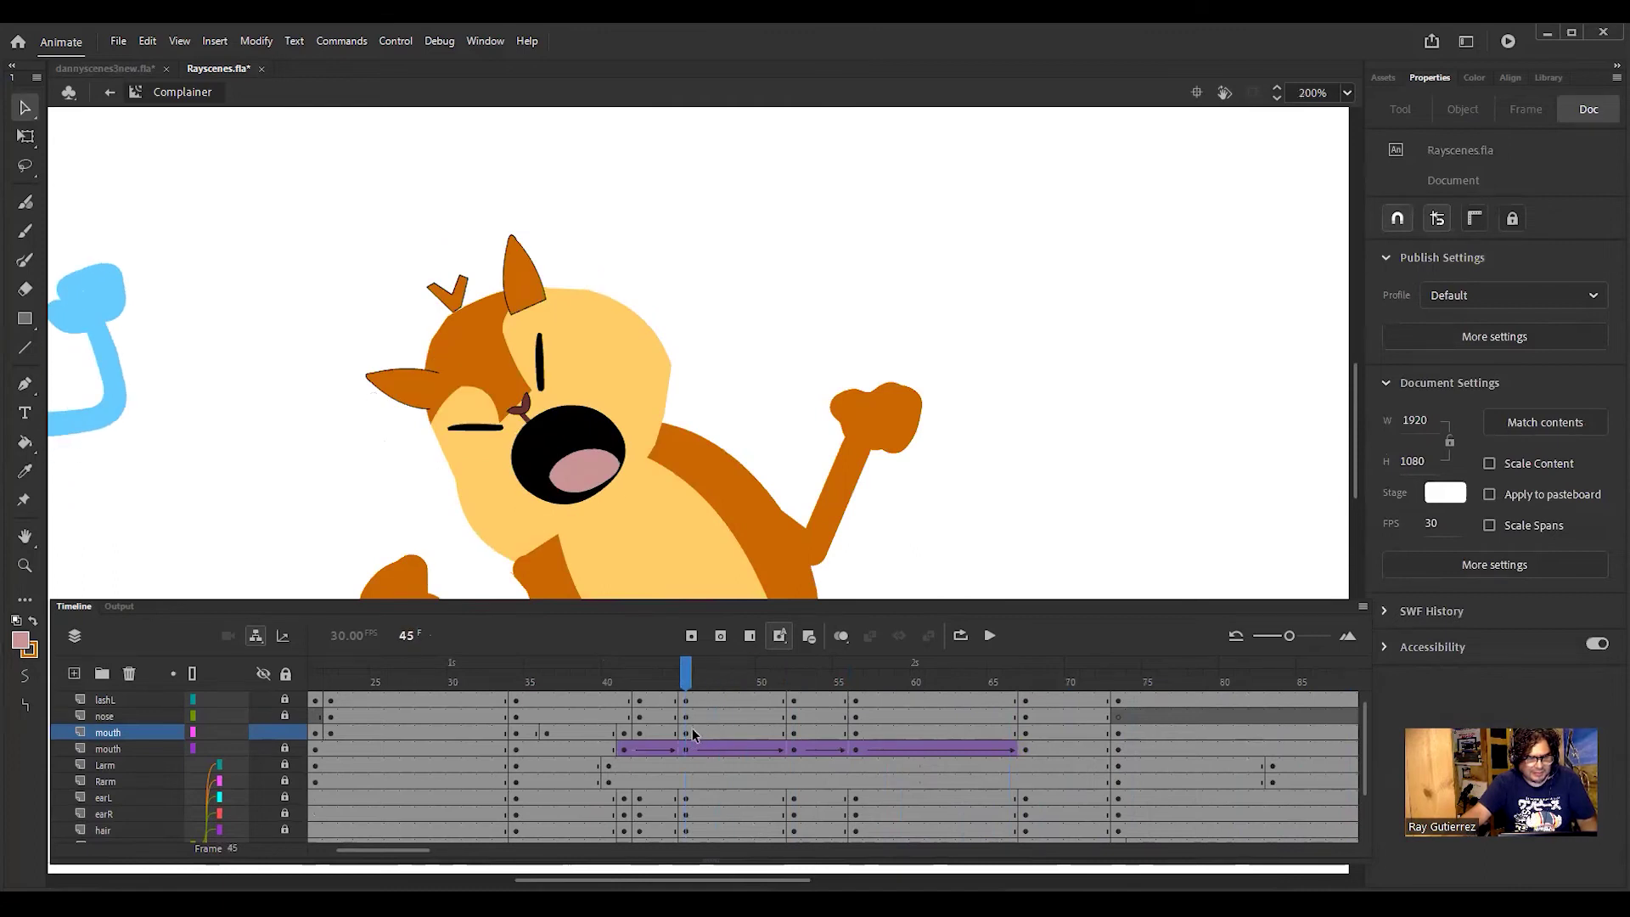
Step: Inspect the mouth shape at each remaining mouth keyframe, at frames 45, 52, 56, 67 and 73
click(566, 443)
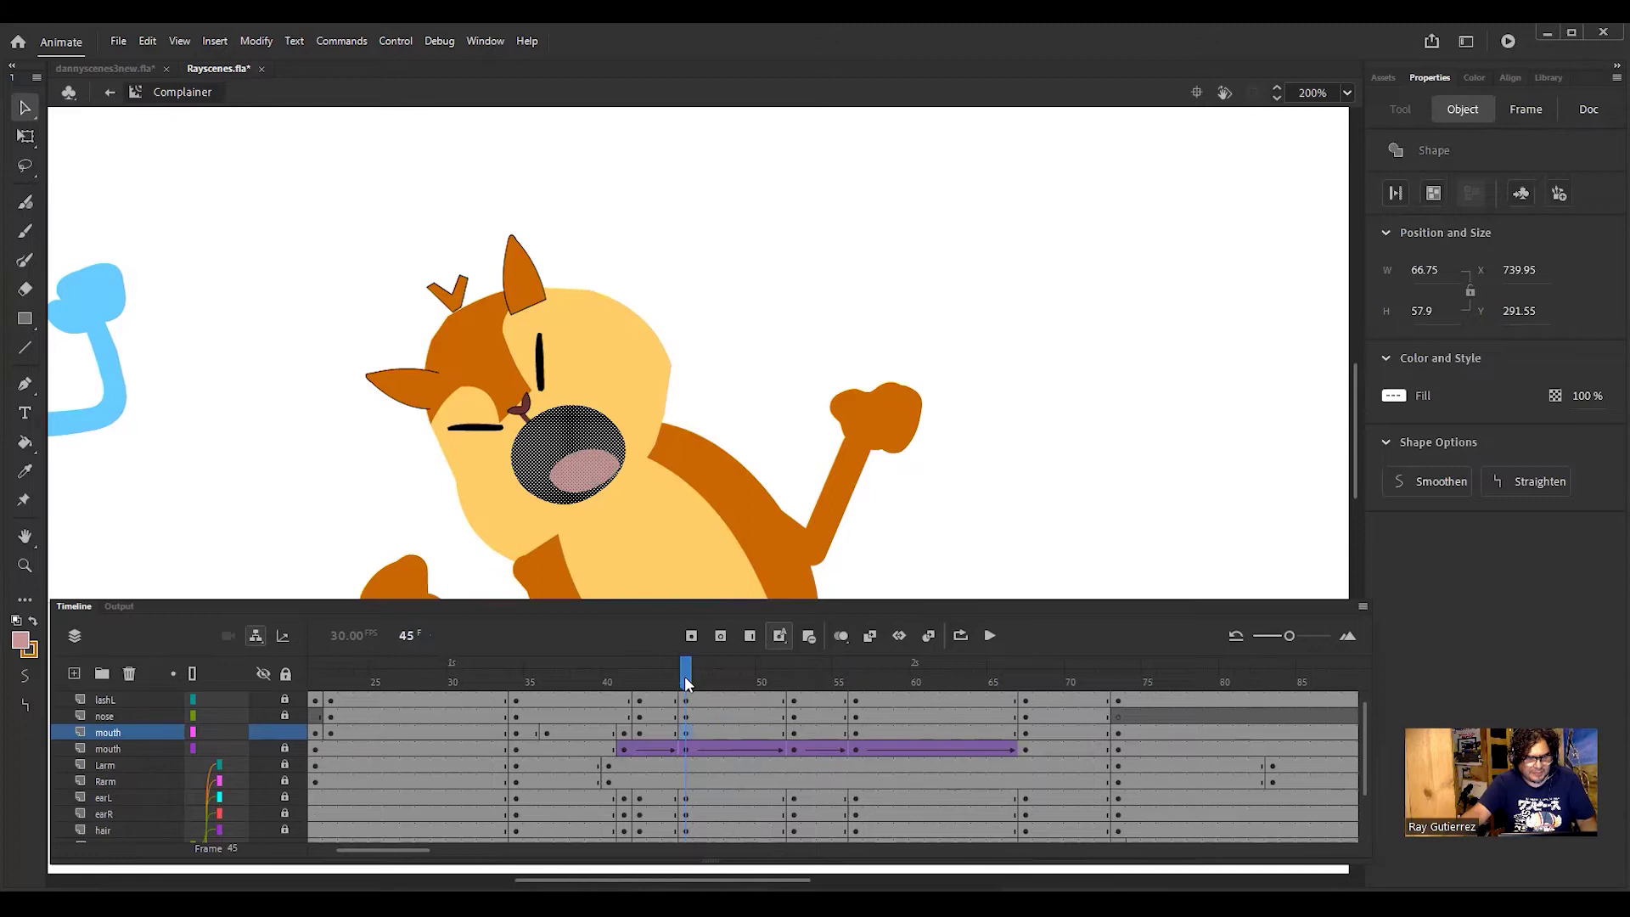
drag(686, 683, 794, 684)
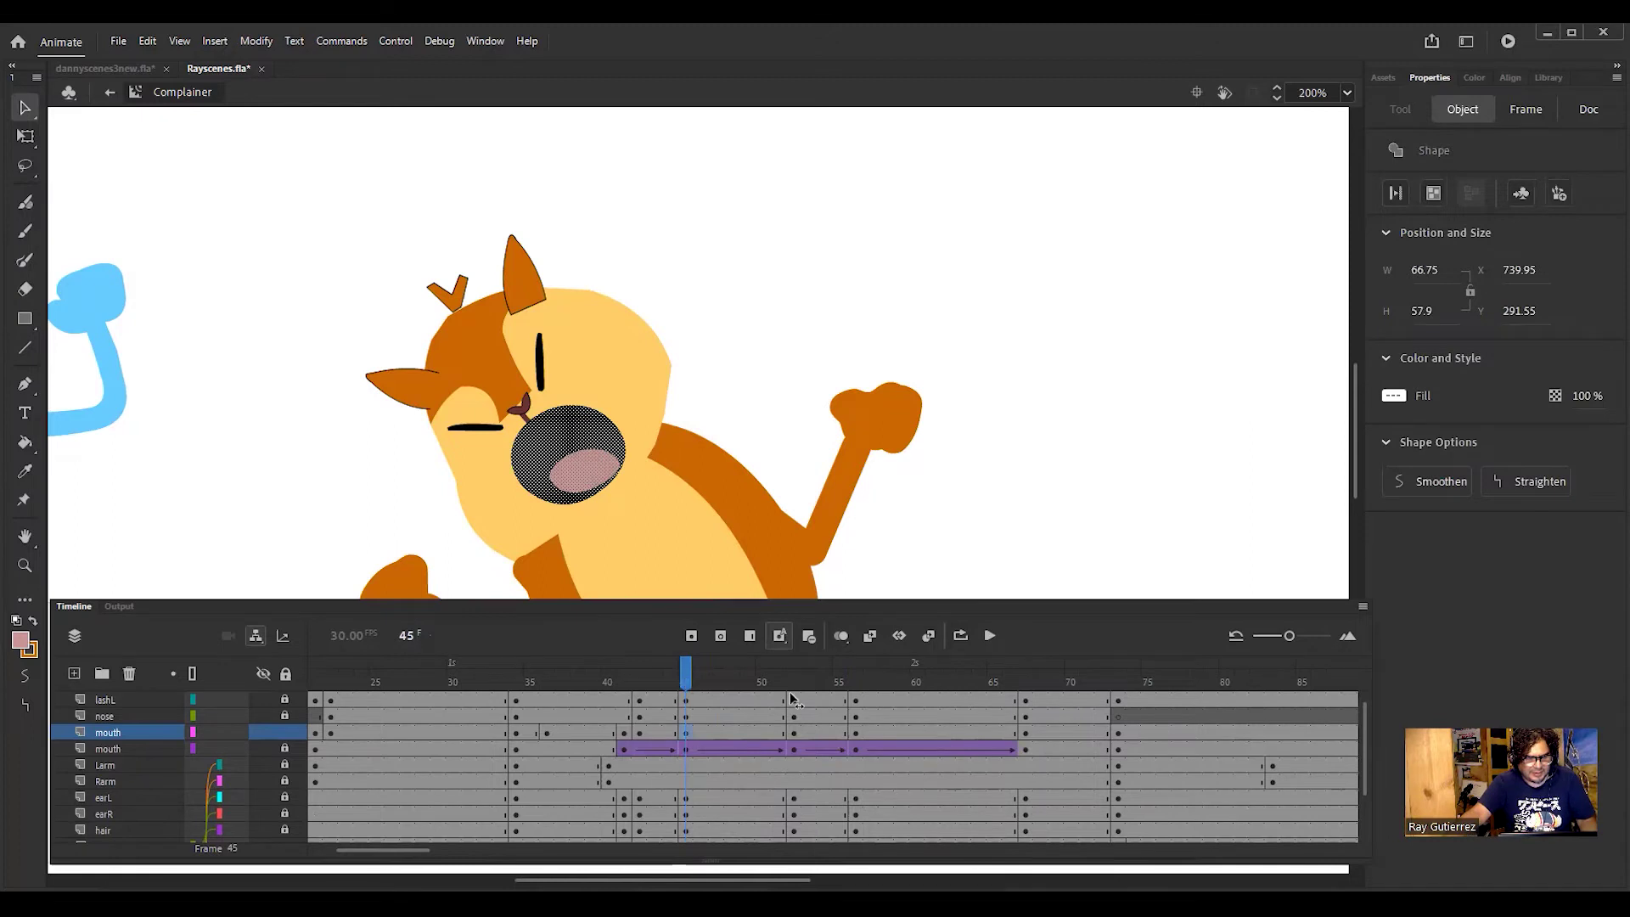
click(545, 416)
drag(791, 665, 856, 667)
click(556, 401)
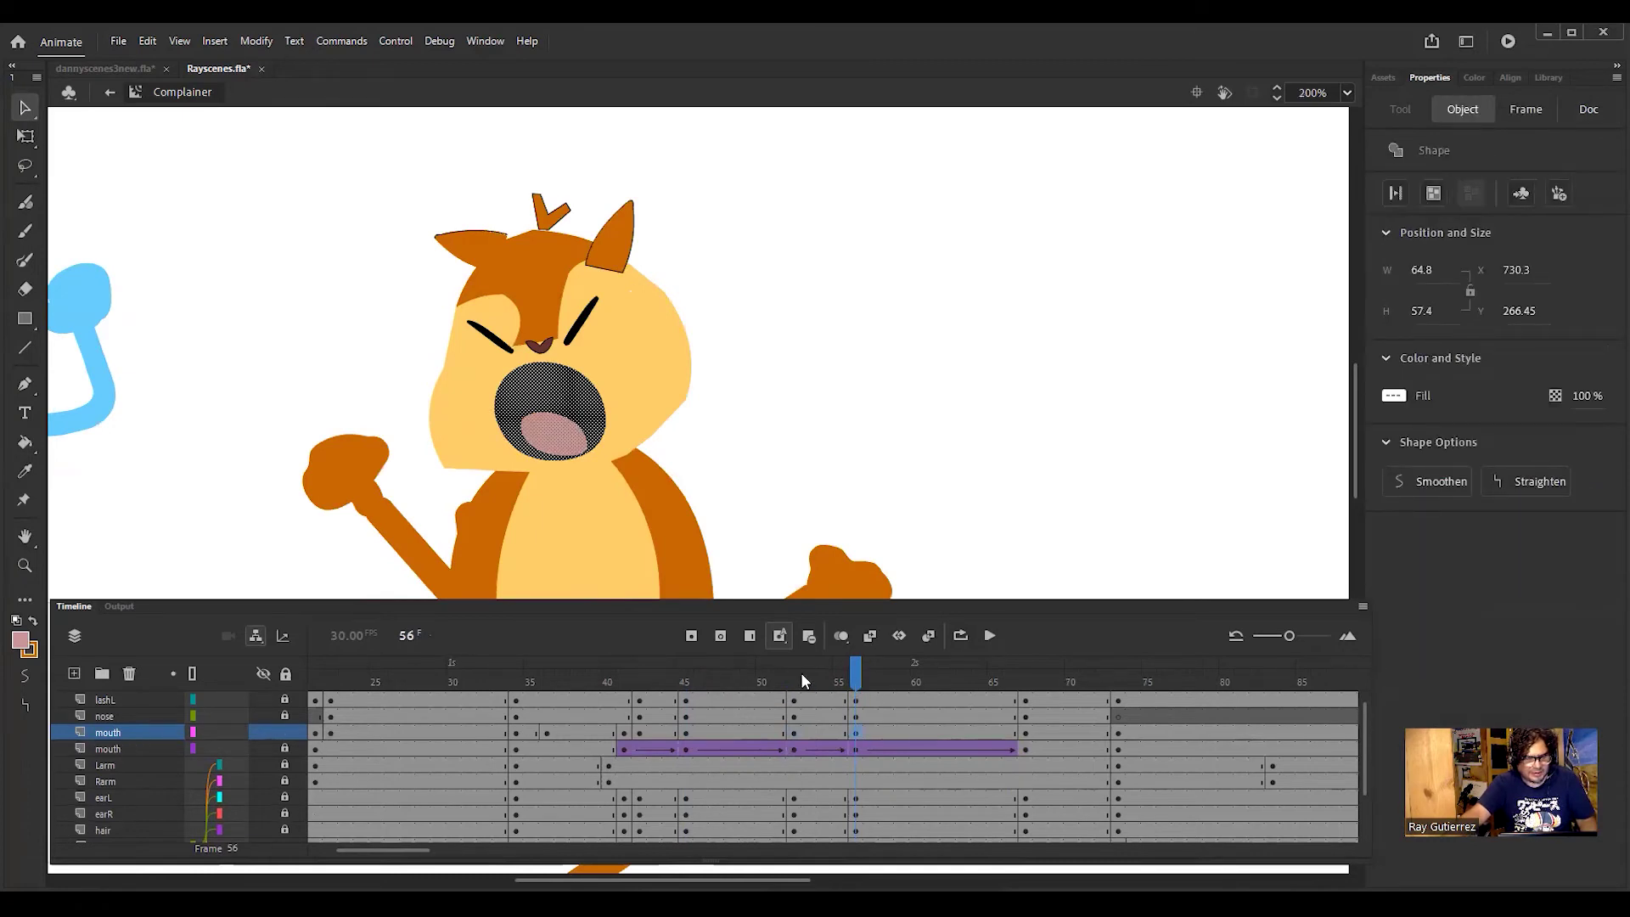
click(856, 676)
click(1030, 701)
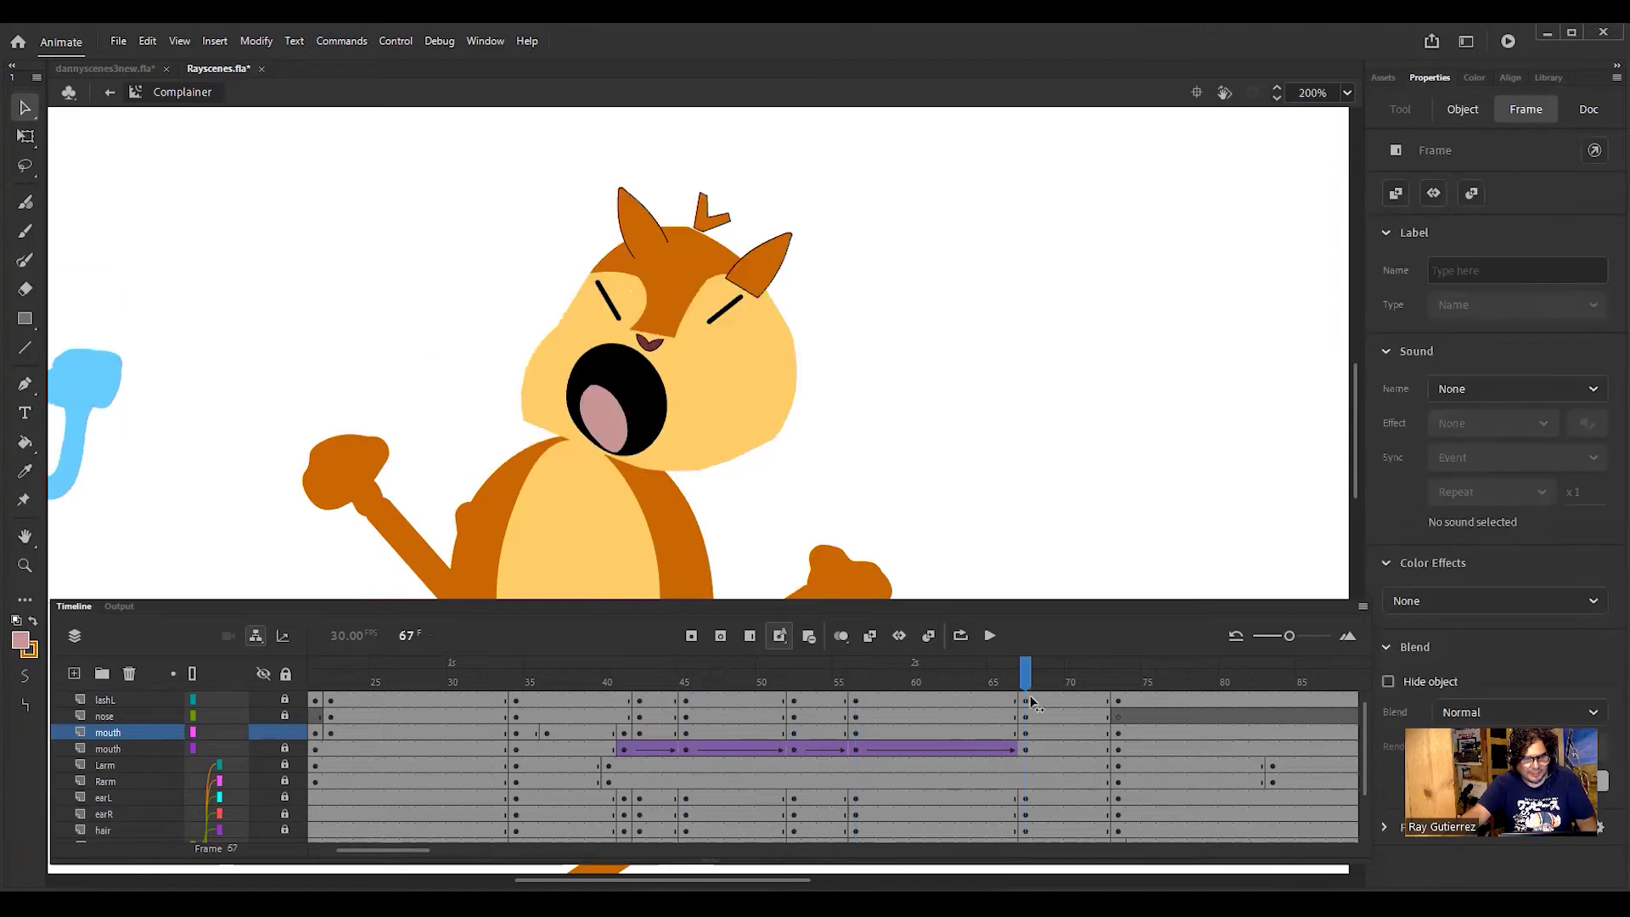
key(ctrl+shift+a)
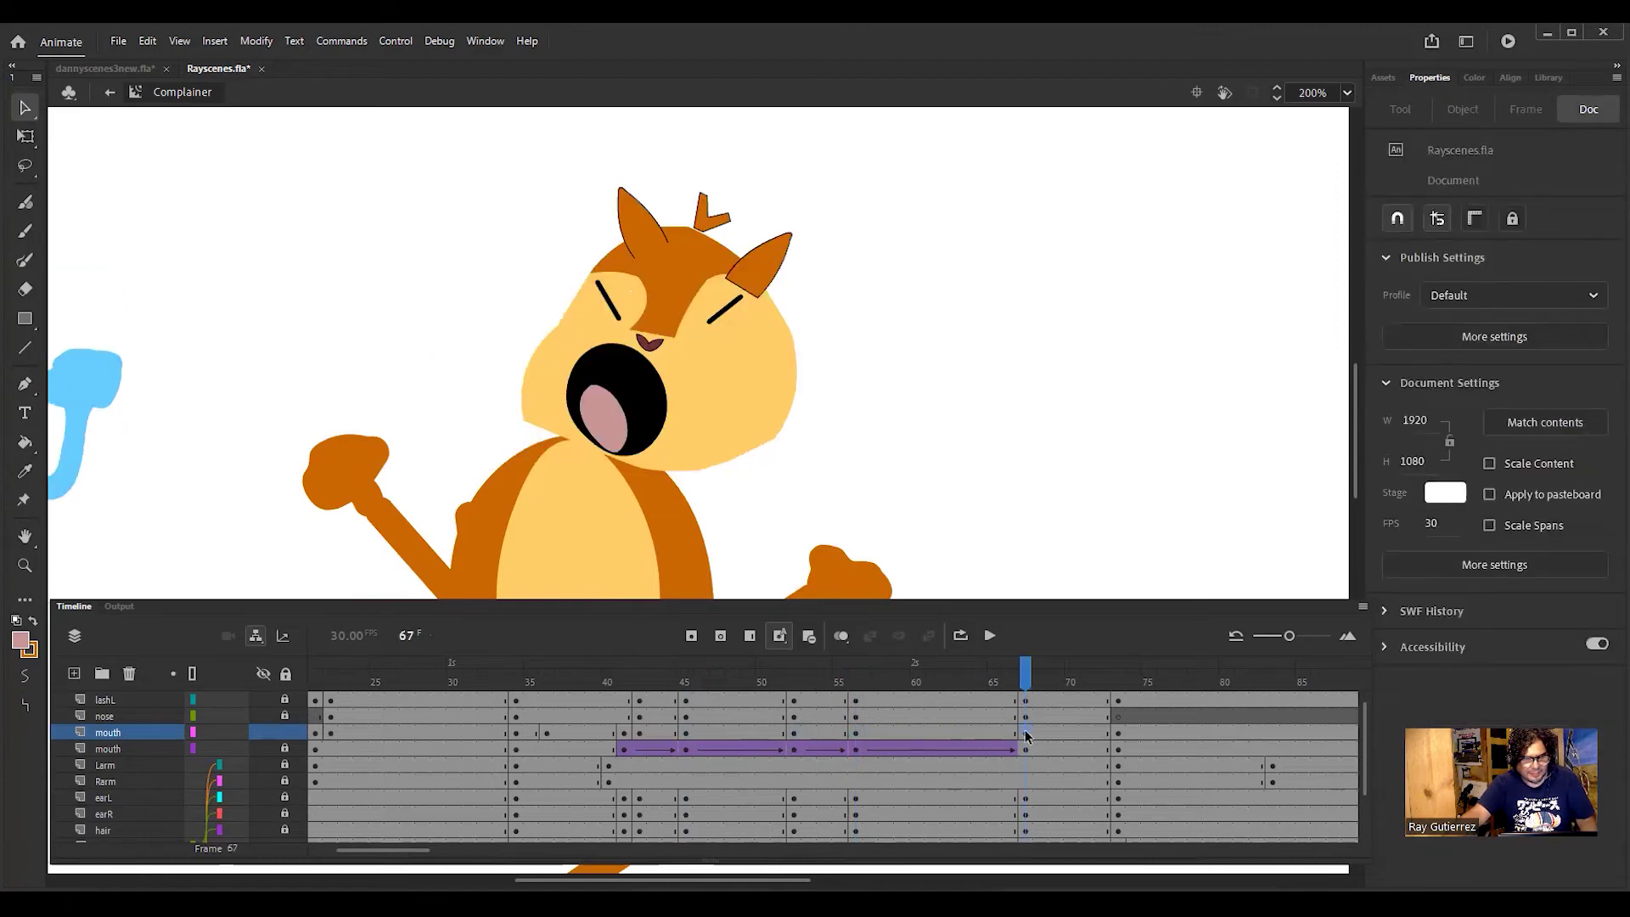
click(1025, 730)
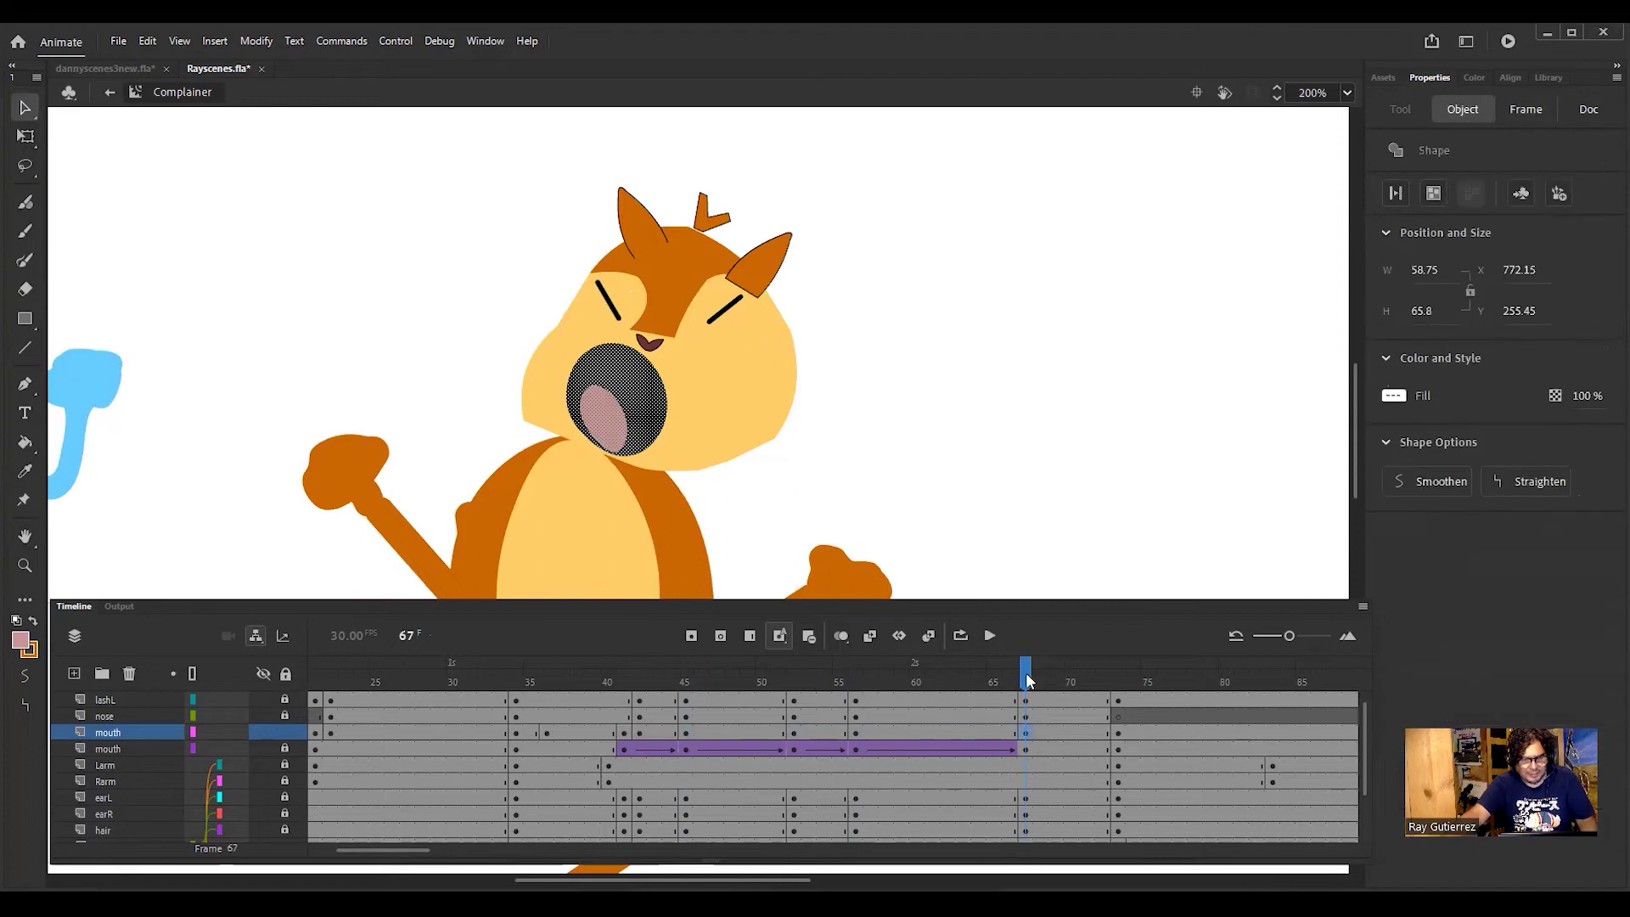
drag(1028, 679, 1117, 675)
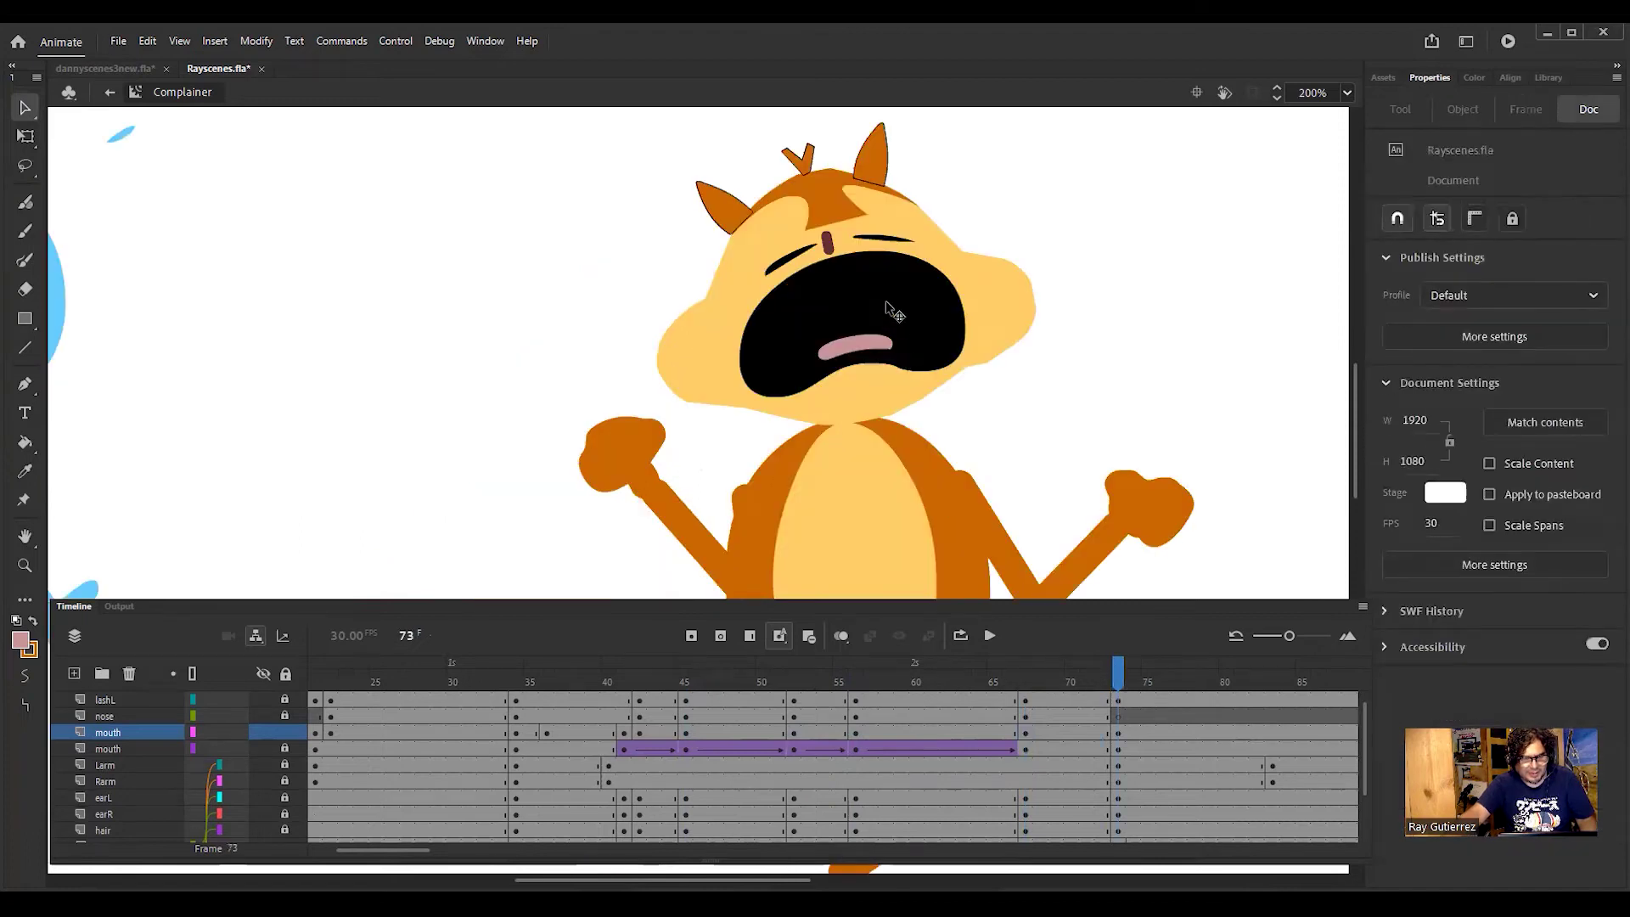
click(889, 311)
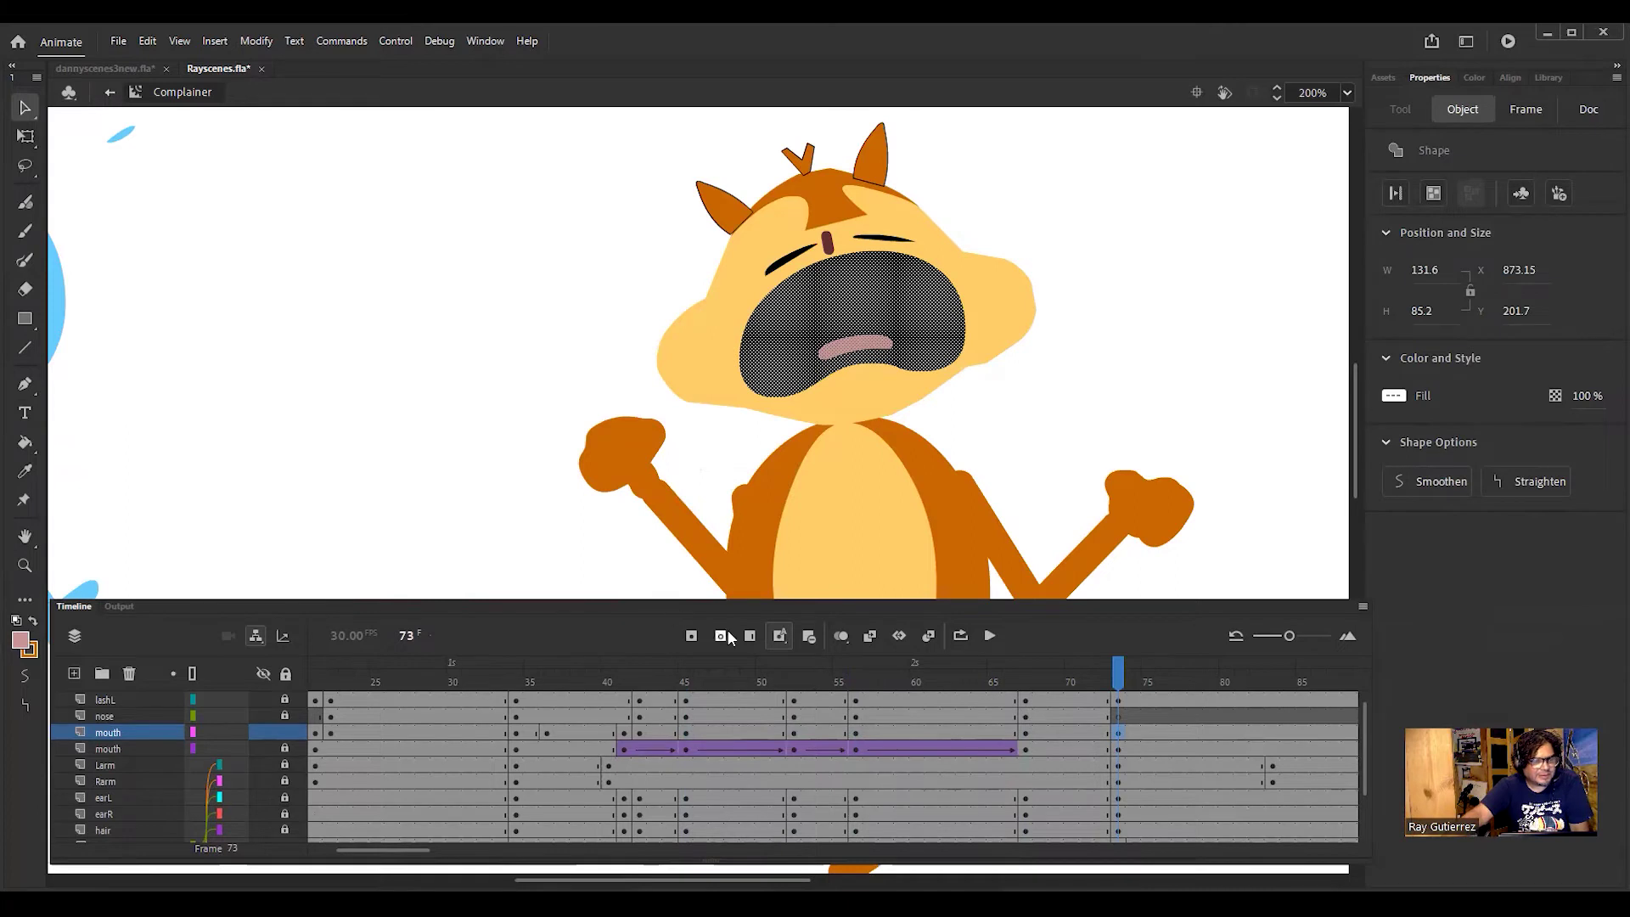
Step: Play and scrub through the animation's opening with both full characters in view, and return to frame 1
key(Return)
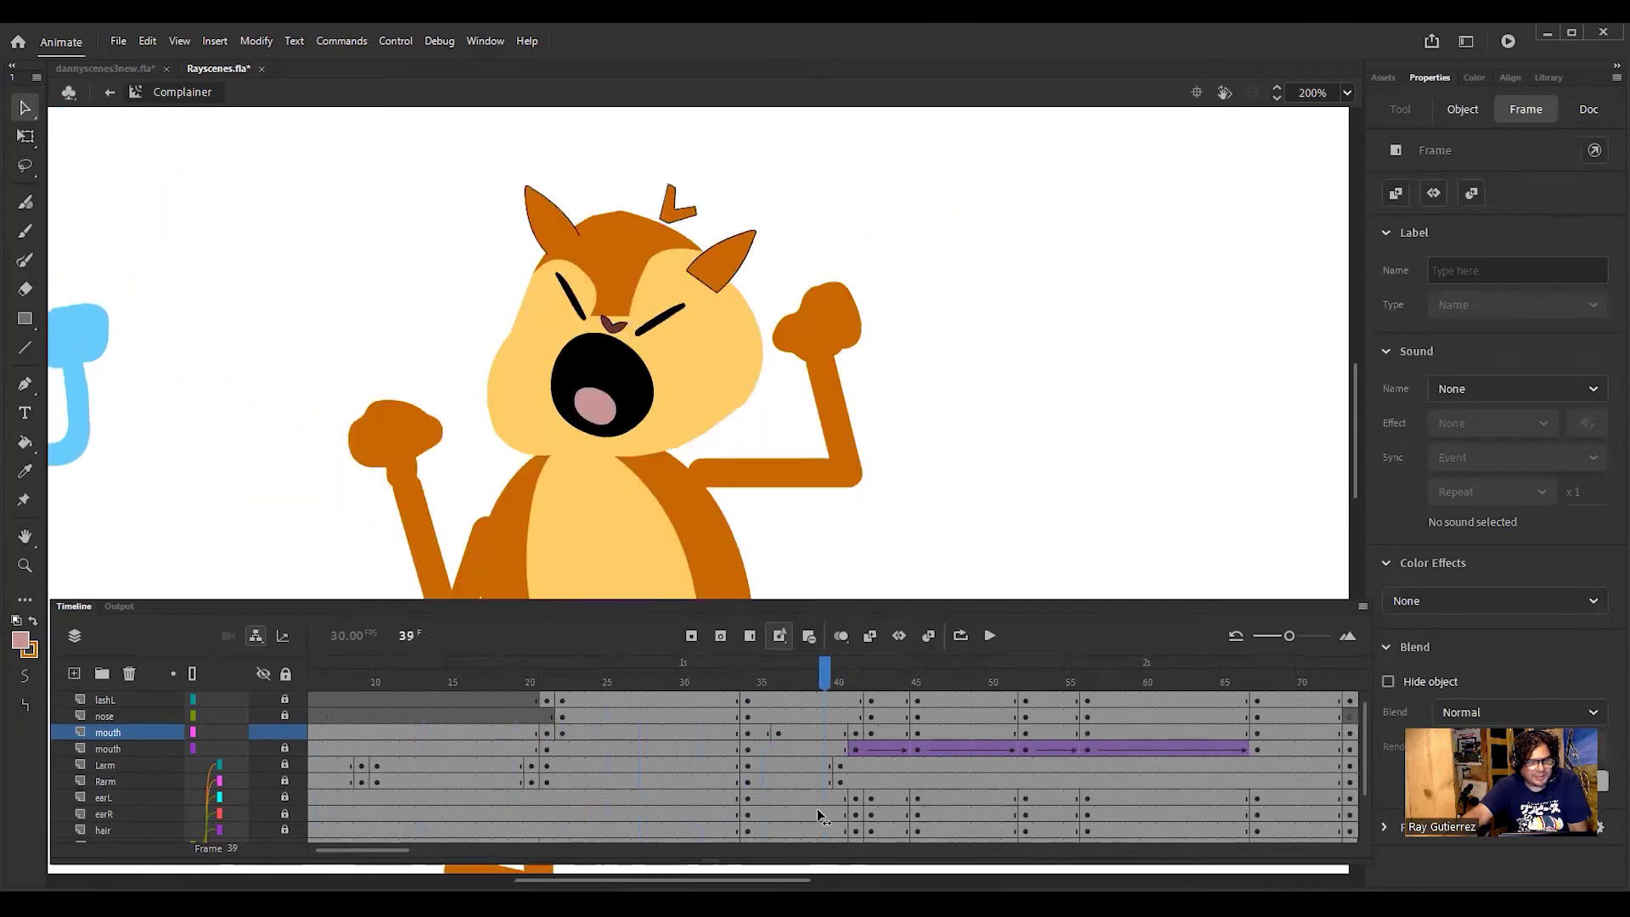
drag(488, 802, 535, 815)
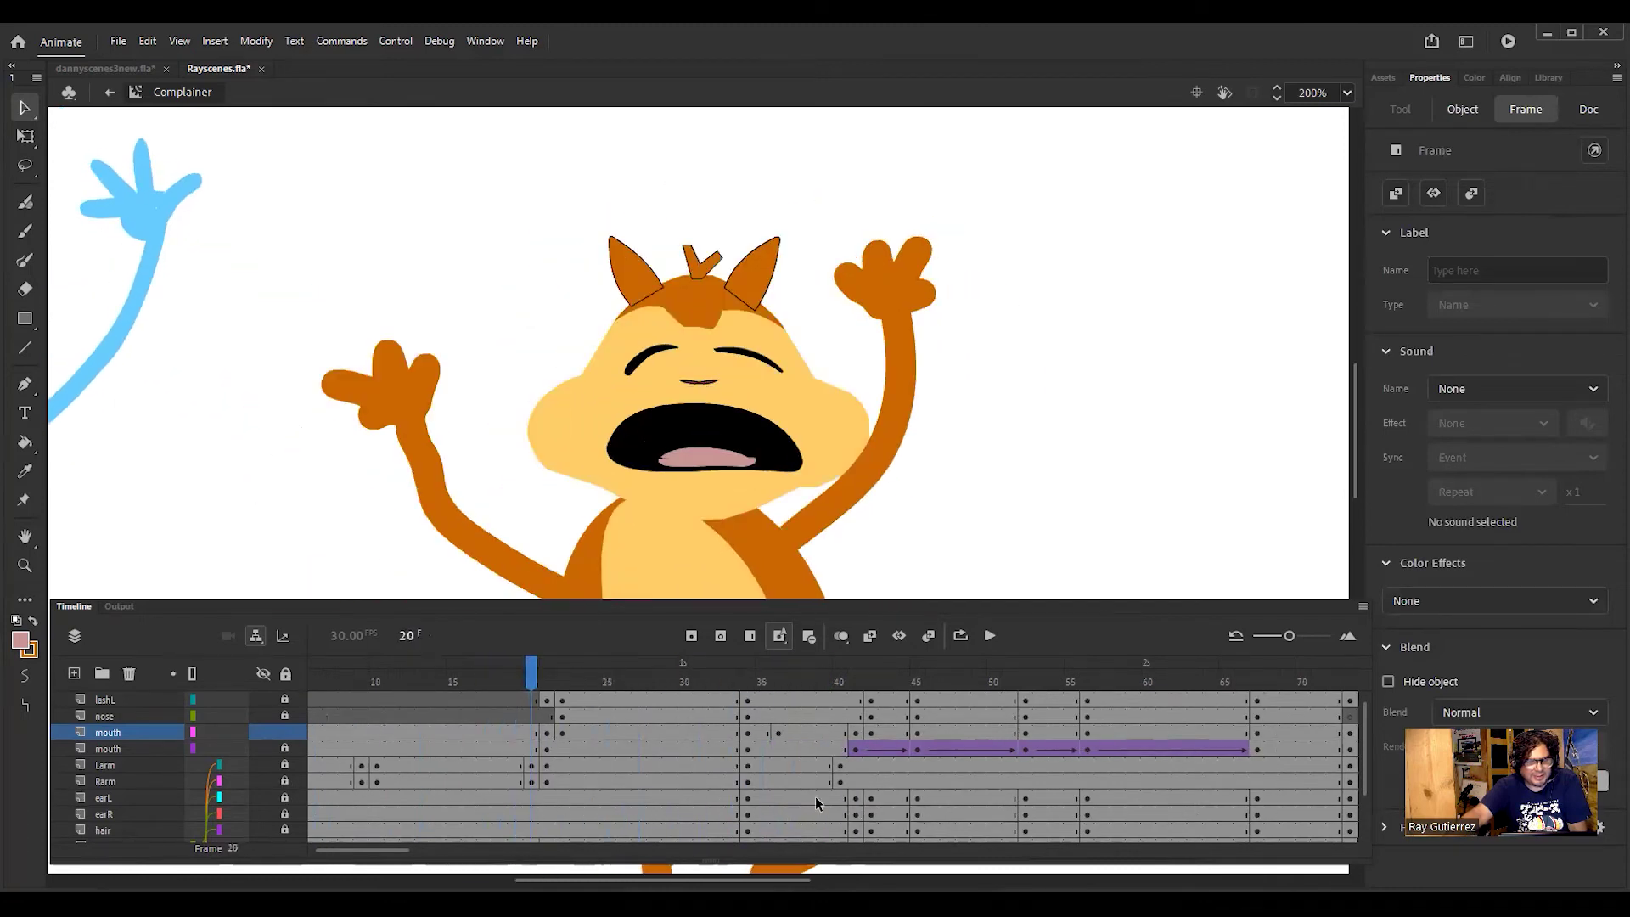
key(Escape)
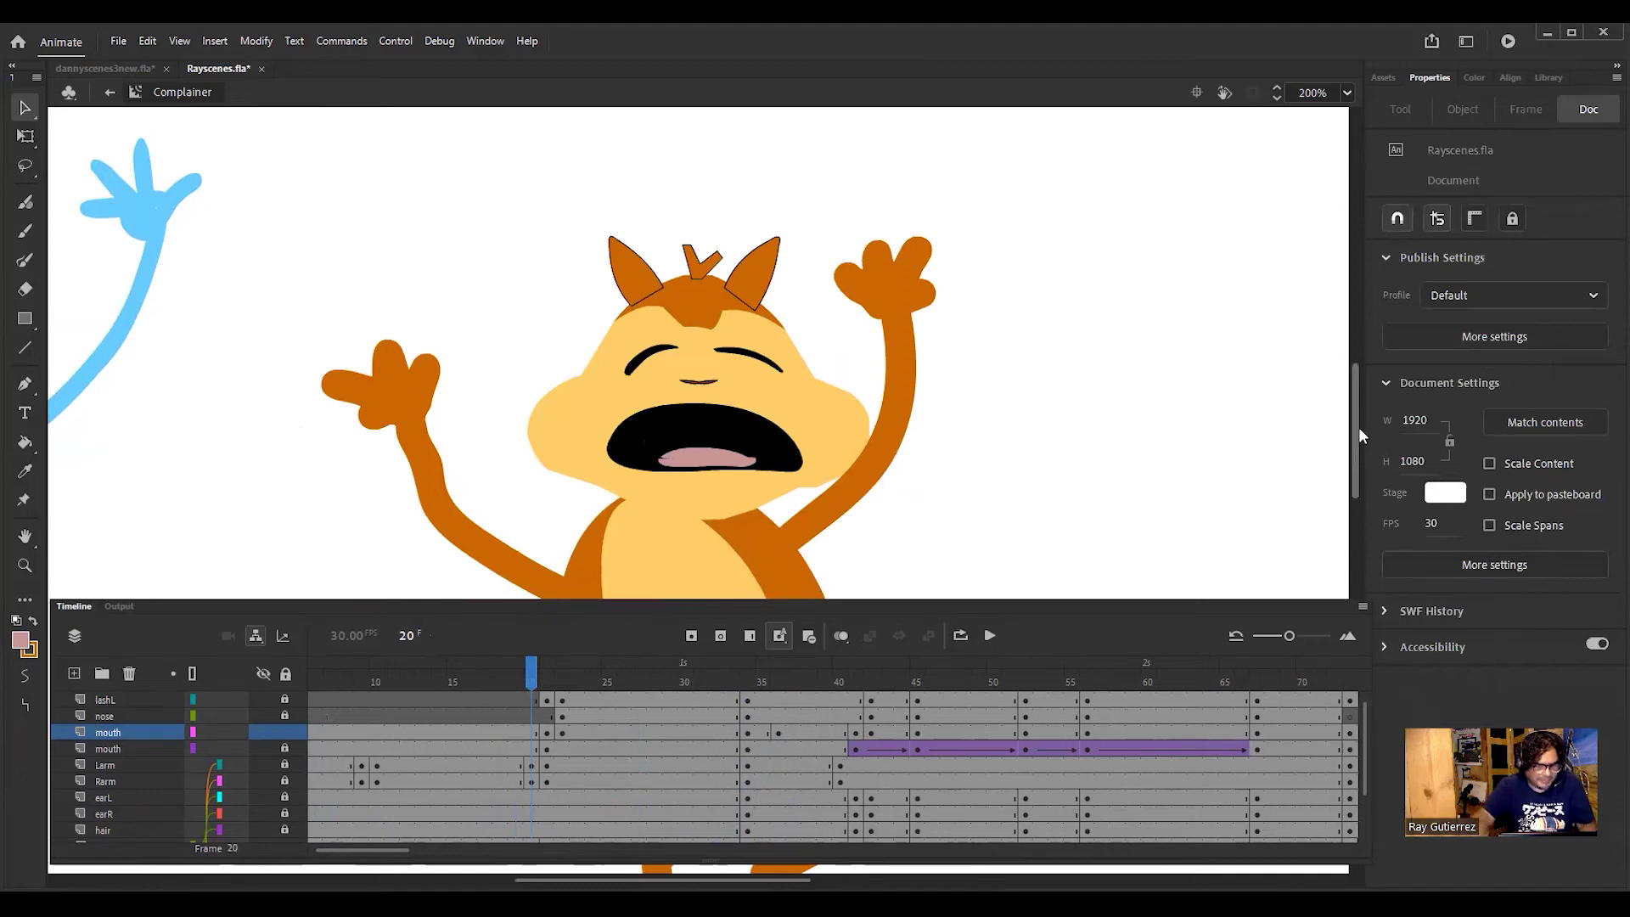
key(ctrl+minus)
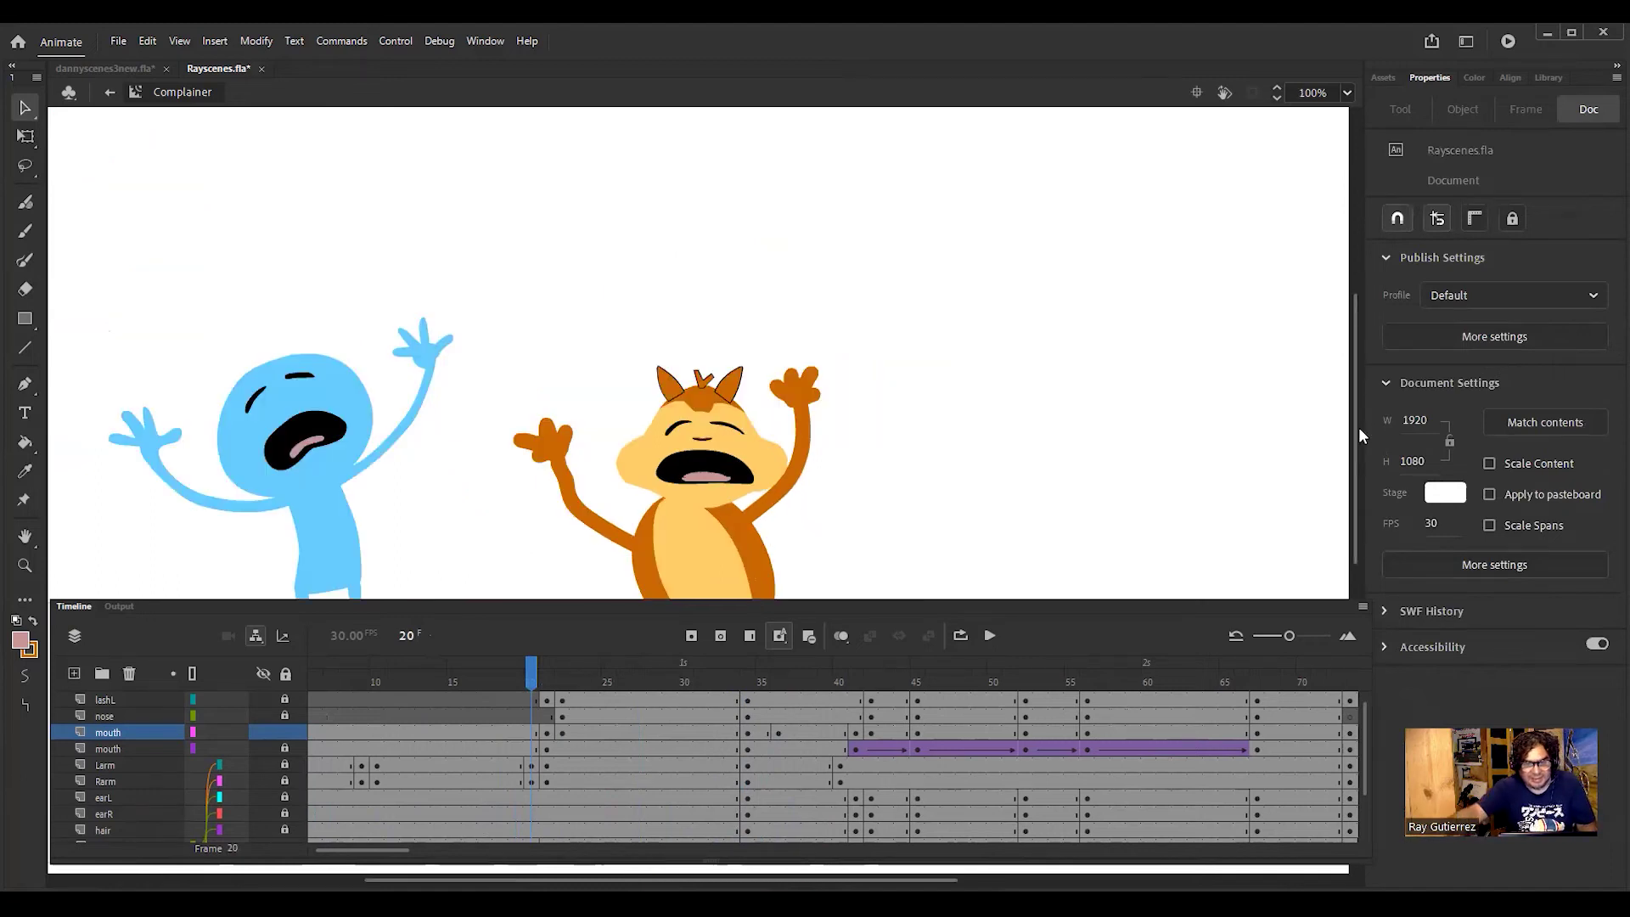
drag(1356, 420, 1319, 491)
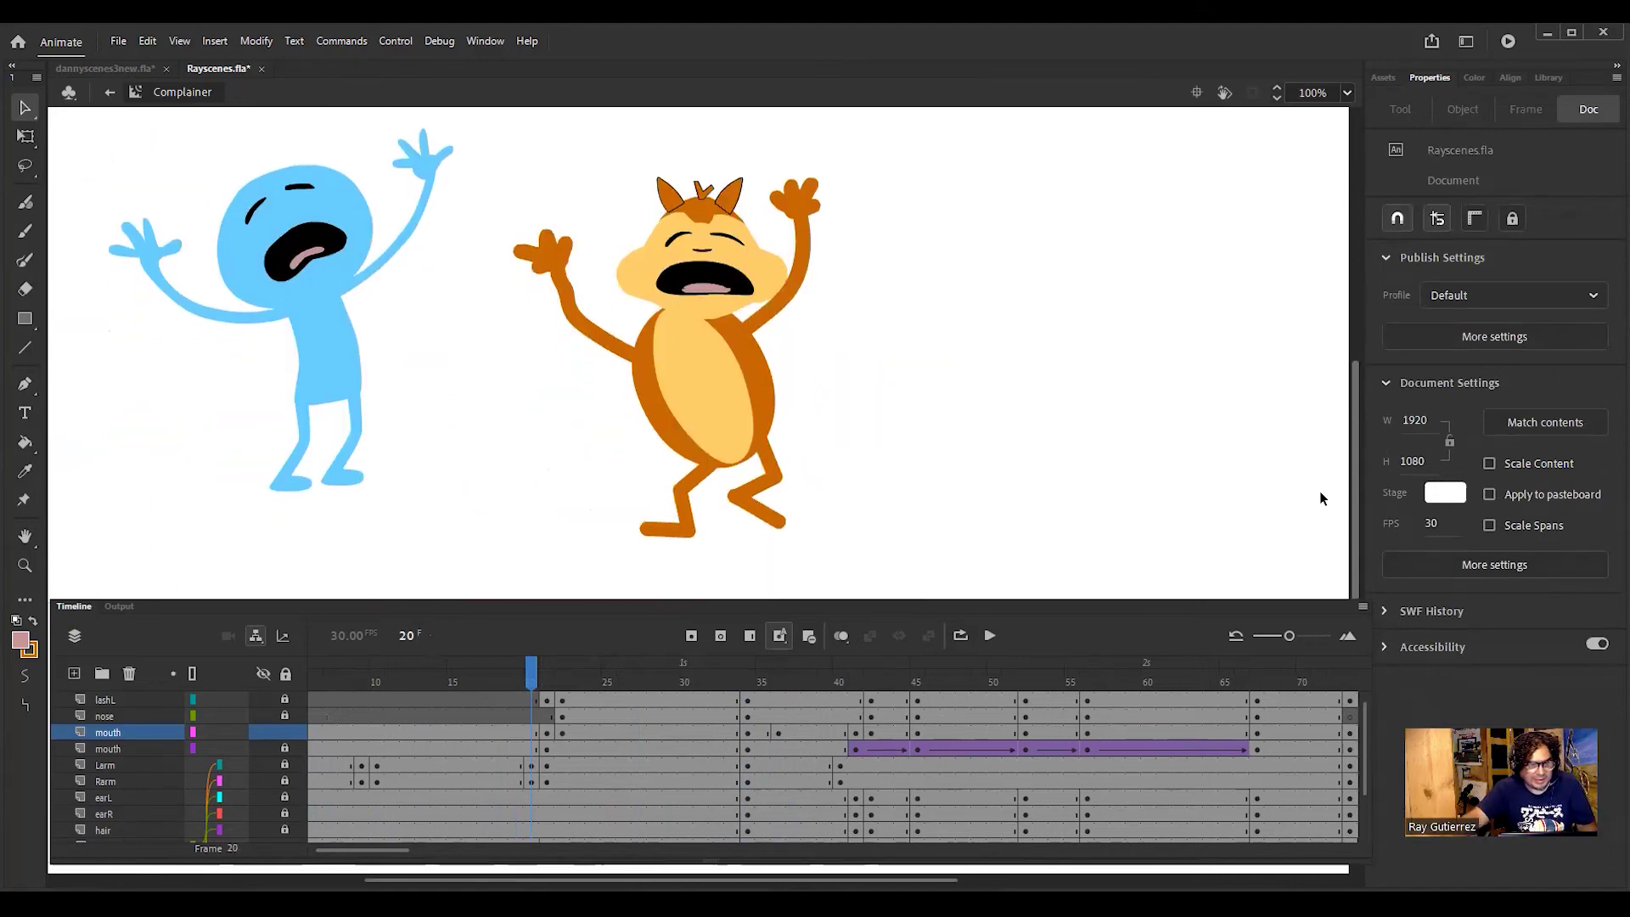
drag(534, 669, 423, 679)
key(Return)
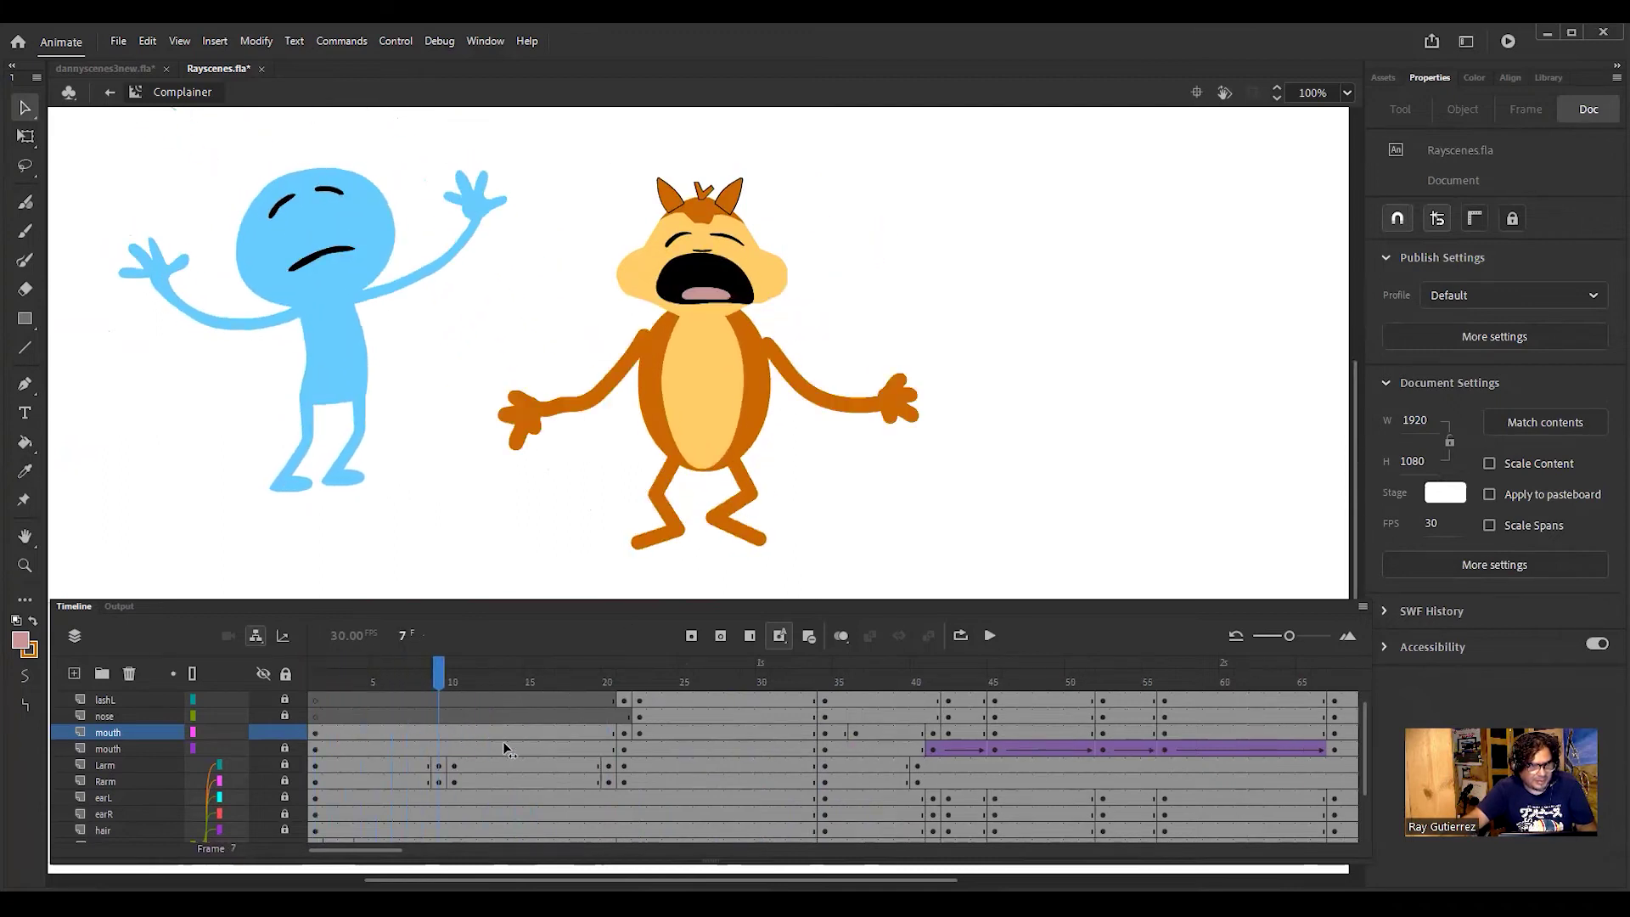
mouse_move(322, 746)
mouse_down()
mouse_move(502, 751)
mouse_move(293, 755)
mouse_up()
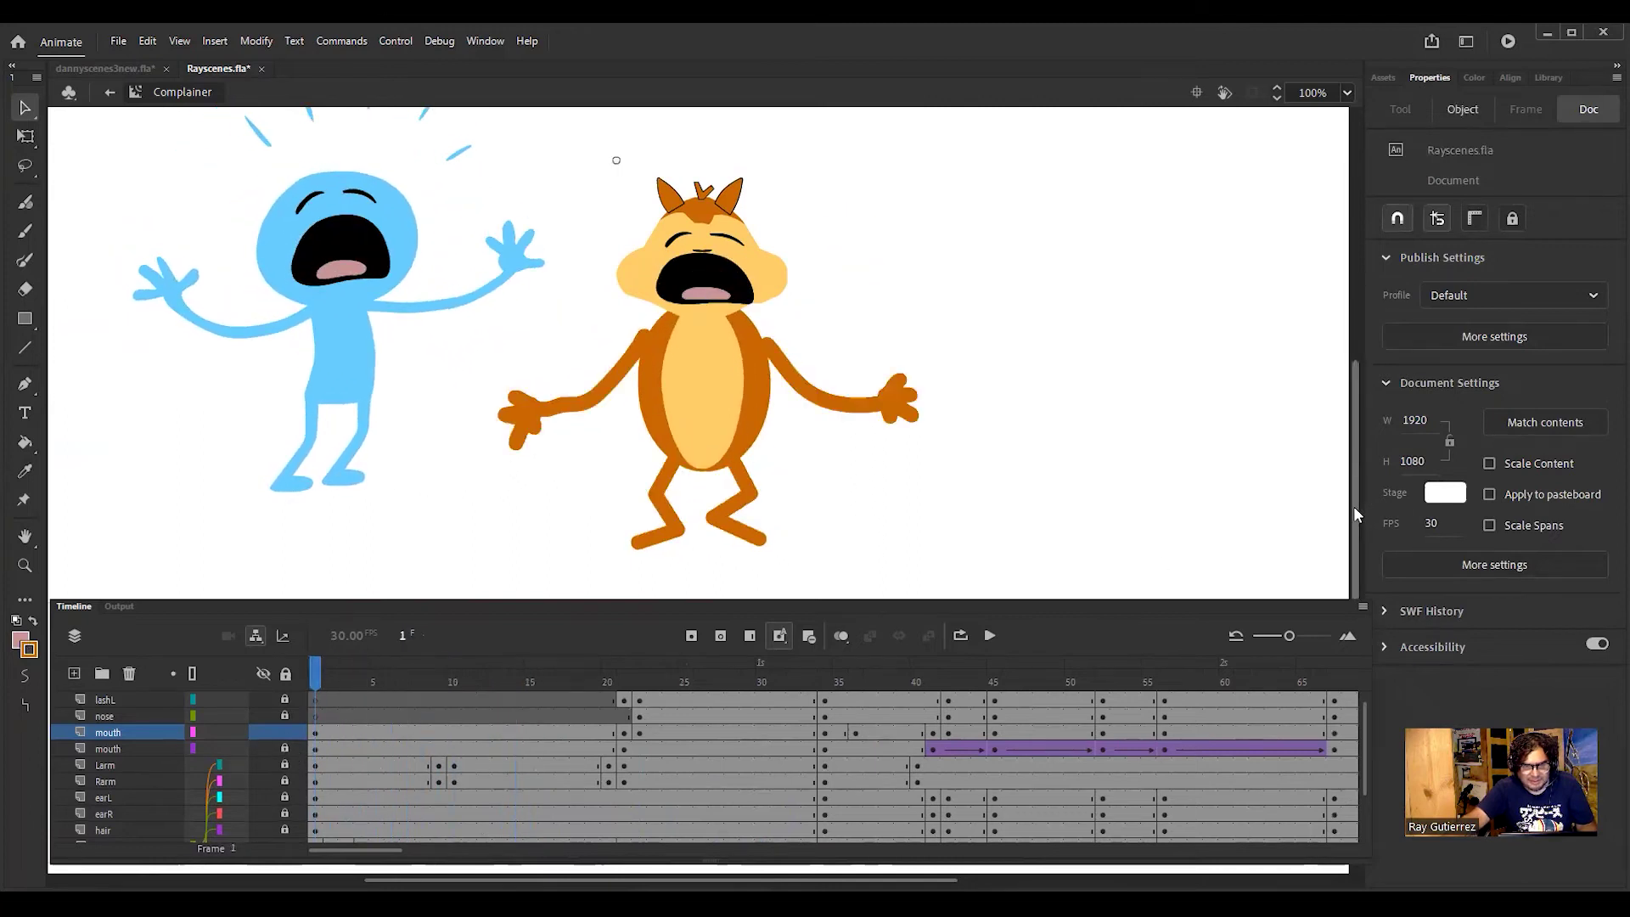
Step: Unlock all layers in the Complainer symbol's timeline
mouse_move(1362, 719)
mouse_down()
mouse_move(1362, 756)
mouse_move(1370, 715)
mouse_up()
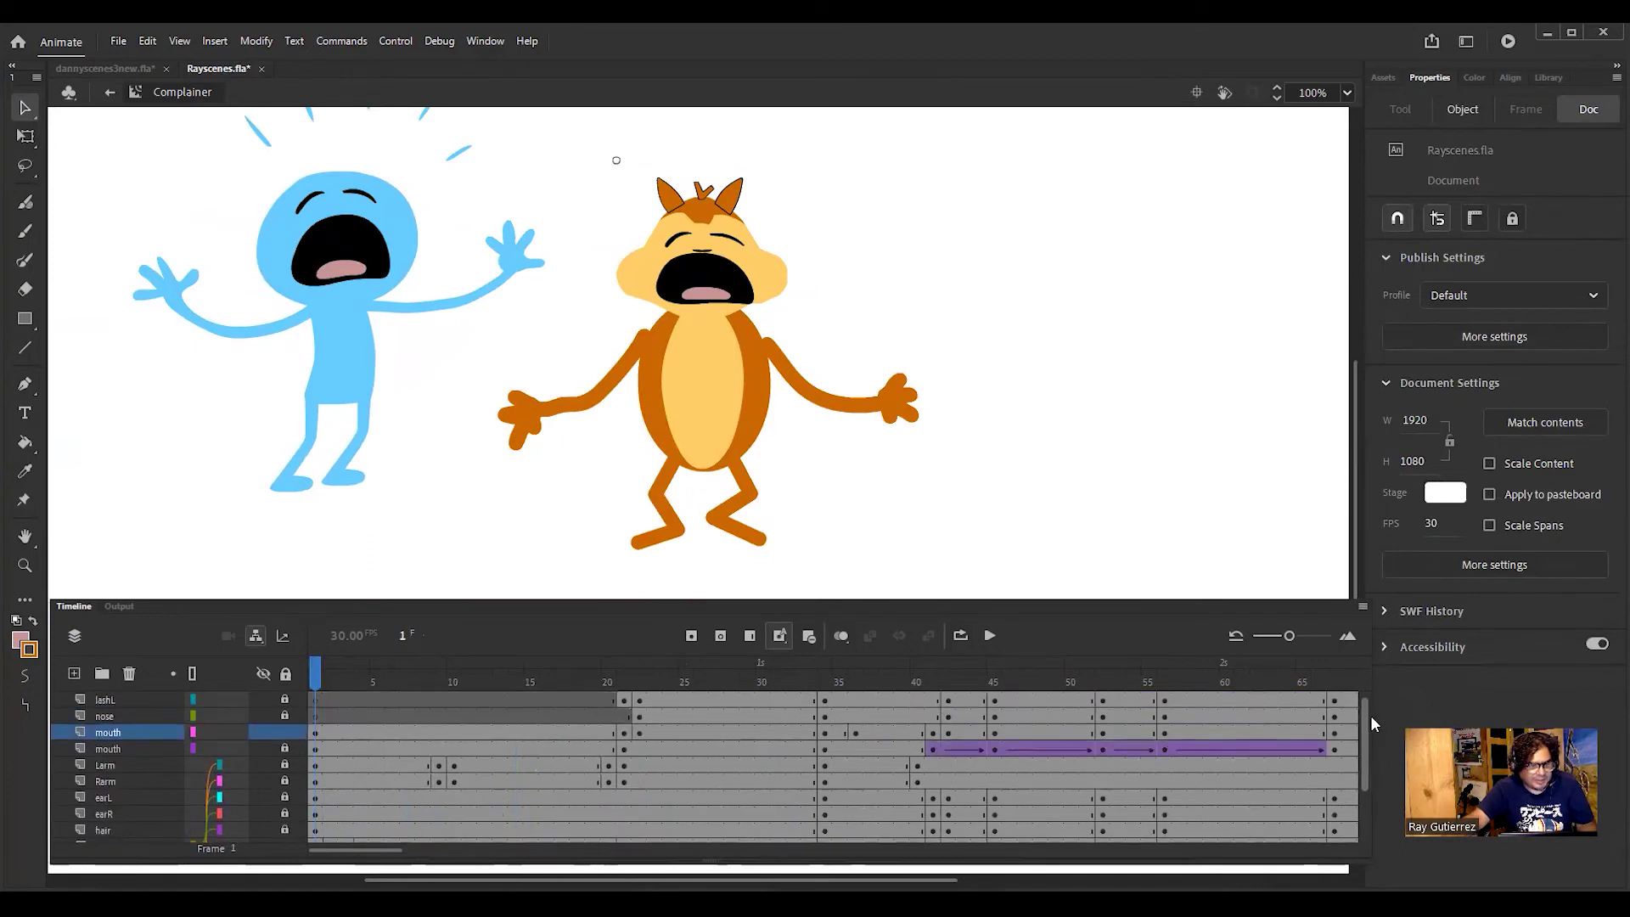
click(285, 673)
click(285, 673)
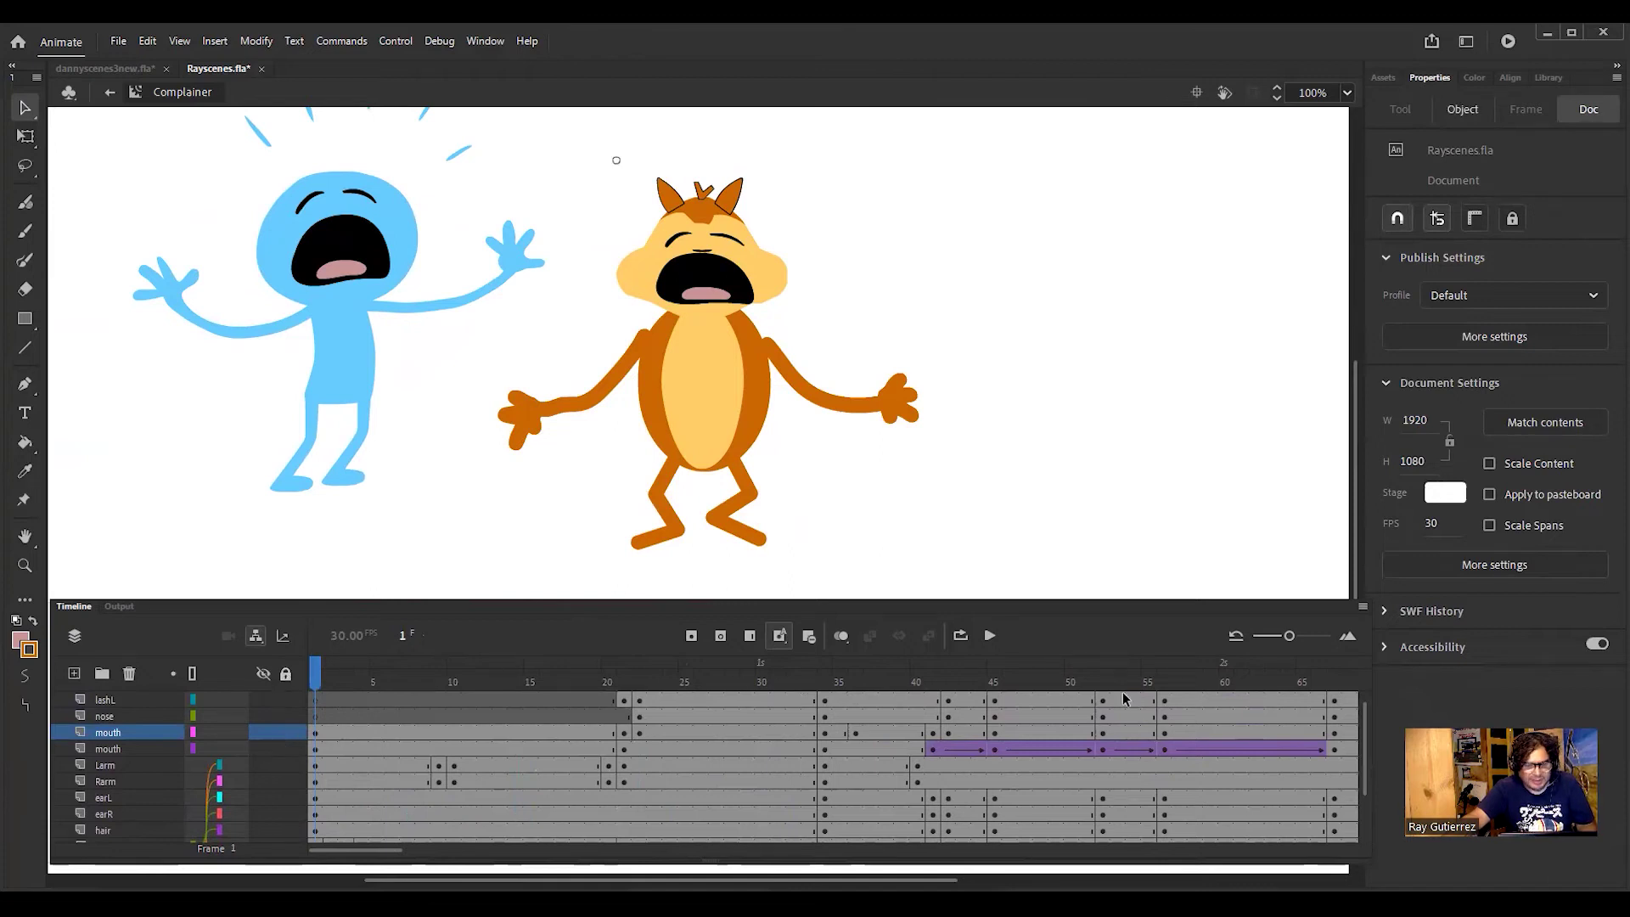
Step: Create a classic tween on the Larm layer from its frame 1 keyframe, accepting the conversion of its content to a symbol
scroll(1342, 765, down, 2)
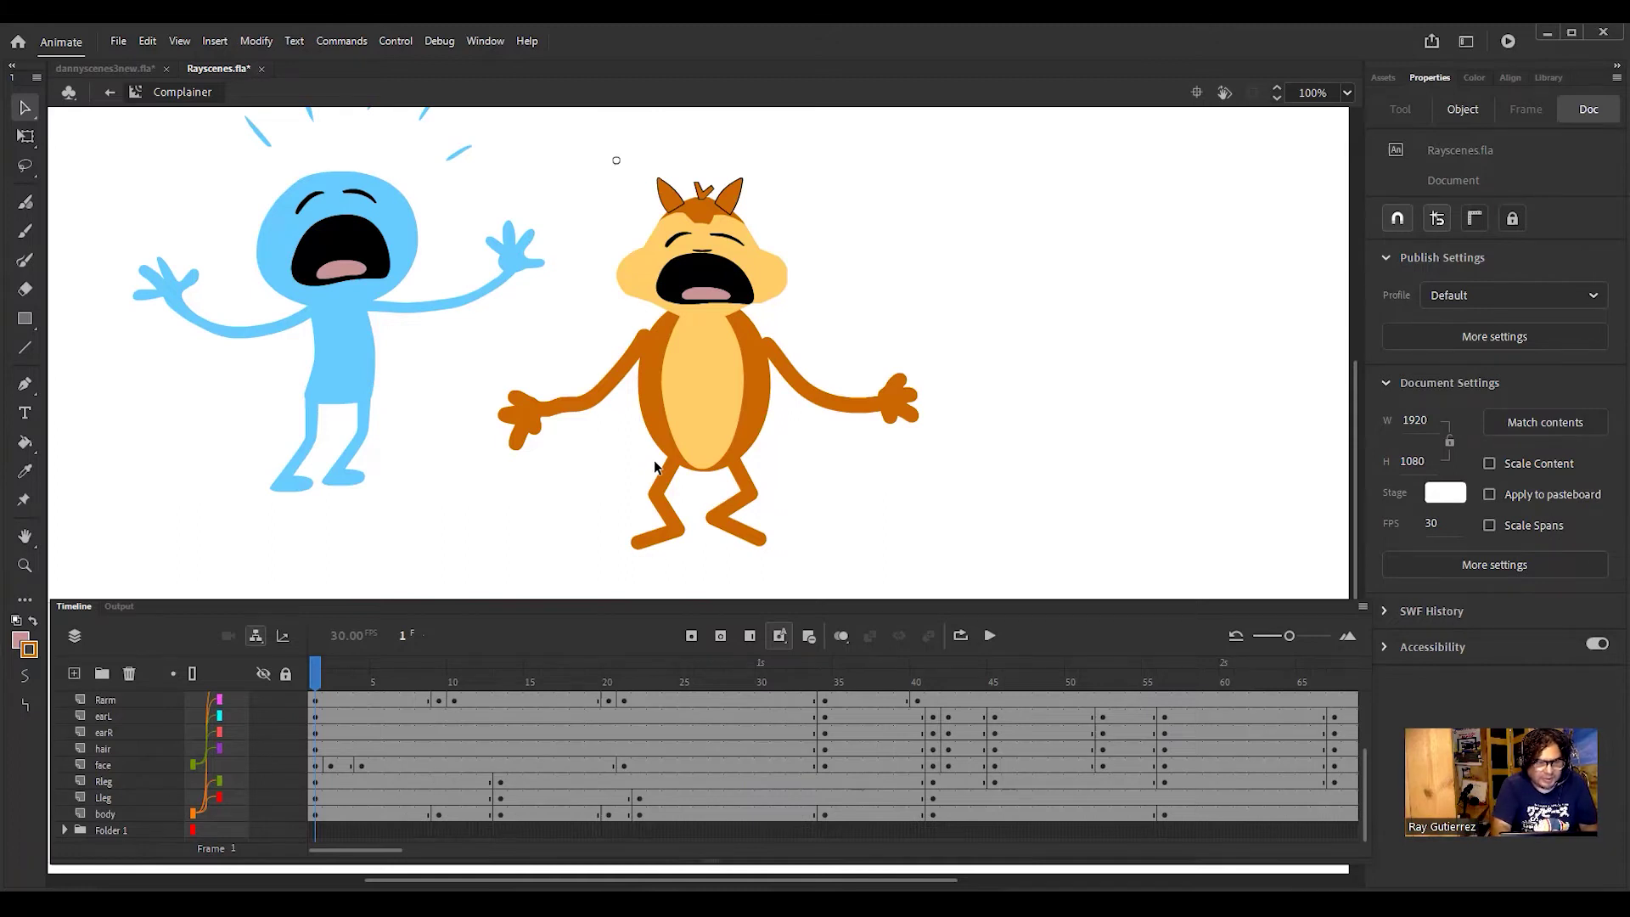
key(ctrl+minus)
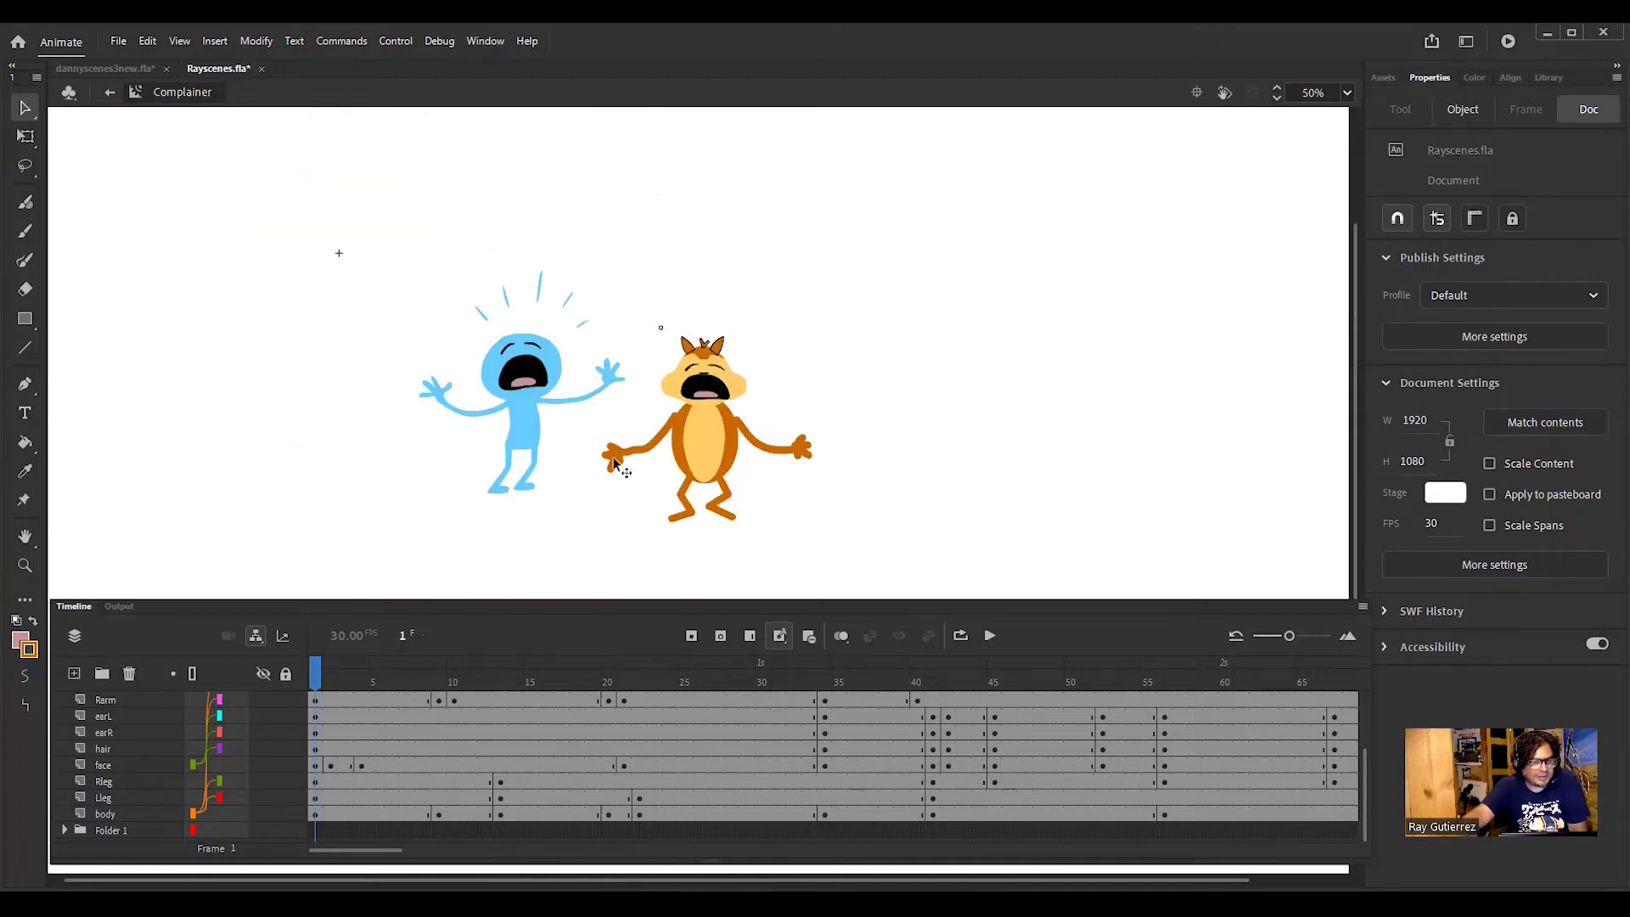
drag(317, 684, 317, 723)
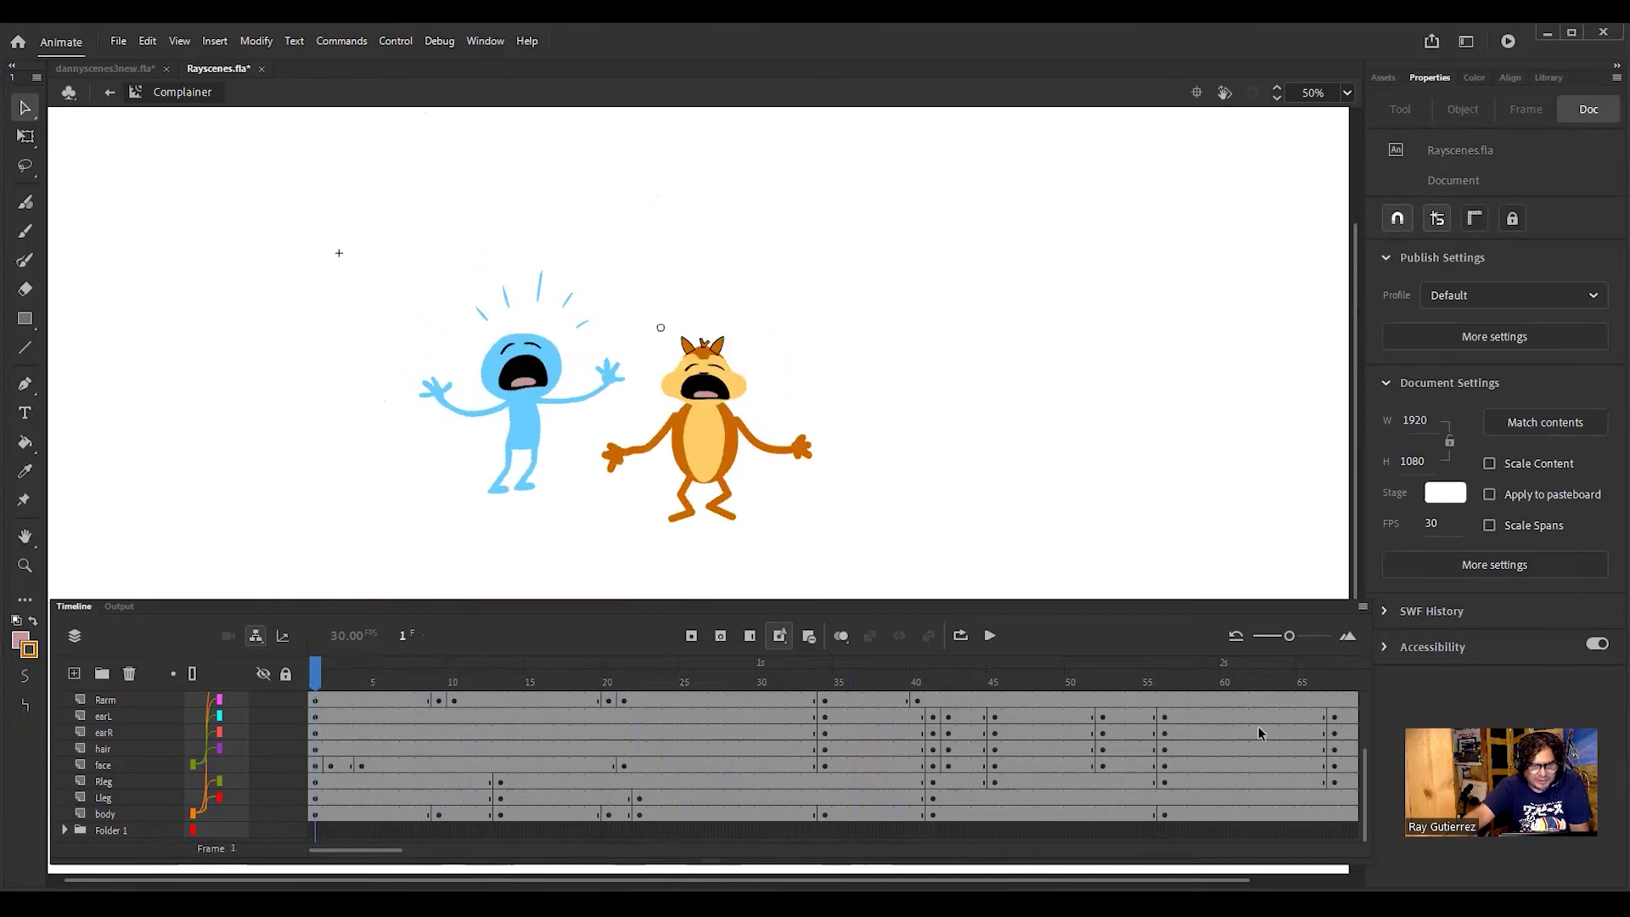
scroll(1367, 726, up, 3)
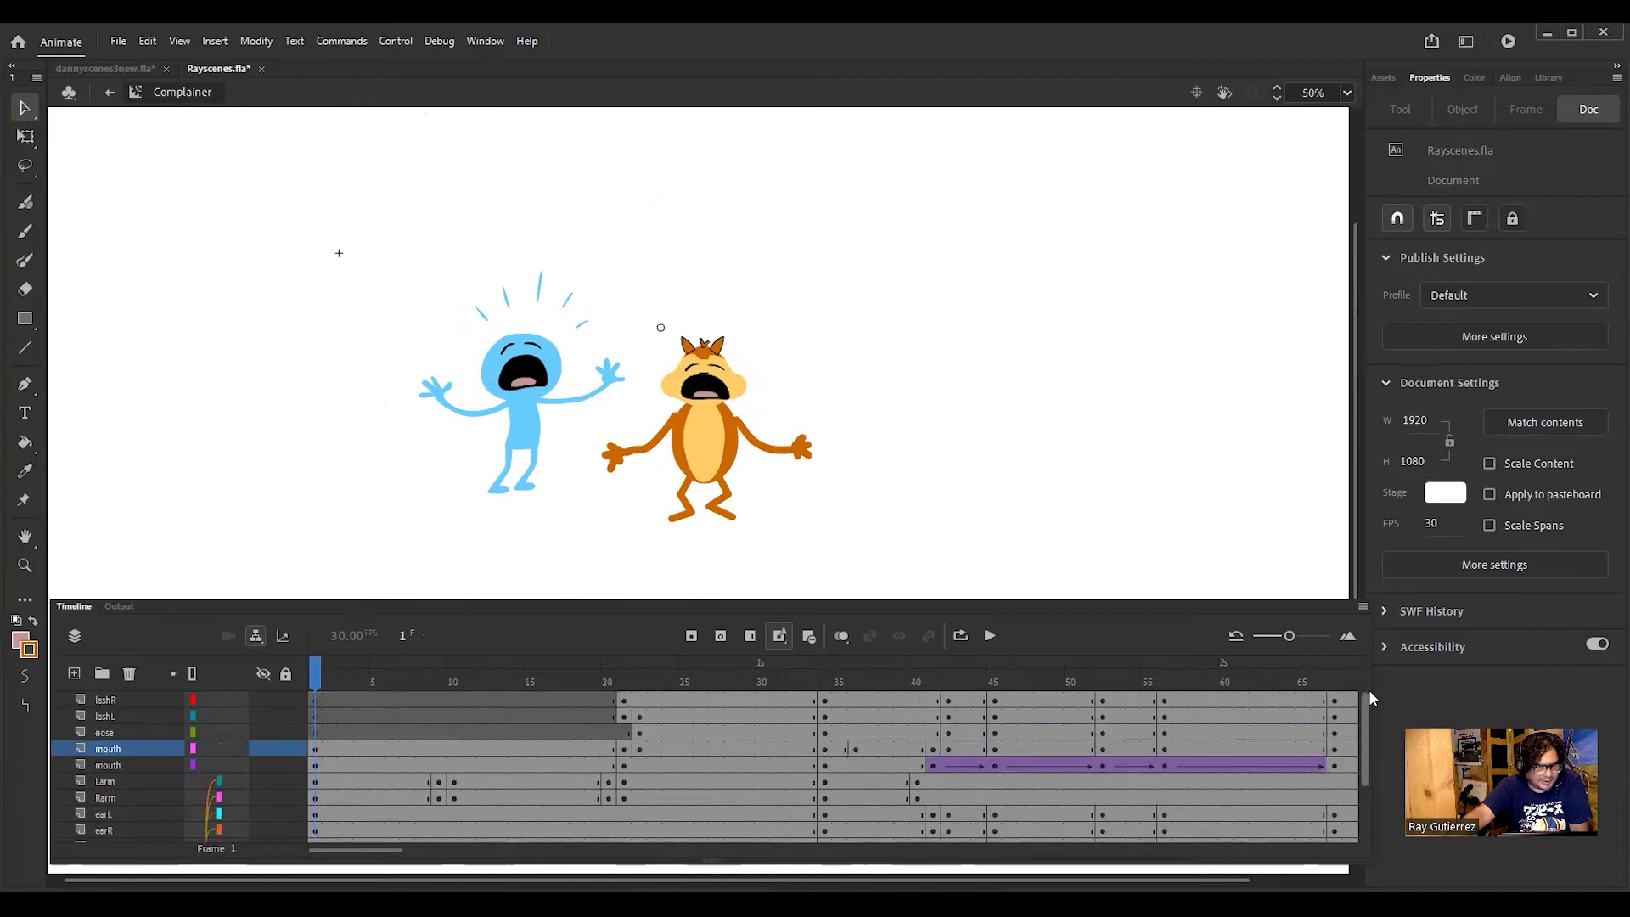
drag(1368, 690, 1367, 719)
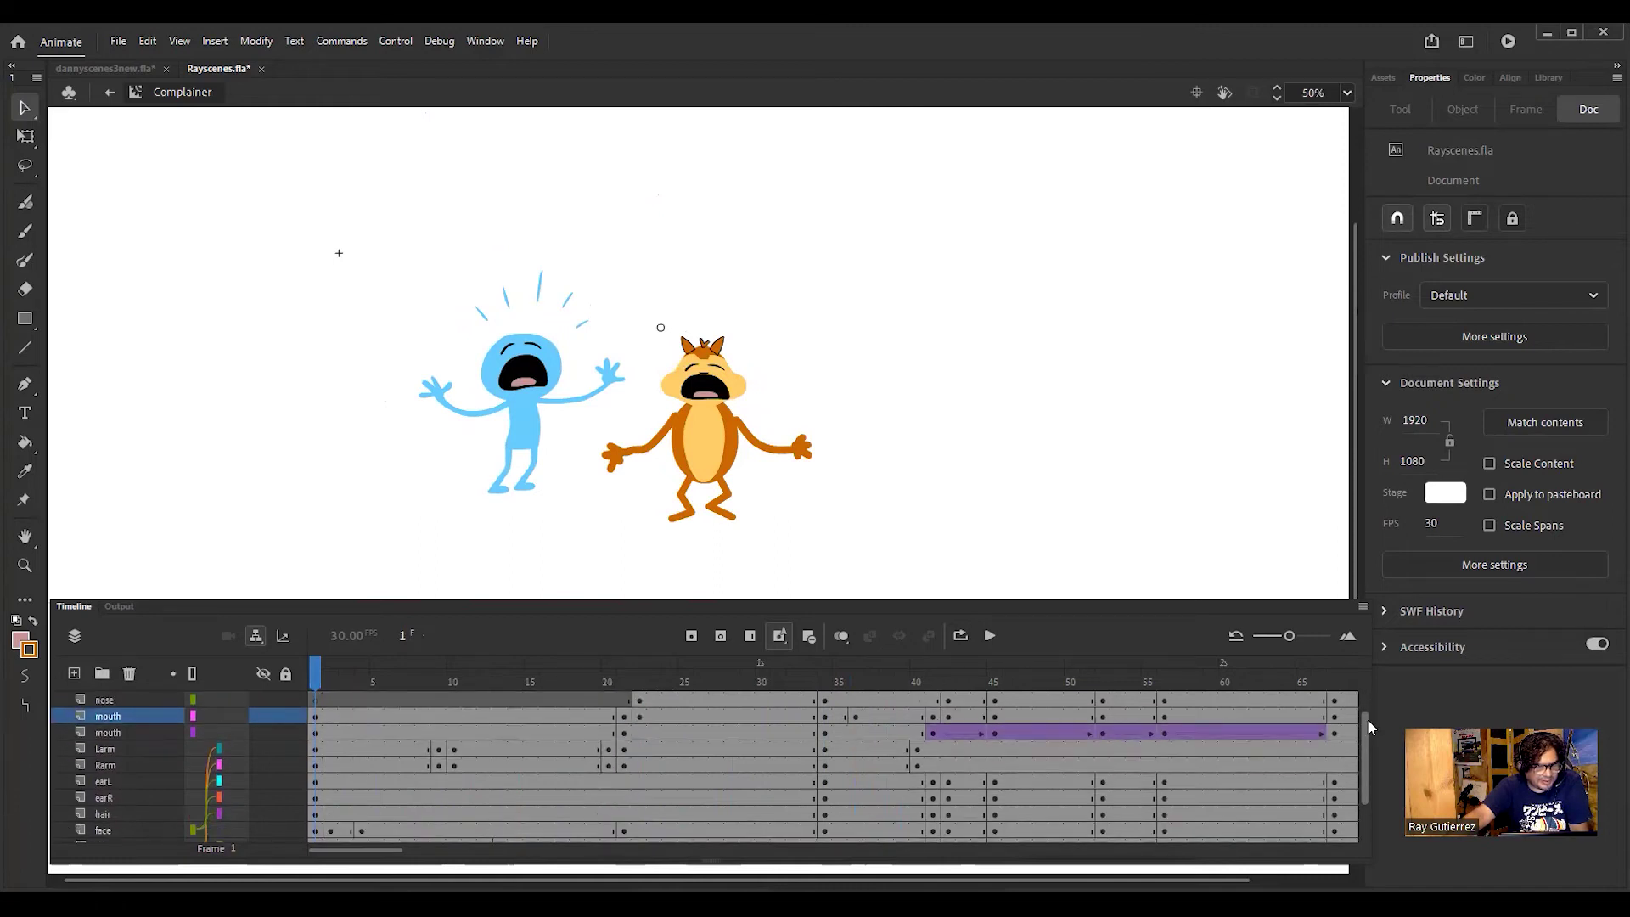
drag(1367, 718, 1367, 726)
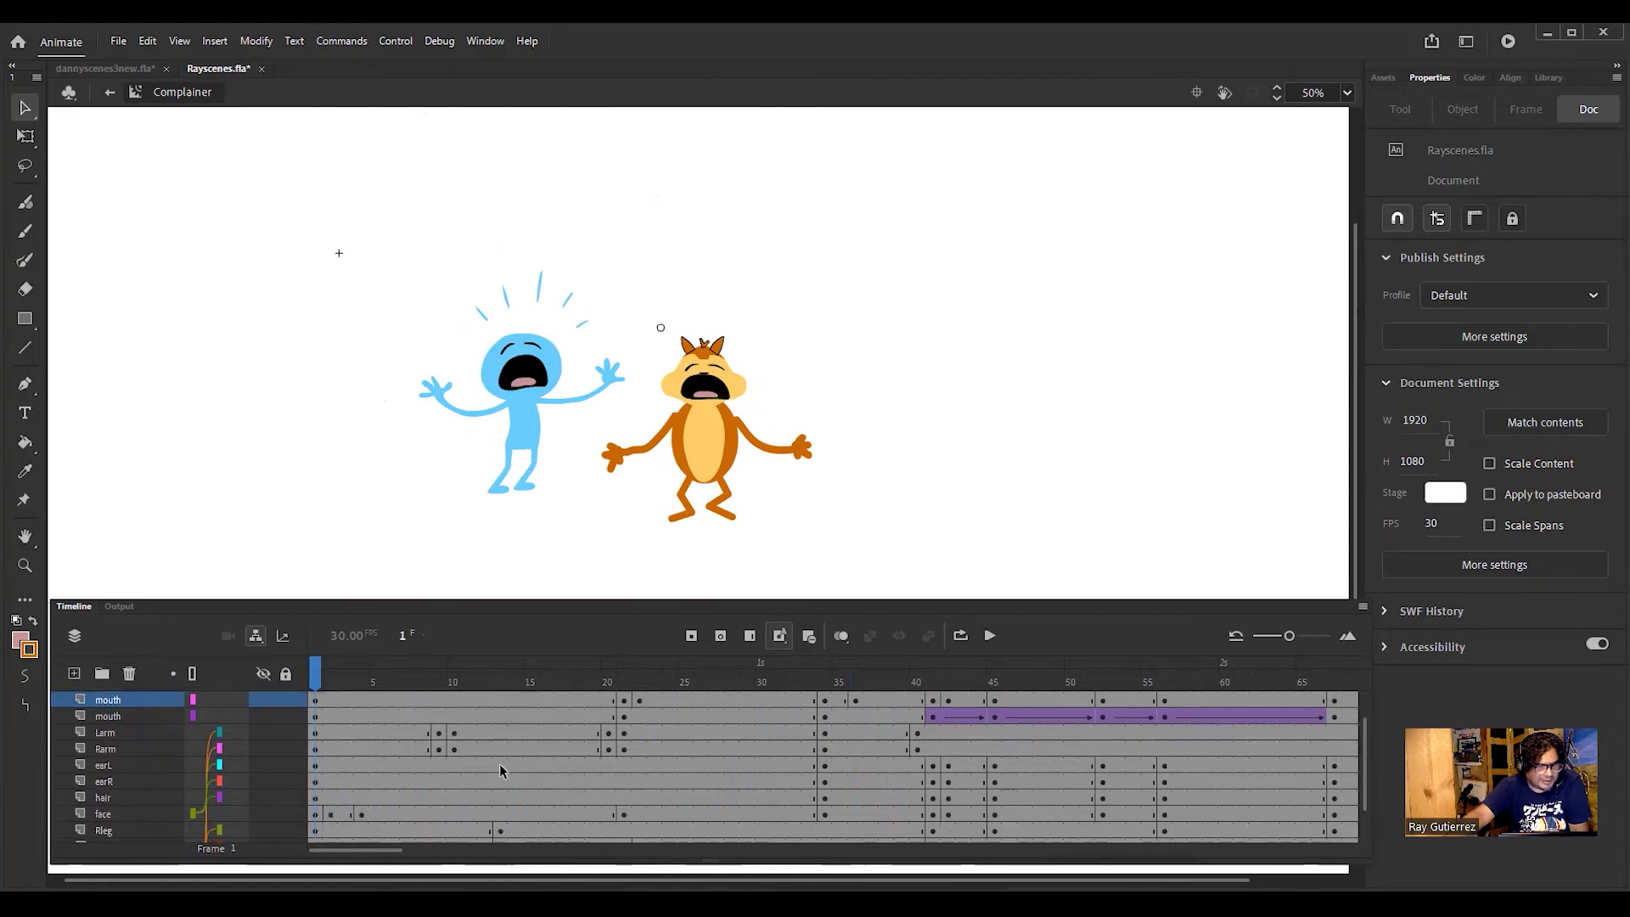
click(316, 732)
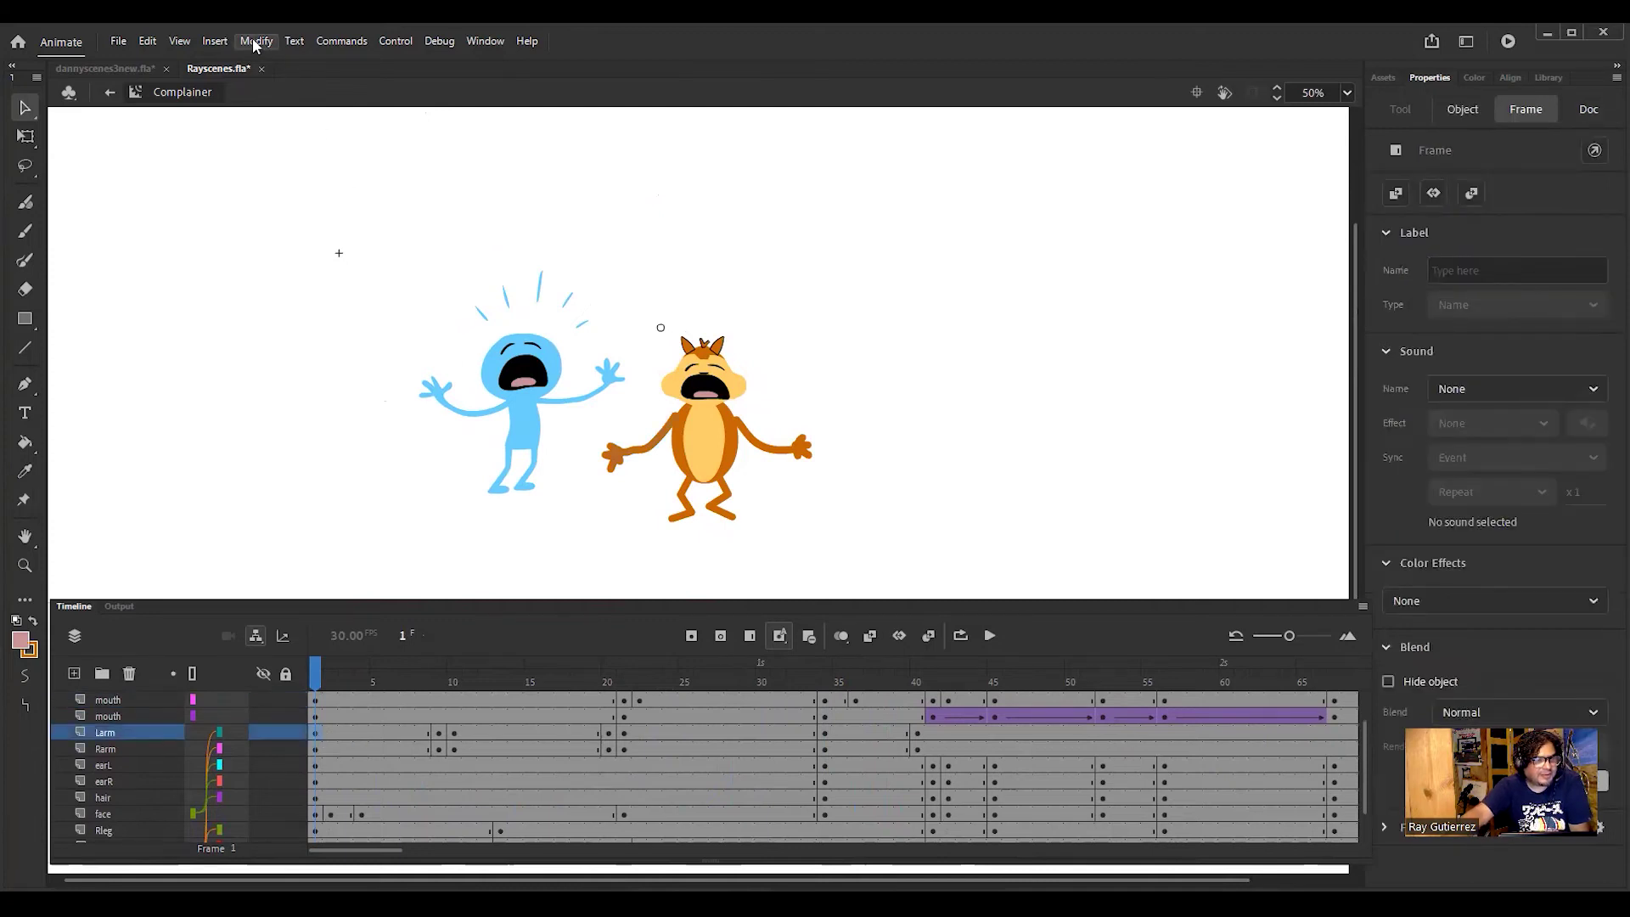
click(212, 40)
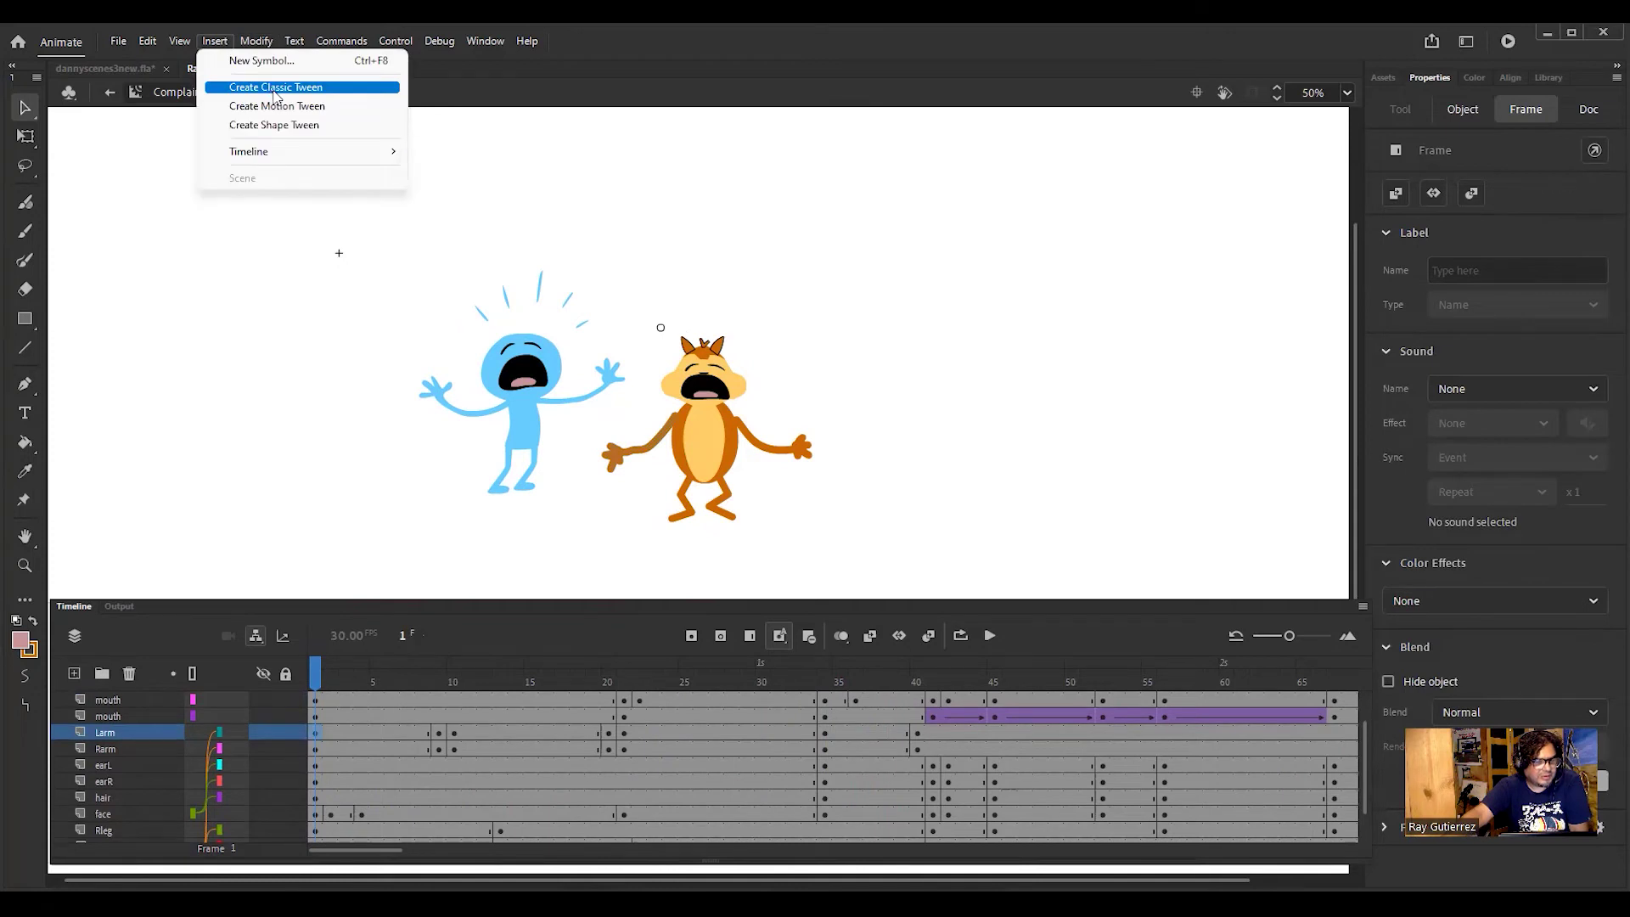
click(275, 88)
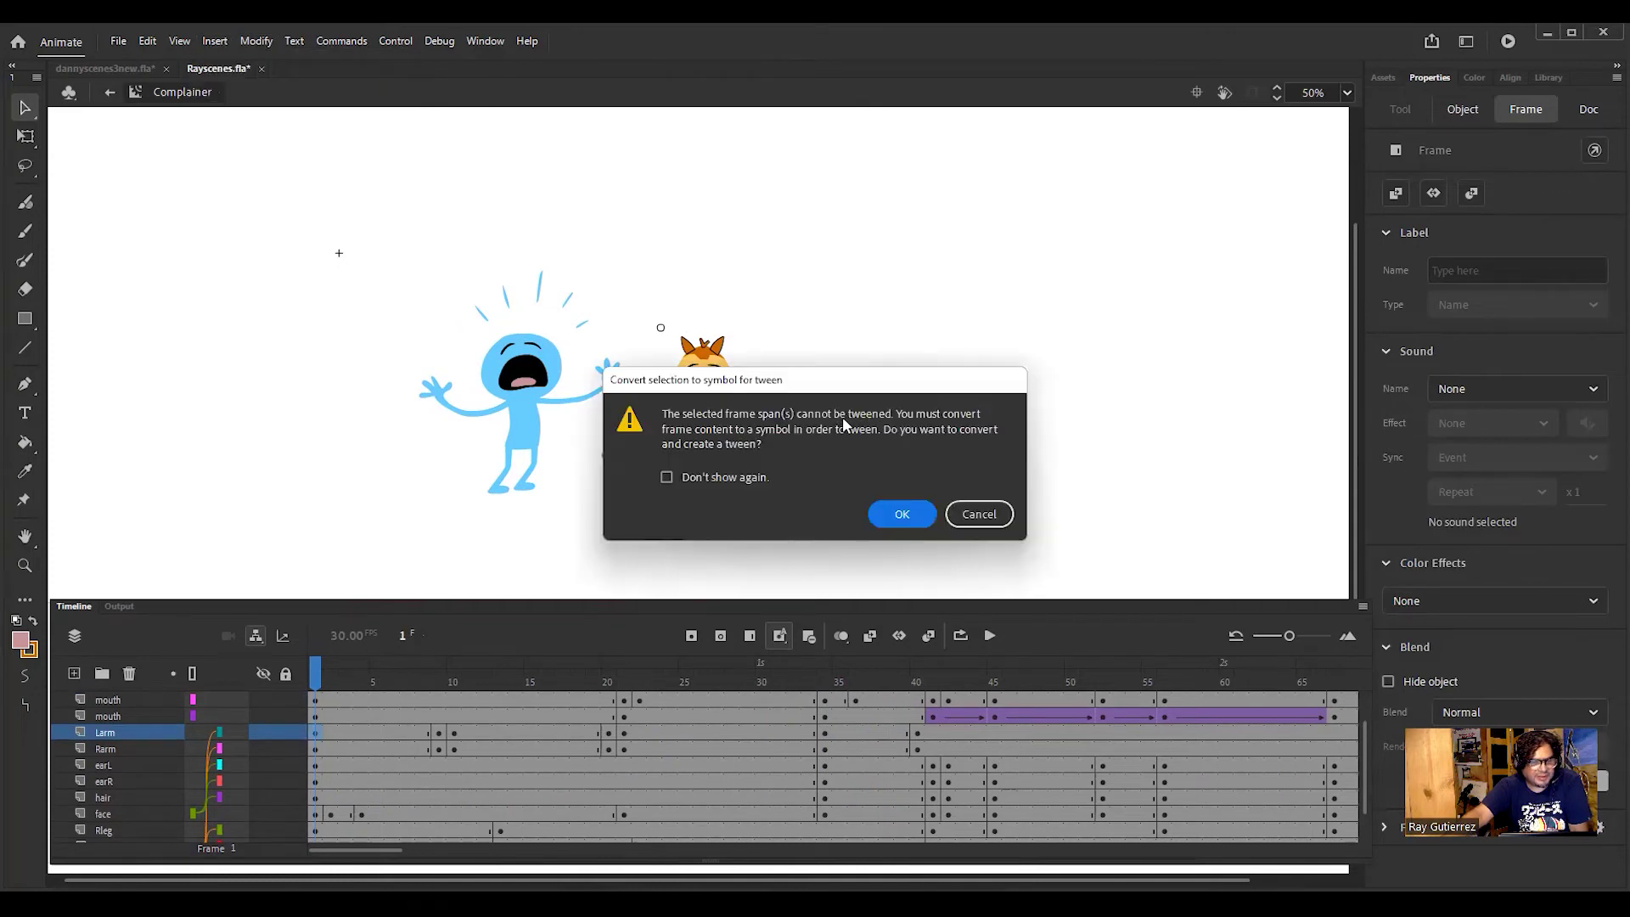
click(902, 515)
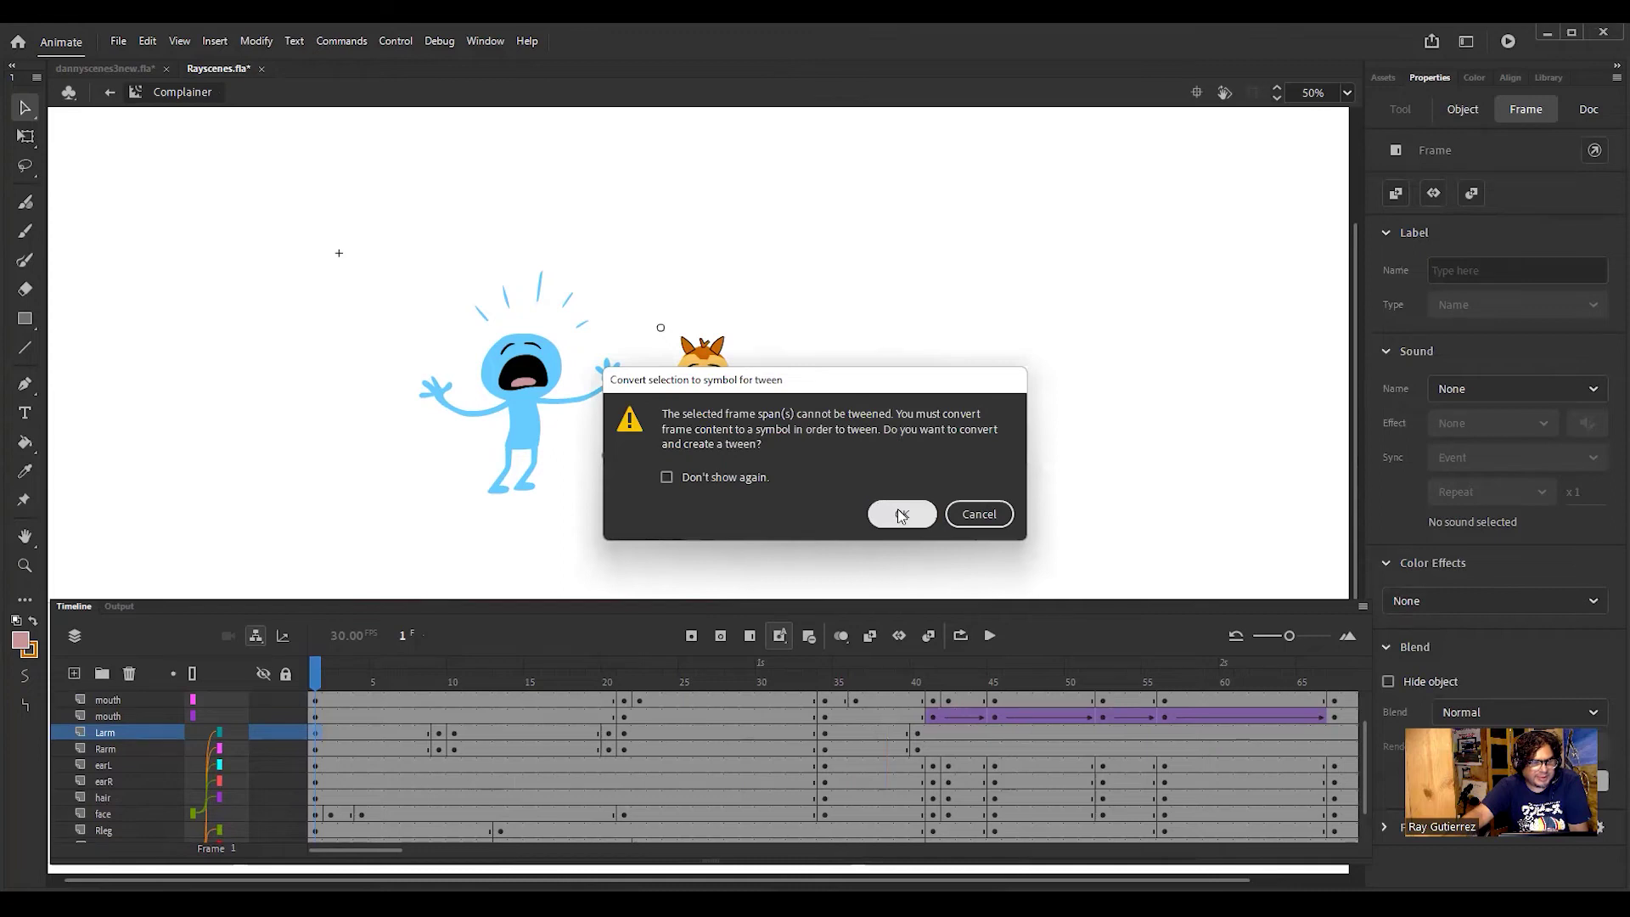
Step: Undo the classic tween created on the Larm layer and stay at frame 1
mouse_move(331, 676)
mouse_down()
mouse_move(409, 686)
mouse_move(316, 688)
mouse_up()
click(156, 341)
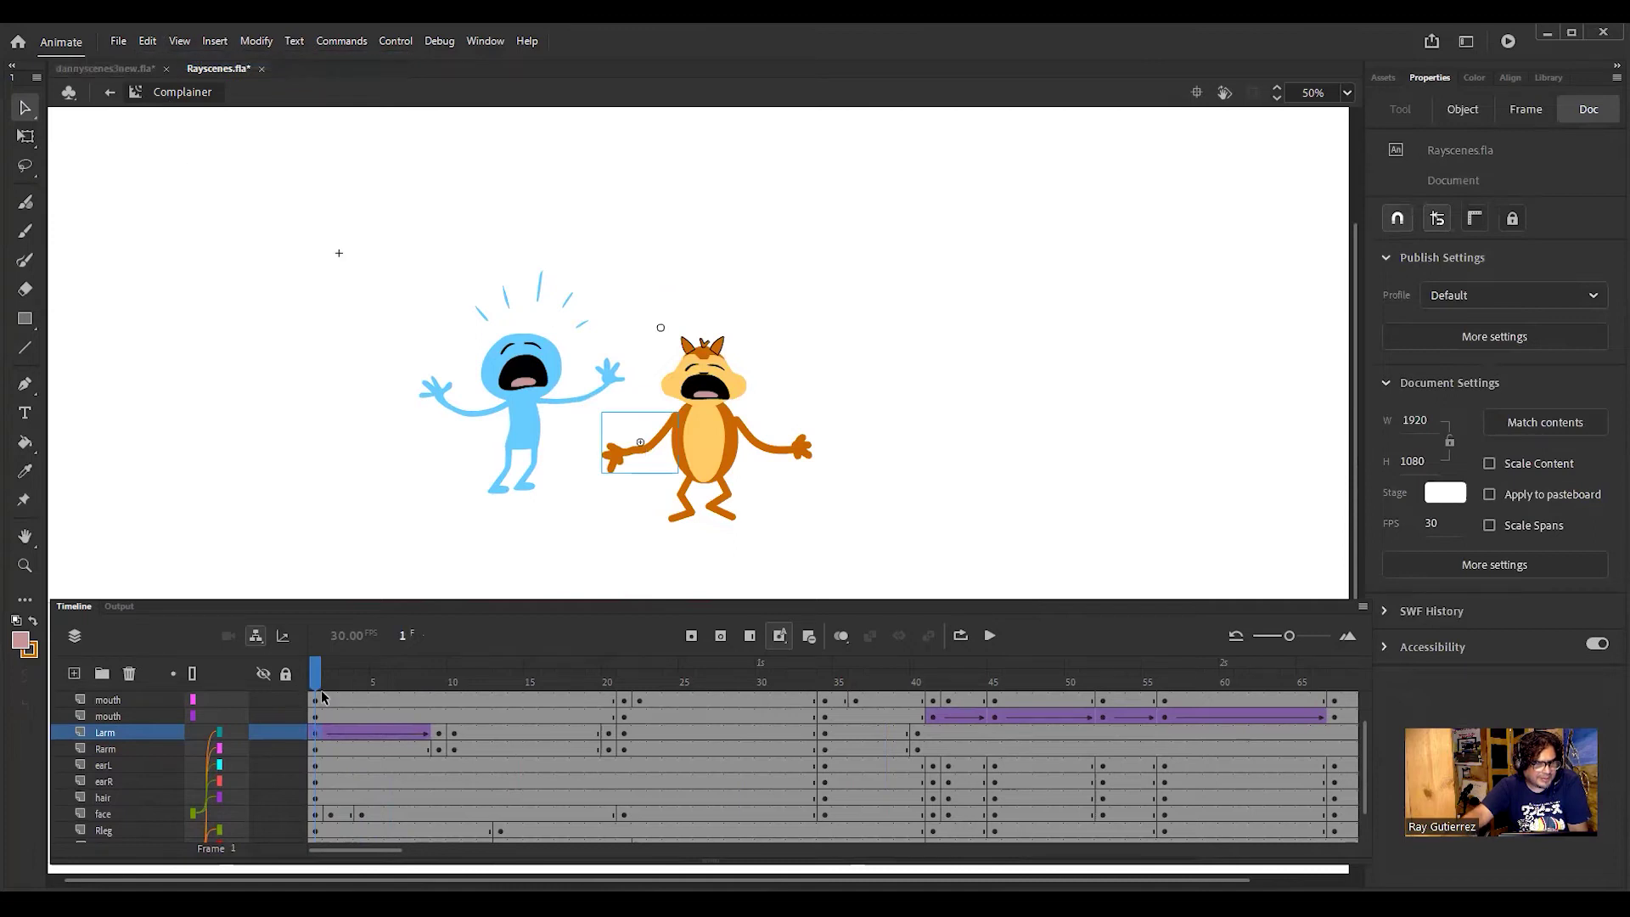
mouse_move(318, 692)
mouse_down()
mouse_move(346, 686)
mouse_move(316, 687)
mouse_up()
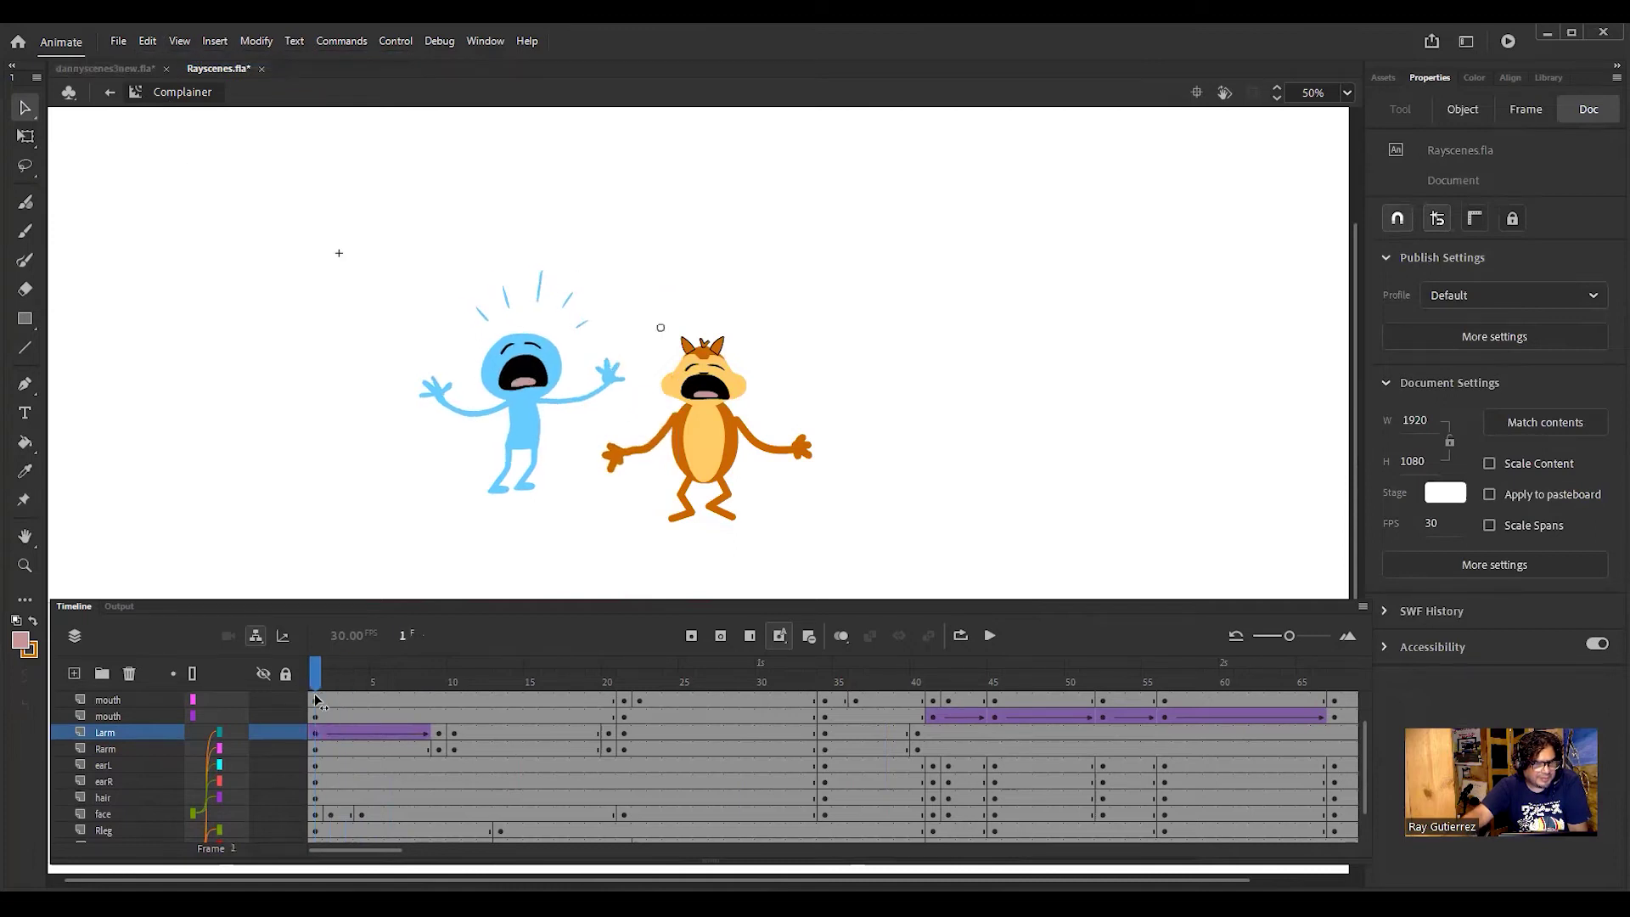
click(148, 41)
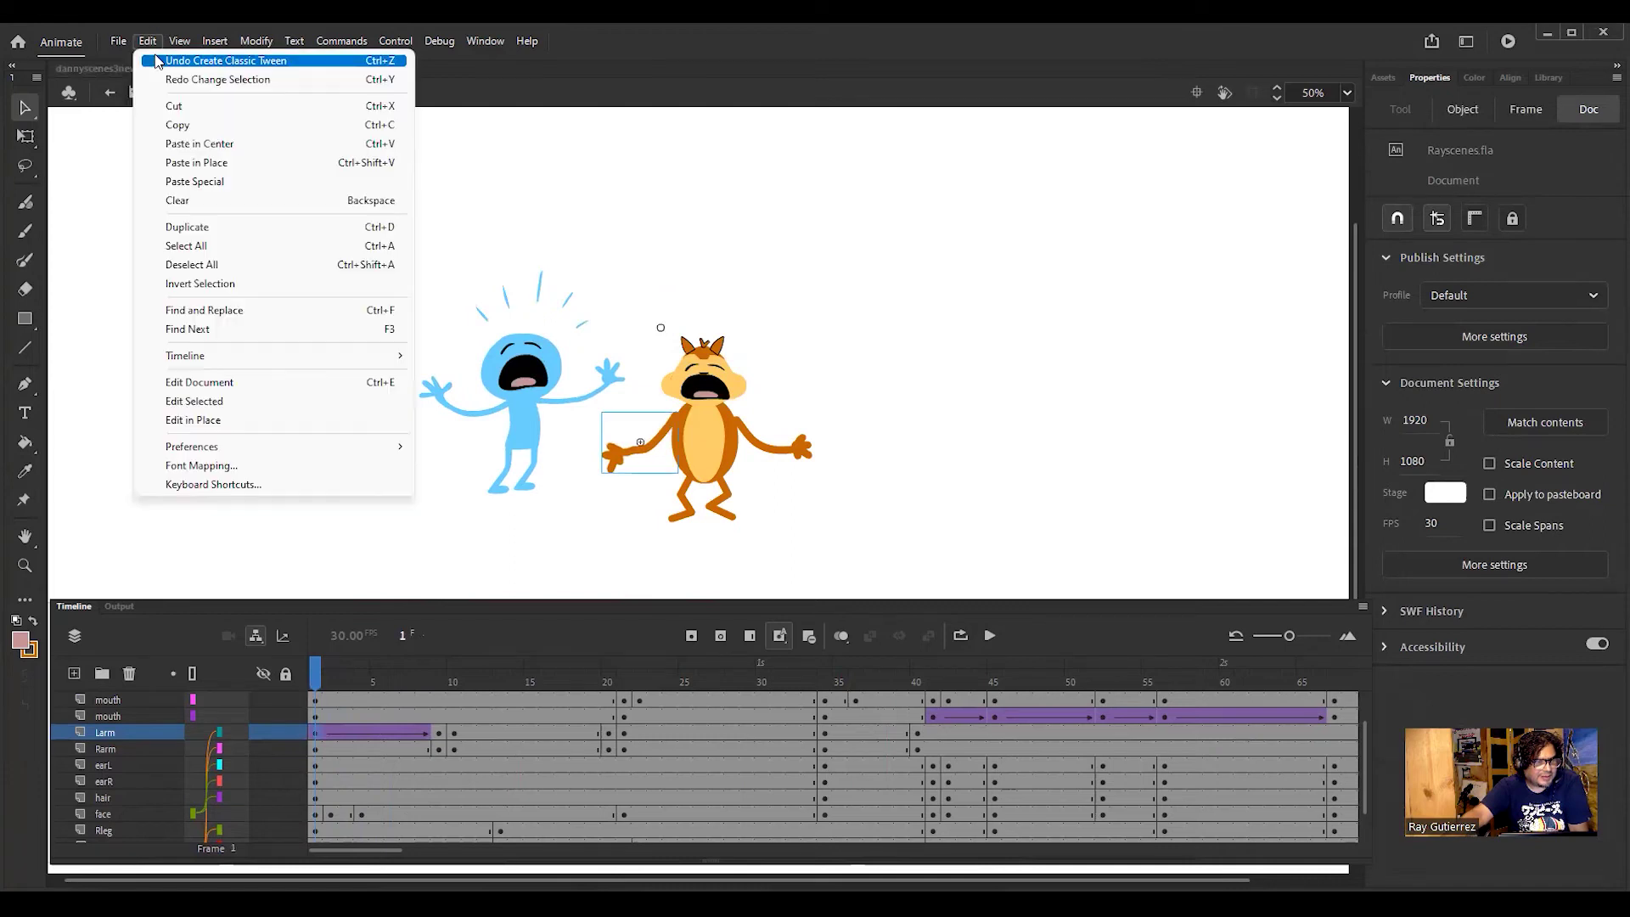
click(170, 58)
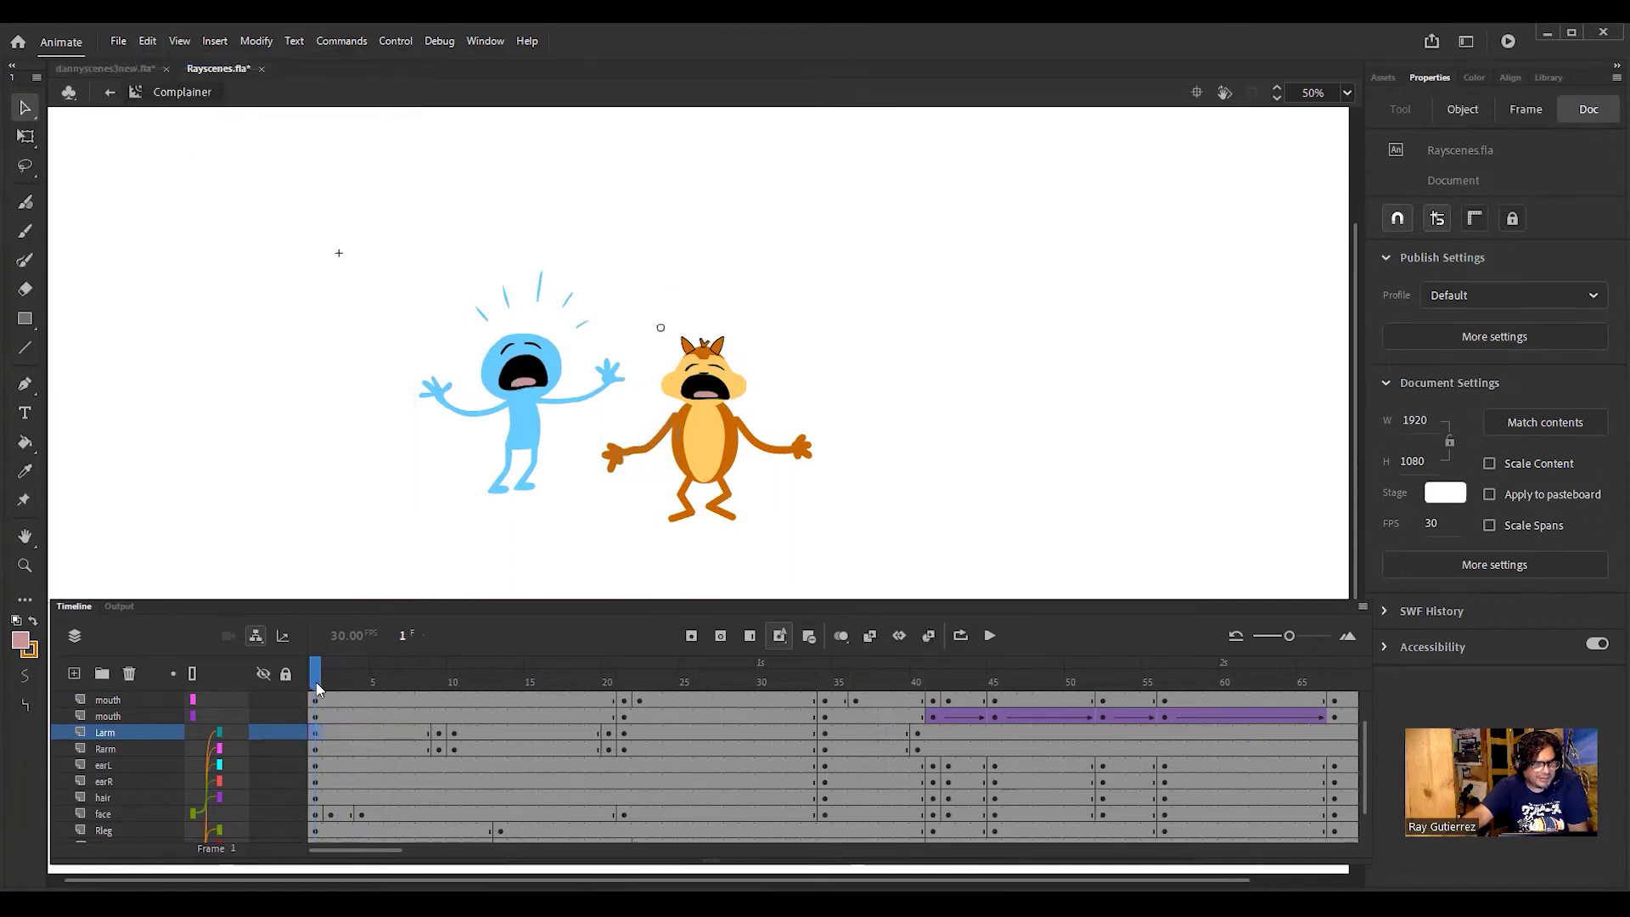
drag(317, 689, 316, 803)
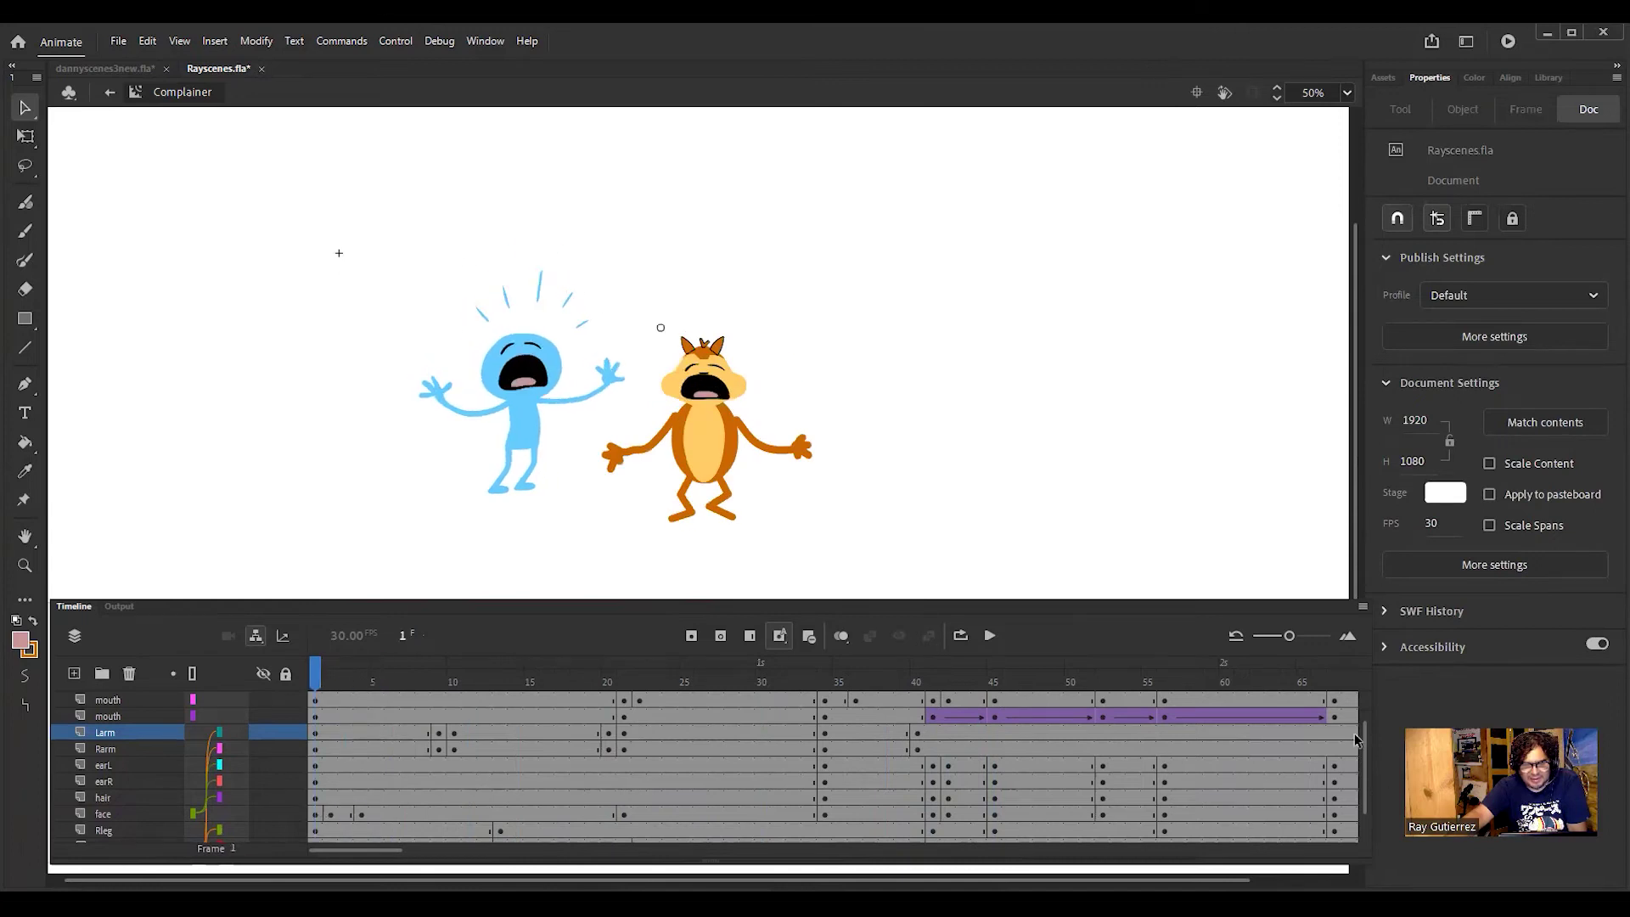
Step: Delete the blue character's artwork in Folder 1, at the bottom of the layer stack
scroll(1360, 778, down, 2)
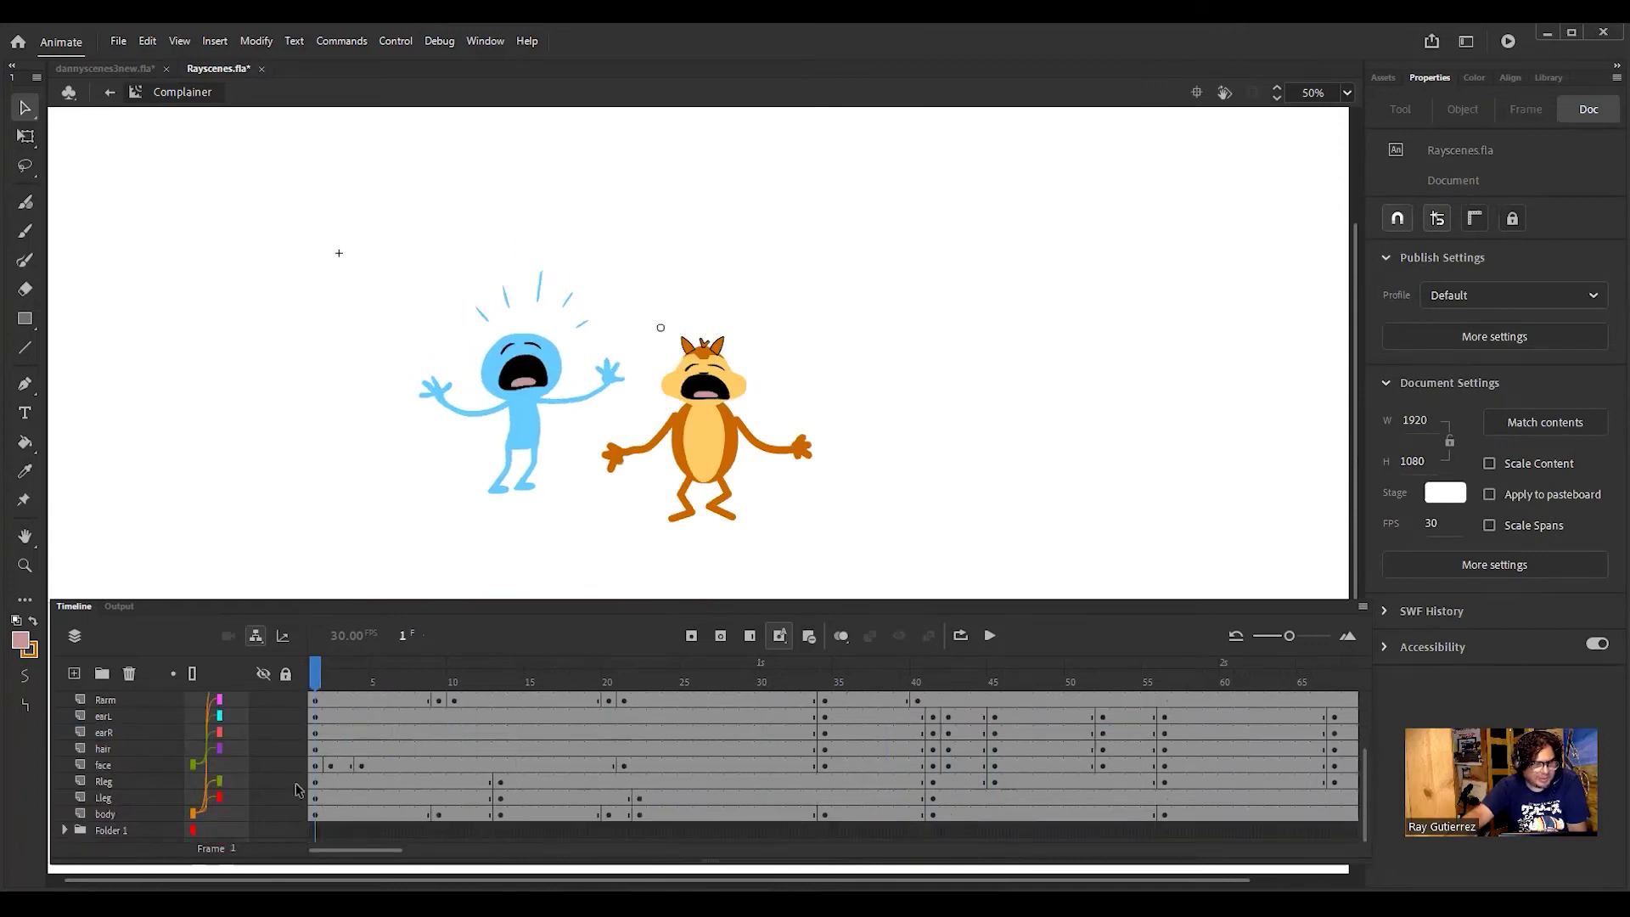
click(127, 830)
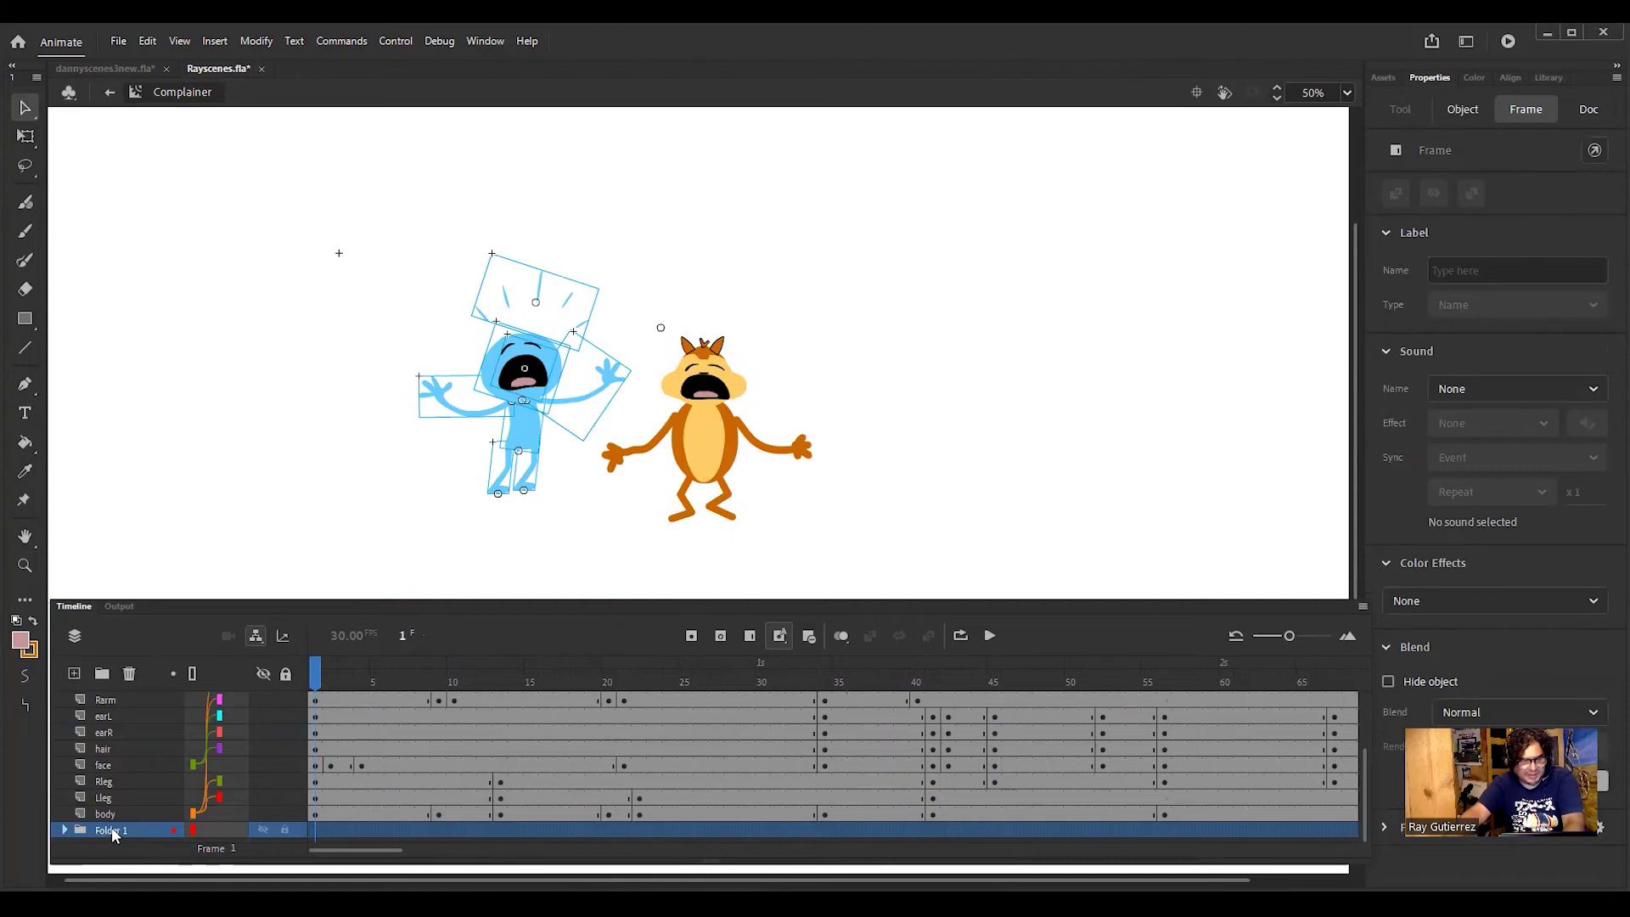
key(Delete)
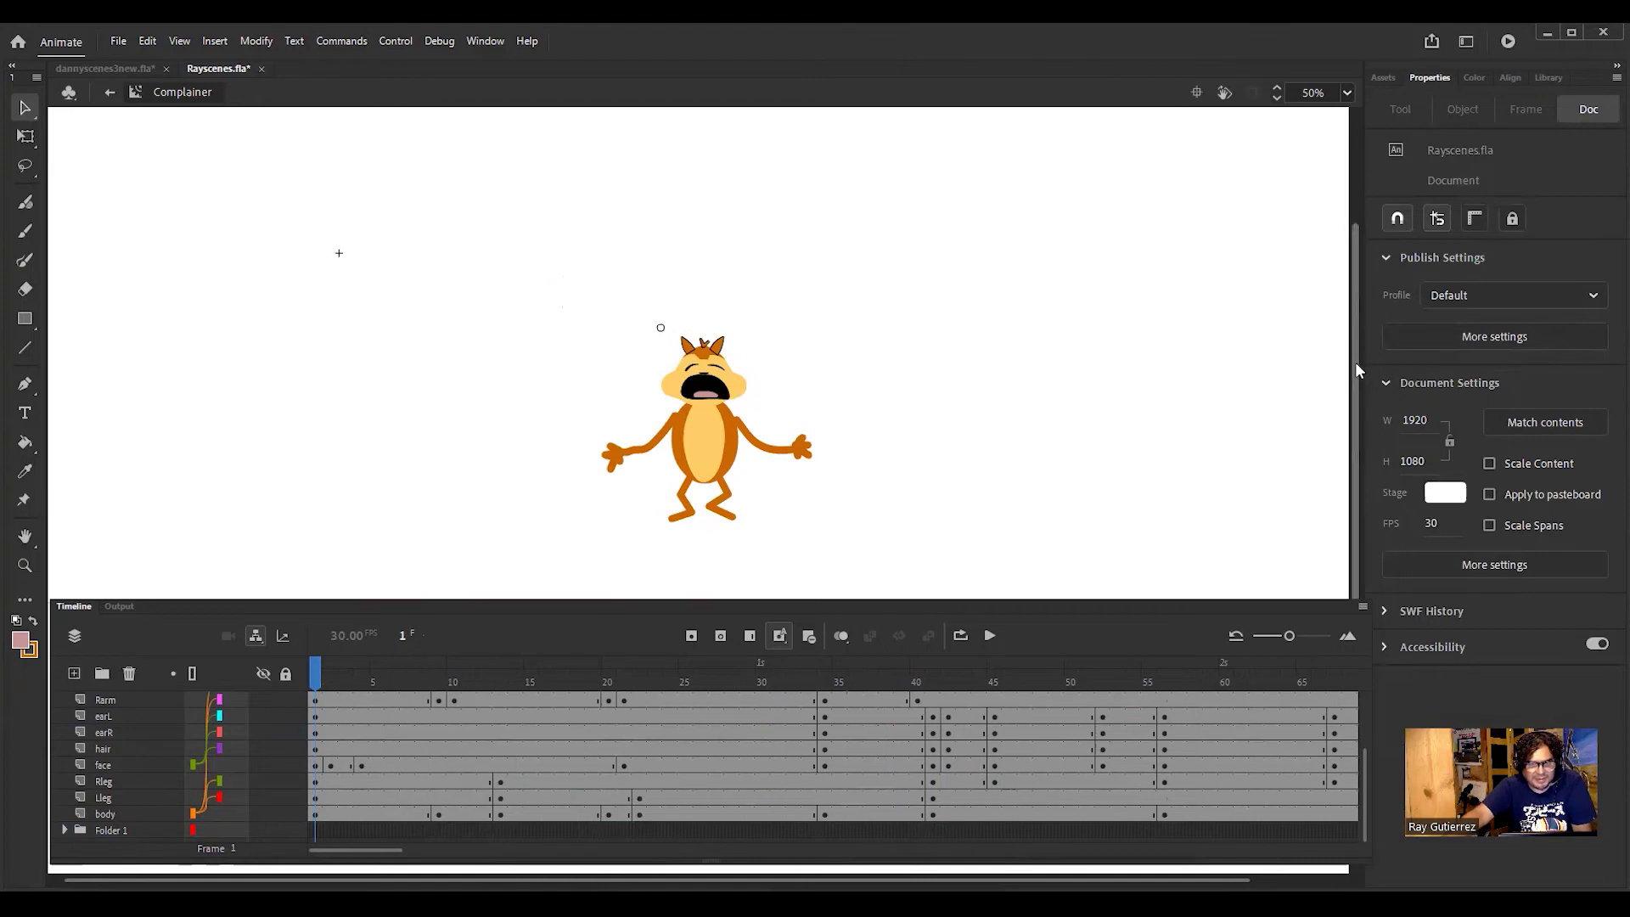
drag(1352, 261, 1353, 307)
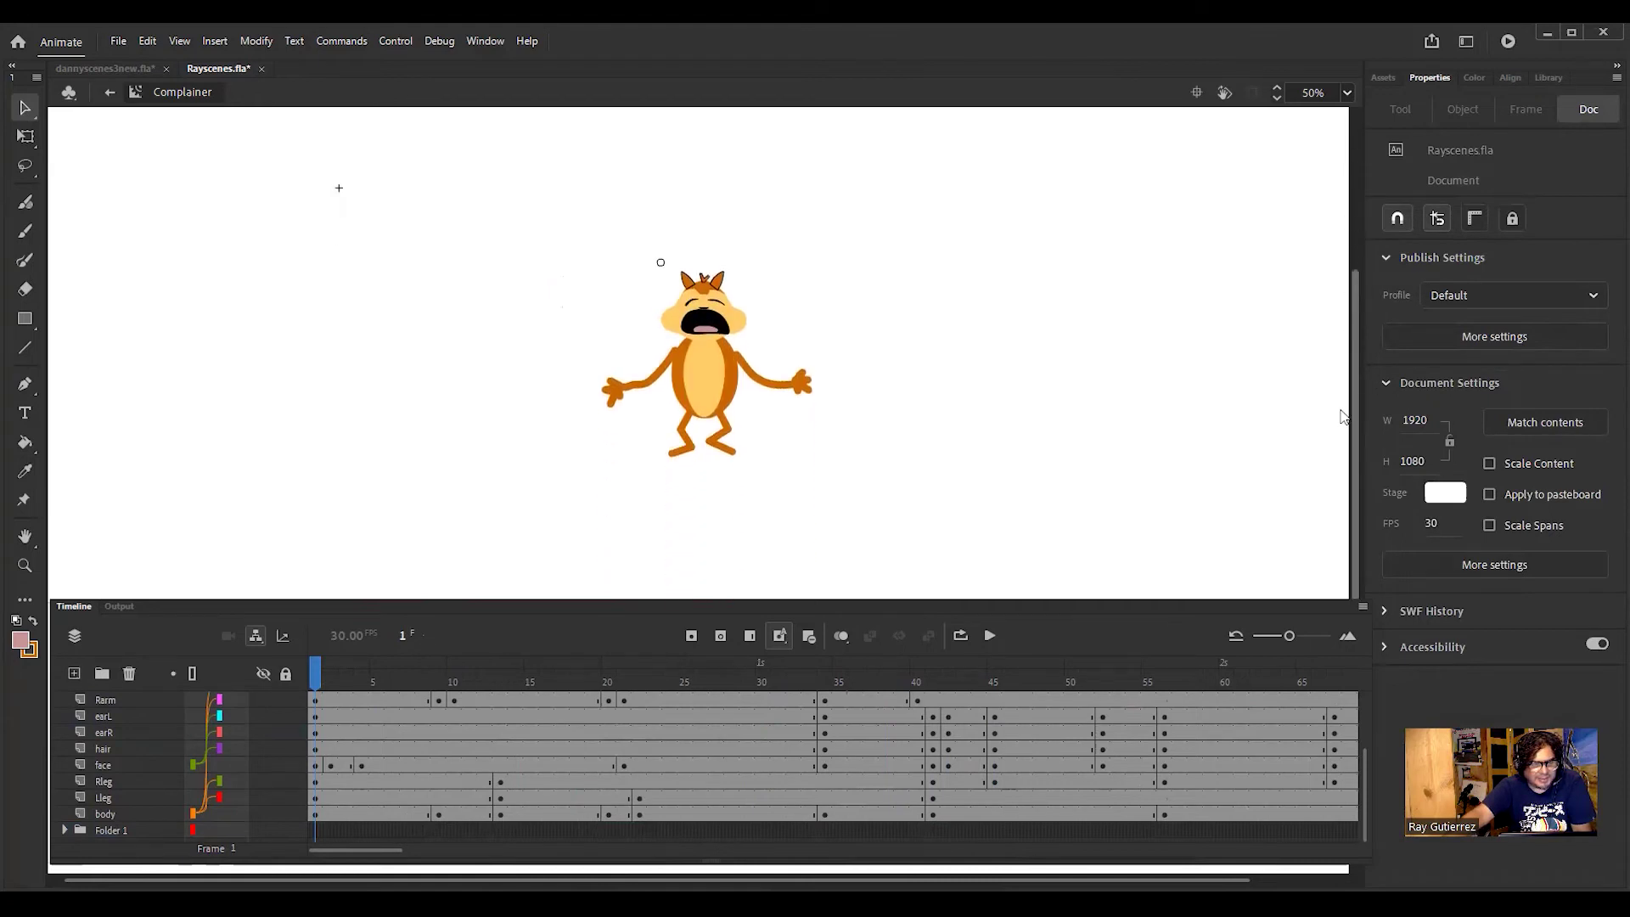
Step: Delete the Folder 1 layer folder, and play and scrub the animation to check the remaining orange character
drag(319, 677, 399, 749)
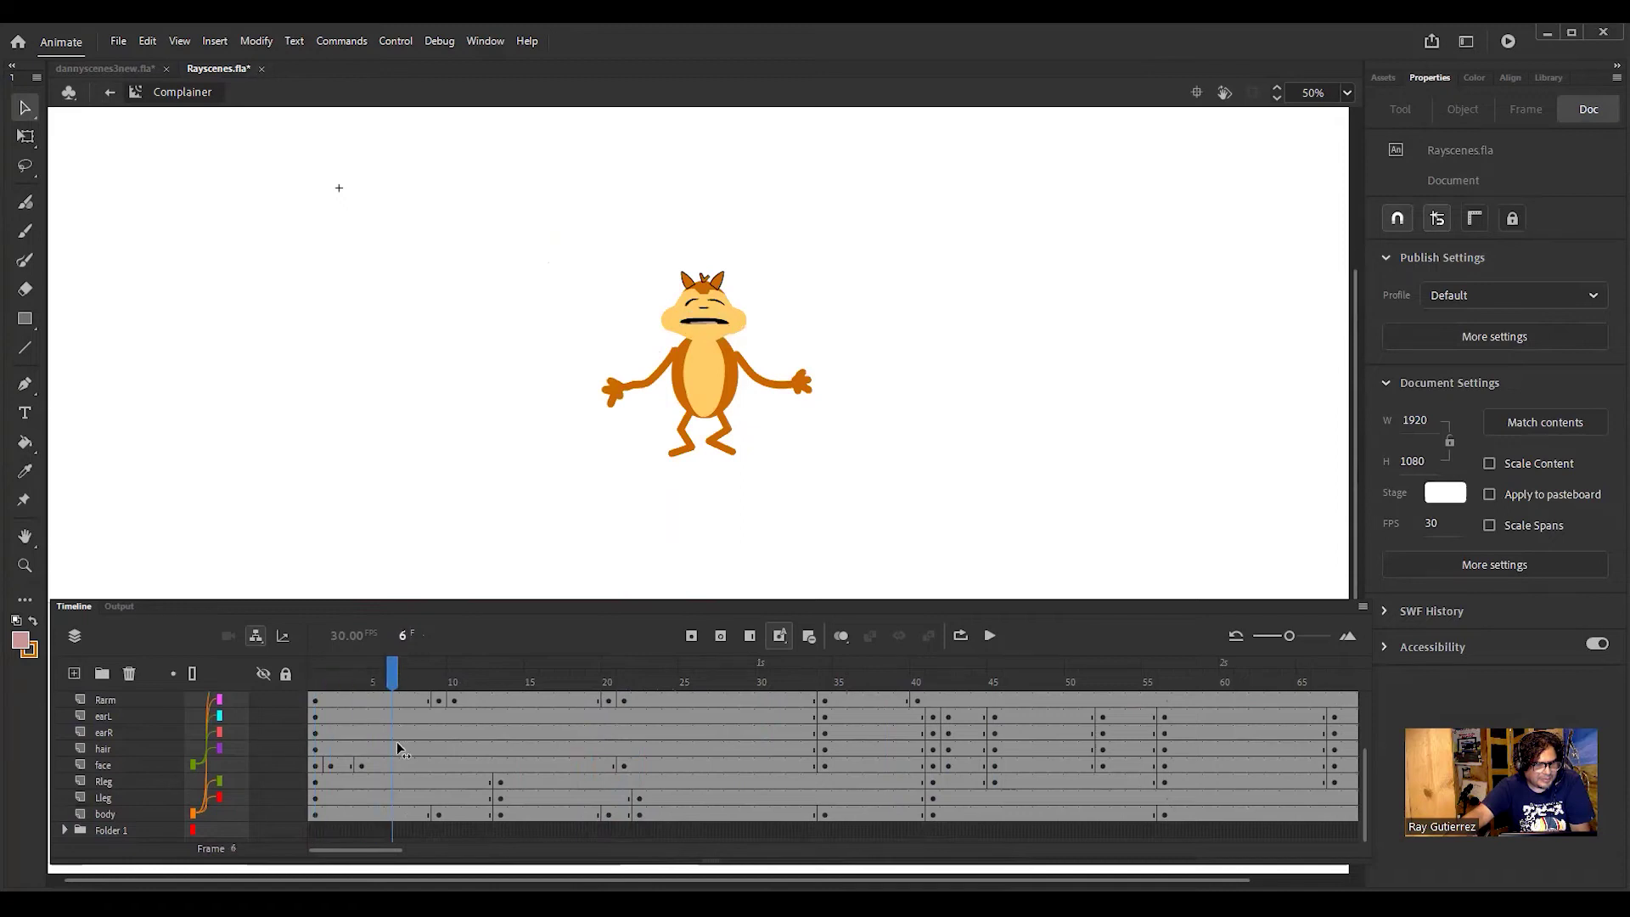
drag(394, 671, 315, 671)
click(115, 829)
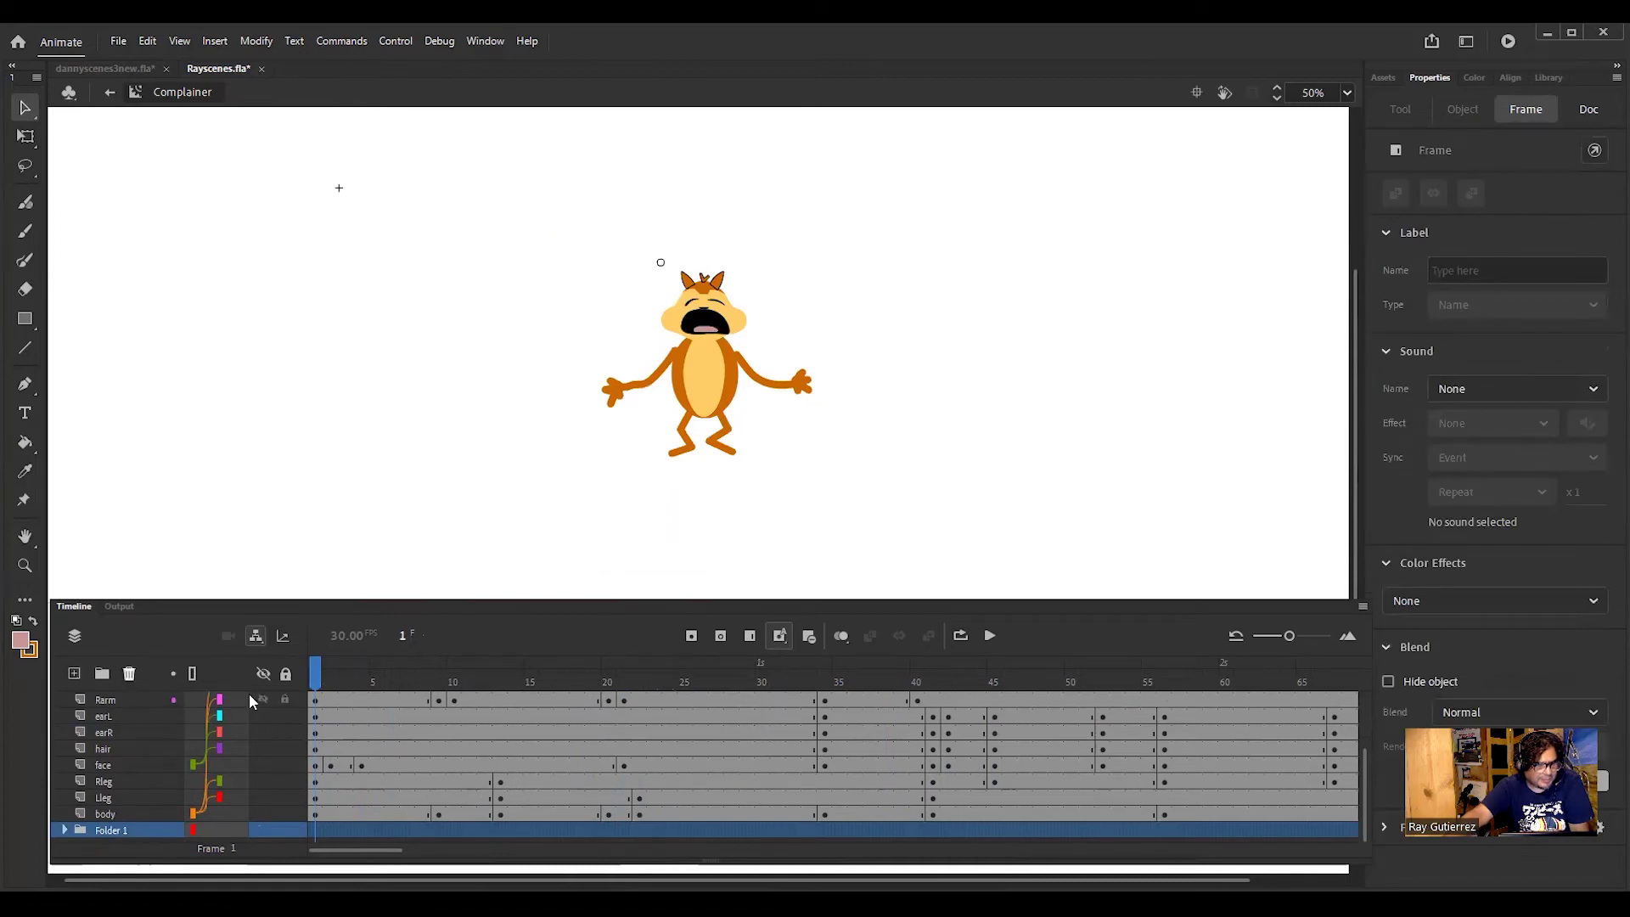
key(Delete)
click(904, 501)
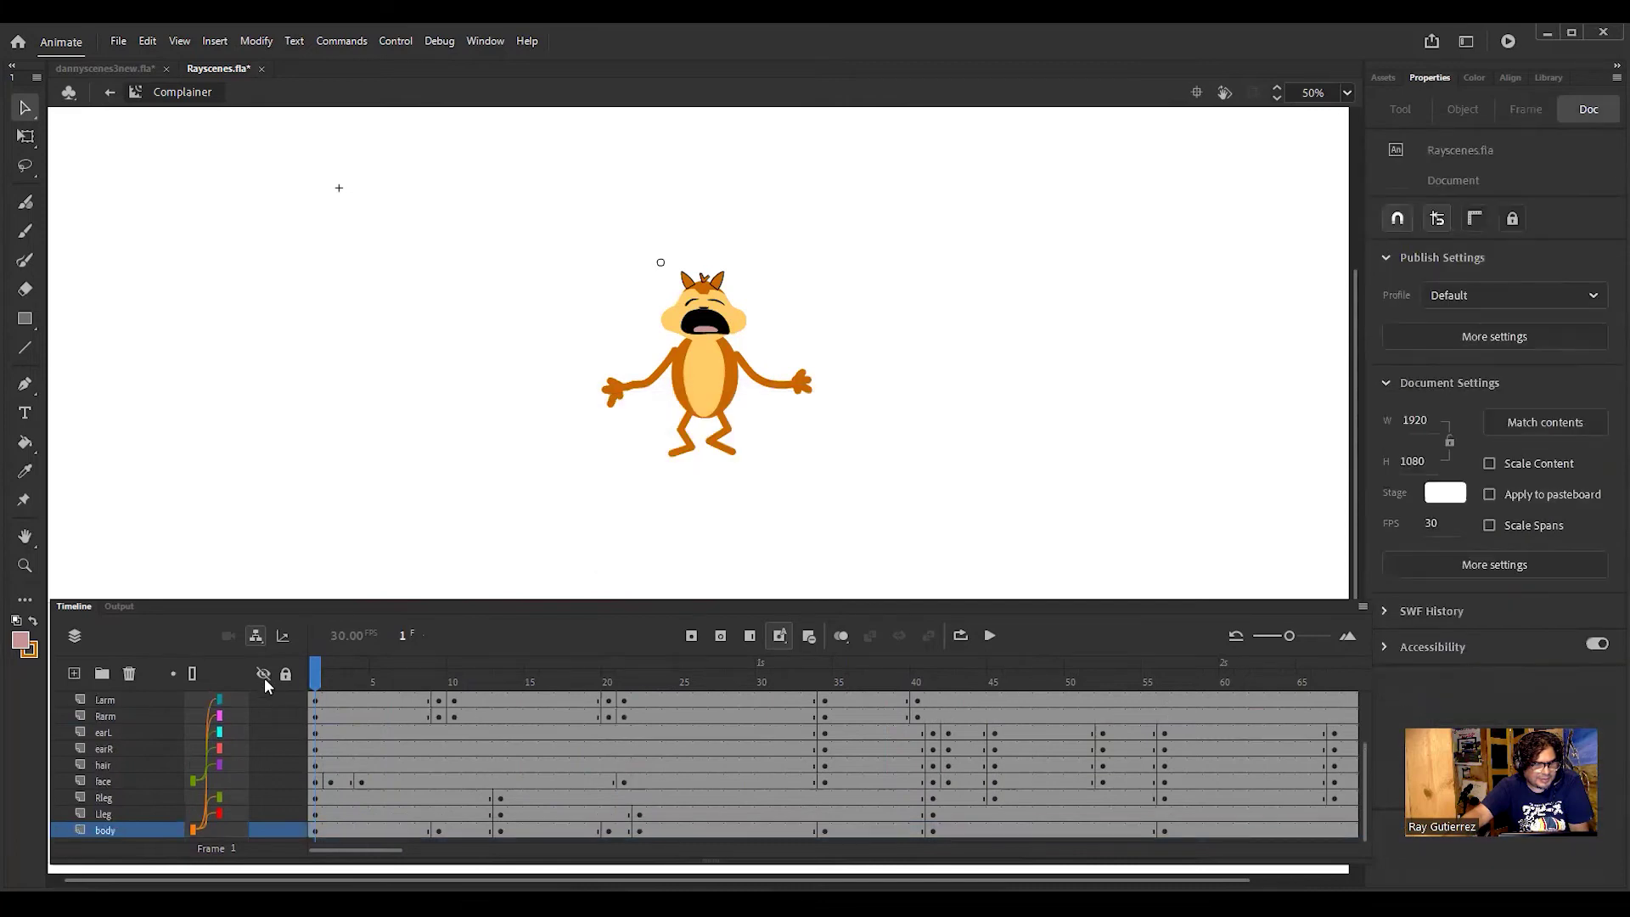
key(Return)
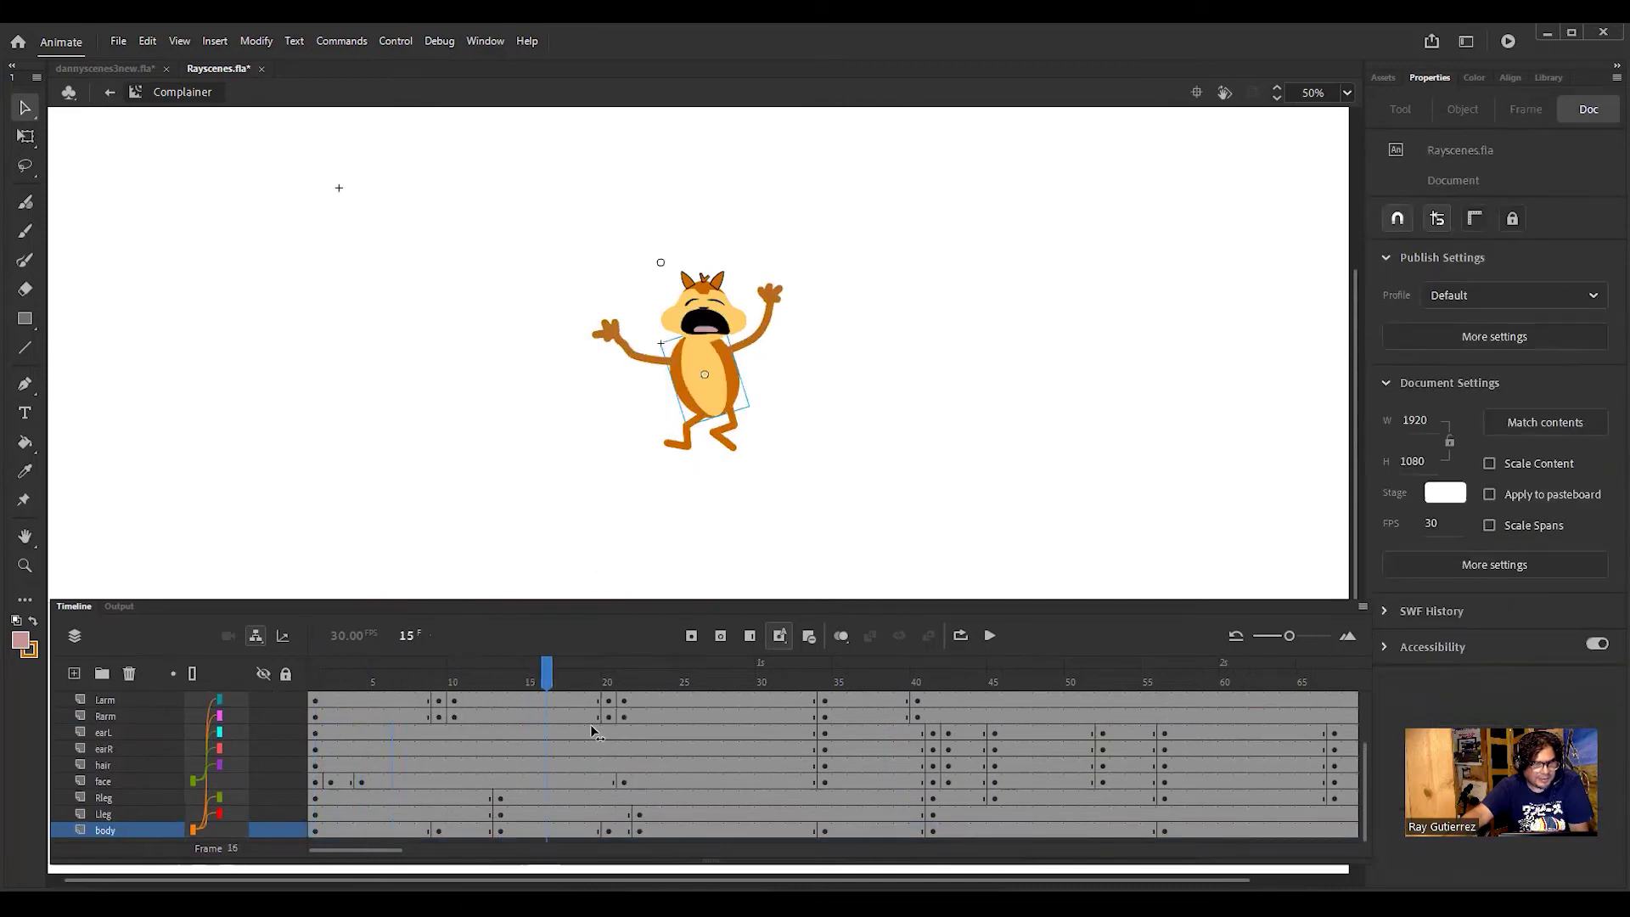
mouse_move(710, 746)
mouse_down()
mouse_move(399, 752)
mouse_move(731, 763)
mouse_move(416, 762)
mouse_move(1048, 805)
mouse_up()
drag(894, 805, 306, 811)
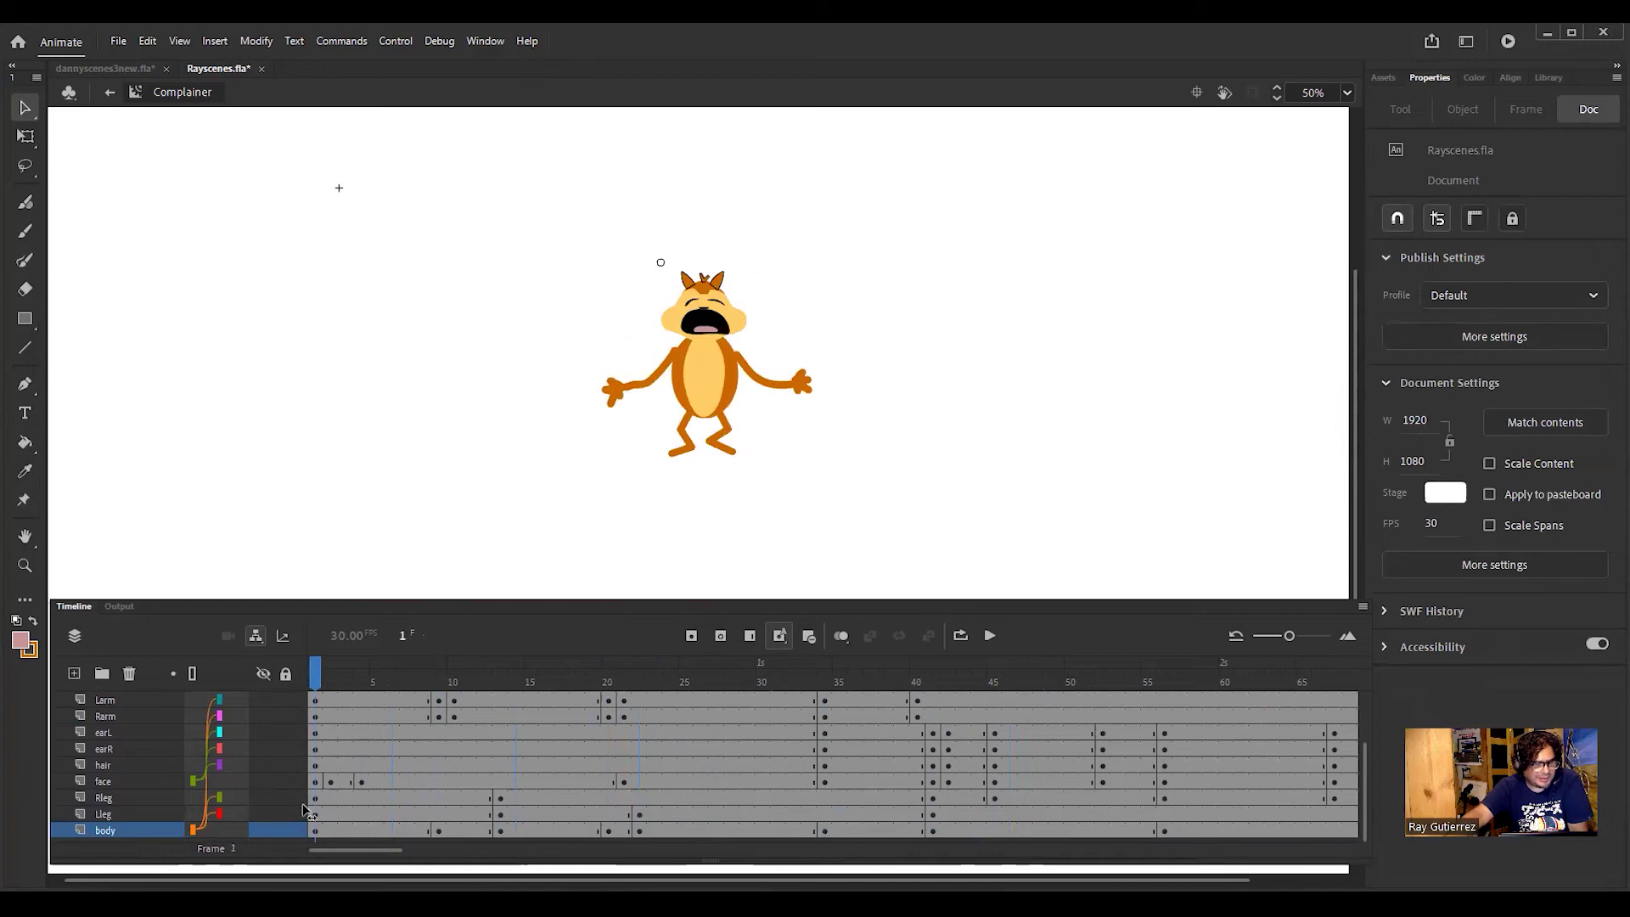
Step: Try deleting the lower of the two mouth layers, and scrub and play the opening frames to check the face
drag(1361, 777, 1370, 725)
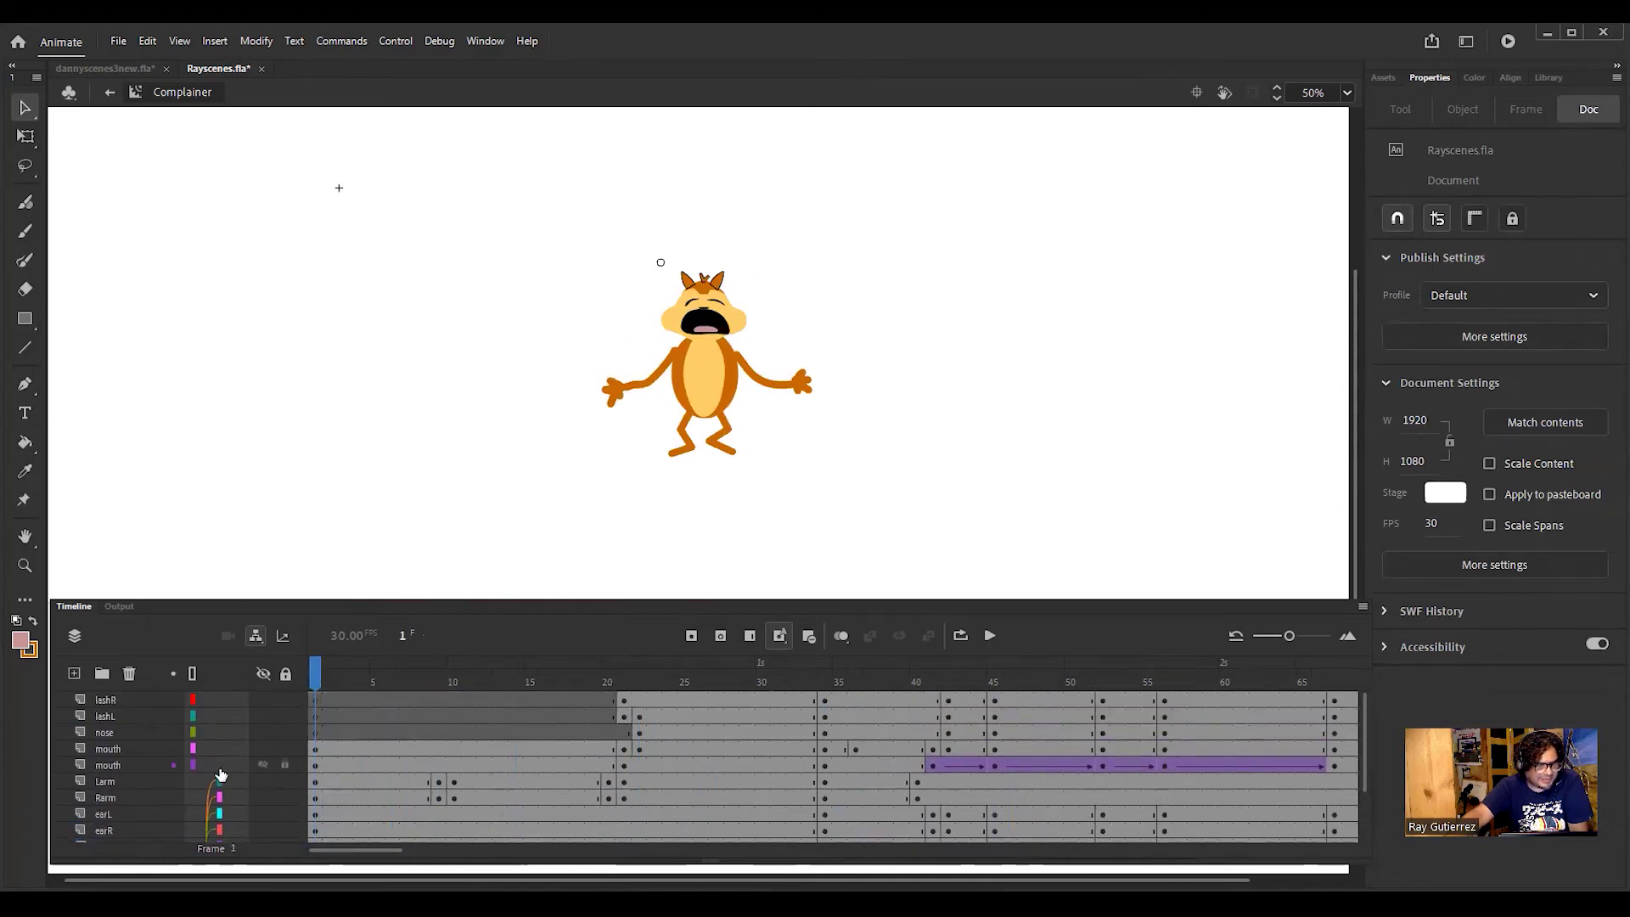
click(109, 750)
drag(331, 673, 639, 735)
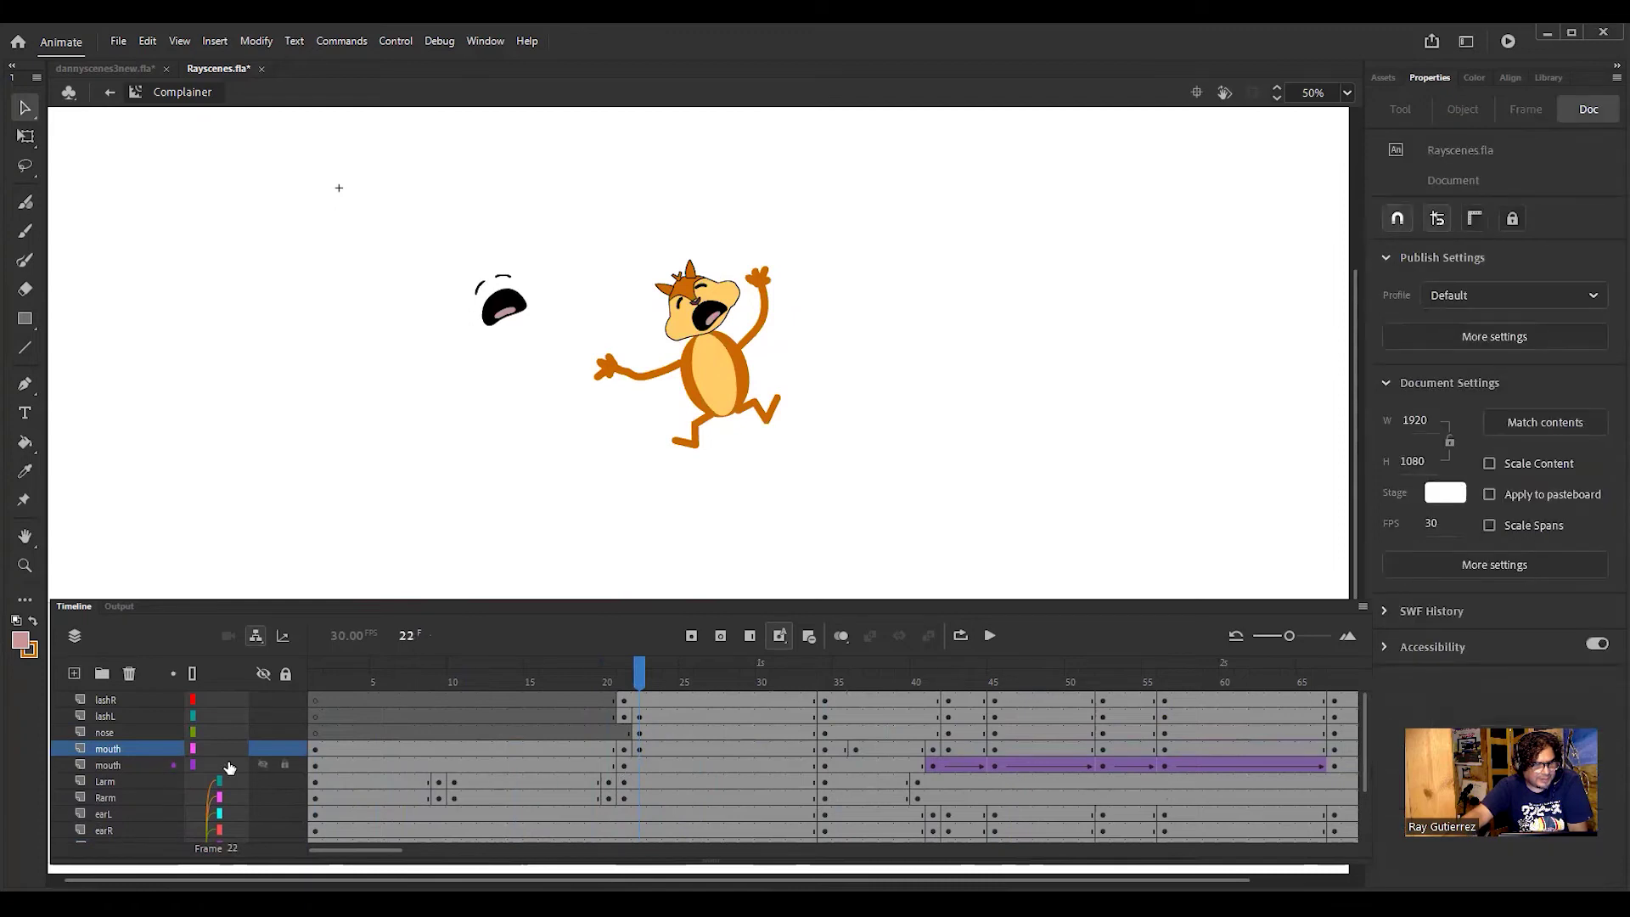
click(266, 746)
click(266, 746)
click(129, 761)
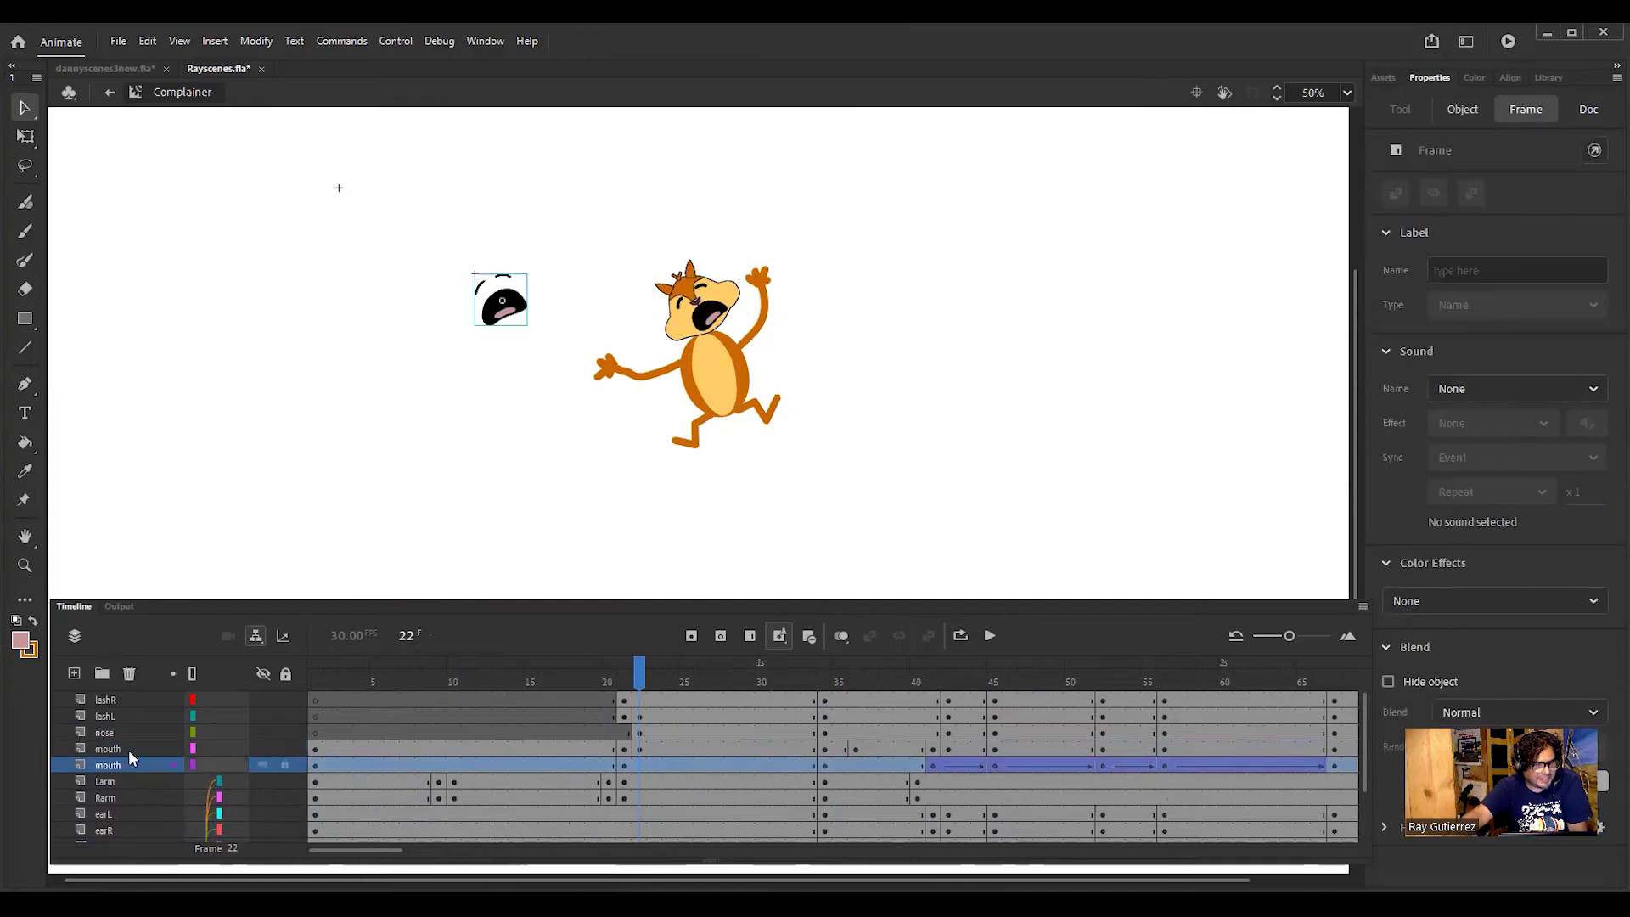
click(129, 673)
drag(641, 669, 438, 669)
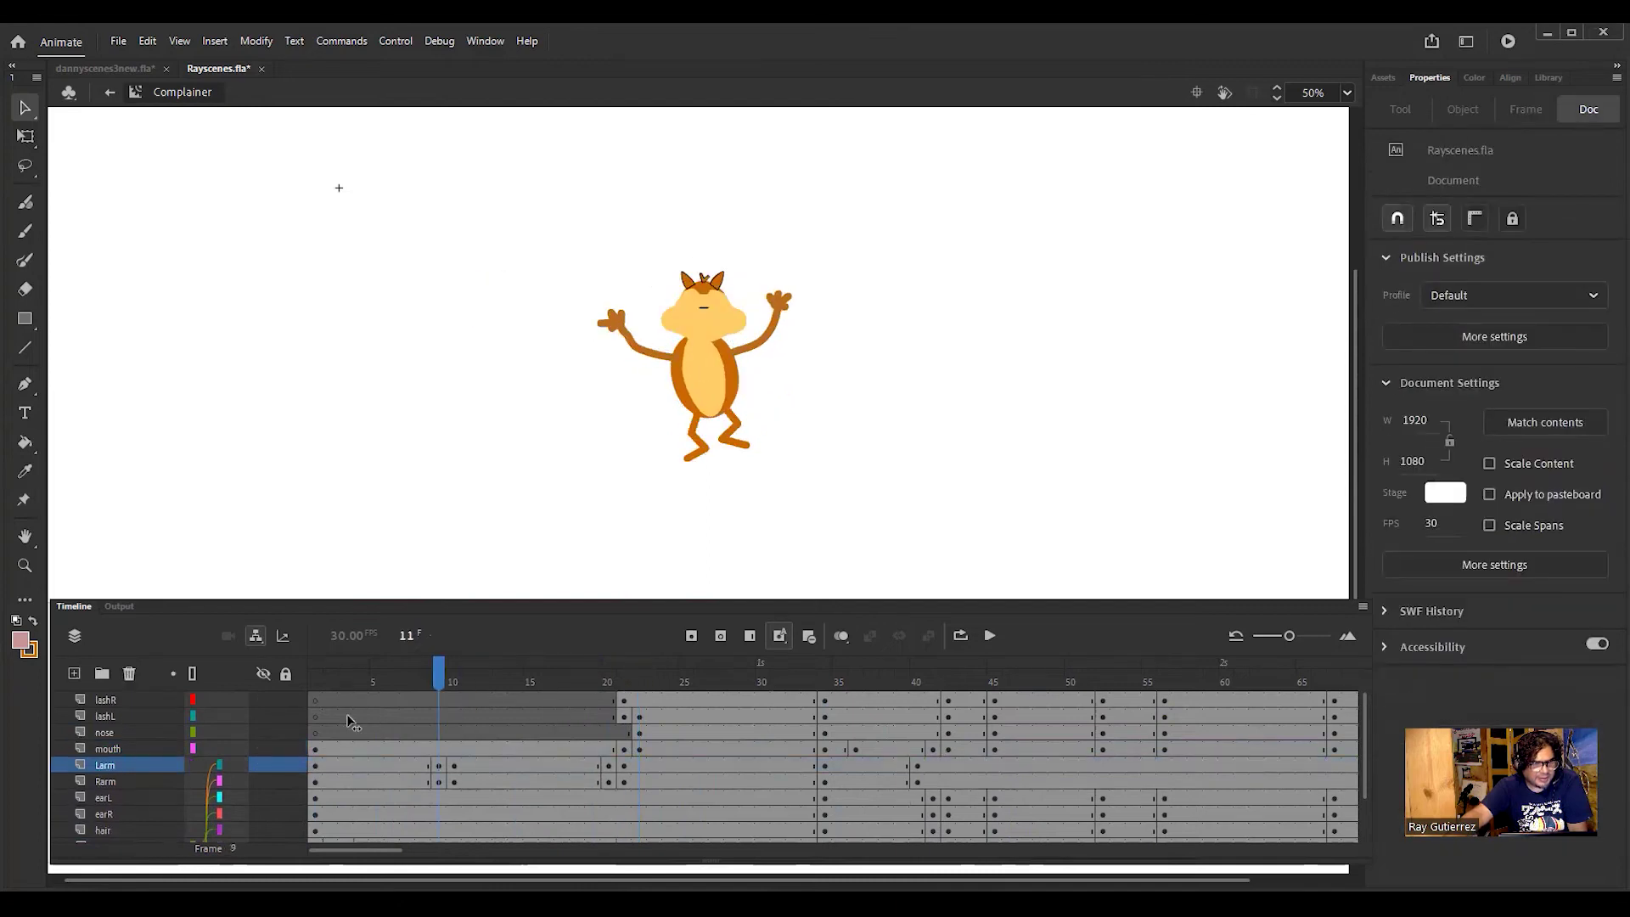
click(515, 670)
key(Return)
drag(579, 746, 308, 750)
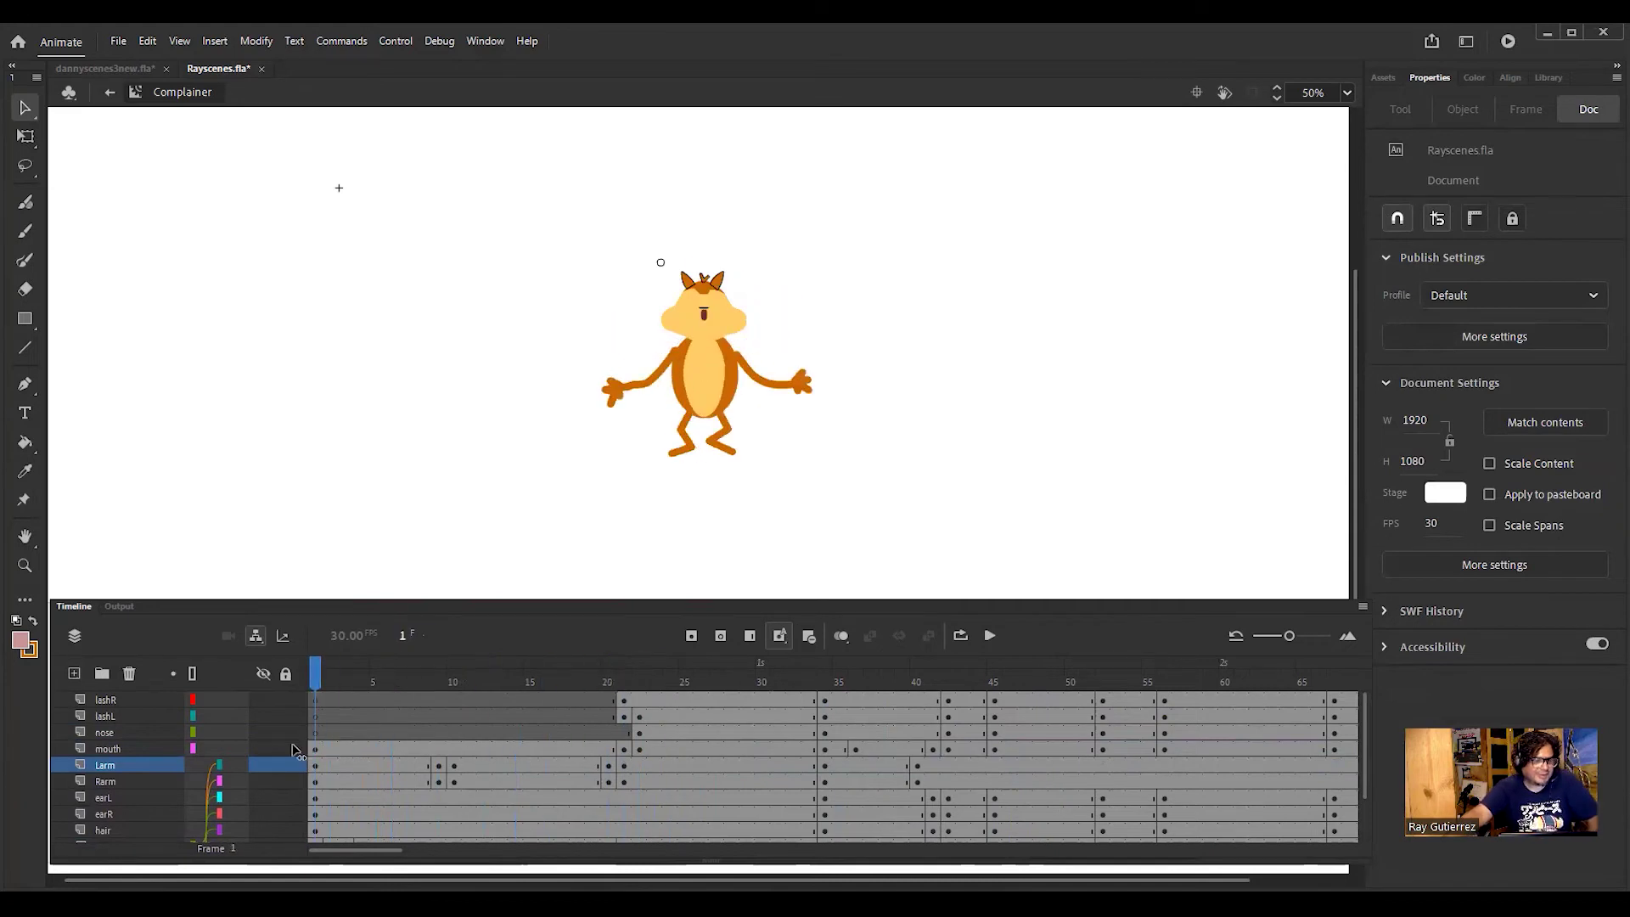
Step: Undo the deletion of the lower mouth layer
click(139, 39)
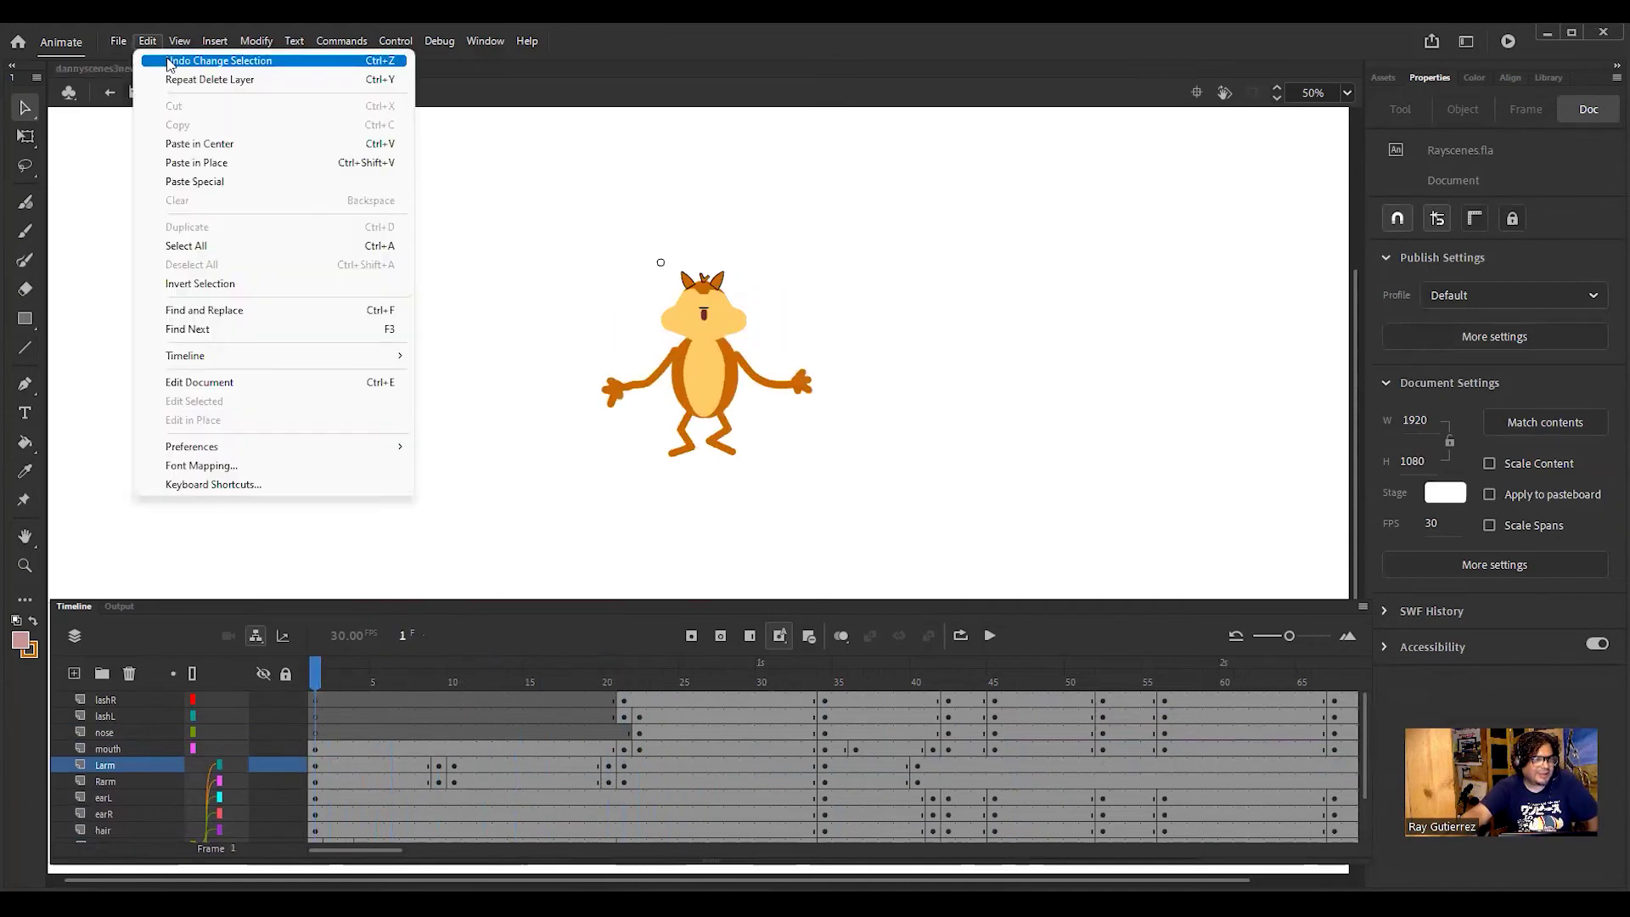
click(166, 61)
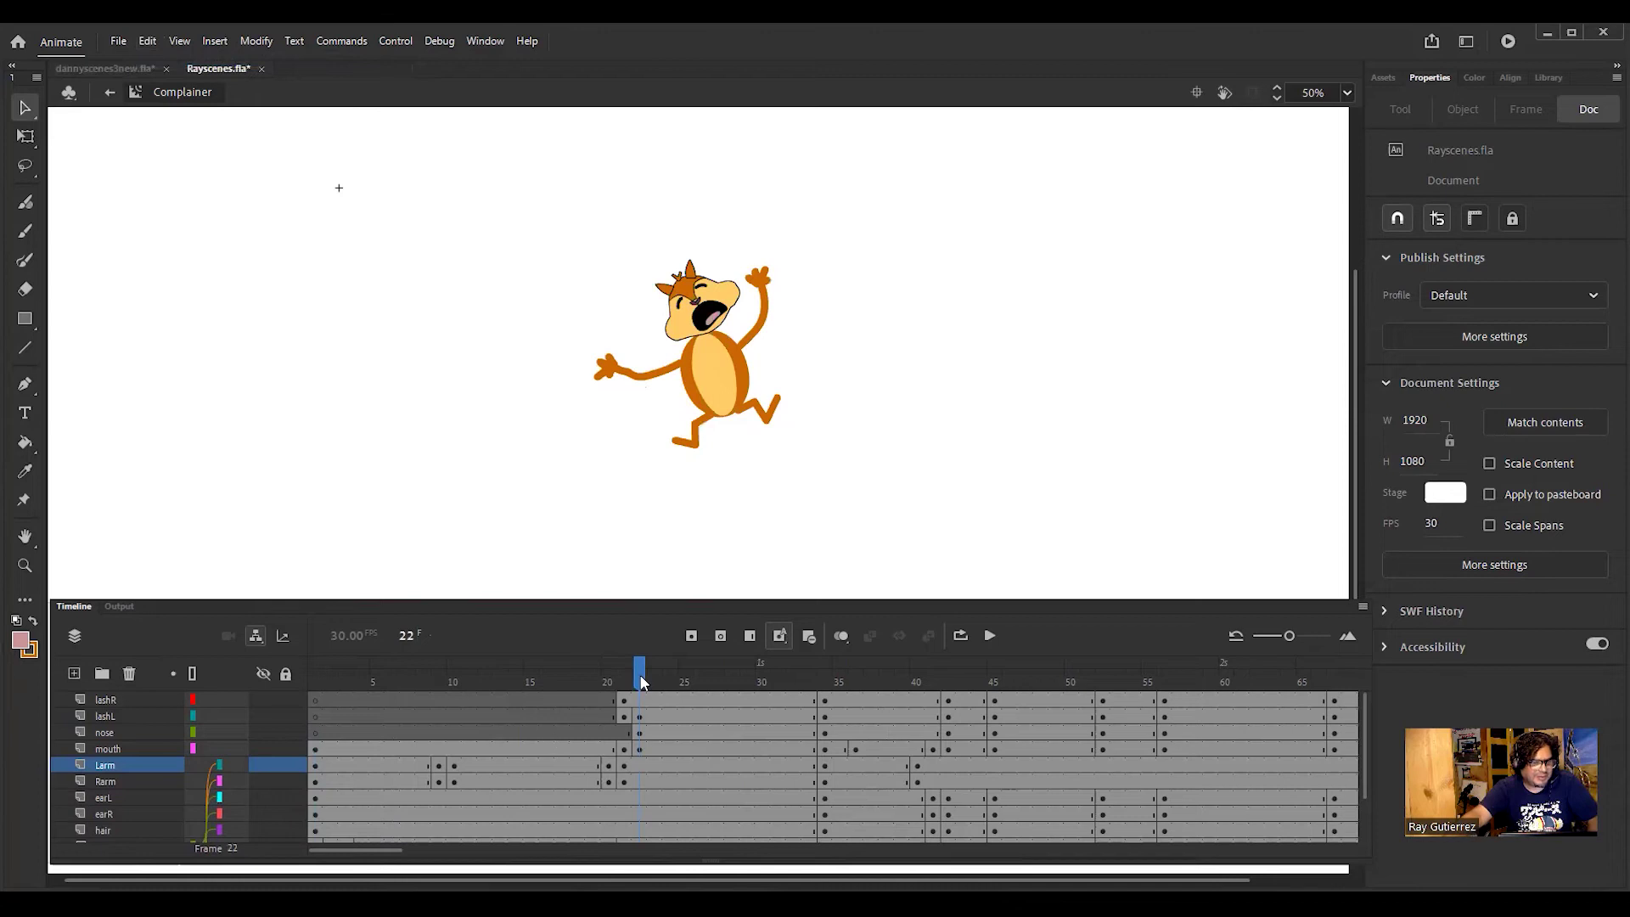
drag(640, 674, 346, 687)
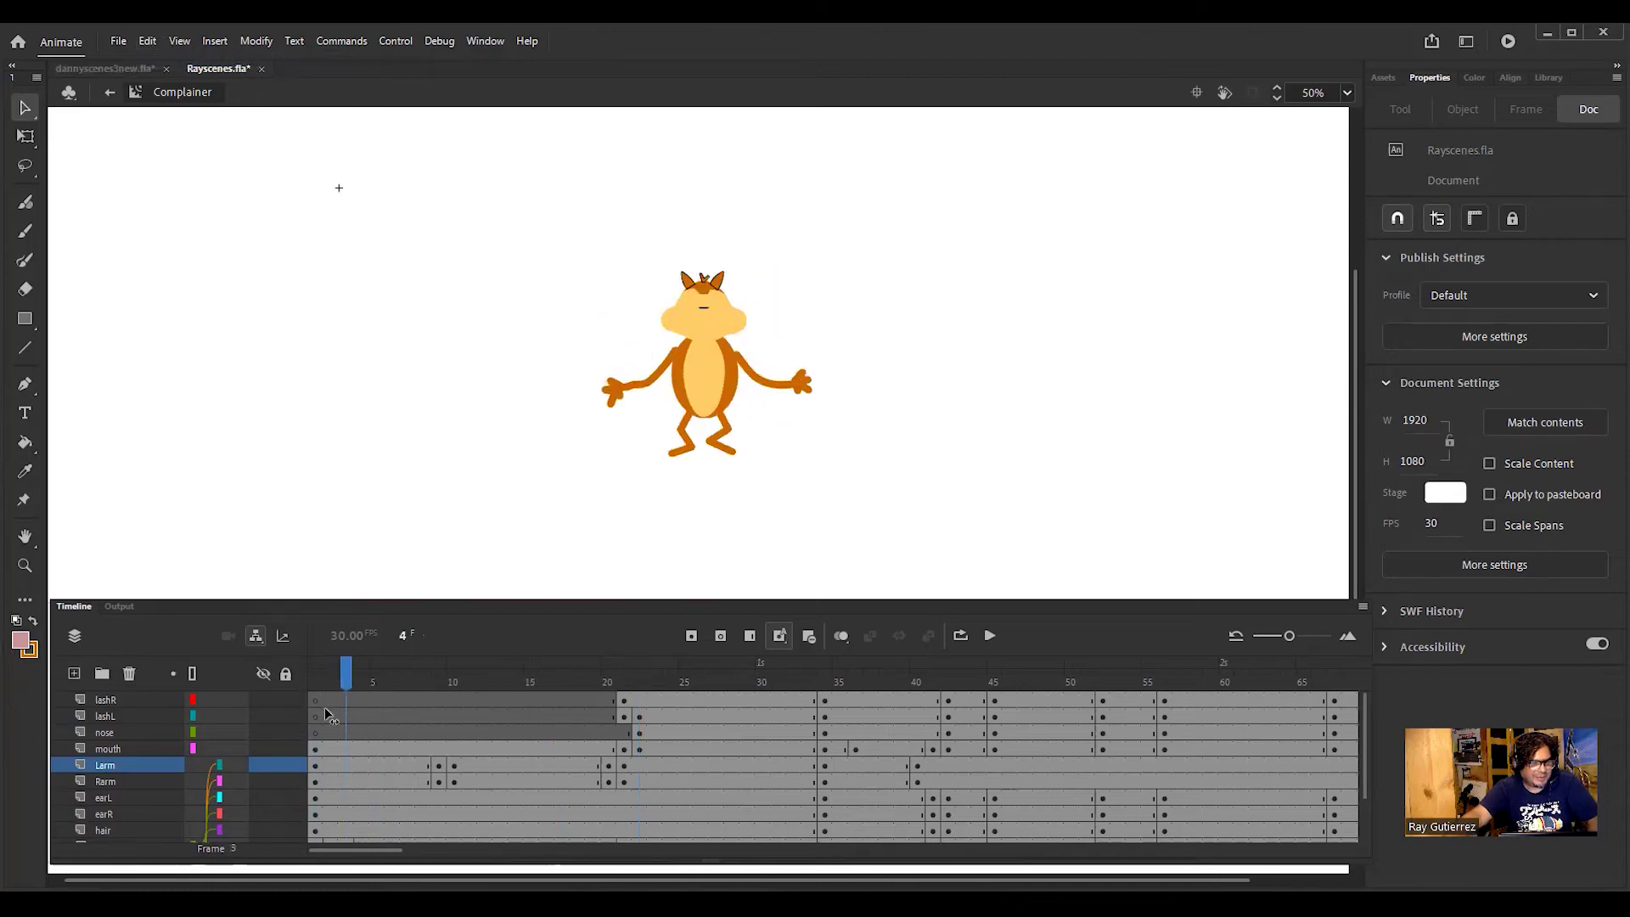
click(143, 45)
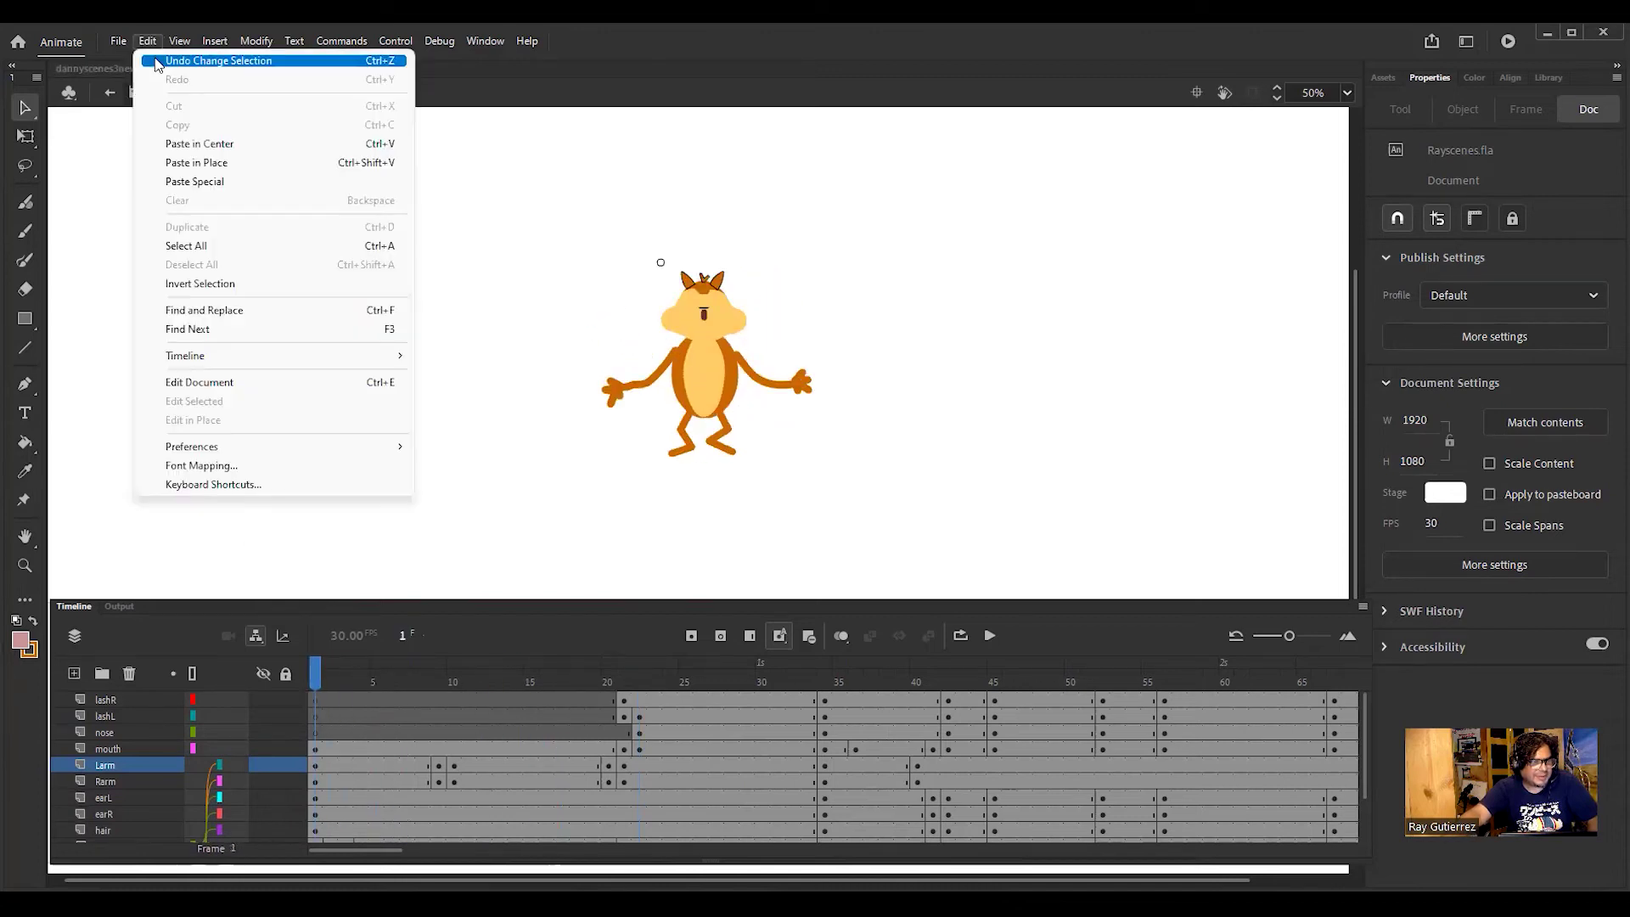
click(155, 59)
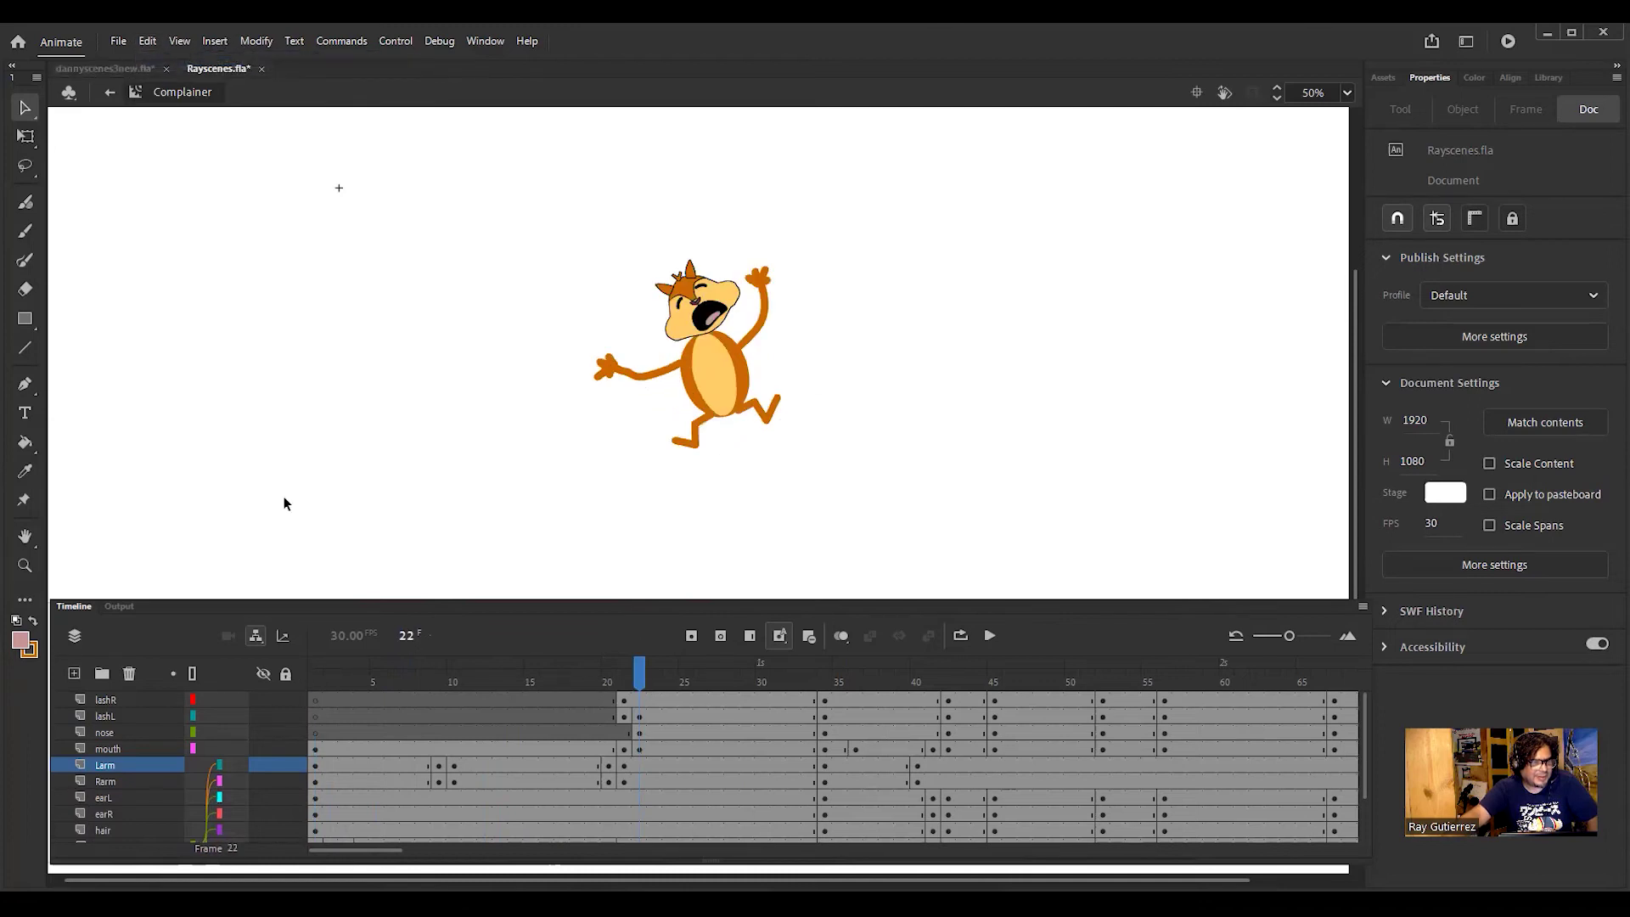
click(148, 42)
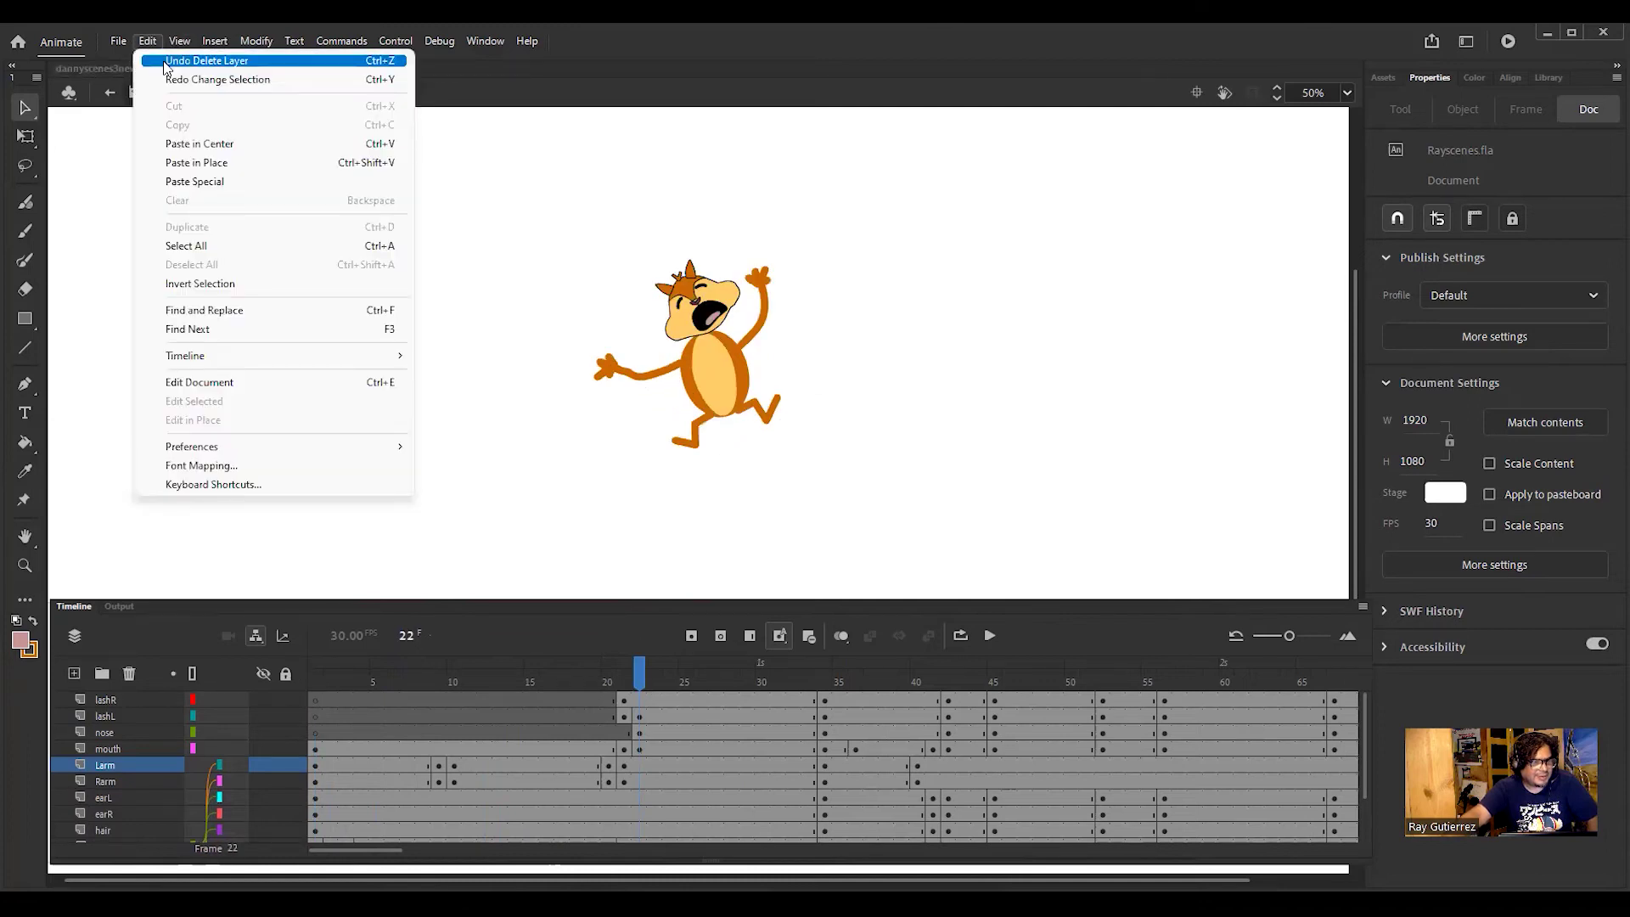
click(163, 59)
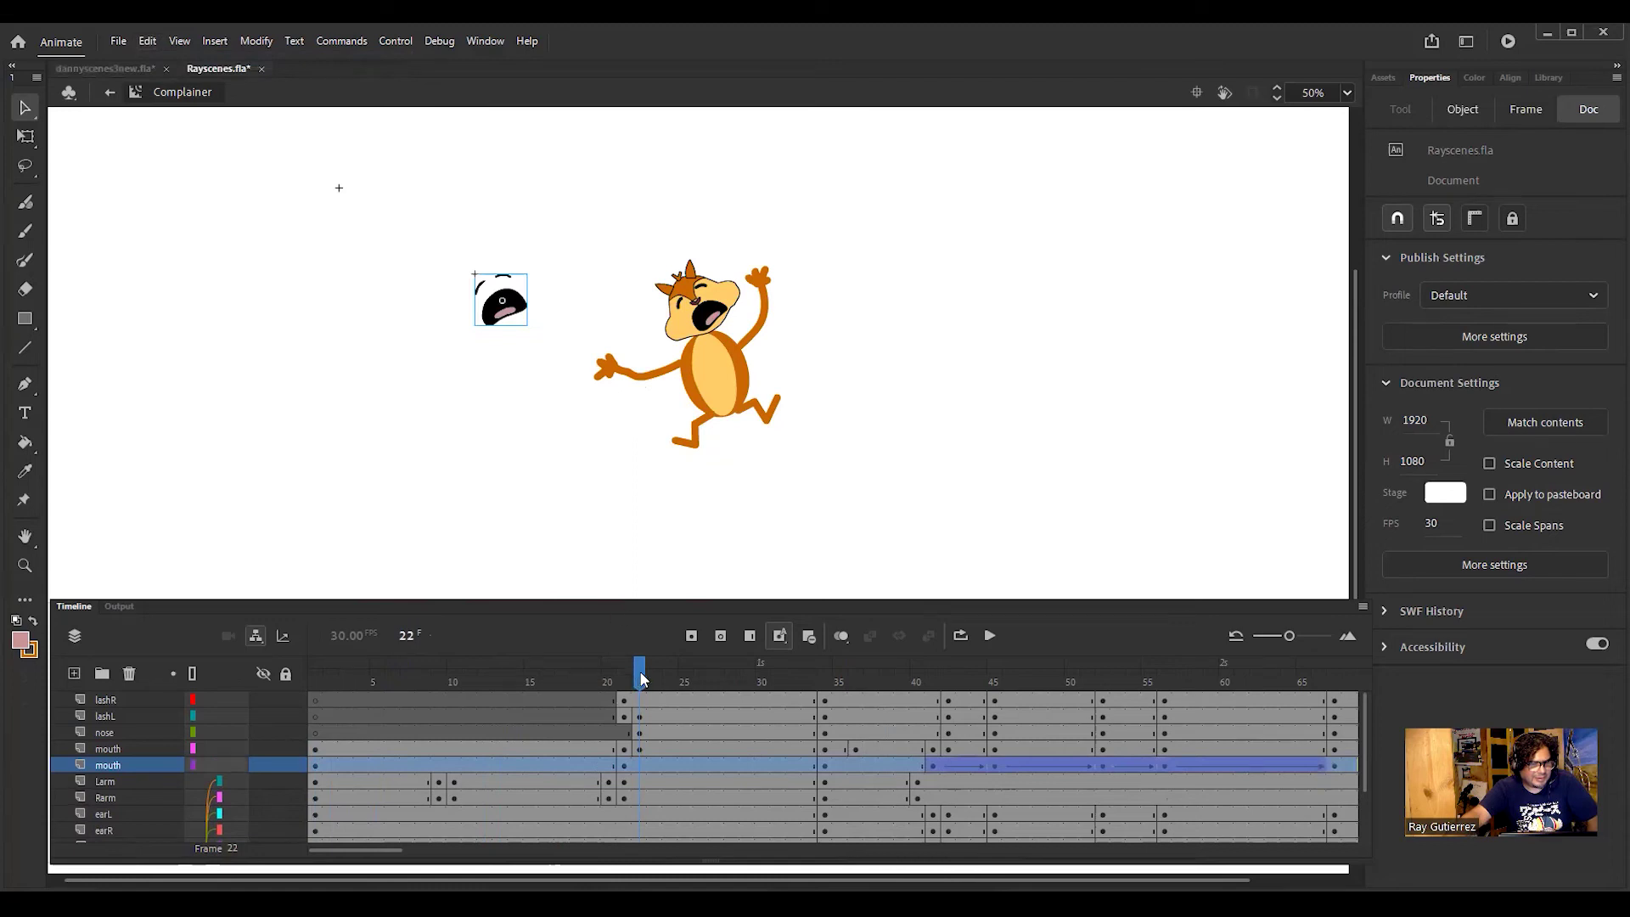
Step: Delete the stray mouth beside the orange character at the lower mouth layer's frame 21 and frame 34 keyframes
drag(641, 680, 622, 706)
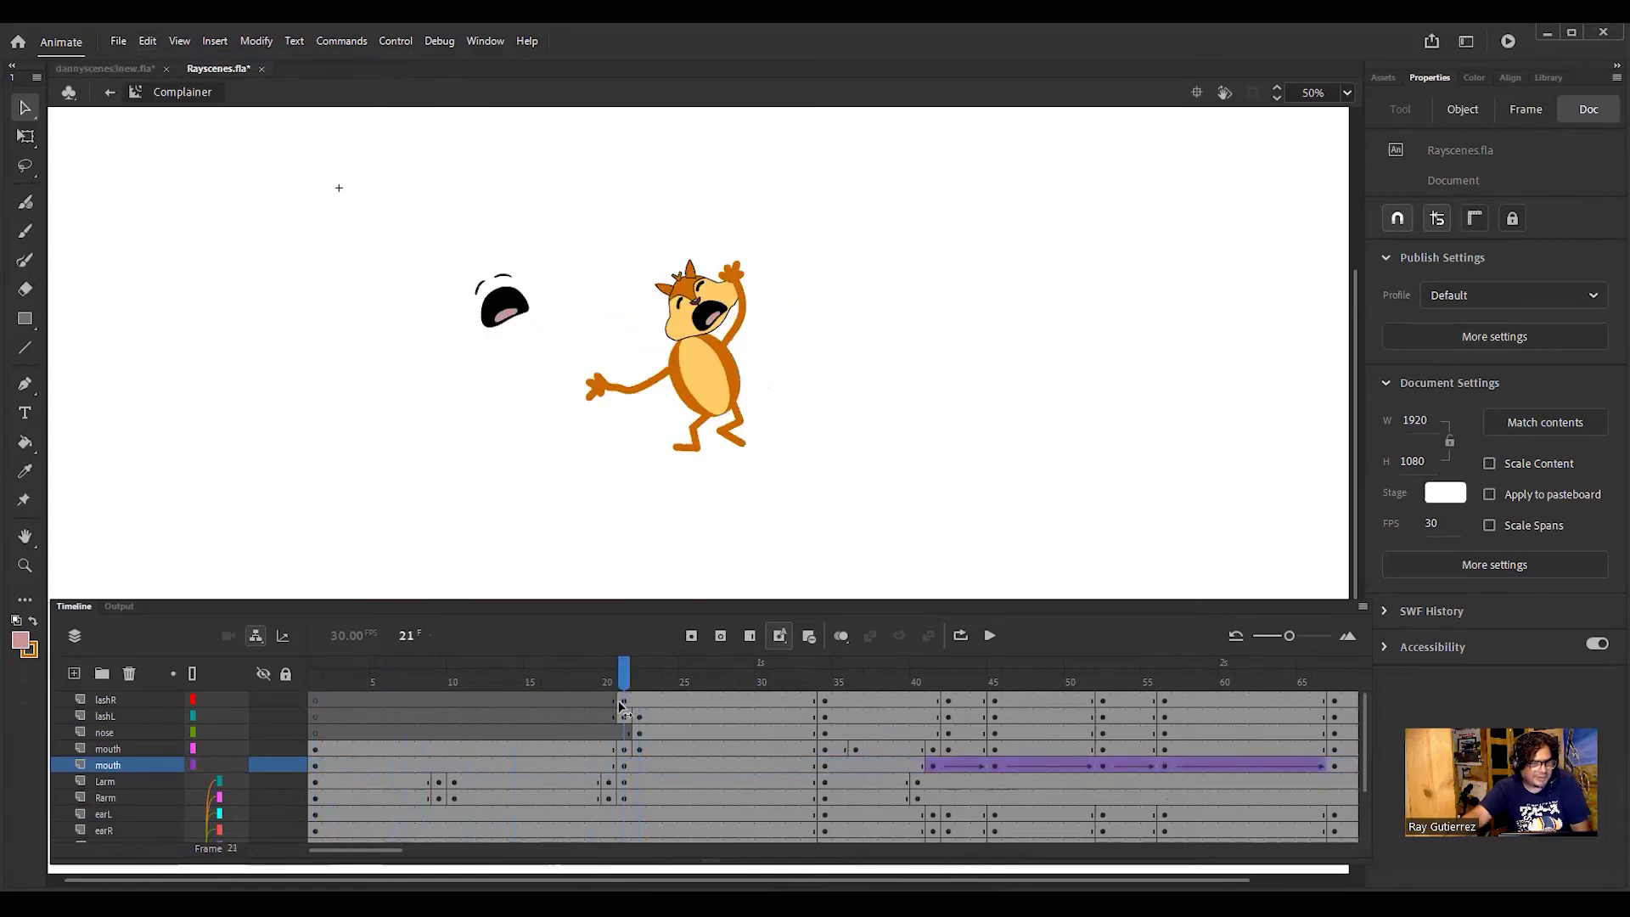
drag(458, 254, 547, 341)
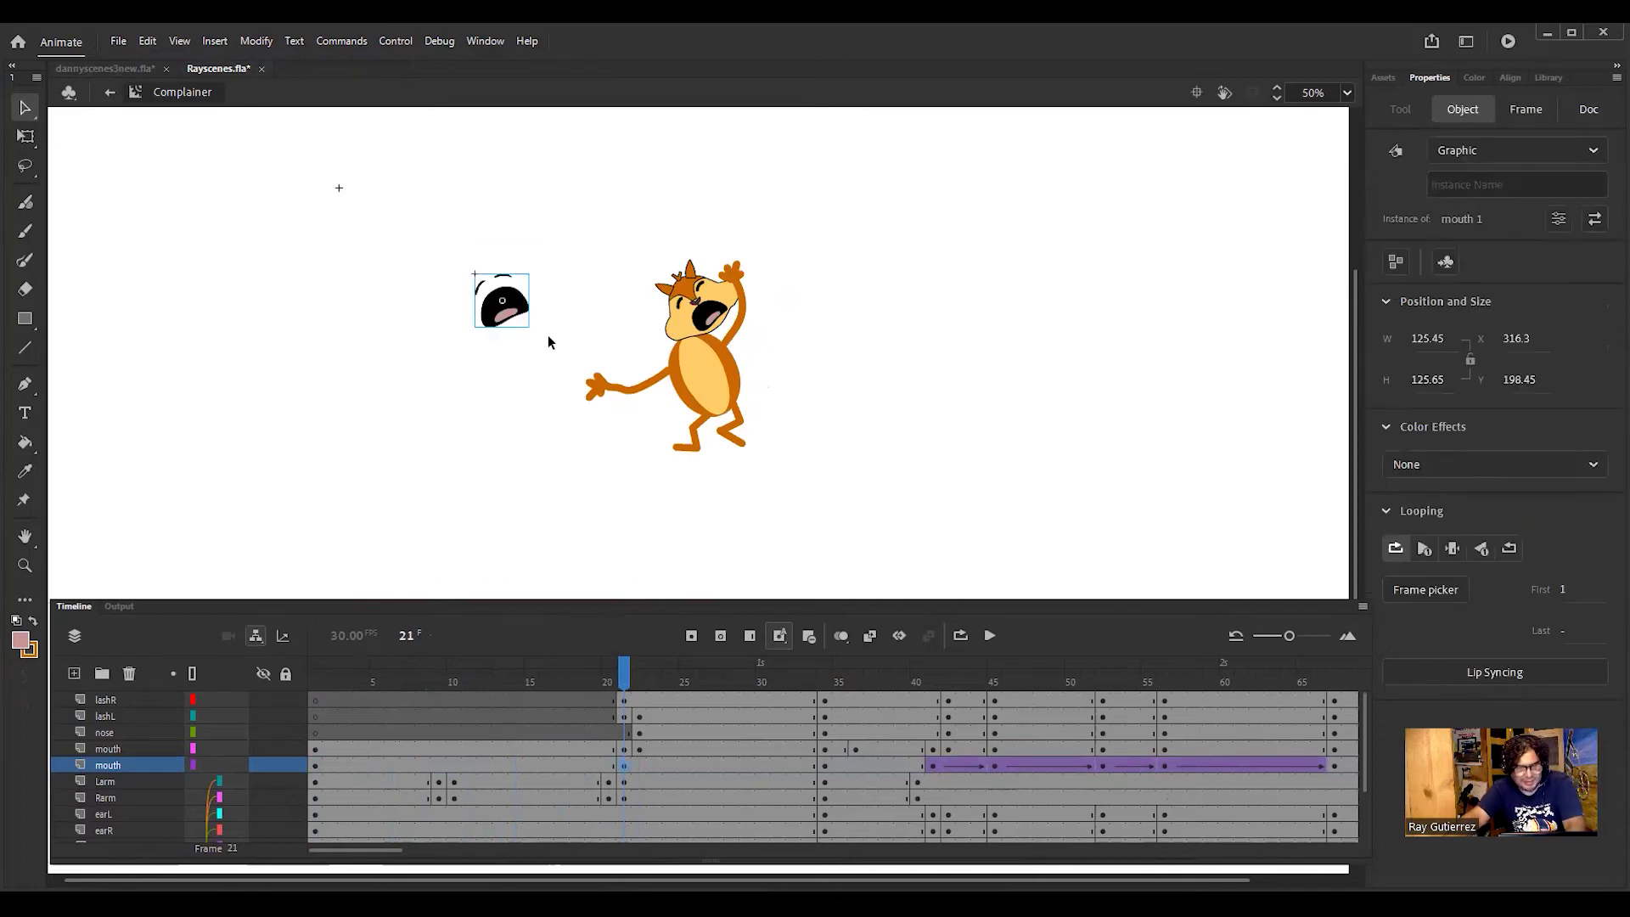
key(Delete)
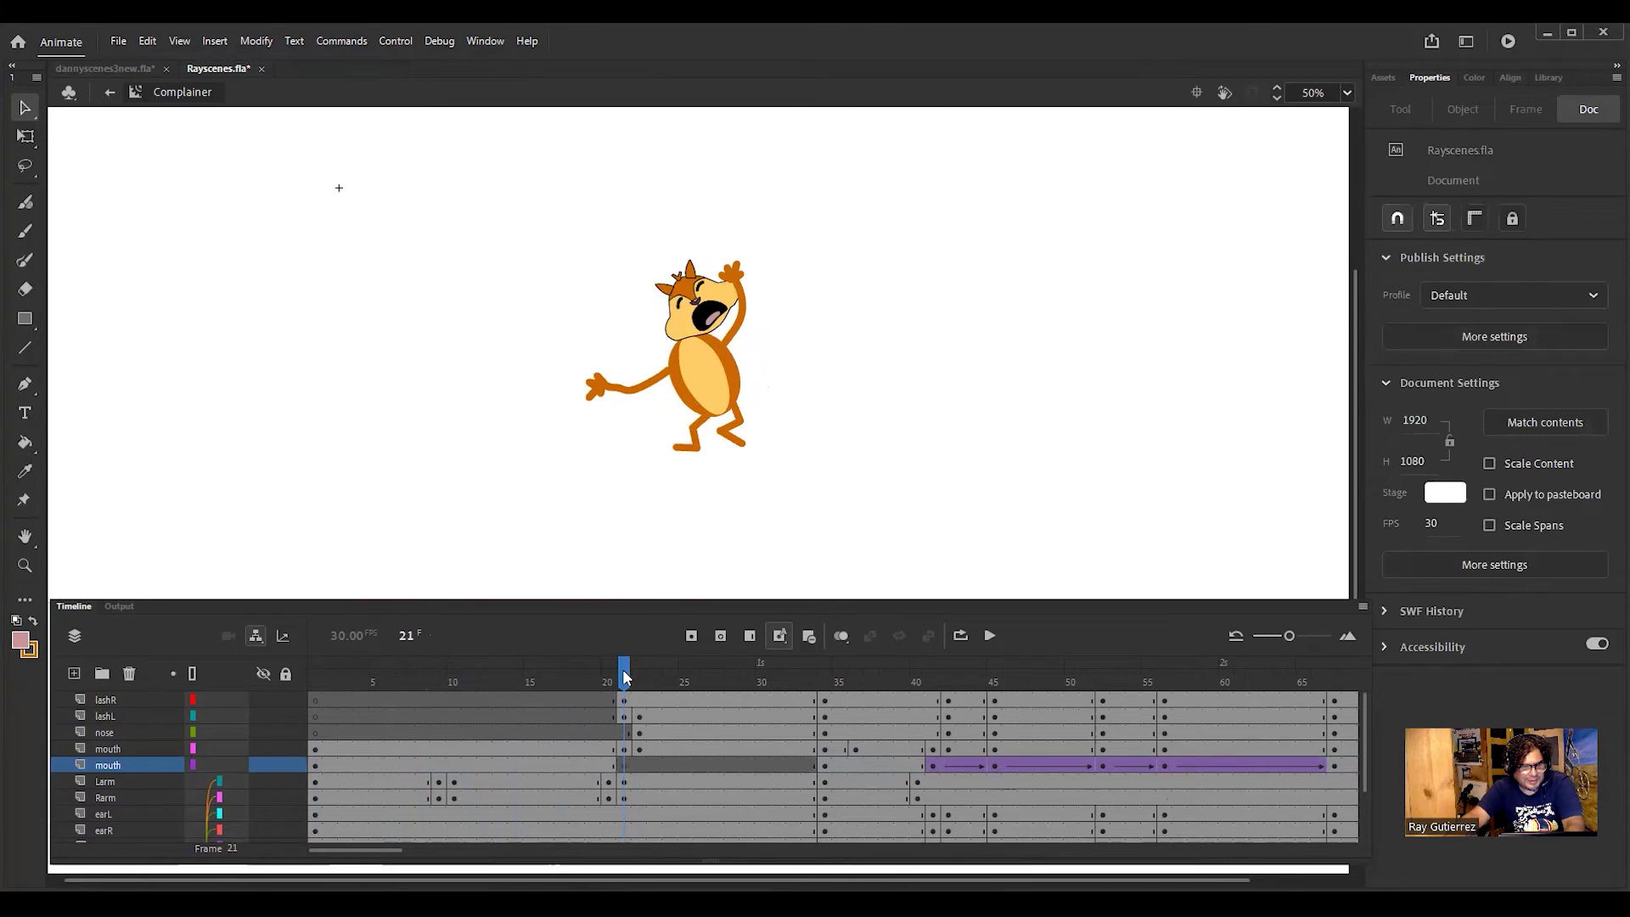
drag(728, 680, 823, 692)
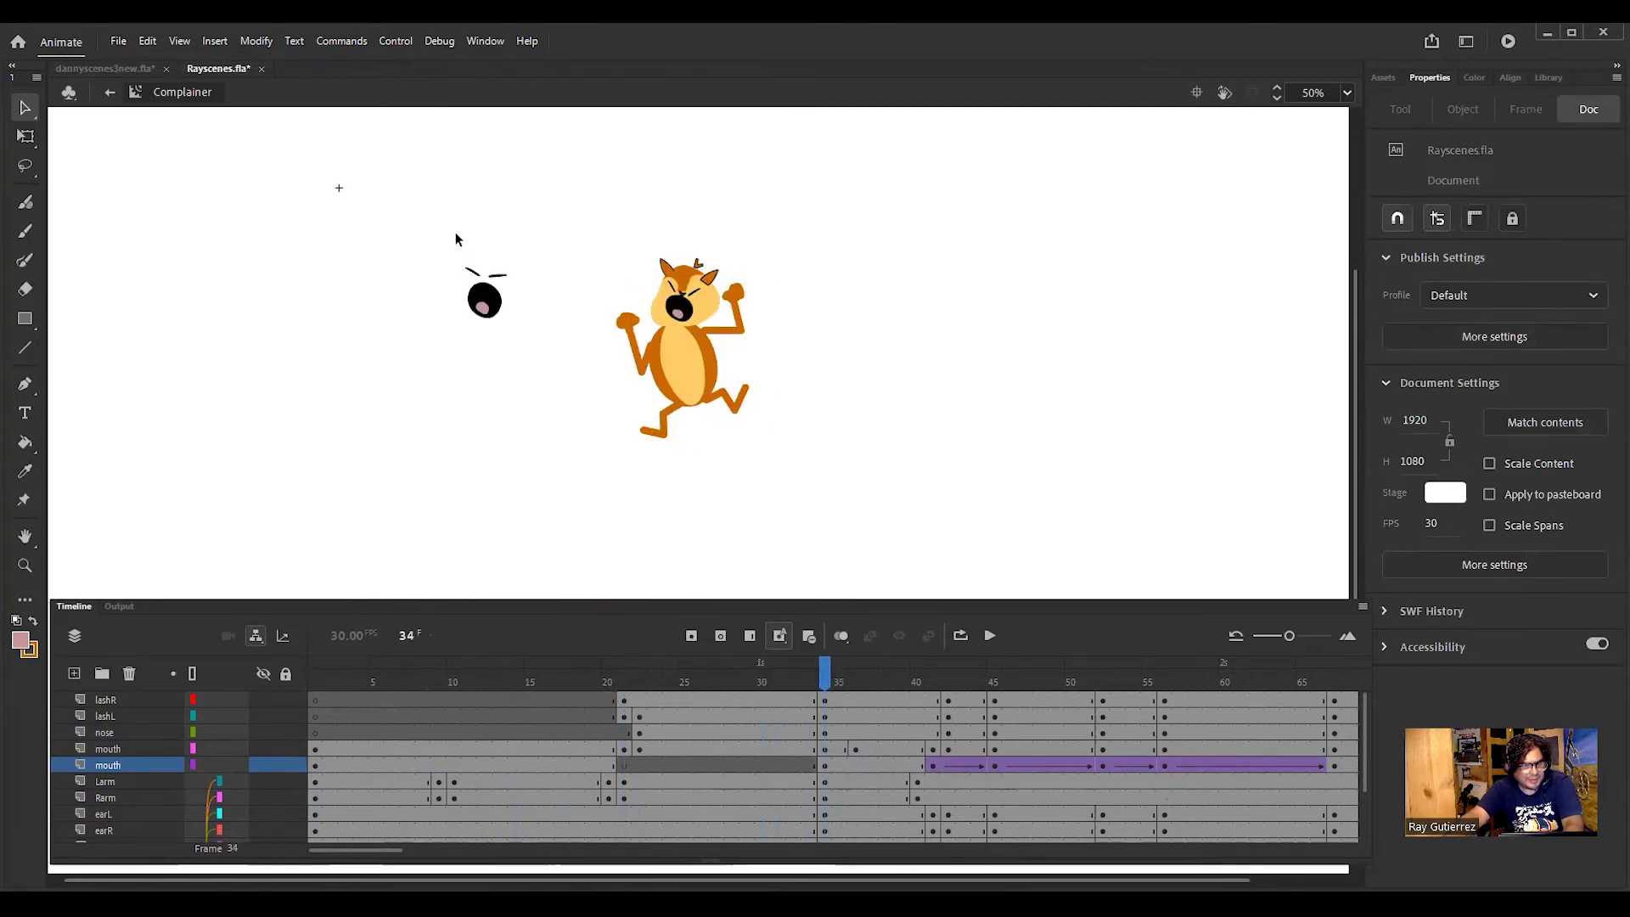
key(Delete)
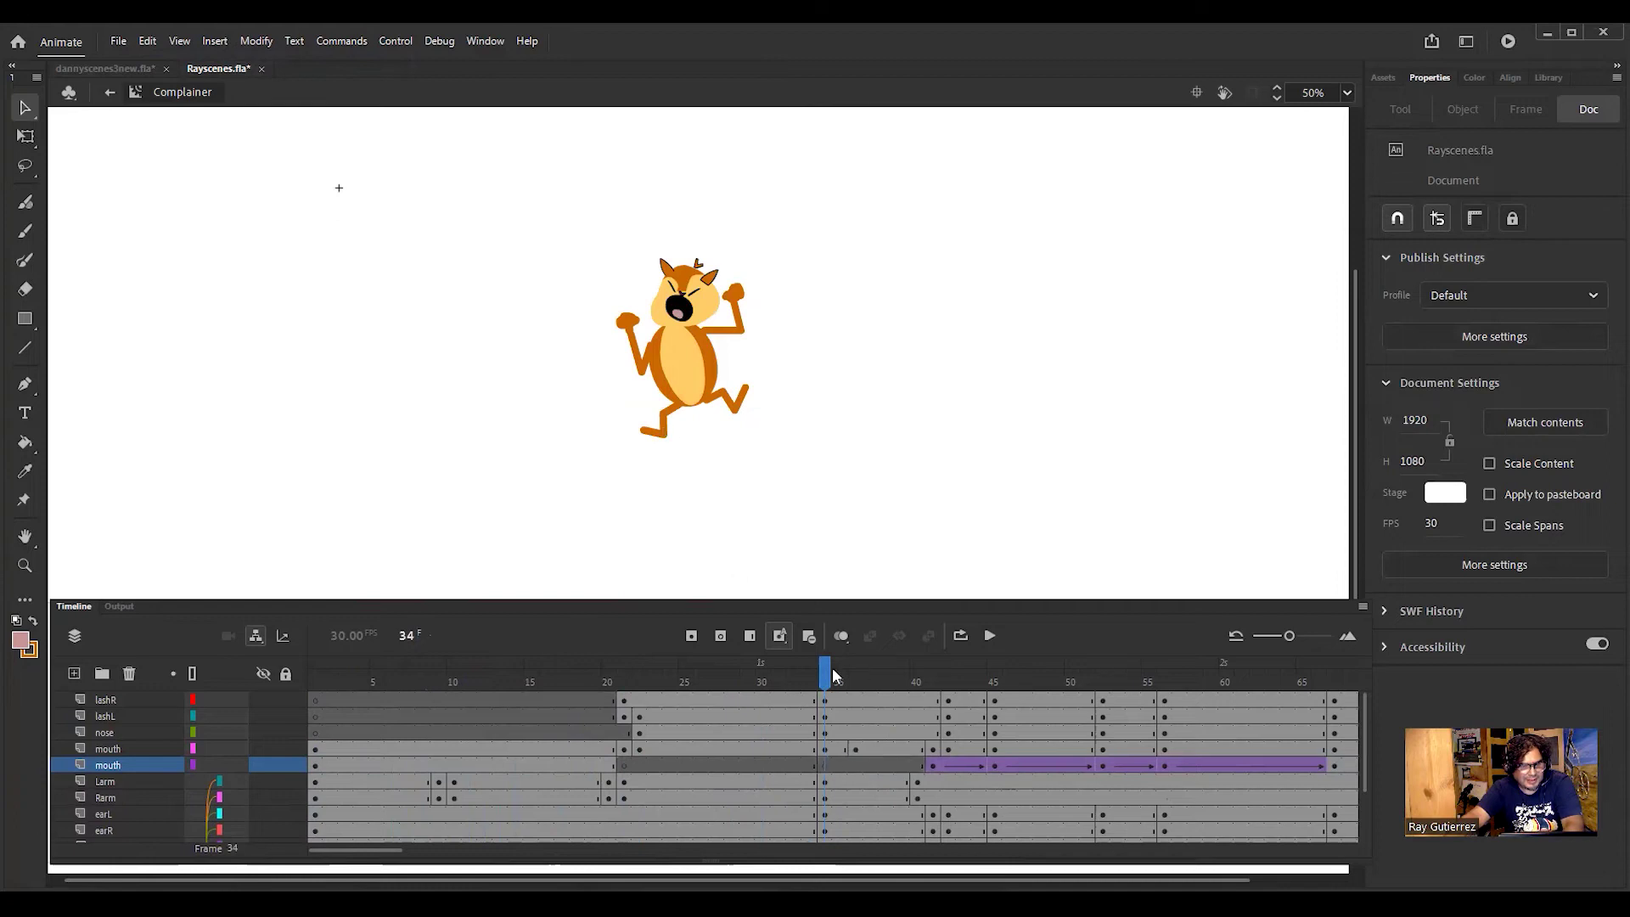
Step: Delete the stray mouth beside the orange character at the lower mouth layer's frame 41 and frame 45 keyframes
drag(832, 668, 934, 698)
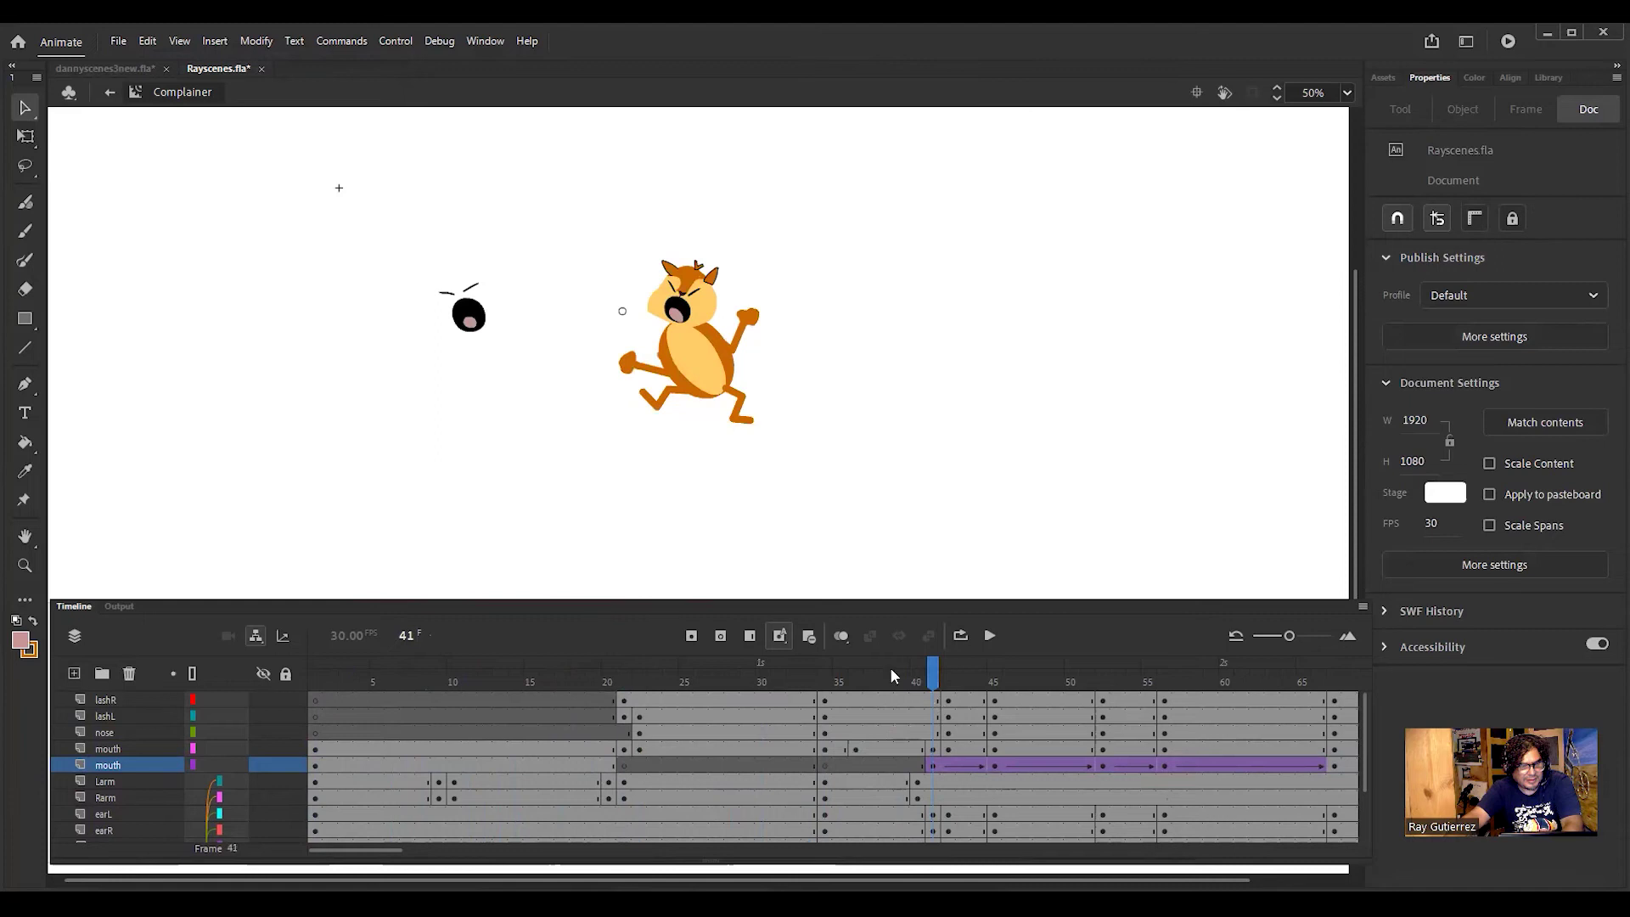
drag(425, 254, 521, 360)
key(Delete)
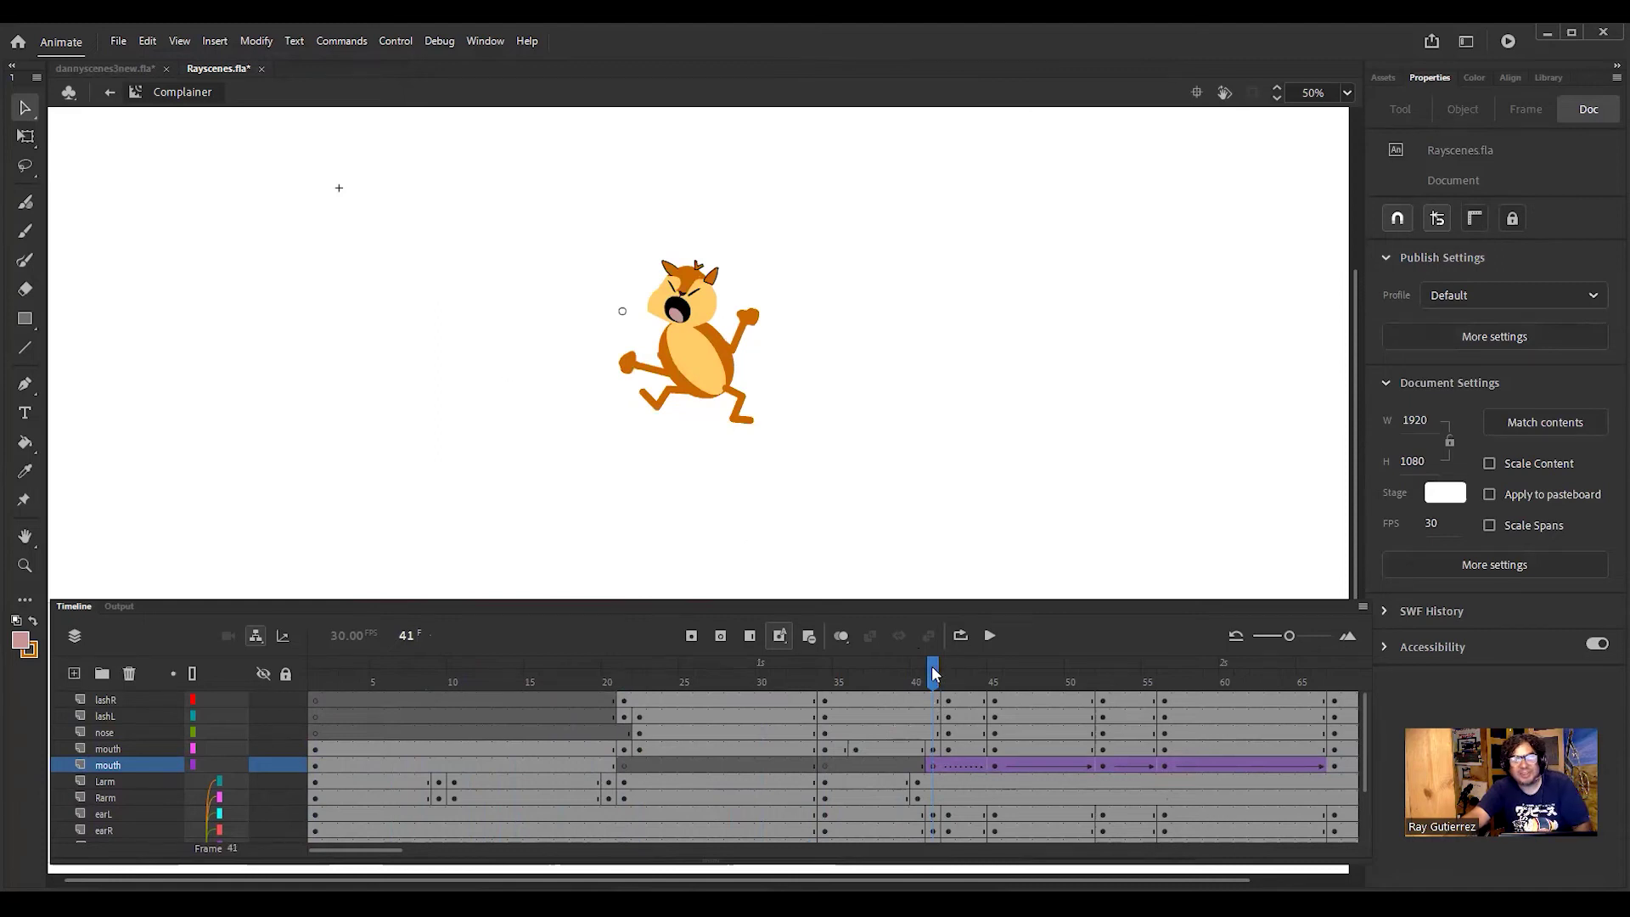
drag(940, 673, 997, 675)
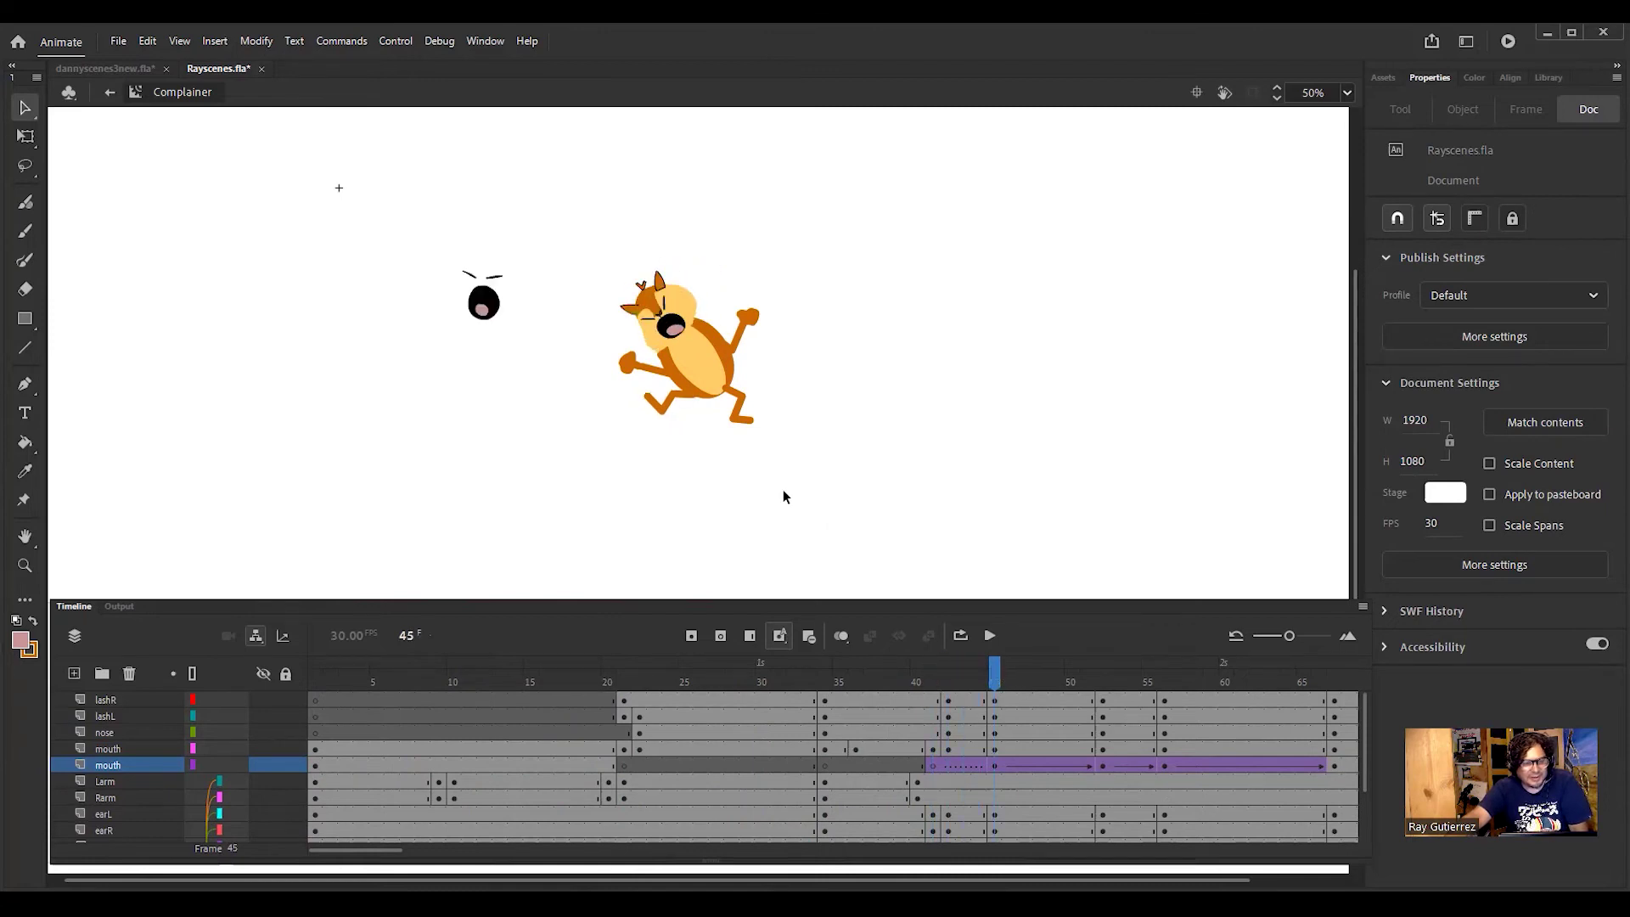
drag(438, 246, 532, 343)
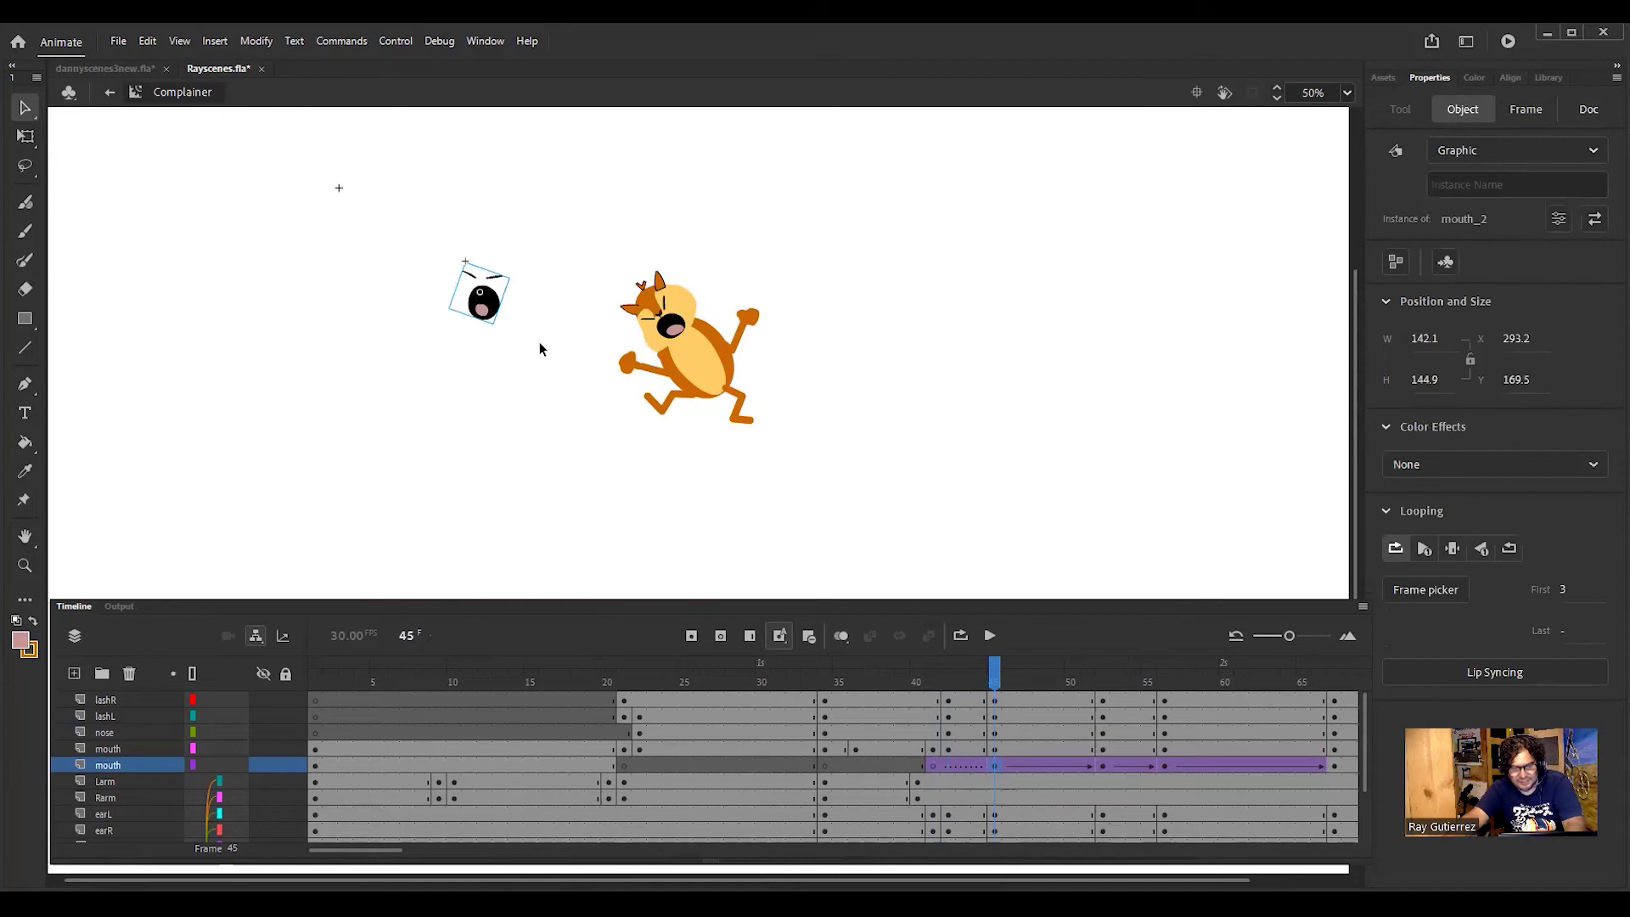
key(Delete)
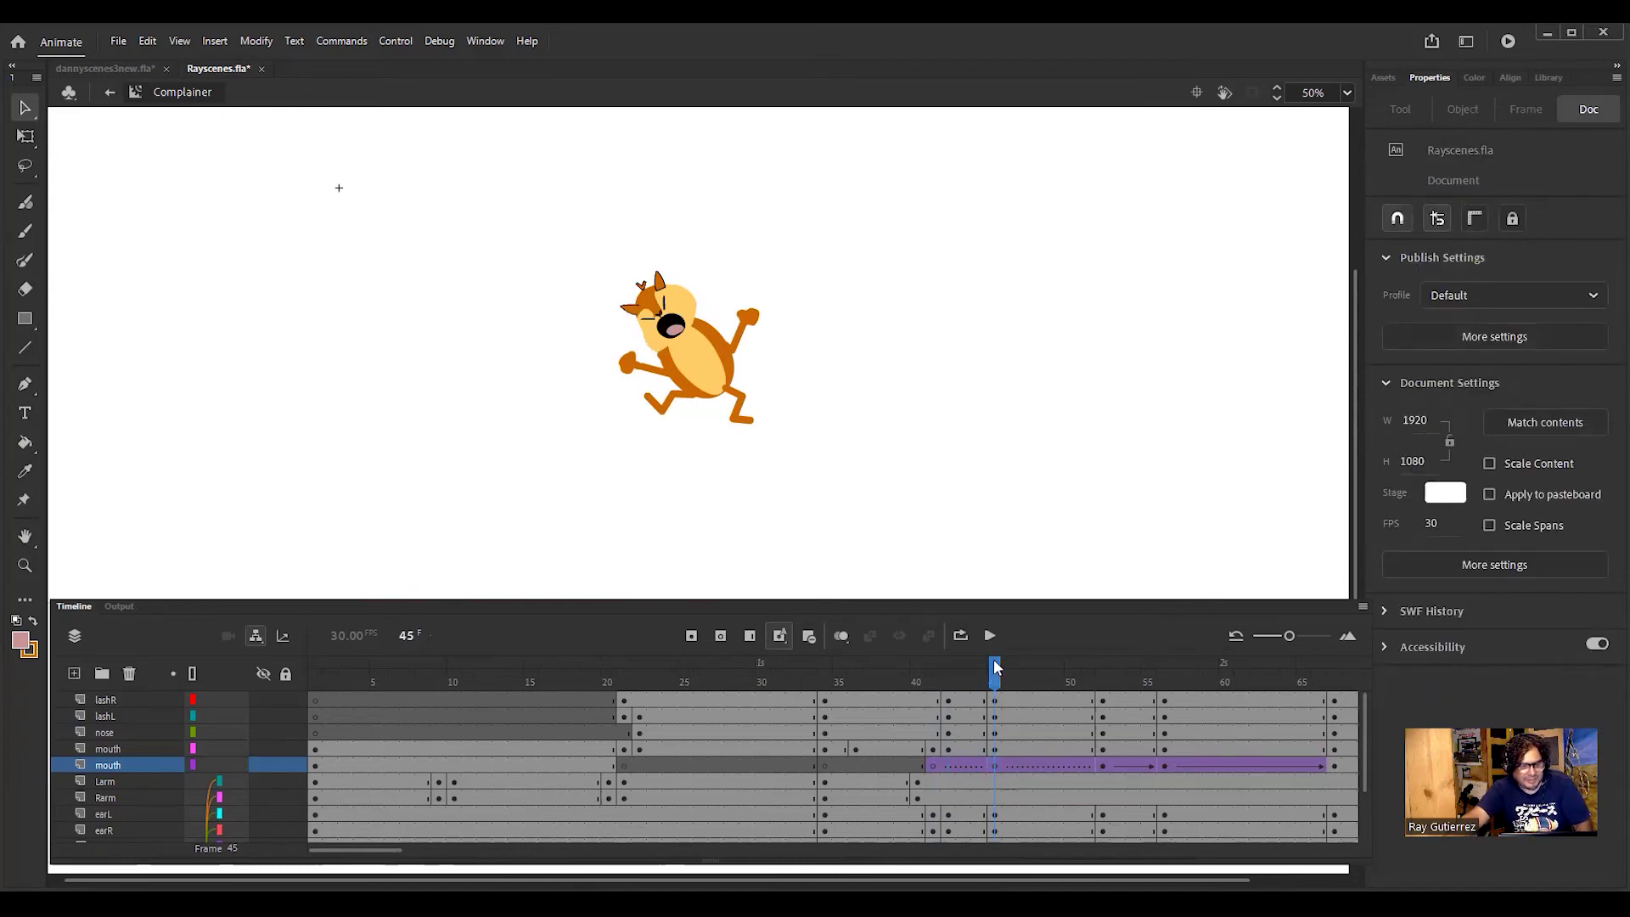
Step: Delete the stray mouth beside the orange character at the lower mouth layer's frame 52 and frame 56 keyframes
drag(993, 671, 1106, 761)
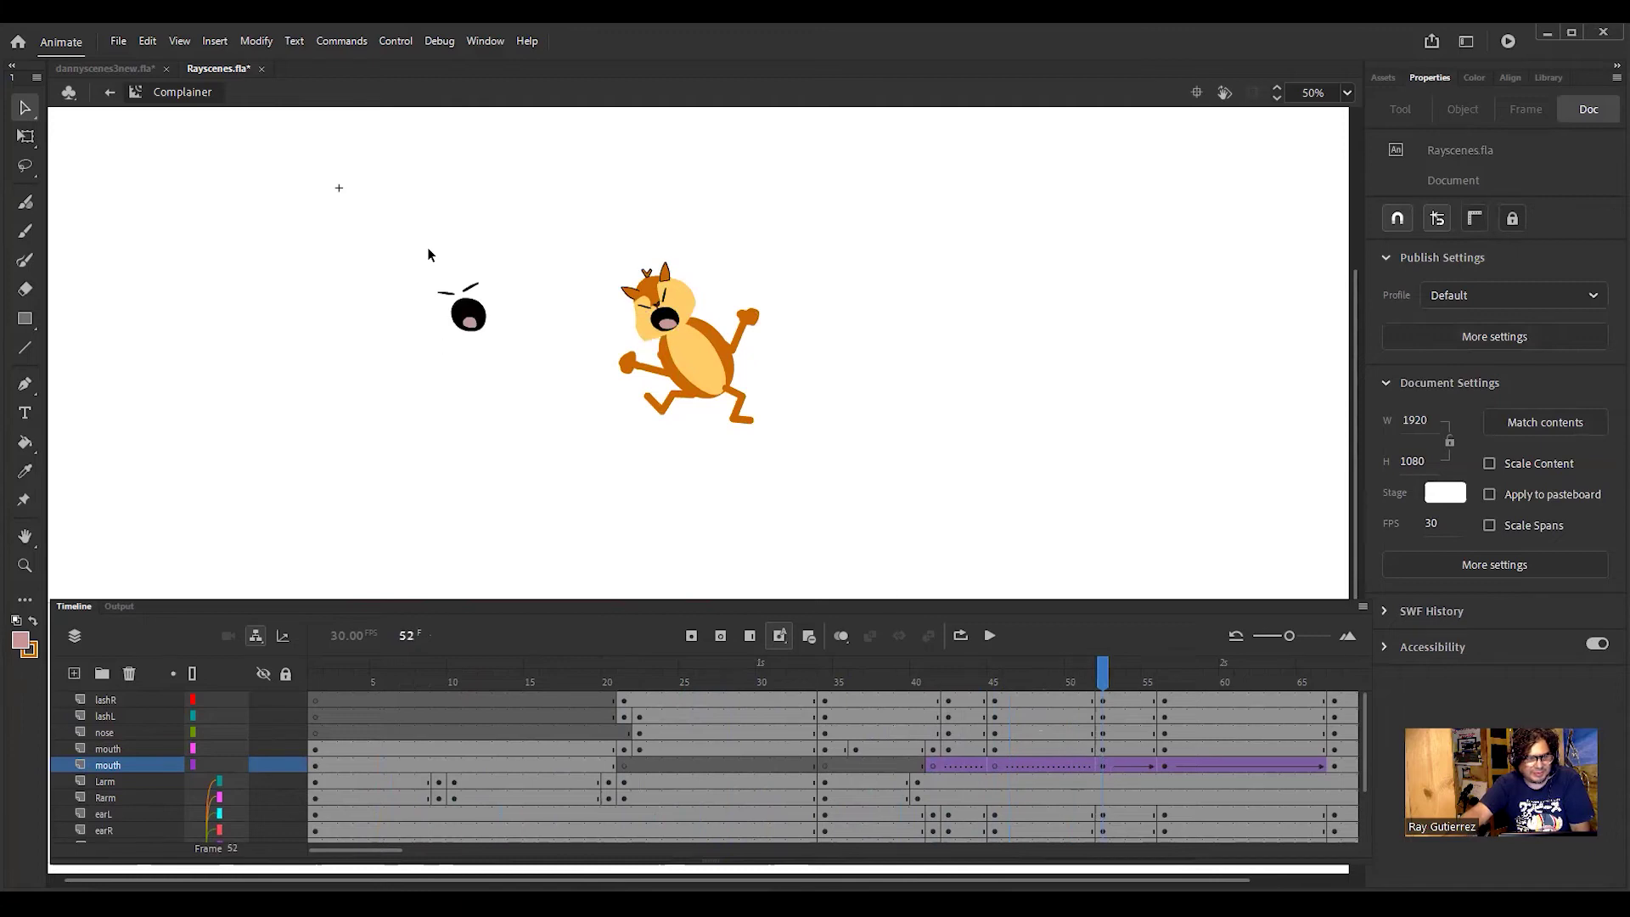
drag(428, 249, 505, 361)
key(Delete)
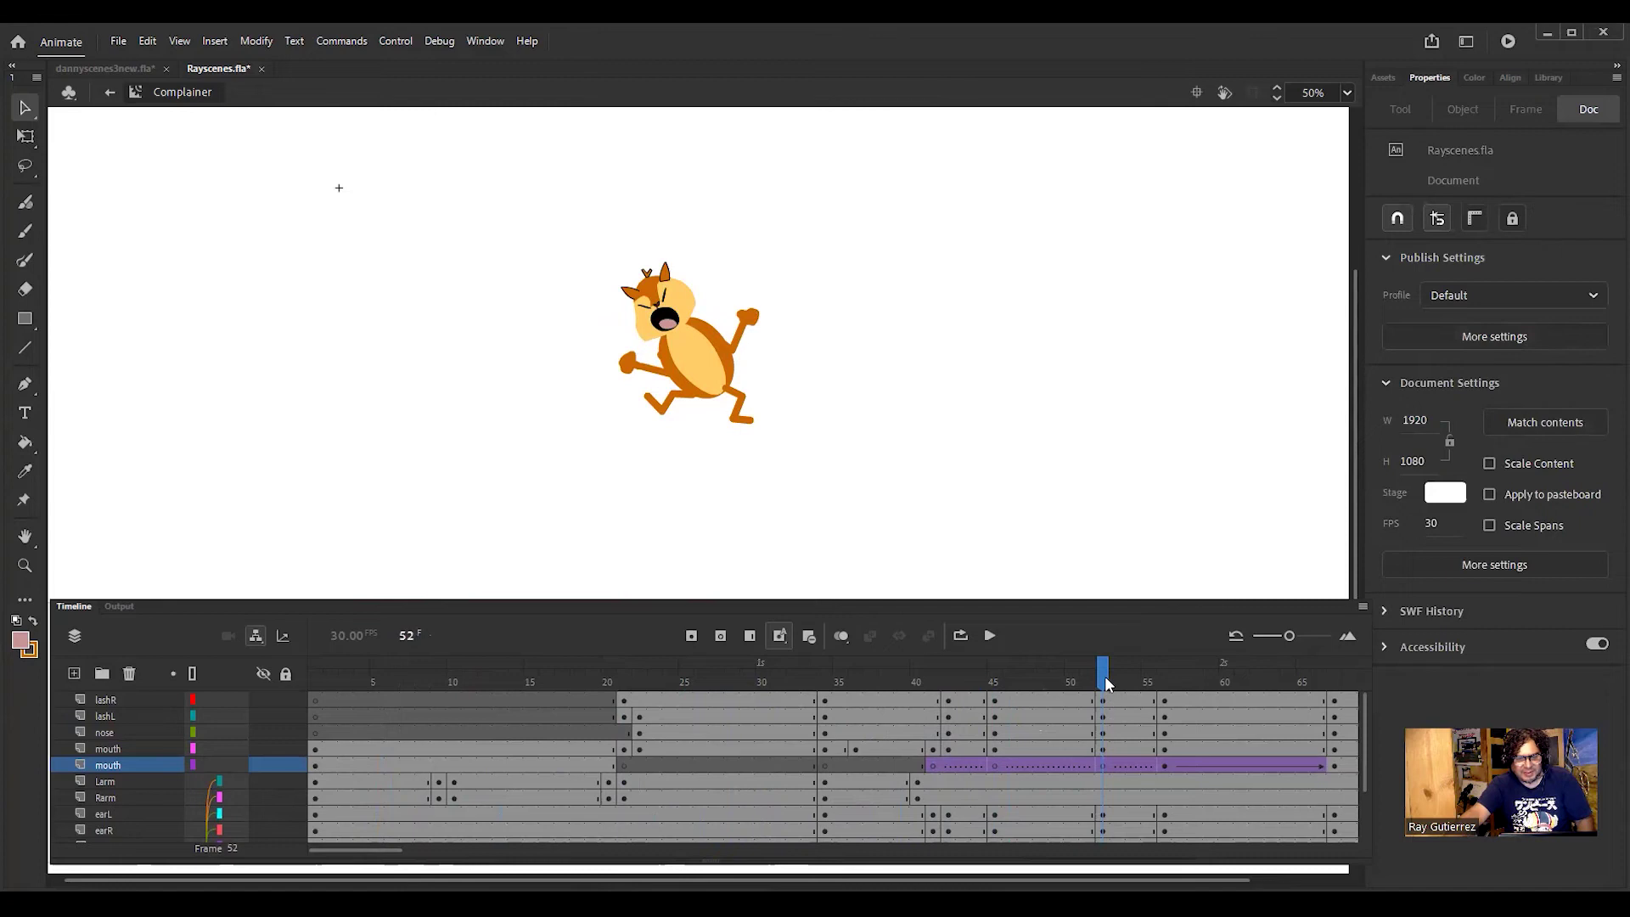
drag(1107, 683, 1164, 682)
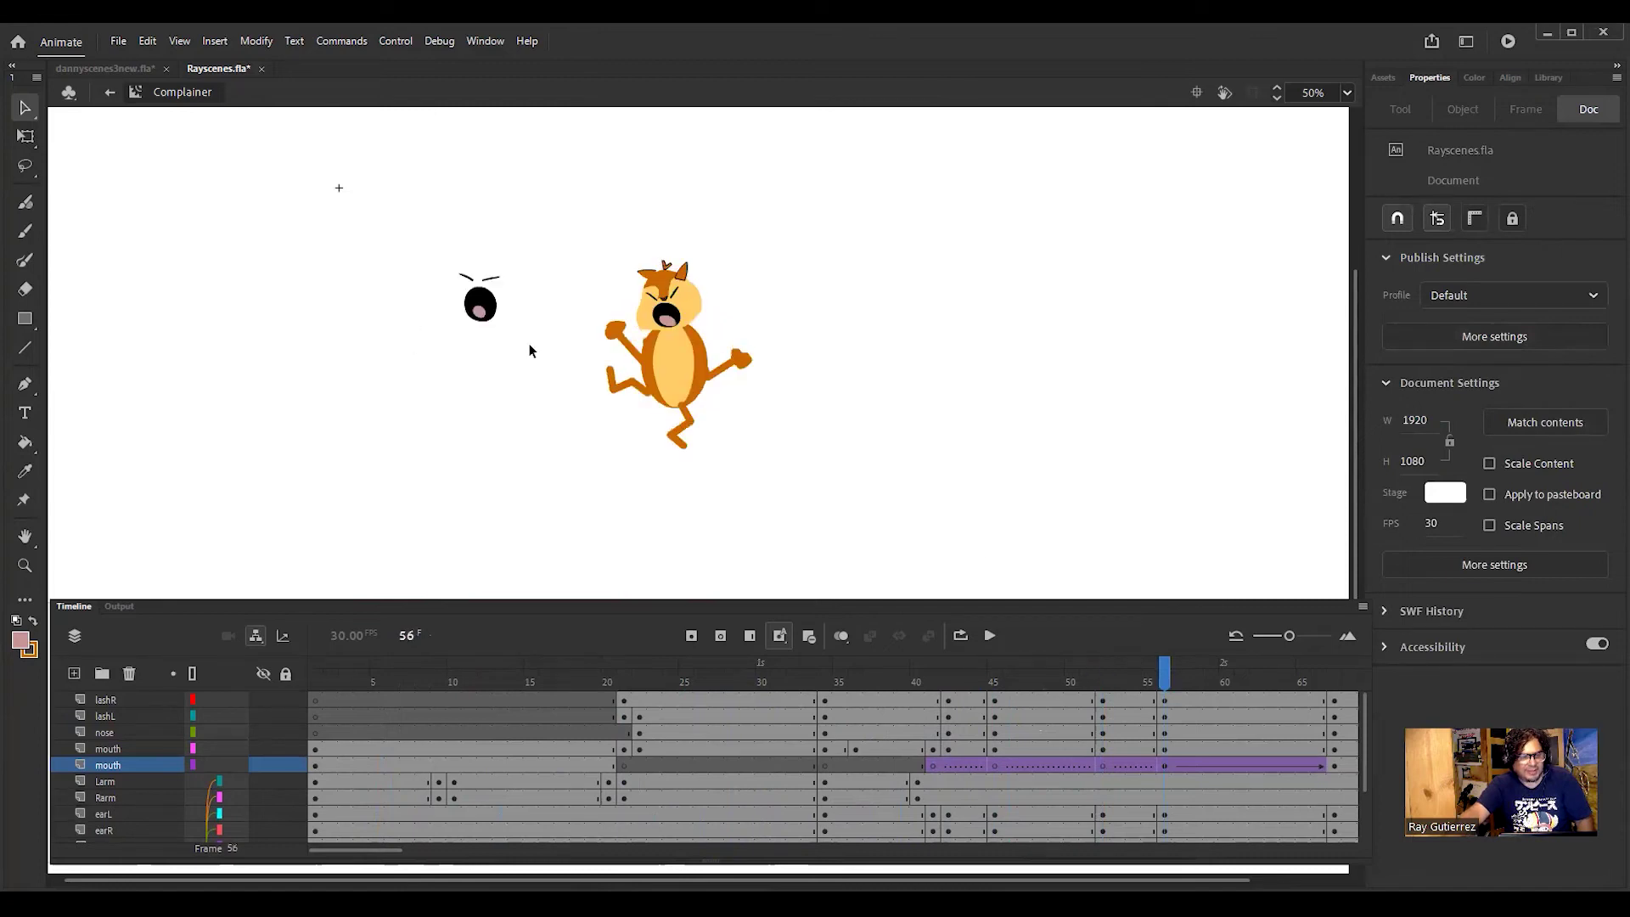
drag(429, 251, 538, 345)
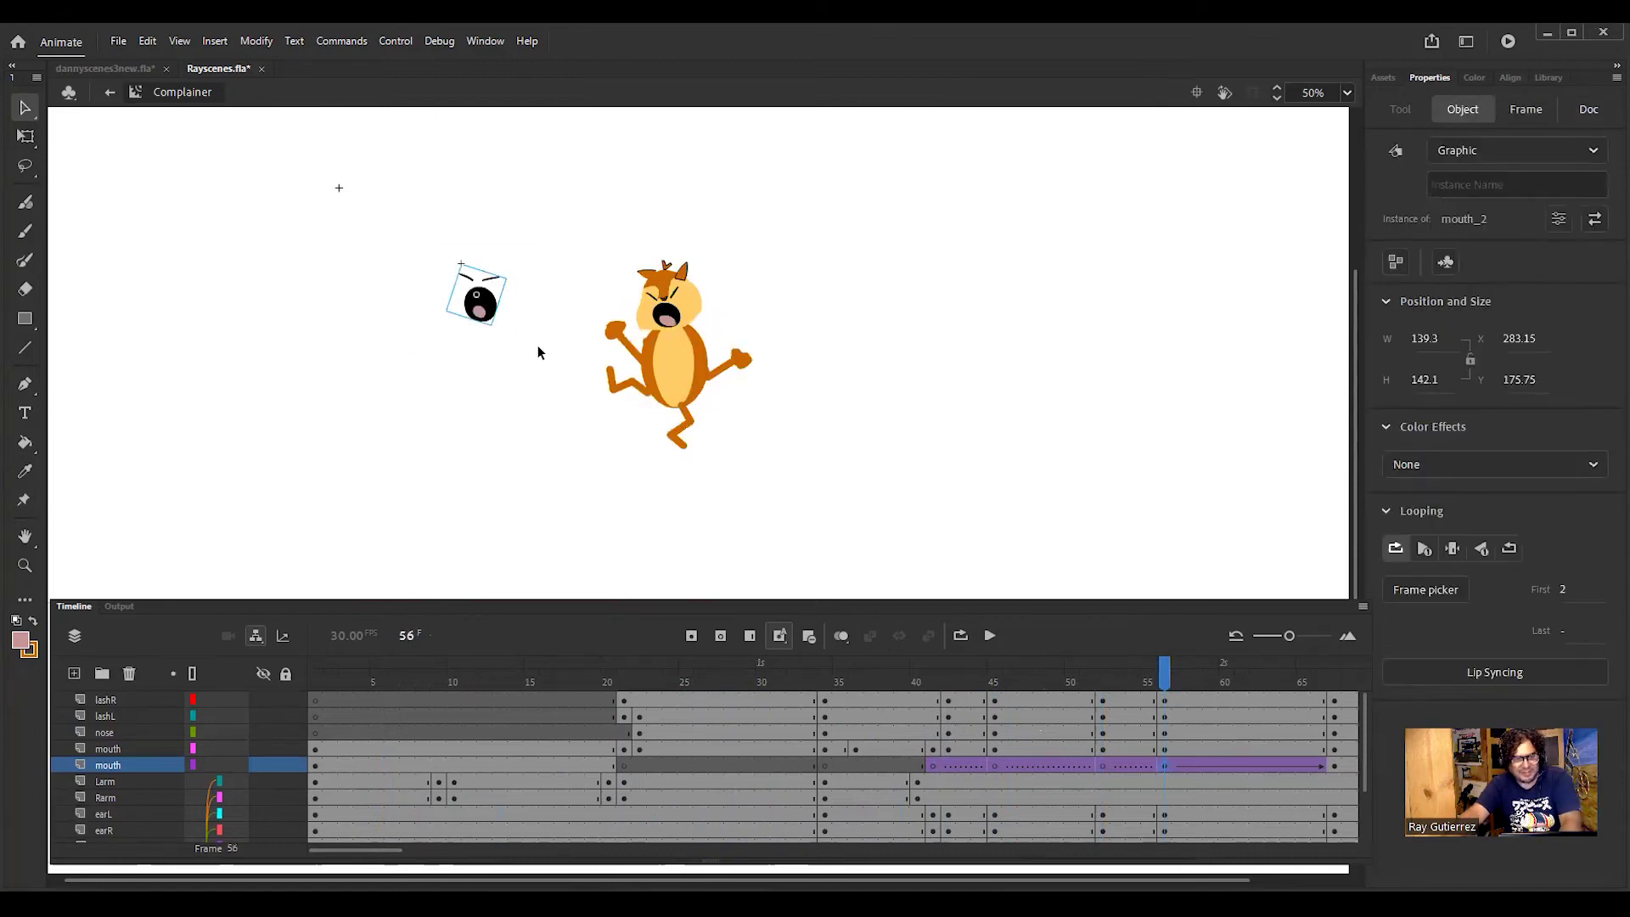
key(Delete)
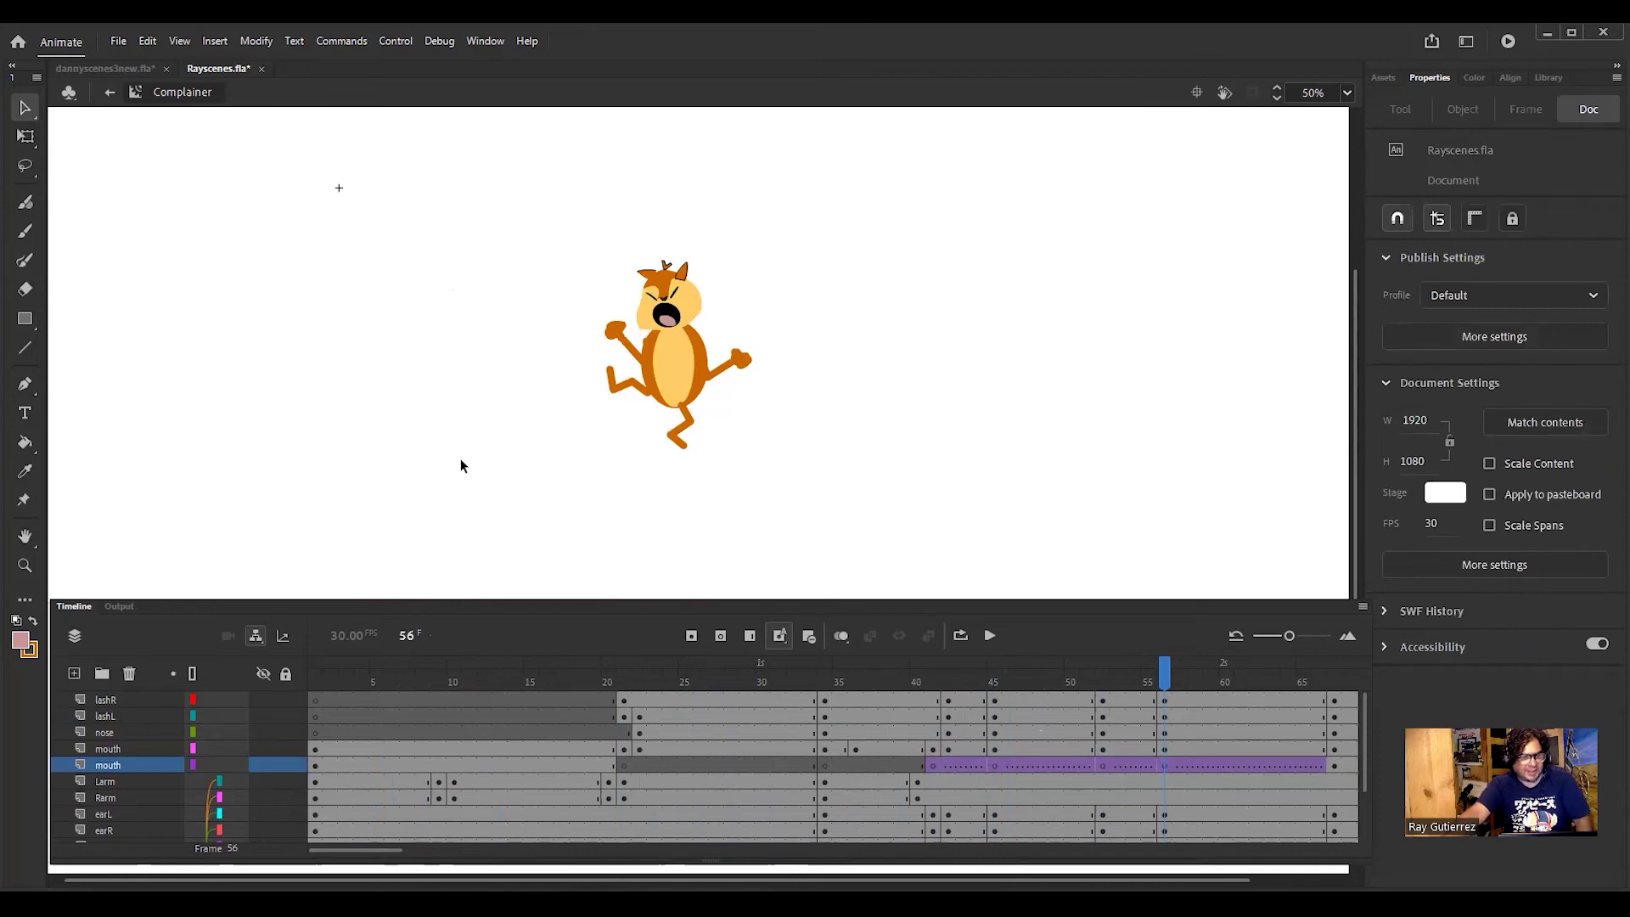
Step: Delete the stray mouth at frame 67 and the stray mouth, ear and hair pieces at frame 73
drag(389, 851, 424, 853)
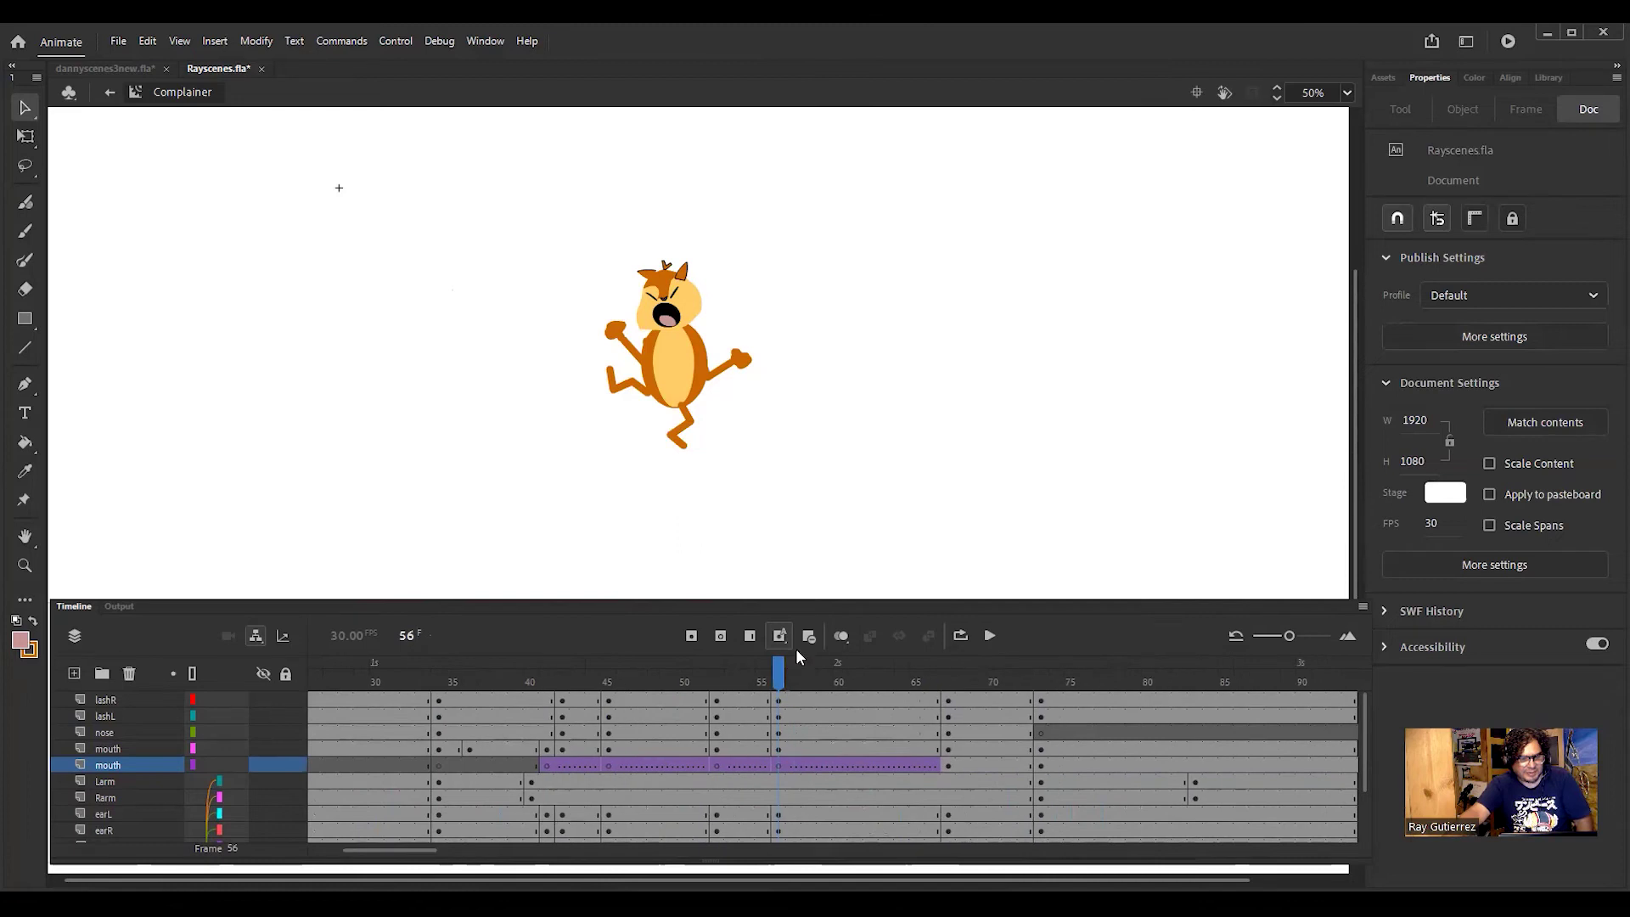
click(946, 701)
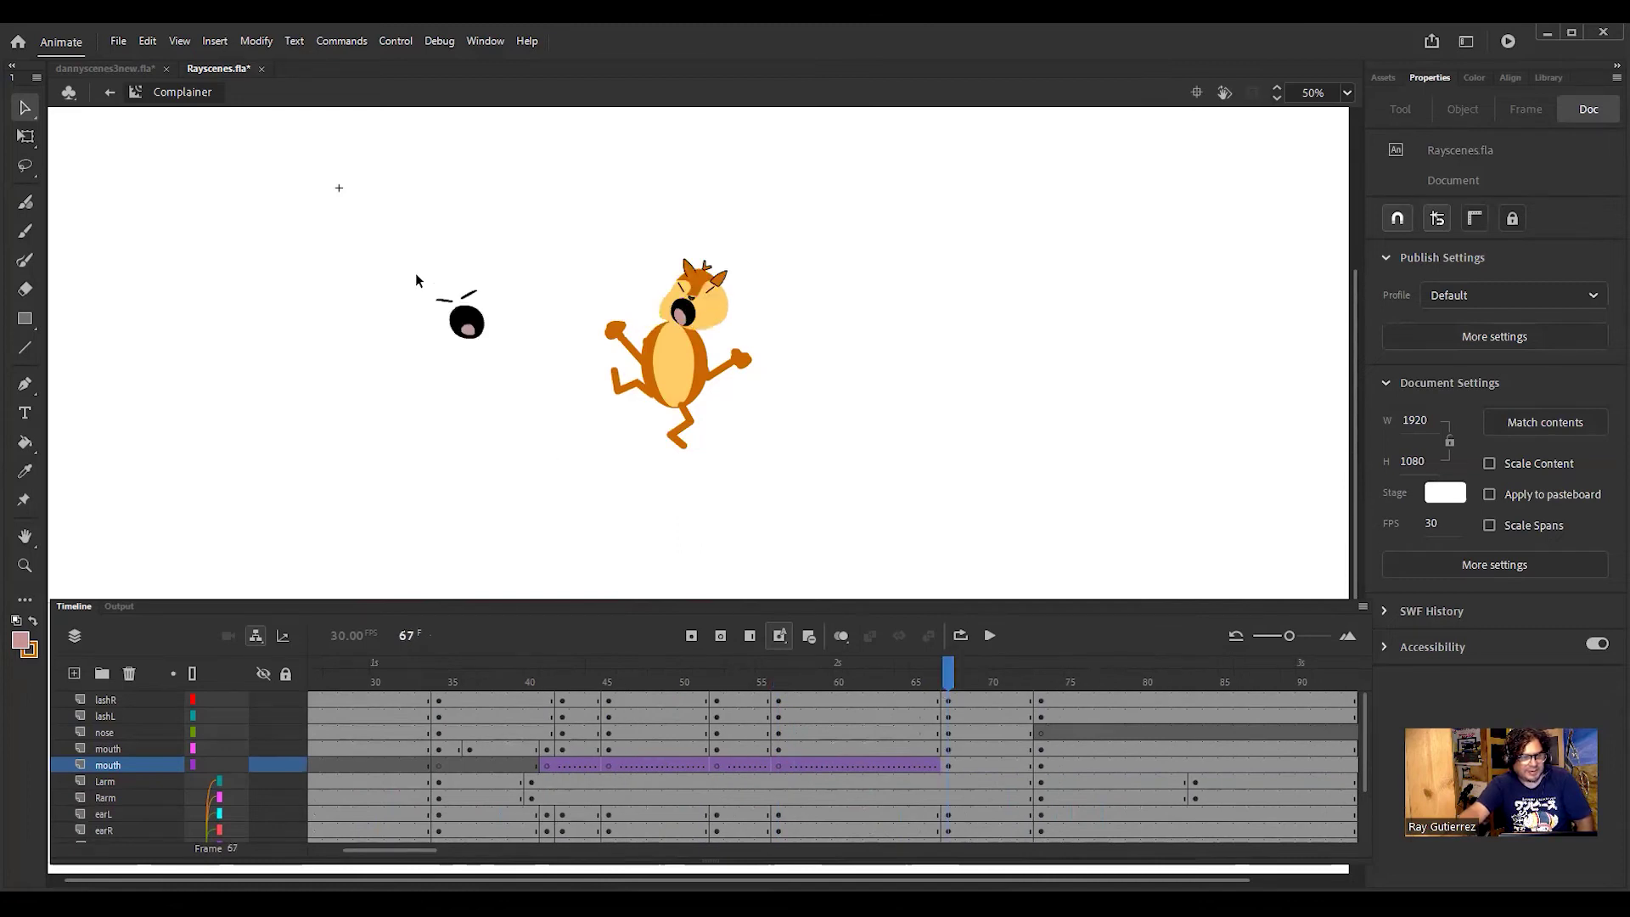
drag(415, 274, 518, 370)
key(Delete)
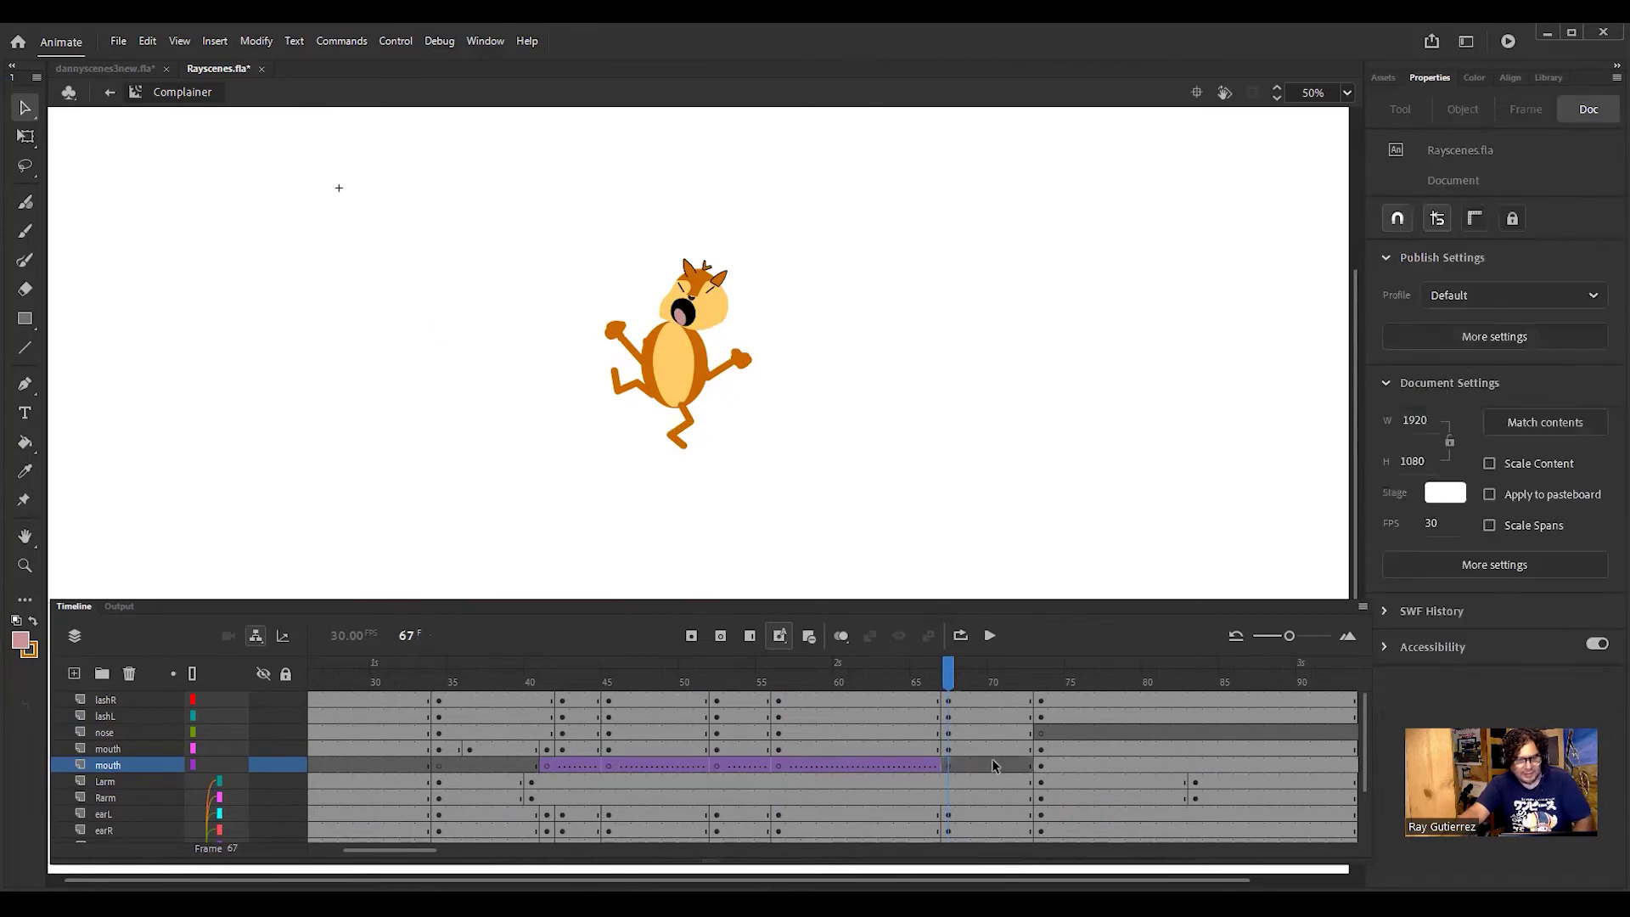
click(1042, 699)
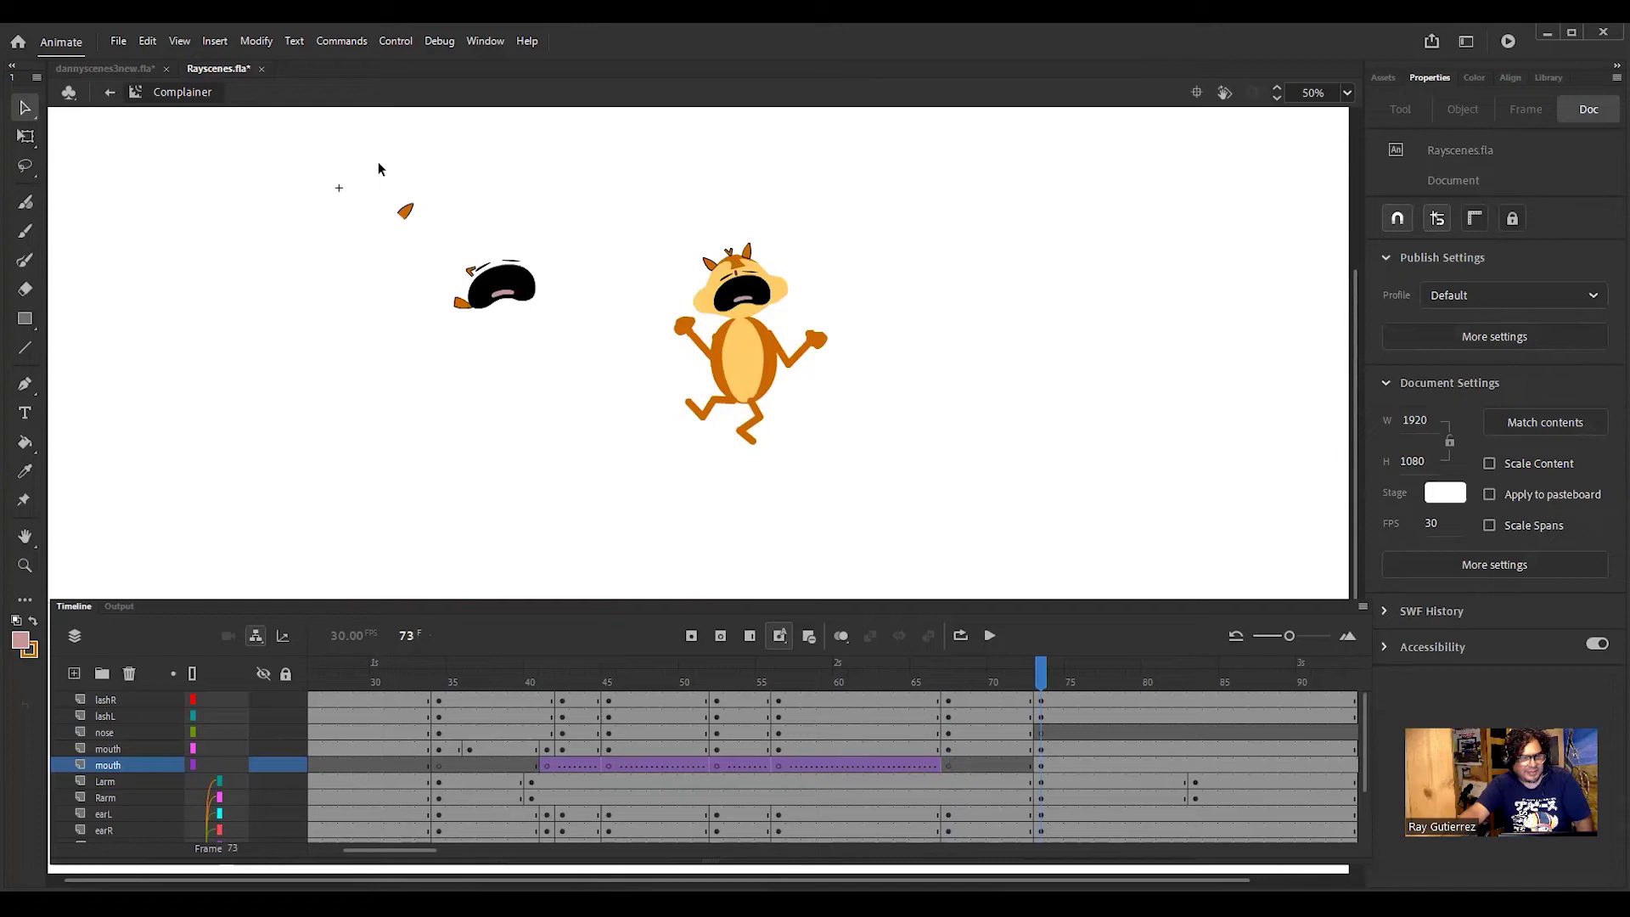
drag(379, 161, 597, 378)
key(Delete)
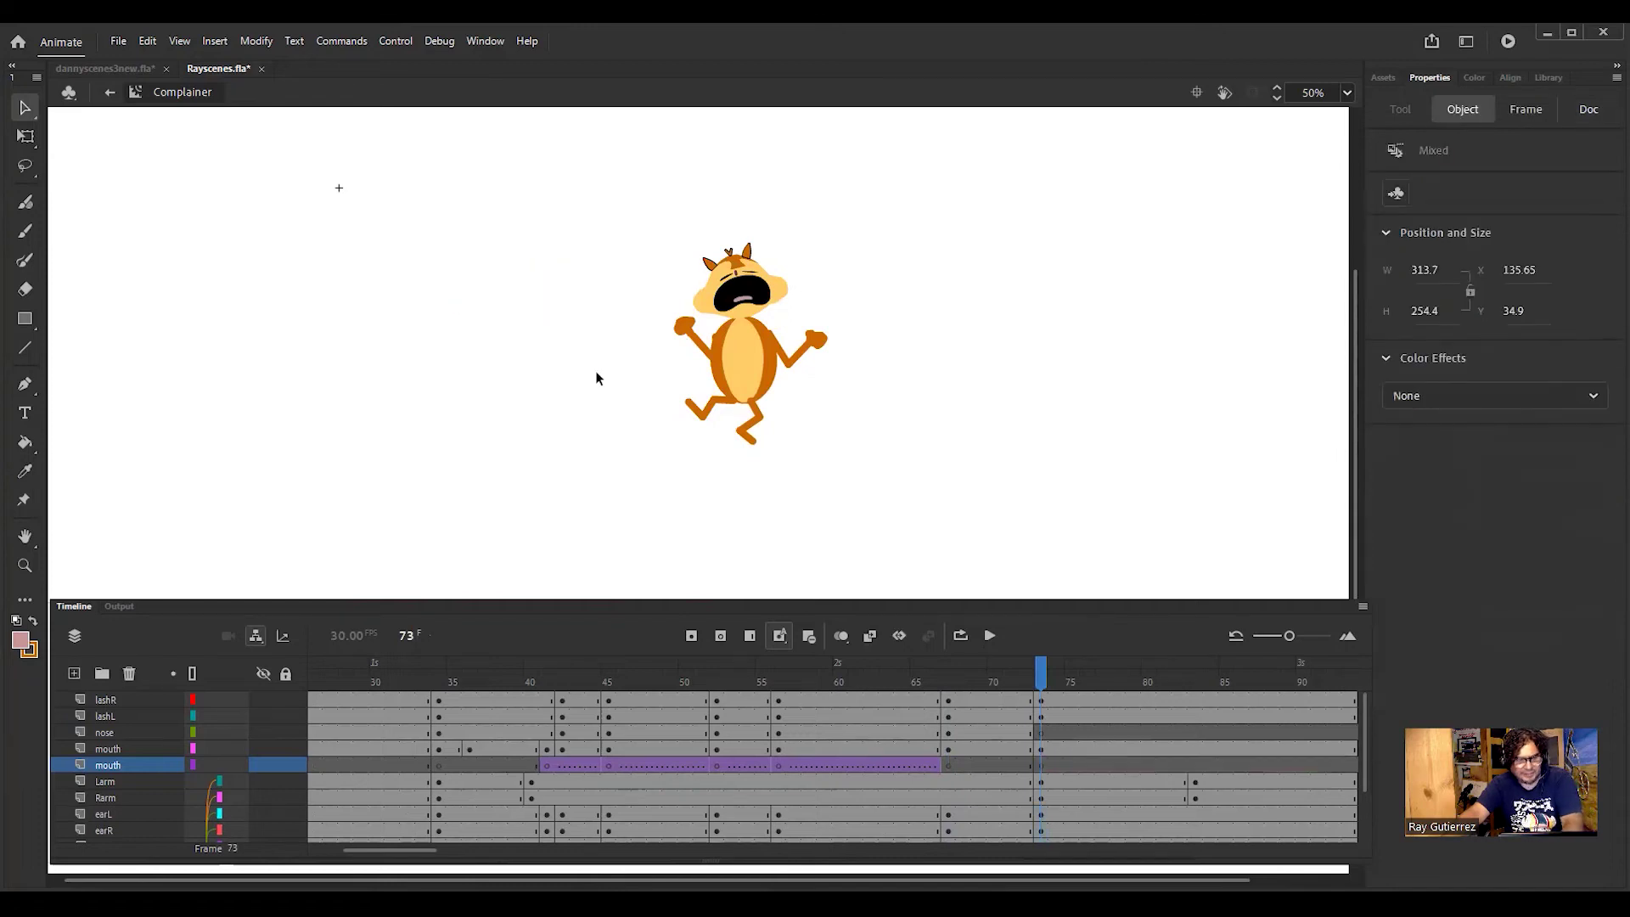
Step: Delete the stray ear and hair pieces beside the orange character at frame 94 and frame 101
drag(1040, 674, 1053, 772)
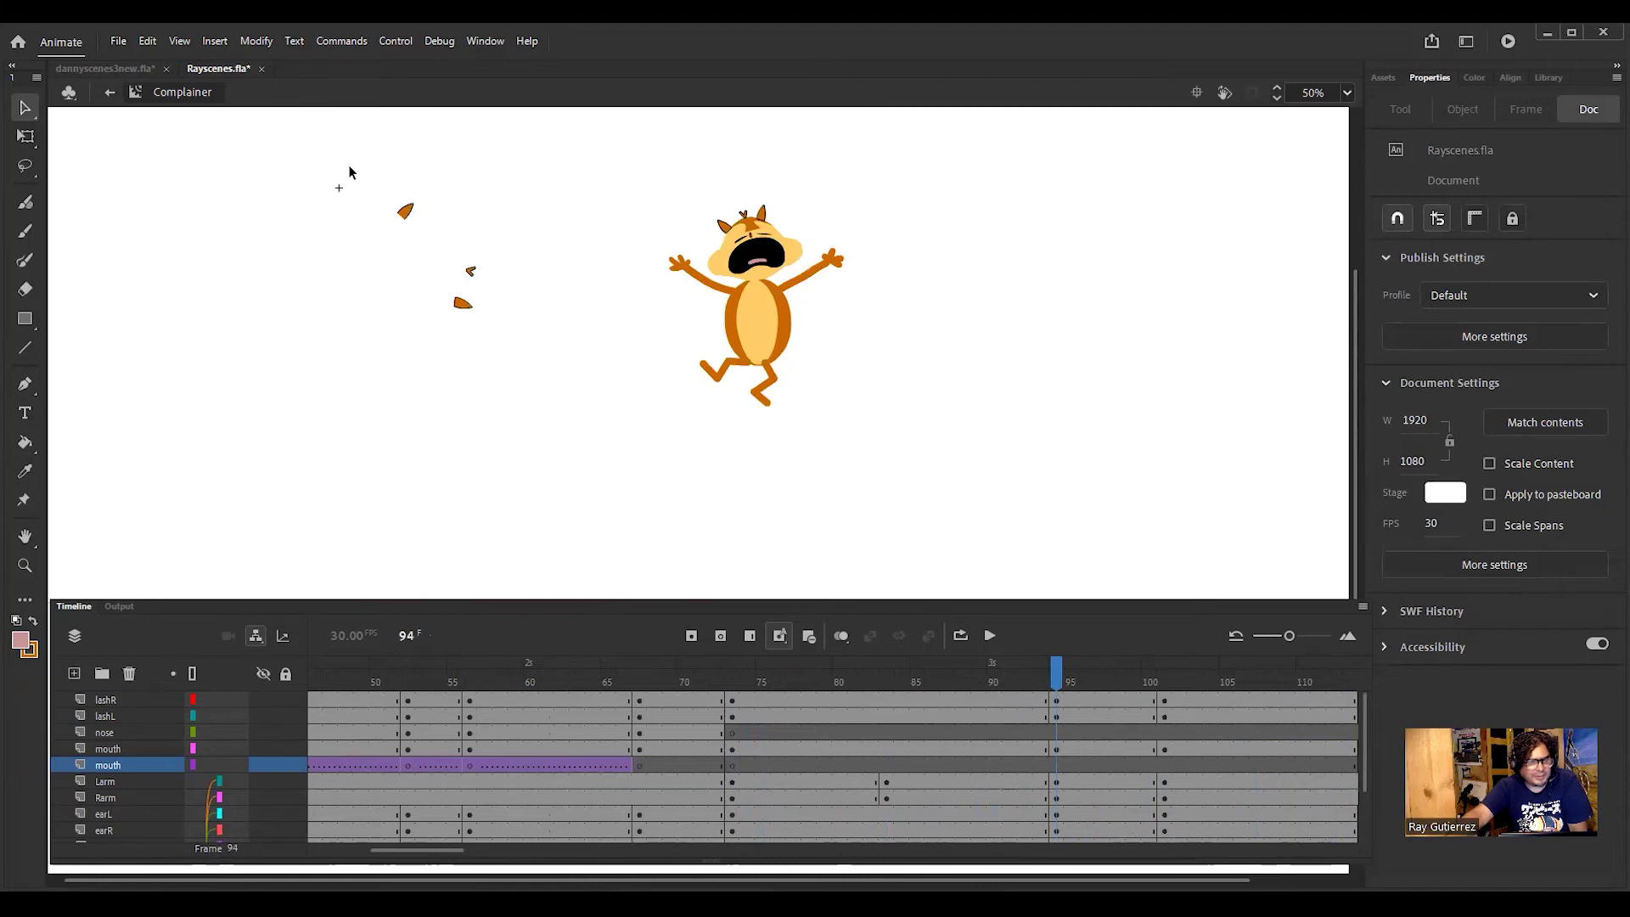
drag(354, 168, 516, 353)
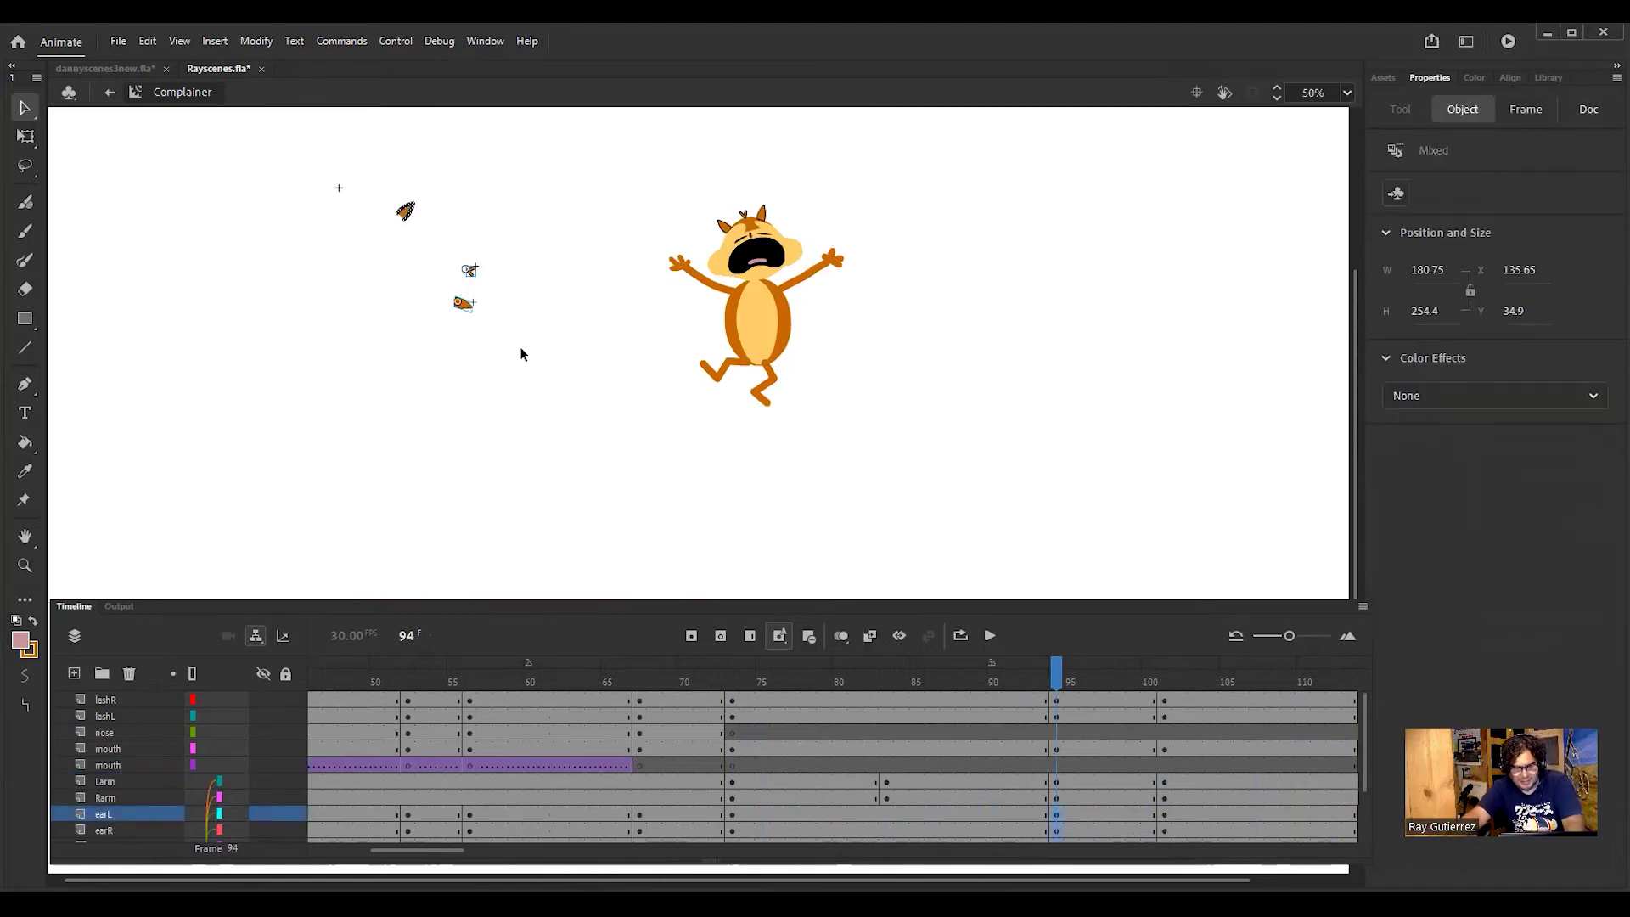
click(505, 350)
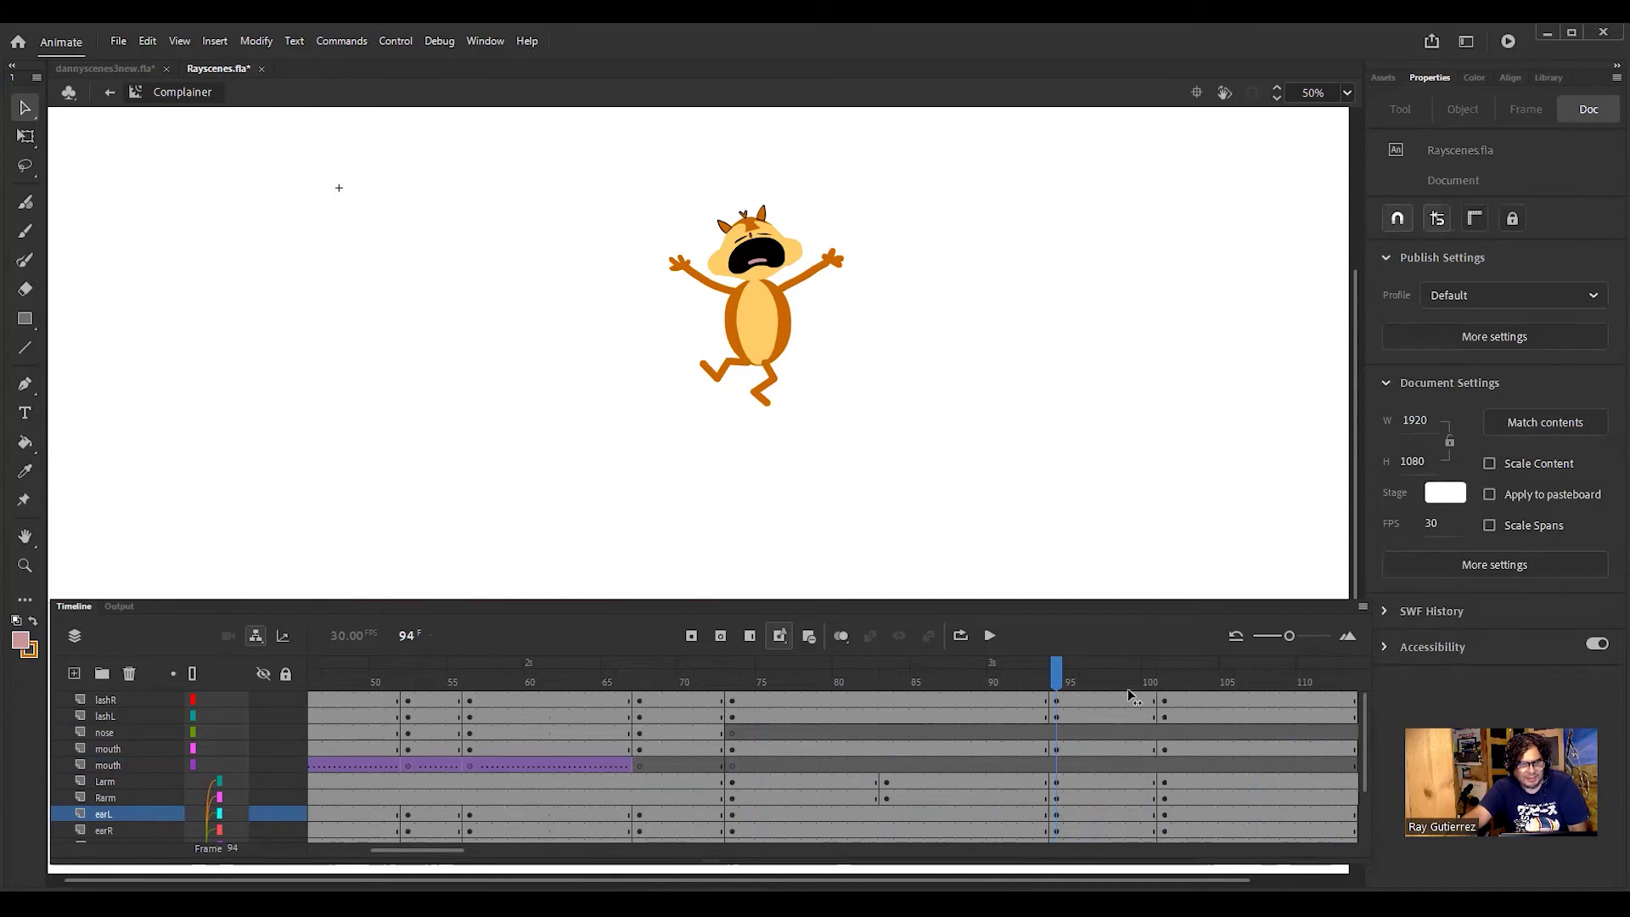
click(1168, 703)
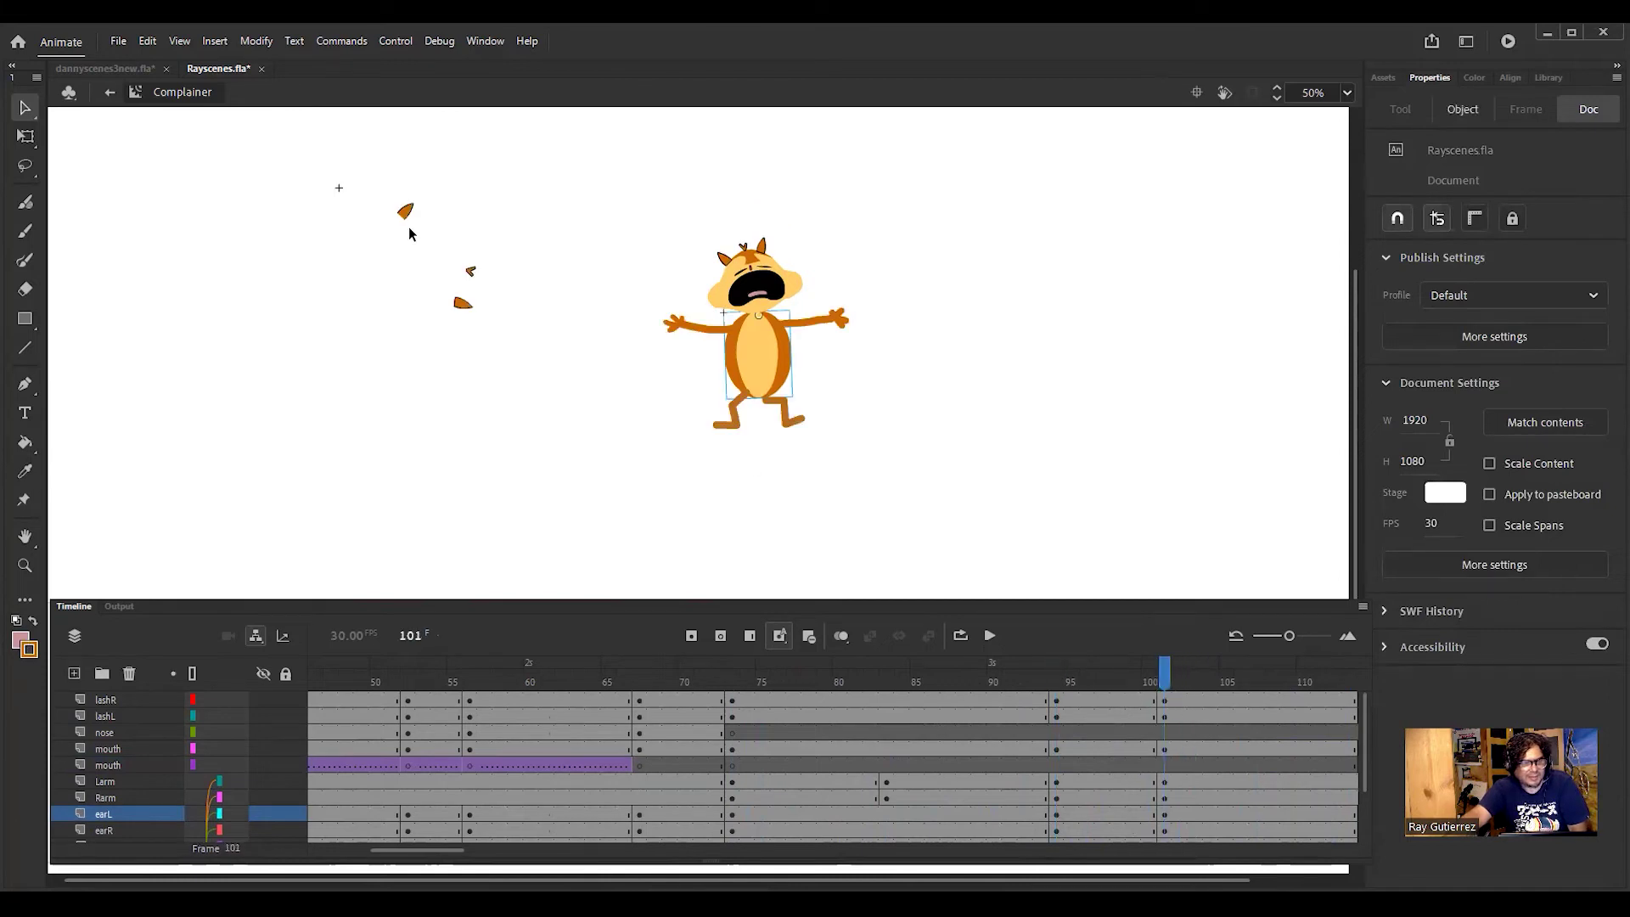
drag(384, 165, 528, 345)
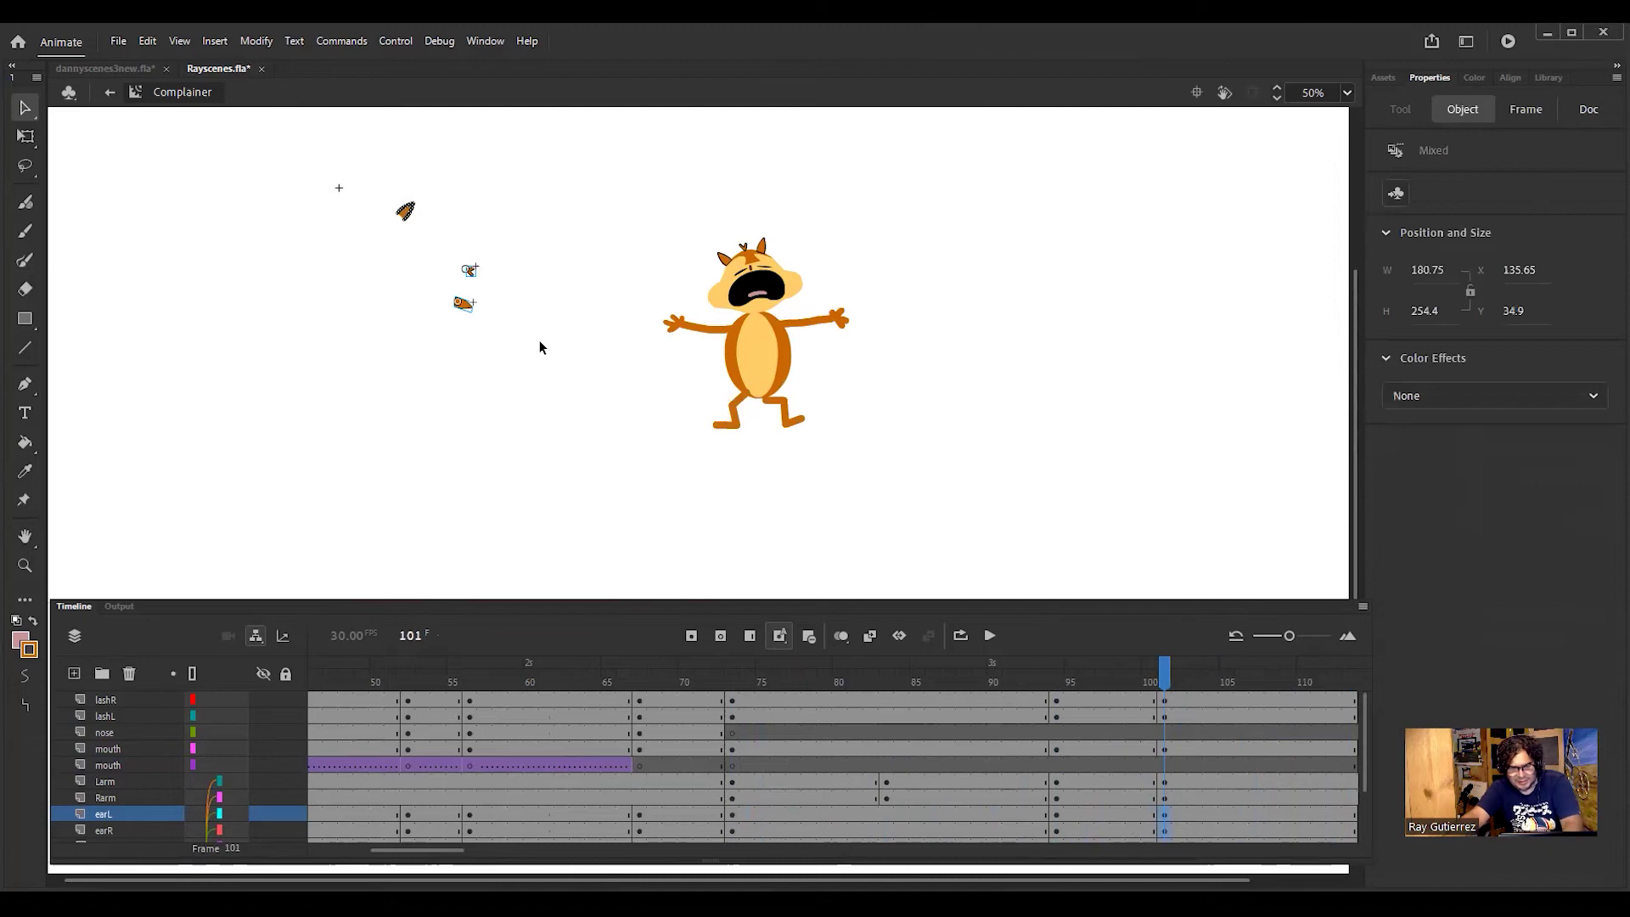
key(Delete)
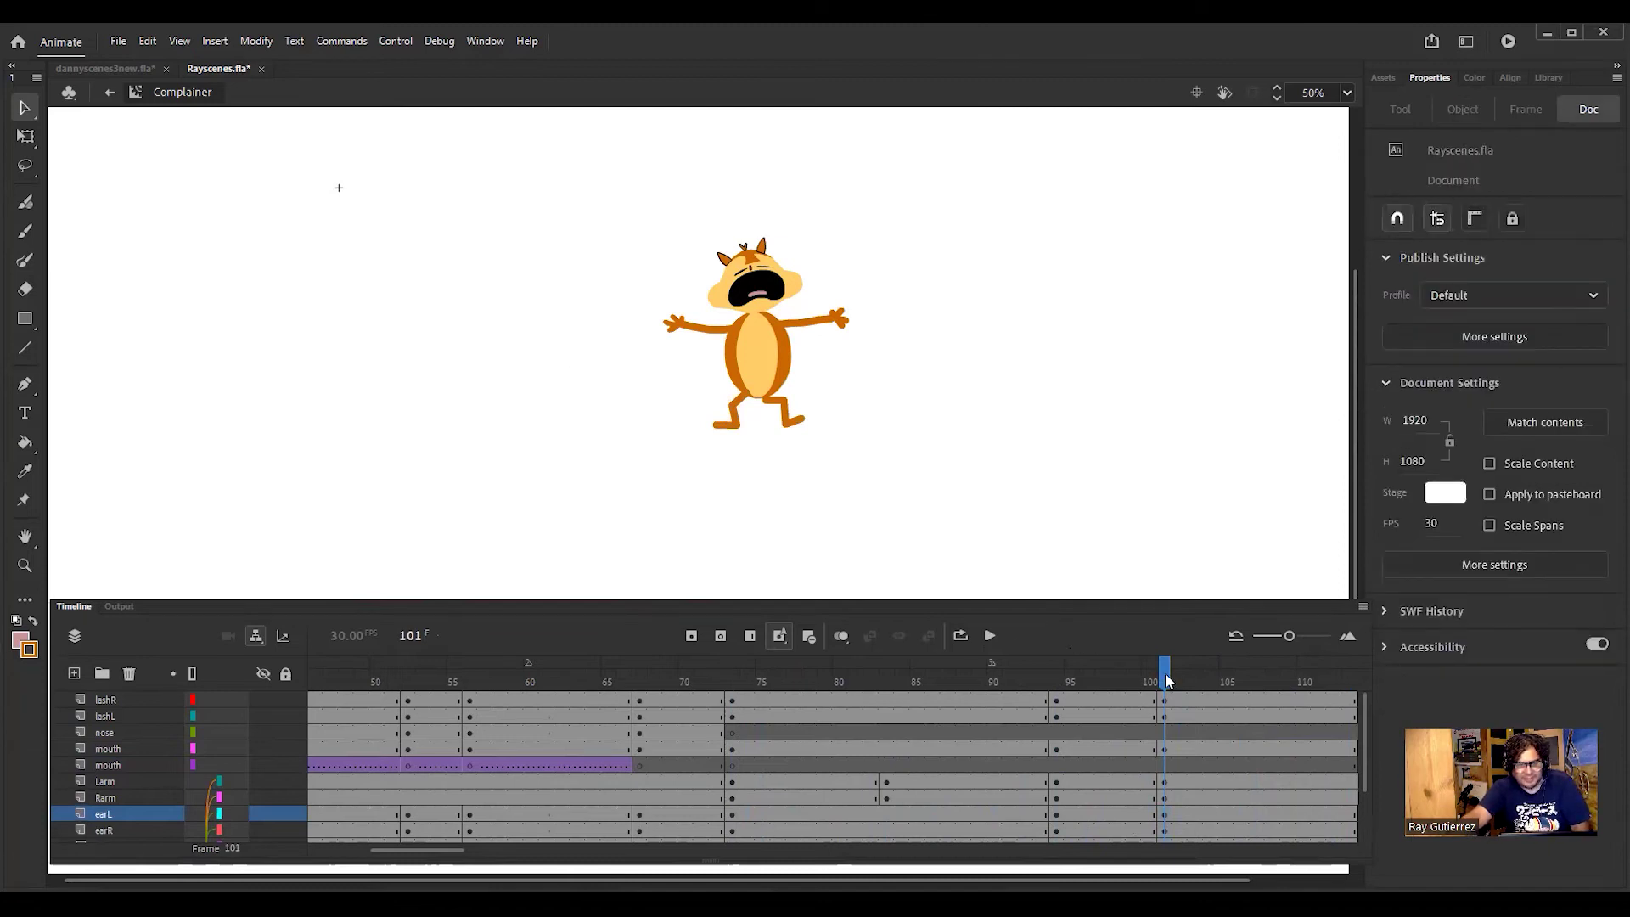
Step: At frame 97, set each arm's transformation point at its shoulder and rotate both raised arms downward
drag(1165, 679, 1165, 741)
key(comma)
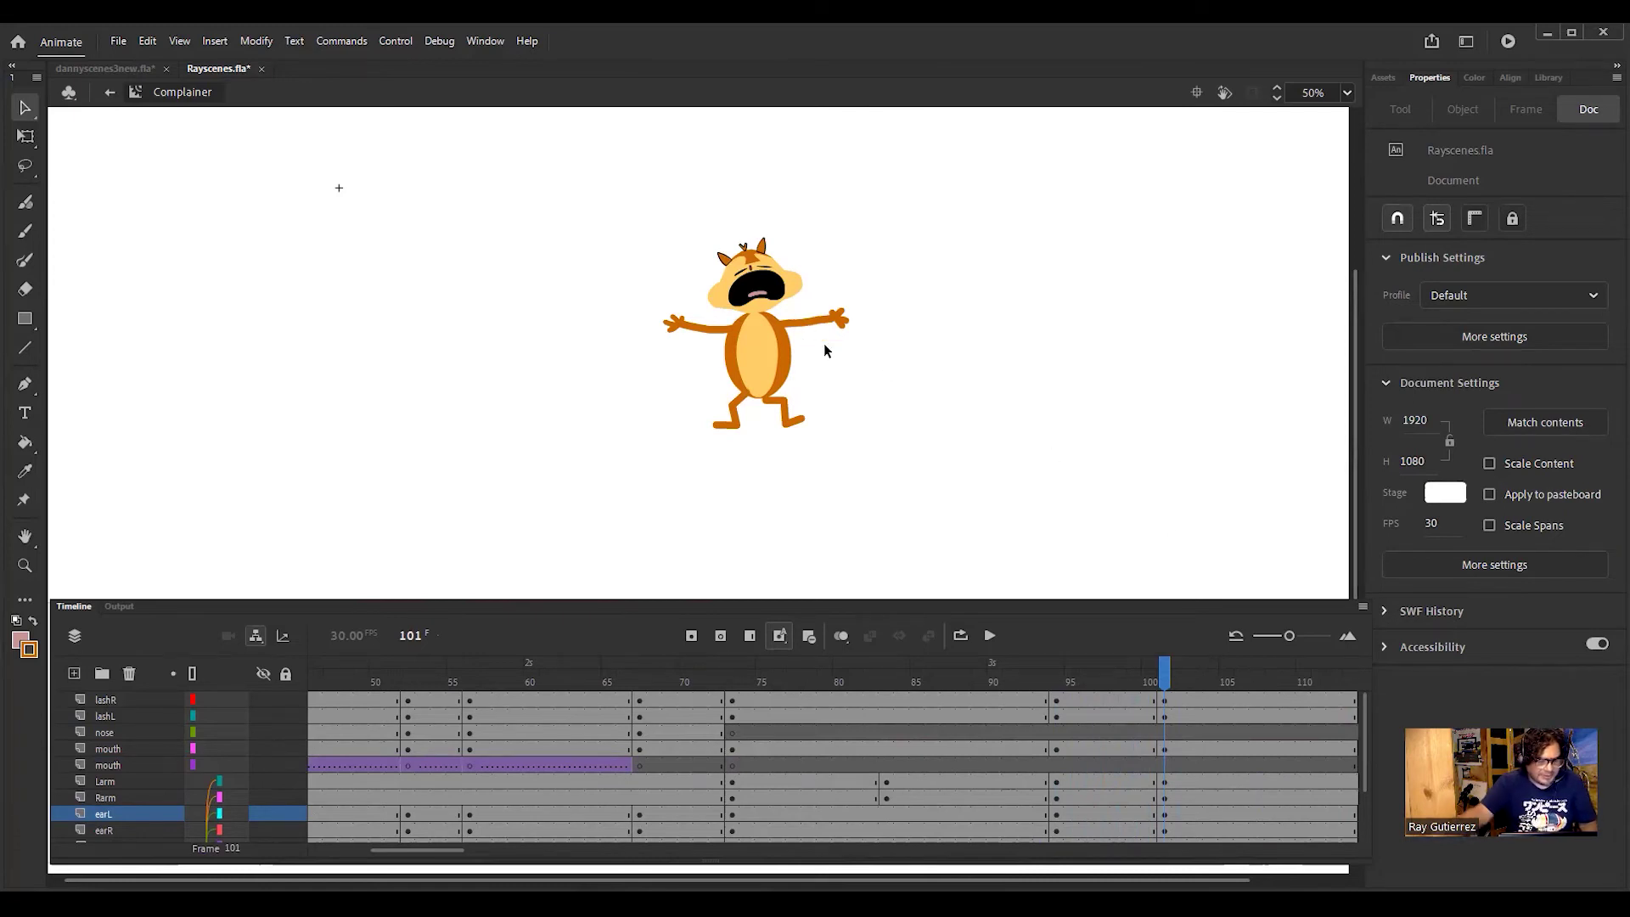
key(ctrl+1)
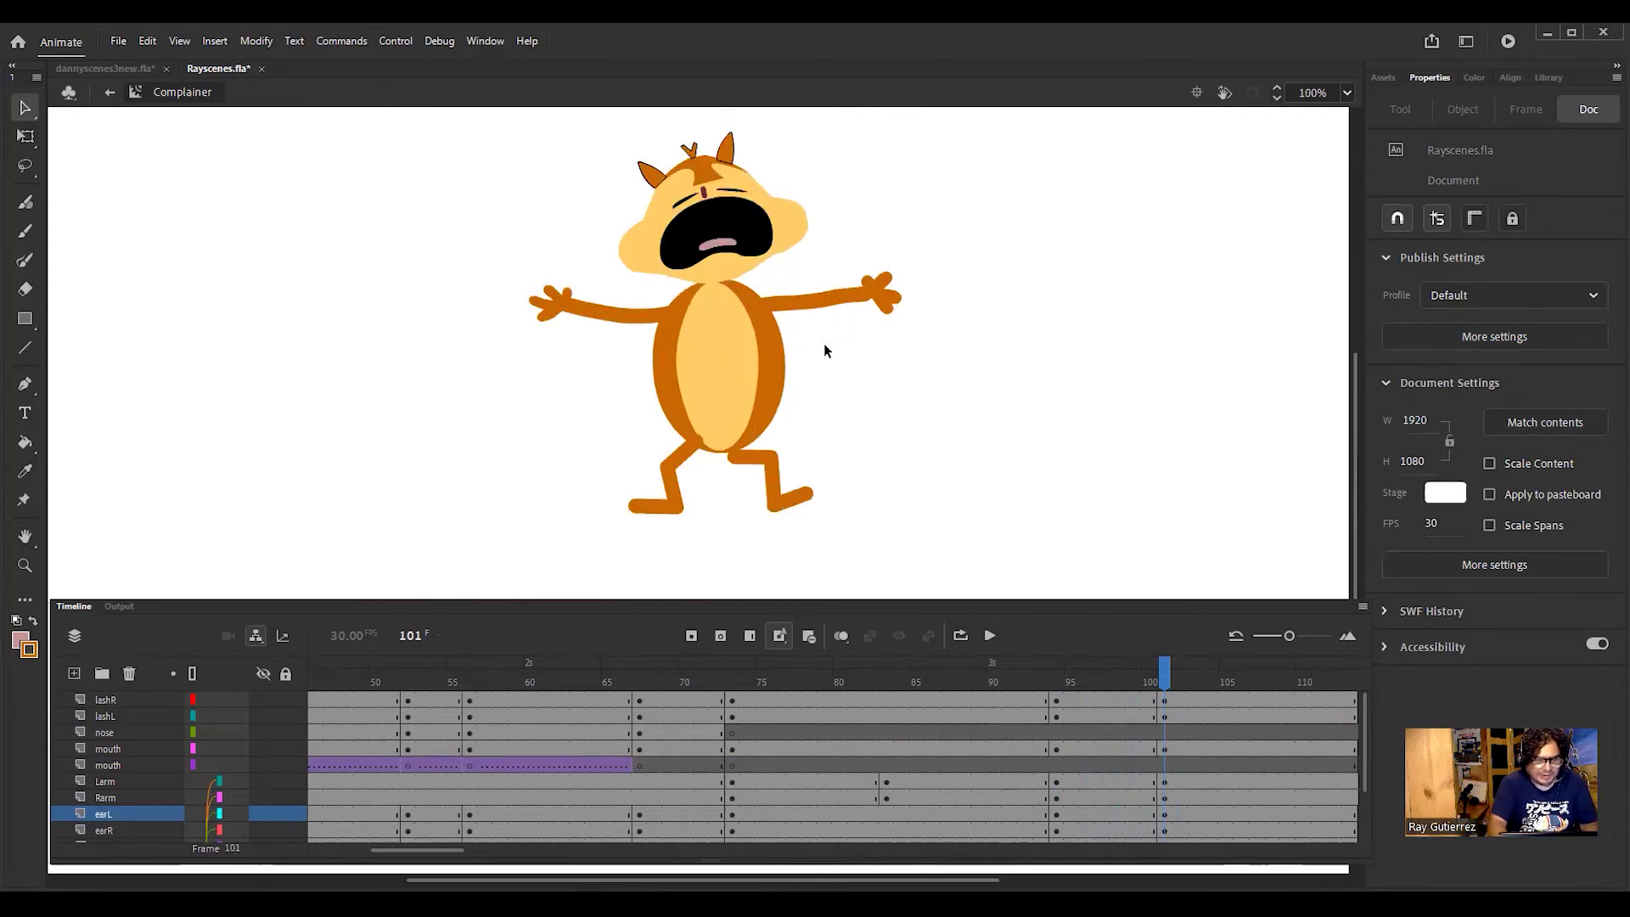
drag(1166, 684, 1354, 684)
drag(1150, 686, 794, 742)
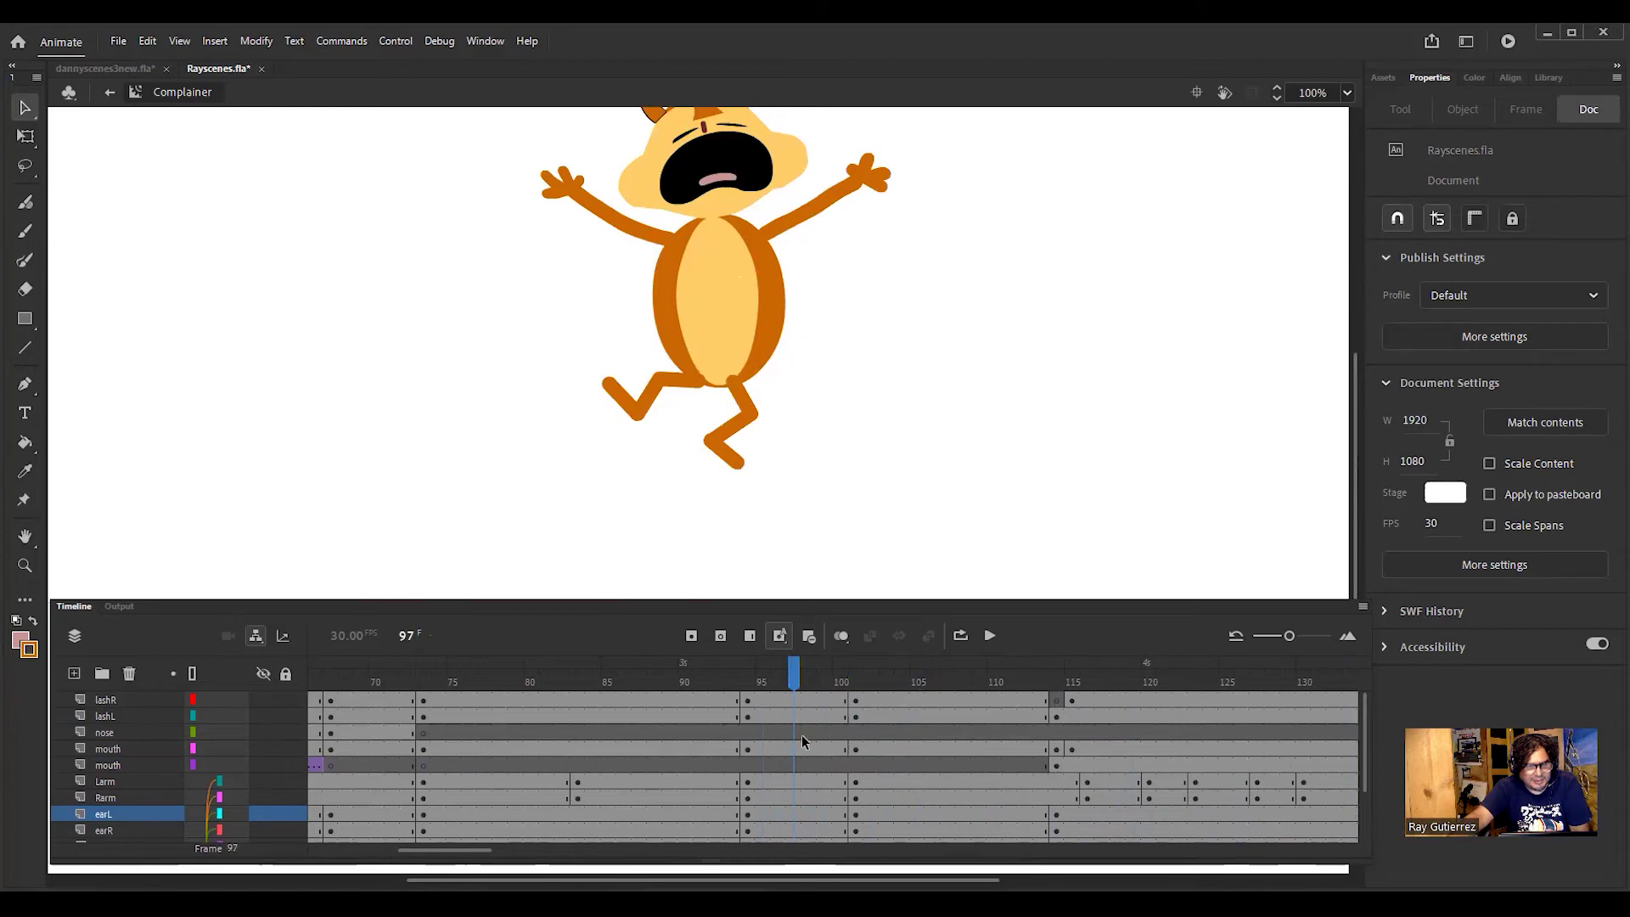
click(818, 203)
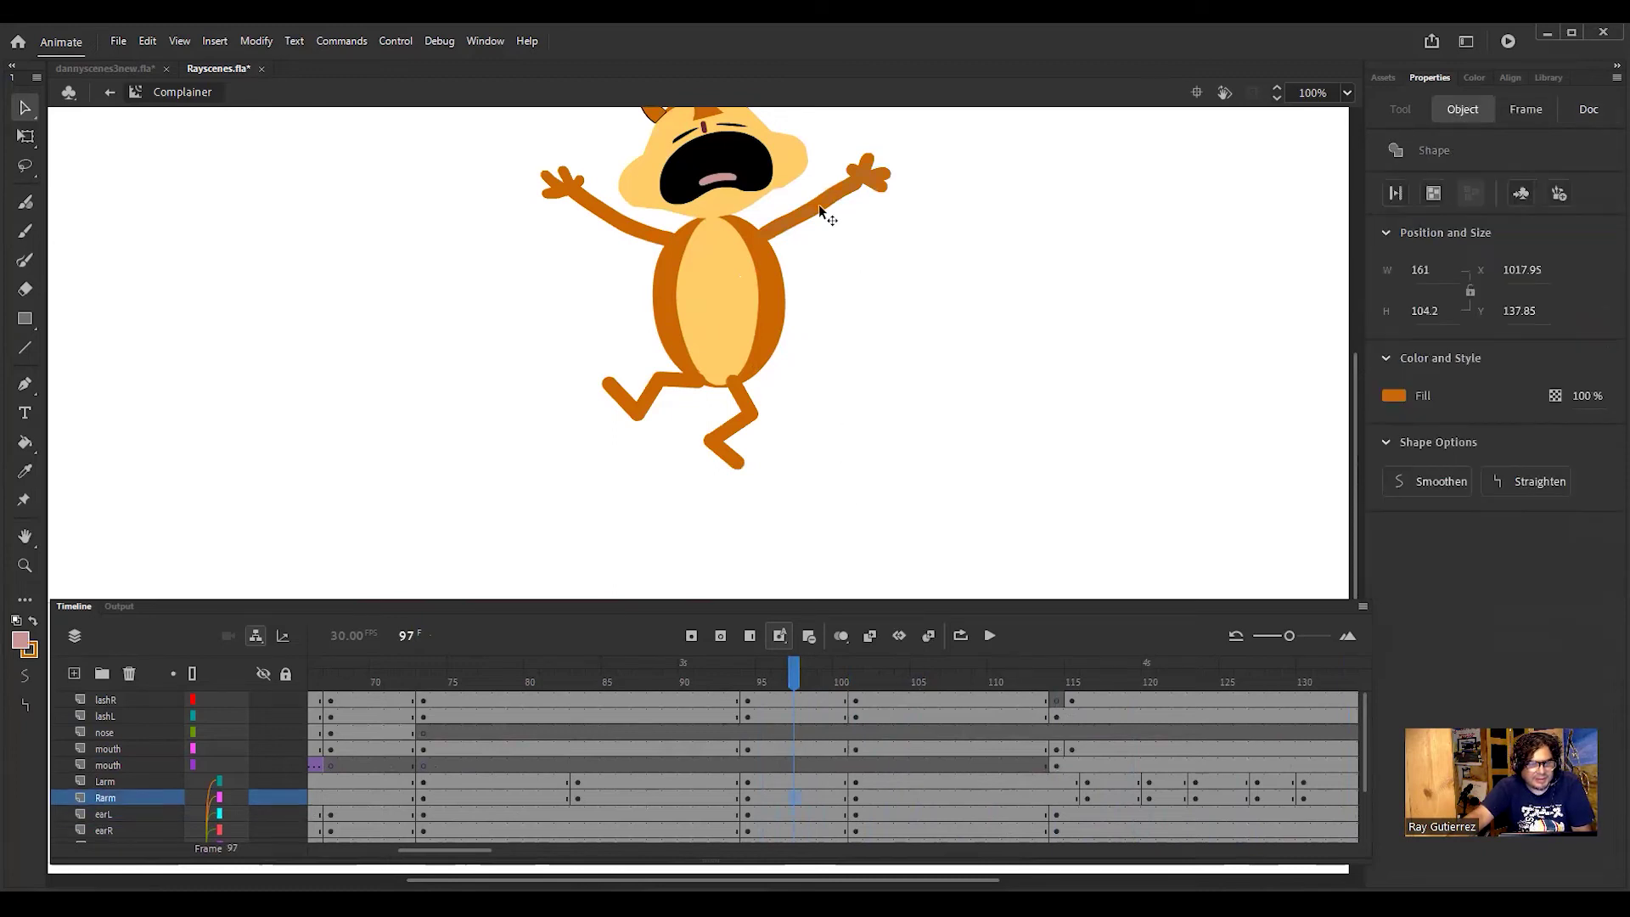
click(26, 138)
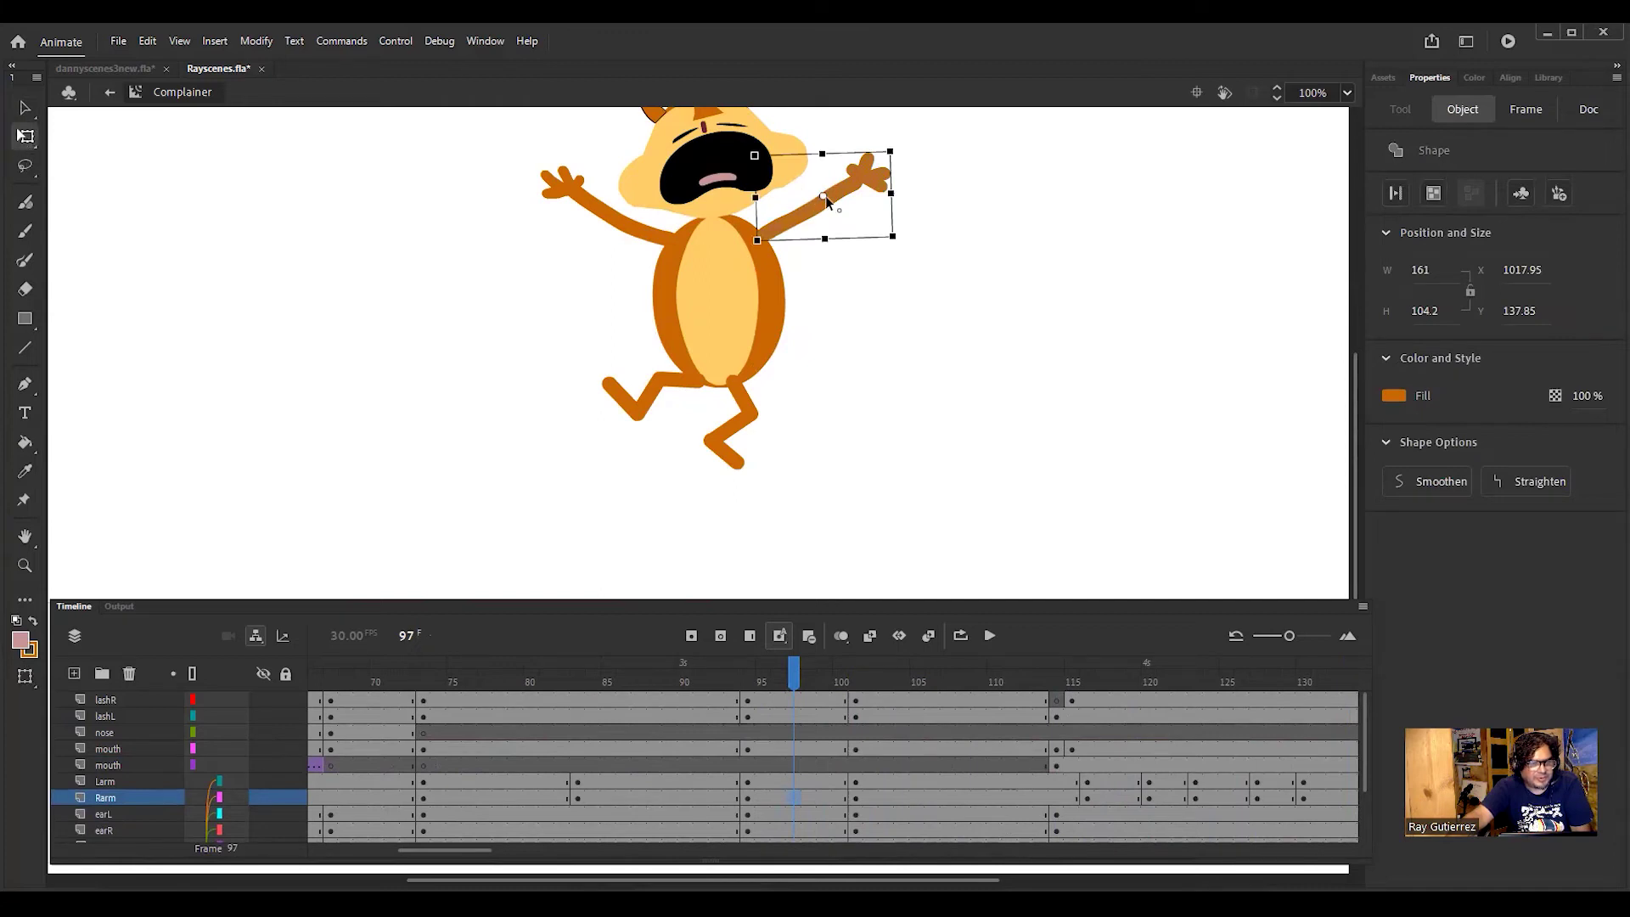
drag(820, 199, 767, 230)
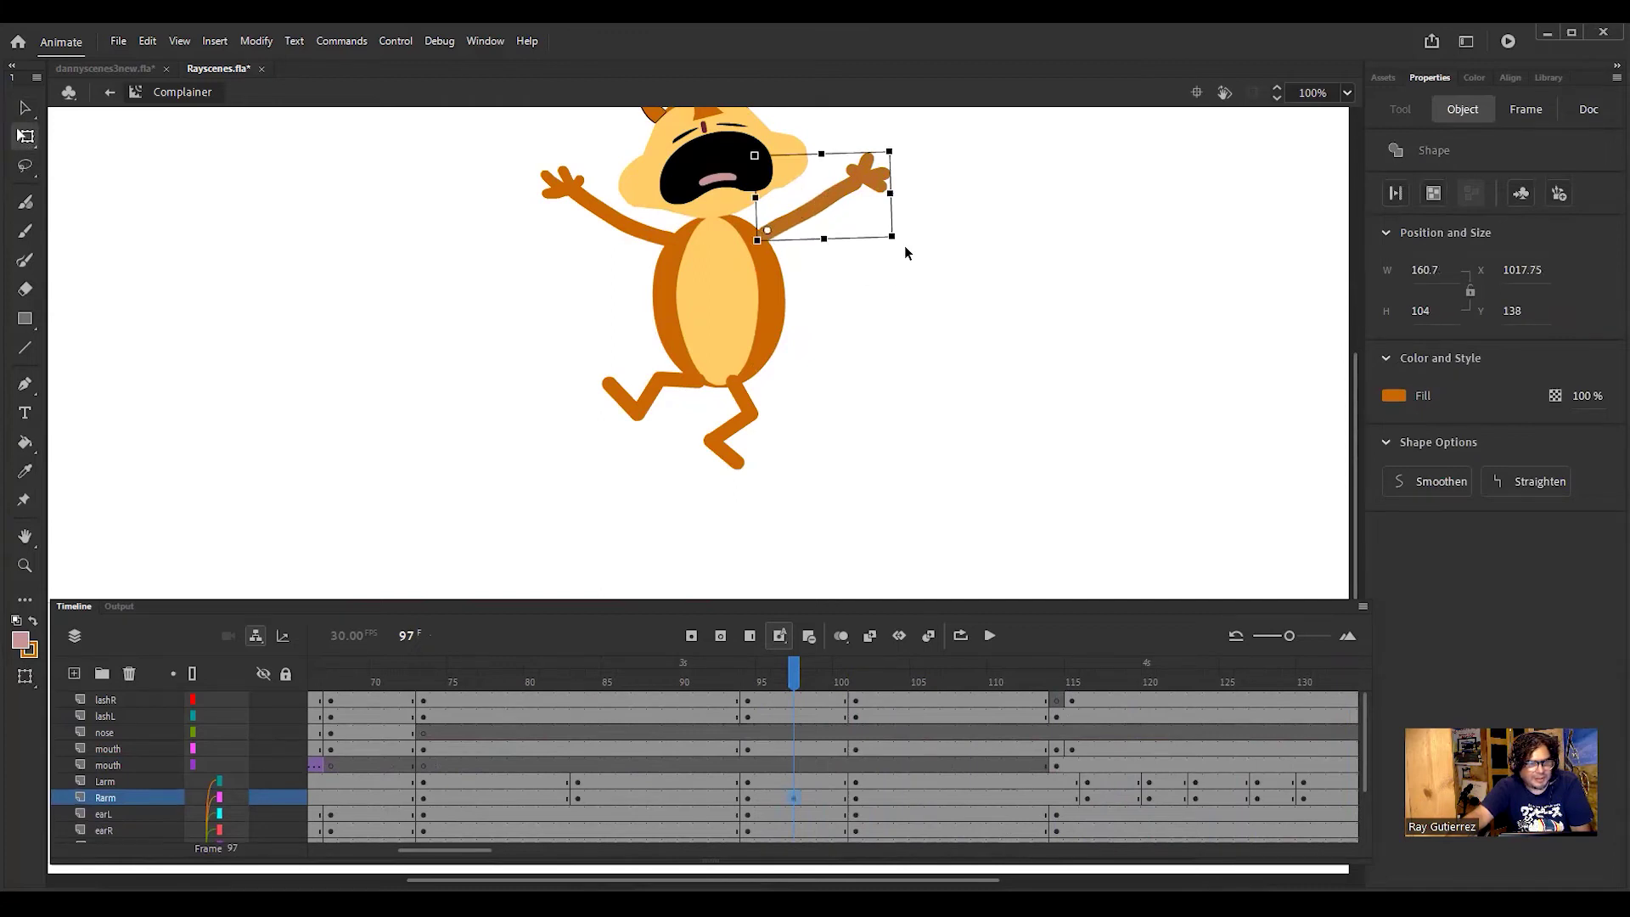
drag(901, 252, 841, 399)
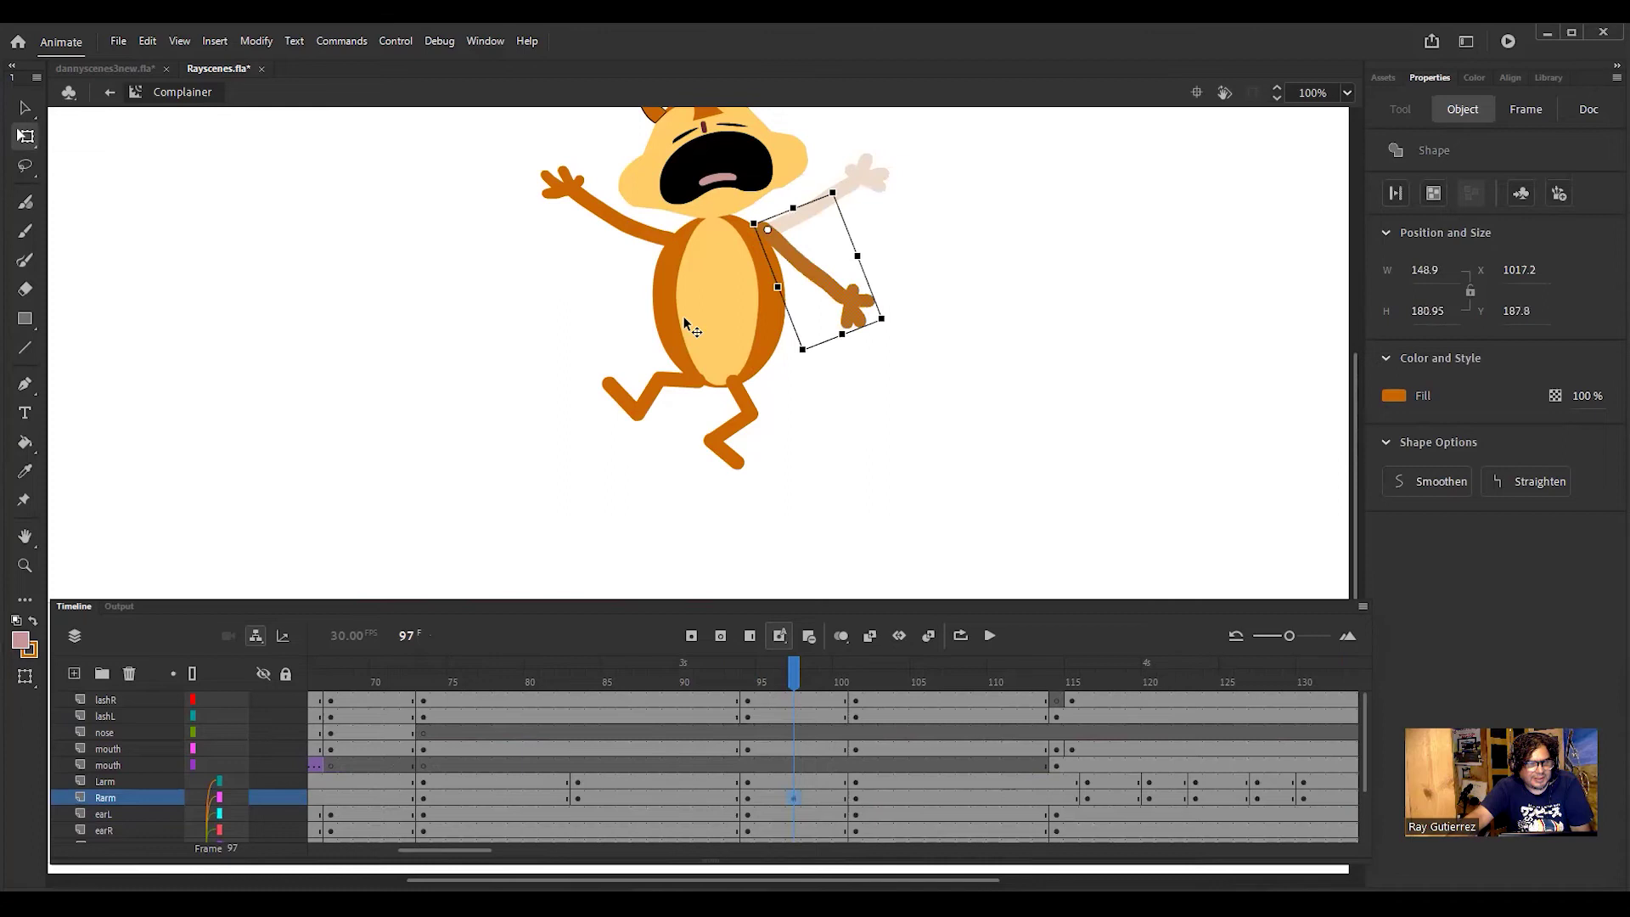
click(625, 218)
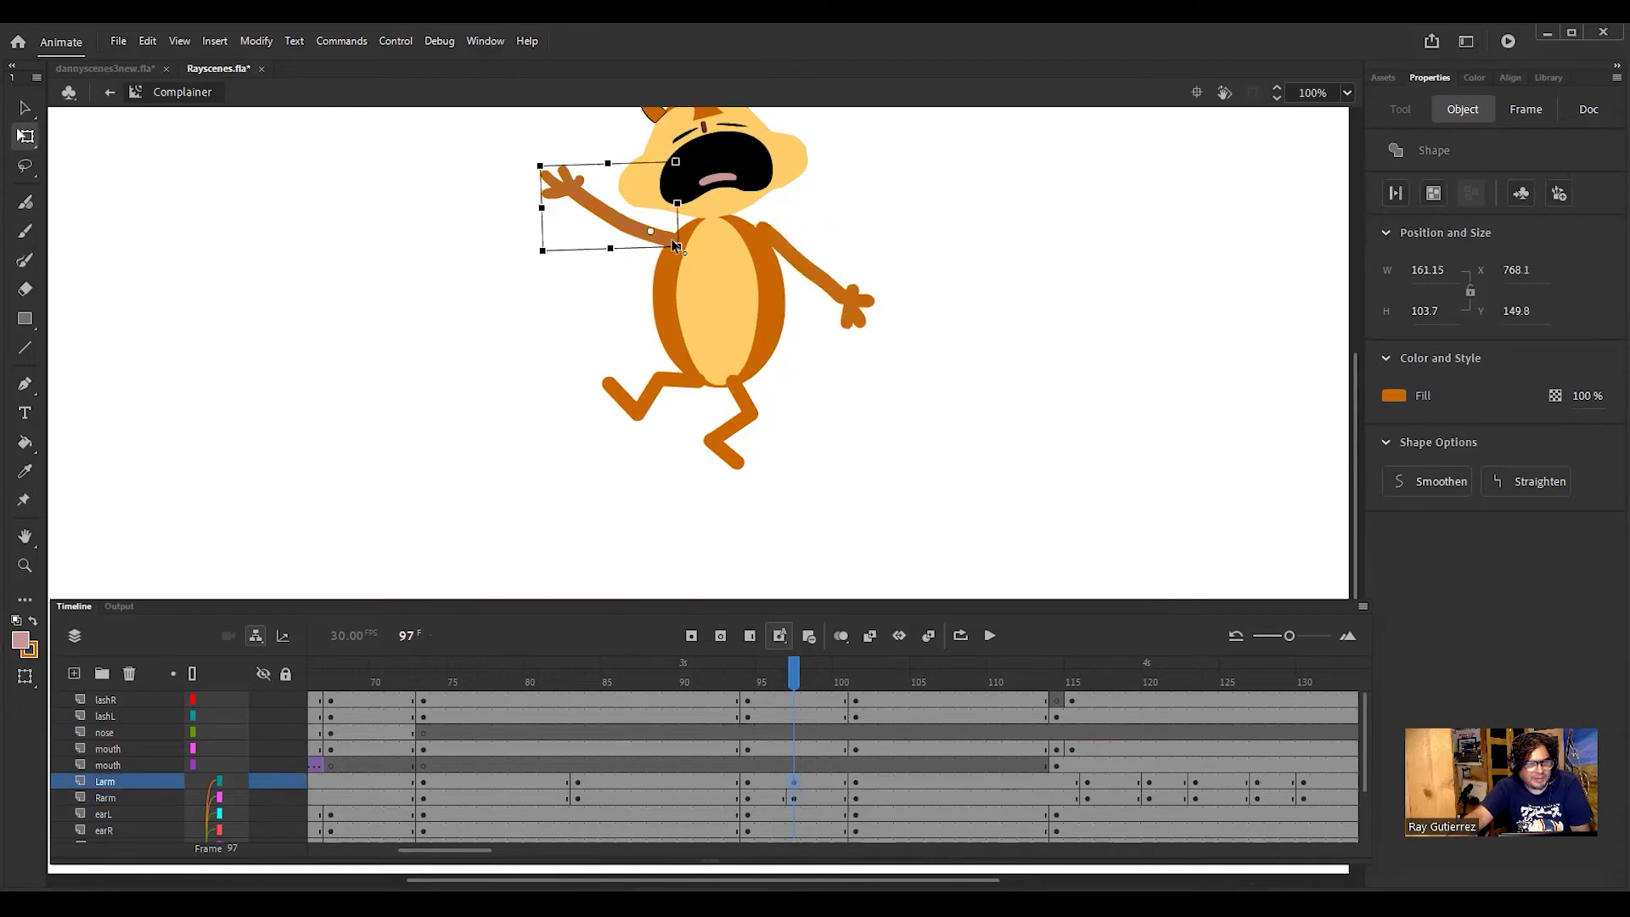
drag(702, 245, 741, 257)
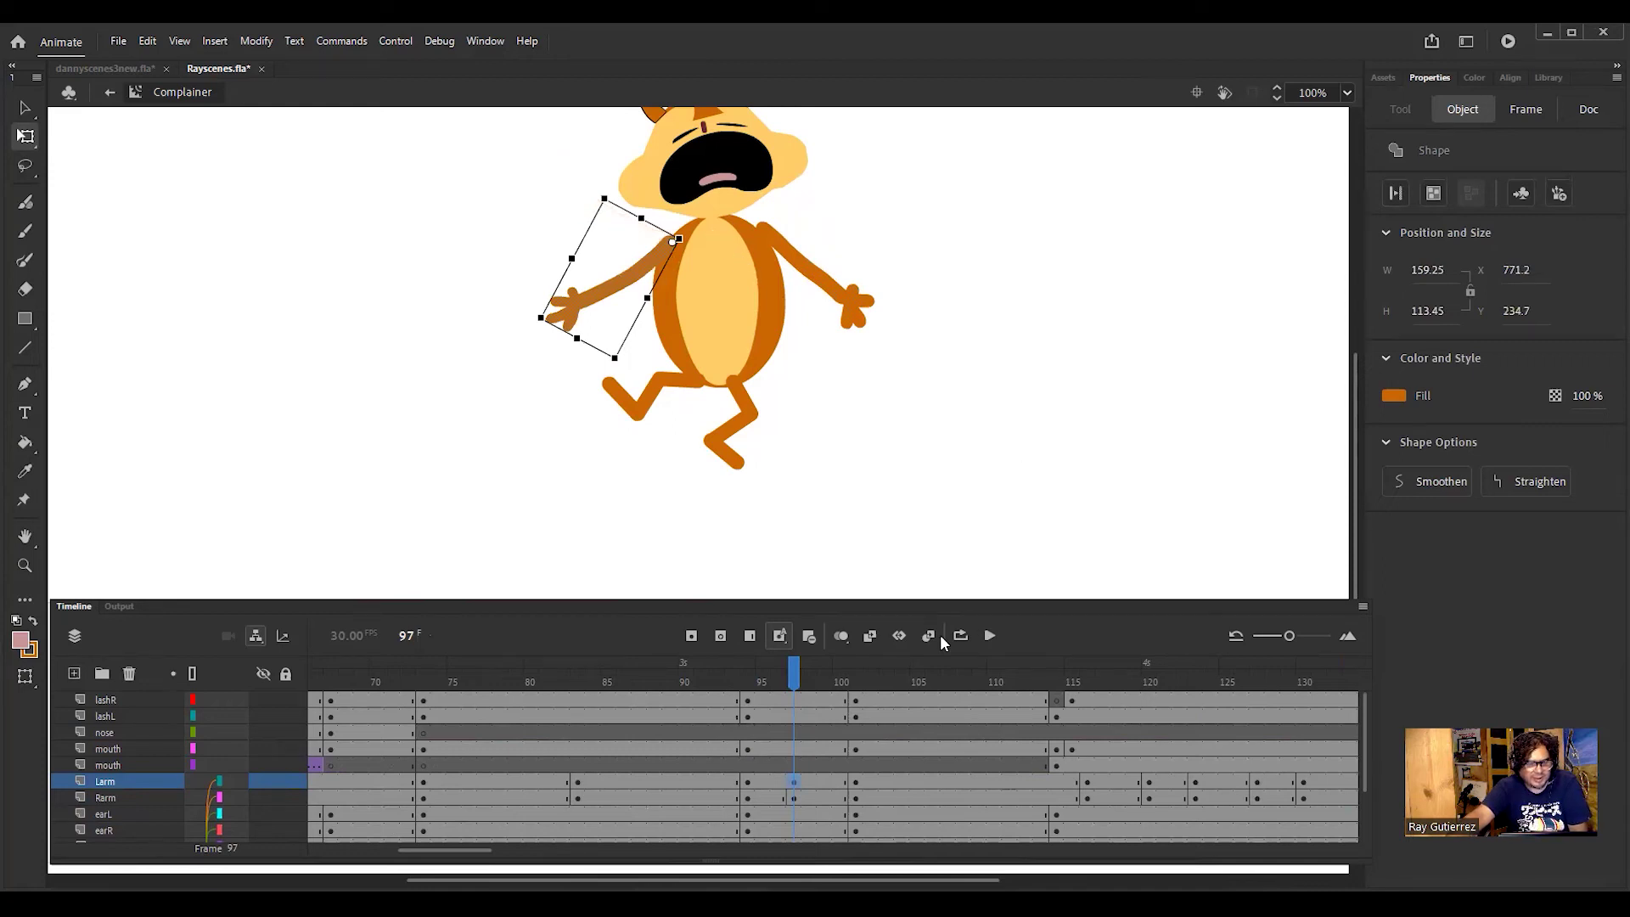
Step: At frame 99, rotate both arms back up around the shoulders into a raised pose
click(793, 698)
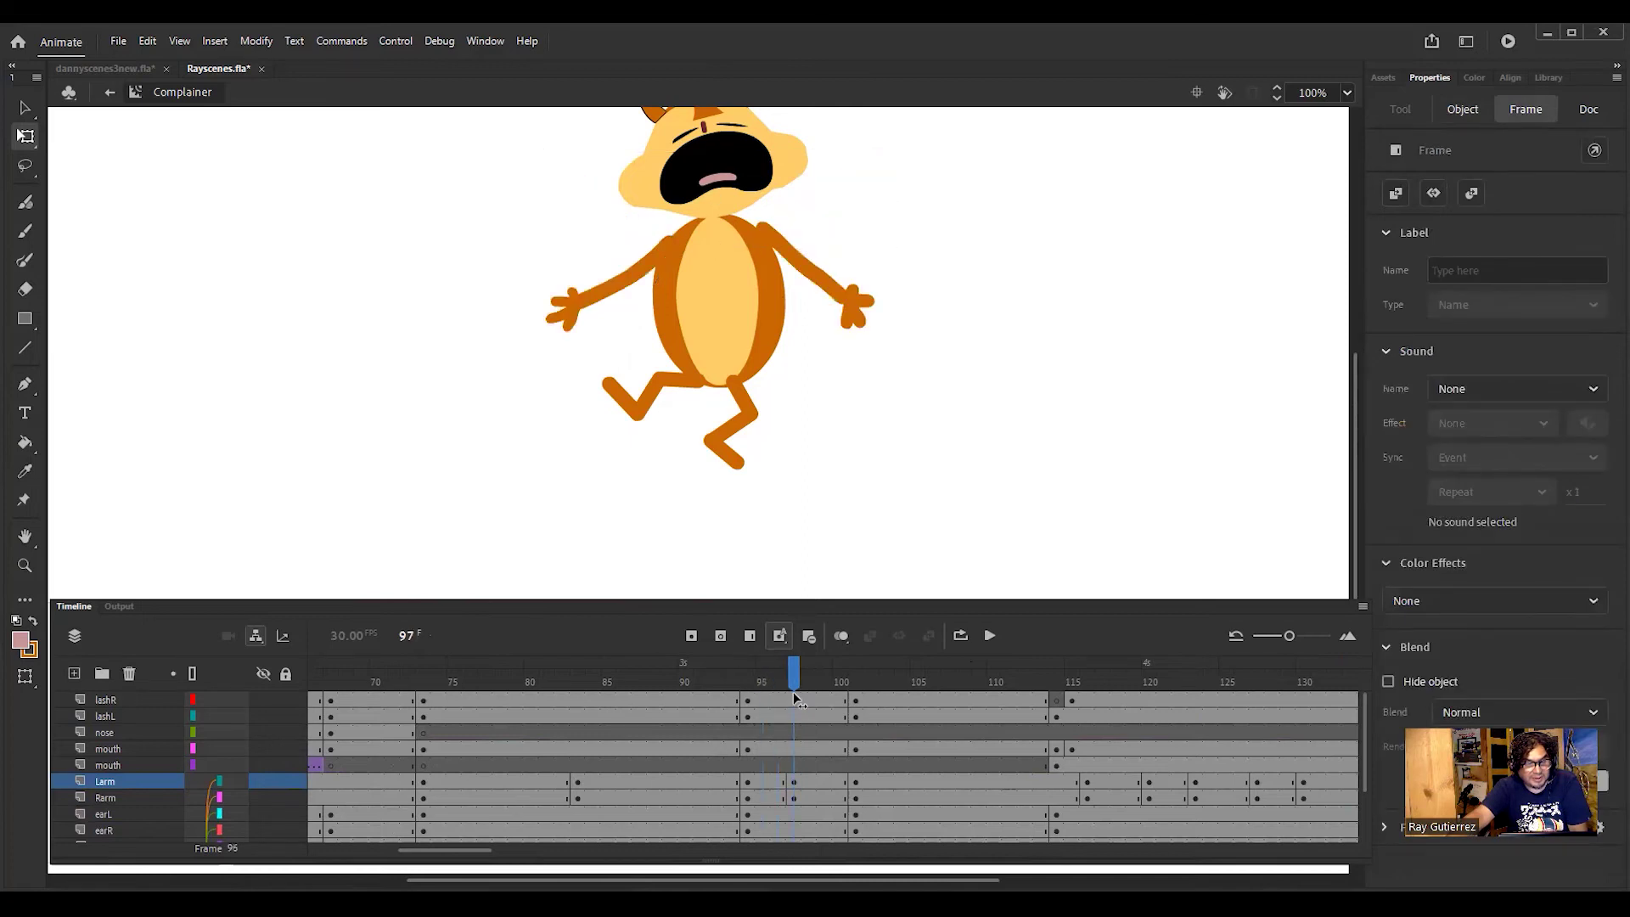
click(800, 707)
click(811, 295)
click(822, 277)
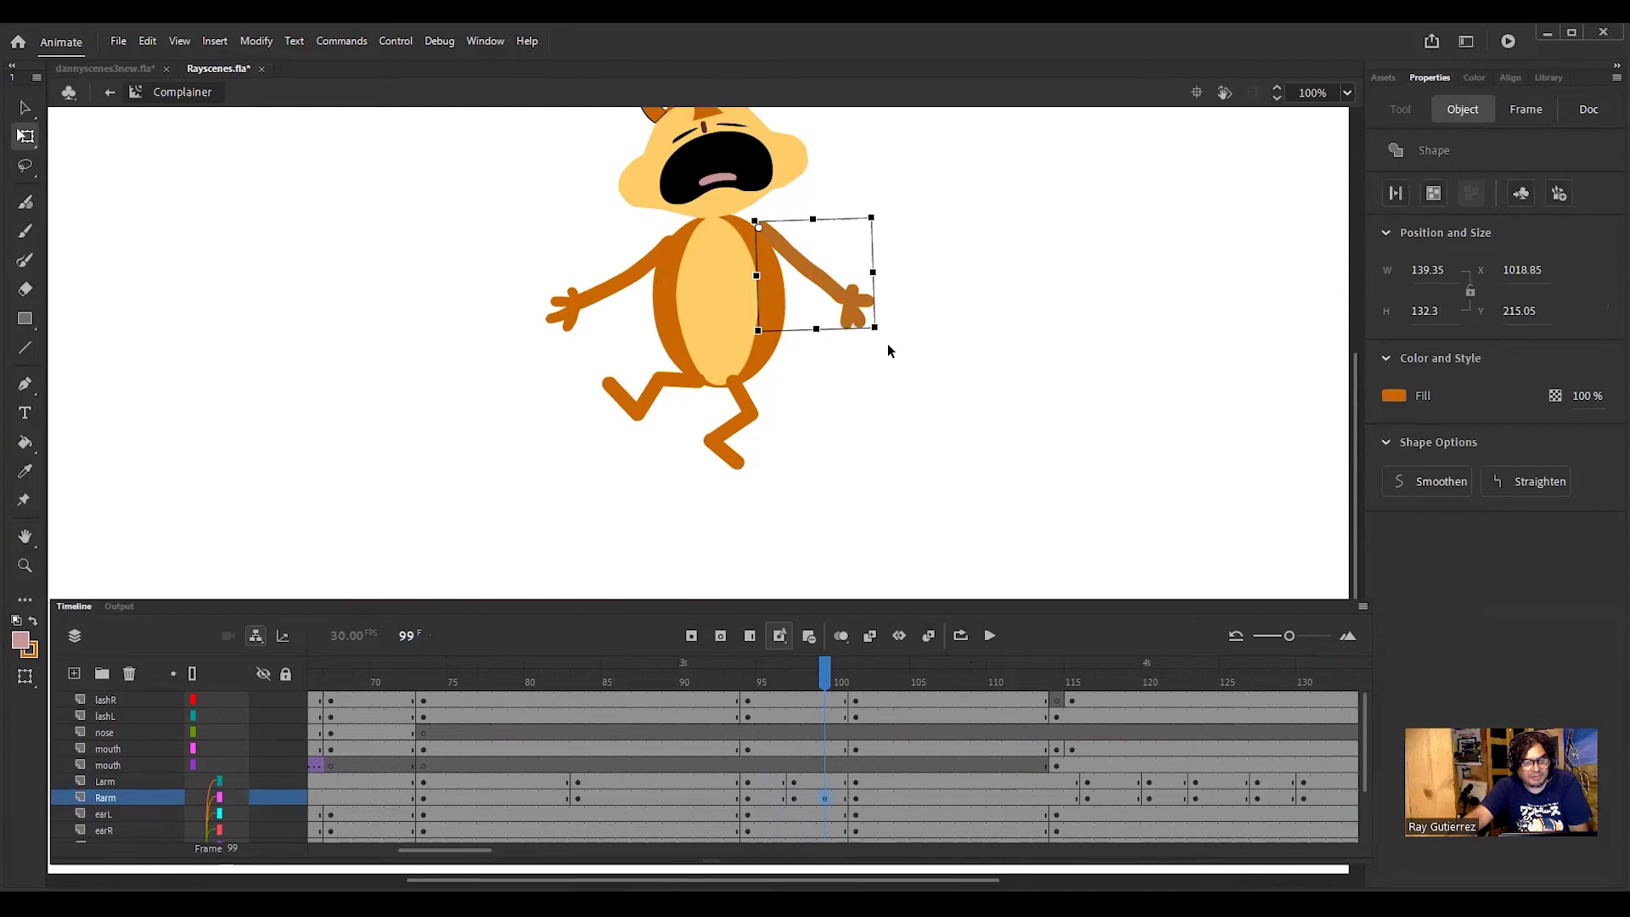
drag(886, 340, 900, 151)
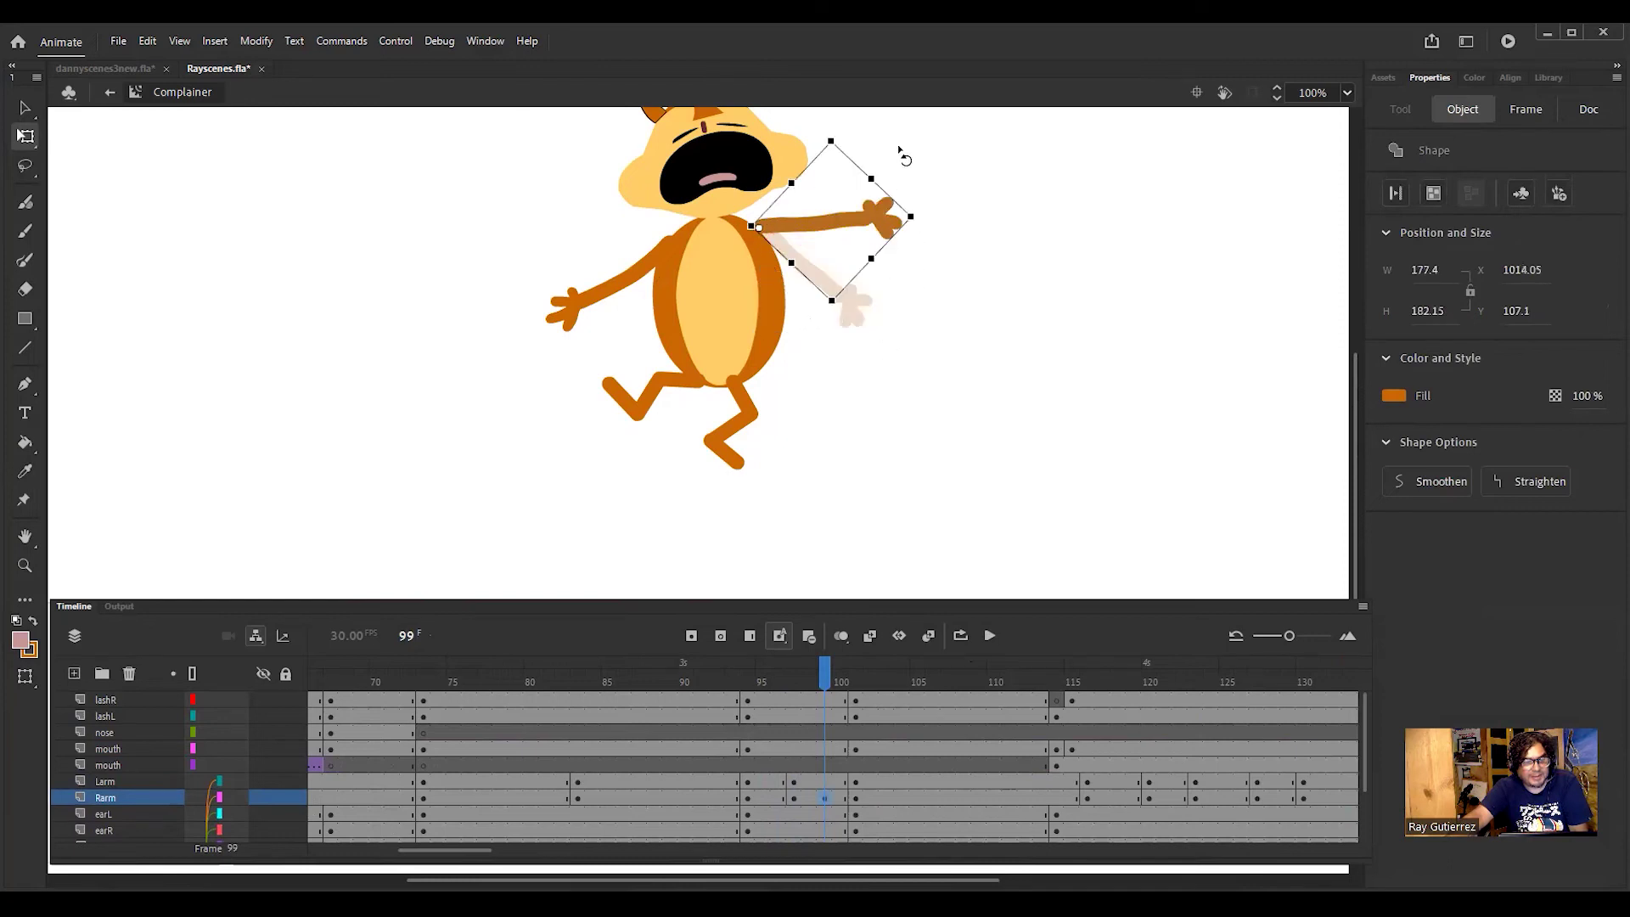
click(615, 285)
drag(611, 283, 664, 249)
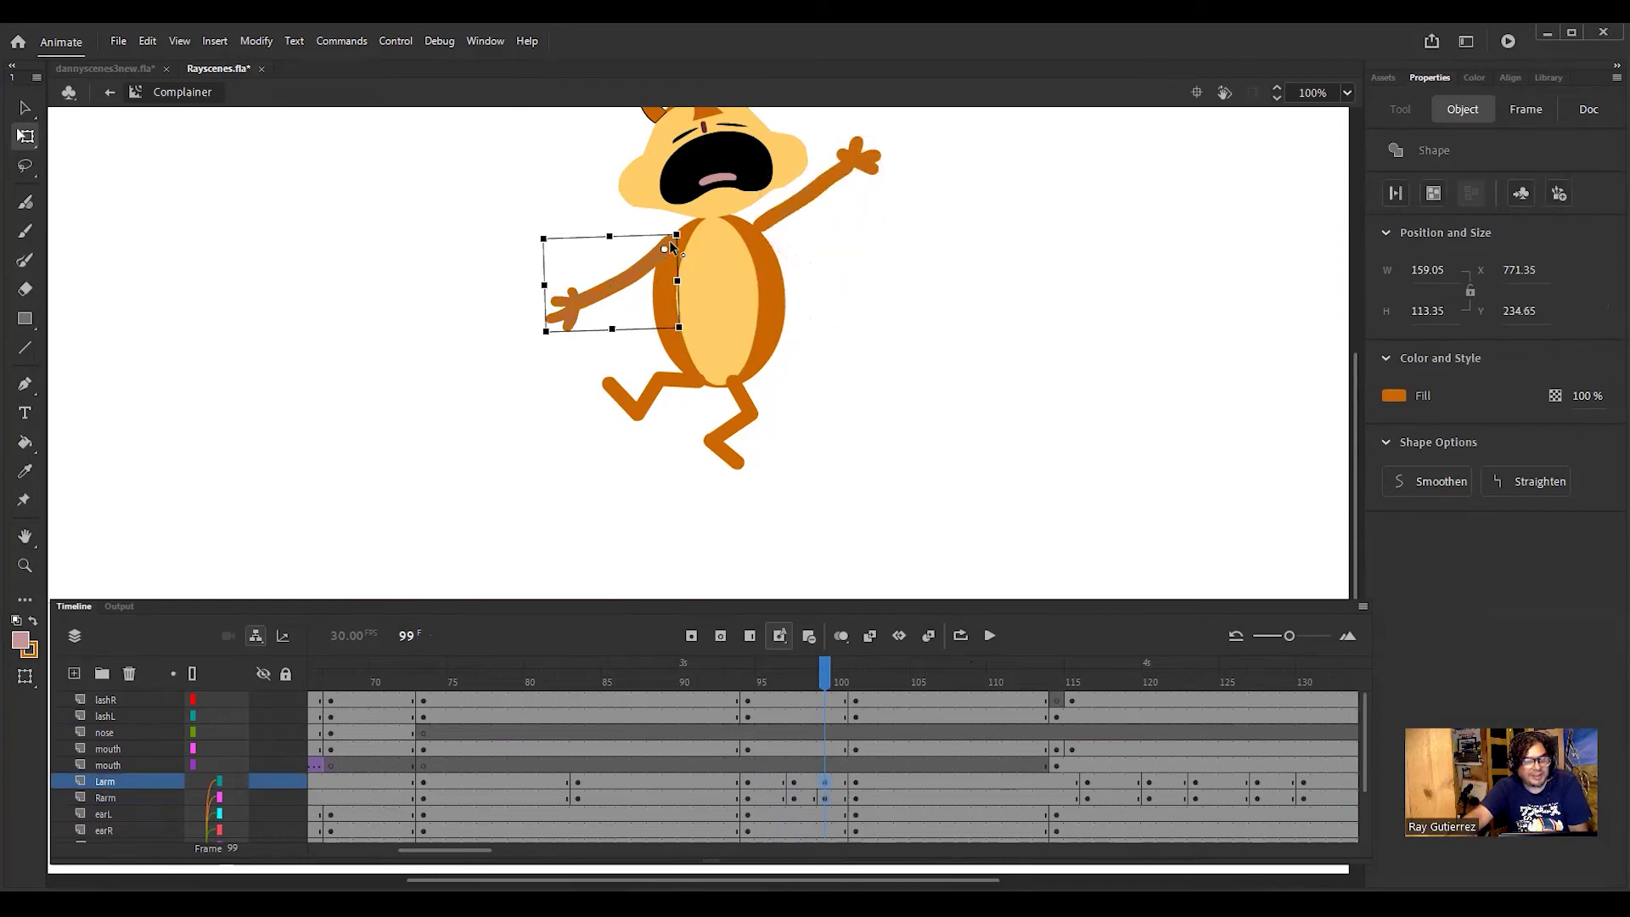
drag(695, 339, 589, 352)
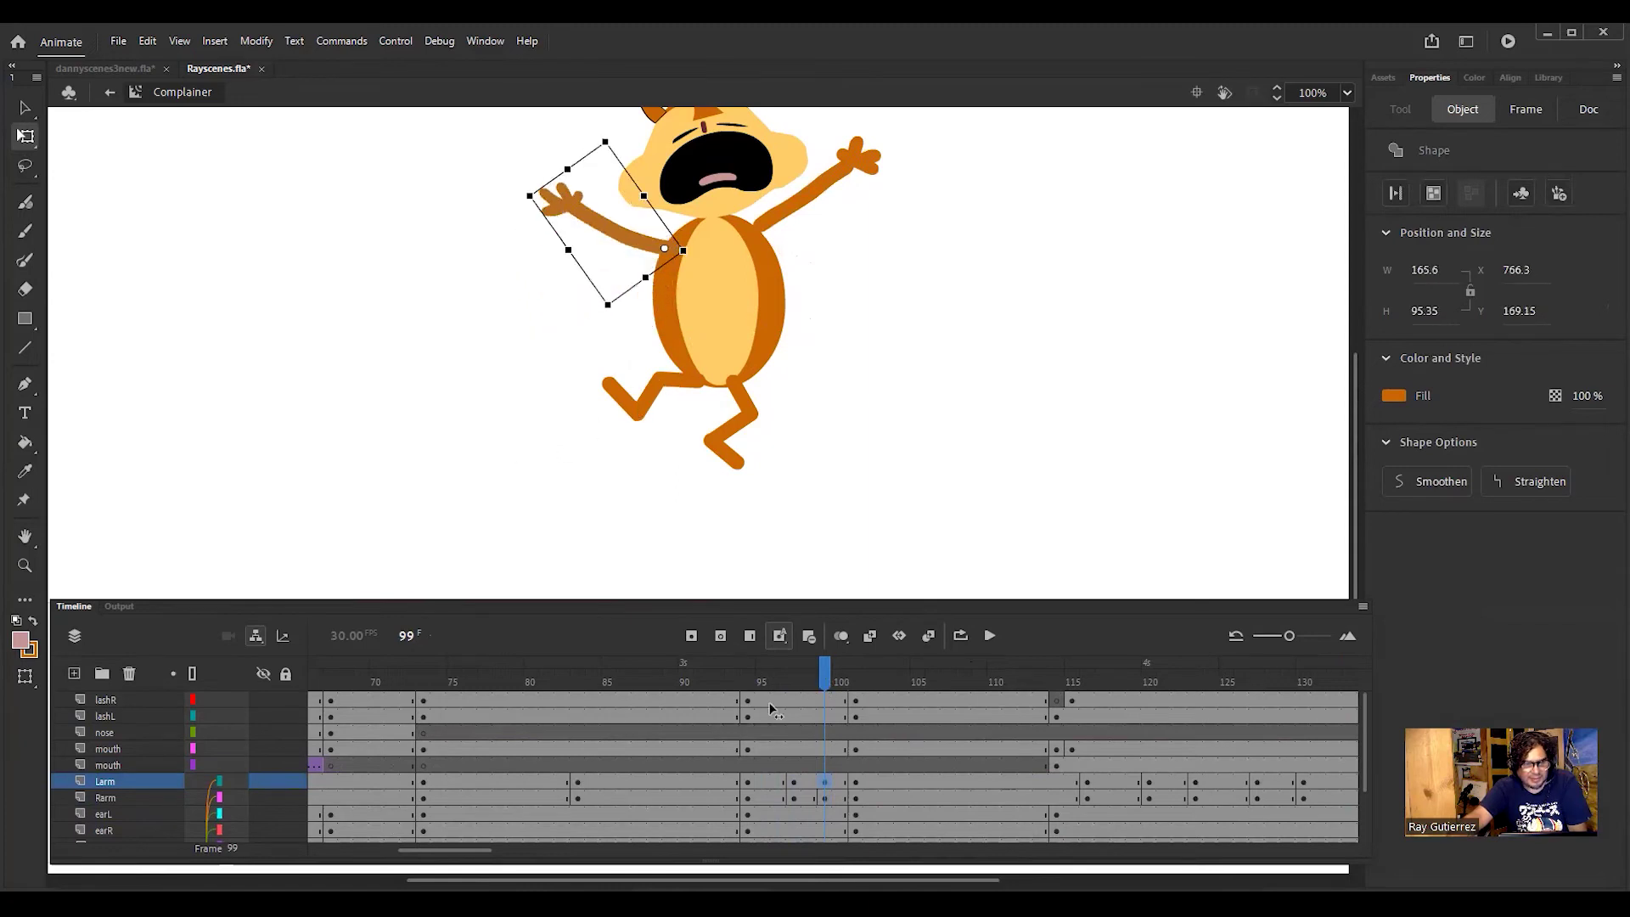
Step: At frame 101, rotate both outstretched arms around the shoulders so they hang down beside the body
click(850, 716)
click(853, 718)
mouse_move(851, 716)
mouse_down()
mouse_move(793, 711)
mouse_move(868, 722)
mouse_move(747, 730)
mouse_move(858, 743)
mouse_up()
click(851, 320)
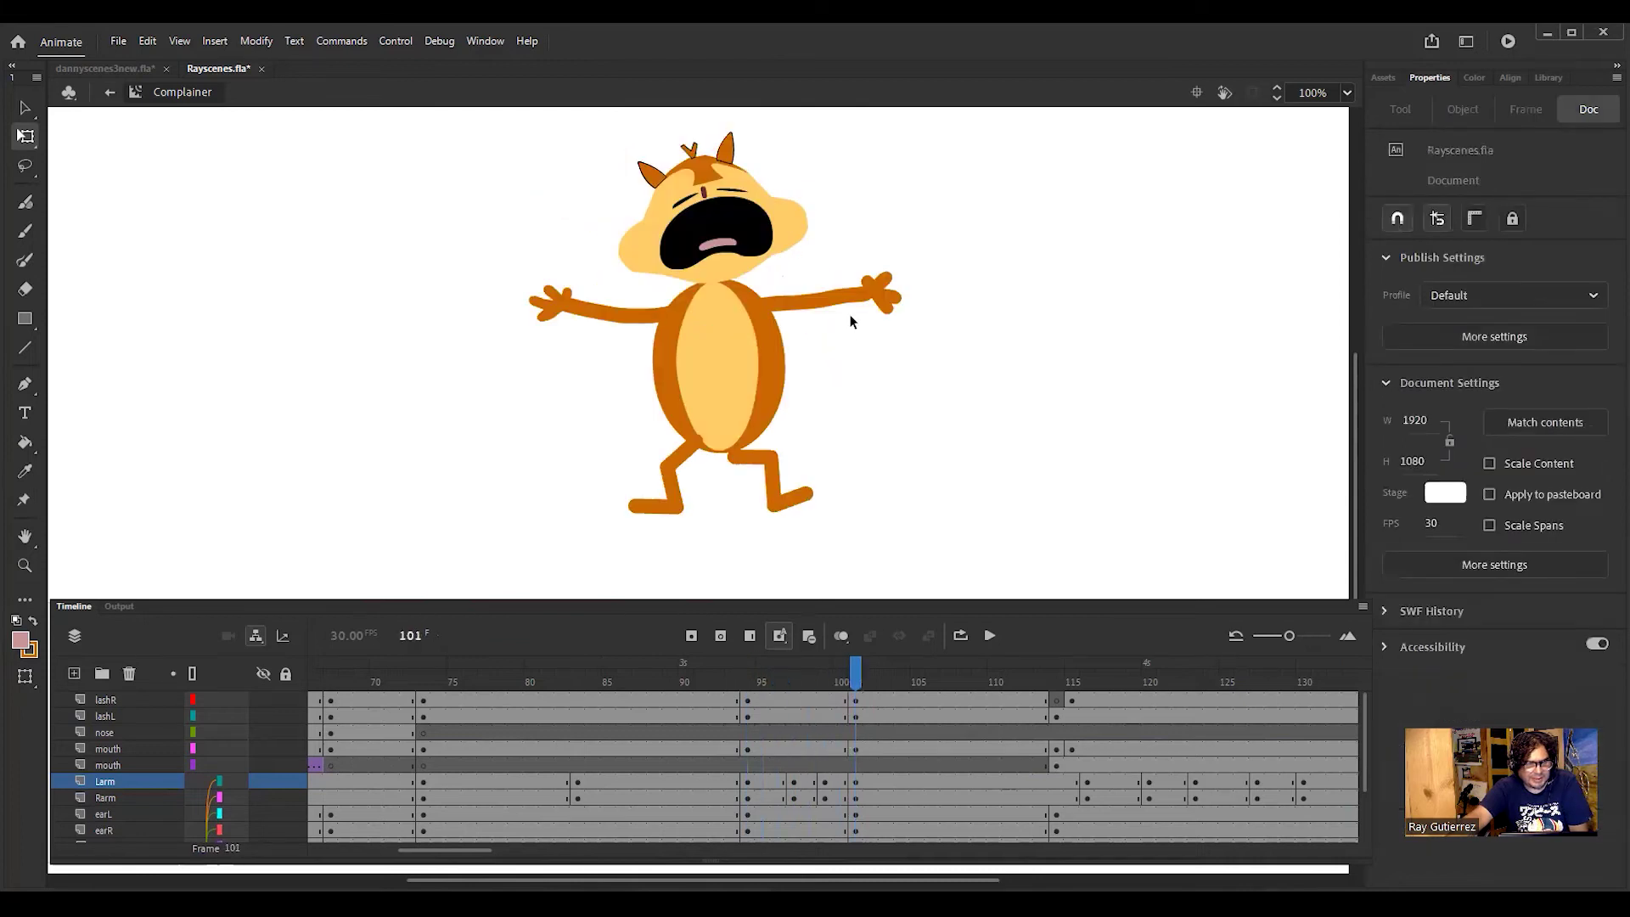
click(758, 307)
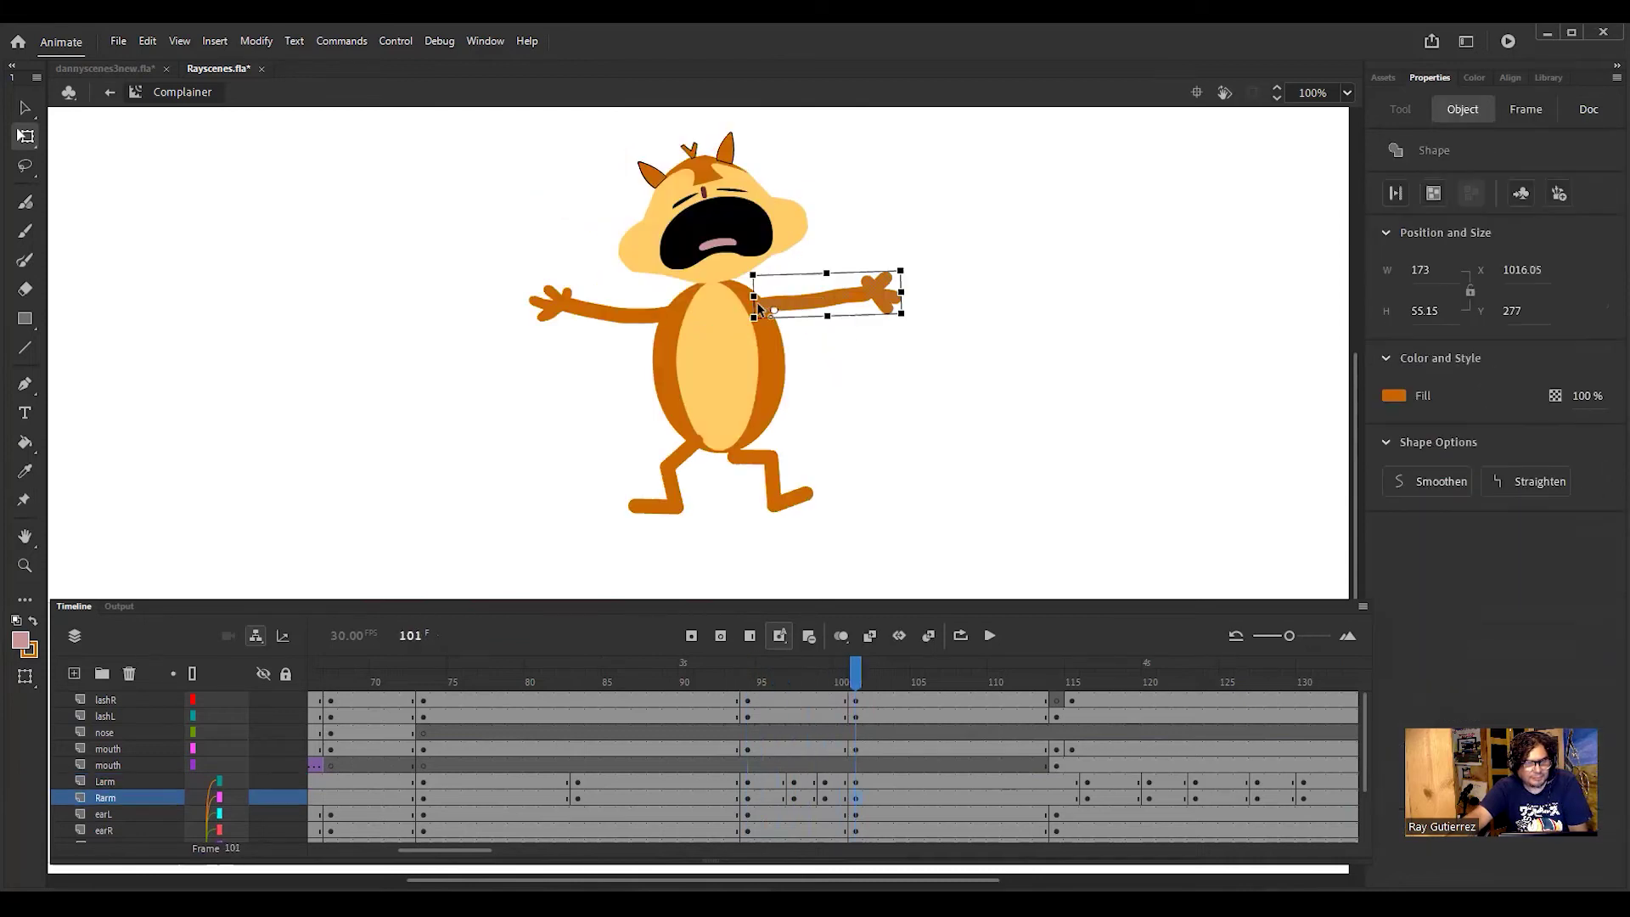
drag(904, 329, 811, 528)
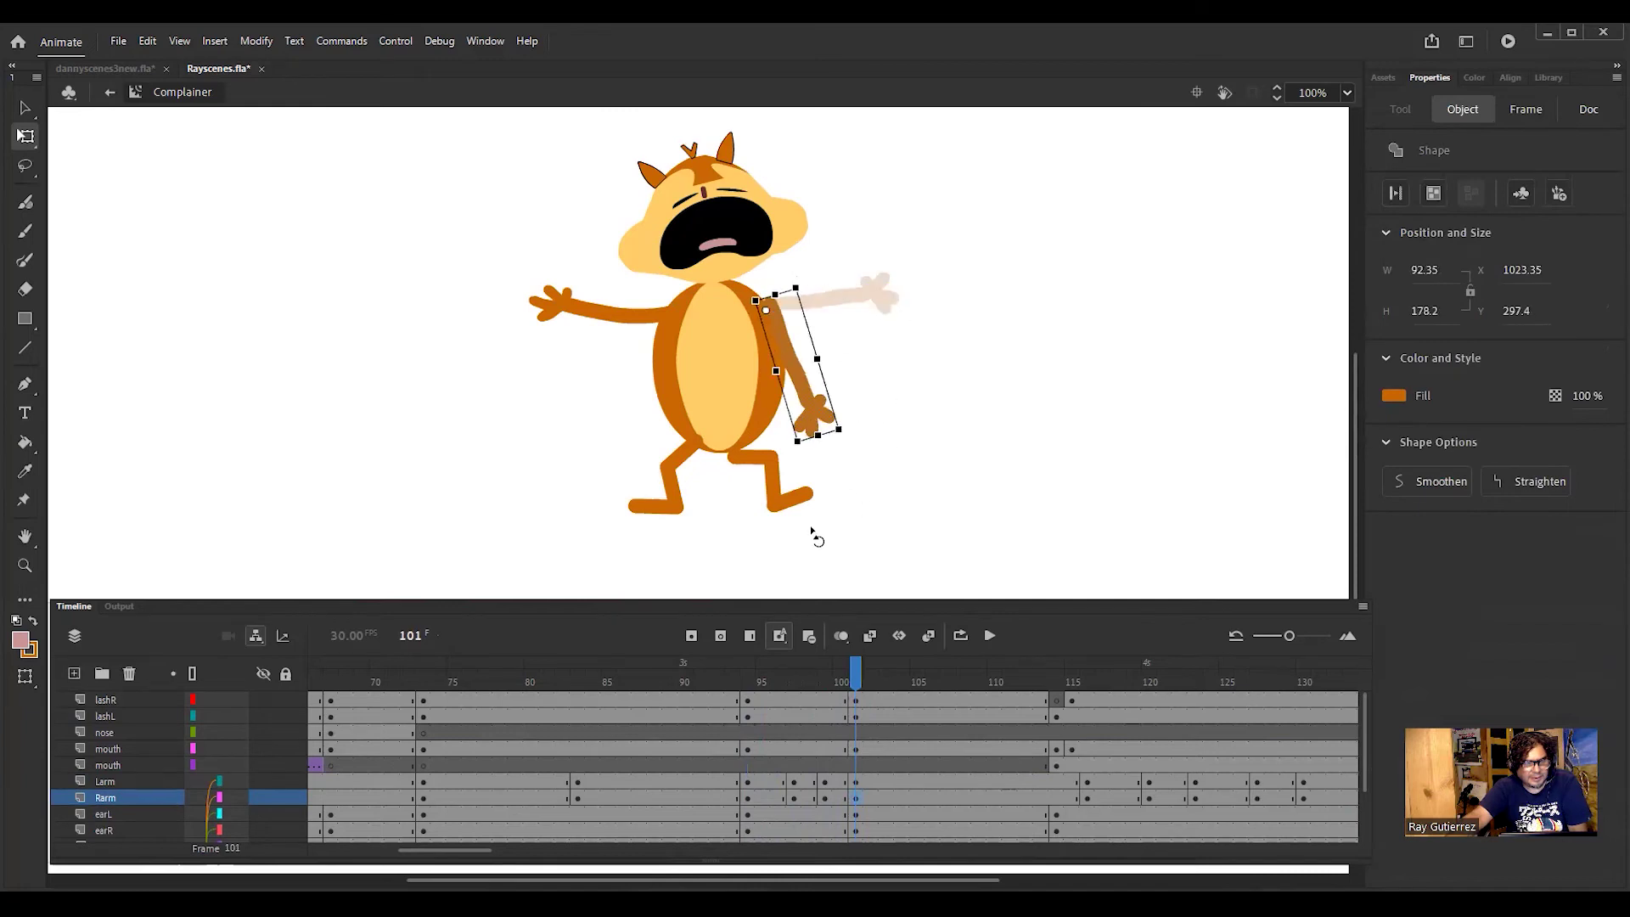
click(627, 312)
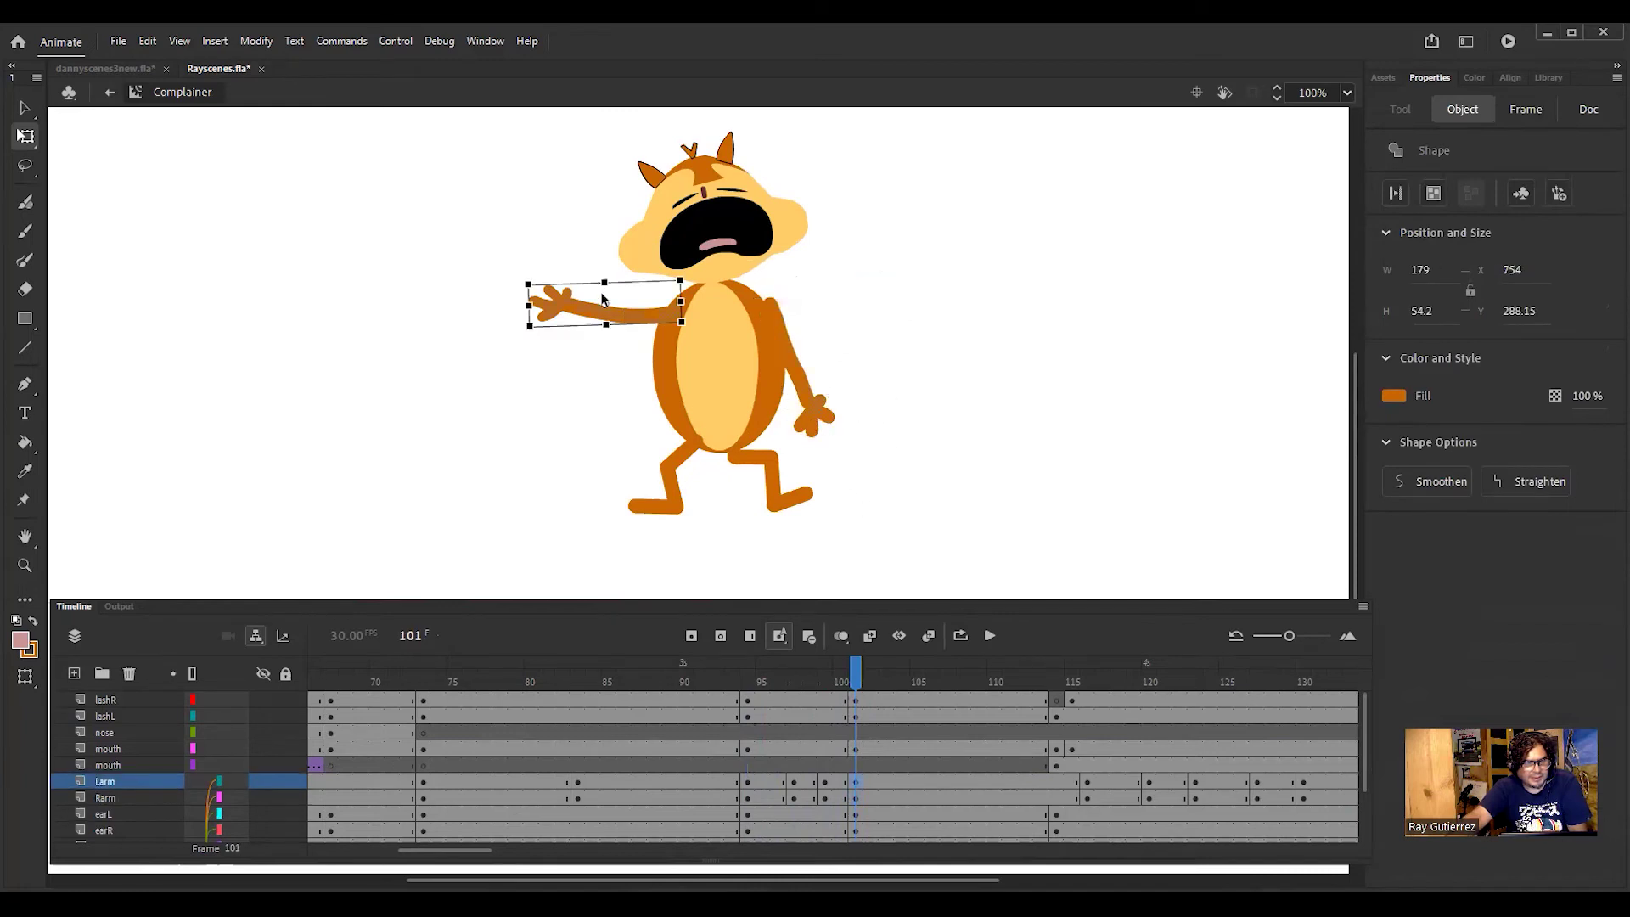
drag(702, 336, 708, 345)
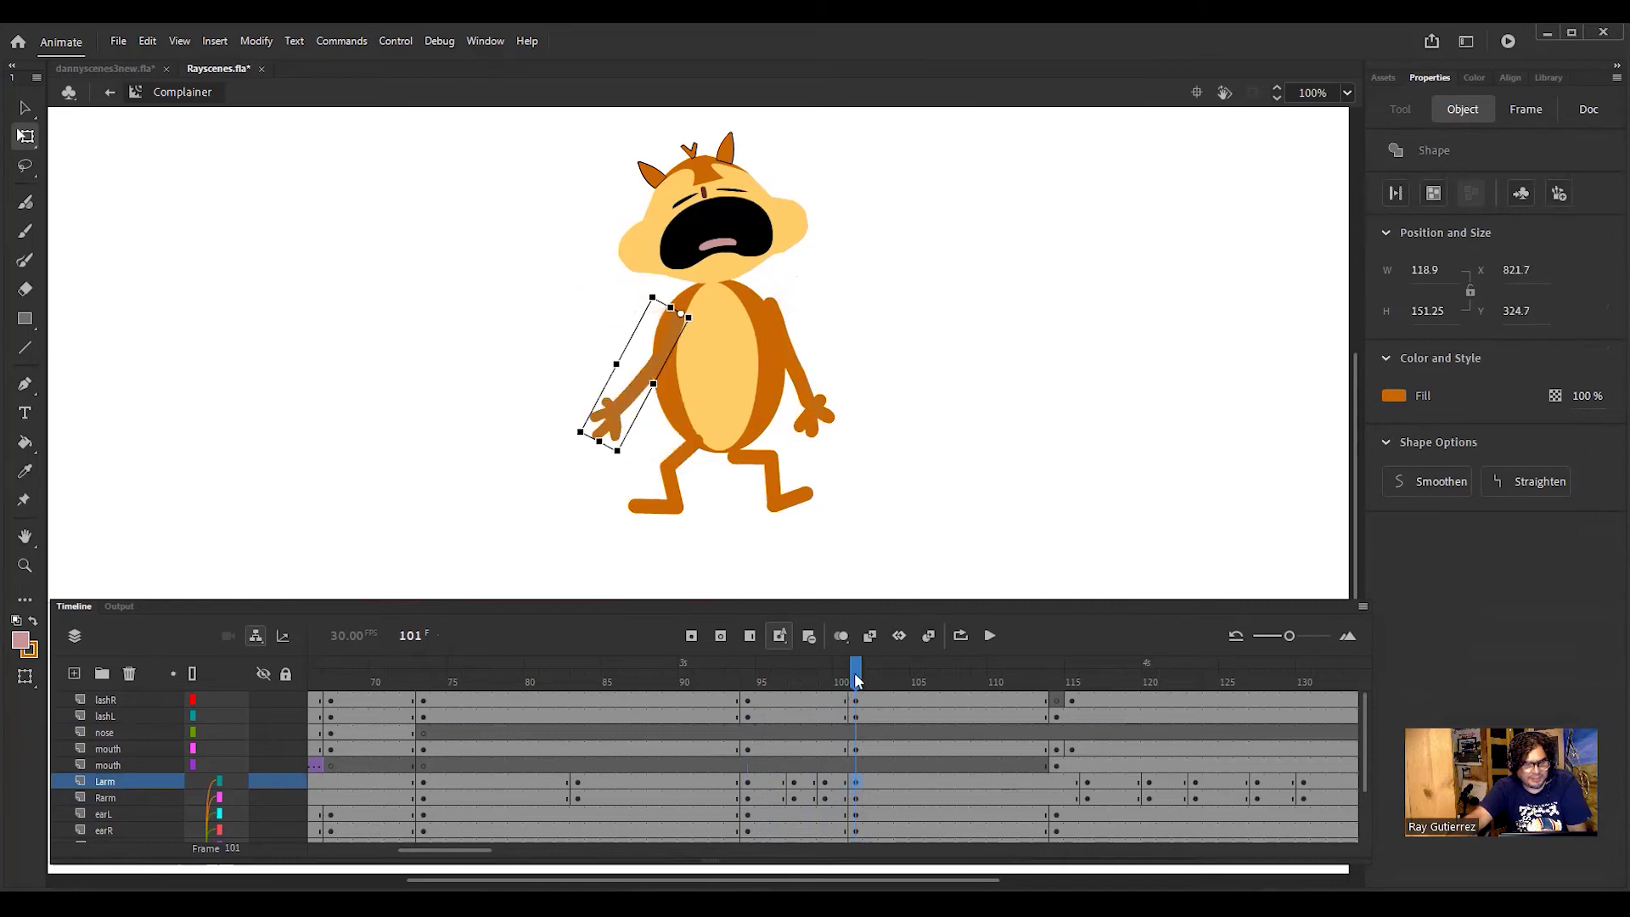
Step: At frame 103, rotate both hanging arms up around the shoulders into a raised pose
drag(850, 678, 892, 750)
click(808, 377)
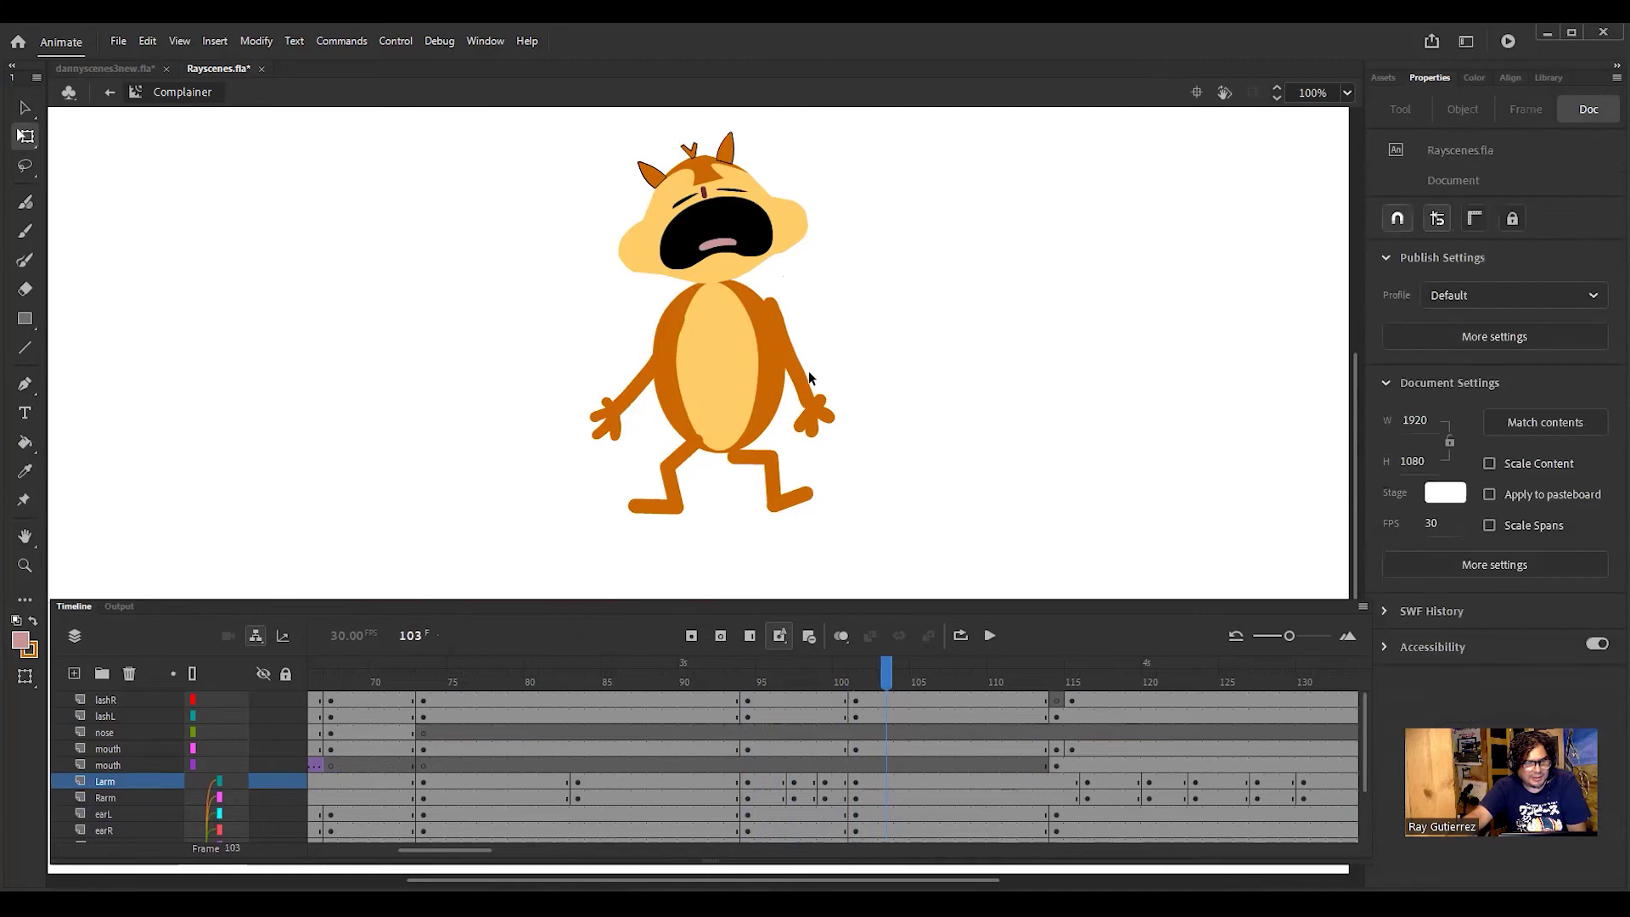
click(809, 377)
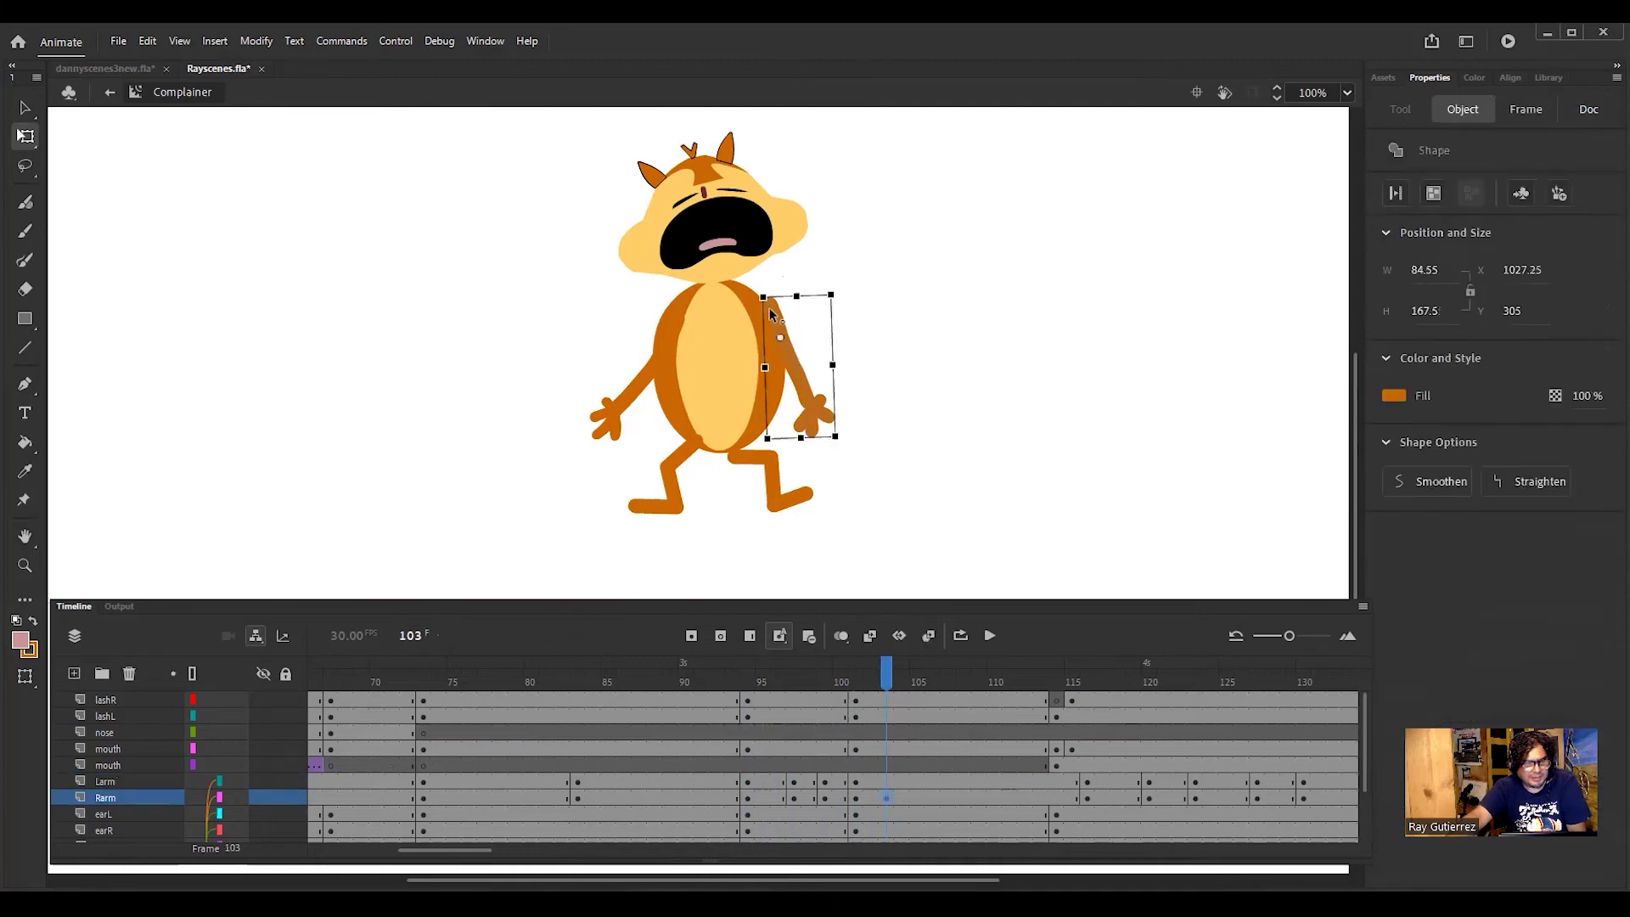
drag(838, 451, 883, 248)
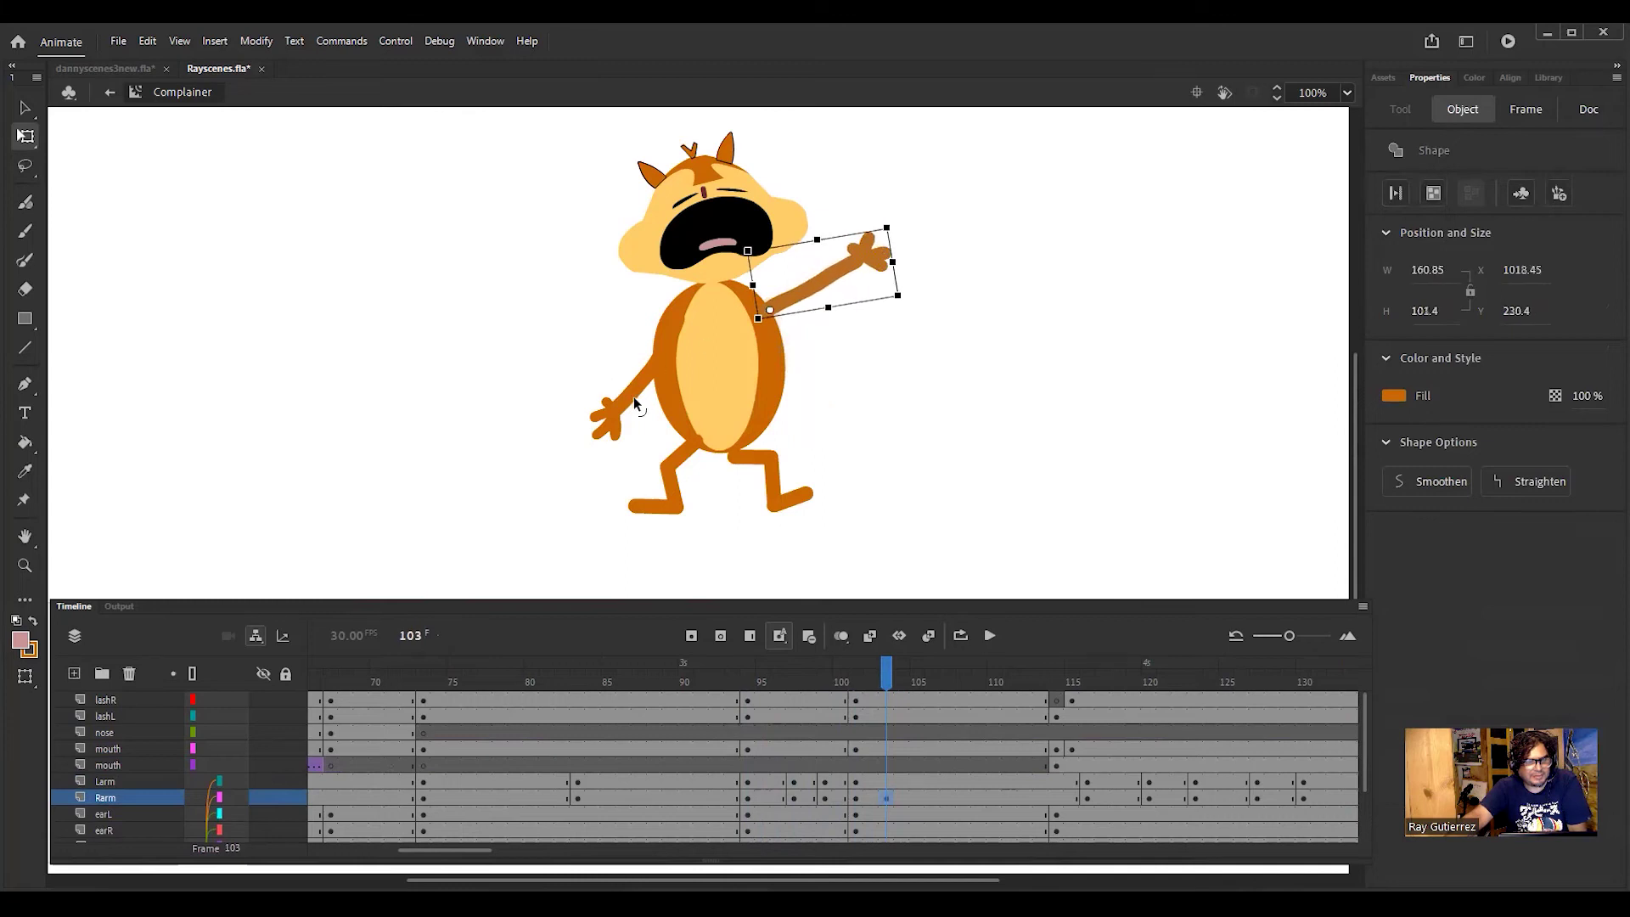
click(630, 390)
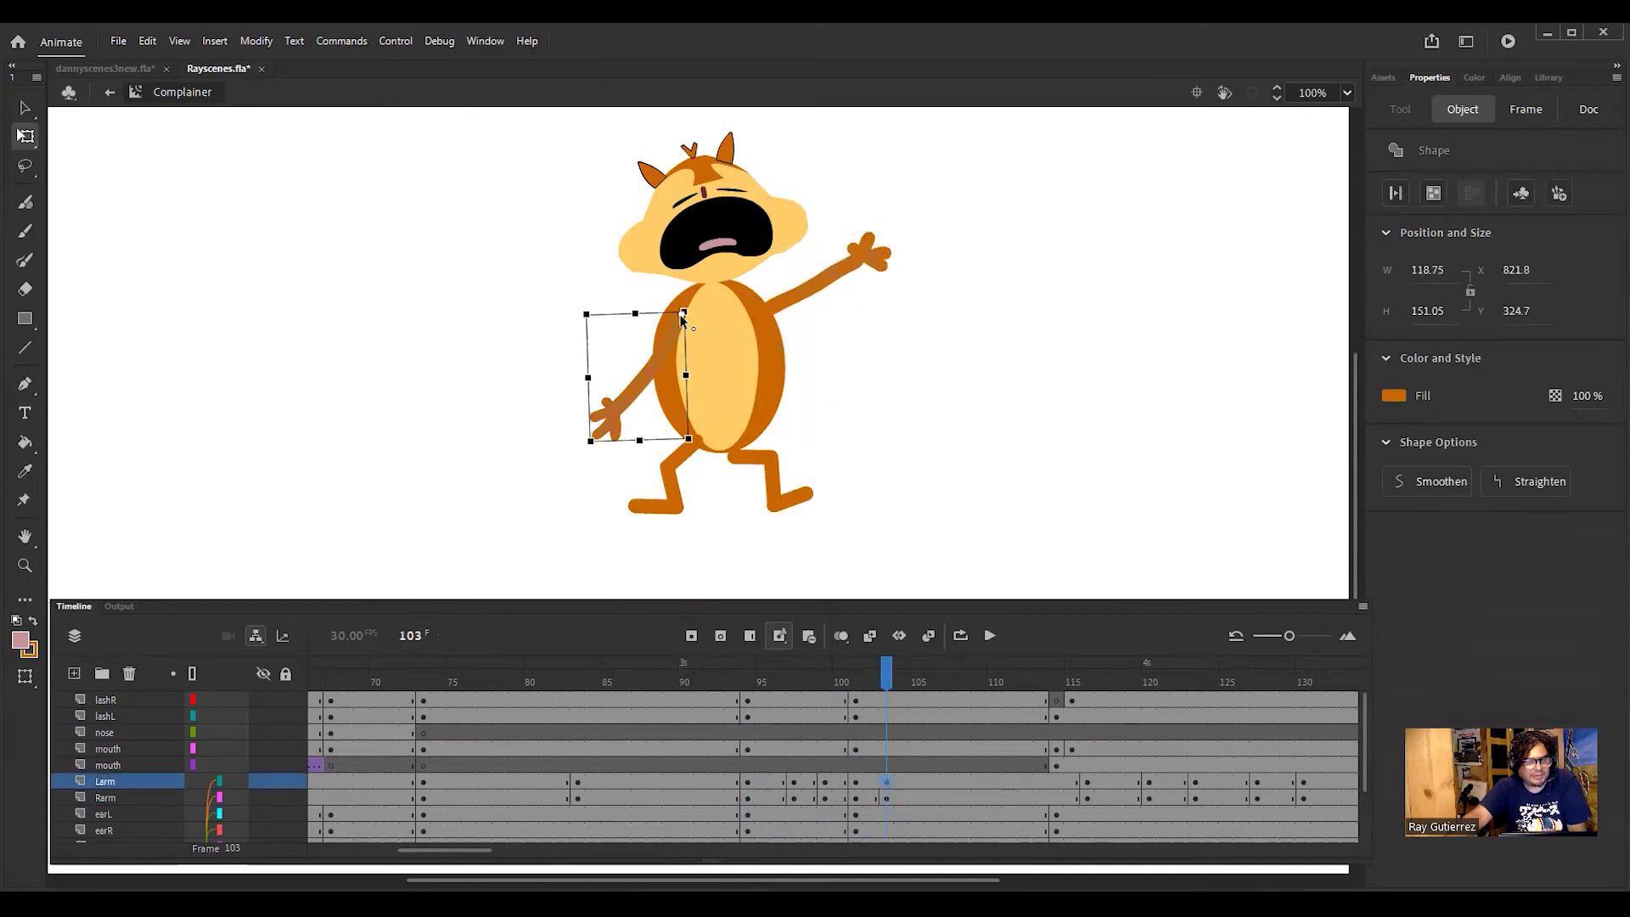
drag(674, 328, 667, 320)
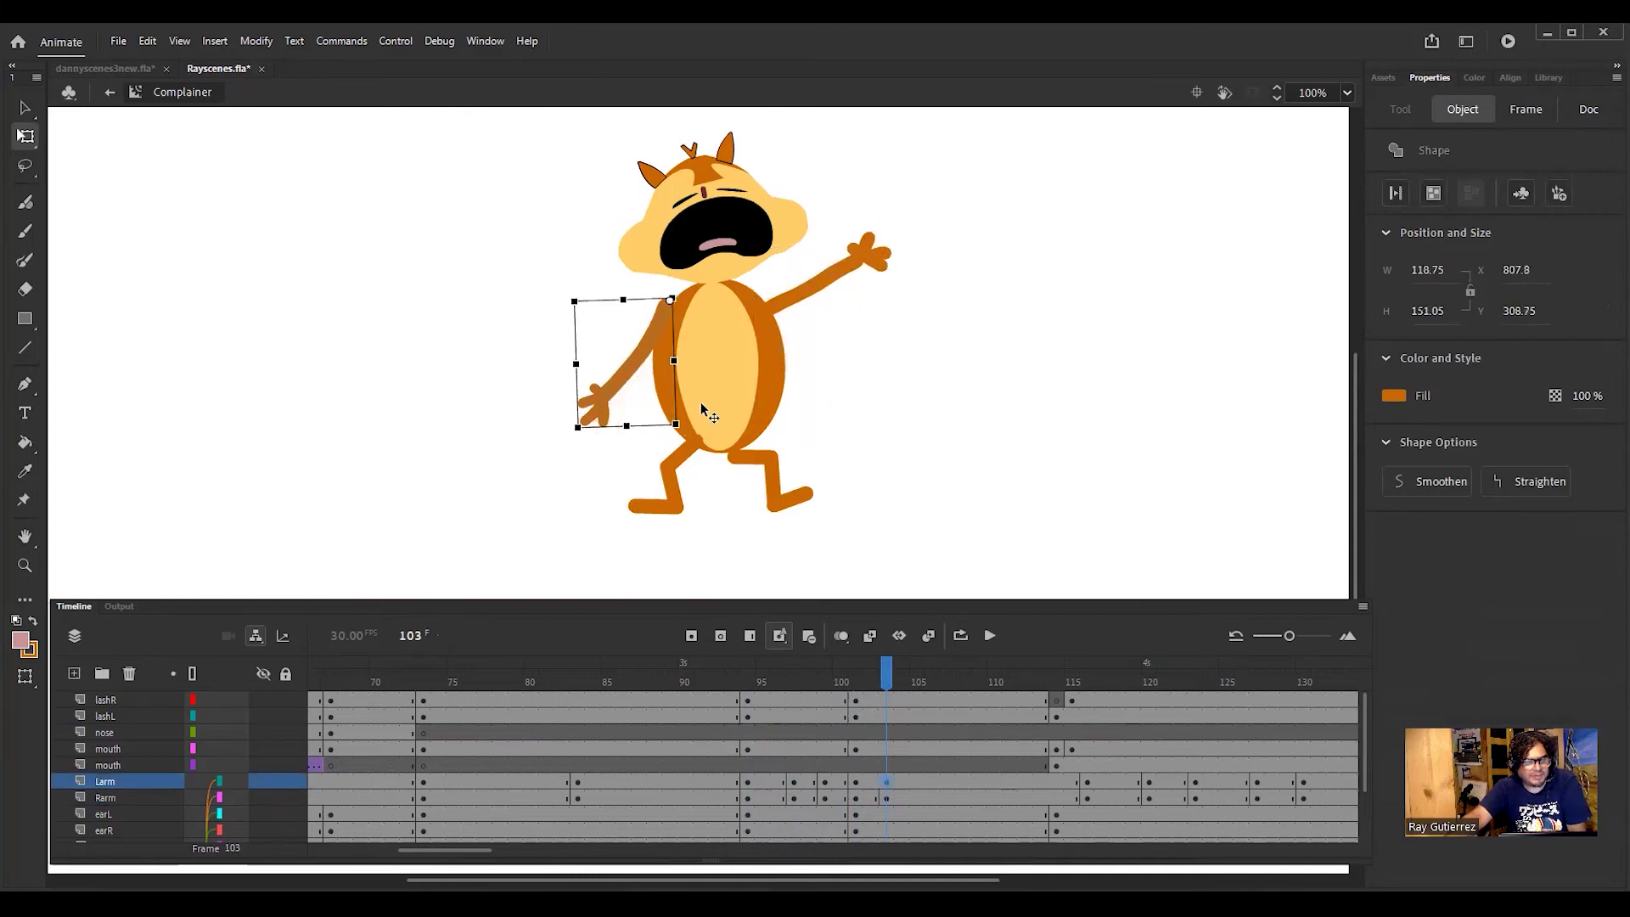
drag(684, 435, 487, 221)
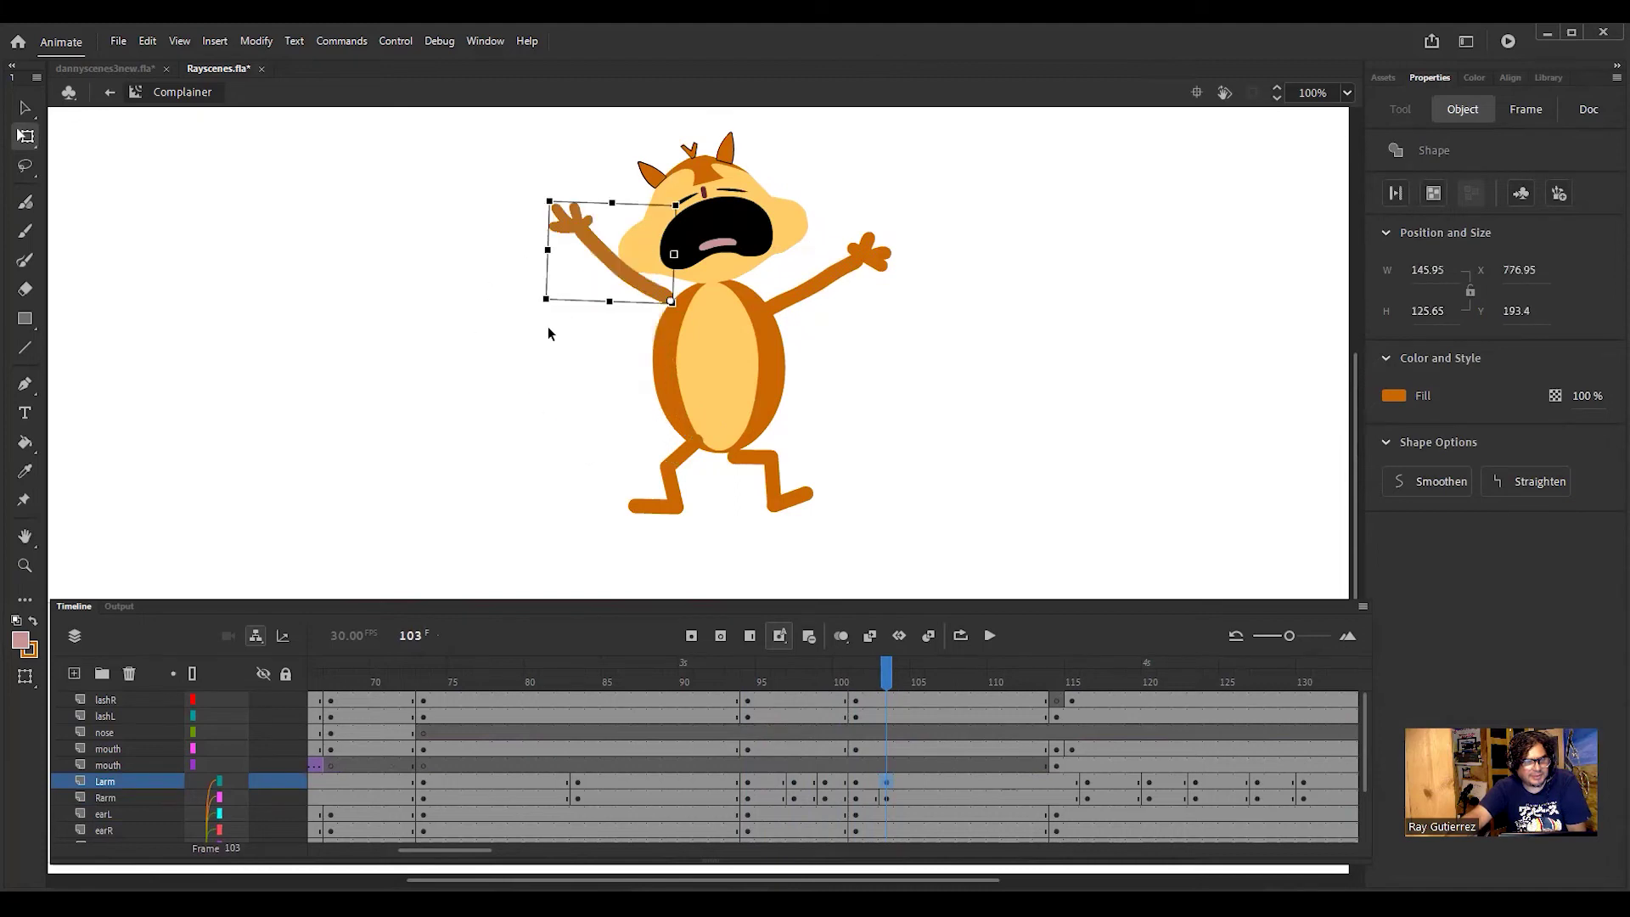
Step: At frame 105, set each arm's transformation point at its shoulder and rotate both arms to slightly below horizontal
drag(884, 697, 917, 709)
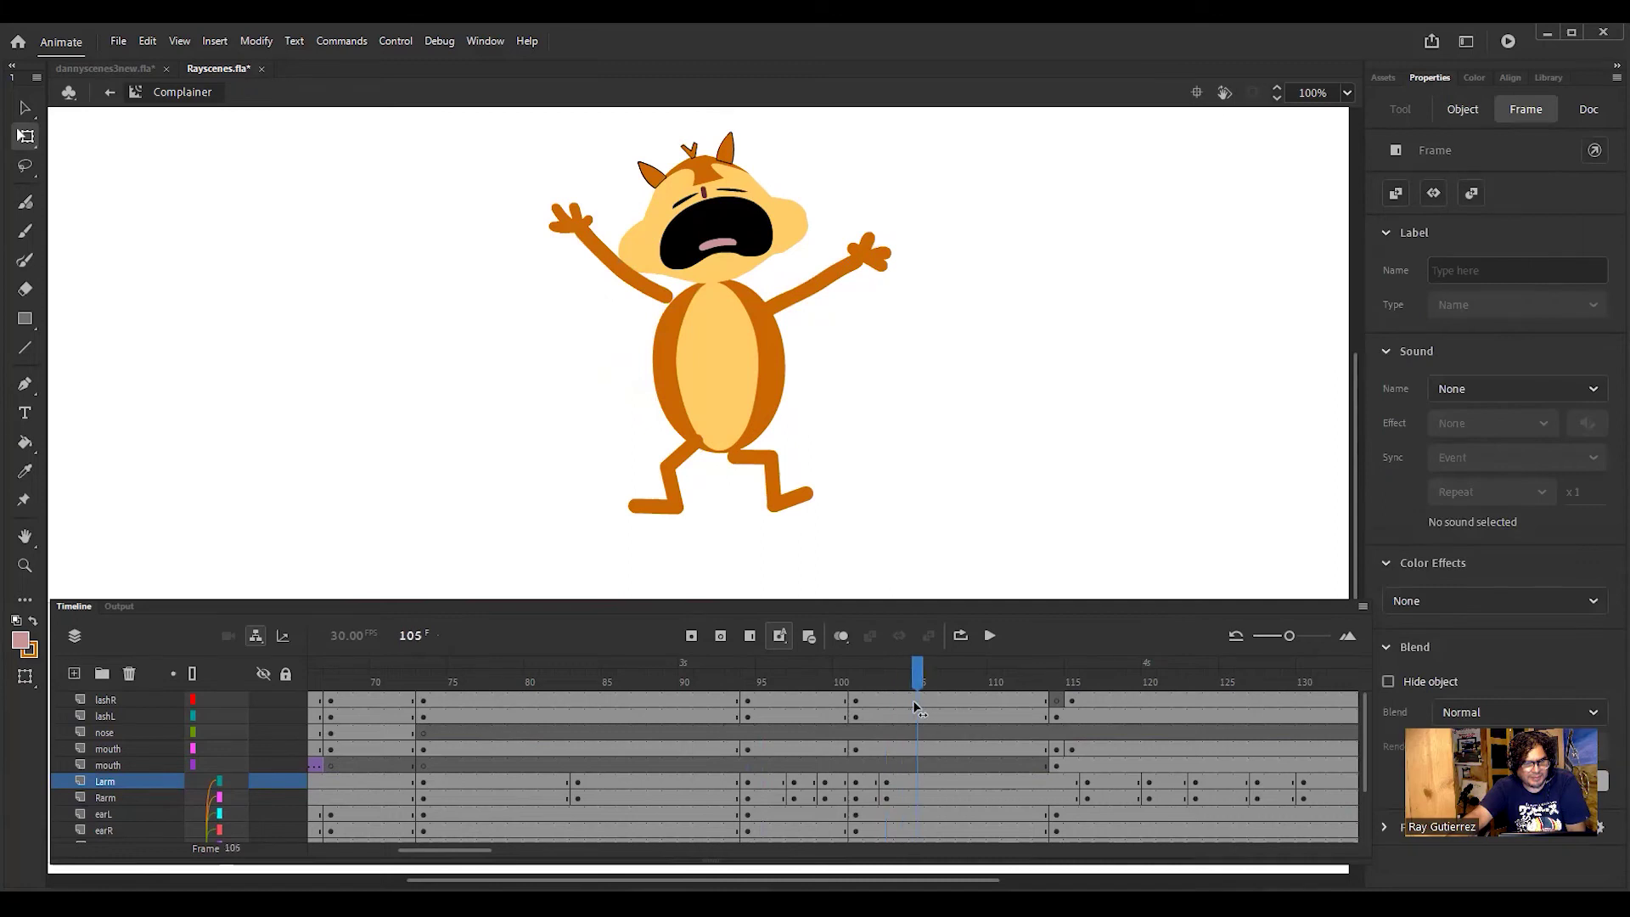
click(818, 278)
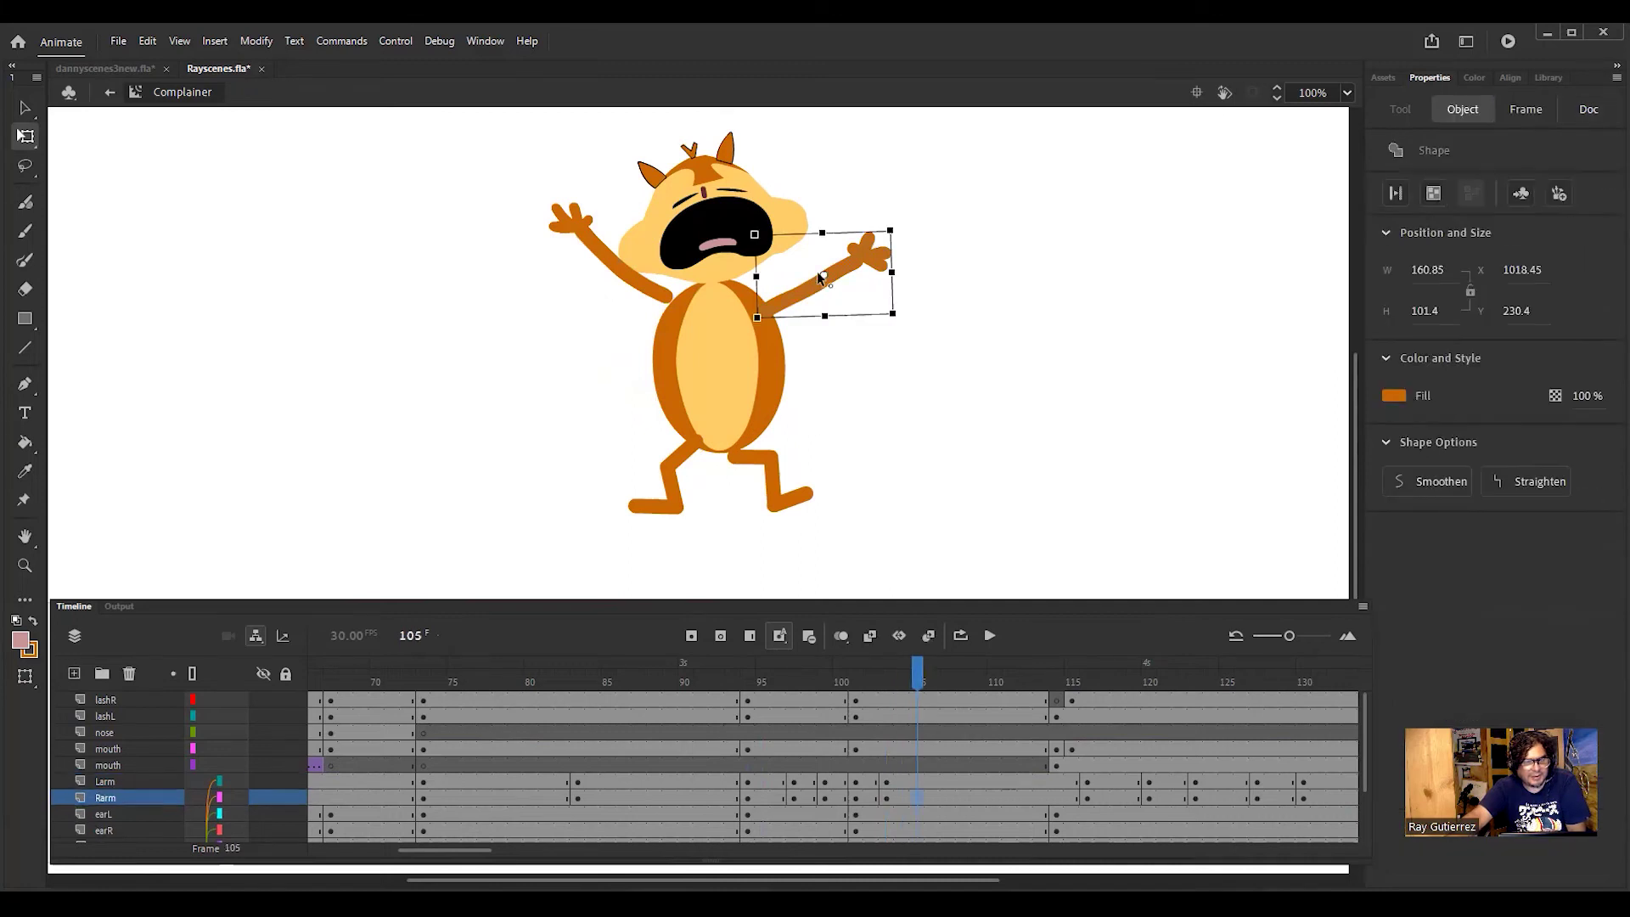
drag(824, 274, 773, 304)
drag(894, 316, 819, 426)
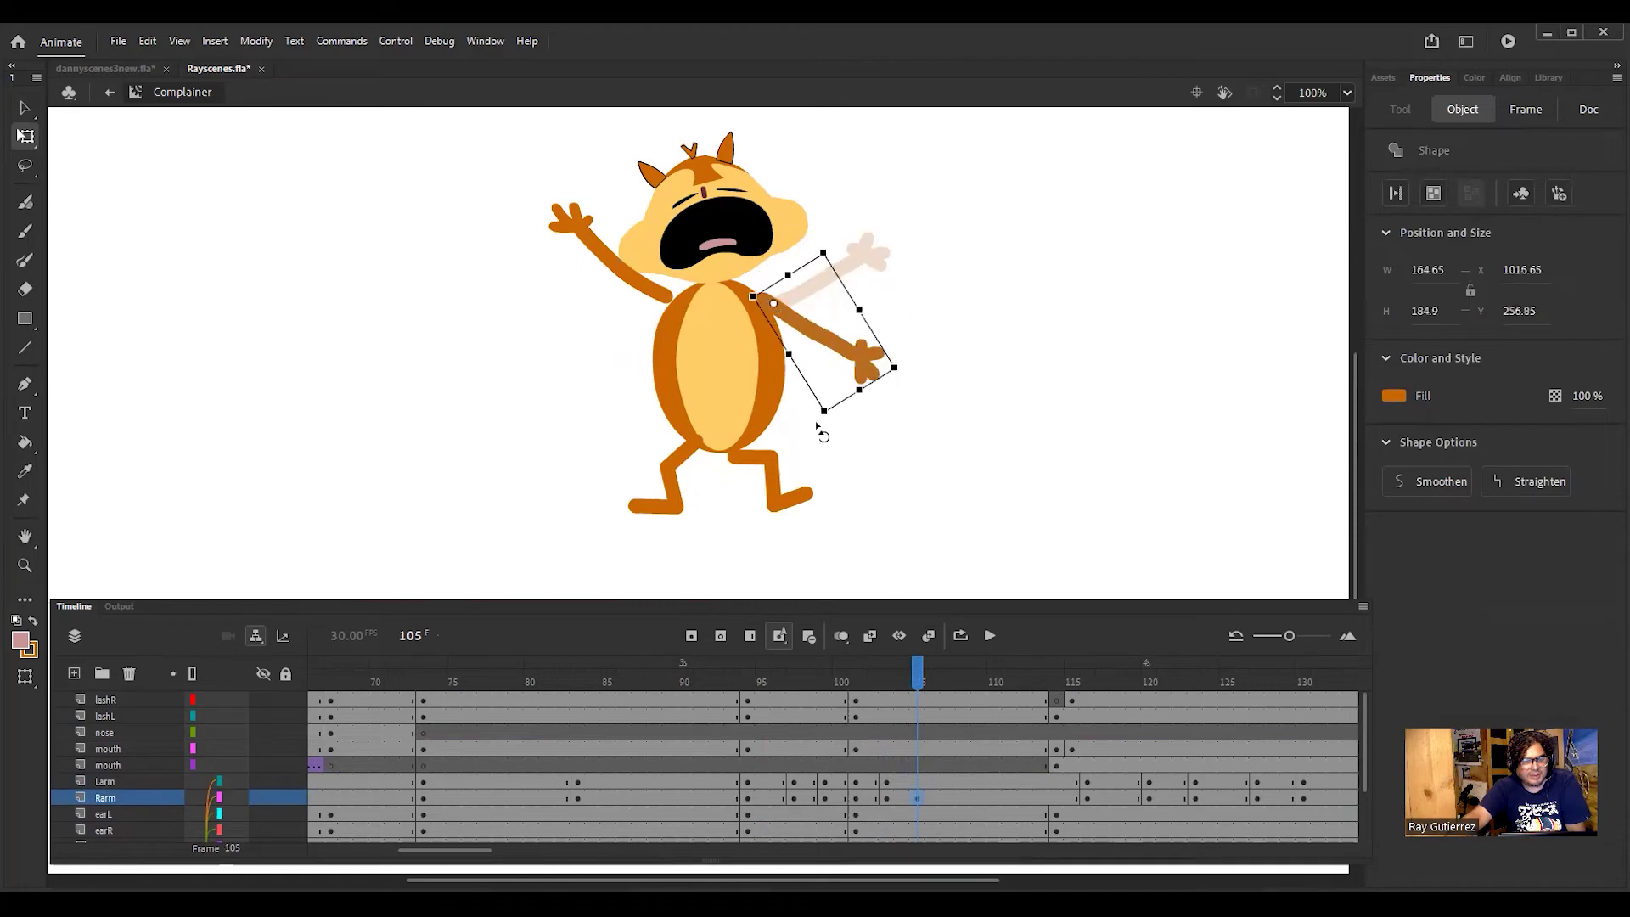
click(650, 289)
drag(650, 290, 700, 316)
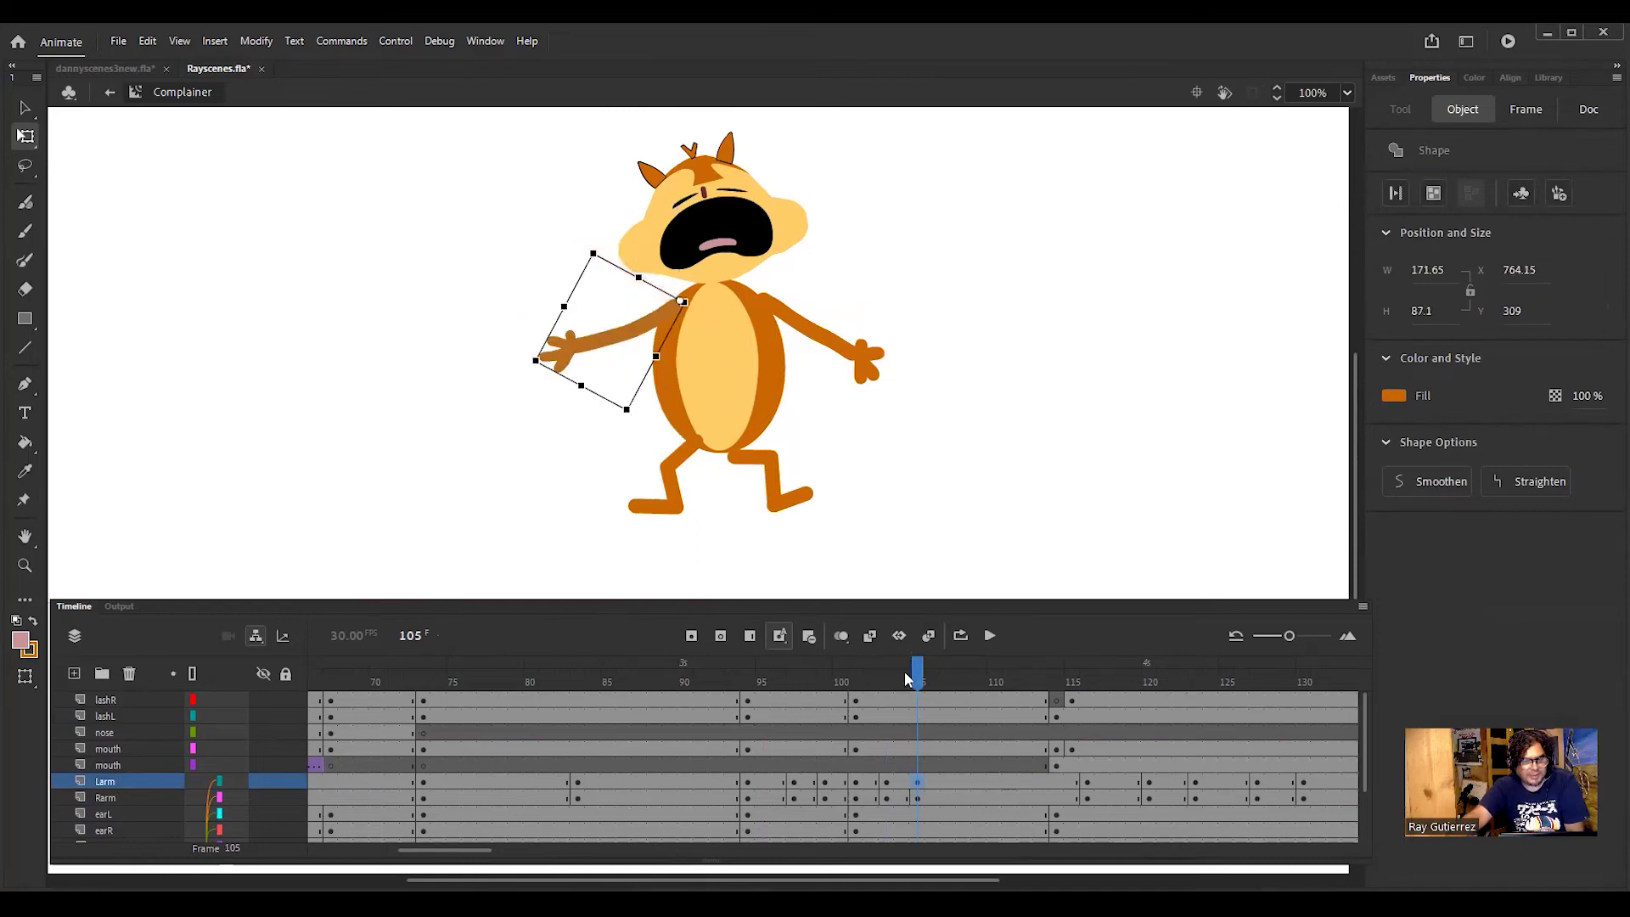
Step: At frame 106, set each arm's transformation point at its shoulder and rotate both arms back up
drag(894, 693, 928, 702)
click(837, 452)
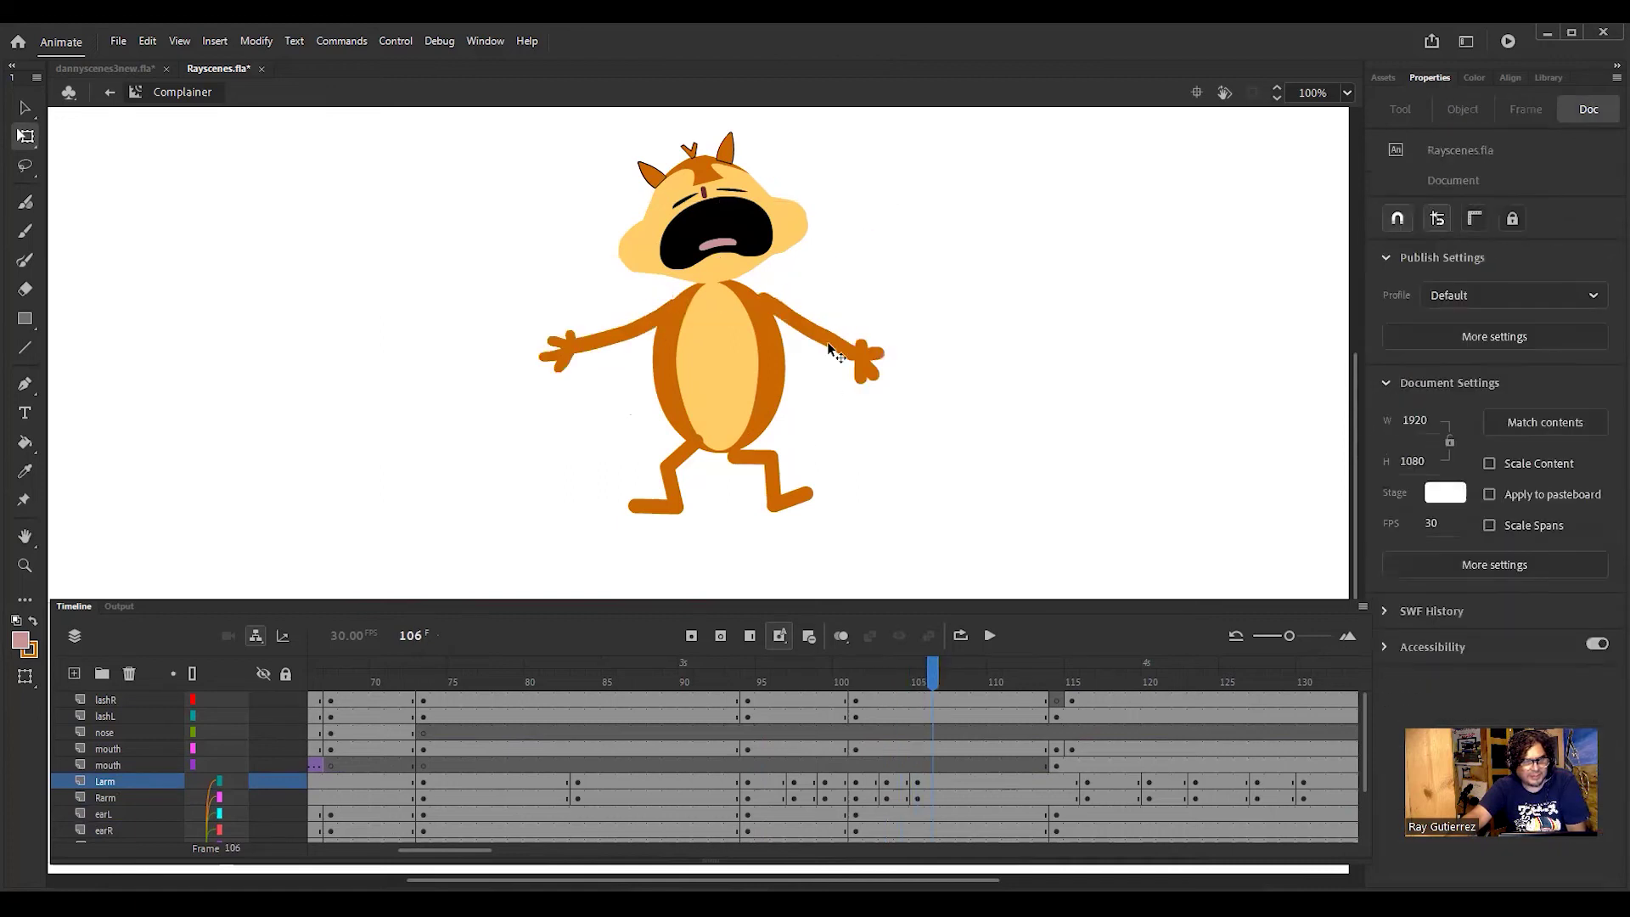
click(814, 341)
drag(813, 339, 765, 304)
drag(886, 401, 887, 255)
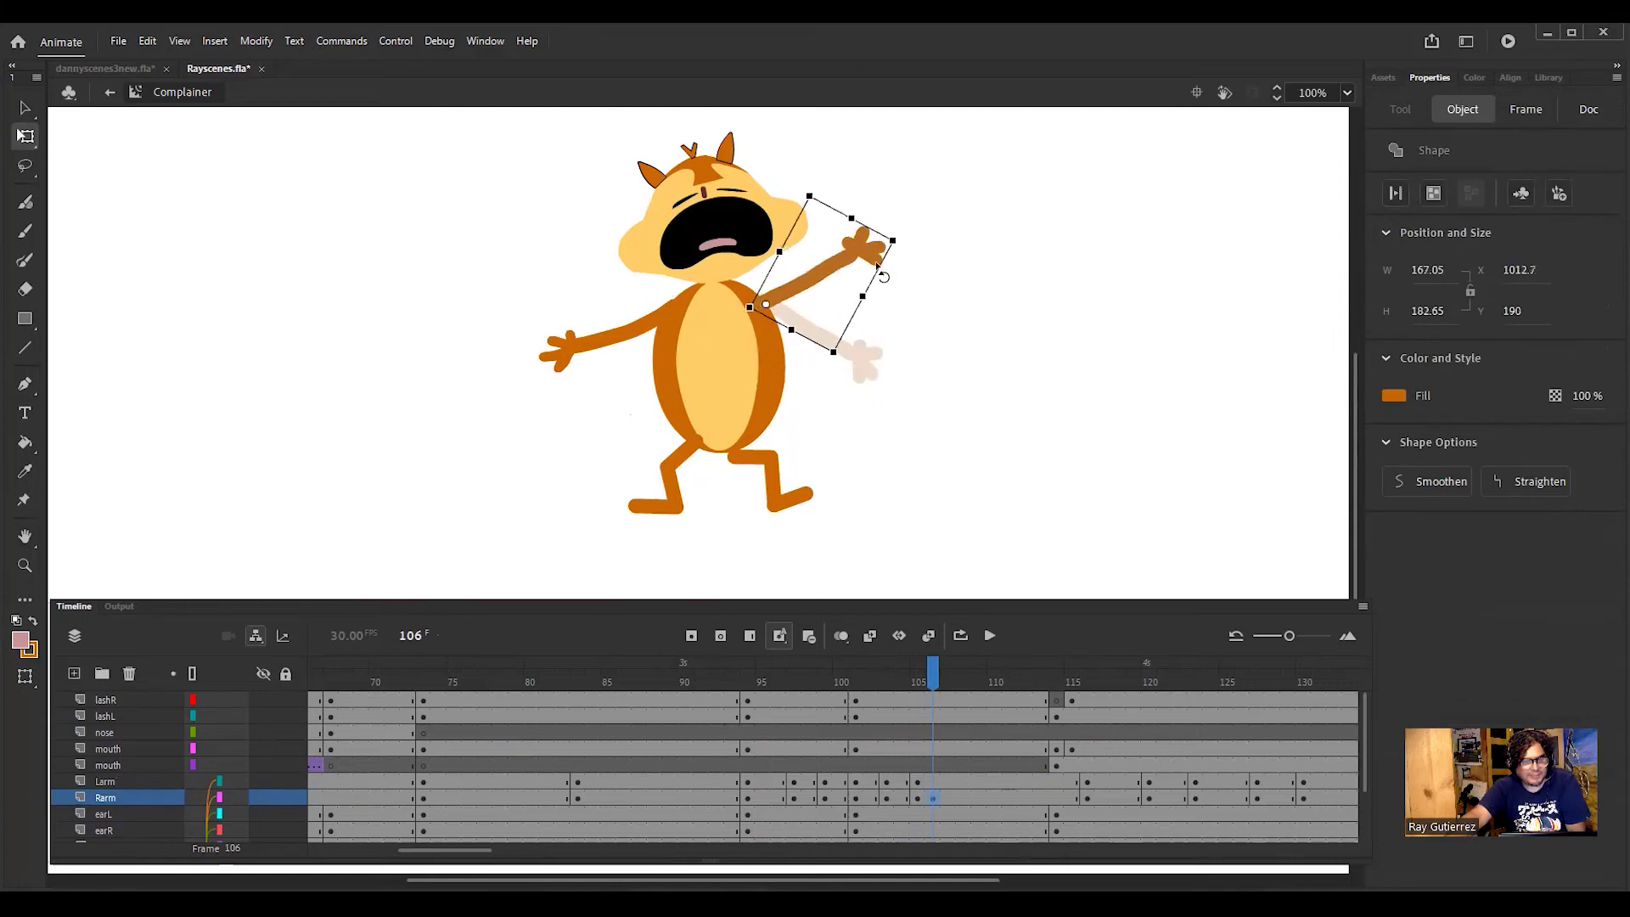
click(605, 338)
drag(611, 336, 666, 308)
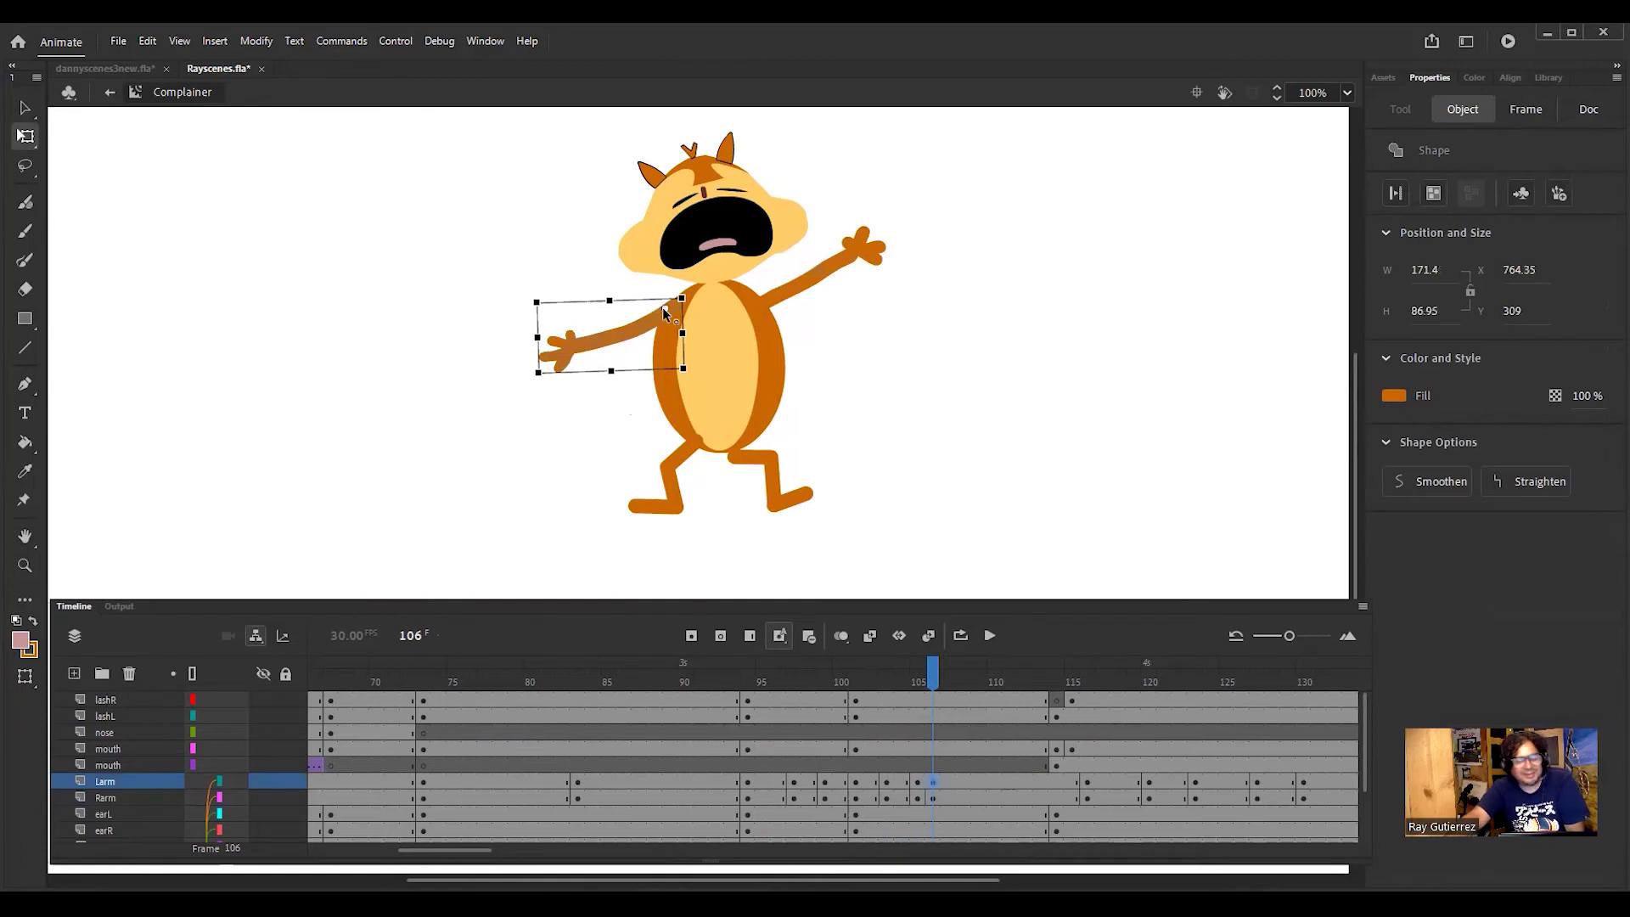
drag(700, 388, 613, 436)
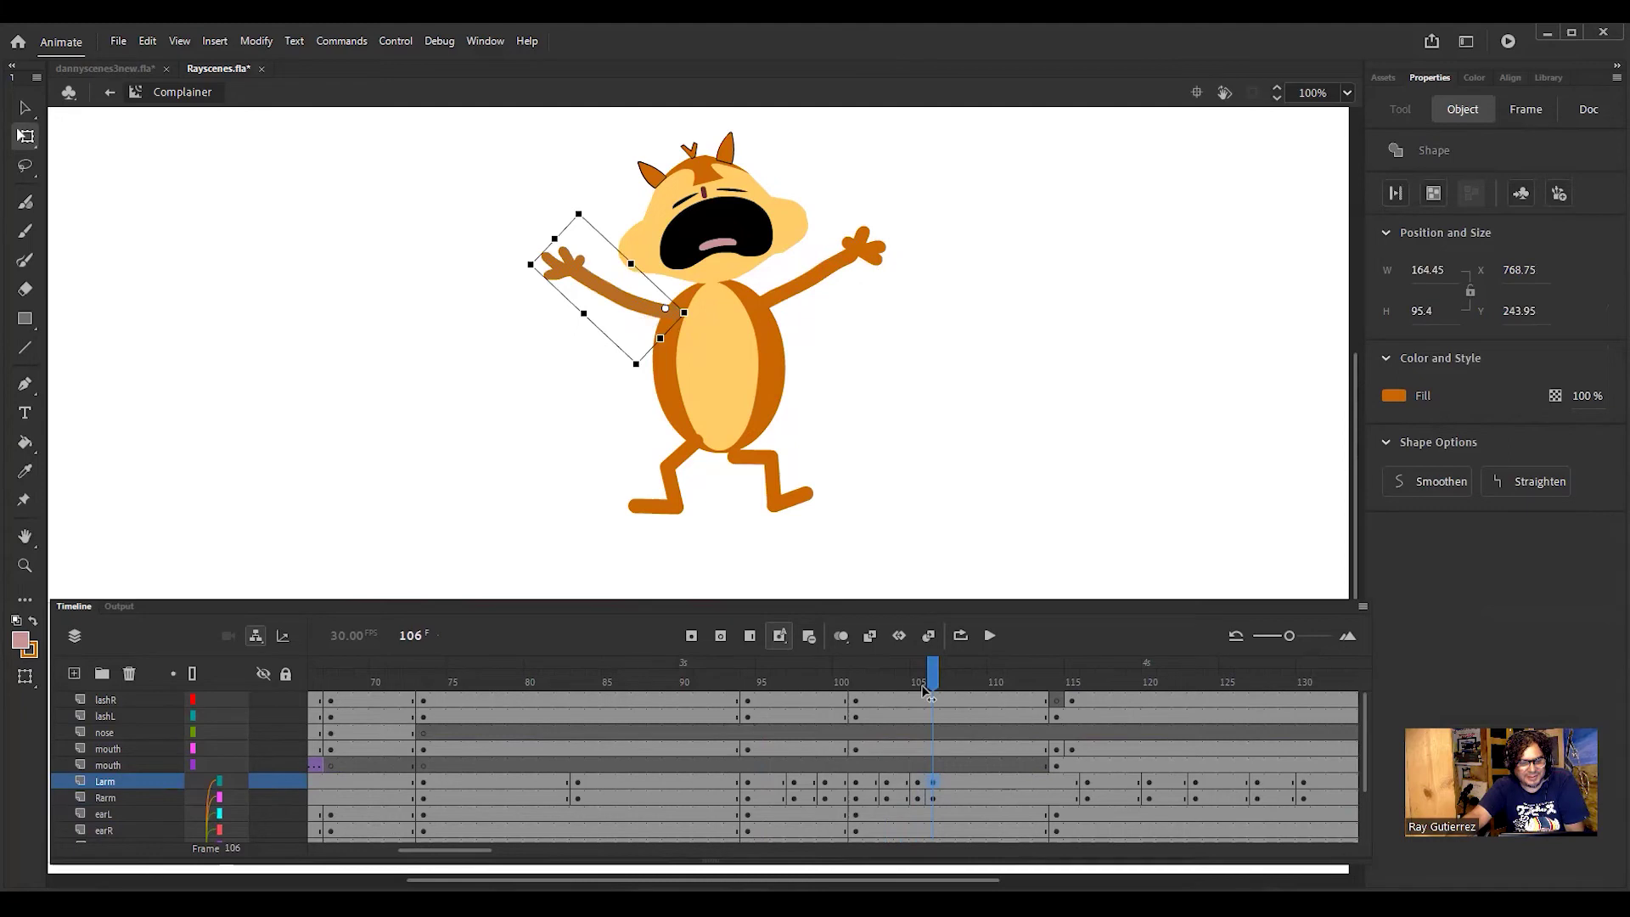
Step: At frames 104 and 103, move the raised Larm arm inward and down so its end meets the shoulder
key(comma)
key(comma)
key(comma)
key(period)
key(period)
key(comma)
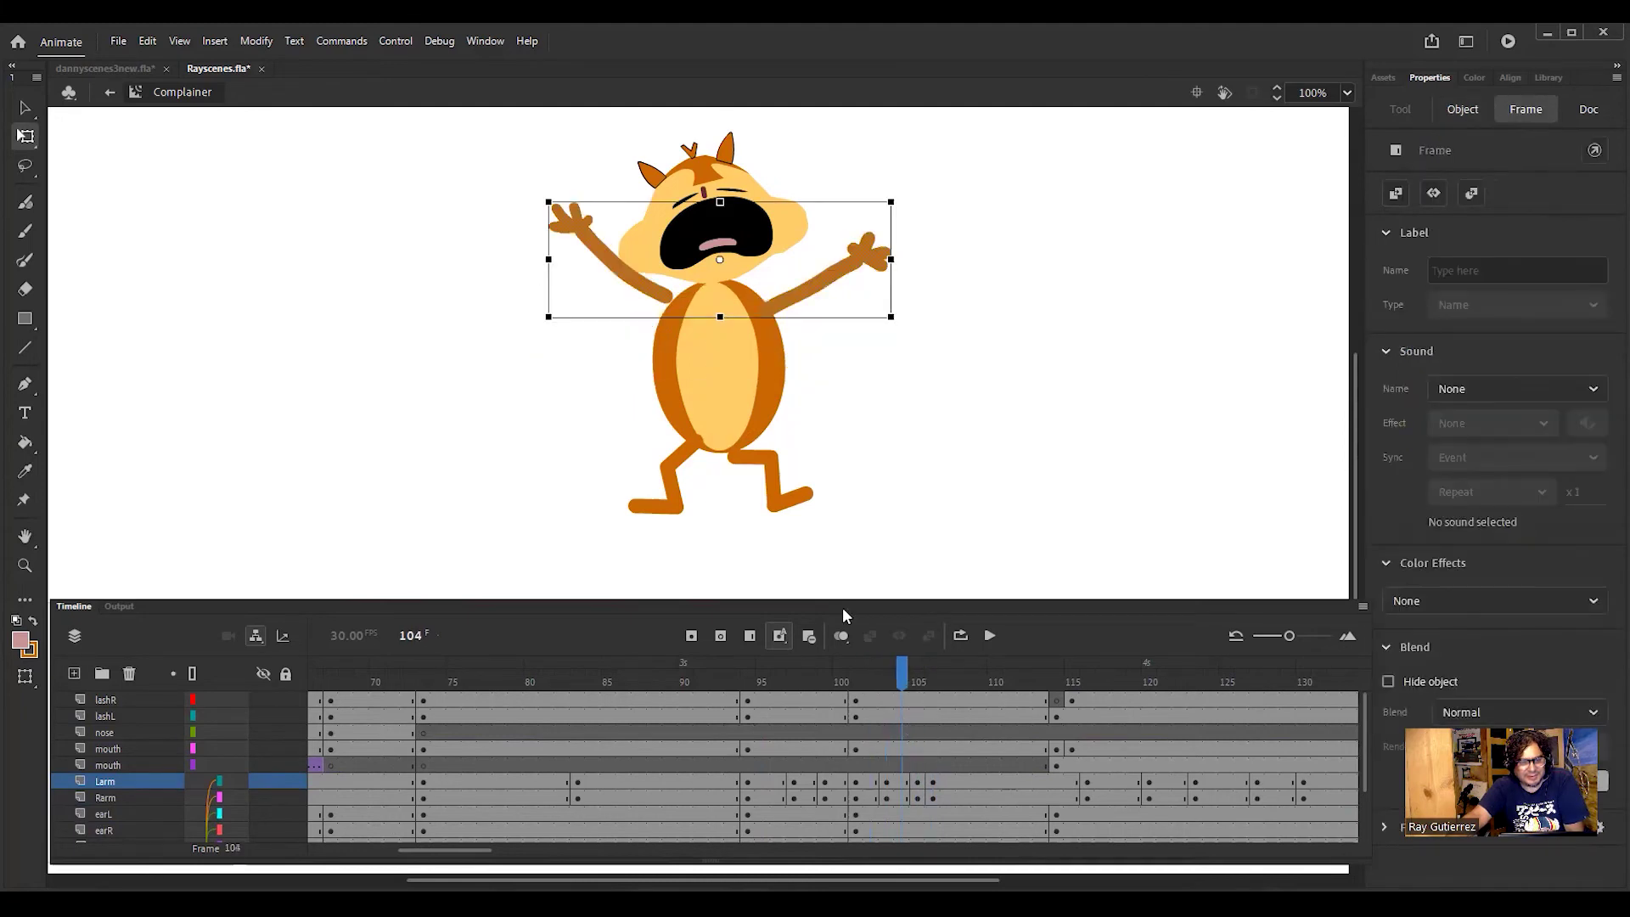
click(990, 354)
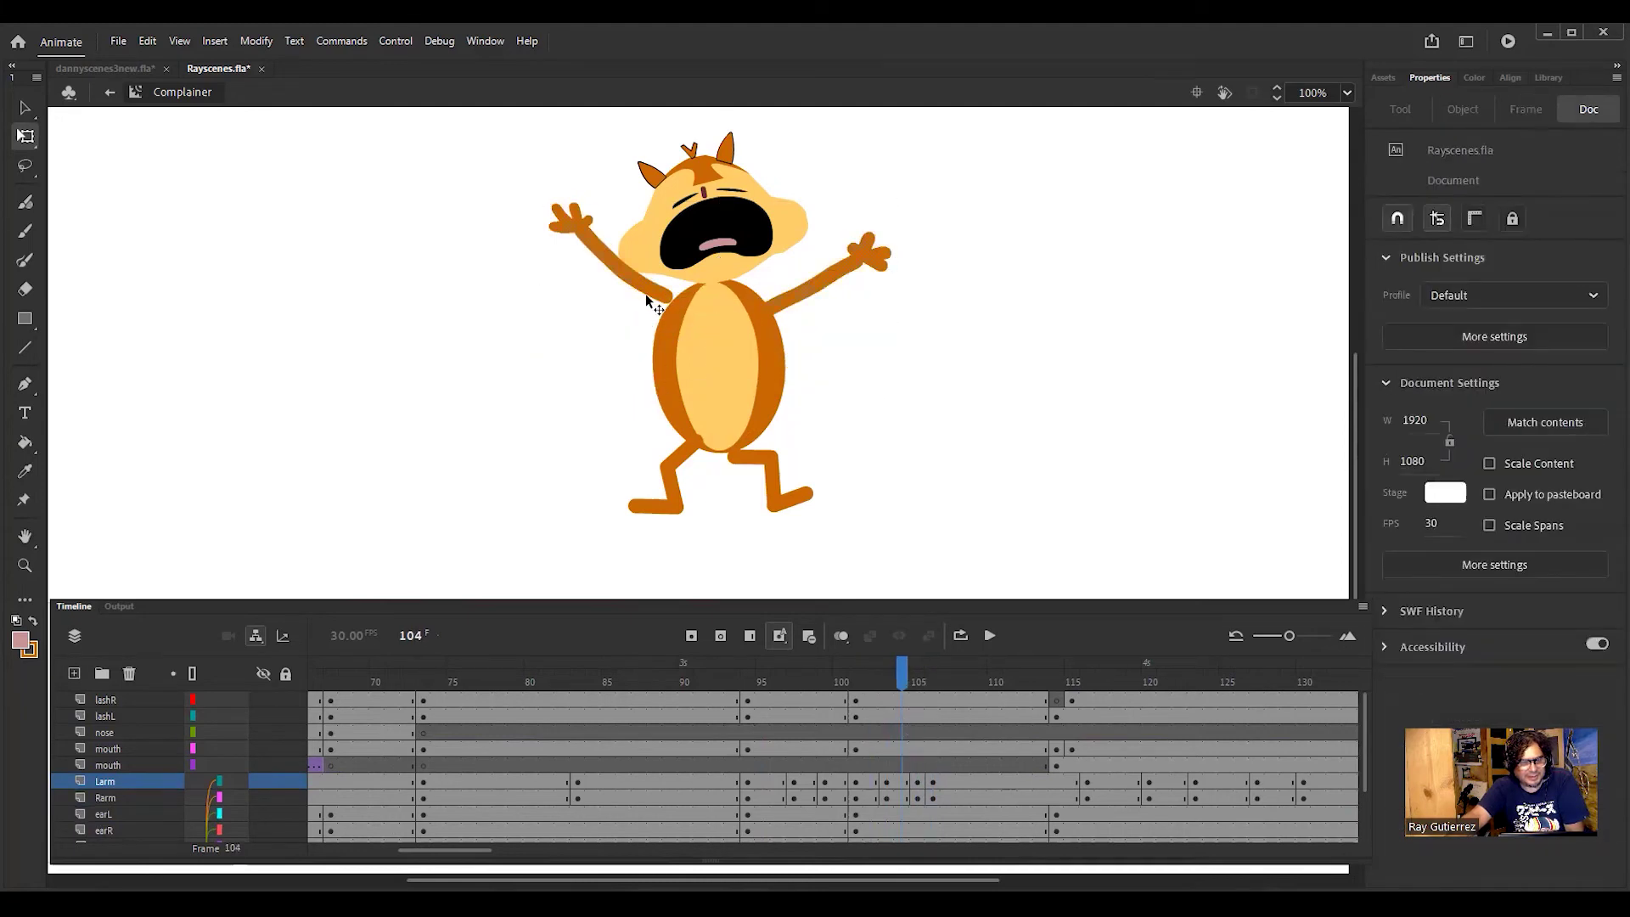
click(658, 300)
drag(657, 300, 656, 296)
key(ctrl+z)
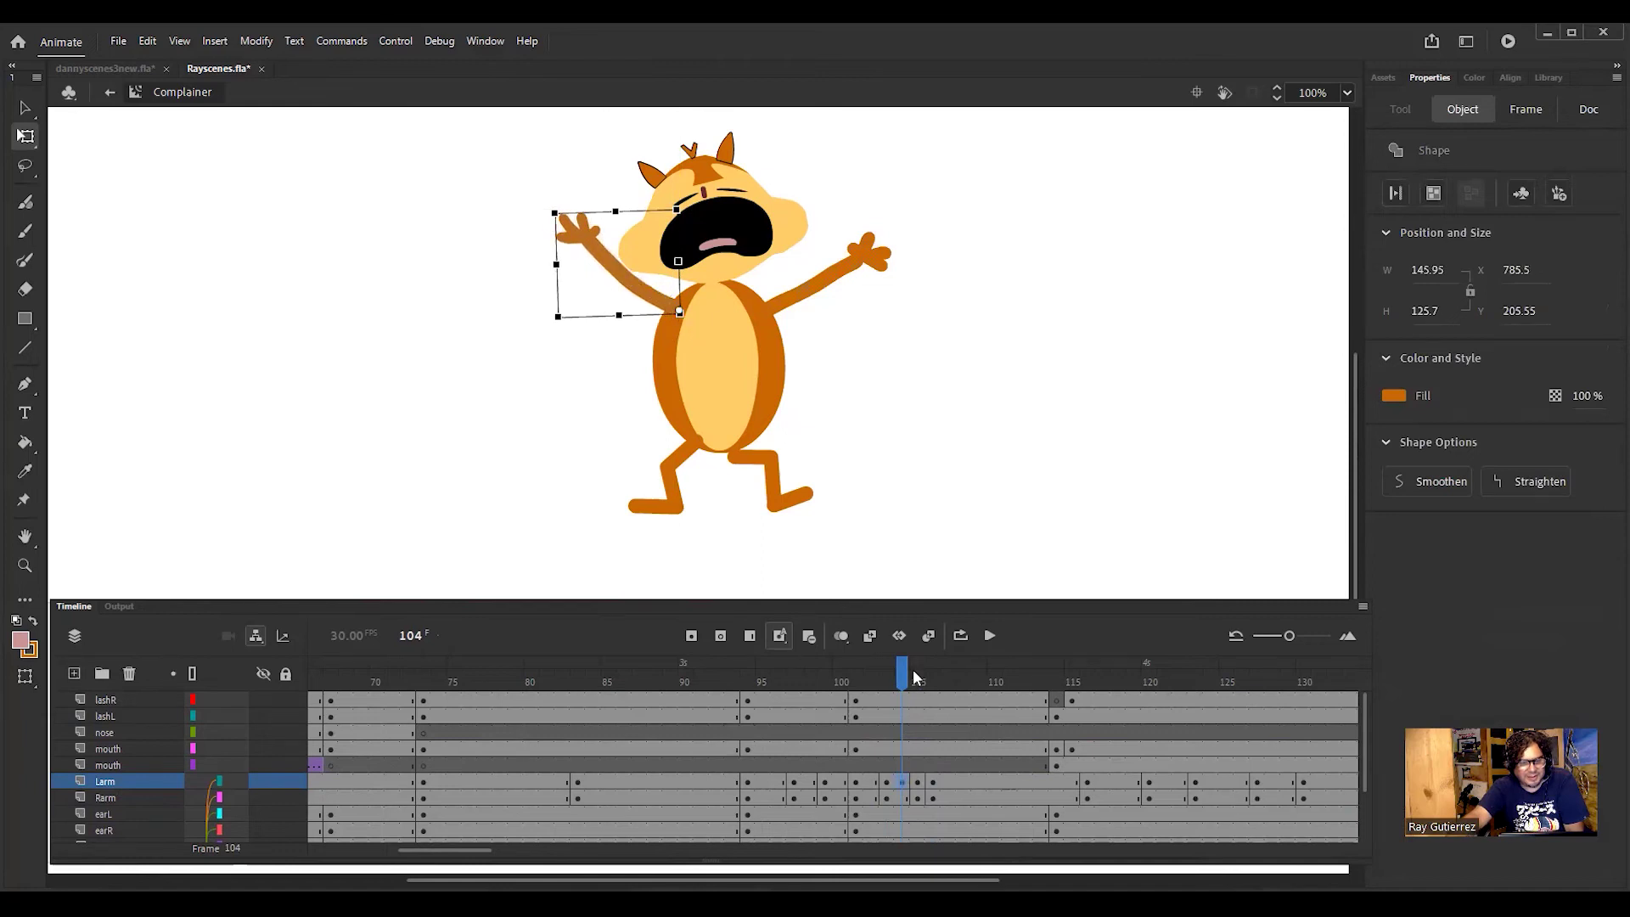
drag(905, 676, 884, 722)
drag(655, 287, 680, 312)
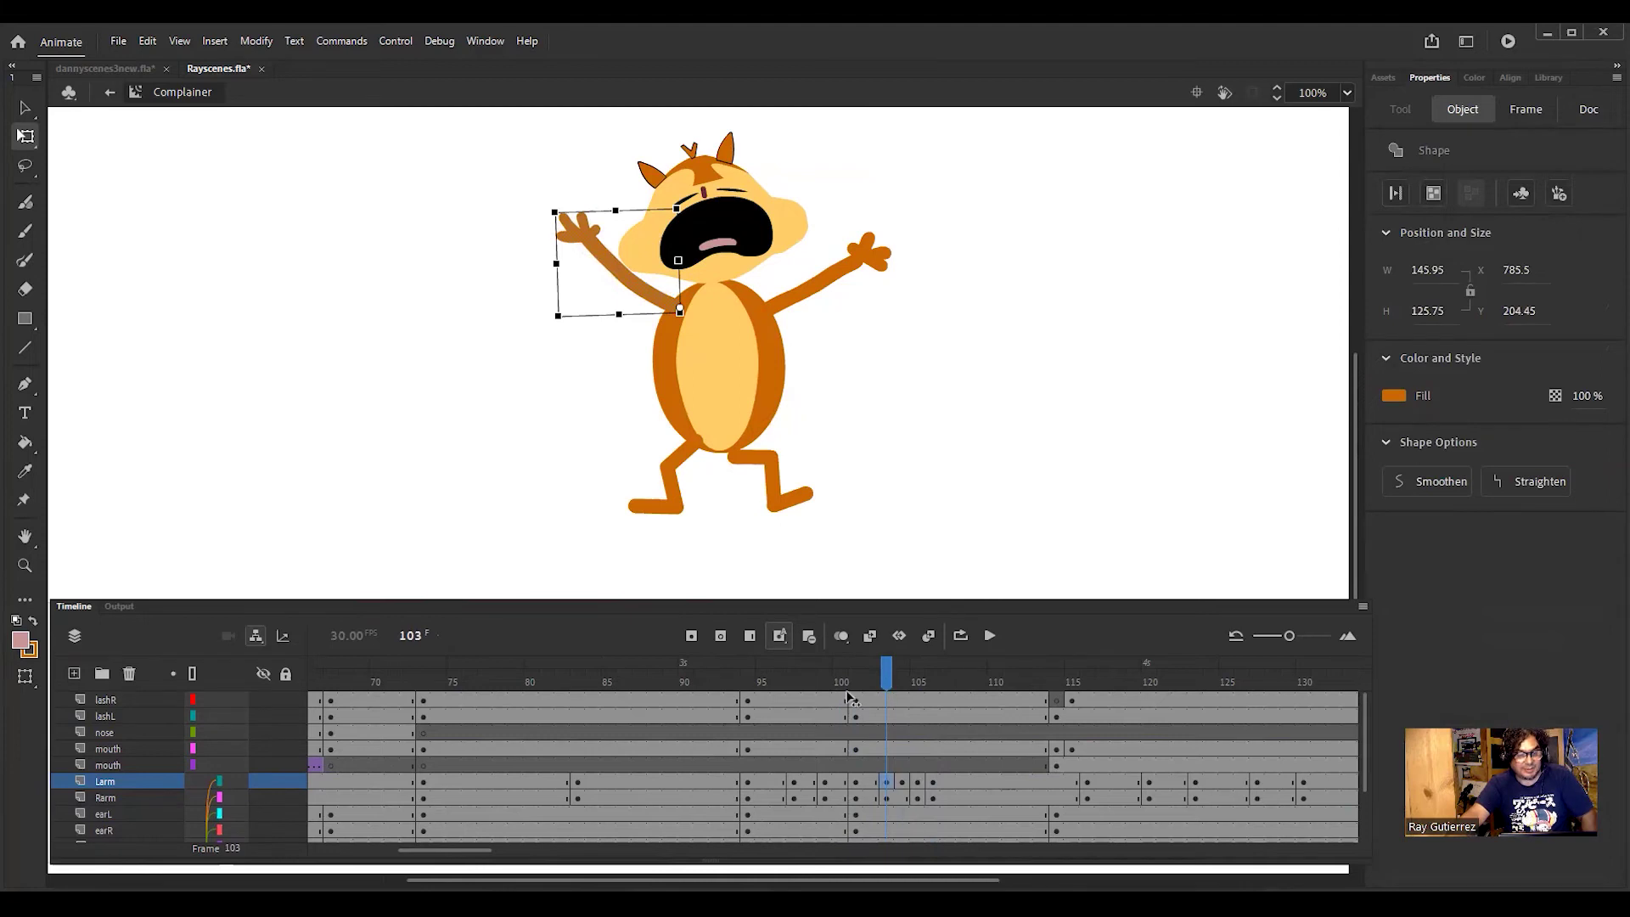
Step: At frames 102 and 101, move the lowered Larm arm up and outward so its end sits at the shoulder
drag(851, 698, 872, 739)
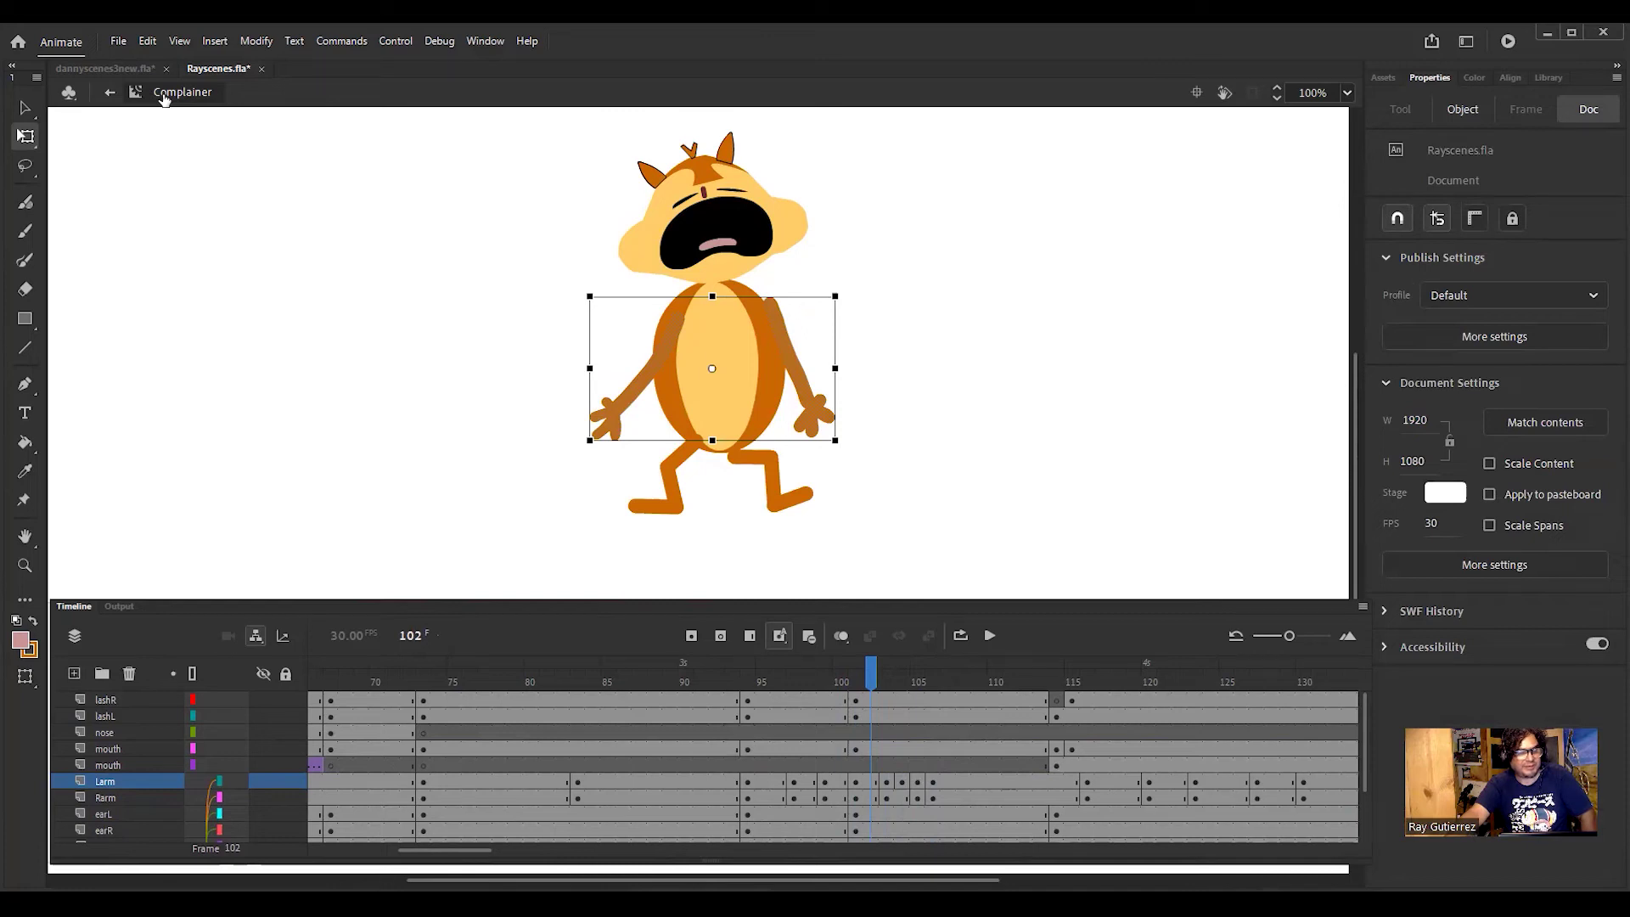
click(915, 391)
click(667, 357)
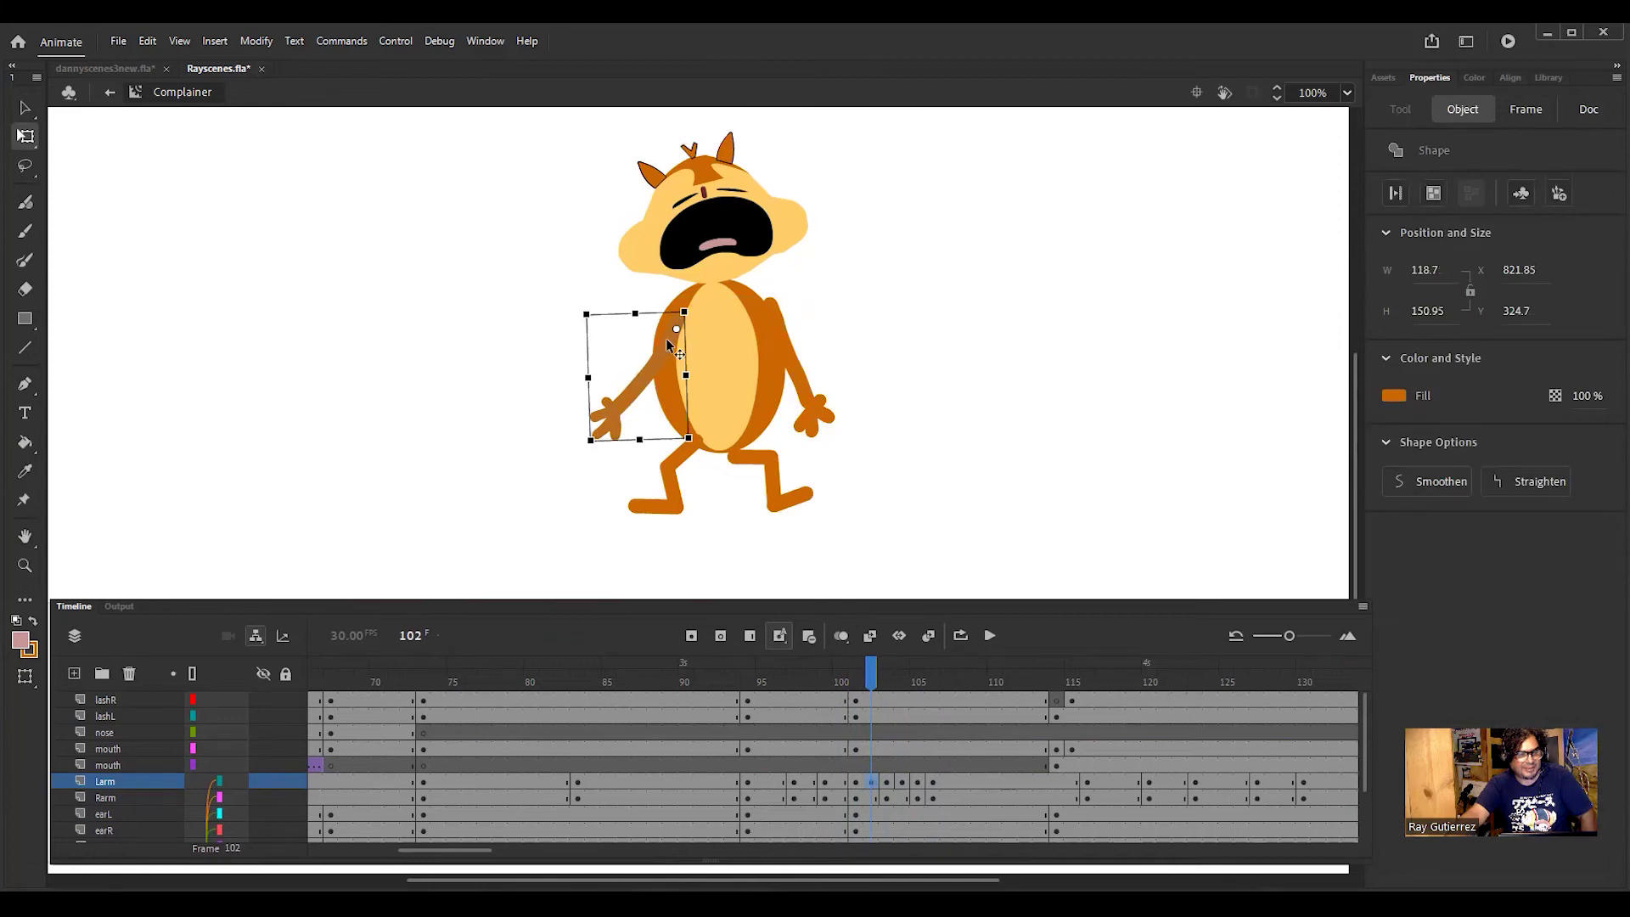
mouse_move(679, 321)
mouse_down()
mouse_move(660, 321)
mouse_move(670, 307)
mouse_up()
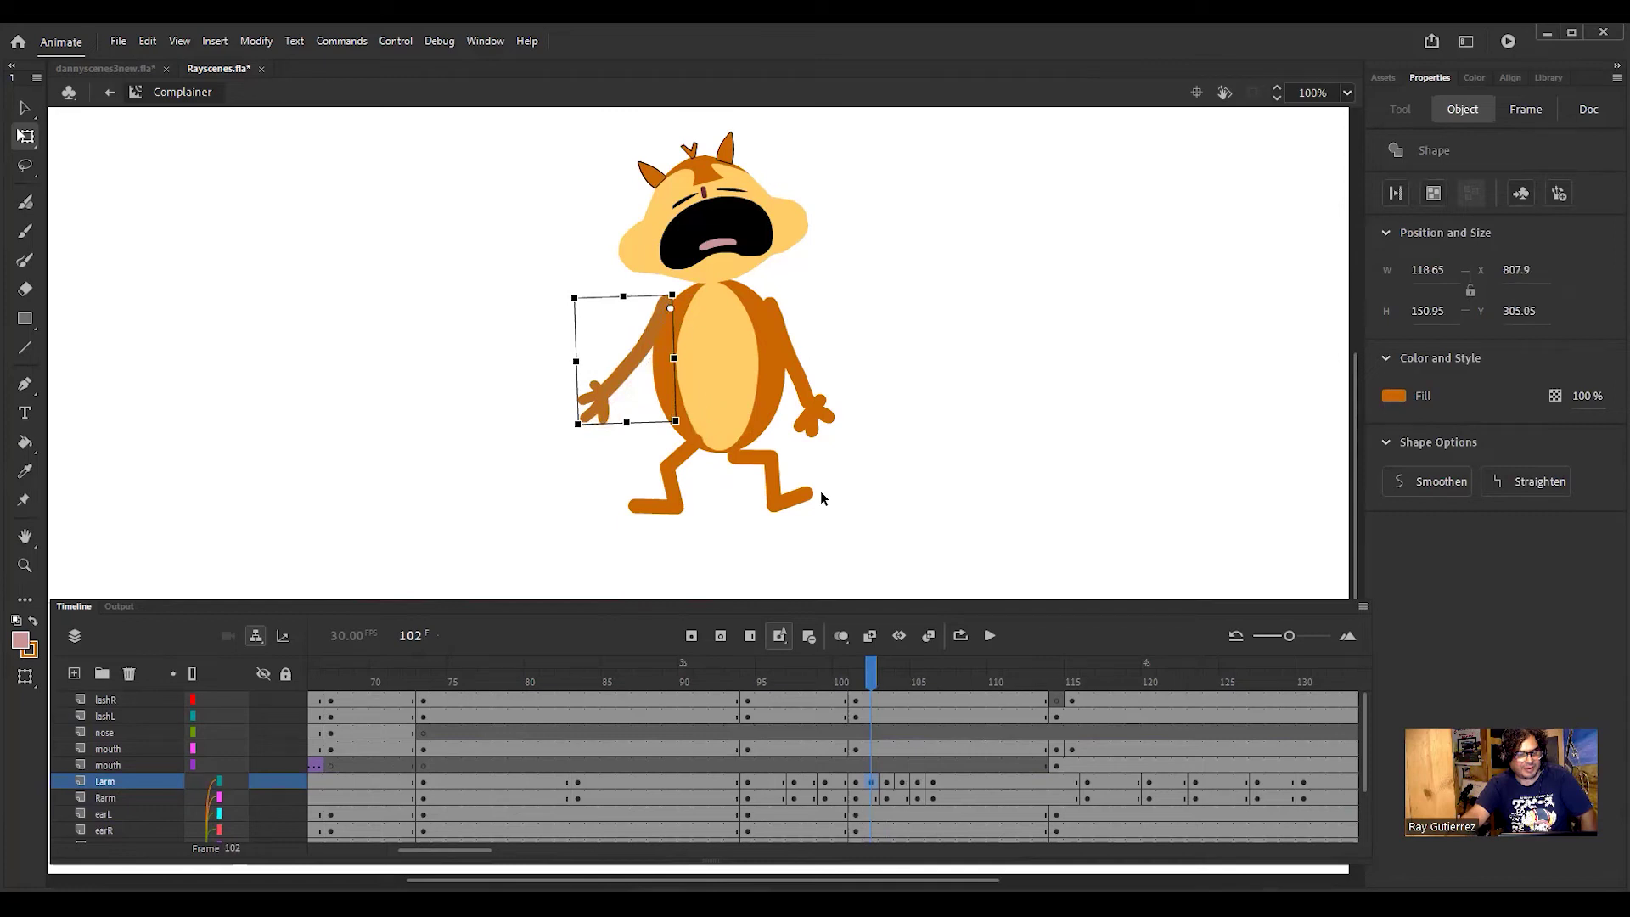
click(858, 679)
click(857, 682)
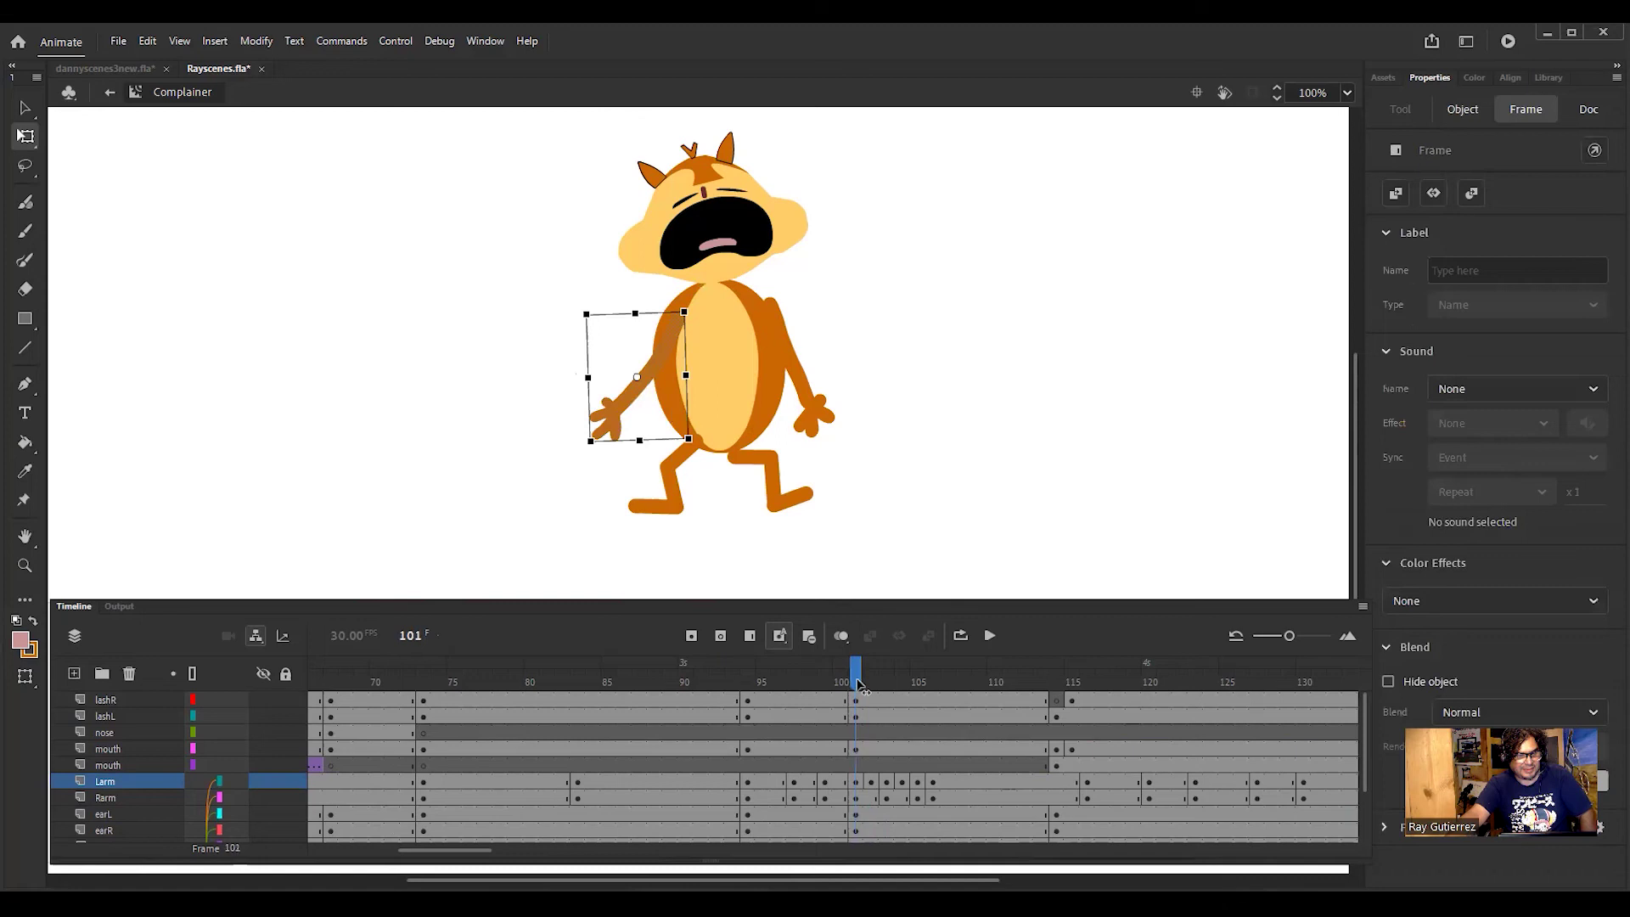
click(741, 535)
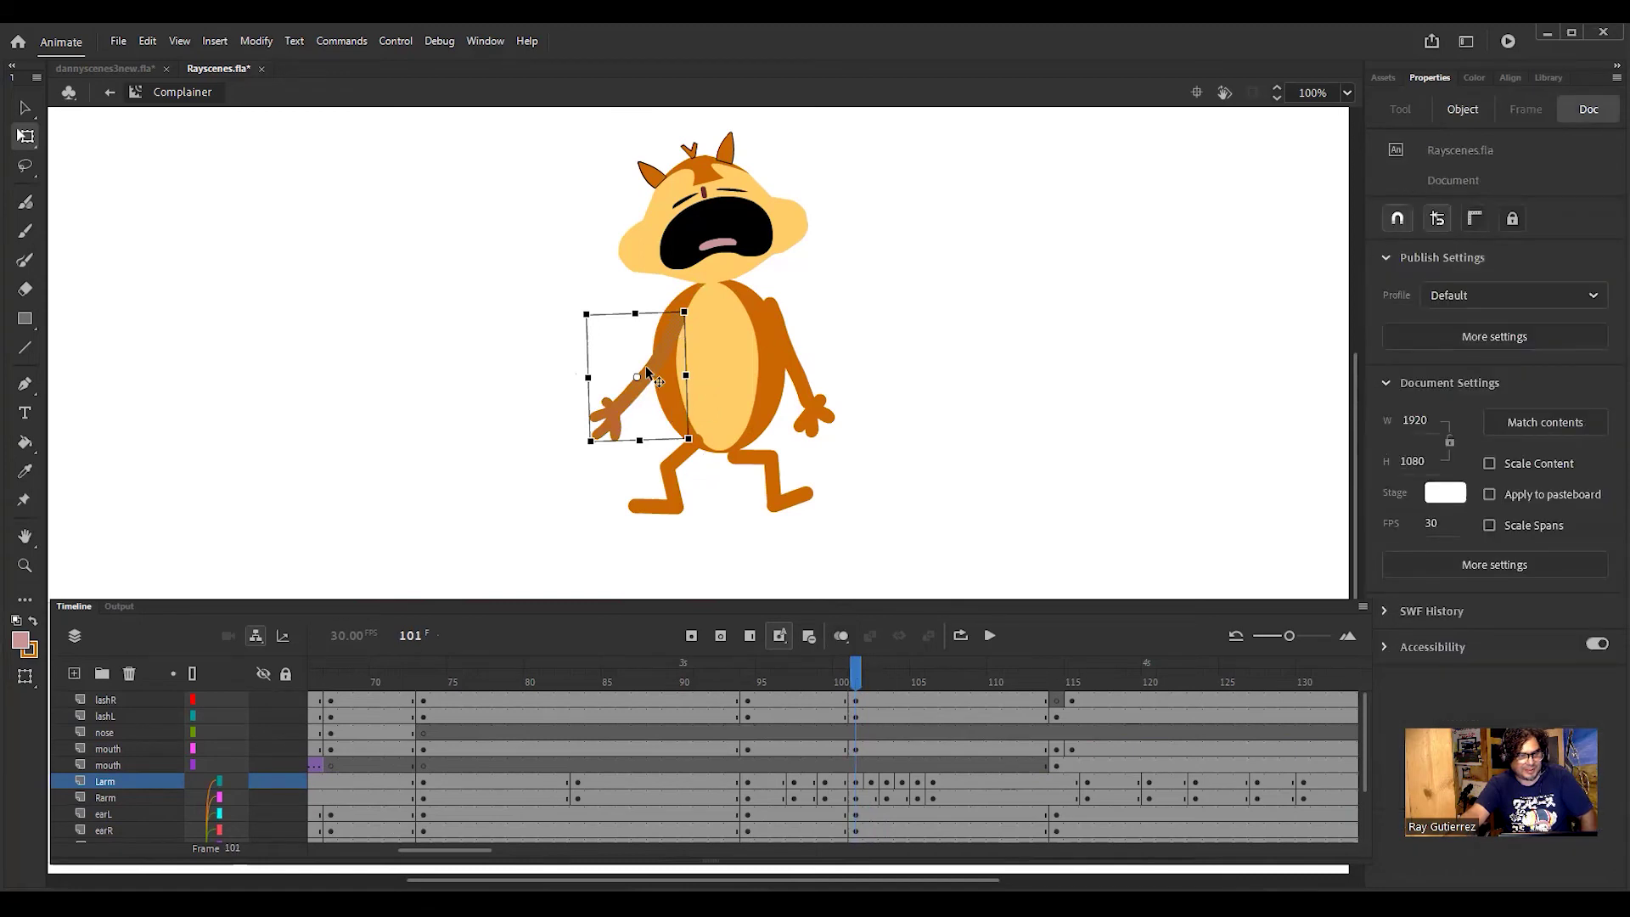
drag(670, 335, 659, 326)
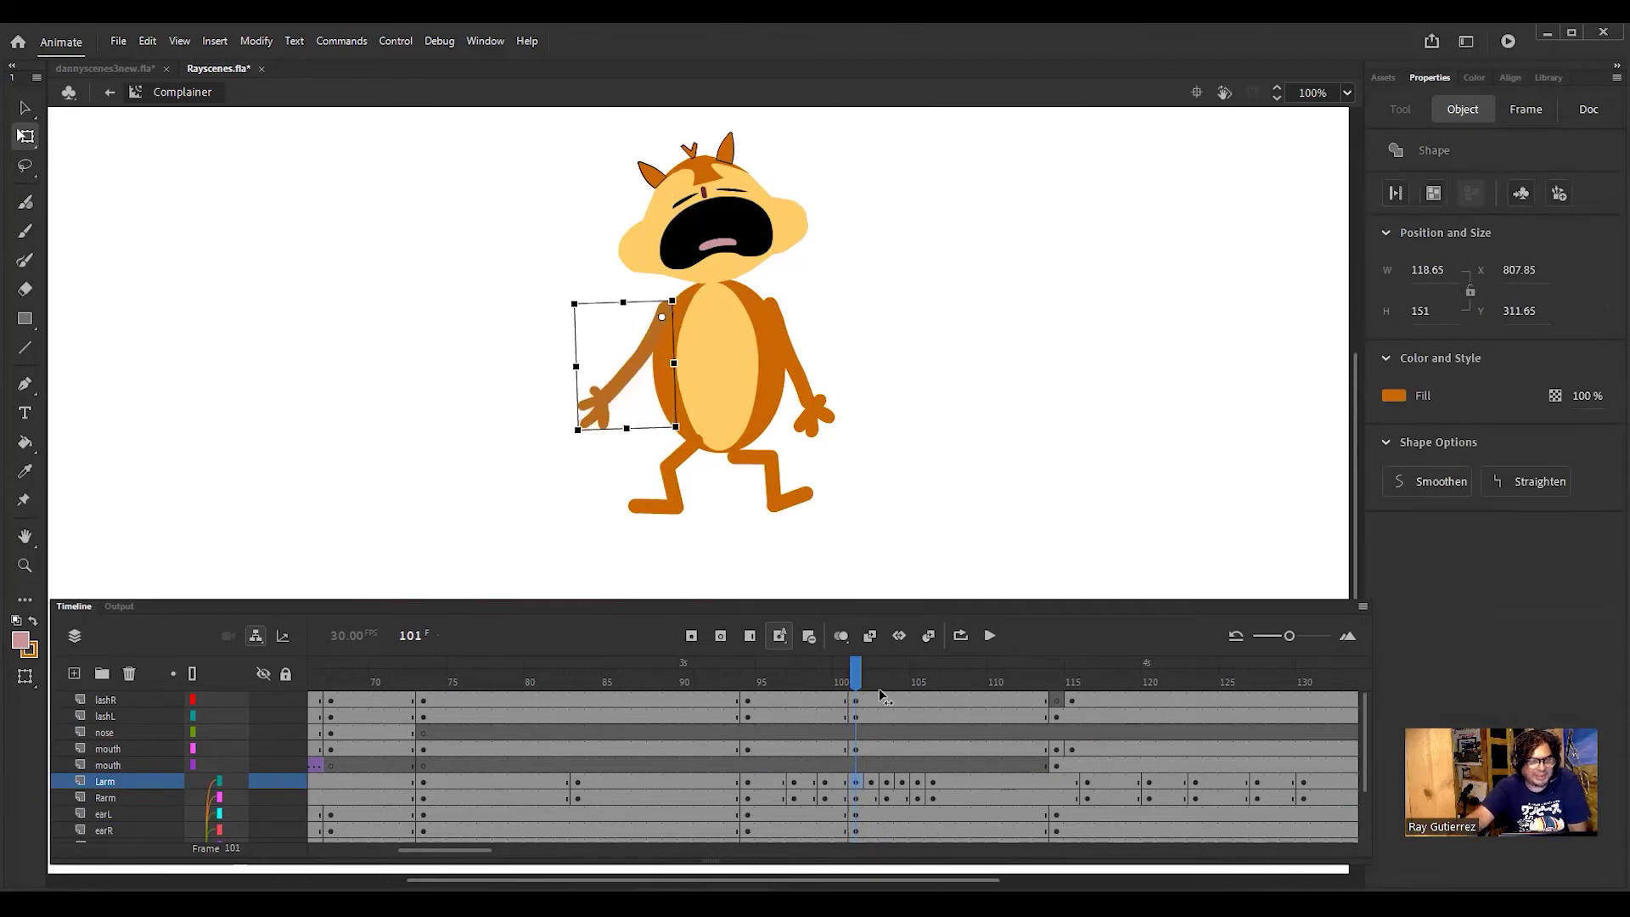
Step: At frame 107, set each arm's transformation point at its shoulder and rotate both raised arms to slightly below horizontal
drag(886, 706, 955, 732)
click(864, 521)
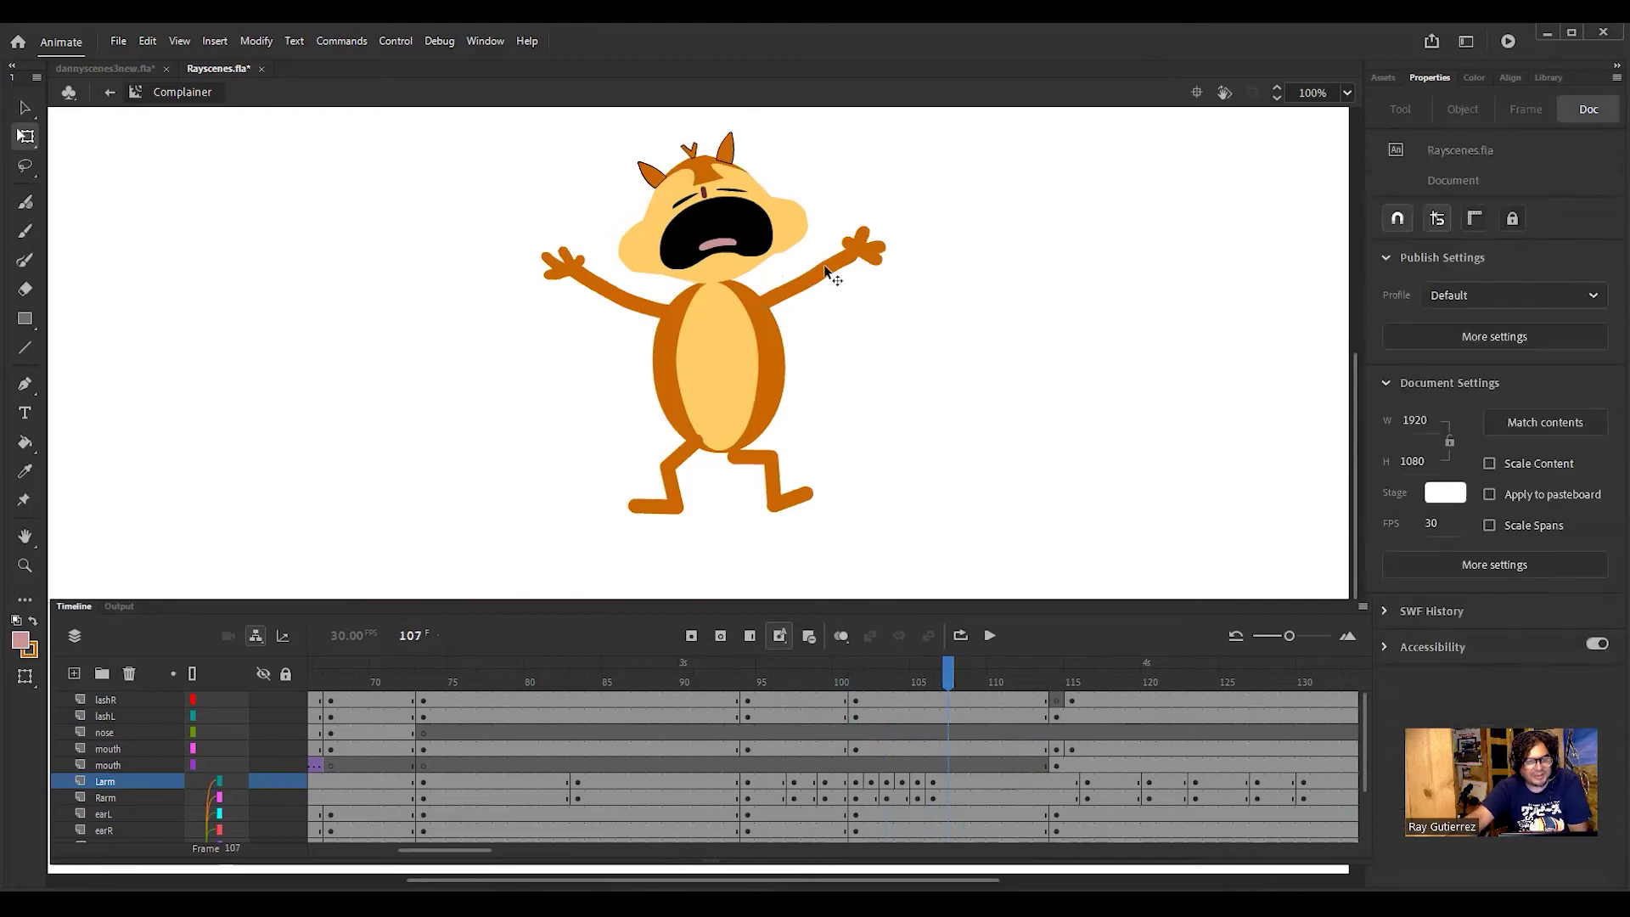
click(818, 270)
drag(801, 274, 763, 299)
drag(890, 313, 875, 366)
click(643, 318)
drag(611, 282, 671, 314)
drag(694, 341, 715, 321)
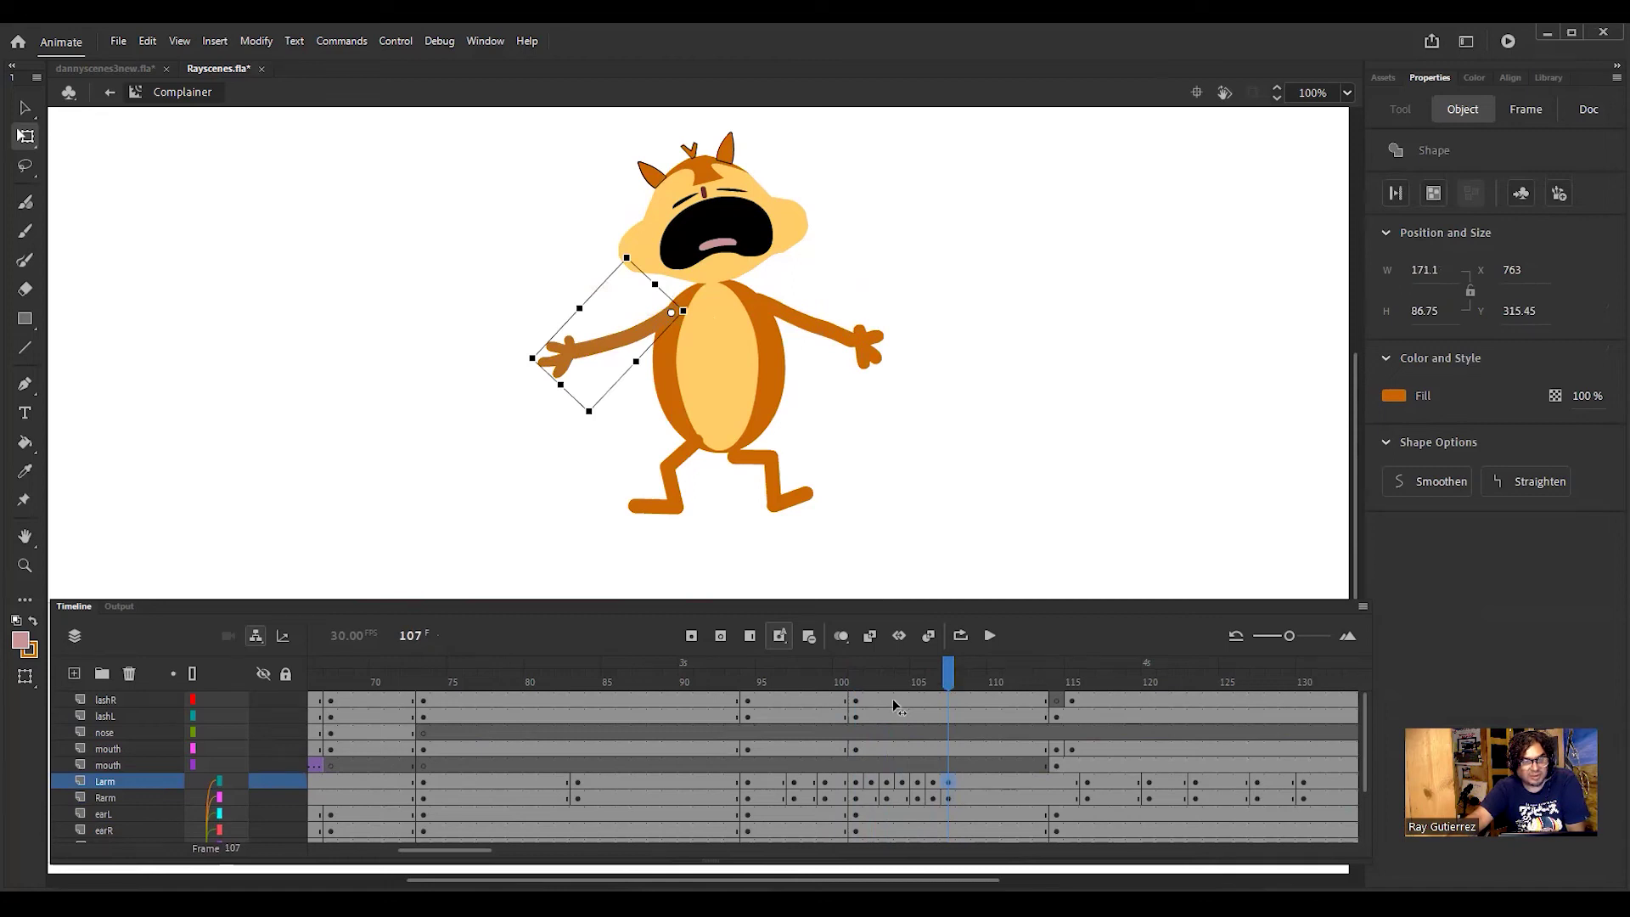
Step: At frame 109, rotate both arms back up around the shoulders into a raised pose
click(972, 700)
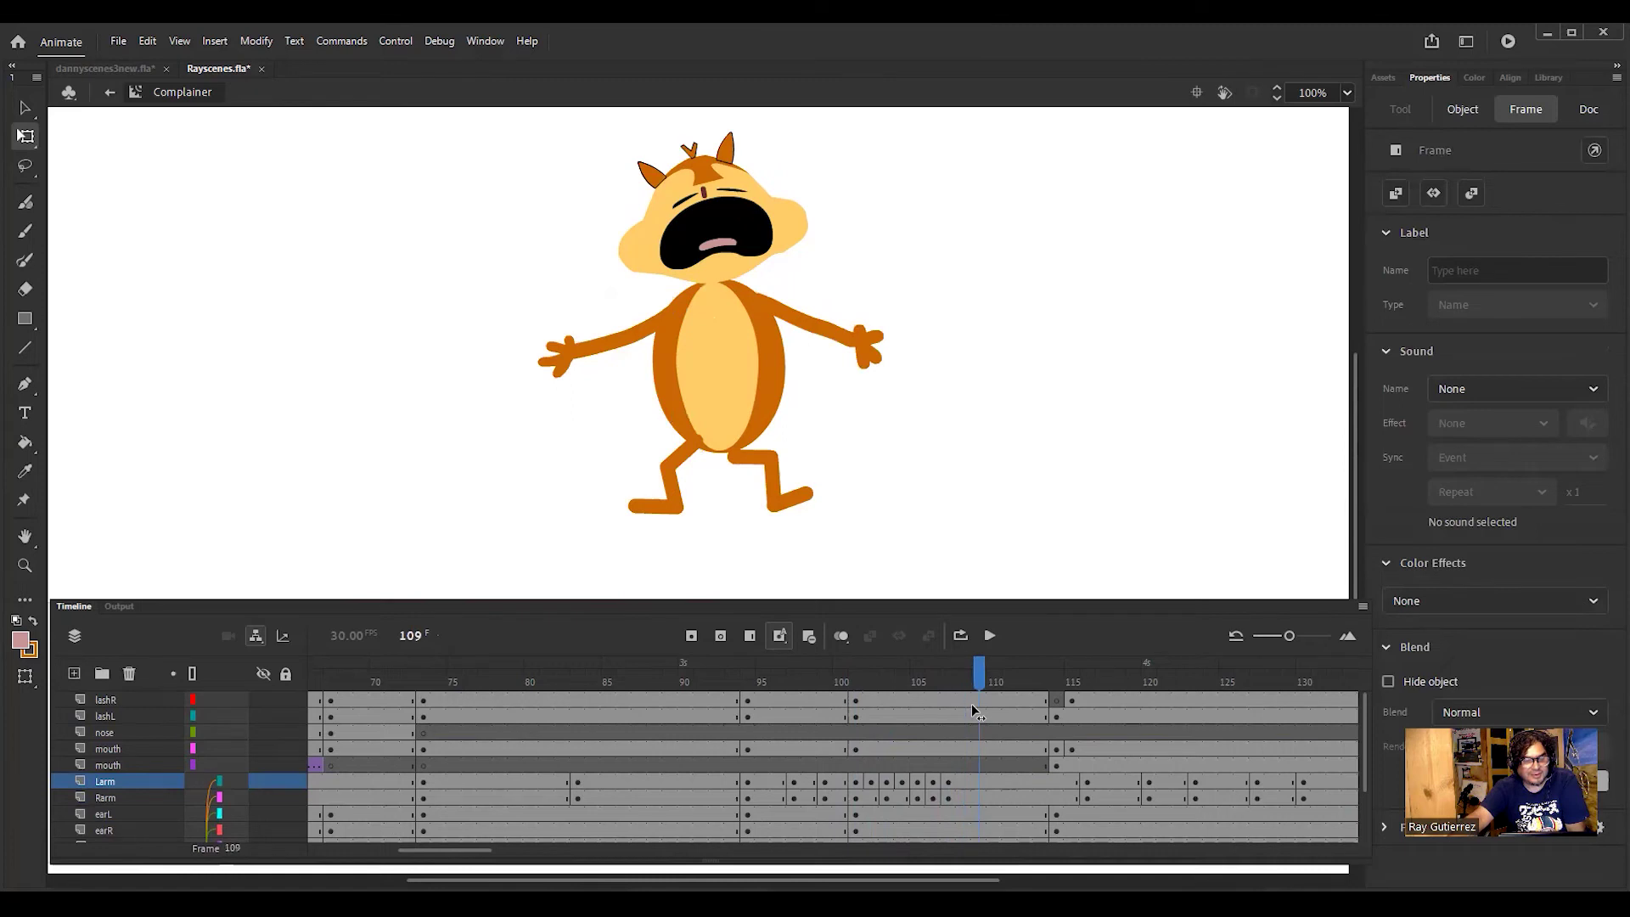
click(824, 340)
click(836, 335)
drag(817, 330, 758, 301)
drag(897, 389, 896, 264)
click(624, 338)
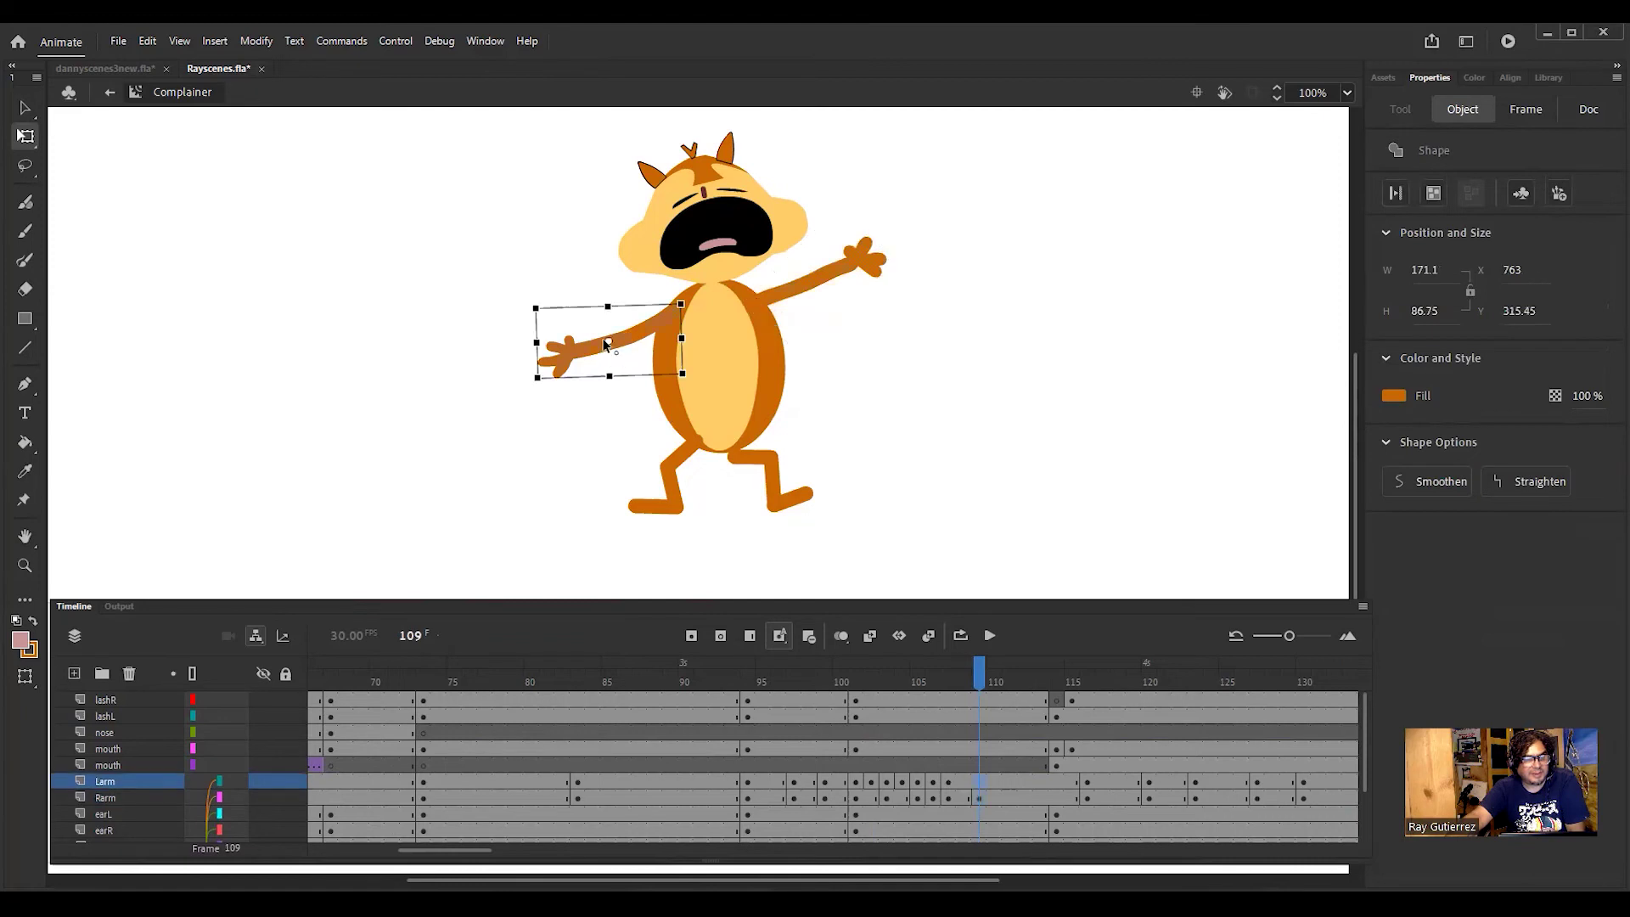
drag(669, 413, 600, 410)
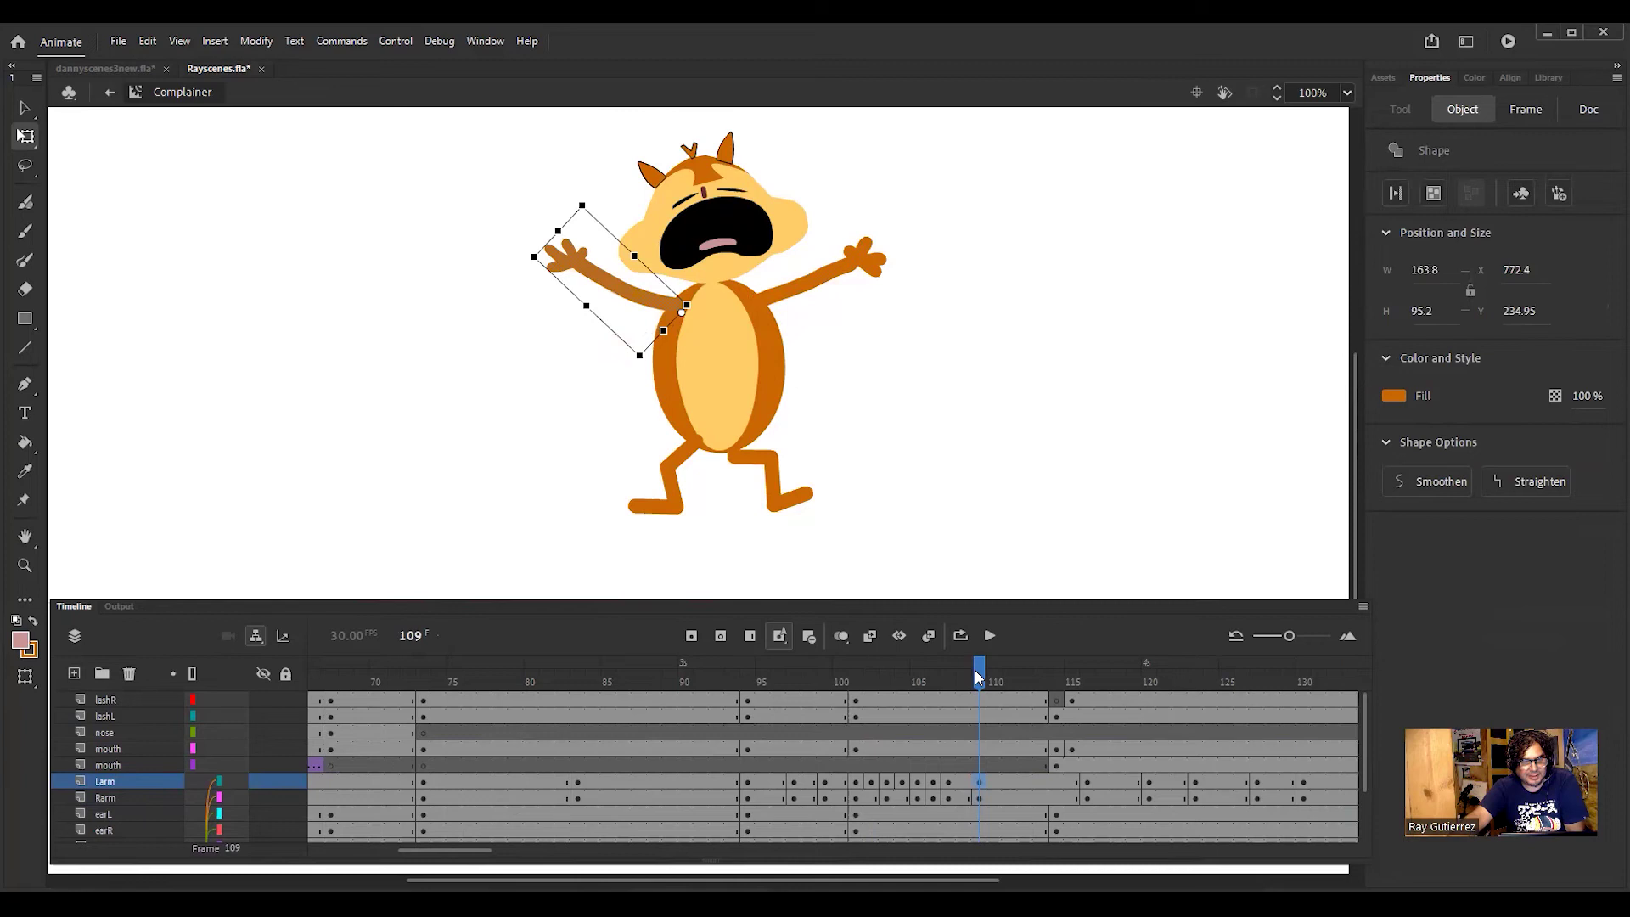
Step: At frame 111, set each arm's transformation point at its shoulder and rotate both raised arms down to below horizontal
drag(964, 715, 1002, 720)
click(1010, 722)
click(825, 273)
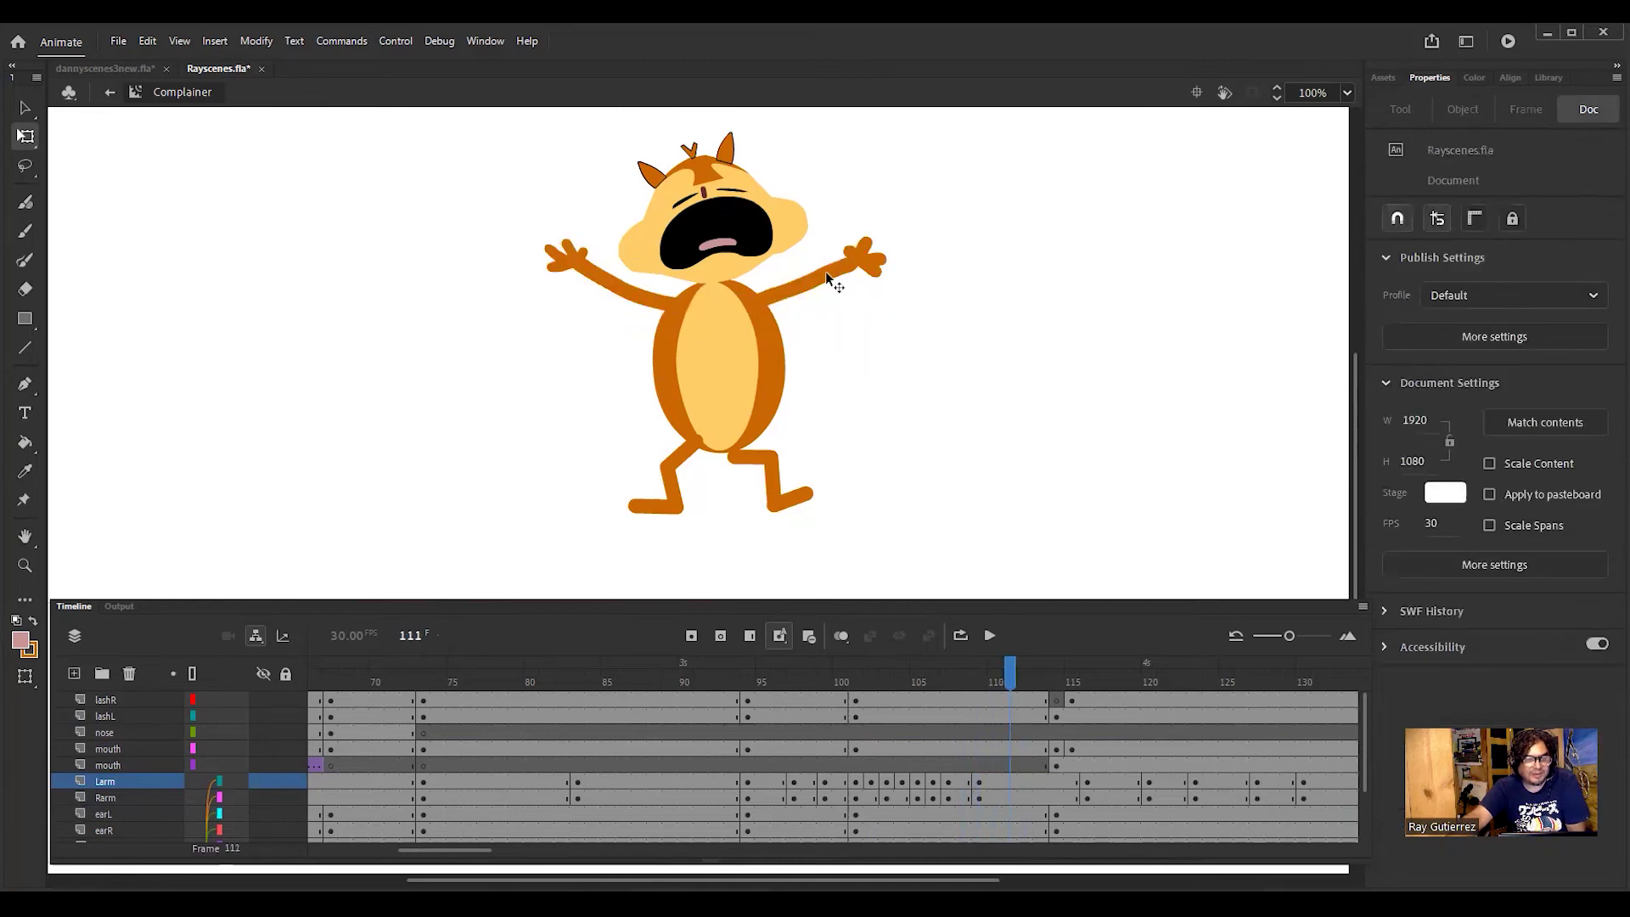
click(825, 272)
drag(815, 272, 765, 299)
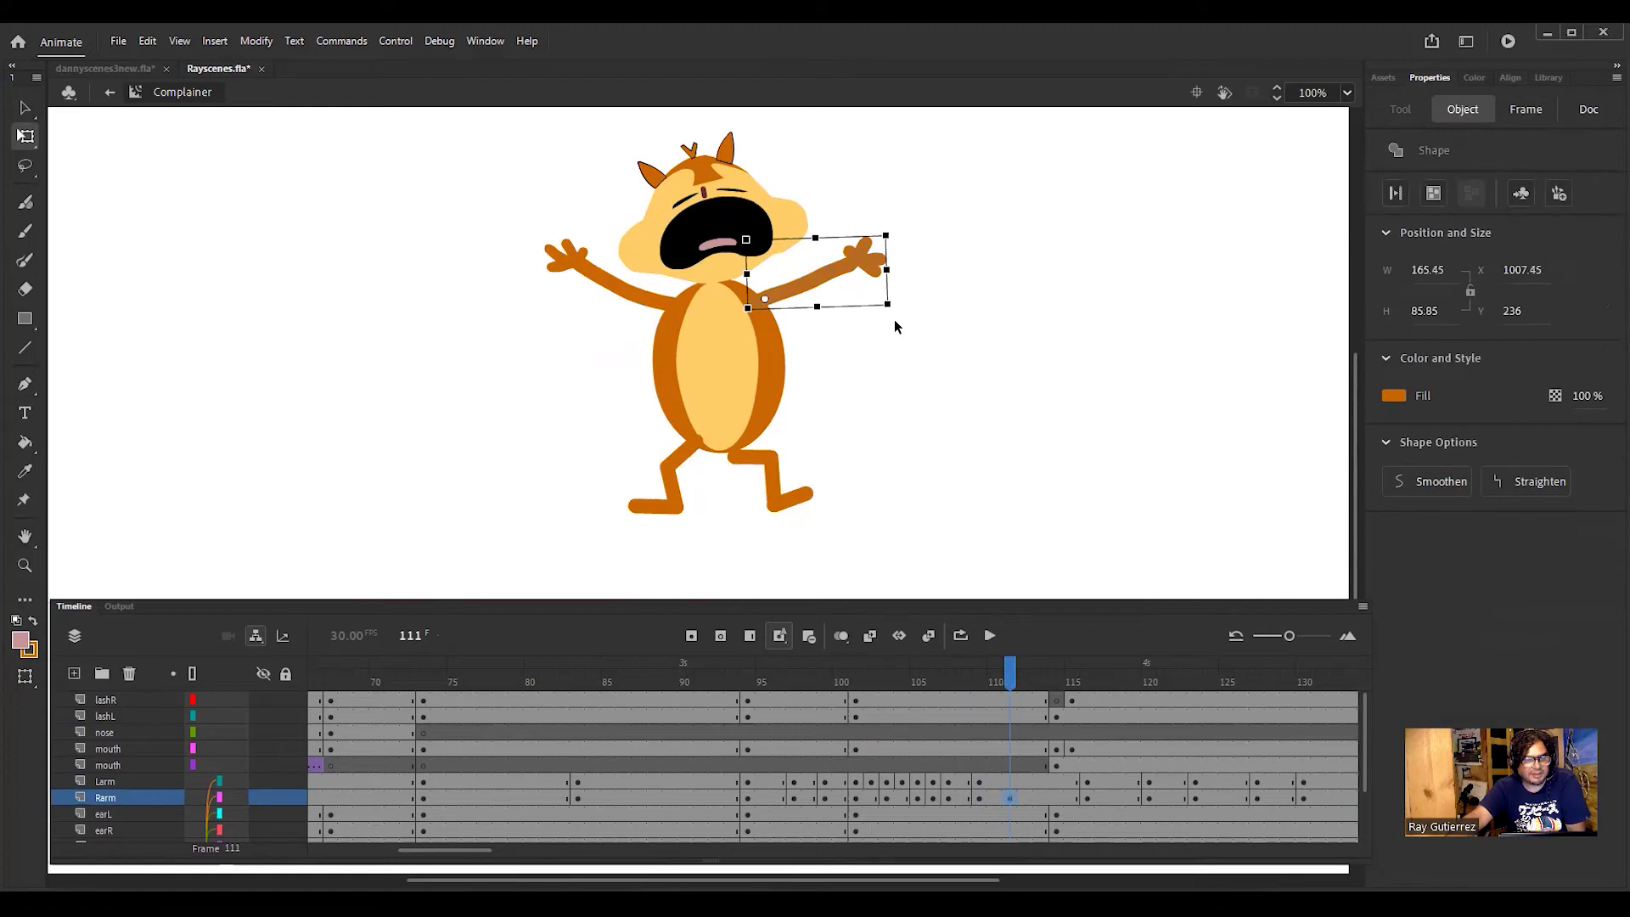
drag(895, 319, 859, 439)
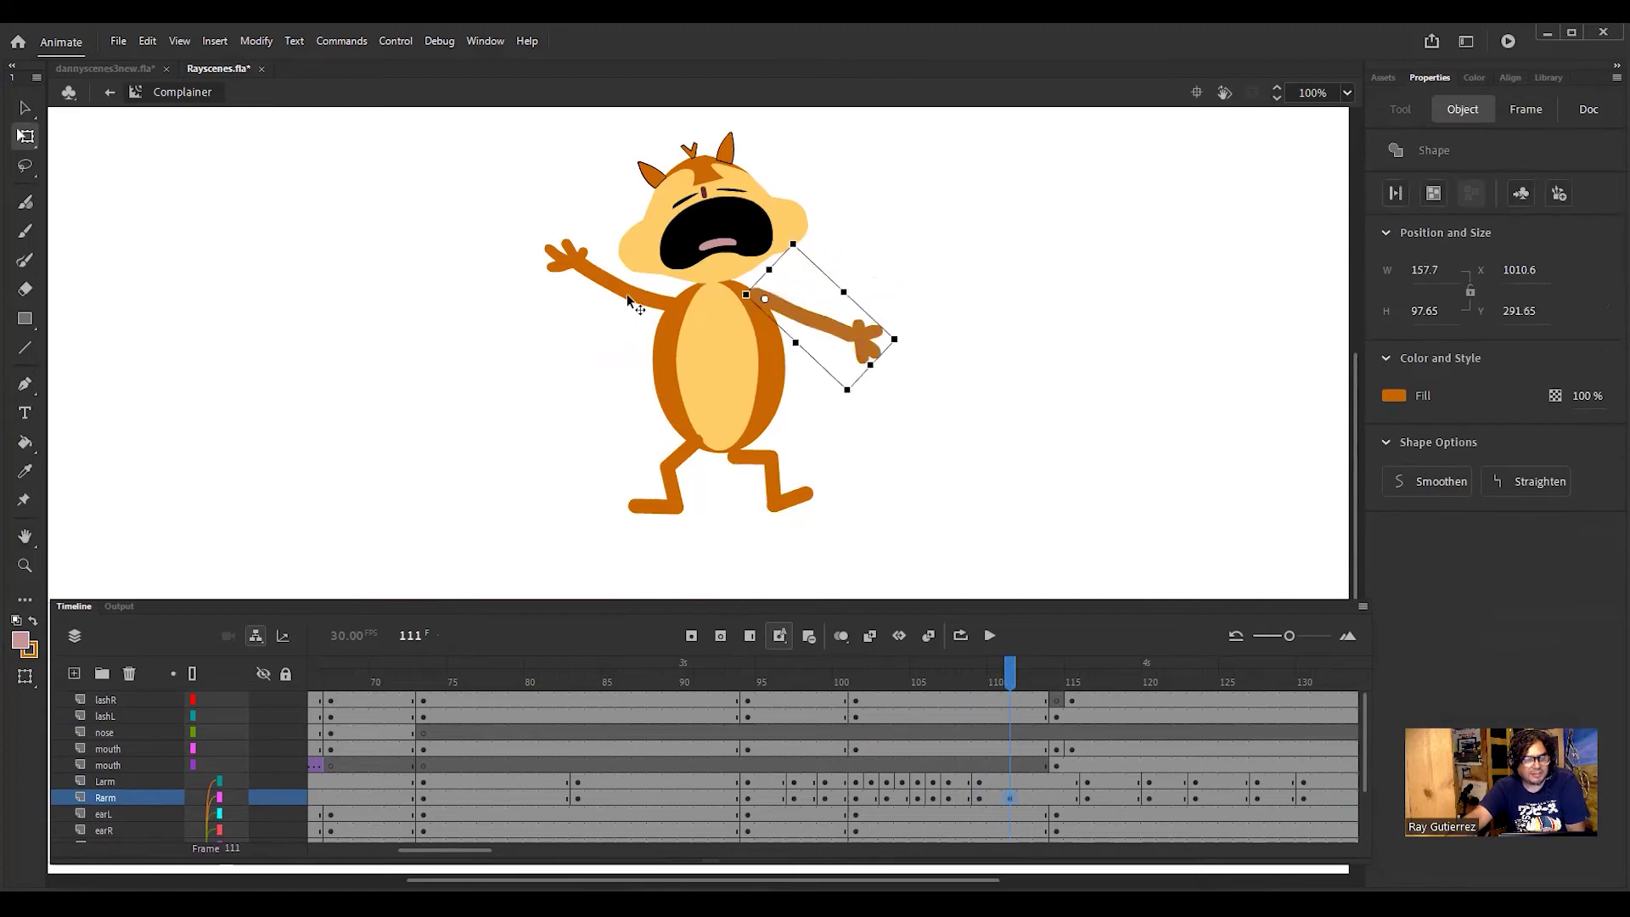
click(613, 279)
drag(679, 307, 708, 315)
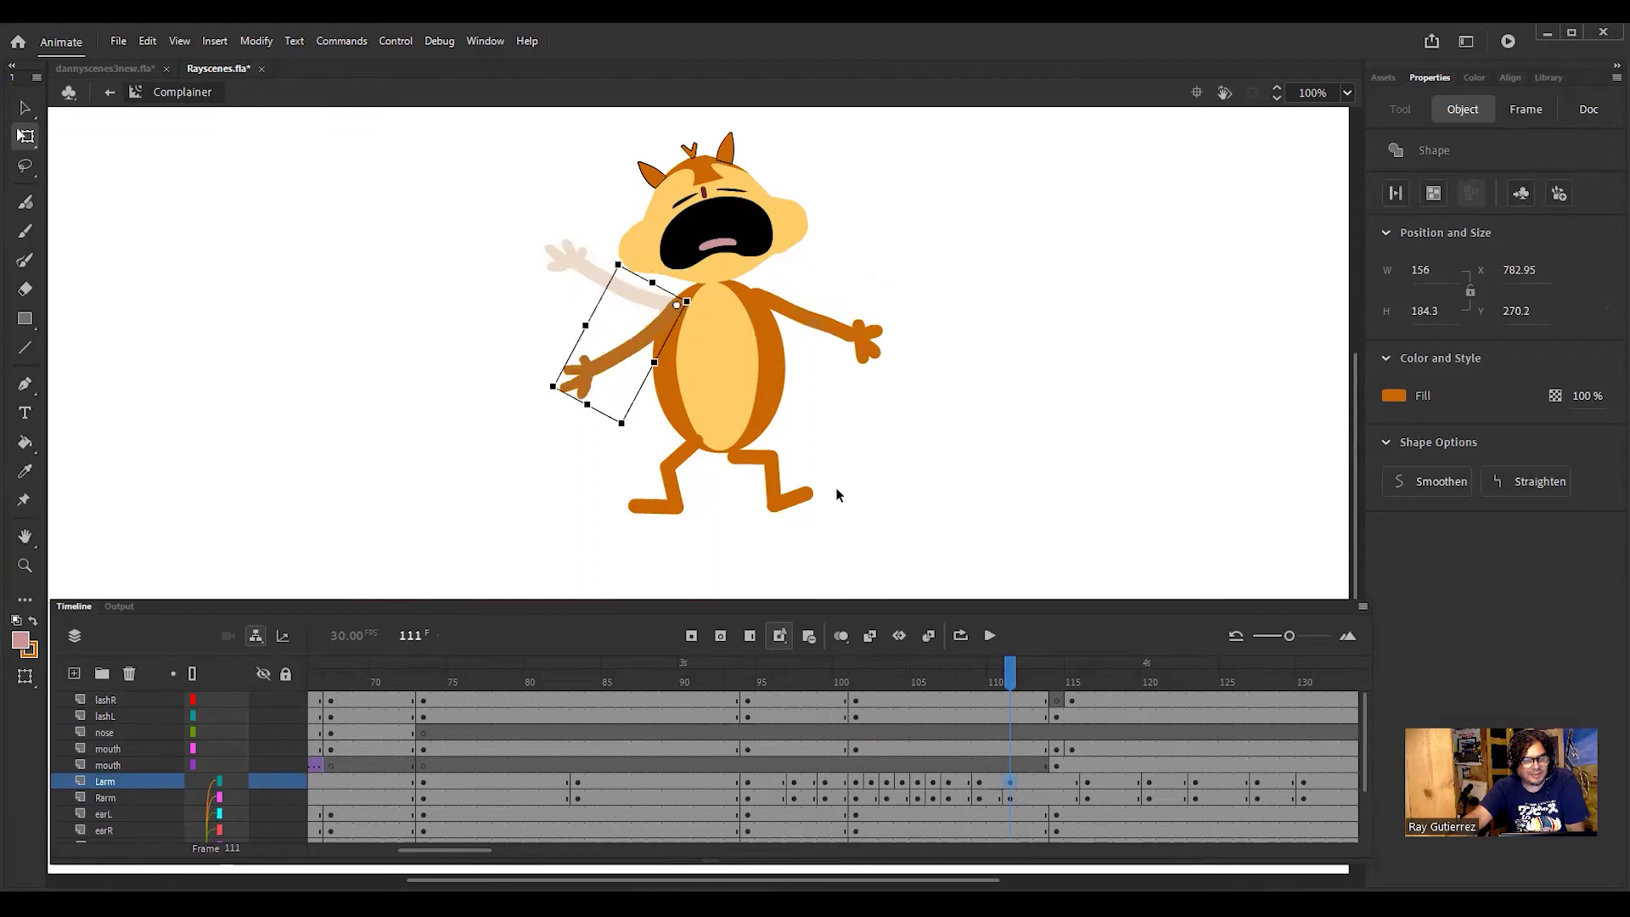
Step: At frame 114, delete the stray mouth and closed eyelashes lying apart from the orange character
drag(917, 717, 1056, 762)
click(136, 181)
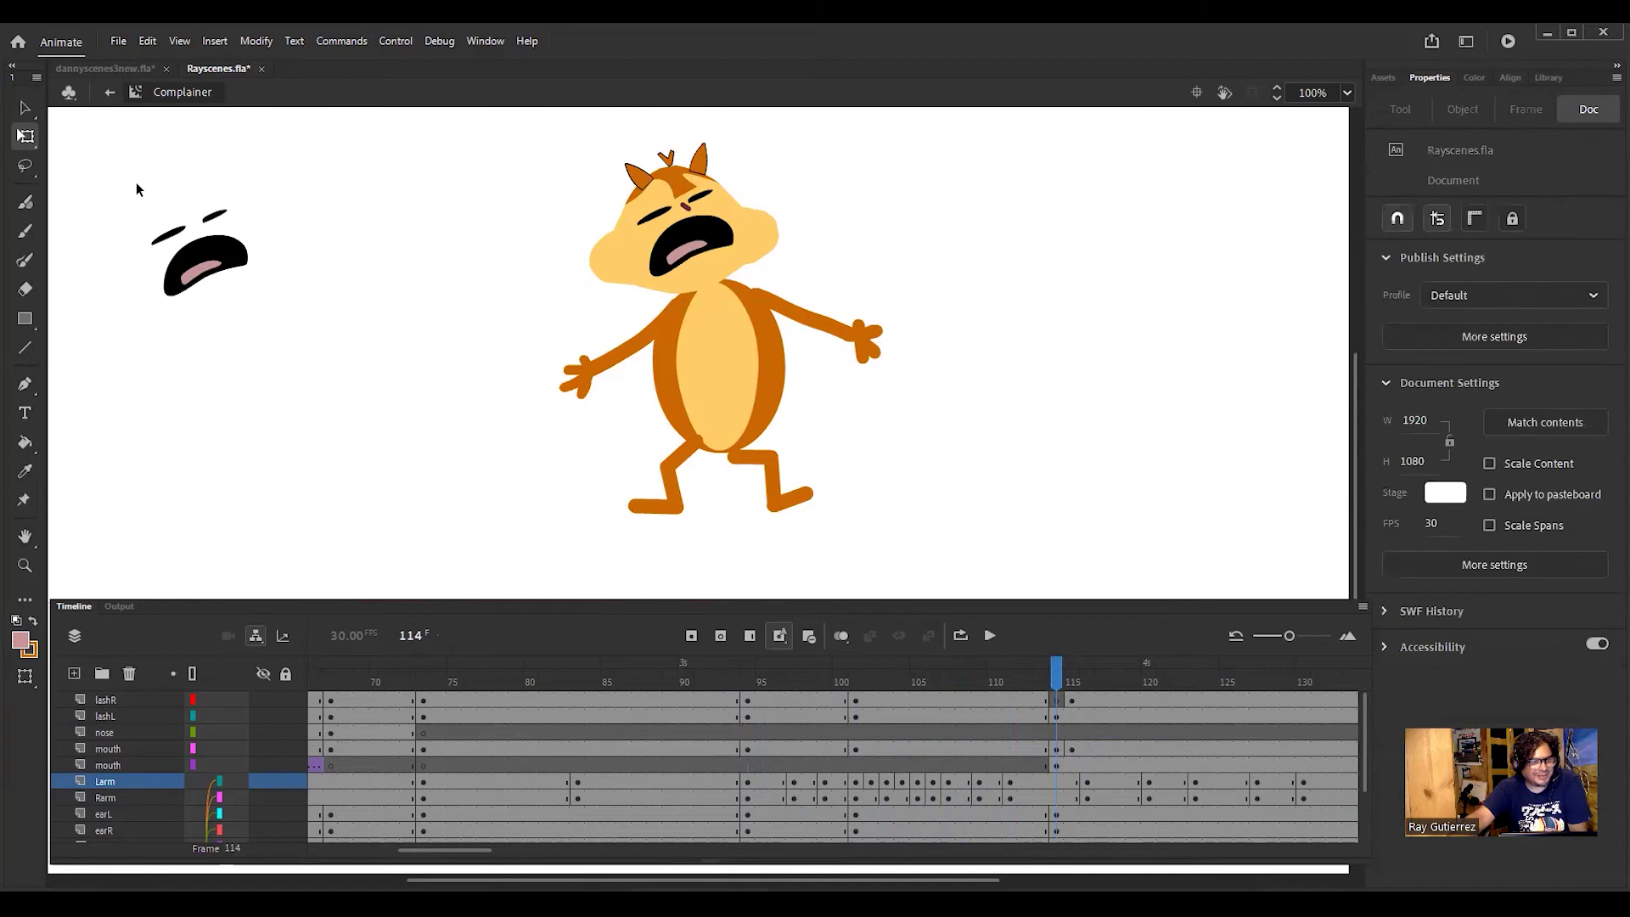
drag(136, 182, 316, 334)
key(Delete)
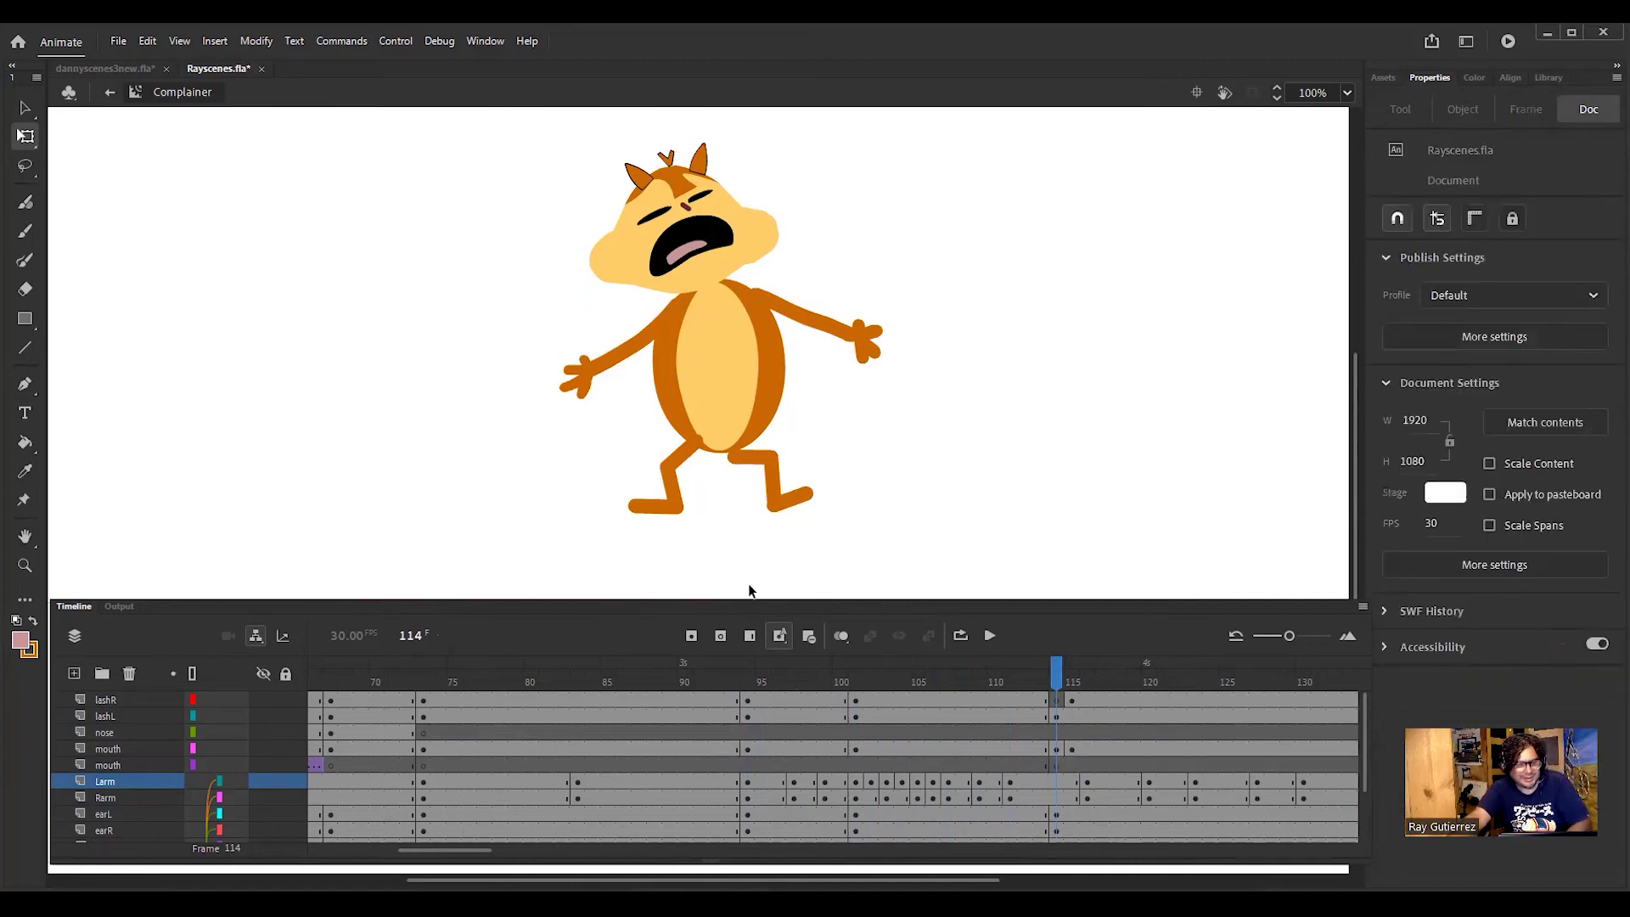
Step: At frame 154, delete the stray mouth, eyelashes and two orange head pieces lying apart from the character
drag(1057, 680, 1138, 775)
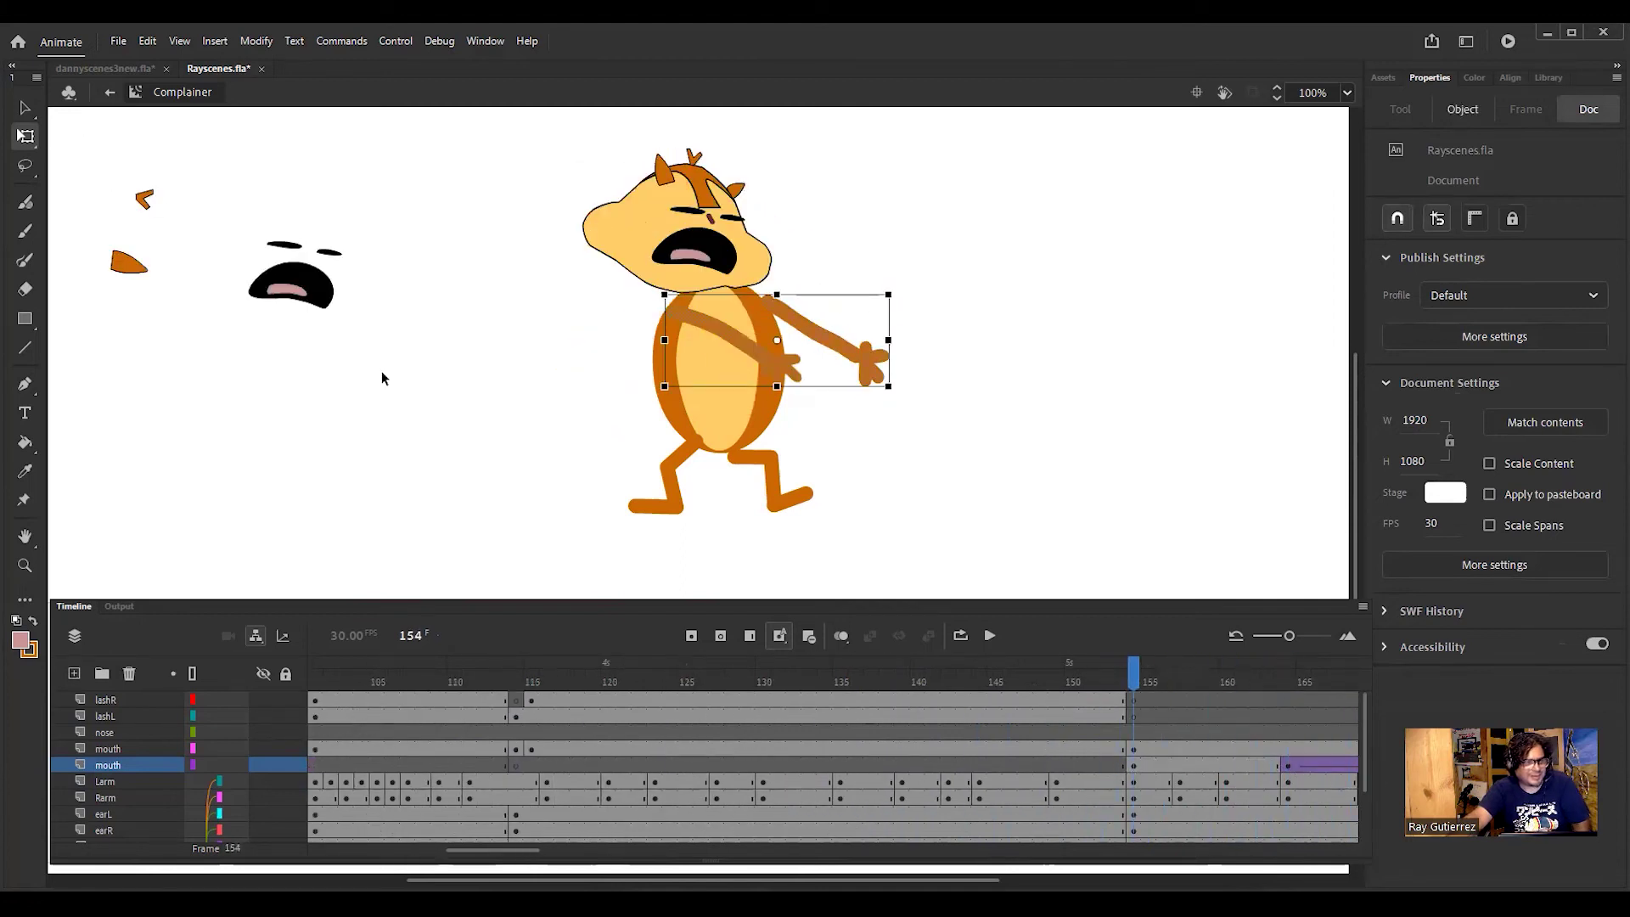
drag(378, 371, 98, 175)
key(Delete)
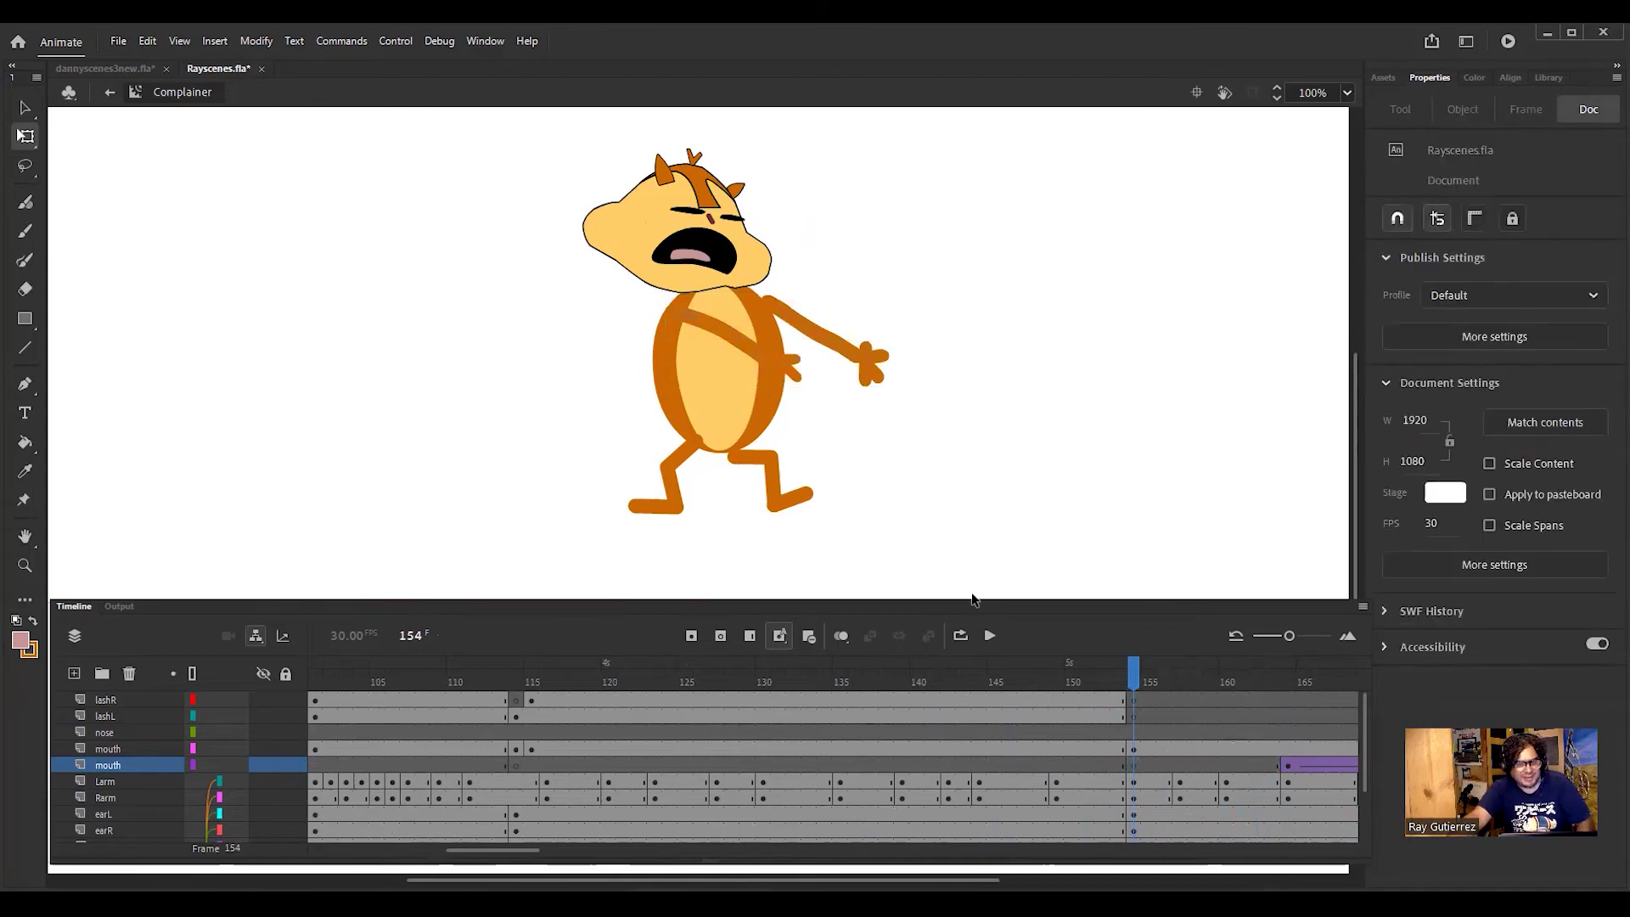
Step: At frame 164, delete the stray closed mouth and eyelashes, the mouth_4 instance beside the character
drag(1135, 675, 1292, 698)
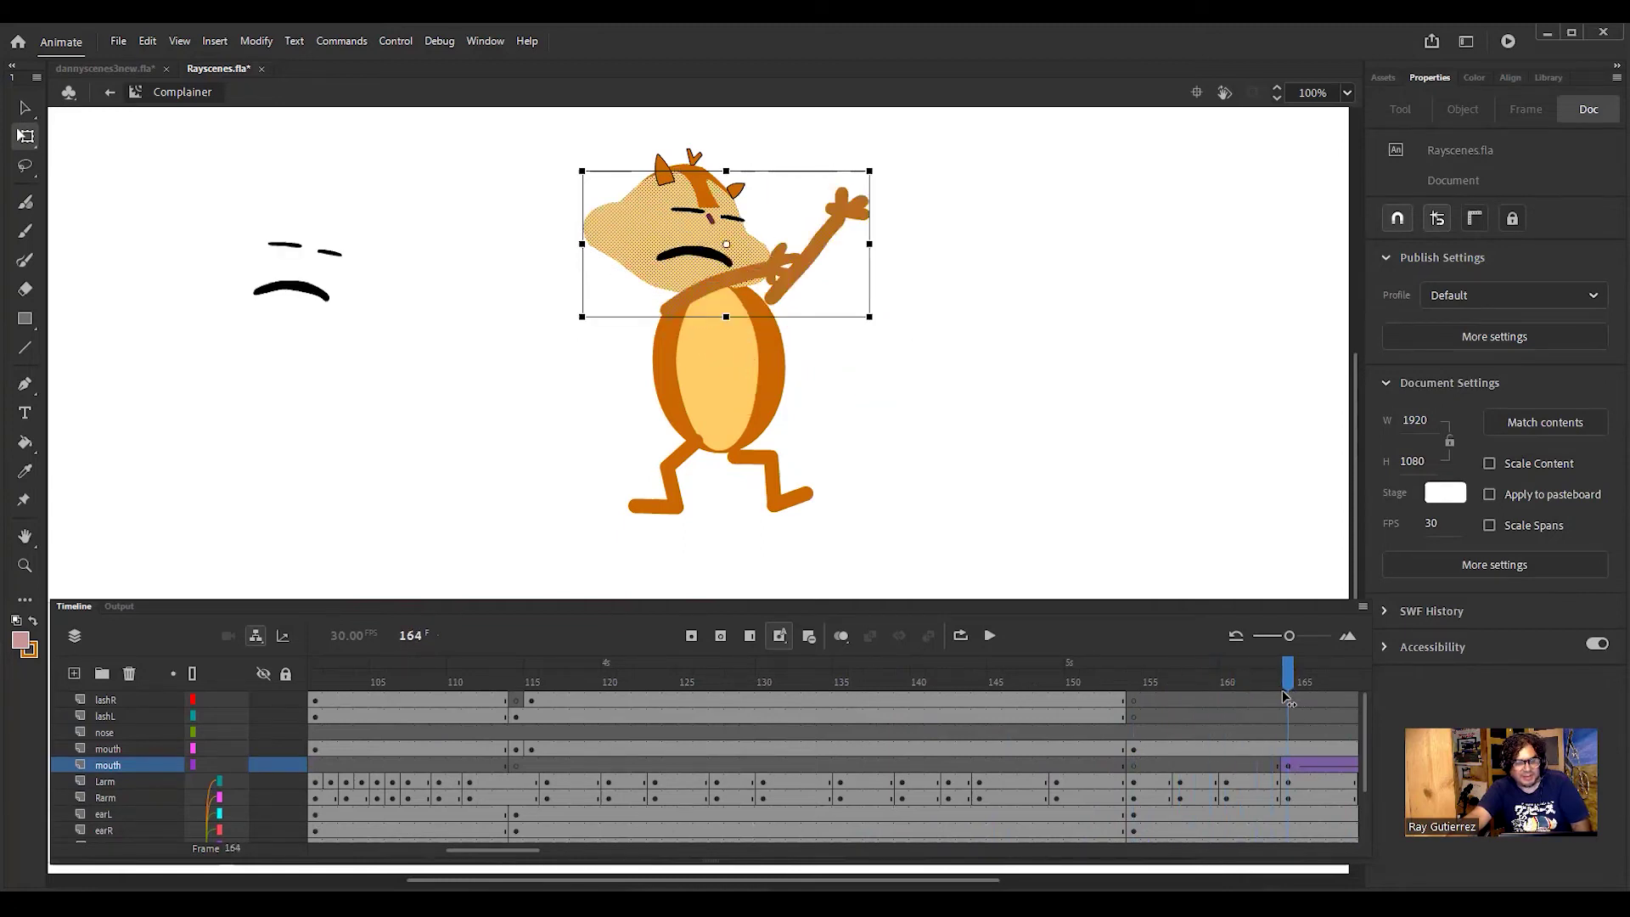
drag(241, 194, 387, 361)
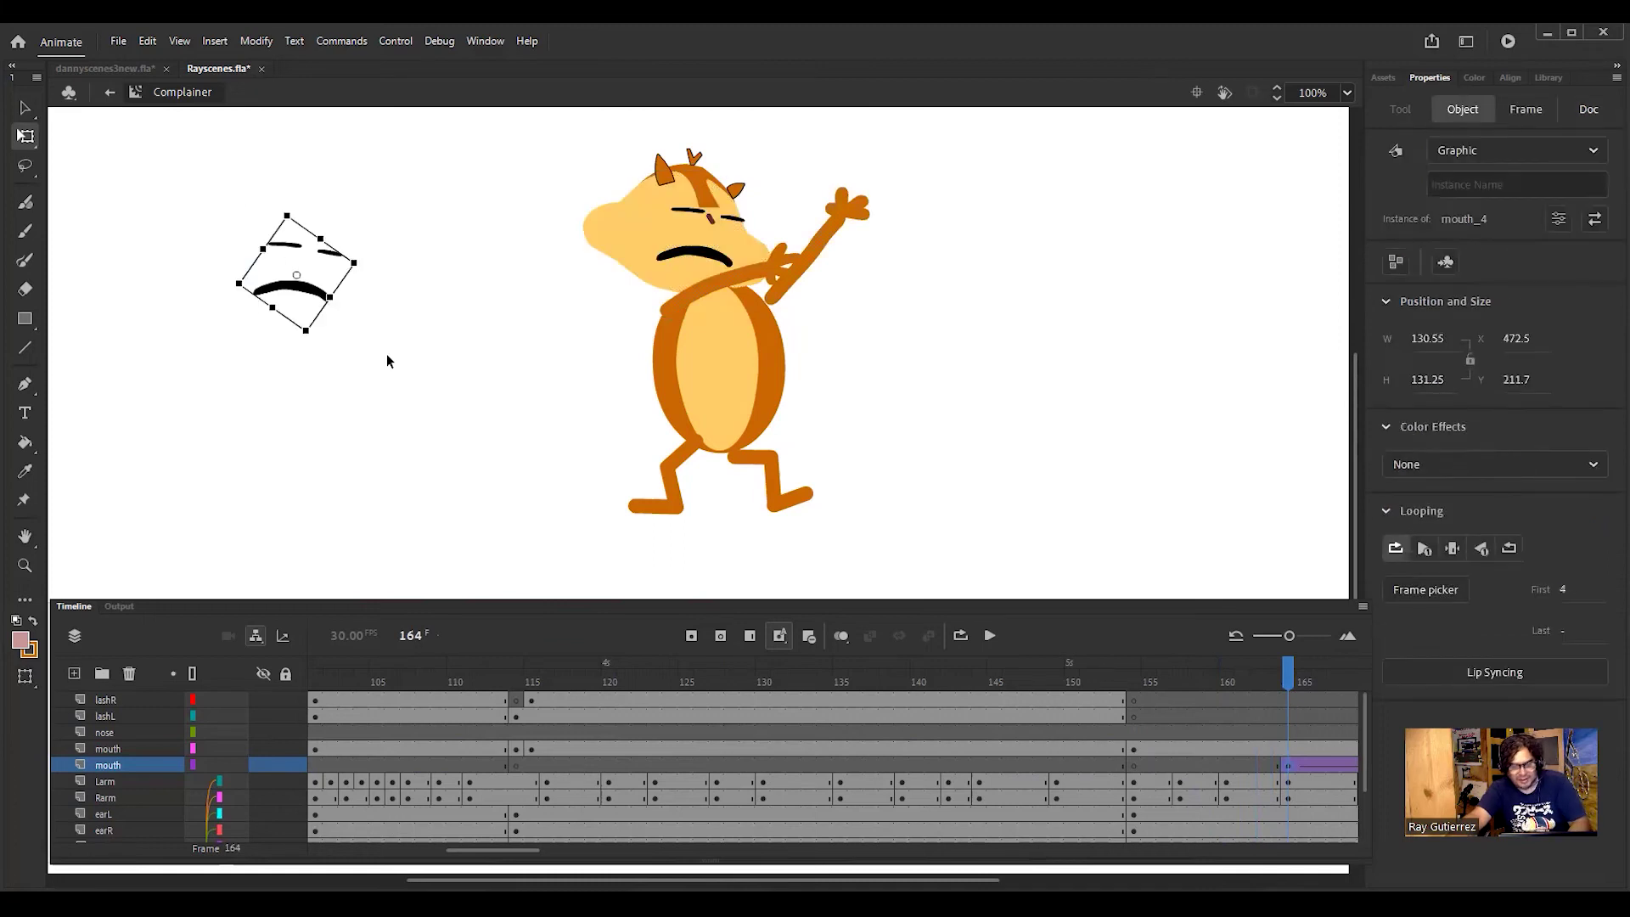
key(Delete)
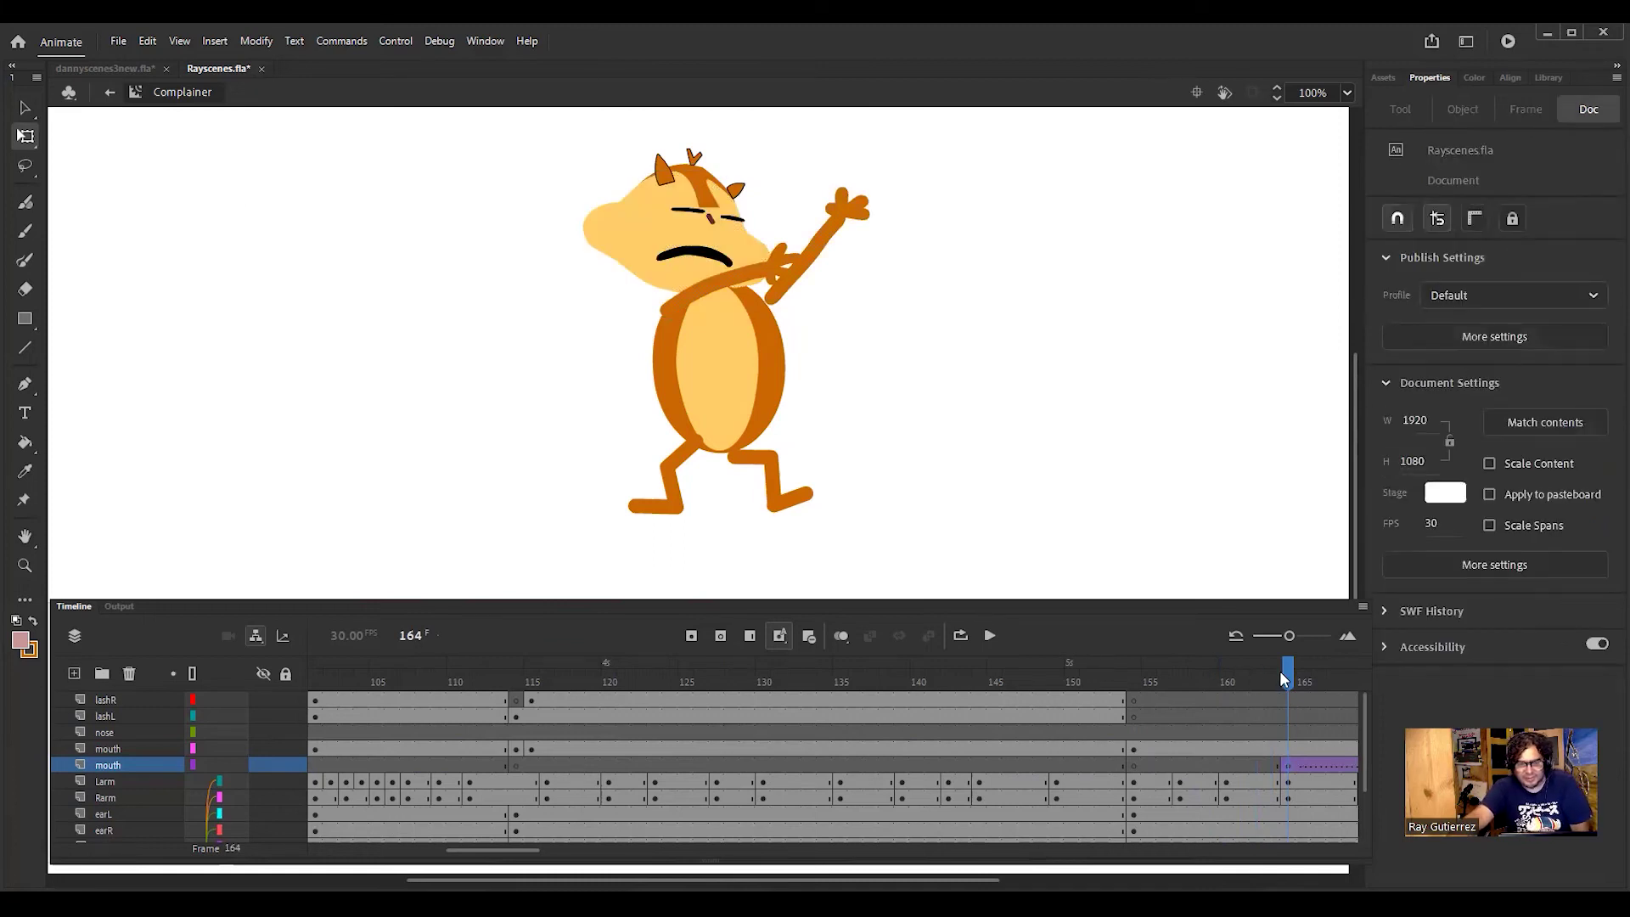
drag(1288, 676, 1292, 675)
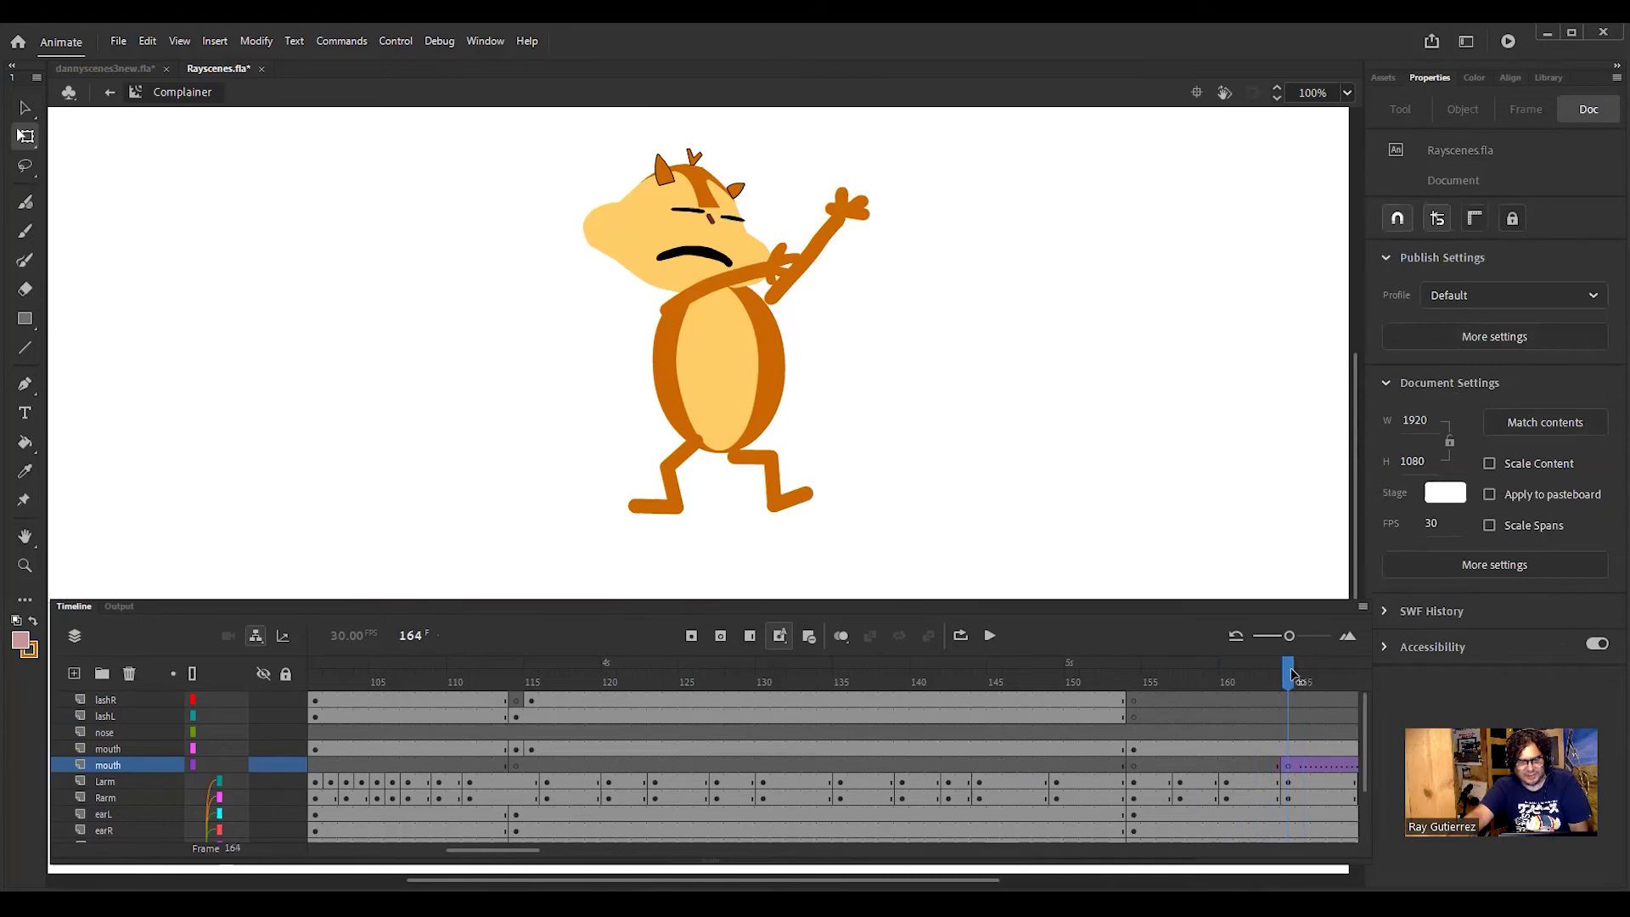
Step: At frame 164, place the Rarm arm's transformation point at its shoulder end and nudge the arm slightly inward
click(822, 236)
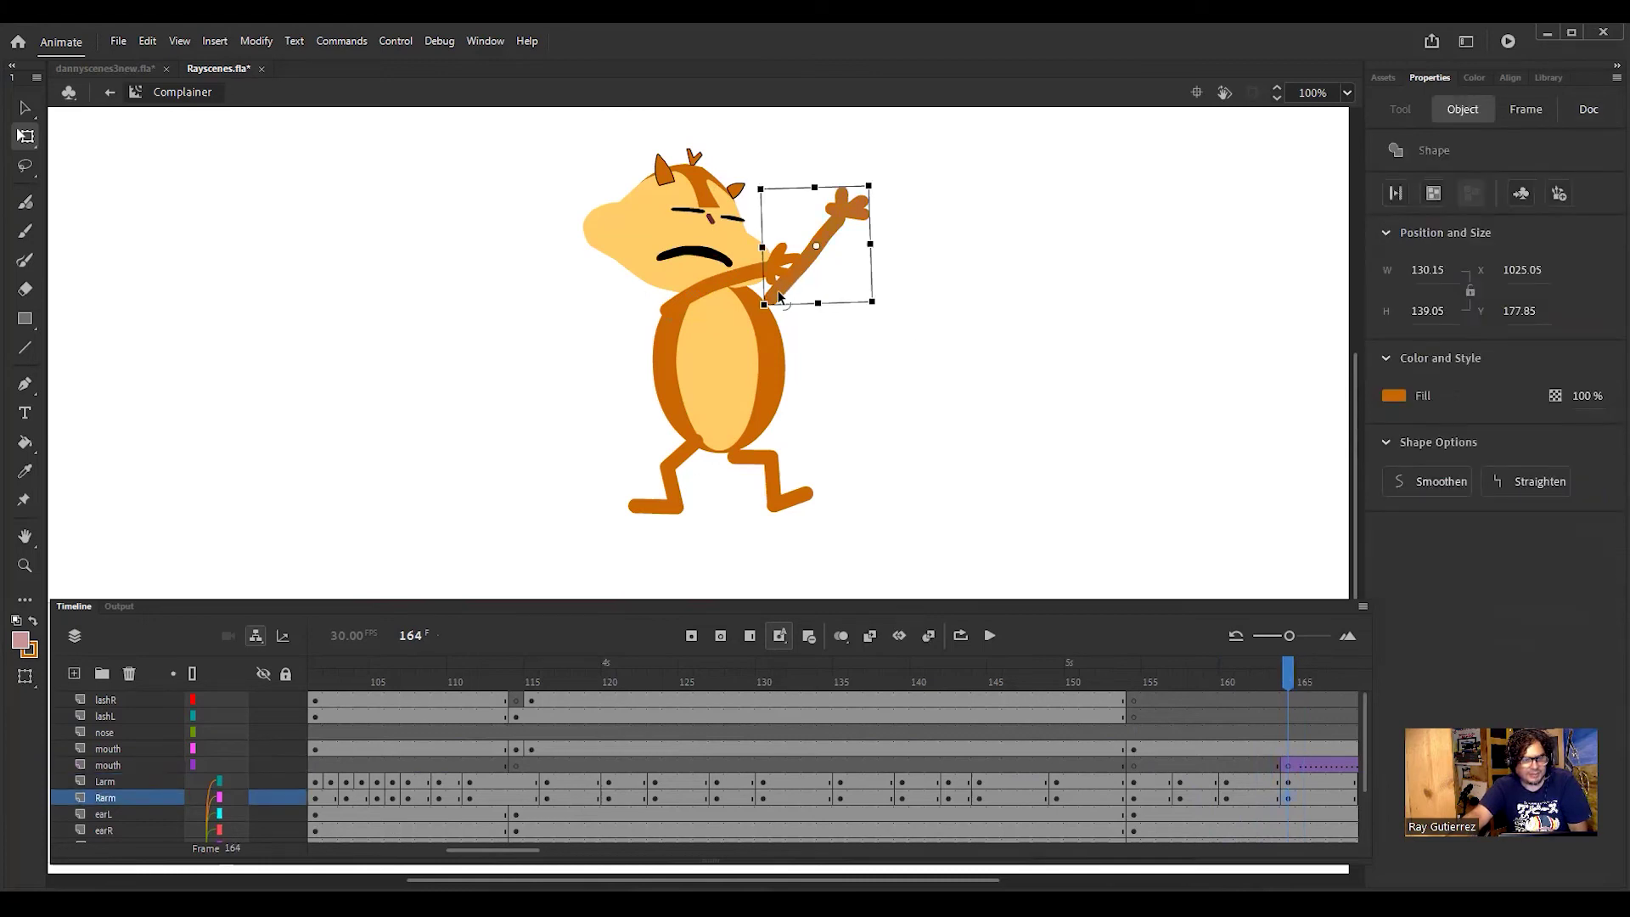
drag(880, 294, 884, 292)
drag(813, 248, 773, 304)
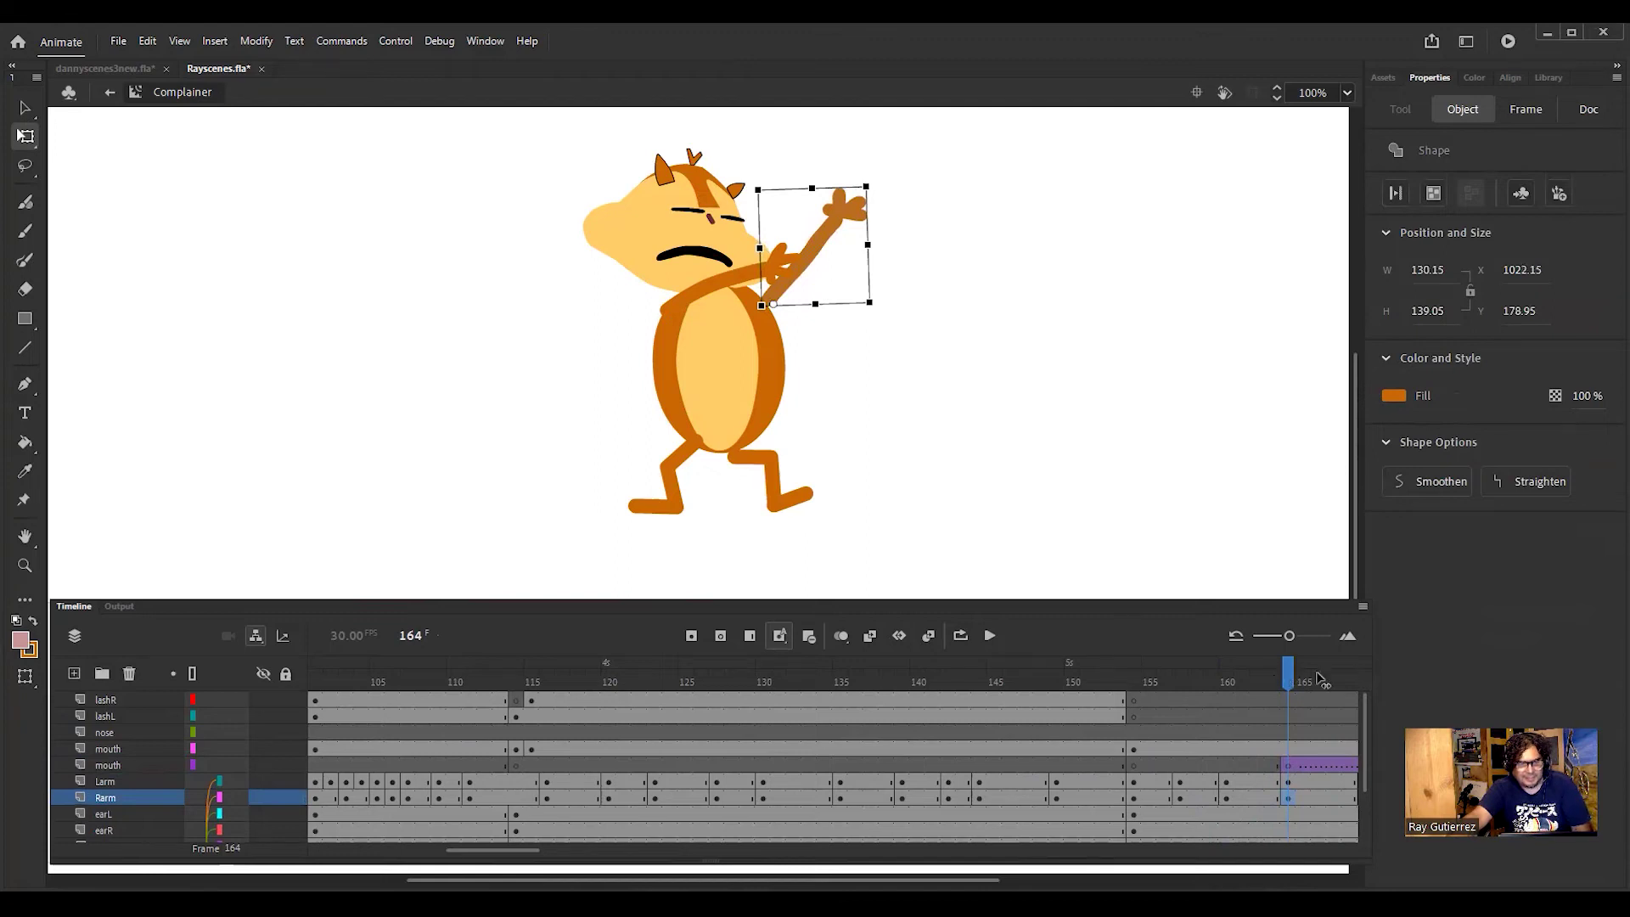
Step: At frame 173, delete the stray mouth_4 instance with its mouth and eyelashes beside the character
drag(1254, 683, 968, 730)
key(comma)
key(period)
key(period)
key(period)
key(period)
key(comma)
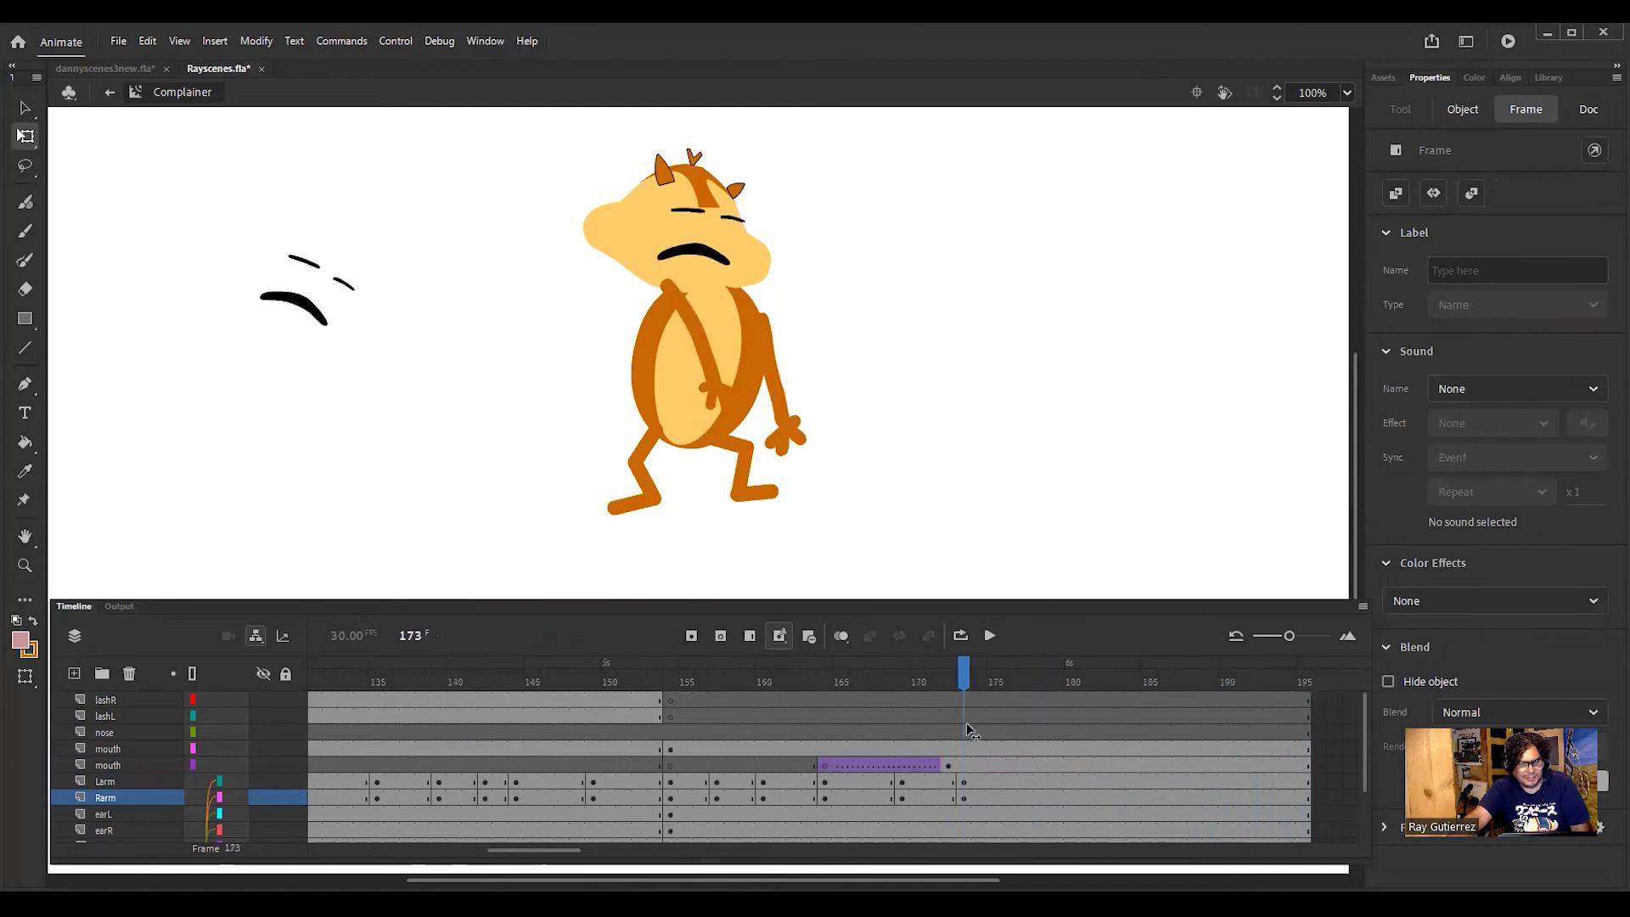
click(255, 222)
click(368, 369)
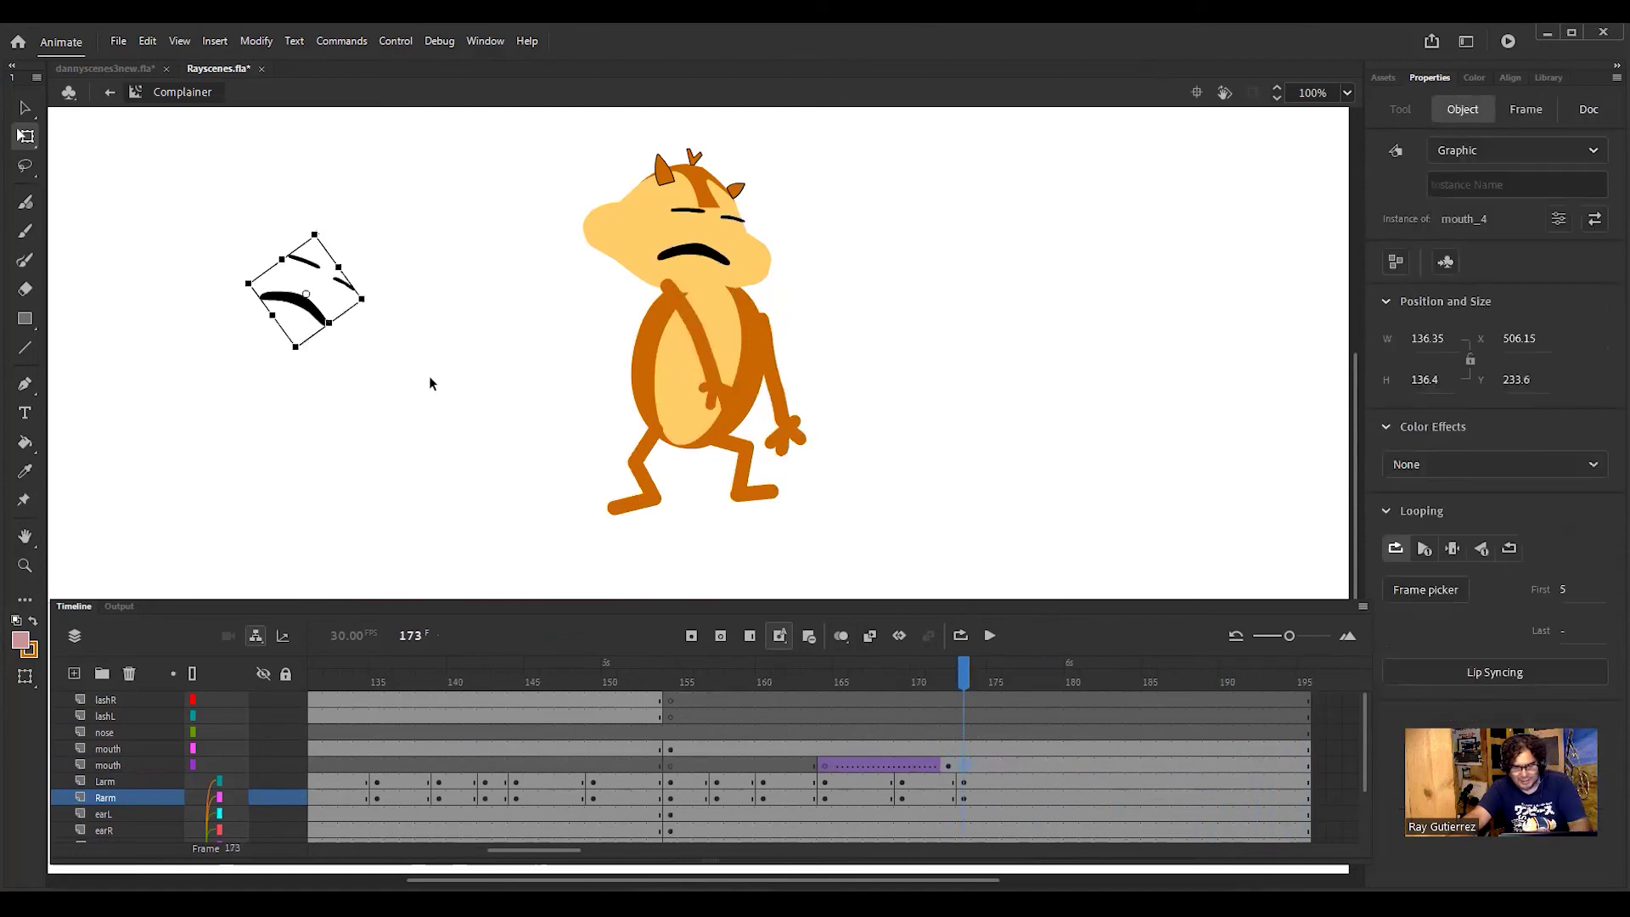
key(Delete)
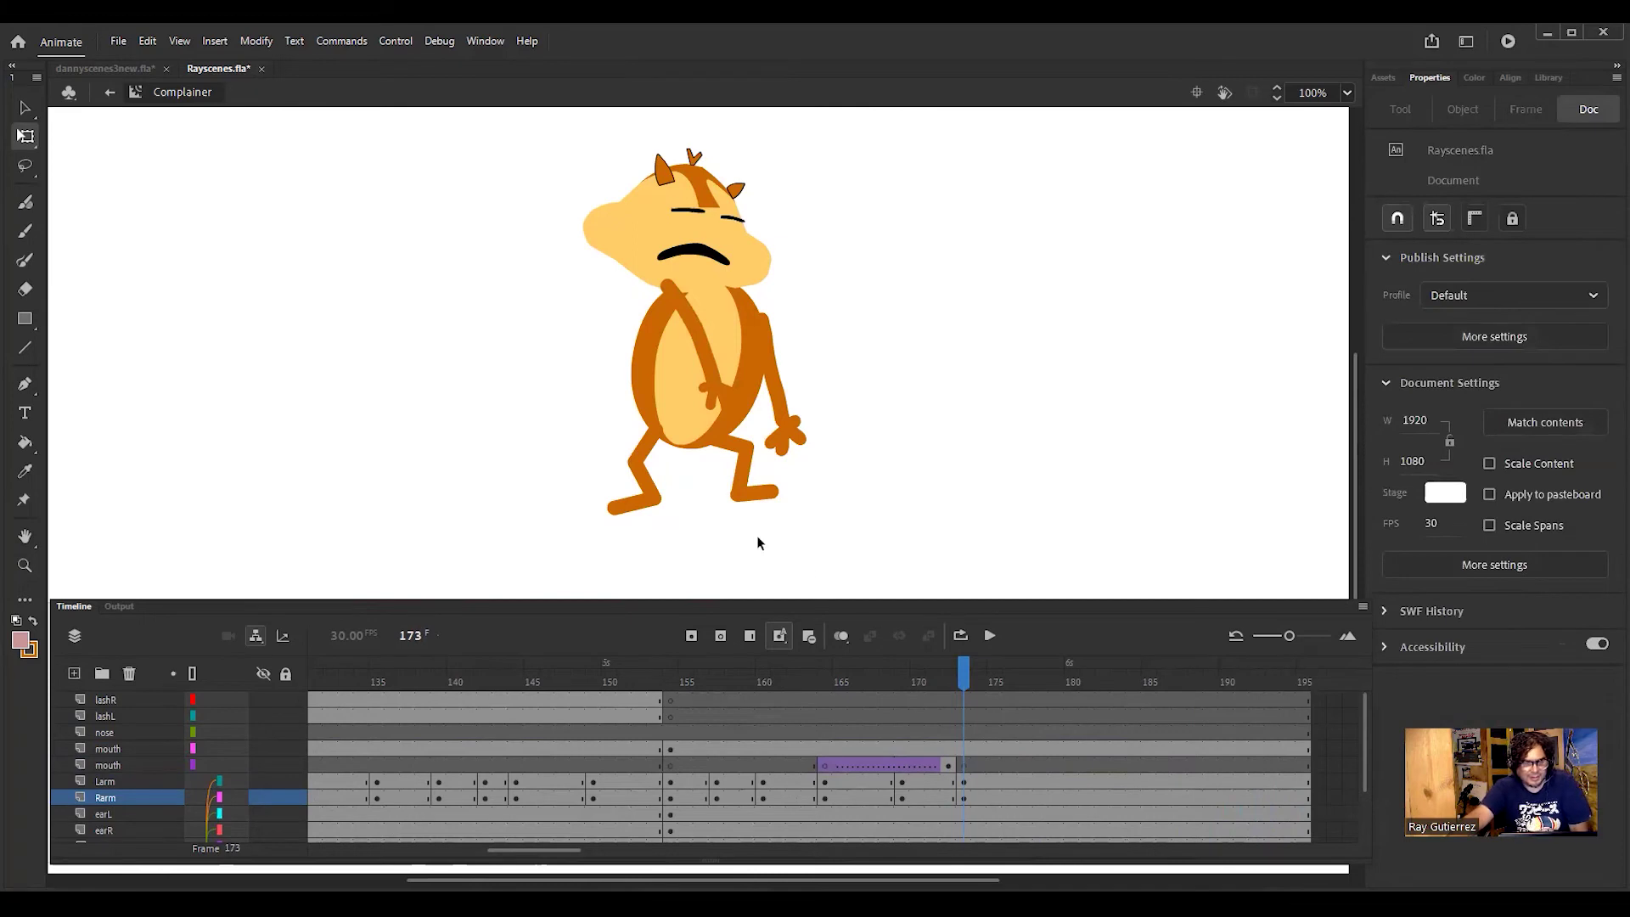
Step: At frame 172, delete the remaining stray mouth and eyelashes from the lower mouth layer
click(963, 765)
mouse_move(964, 679)
mouse_down()
mouse_move(917, 684)
mouse_move(945, 693)
mouse_up()
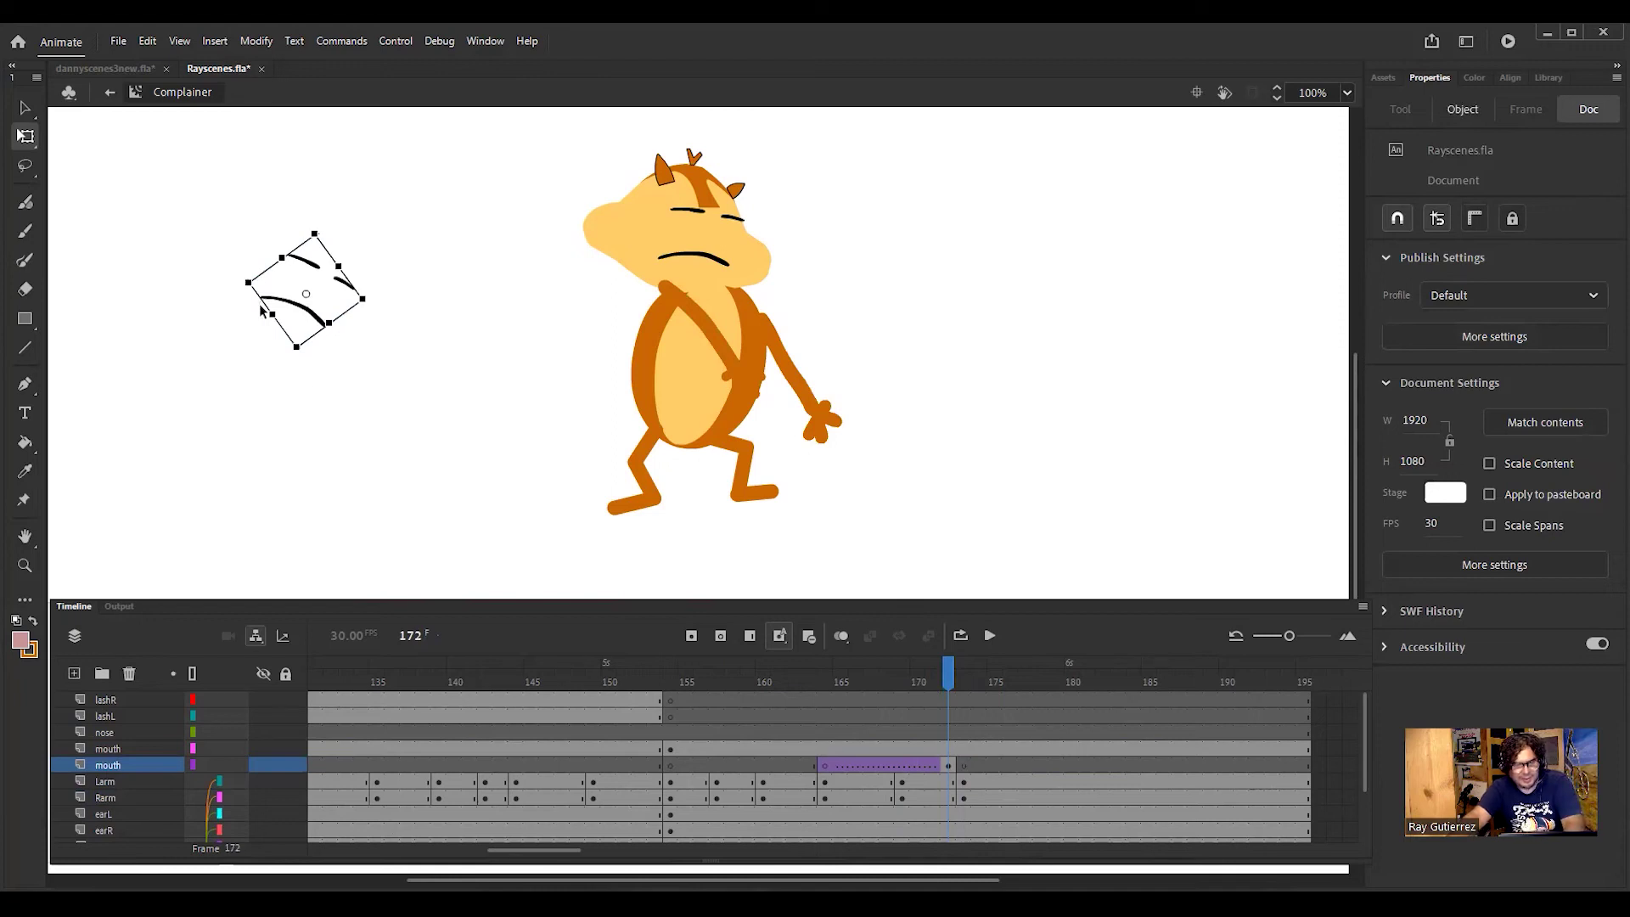
key(Delete)
Step: Zoom the stage out to 50% at frame 96 and save the document
drag(949, 675, 263, 696)
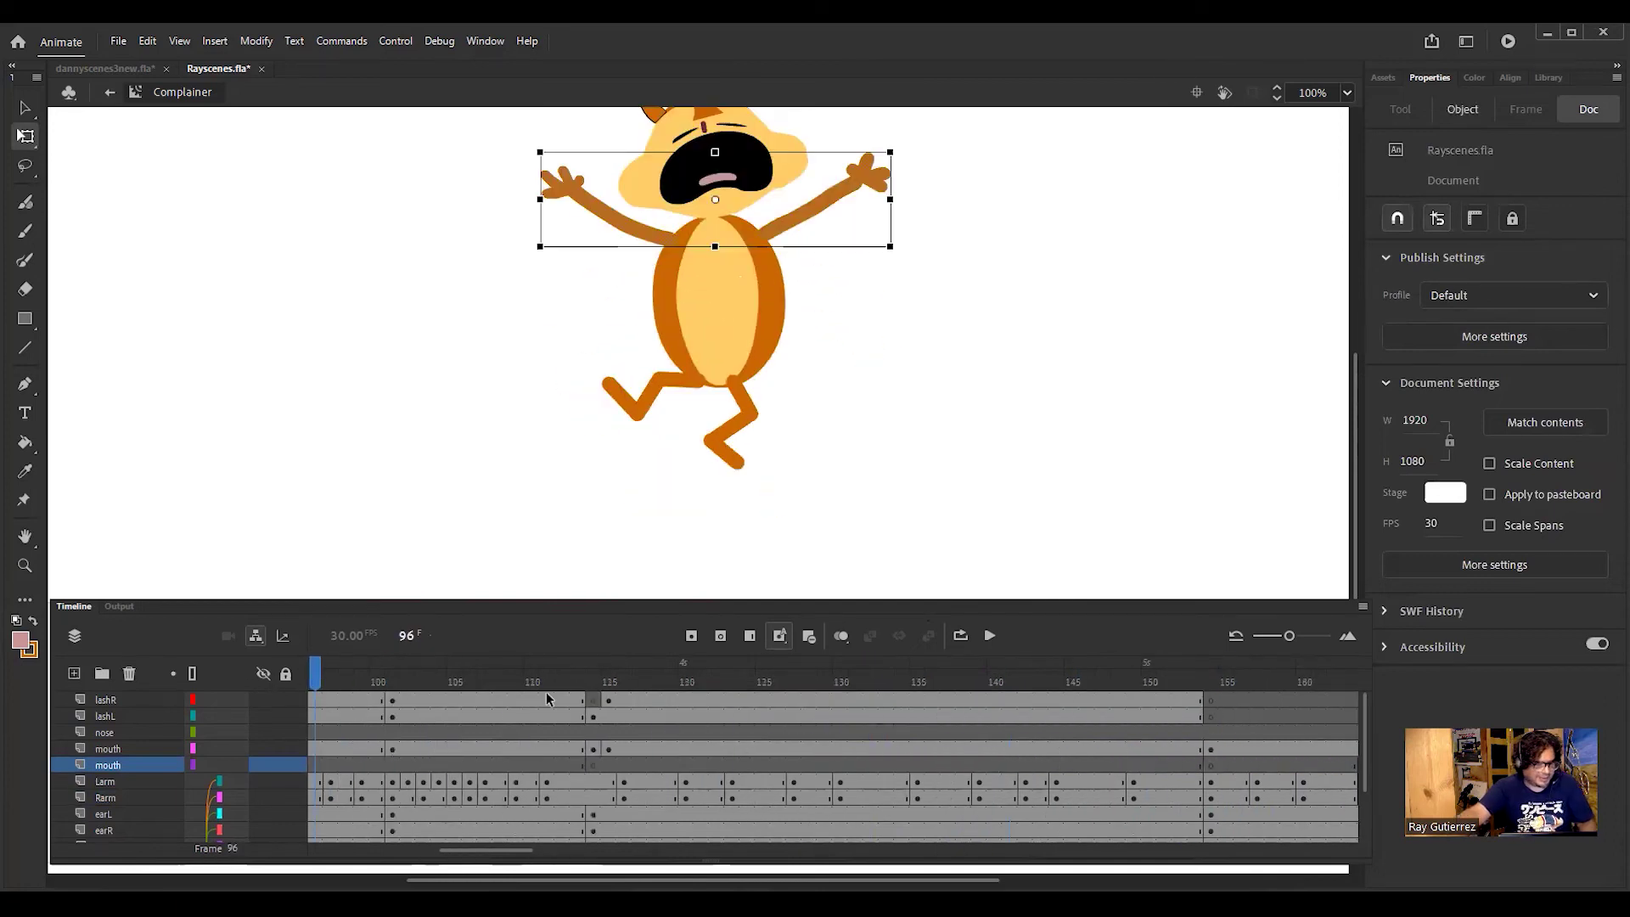
key(ctrl+minus)
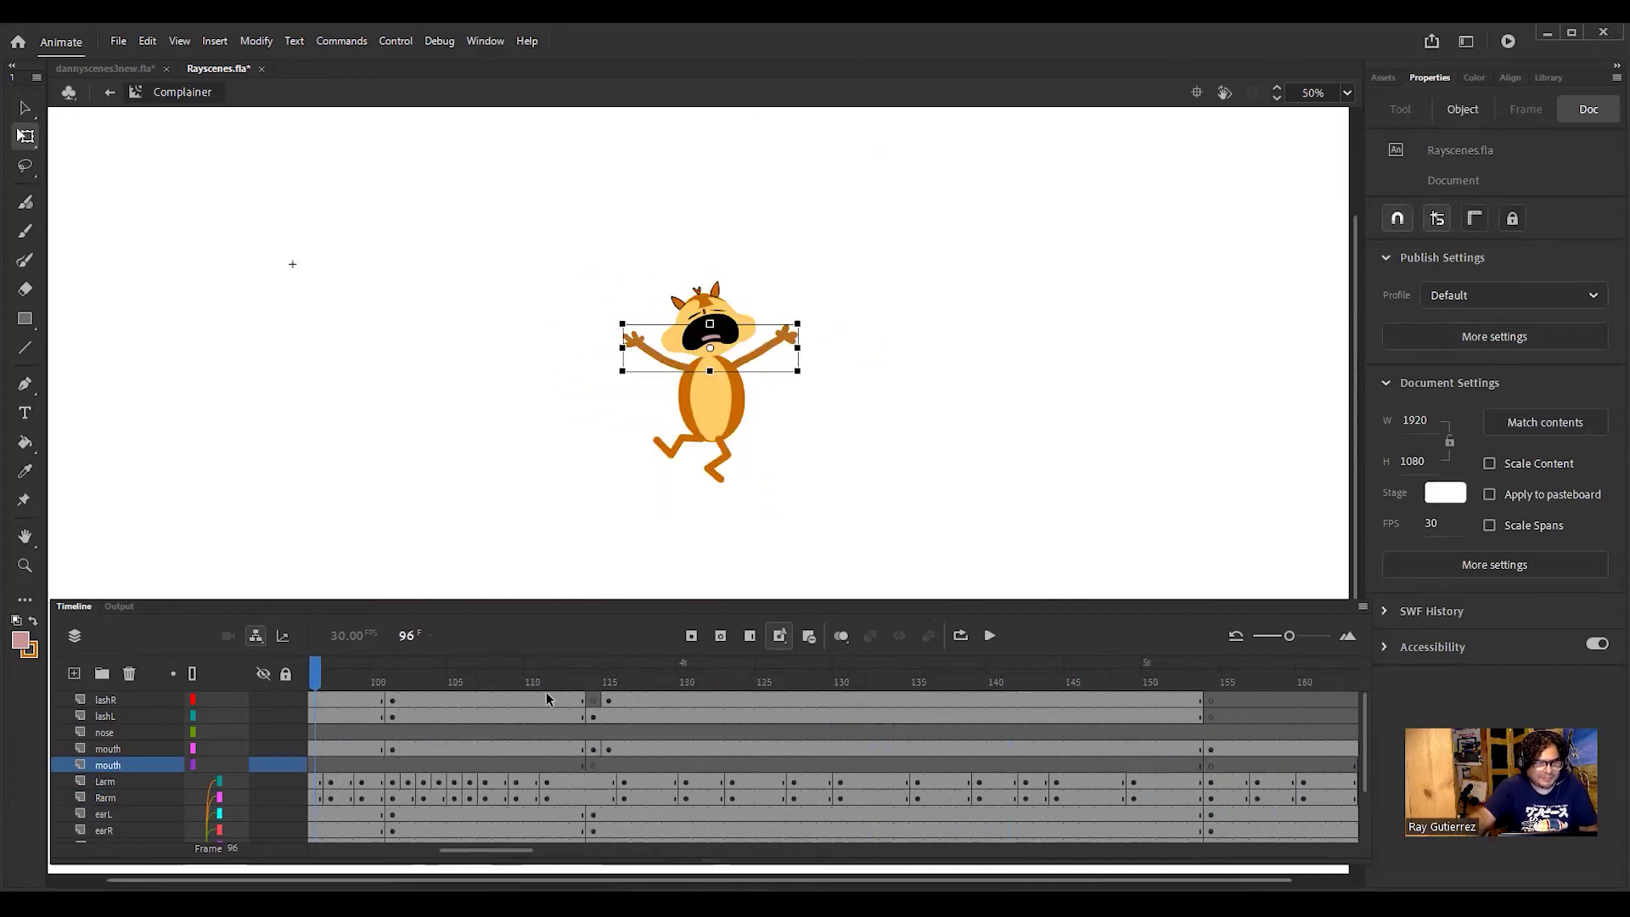
click(117, 41)
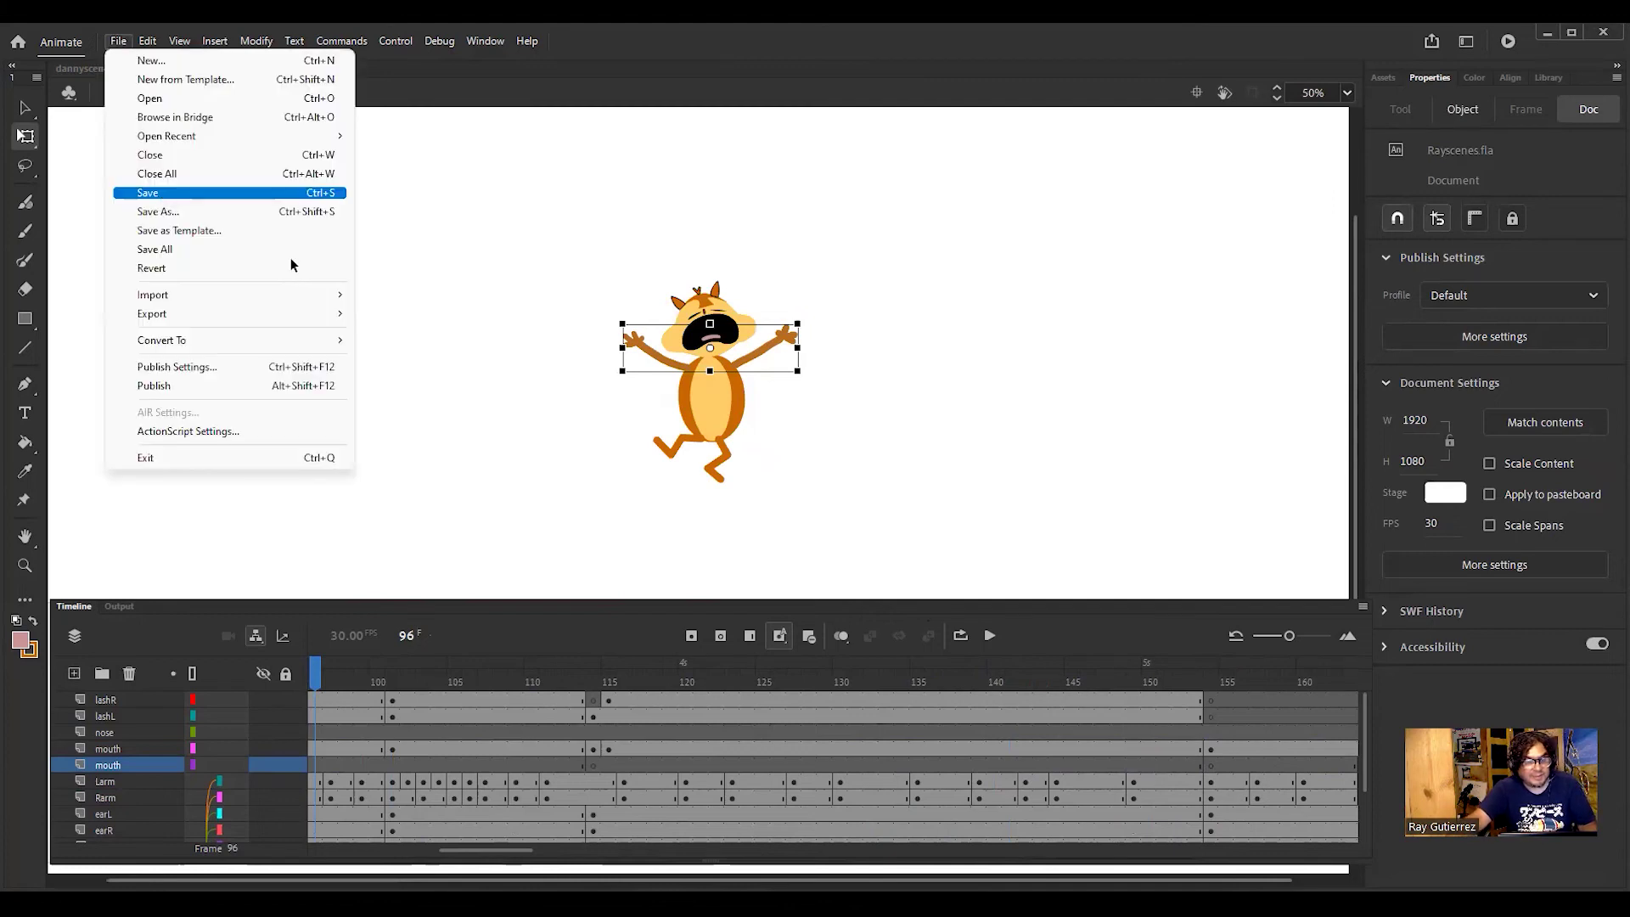
key(Return)
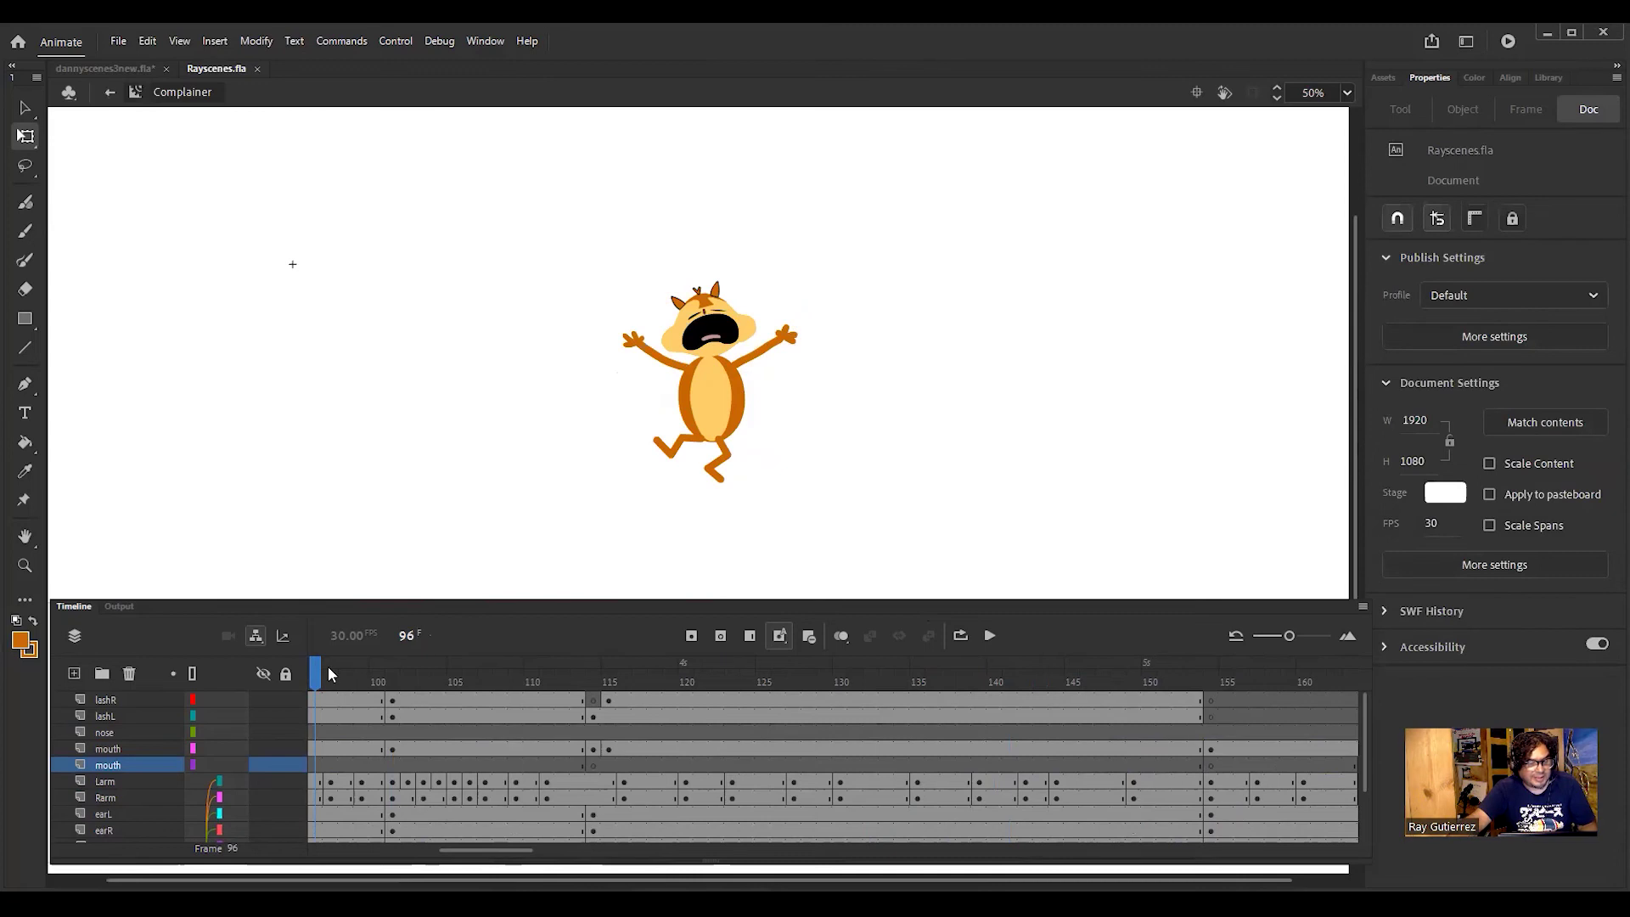
Step: Play the animation from frame 1 and, at frame 115, delete the stray orange ear piece on the earL layer
key(shift+comma)
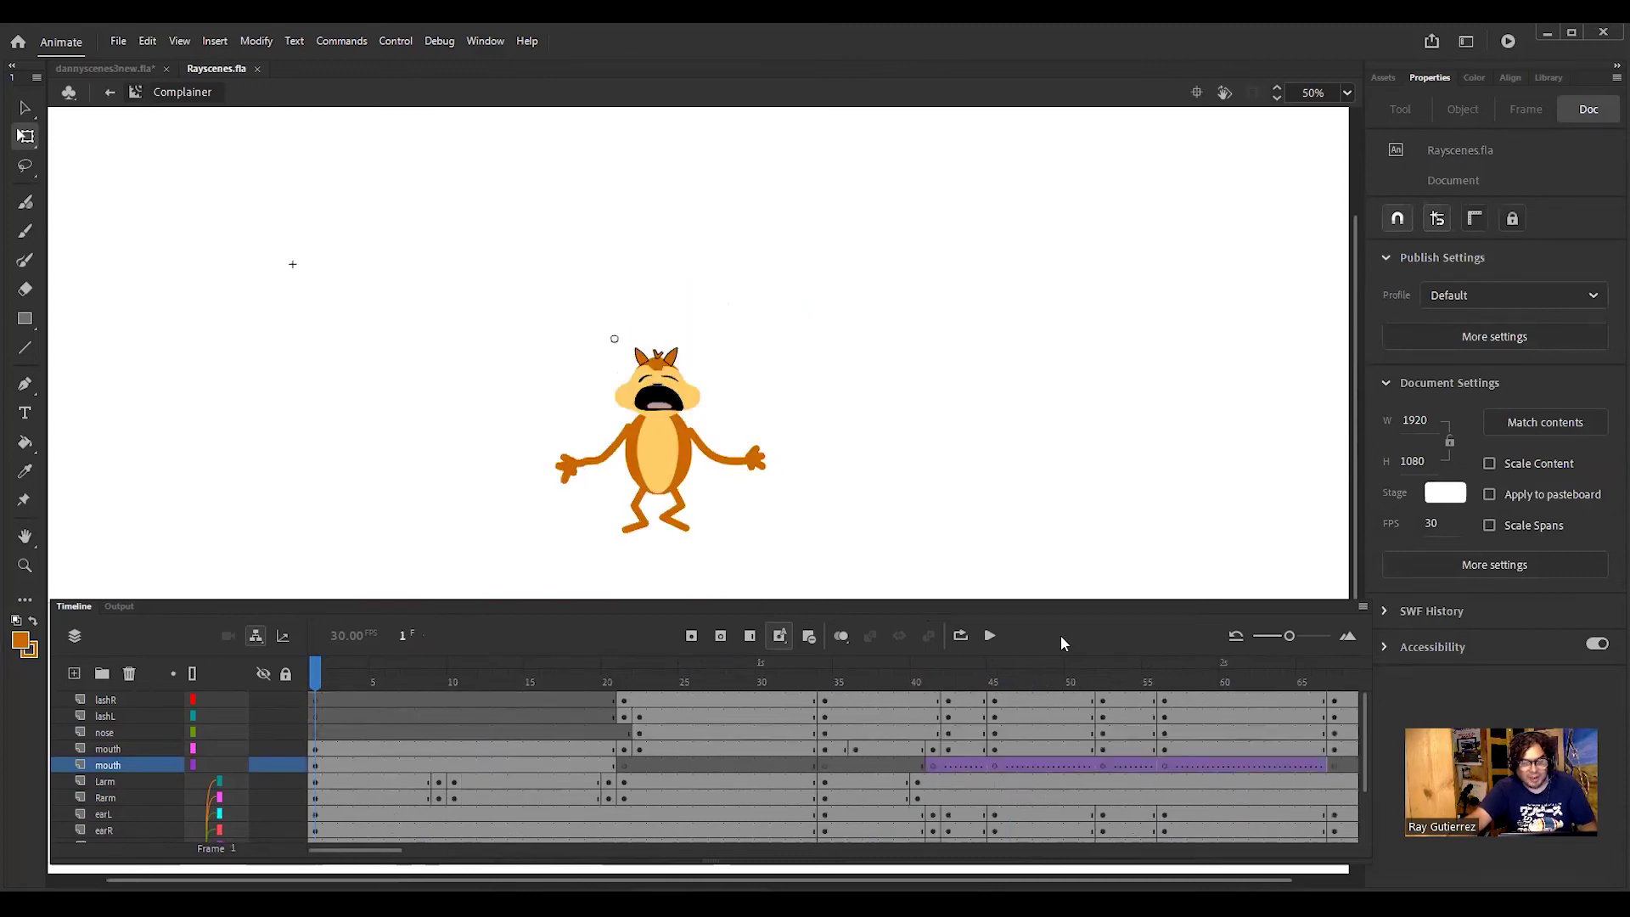
click(989, 637)
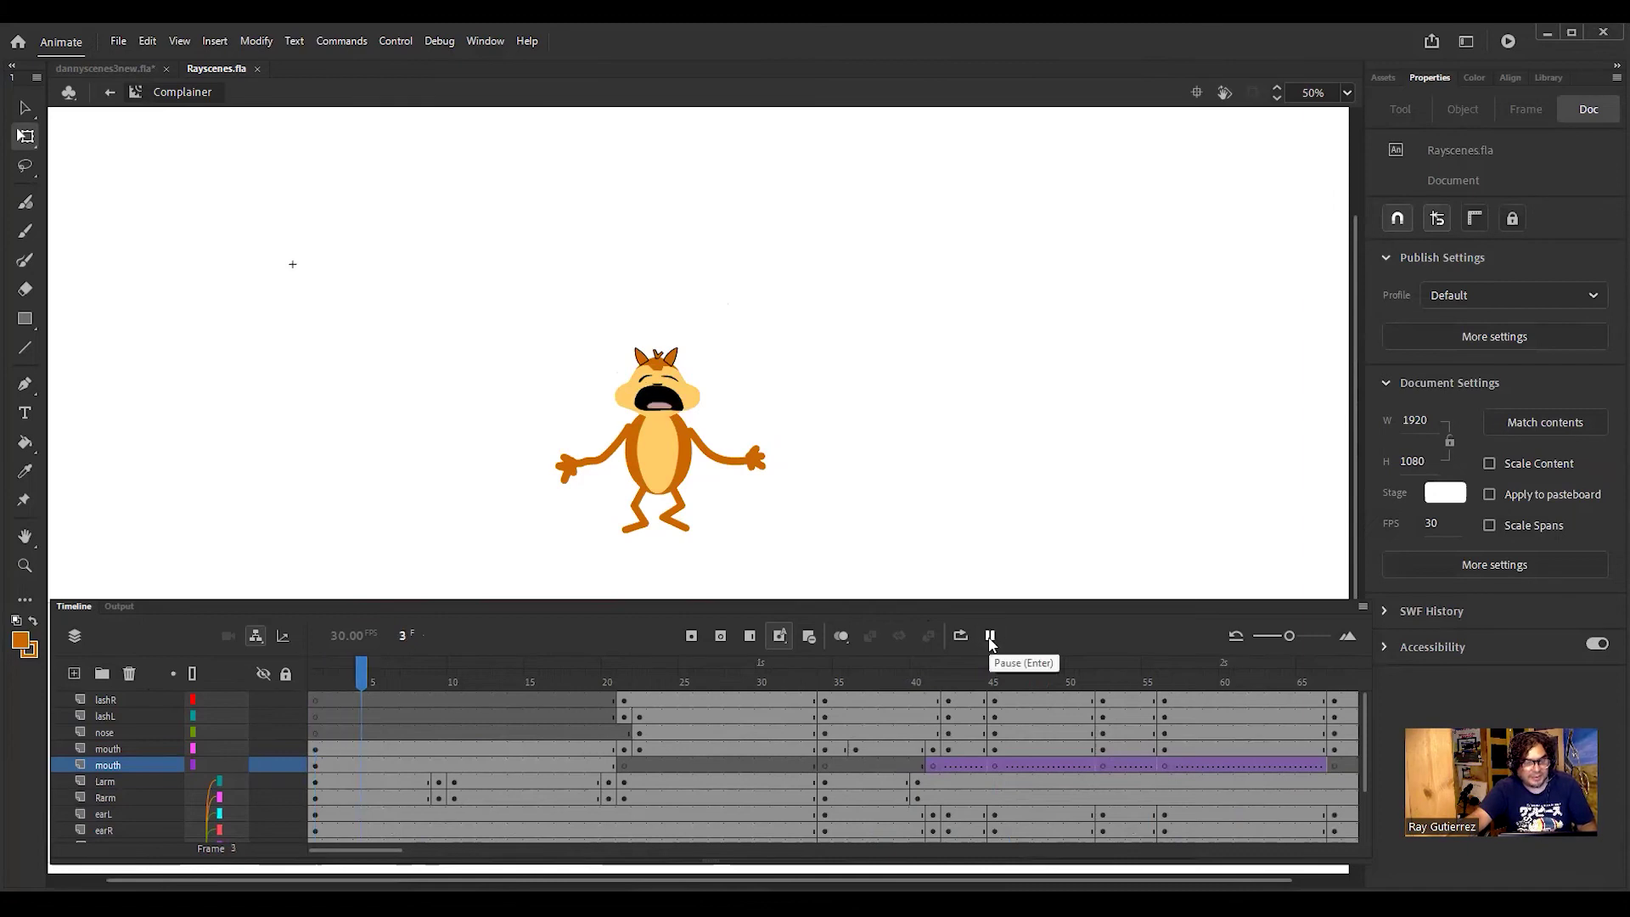
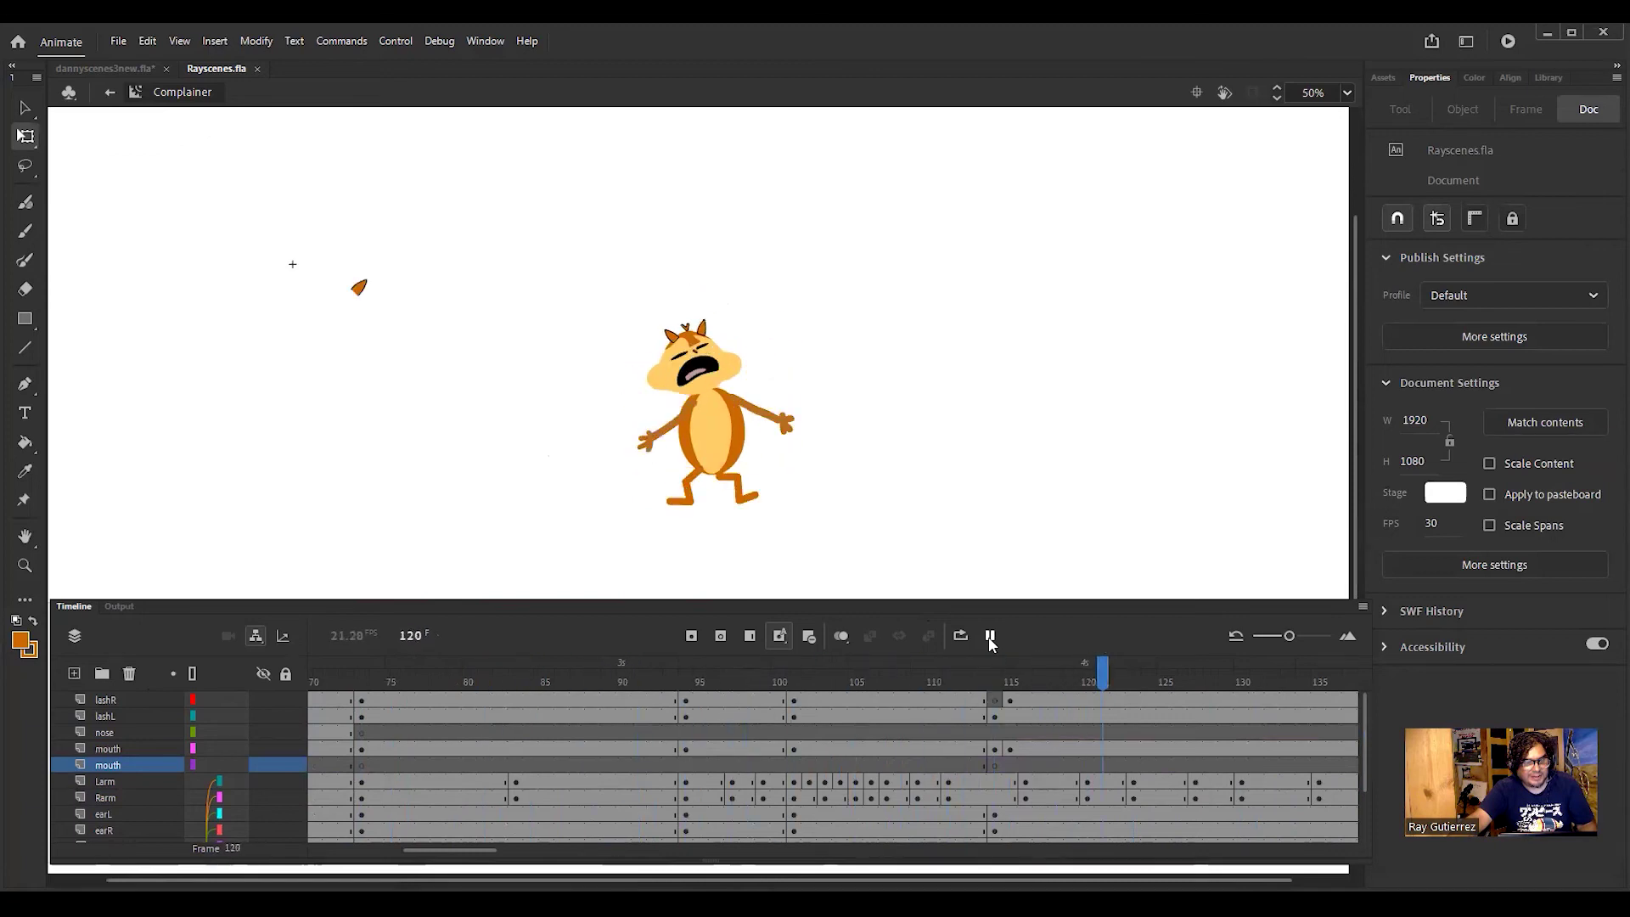
drag(1331, 687, 1019, 723)
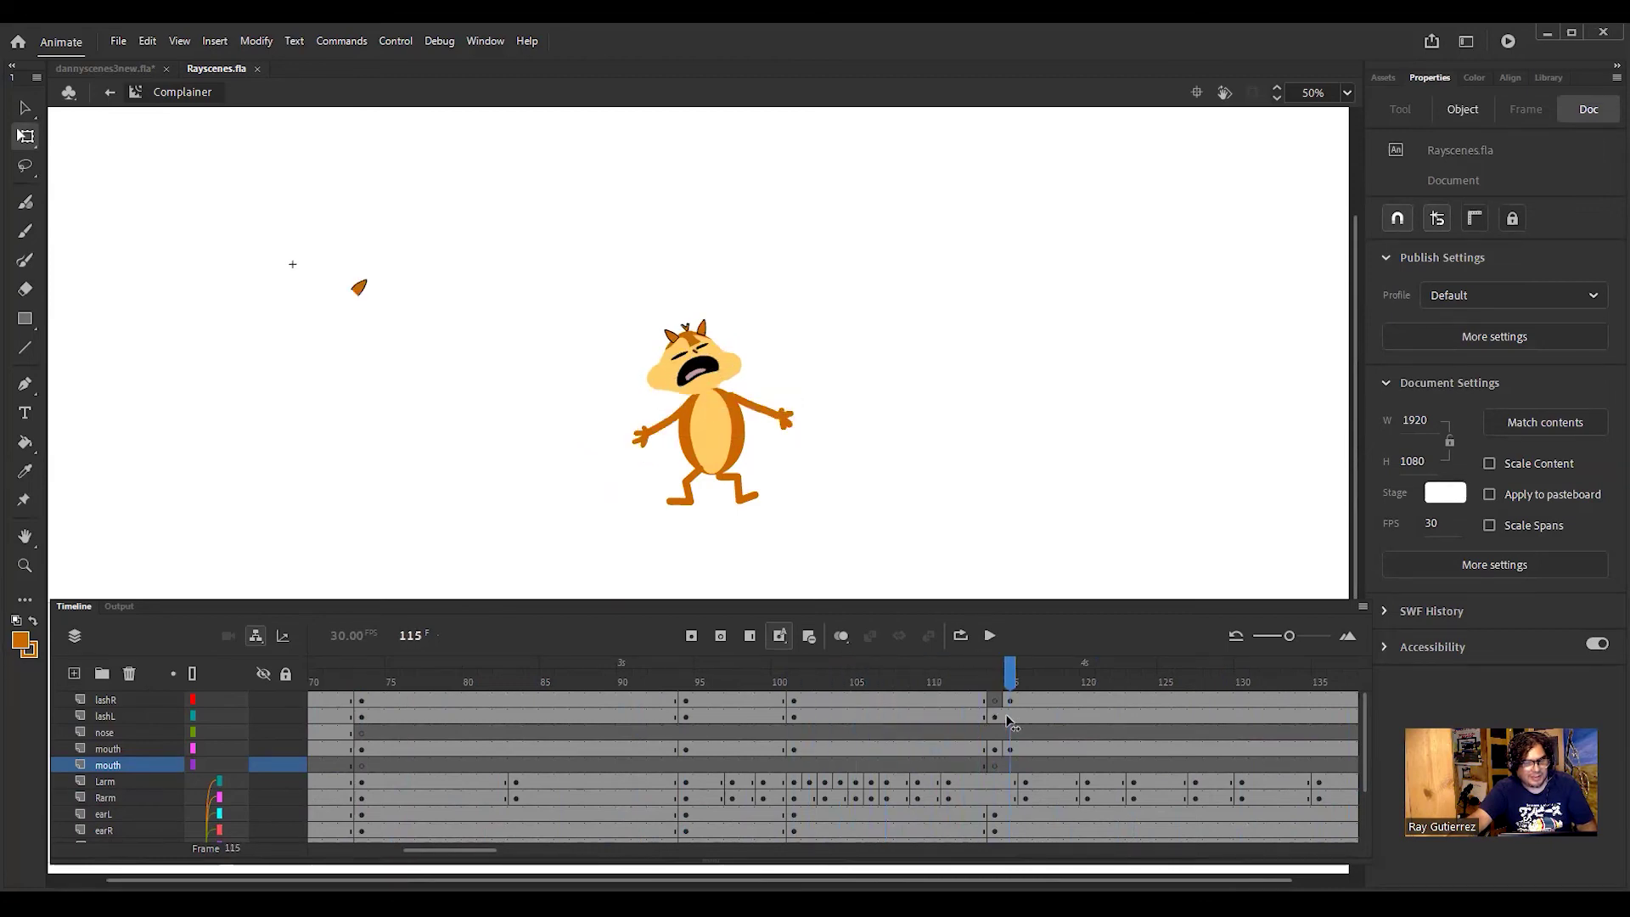
drag(331, 245, 428, 355)
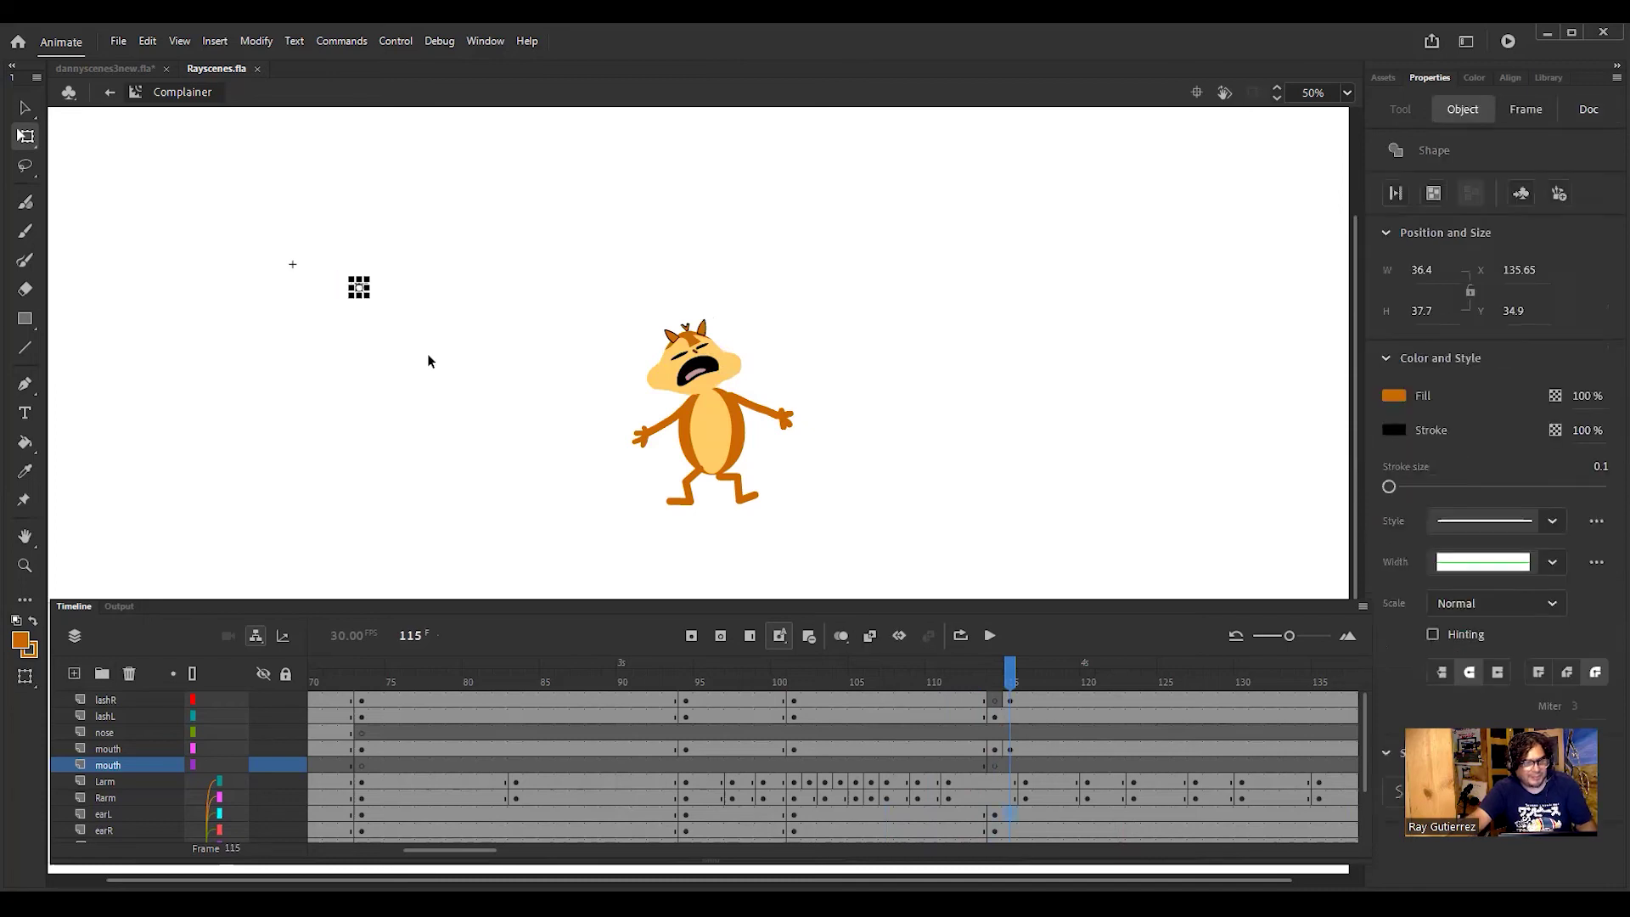
key(Delete)
click(1011, 814)
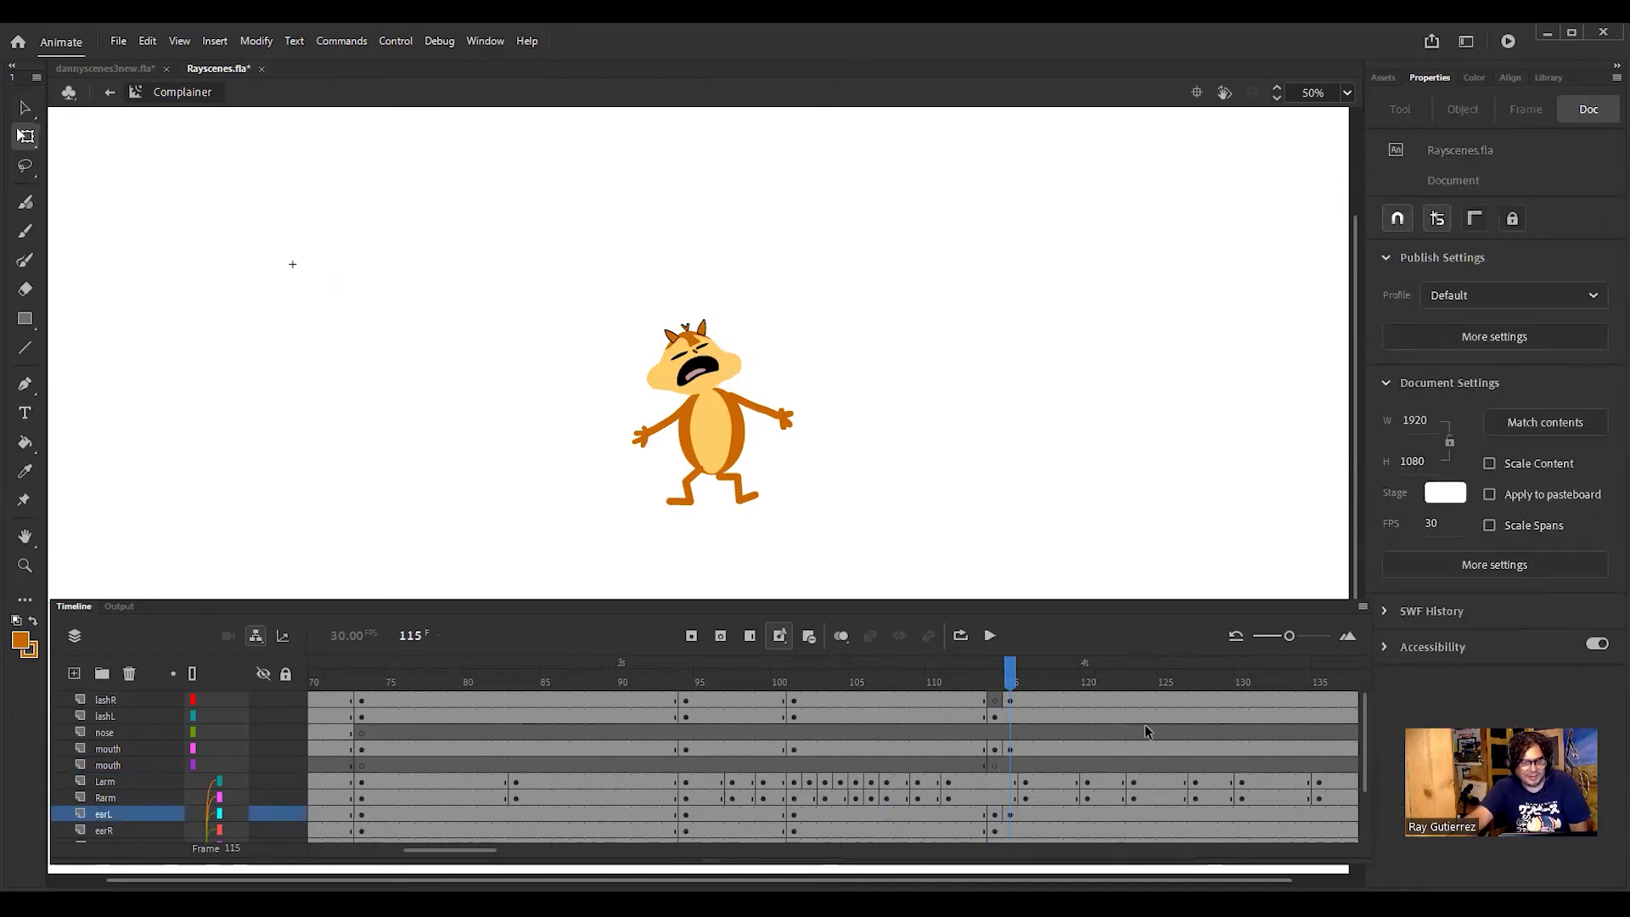
Step: Return to frame 1, shrink the timeline scale until all the animation's frames fit, and save the document again
key(Return)
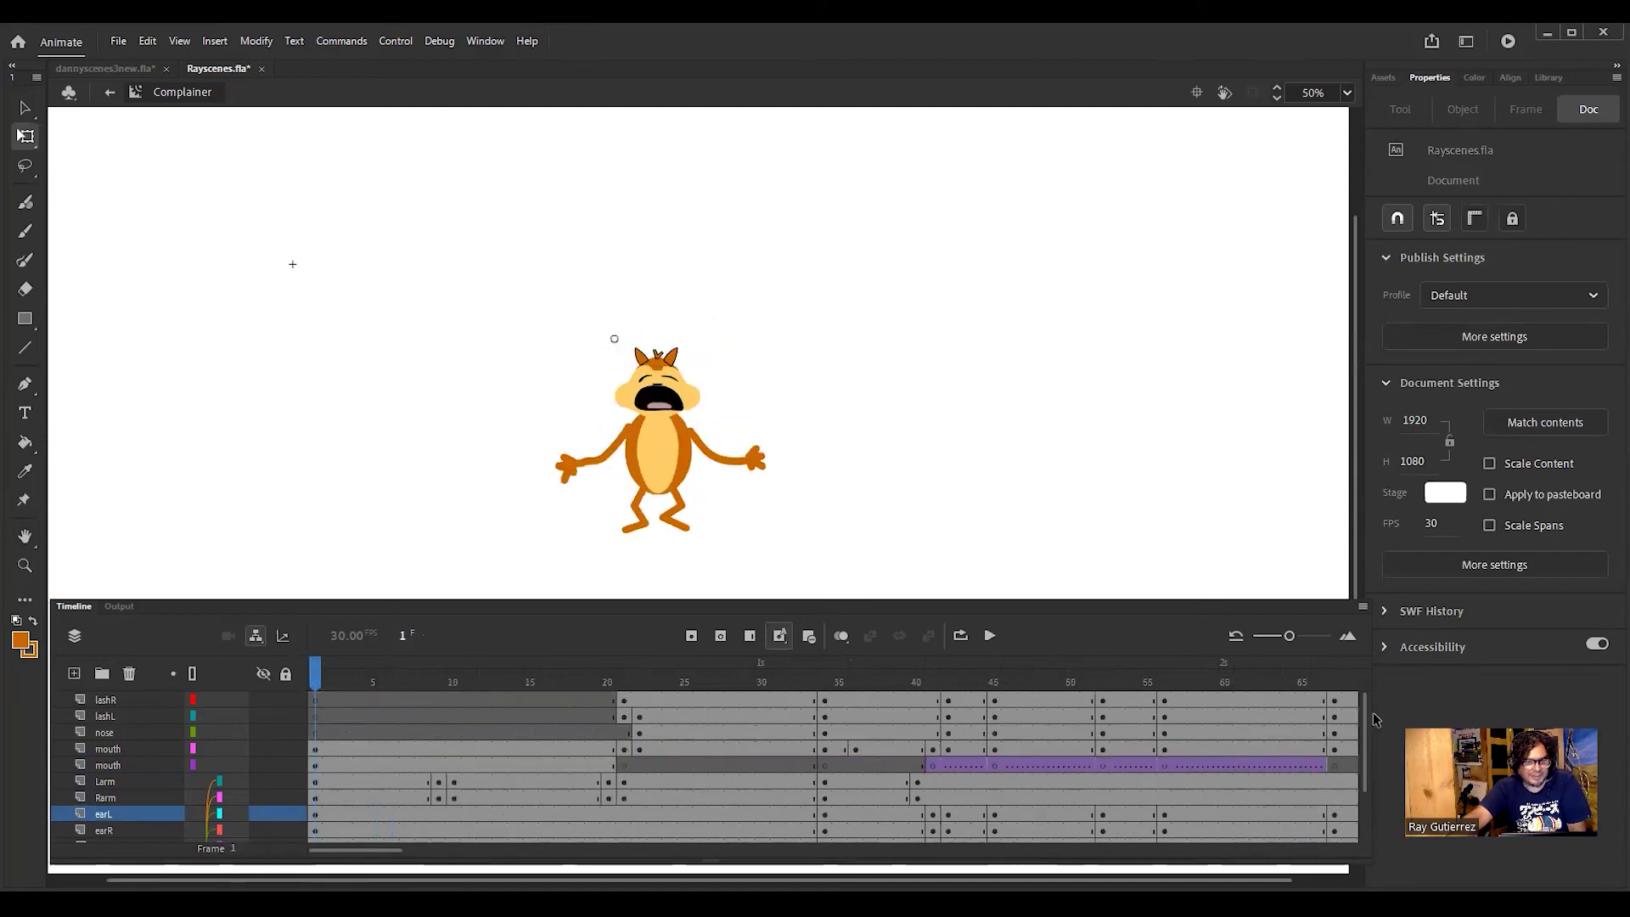
drag(1289, 640, 1214, 641)
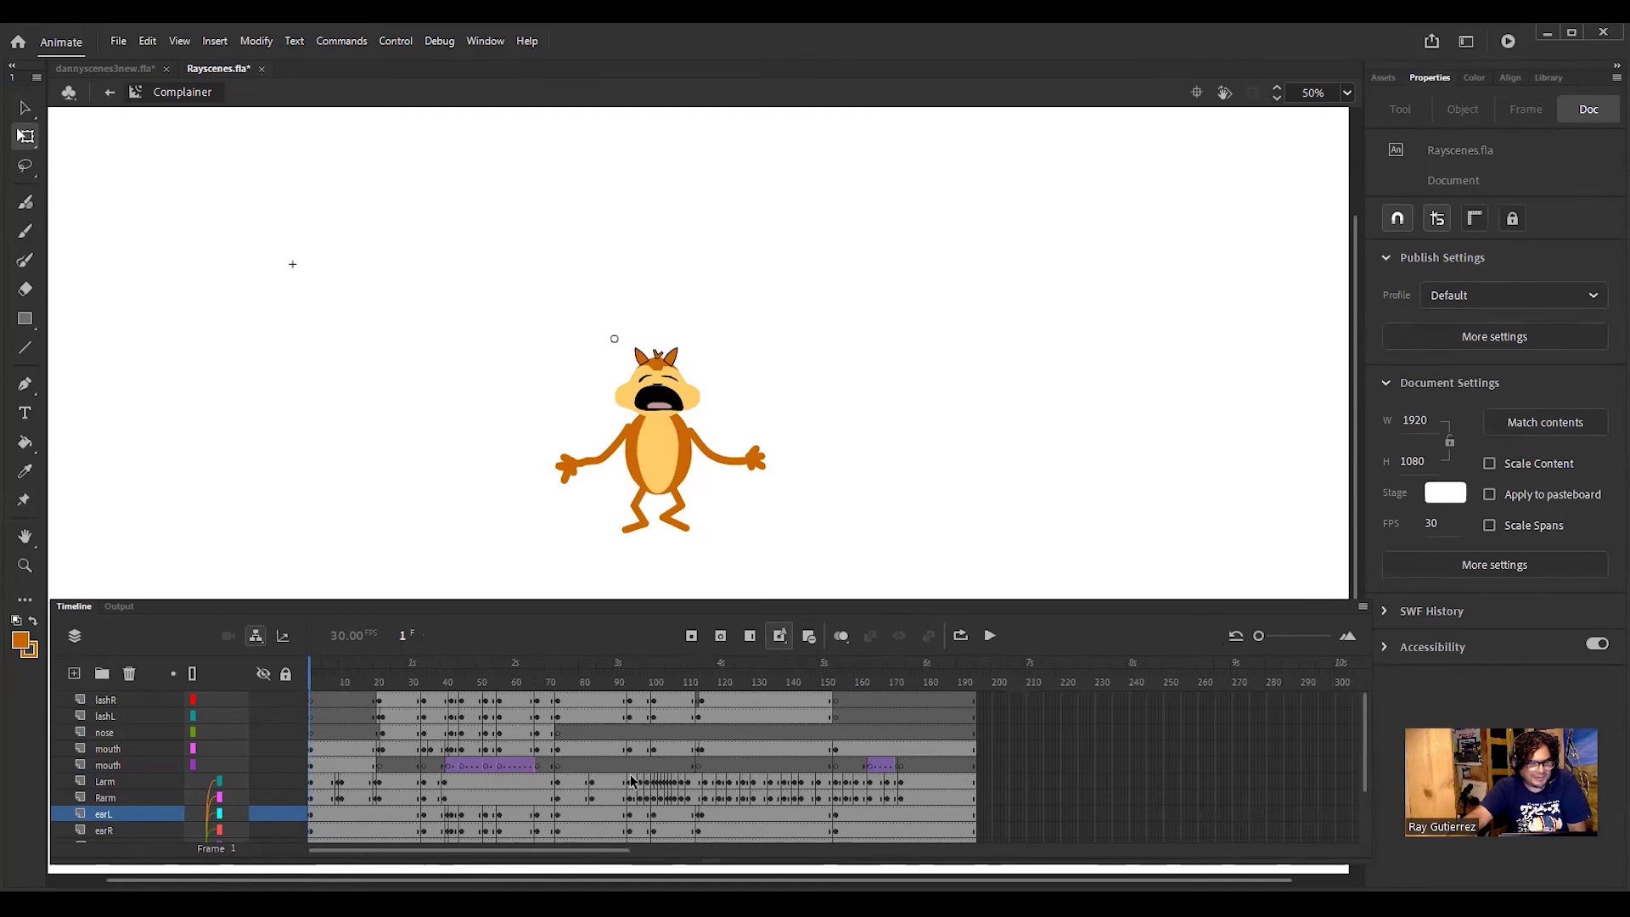
click(118, 41)
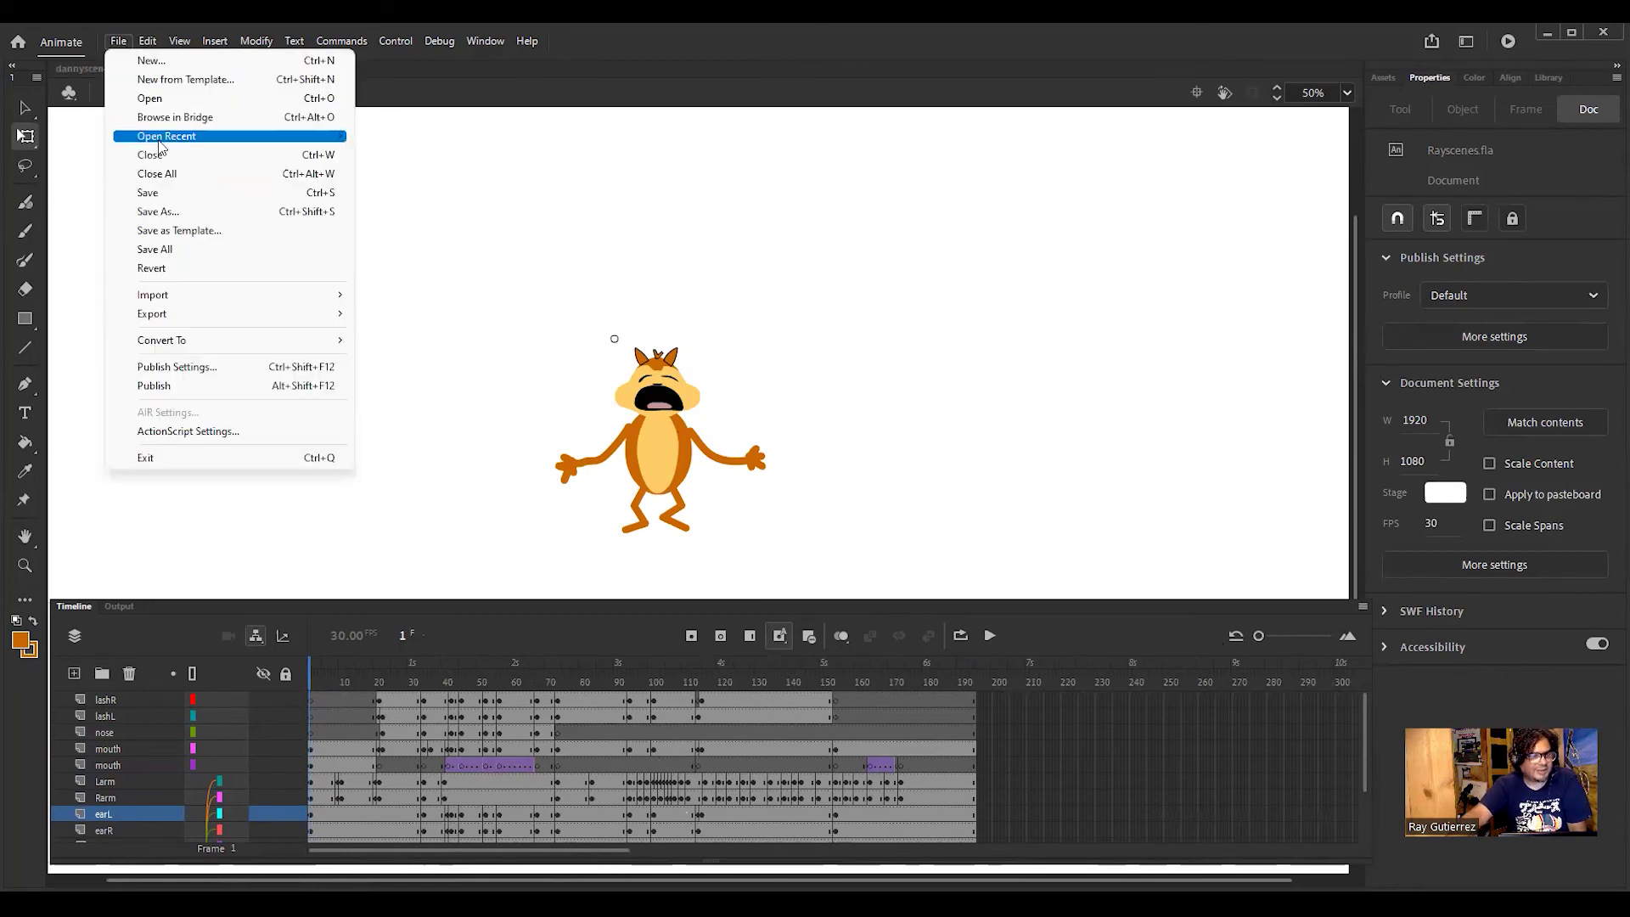
click(728, 374)
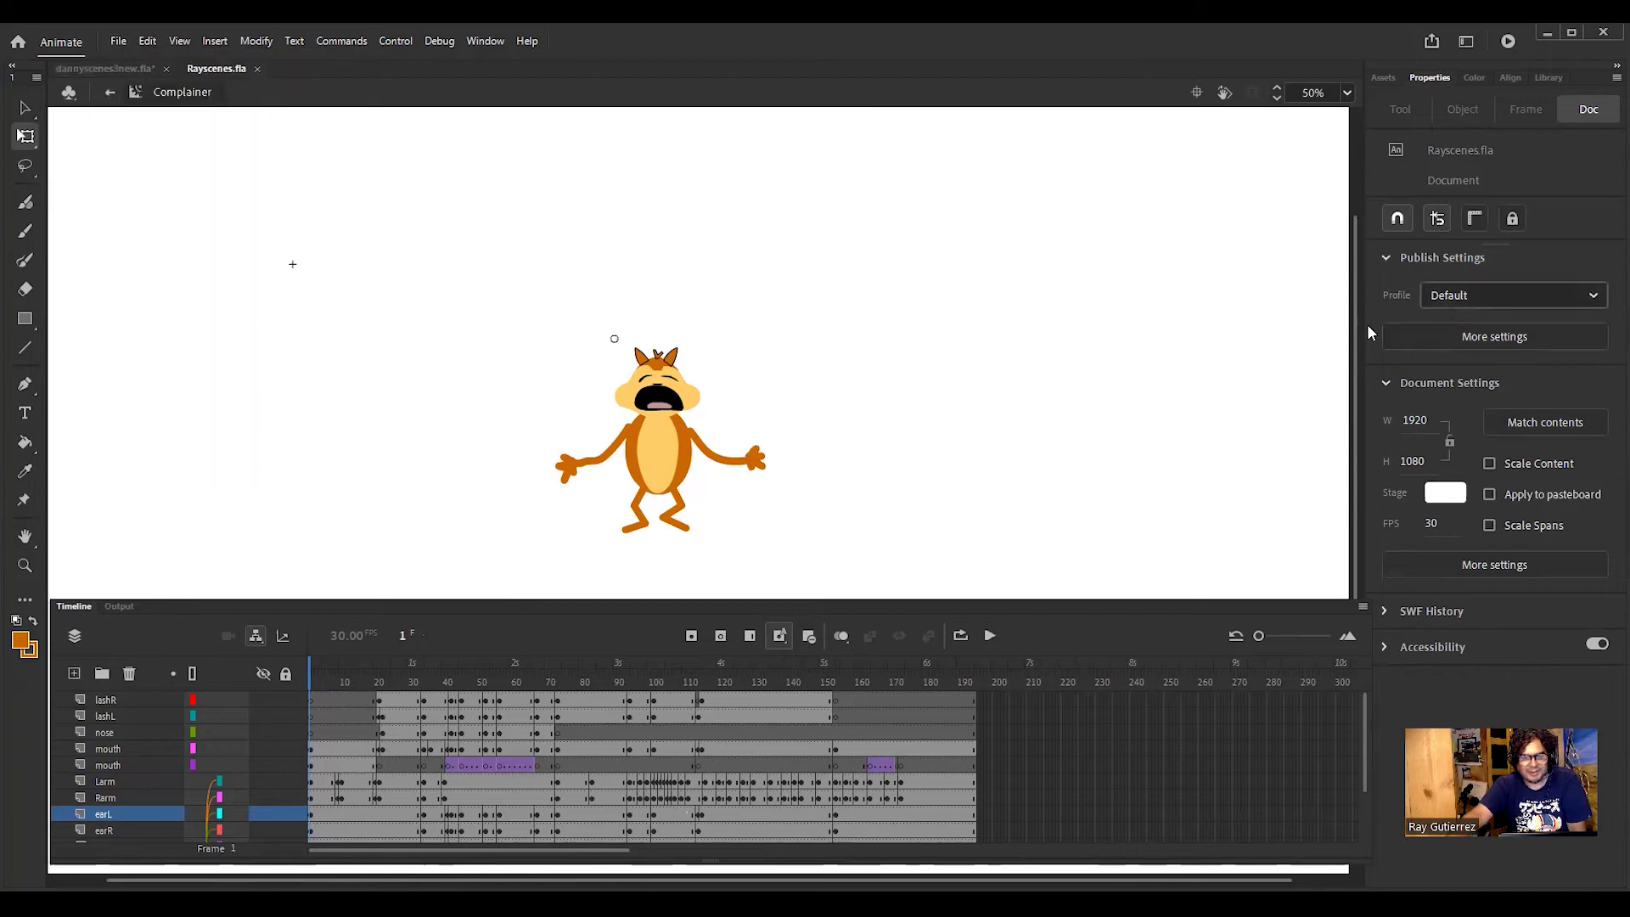
Step: Play the cleaned animation from frame 1 to check the arm movement and go back to frame 115
click(990, 635)
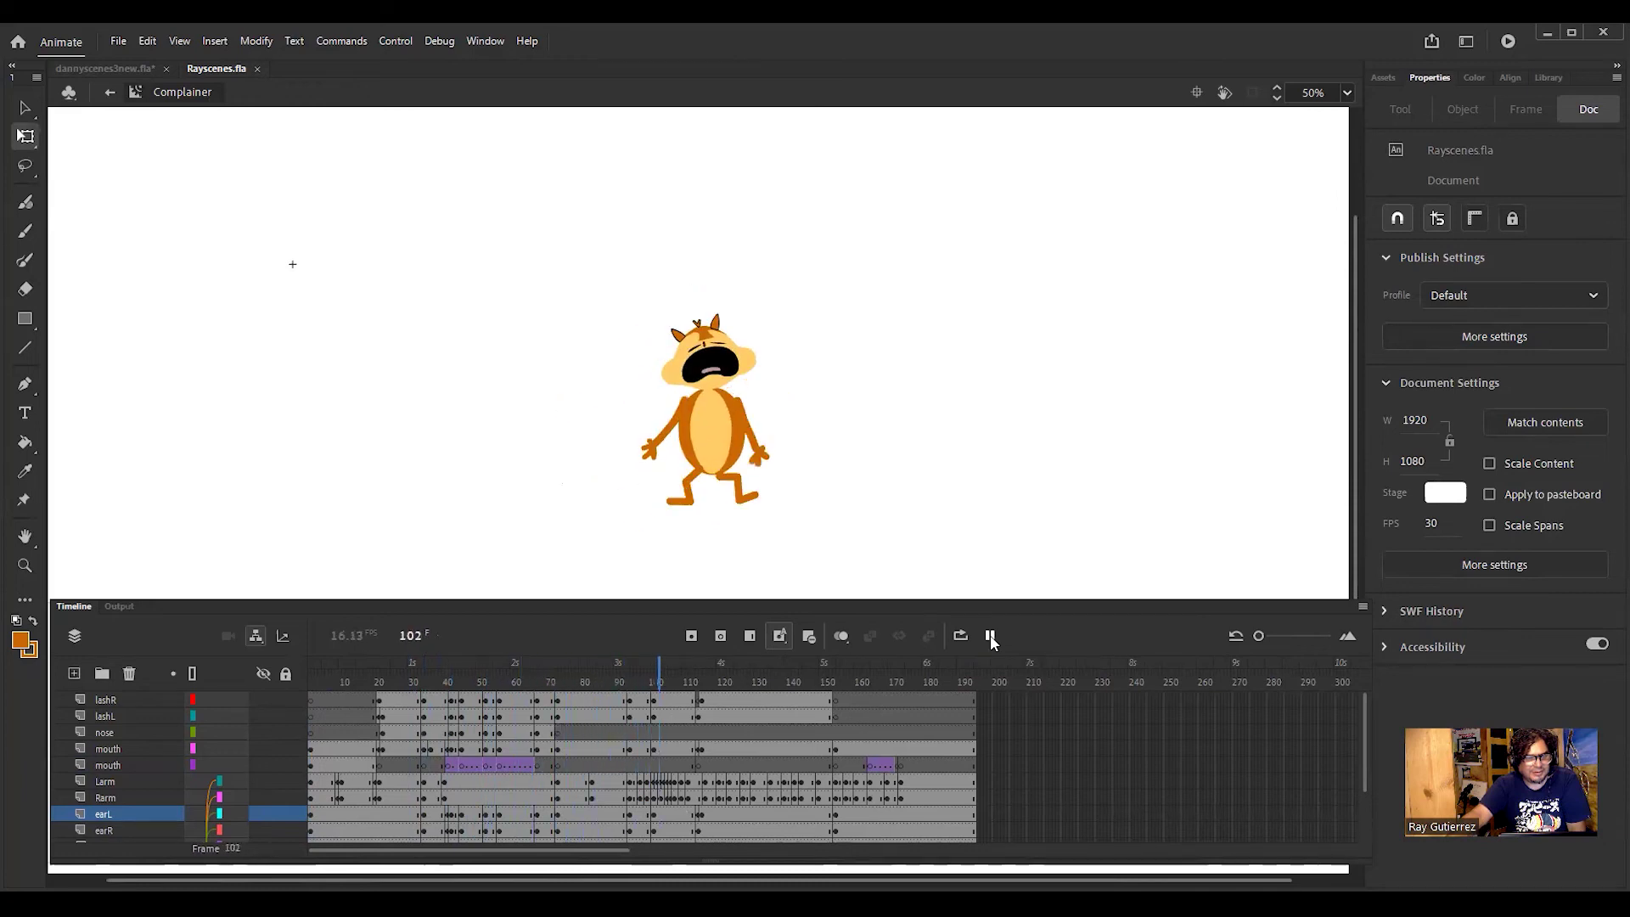
click(990, 636)
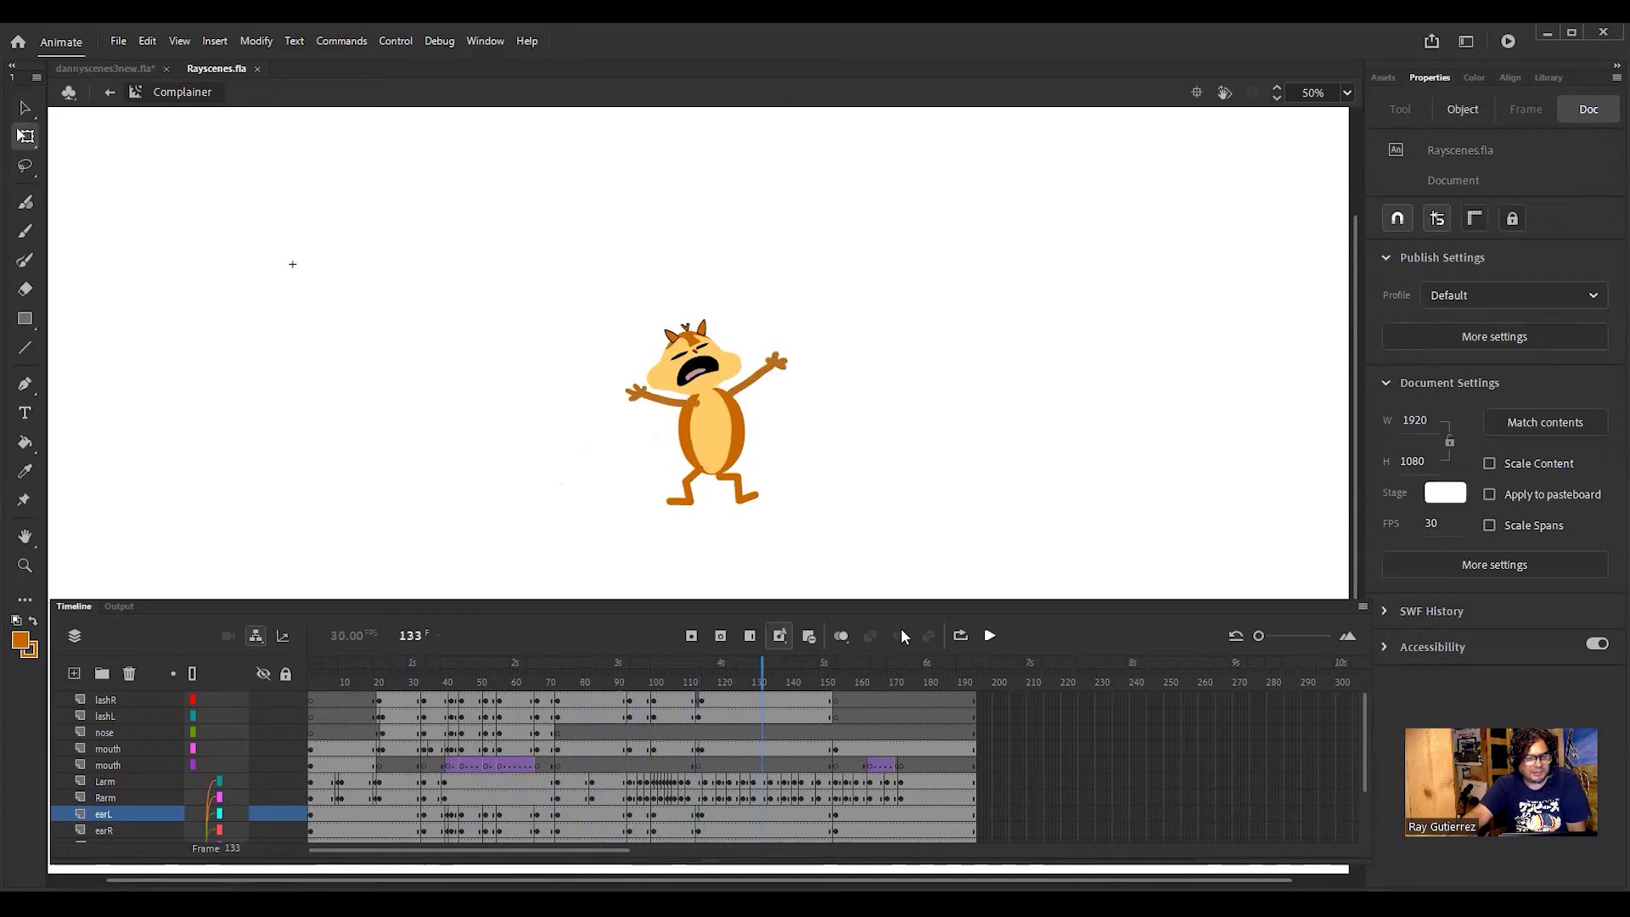
drag(764, 671, 697, 679)
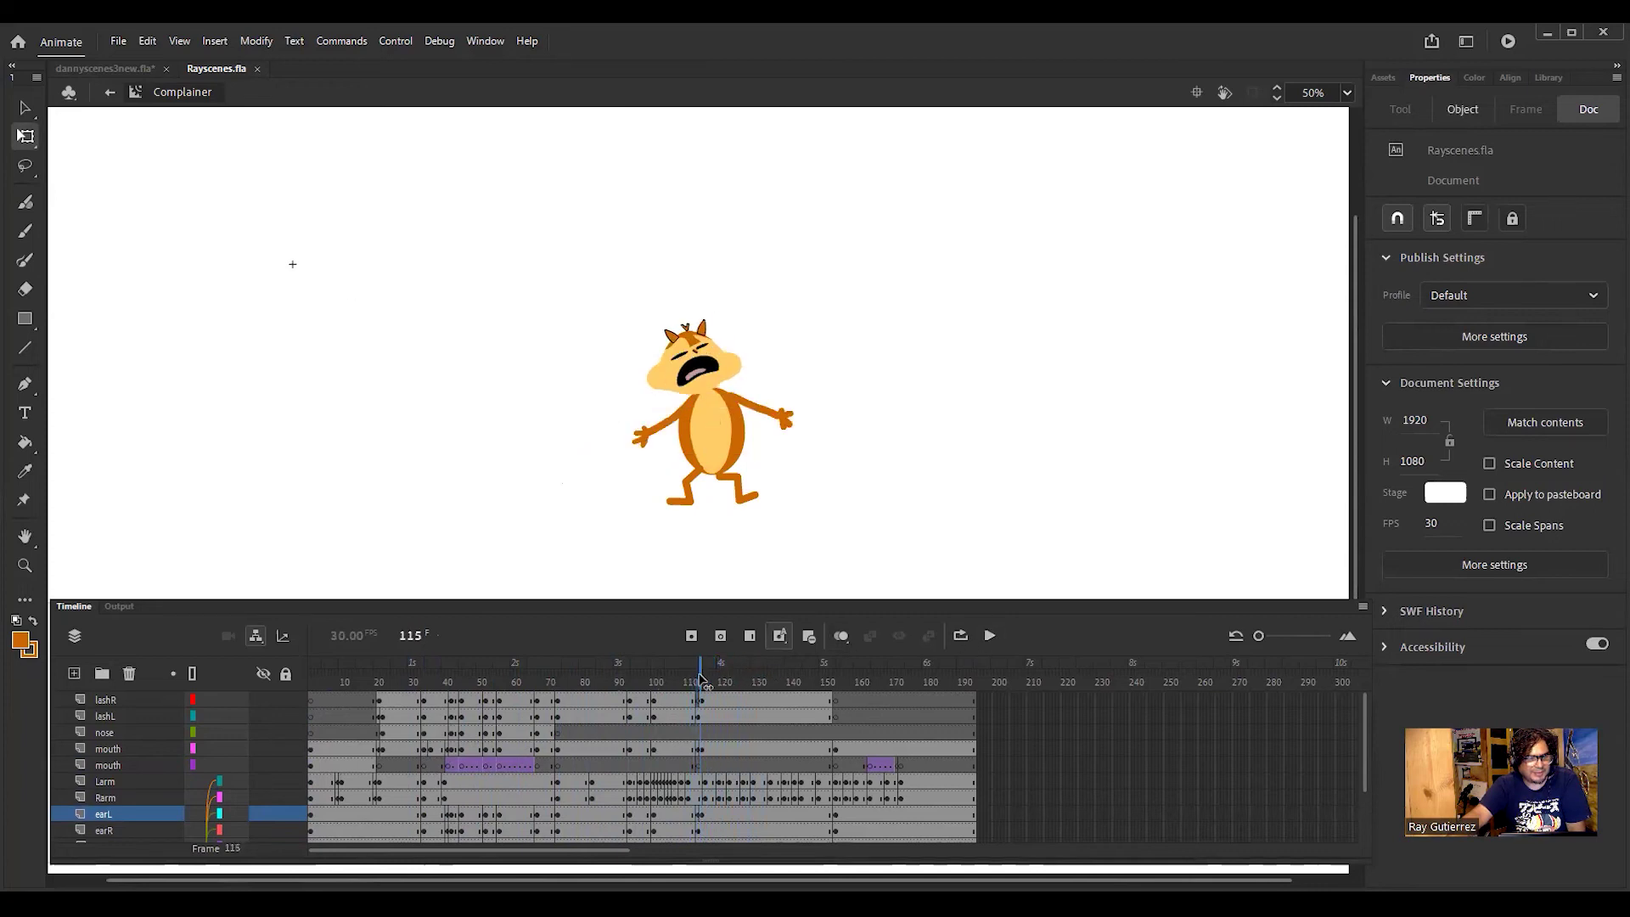
Step: Delete the stray orange ear piece away from the character at frame 154, and scrub the remaining frames before returning to frame 1
key(Delete)
drag(697, 668, 836, 713)
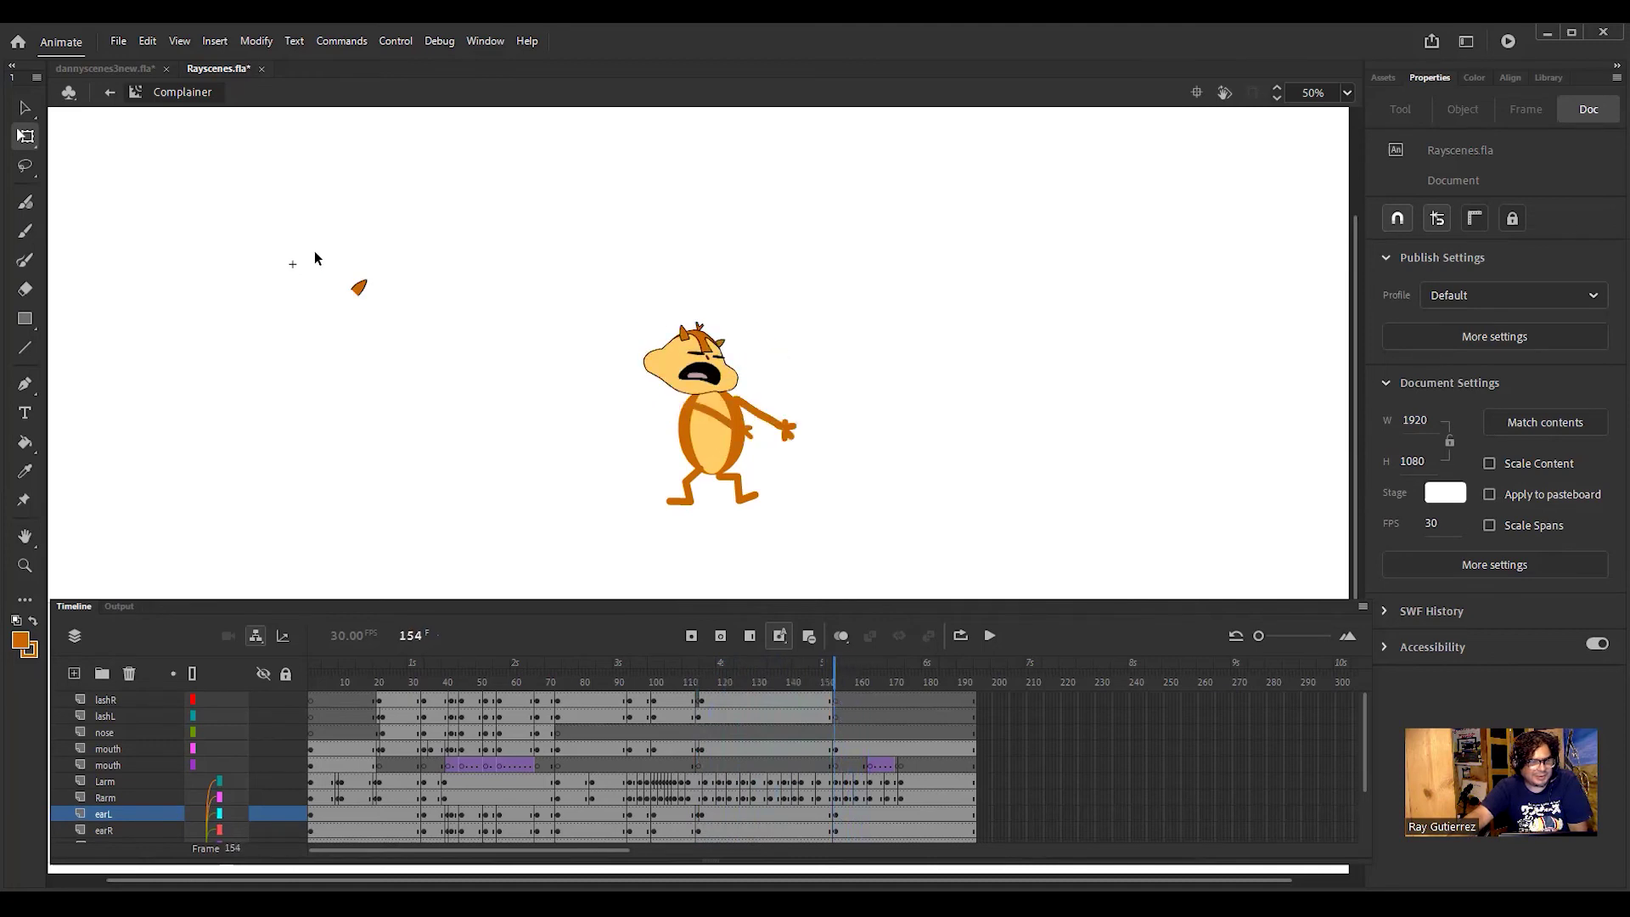
drag(320, 256, 390, 342)
key(Delete)
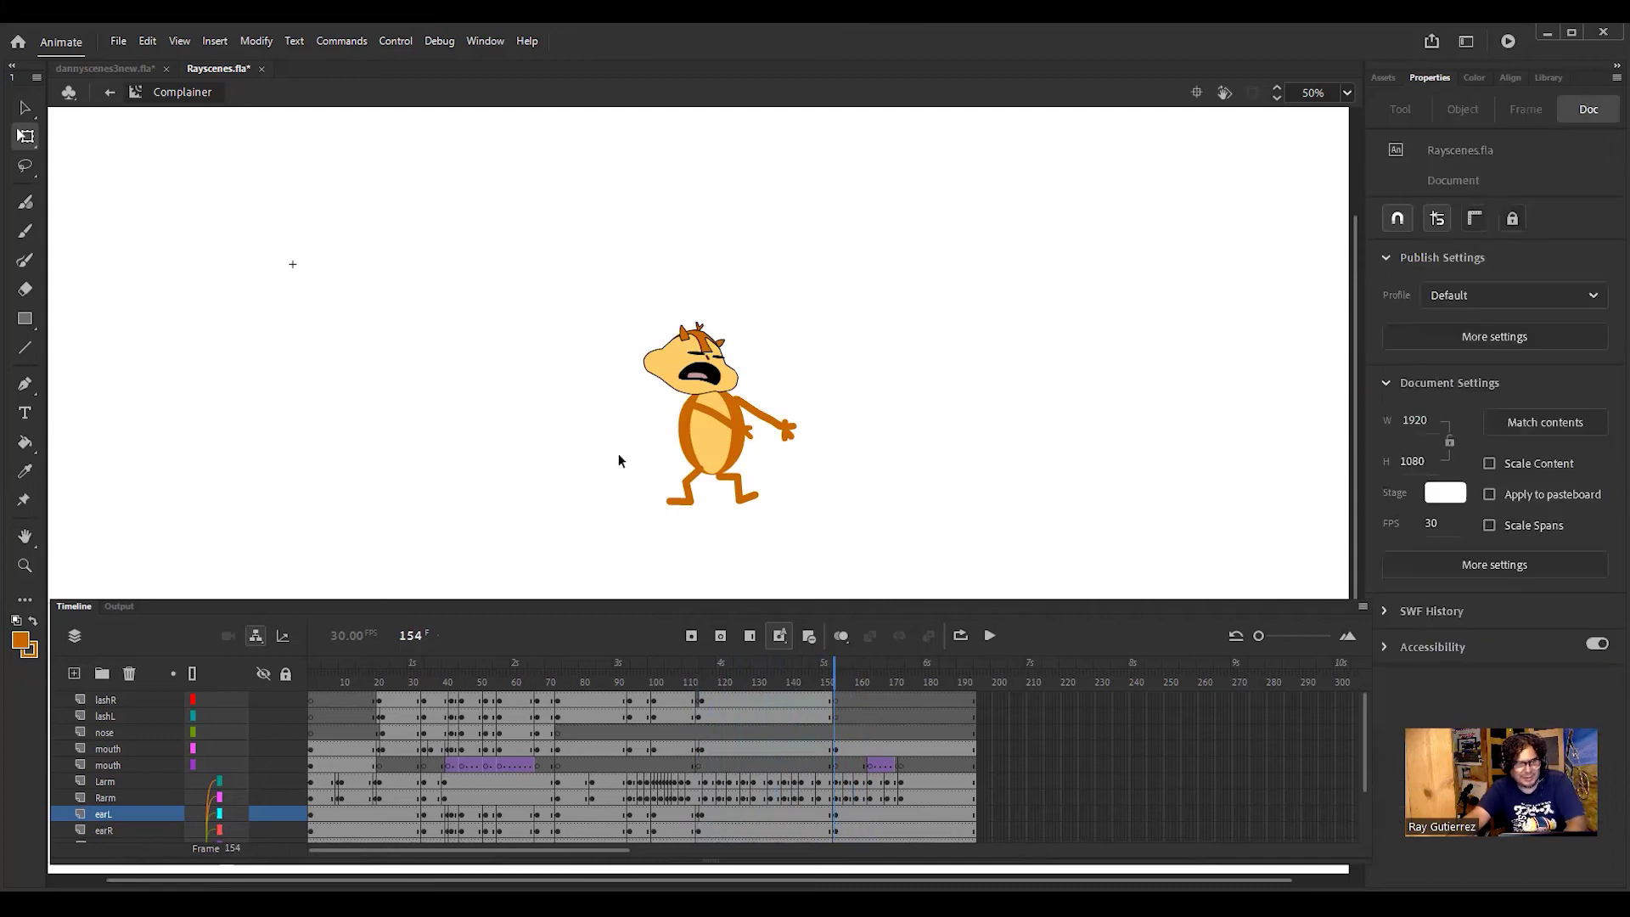
drag(838, 677, 924, 711)
drag(943, 715, 301, 732)
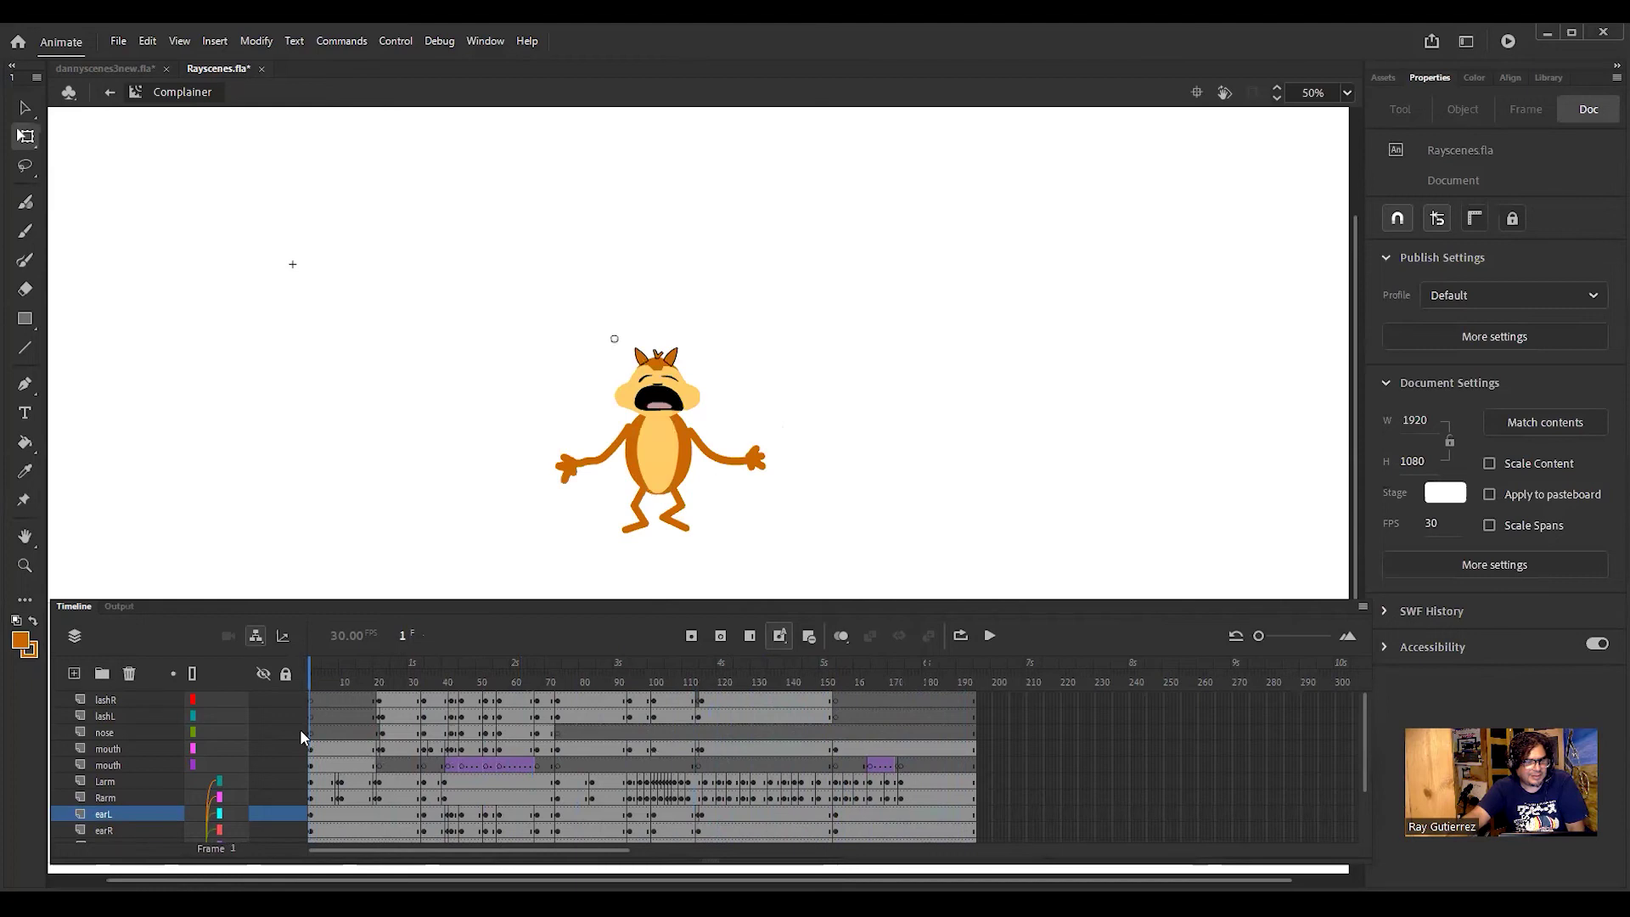
Step: Try to scale up the whole character at frame 1 with Free Transform, and undo the resize
drag(505, 272, 814, 575)
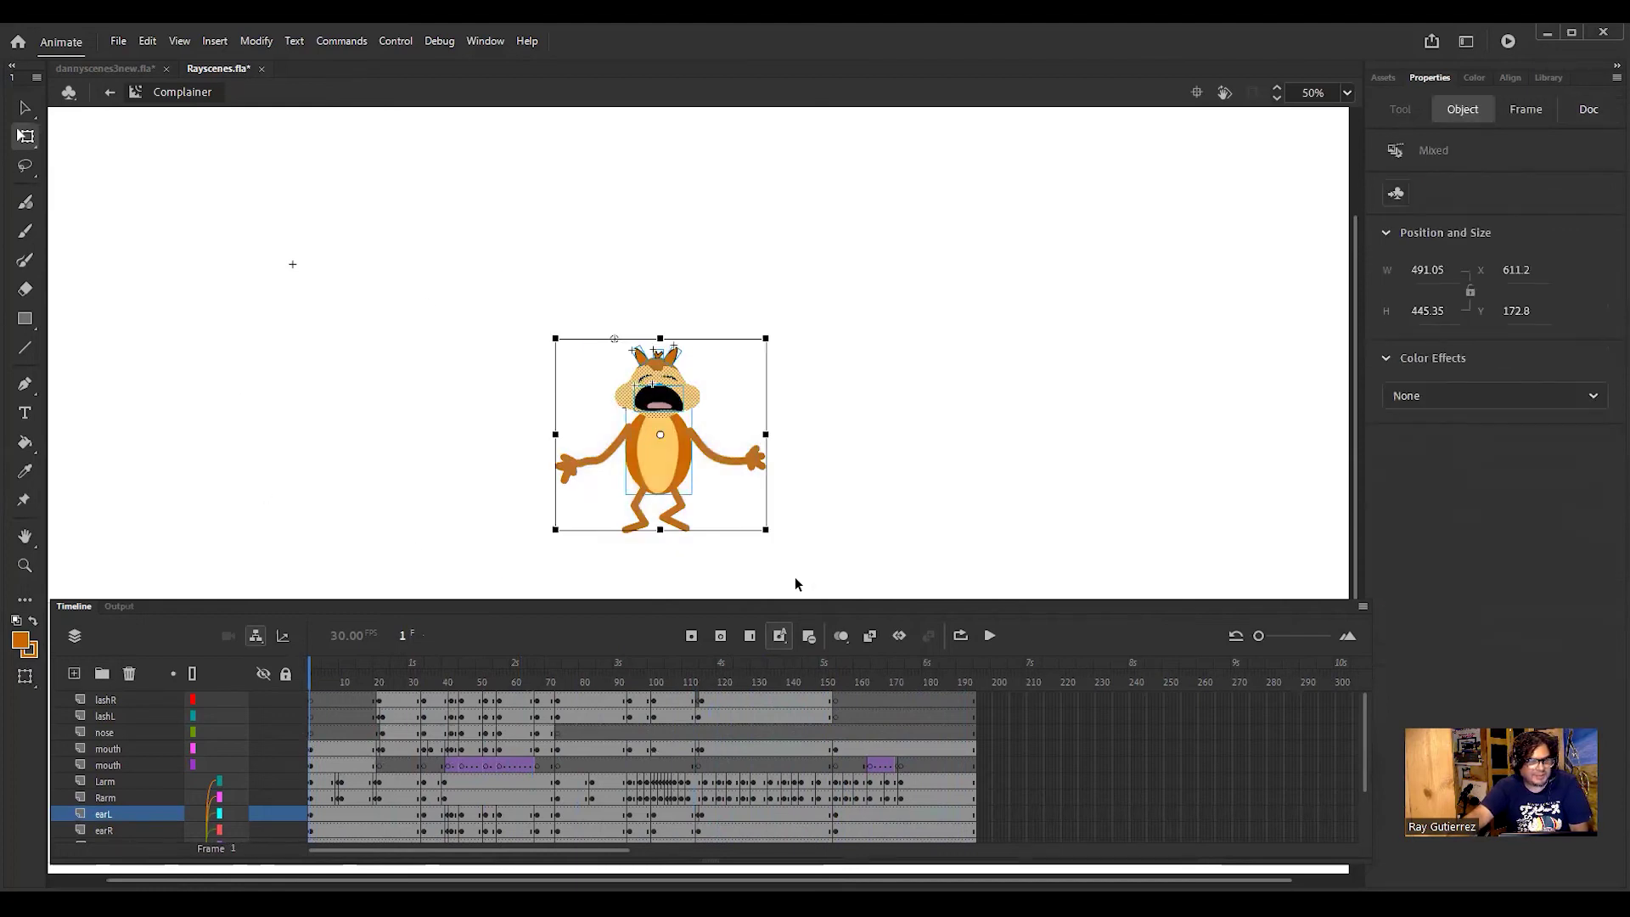
mouse_move(765, 337)
mouse_down()
mouse_move(776, 324)
mouse_move(752, 326)
mouse_up()
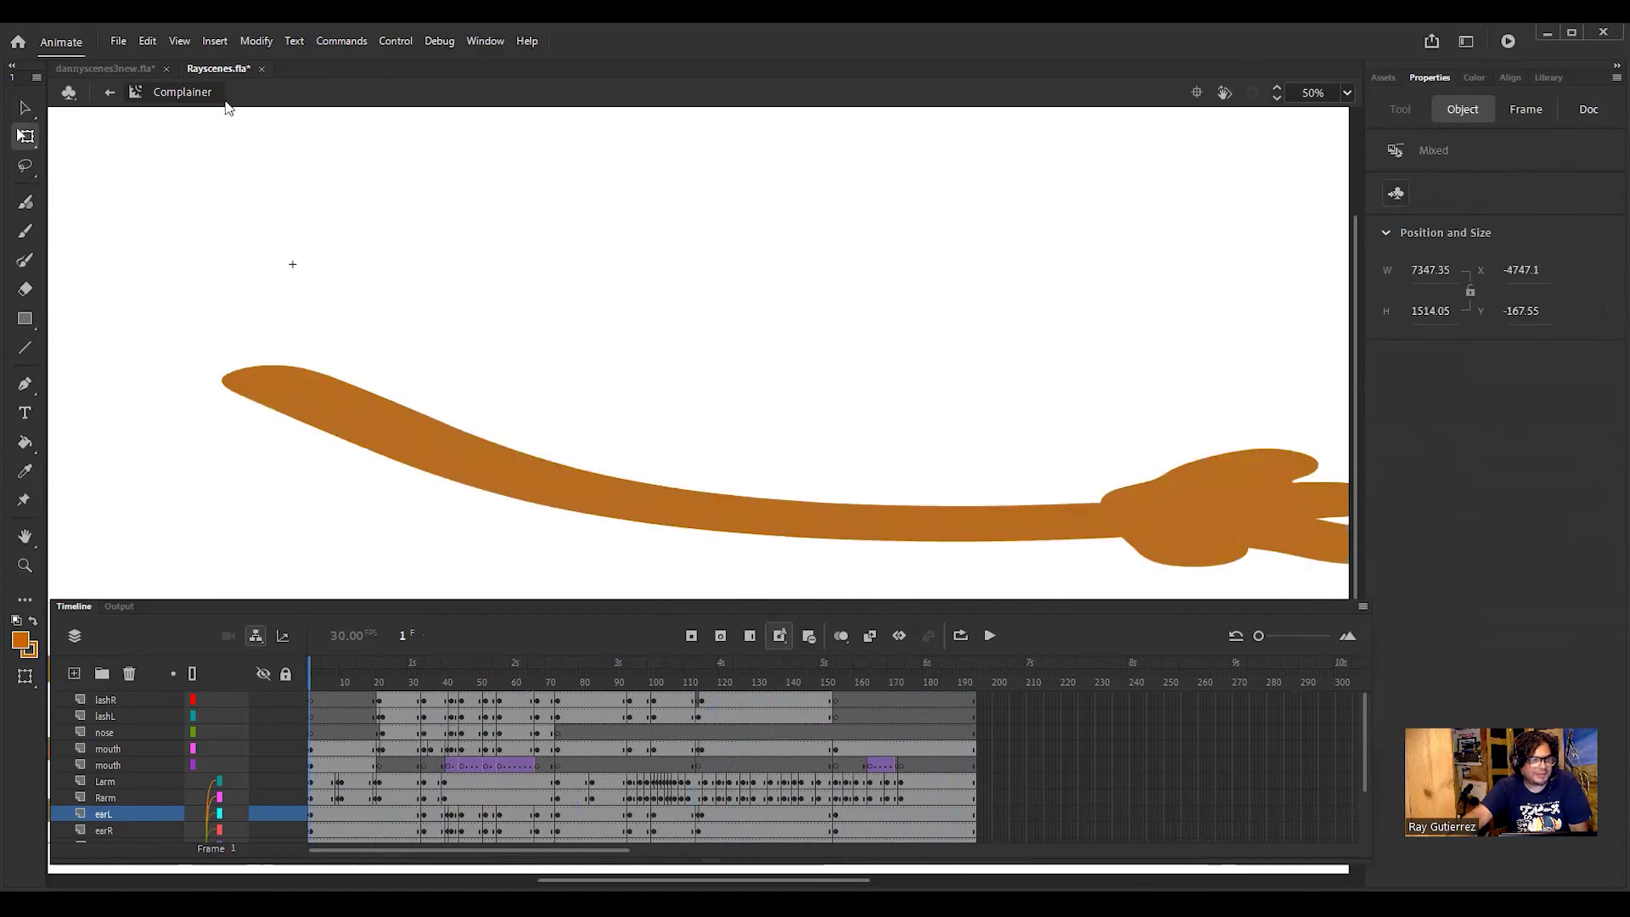
click(148, 44)
click(164, 62)
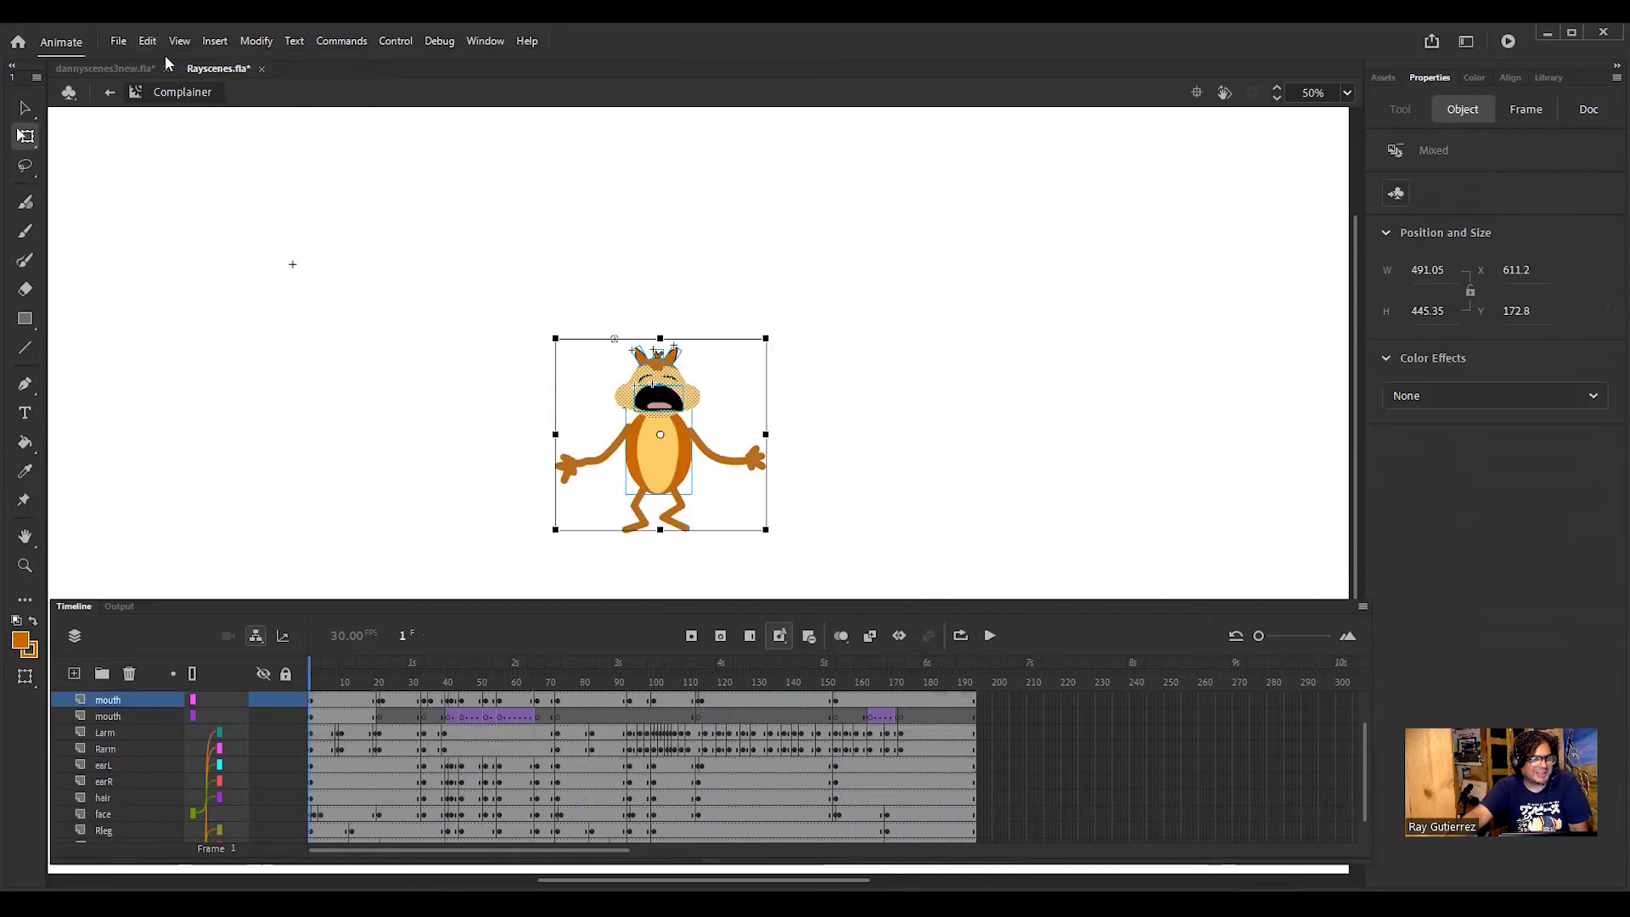
Step: Deselect the character and save the Rayscenes document
click(967, 441)
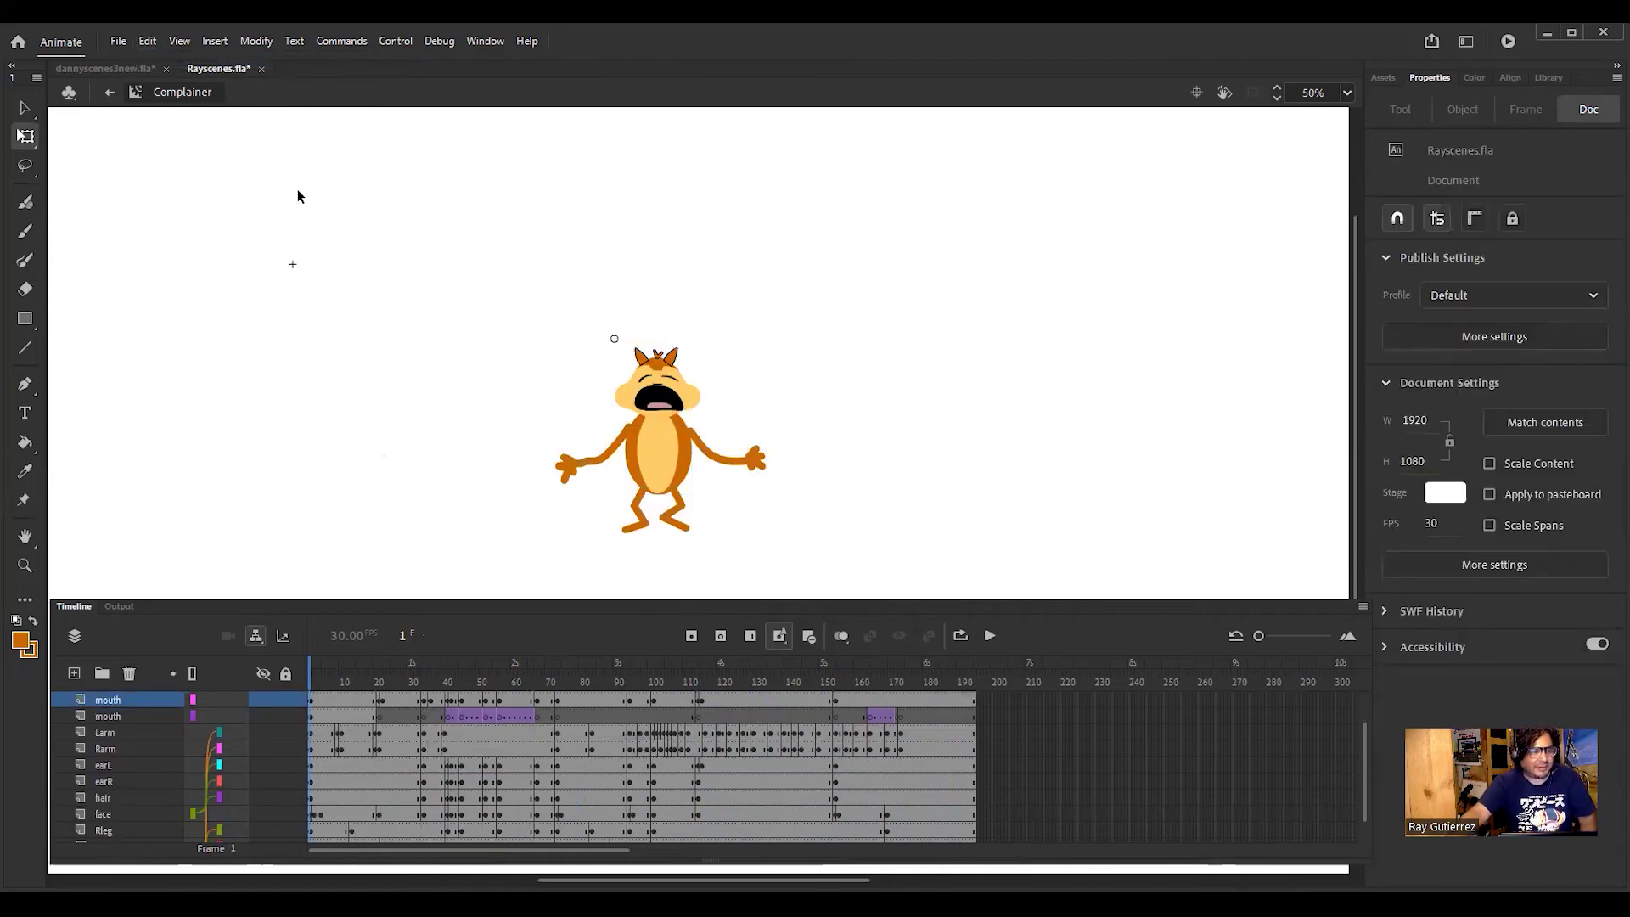
click(120, 42)
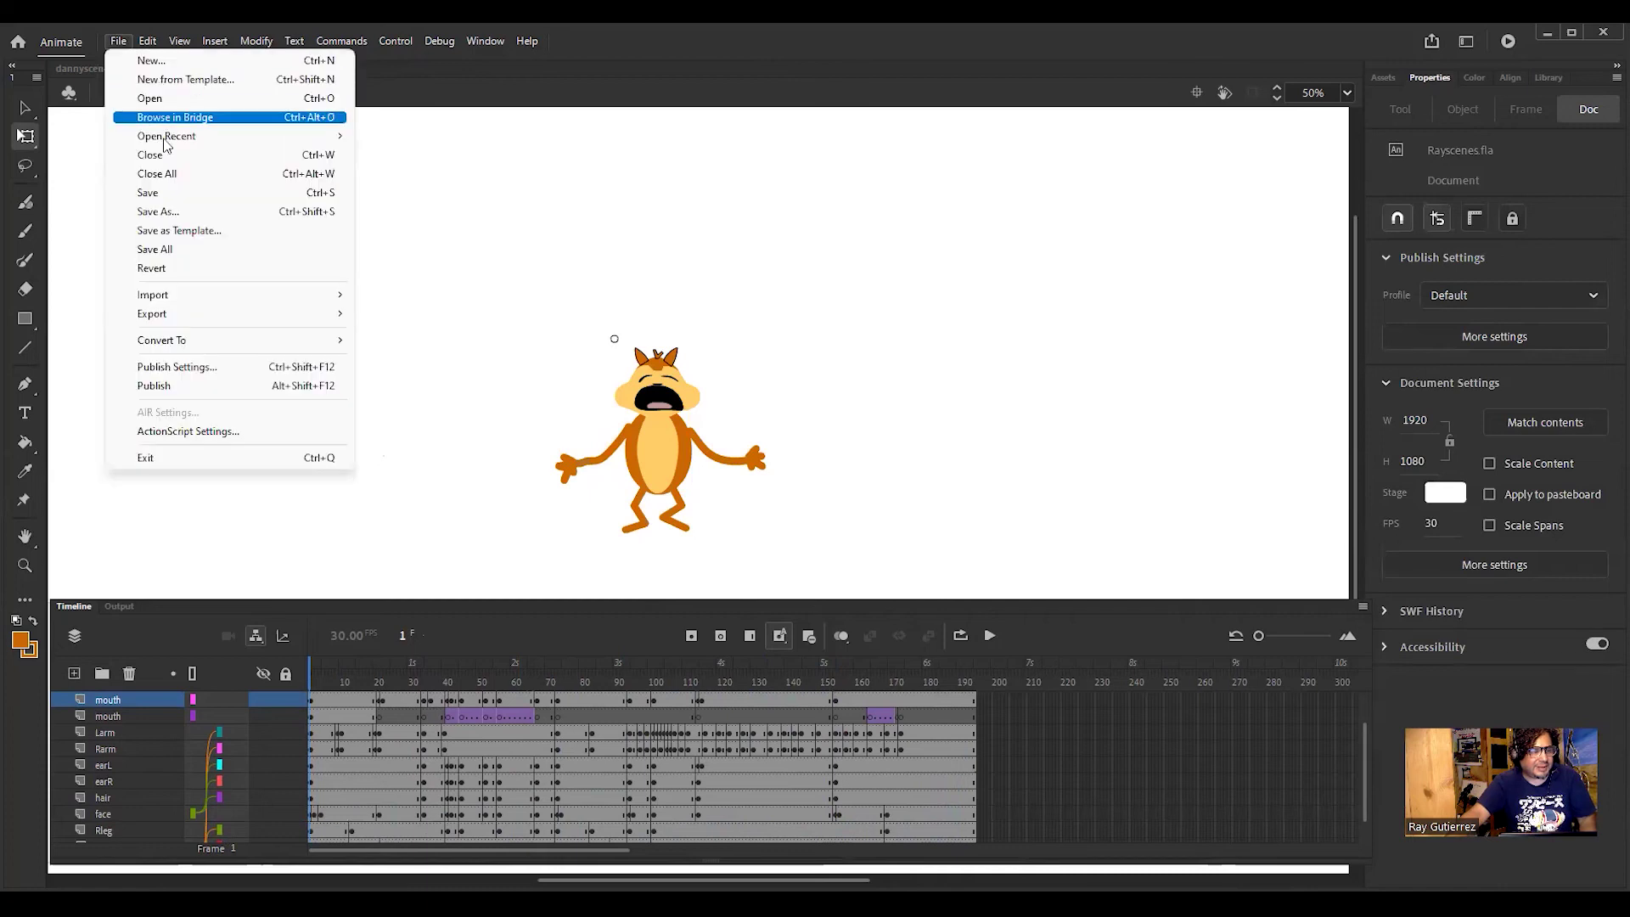
click(168, 190)
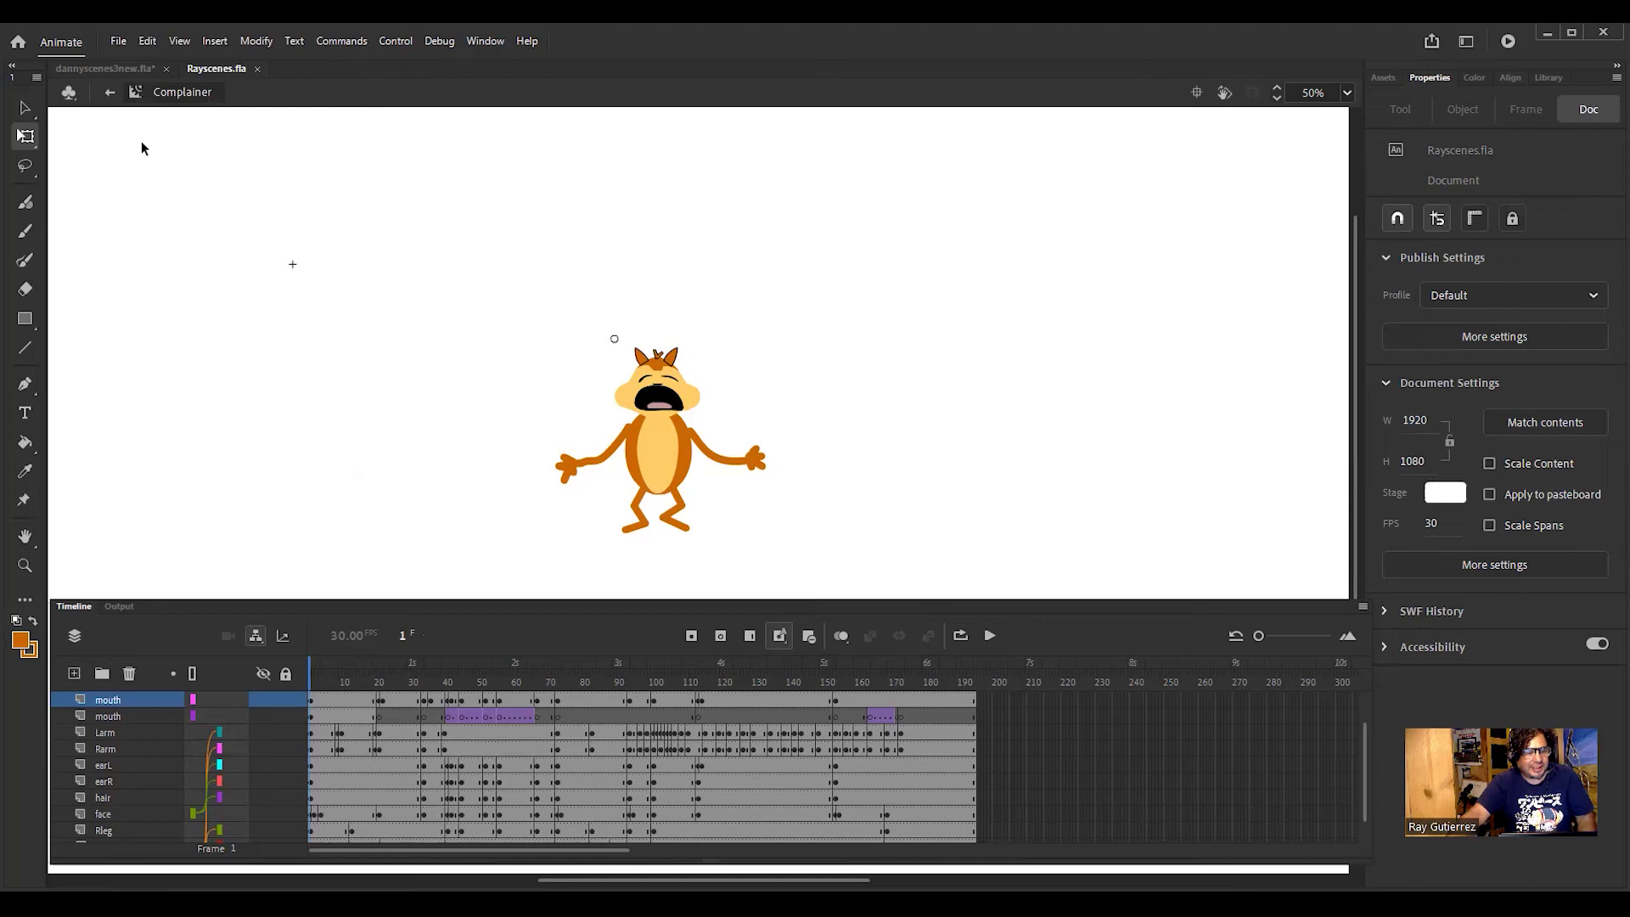
Step: Start opening another document and browse to the squirrelNuts2 folder inside squirrelnutsMAIN on the Backup Plus (F:) drive
click(117, 42)
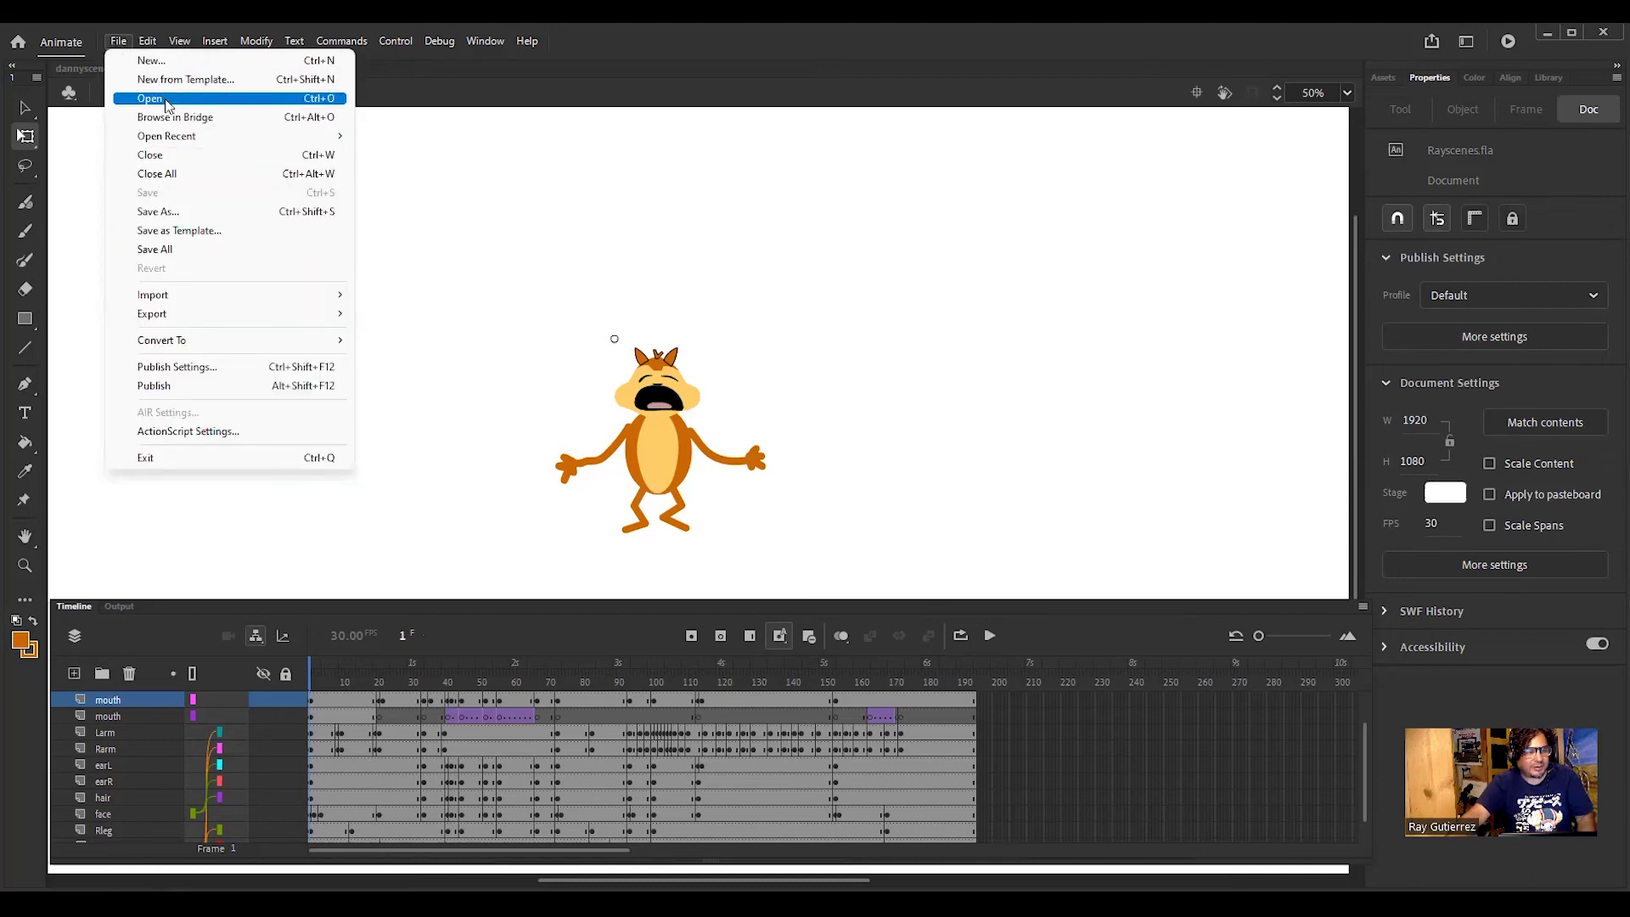
click(167, 101)
drag(286, 415, 286, 467)
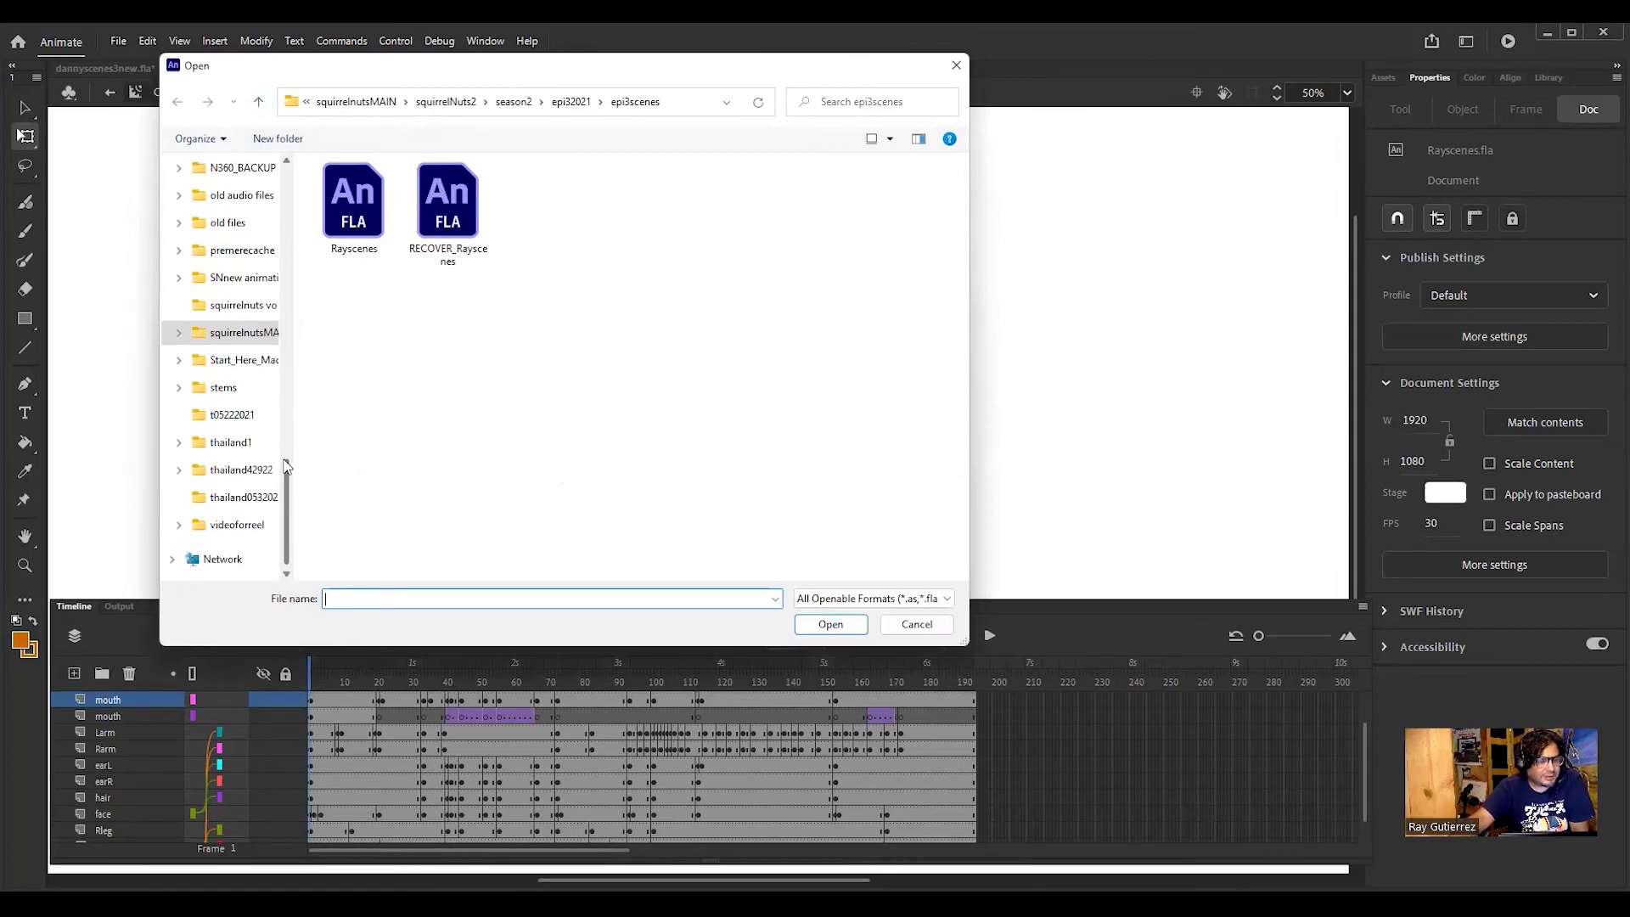
click(179, 334)
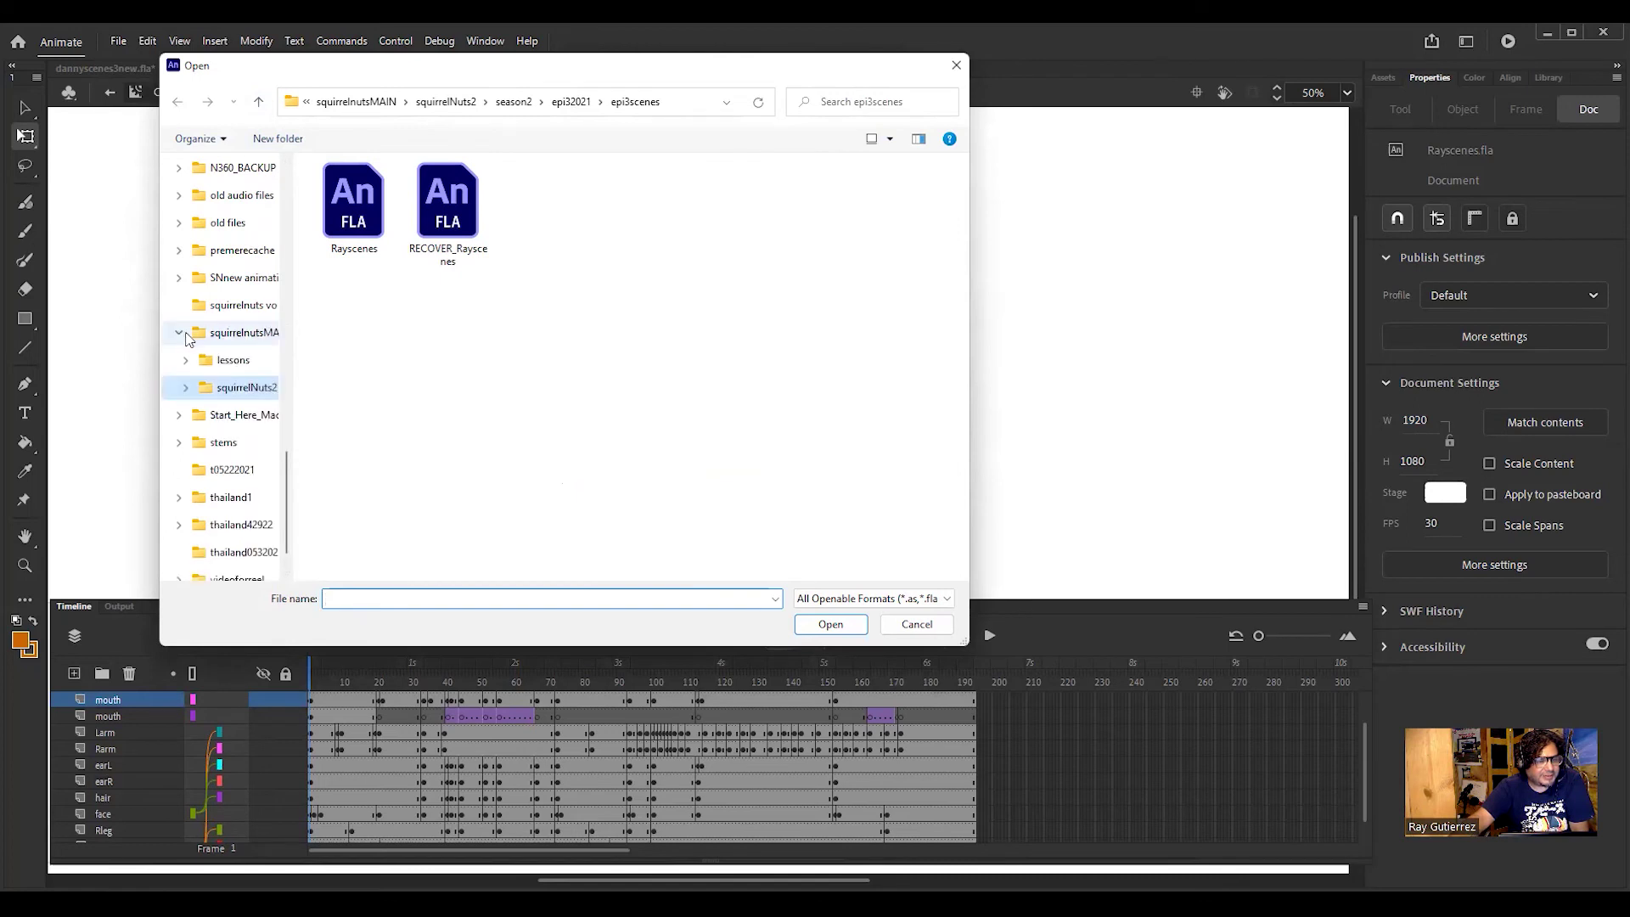
click(239, 336)
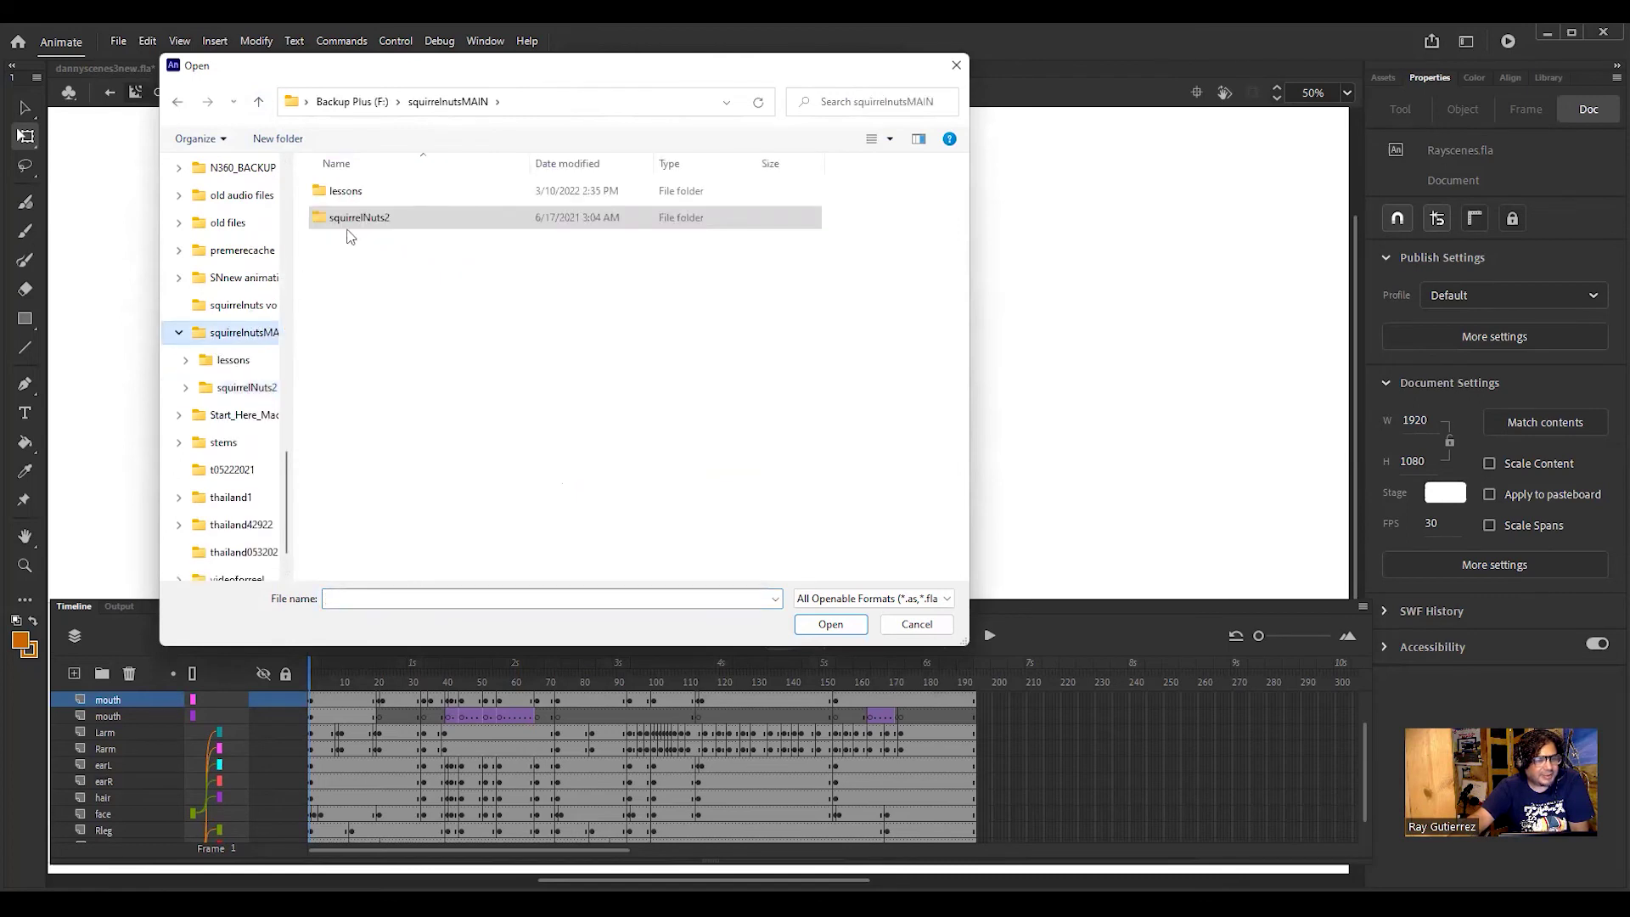
click(260, 104)
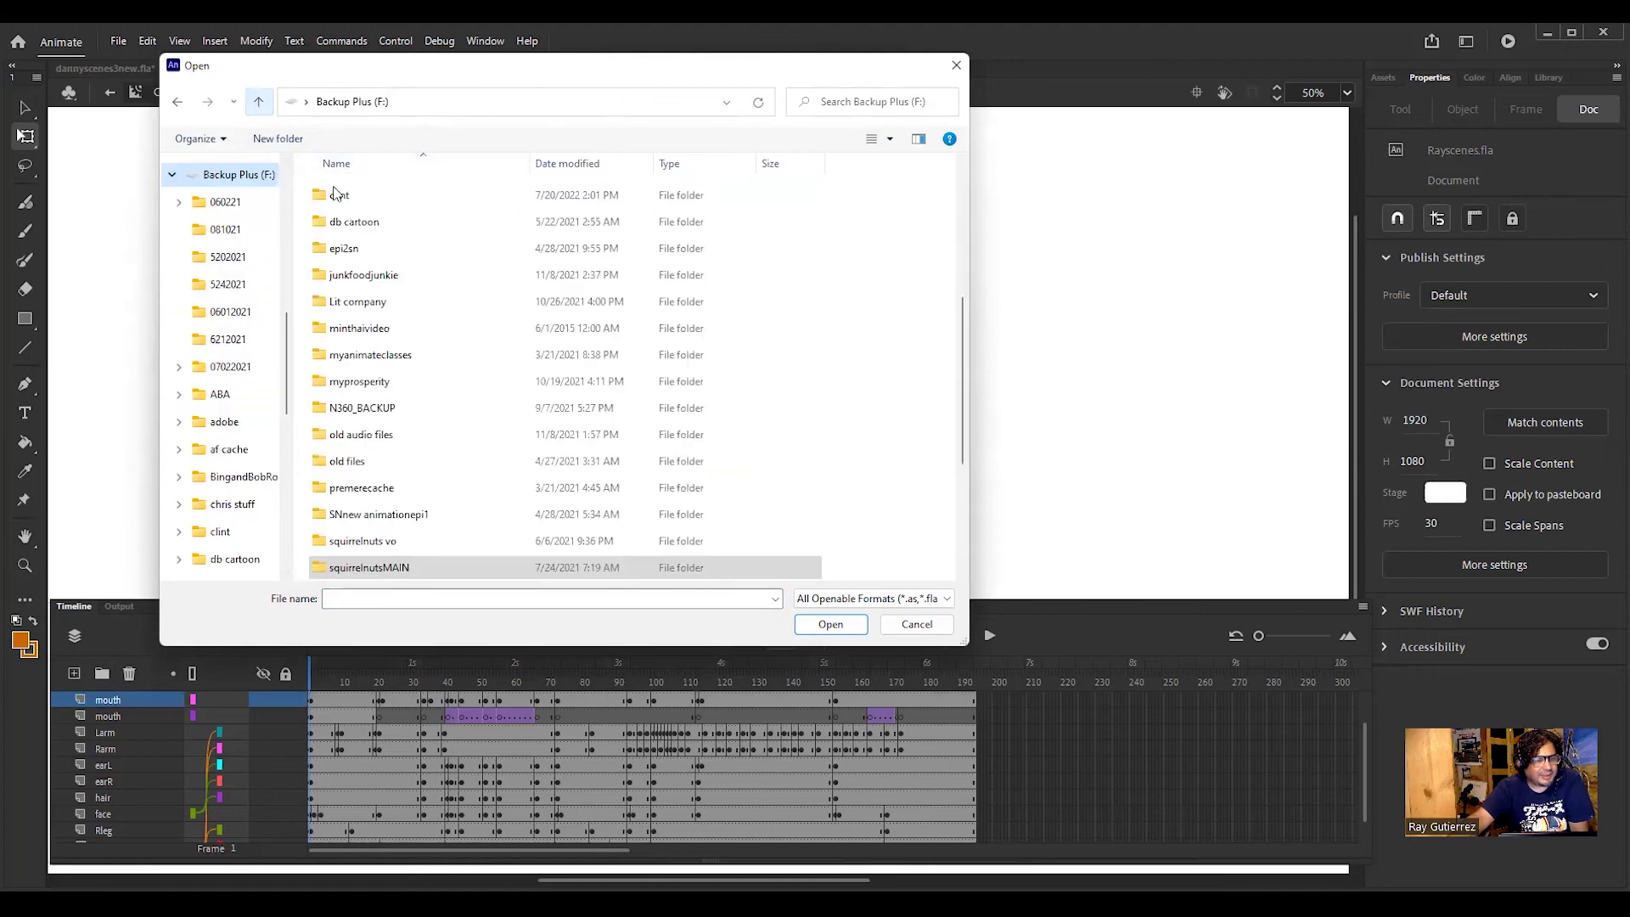
scroll(450, 331, down, 2)
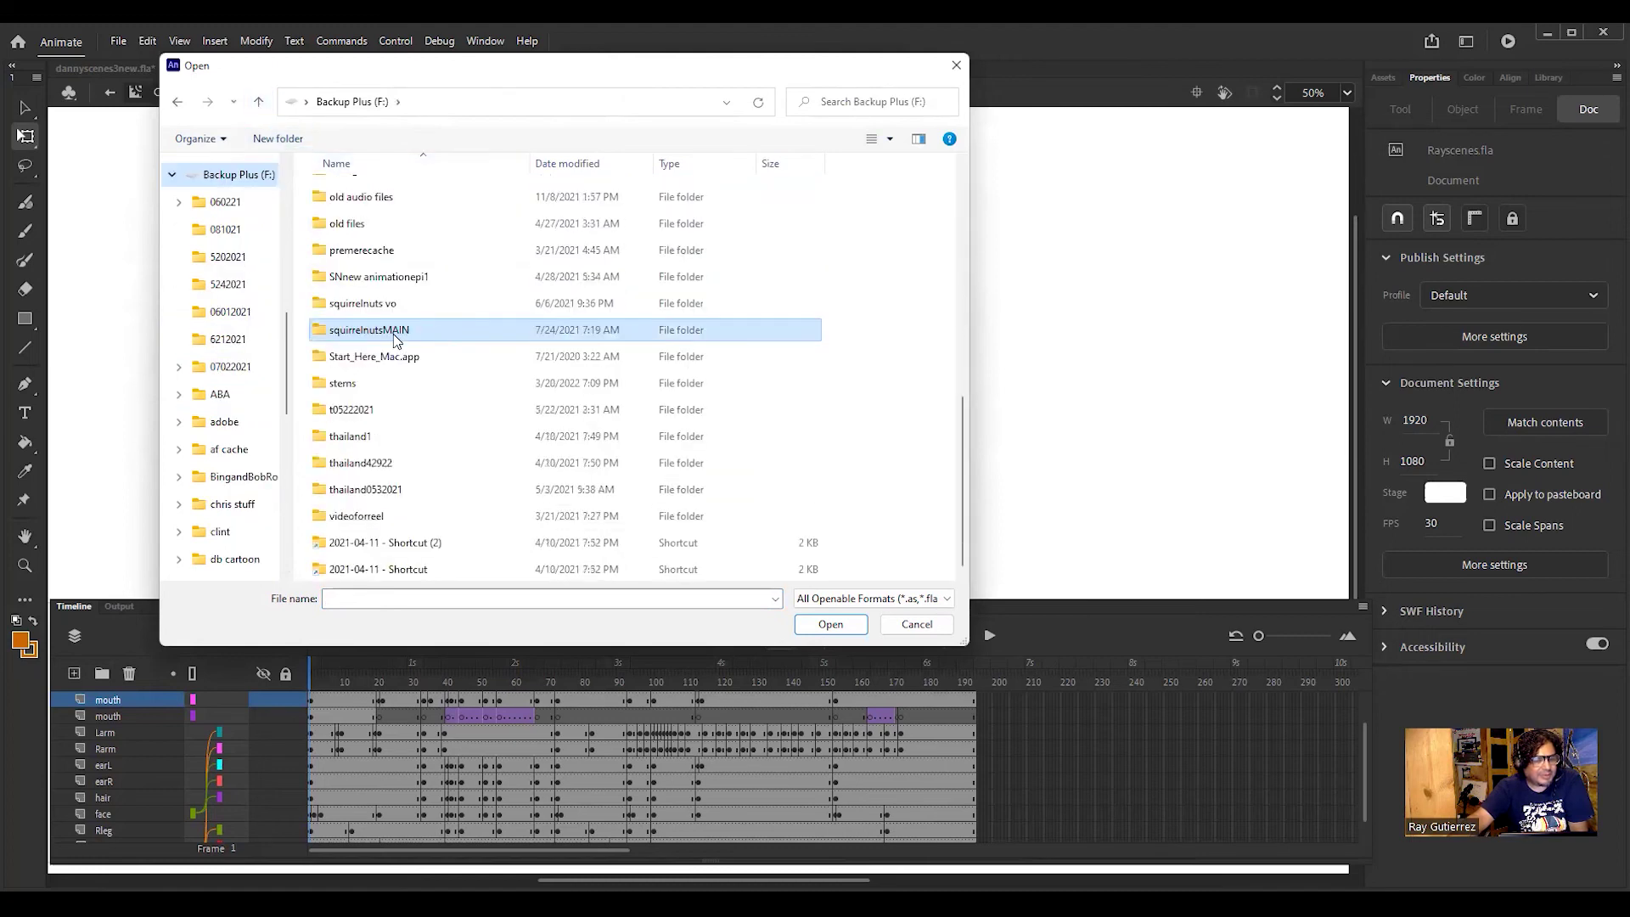
double_click(322, 329)
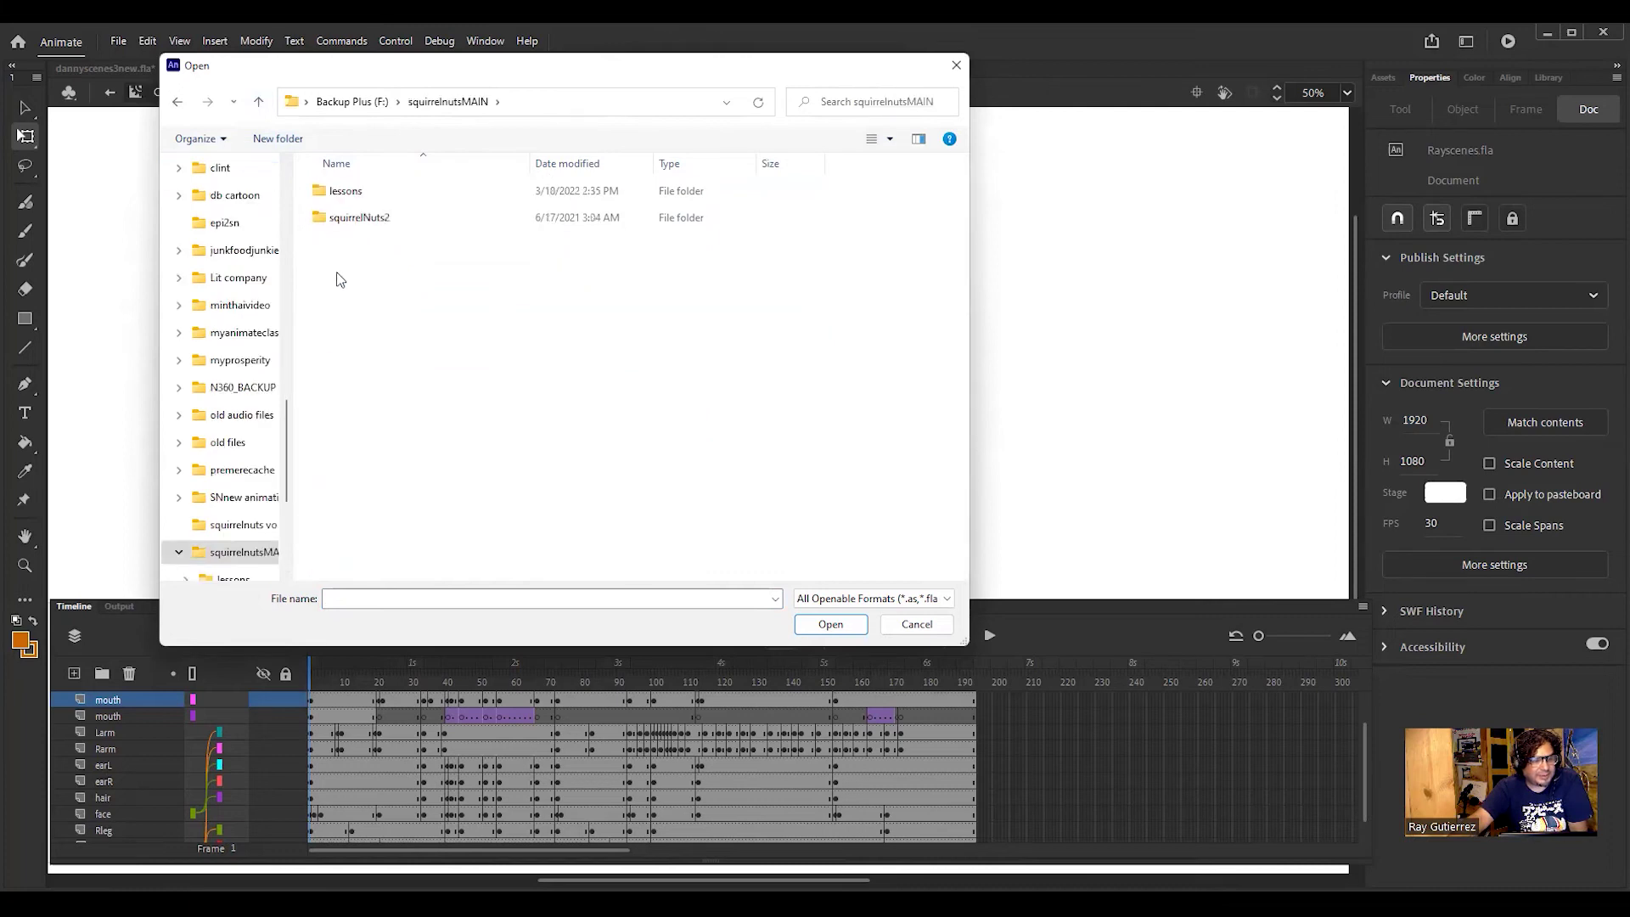
double_click(323, 219)
Step: Look through the squirrelNuts2 subfolders and go into season2 and its epi32021 folder
scroll(448, 364, down, 5)
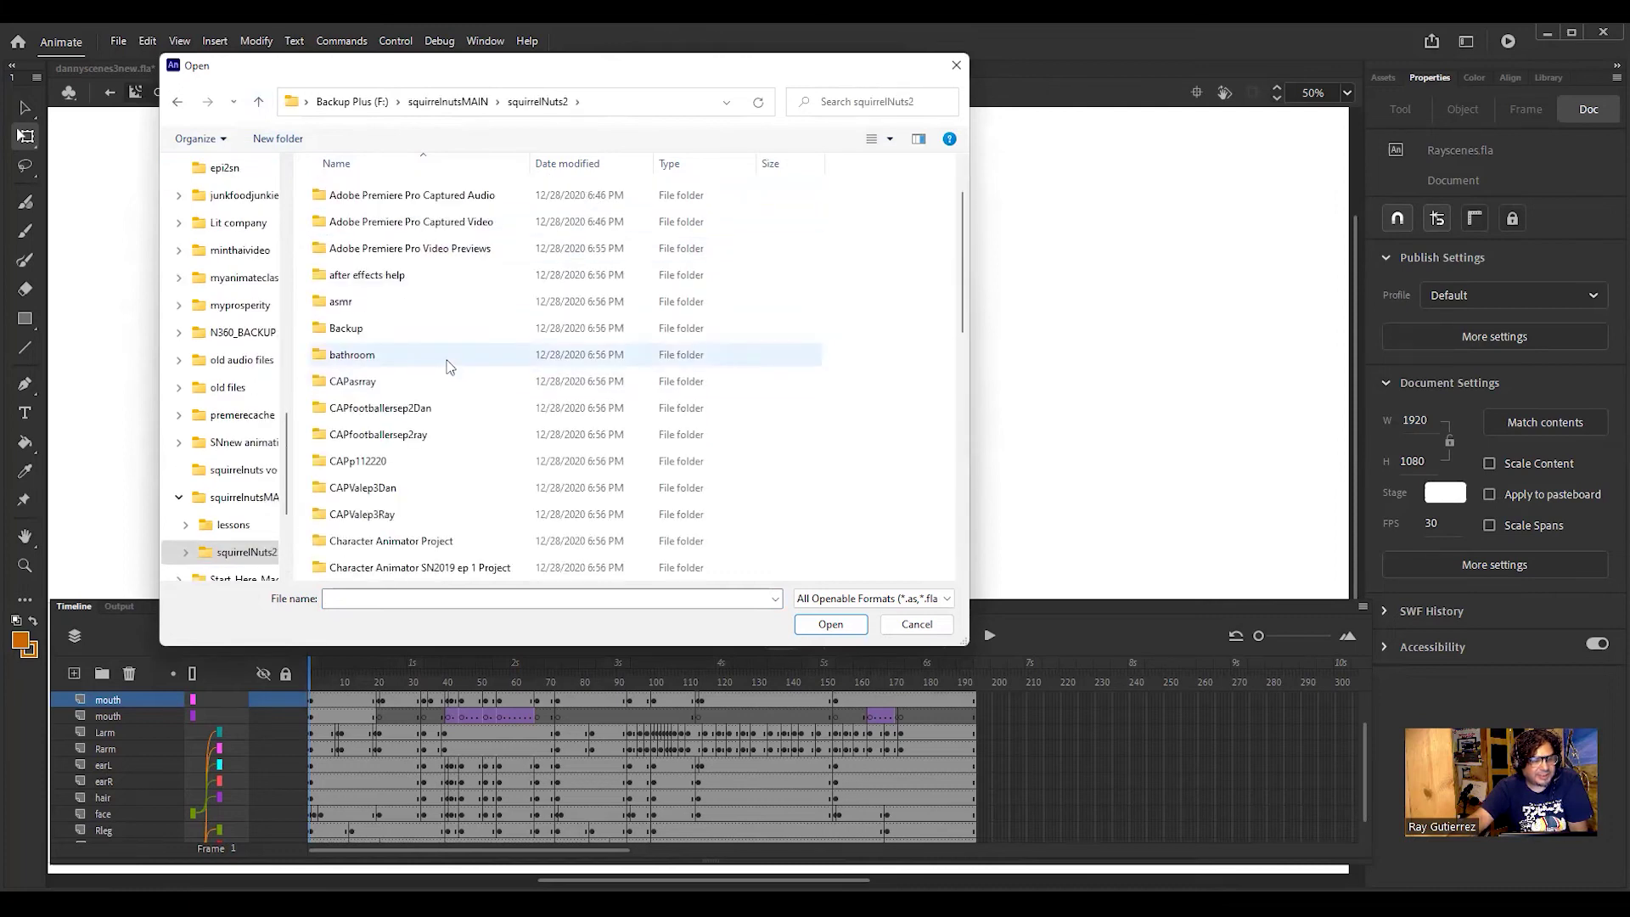
scroll(450, 364, down, 4)
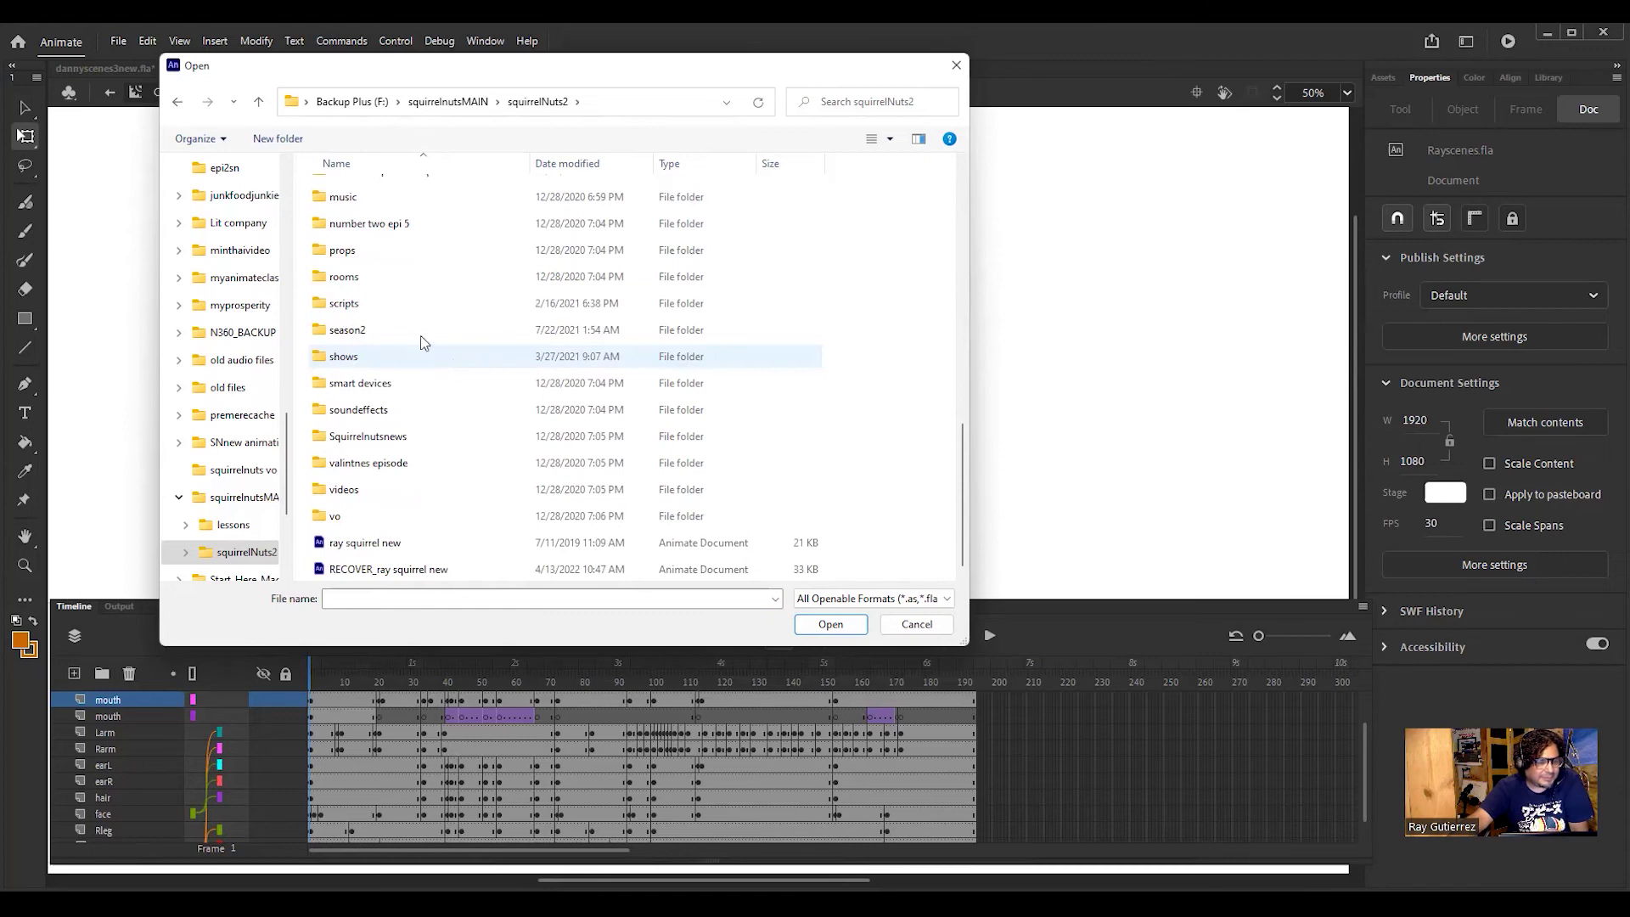
scroll(429, 299, up, 2)
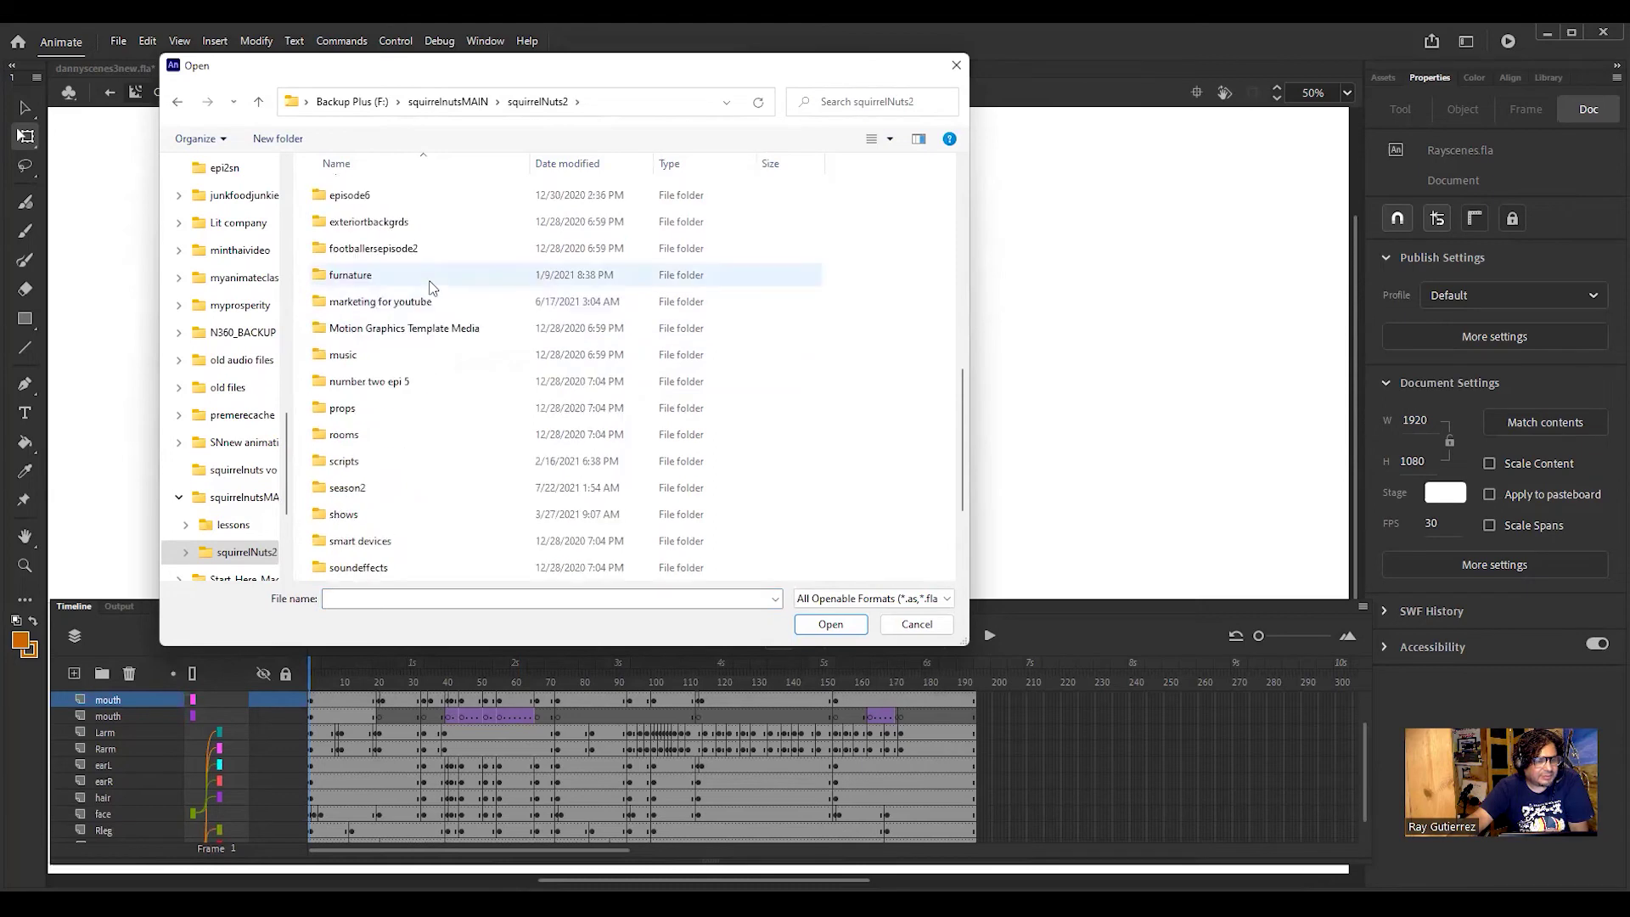
scroll(380, 248, up, 1)
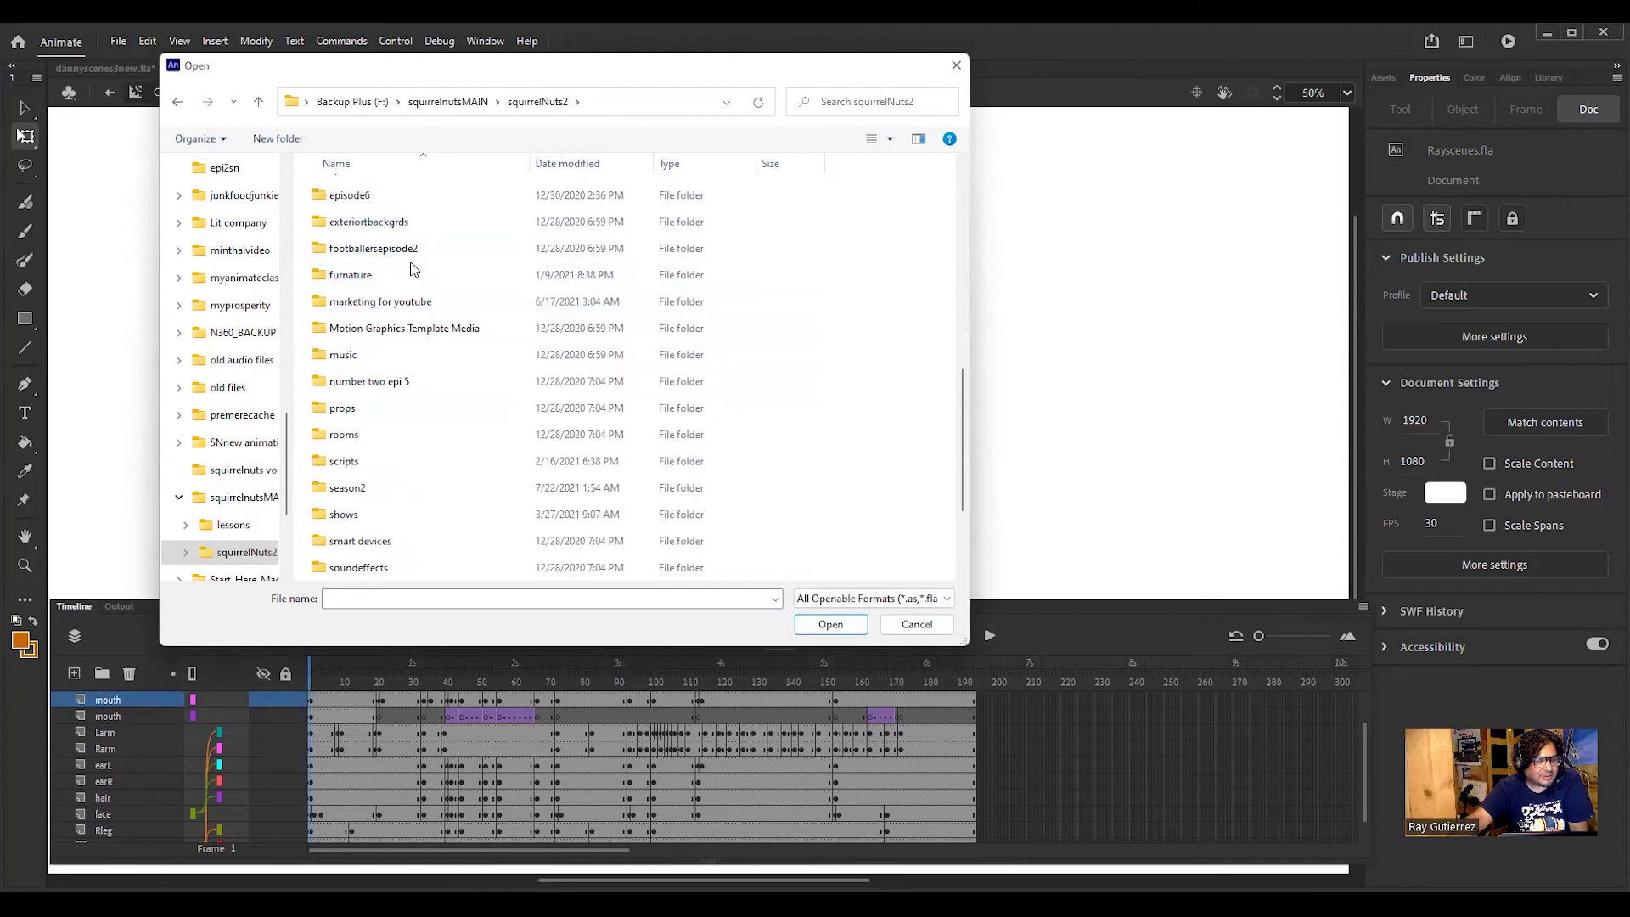
double_click(326, 492)
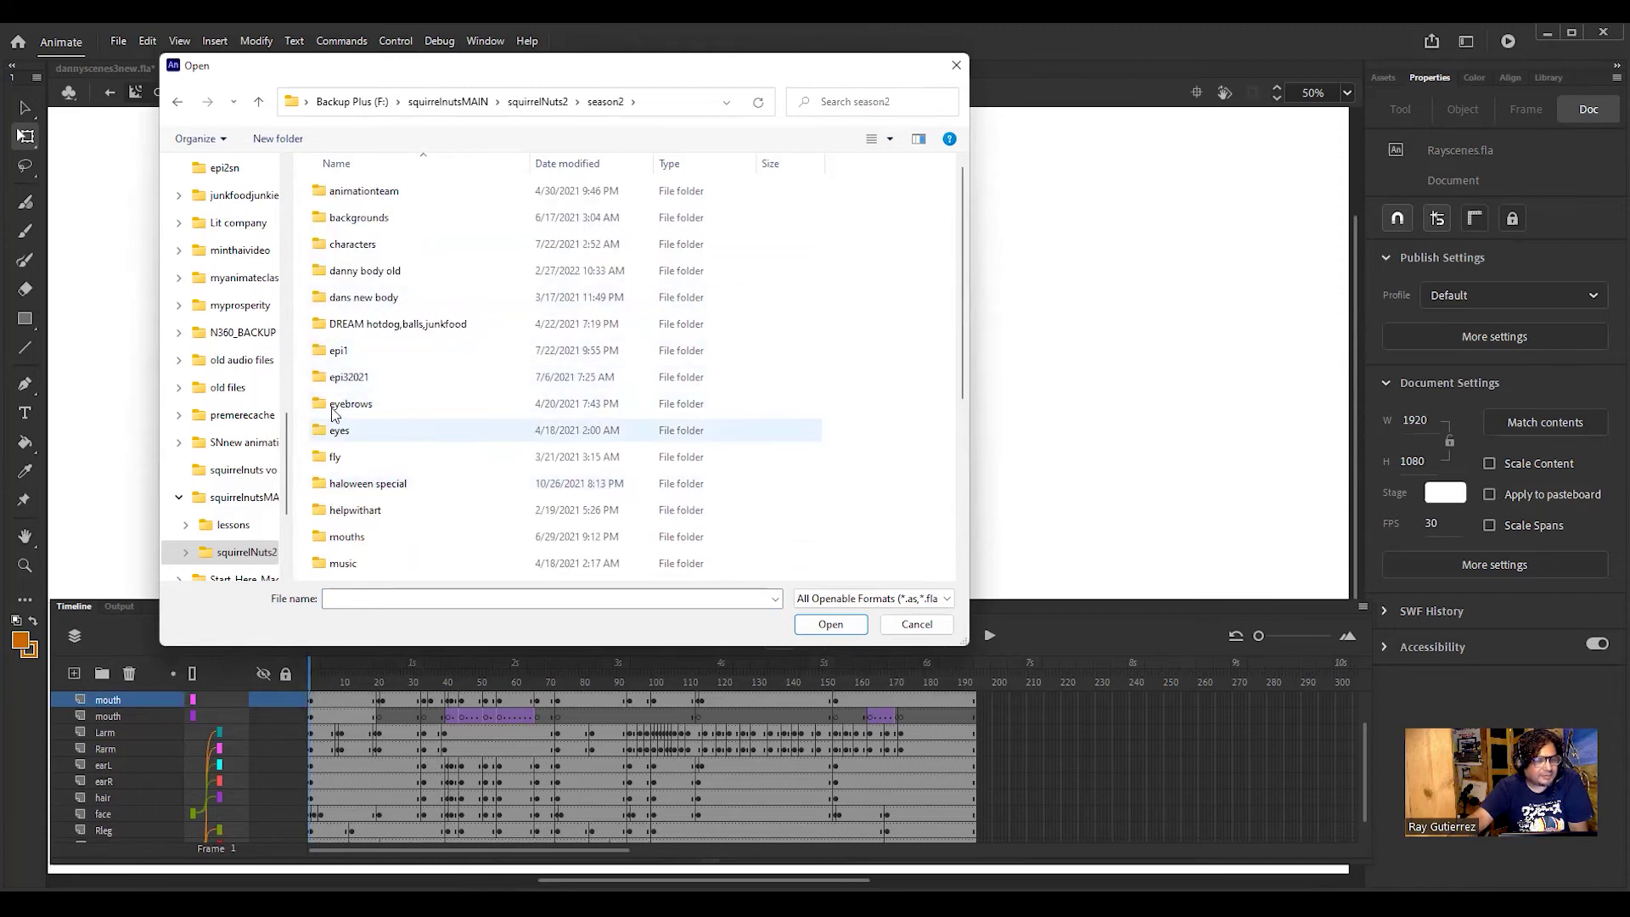
double_click(321, 379)
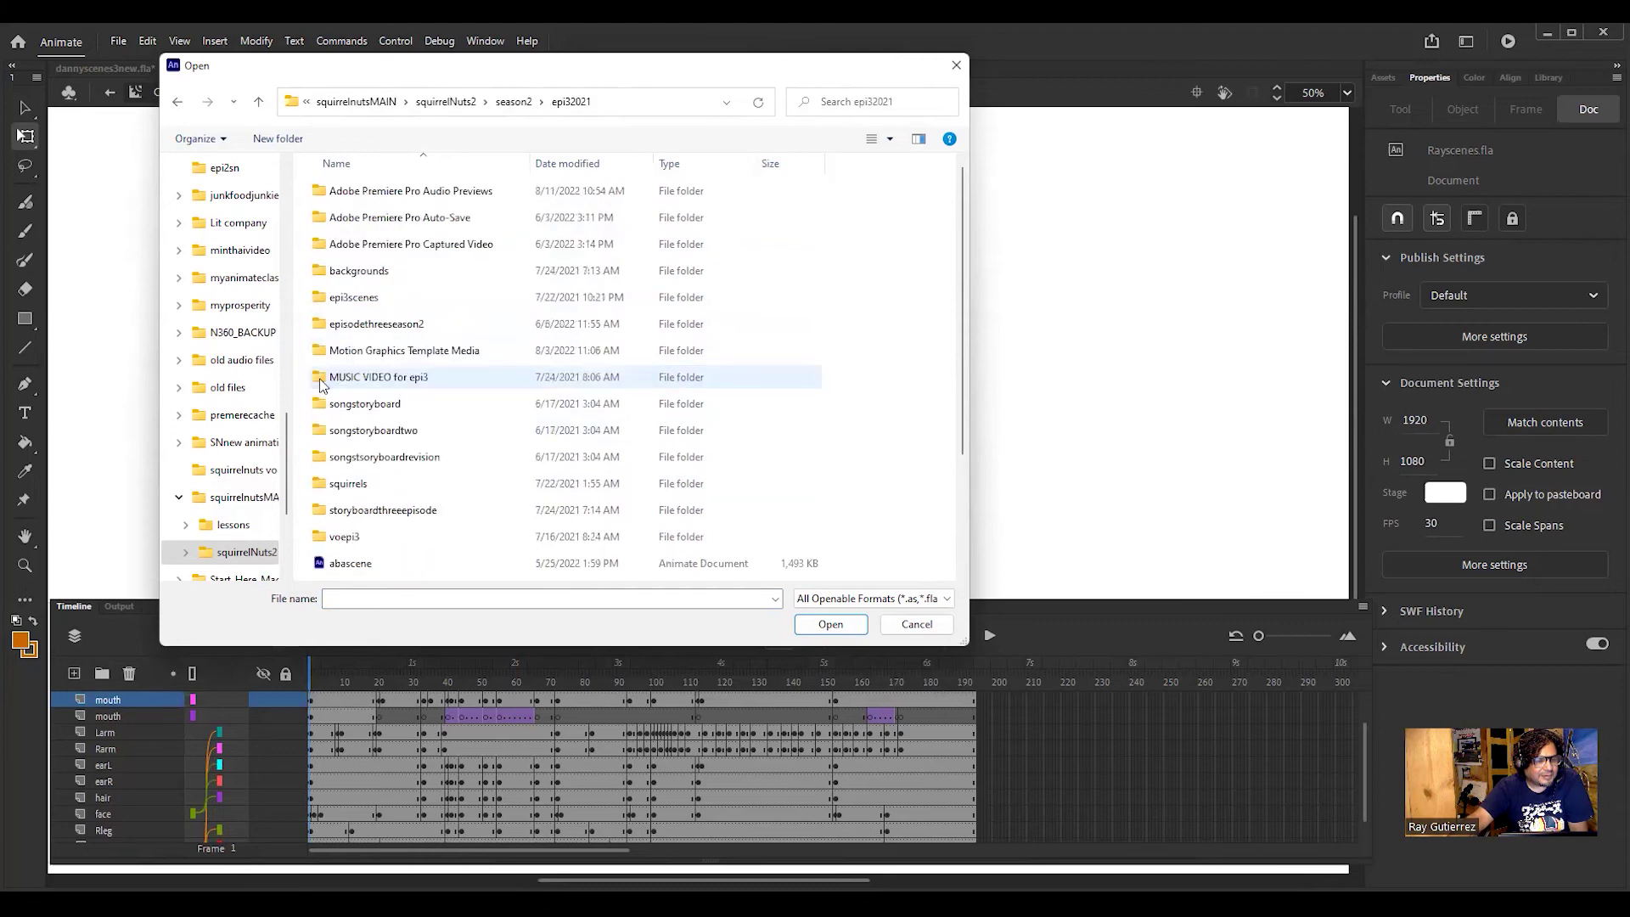
Step: Check the season2 backgrounds folder and its epi2 subfolder for documents, and return to season2
click(258, 104)
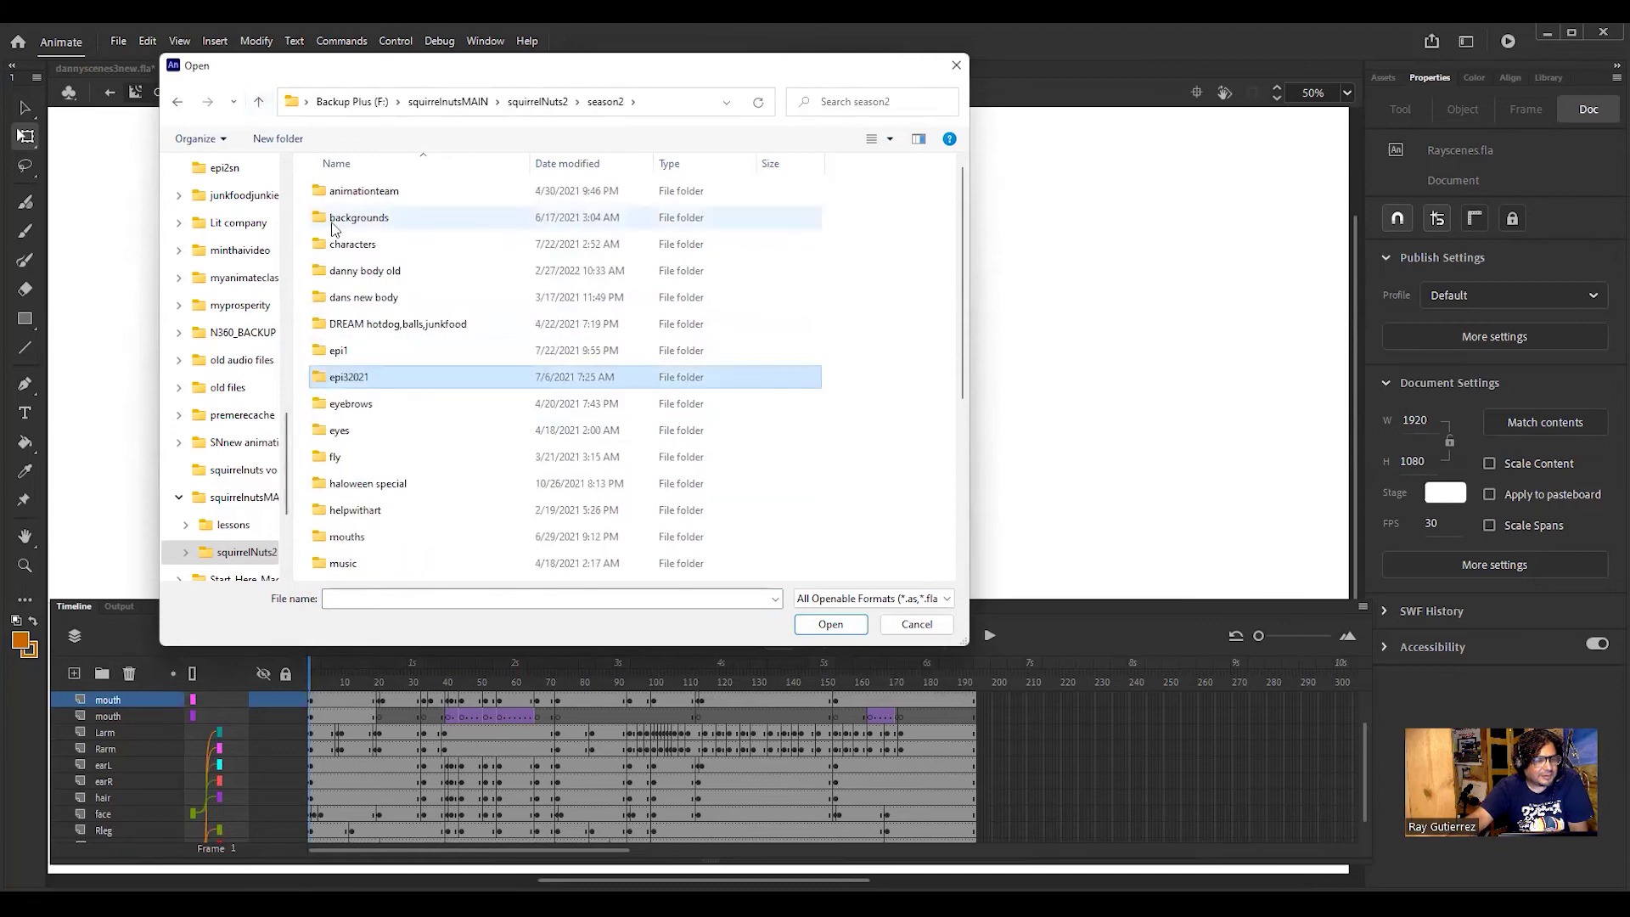
double_click(326, 223)
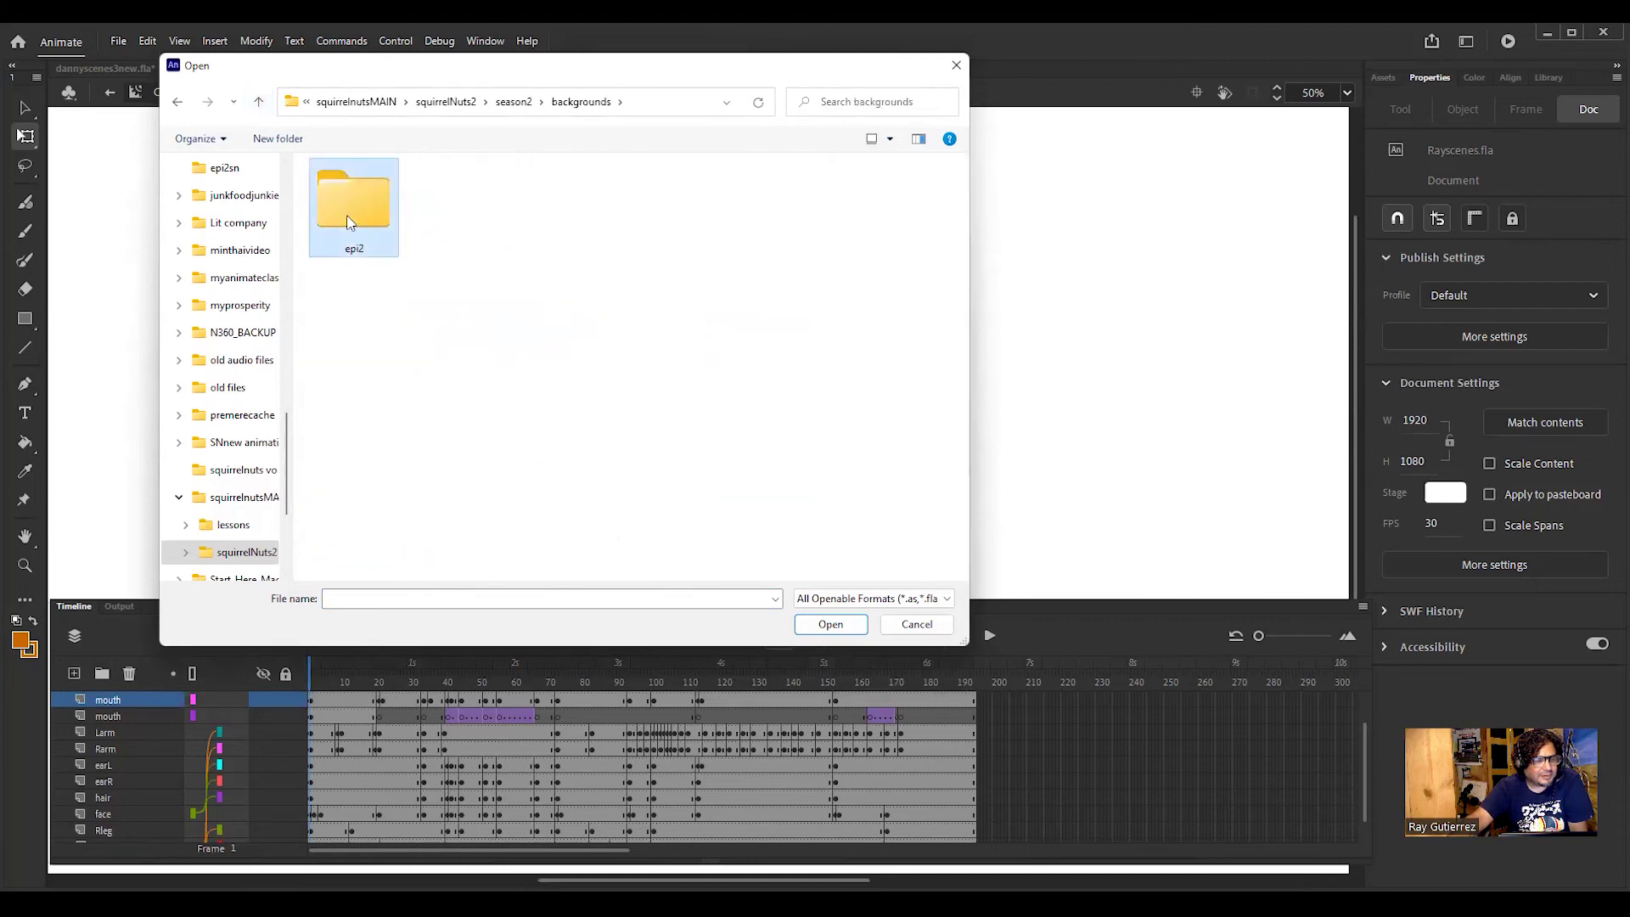
double_click(346, 218)
click(259, 102)
click(263, 111)
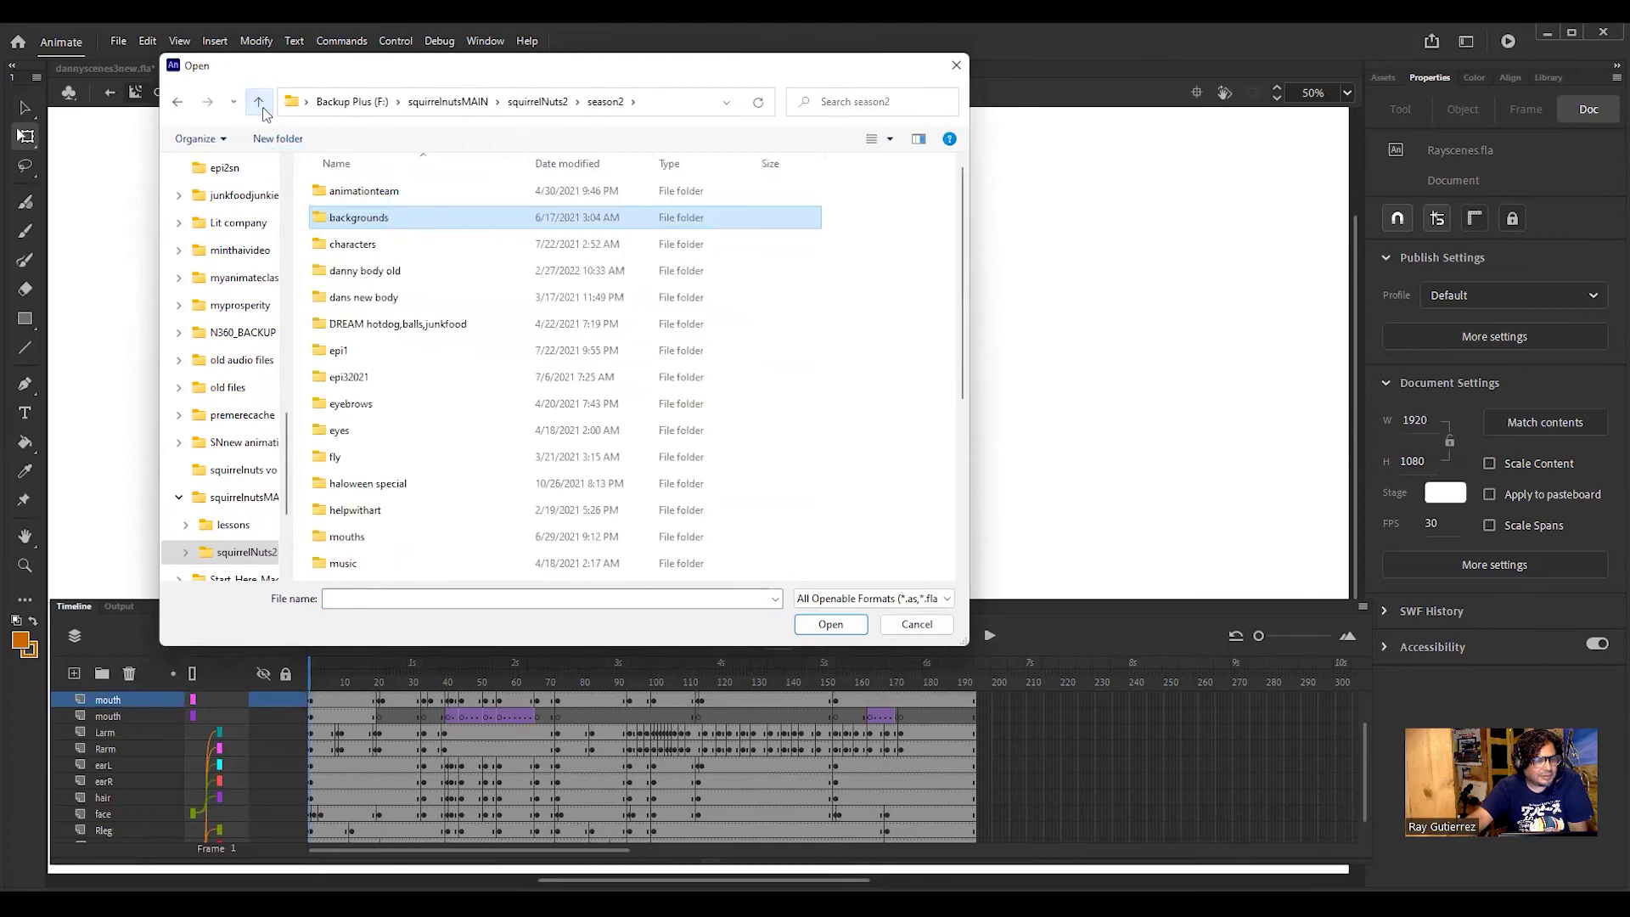
Step: Check the backgrounds folder inside epi32021 for documents and return to epi32021
double_click(328, 387)
click(323, 279)
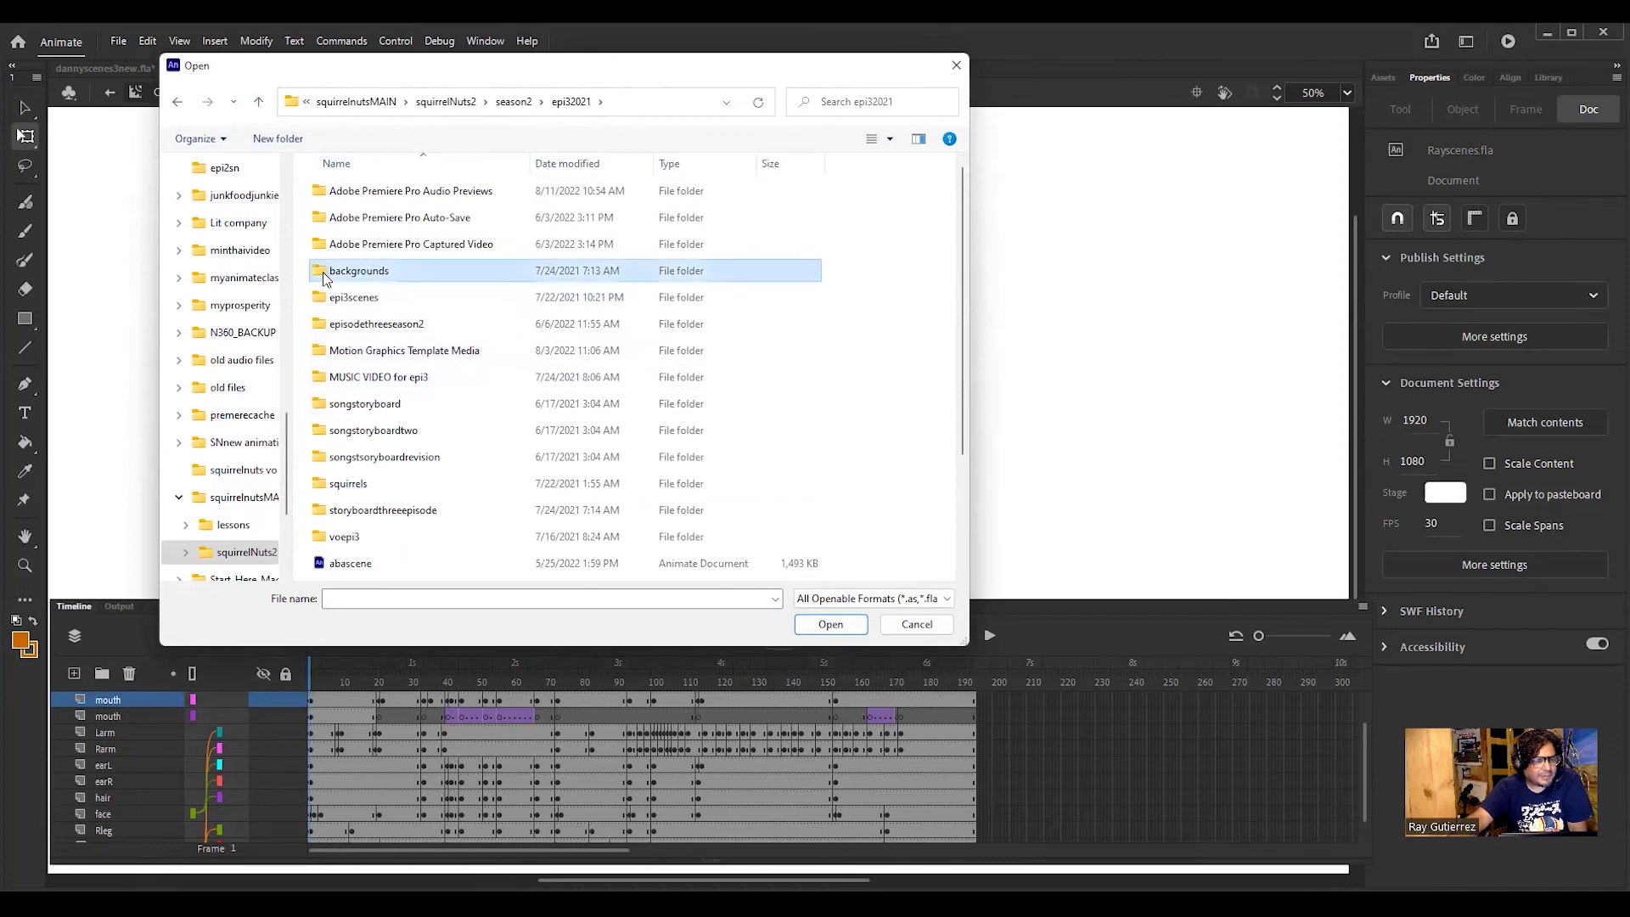
double_click(327, 280)
click(258, 102)
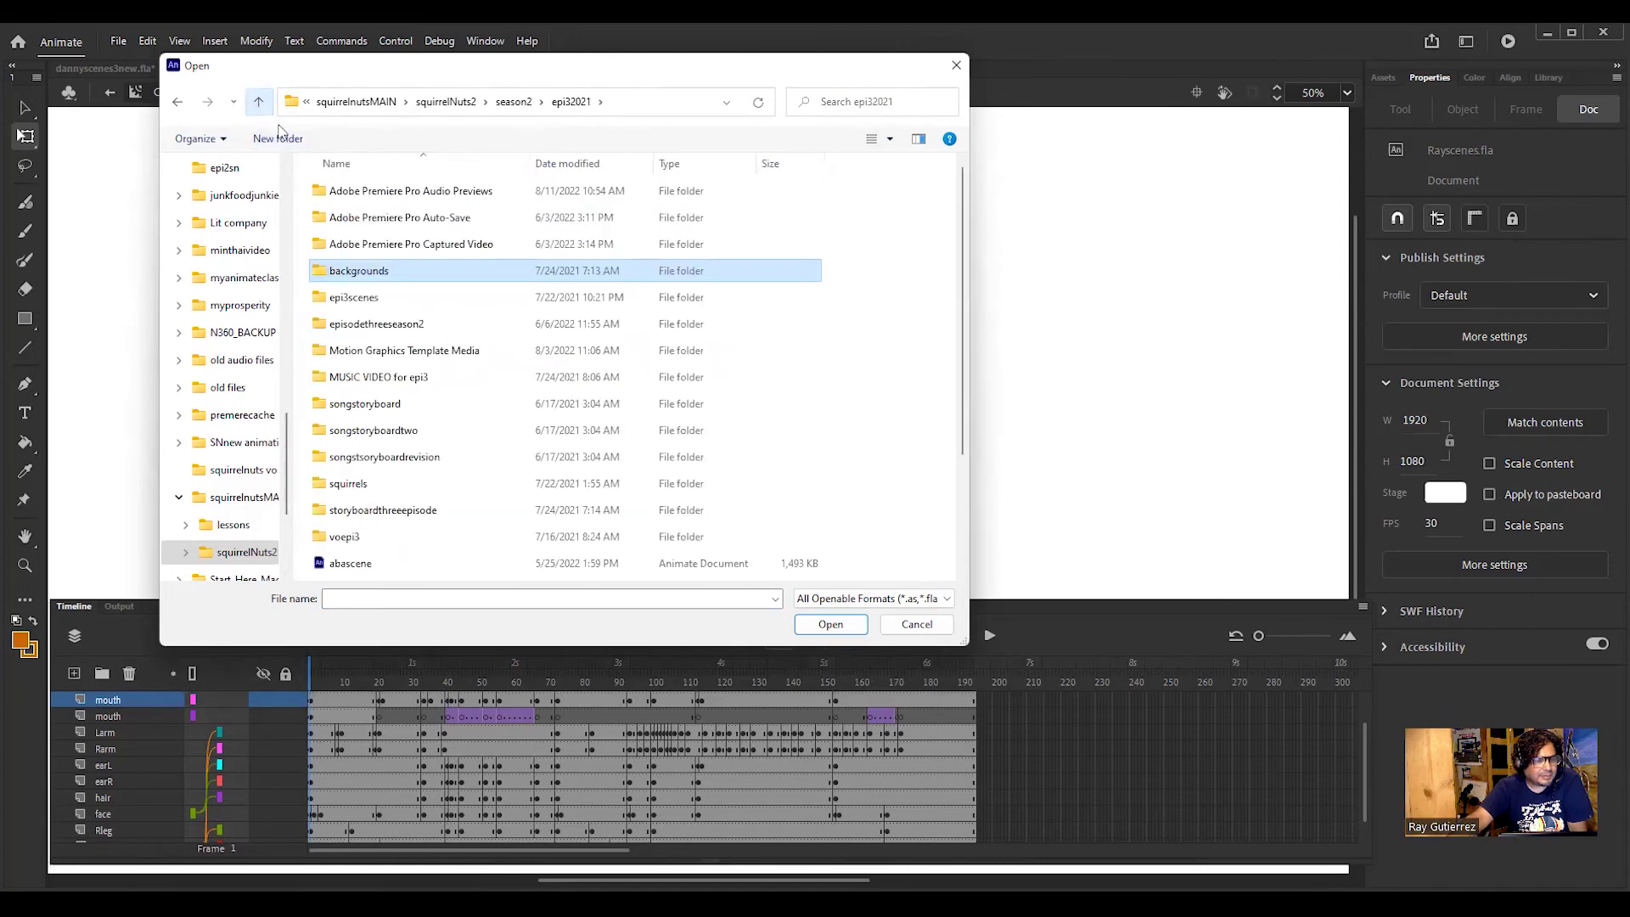
Step: Look through the epi32021 folder, check its epi3scenes subfolder, and return to epi32021
scroll(367, 312, down, 2)
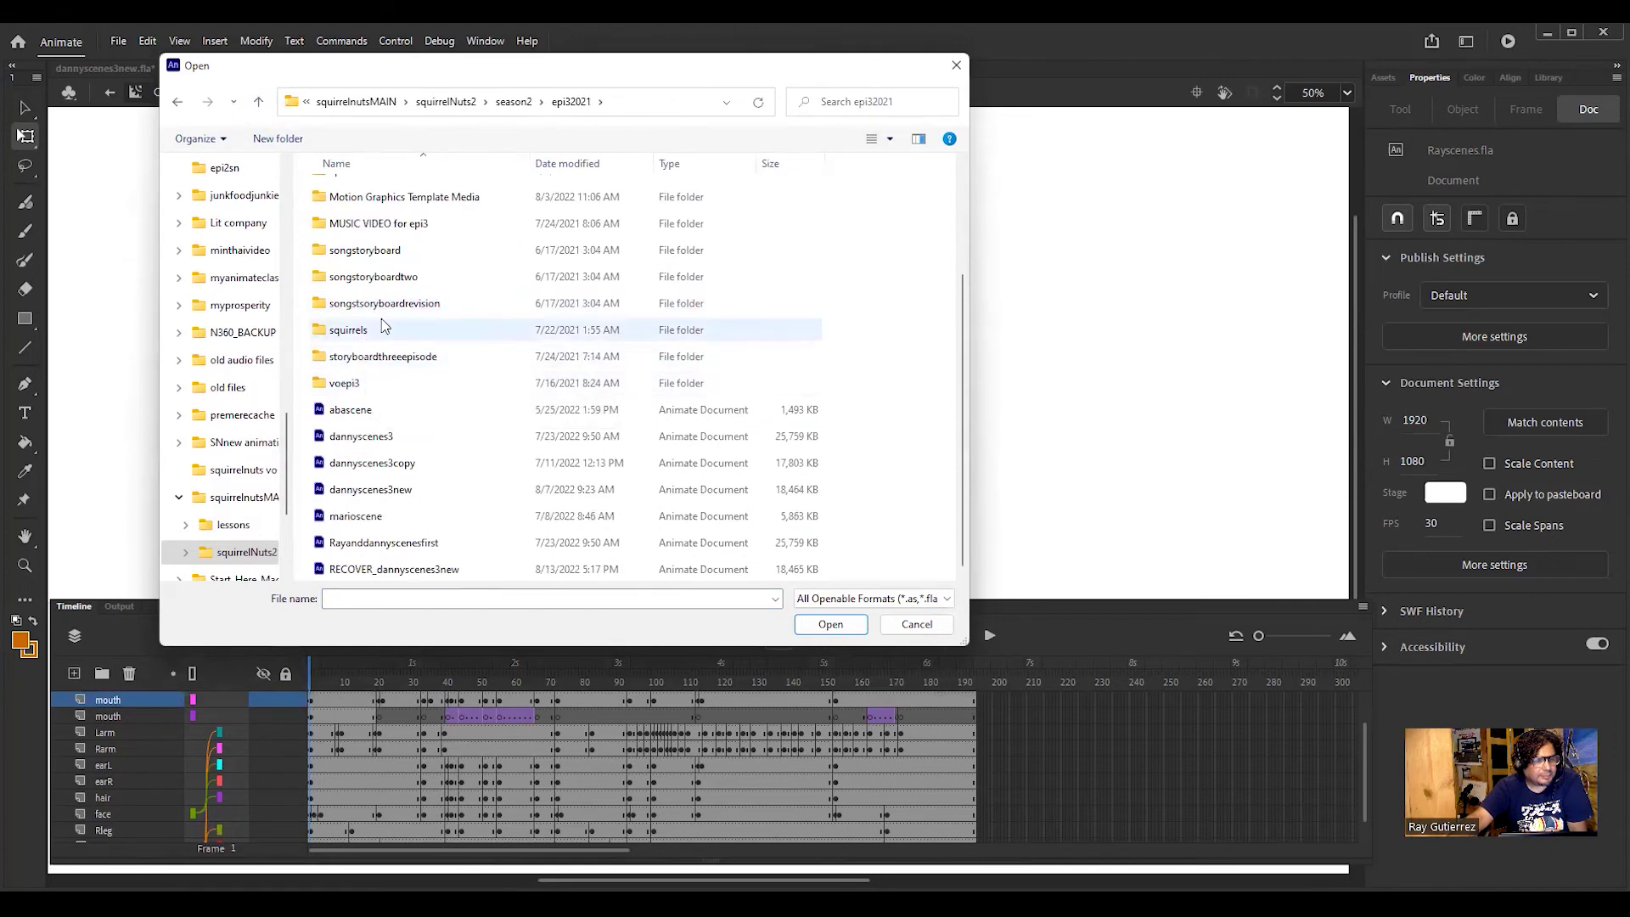
scroll(383, 323, up, 1)
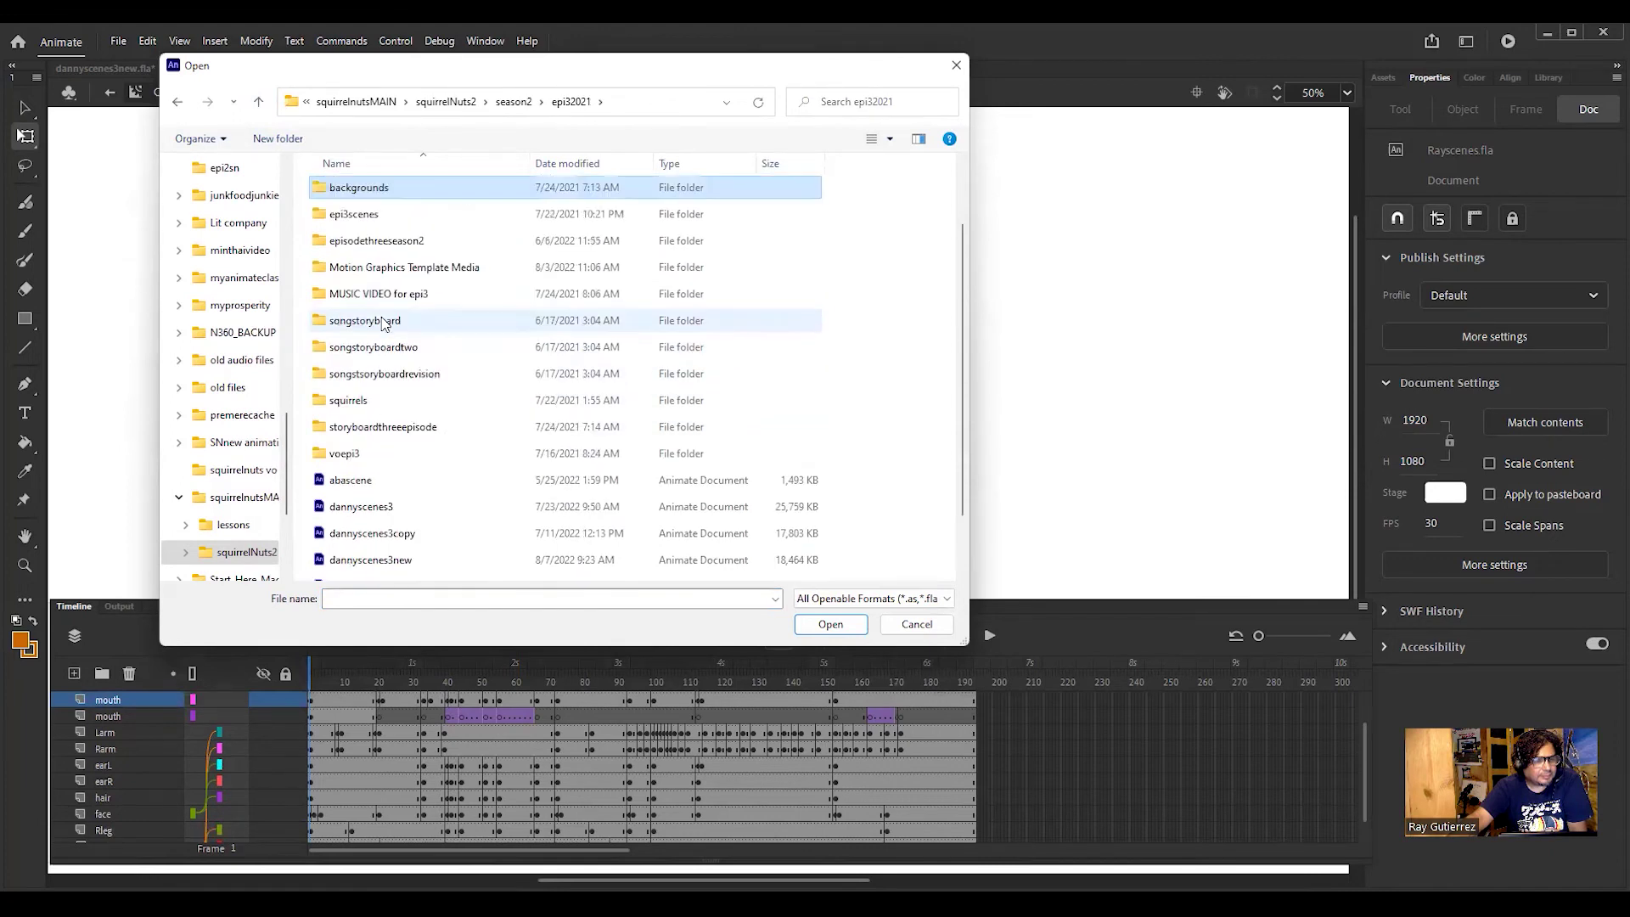
double_click(322, 222)
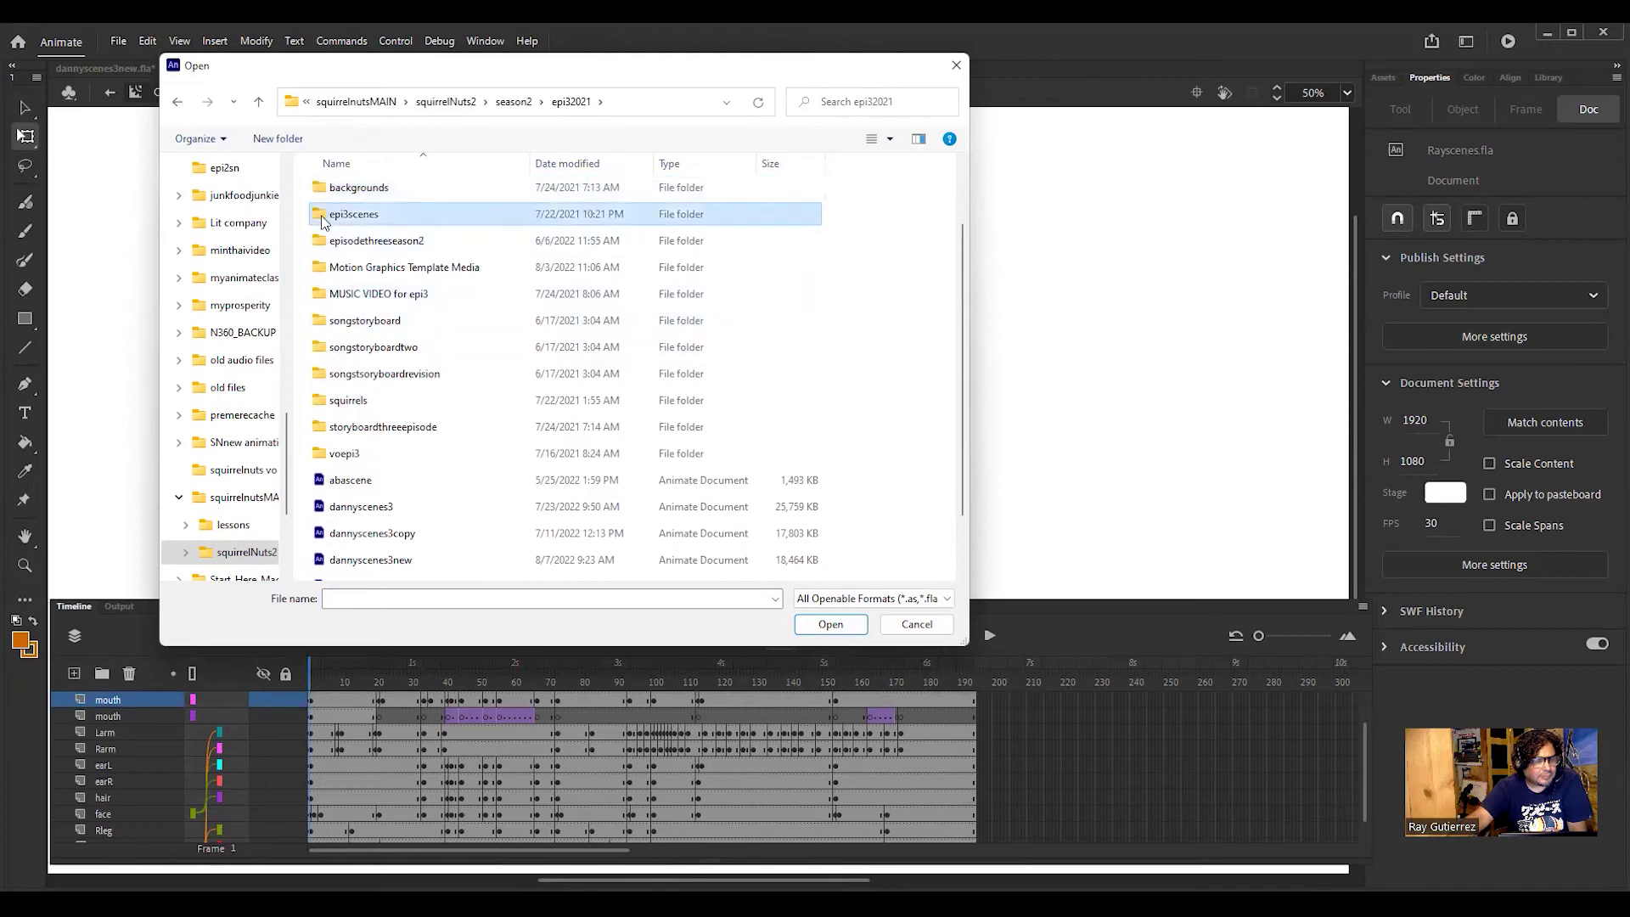
click(258, 101)
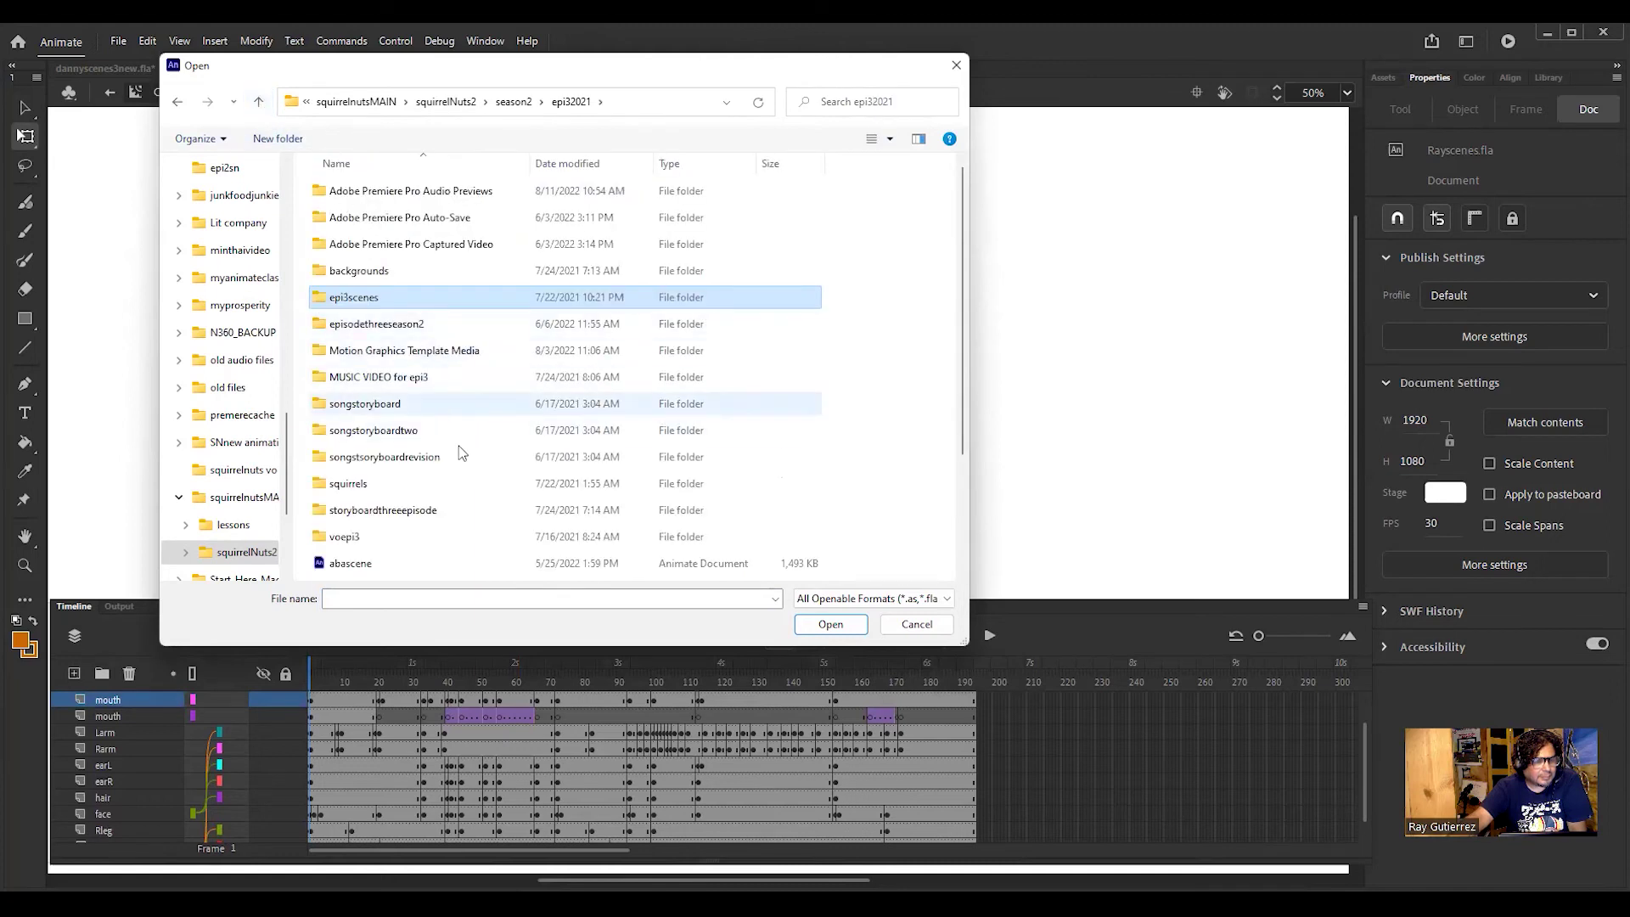
Step: Scan the epi32021 file list and inspect the epi3scenes folder with the file filter set to All Openable Formats
scroll(456, 446, down, 1)
scroll(456, 448, down, 1)
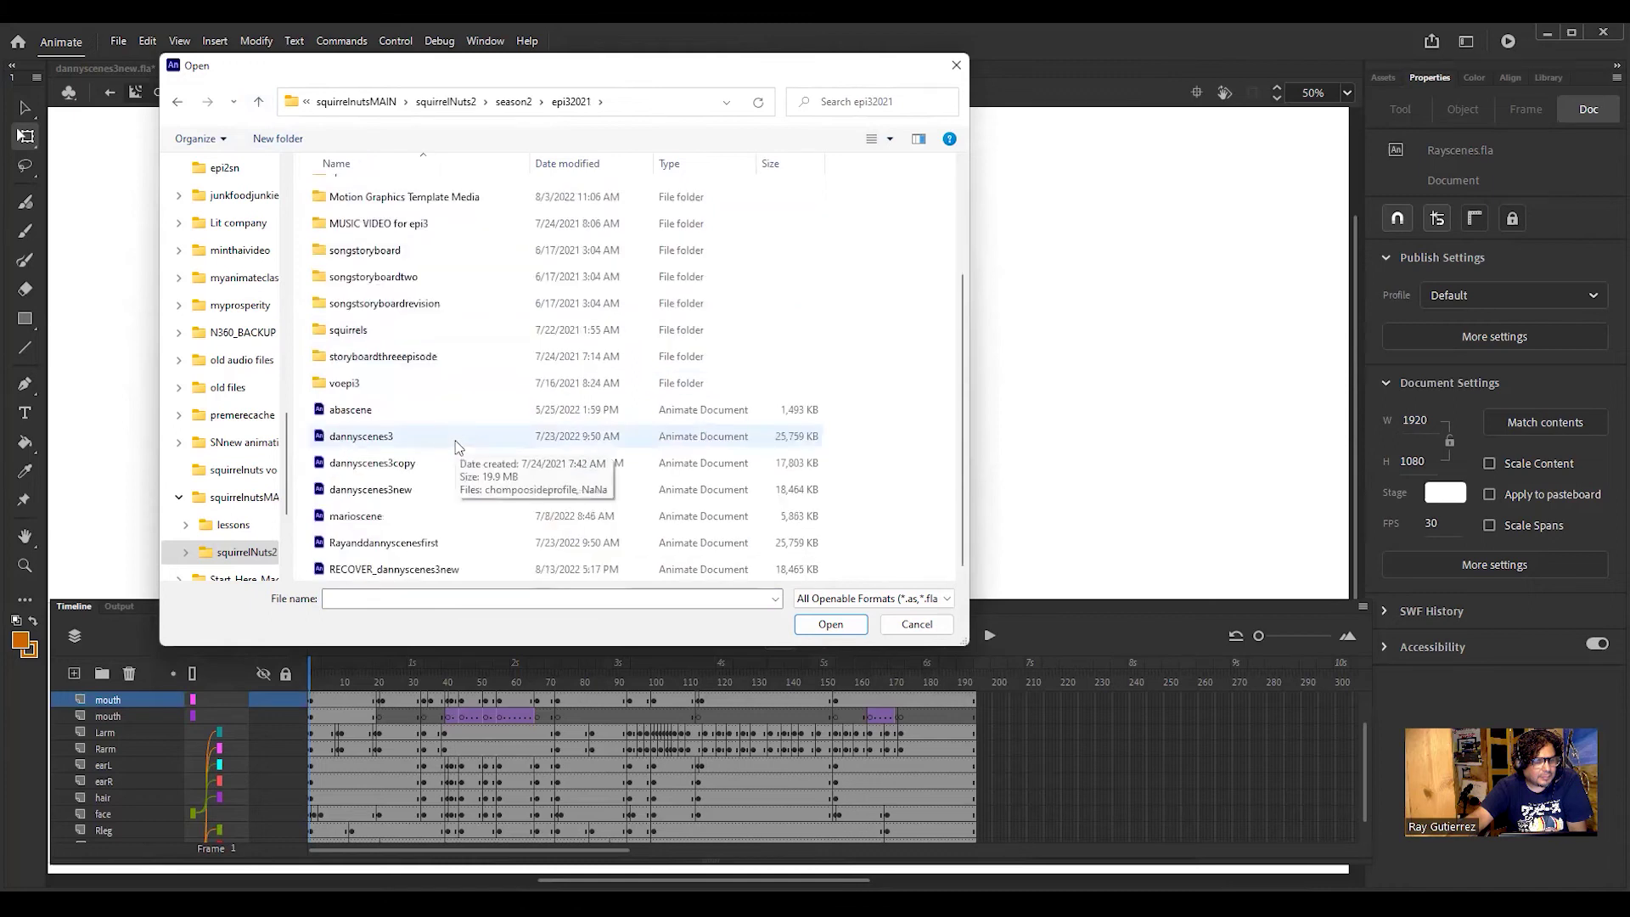
scroll(456, 448, up, 2)
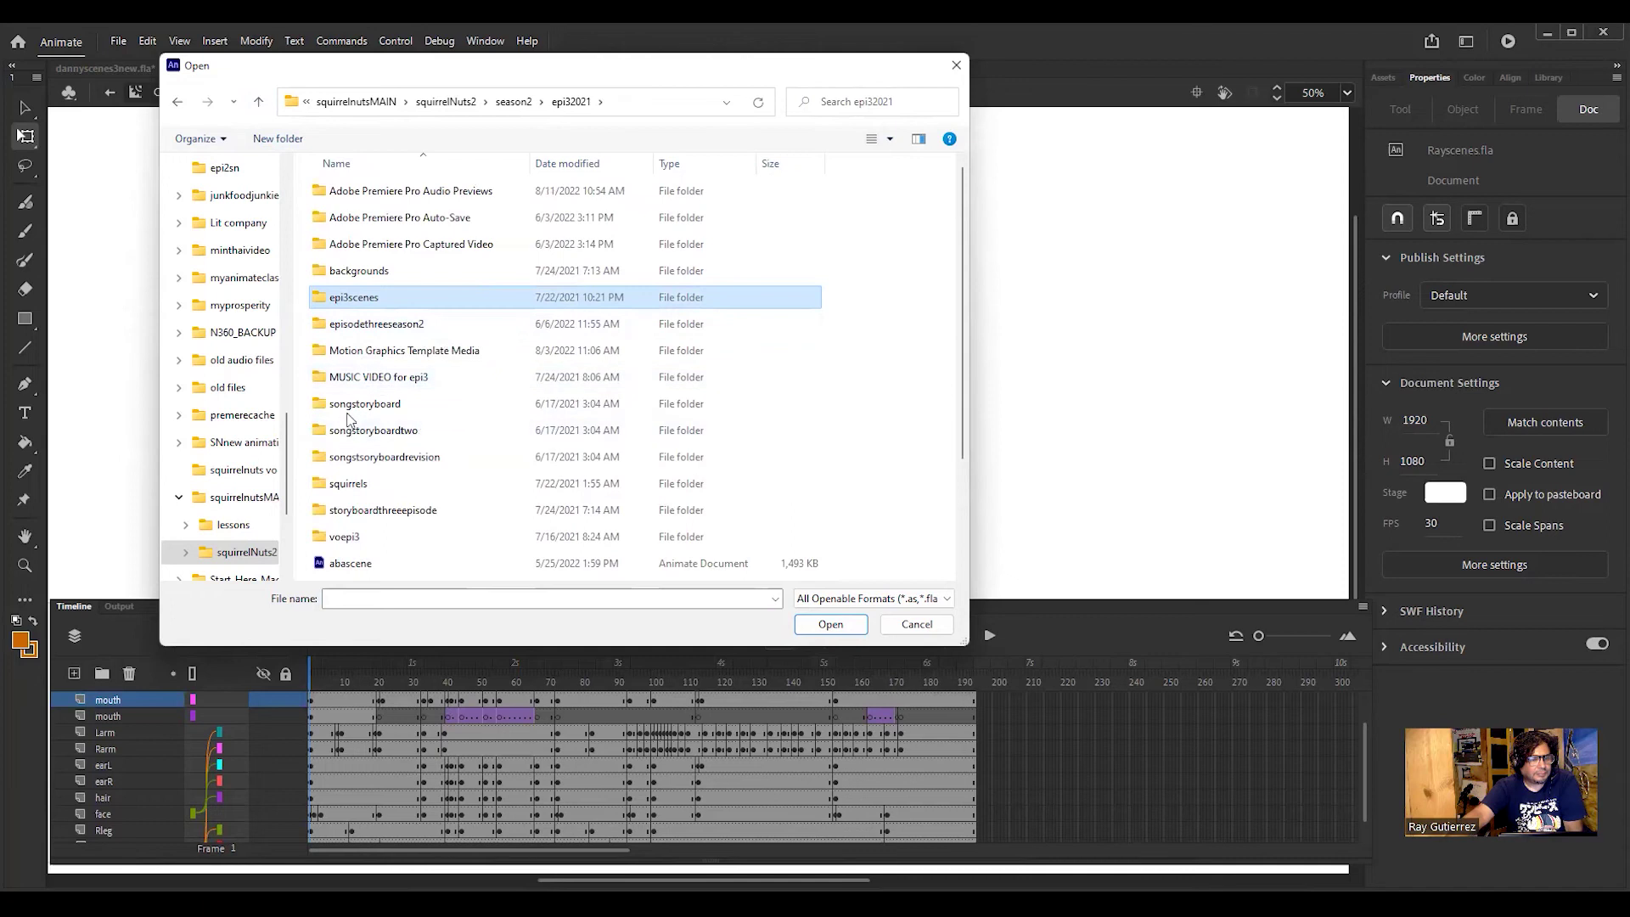
double_click(322, 299)
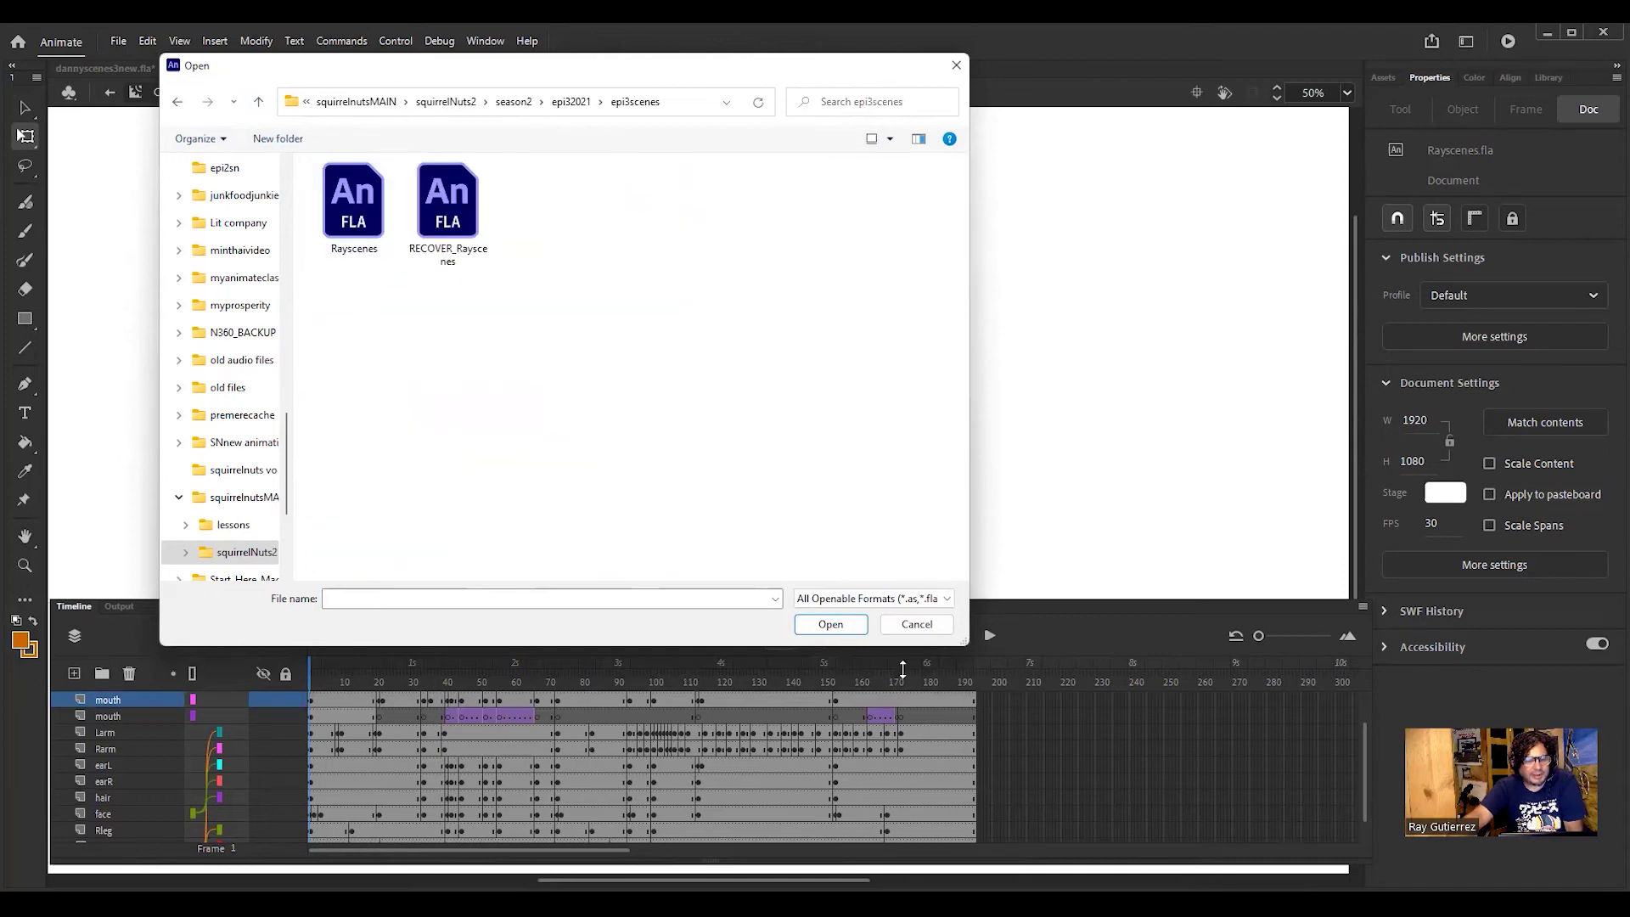
click(949, 599)
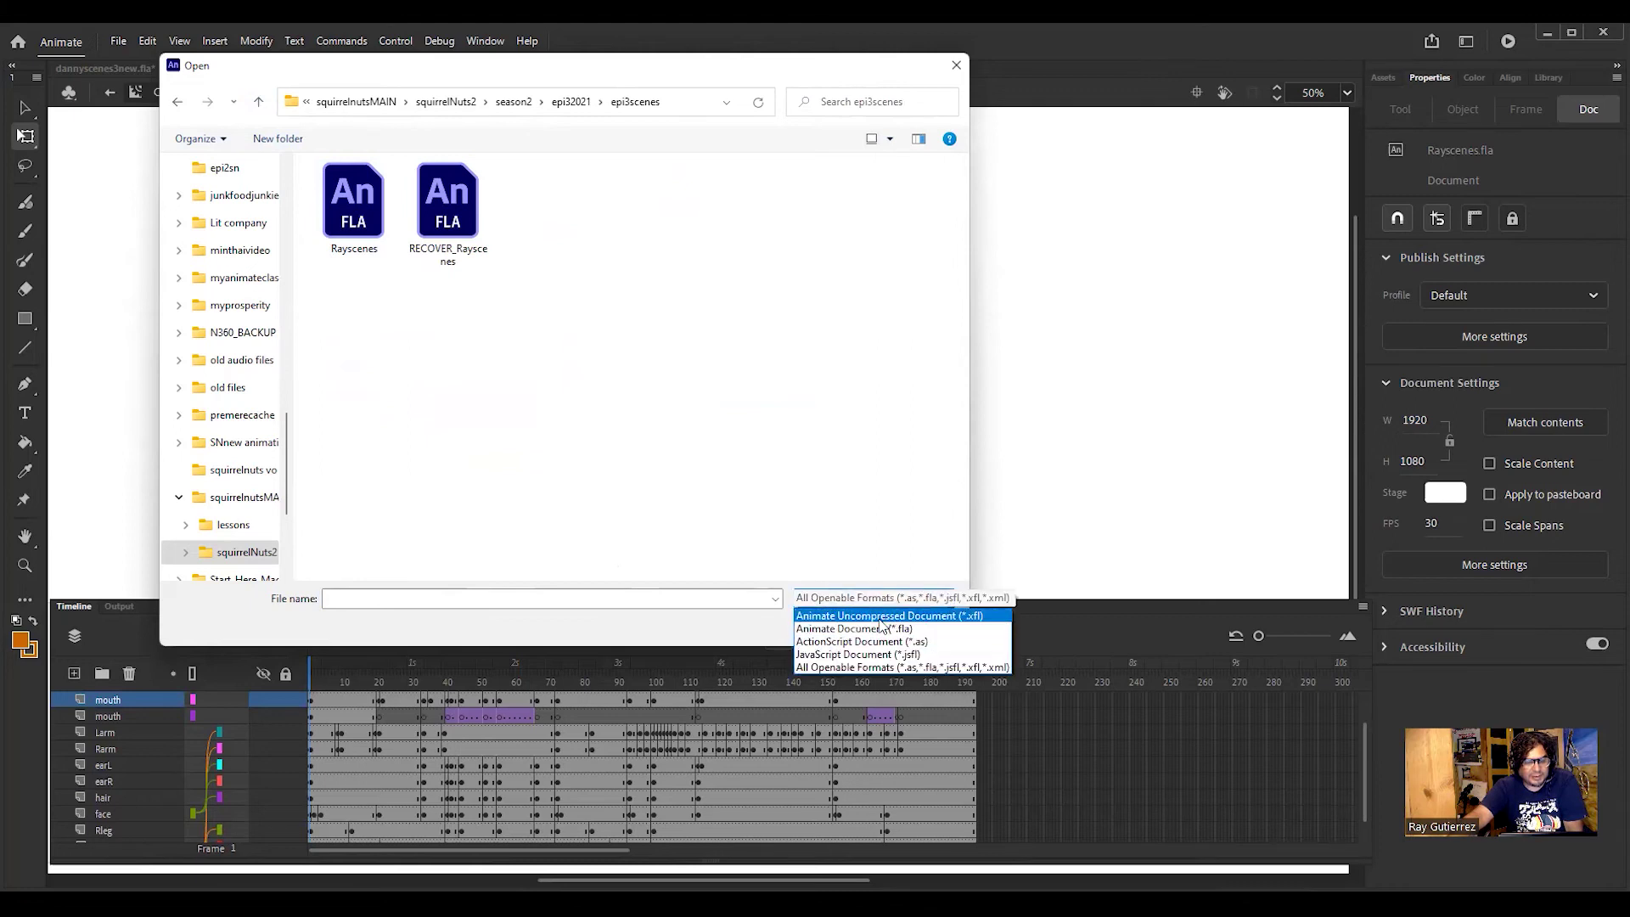
click(877, 669)
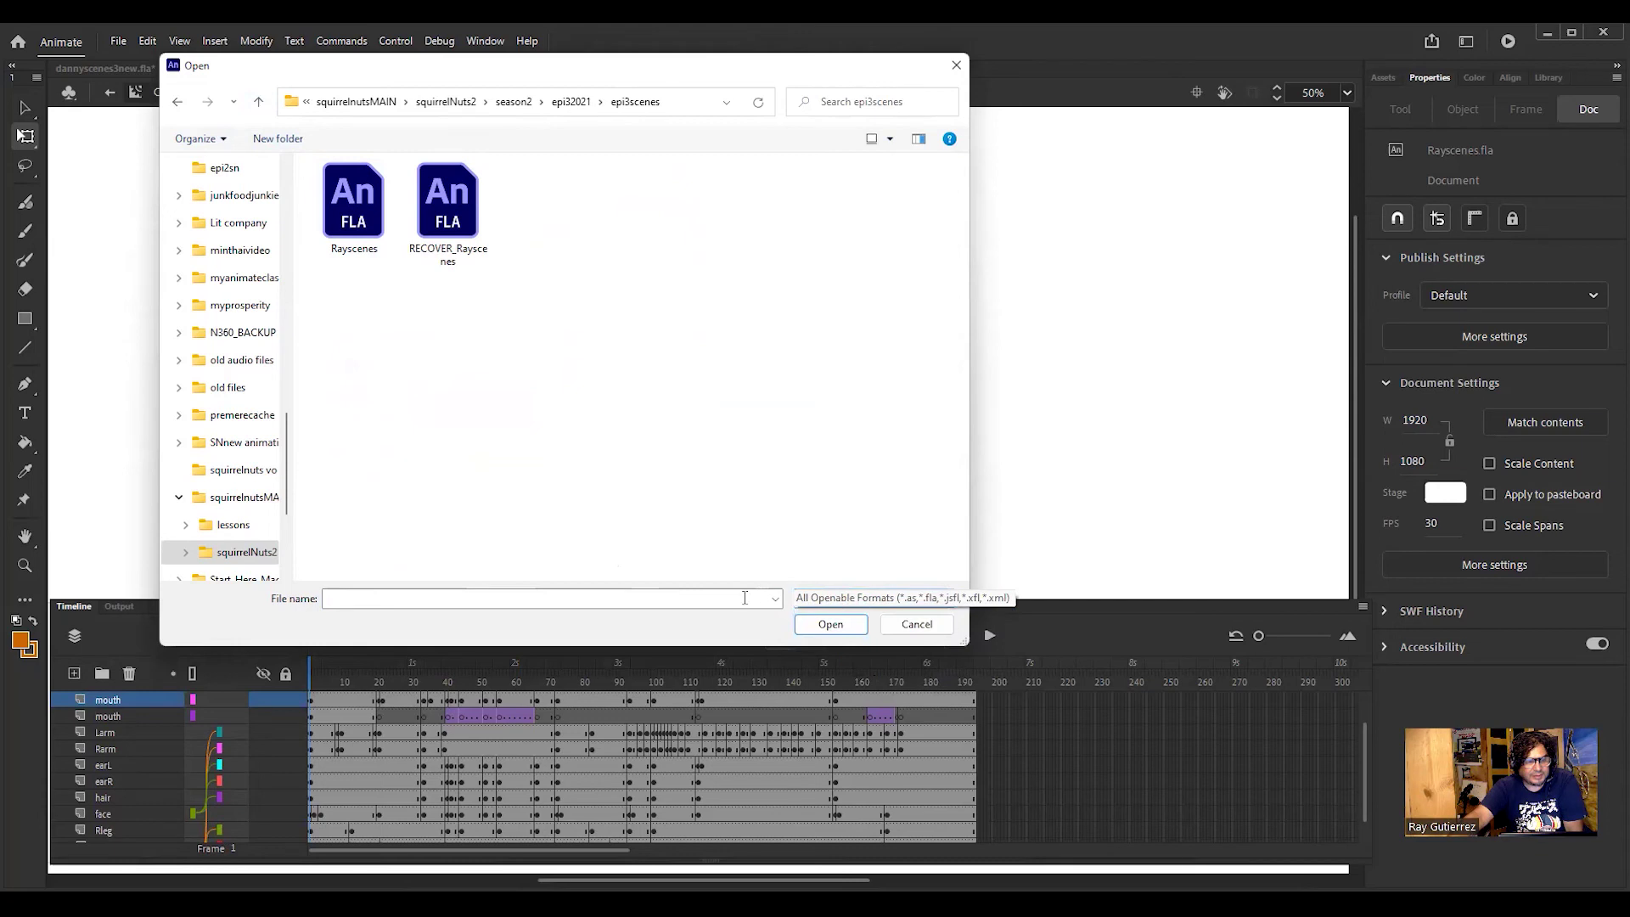
Step: Recheck the backgrounds folder inside epi32021 for openable documents, and cancel opening a file
click(258, 101)
double_click(319, 270)
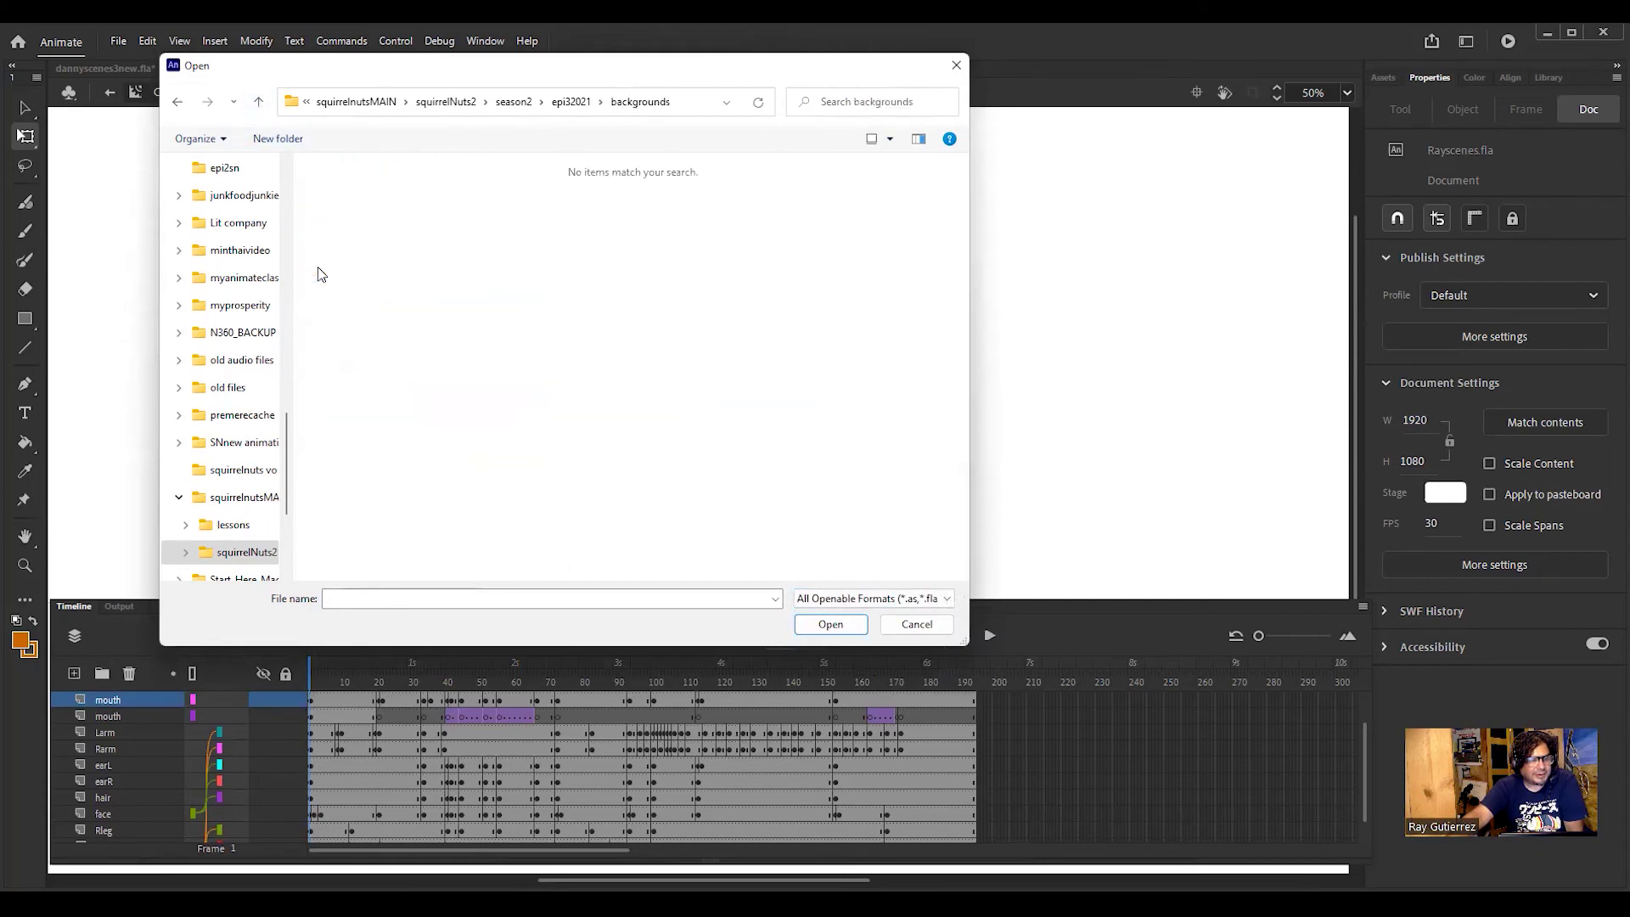
click(926, 600)
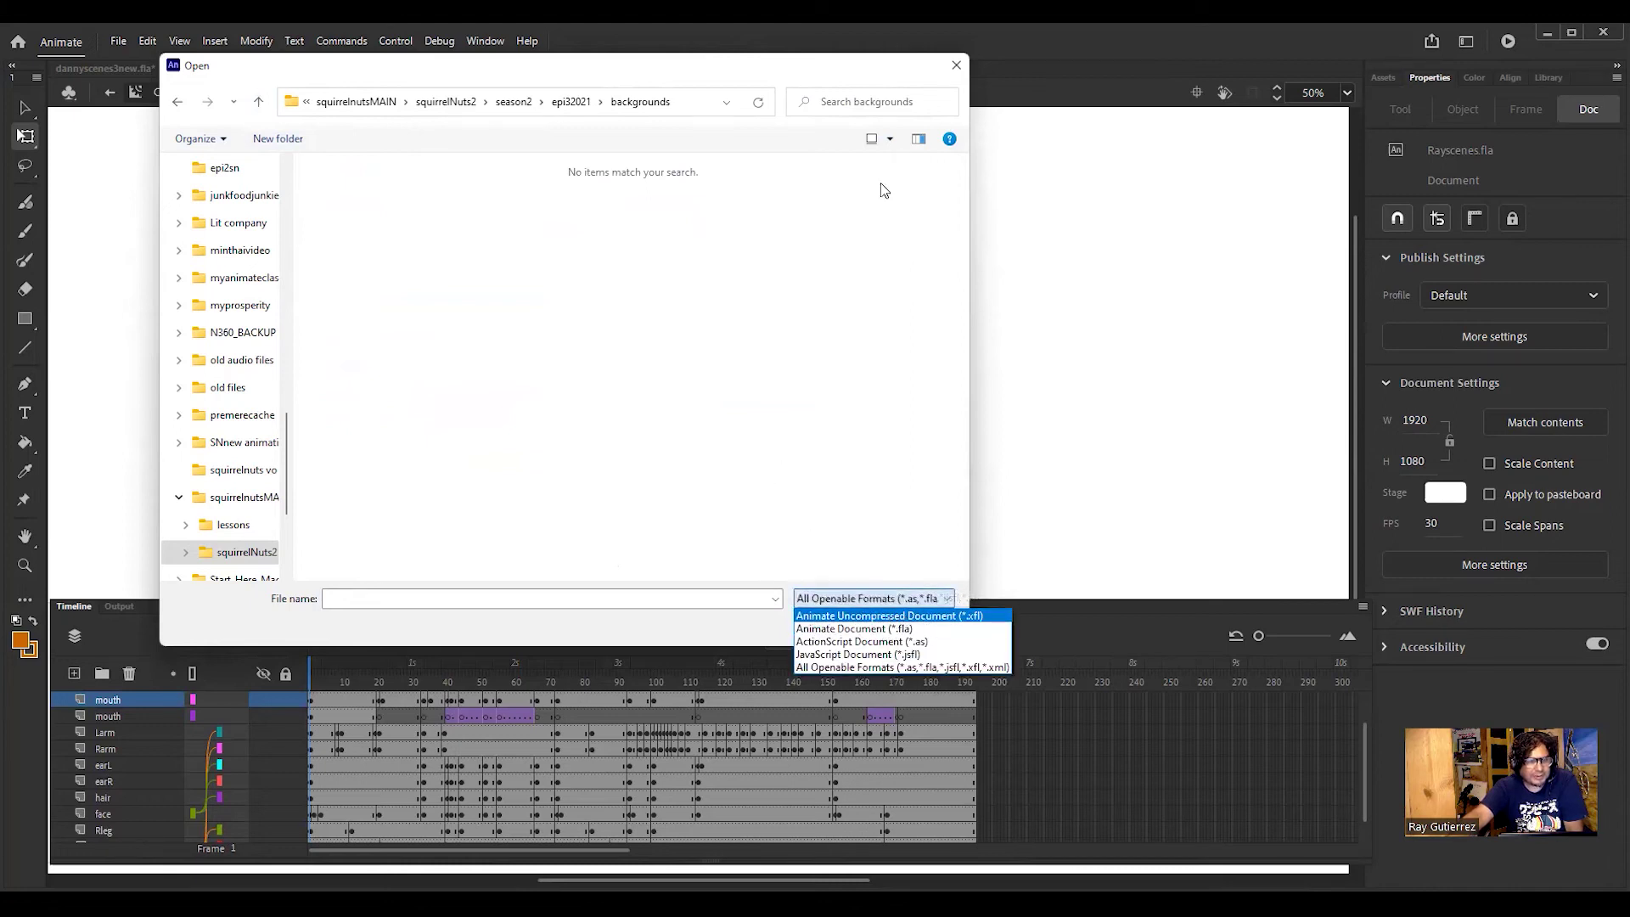
click(956, 68)
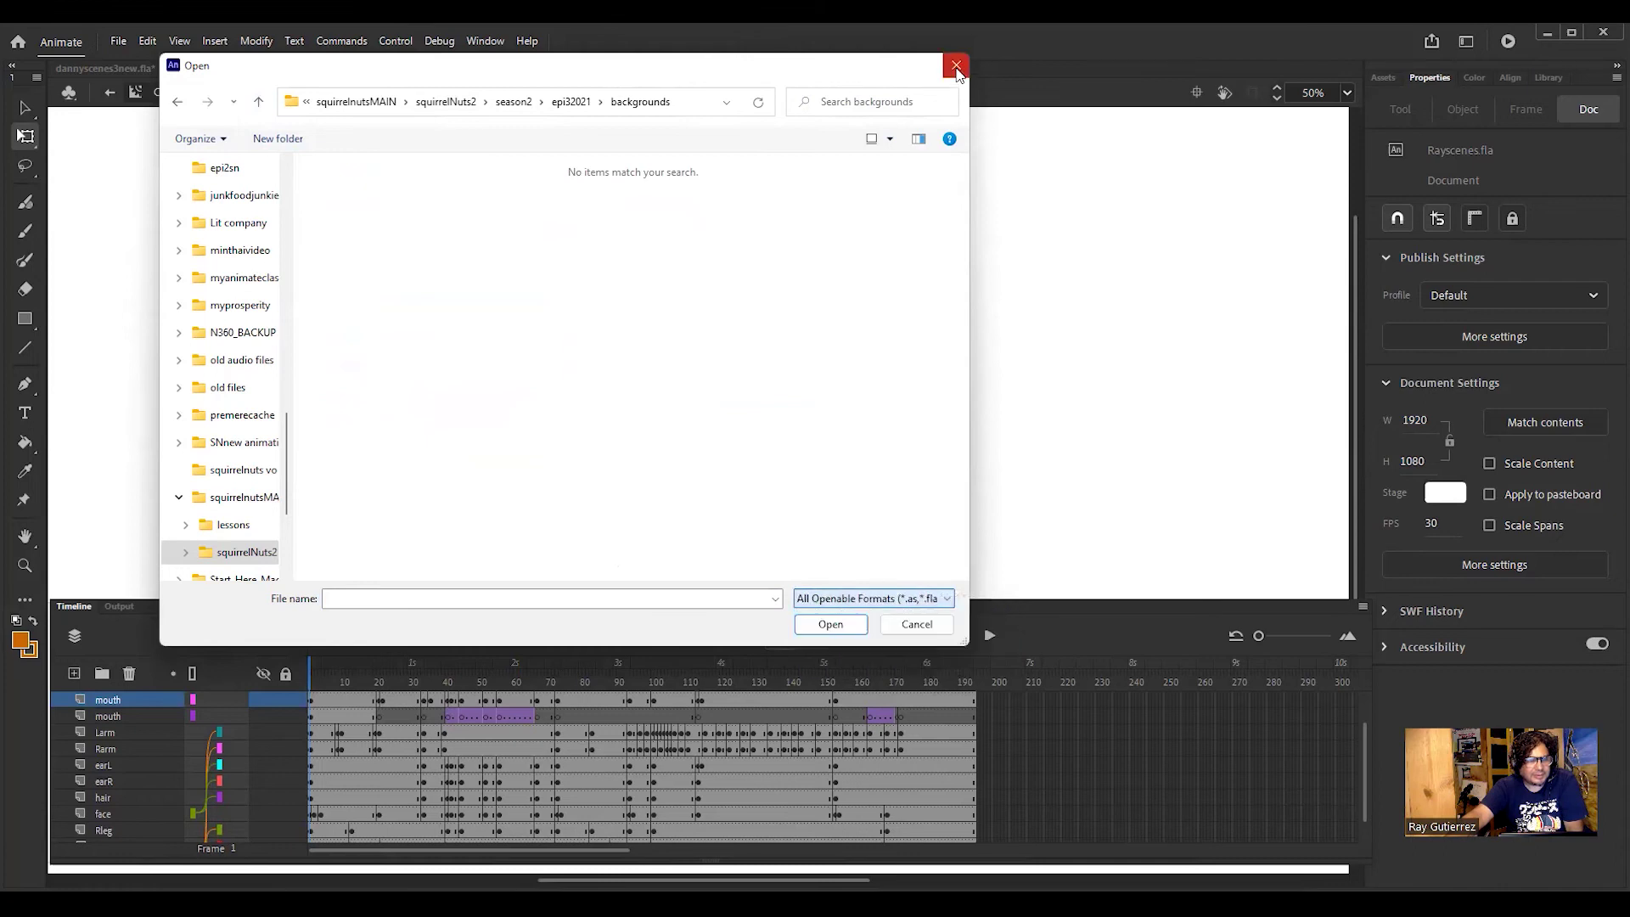
click(956, 68)
click(120, 42)
click(147, 99)
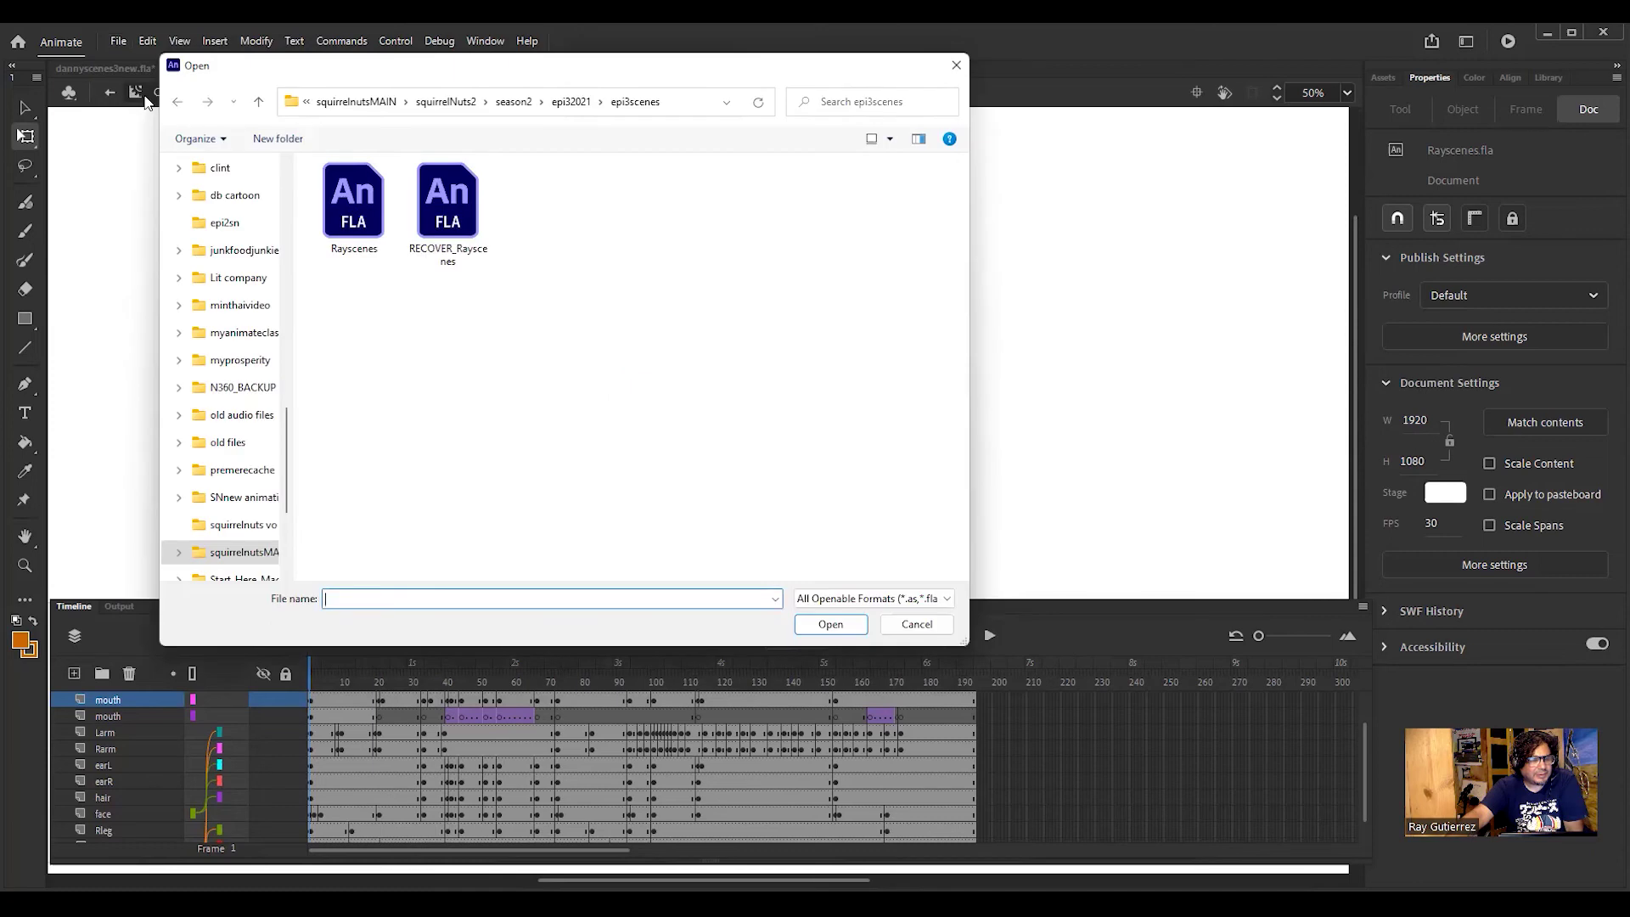
click(236, 285)
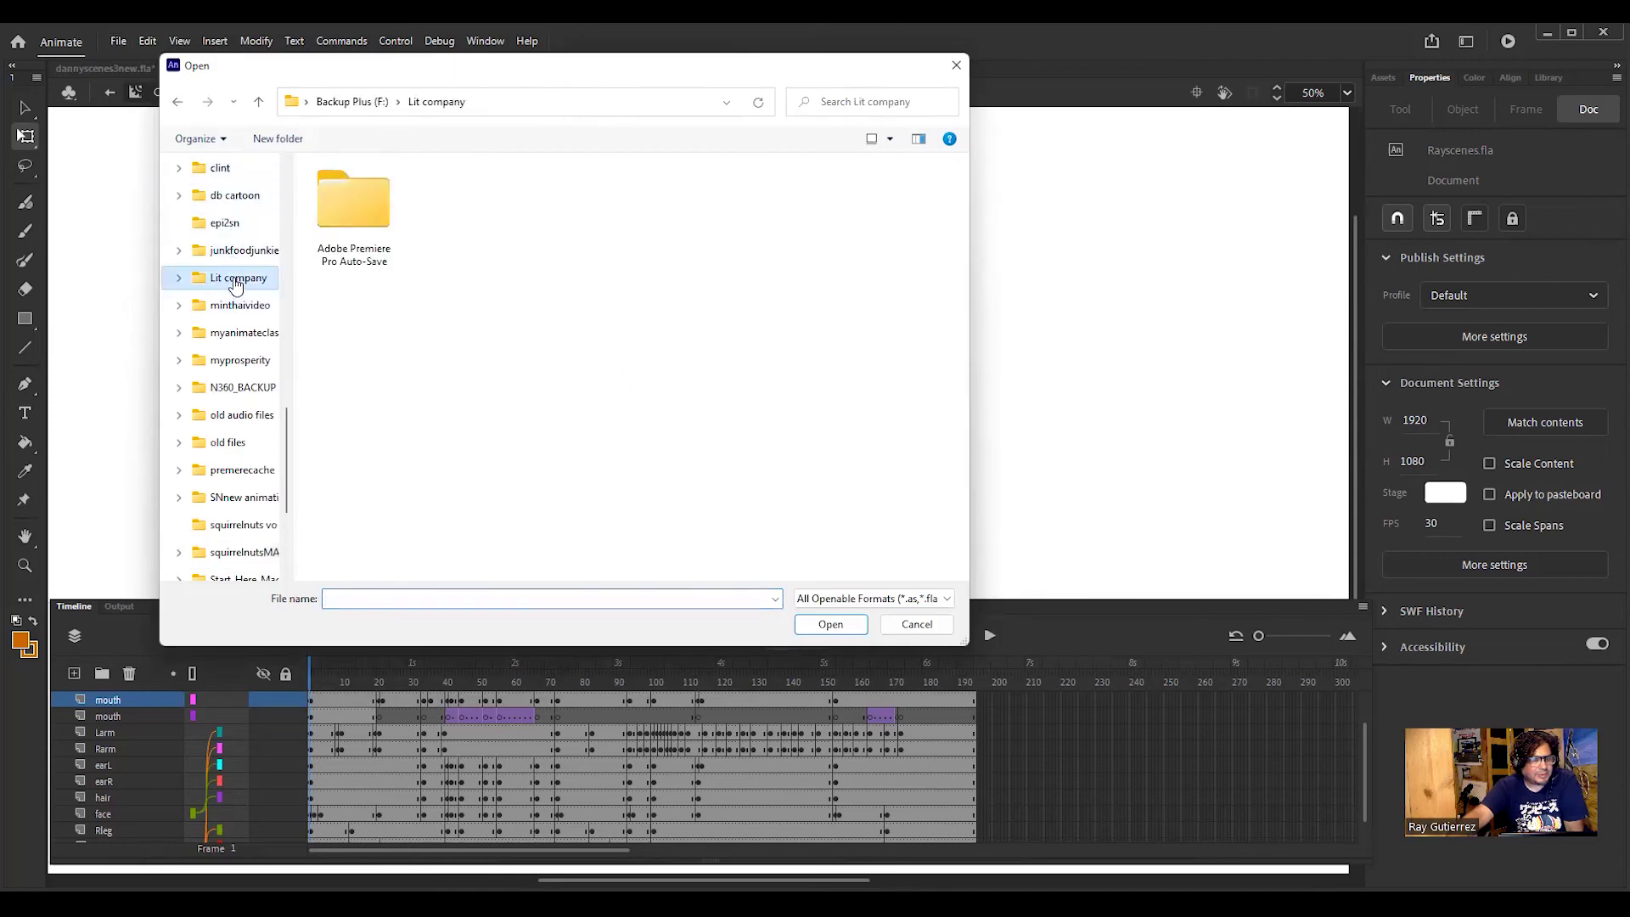
click(957, 68)
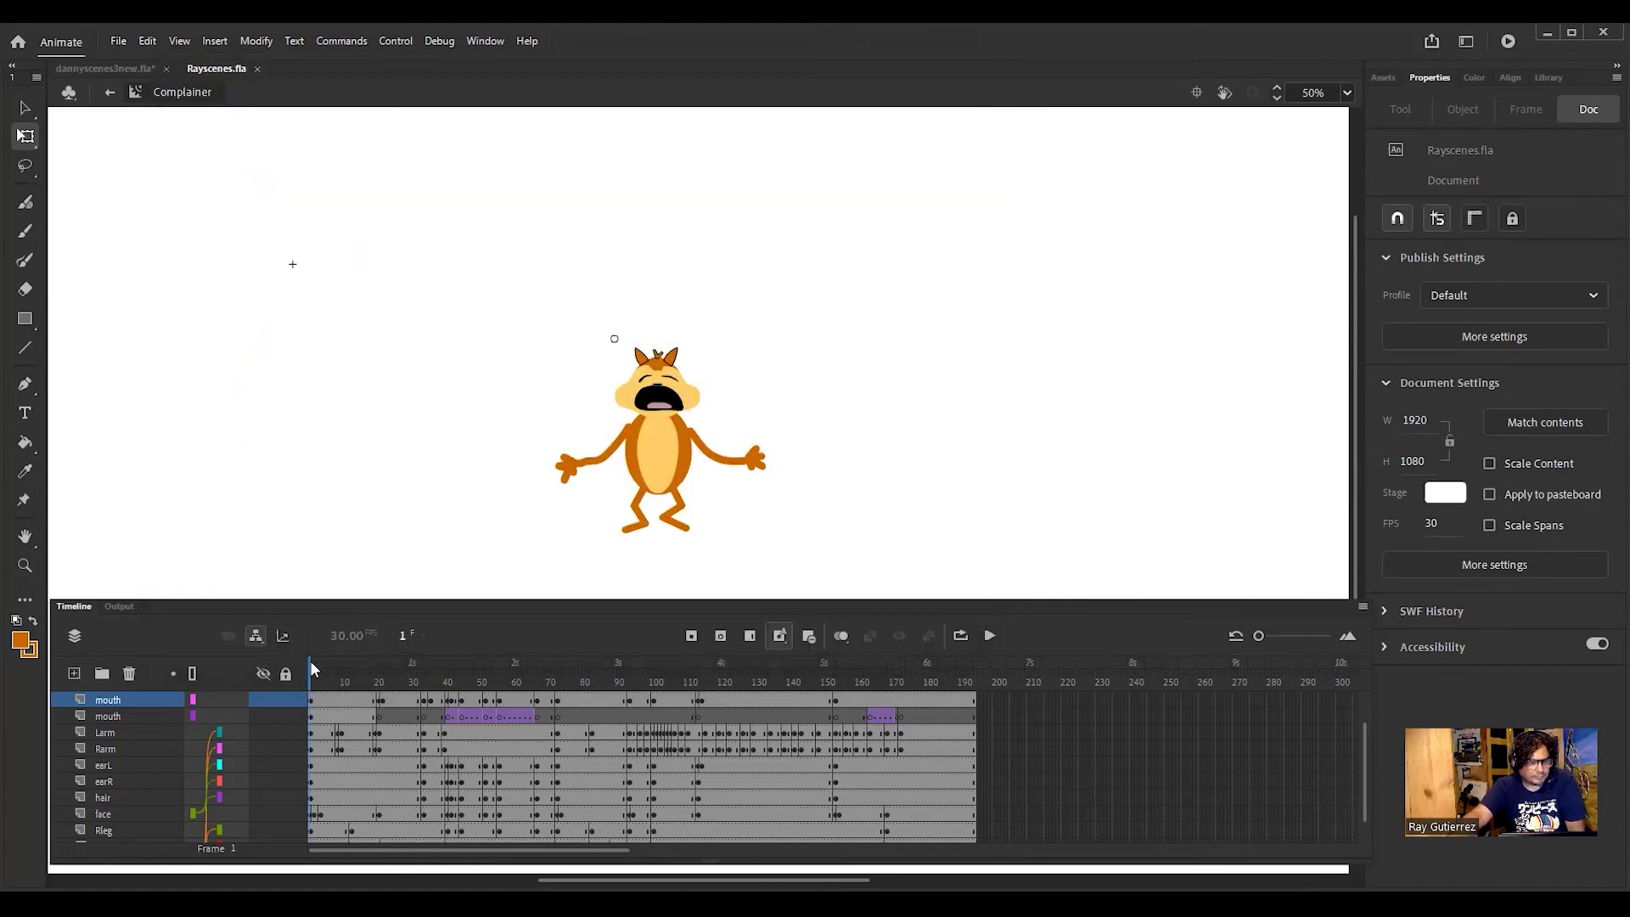
Step: Scrub through the Complainer animation, return to frame 1, and preview the rayrunningfinal888 symbol in the library
drag(309, 661, 543, 667)
key(shift+comma)
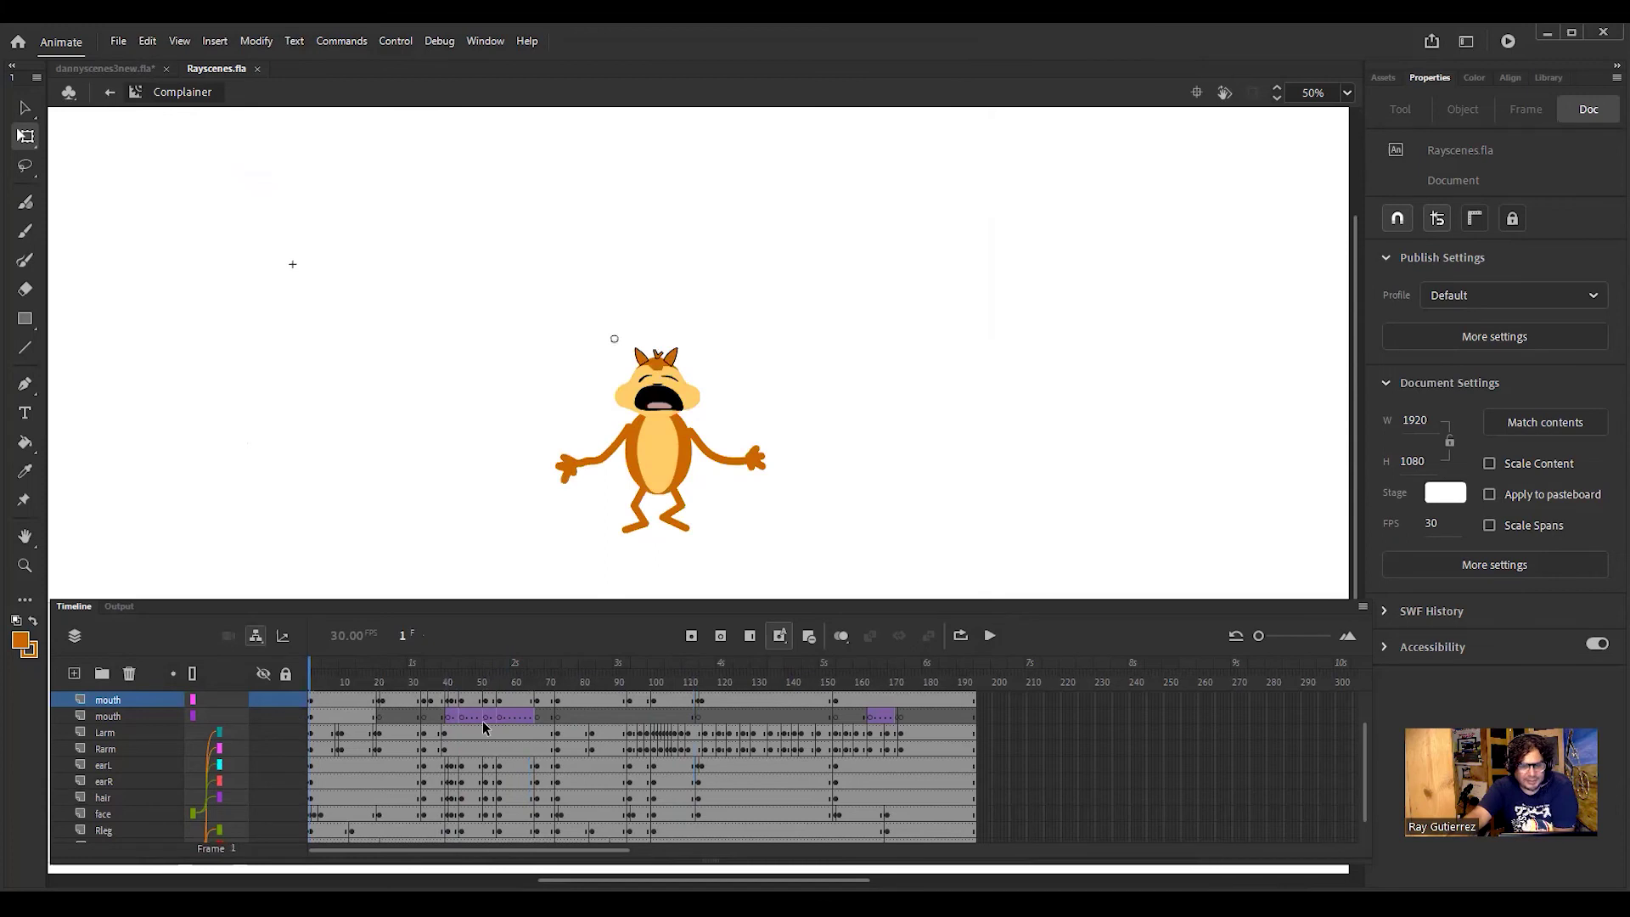
click(1549, 78)
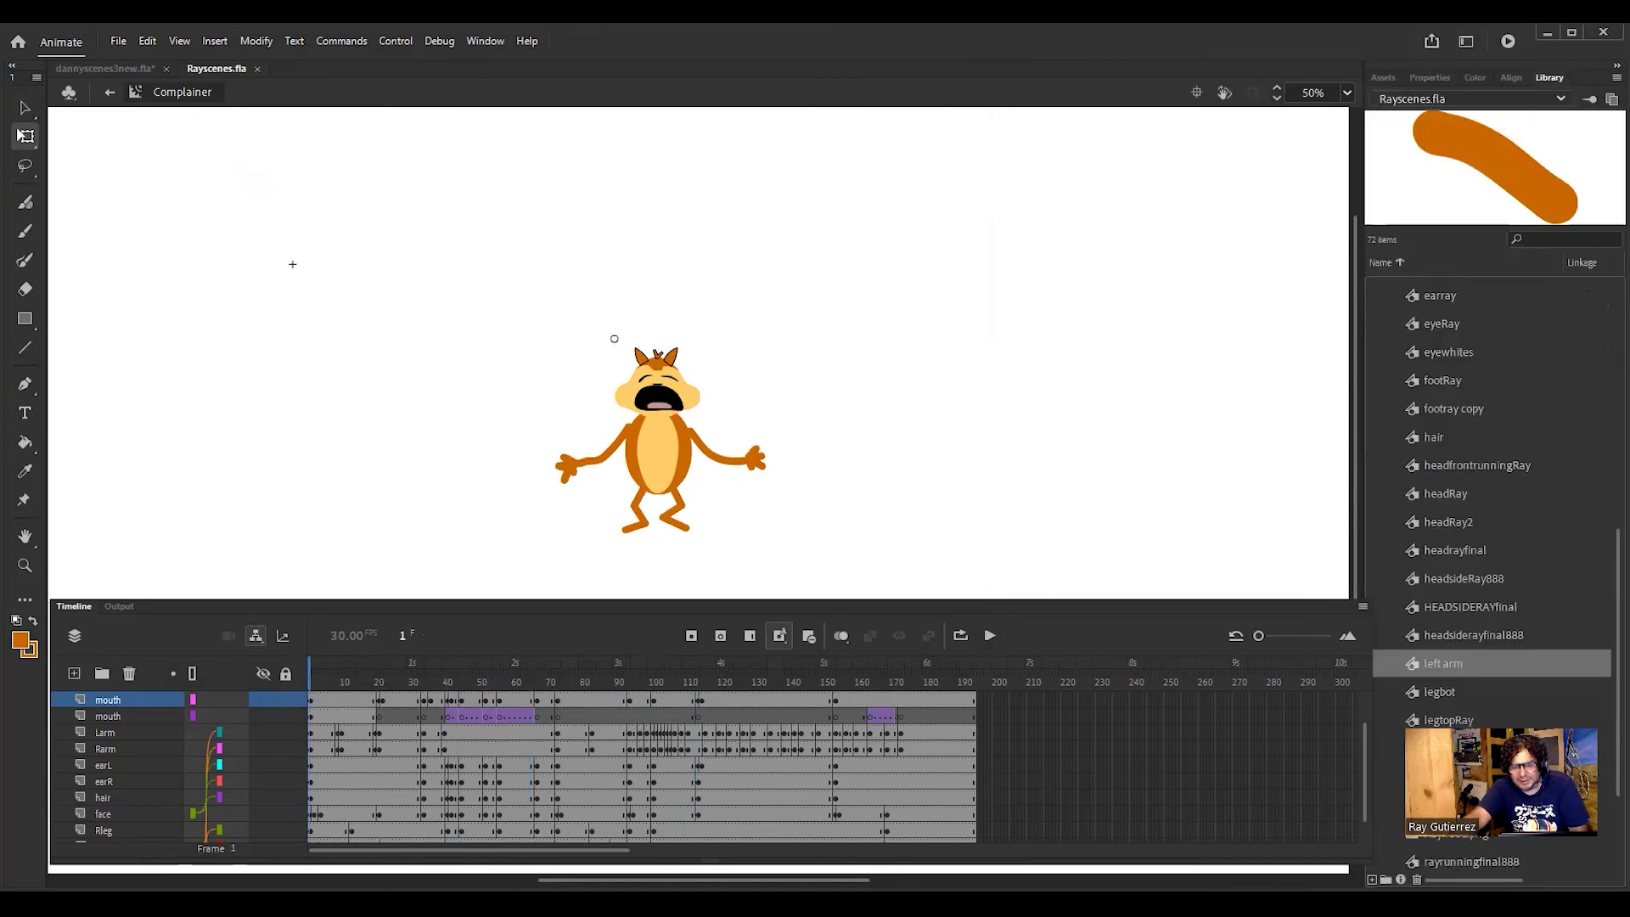
scroll(1494, 509, down, 2)
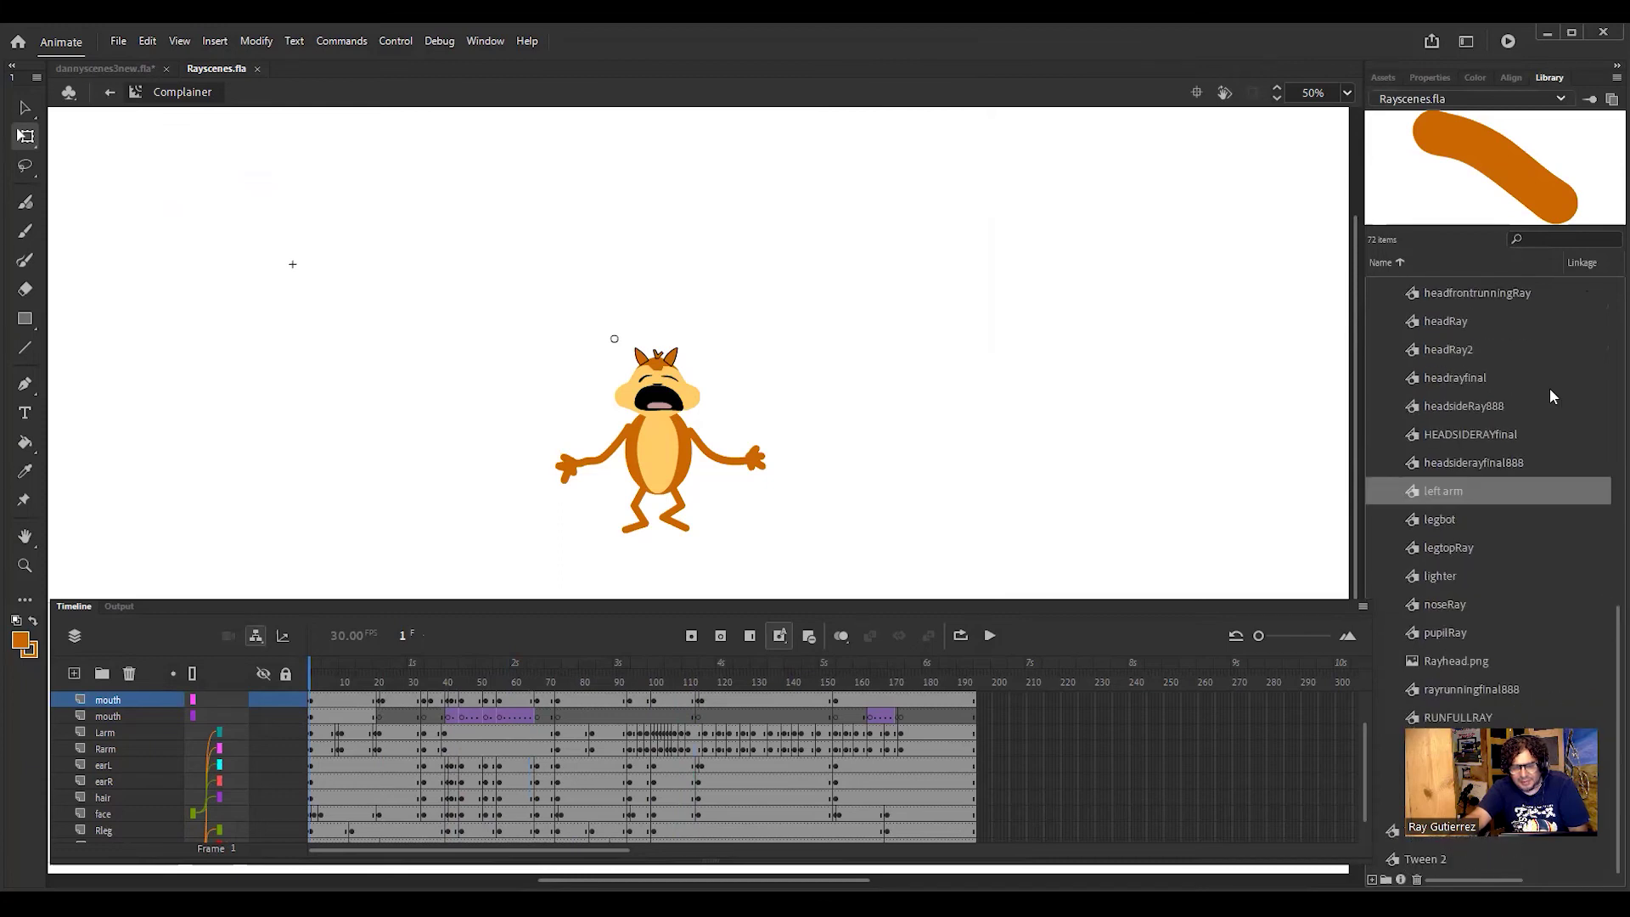
click(1473, 687)
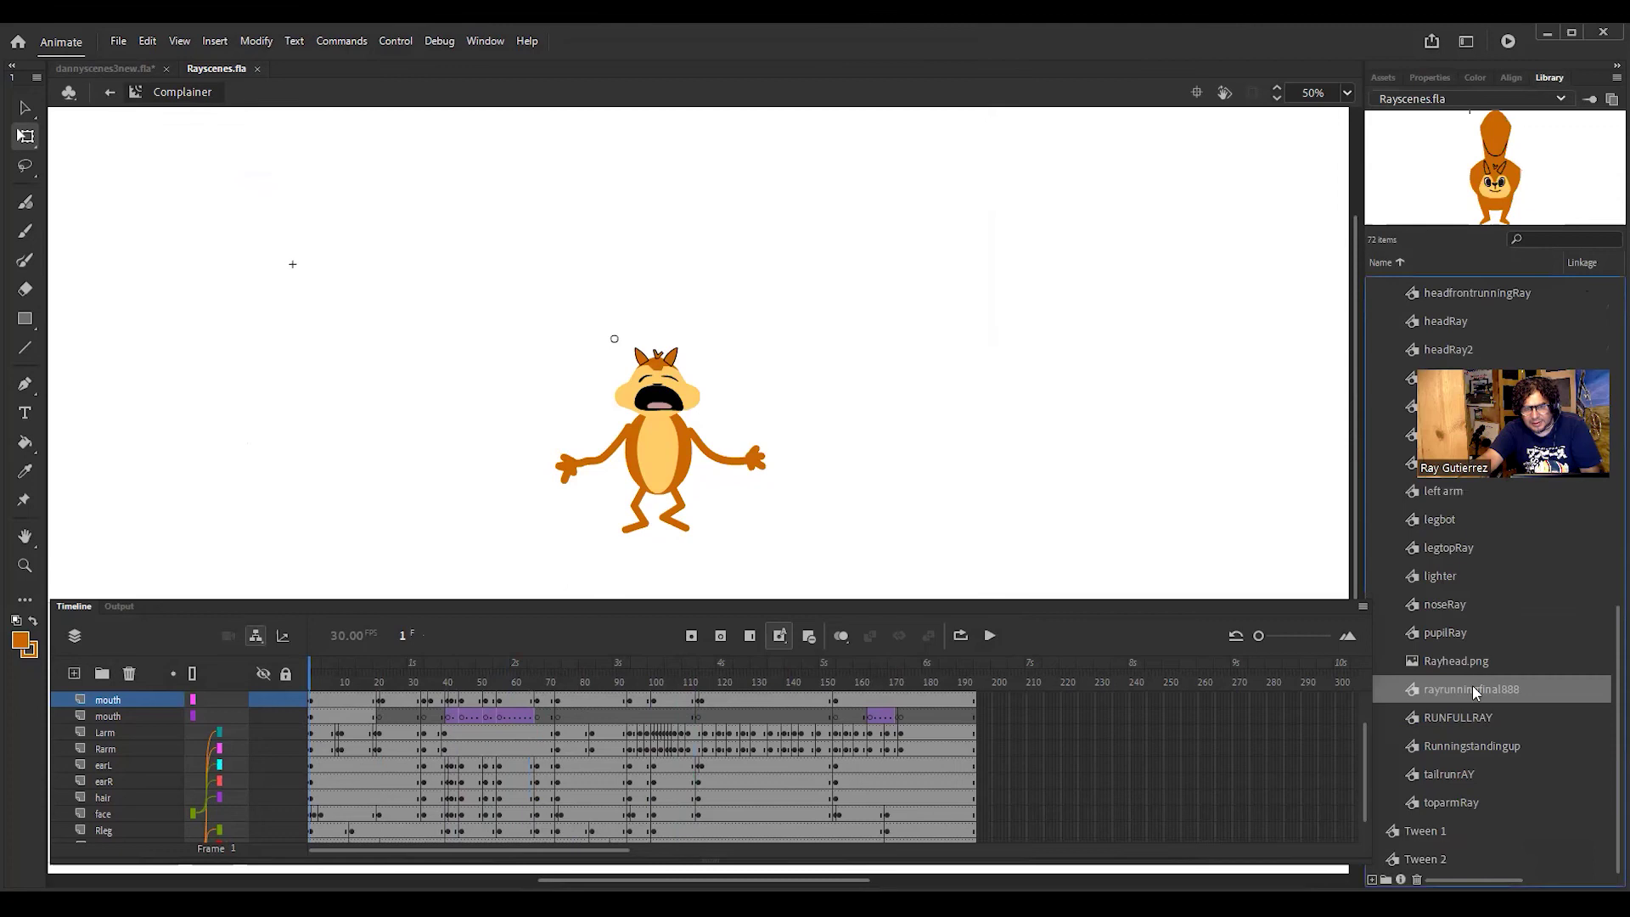
Step: Examine the library's character symbols and preview +RaySN in the RayNEWpuppet222flatflat.psd folder
scroll(1486, 594, up, 4)
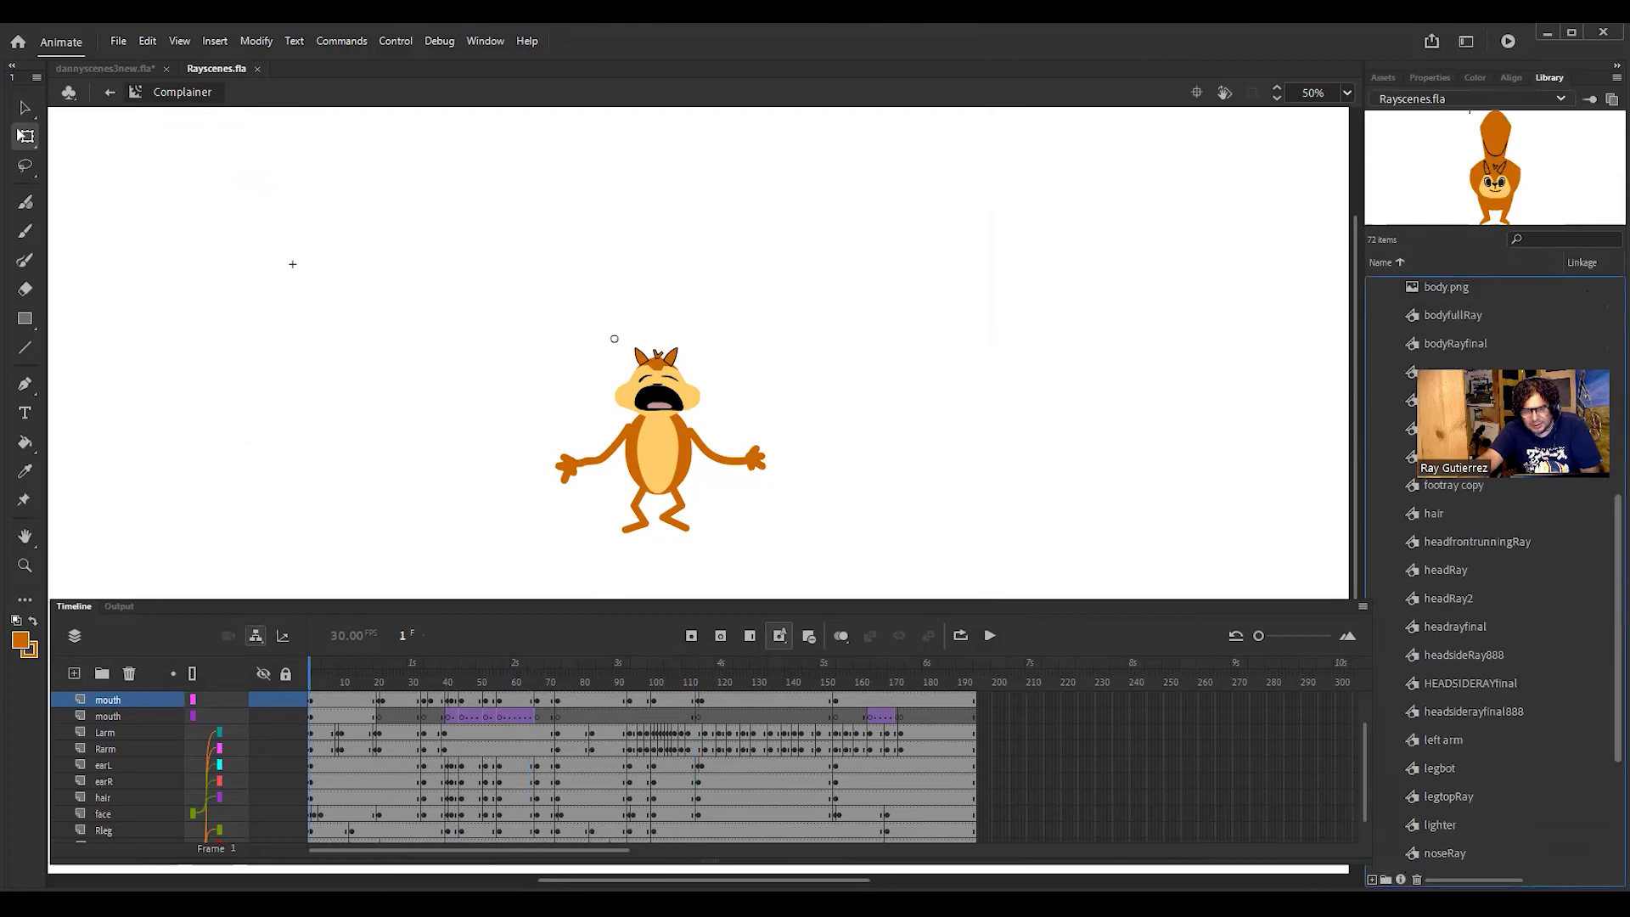
scroll(1495, 577, up, 4)
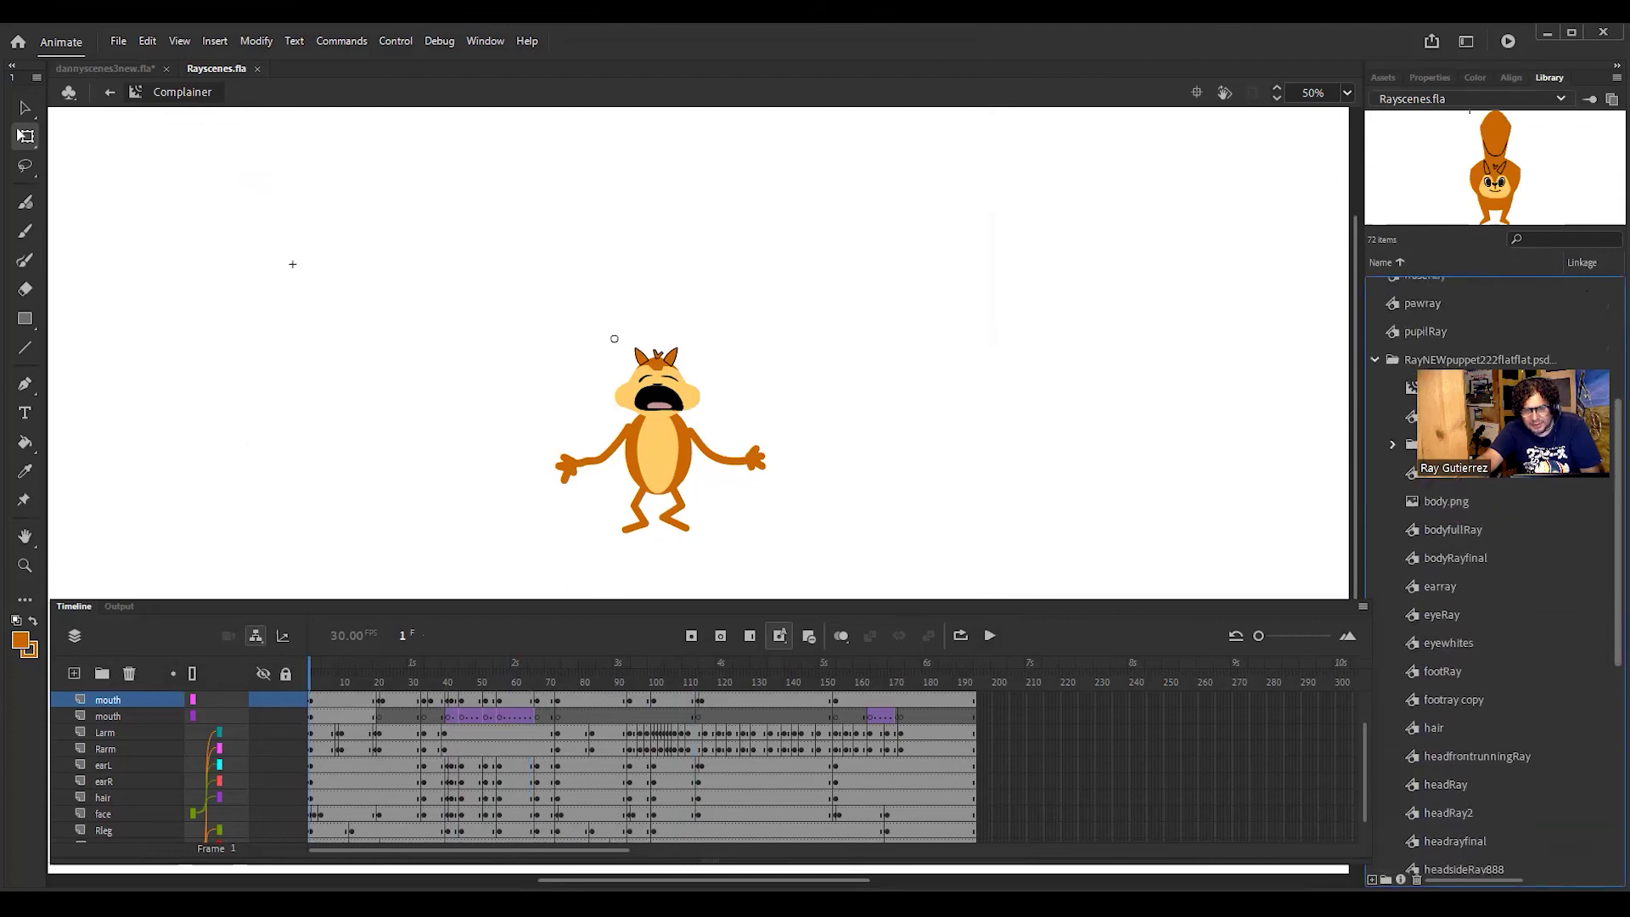
scroll(1494, 594, up, 1)
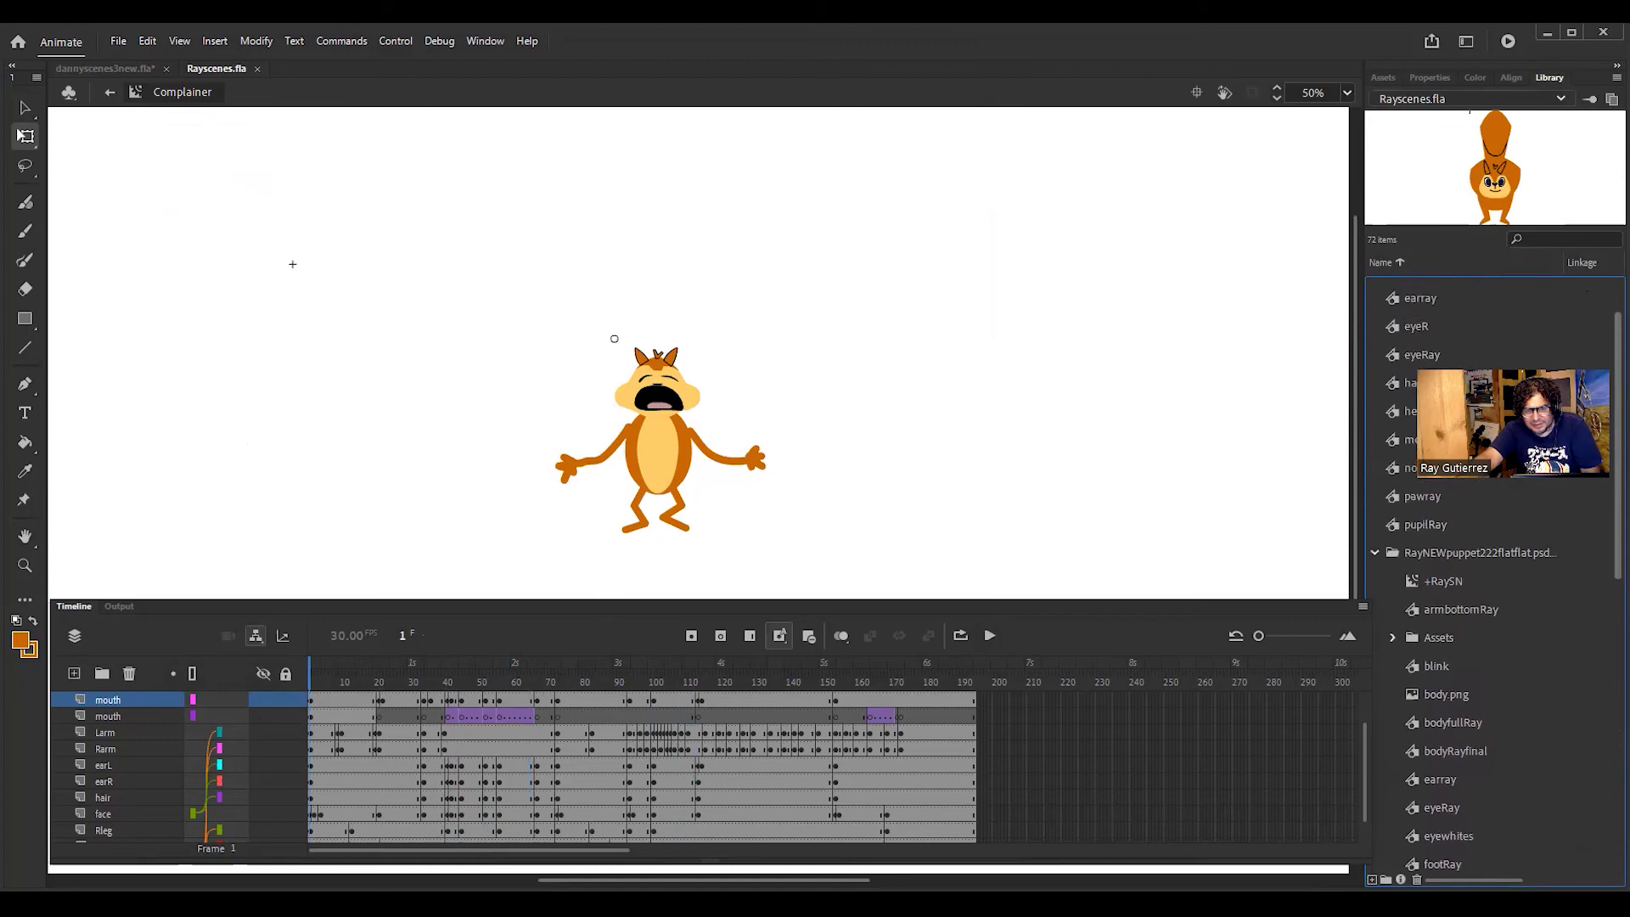
click(1434, 691)
click(1439, 578)
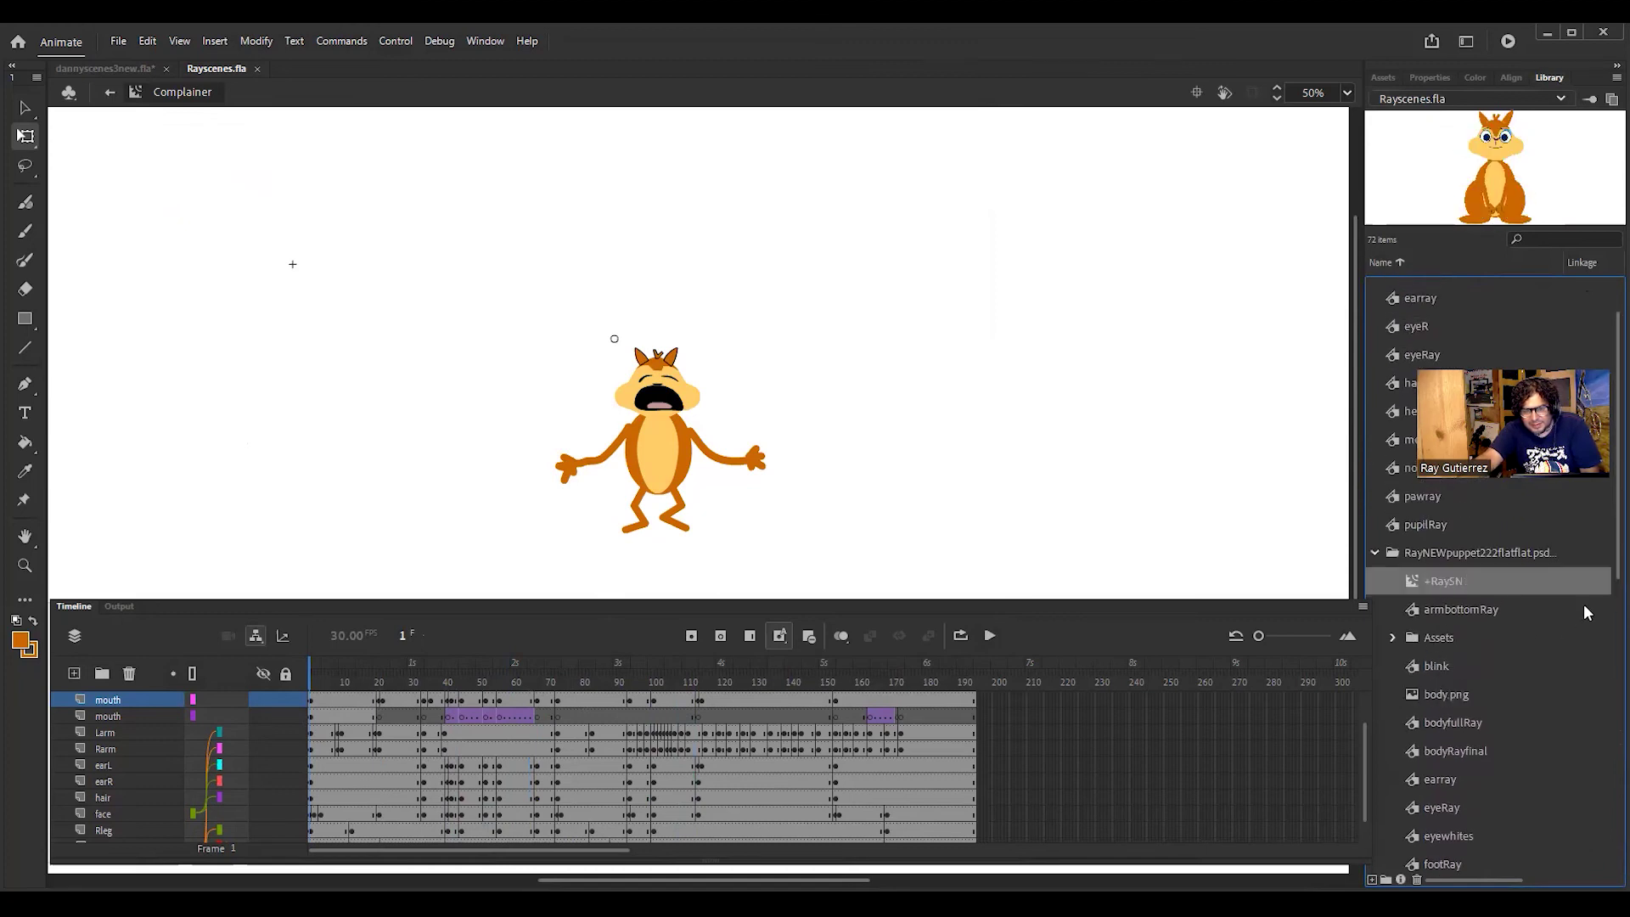
drag(1618, 446, 1618, 457)
scroll(1494, 578, down, 4)
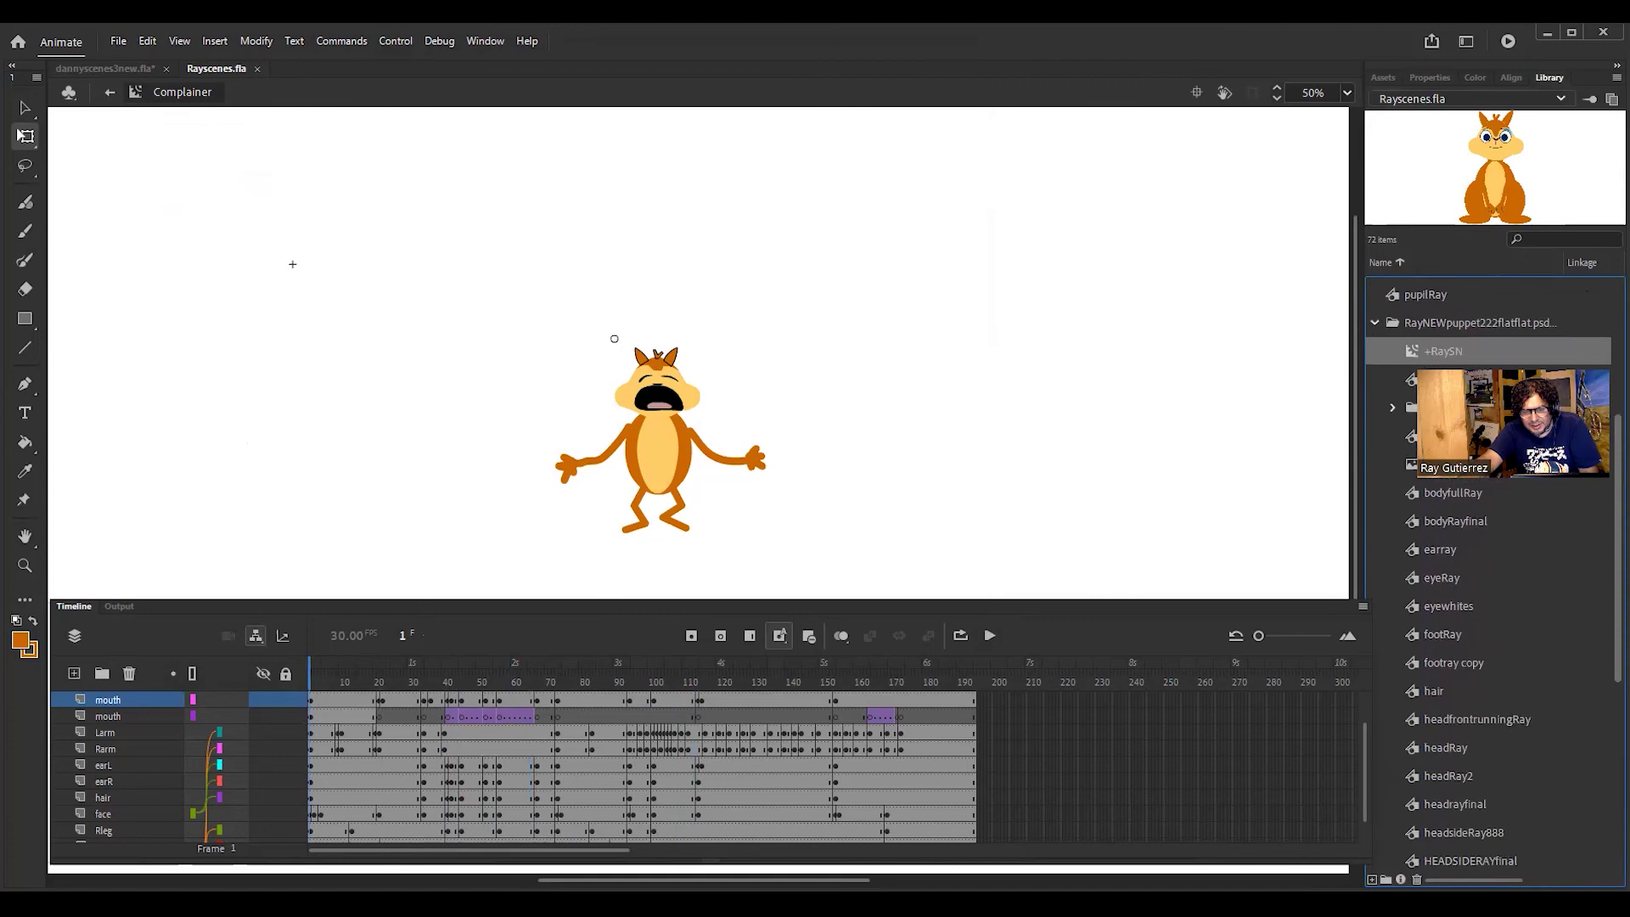
scroll(1494, 578, down, 3)
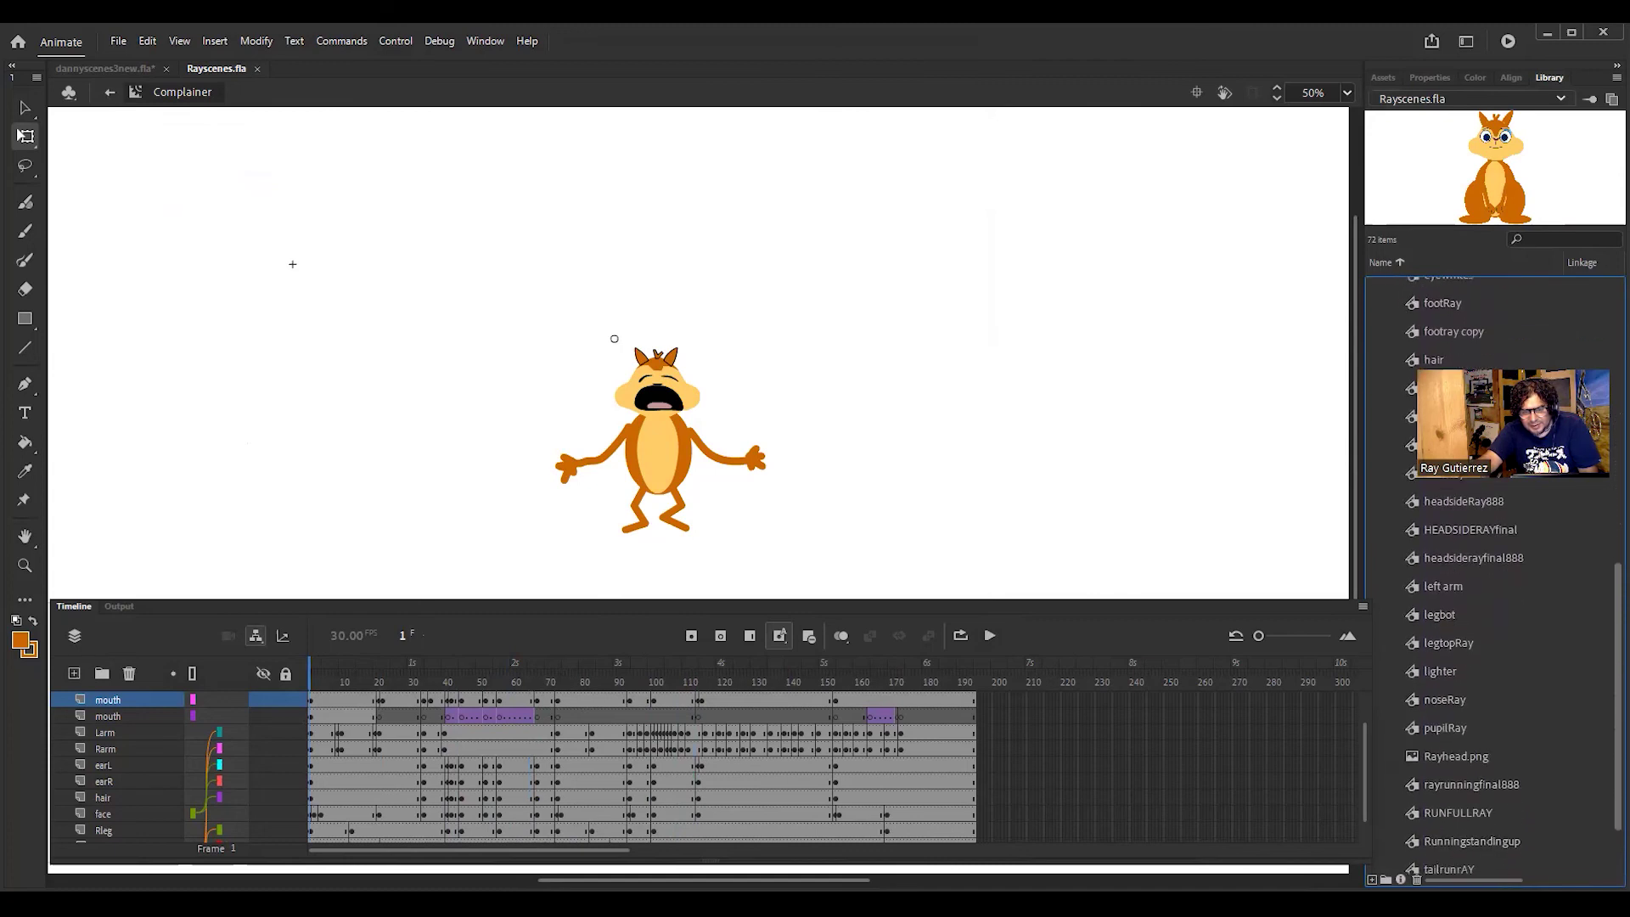
scroll(1494, 577, up, 7)
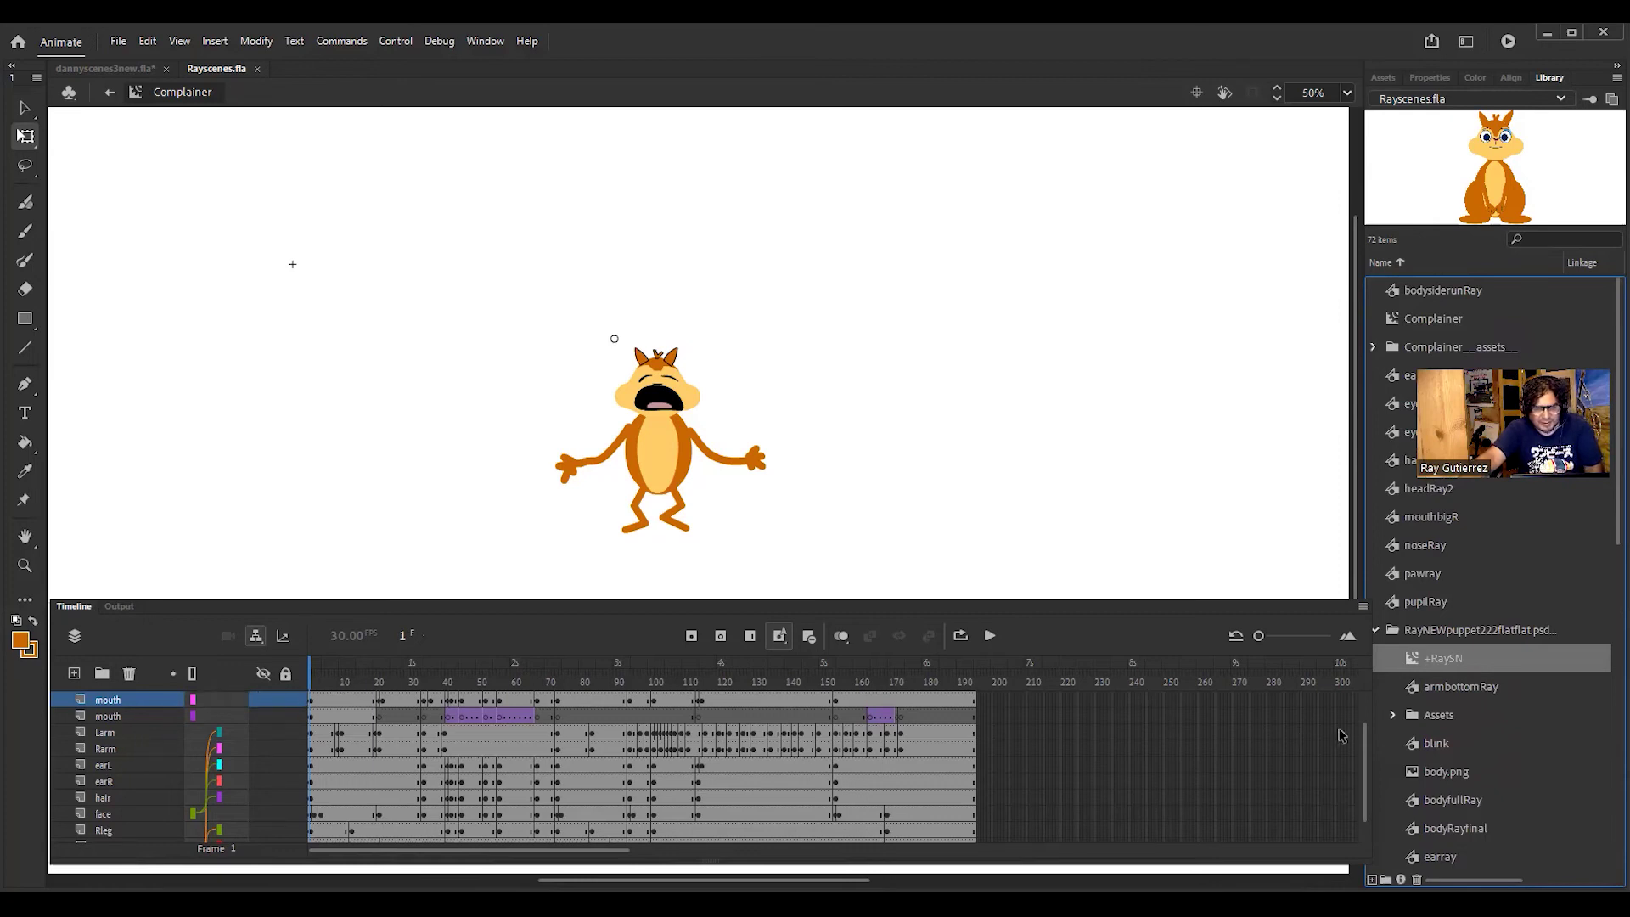
Step: Select all of the Complainer symbol's layers from mouth down to body and copy them
scroll(1355, 788, down, 2)
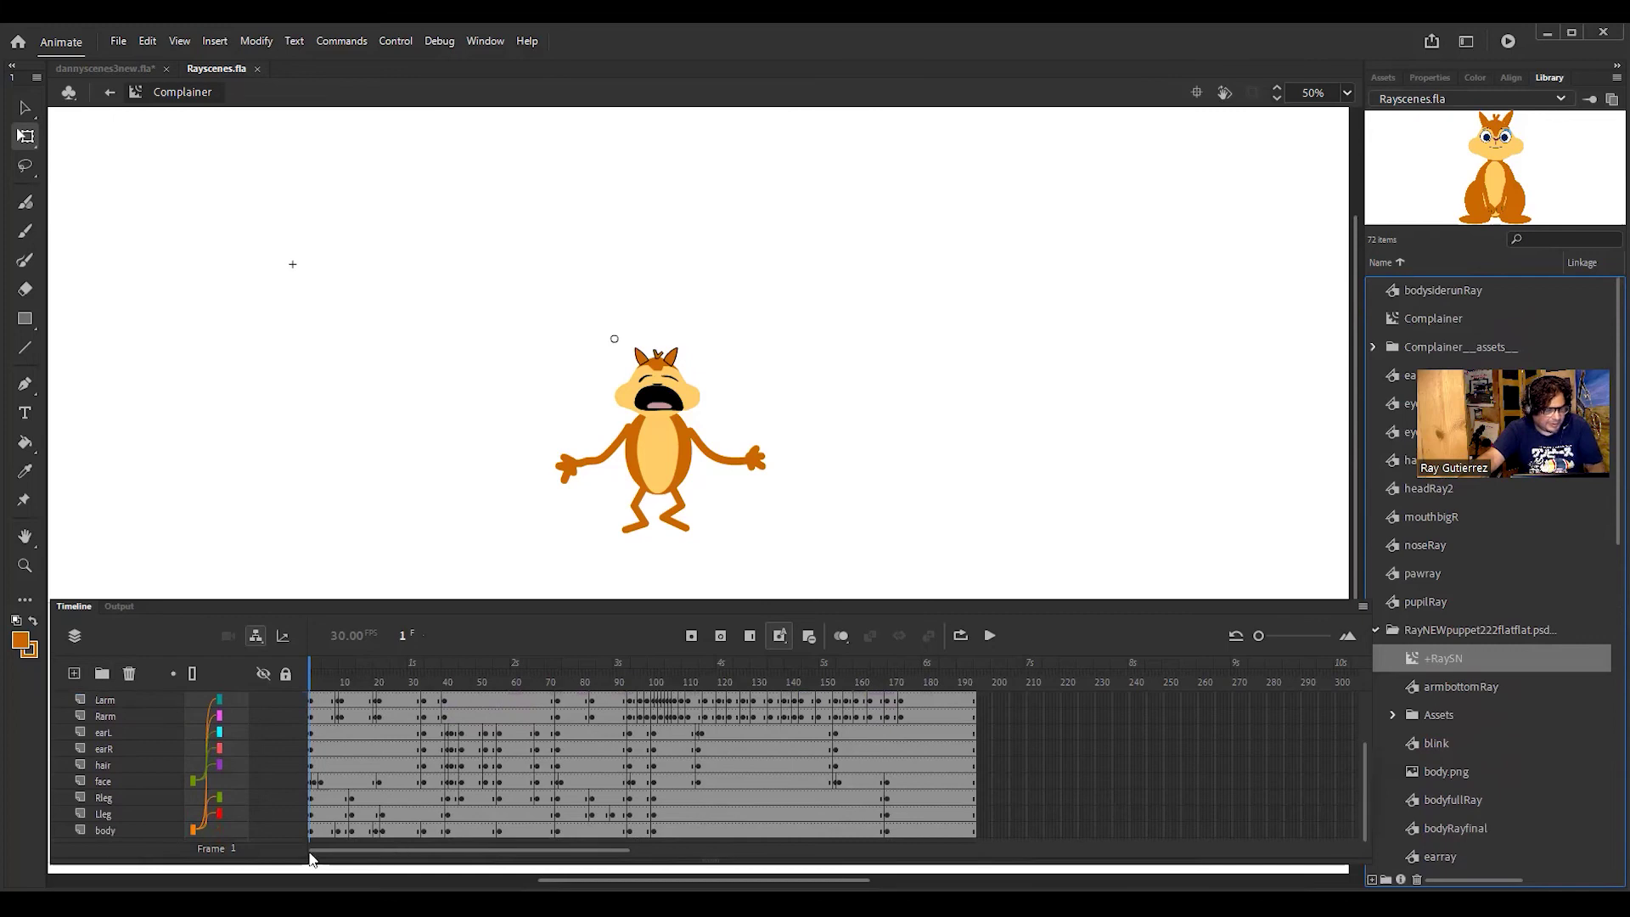
shift+click(104, 829)
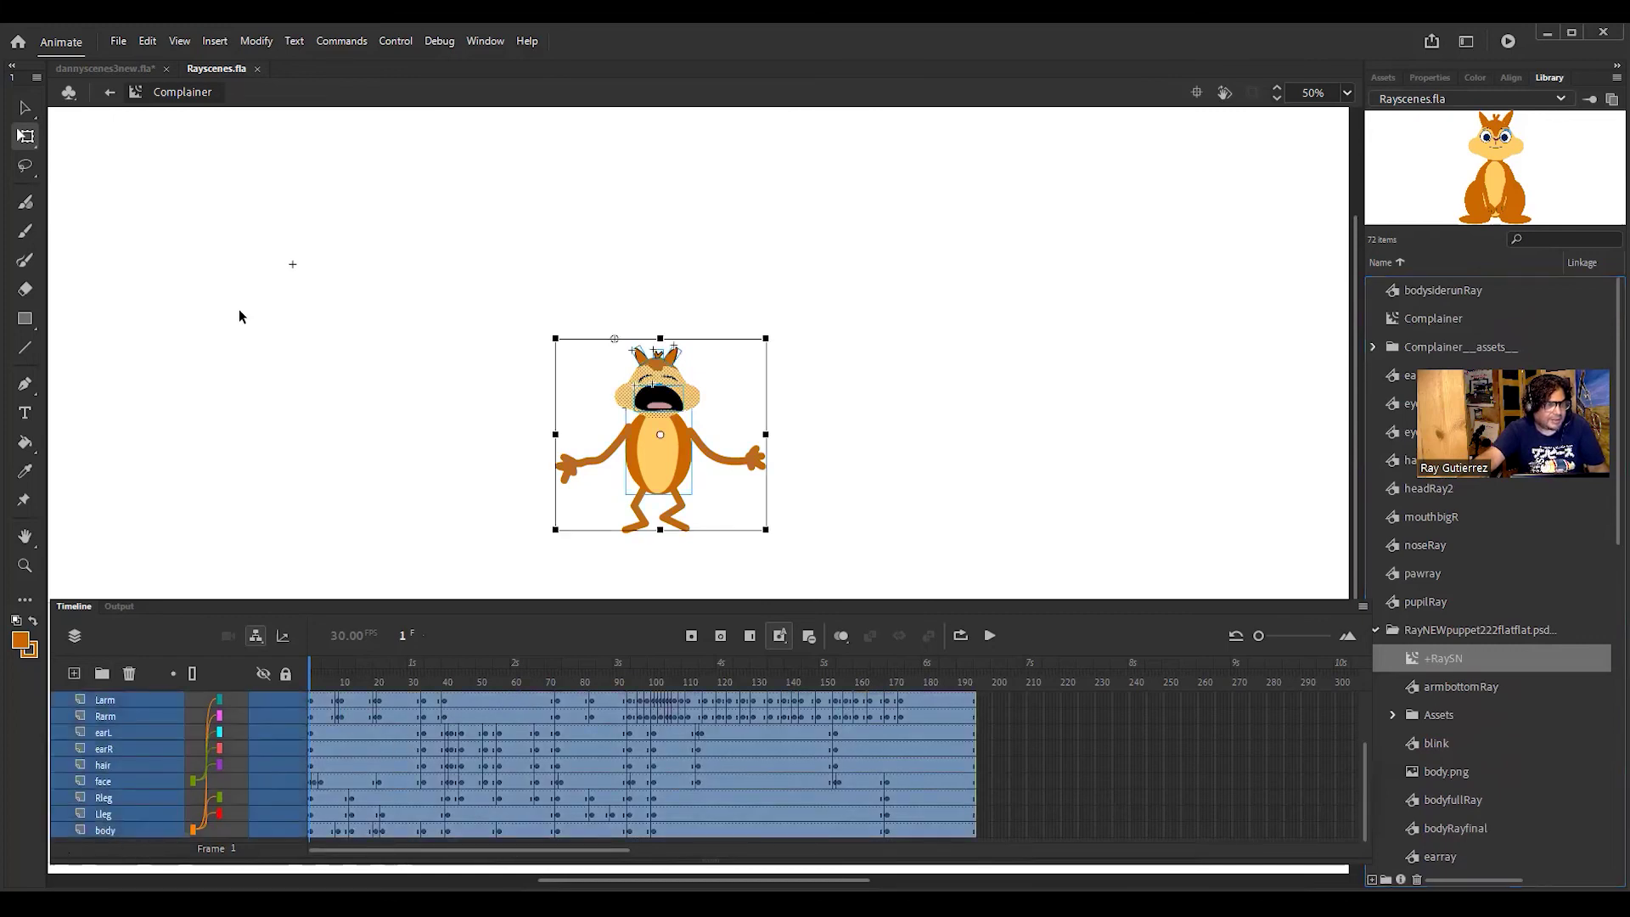
right_click(160, 727)
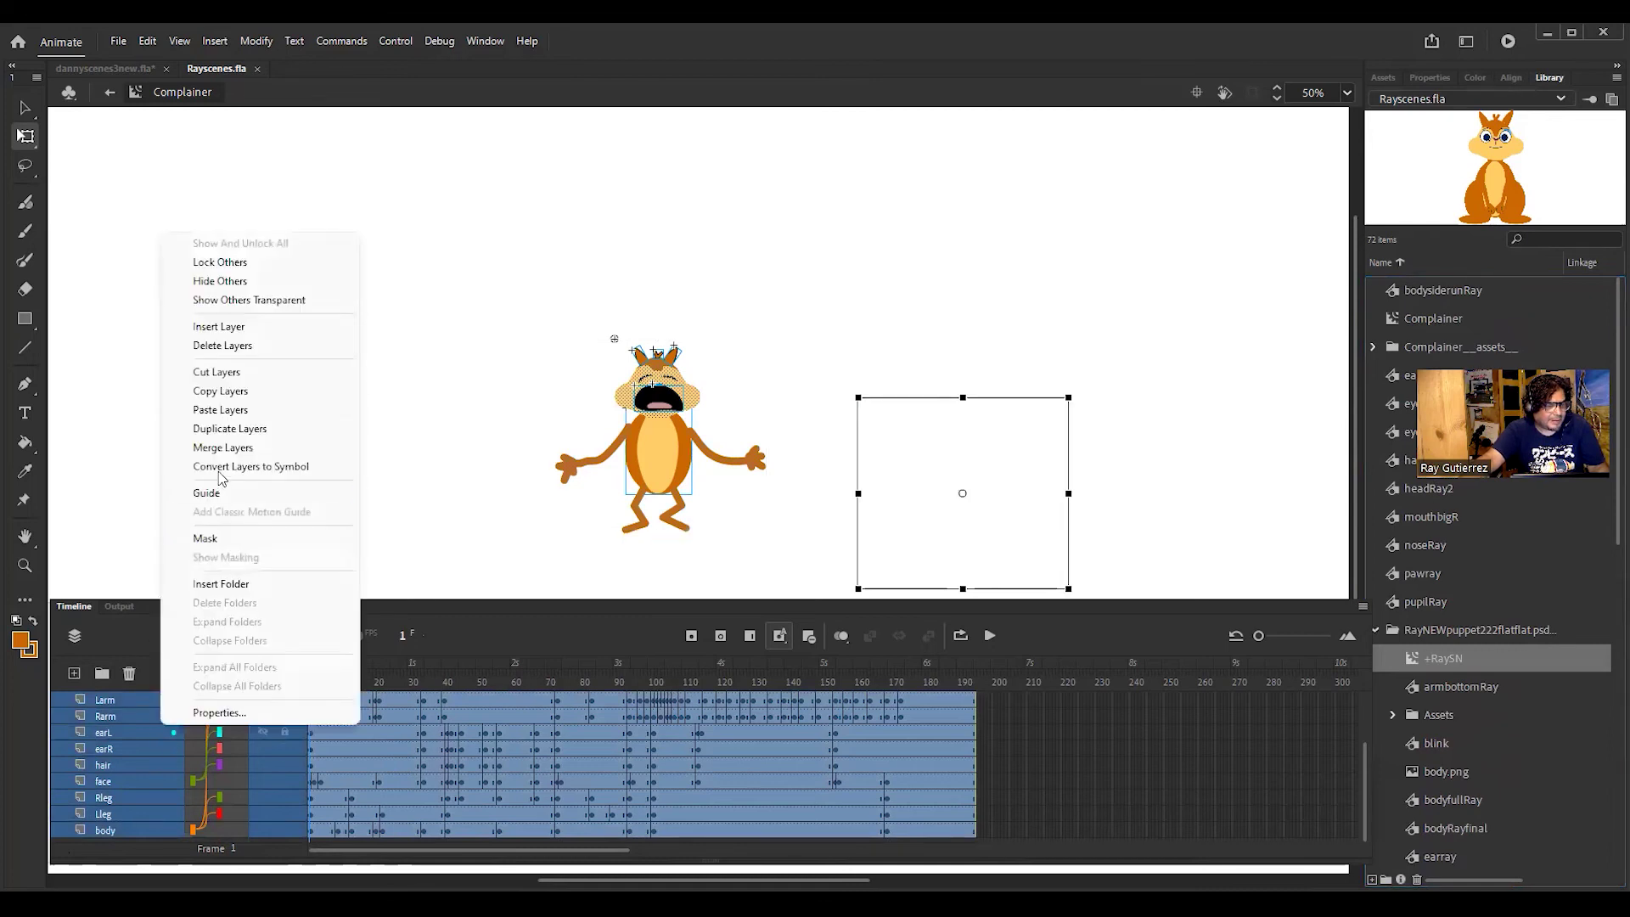
click(223, 392)
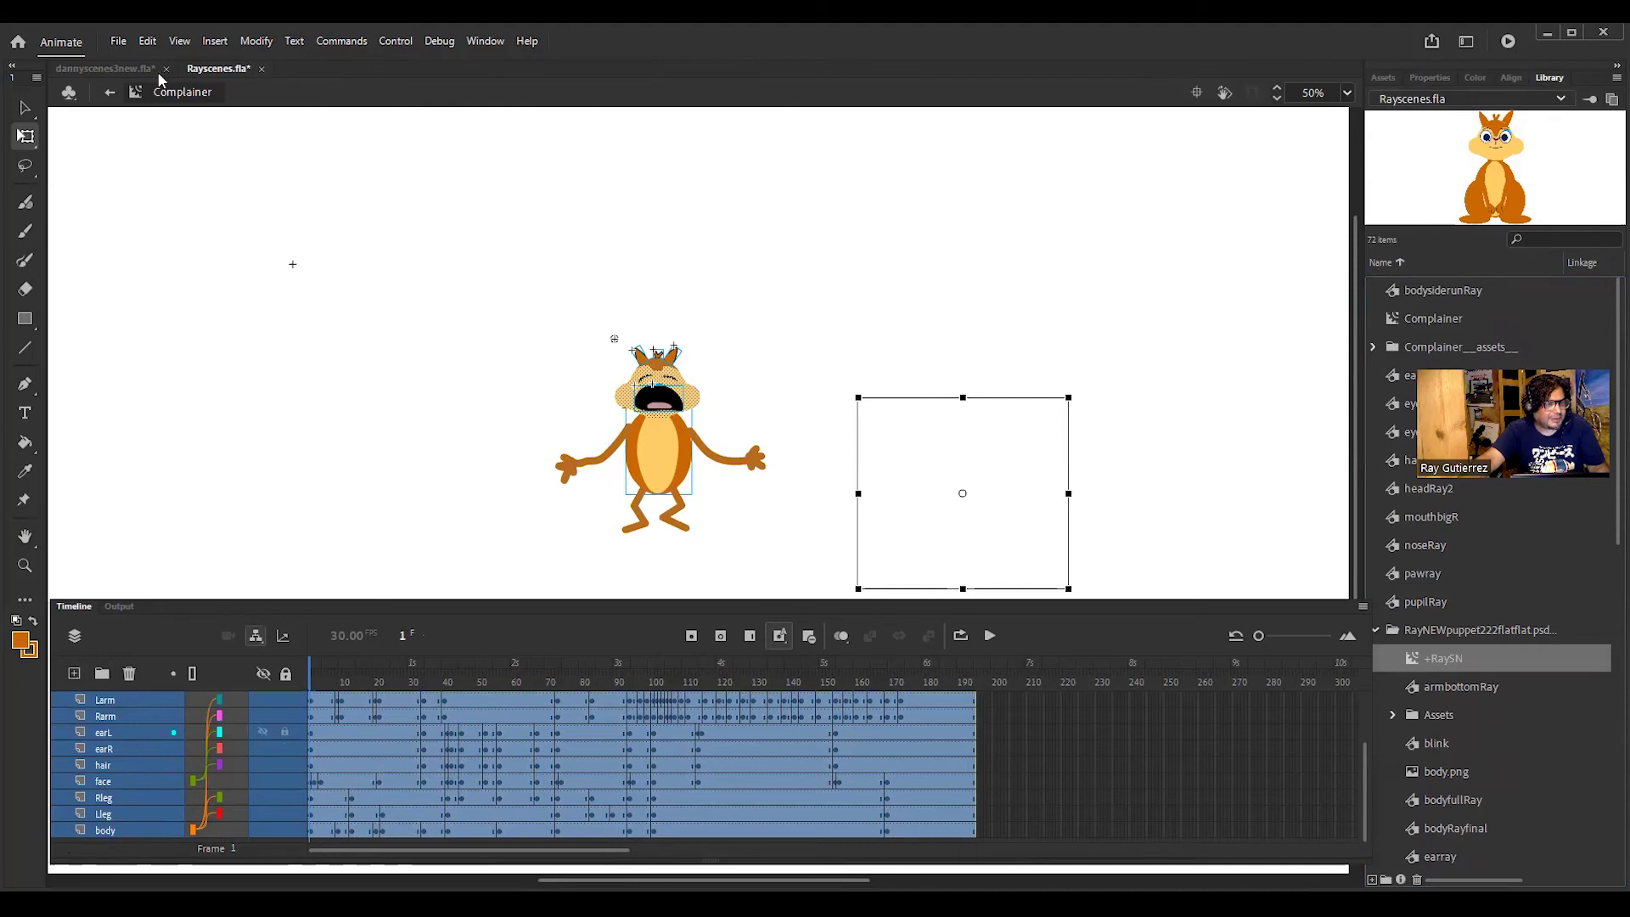
Step: Leave the Complainer symbol and return to the main timeline of Scene 1
click(120, 39)
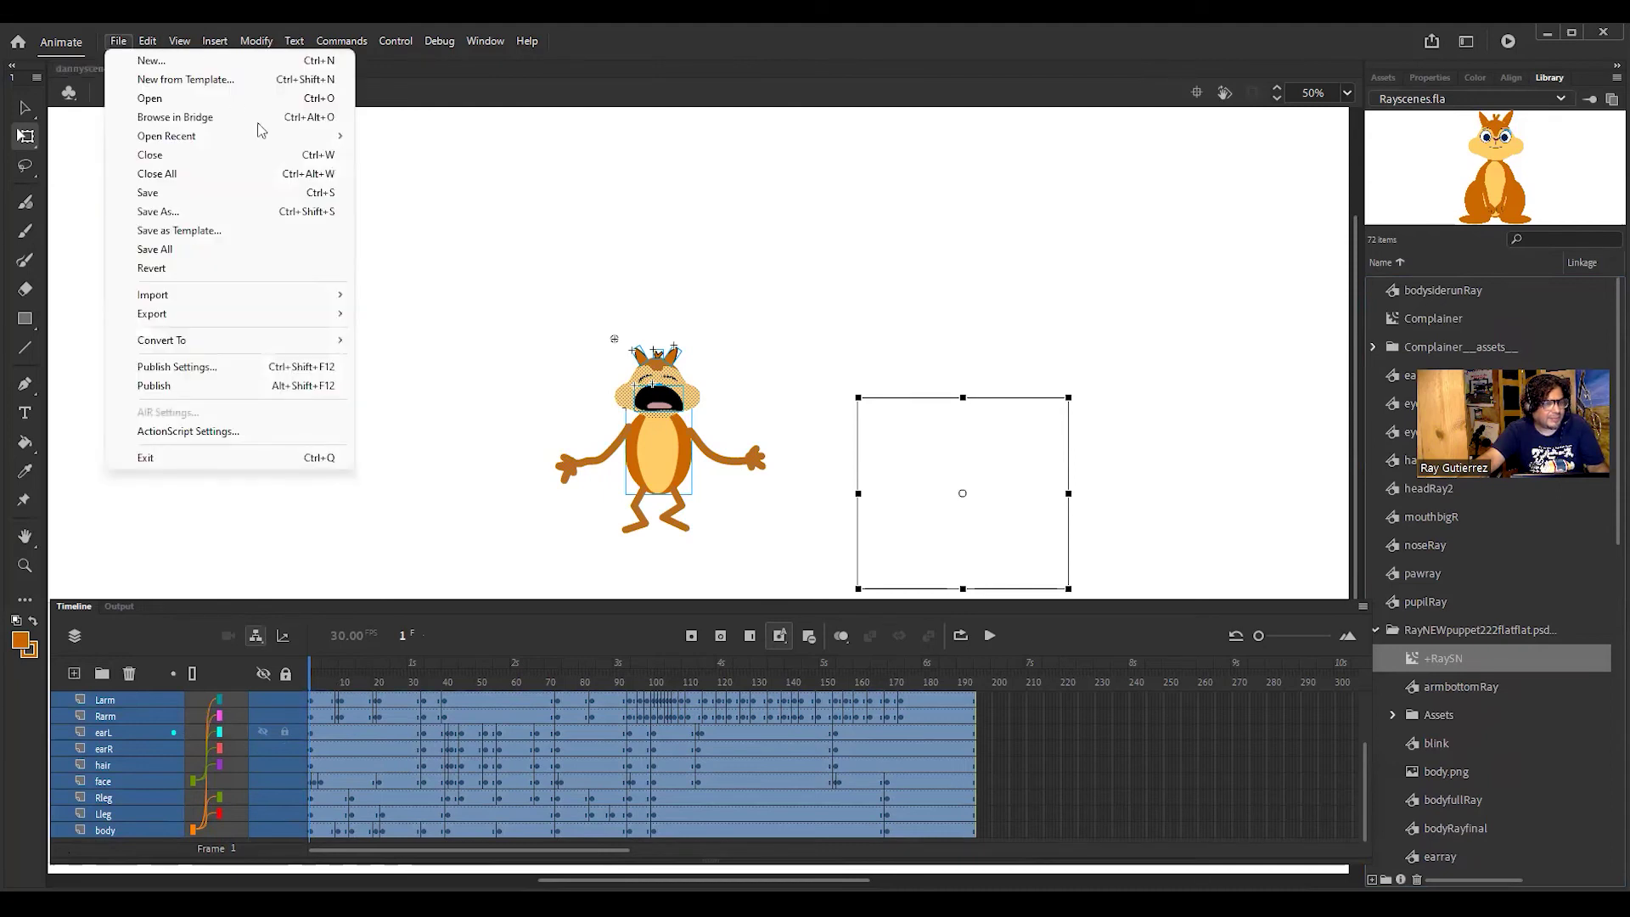
mouse_move(215, 41)
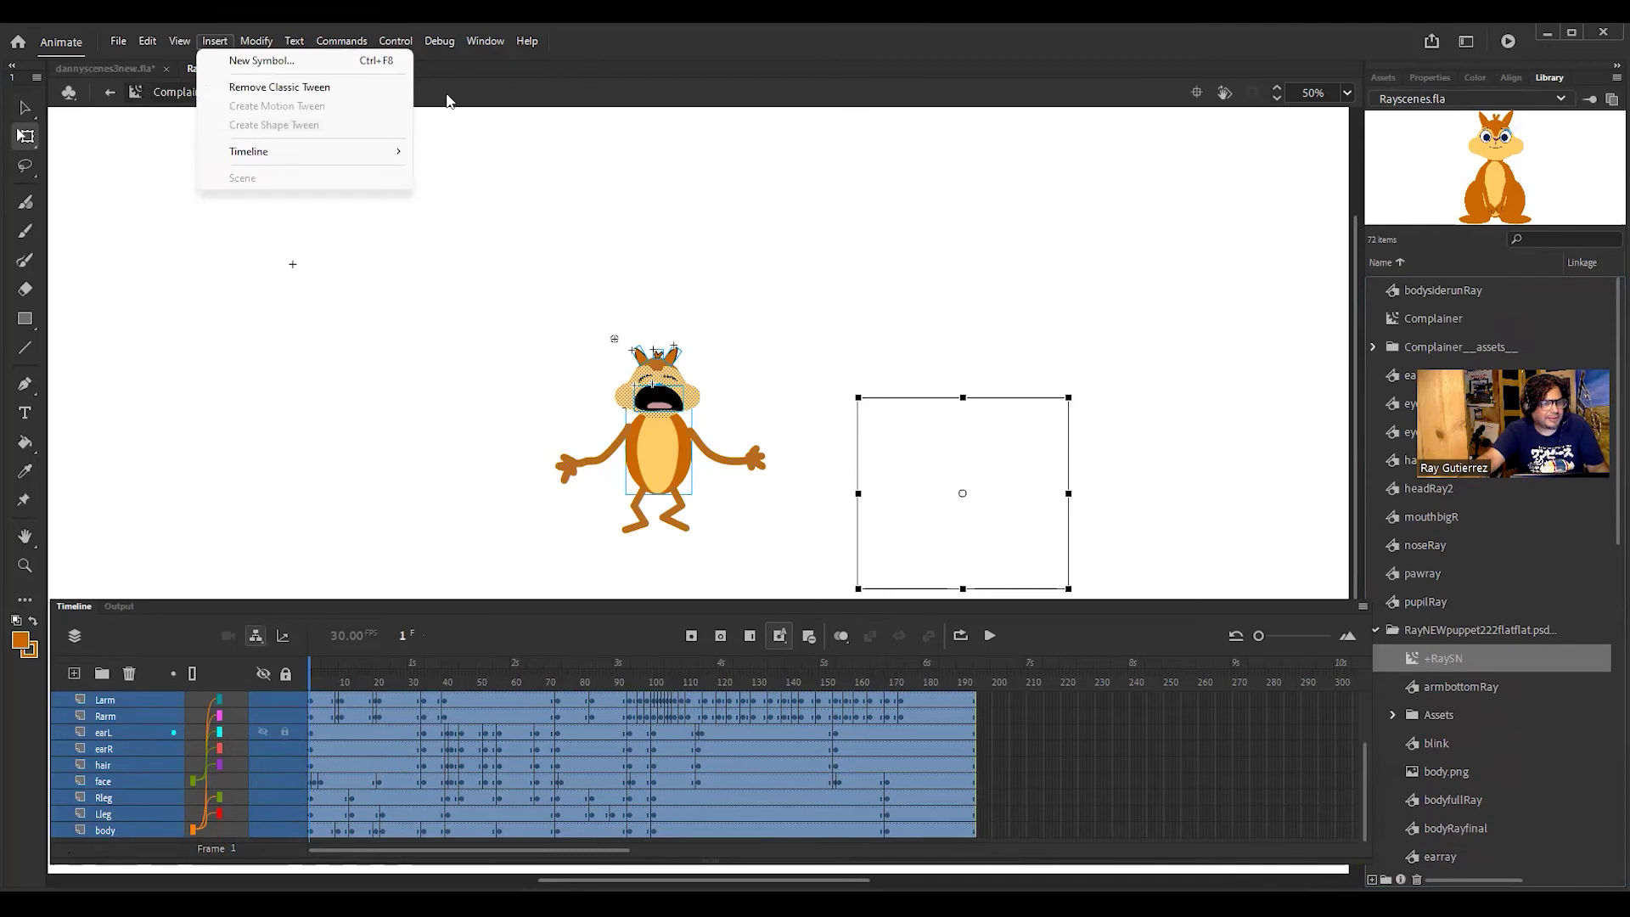
click(110, 100)
click(109, 95)
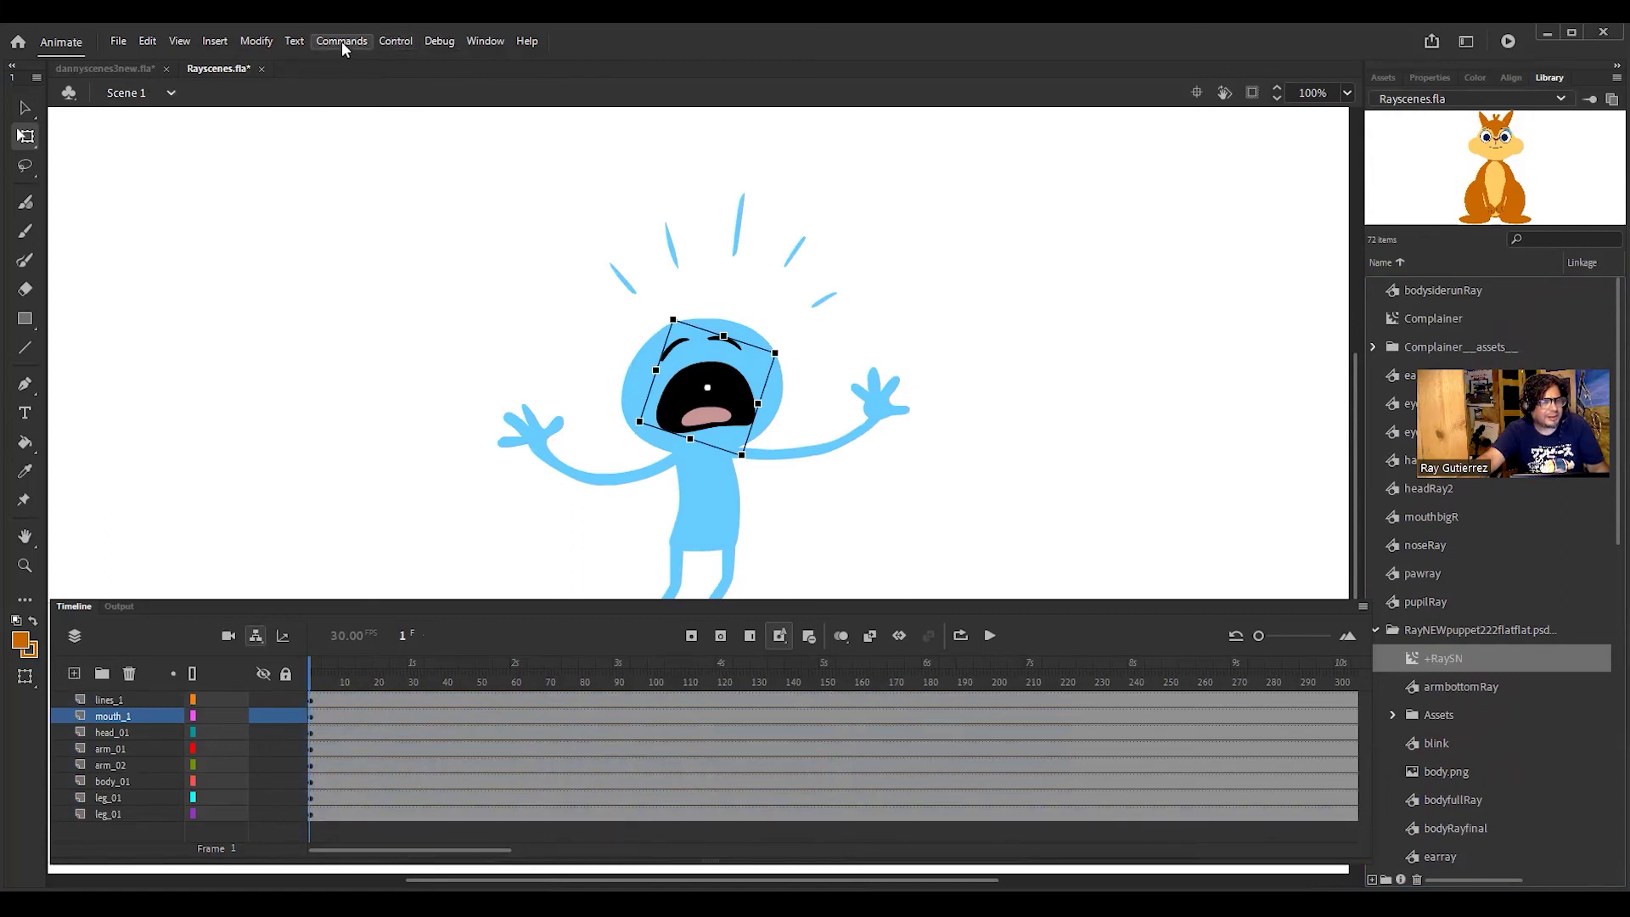
Step: Add a new scene to Rayscenes.fla and paste the copied character layers into its timeline
click(216, 41)
click(250, 169)
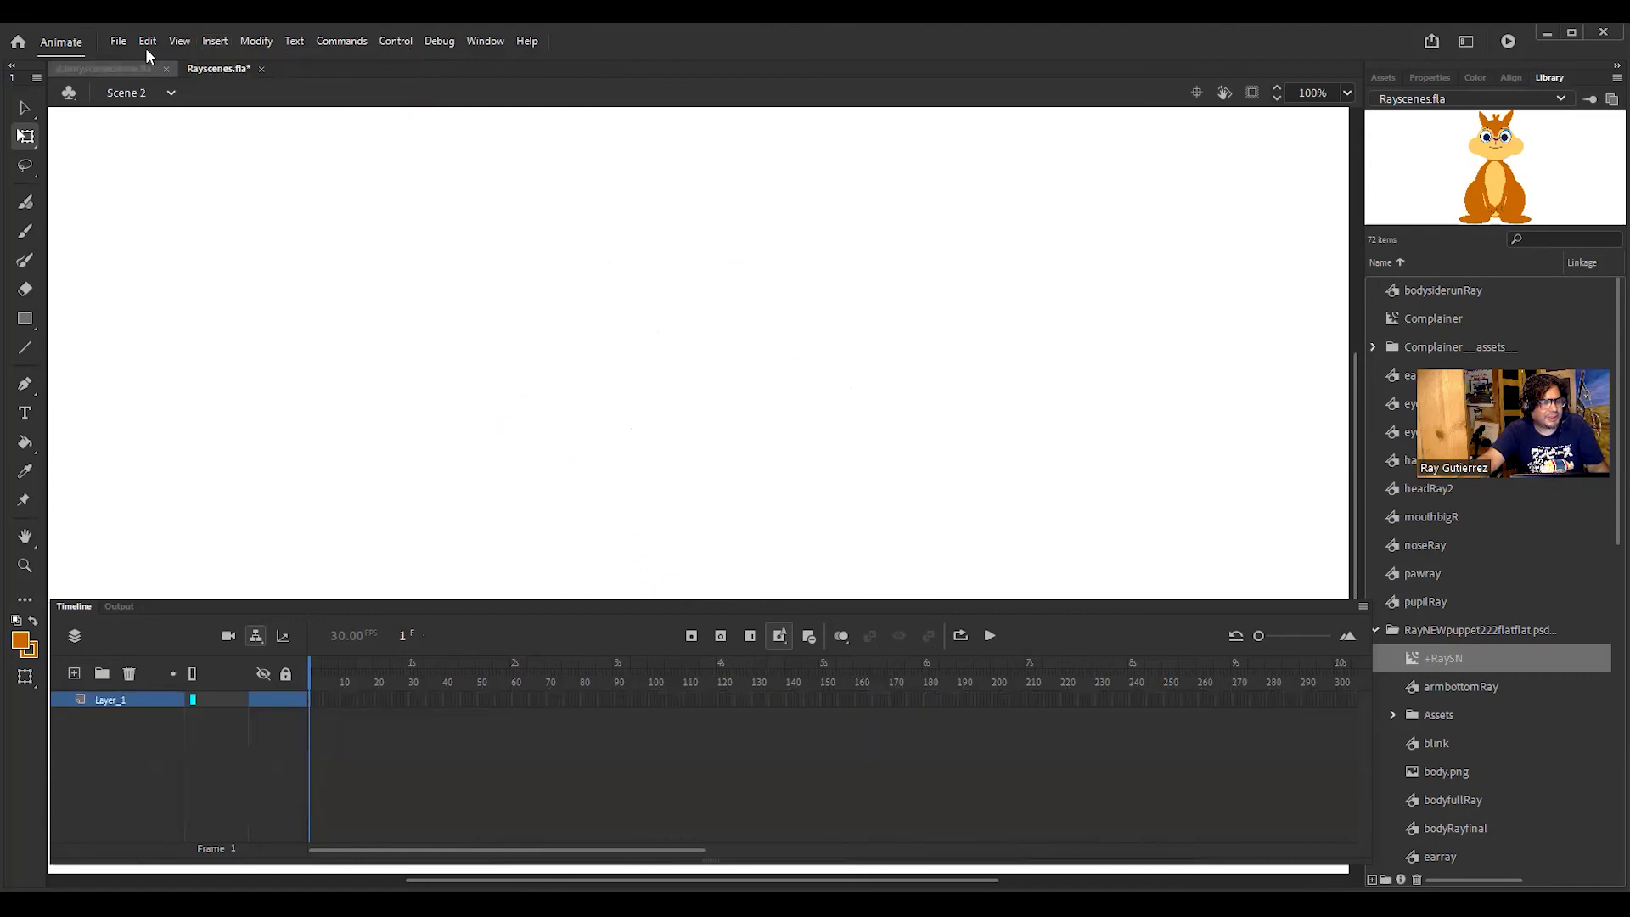
right_click(145, 699)
click(204, 380)
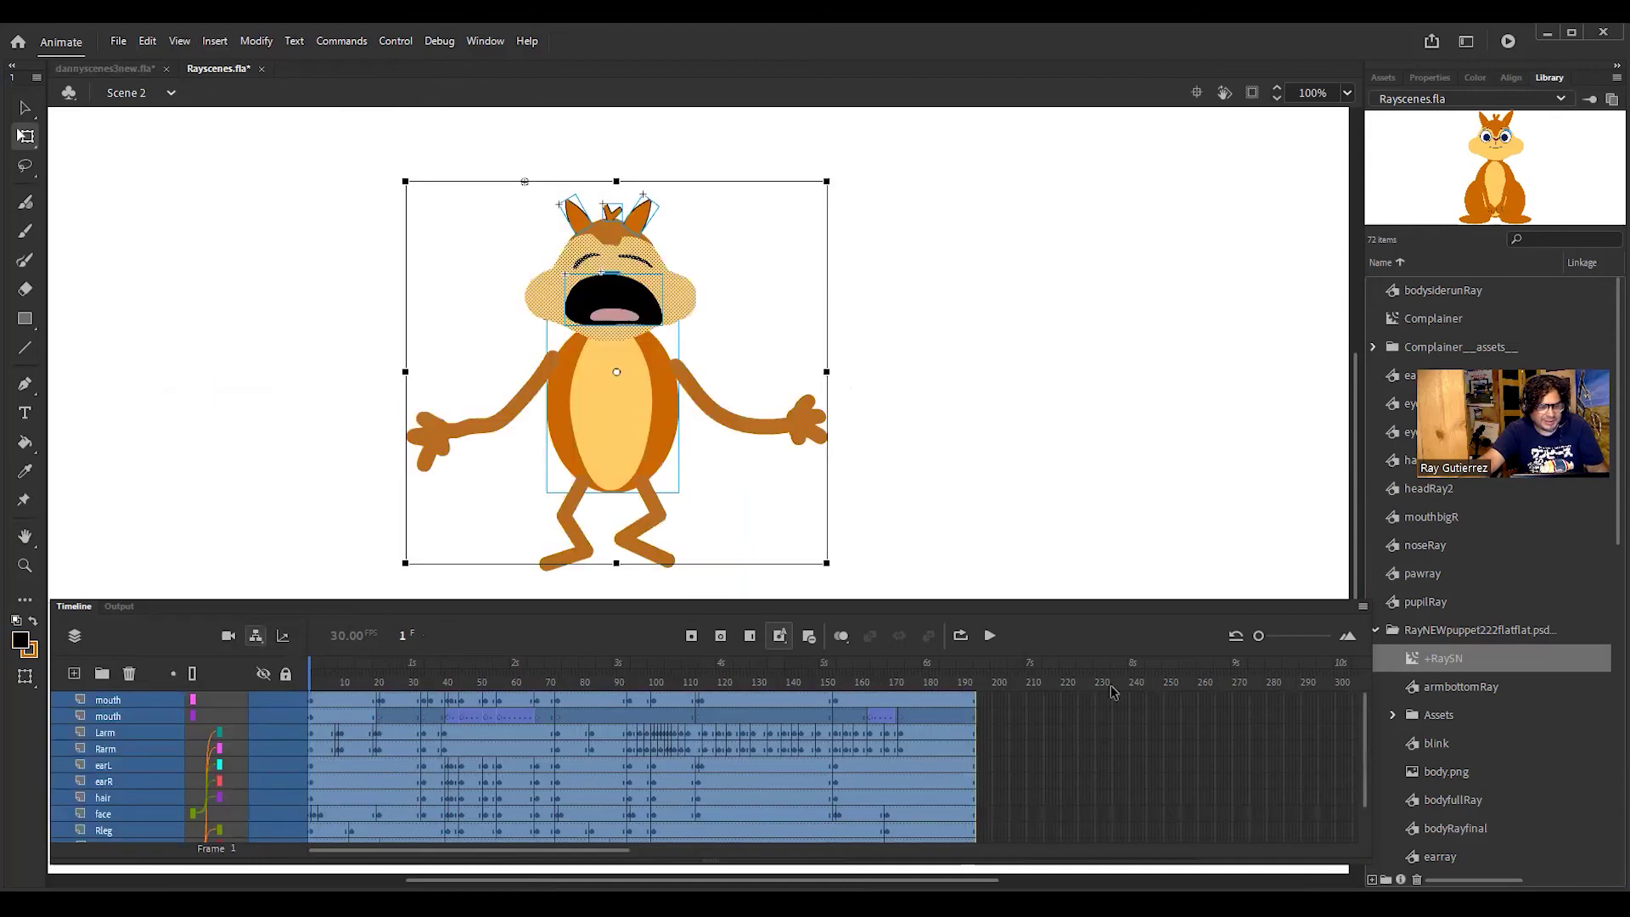
Step: Play back the pasted character animation in Scene 2, return to frame 1 and save Rayscenes.fla
click(1115, 526)
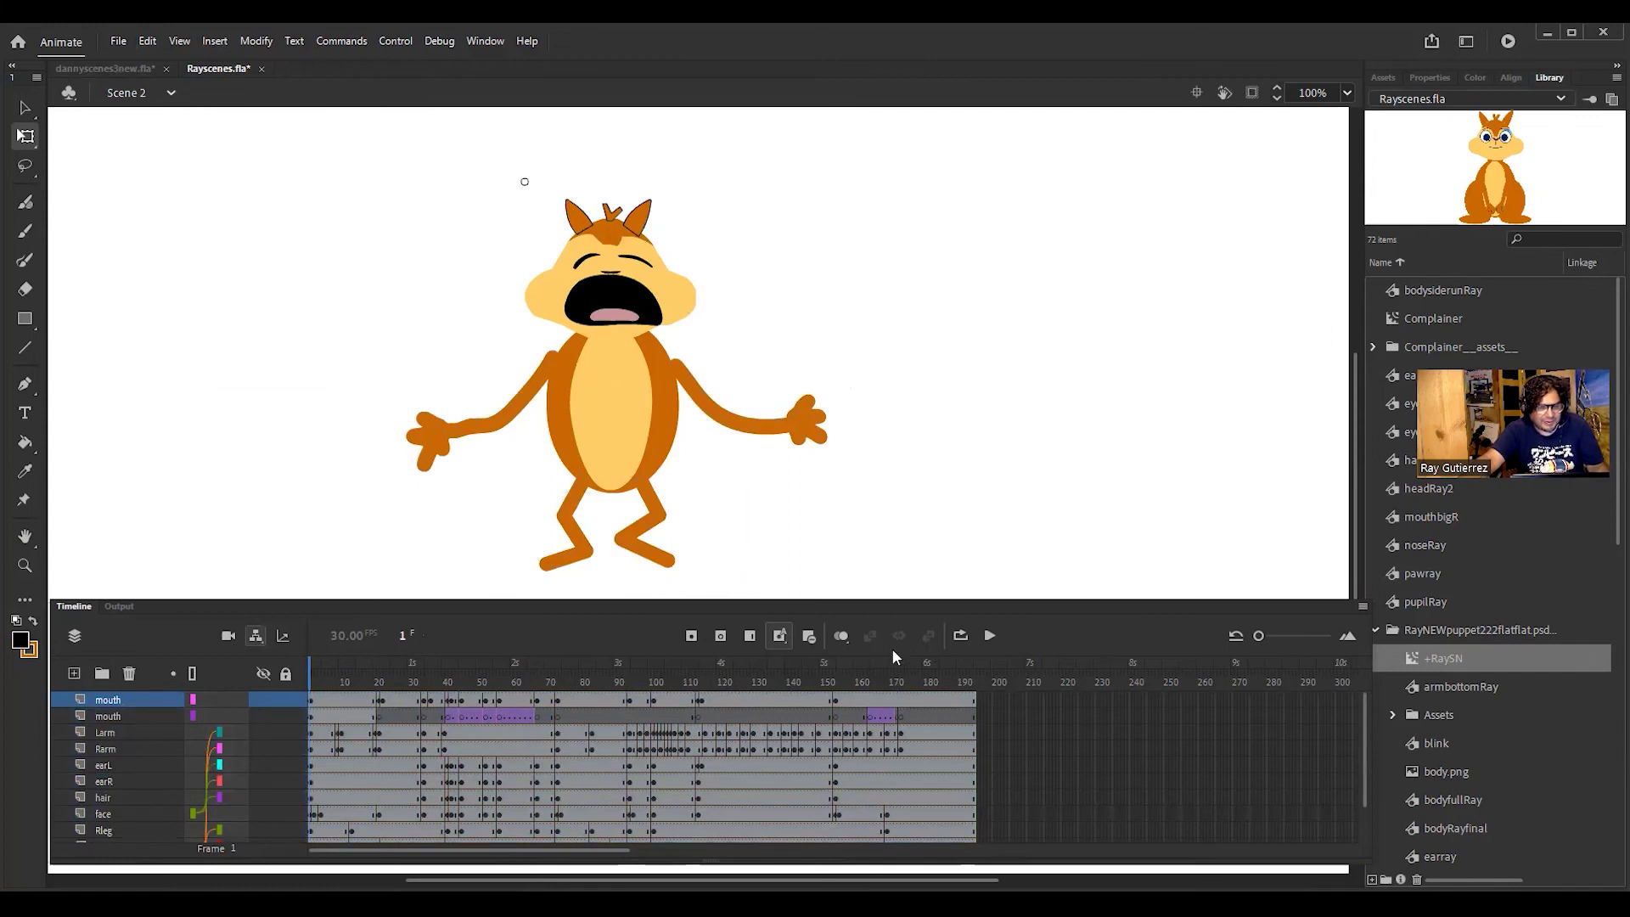
click(988, 637)
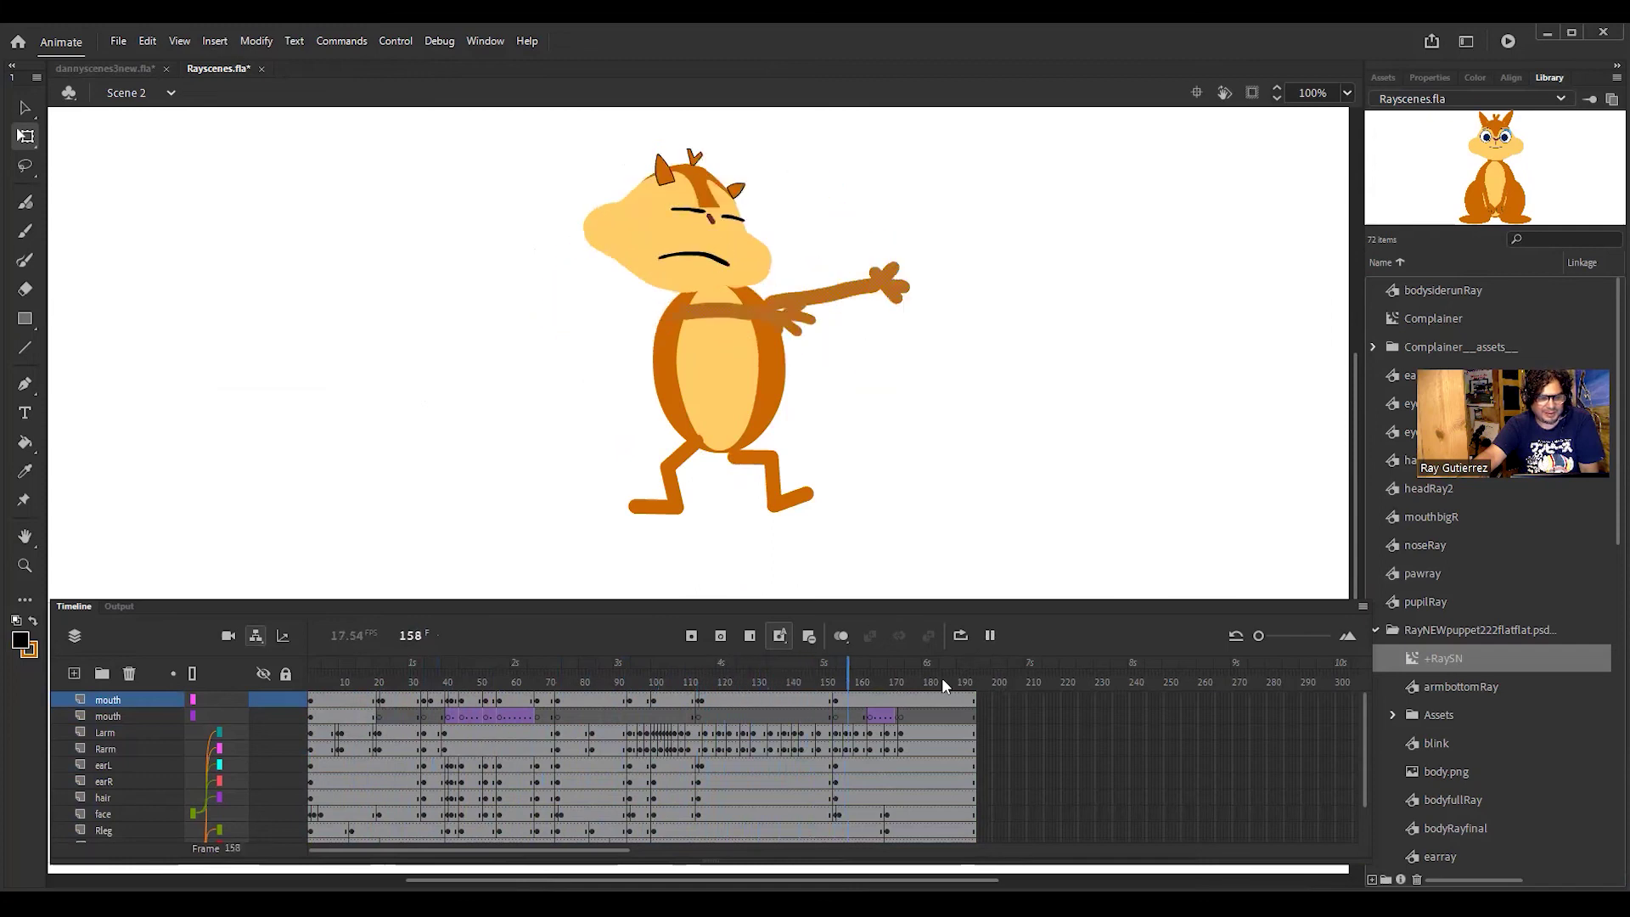
drag(890, 664, 310, 724)
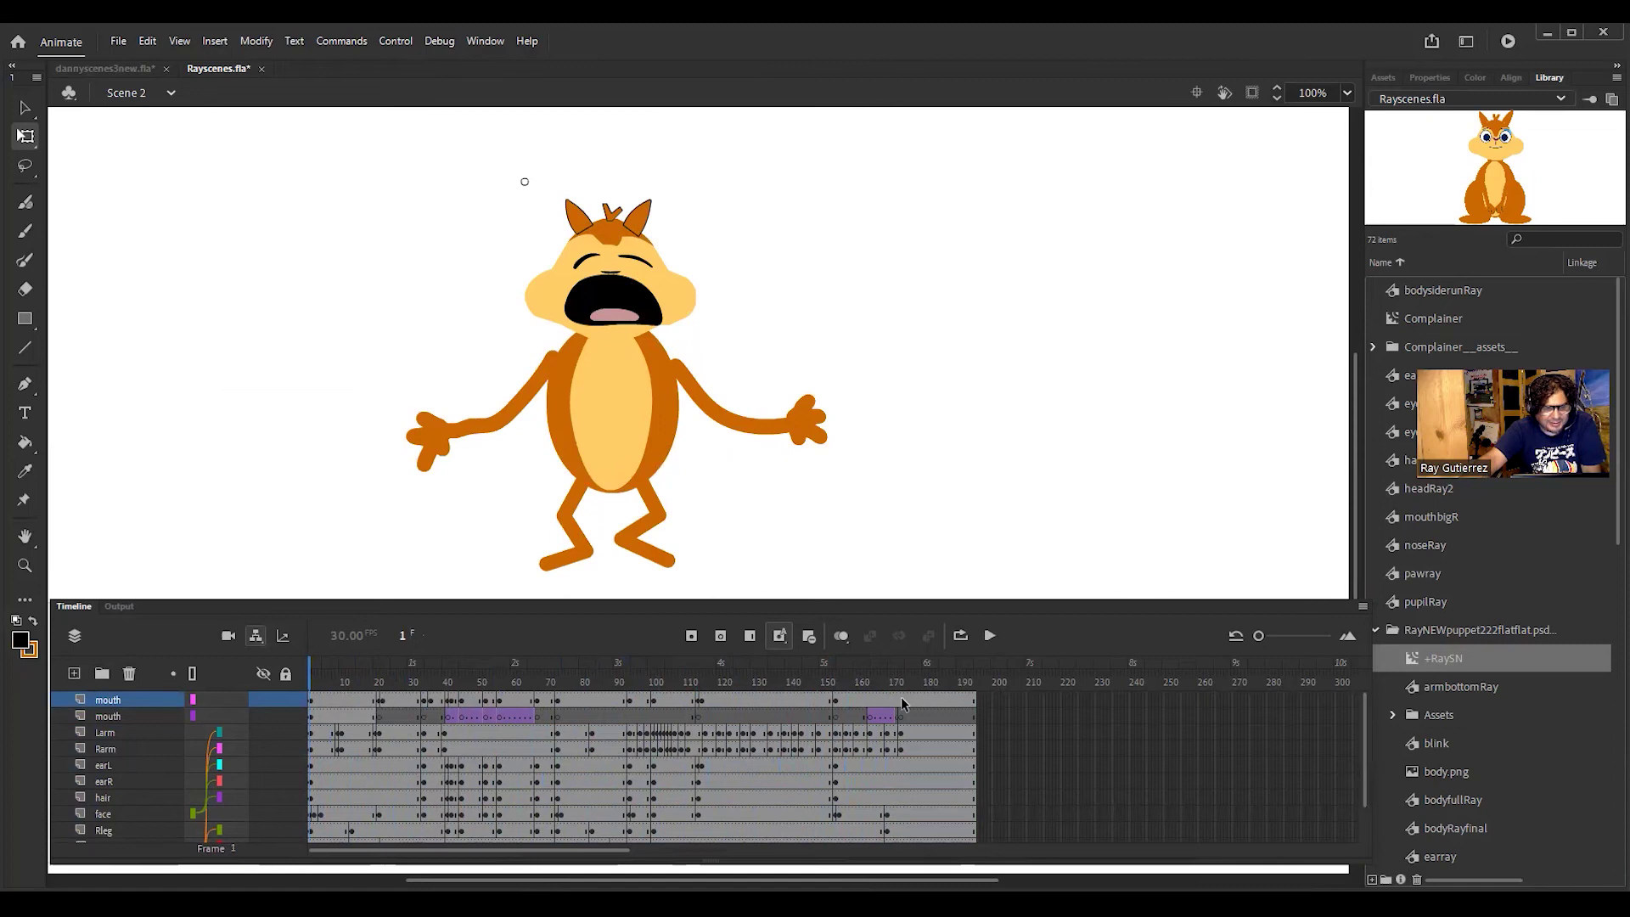
click(119, 42)
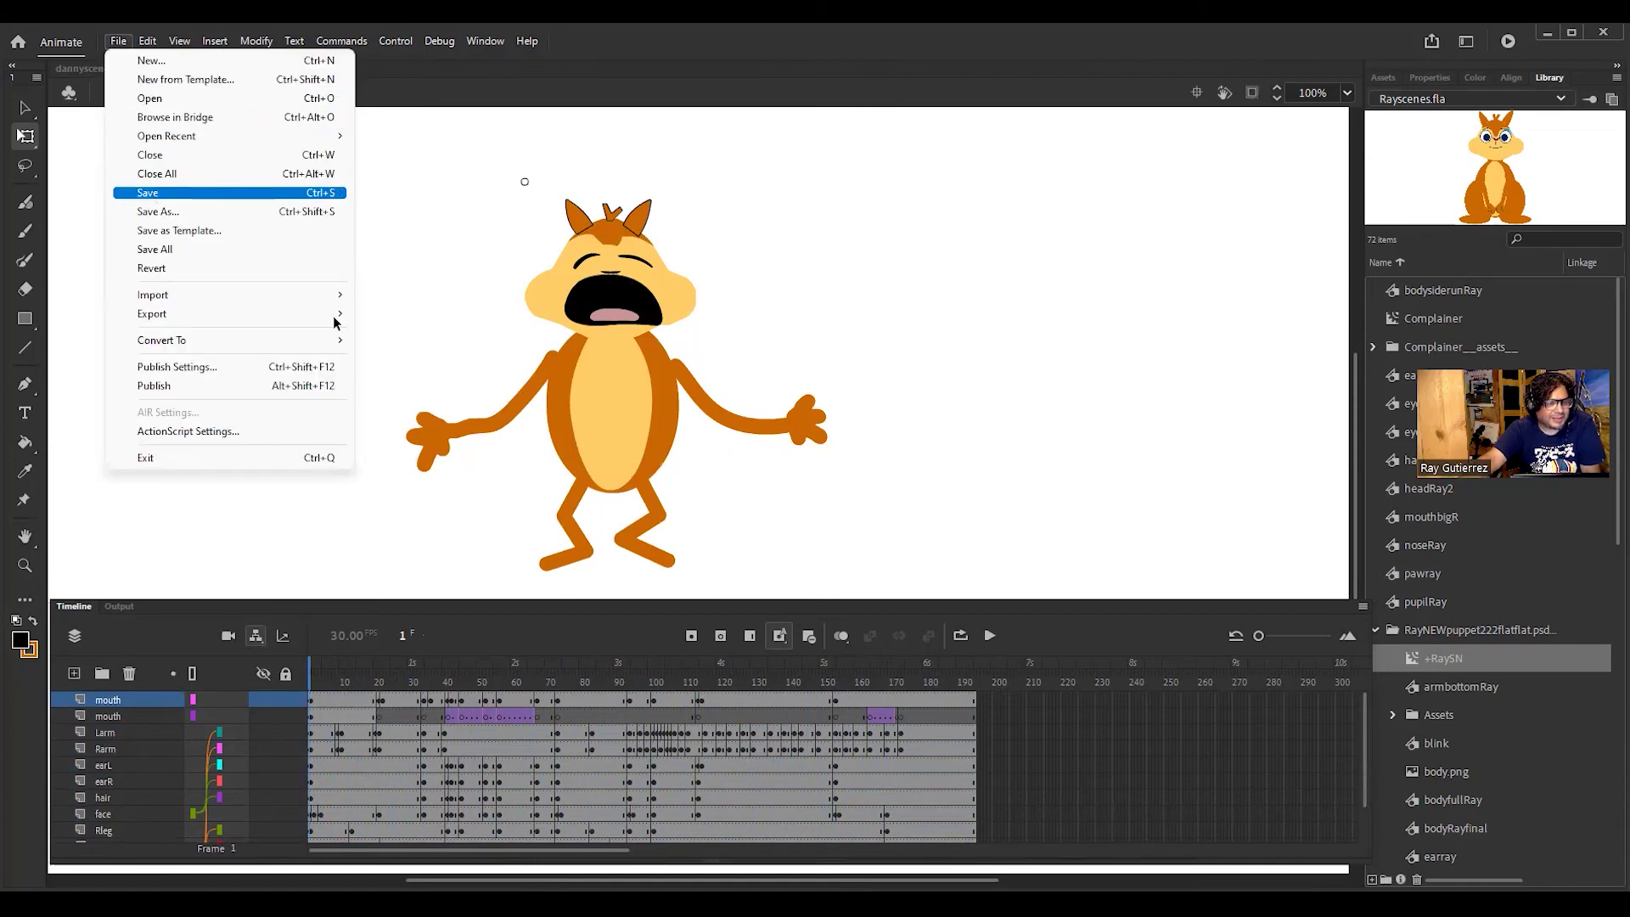
key(Return)
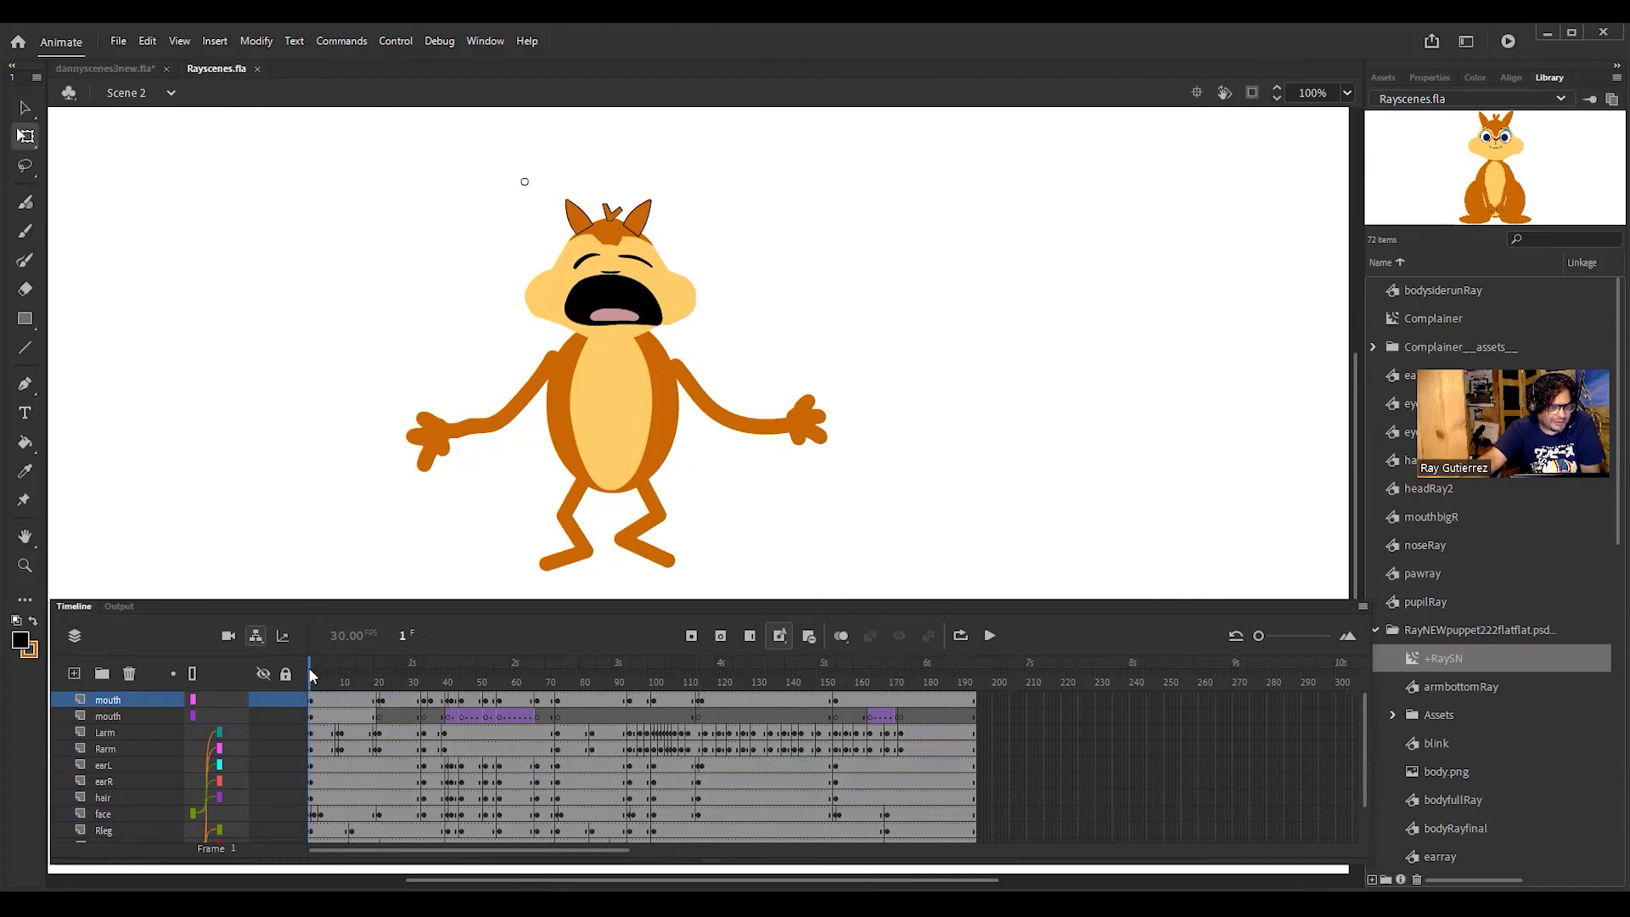
Step: Scrub Scene 2's timeline to frame 37 and check the character's face and pasted layers
drag(310, 675, 435, 745)
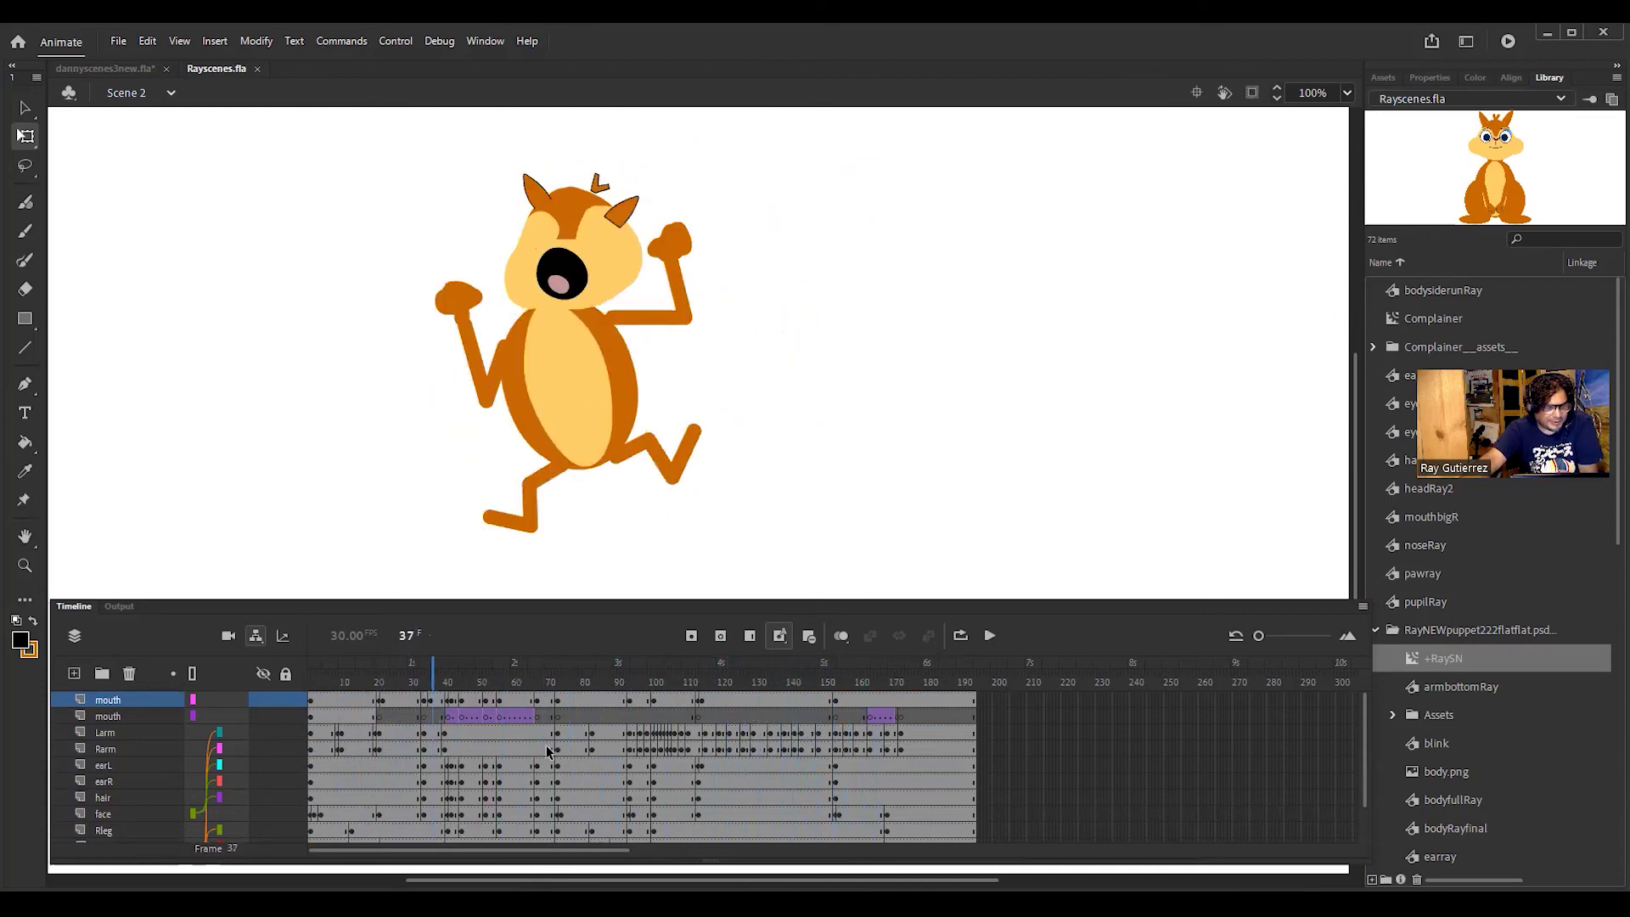
mouse_move(1362, 751)
mouse_down()
mouse_move(1360, 776)
mouse_move(1356, 730)
mouse_up()
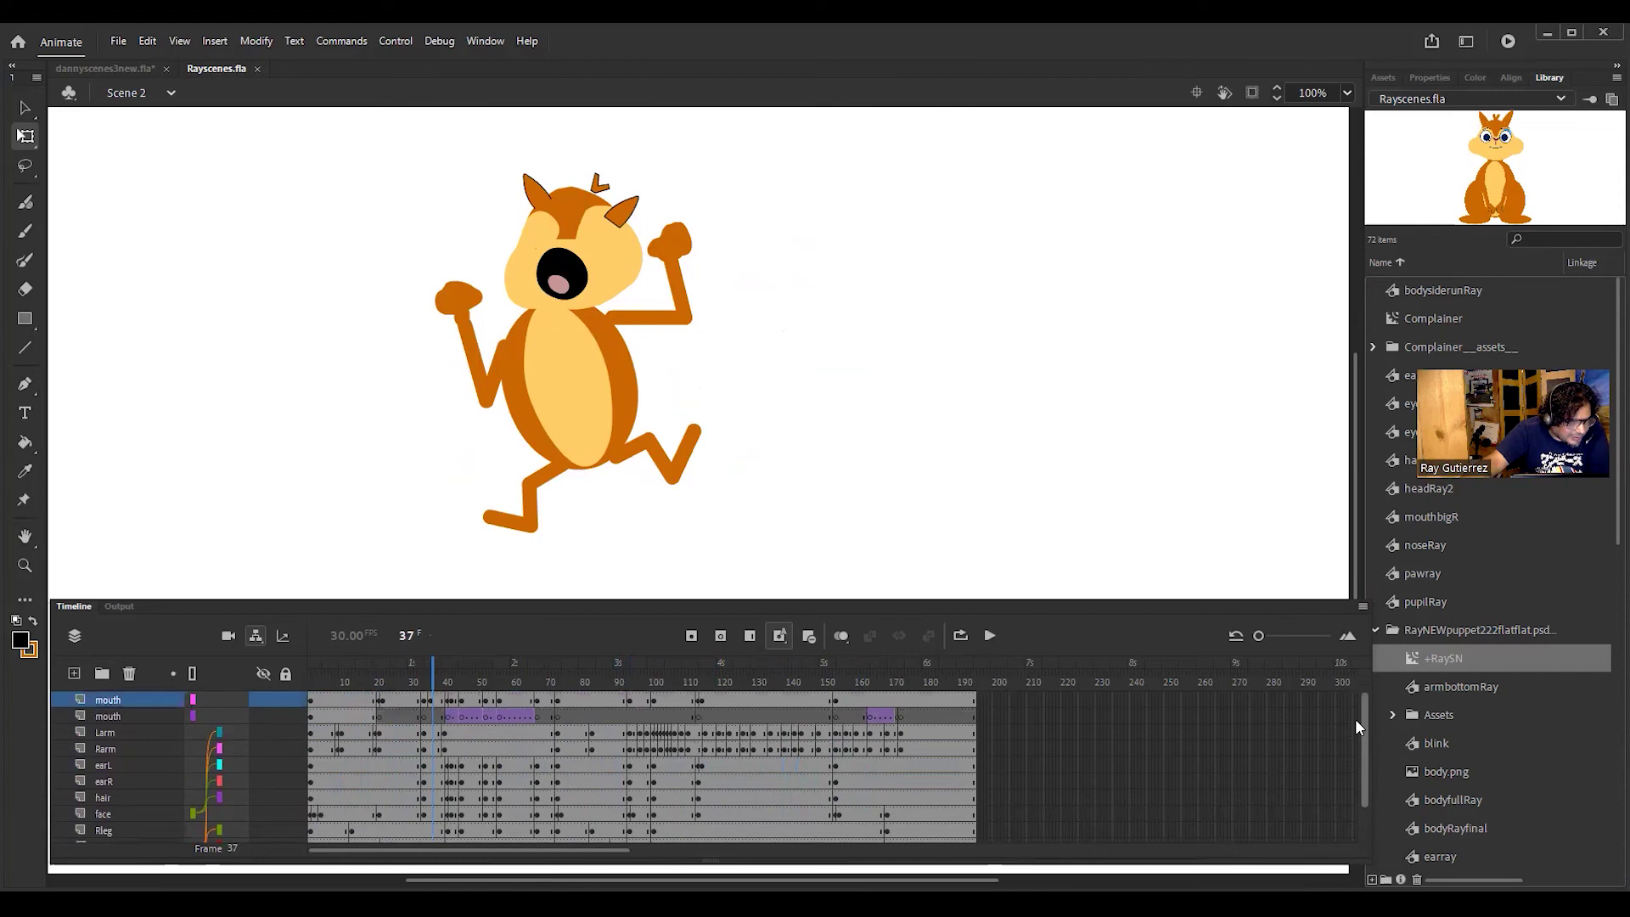
drag(1352, 745, 1352, 701)
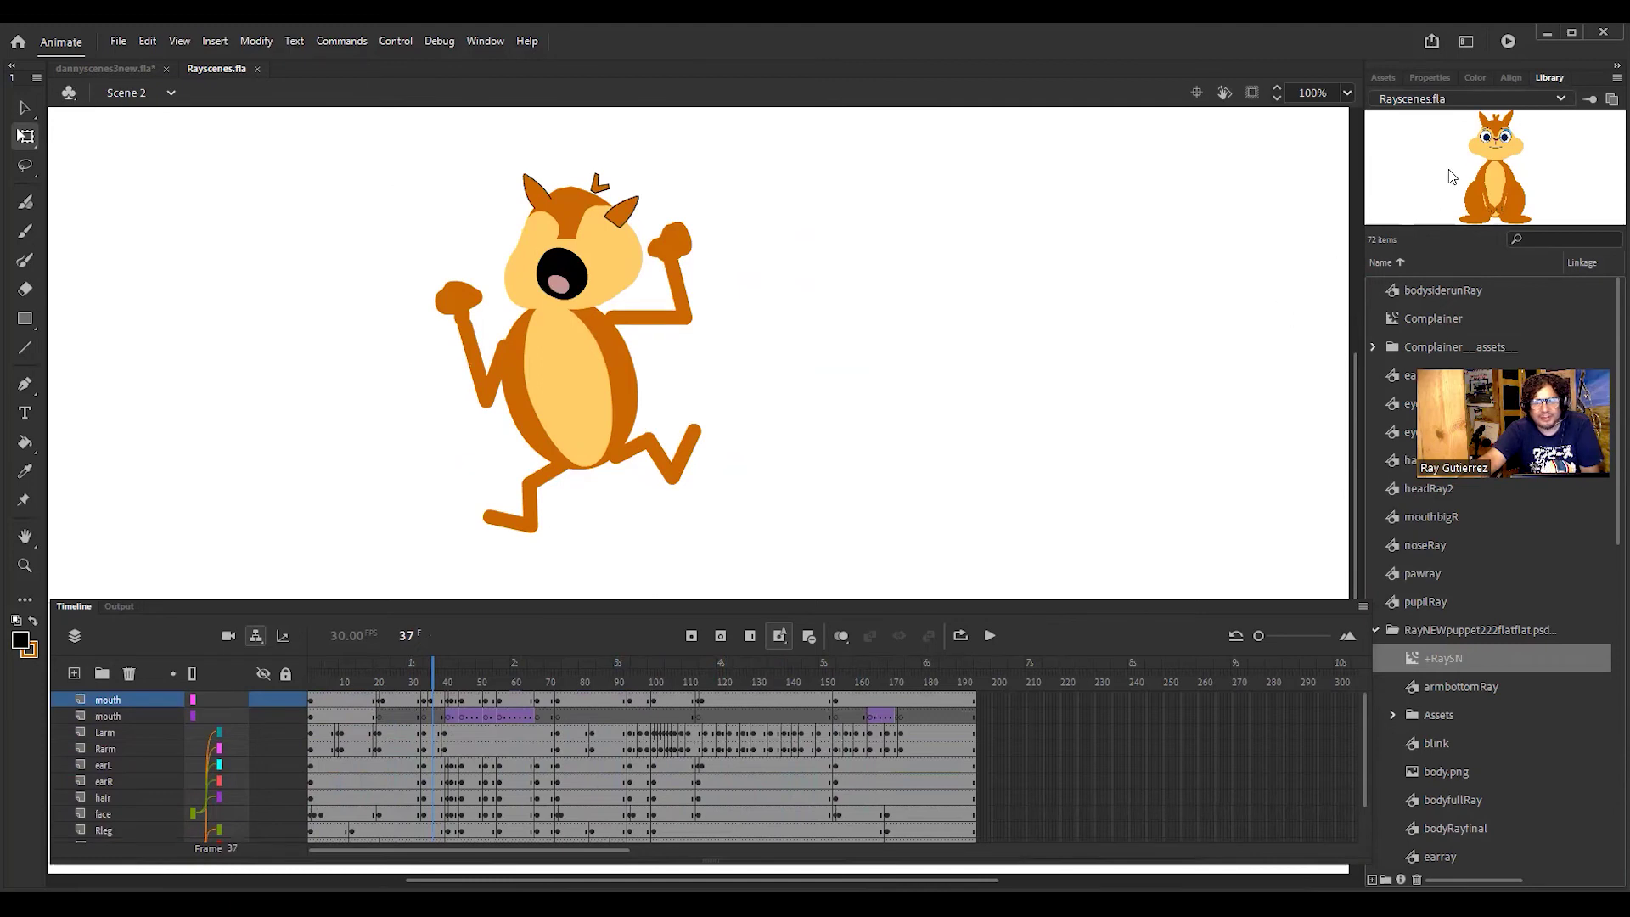
Step: Open the Complainer symbol from the library and copy its lashR and lashL layers
click(1435, 320)
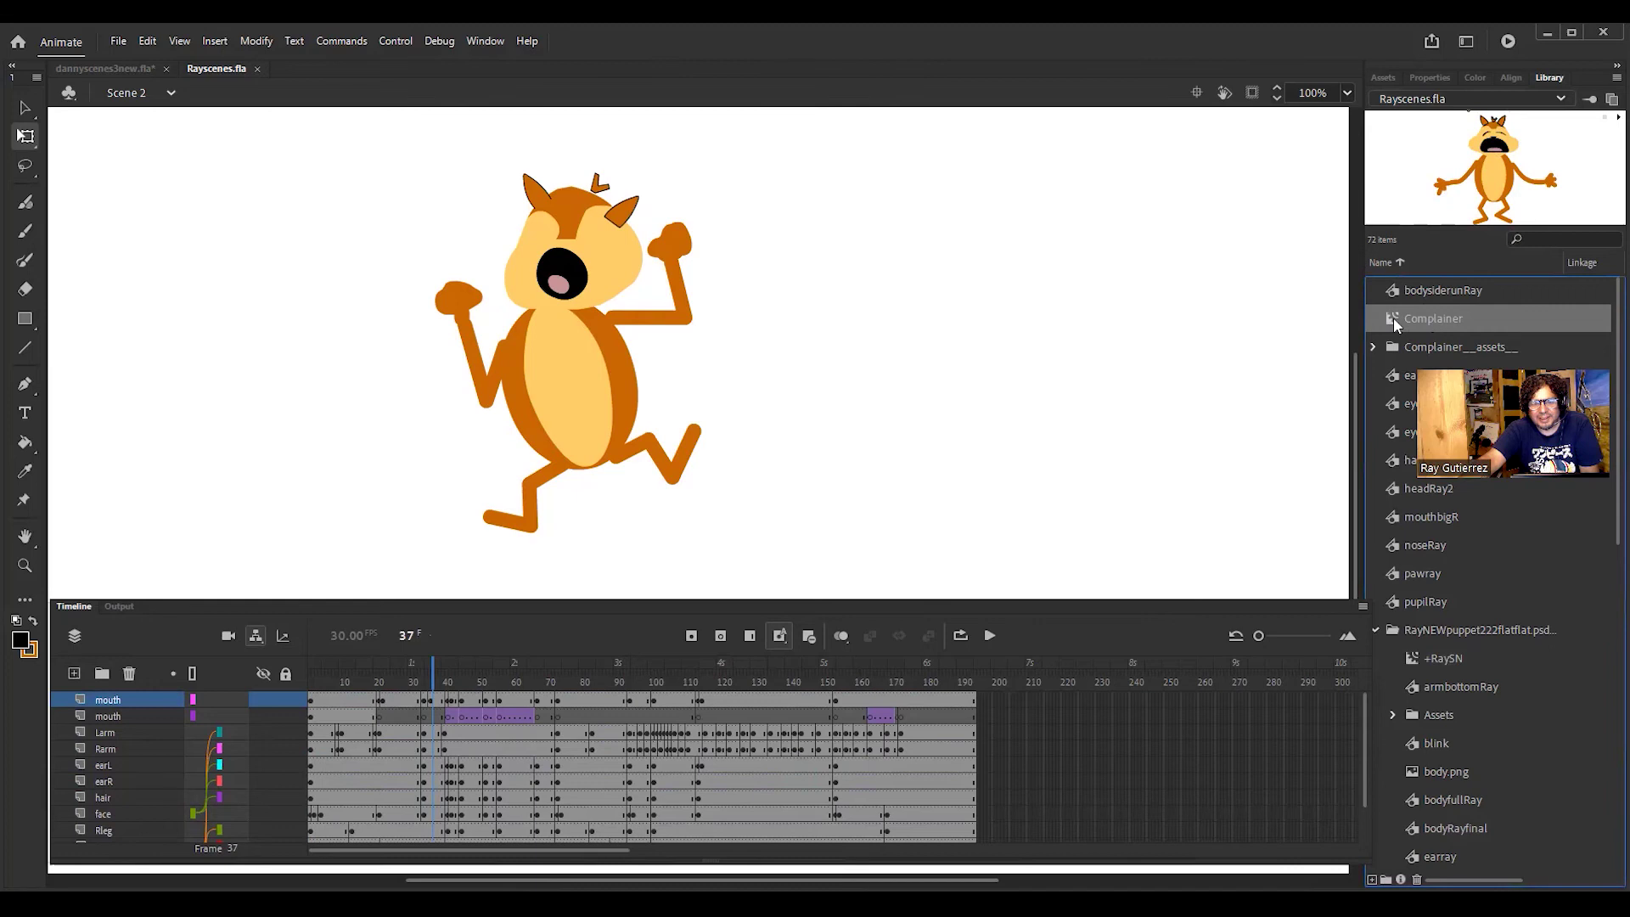
double_click(1393, 317)
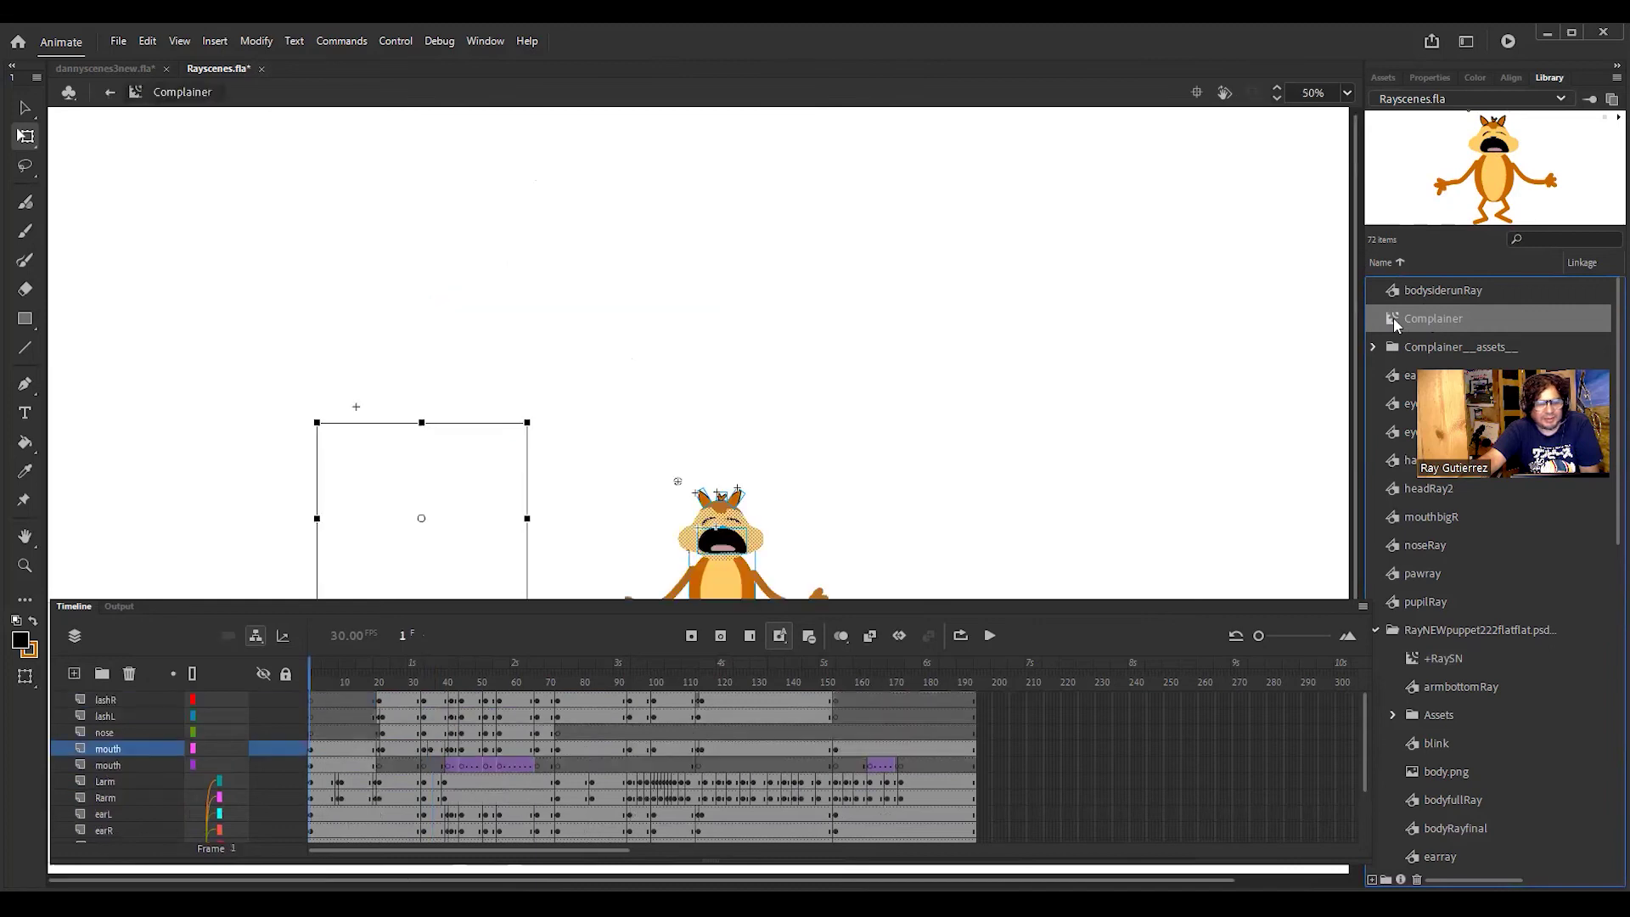
drag(1362, 725, 1357, 638)
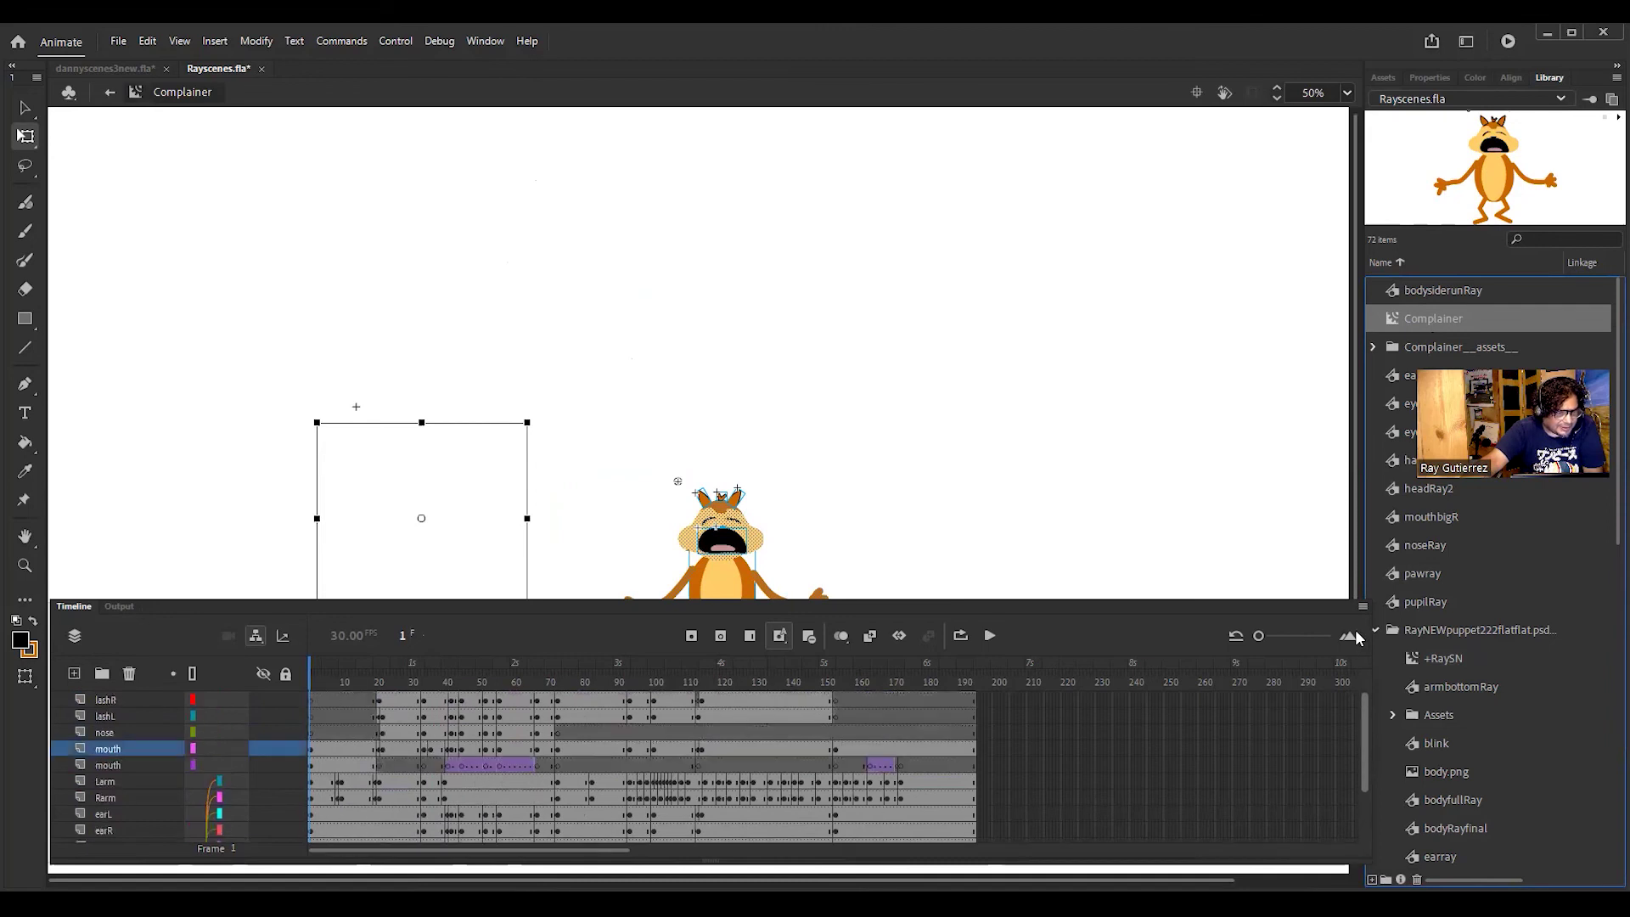
click(115, 698)
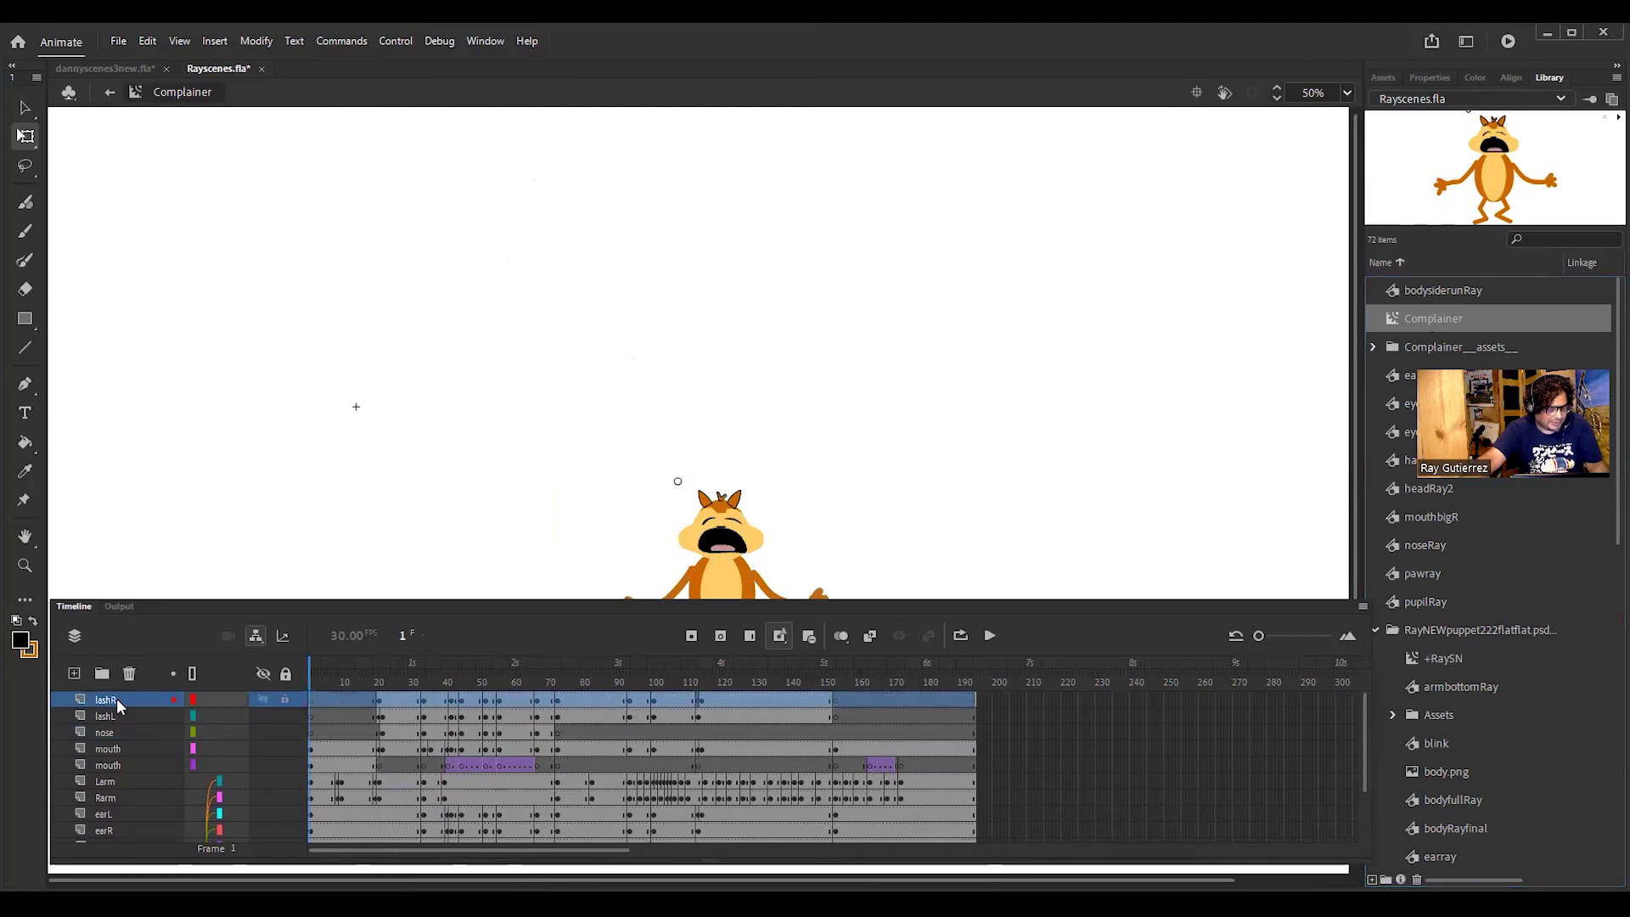
shift+click(119, 714)
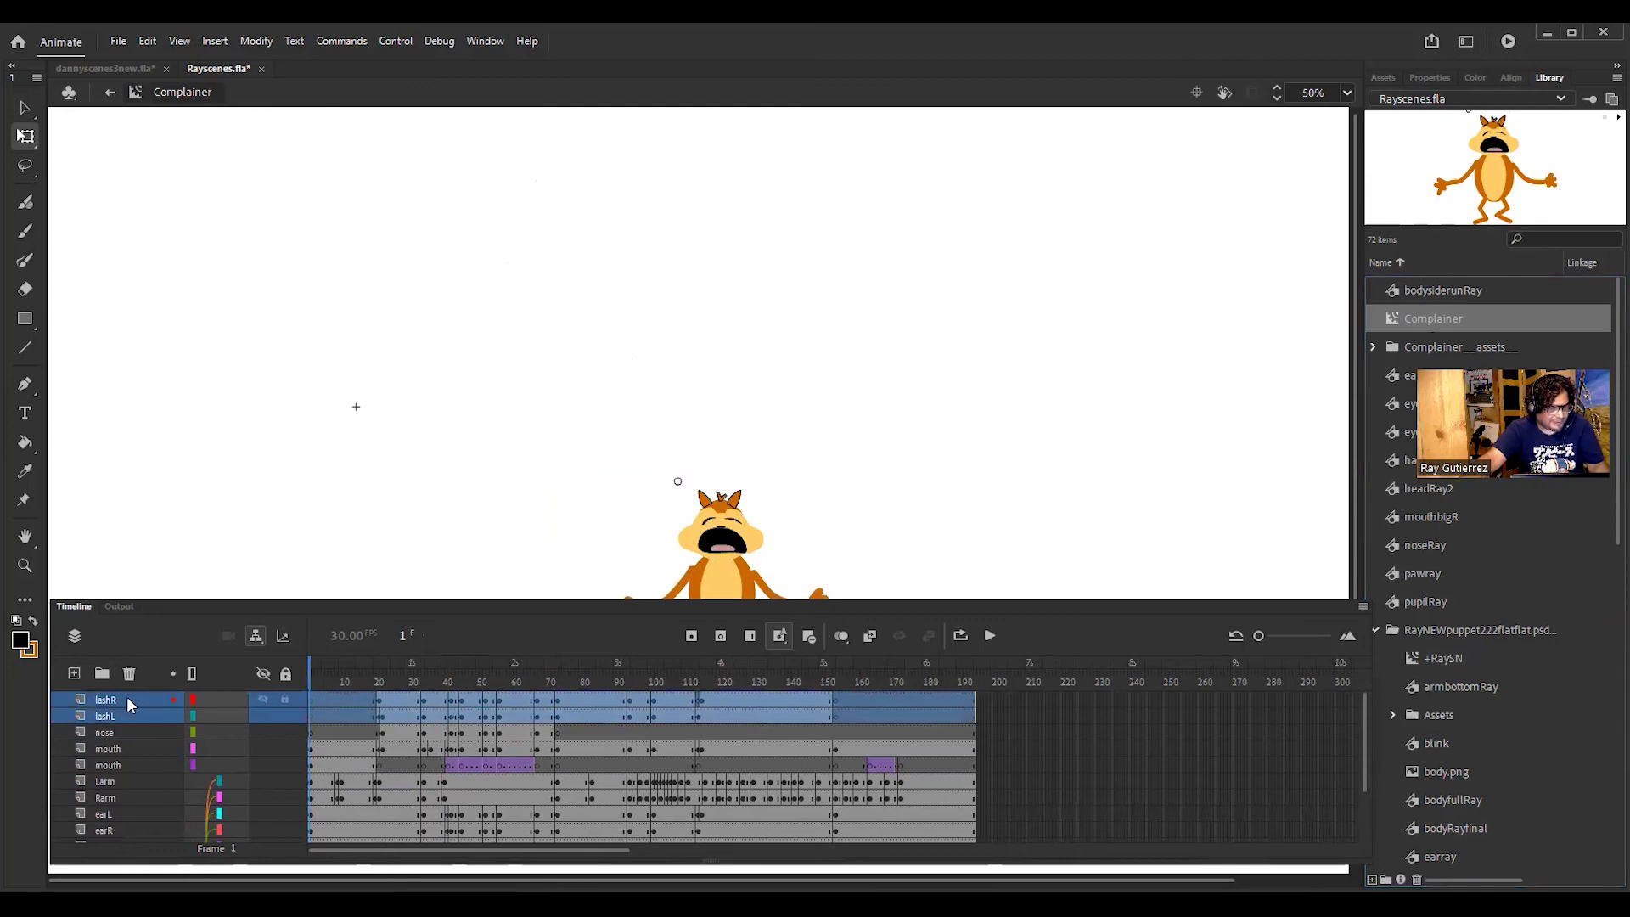
right_click(127, 699)
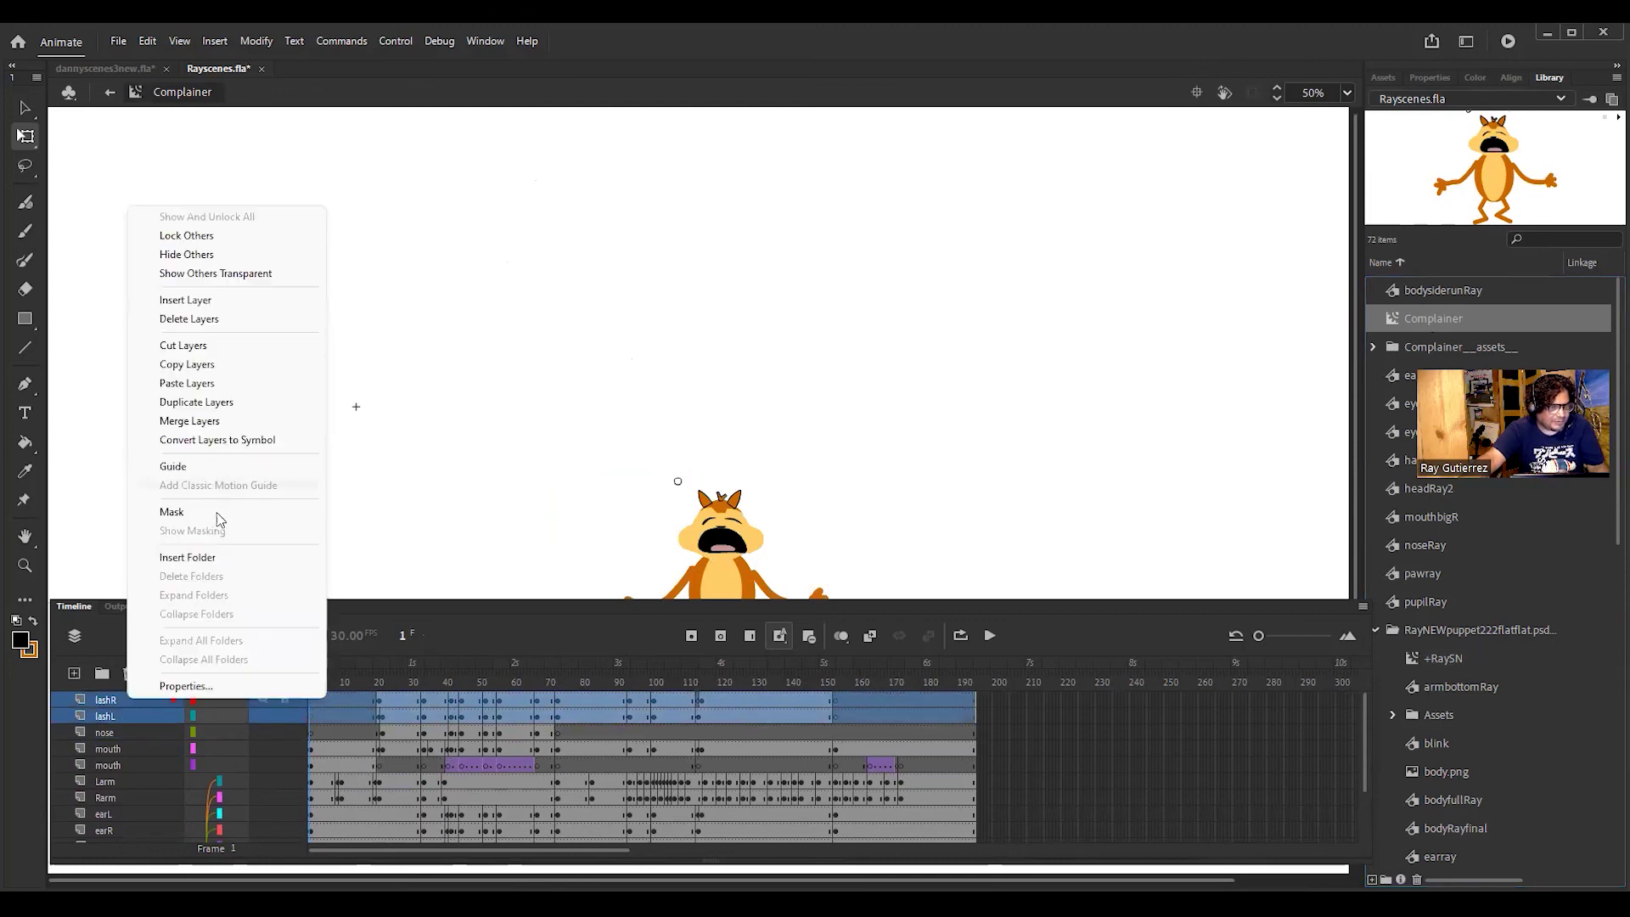
click(239, 375)
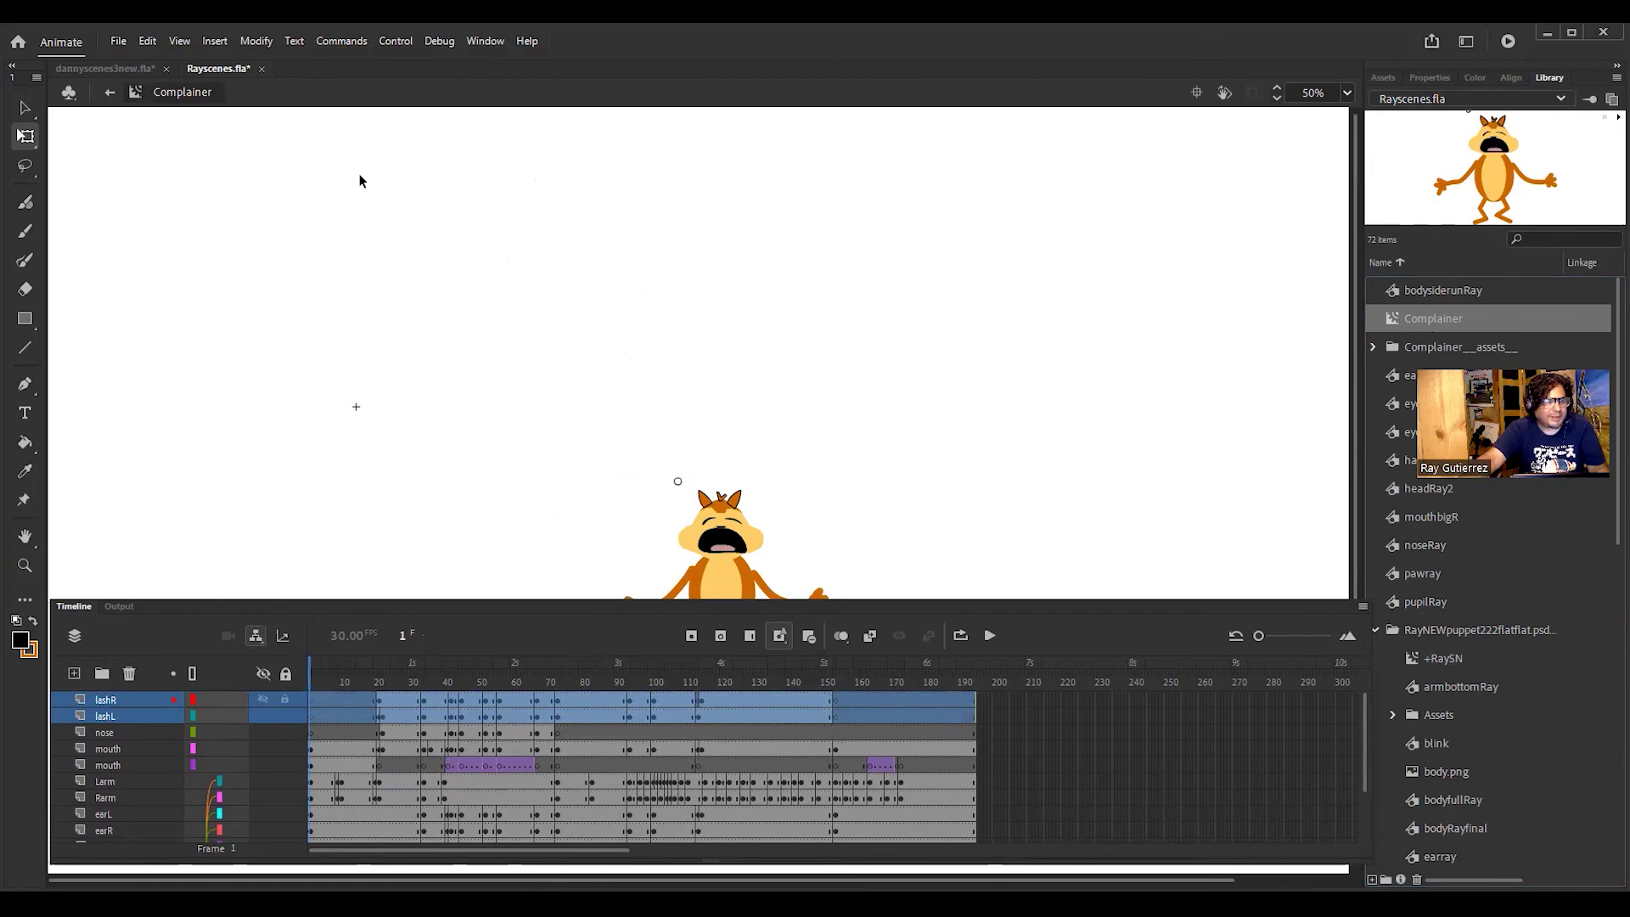
Step: Return to Scene 2, paste the lash layers above the topmost mouth layer and go back to frame 1
click(109, 95)
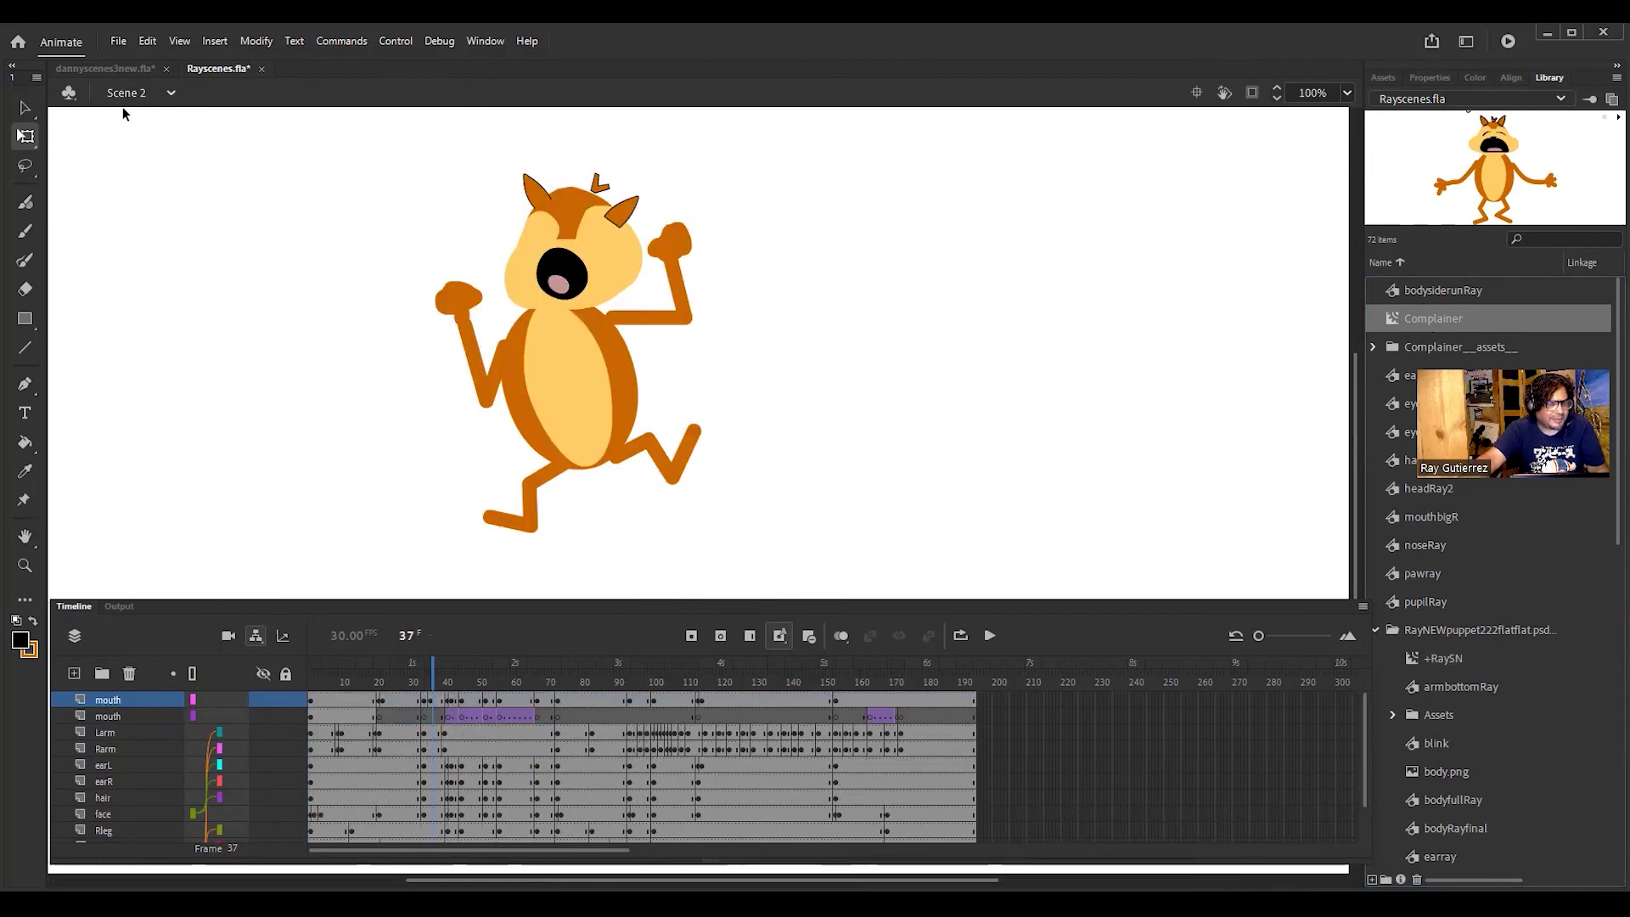
click(148, 42)
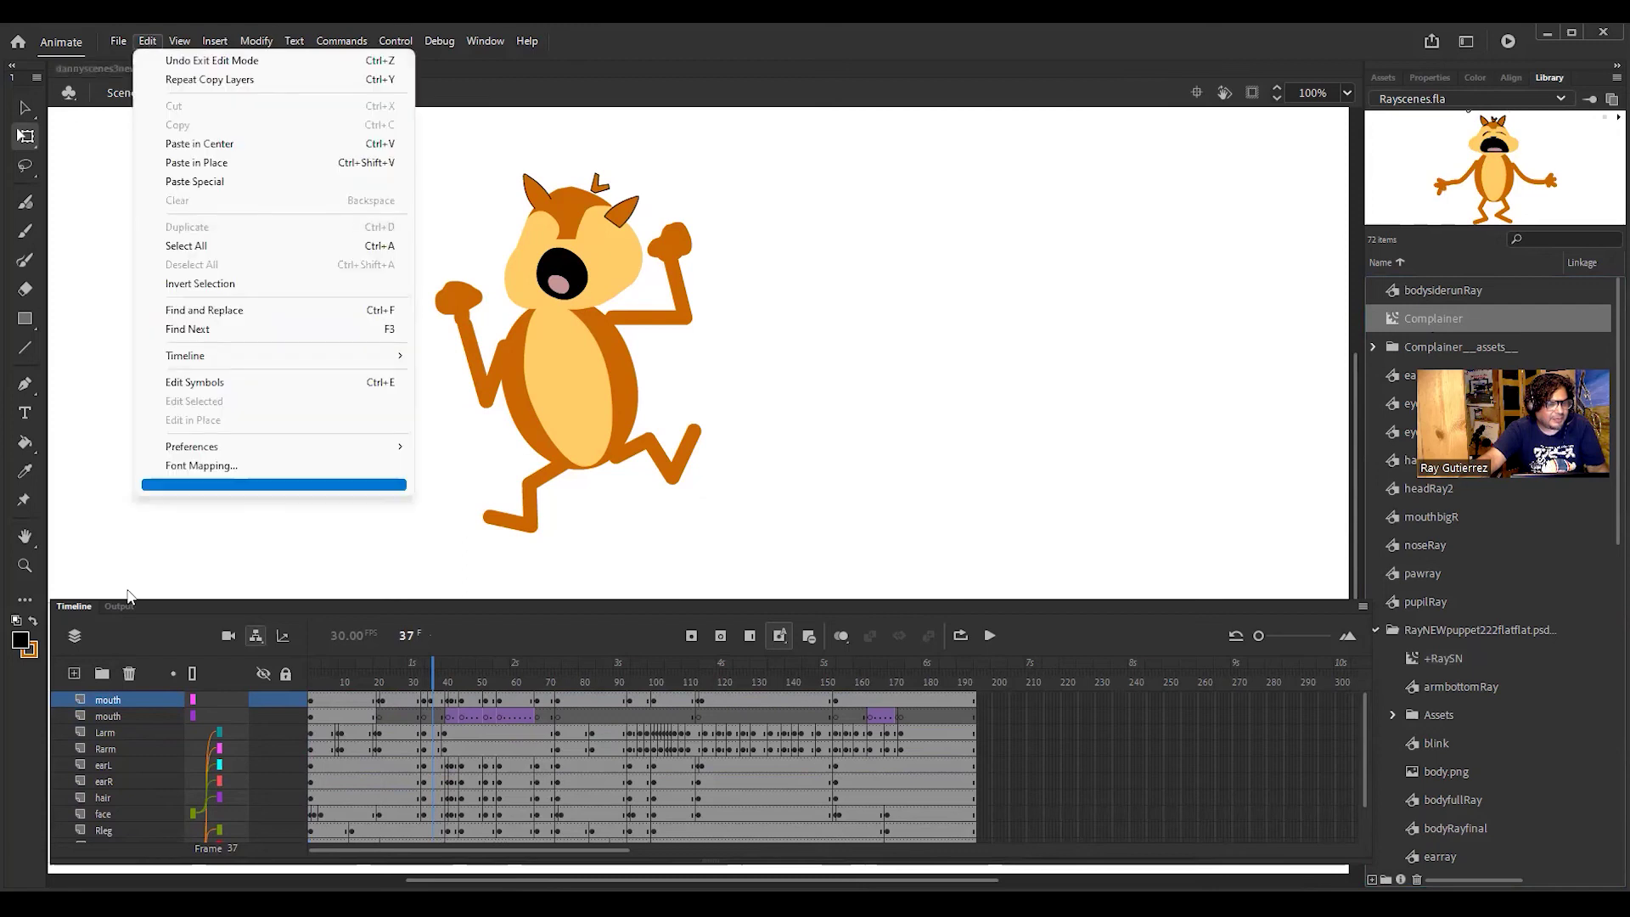
click(155, 700)
right_click(154, 700)
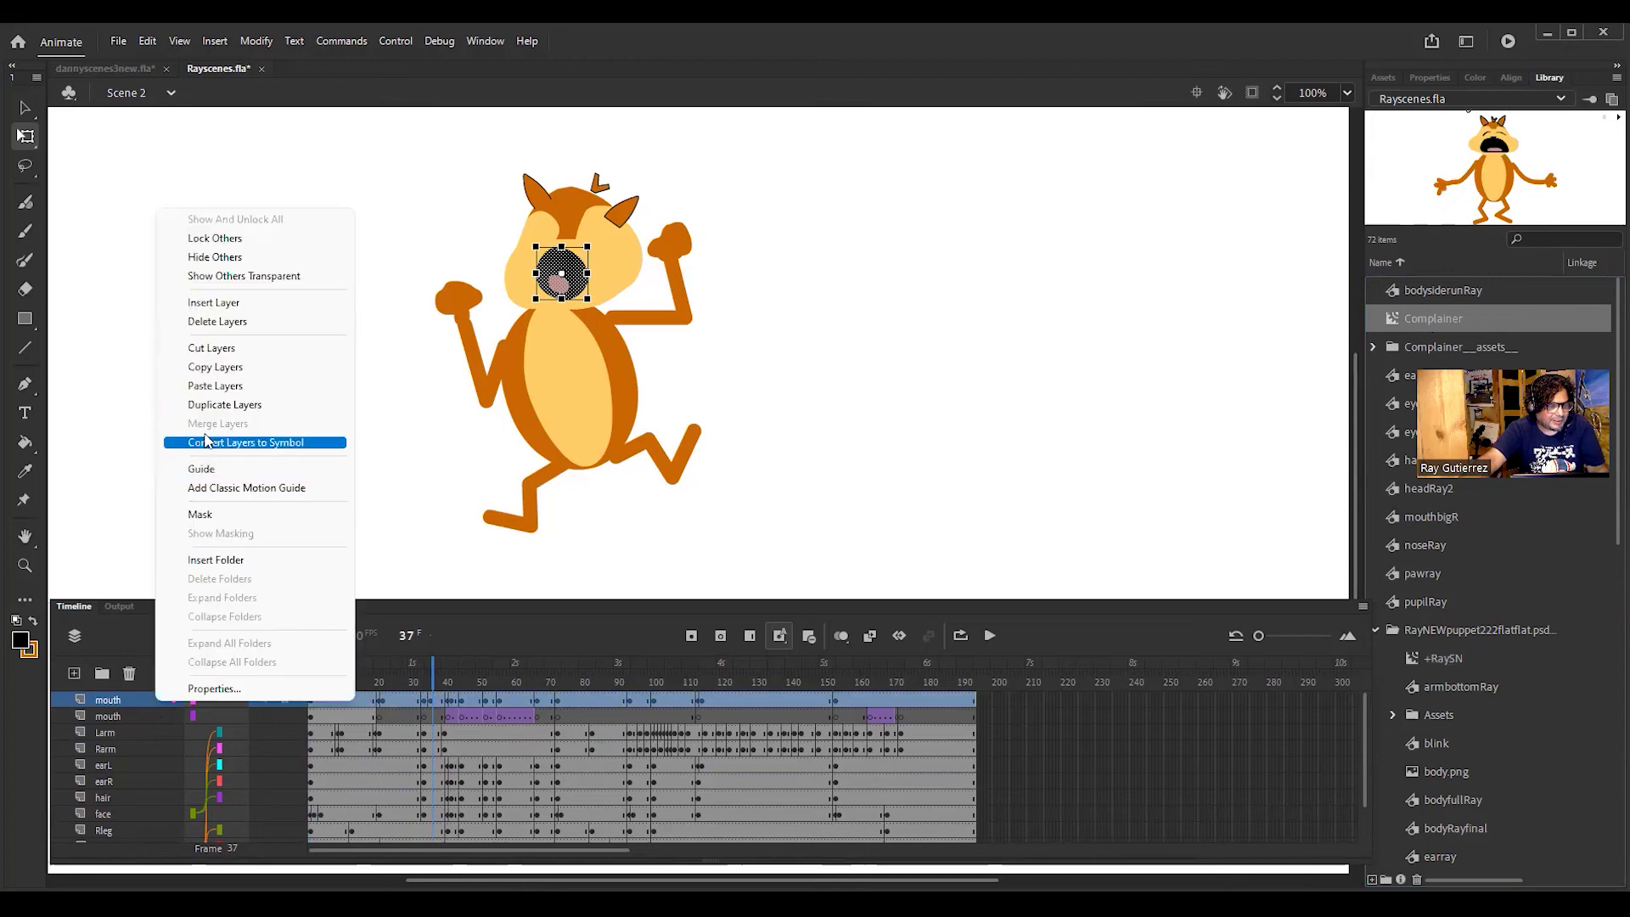
click(214, 387)
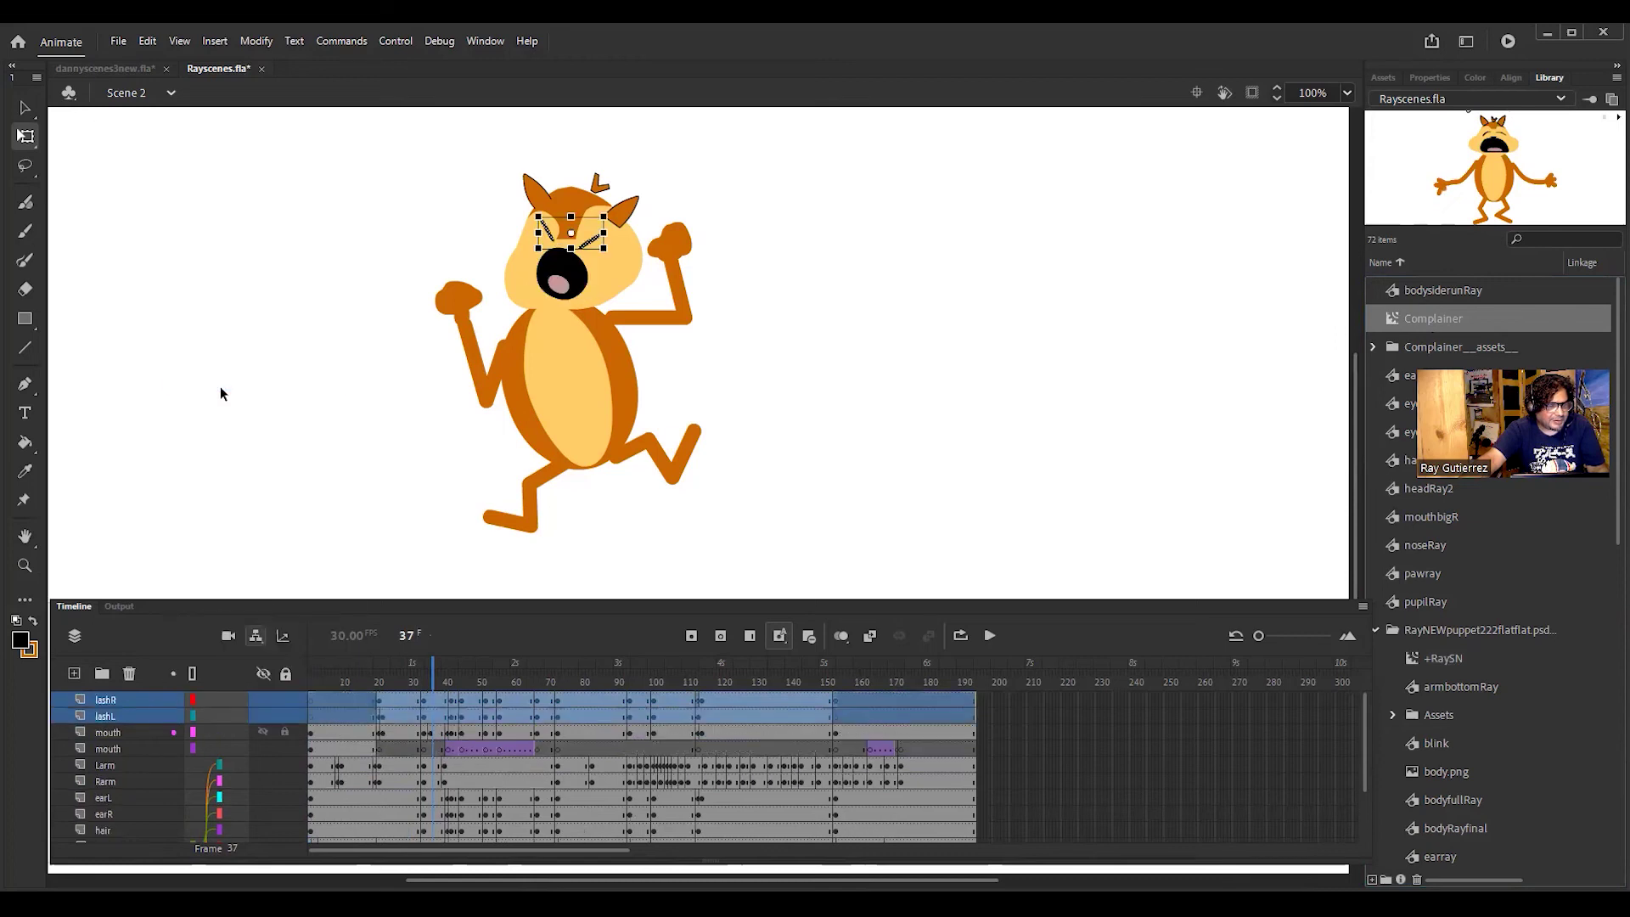
drag(431, 671, 310, 726)
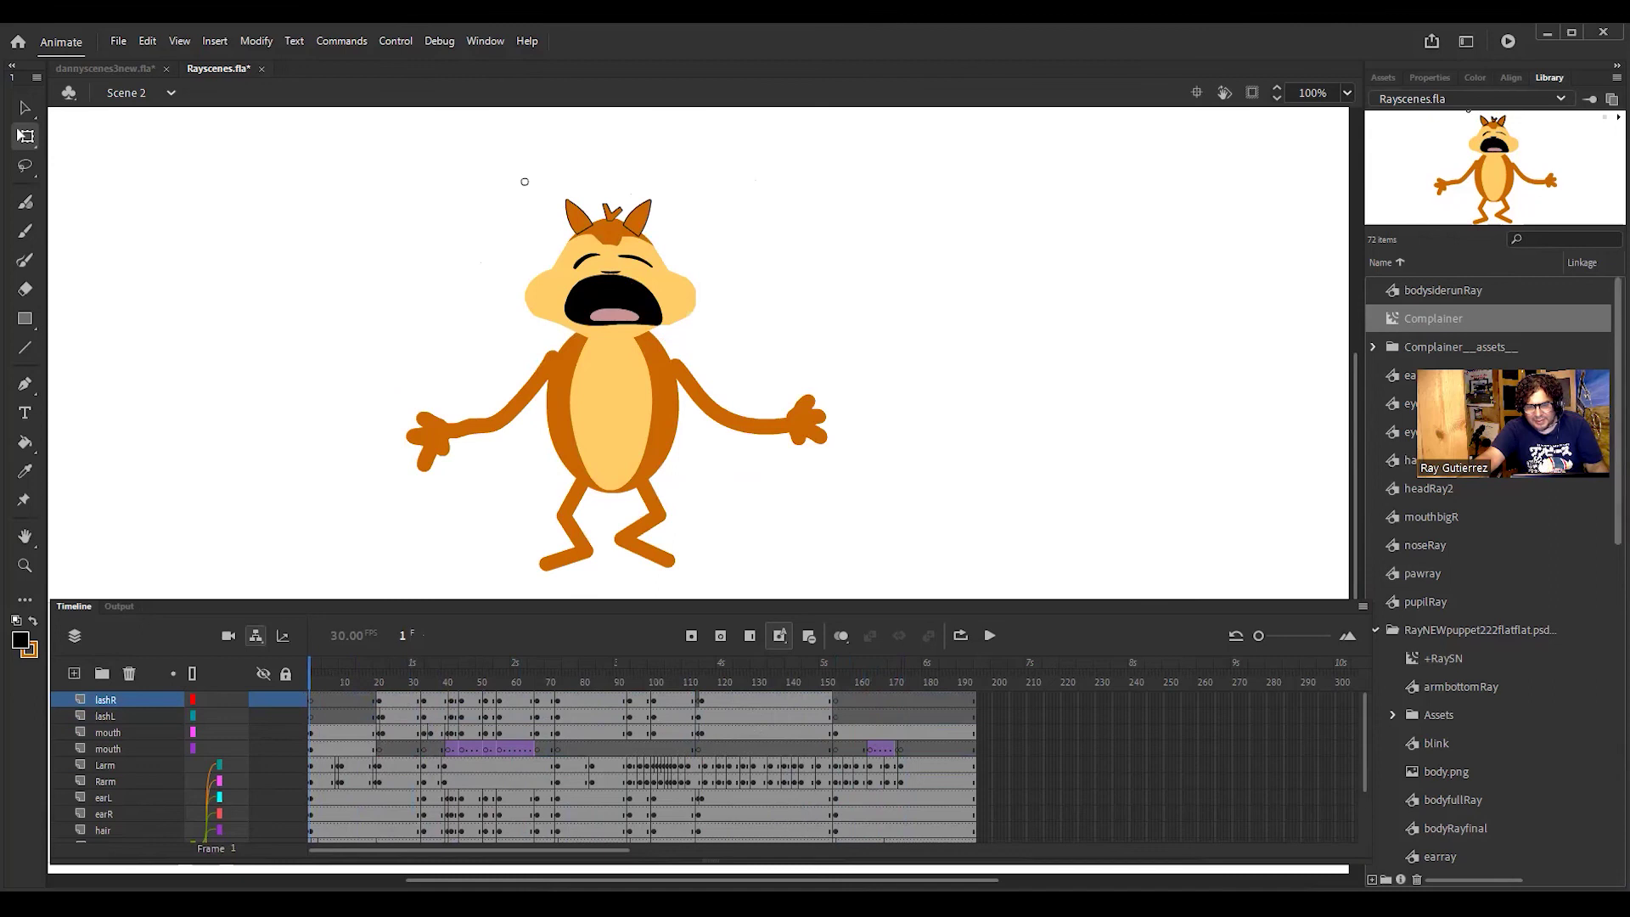
Step: Start an import to the library and browse to the backgrounds folder inside season2
scroll(1495, 577, down, 6)
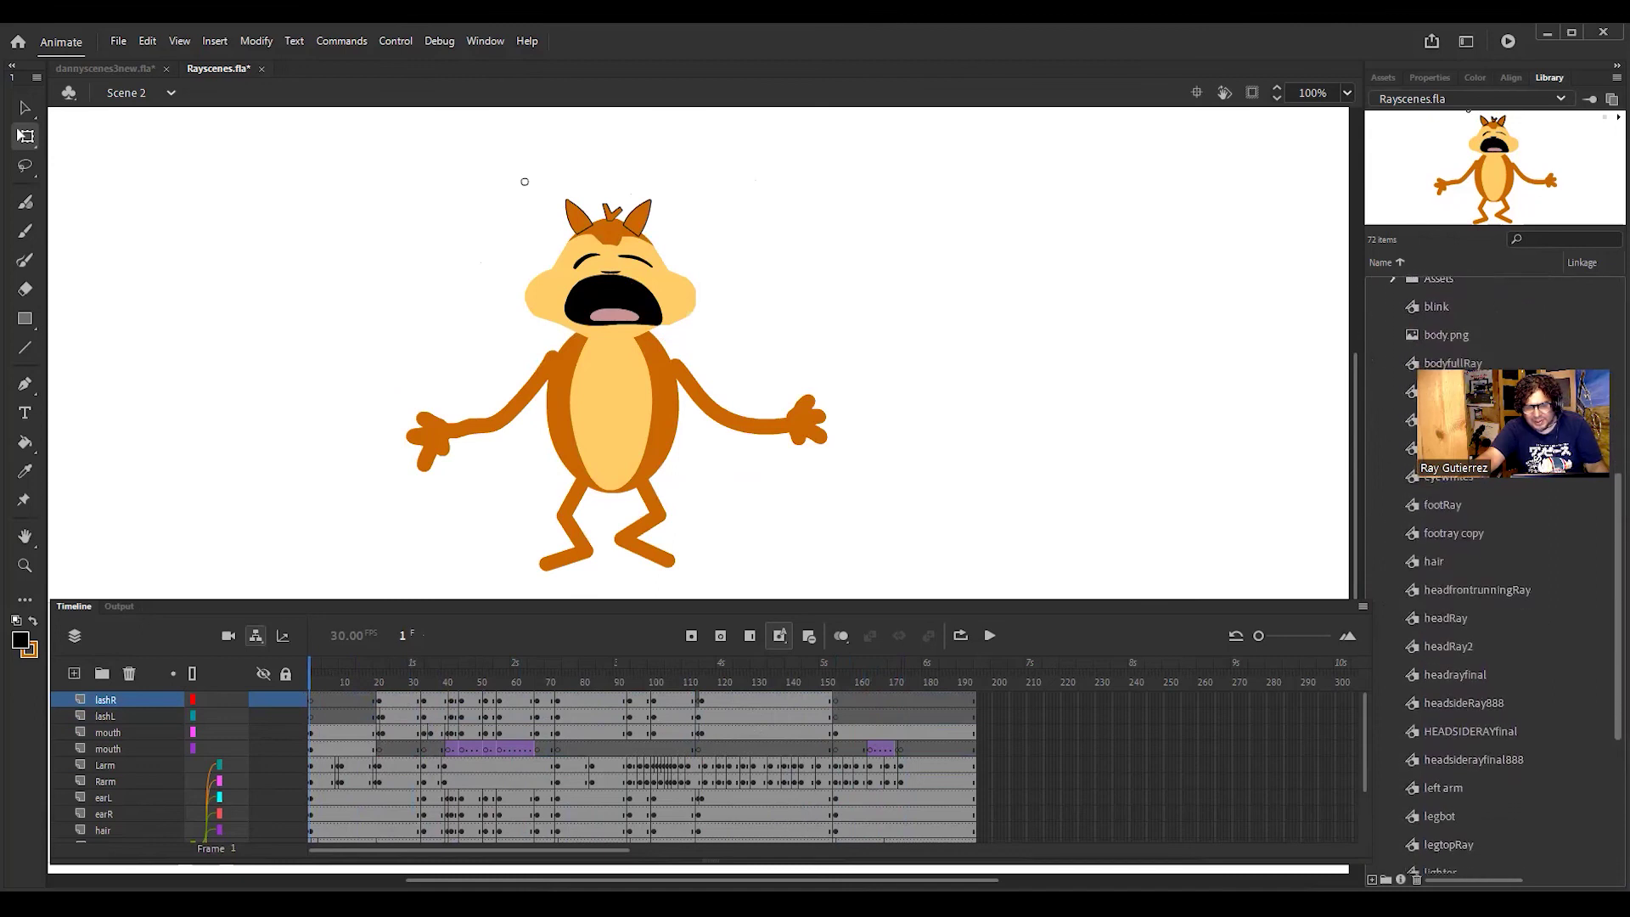
scroll(1494, 577, down, 5)
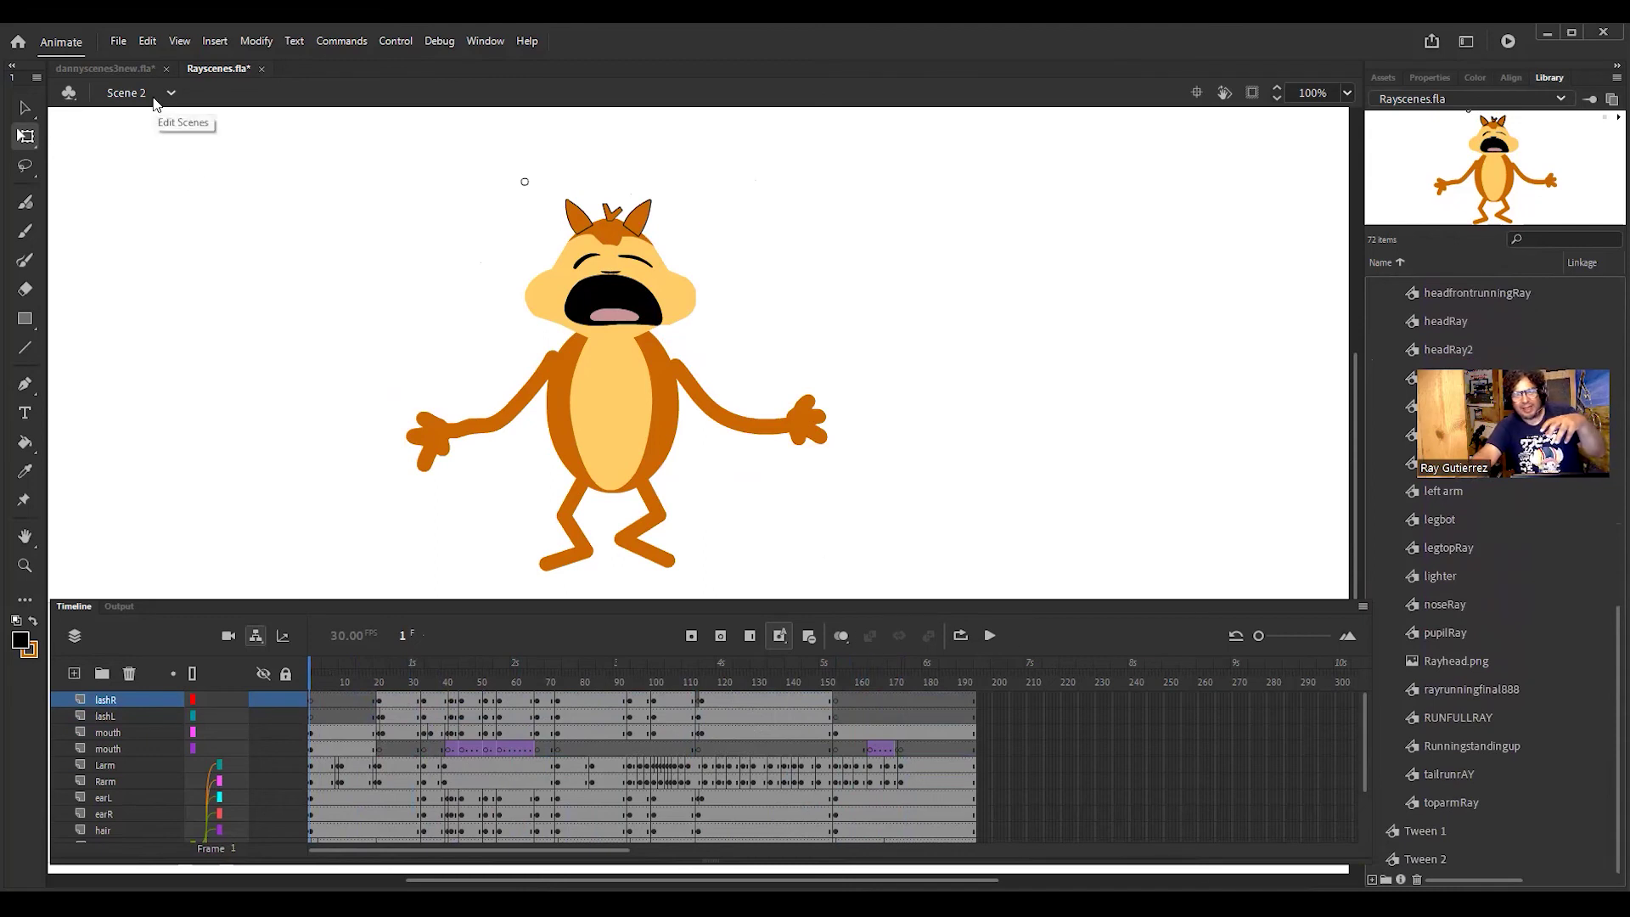
click(120, 44)
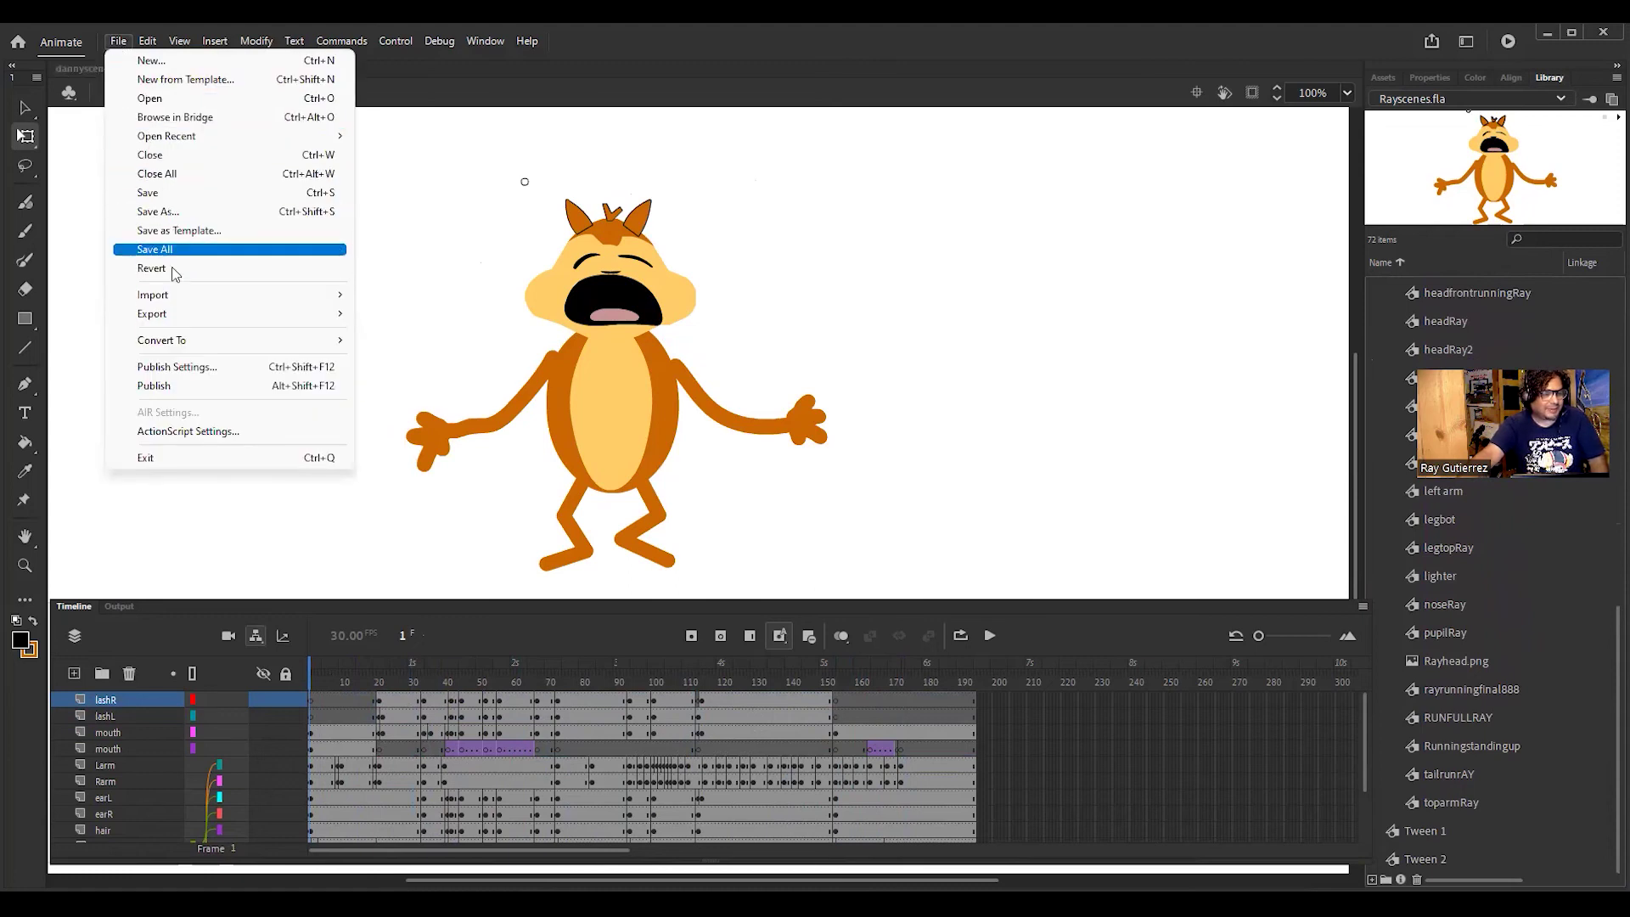
mouse_move(208, 298)
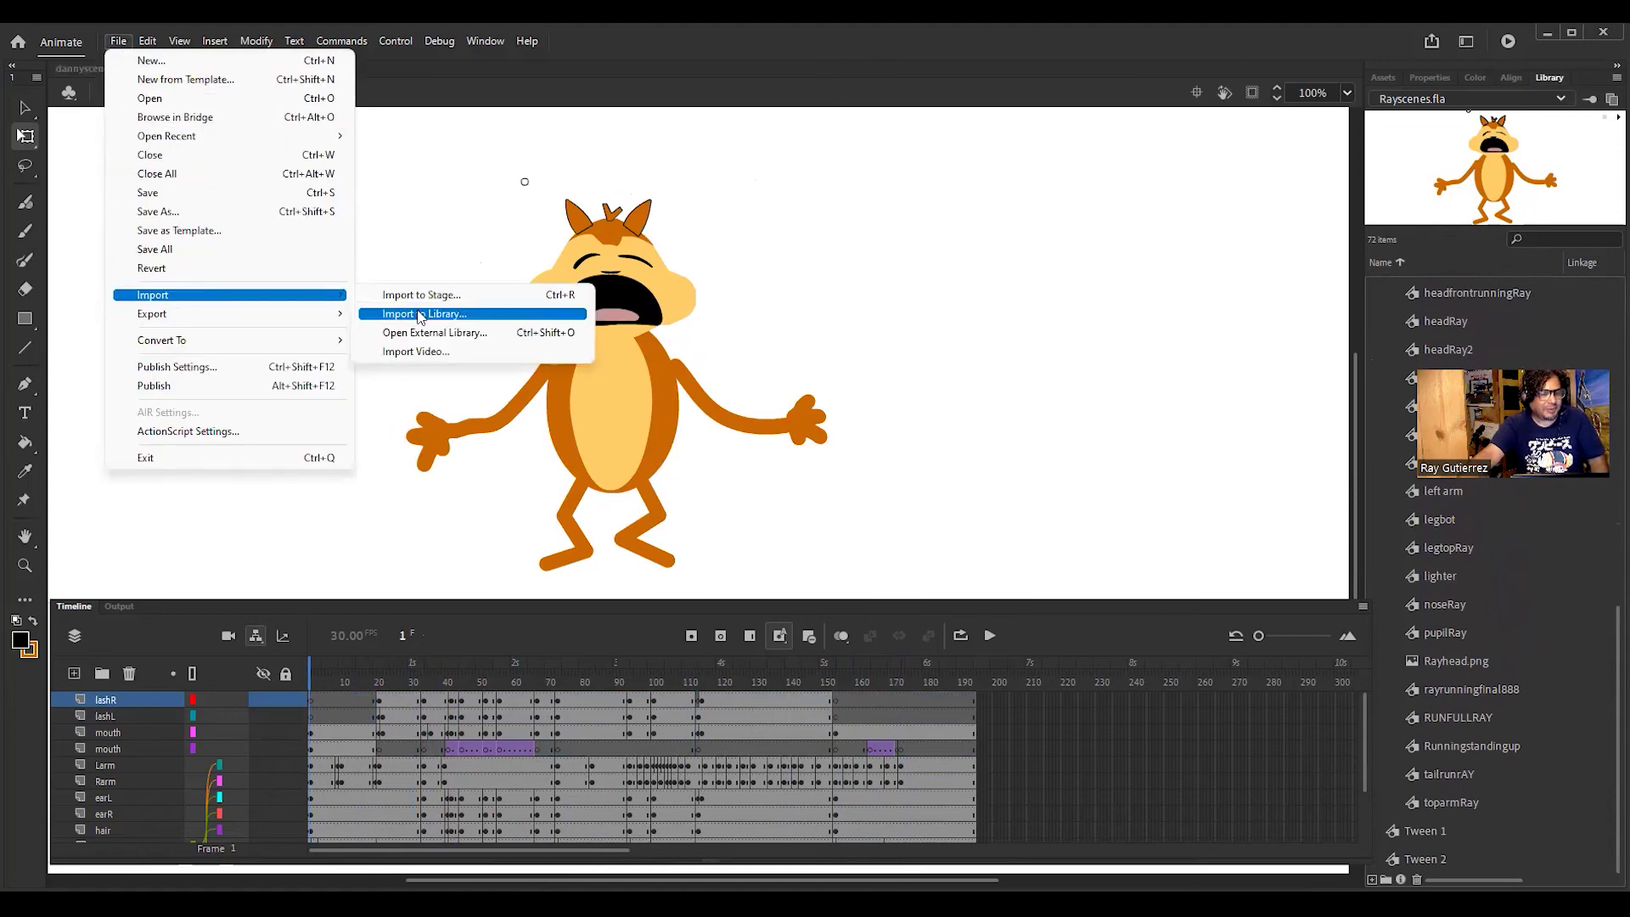
click(425, 311)
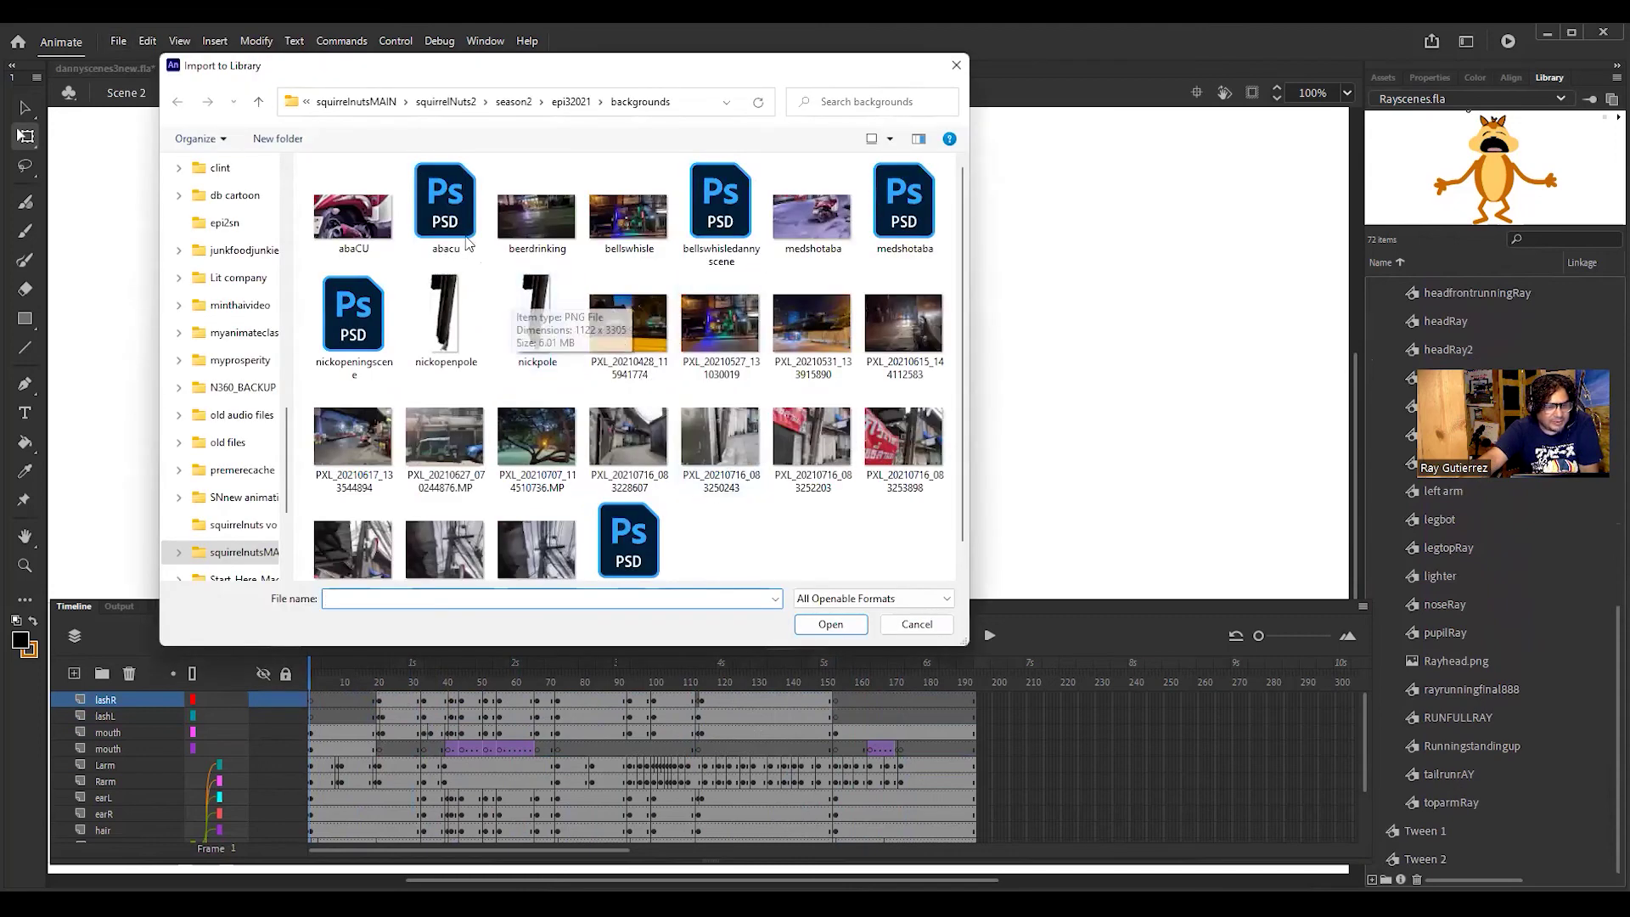
click(259, 105)
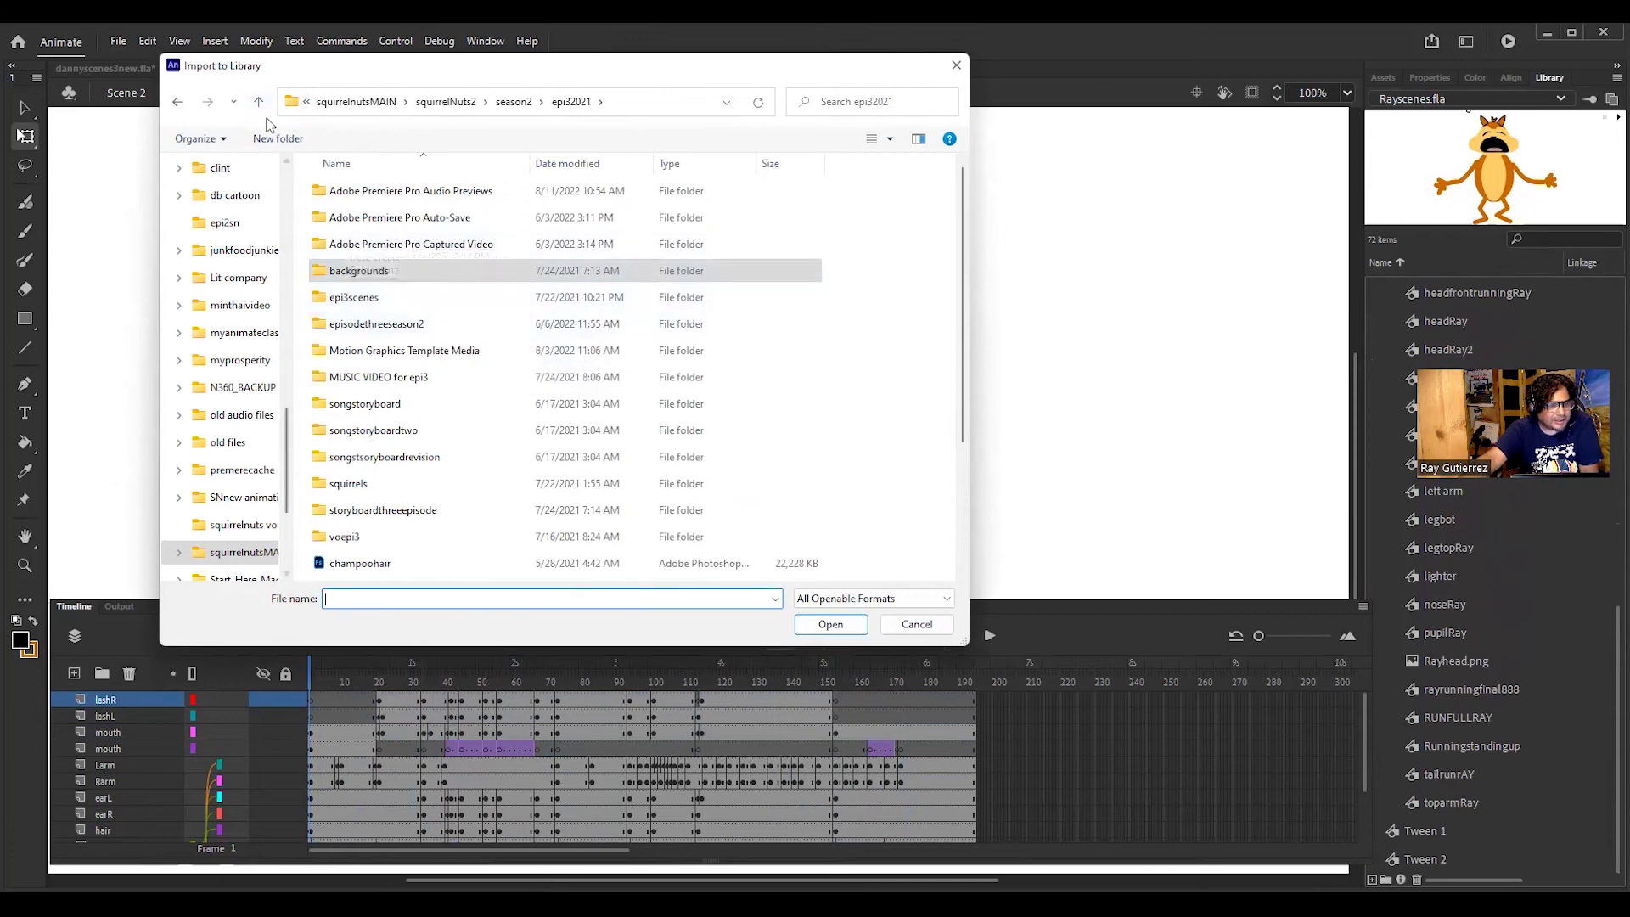
double_click(324, 274)
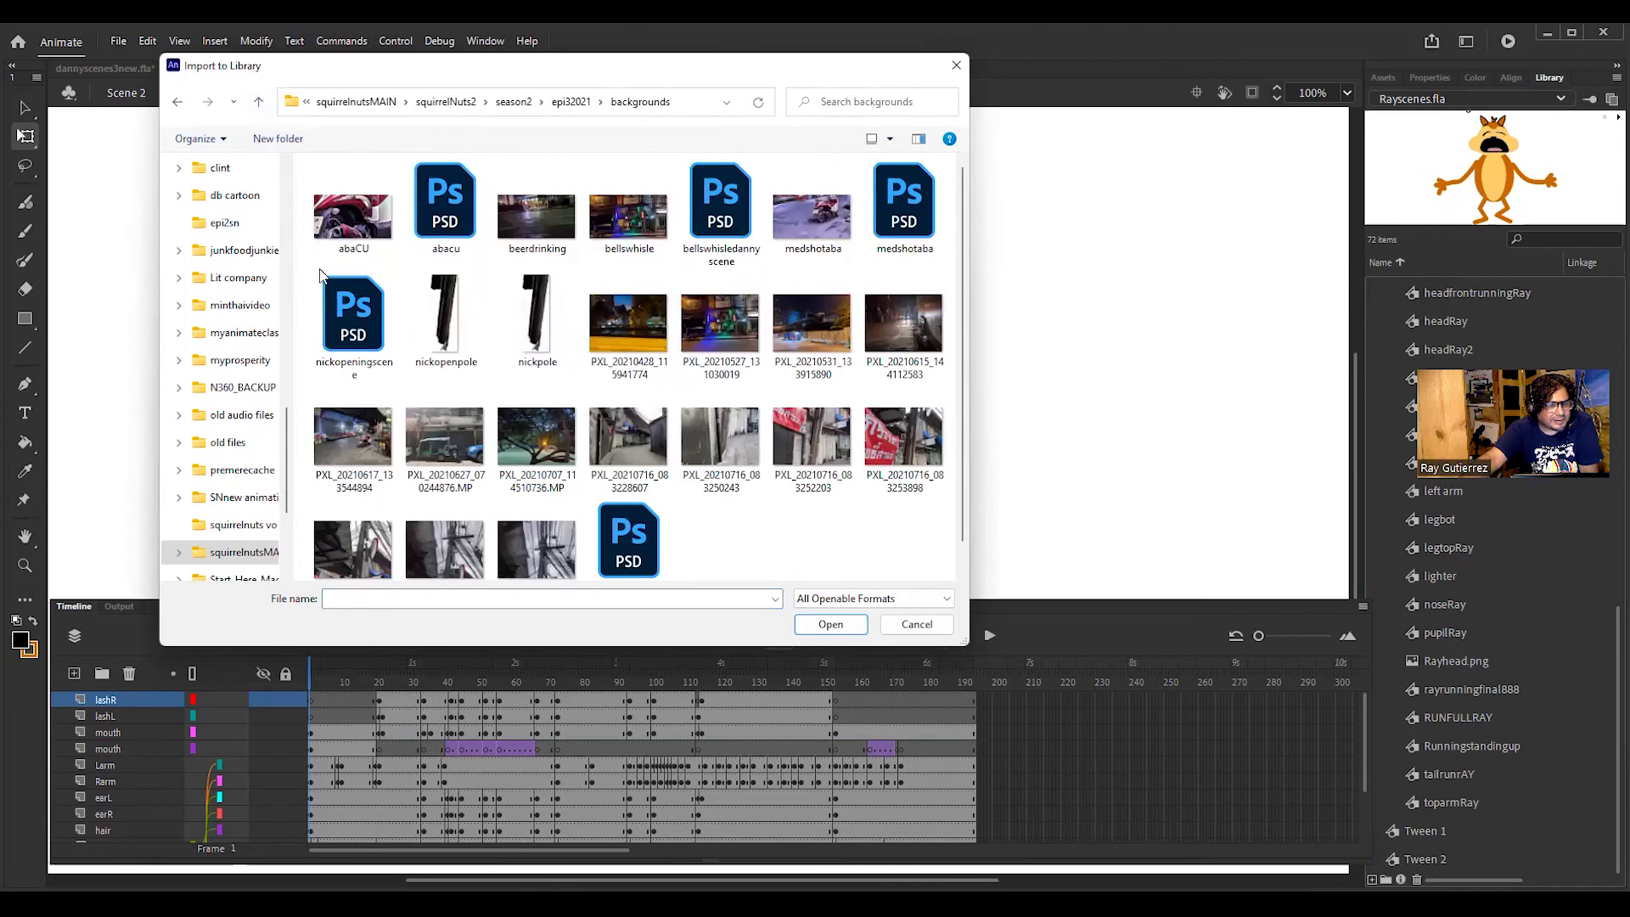
click(260, 103)
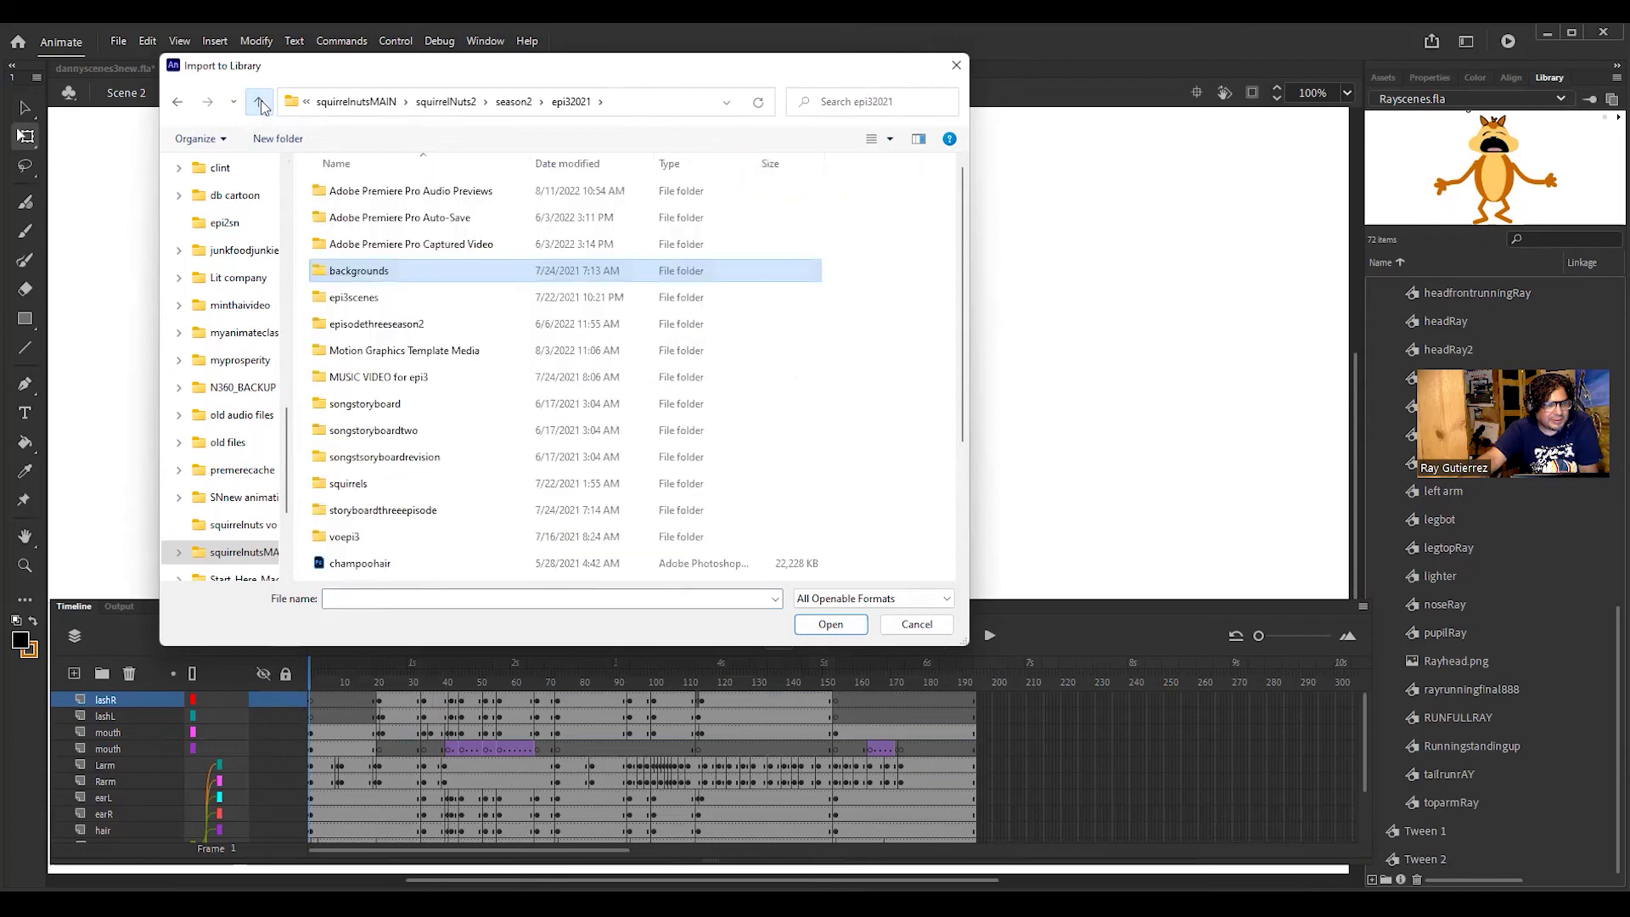
click(260, 103)
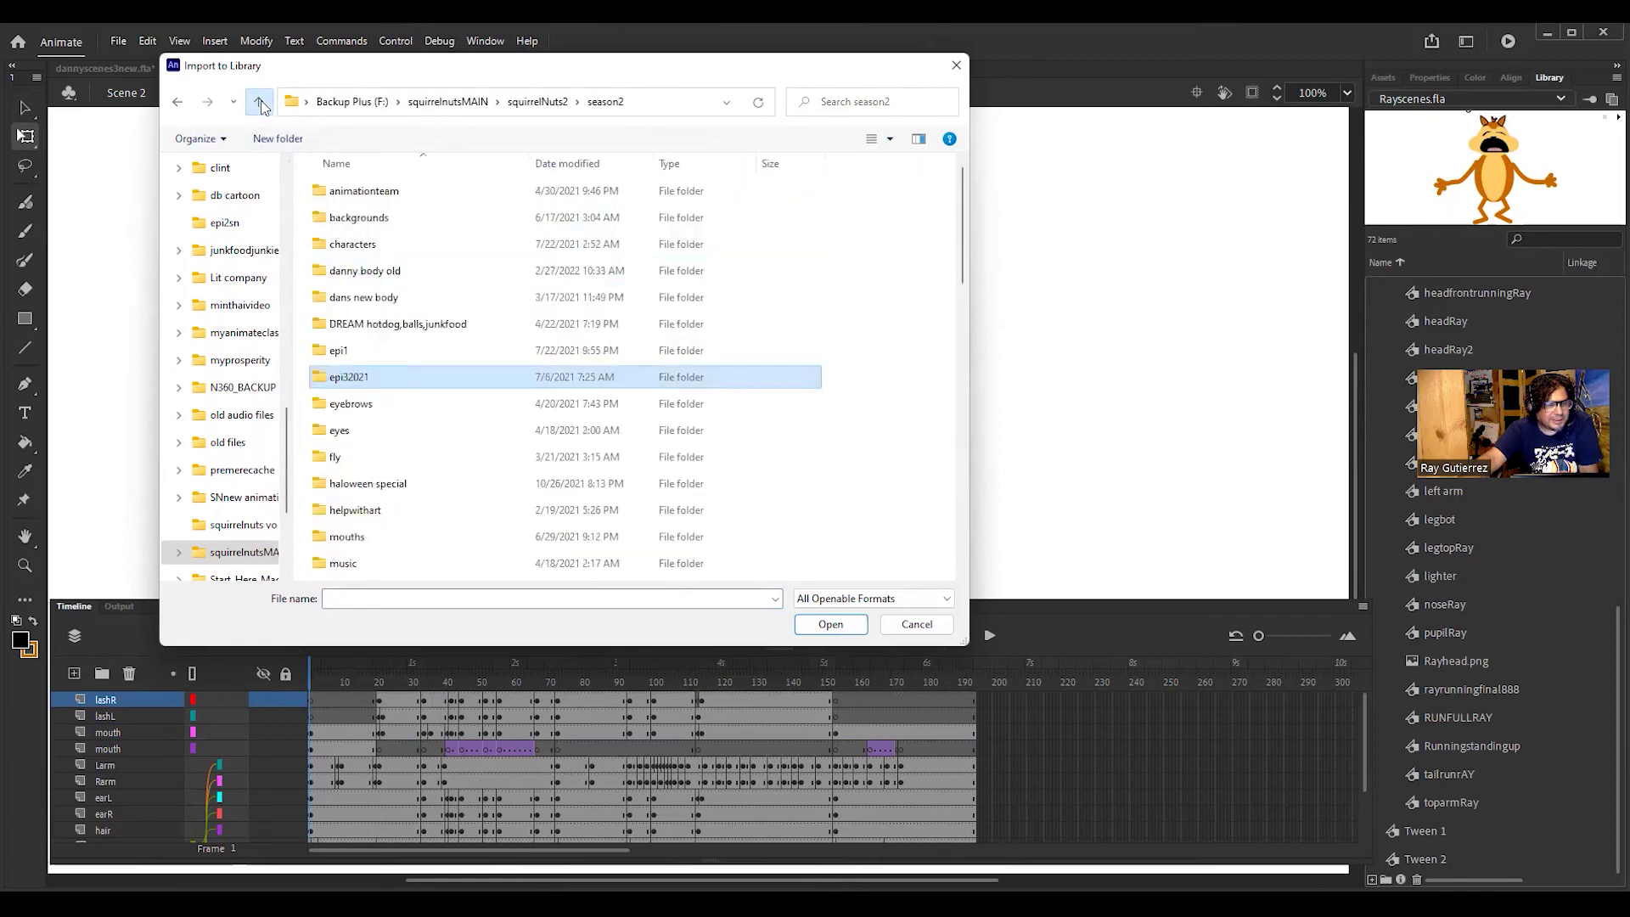
double_click(350, 217)
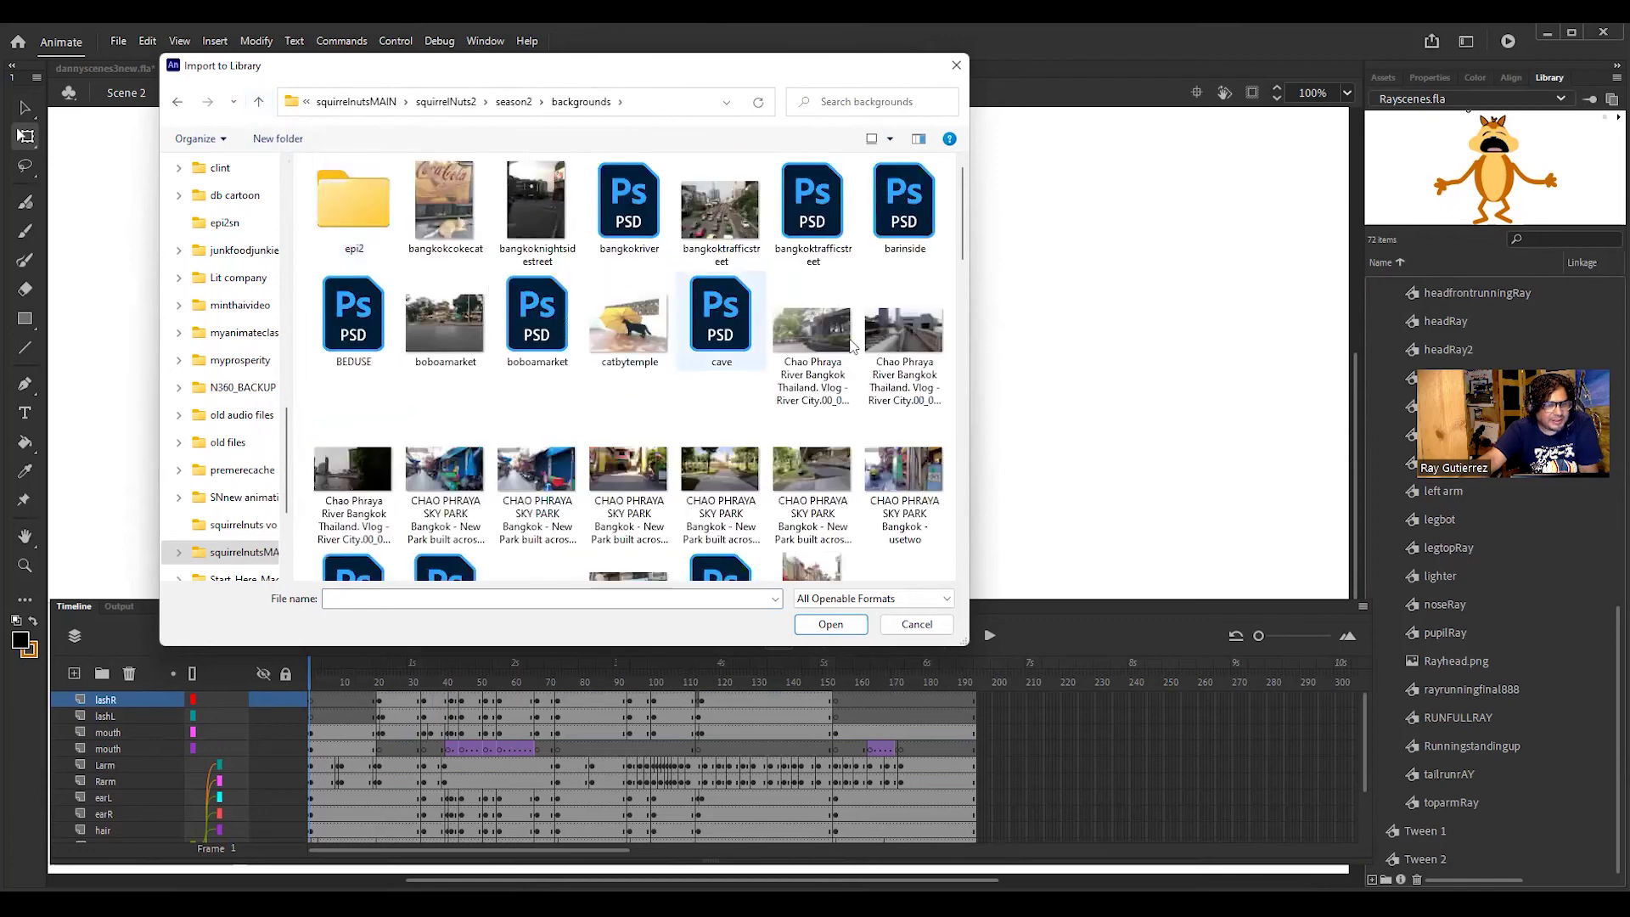
Step: Import the pinkelephant PSD into the library with Layer 0 copy and Layer 0 as flattened bitmaps, converted to Animate layers
drag(961, 258, 965, 442)
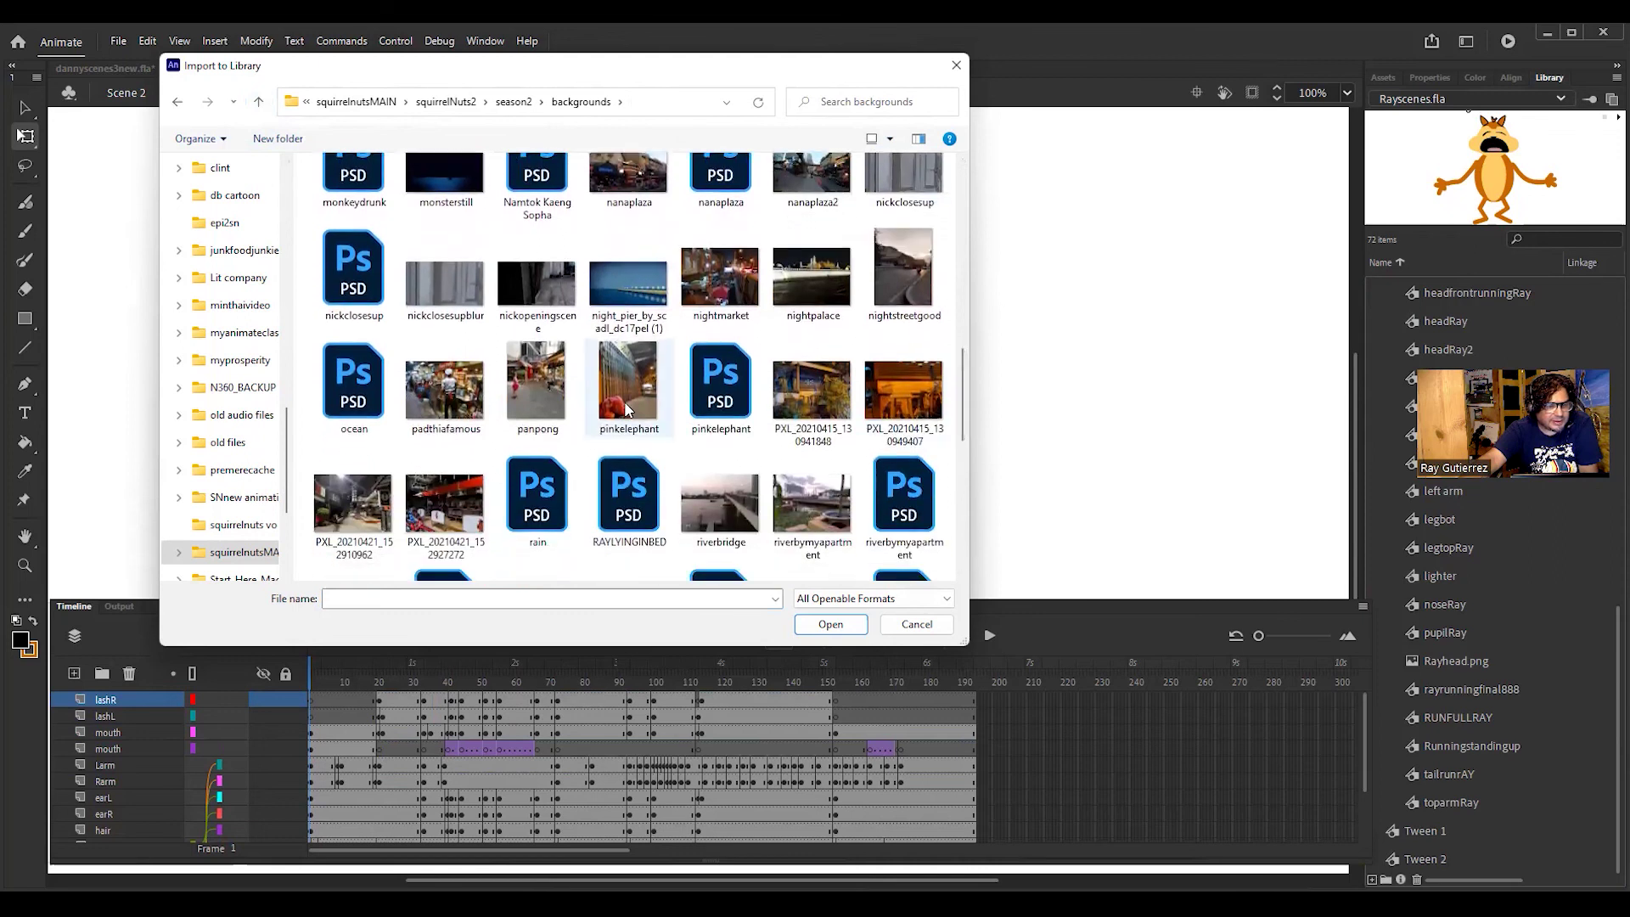
click(730, 399)
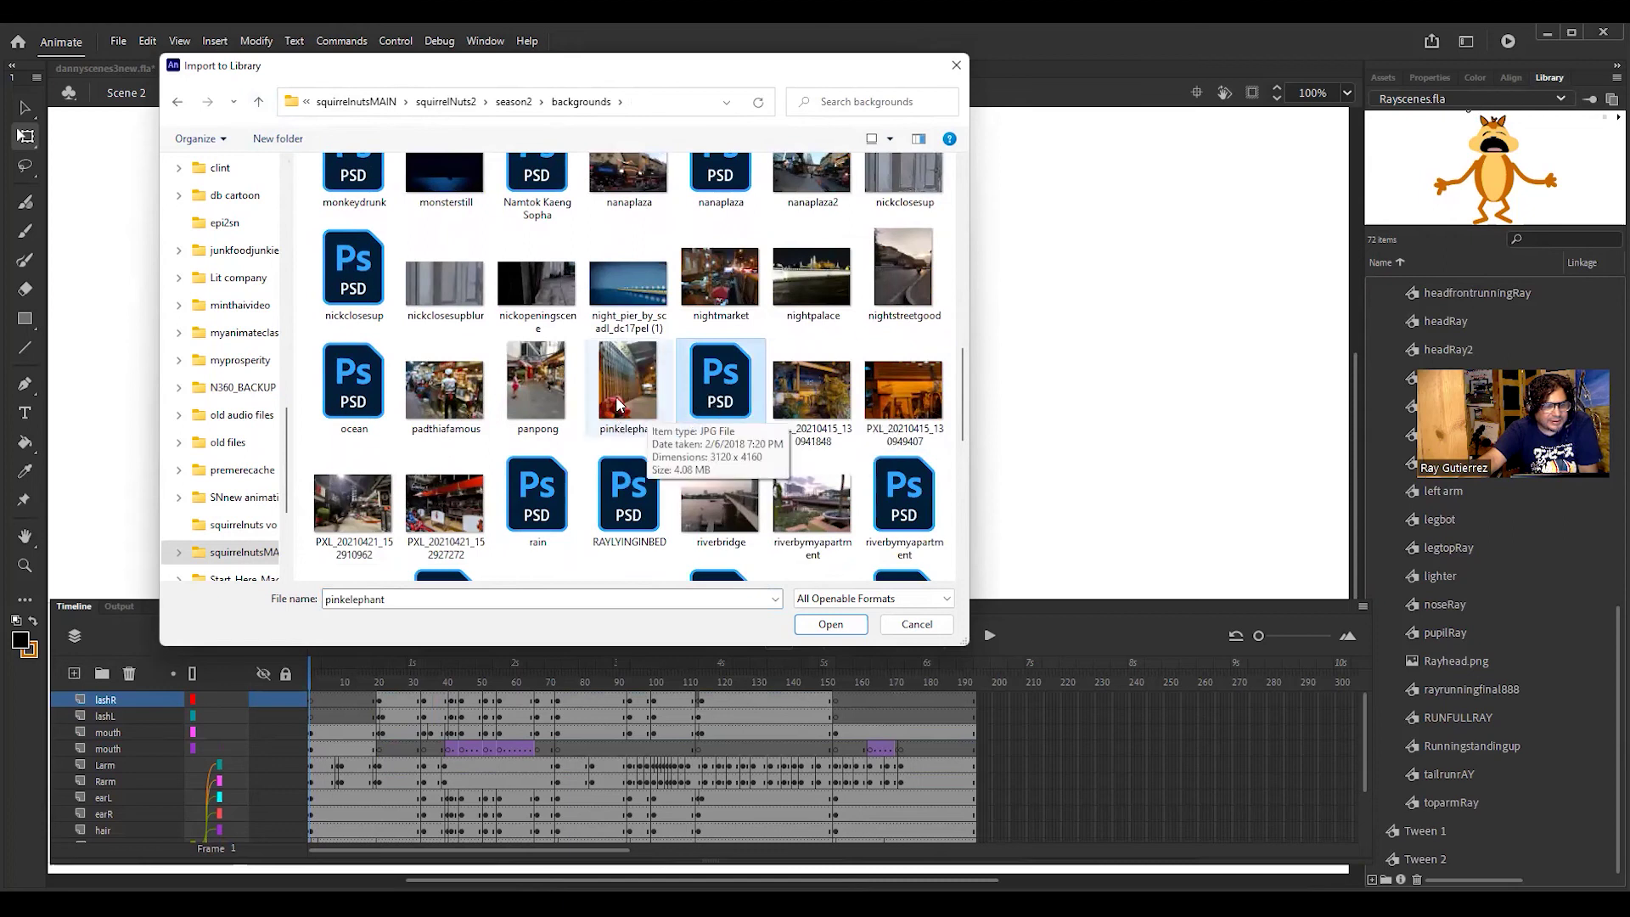
click(829, 625)
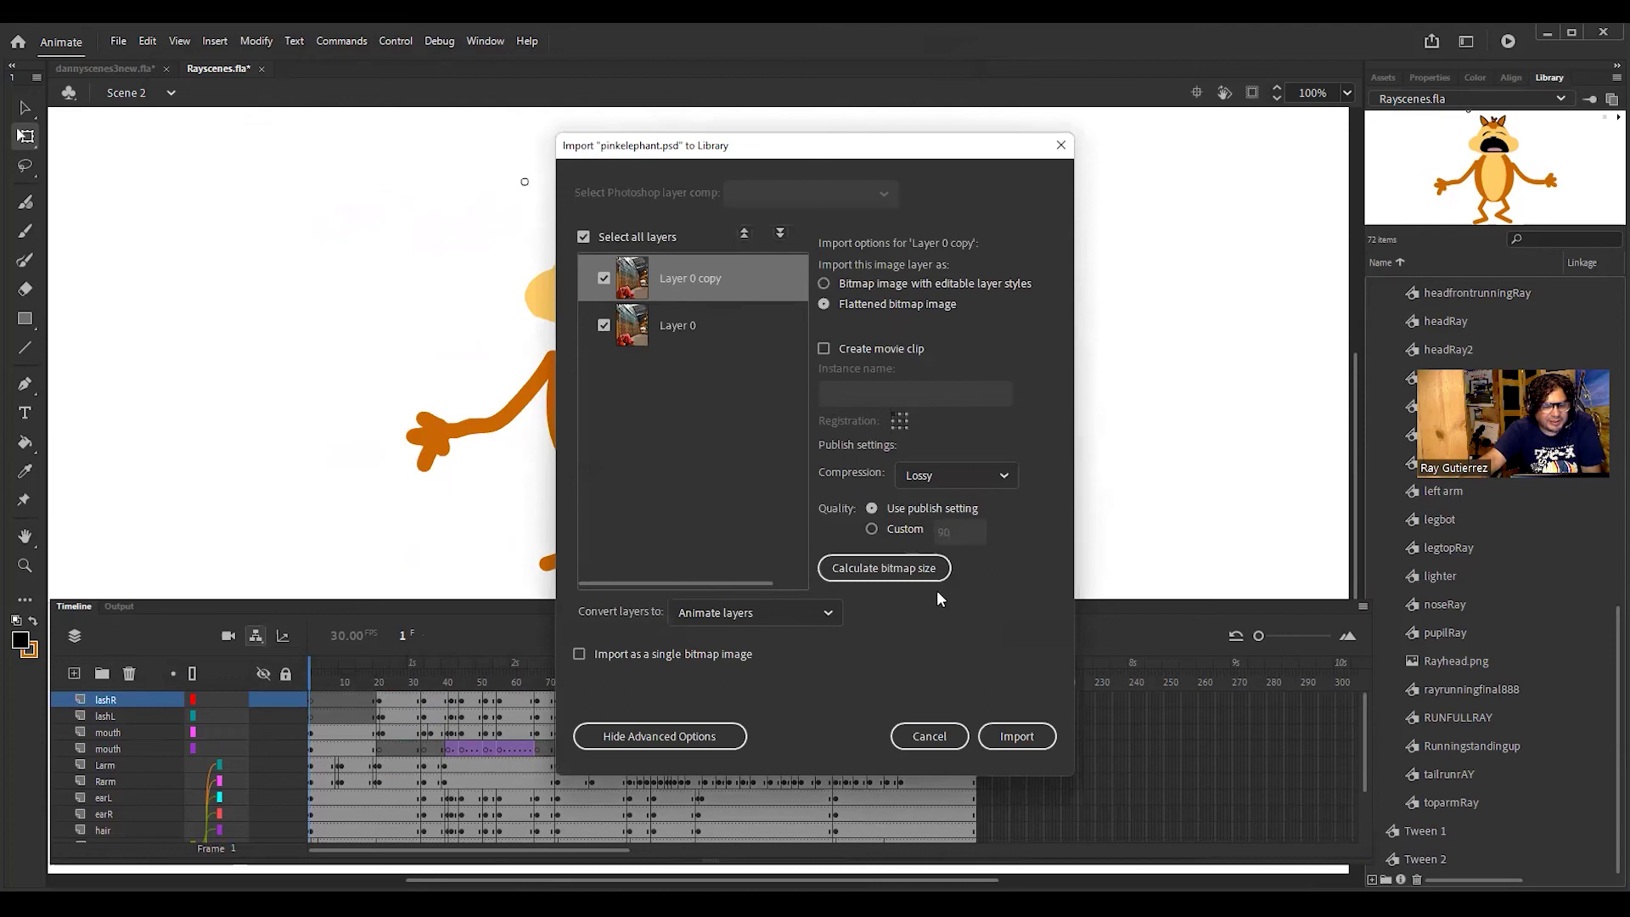
click(1017, 736)
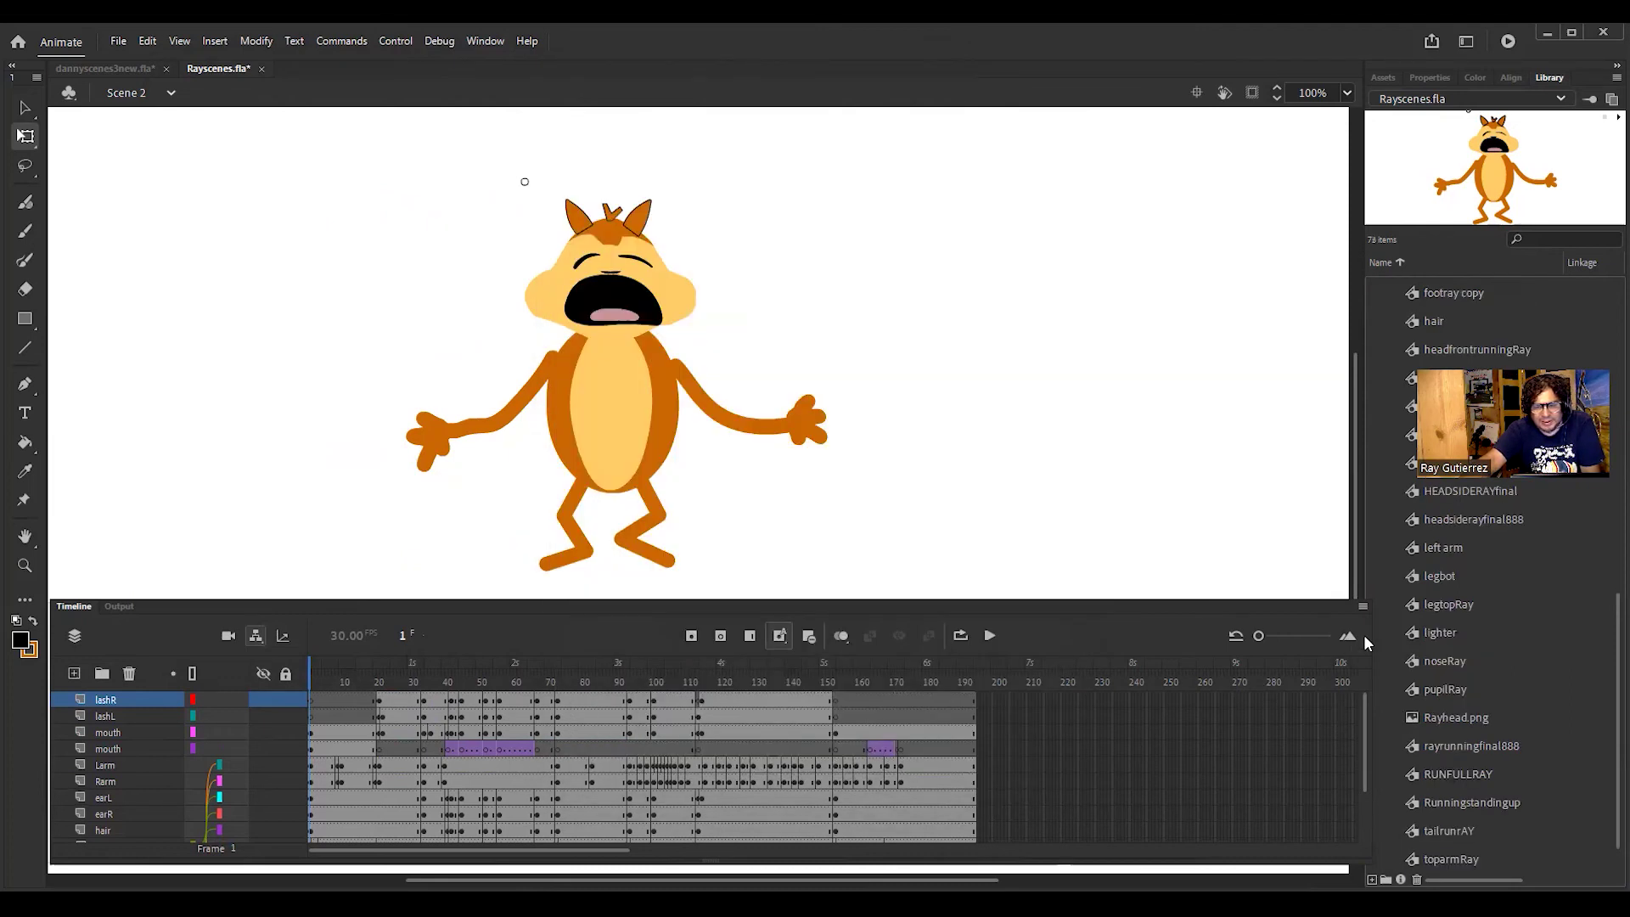
drag(1510, 353, 1255, 681)
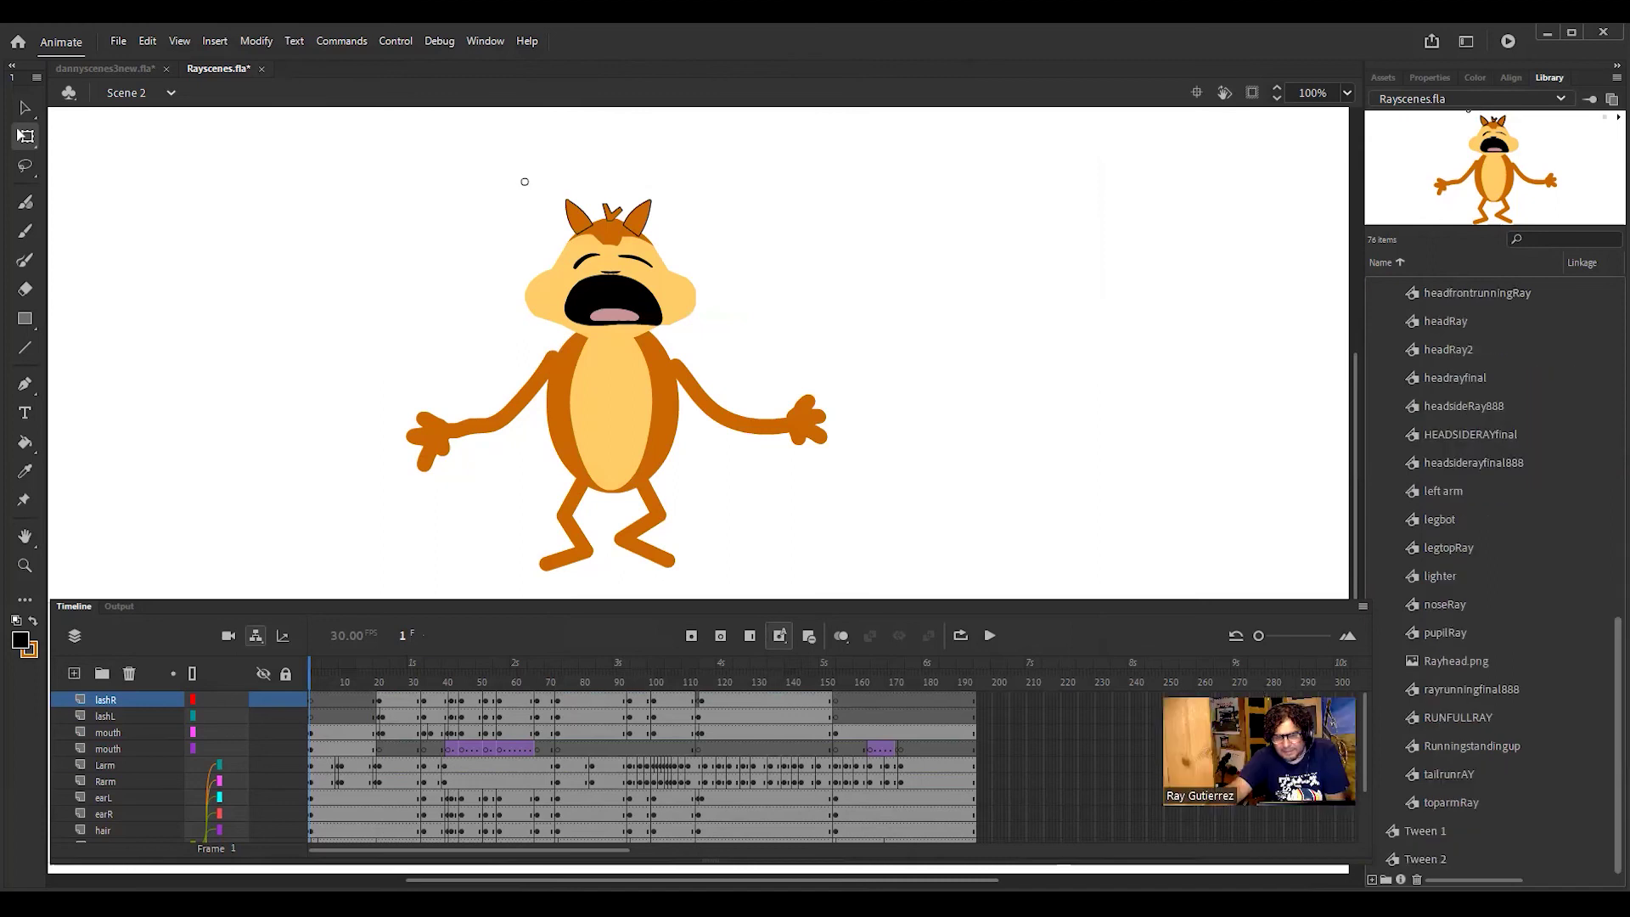
Step: Open the pinkelephant.psd Asset folder in the library and preview its Layer 0 and Layer 0 copy bitmaps
scroll(1494, 577, up, 5)
scroll(1466, 357, up, 4)
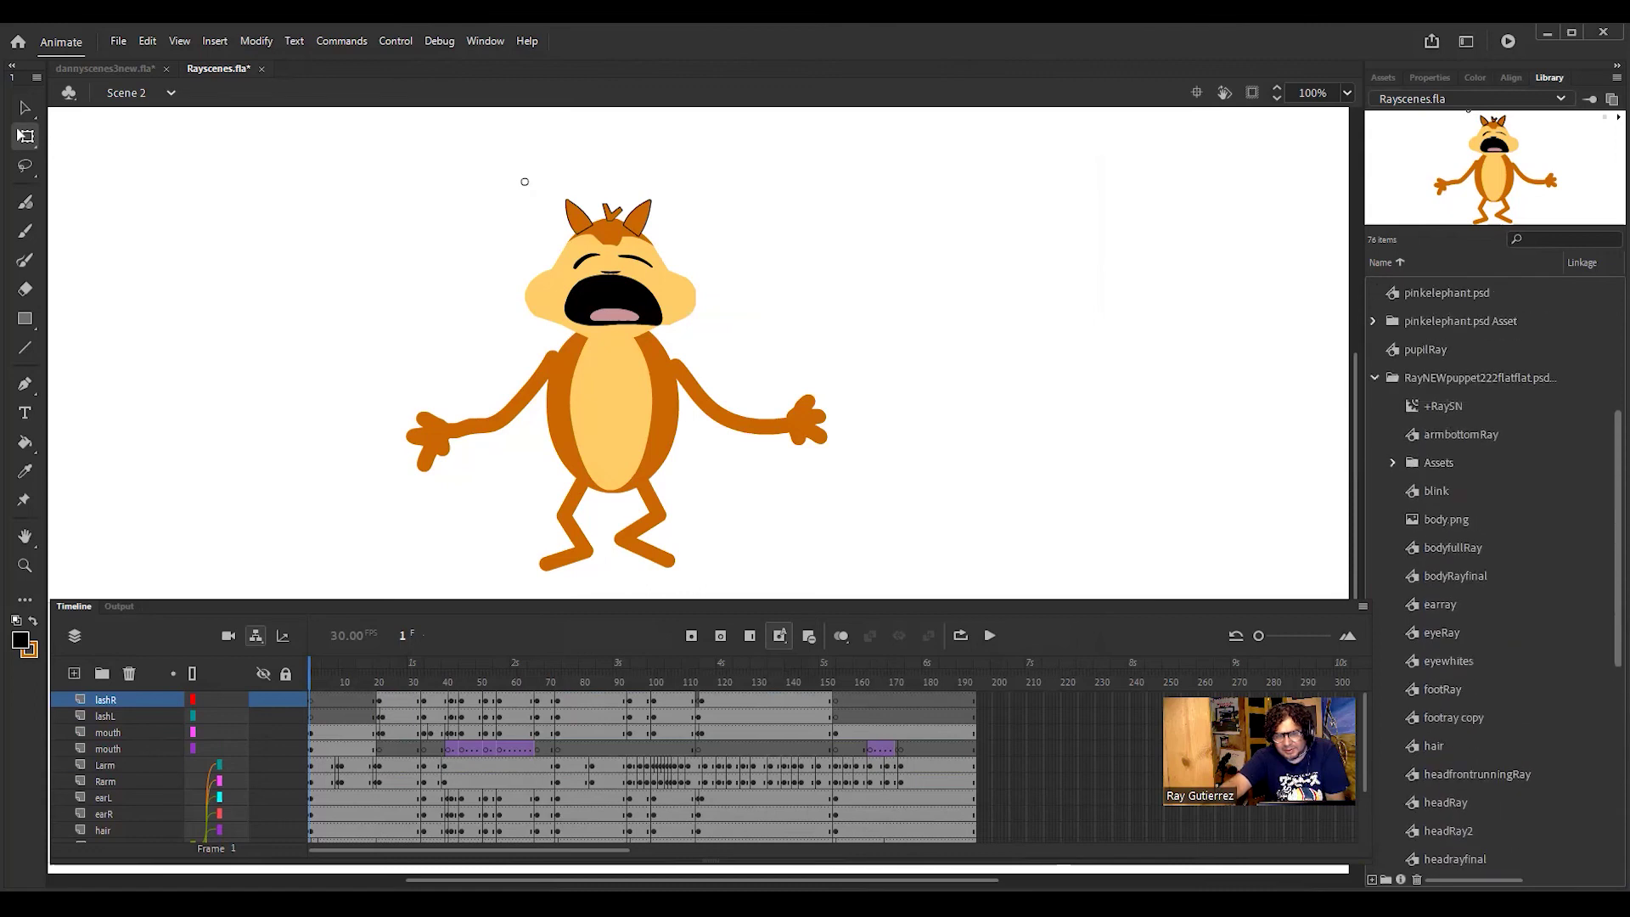
click(1466, 345)
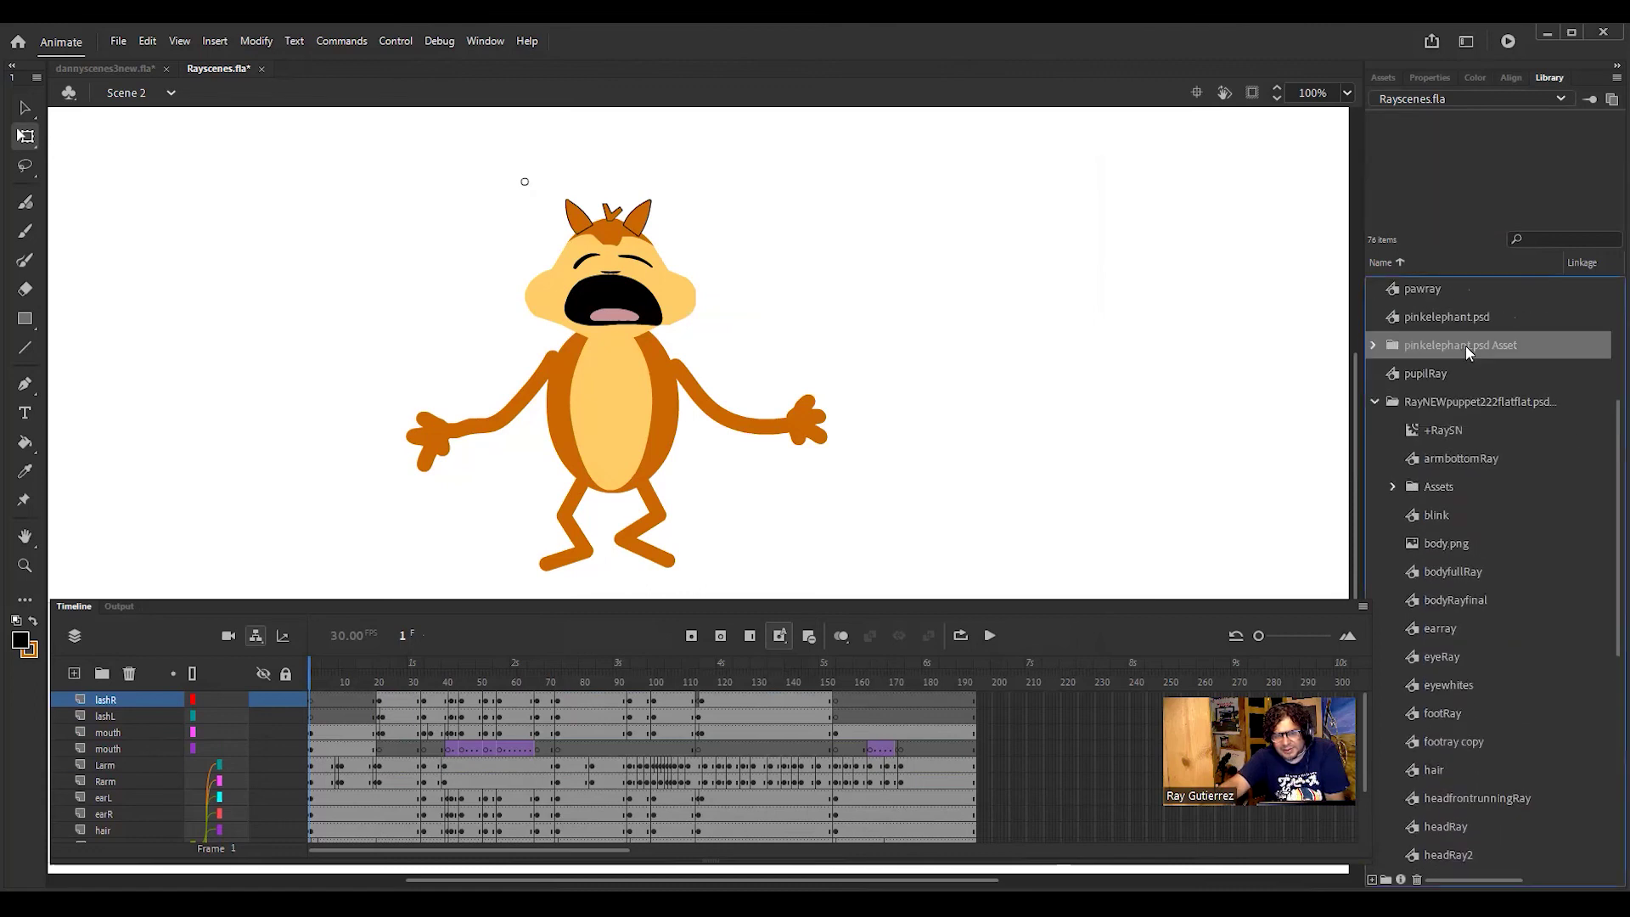
click(1373, 345)
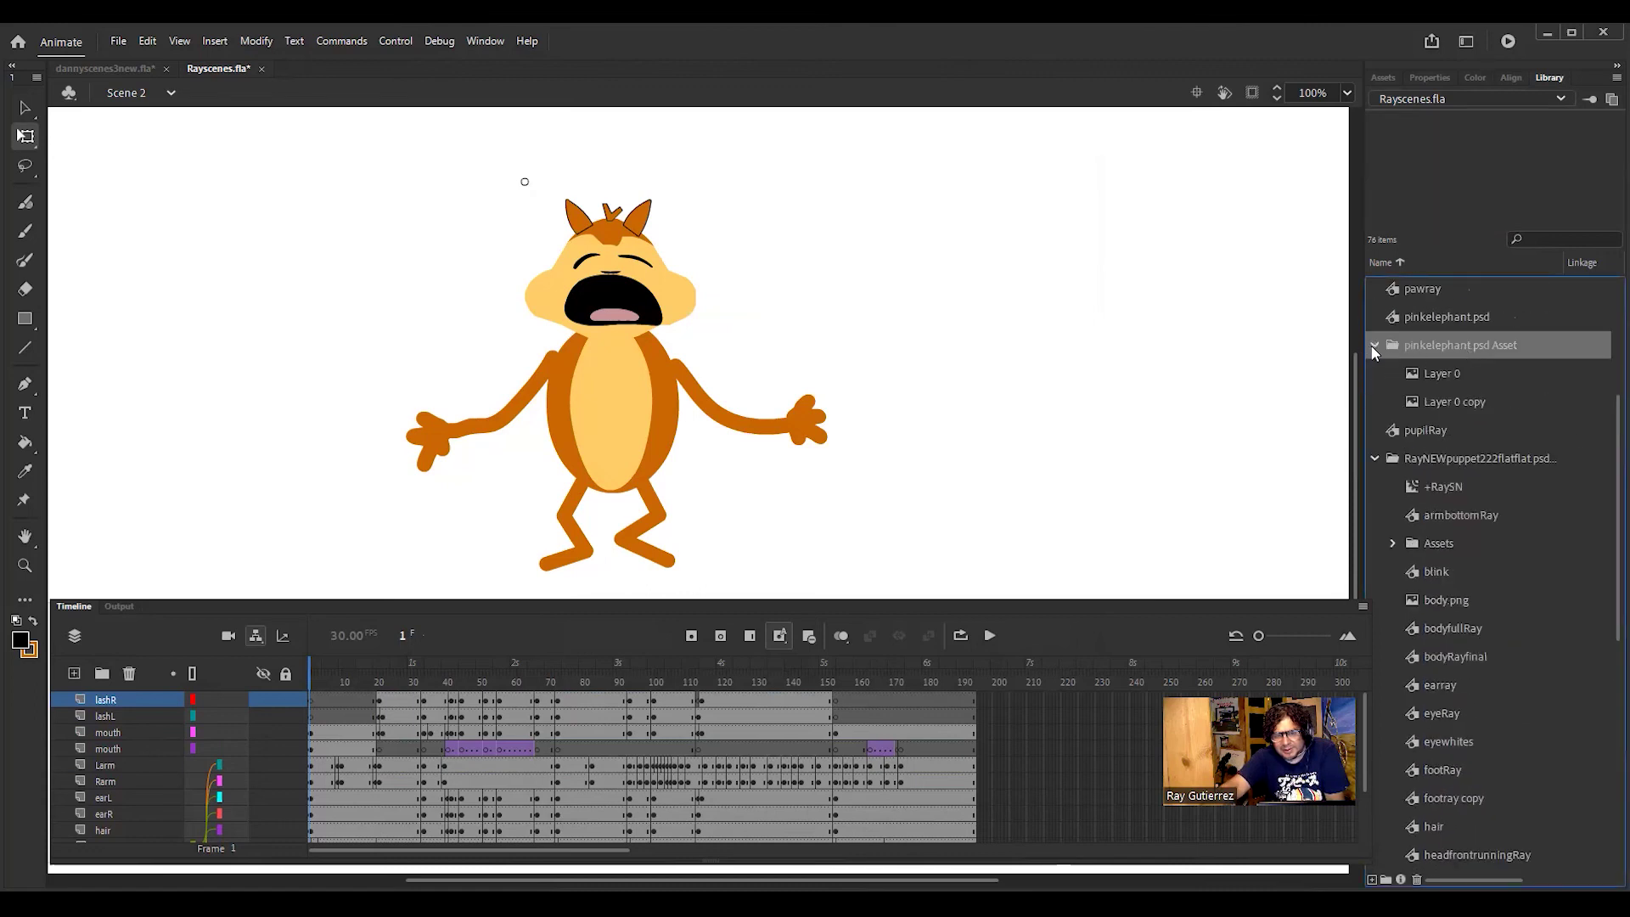
click(1446, 377)
click(1442, 402)
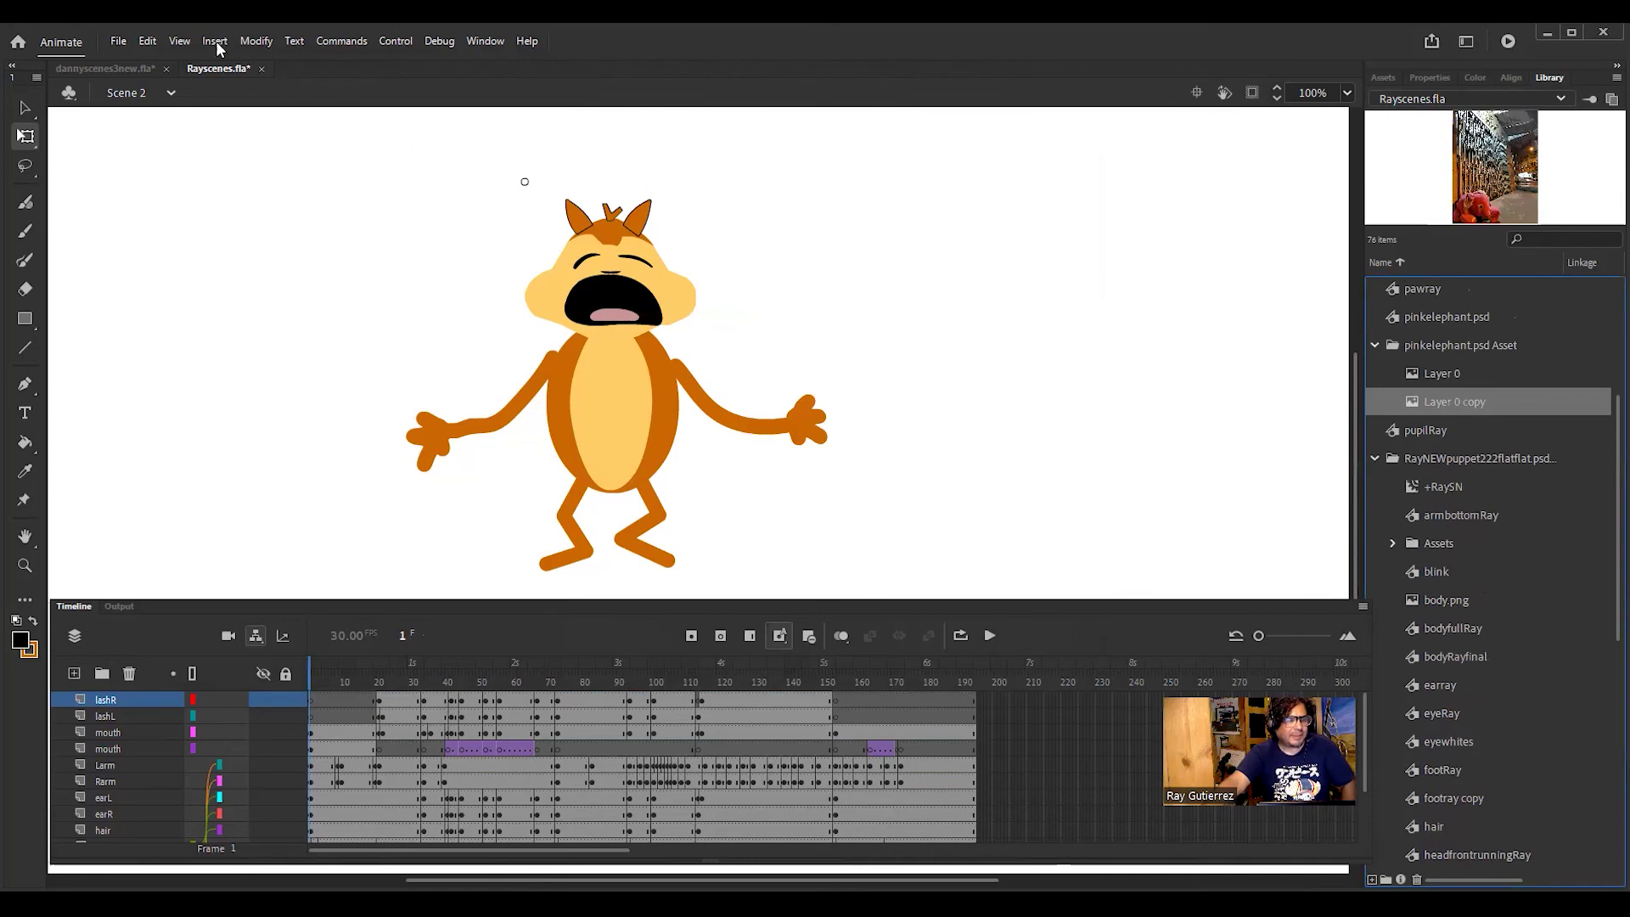
Step: Start another import to the library and browse to the backgrounds folder inside season2's epi32021 folder
click(124, 41)
mouse_move(259, 299)
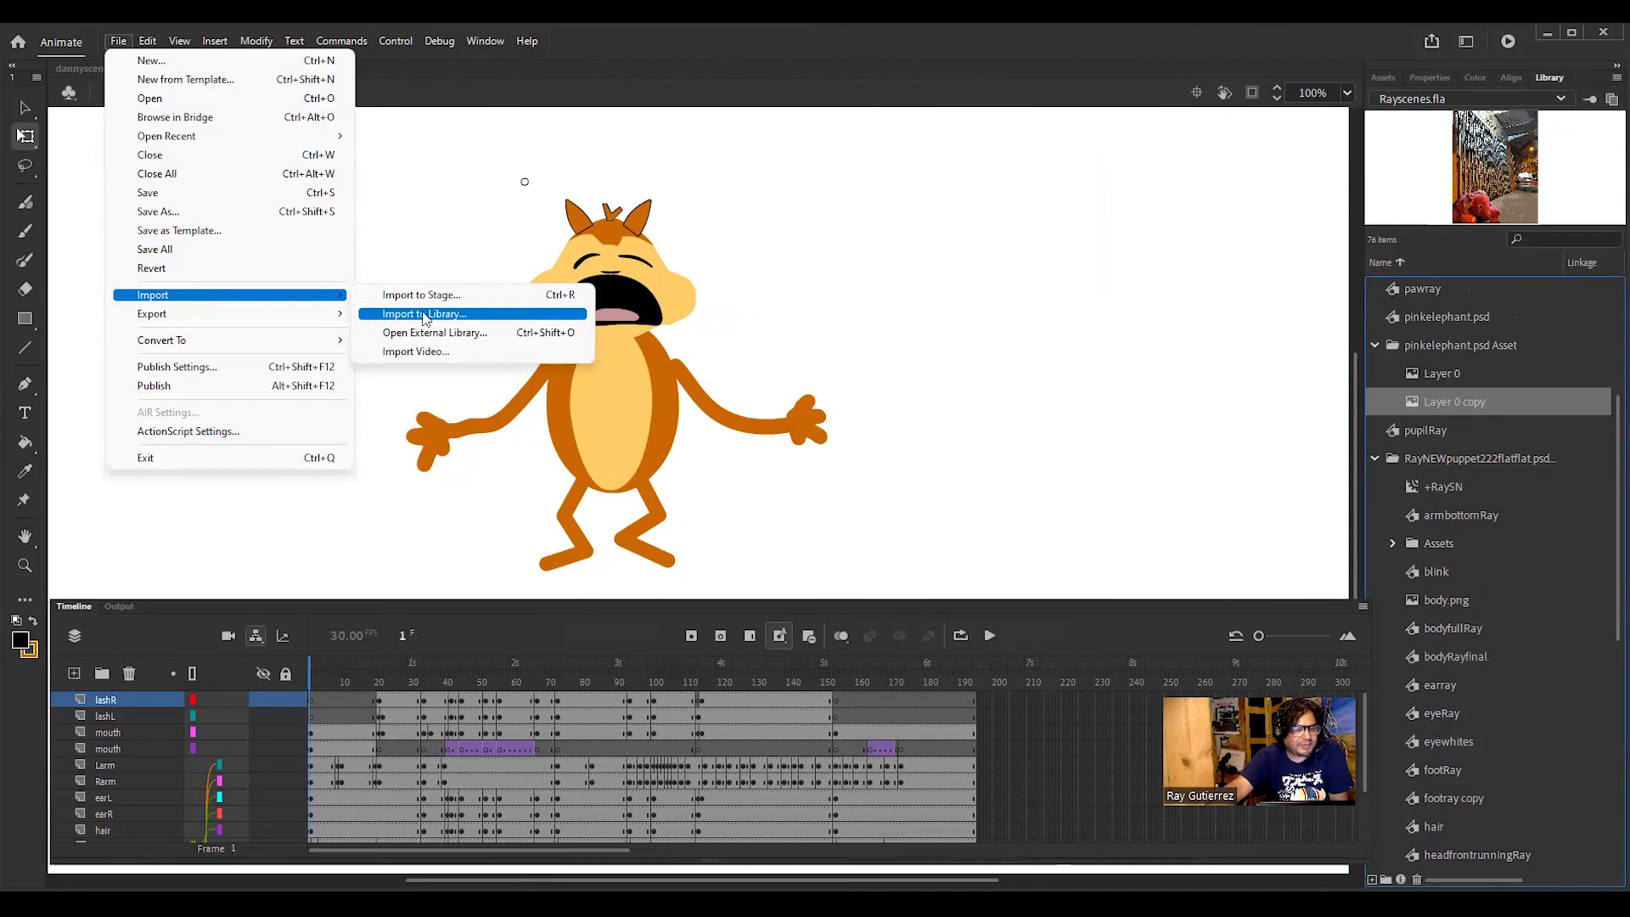
click(424, 316)
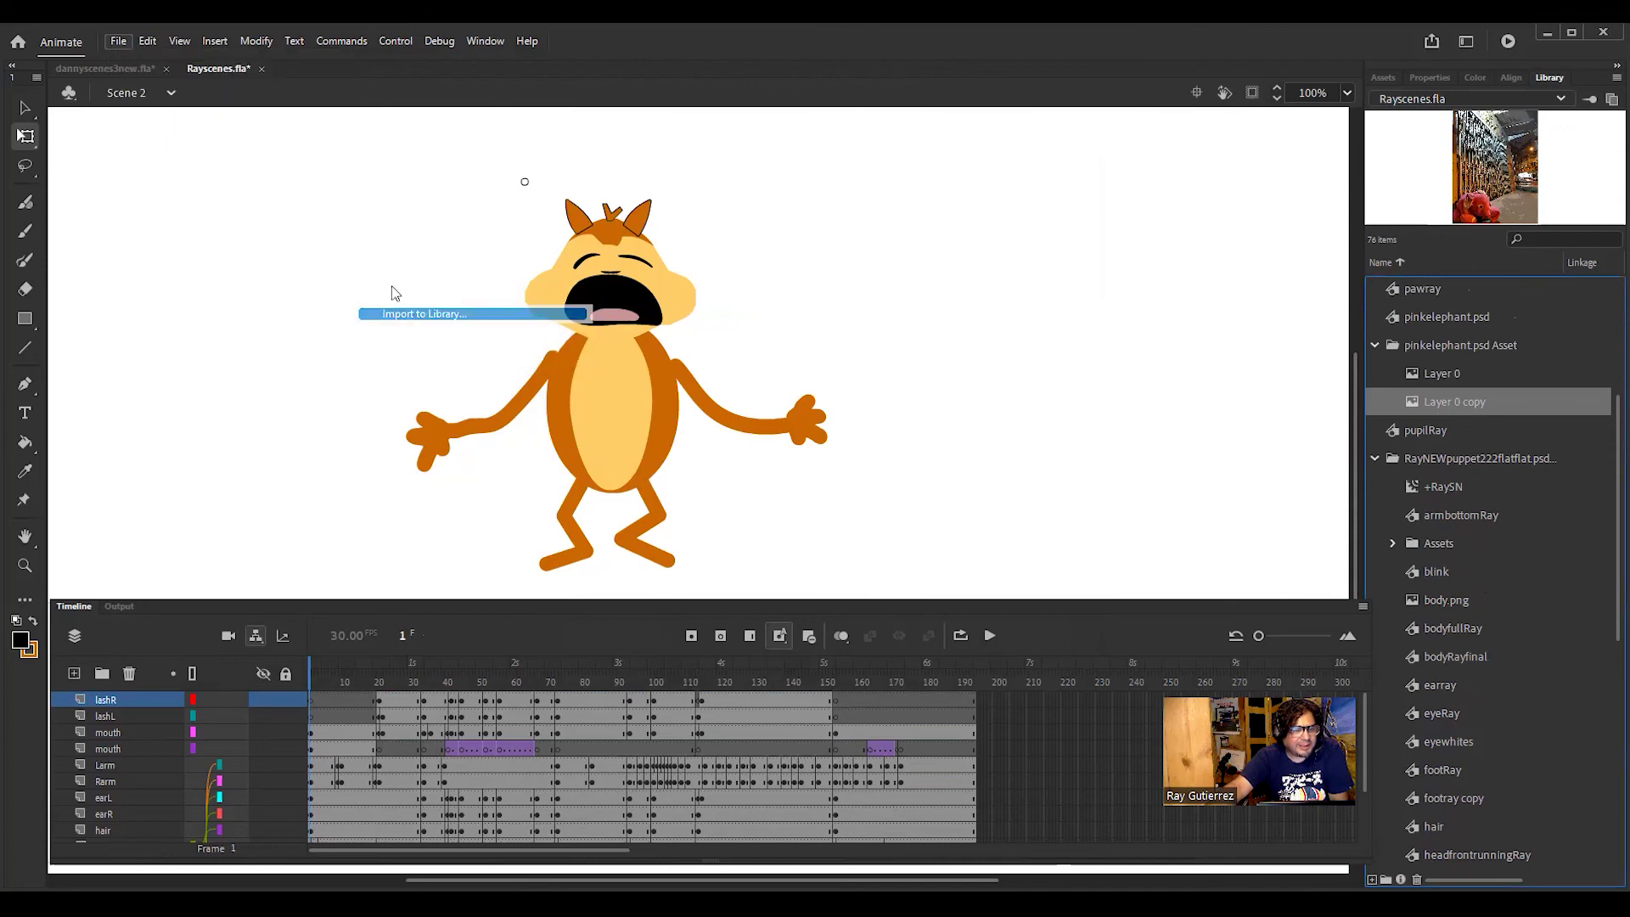
drag(962, 253, 949, 536)
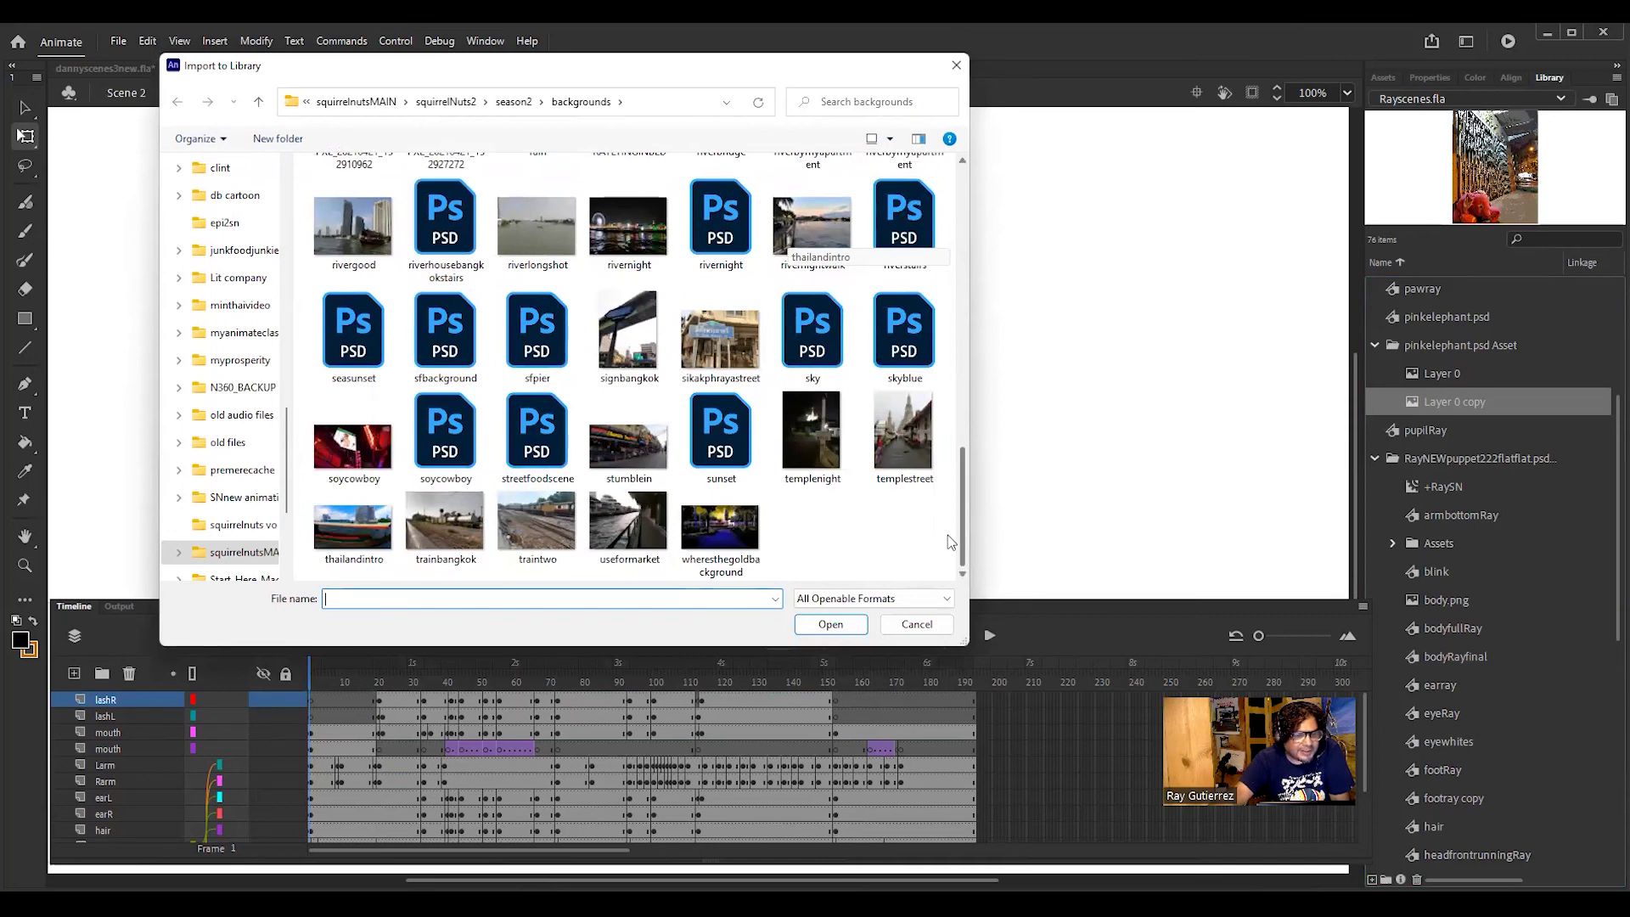
click(259, 106)
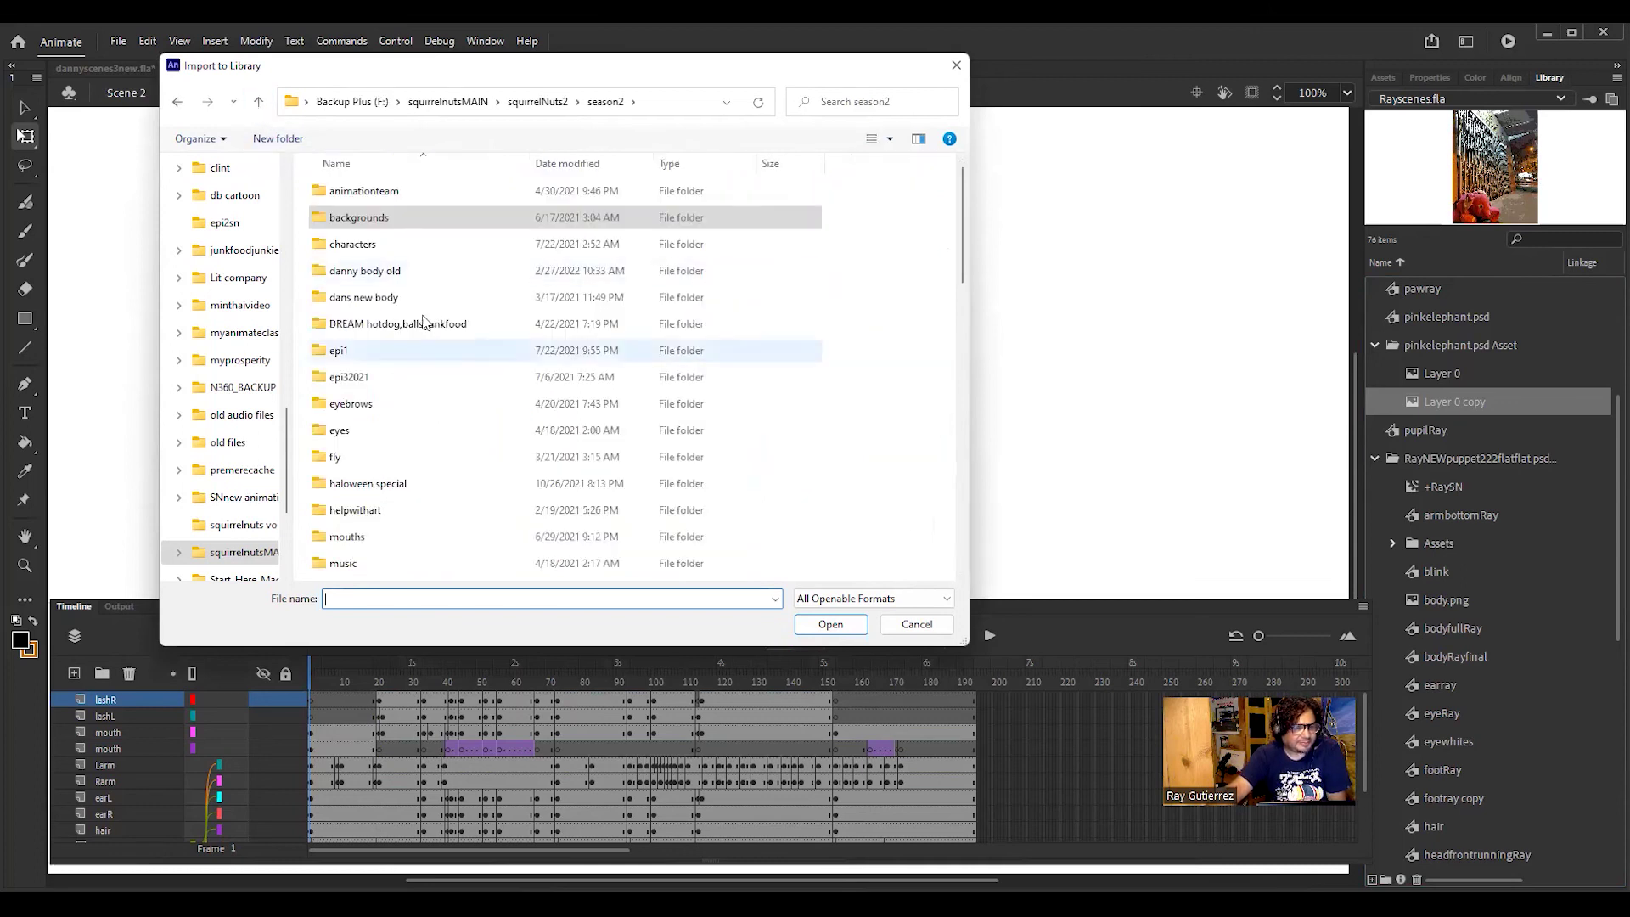
click(321, 382)
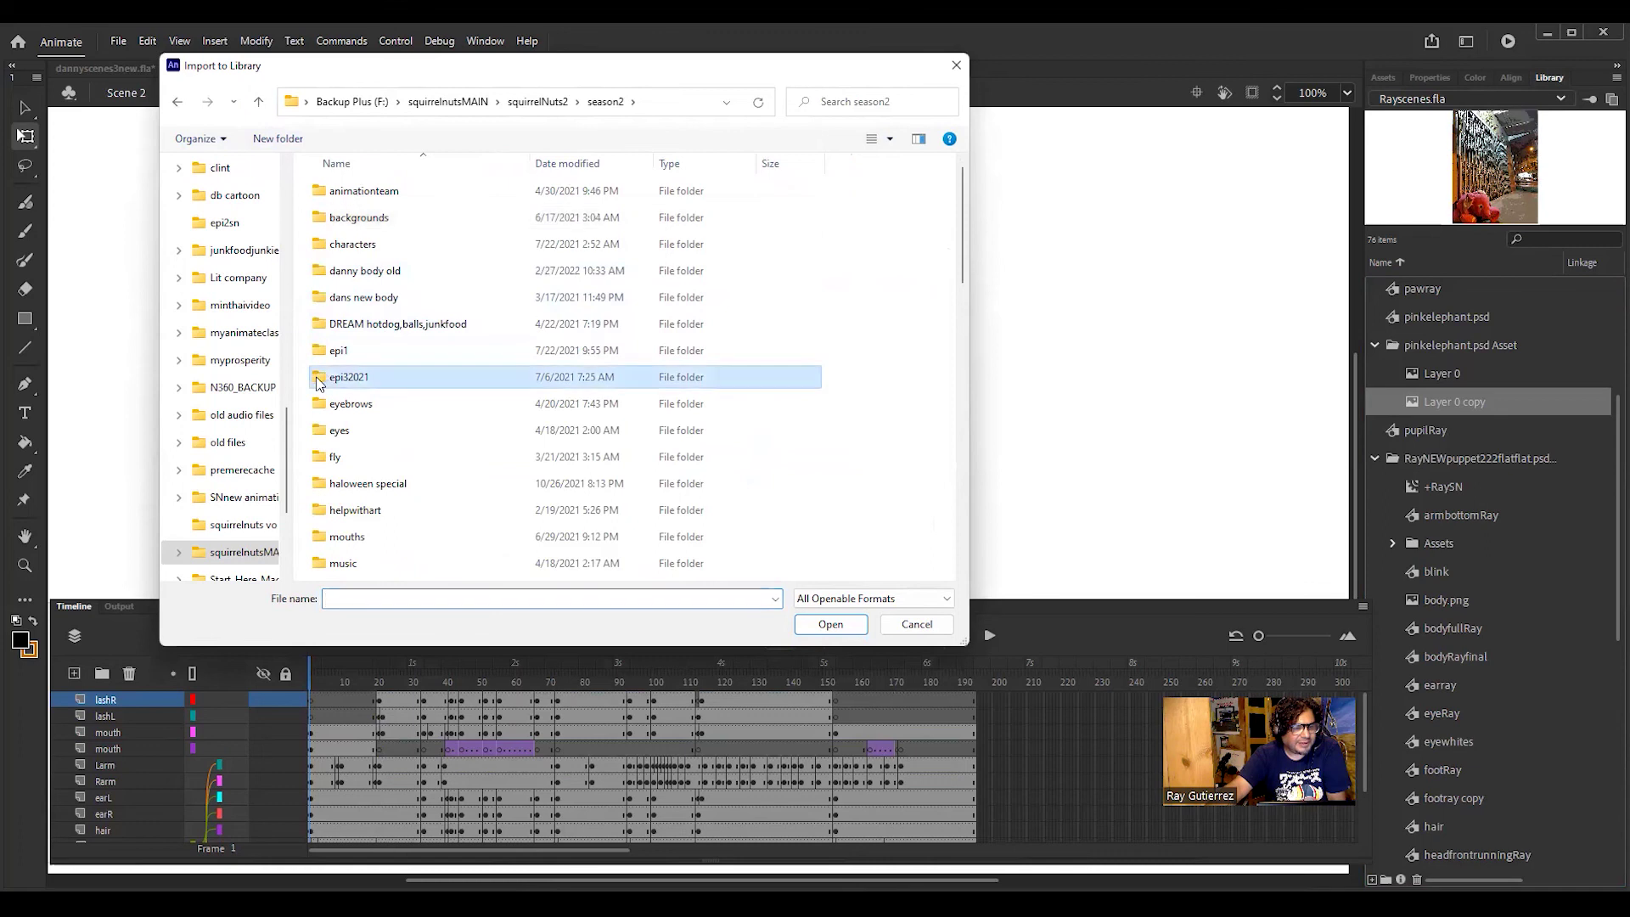
double_click(321, 382)
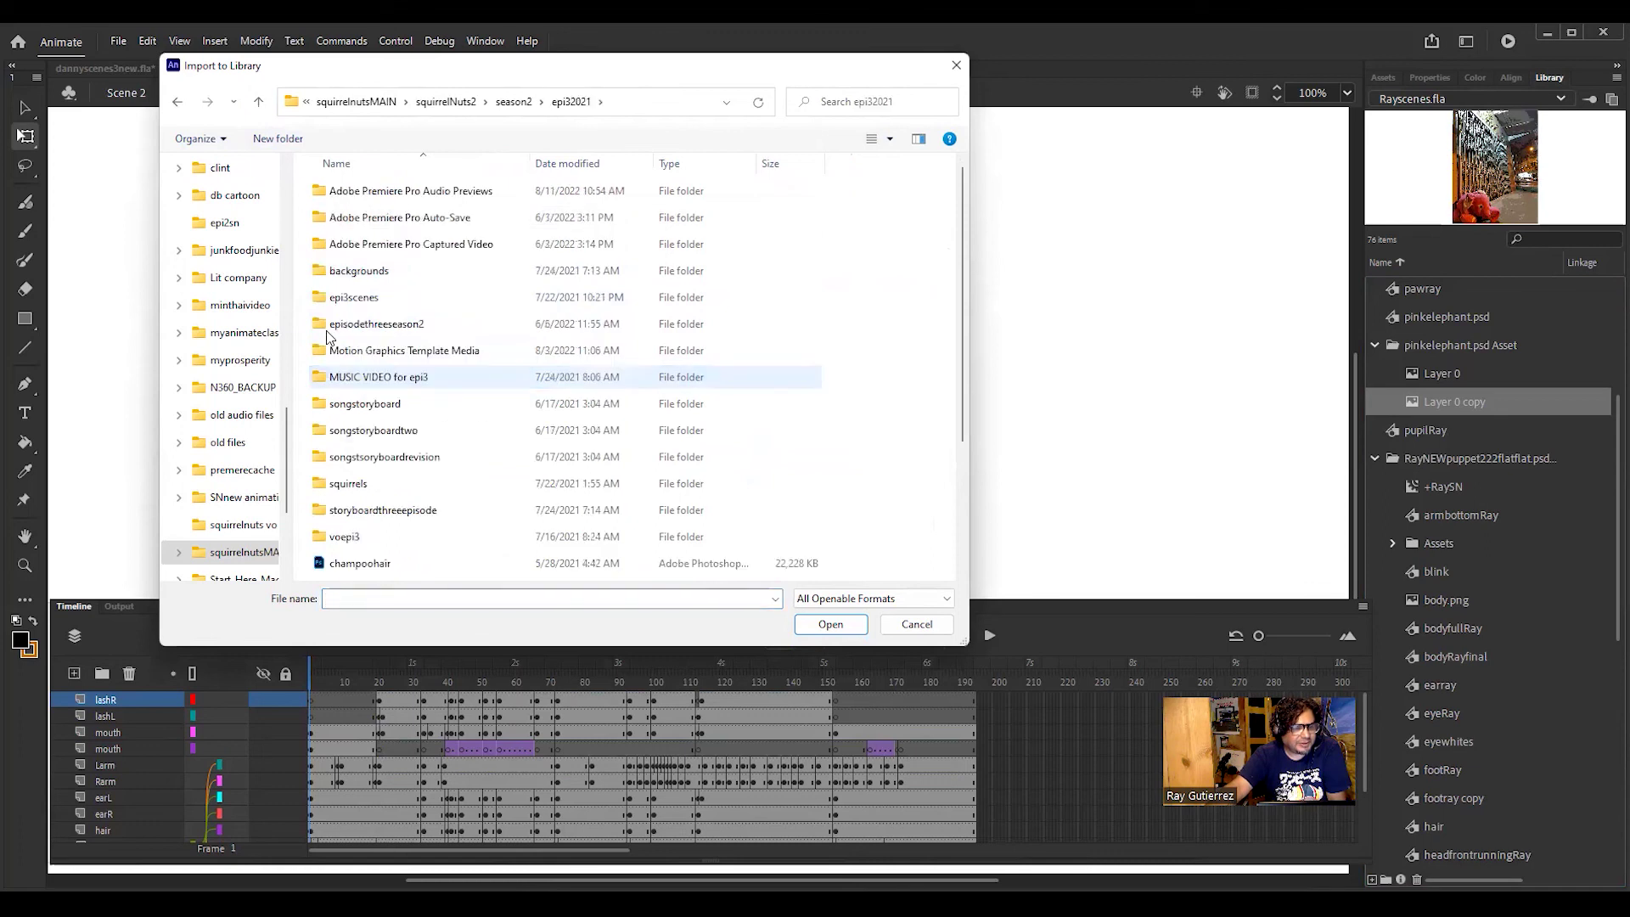
click(327, 280)
double_click(330, 280)
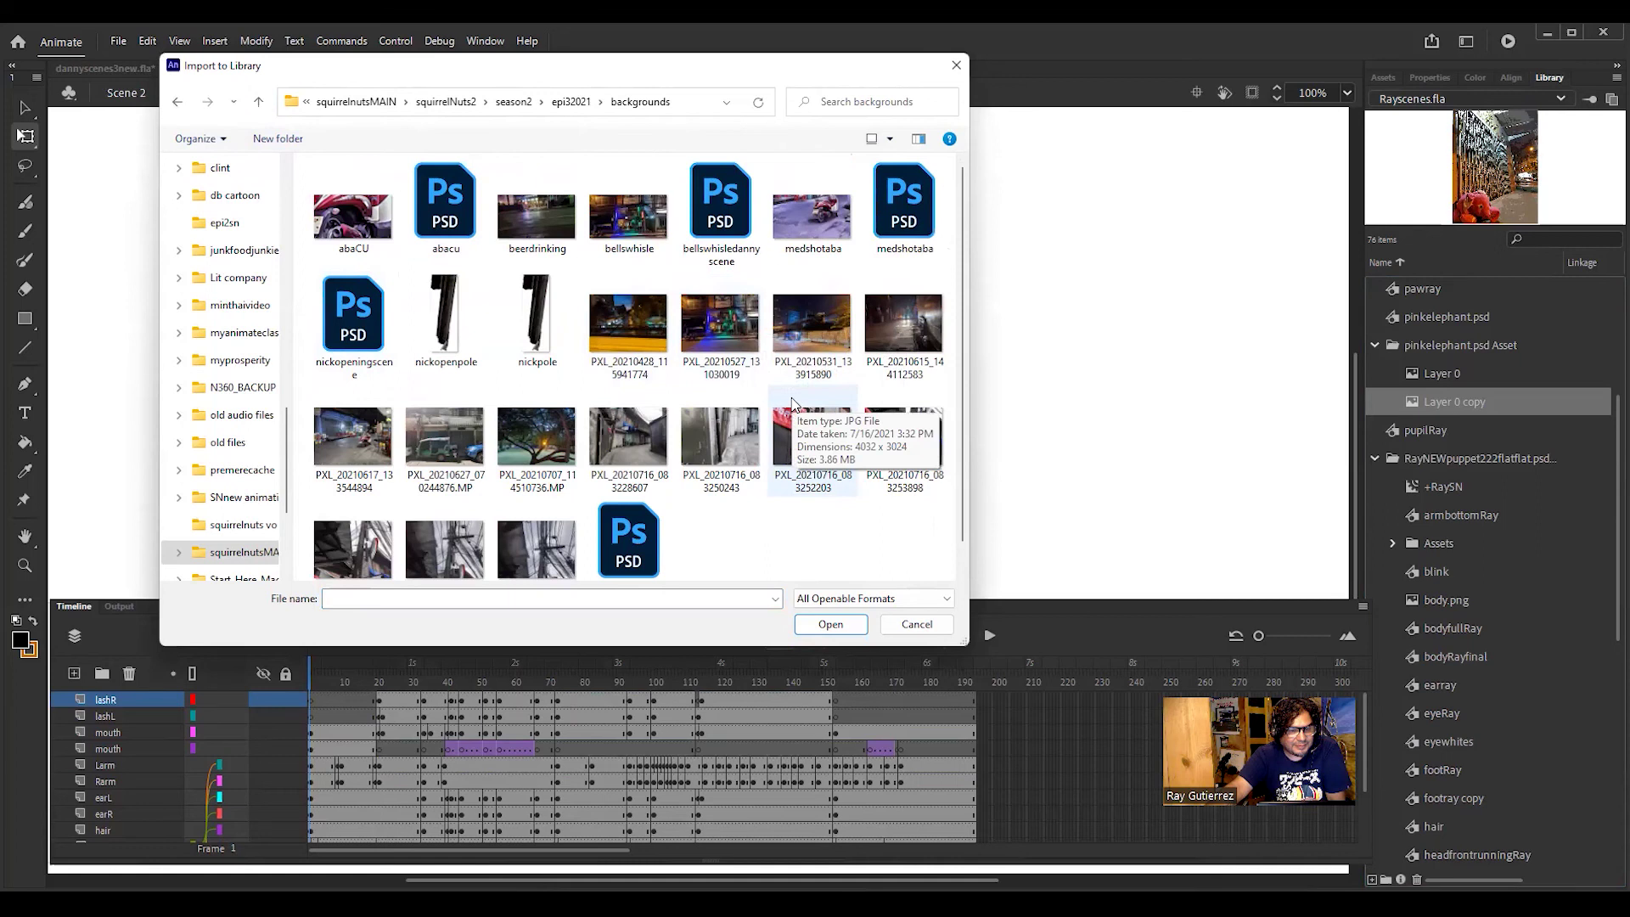
Step: Choose the bellswhisle image among the episode backgrounds and import it into the library
click(808, 320)
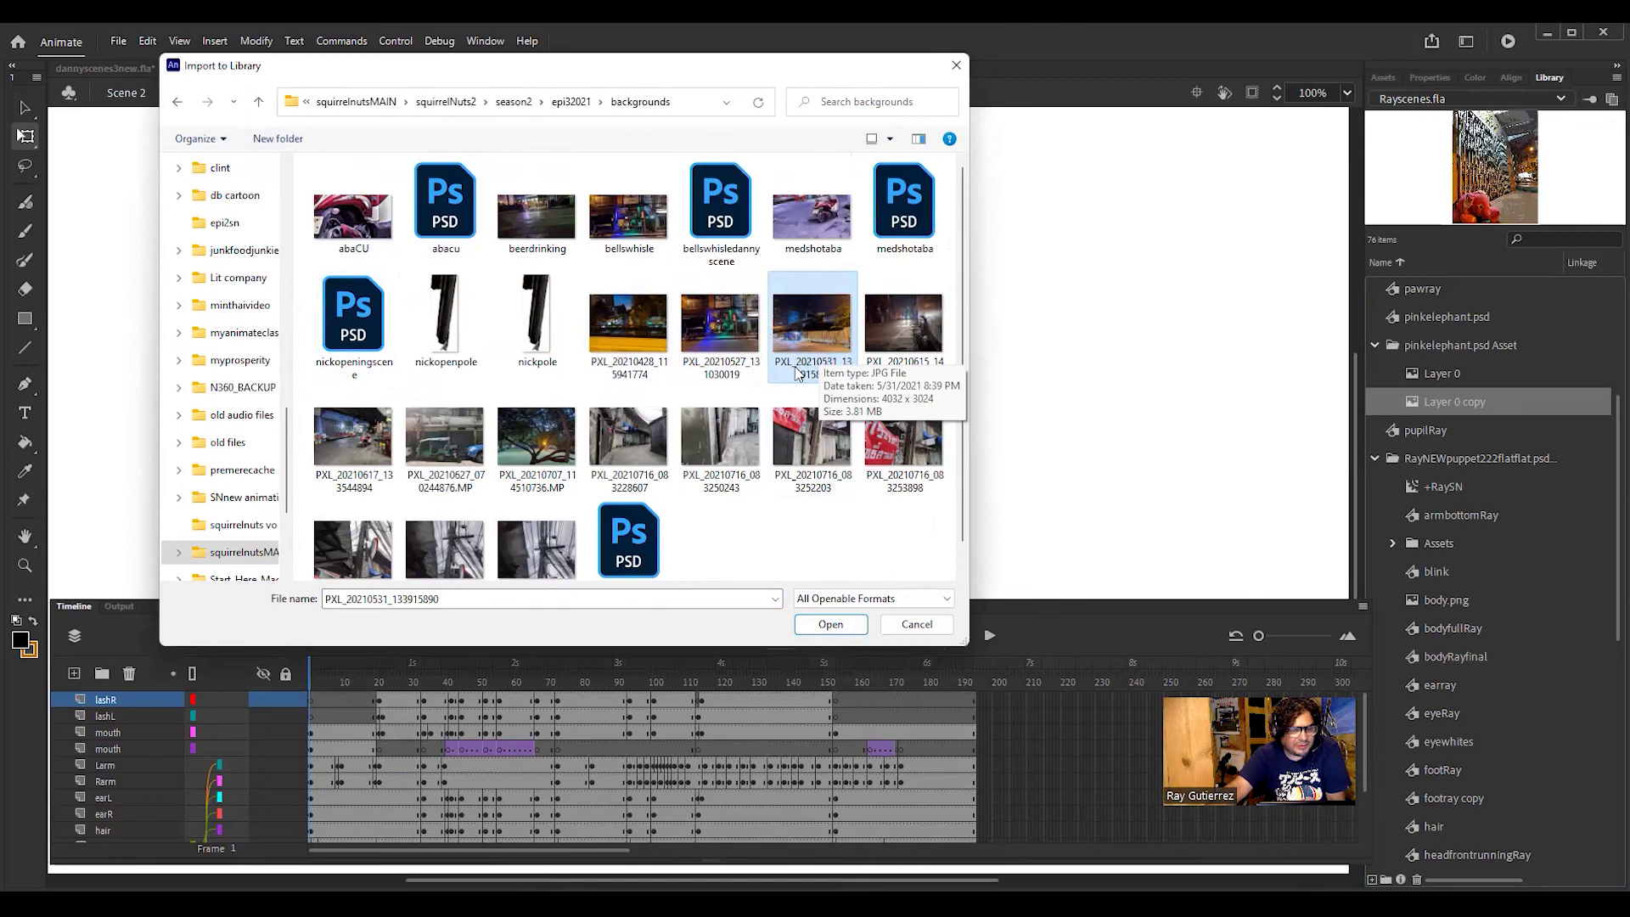
click(719, 320)
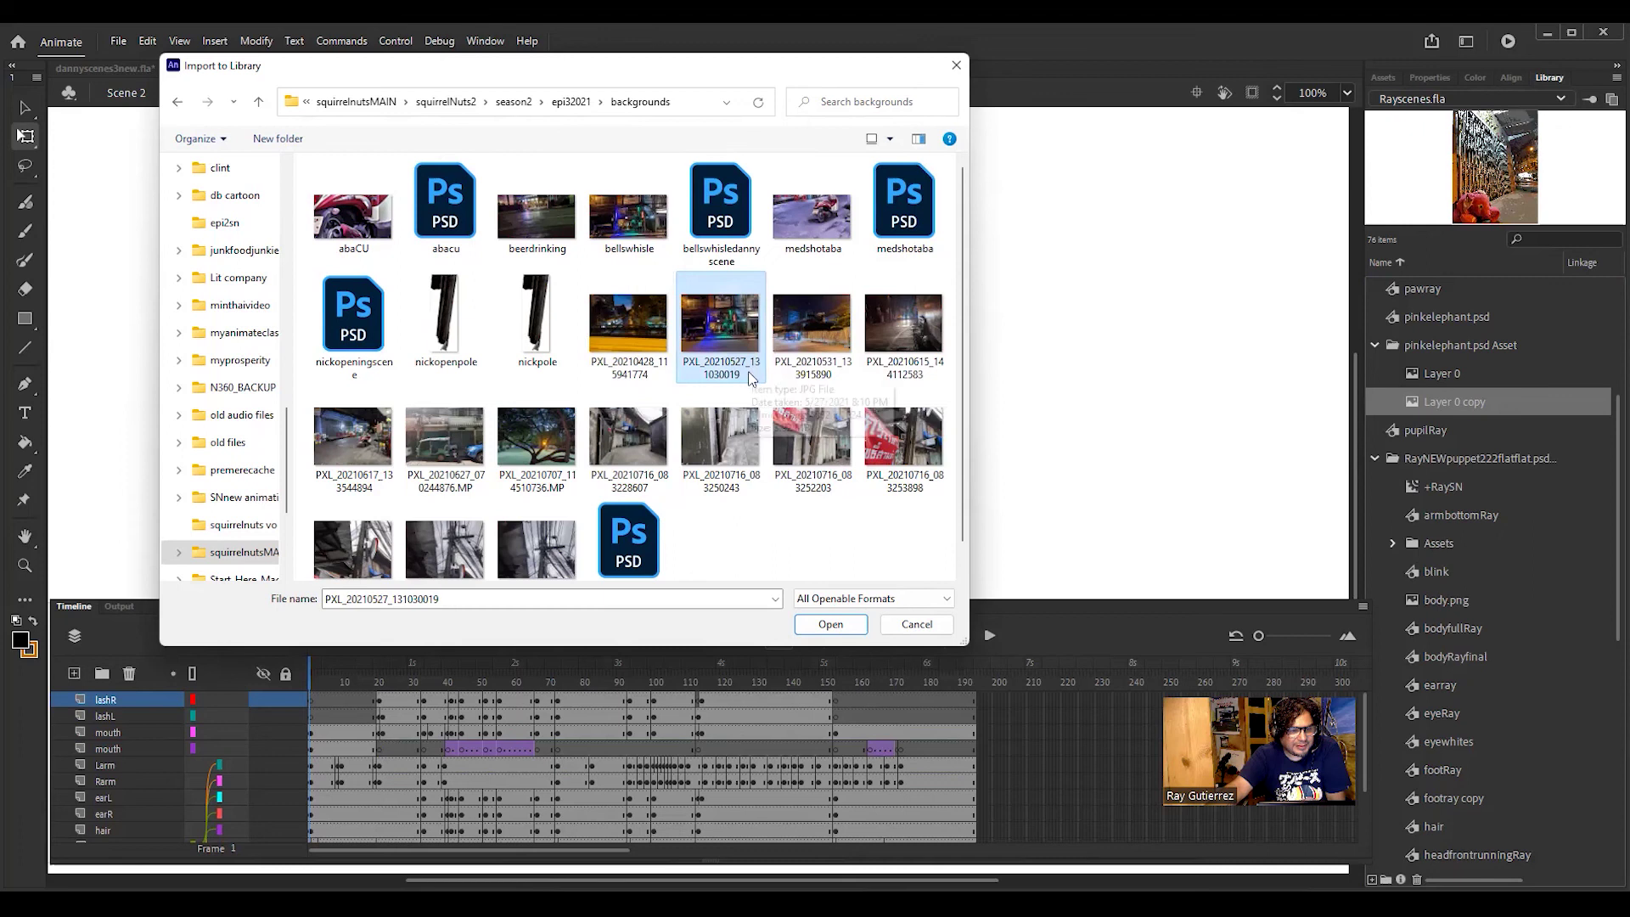
click(647, 229)
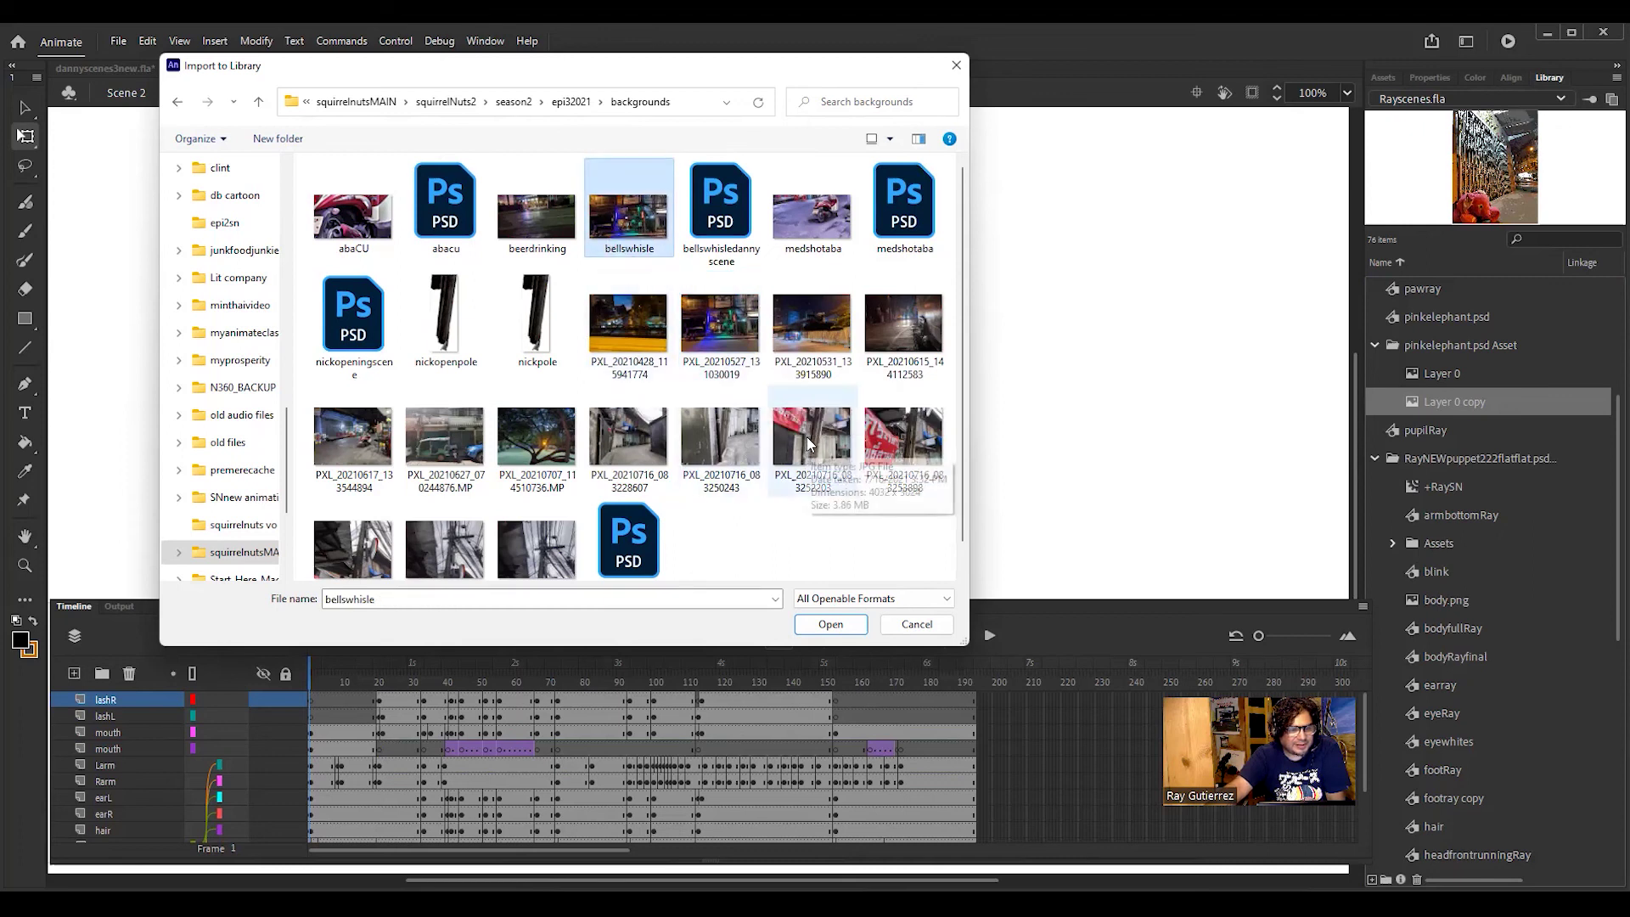
click(836, 624)
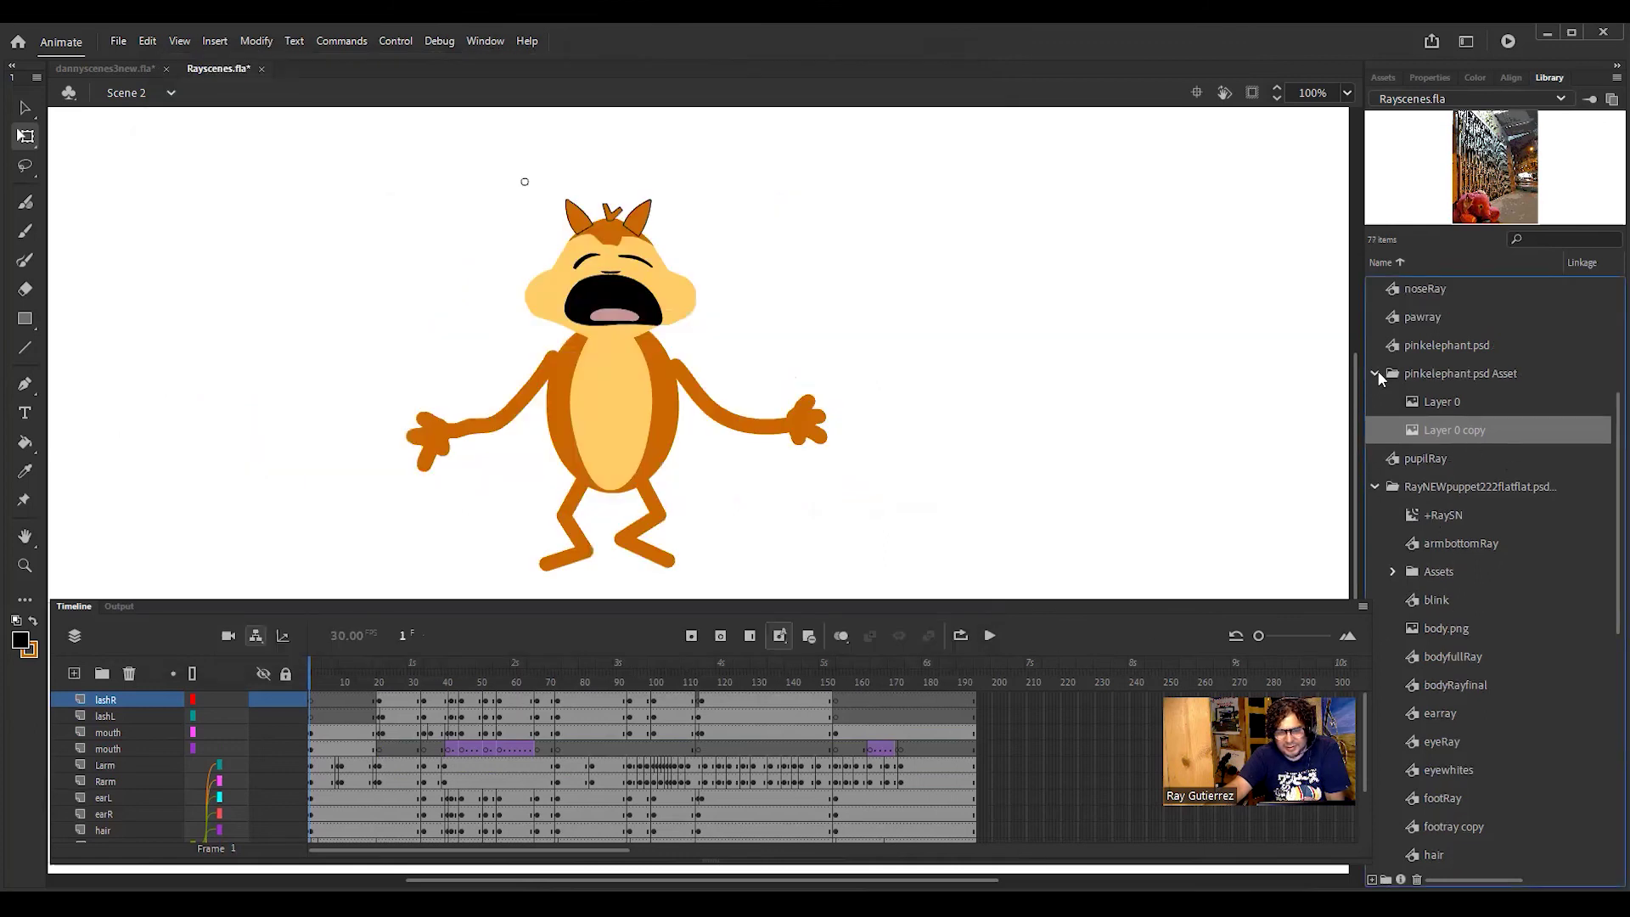
Step: Delete the pinkelephant.psd symbol and the pinkelephant.psd Asset folder from the library
click(1376, 372)
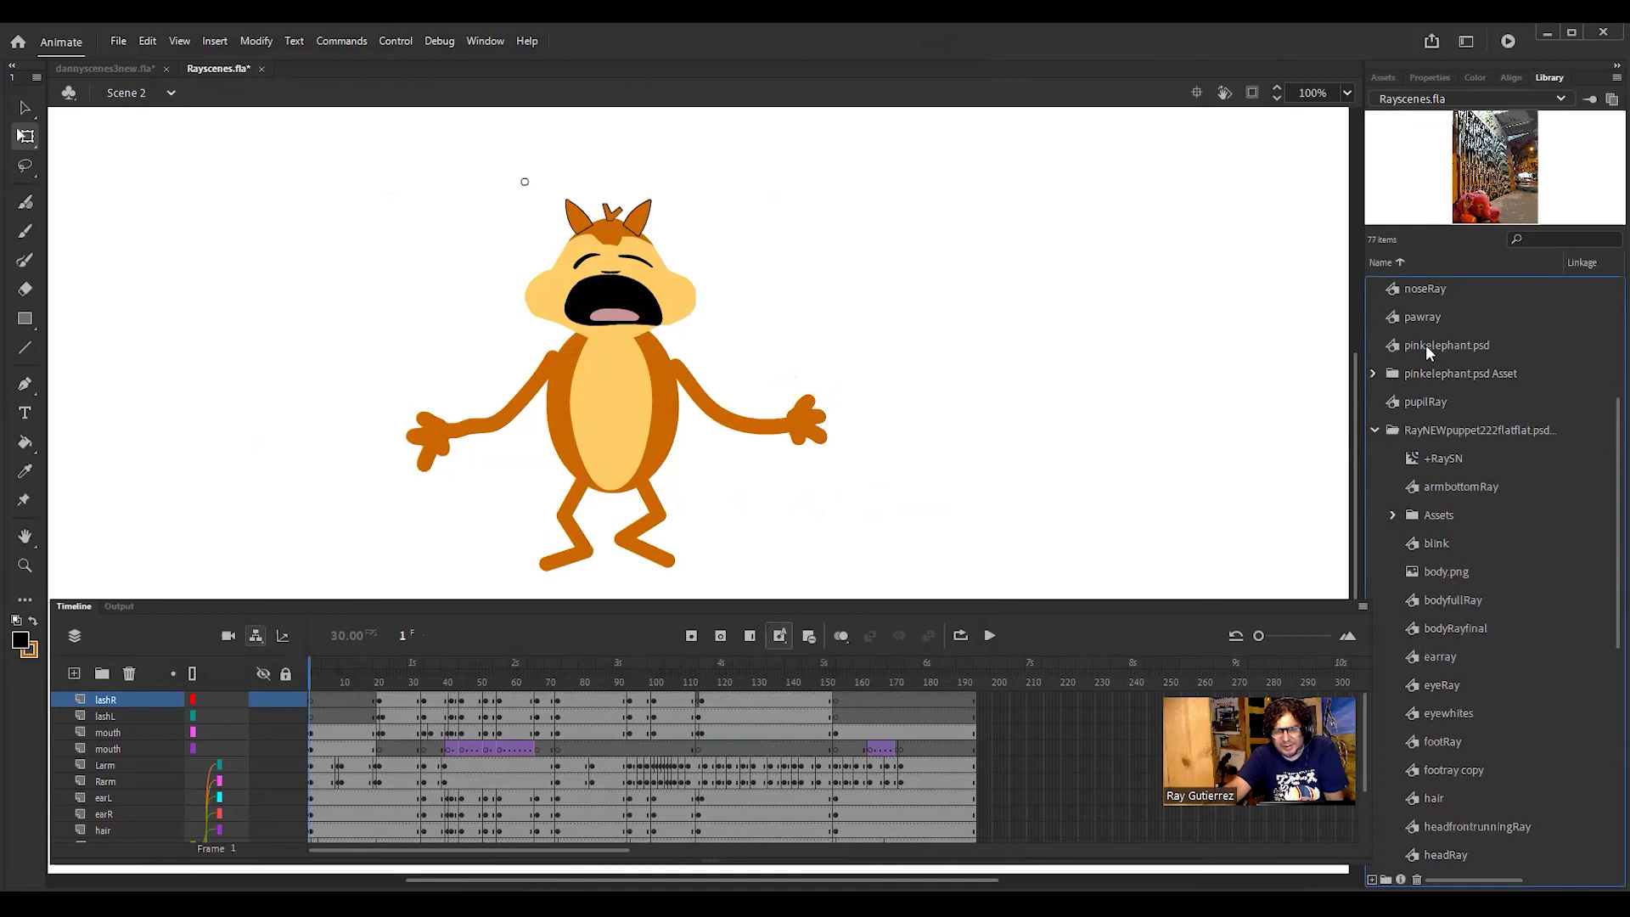
click(1424, 345)
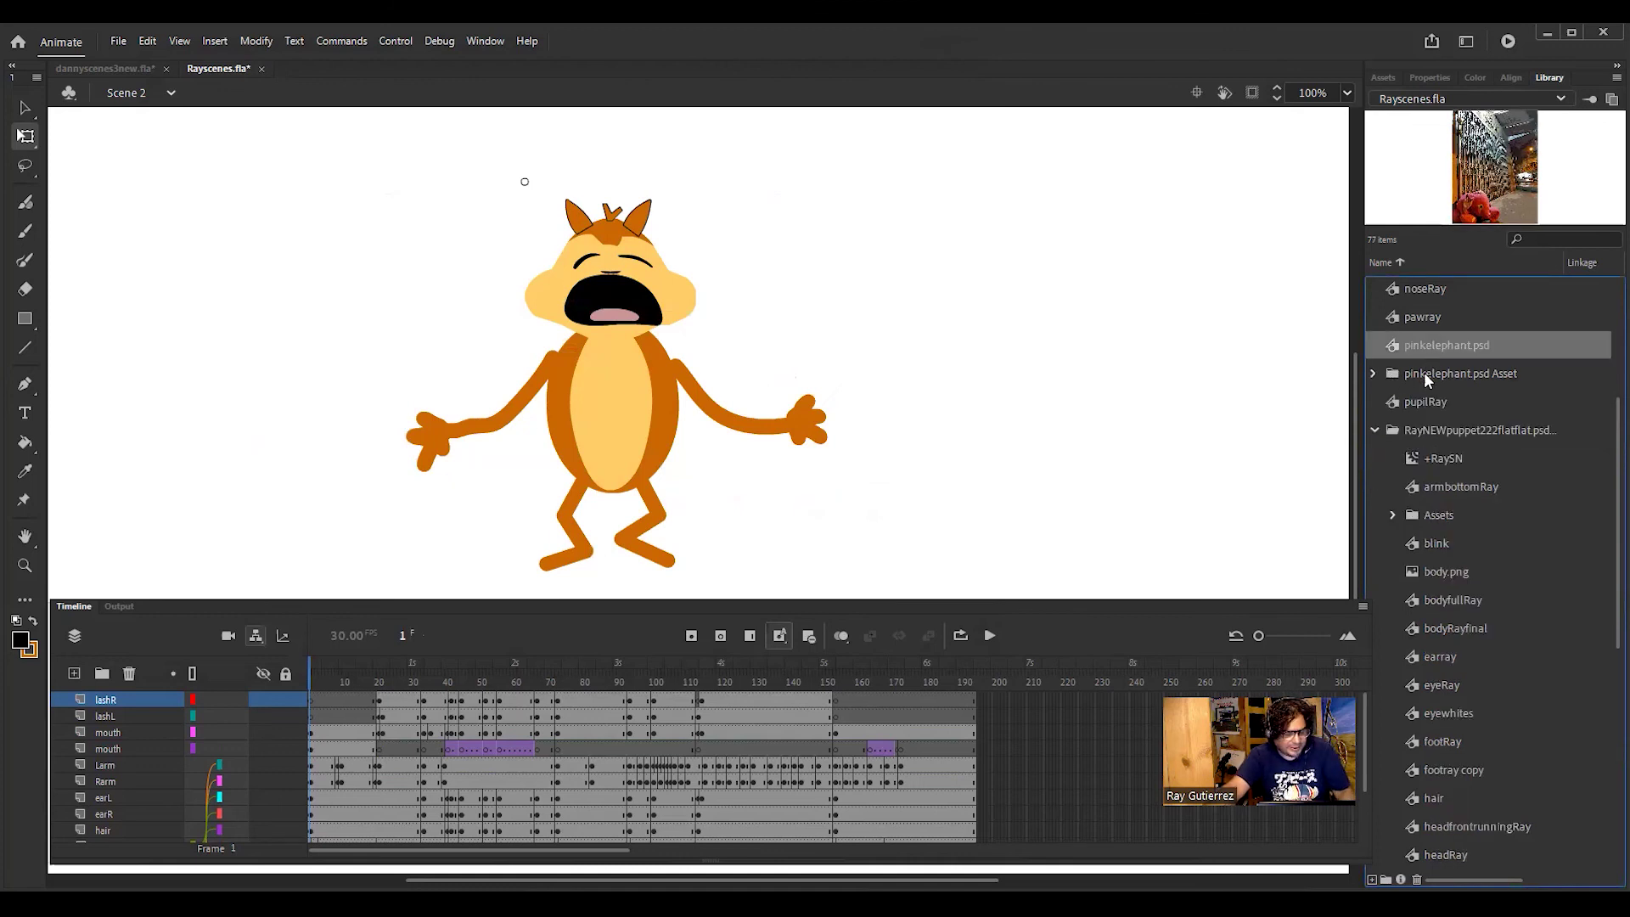
shift+click(1428, 377)
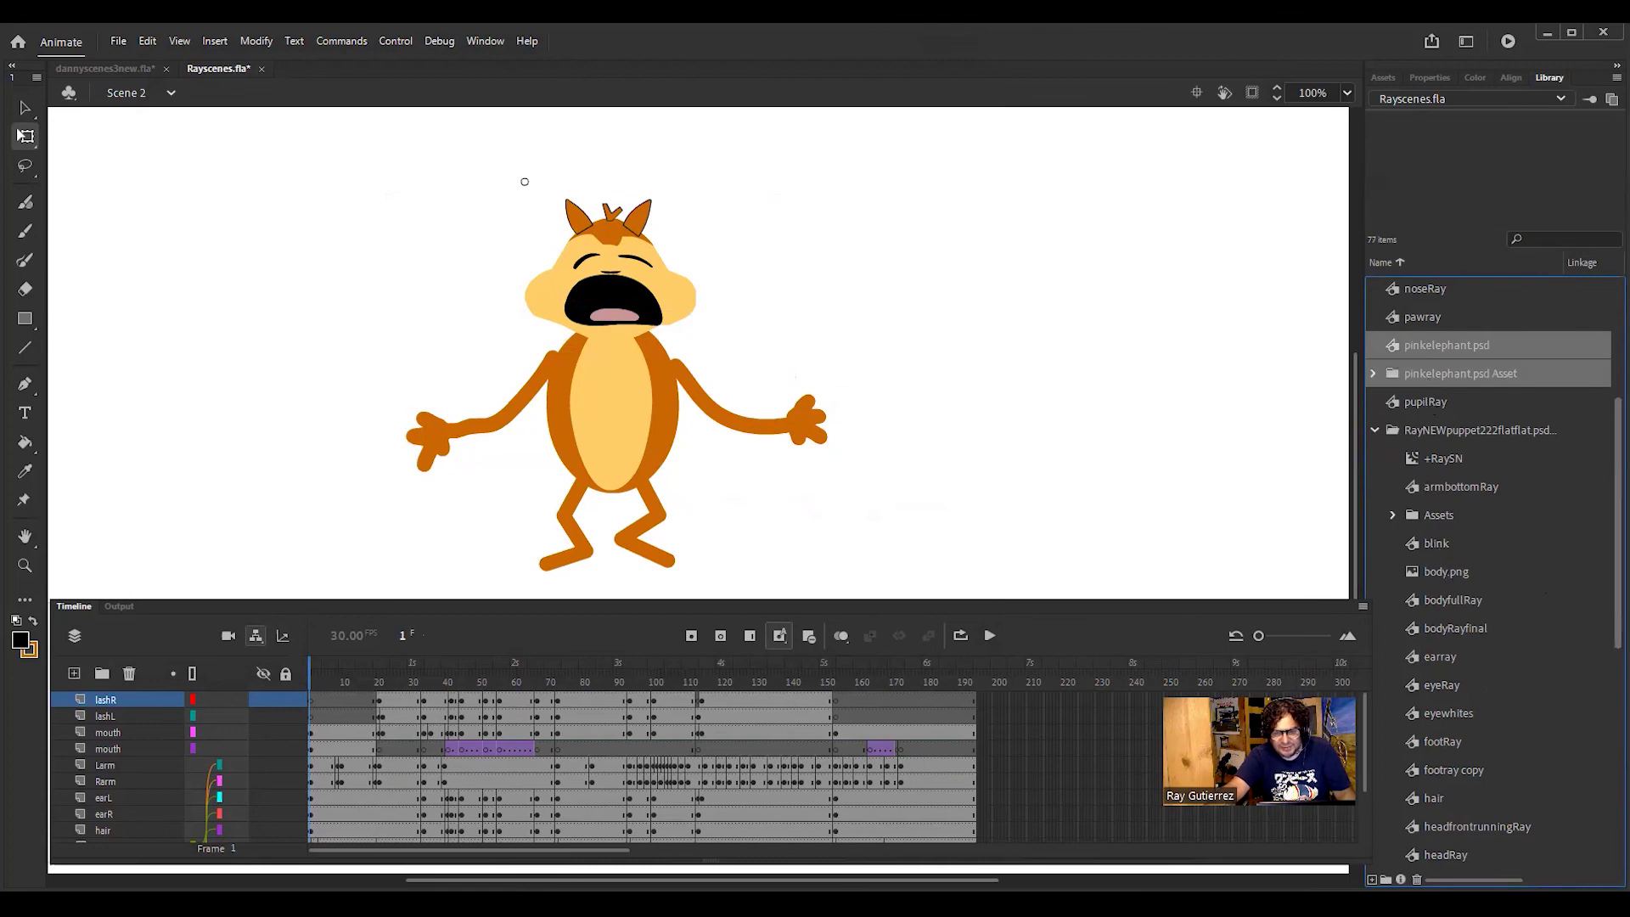
click(1416, 880)
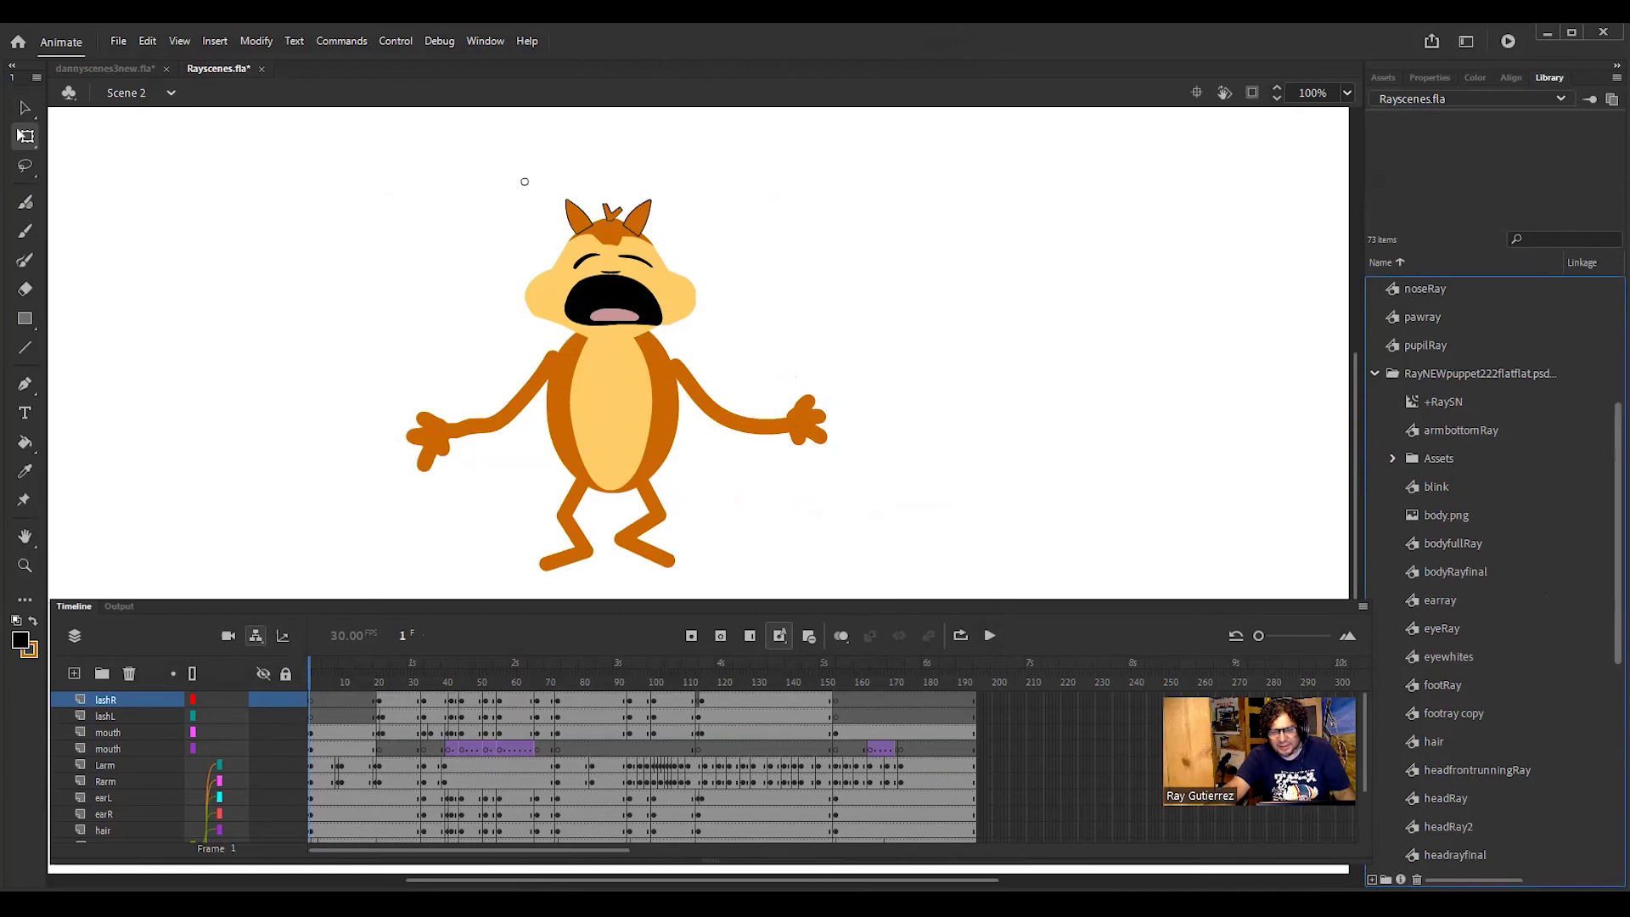
Step: Look through the library for the imported bellswhisle.png bitmap and preview it
scroll(1503, 578, down, 6)
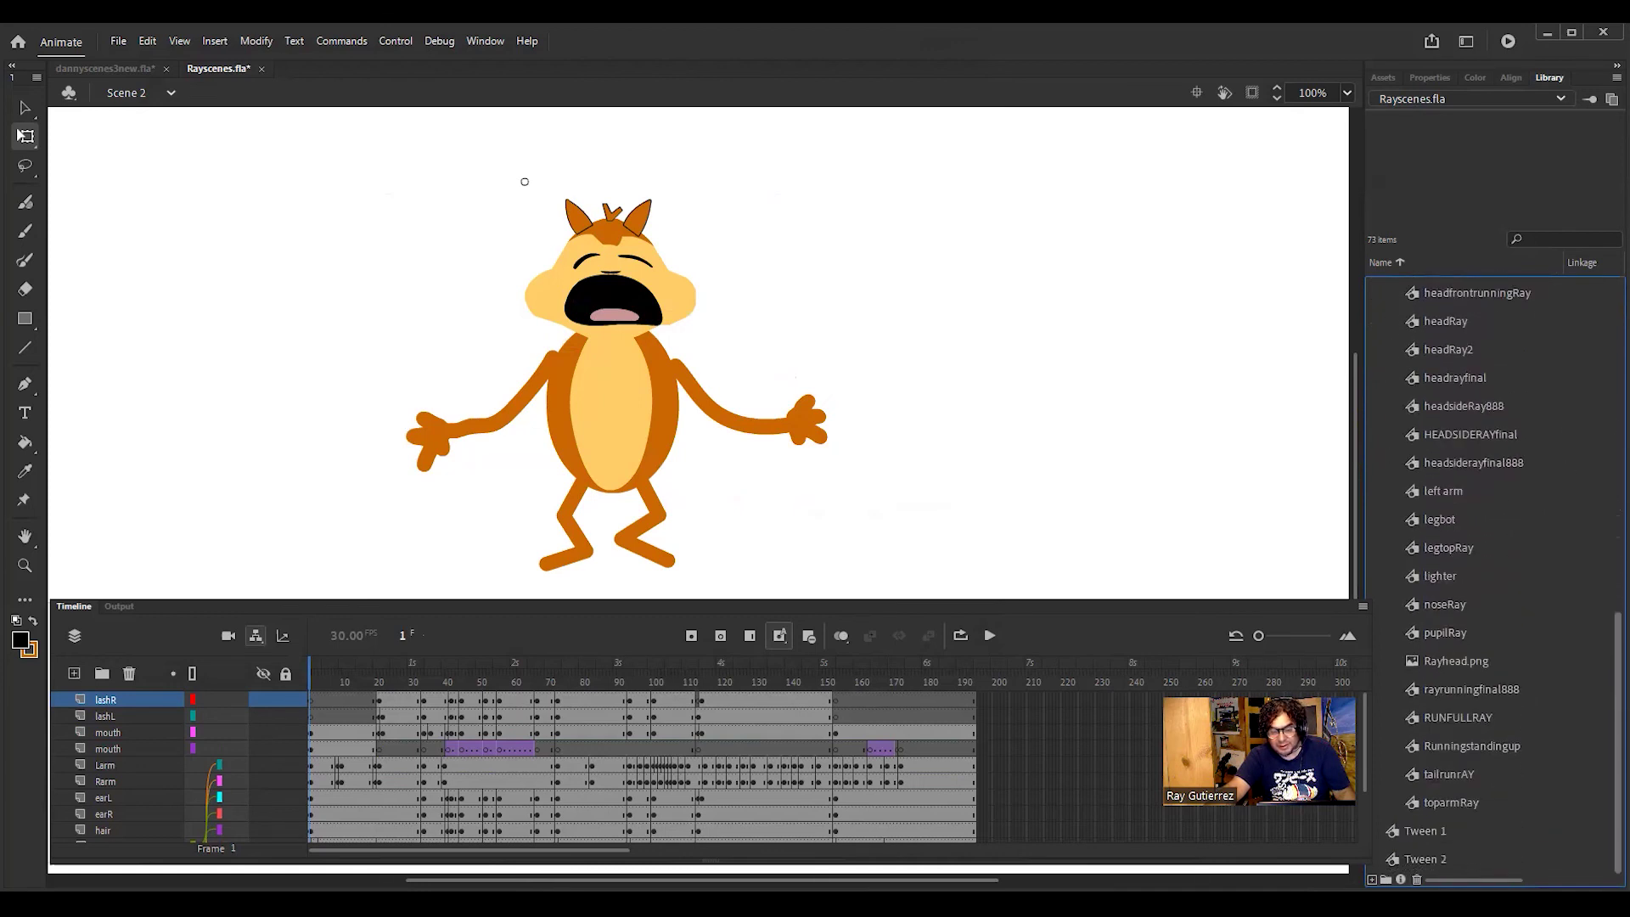
scroll(1503, 577, up, 6)
scroll(1503, 577, up, 4)
scroll(1591, 459, down, 3)
scroll(1591, 482, down, 2)
scroll(1586, 518, down, 3)
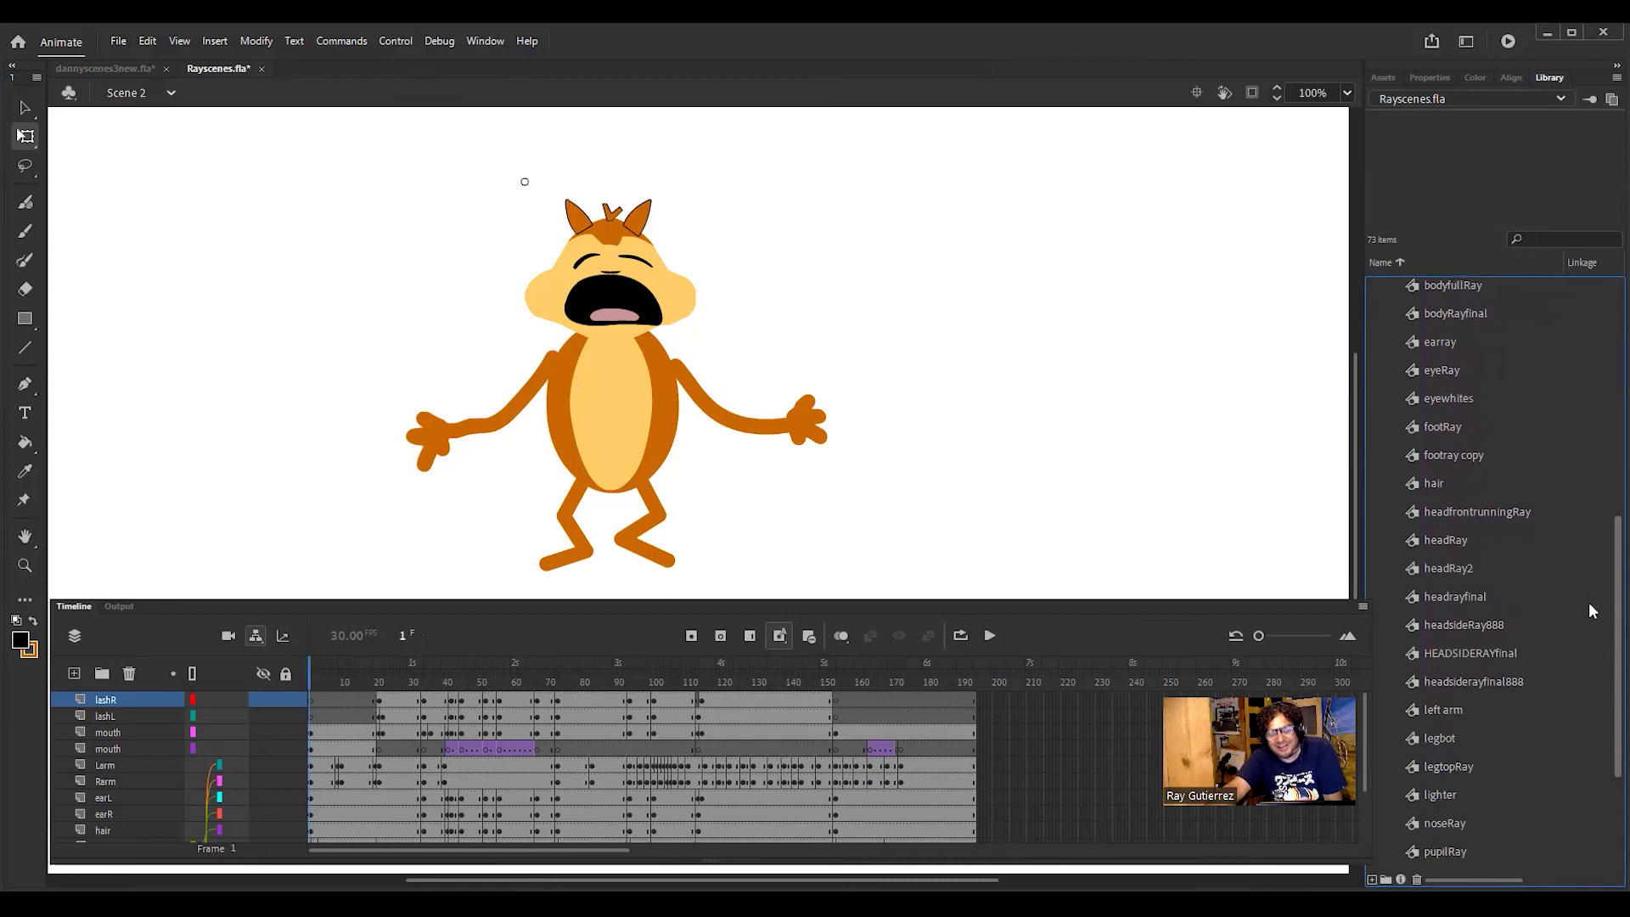
scroll(1587, 609, down, 3)
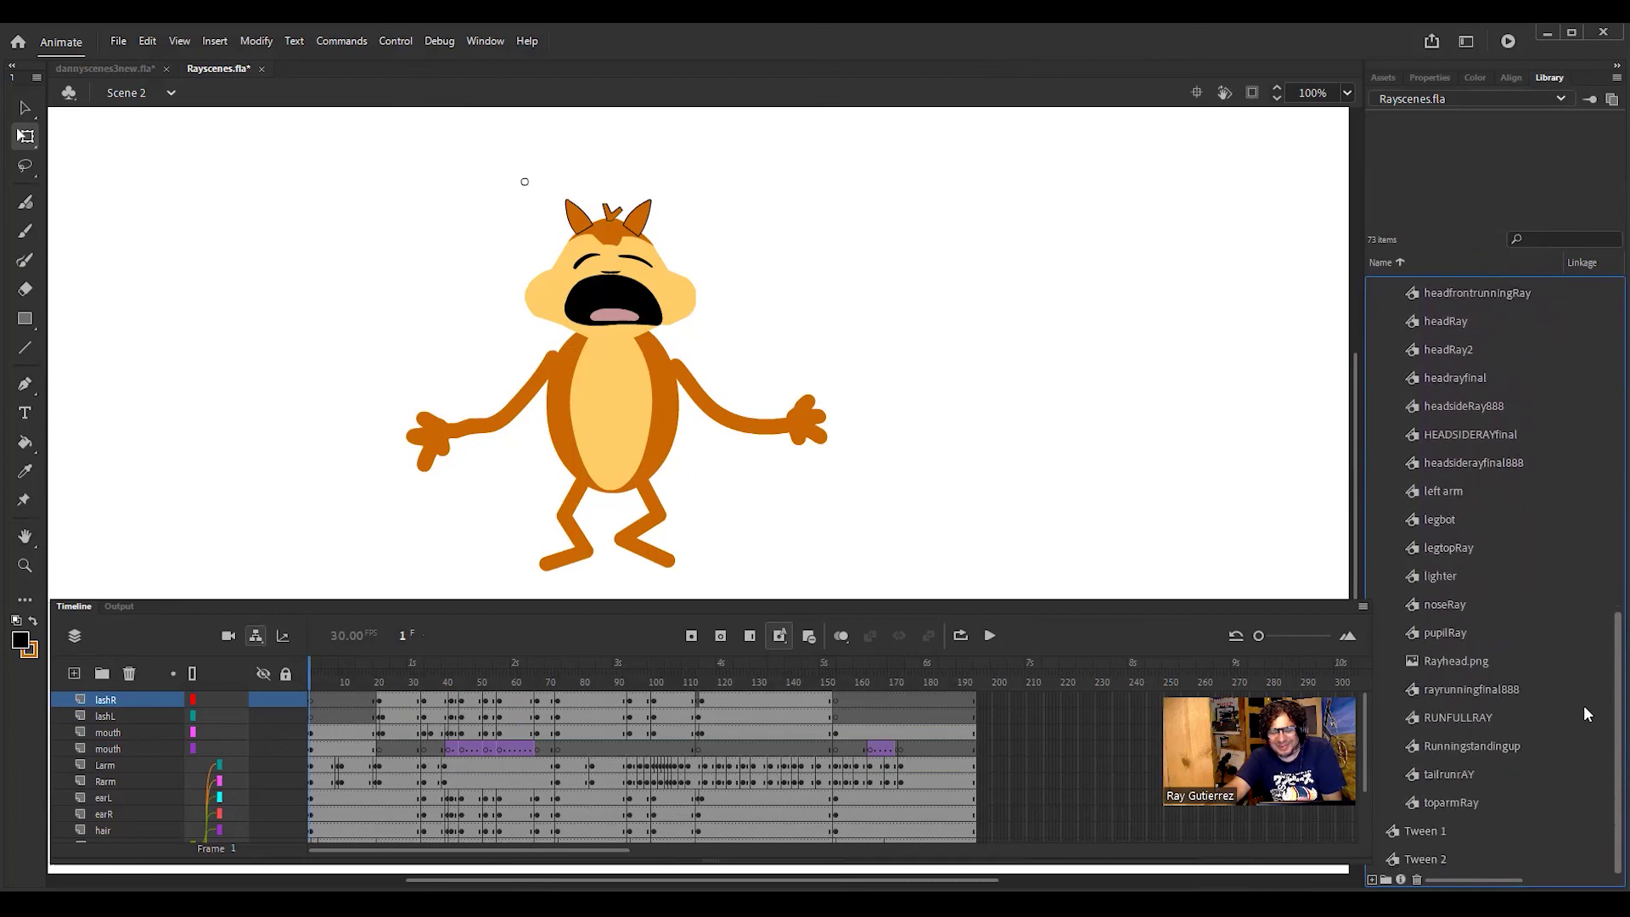
scroll(1588, 429, up, 7)
scroll(1587, 429, up, 2)
scroll(1575, 357, up, 3)
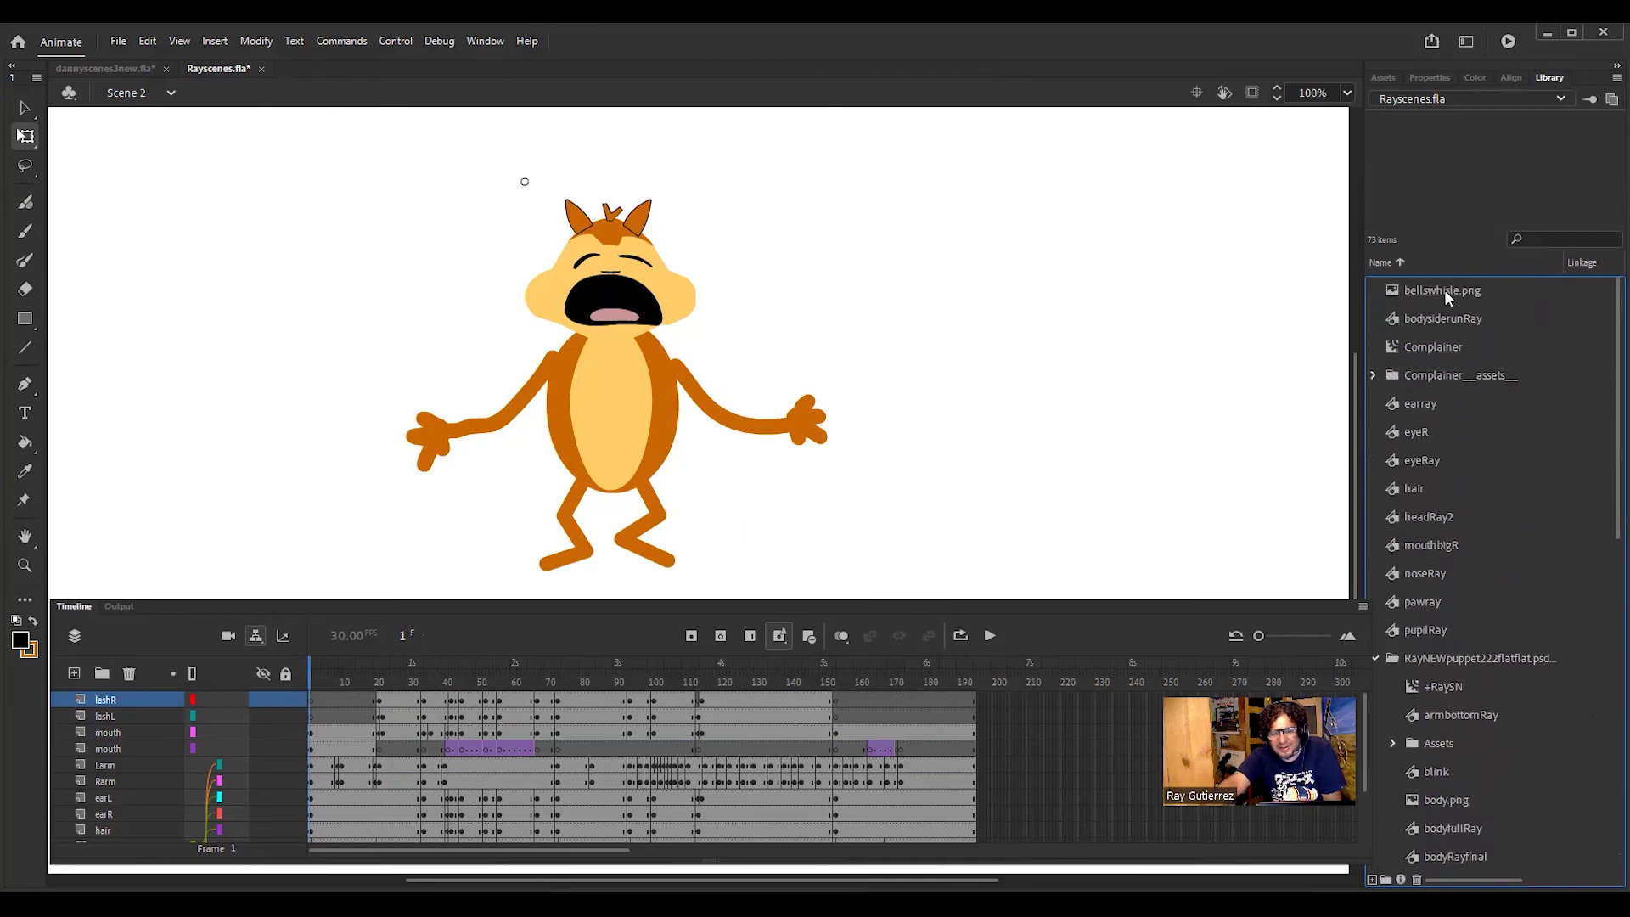
click(1444, 290)
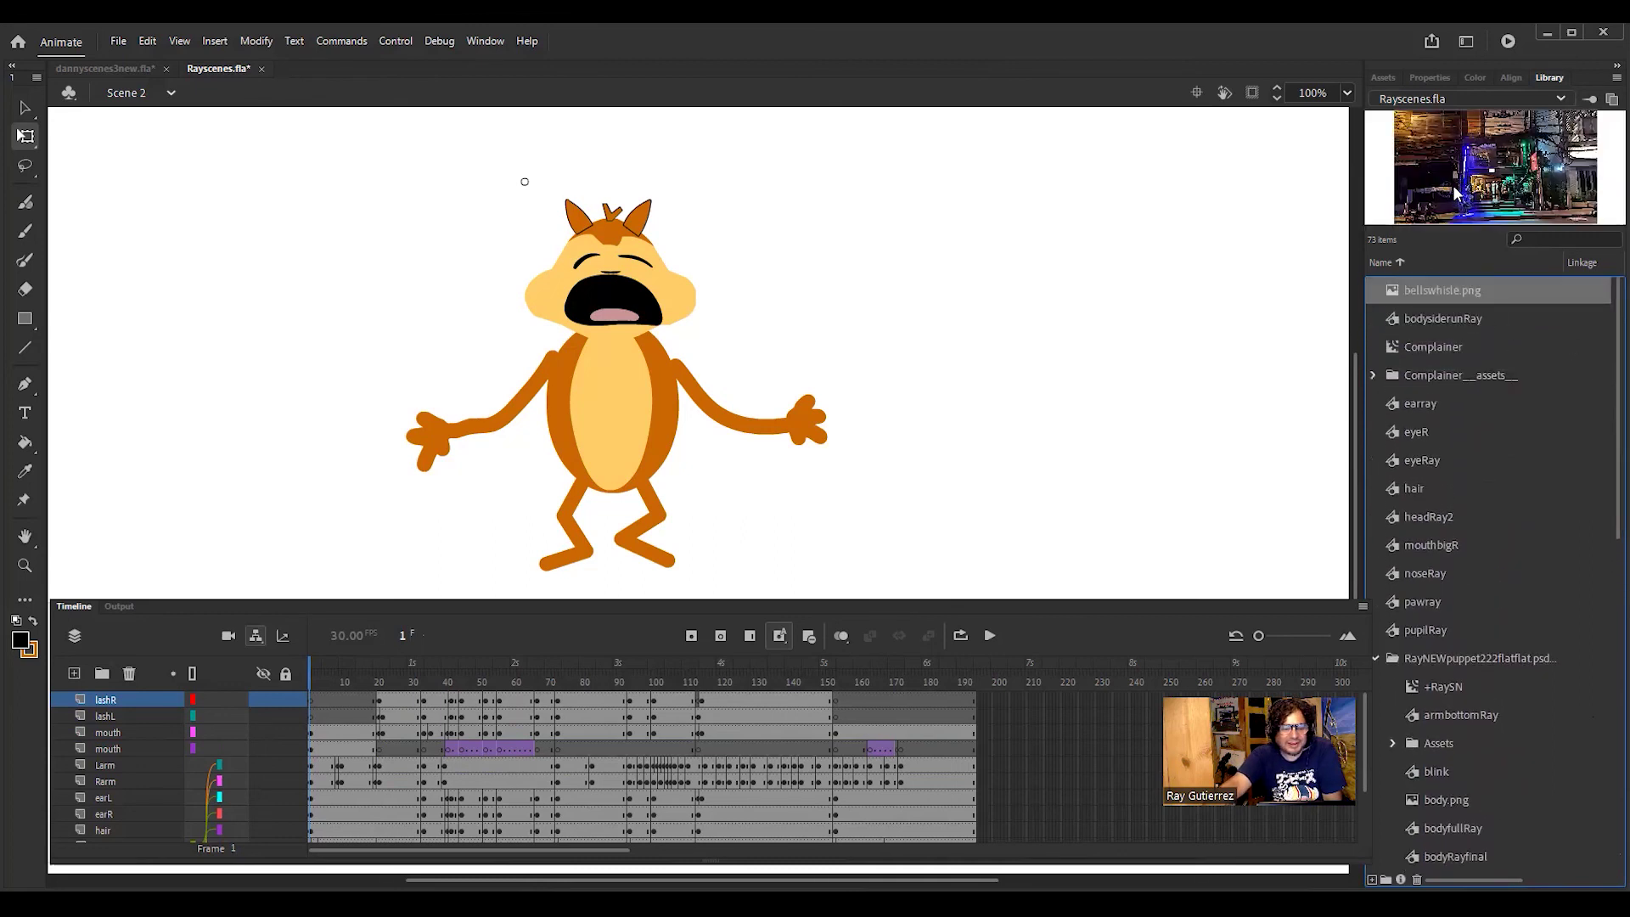
Step: Add a layer named bg at the bottom of Scene 2's layer stack and delete the empty Layer_1
drag(1363, 740, 1367, 816)
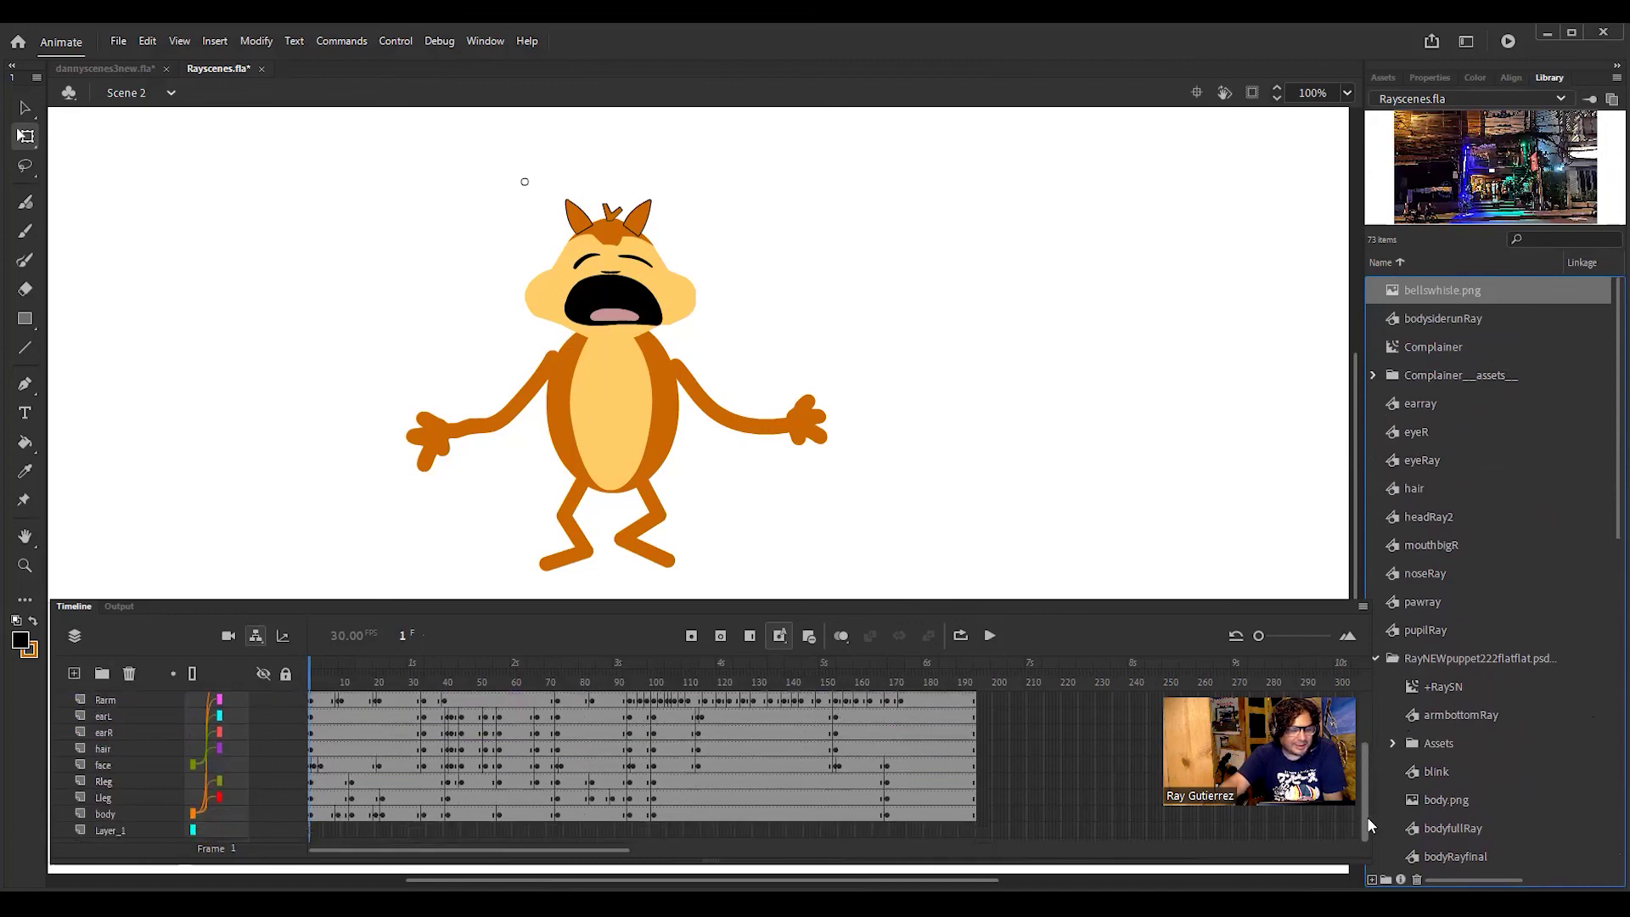
scroll(140, 696, up, 3)
click(120, 698)
drag(122, 701, 872, 849)
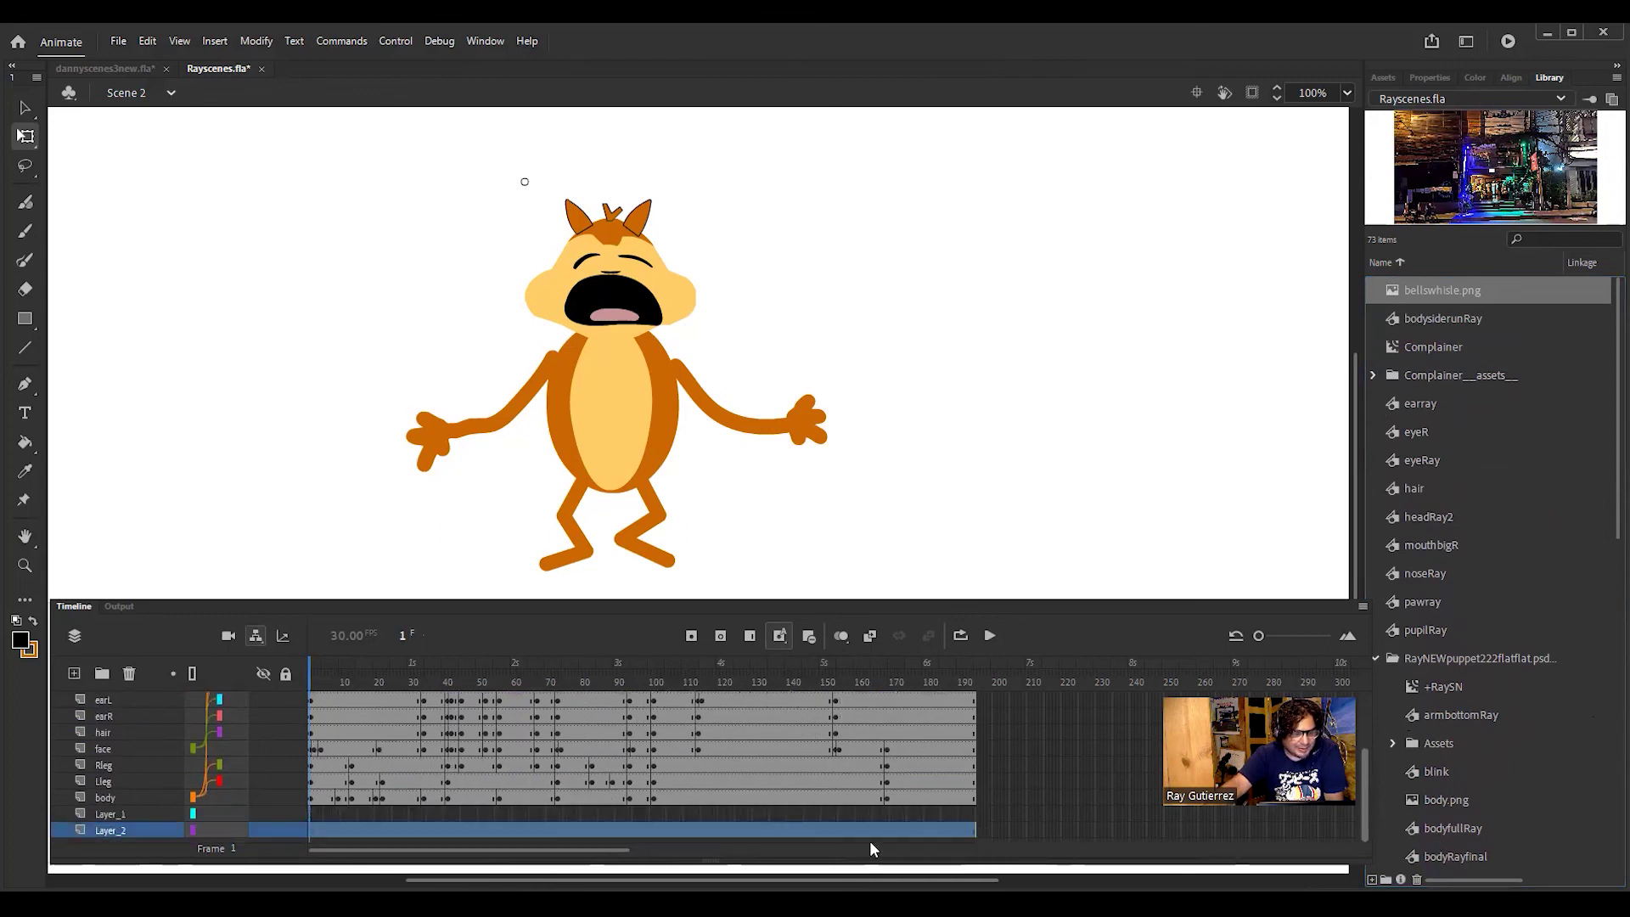
double_click(117, 830)
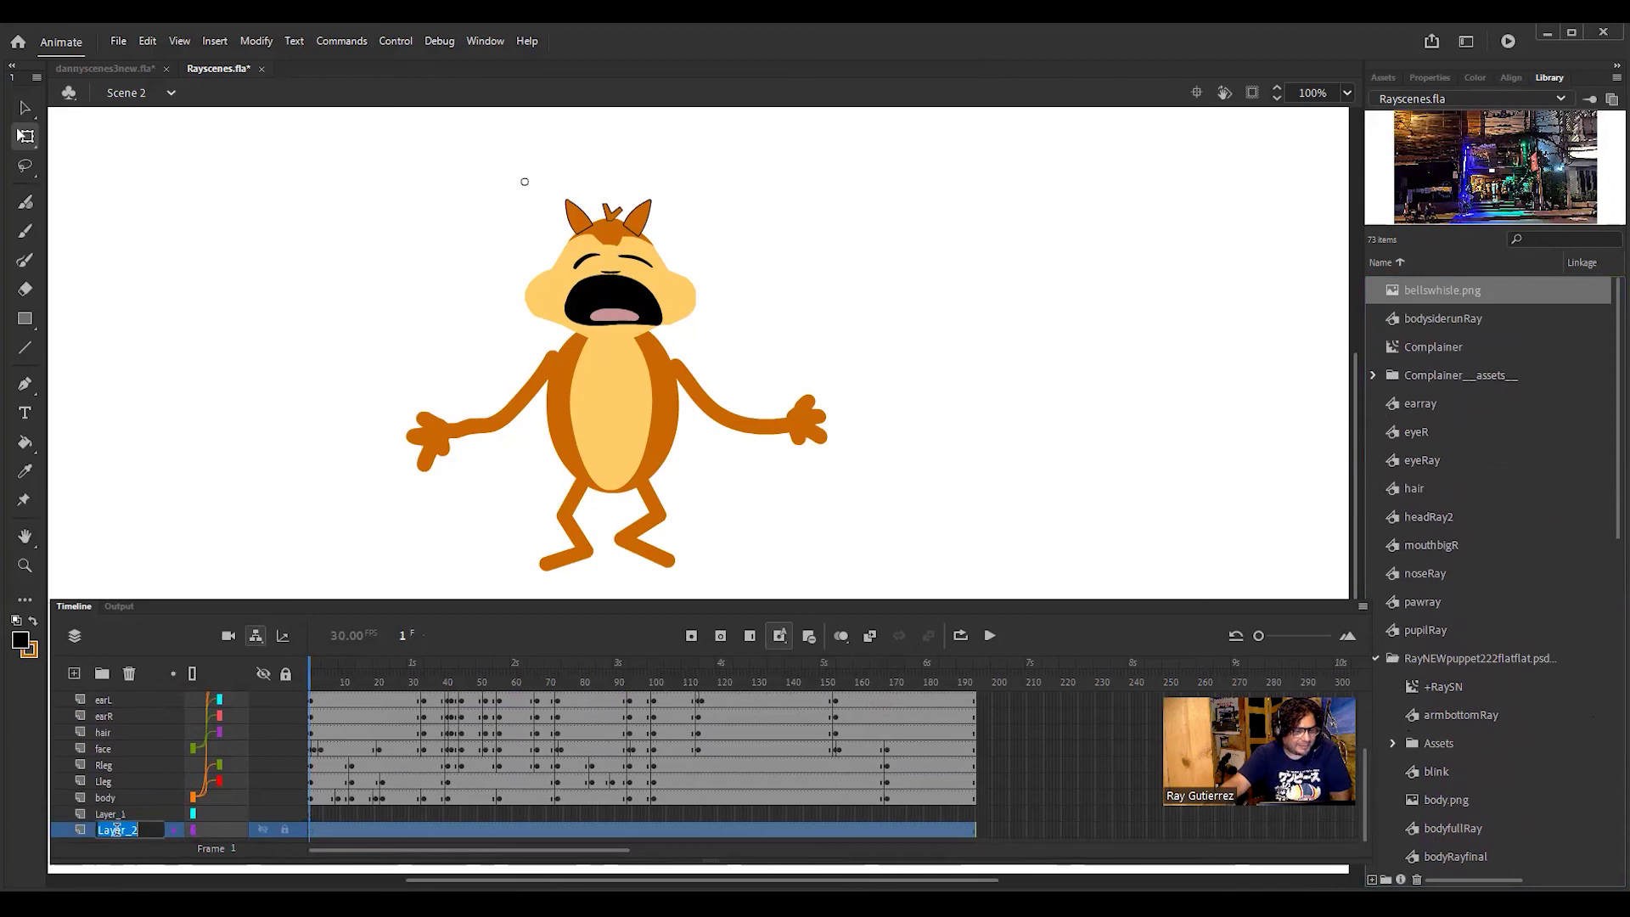
text(bg)
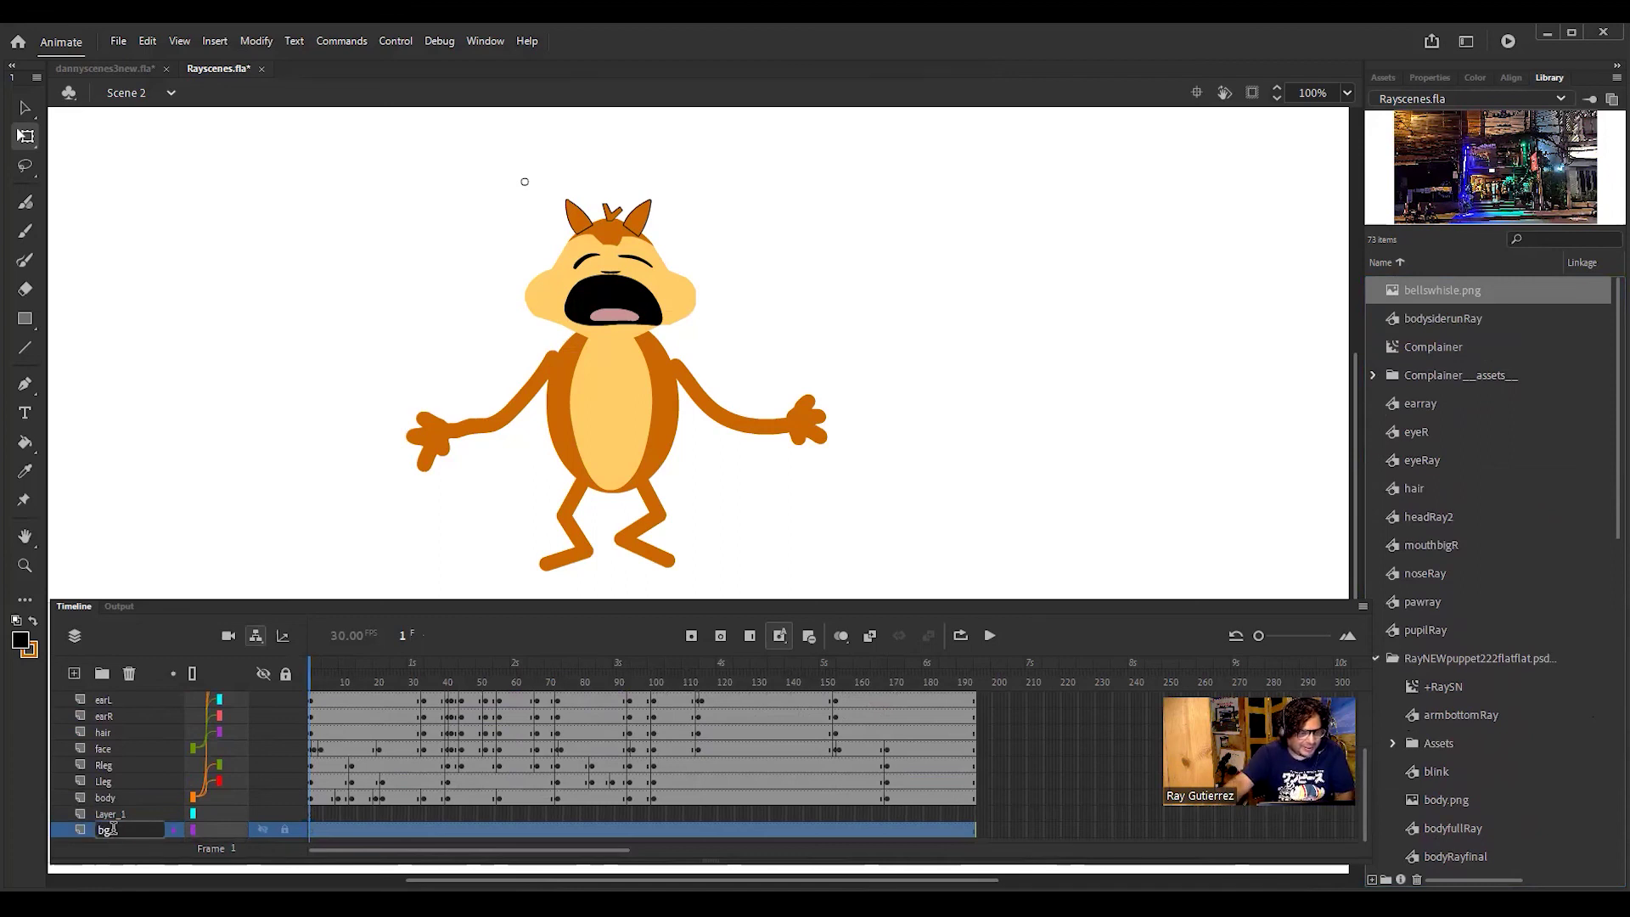
click(127, 813)
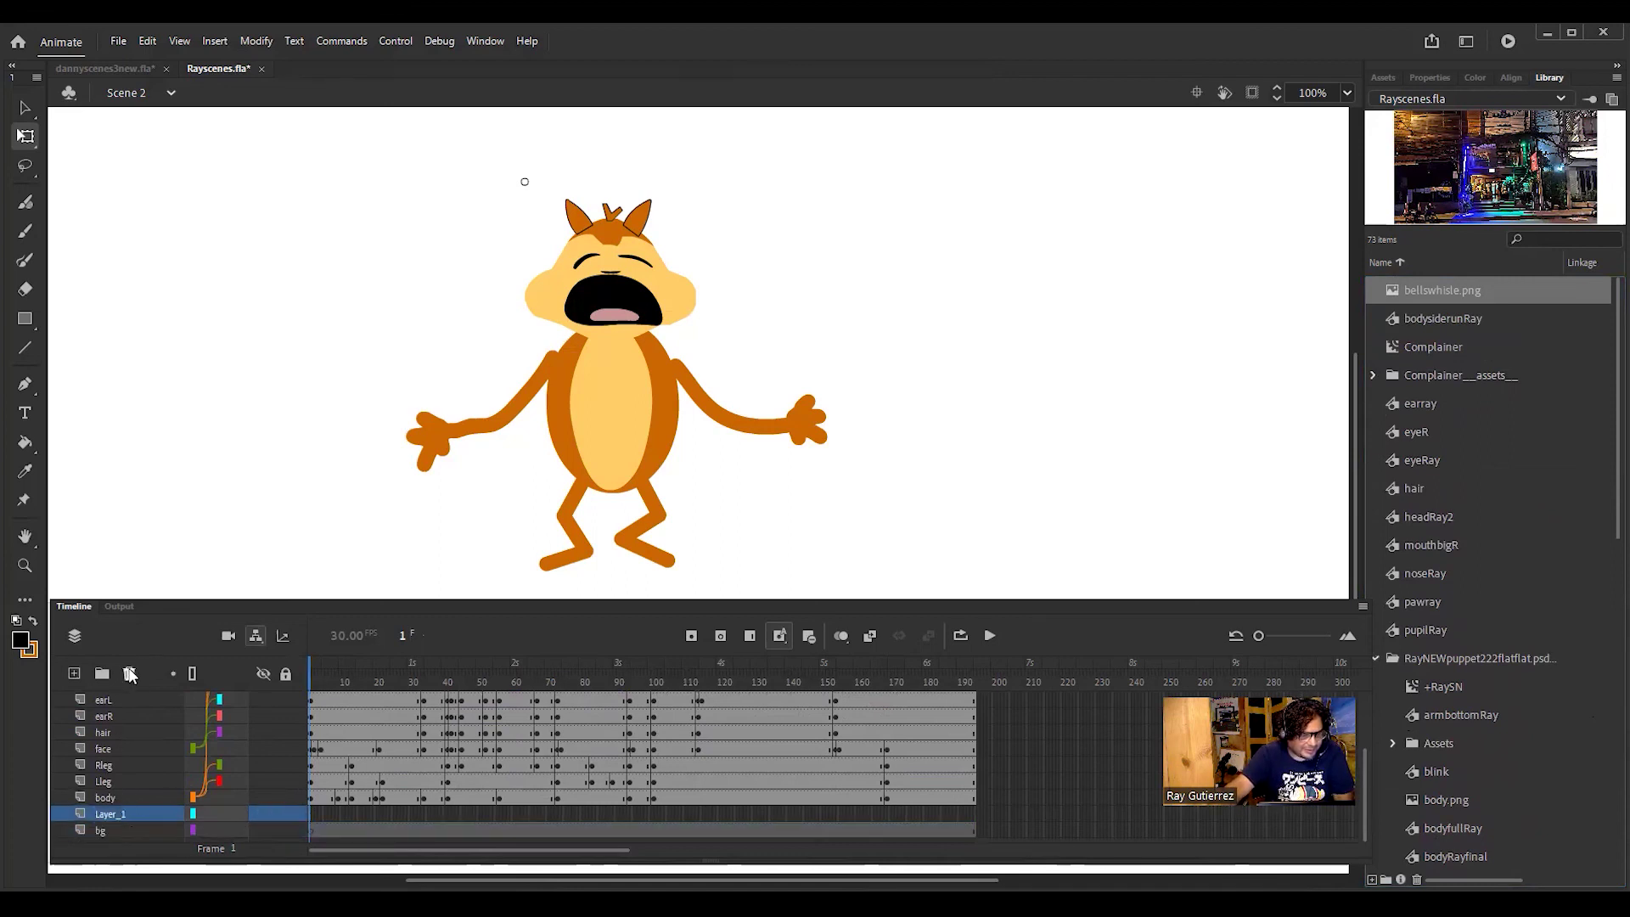
click(130, 673)
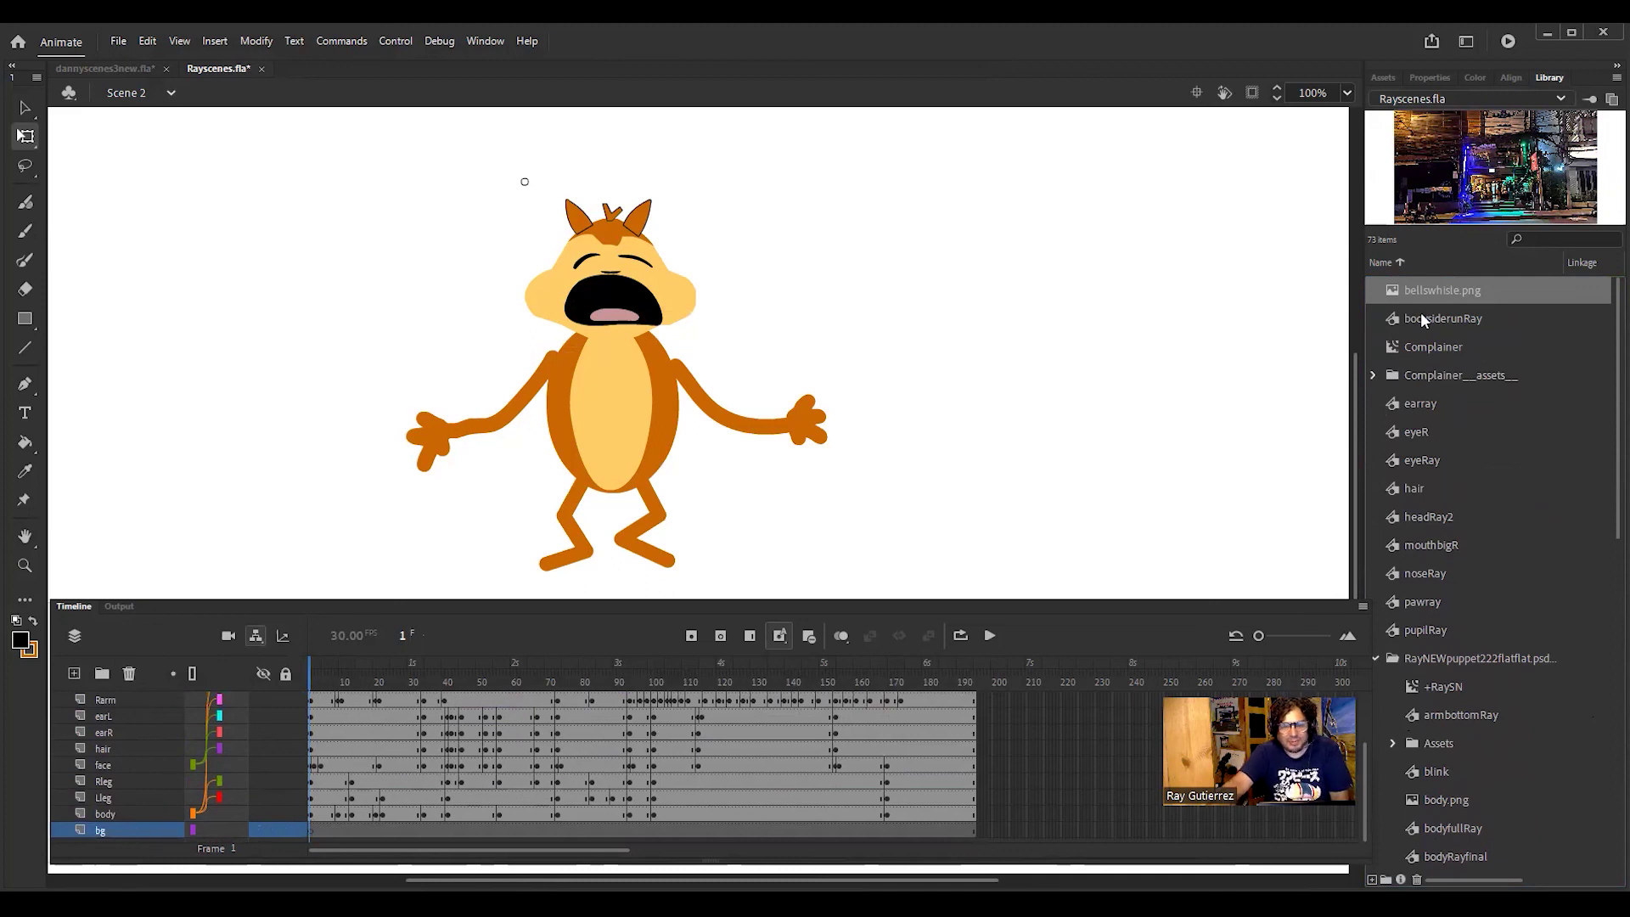
Step: Place bellswhisle.png on the bg layer so that it covers the stage behind the character, and lock that layer
drag(1473, 189, 924, 341)
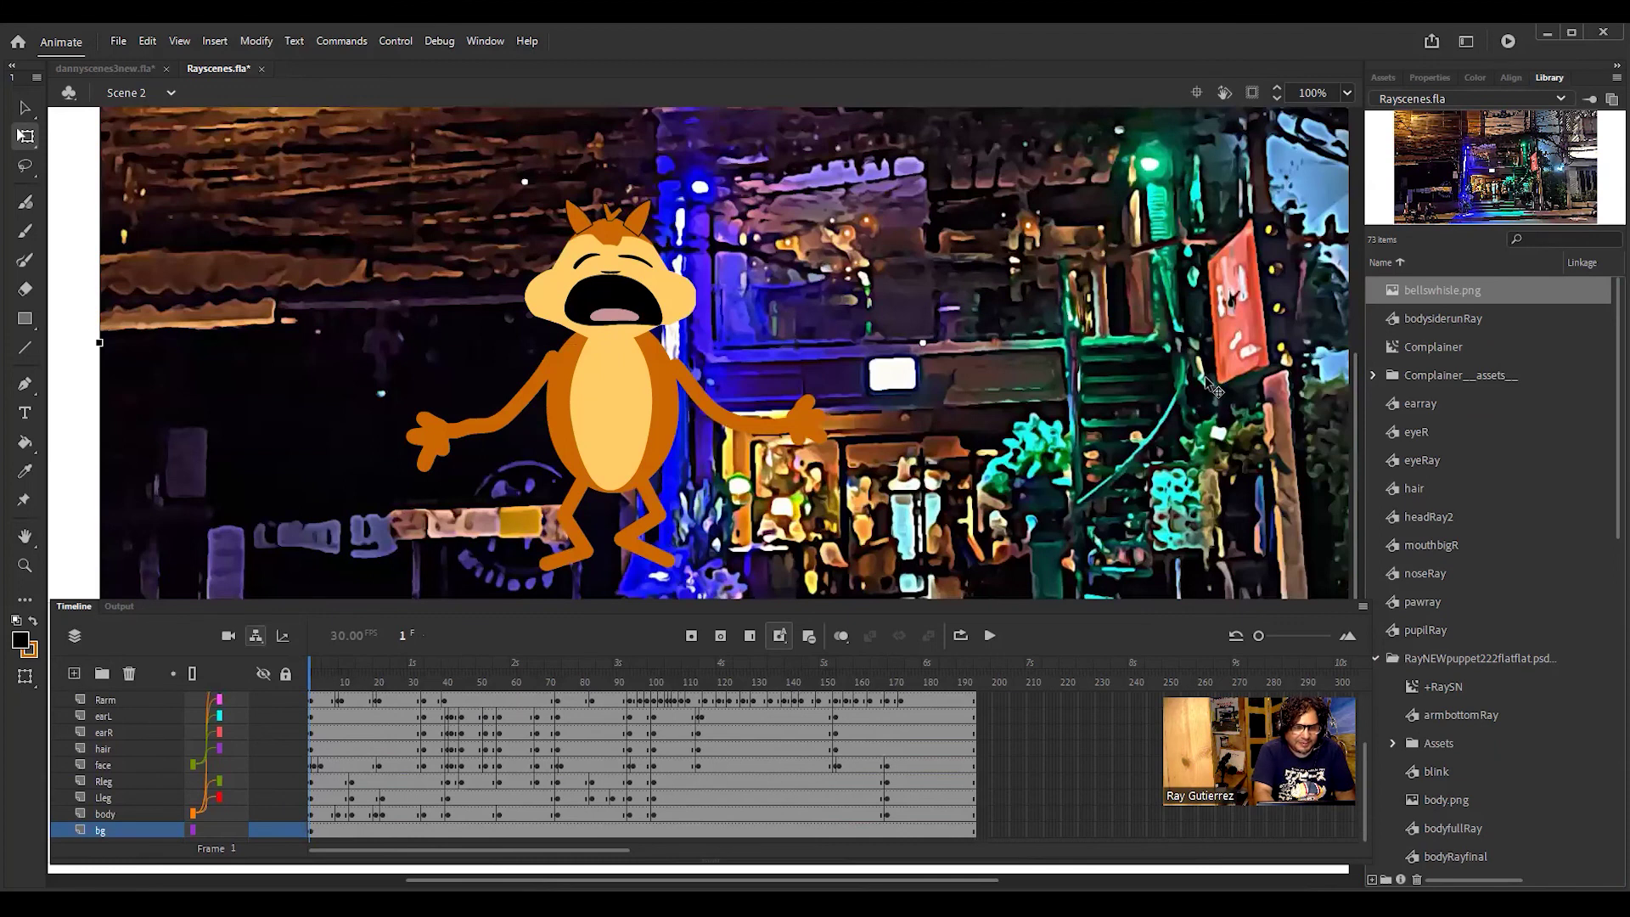
key(ctrl+minus)
key(ctrl+minus)
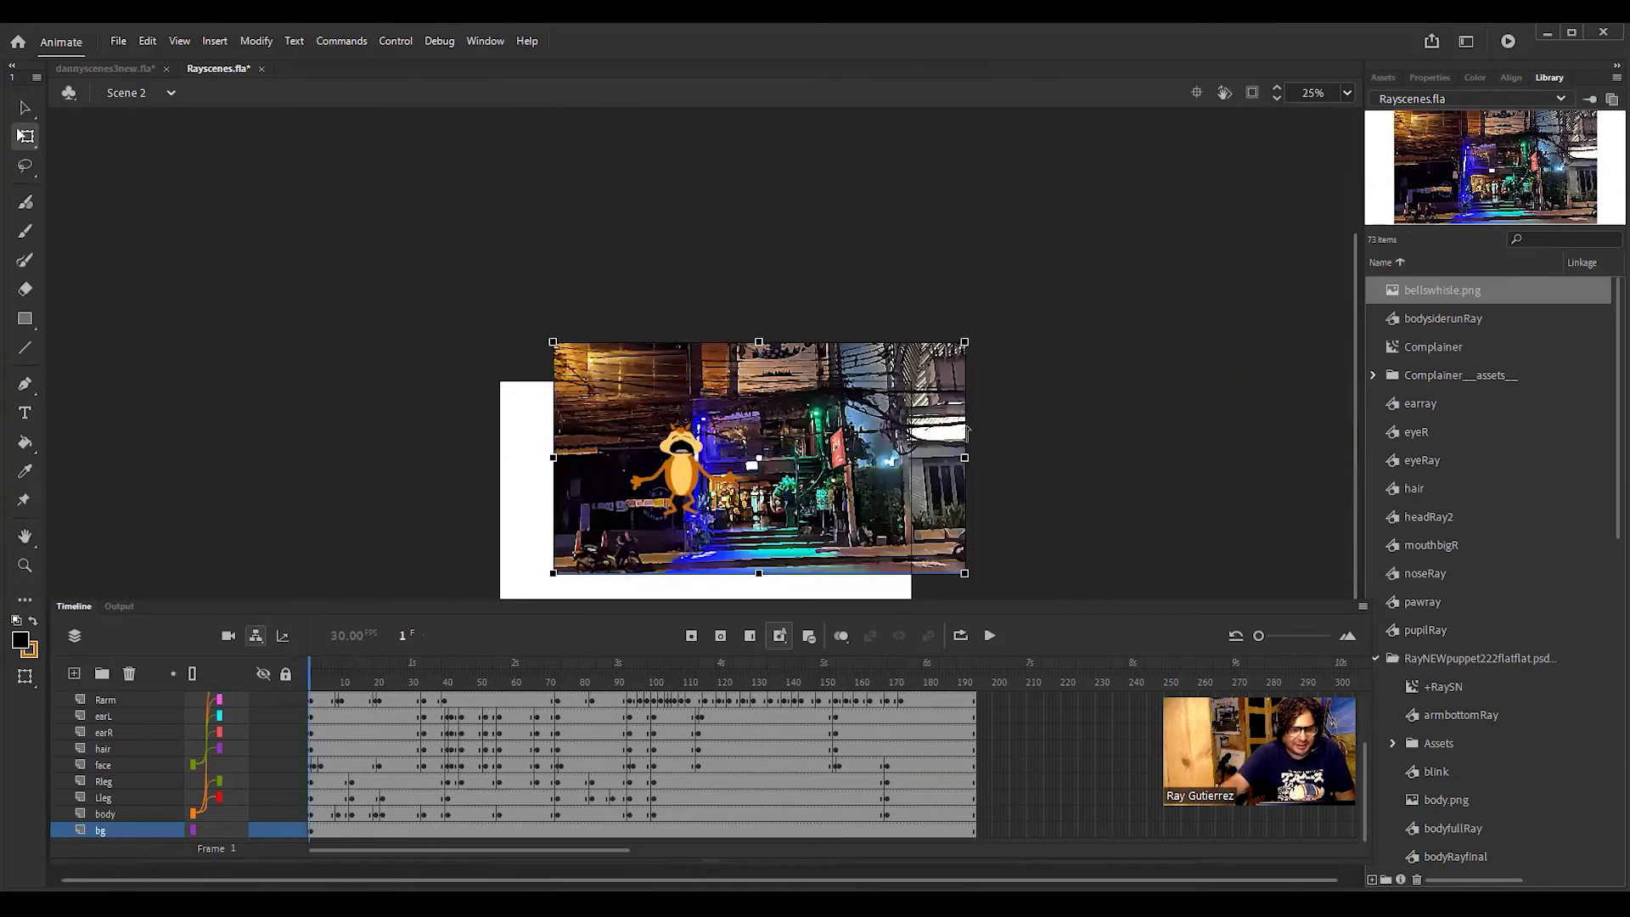
drag(882, 435, 823, 471)
scroll(1351, 429, down, 3)
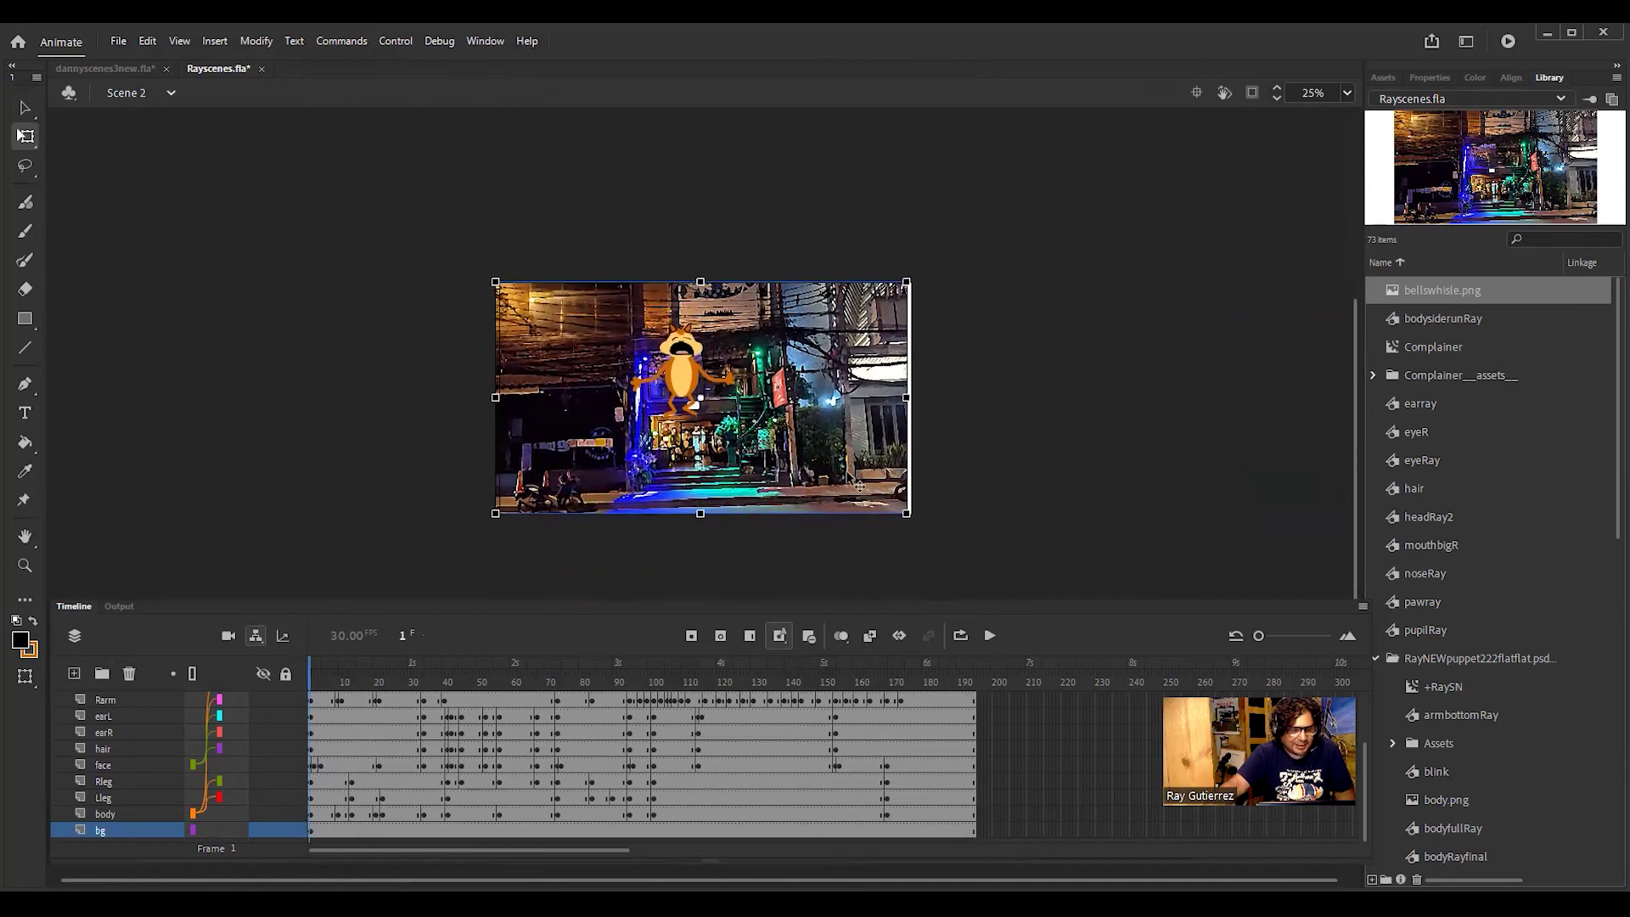
click(284, 829)
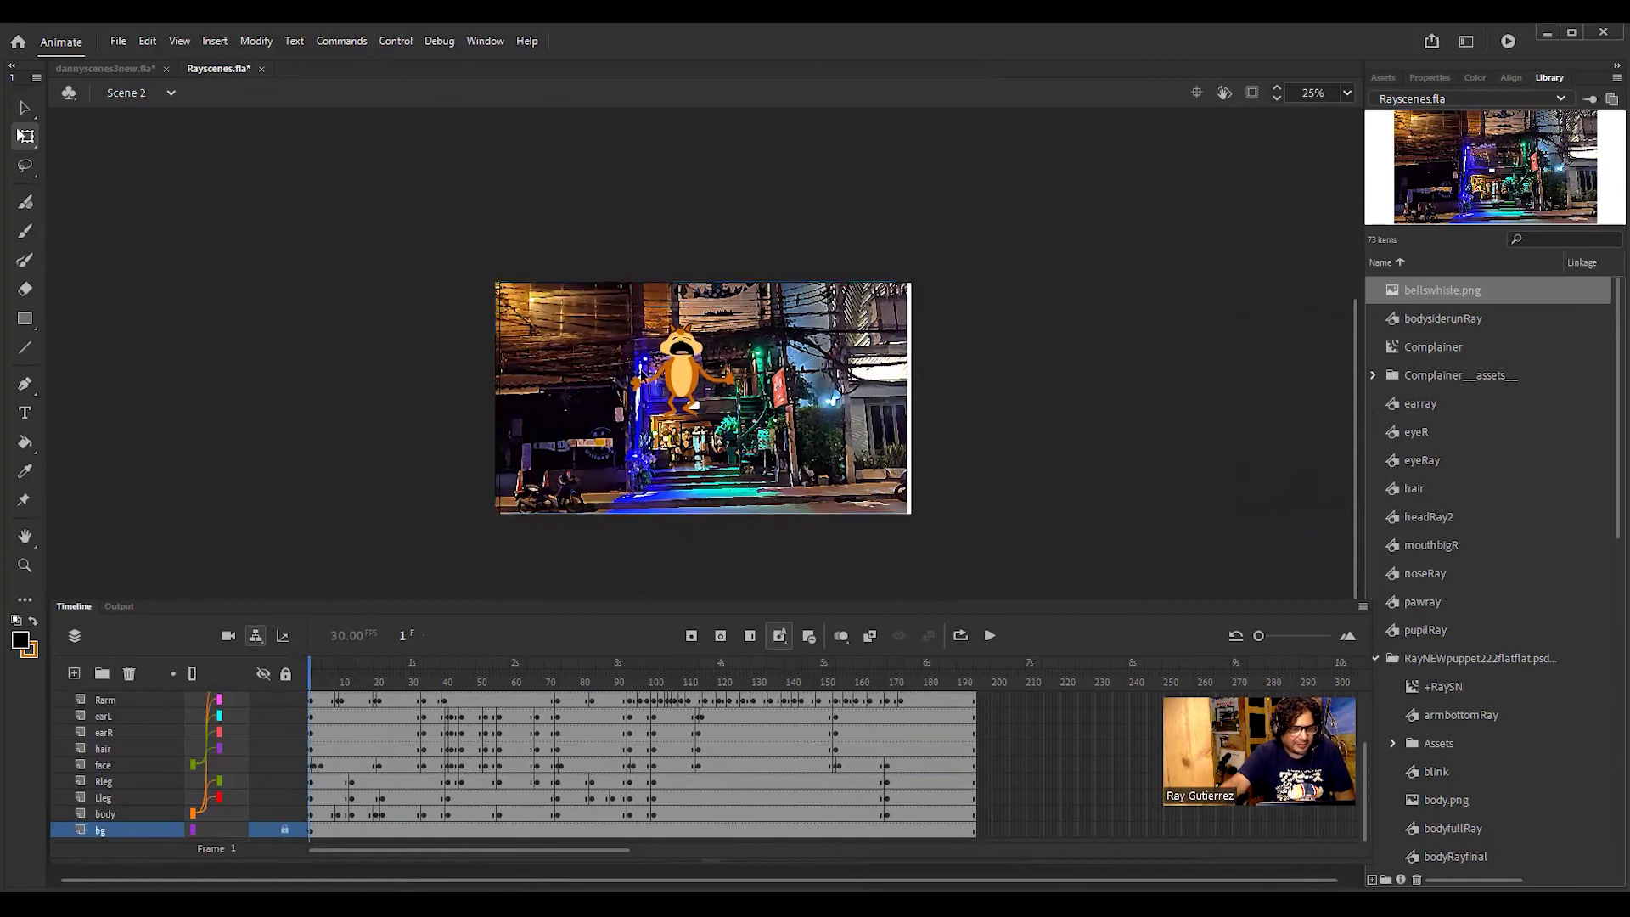
click(25, 109)
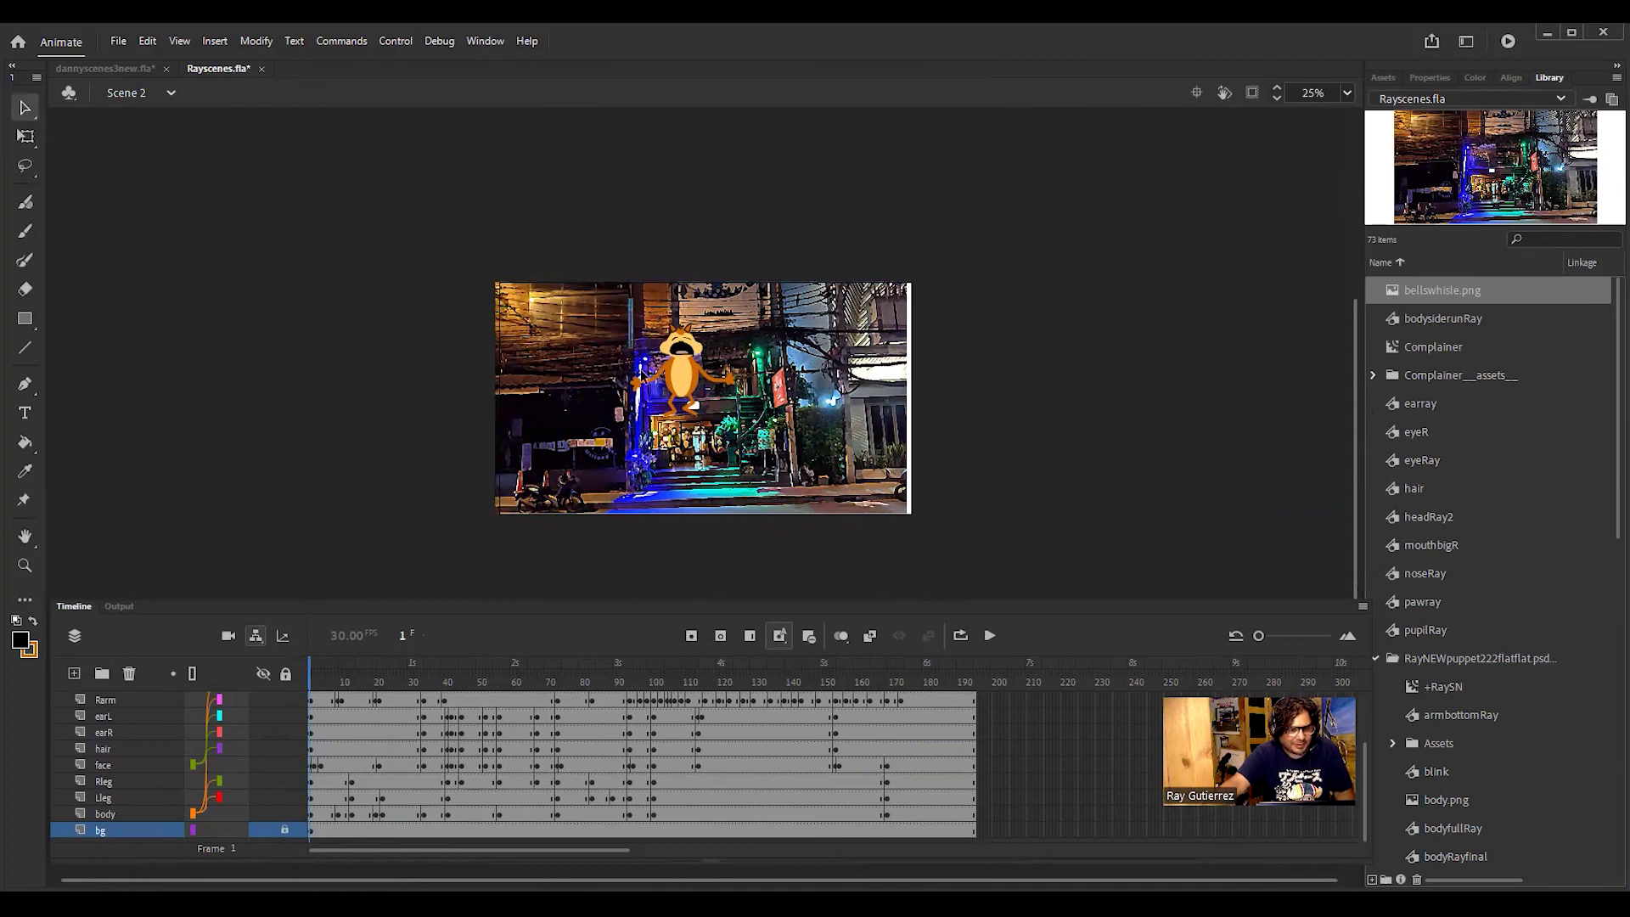
Step: Move the whole character straight down on frame 1 so that it stands on the street at the foot of the background
click(660, 319)
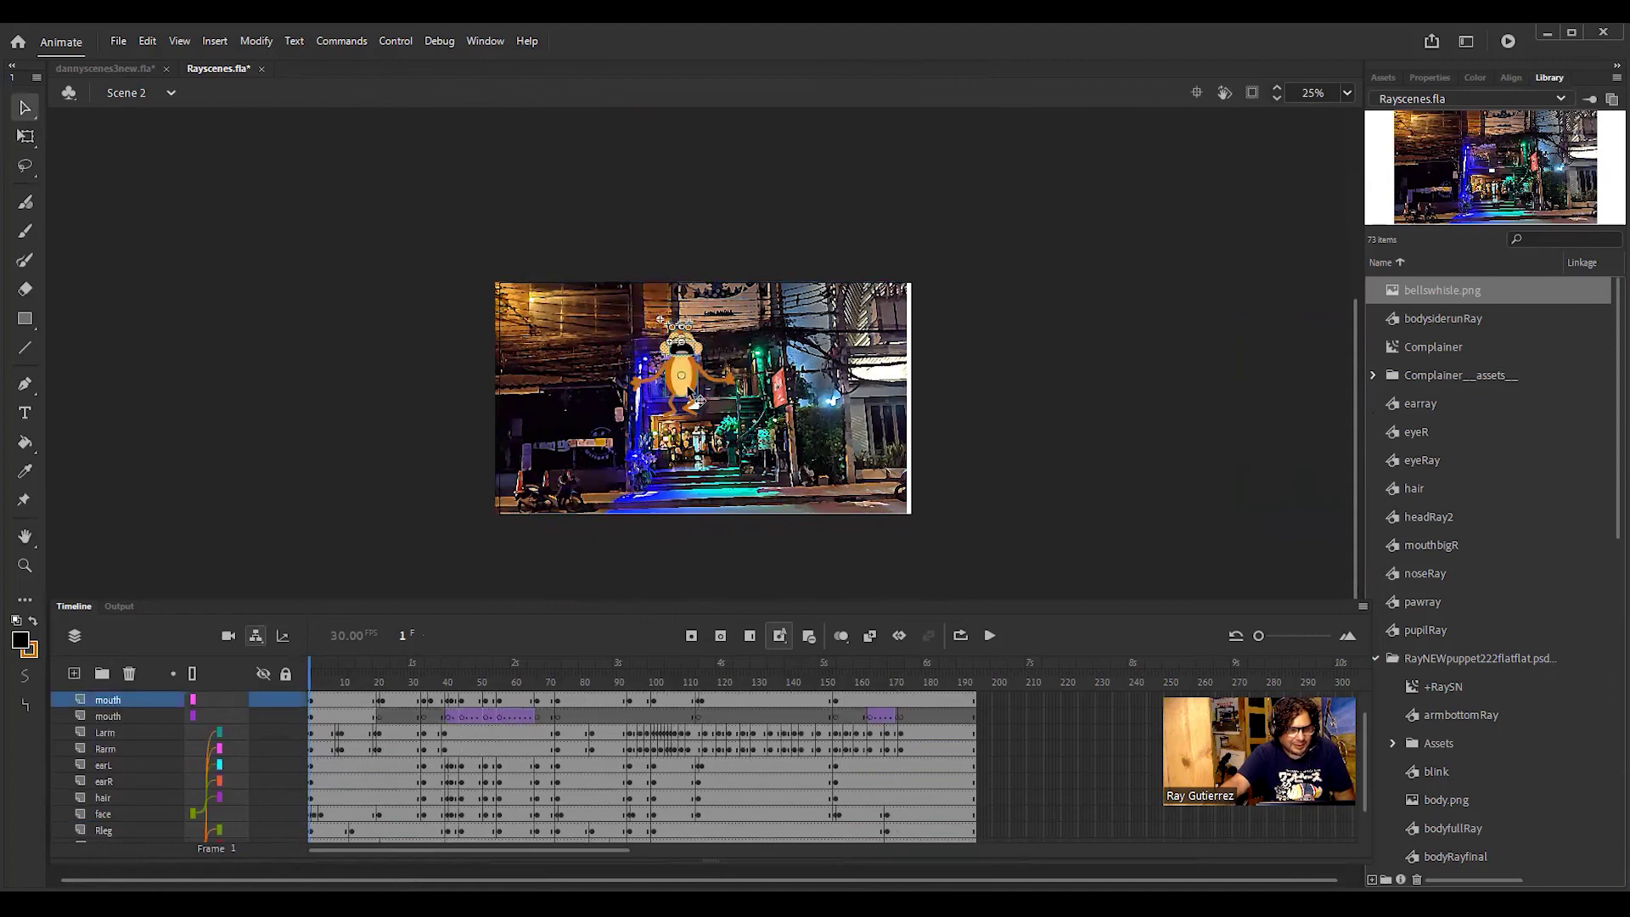
drag(696, 401, 696, 452)
key(shift+Down)
key(shift+Down)
key(shift+Down)
key(shift+Down)
key(shift+Down)
key(shift+Down)
key(shift+Down)
key(shift+Down)
key(shift+Down)
key(shift+Down)
key(shift+Down)
key(shift+Down)
key(shift+Down)
key(shift+Down)
key(shift+Down)
key(shift+Down)
key(shift+Down)
key(shift+Down)
key(shift+Down)
key(shift+Down)
key(shift+Down)
key(shift+Down)
key(shift+Down)
key(shift+Down)
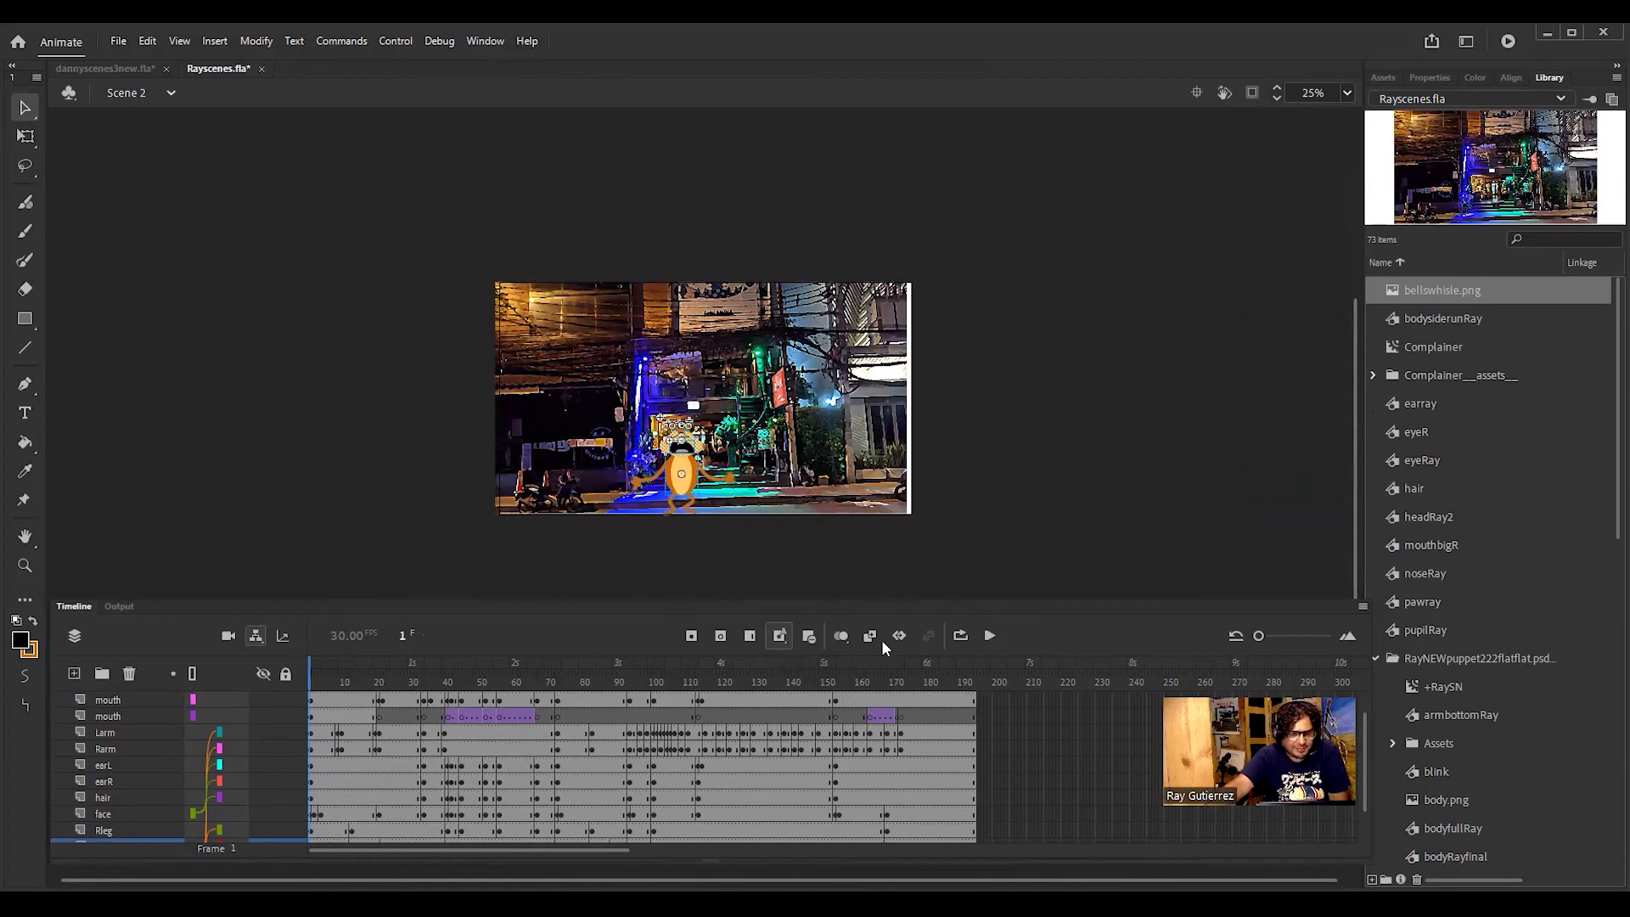
Step: Play Scene 2 and check the character's position on the frames after frame 1
click(988, 635)
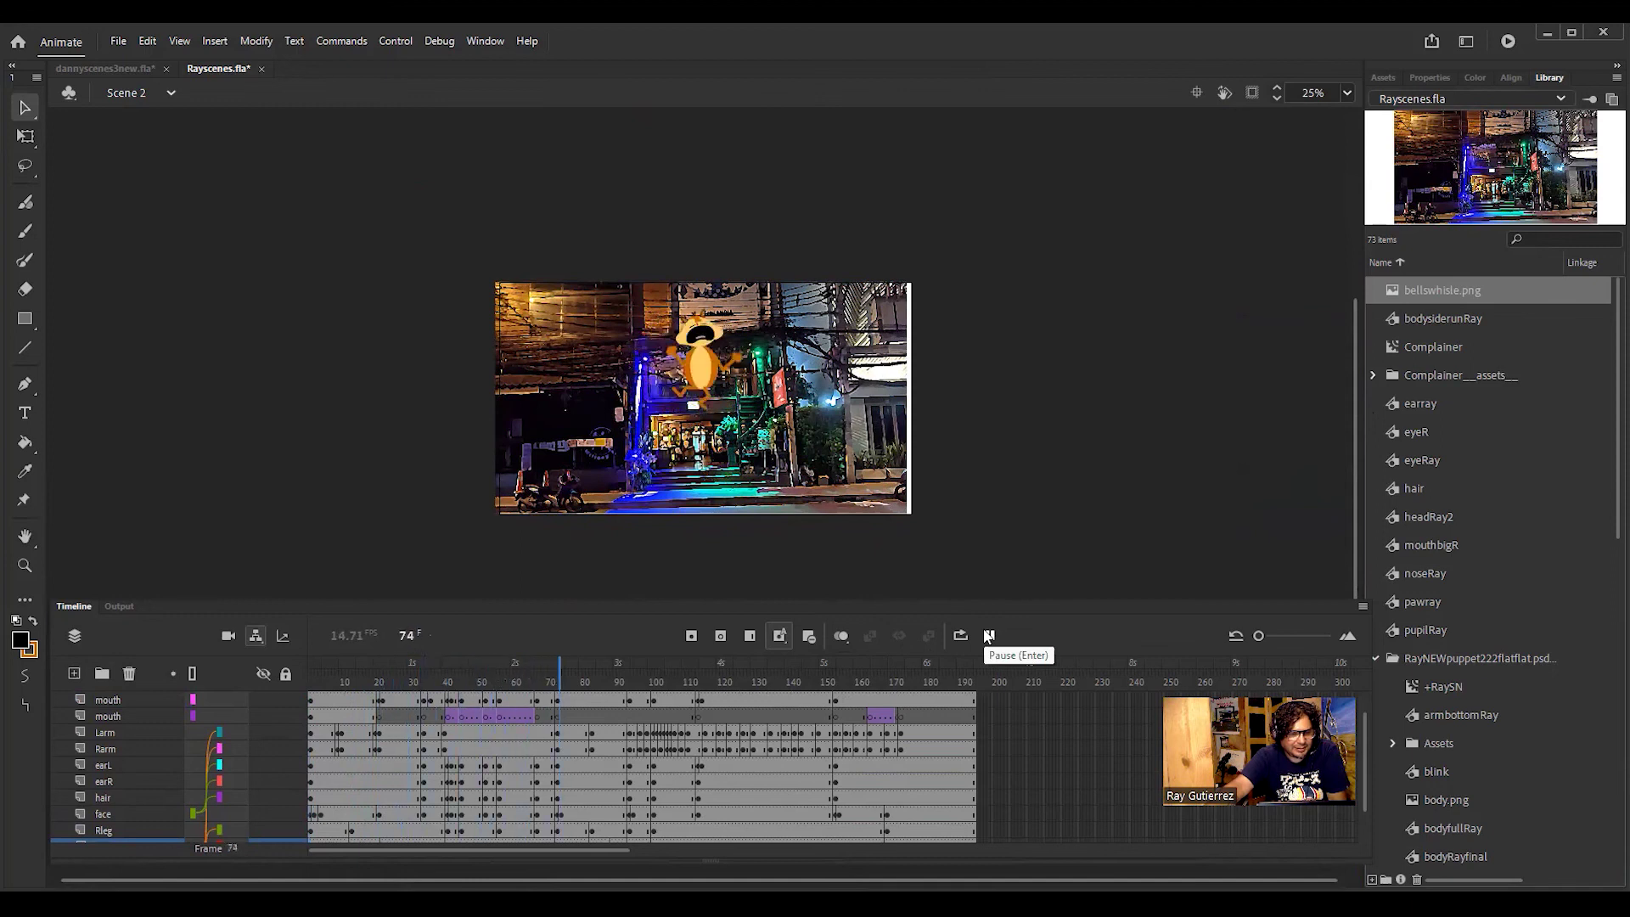
drag(650, 663, 309, 684)
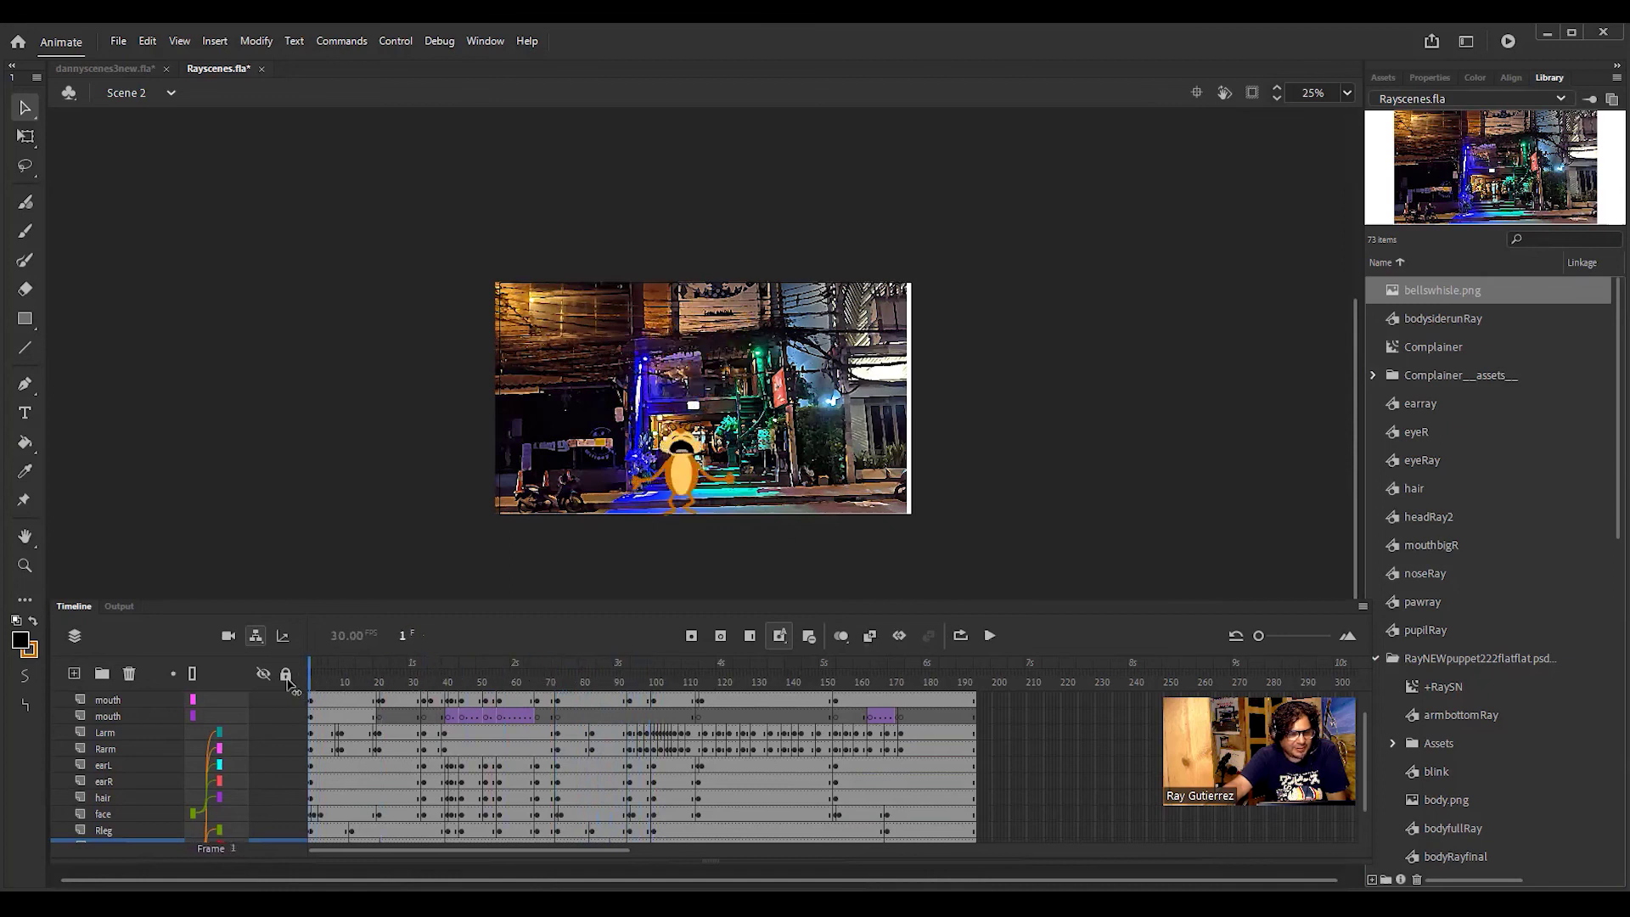
click(144, 39)
click(154, 55)
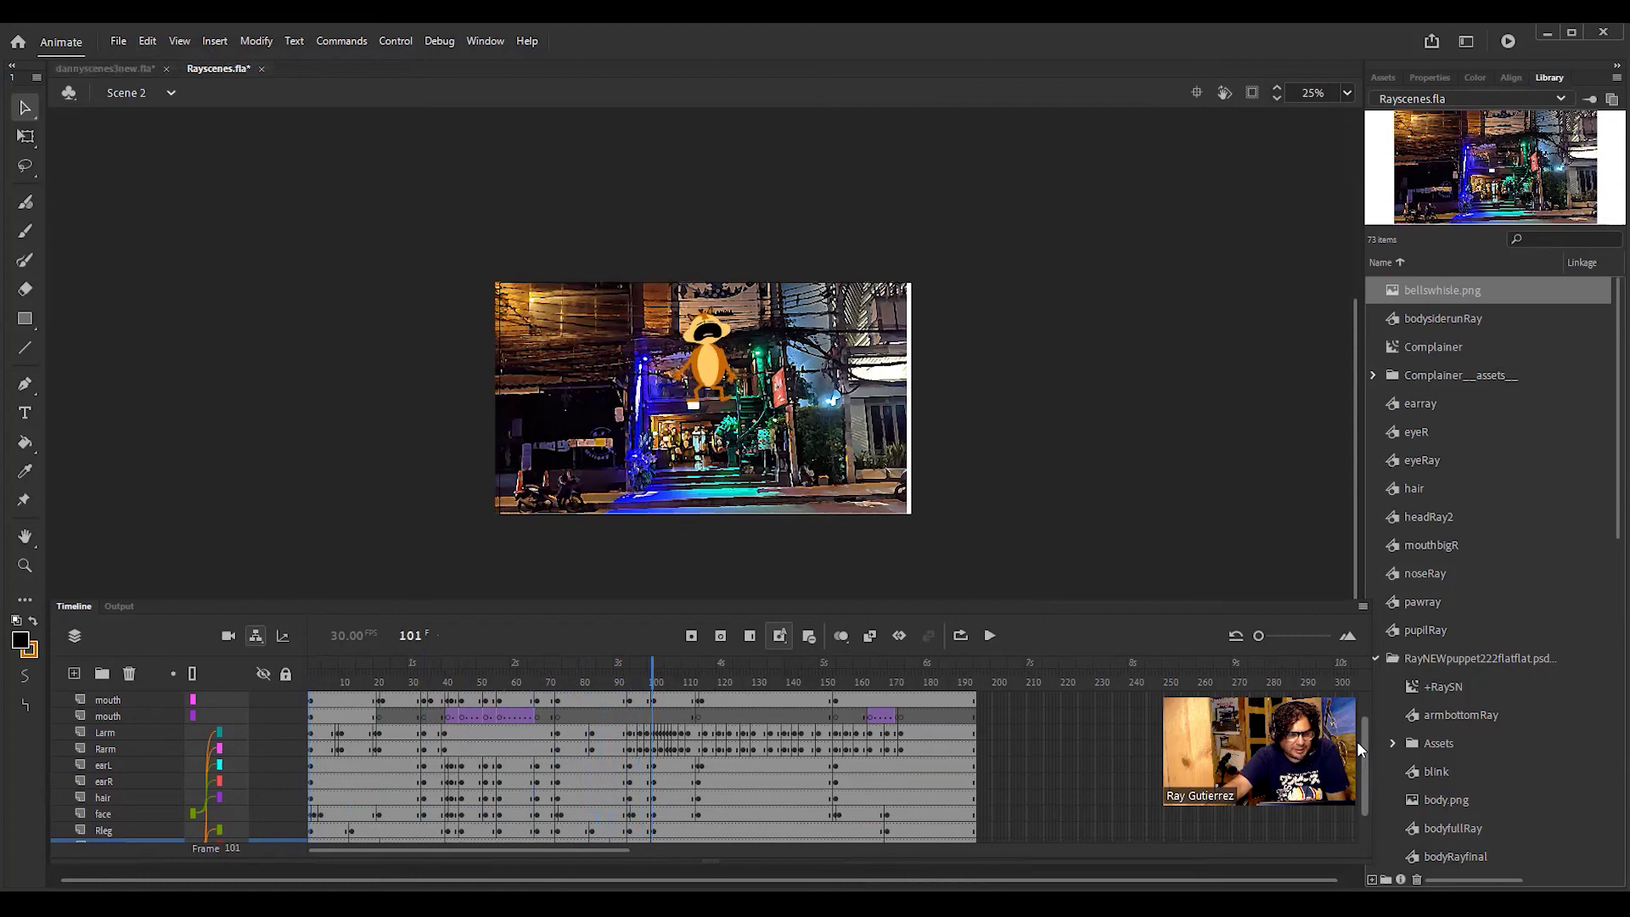
Step: Try to select all character layers from lashR down to body at frame 101
scroll(1357, 742, down, 1)
scroll(1355, 747, up, 2)
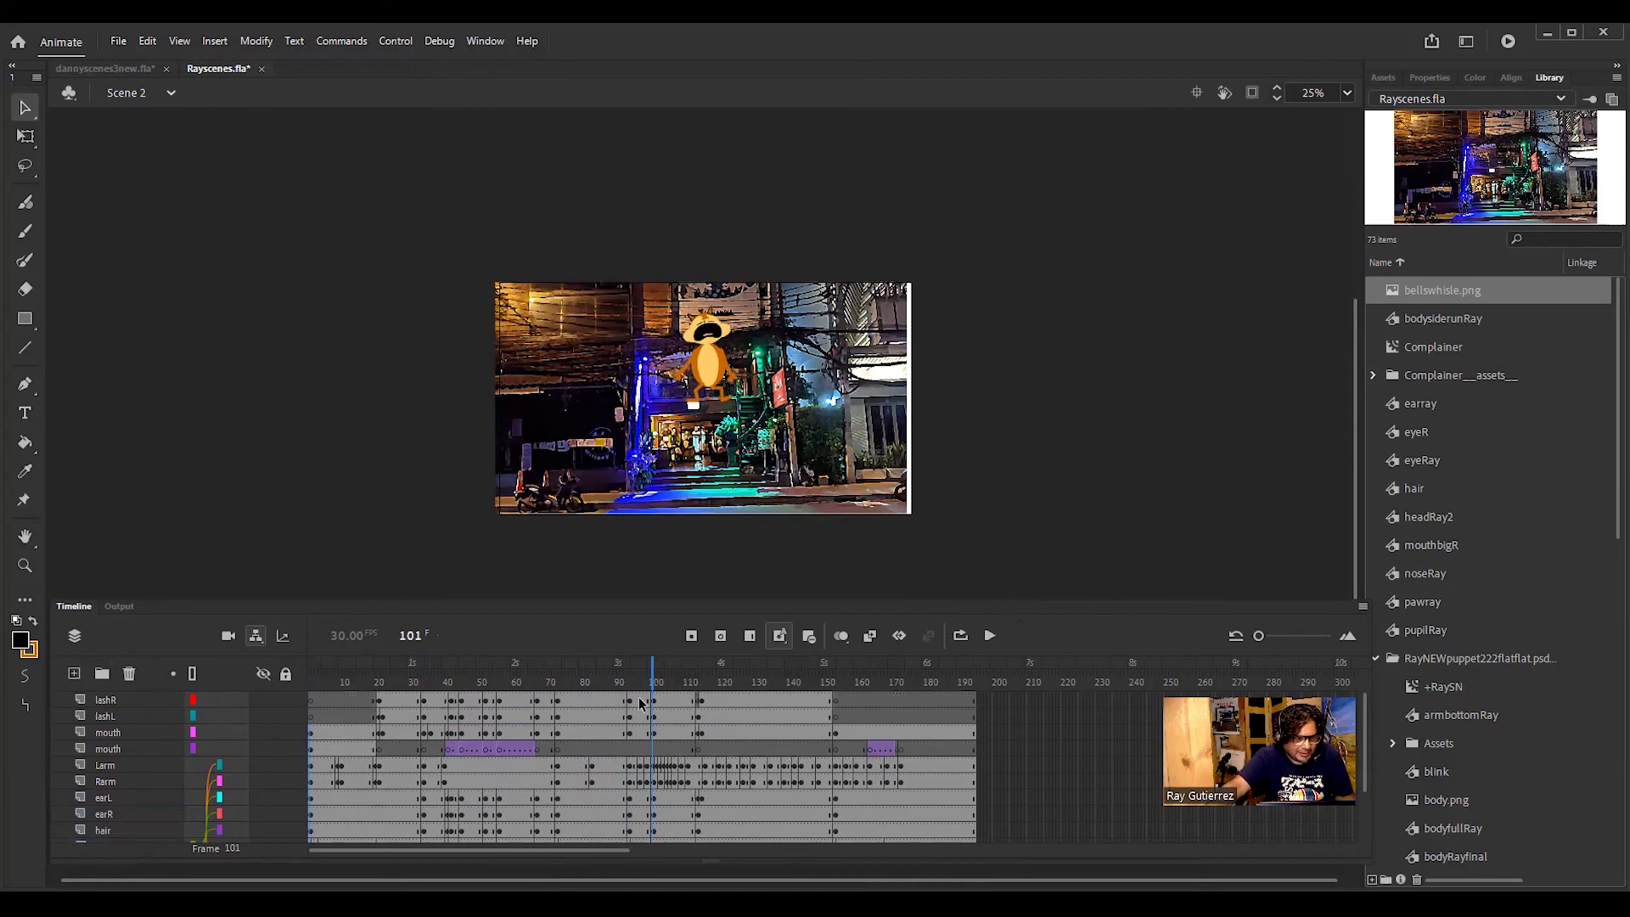
click(144, 697)
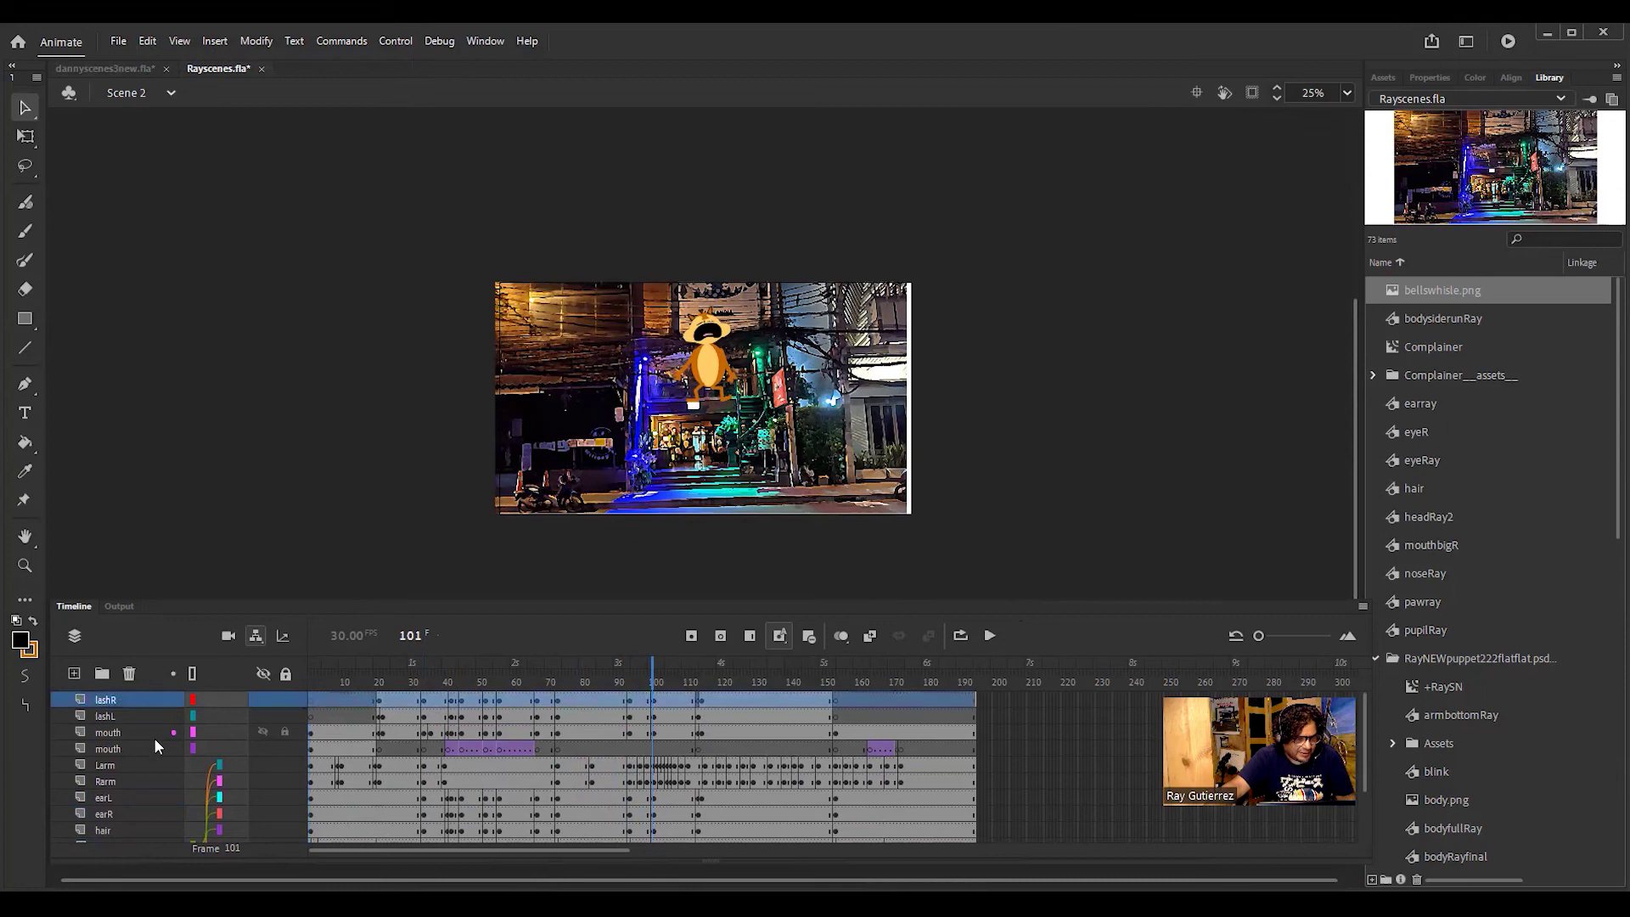
shift+click(125, 828)
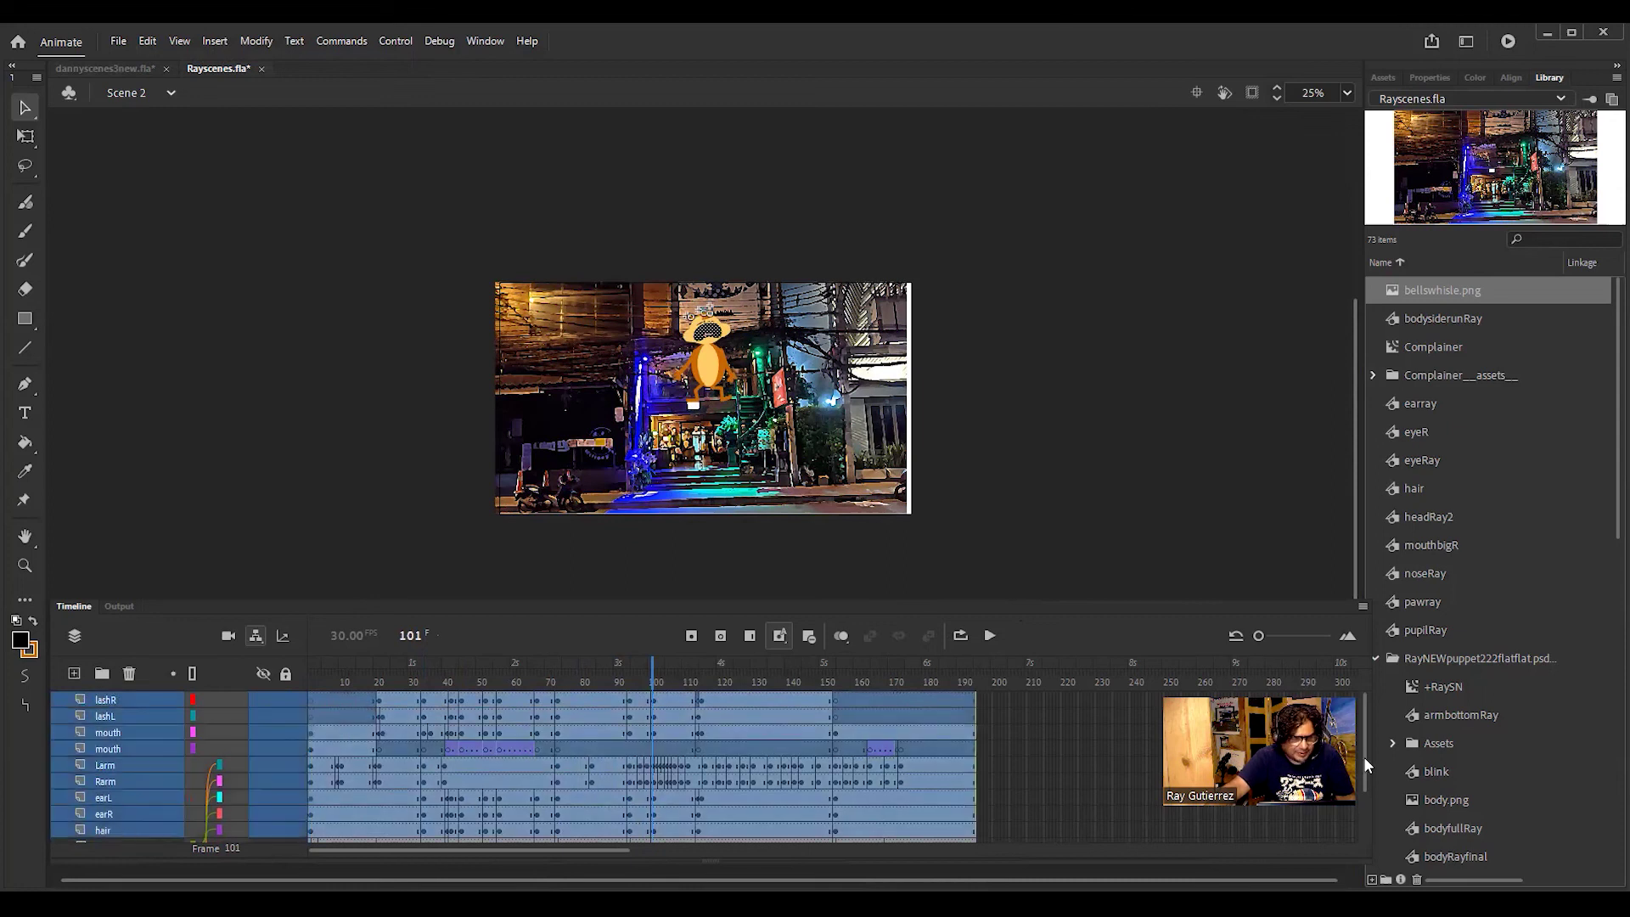
drag(1363, 756, 1341, 856)
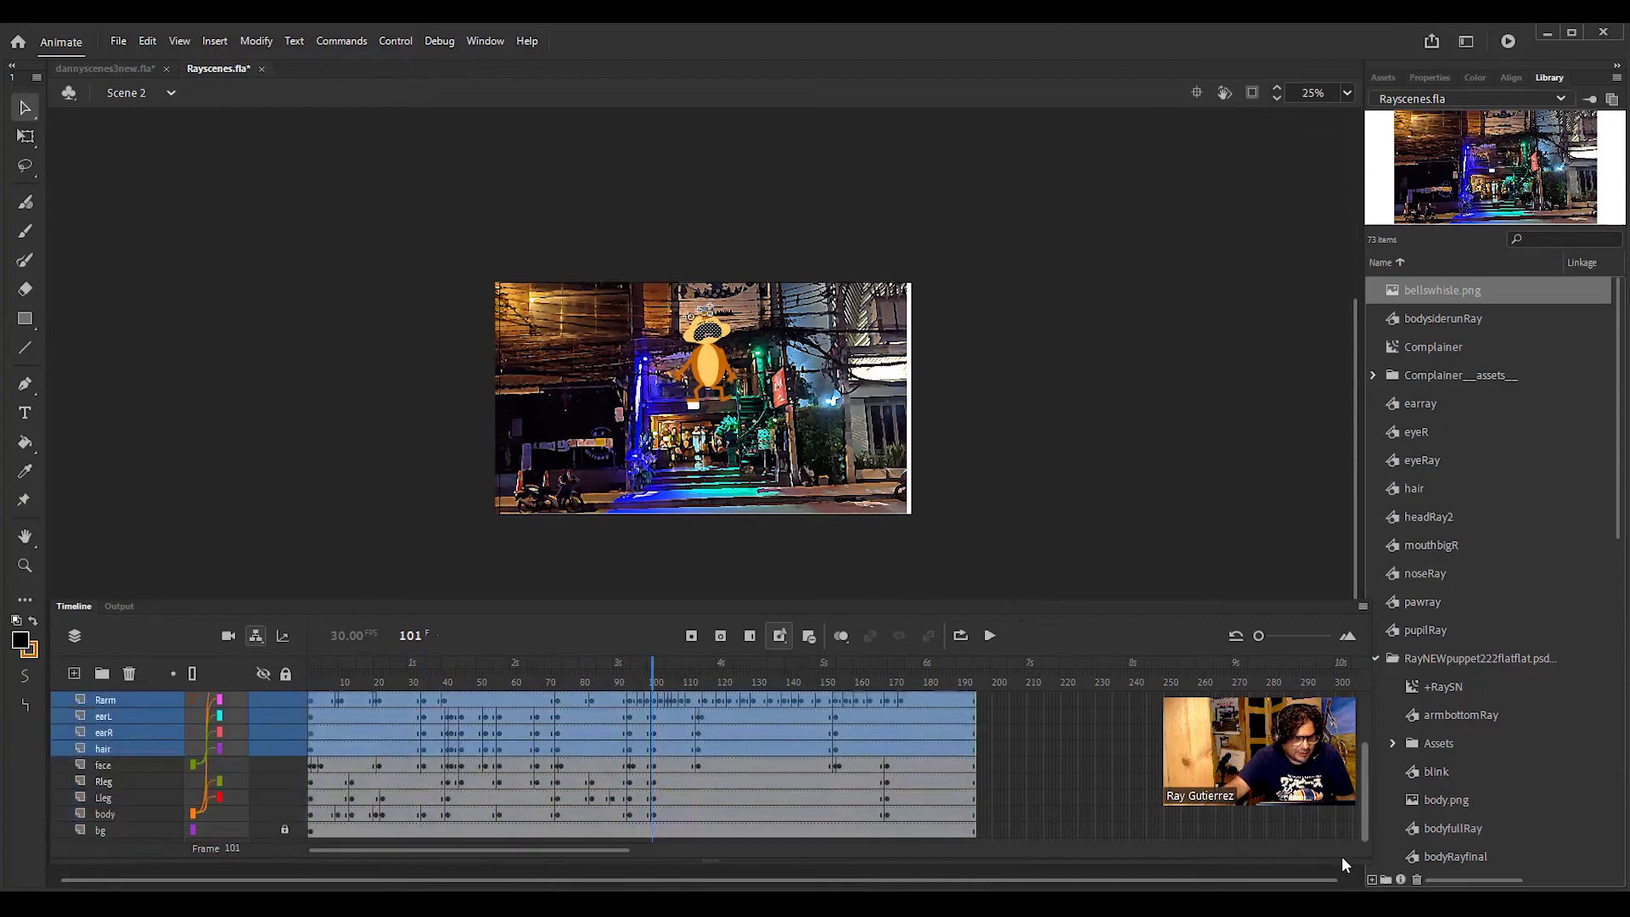
shift+click(124, 815)
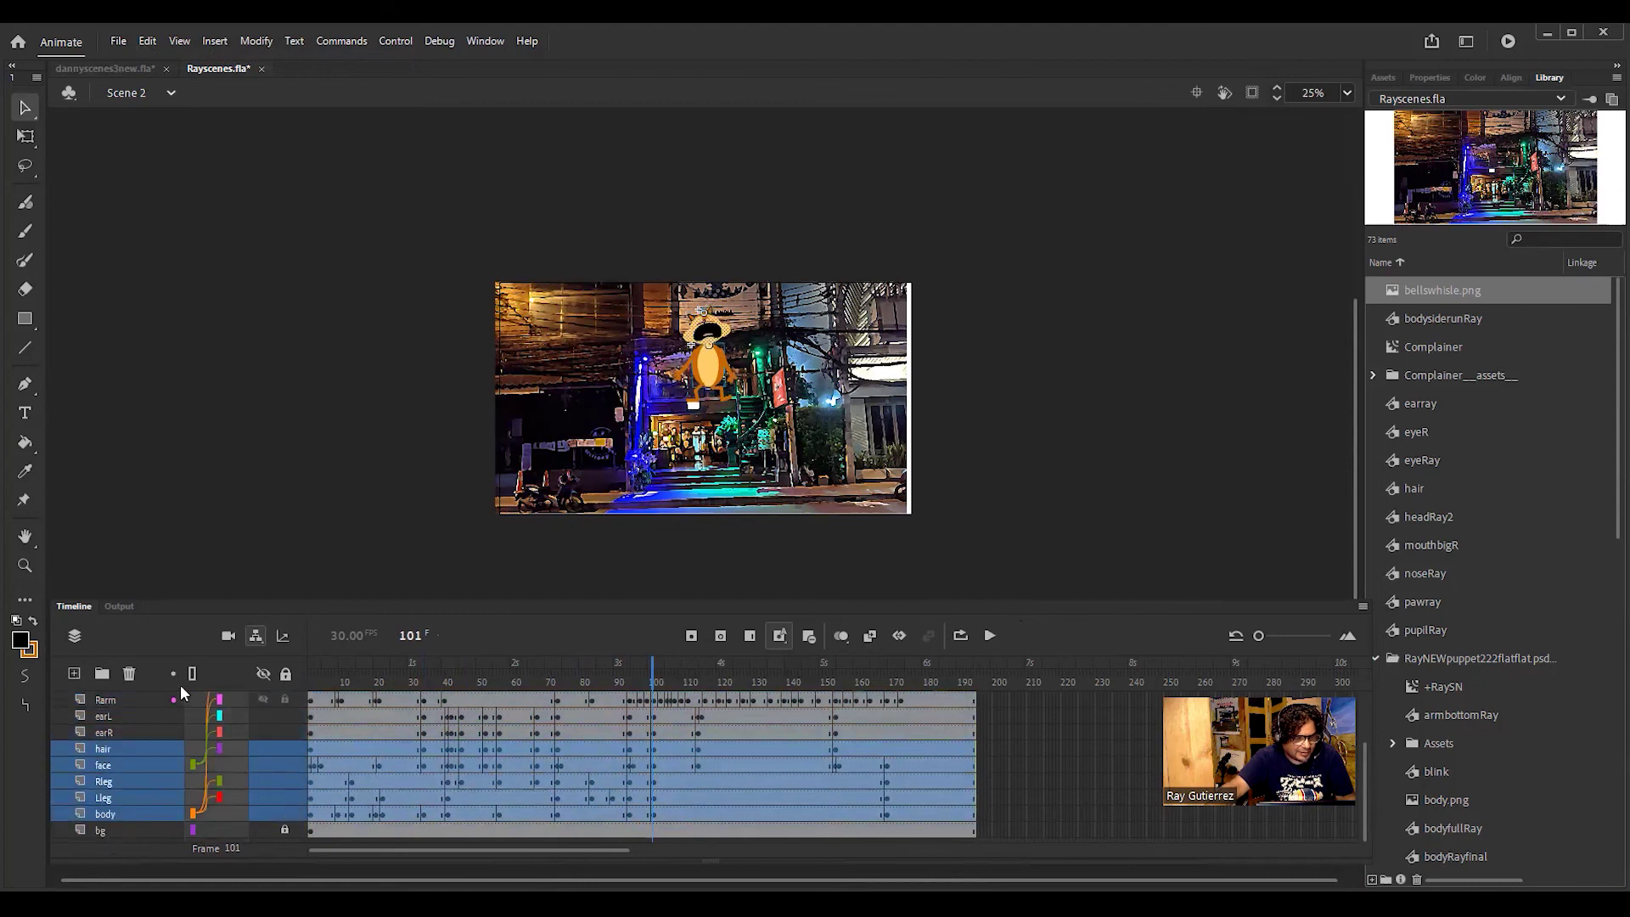
shift+click(145, 694)
drag(1364, 764, 1374, 720)
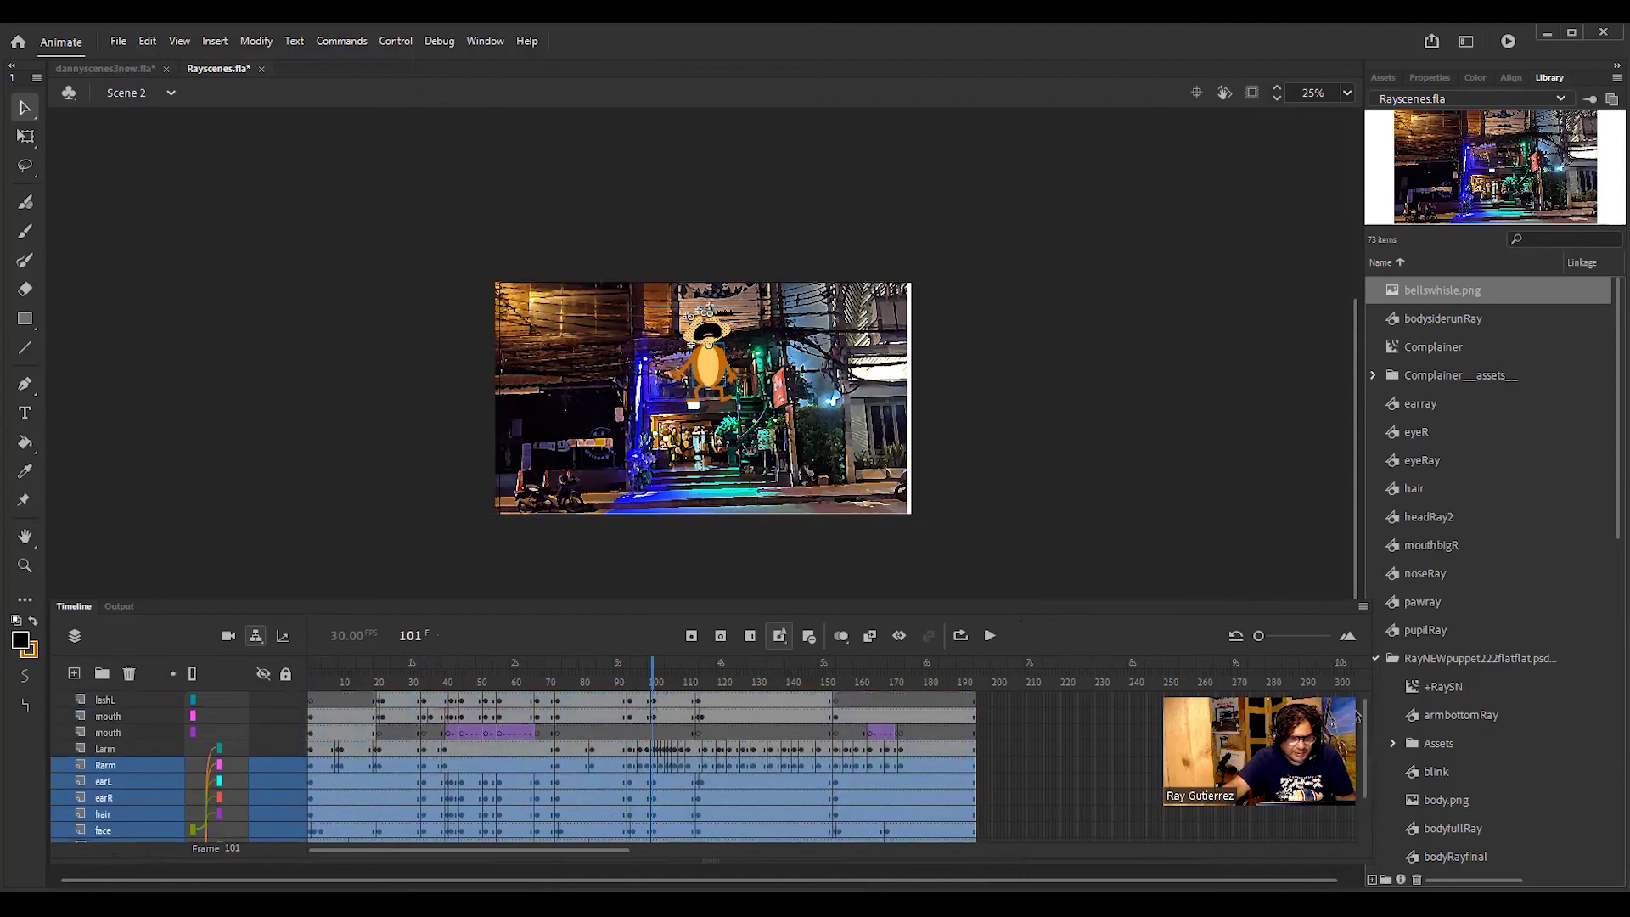
Step: Unlock the Timeline and enlarge it so that all layers from lashR to bg fit
click(1362, 606)
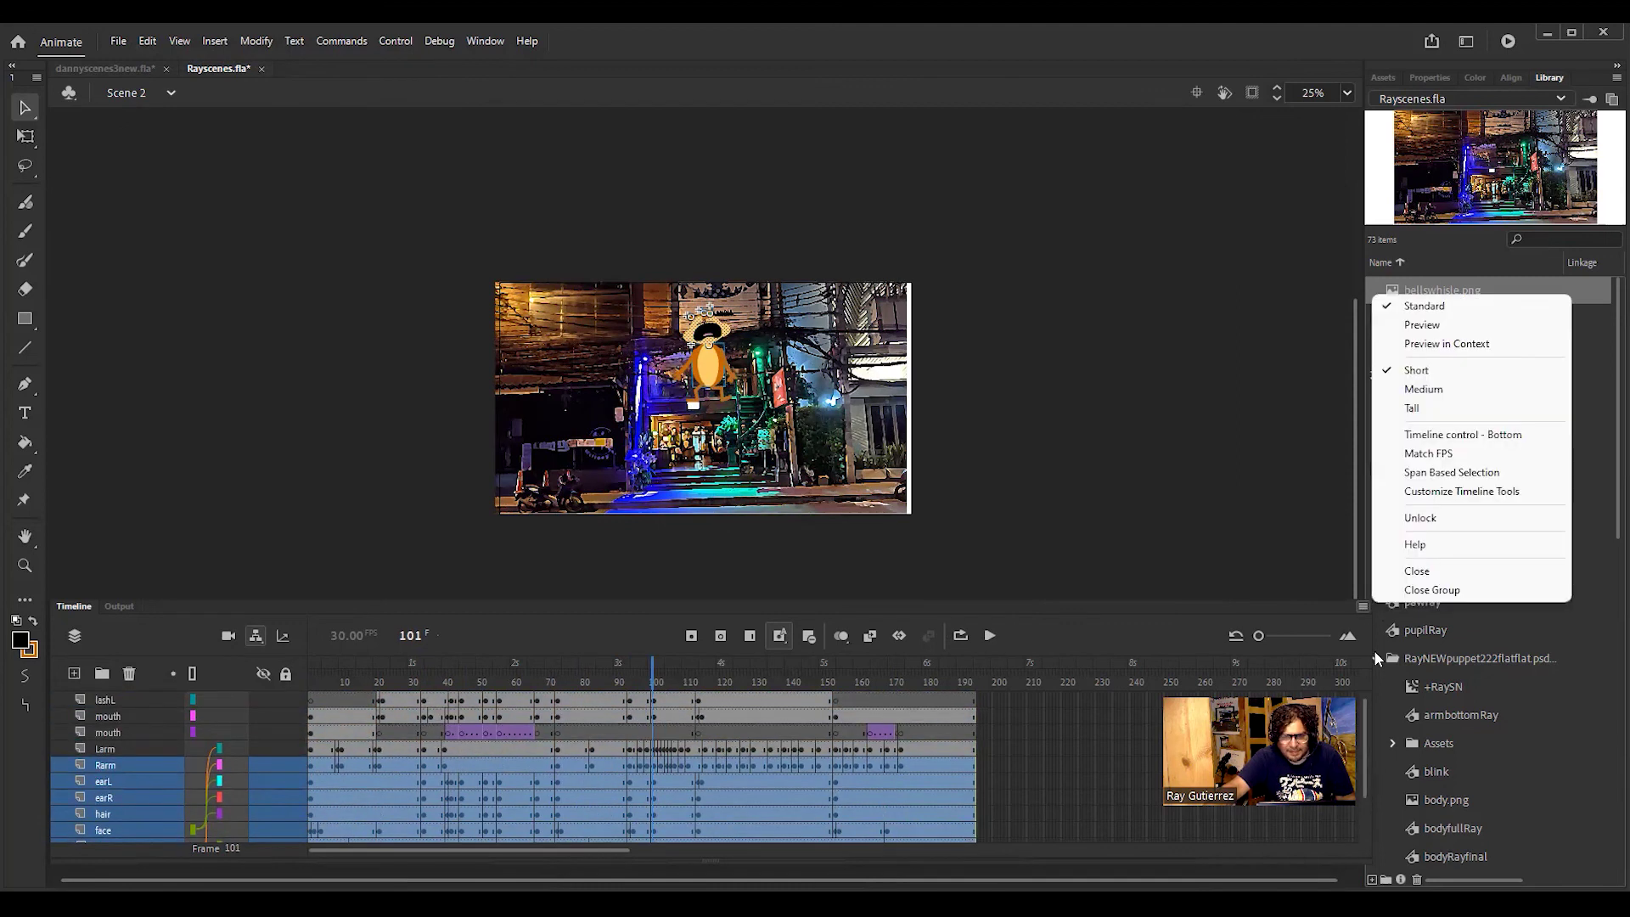
click(1425, 518)
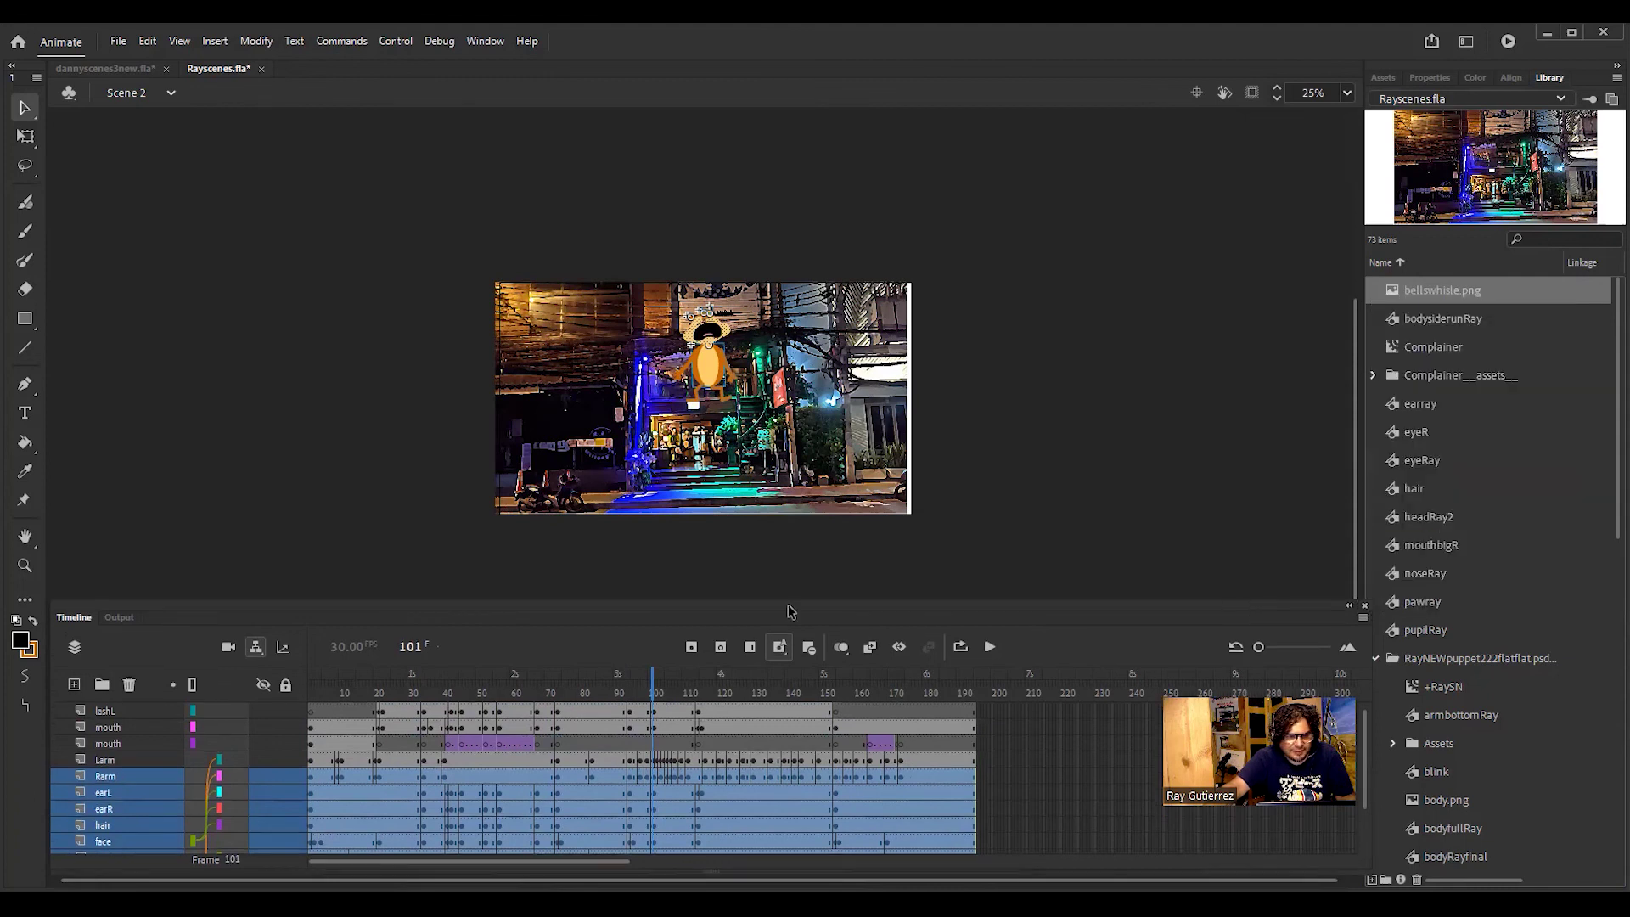
drag(788, 604, 783, 600)
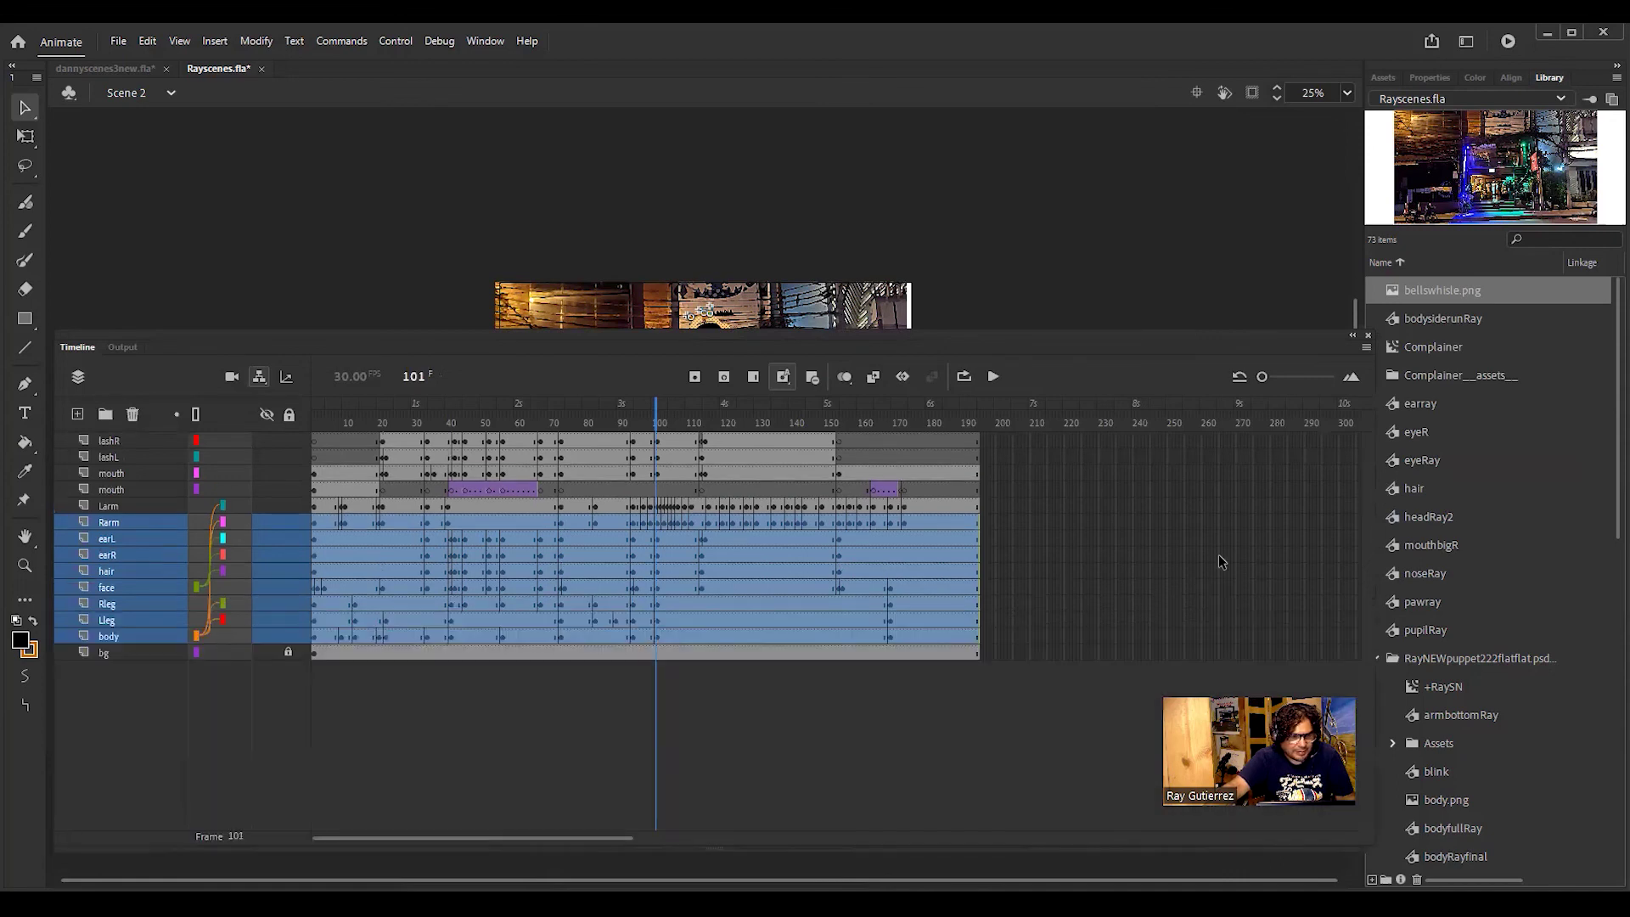
Step: Select the layers lashR through body at frame 101, lower the character onto the street, and return to frame 1
click(127, 555)
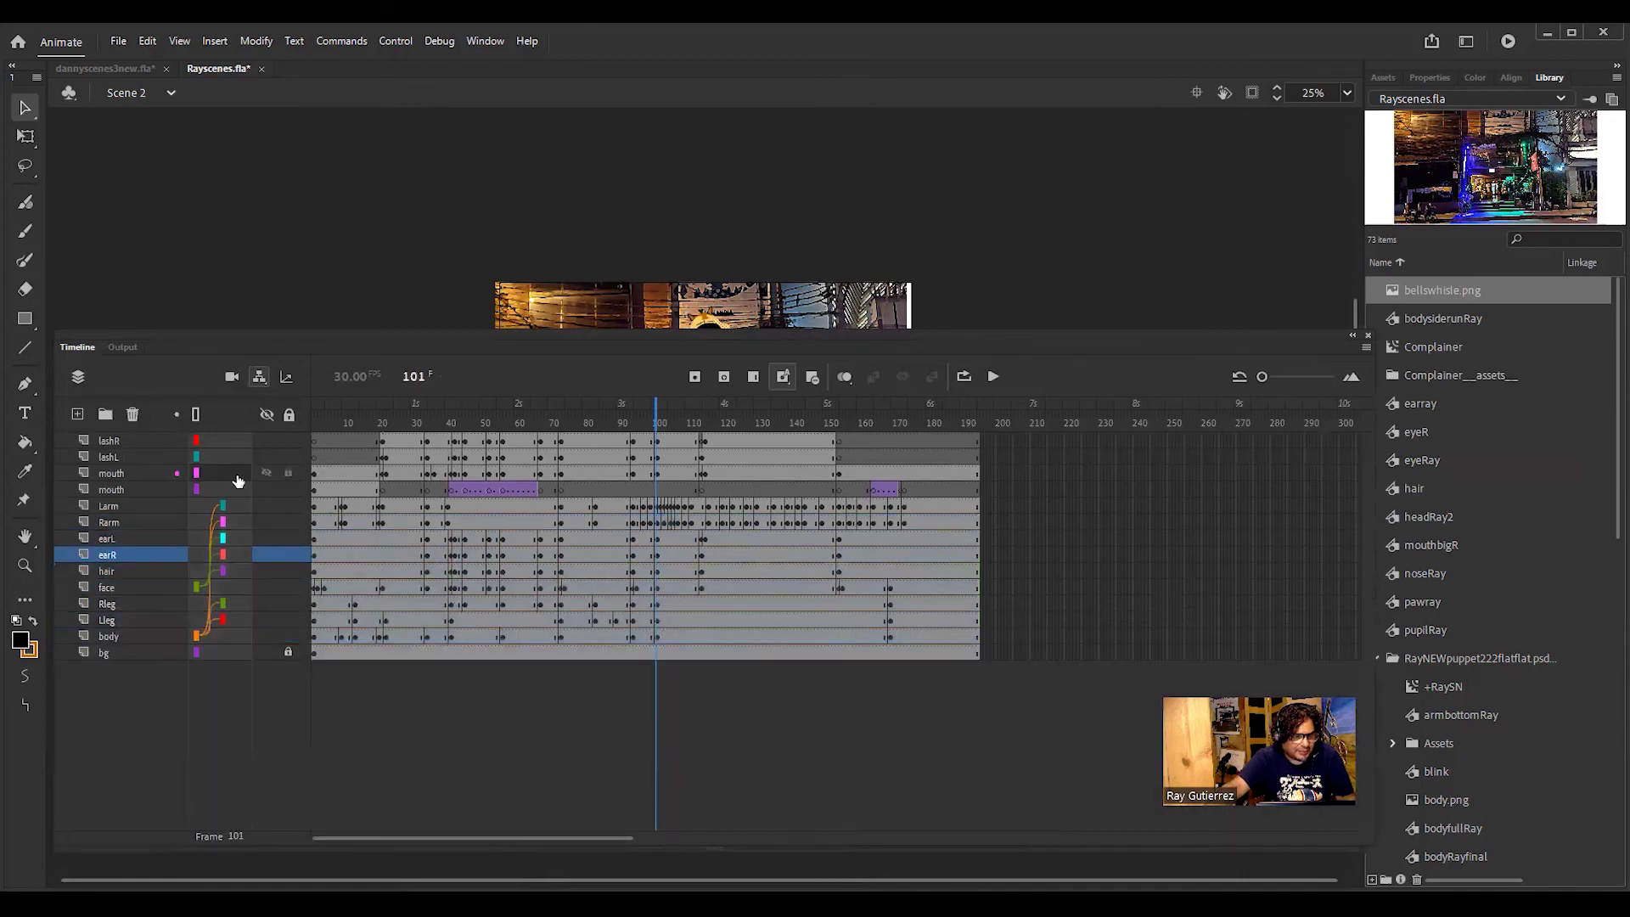
click(153, 438)
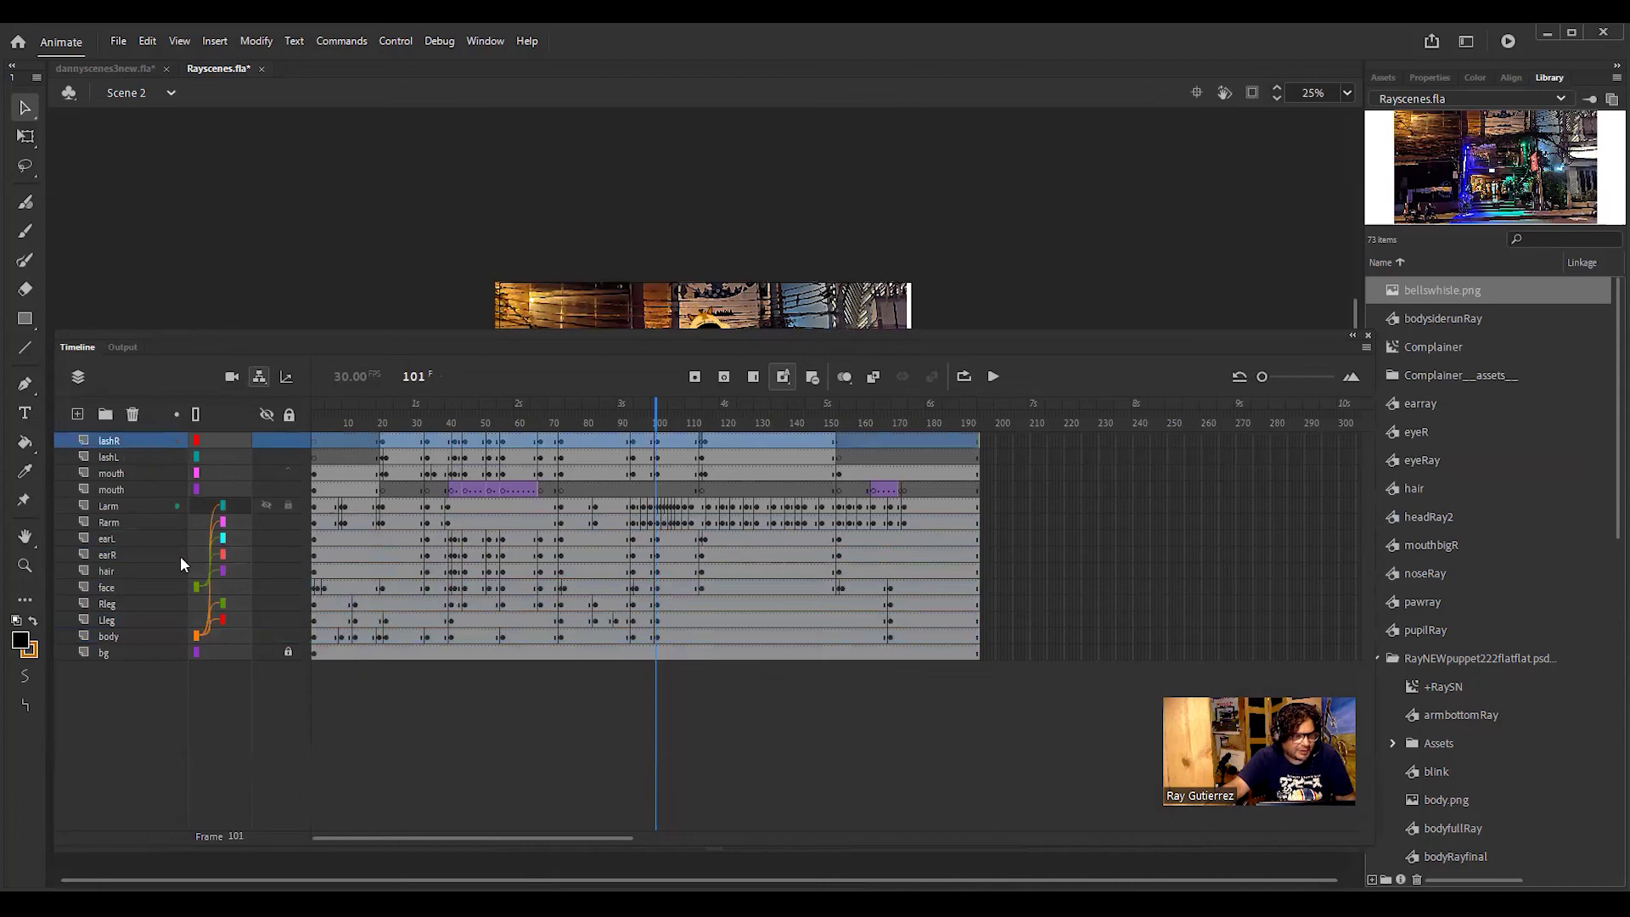
shift+click(141, 632)
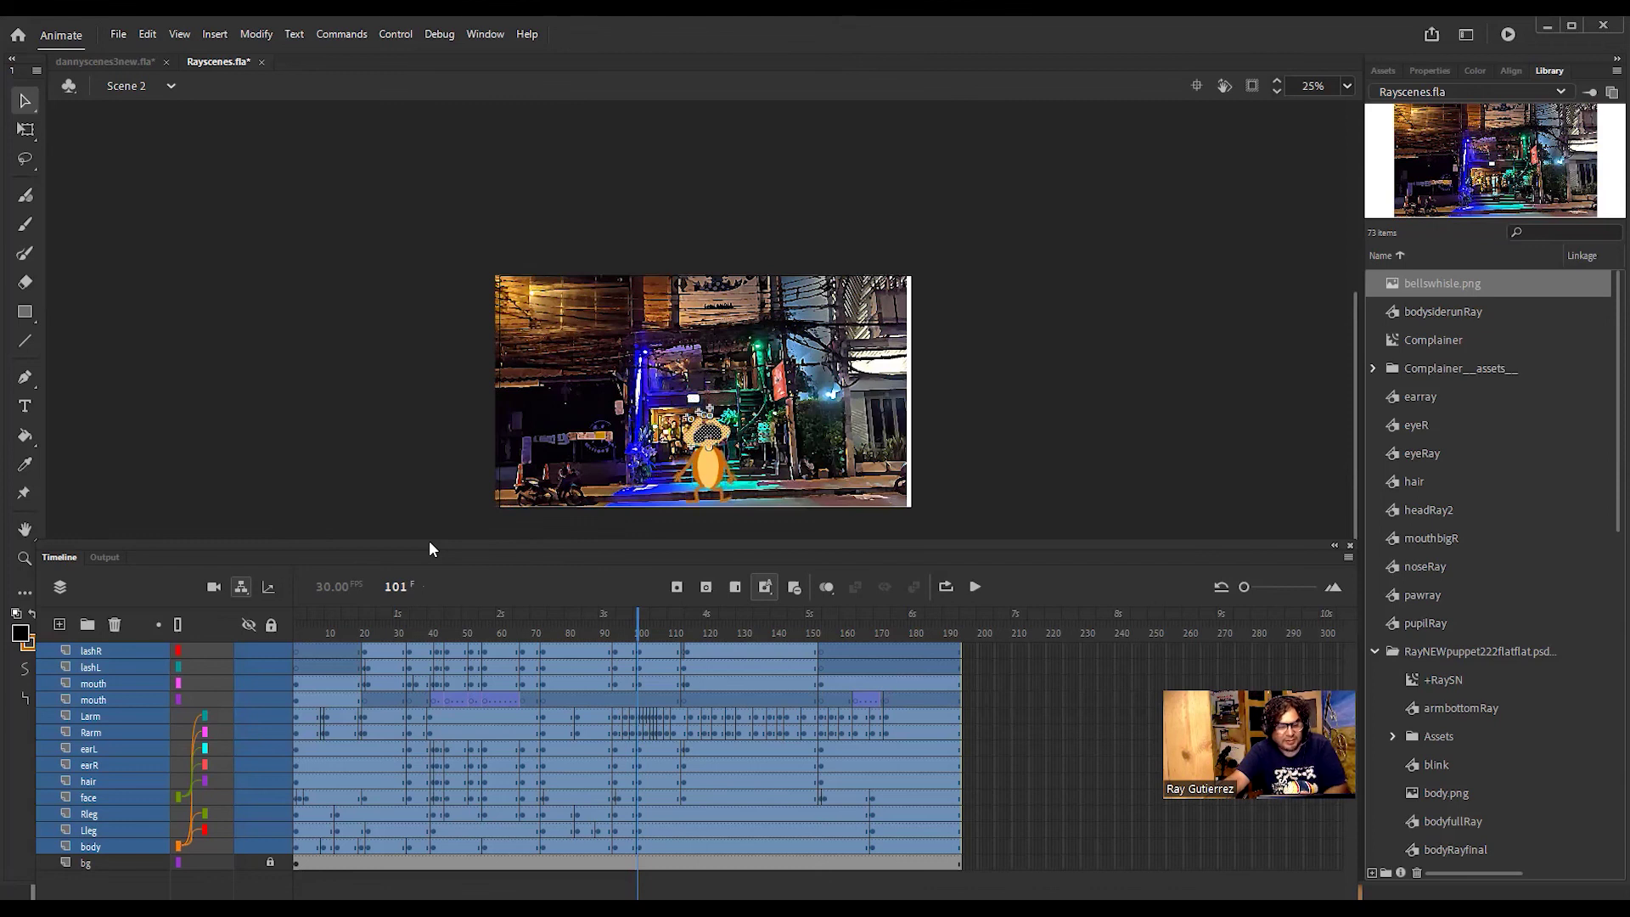
click(1004, 301)
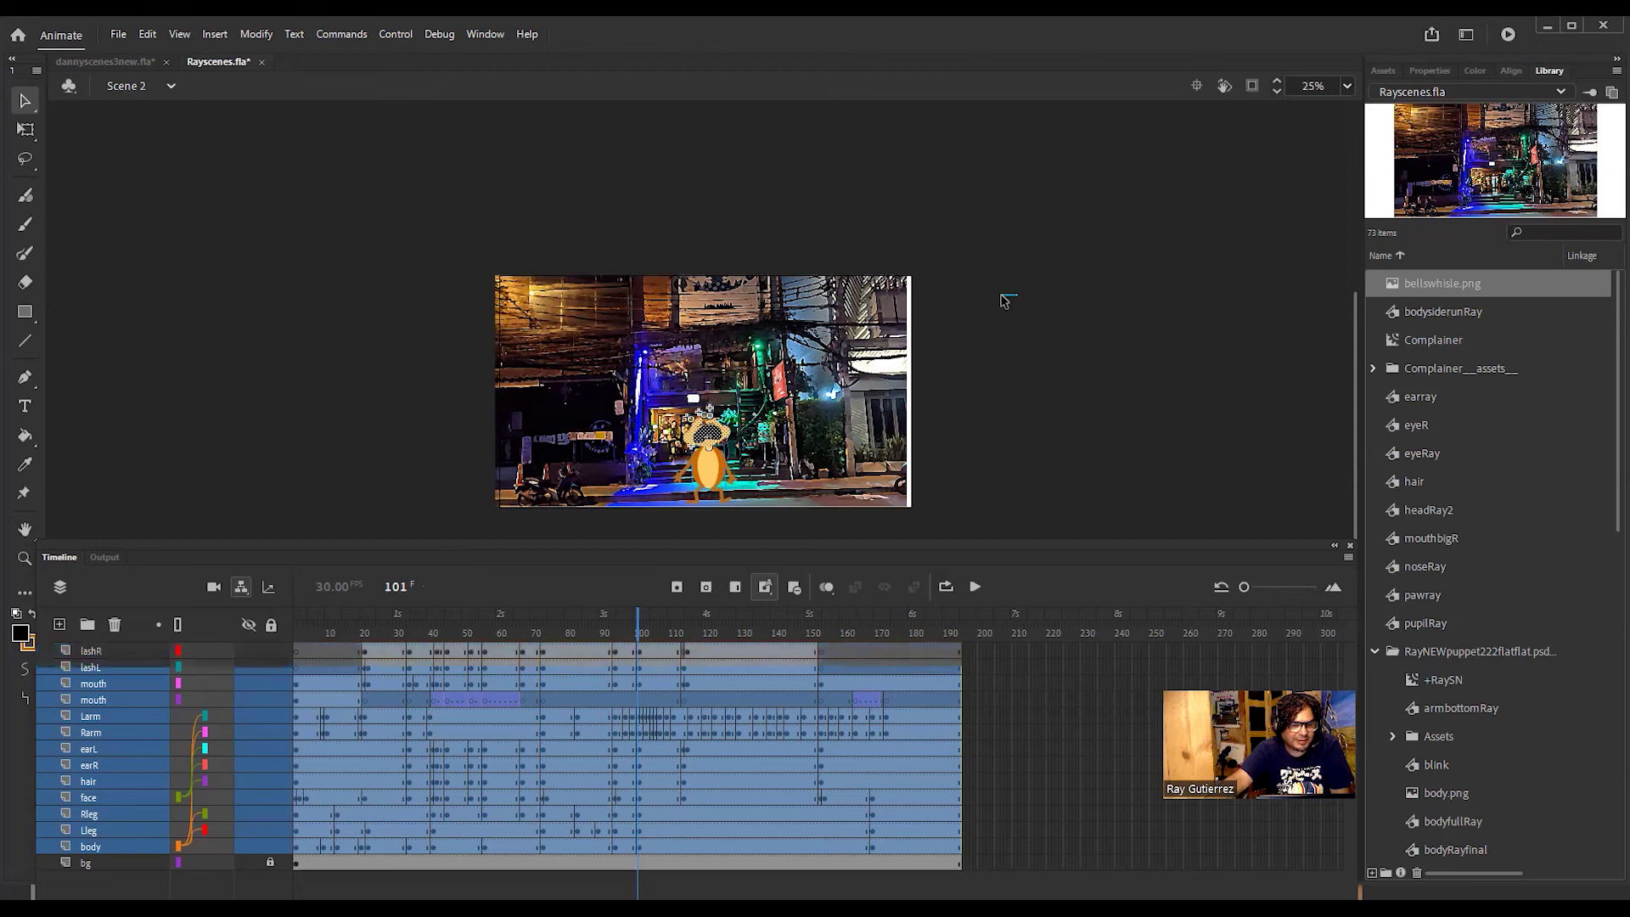
drag(639, 622, 280, 651)
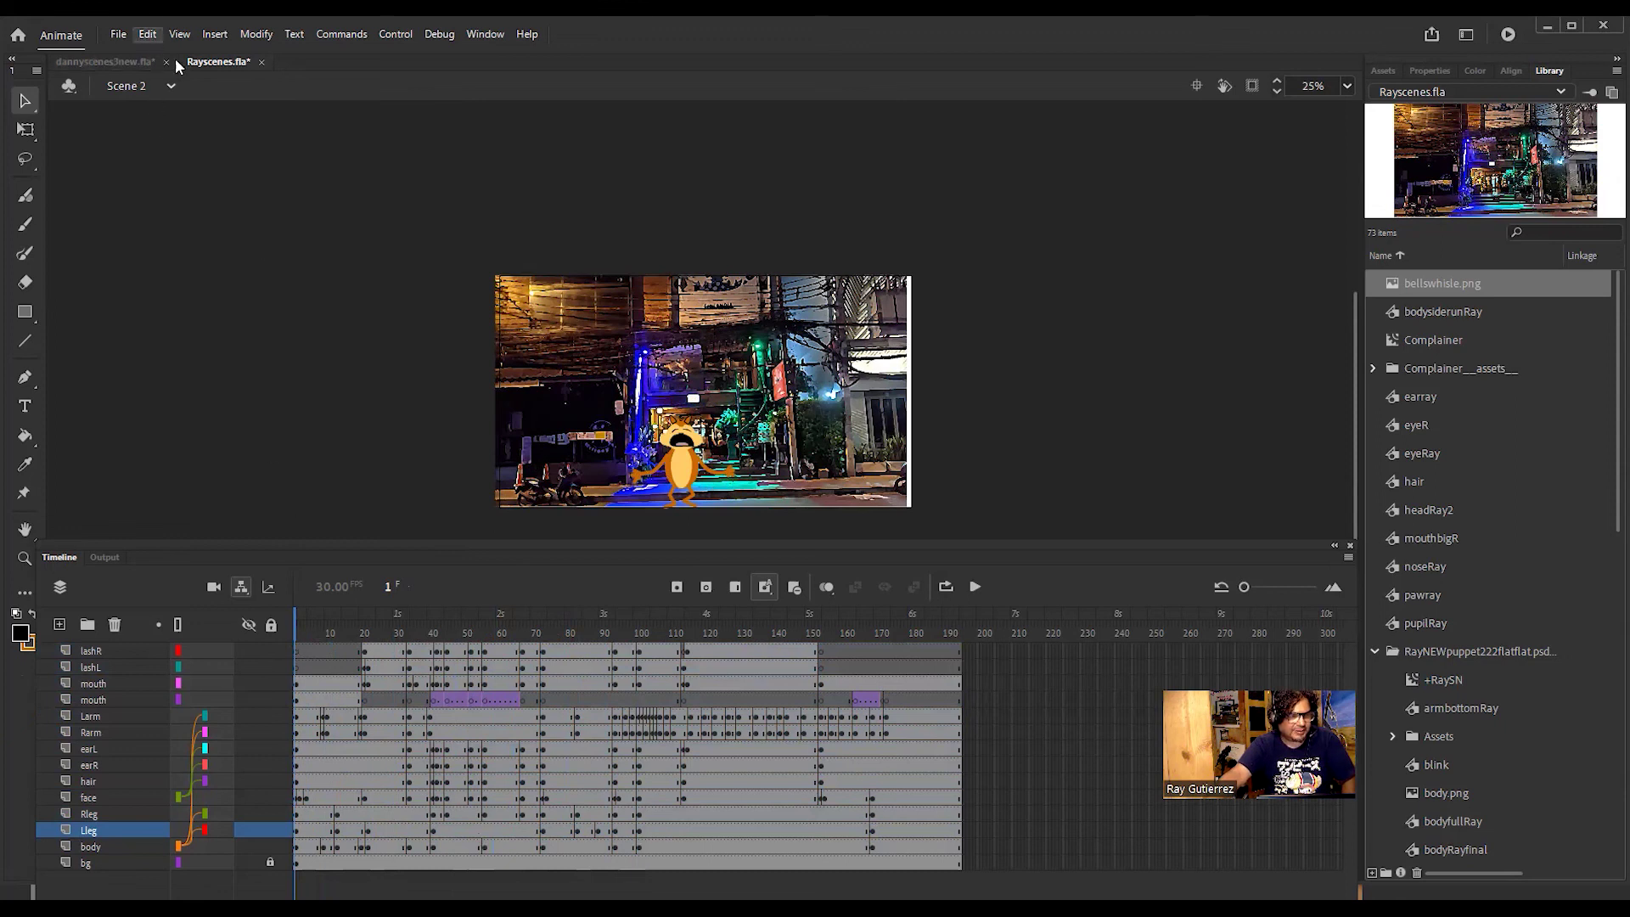
Step: Undo the last selection and playhead changes, going back through the steps around frame 101
click(150, 36)
click(163, 52)
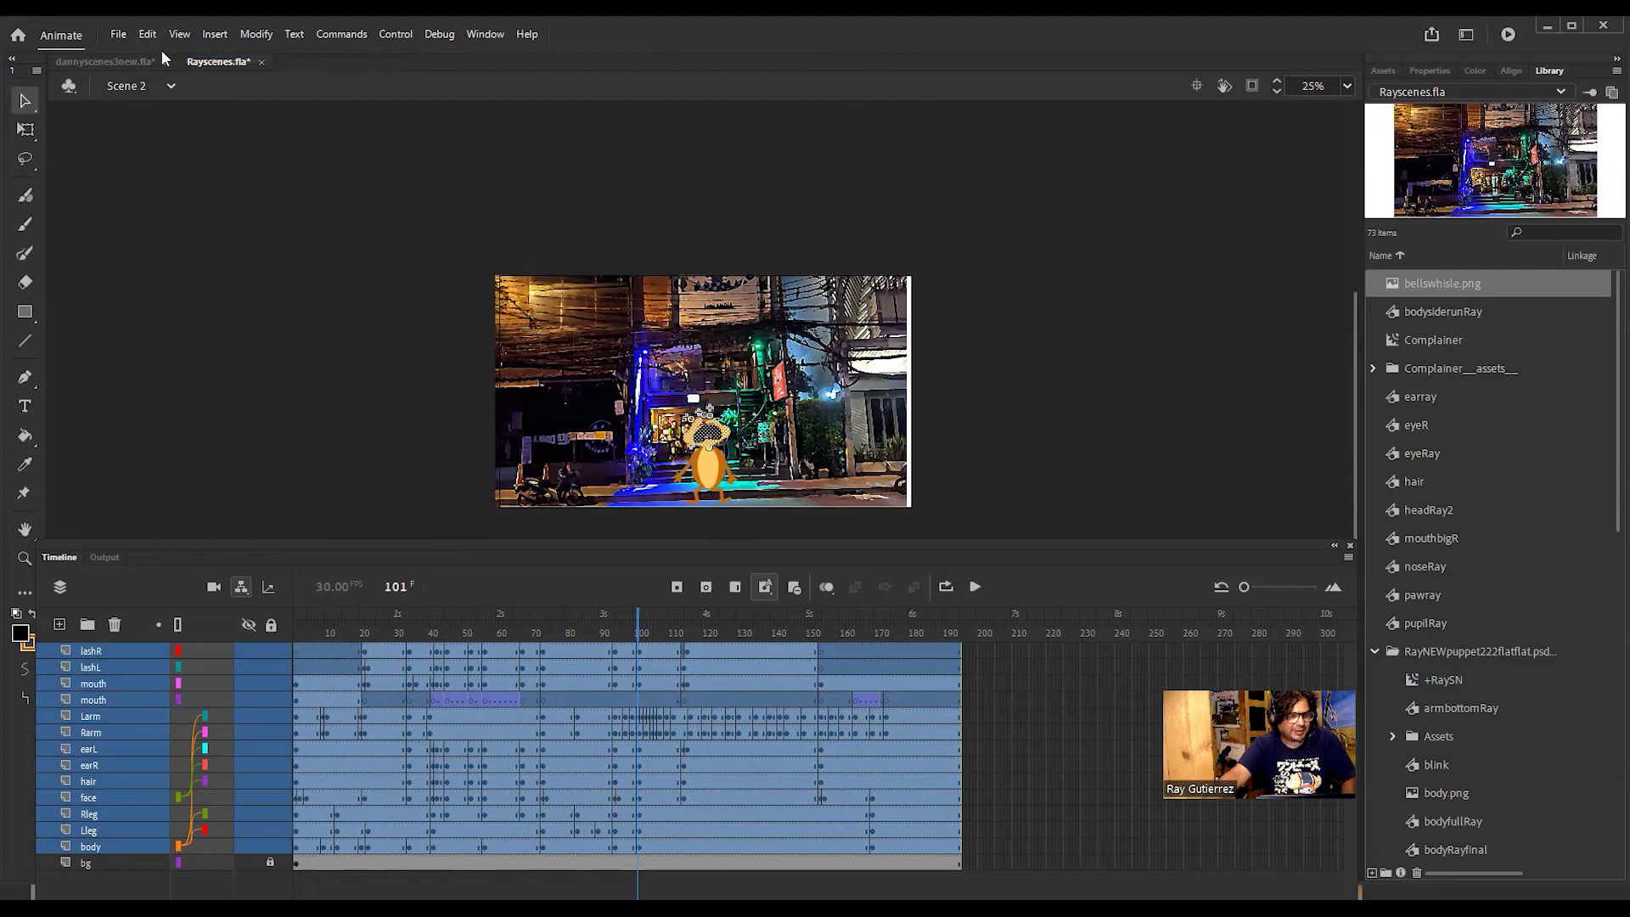
click(154, 34)
click(166, 60)
click(149, 34)
click(163, 53)
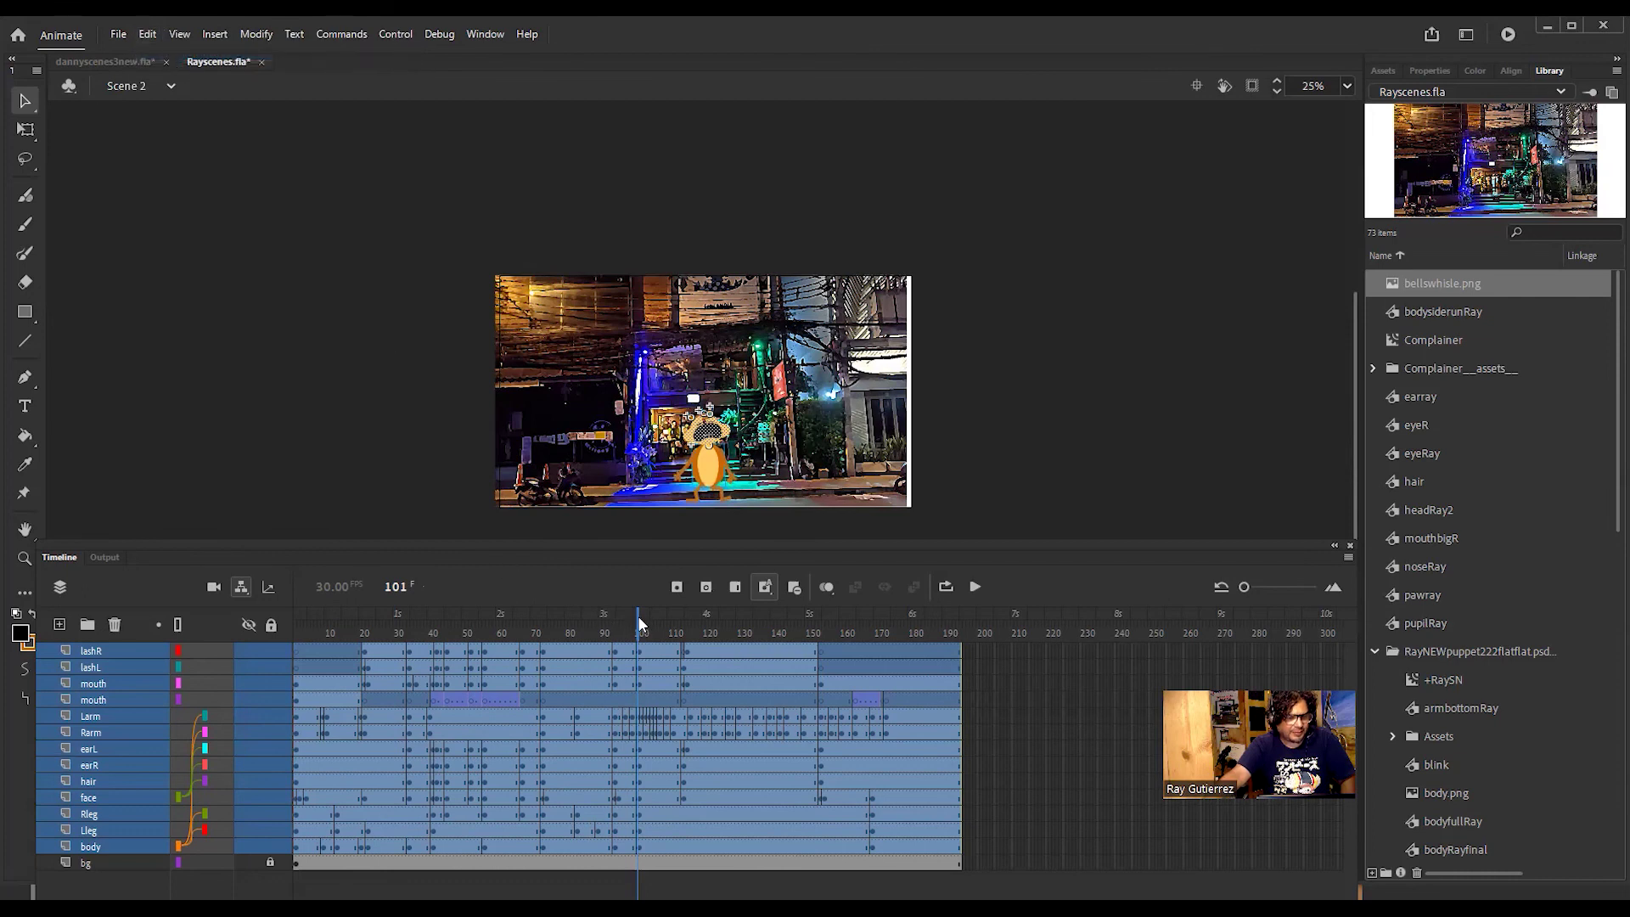
key(ctrl+z)
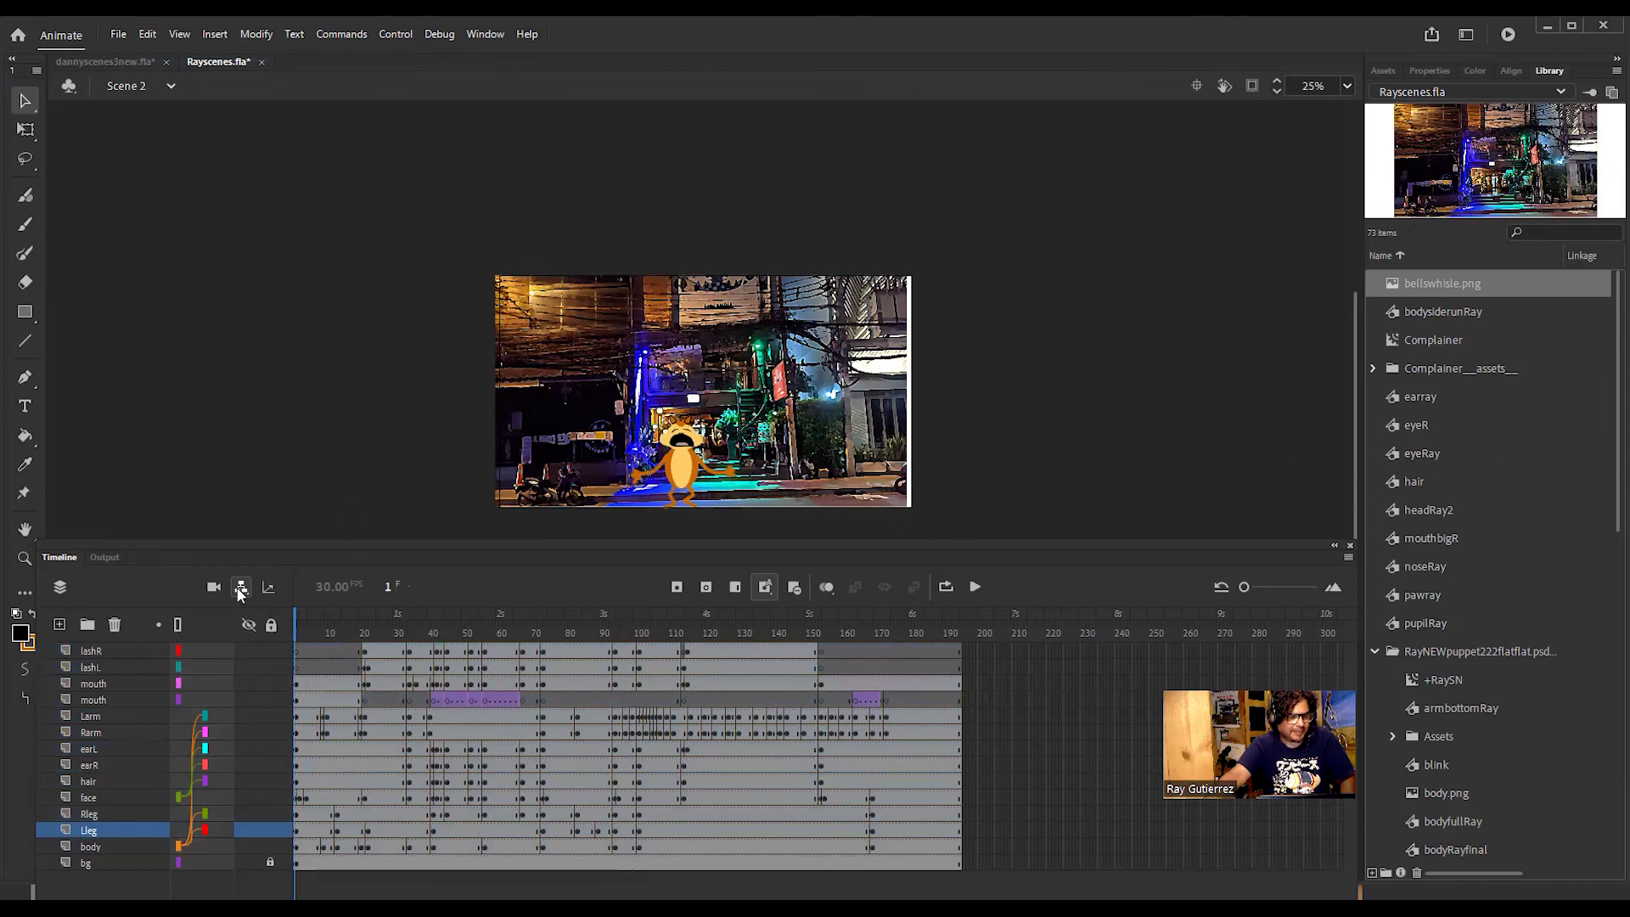
Step: Try to keep the layers lashR through body selected on frame 1 while moving the playhead
click(115, 649)
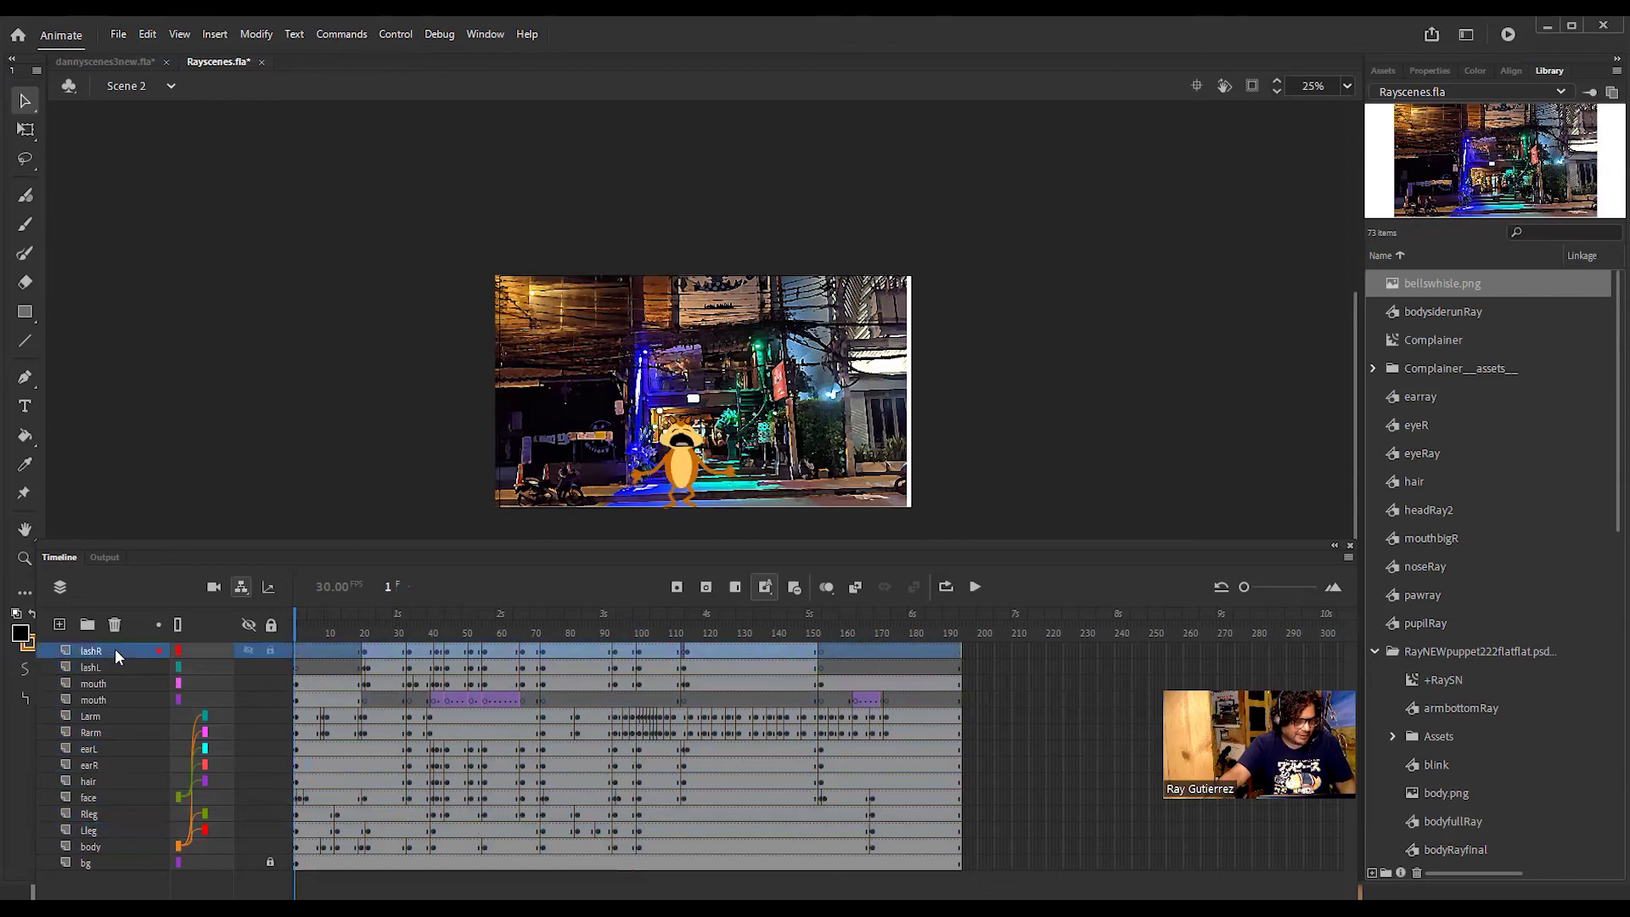
shift+click(110, 847)
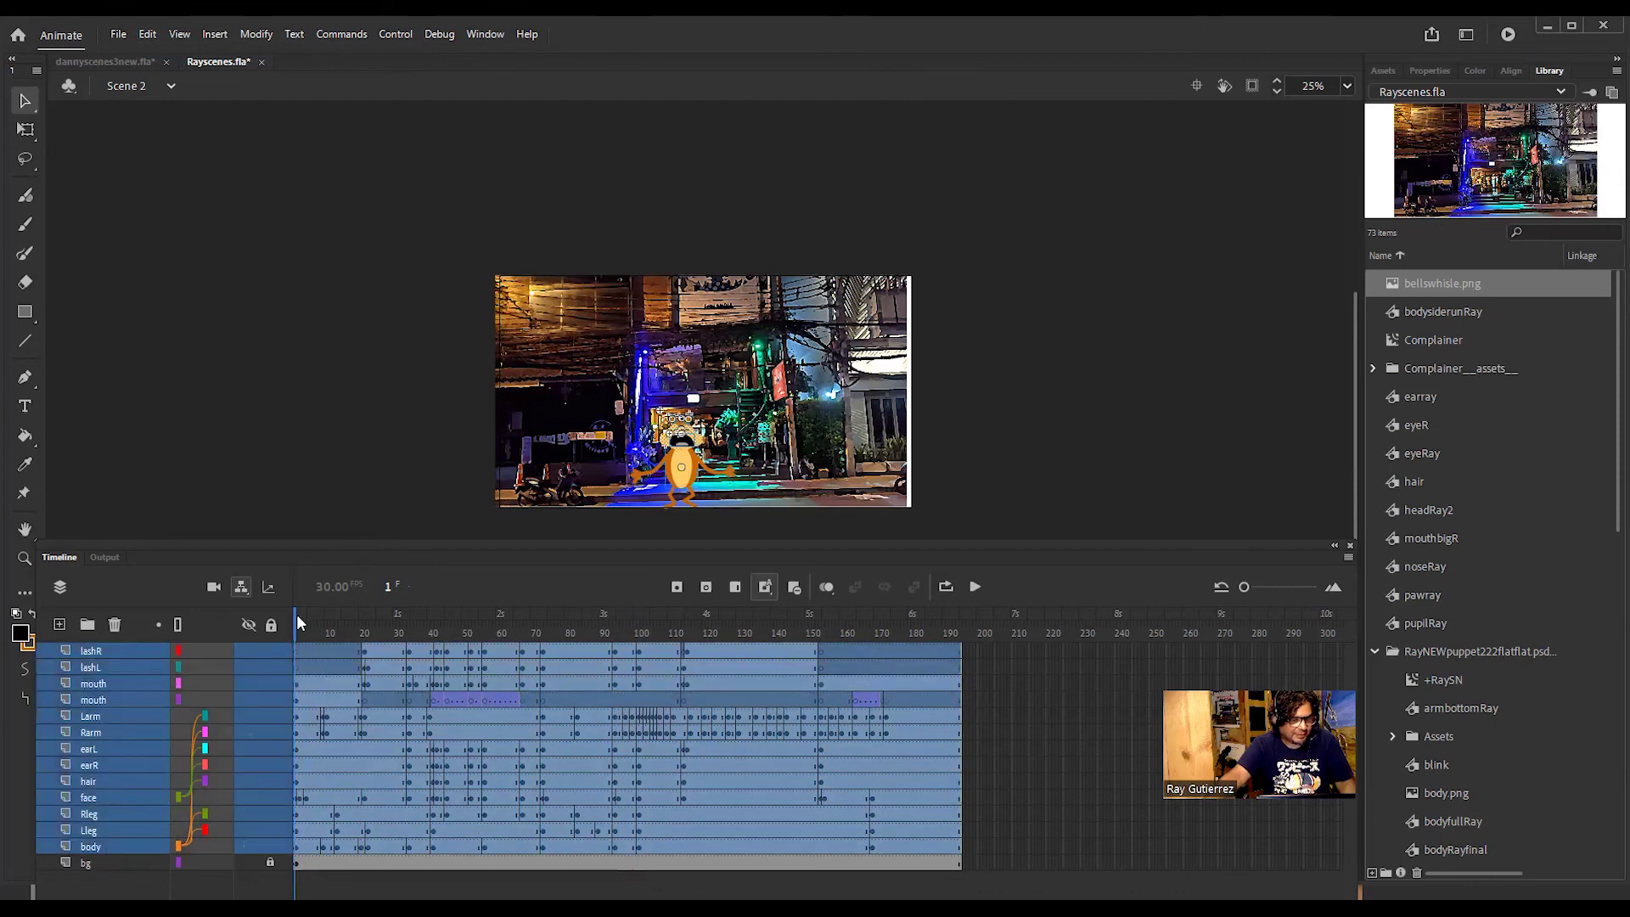
mouse_move(297, 622)
mouse_down()
mouse_move(556, 635)
mouse_move(290, 638)
mouse_up()
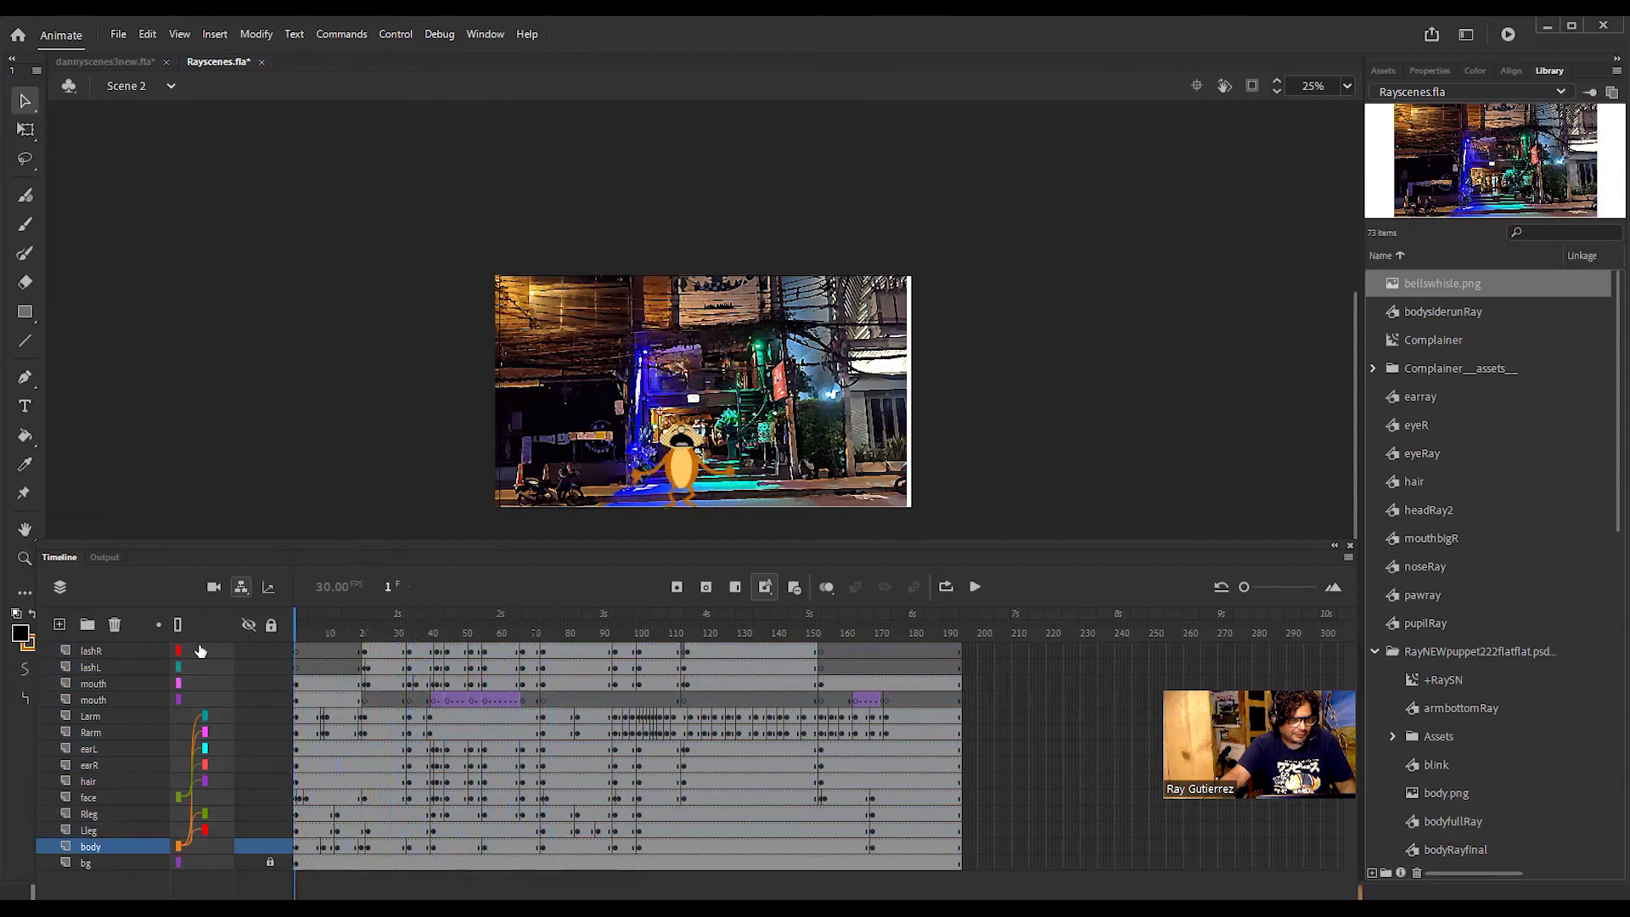
shift+click(119, 647)
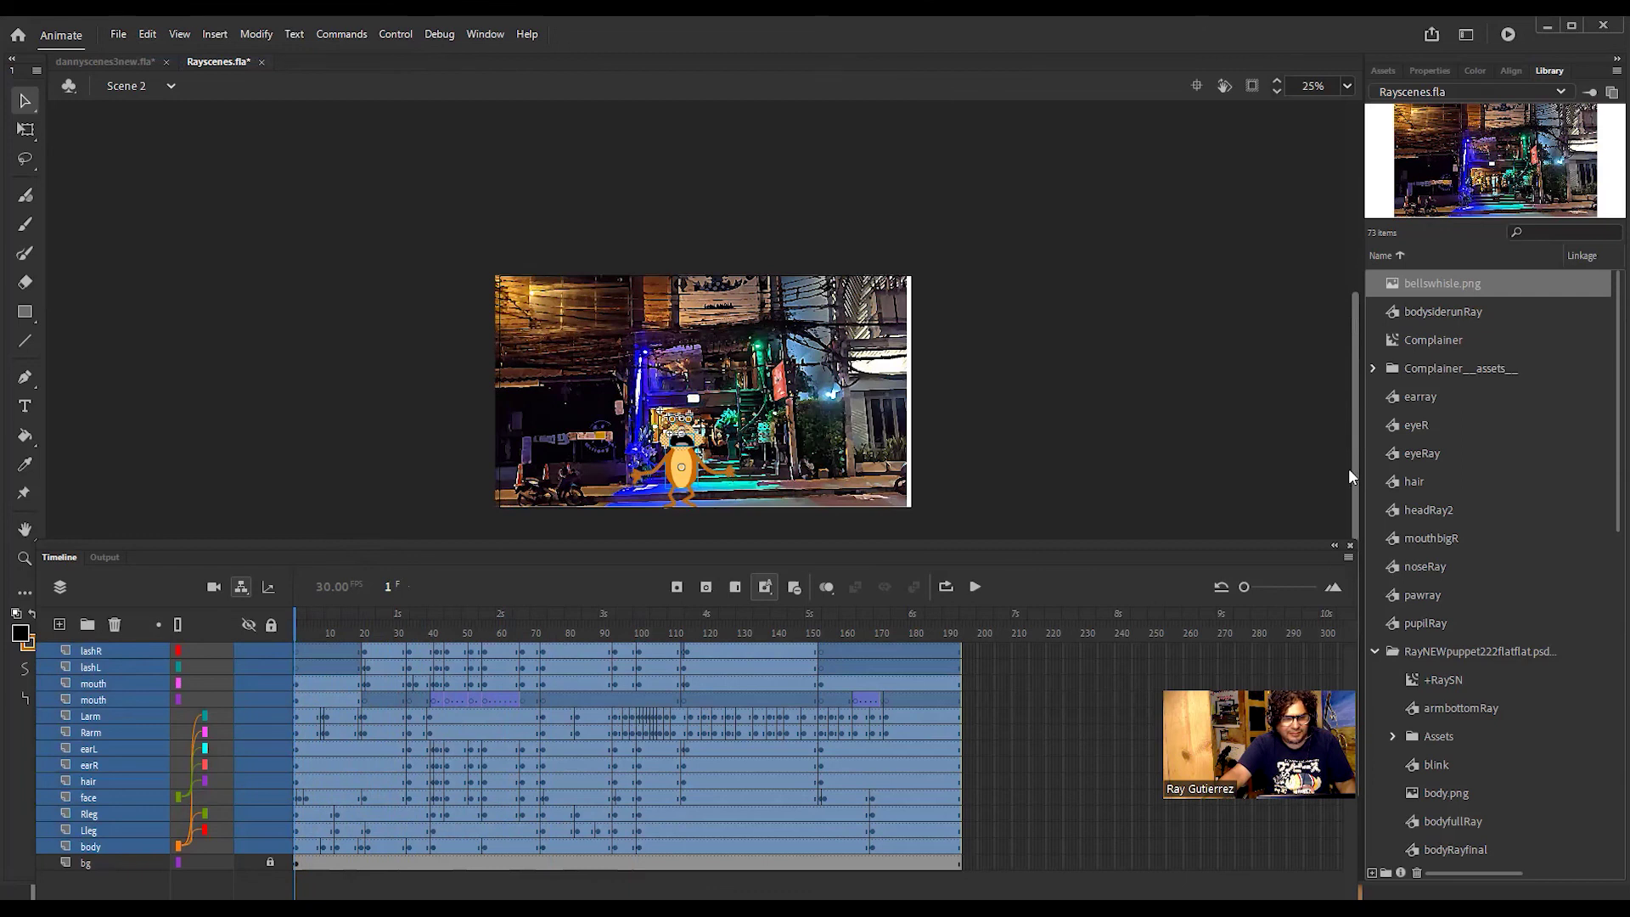
scroll(1231, 430, down, 1)
click(1006, 434)
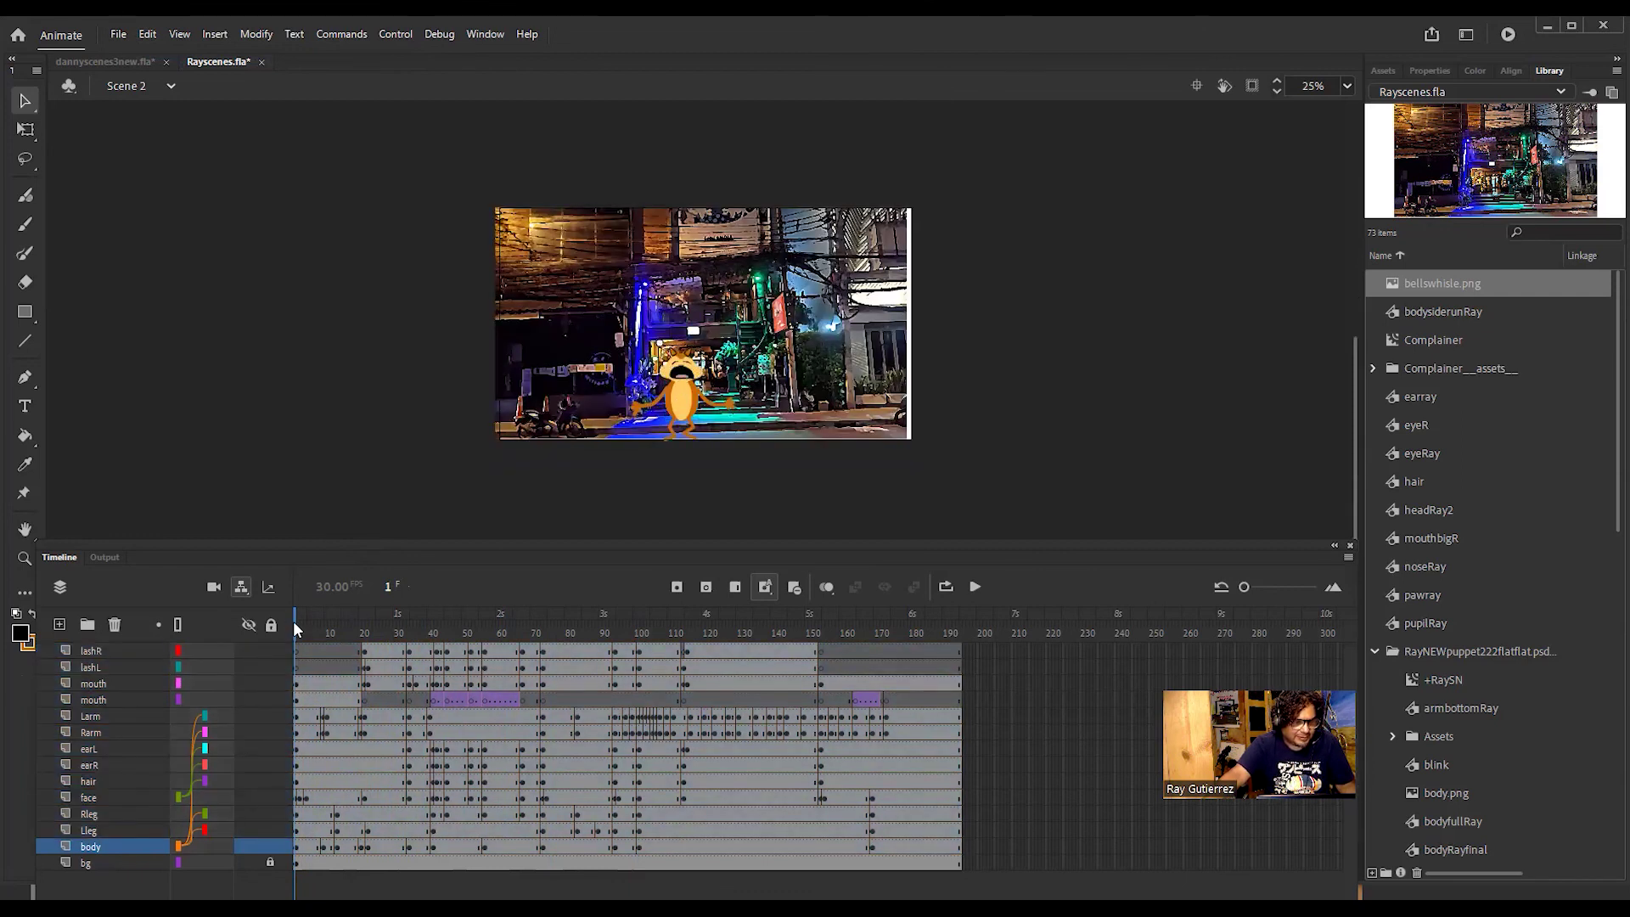
mouse_move(296, 628)
mouse_down()
mouse_move(355, 644)
mouse_move(277, 652)
mouse_up()
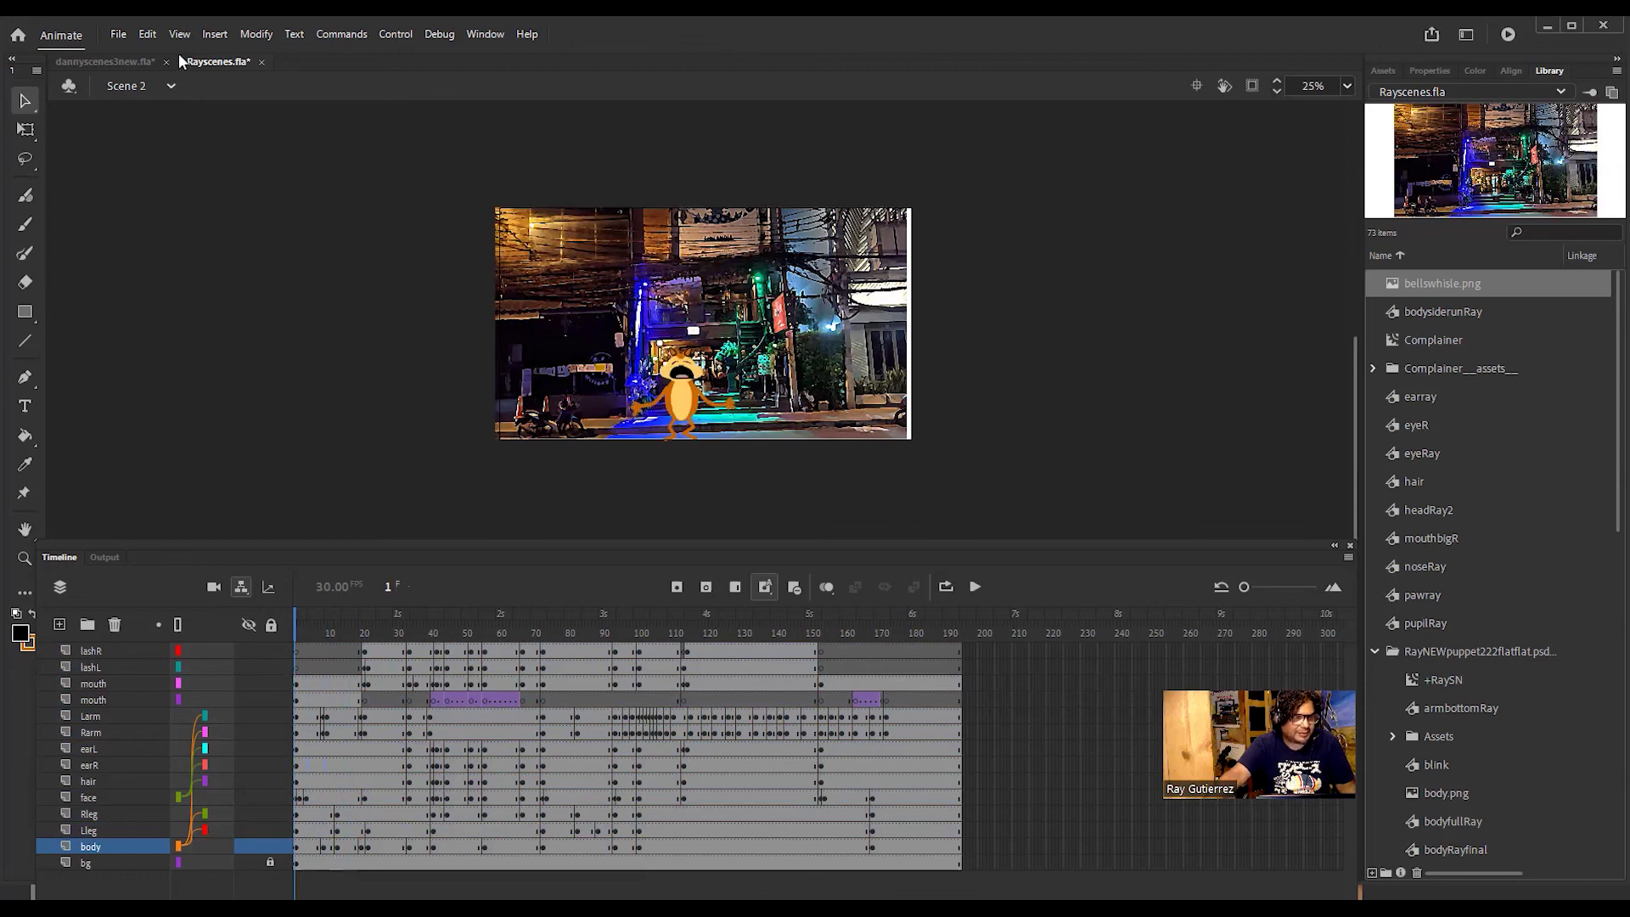
click(150, 32)
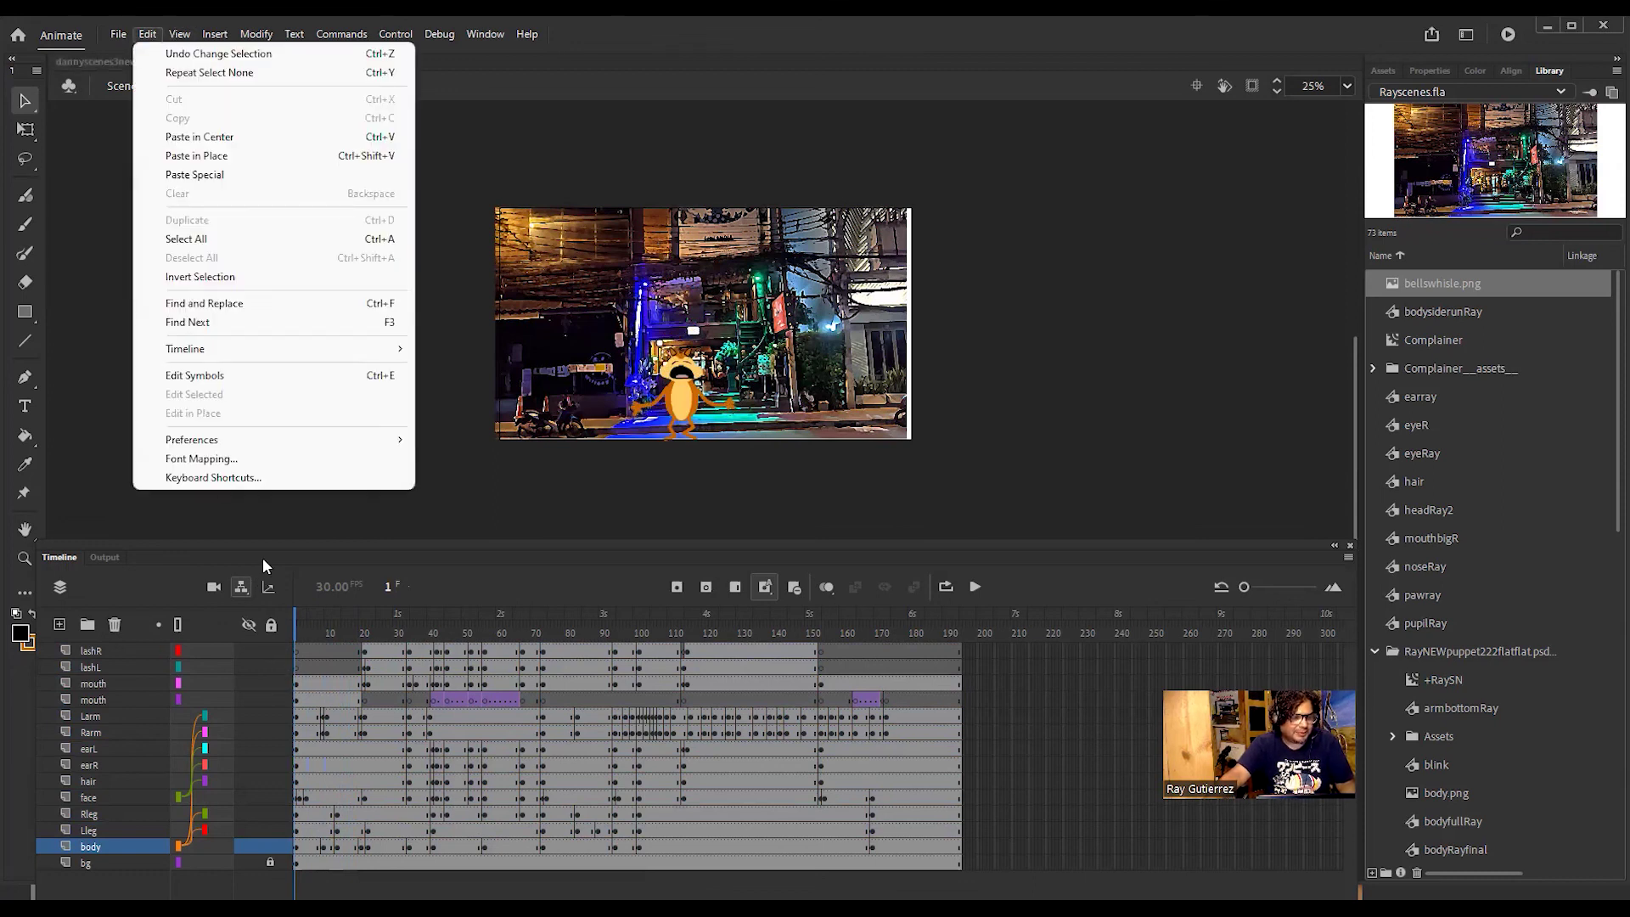
click(406, 547)
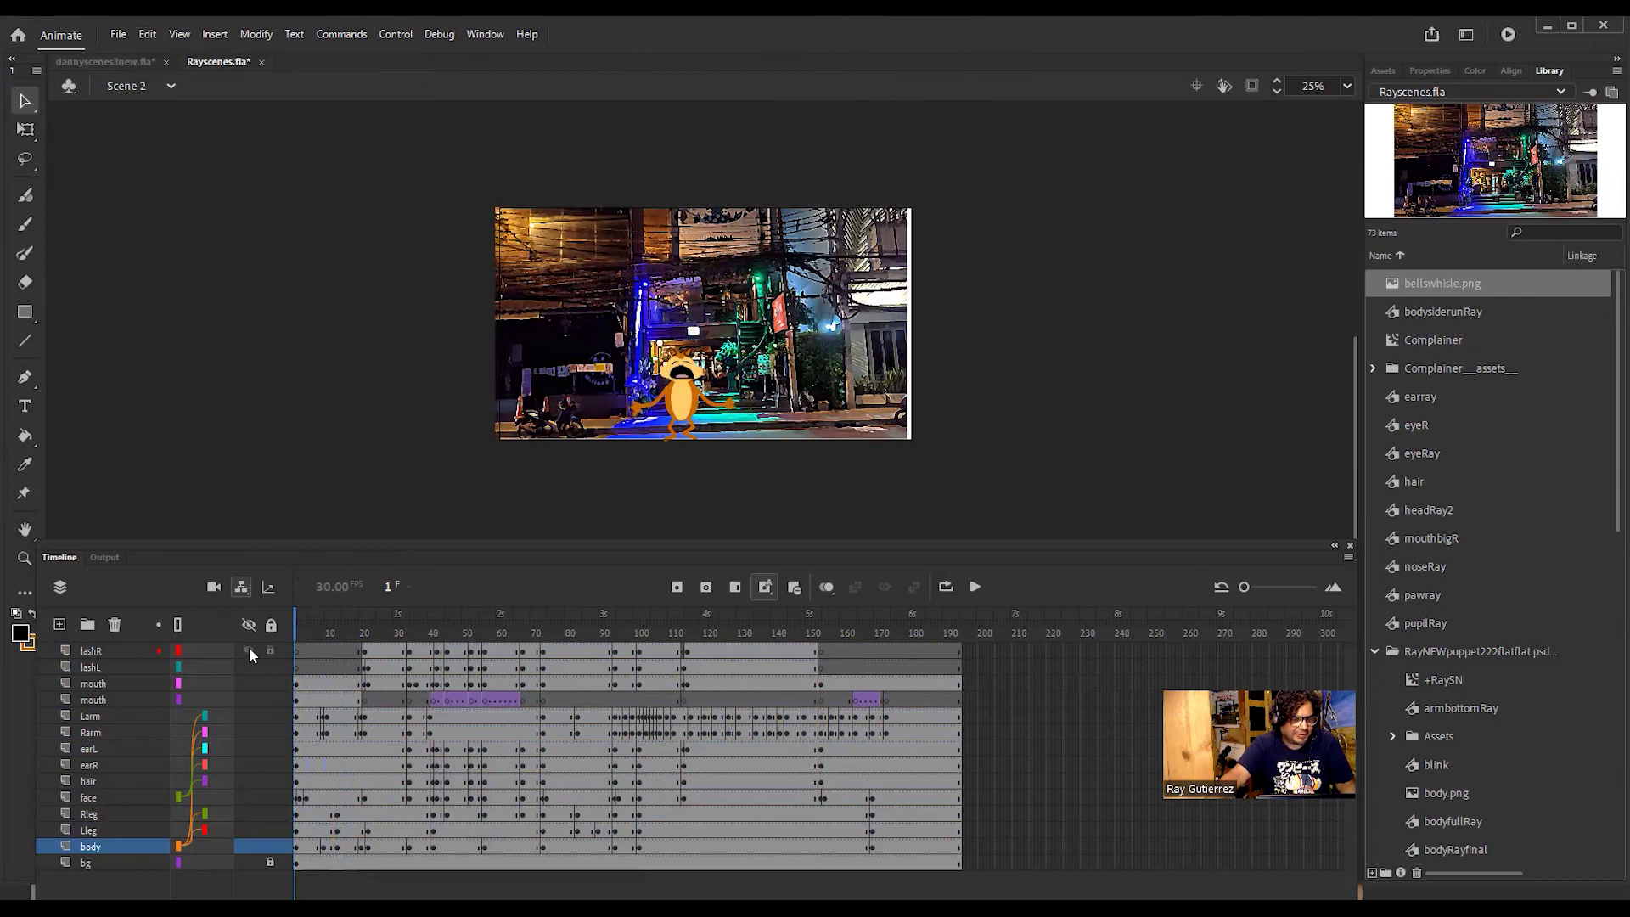
shift+click(114, 649)
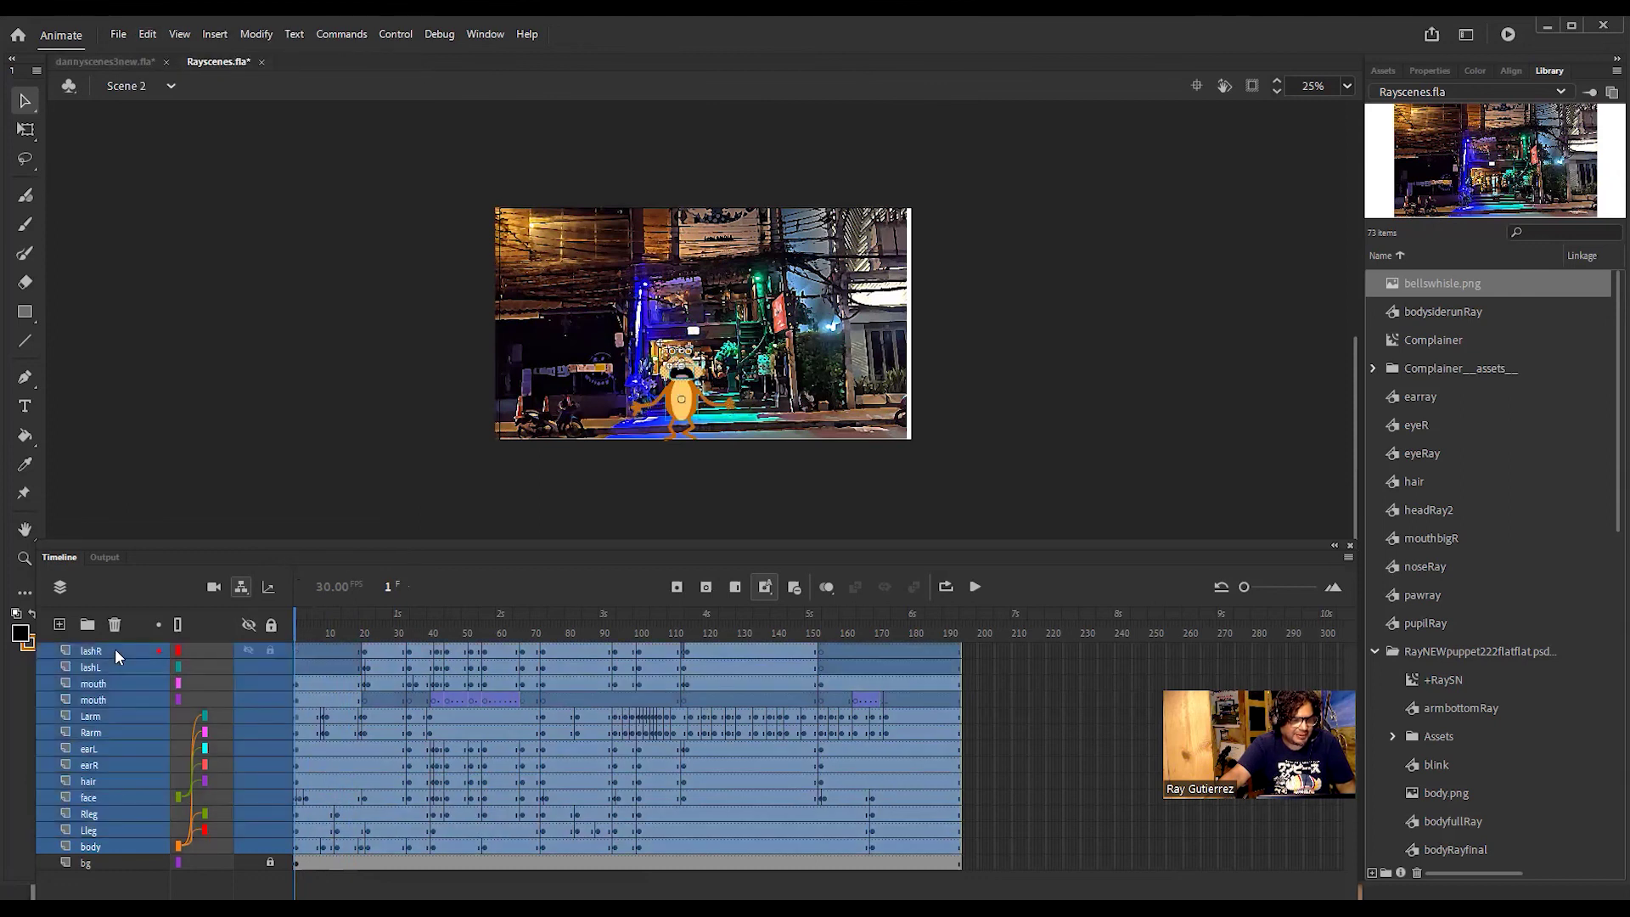
drag(297, 635, 293, 676)
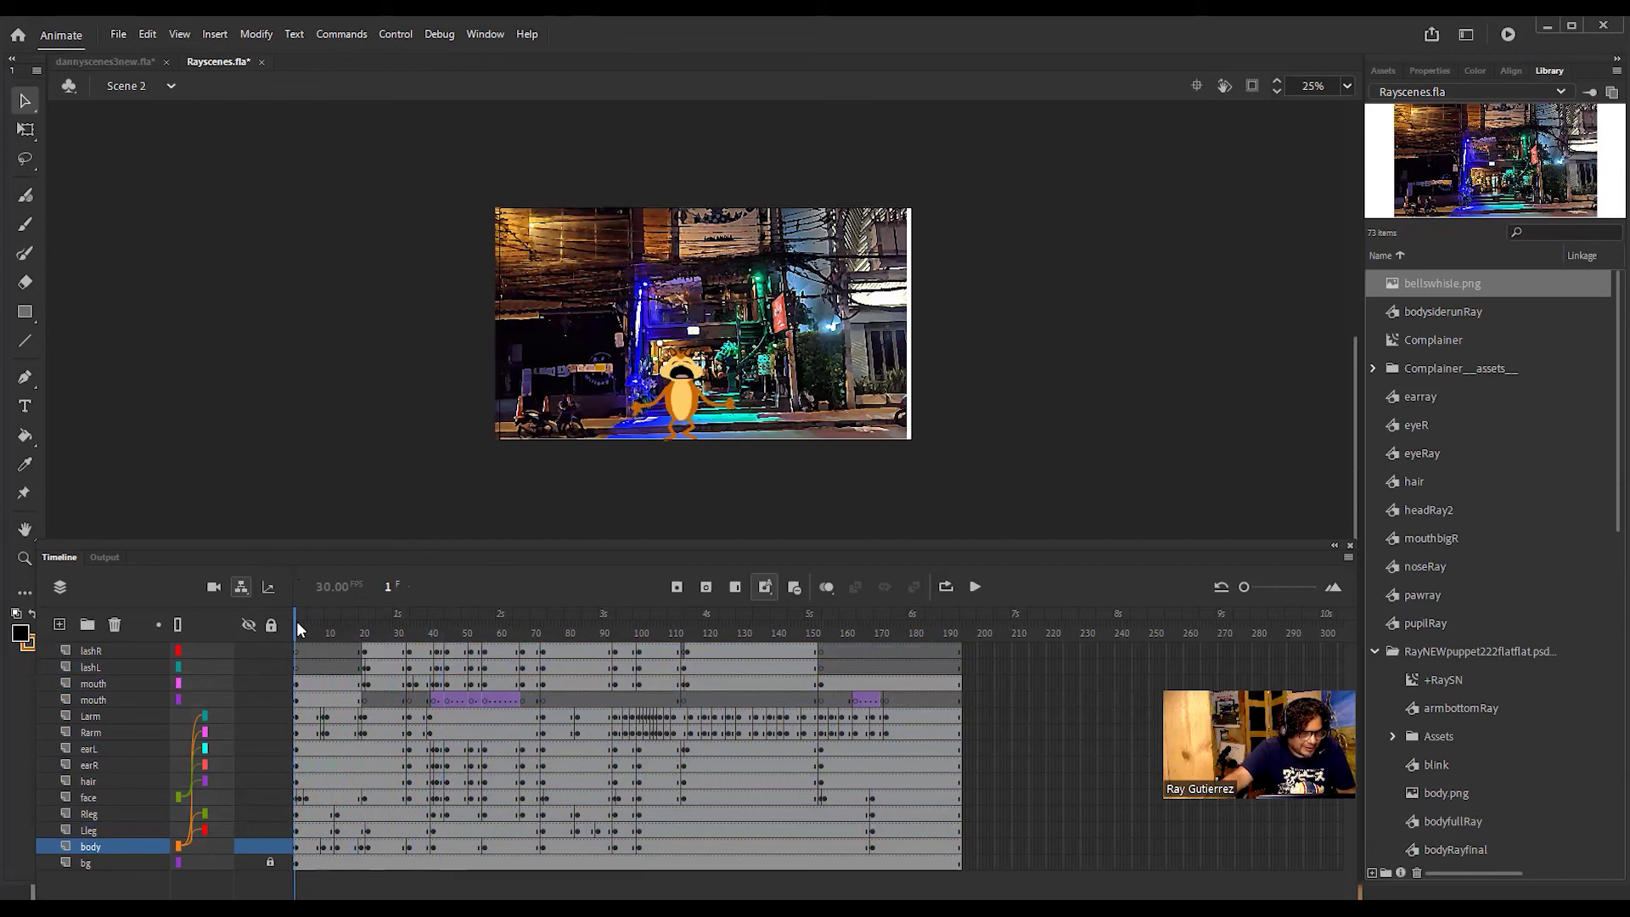
Step: Select the whole character on frame 10, lower it onto the street, and return the playhead to frame 1
click(103, 847)
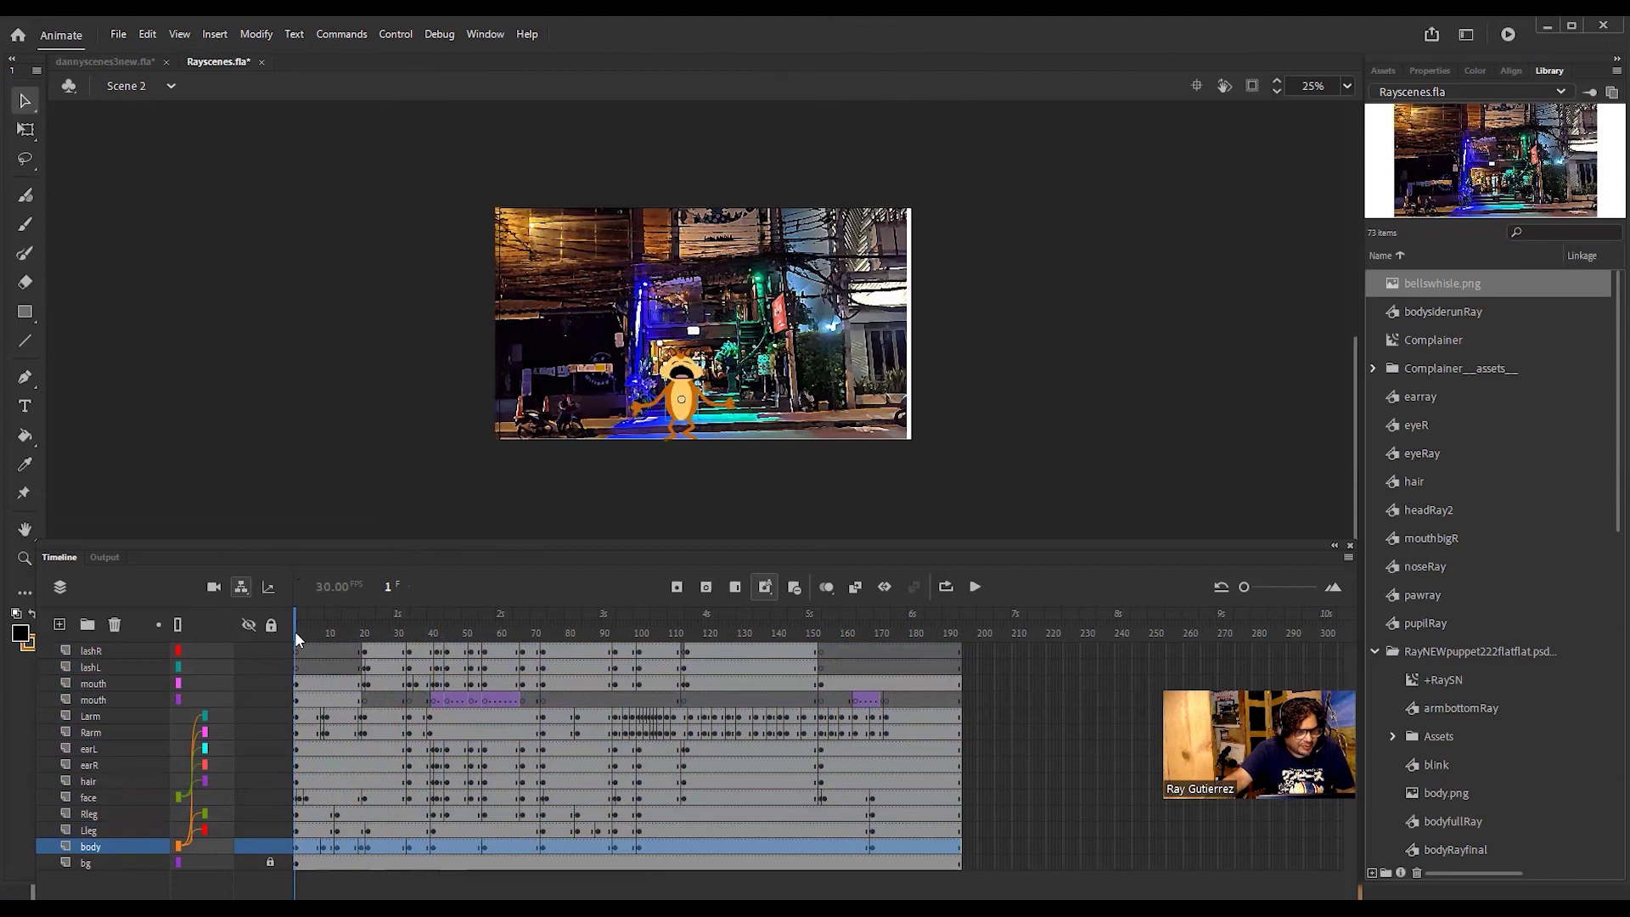
drag(296, 635, 331, 642)
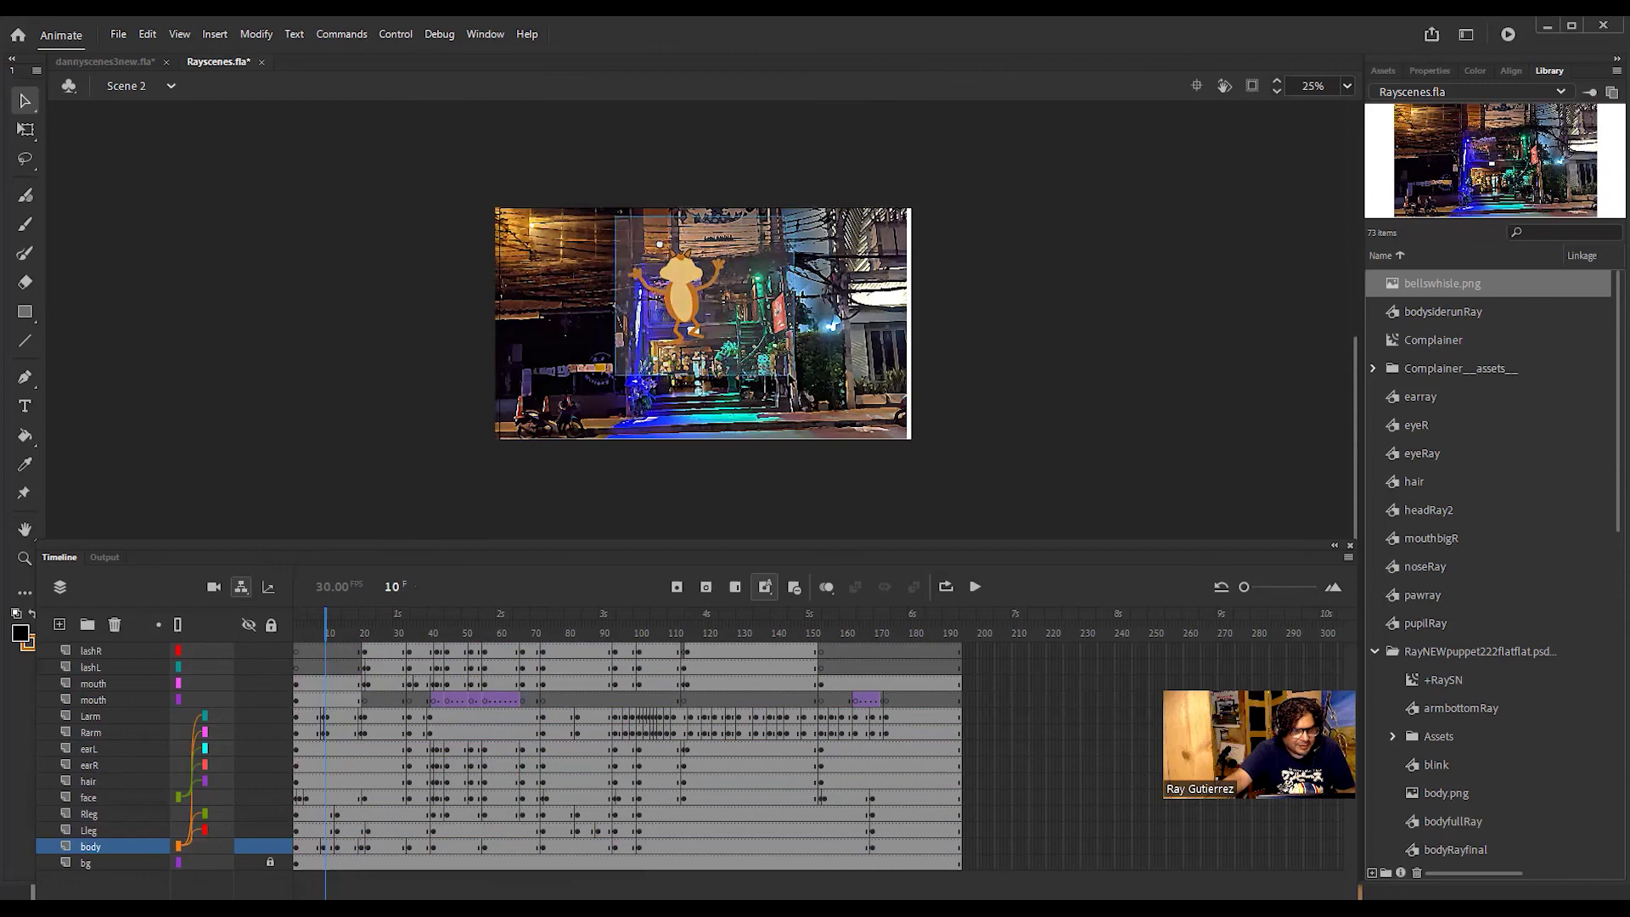
click(684, 276)
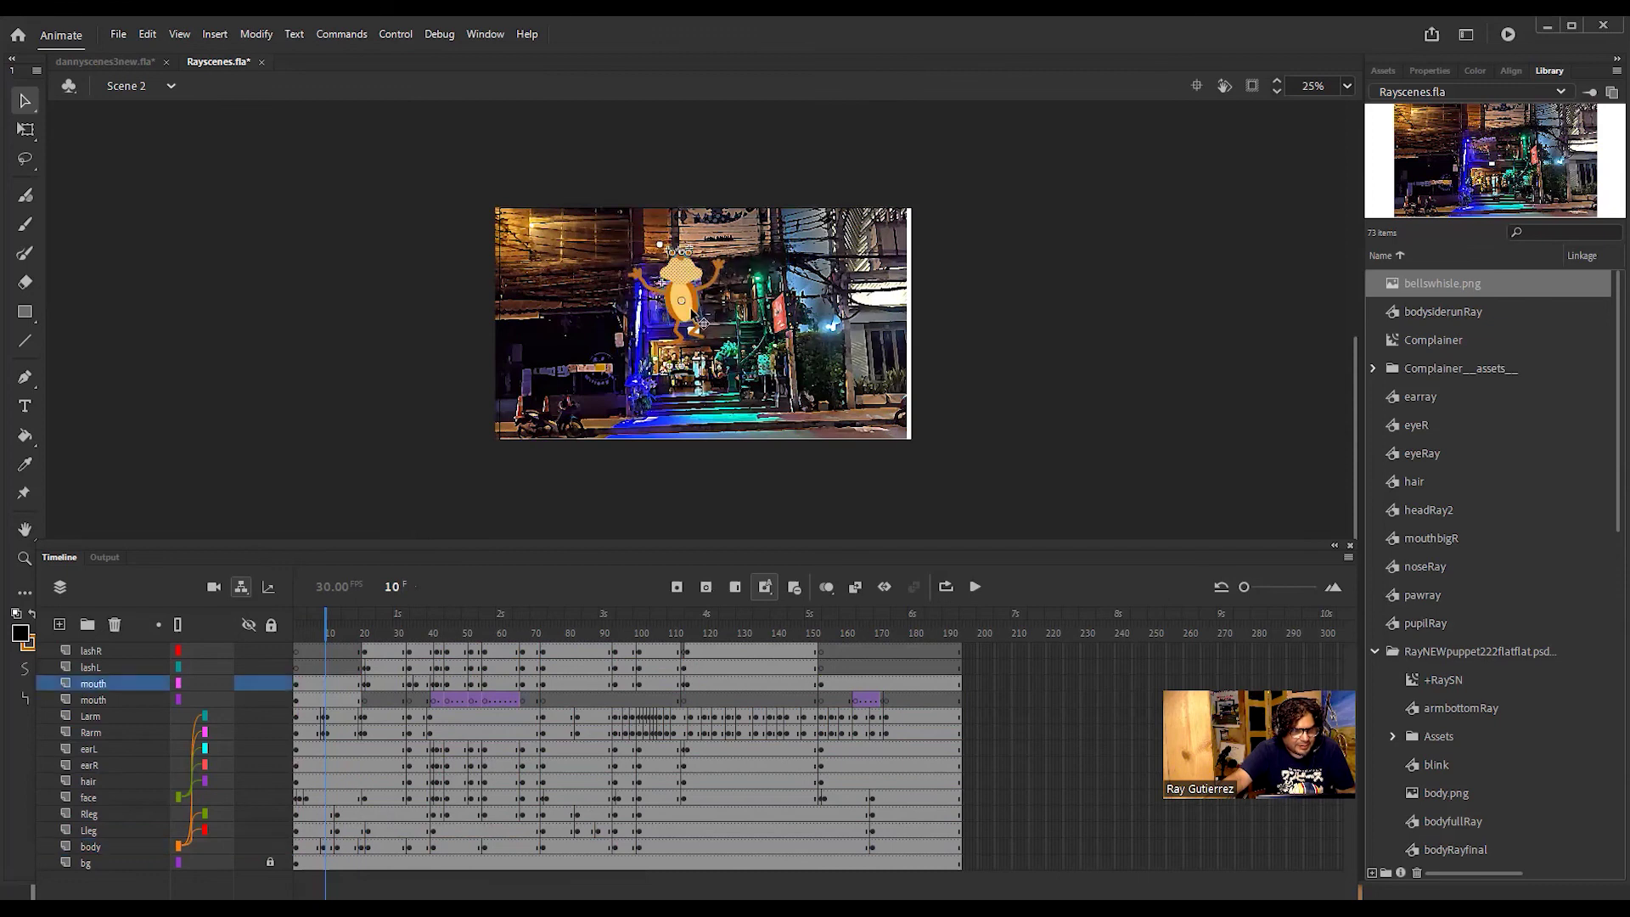
drag(703, 324, 707, 342)
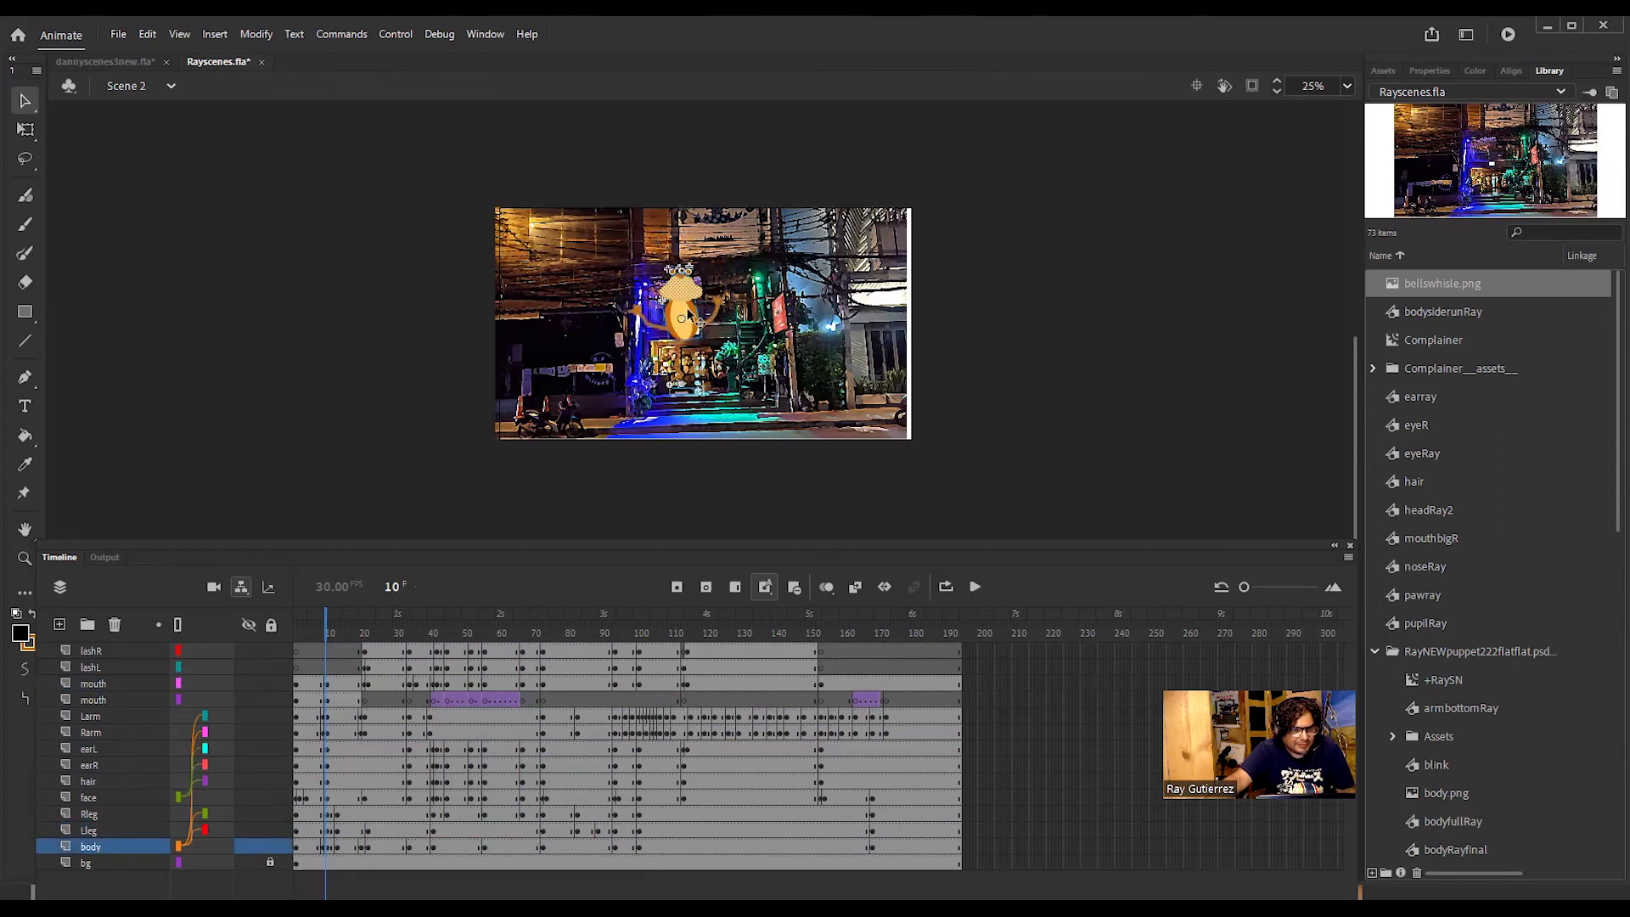
drag(686, 316, 705, 384)
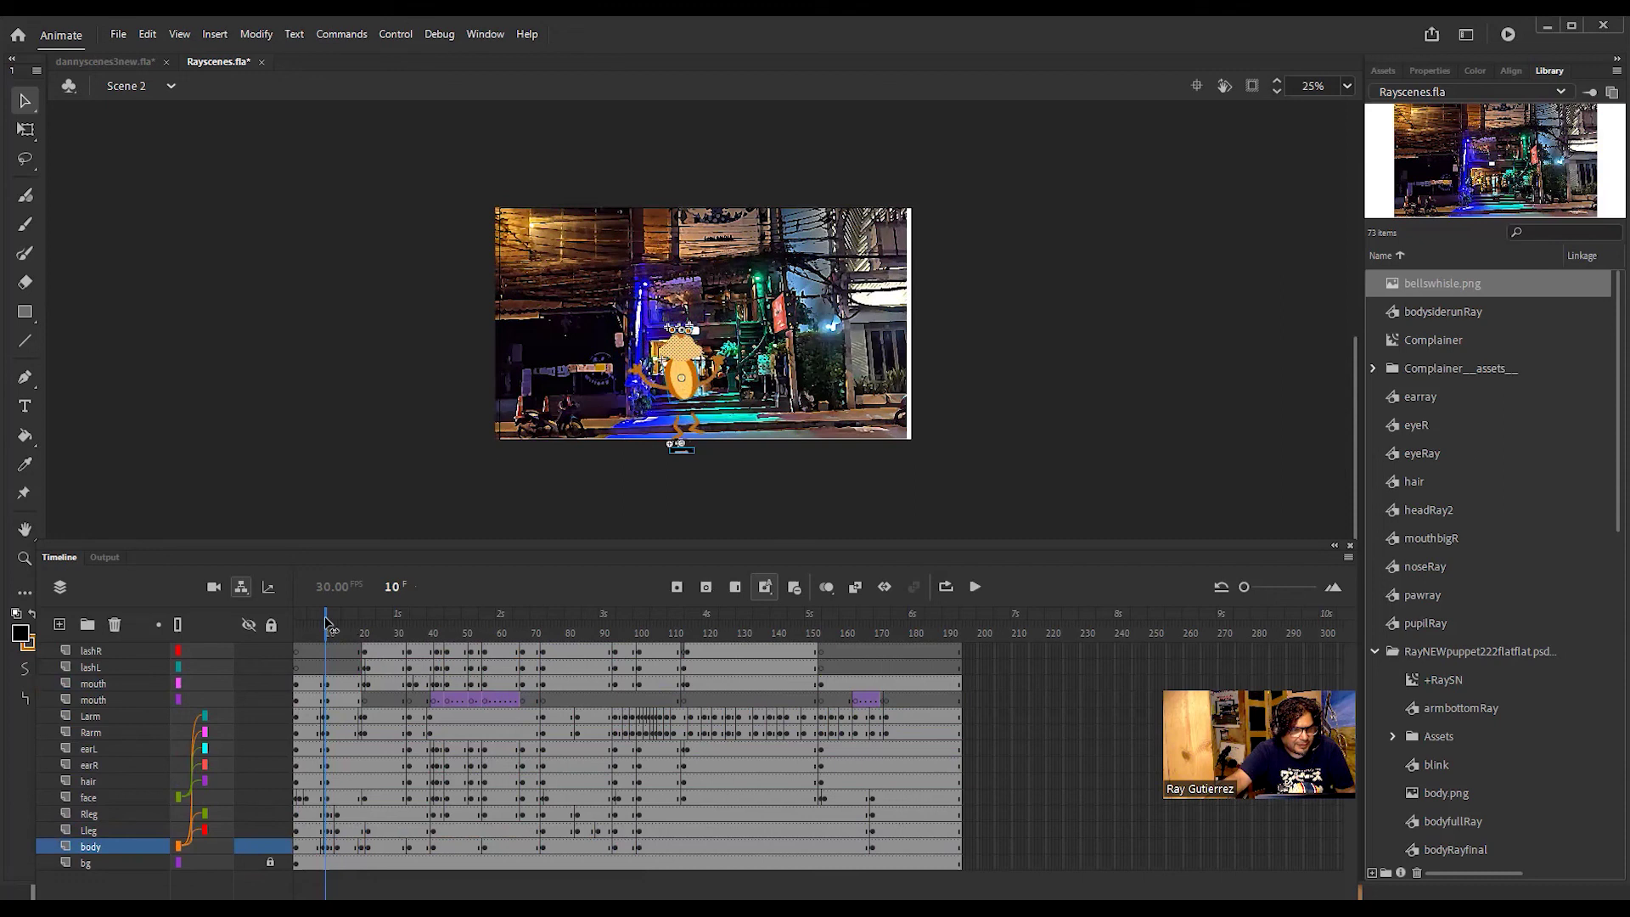
drag(331, 626, 280, 637)
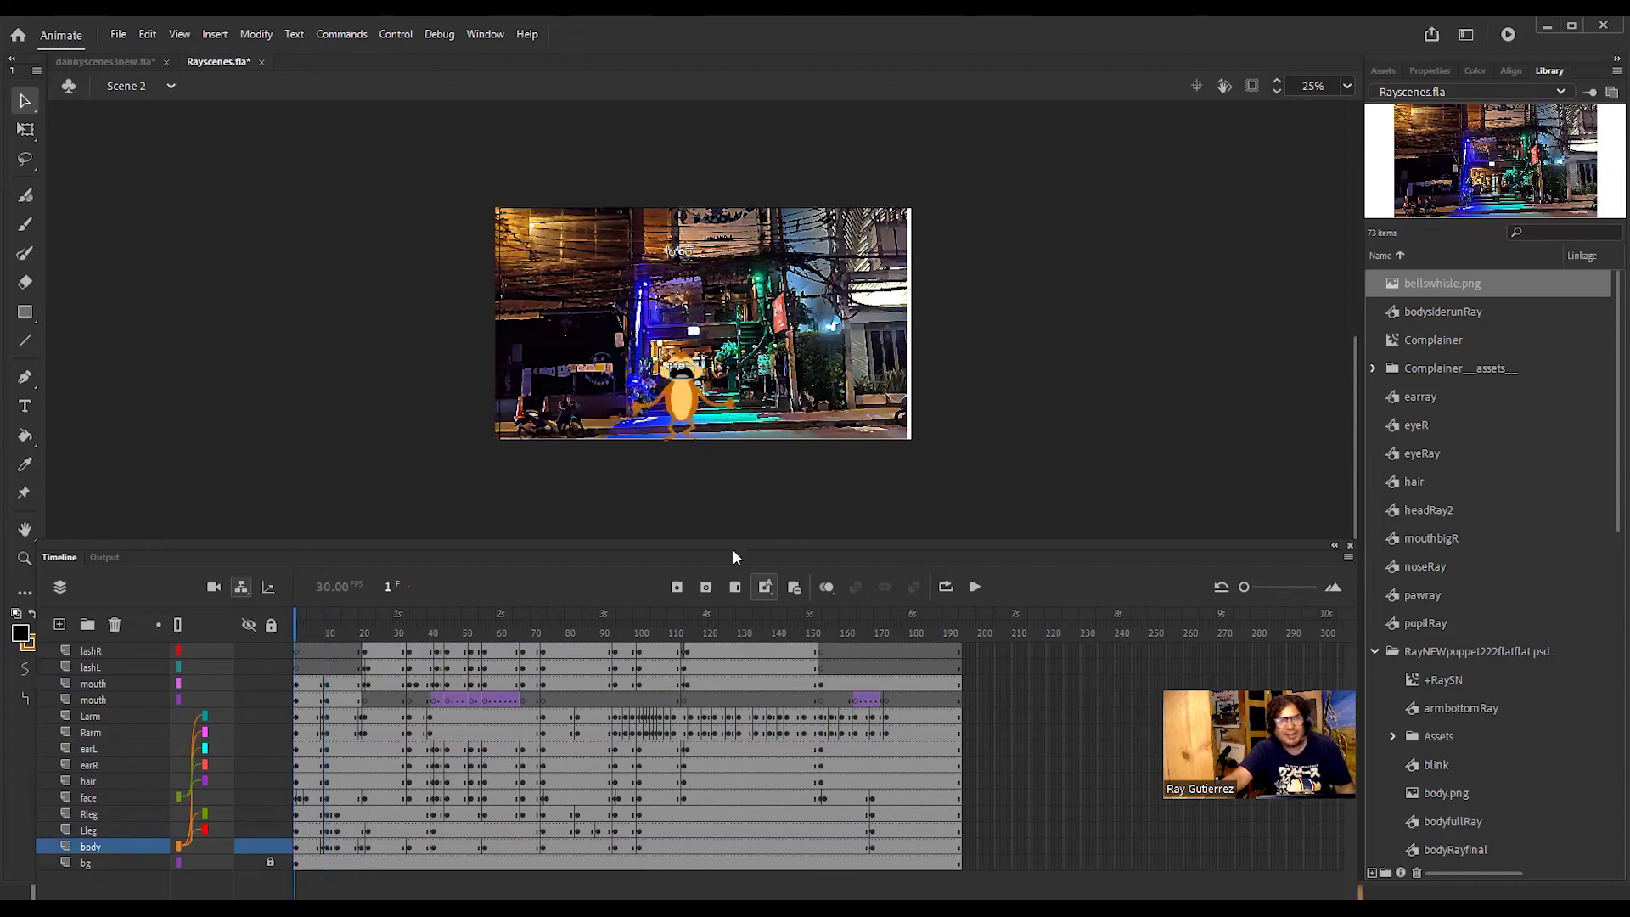